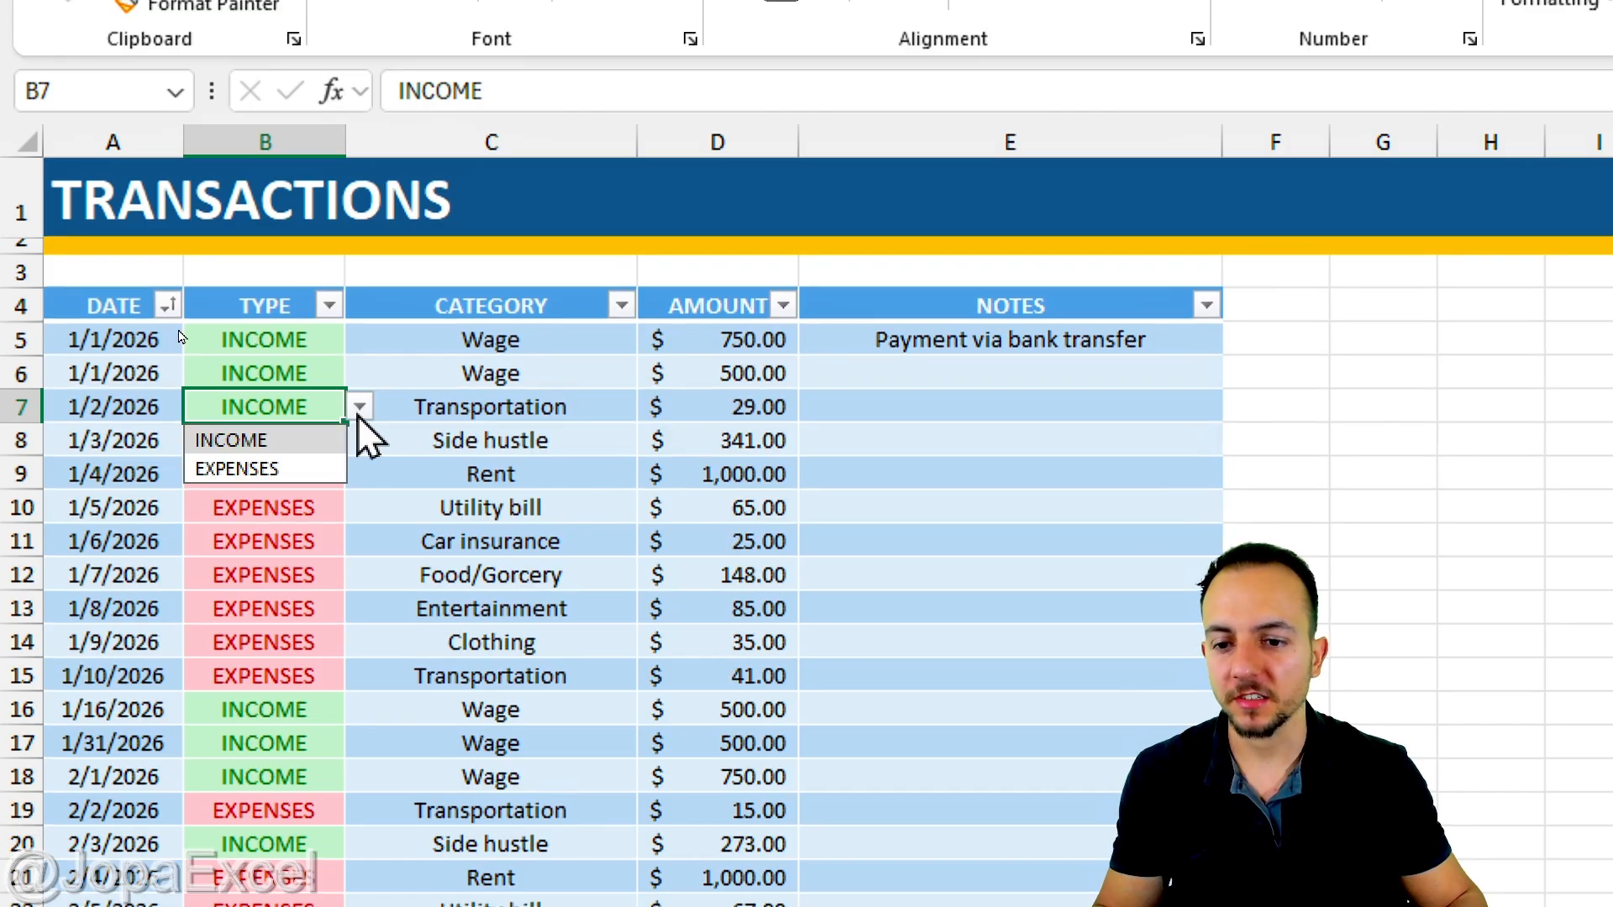
# Switch the type in B7 between EXPENSES and INCOME, ending on EXPENSES for the 1/2/2026 transaction
pyautogui.click(314, 465)
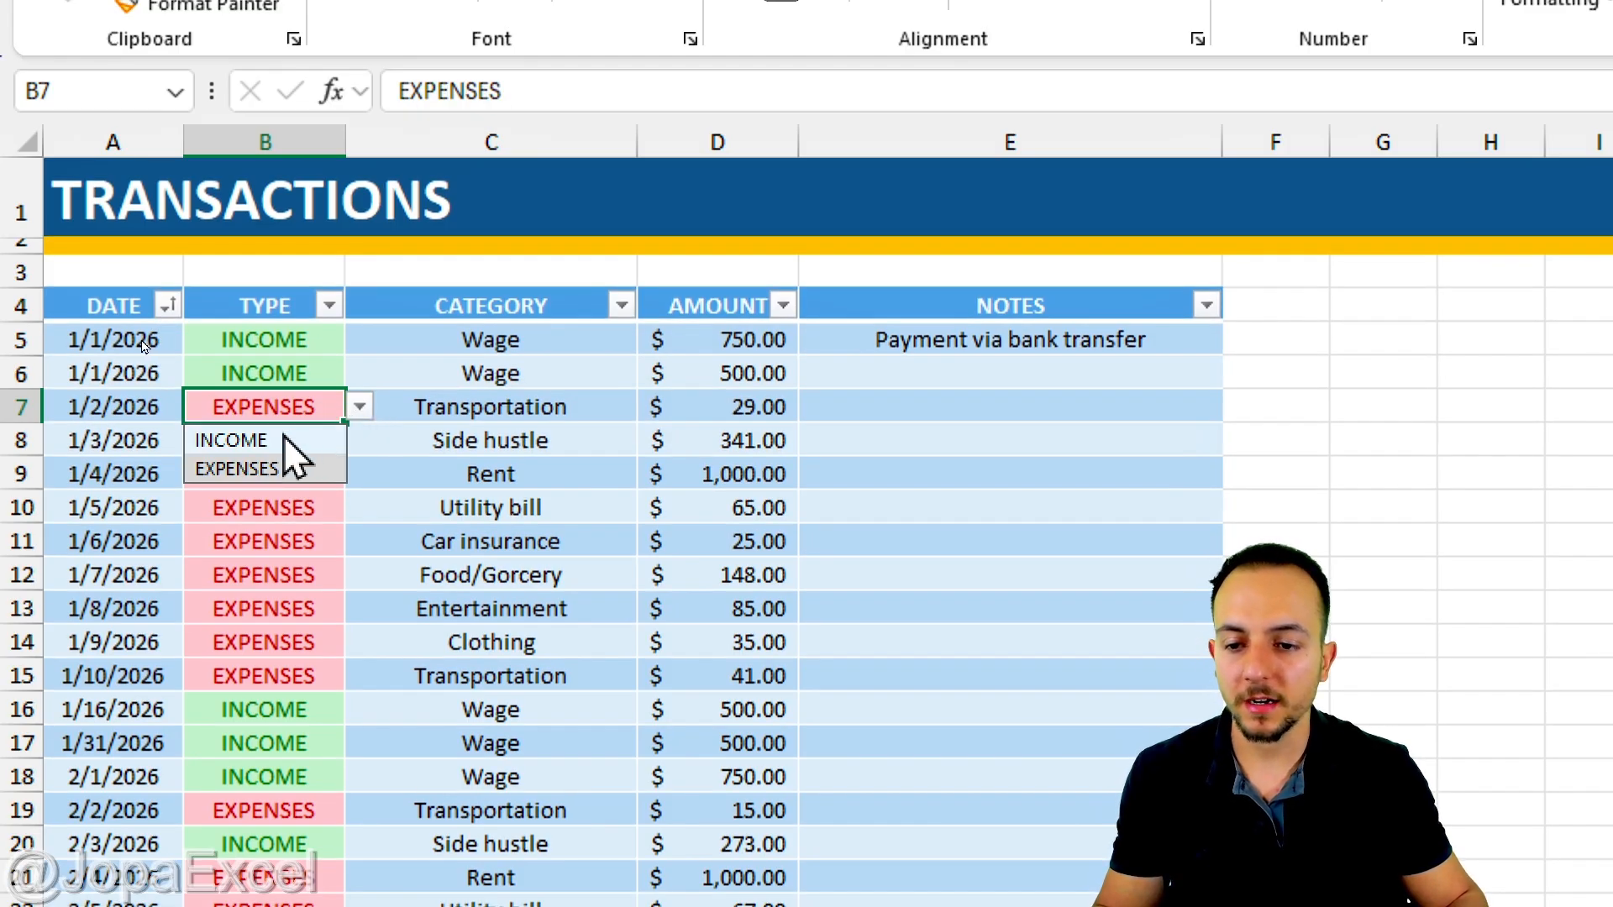
pyautogui.click(328, 441)
pyautogui.click(358, 408)
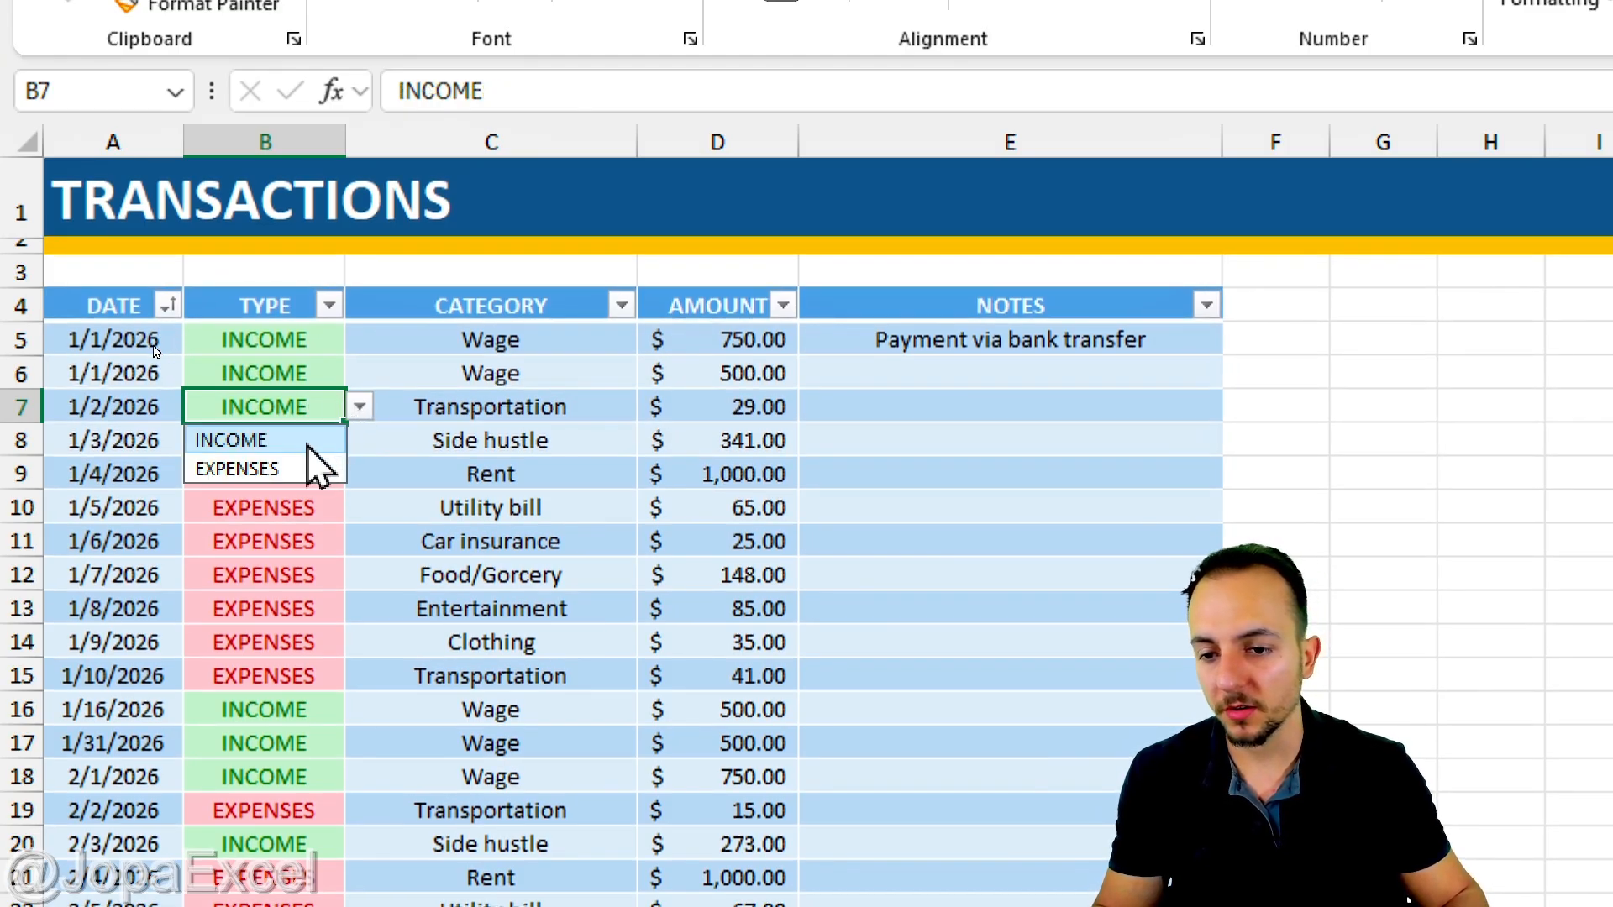
pyautogui.click(234, 459)
# Choose Transportation as the category in C7 and go to the DASHBOARD sheet
pyautogui.click(412, 407)
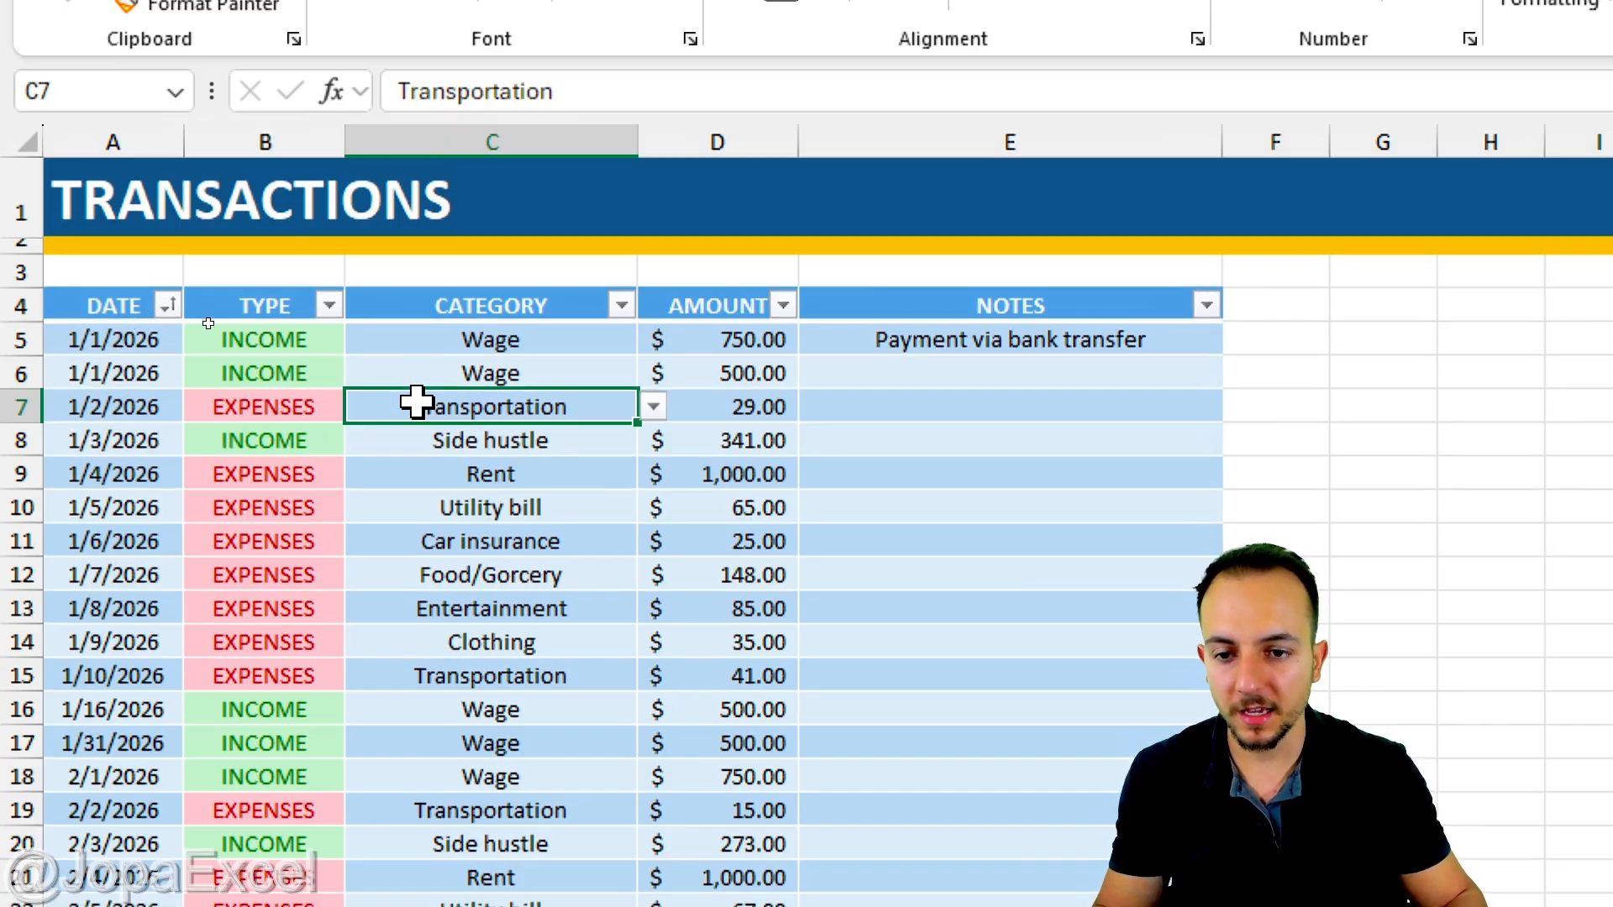
pyautogui.moveTo(294, 428); pyautogui.dragTo(384, 495)
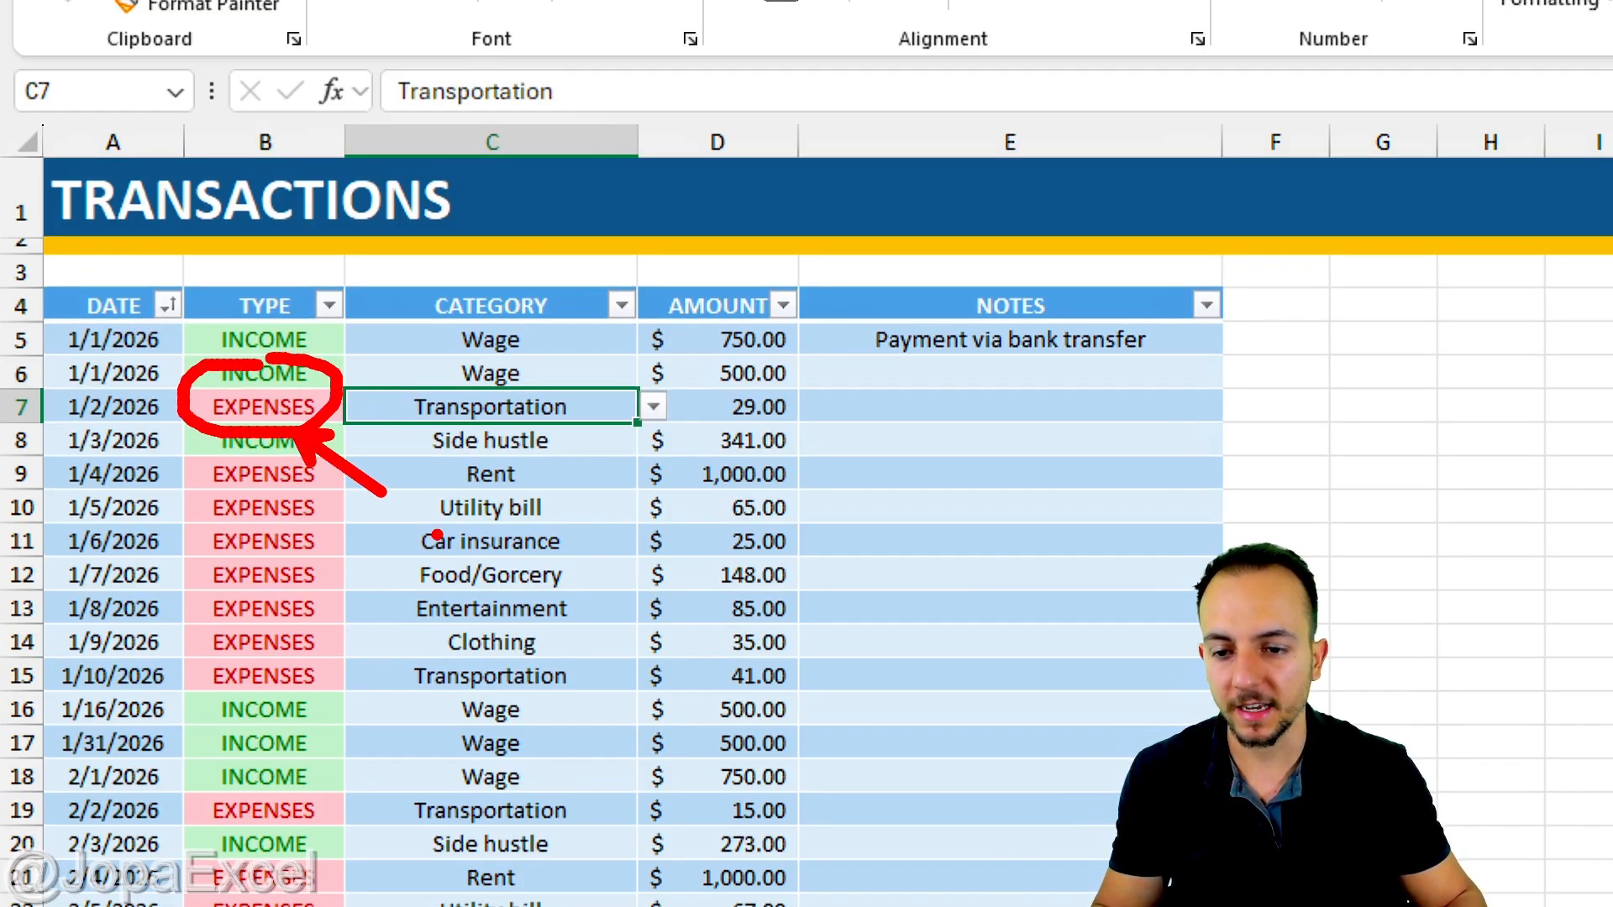
pyautogui.press('Escape')
pyautogui.click(652, 408)
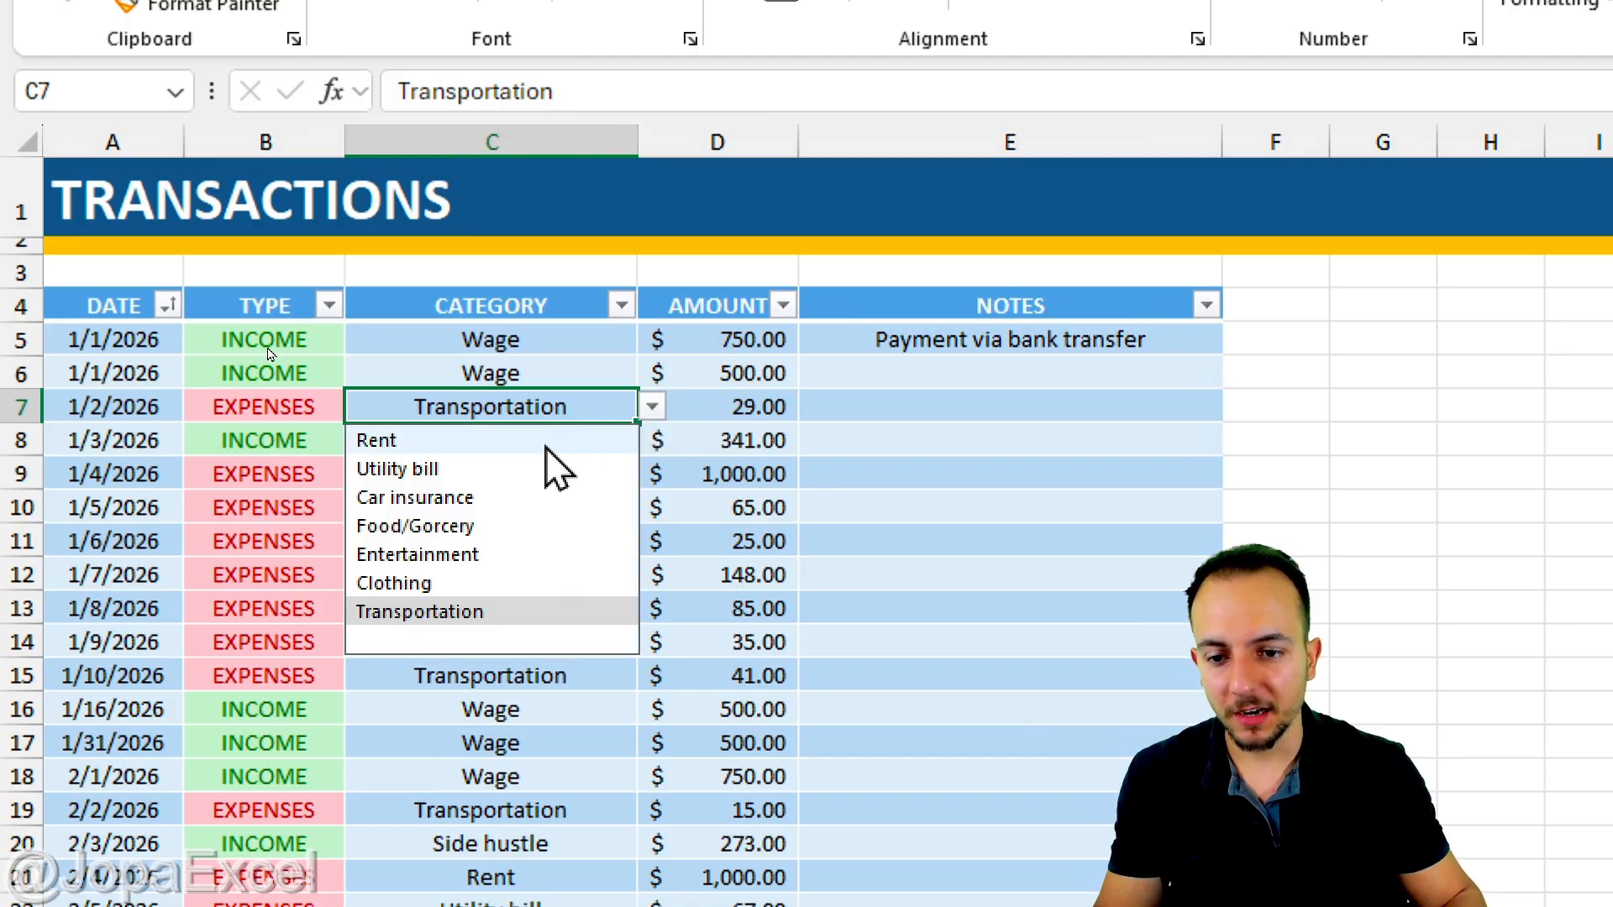
pyautogui.click(495, 610)
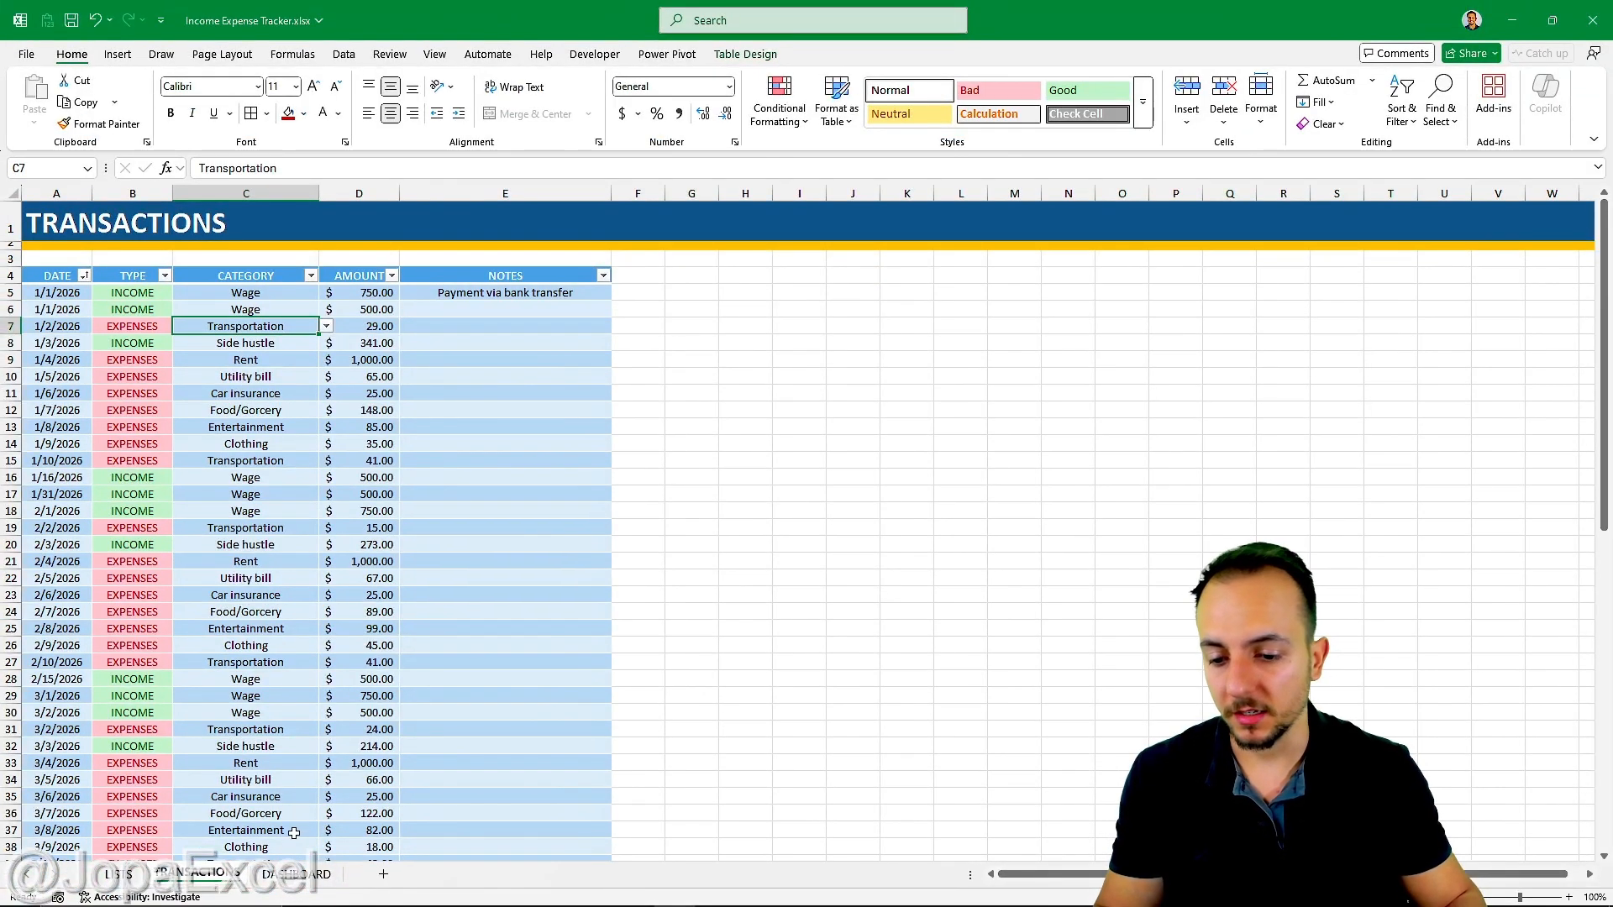
pyautogui.click(297, 873)
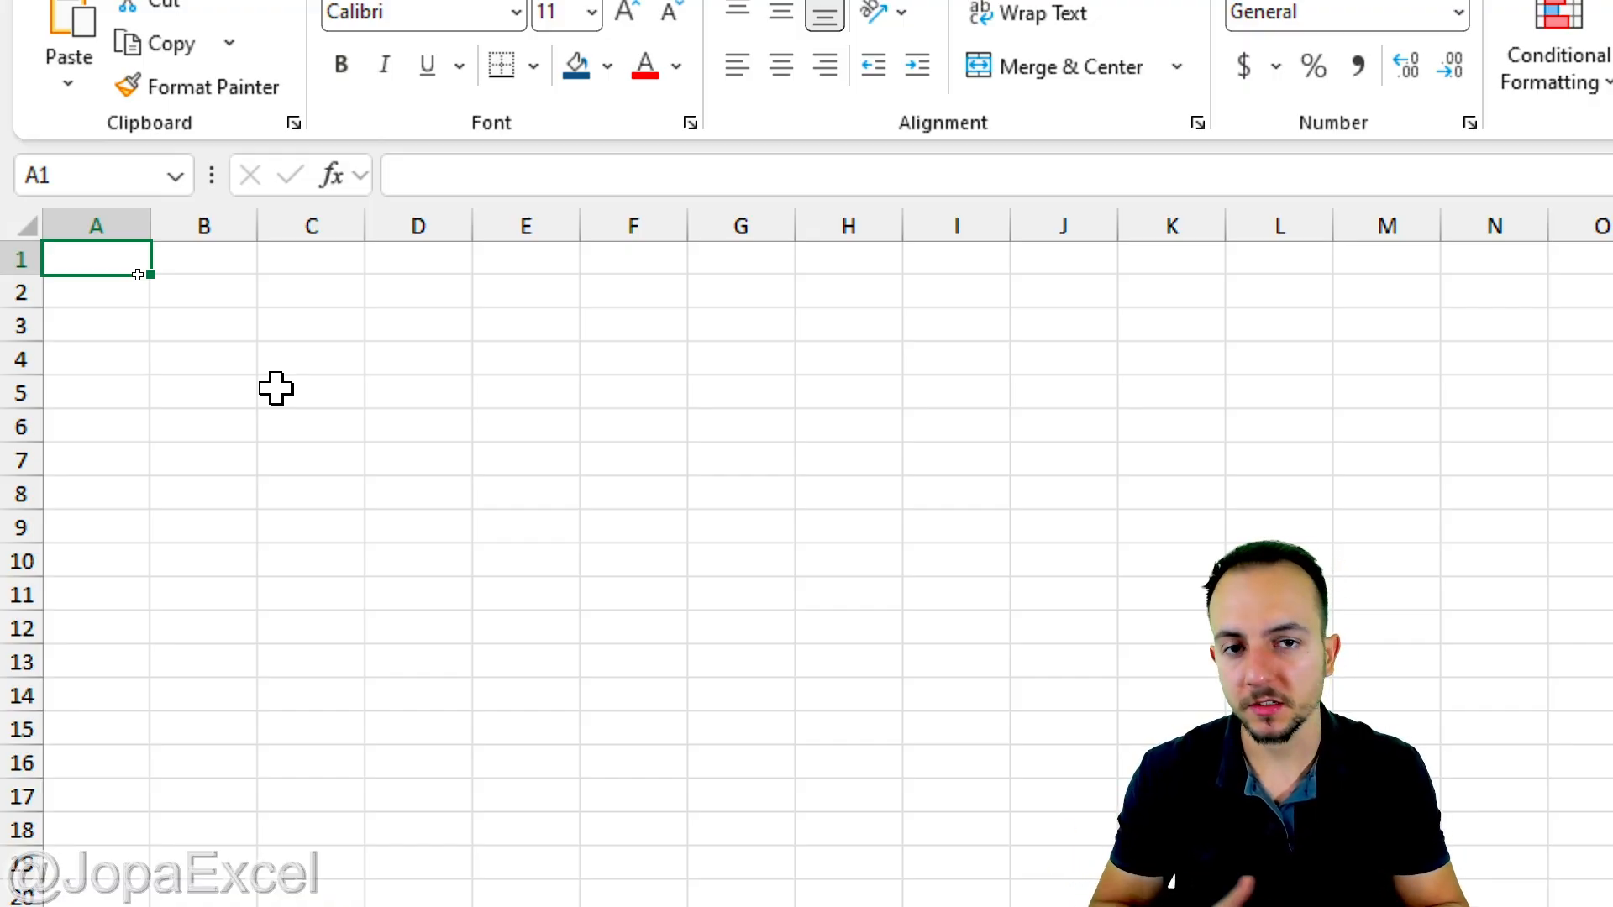
# Fill the entire row 1 of the blank sheet with Blue, Accent 1, Darker 50%
pyautogui.click(15, 262)
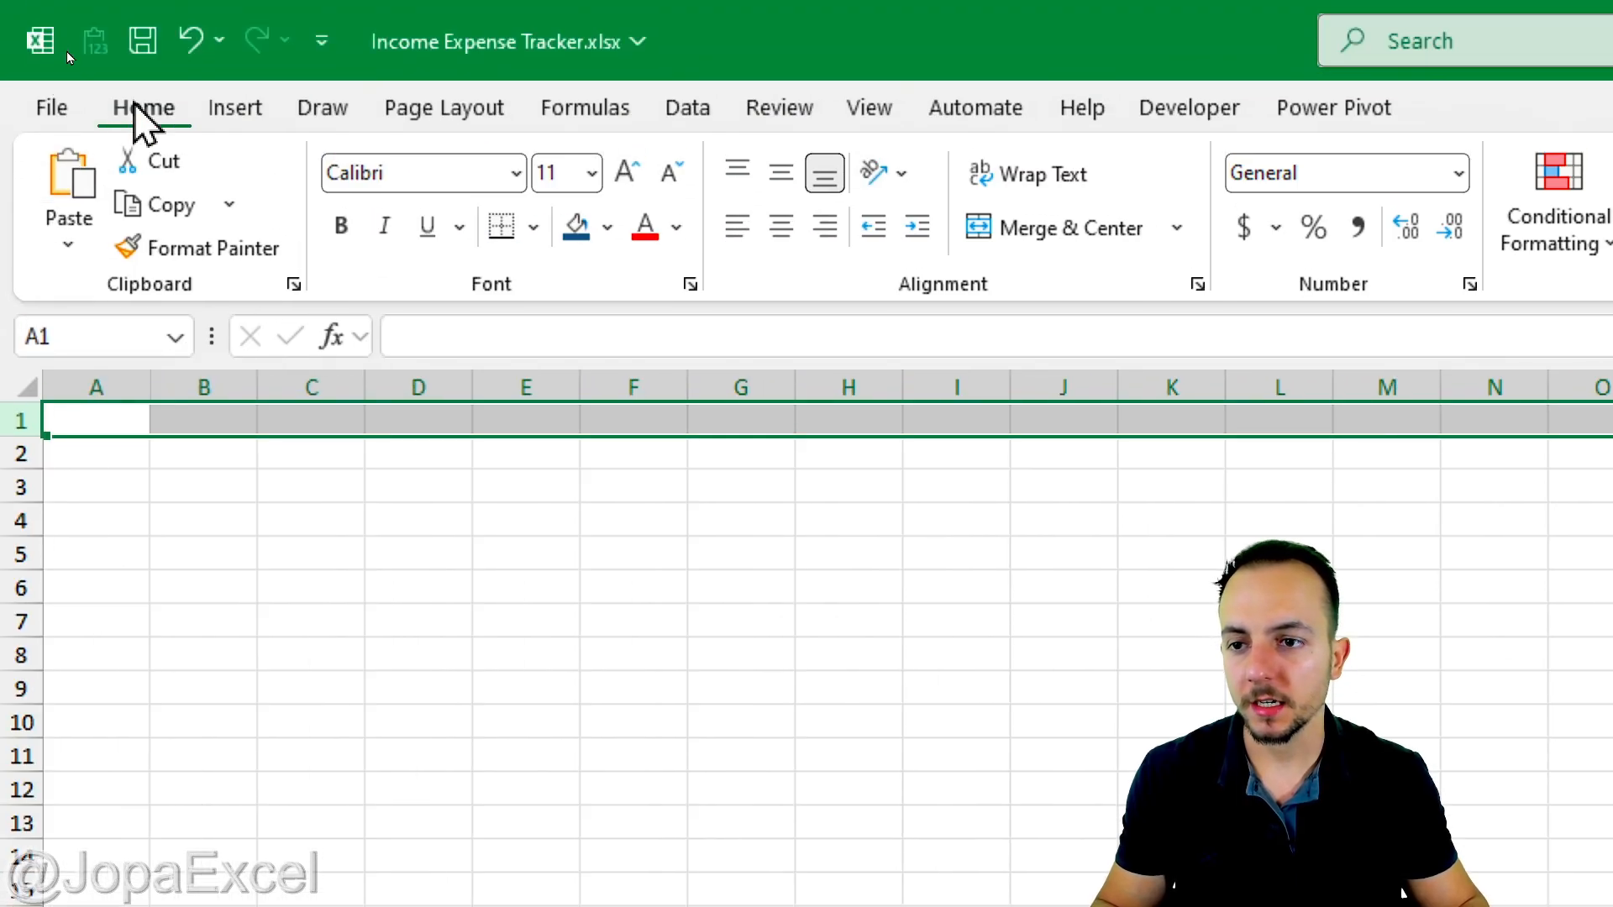
pyautogui.click(135, 107)
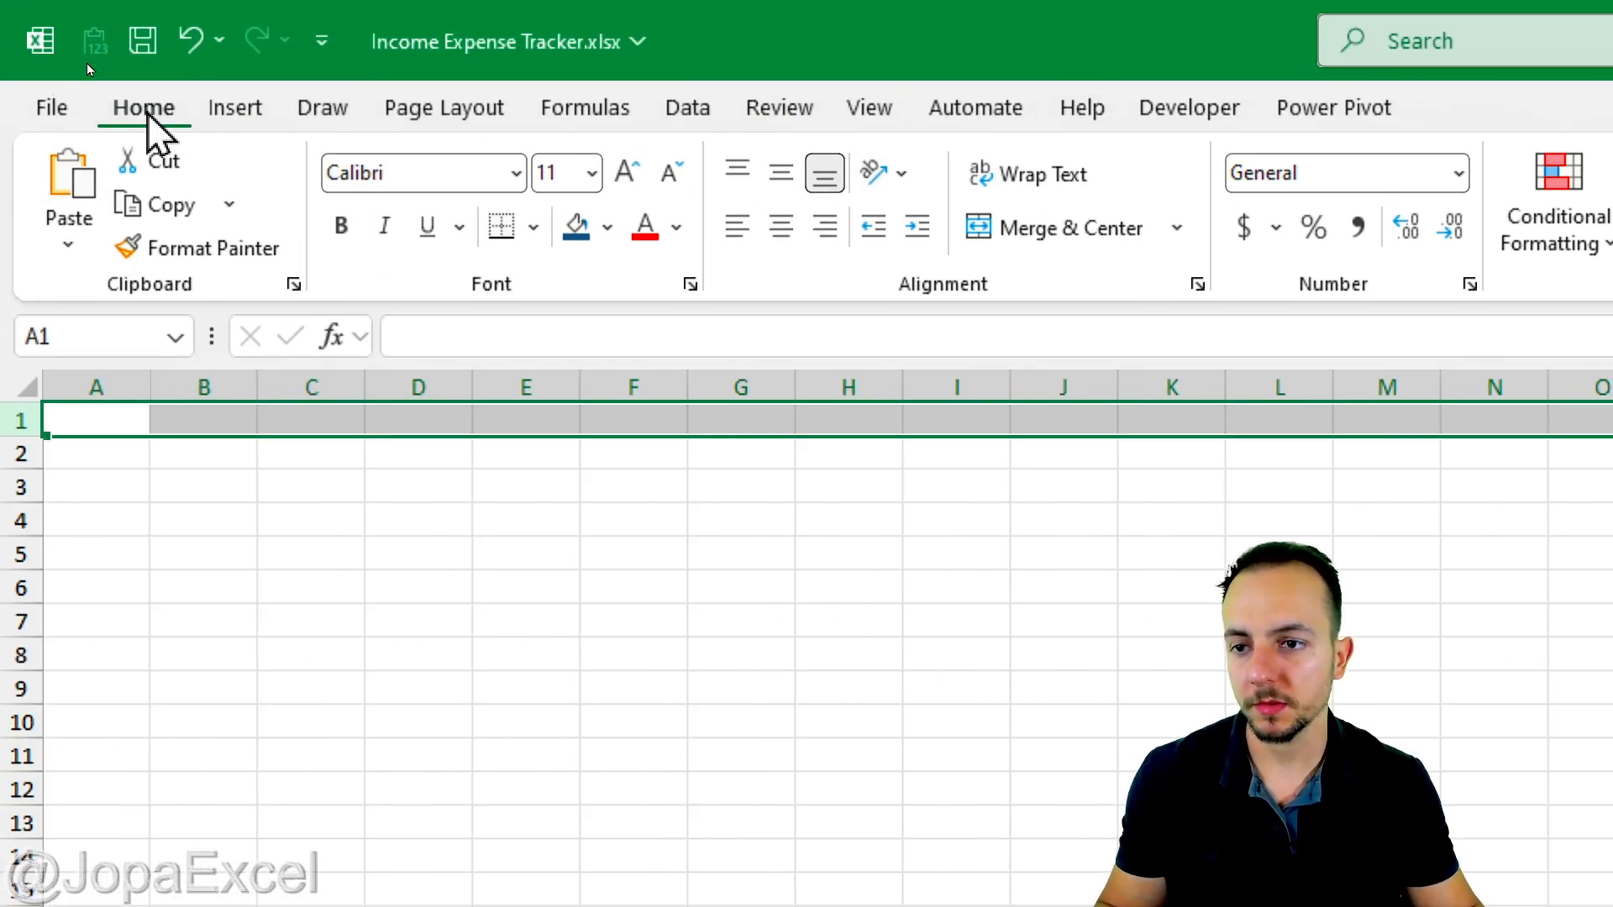
pyautogui.click(605, 226)
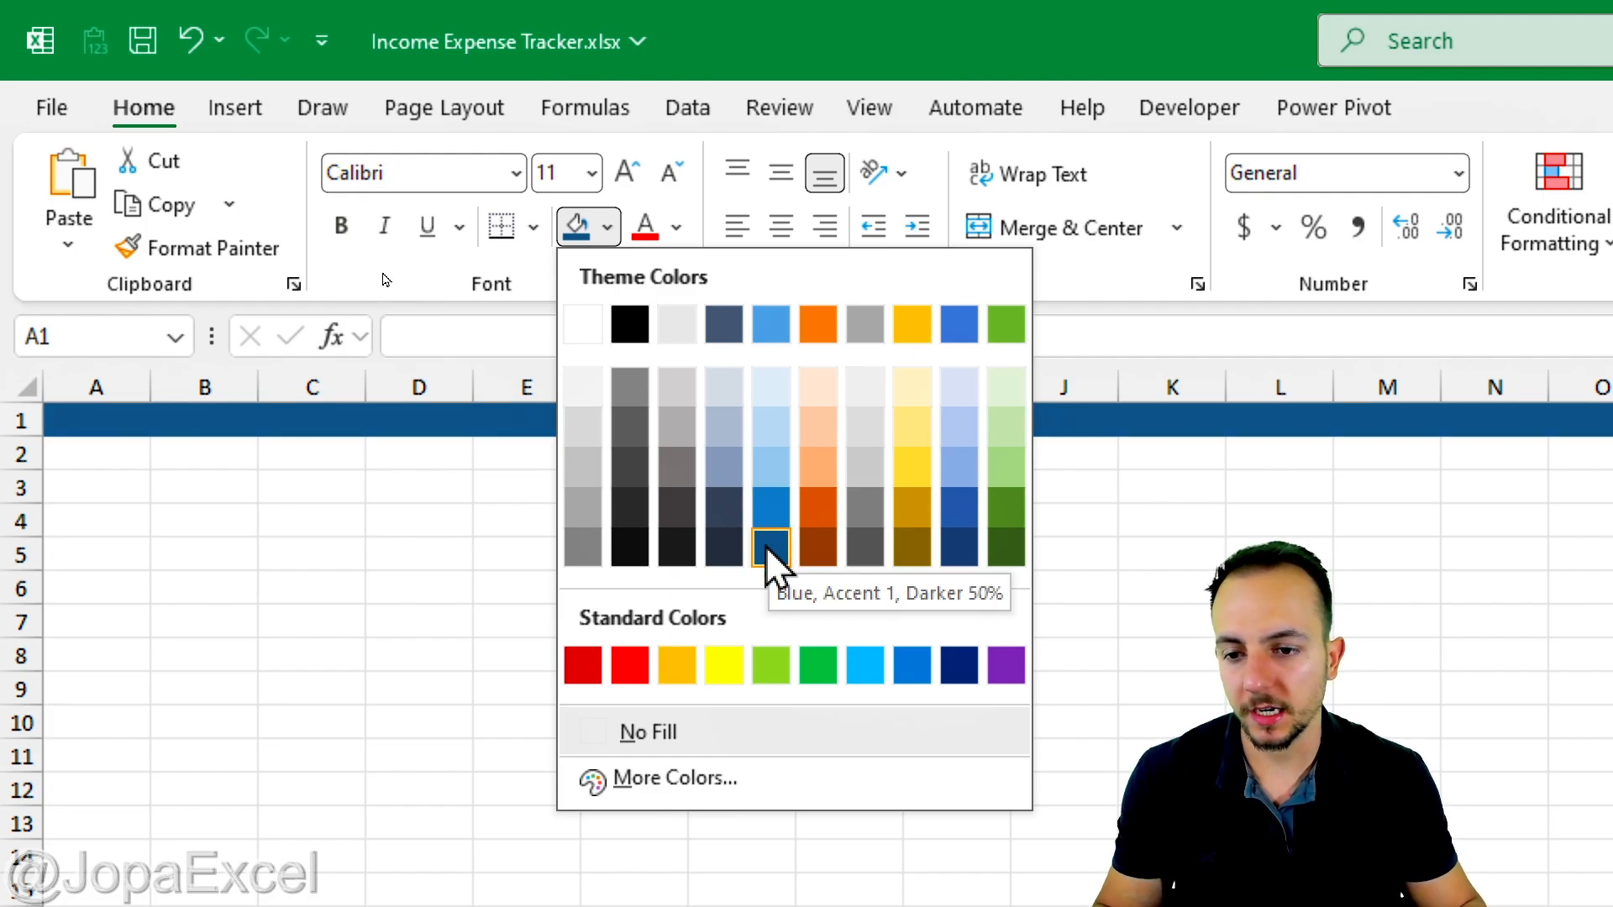
pyautogui.click(771, 550)
# Enter the sheet title LISTS in A1
pyautogui.click(98, 417)
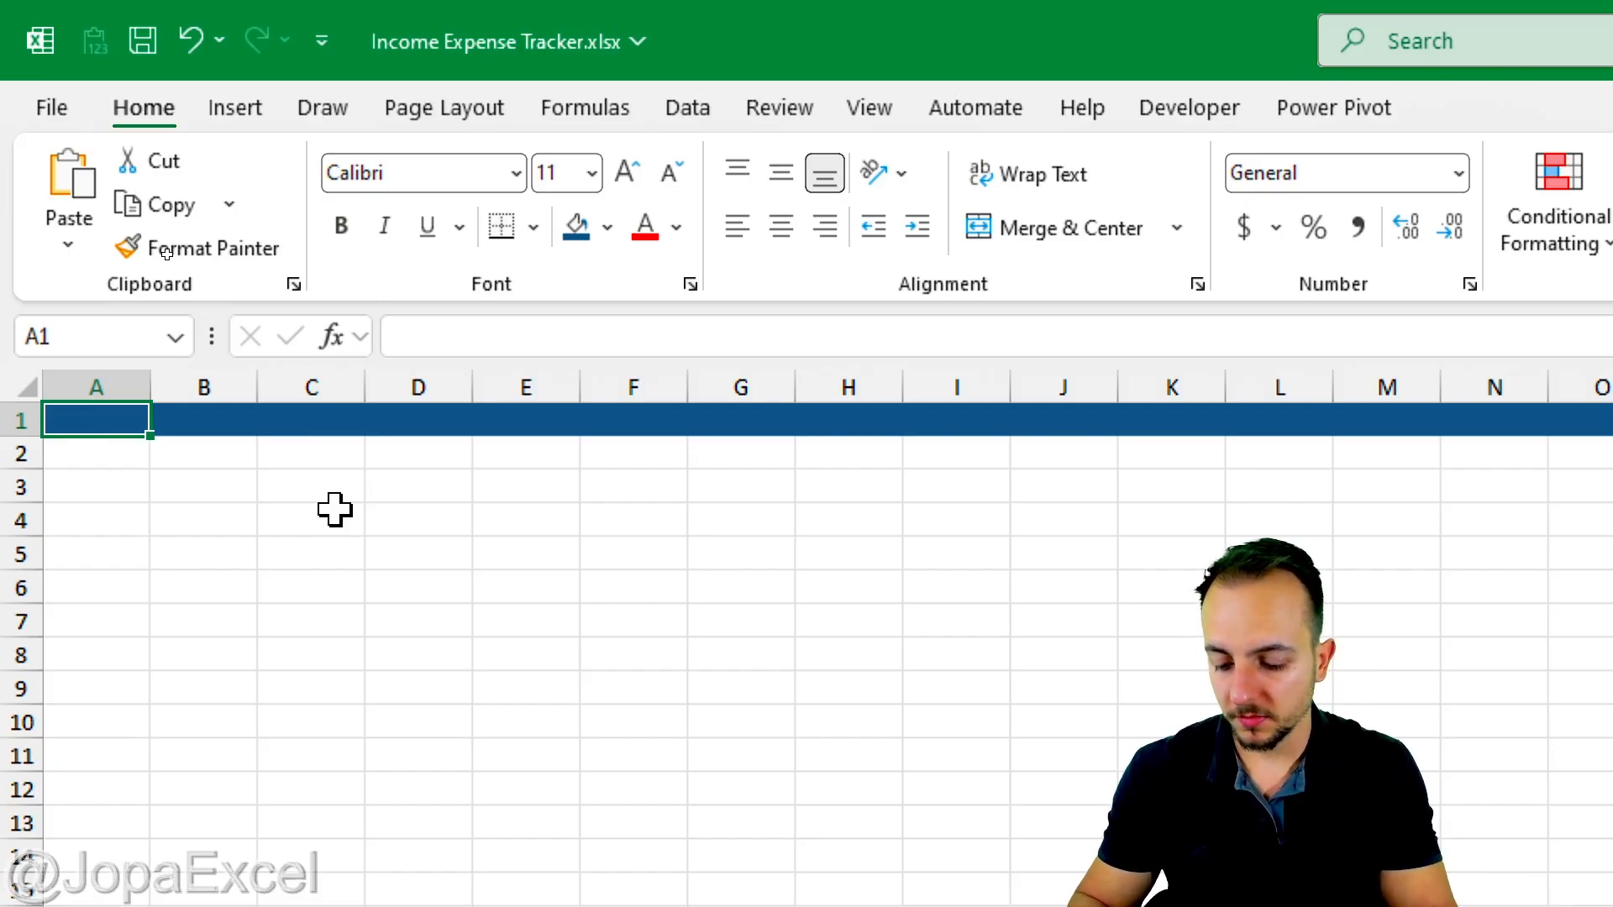
pyautogui.write('LISTS')
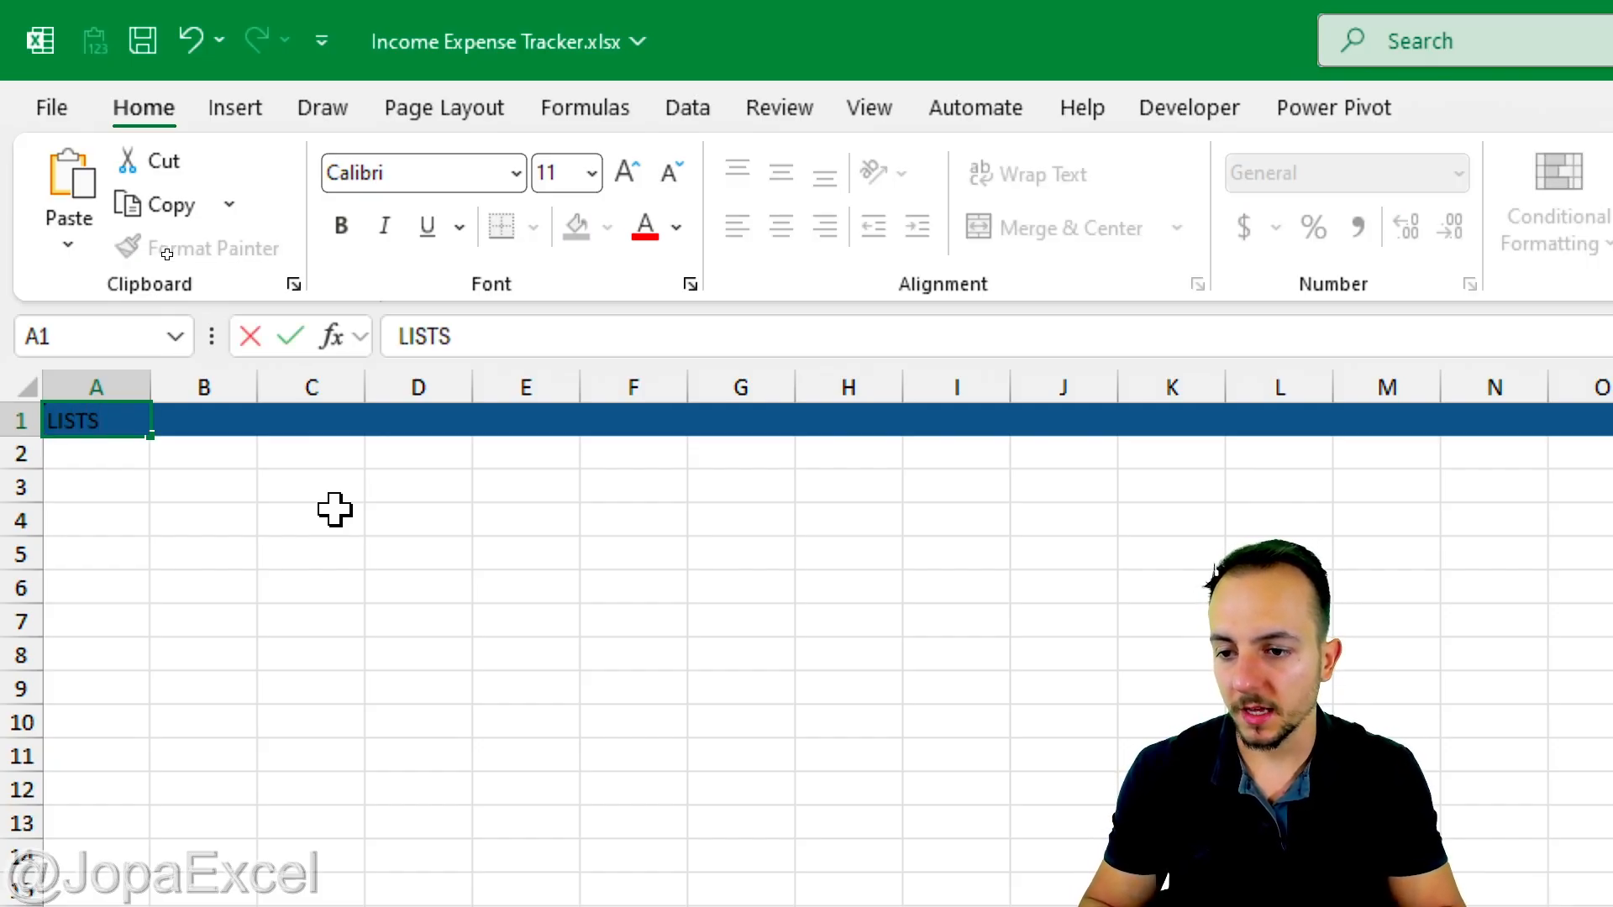
pyautogui.press('Return')
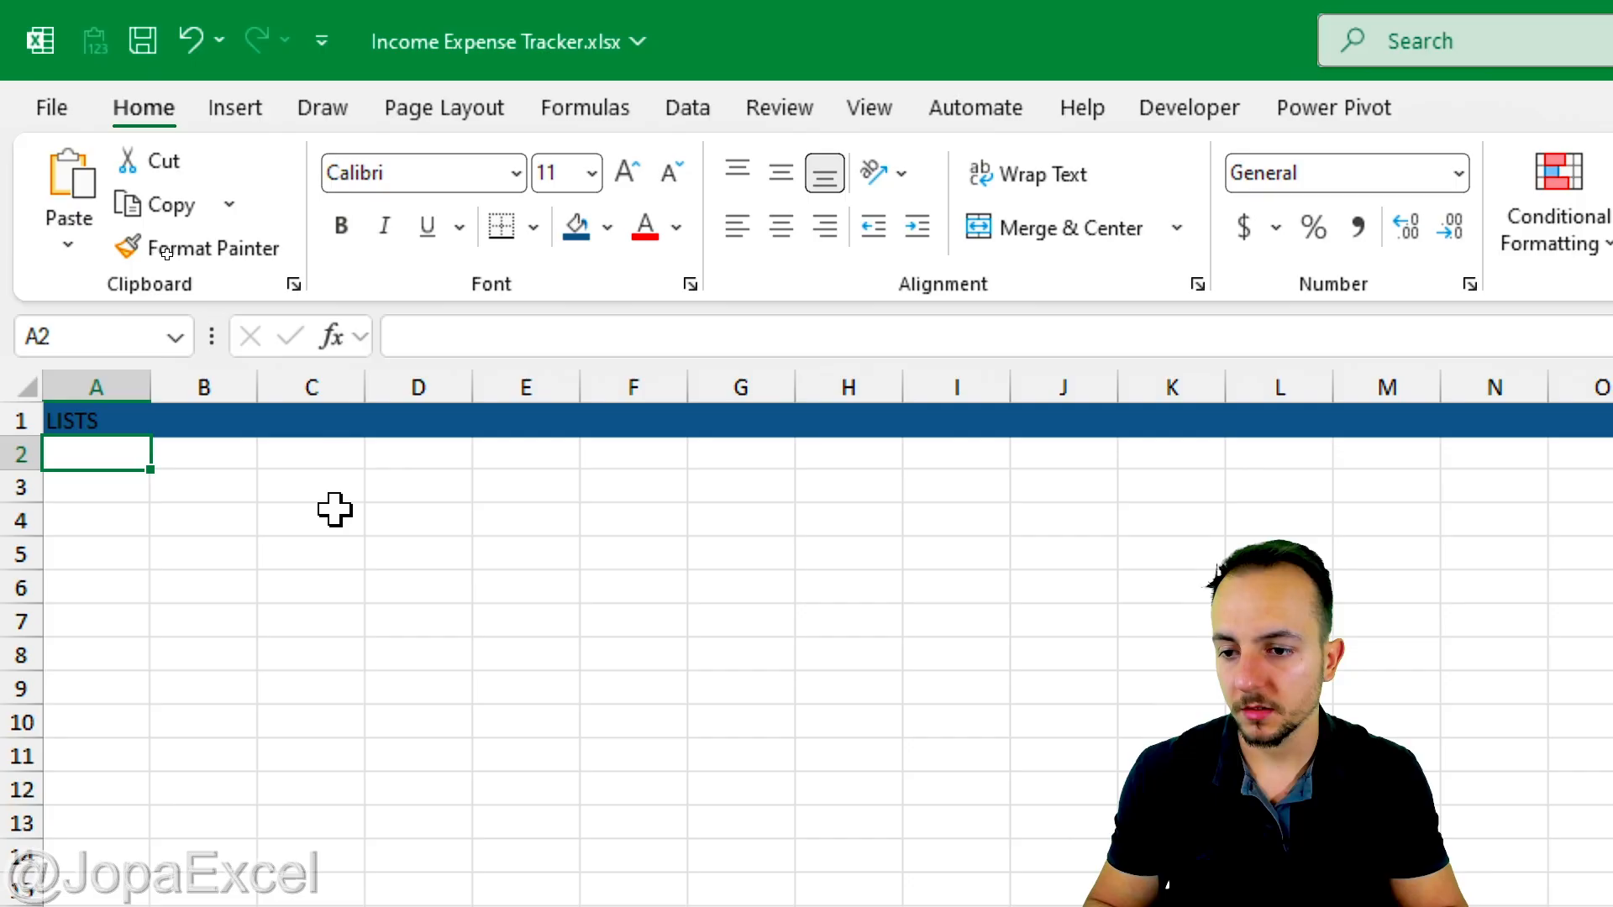
# Enlarge the LISTS title in A1 to font size 28
pyautogui.click(130, 410)
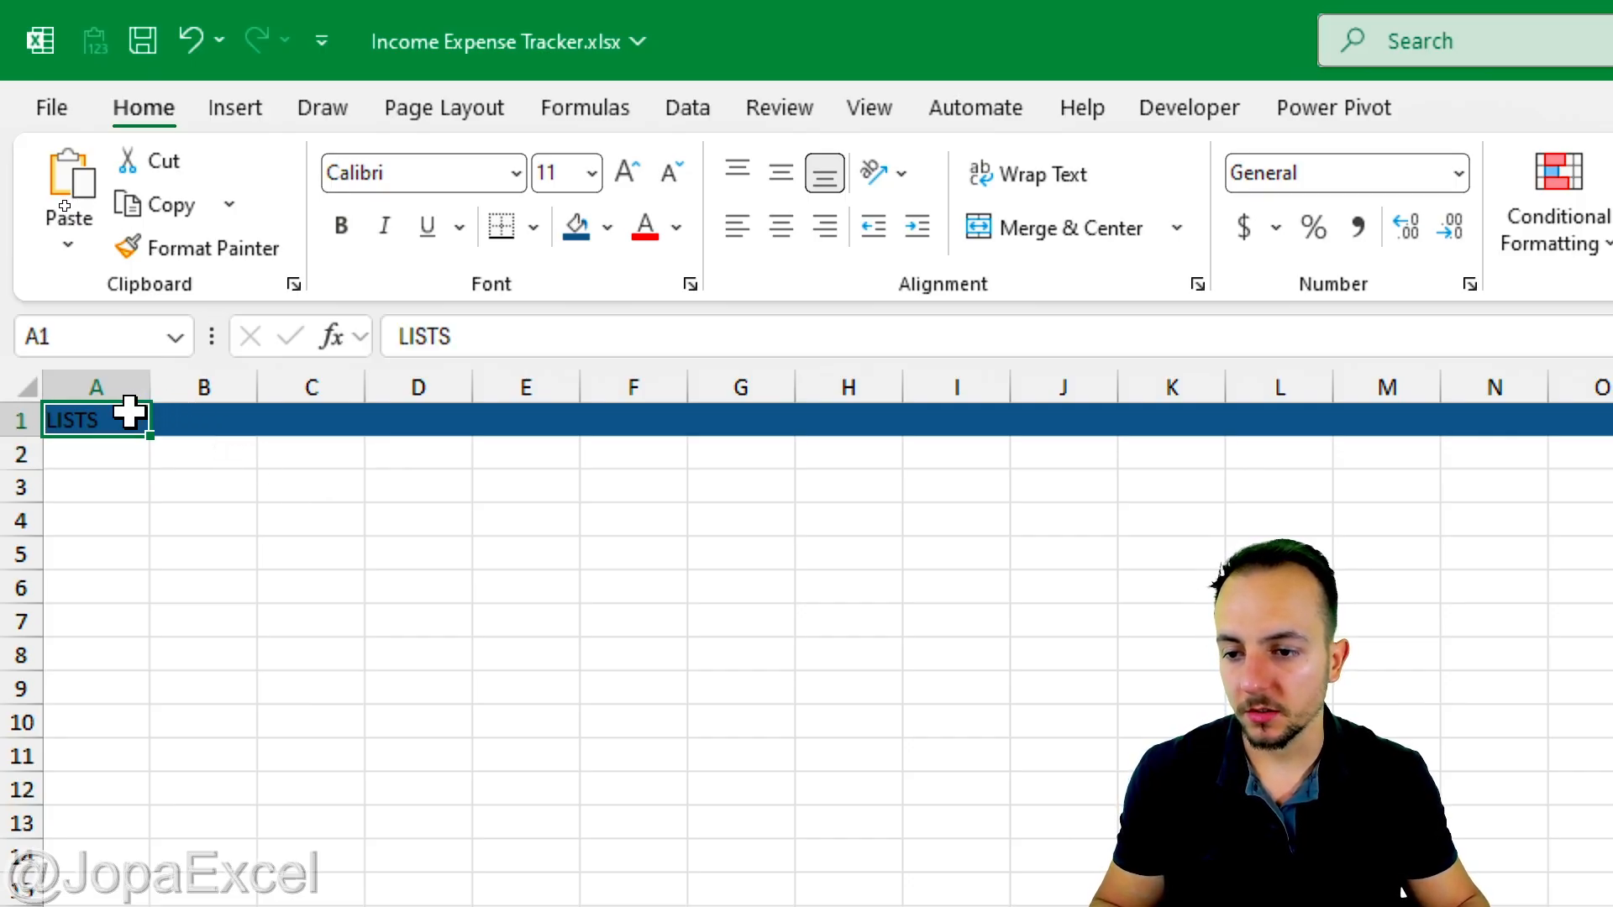
pyautogui.click(631, 178)
pyautogui.click(635, 180)
pyautogui.click(634, 180)
pyautogui.click(634, 180)
pyautogui.click(634, 180)
pyautogui.click(634, 180)
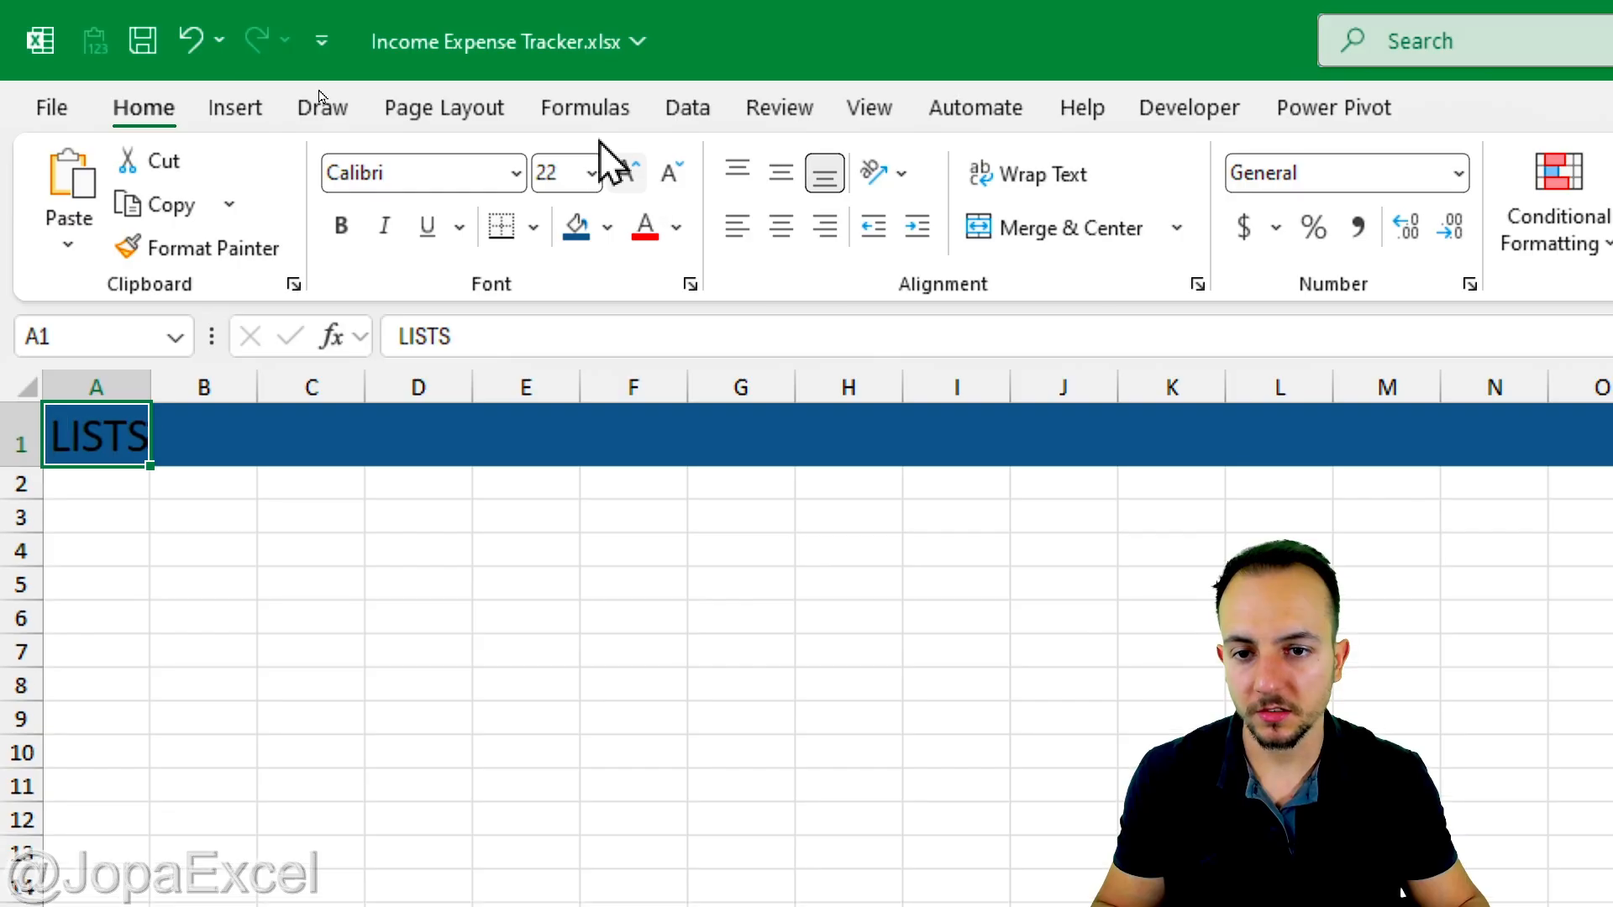
pyautogui.click(635, 180)
pyautogui.click(634, 180)
pyautogui.click(639, 179)
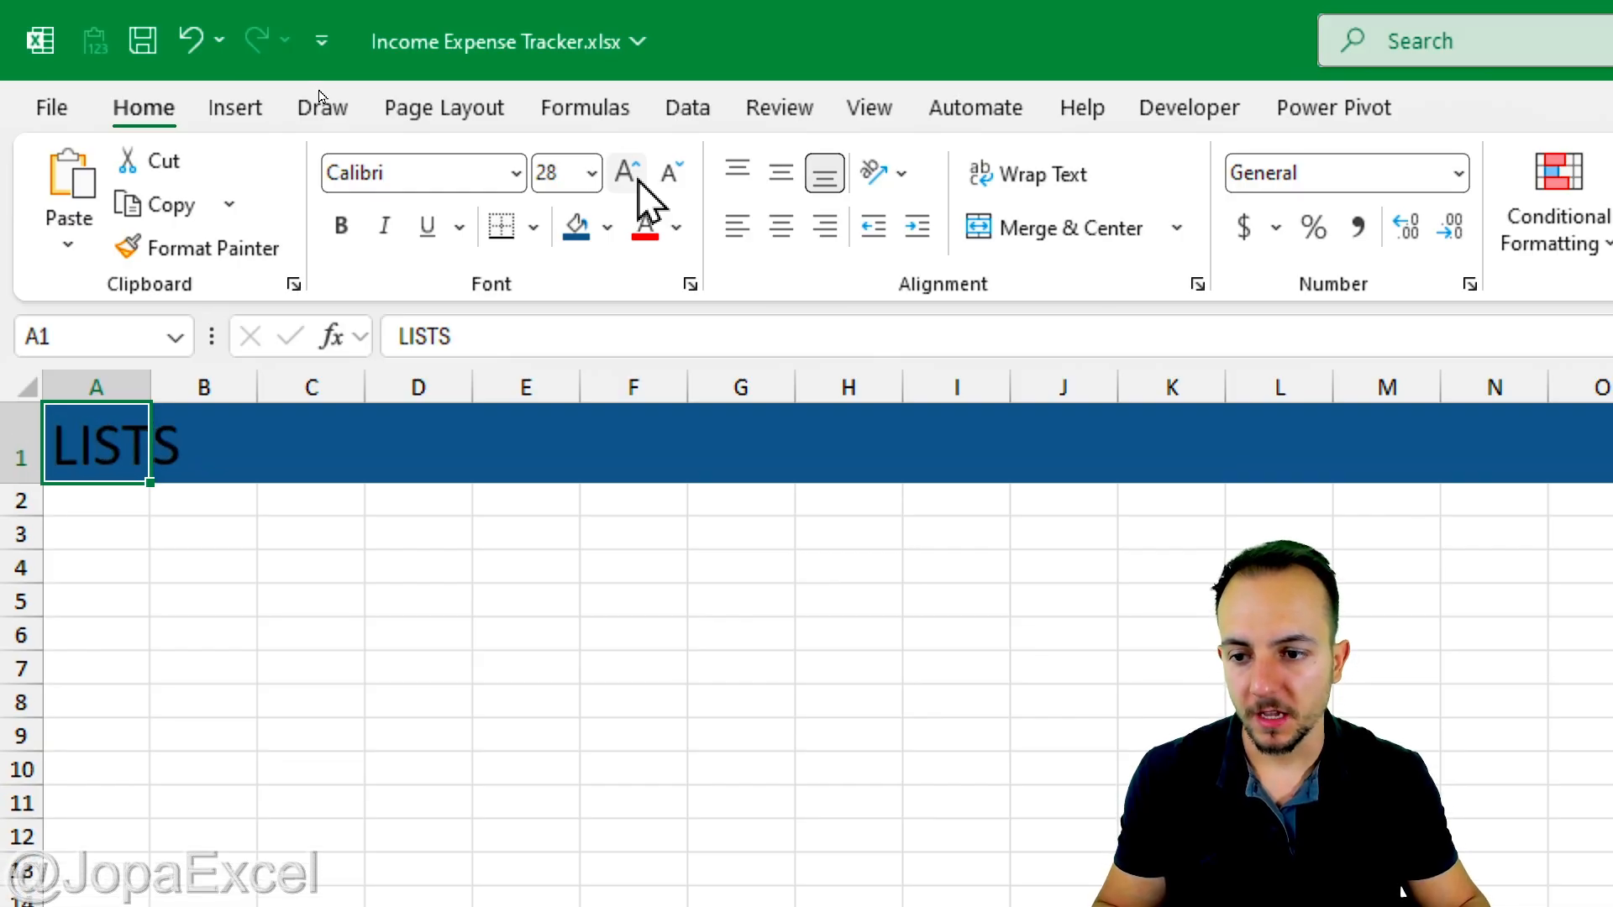
# Make the LISTS title in A1 white and bold
pyautogui.click(677, 227)
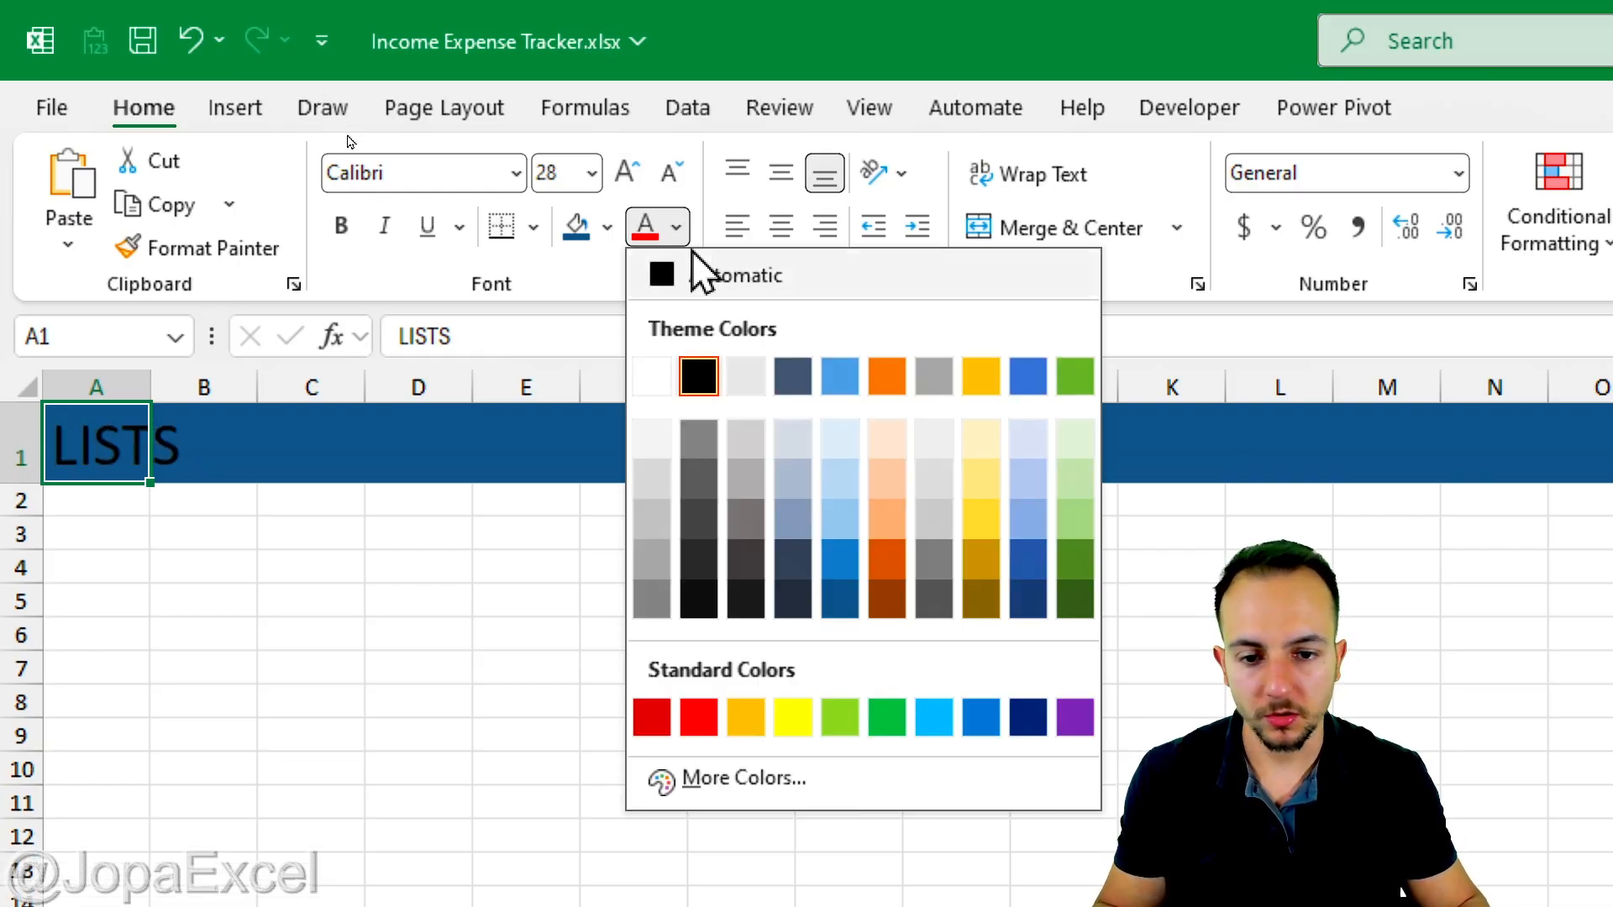
pyautogui.click(661, 373)
pyautogui.click(340, 225)
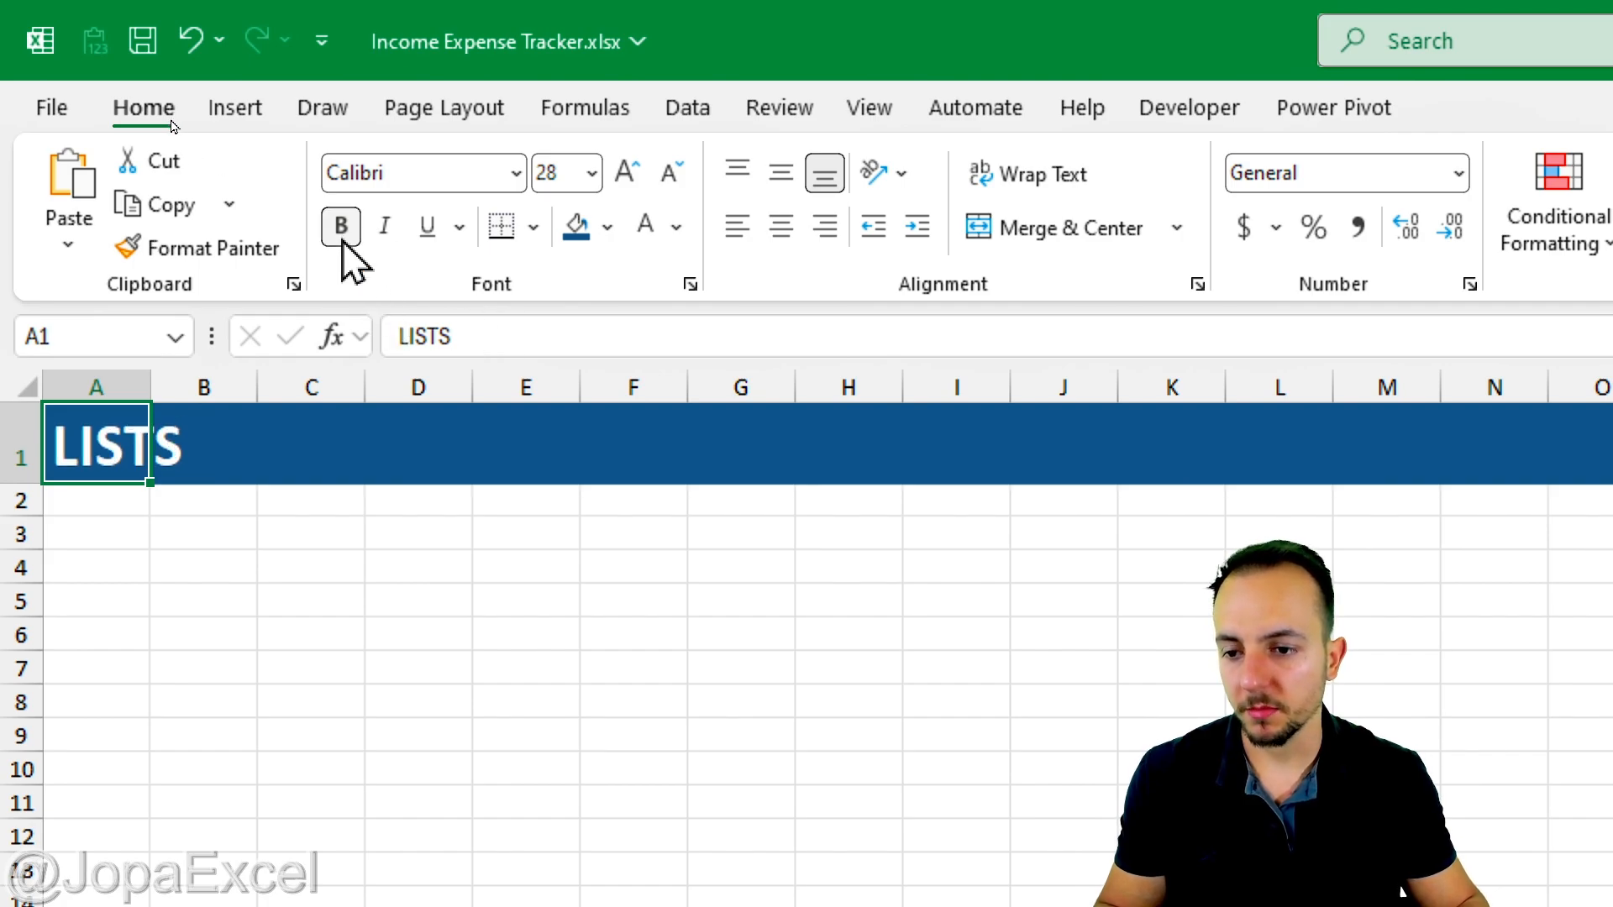
pyautogui.click(340, 225)
pyautogui.click(341, 237)
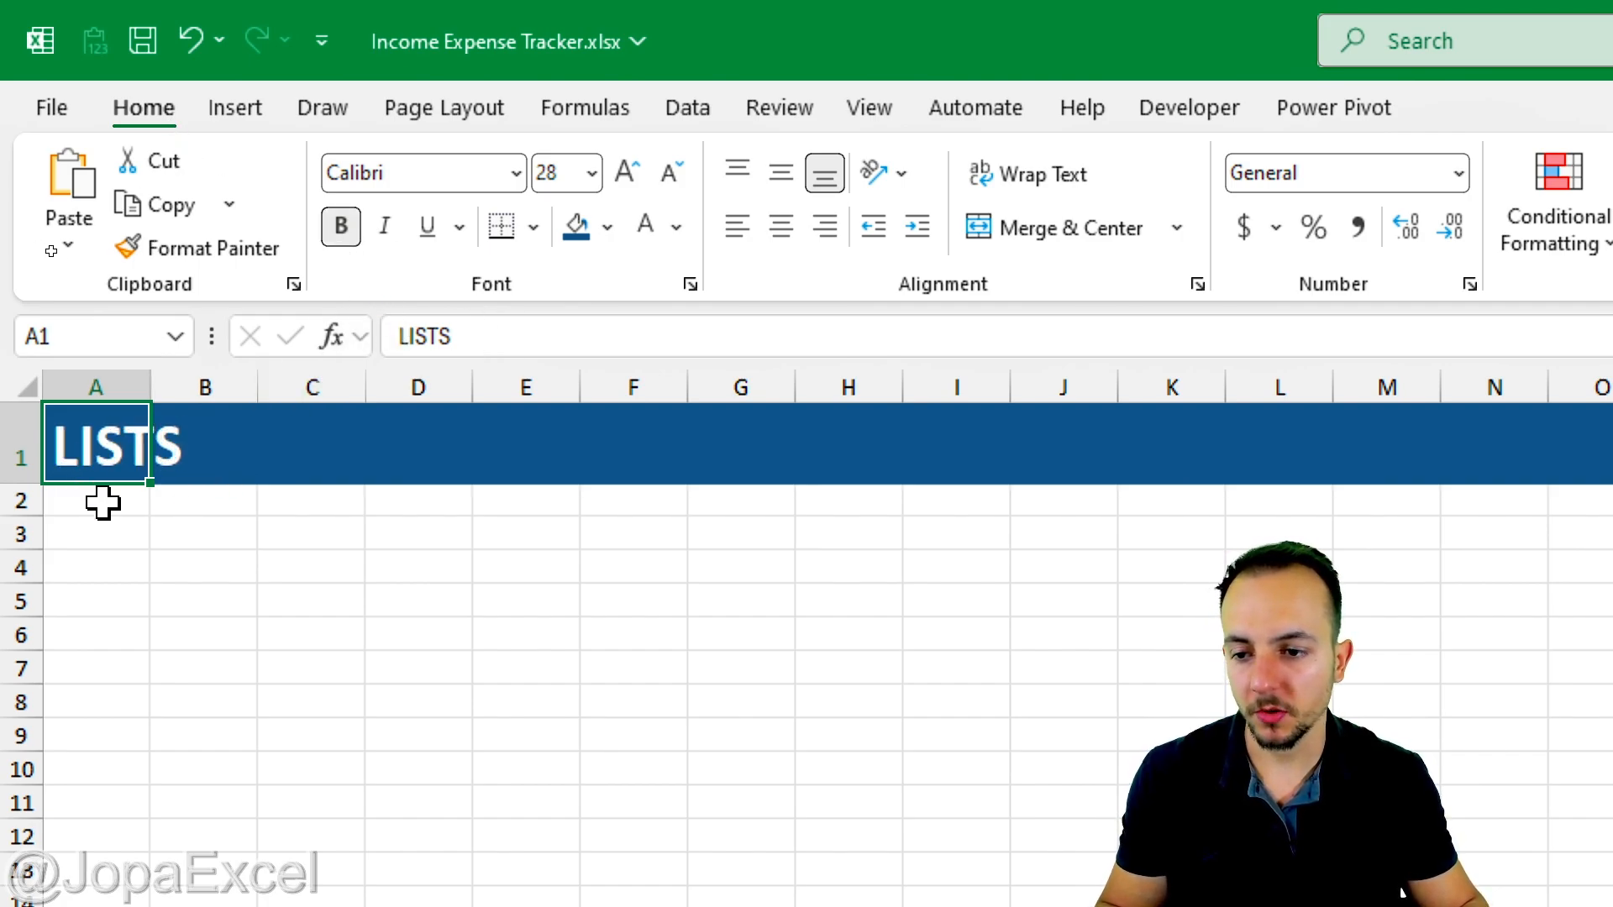
# Fill the entire row 2 with the golden-orange standard color and reduce its height to a thin stripe
pyautogui.click(18, 499)
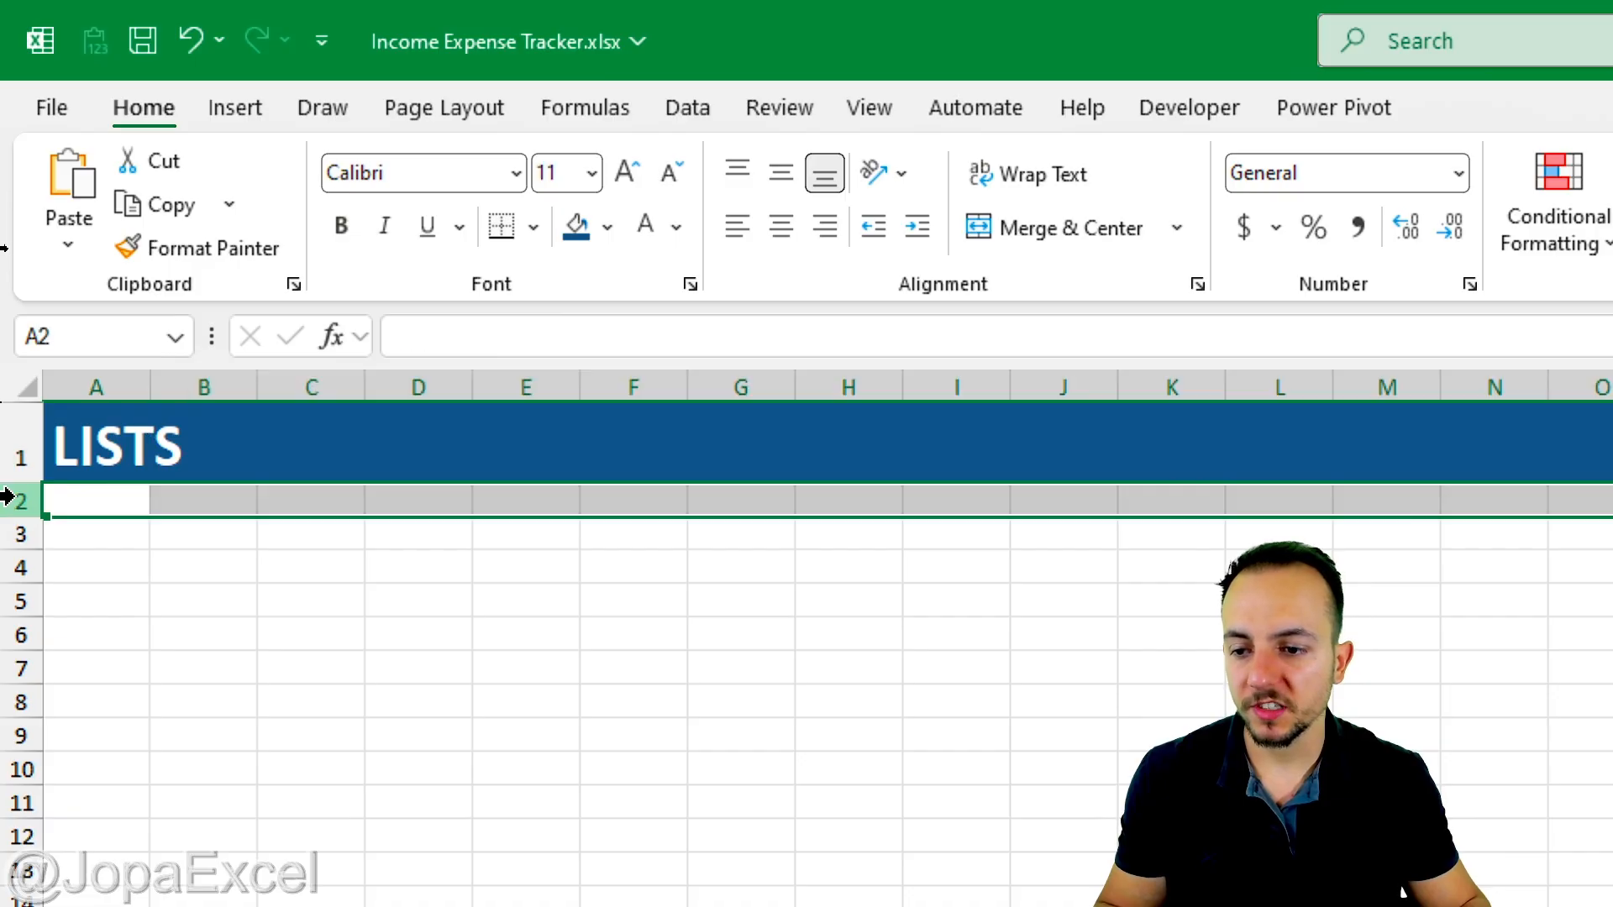
pyautogui.click(607, 227)
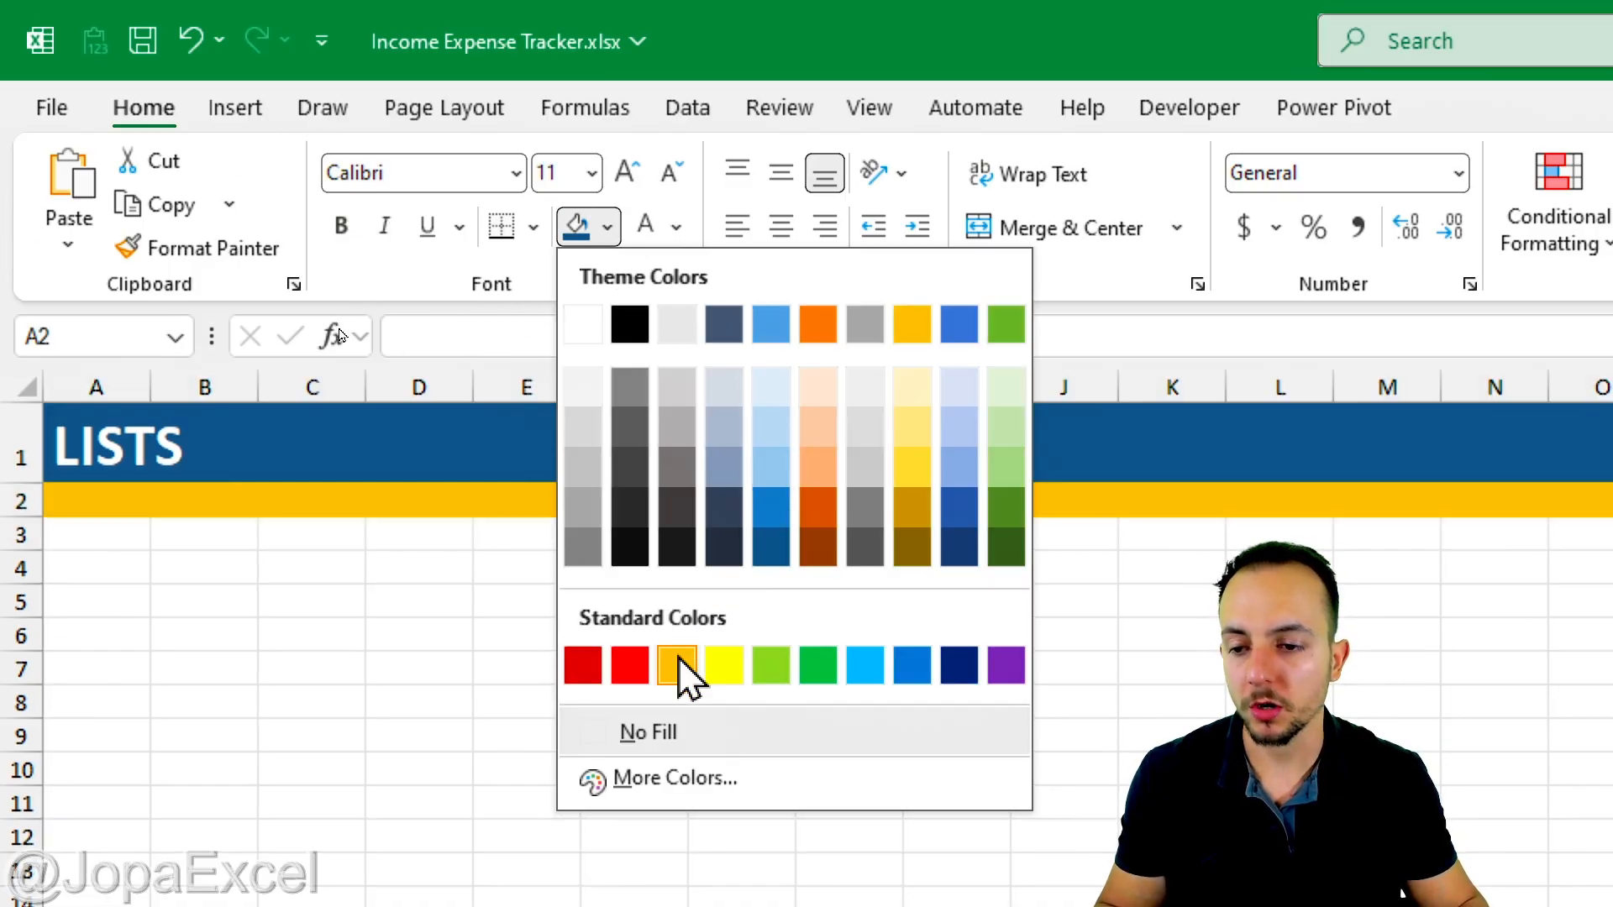
pyautogui.click(678, 665)
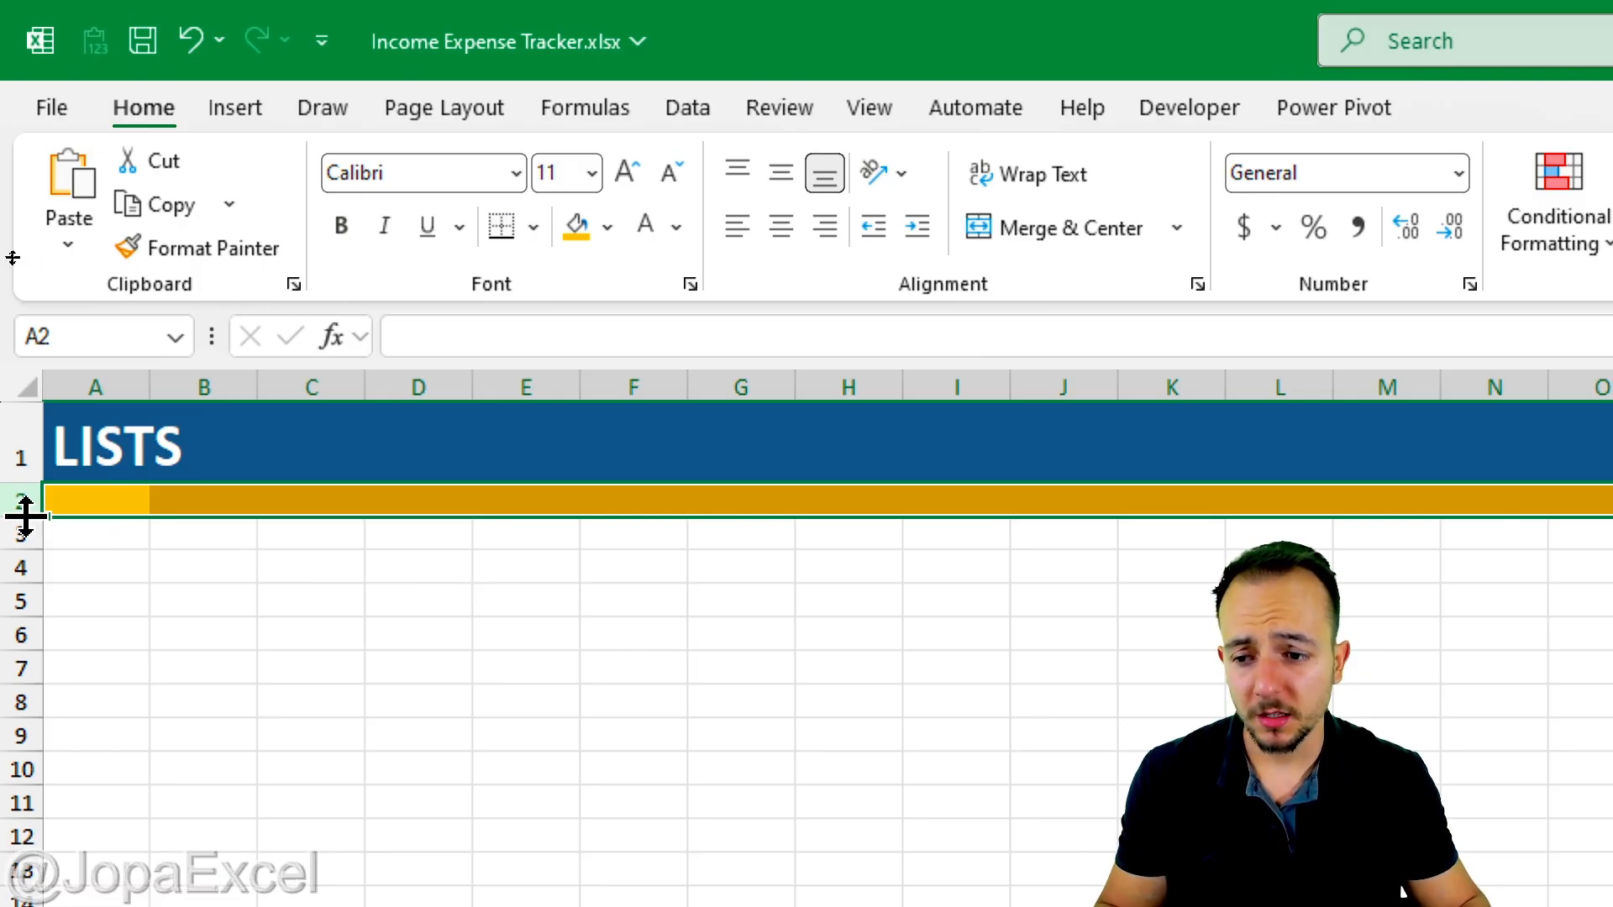
pyautogui.moveTo(25, 516); pyautogui.dragTo(36, 496)
pyautogui.click(227, 591)
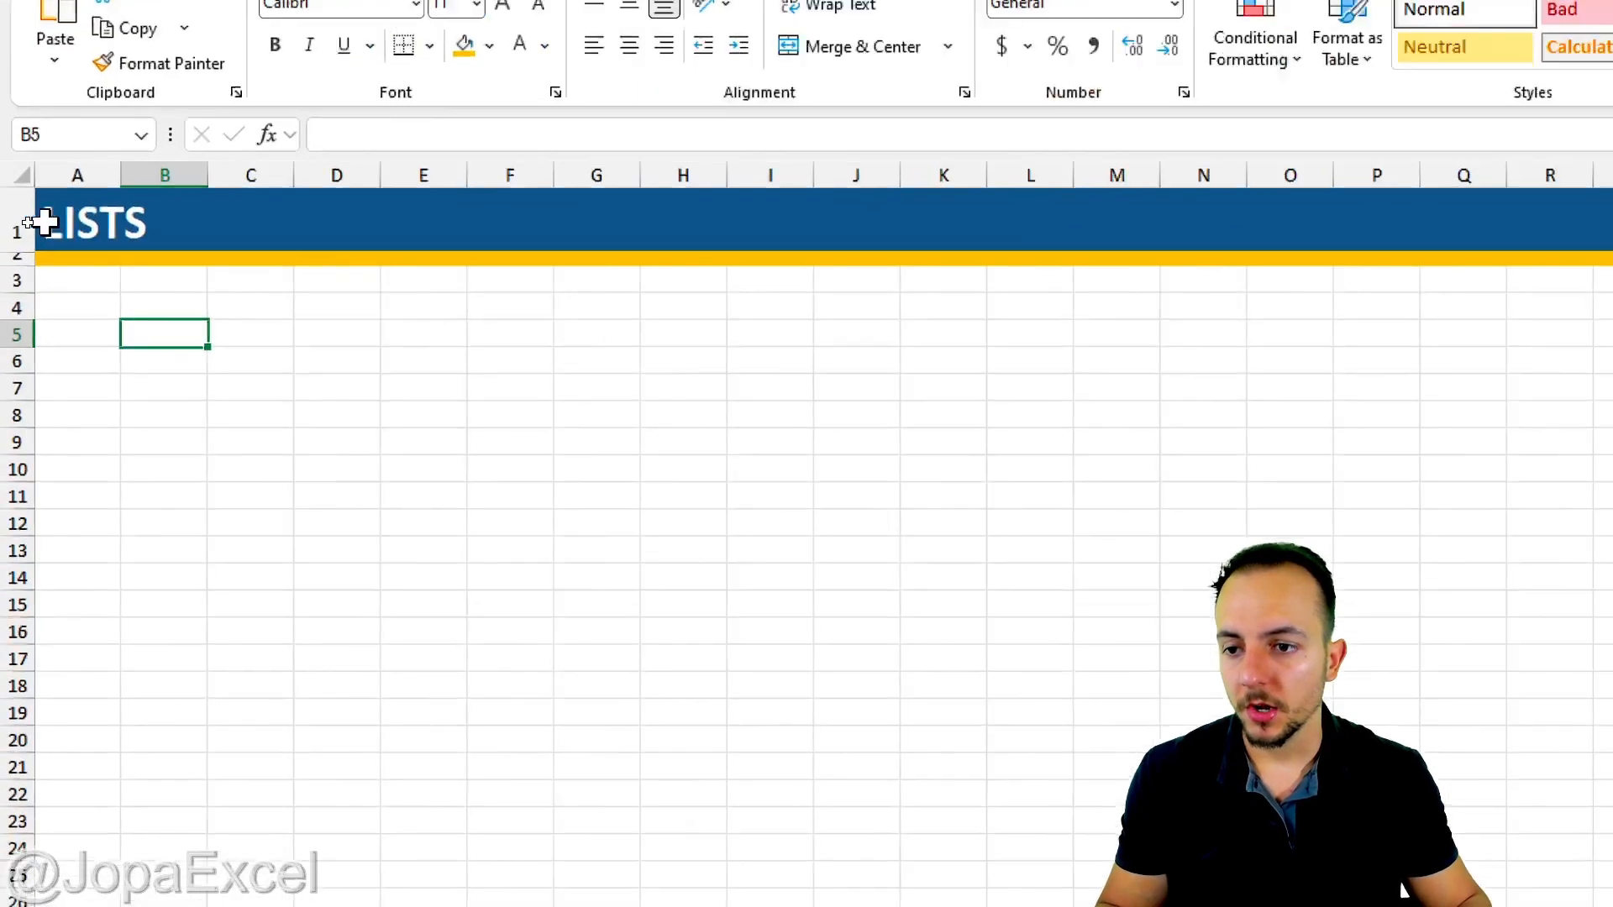
# Enter the list headings INCOME in B4 and EXPENSES in D4
pyautogui.click(165, 306)
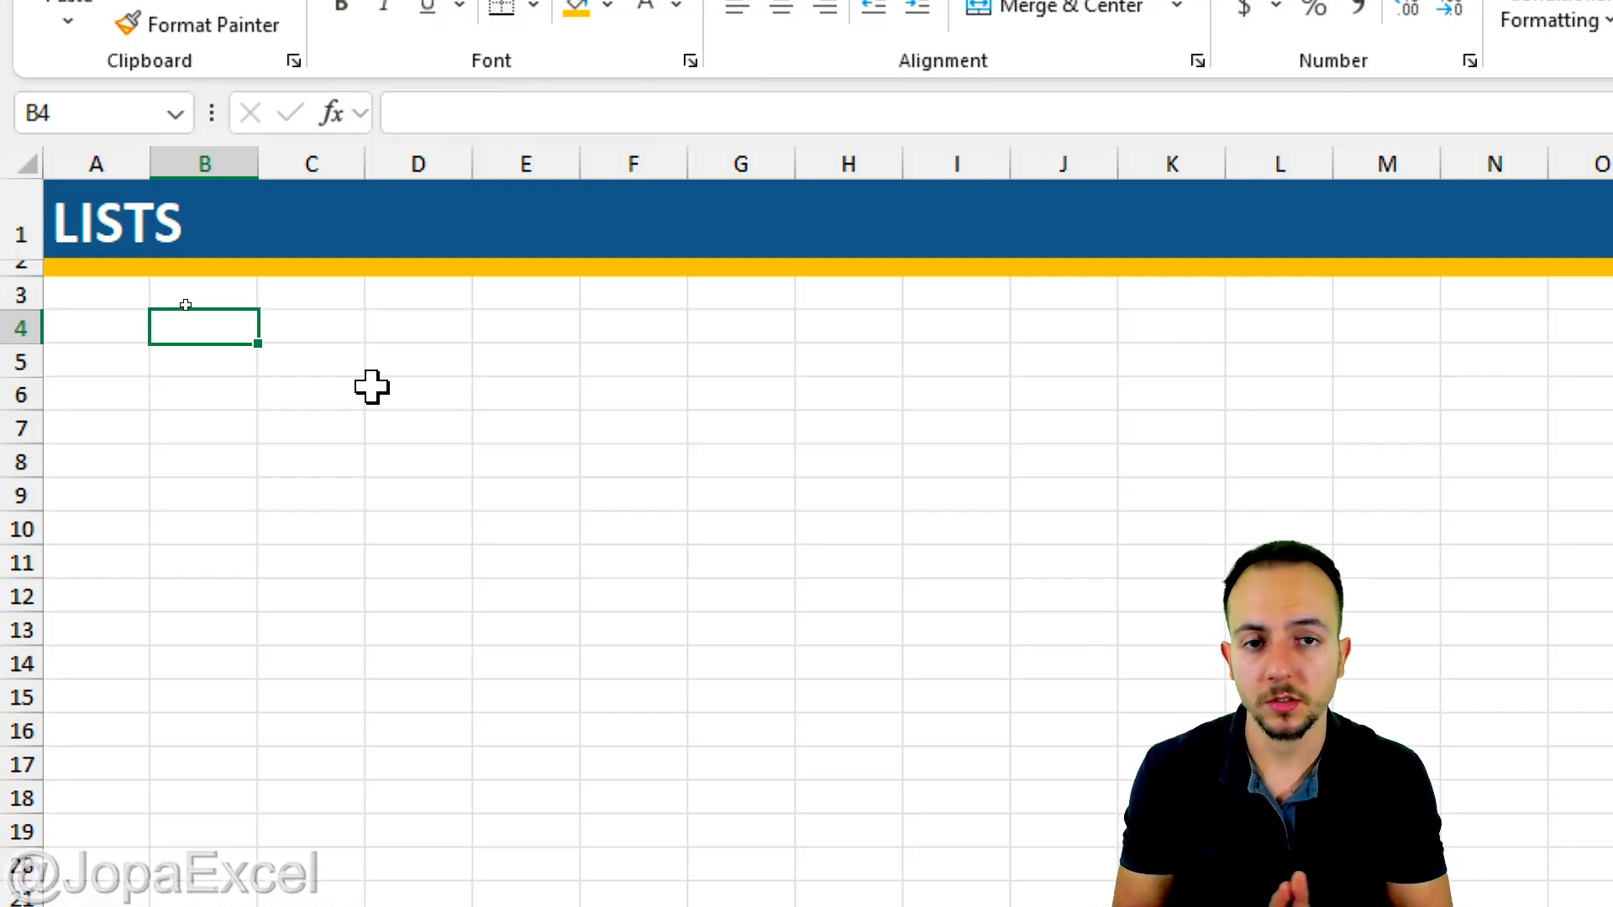
pyautogui.write('INCOME')
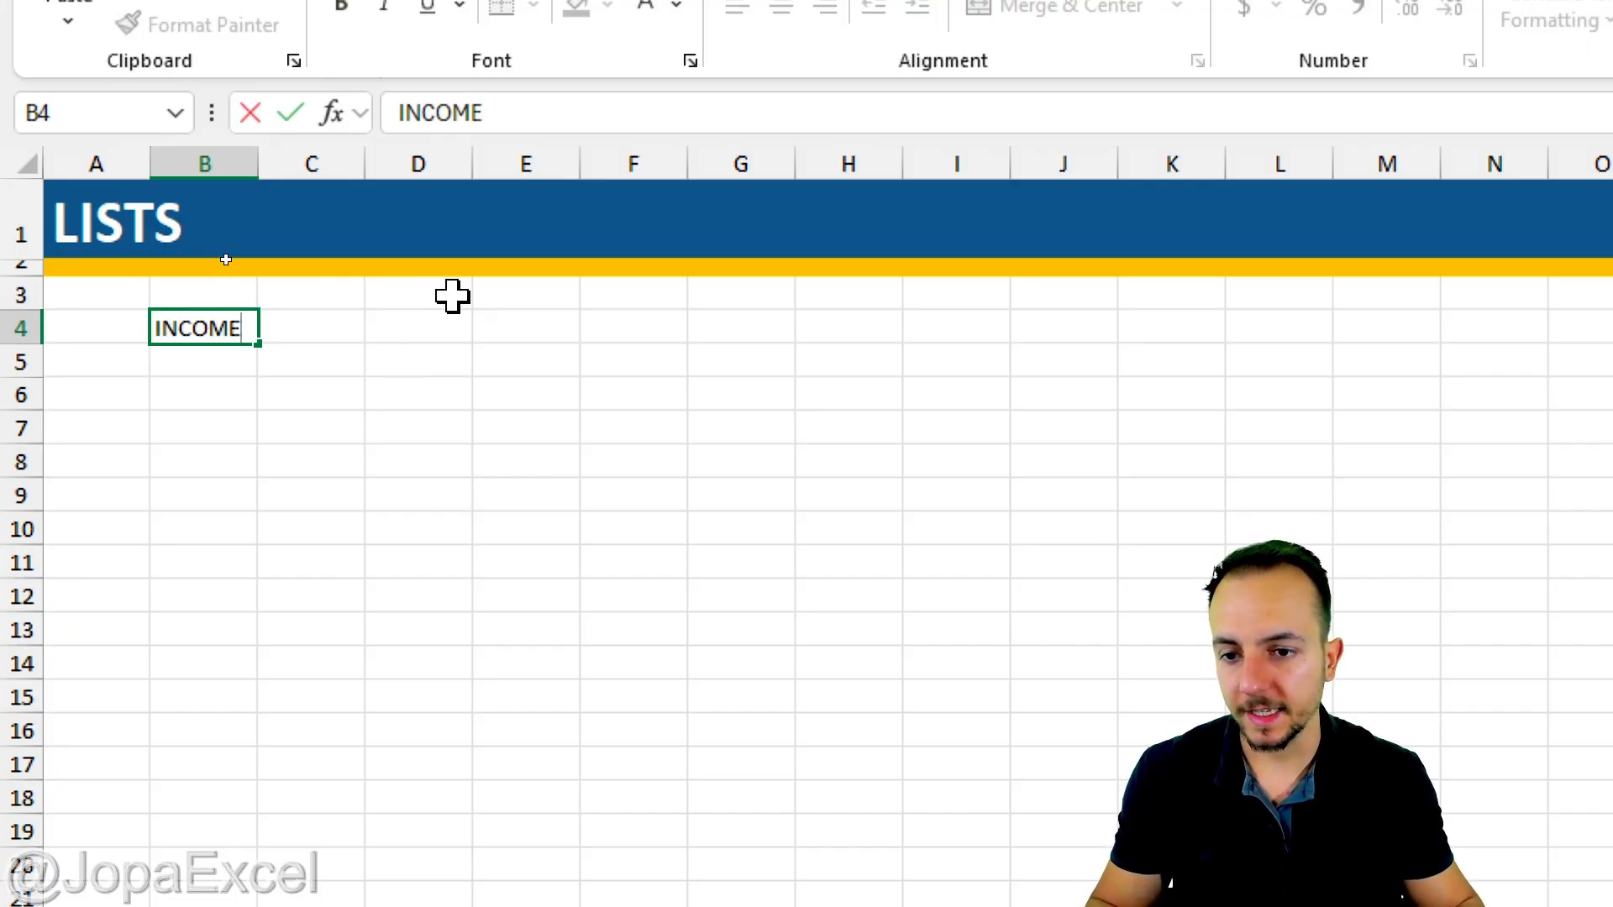
pyautogui.click(440, 328)
pyautogui.write('EXPENSES')
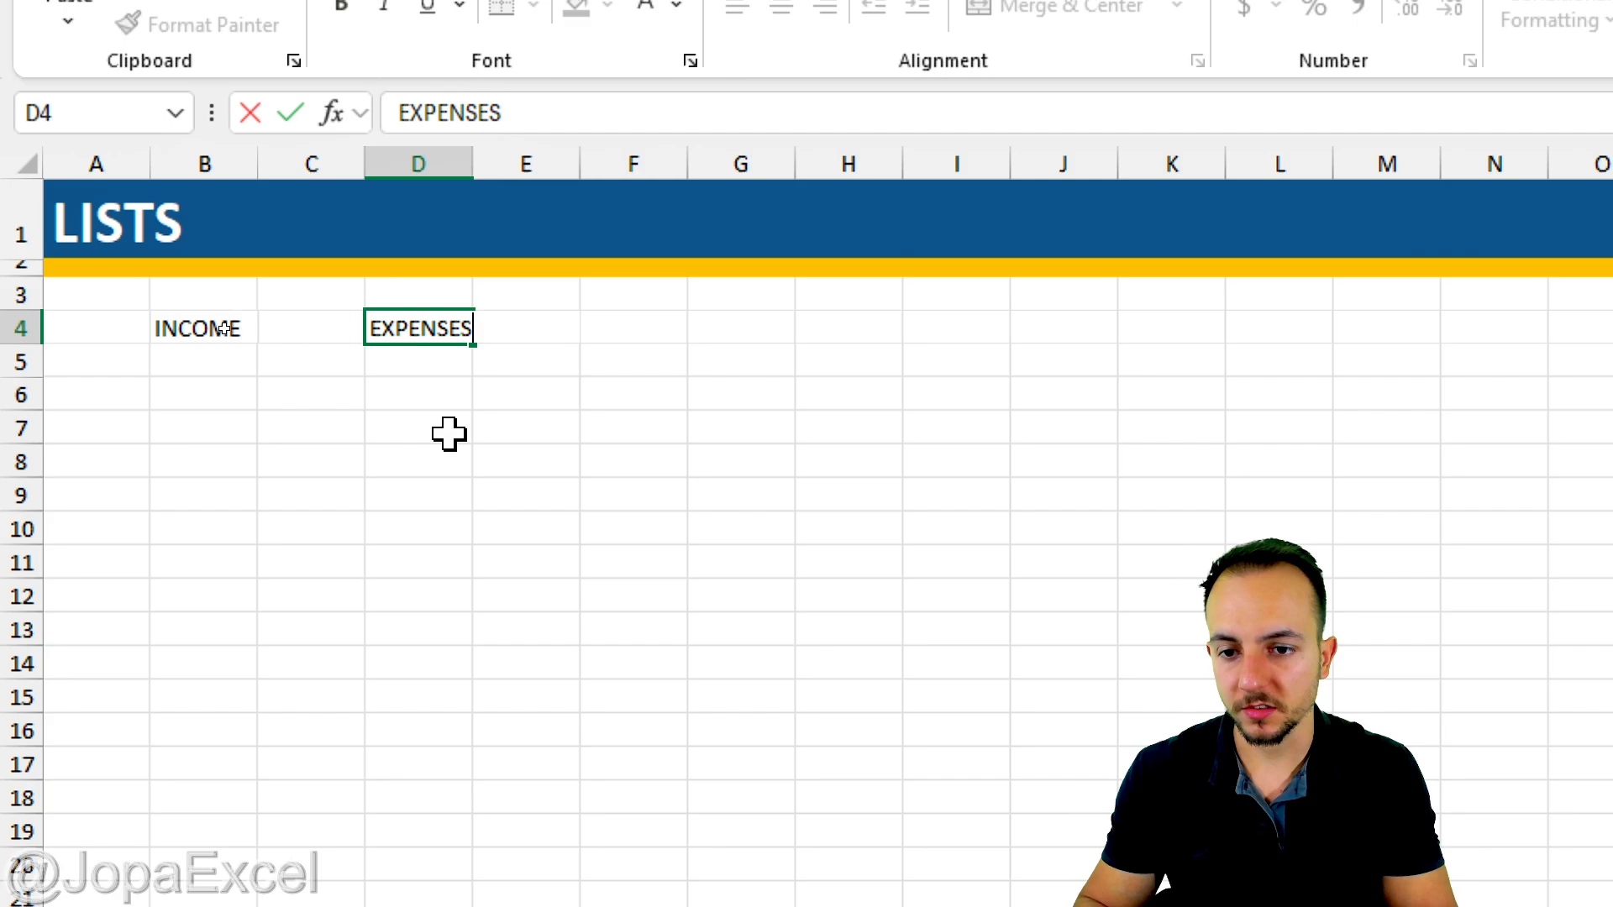
pyautogui.press('Return')
# List the income categories Wage and Side hustle in B5 and B6 under the INCOME heading
pyautogui.press('Left')
pyautogui.press('Left')
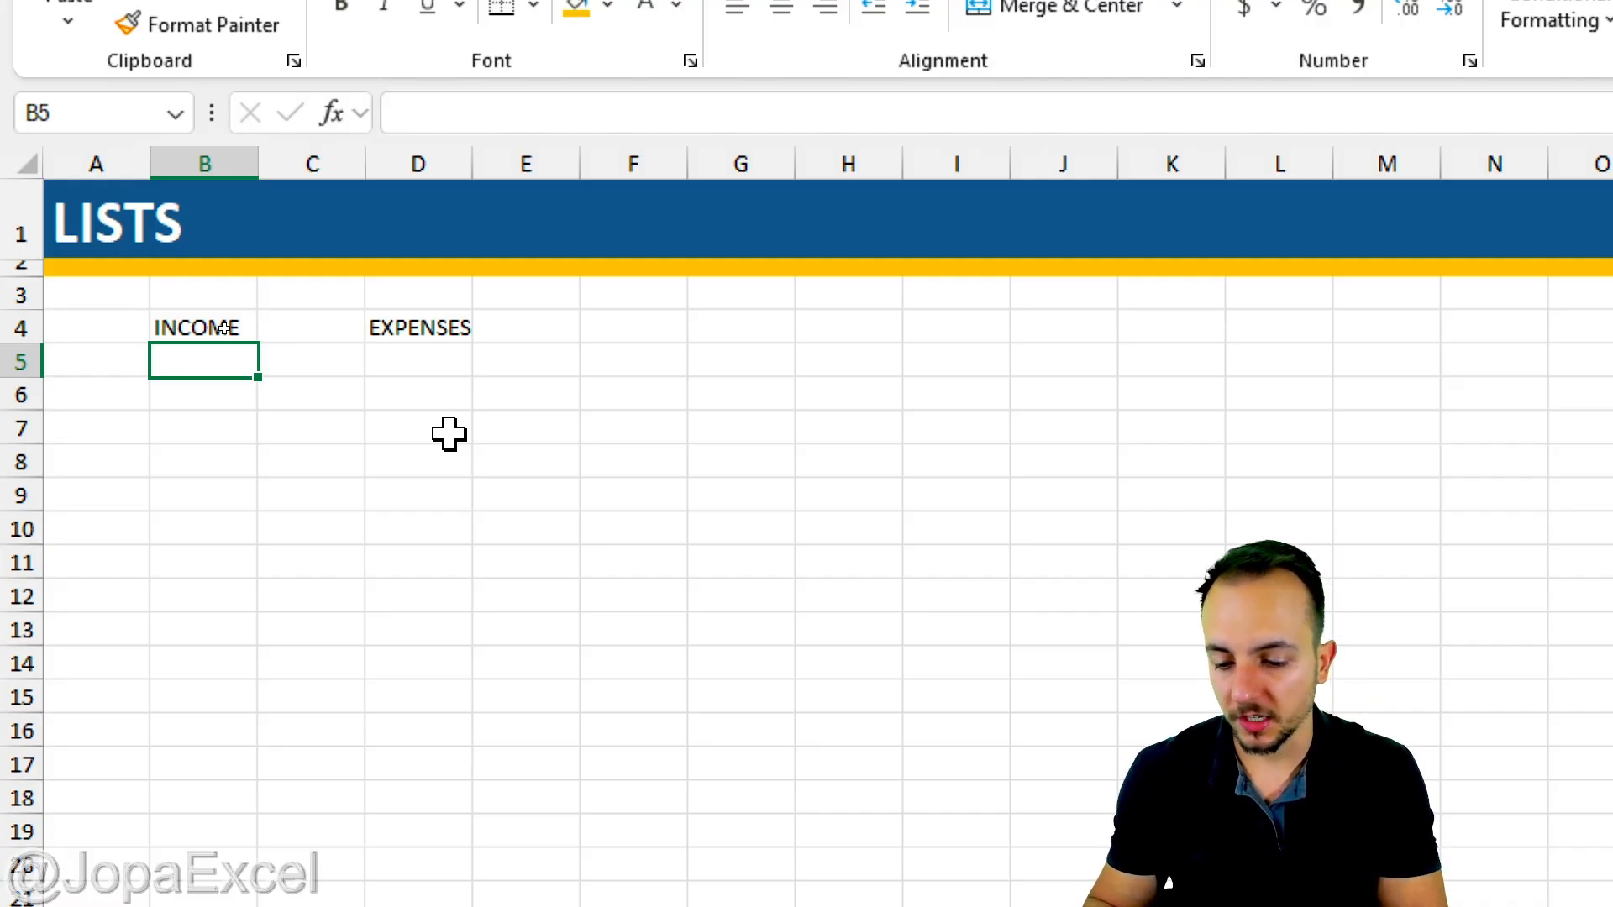
pyautogui.write('Wage')
pyautogui.press('Return')
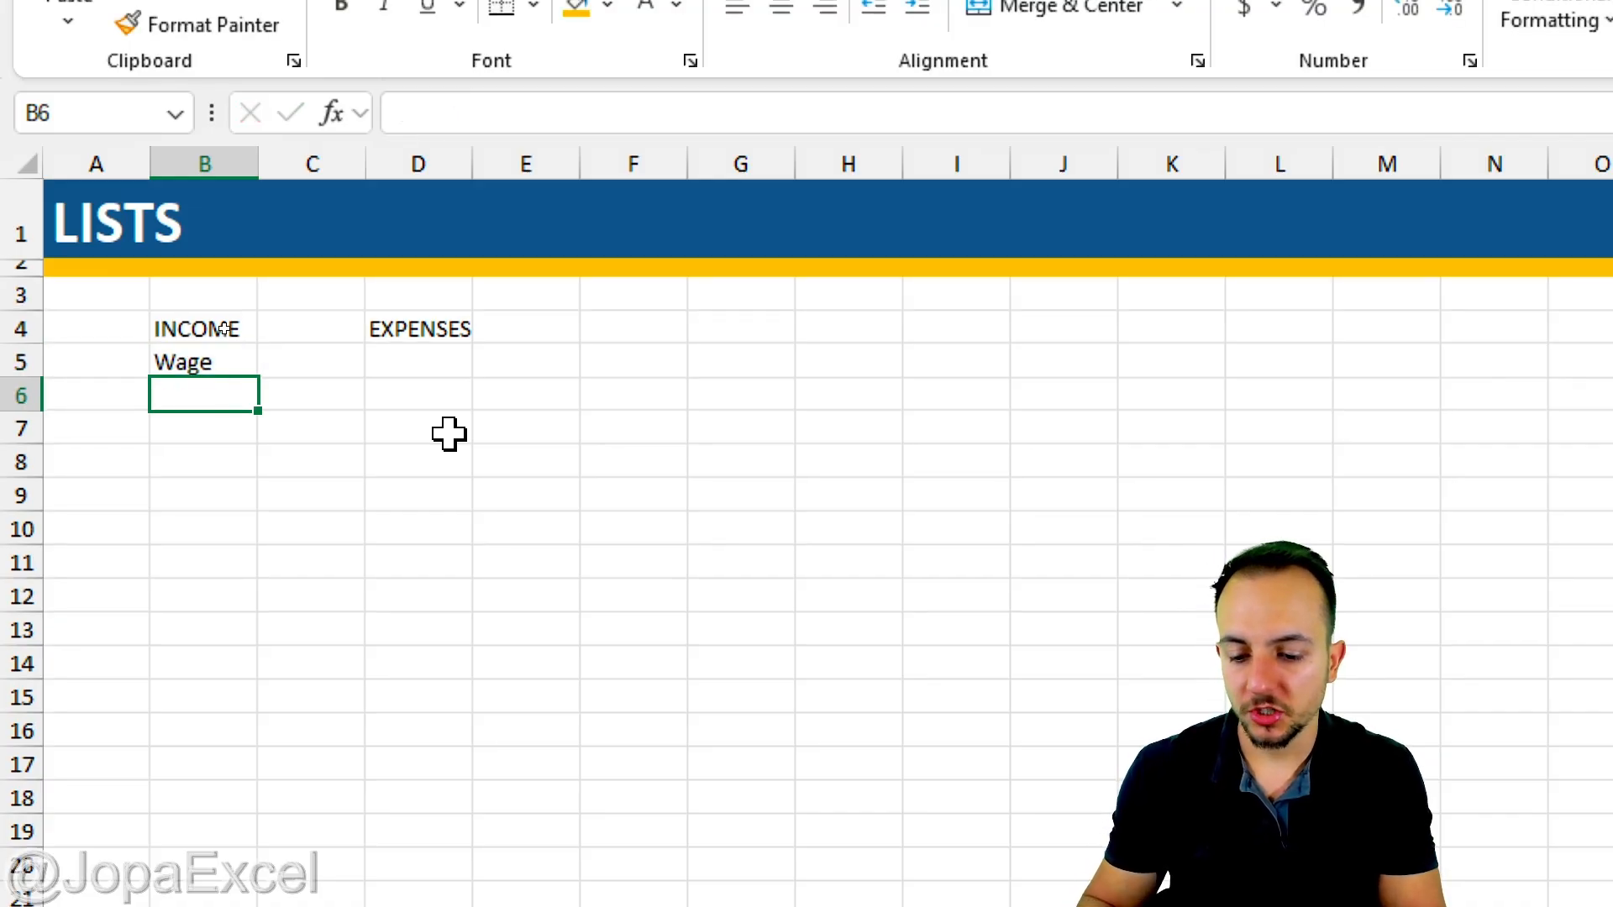
pyautogui.write('Side')
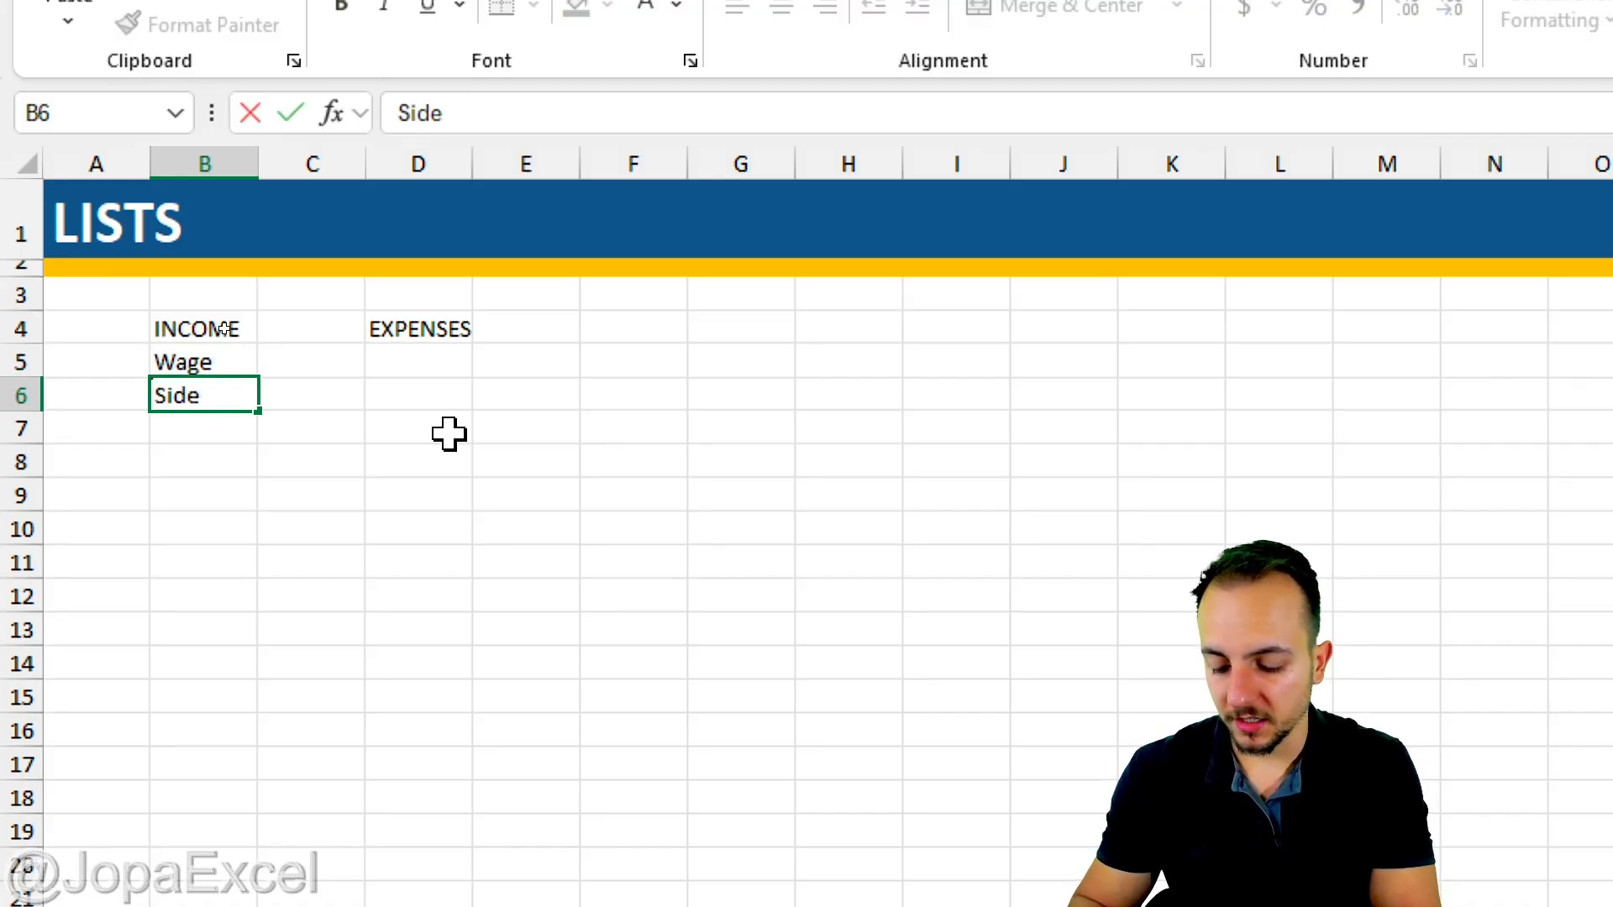
pyautogui.write(' hustle')
pyautogui.press('Return')
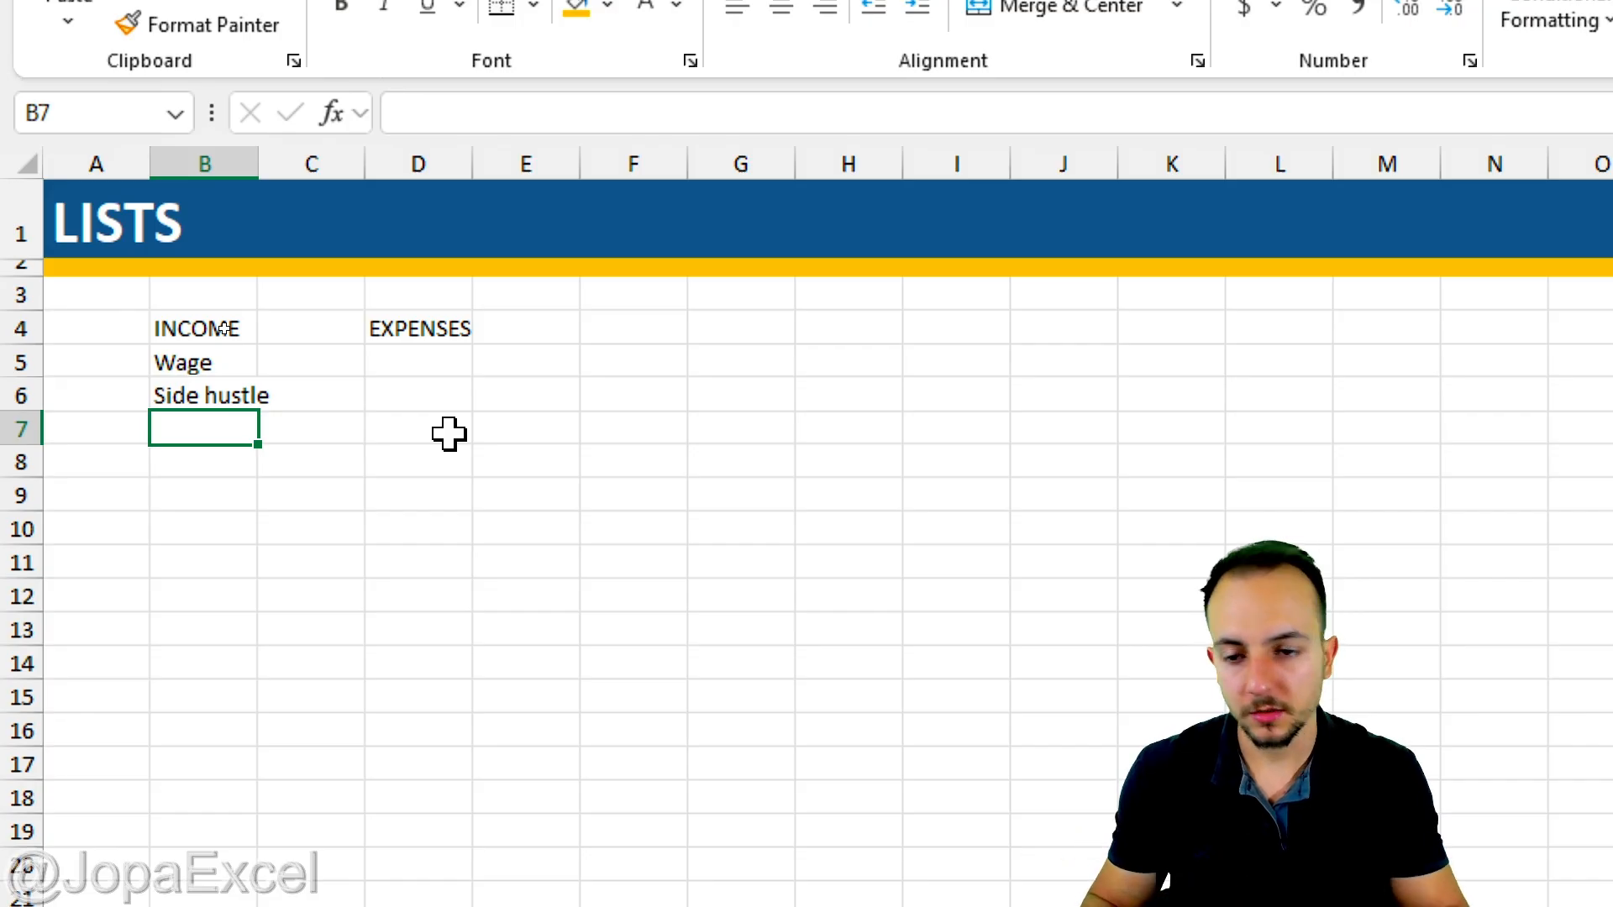
# List the expense categories Rent, Utility bill and Car insurance in D5 to D7 under the EXPENSES heading
pyautogui.click(460, 357)
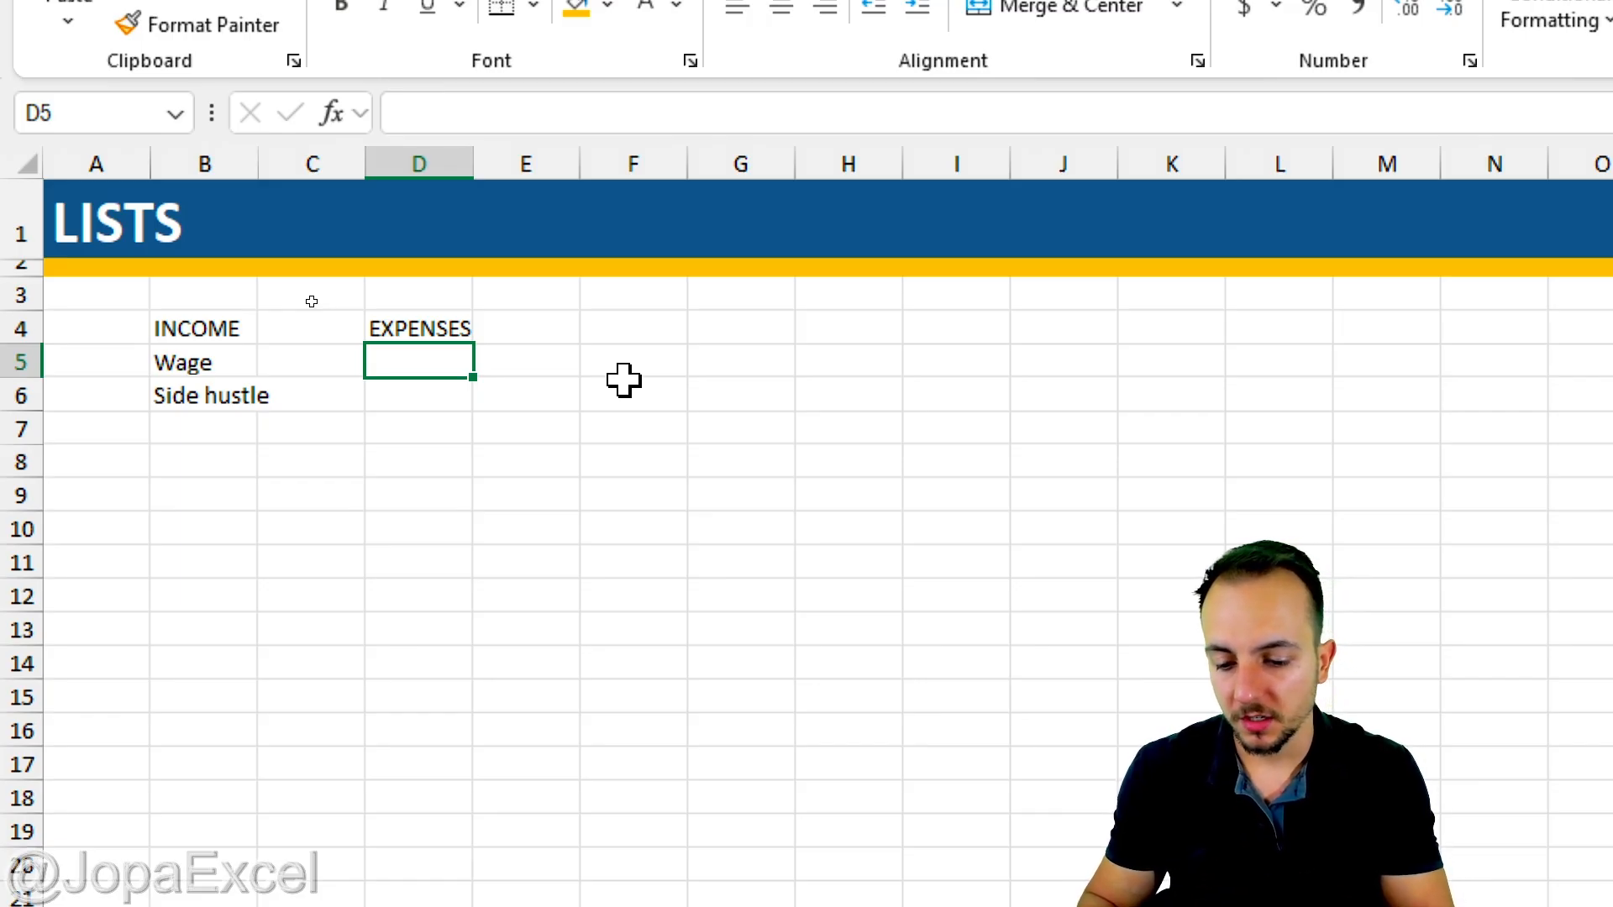
pyautogui.write('Rent')
pyautogui.press('Return')
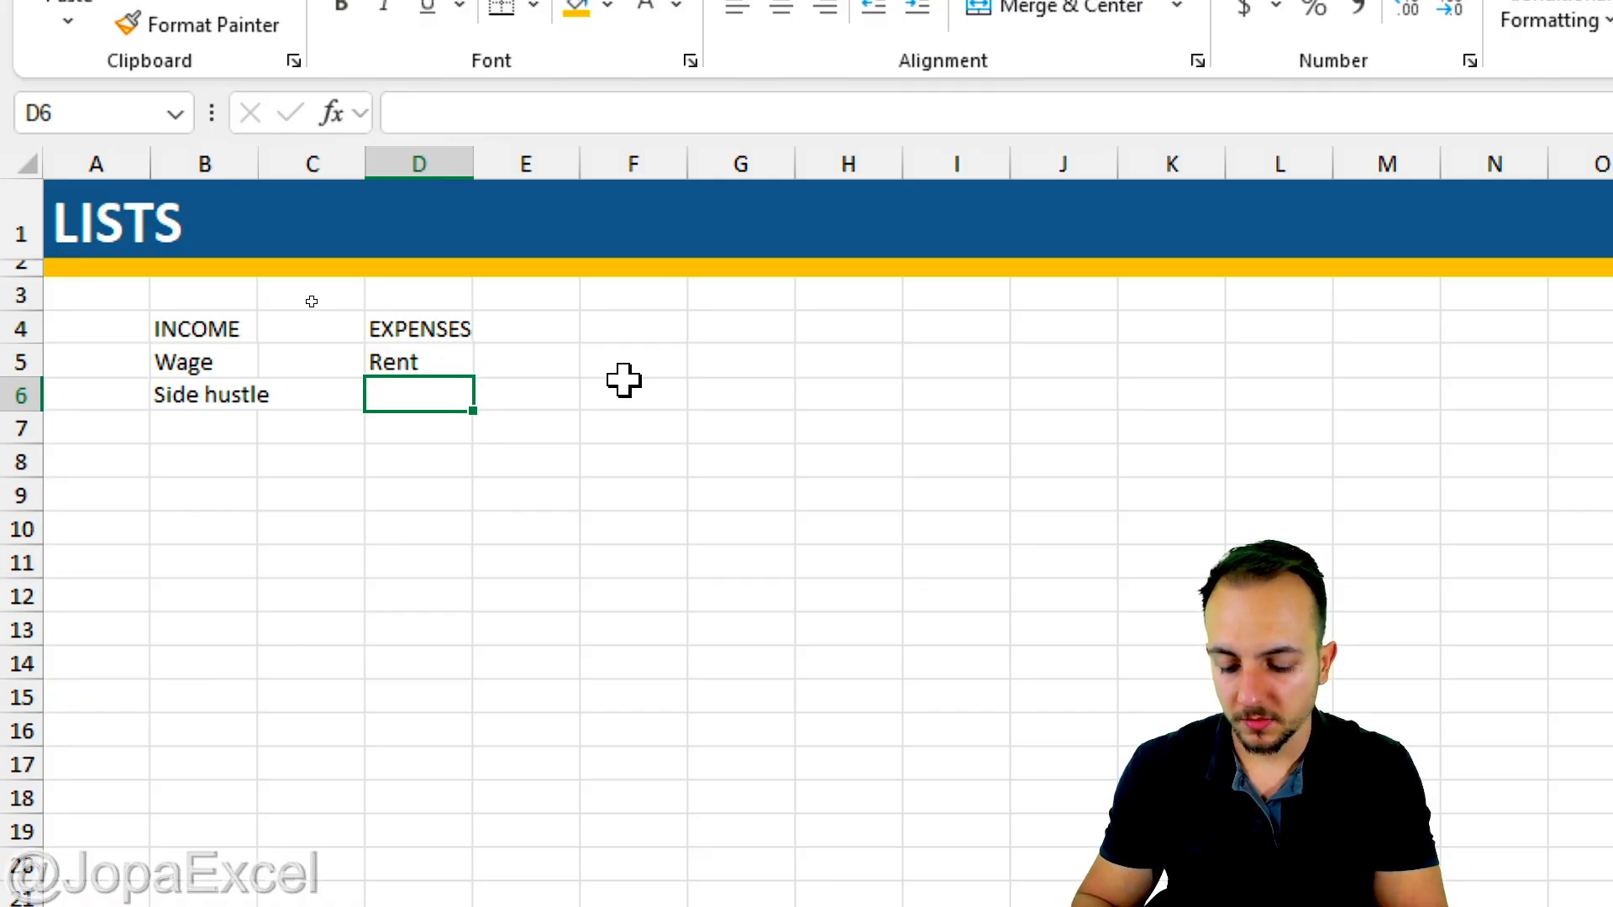
pyautogui.write('Utility')
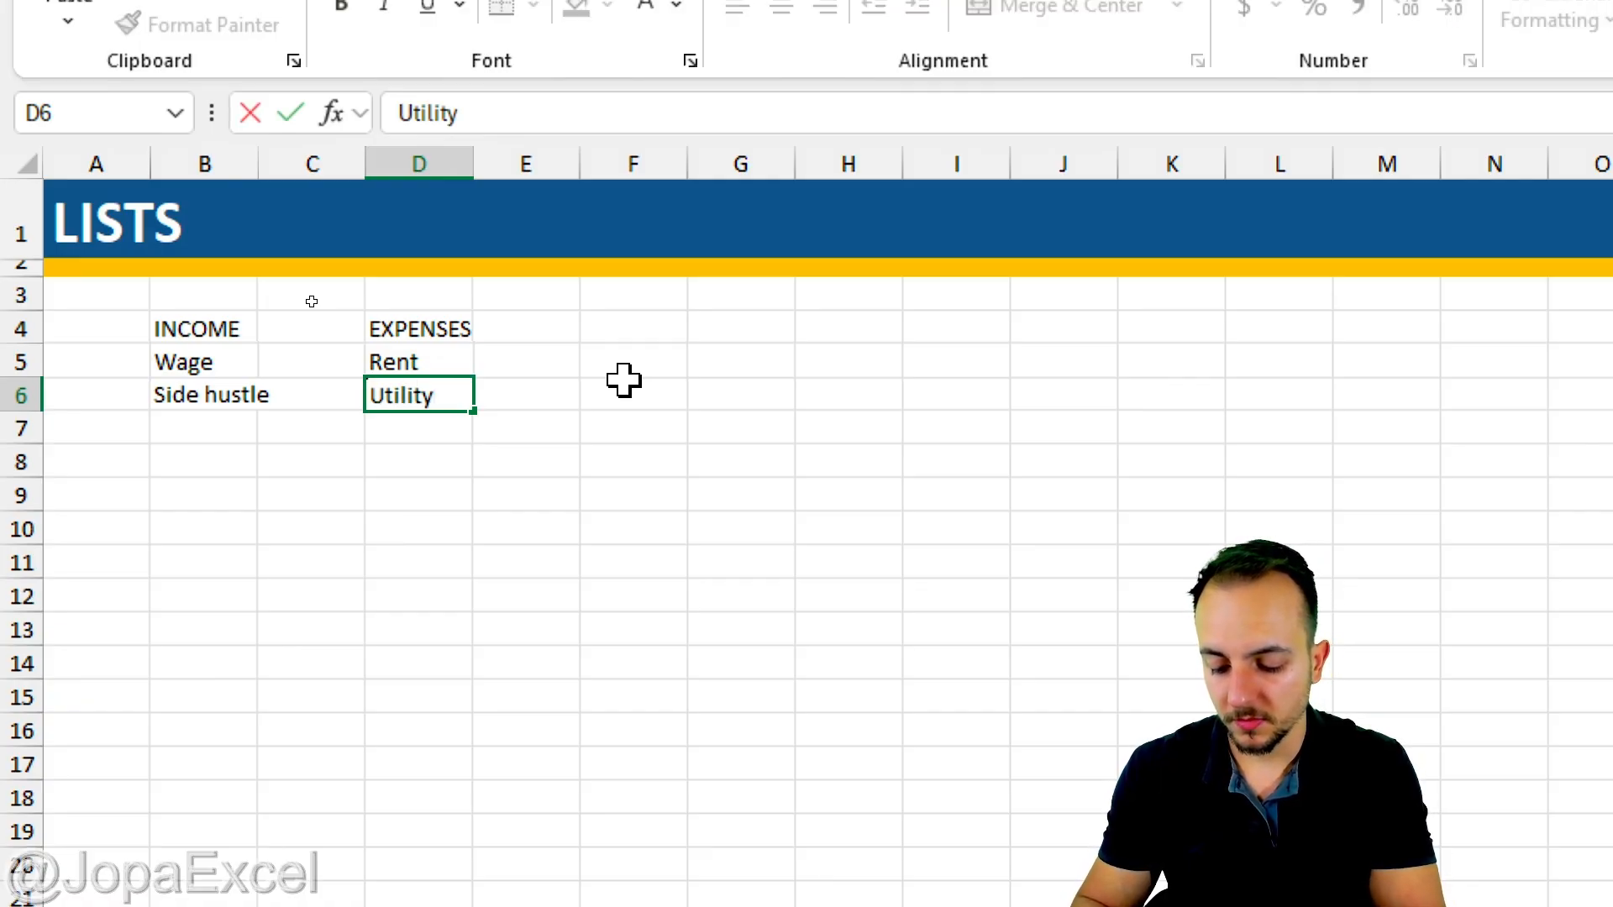
pyautogui.write(' bill')
pyautogui.press('Return')
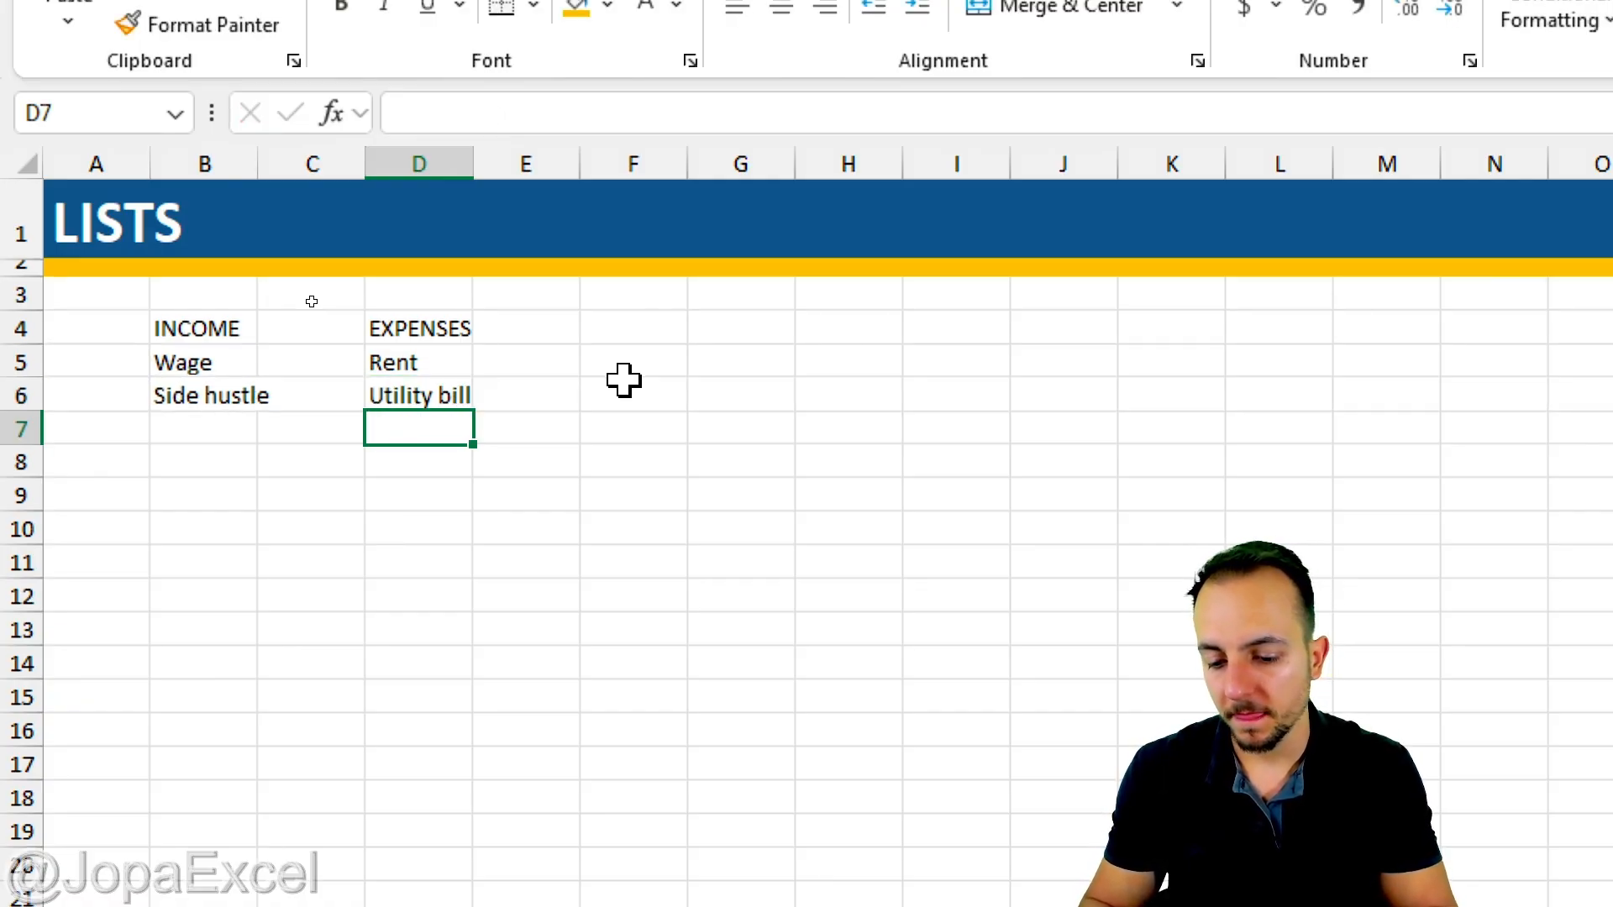
pyautogui.write('Car insurance')
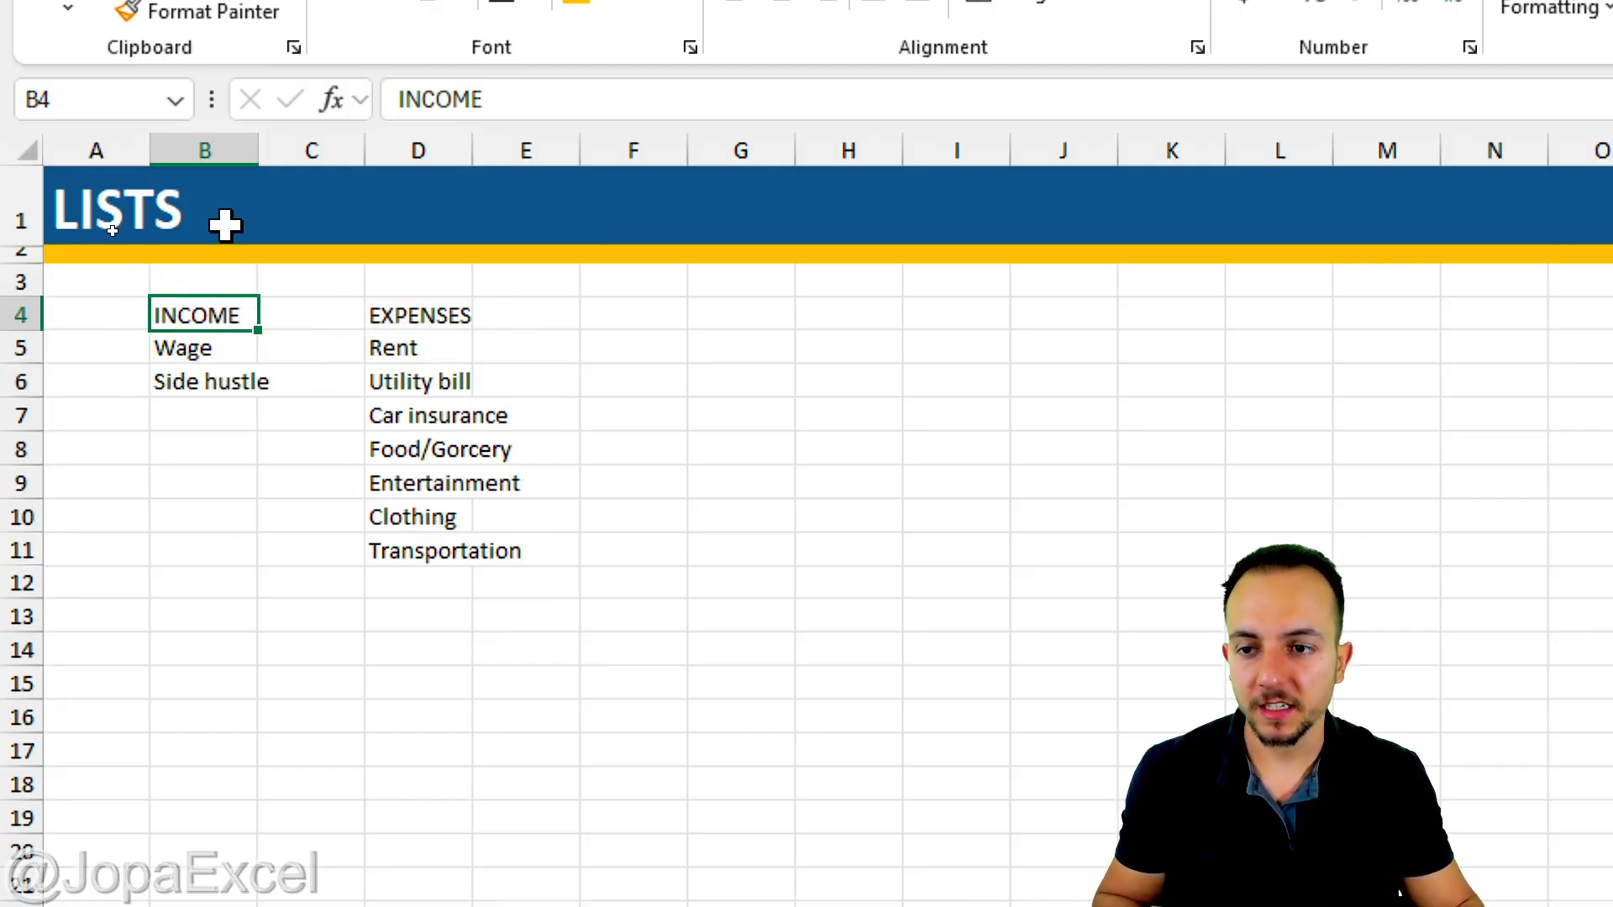
# Widen columns B and D together to about three times their width and centre their contents horizontally and vertically
pyautogui.click(208, 138)
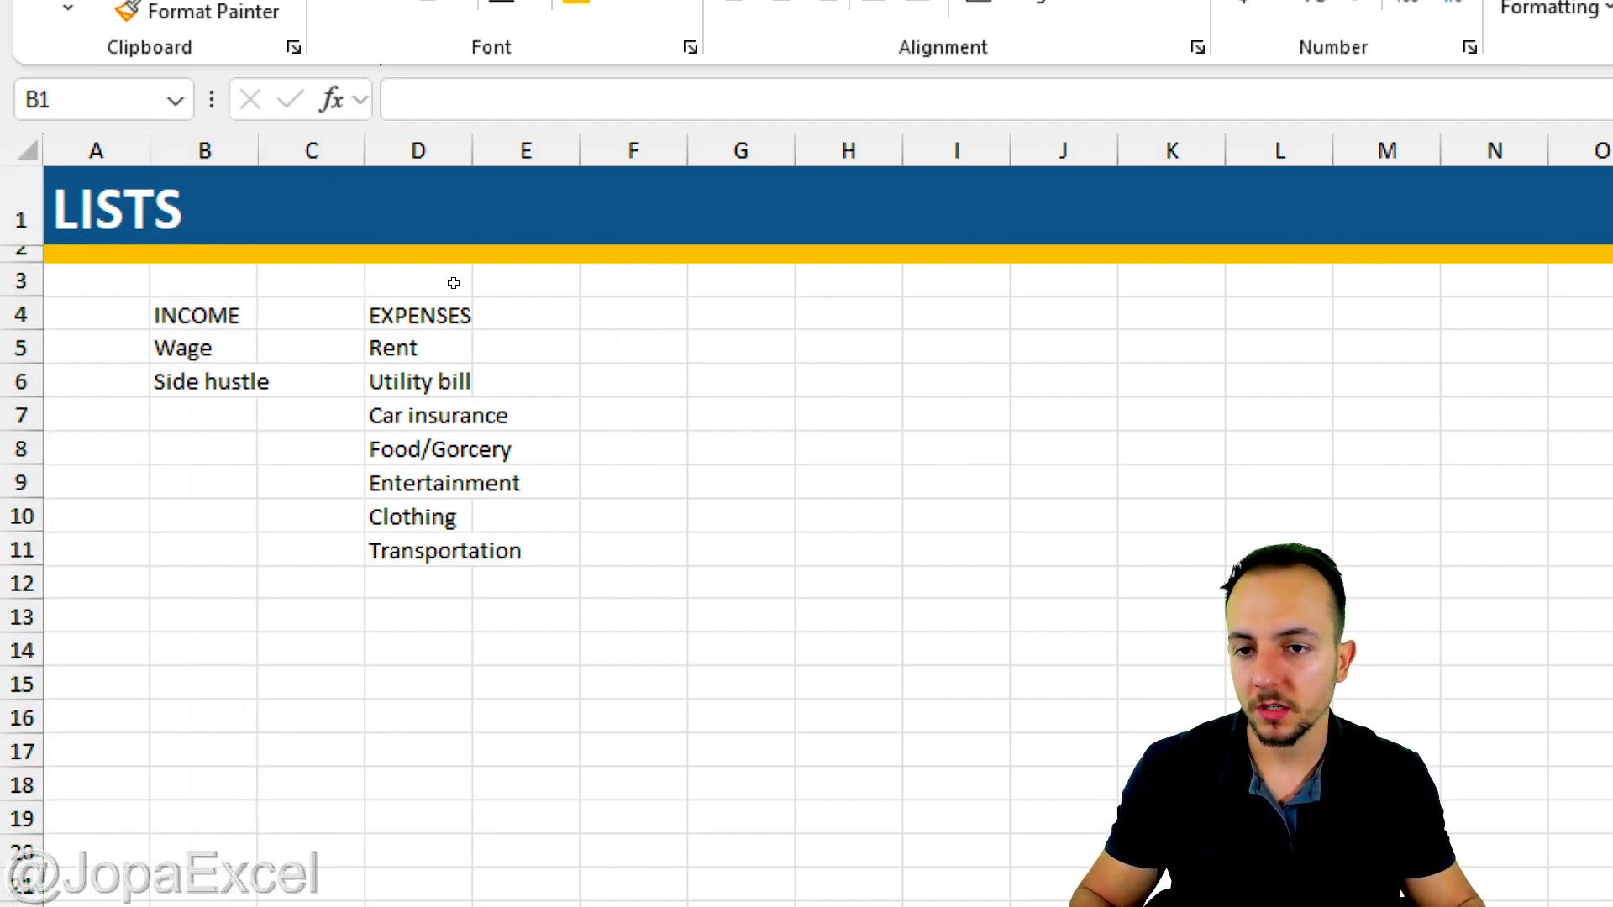
pyautogui.hotkey('ctrl', 'space')
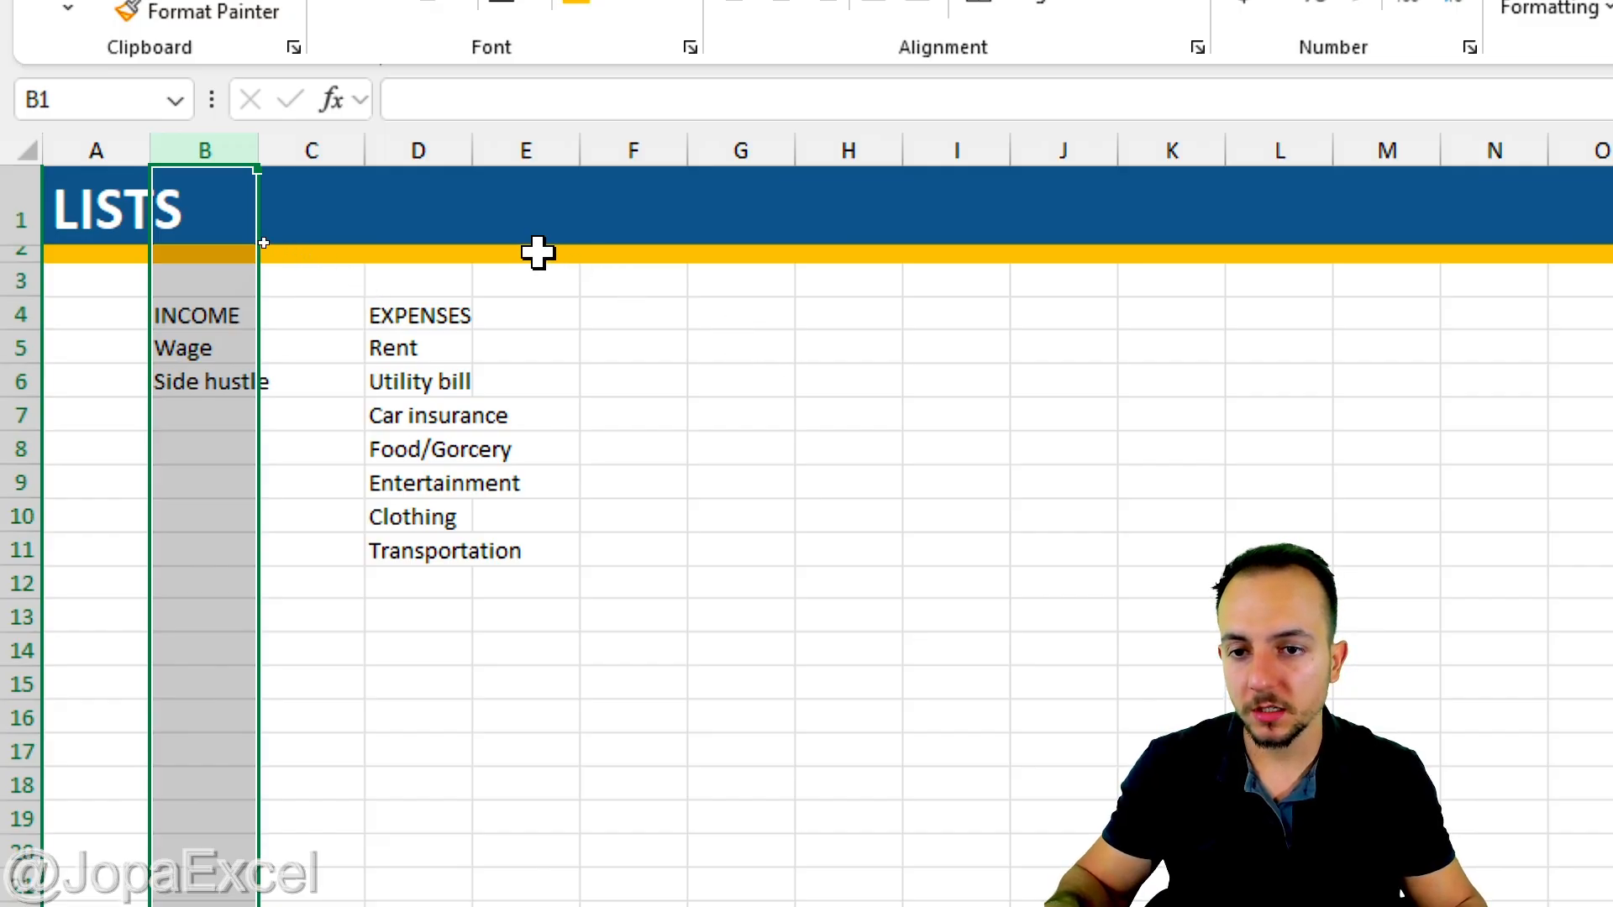
pyautogui.keyDown('ctrl'); pyautogui.click(451, 147); pyautogui.keyUp('ctrl')
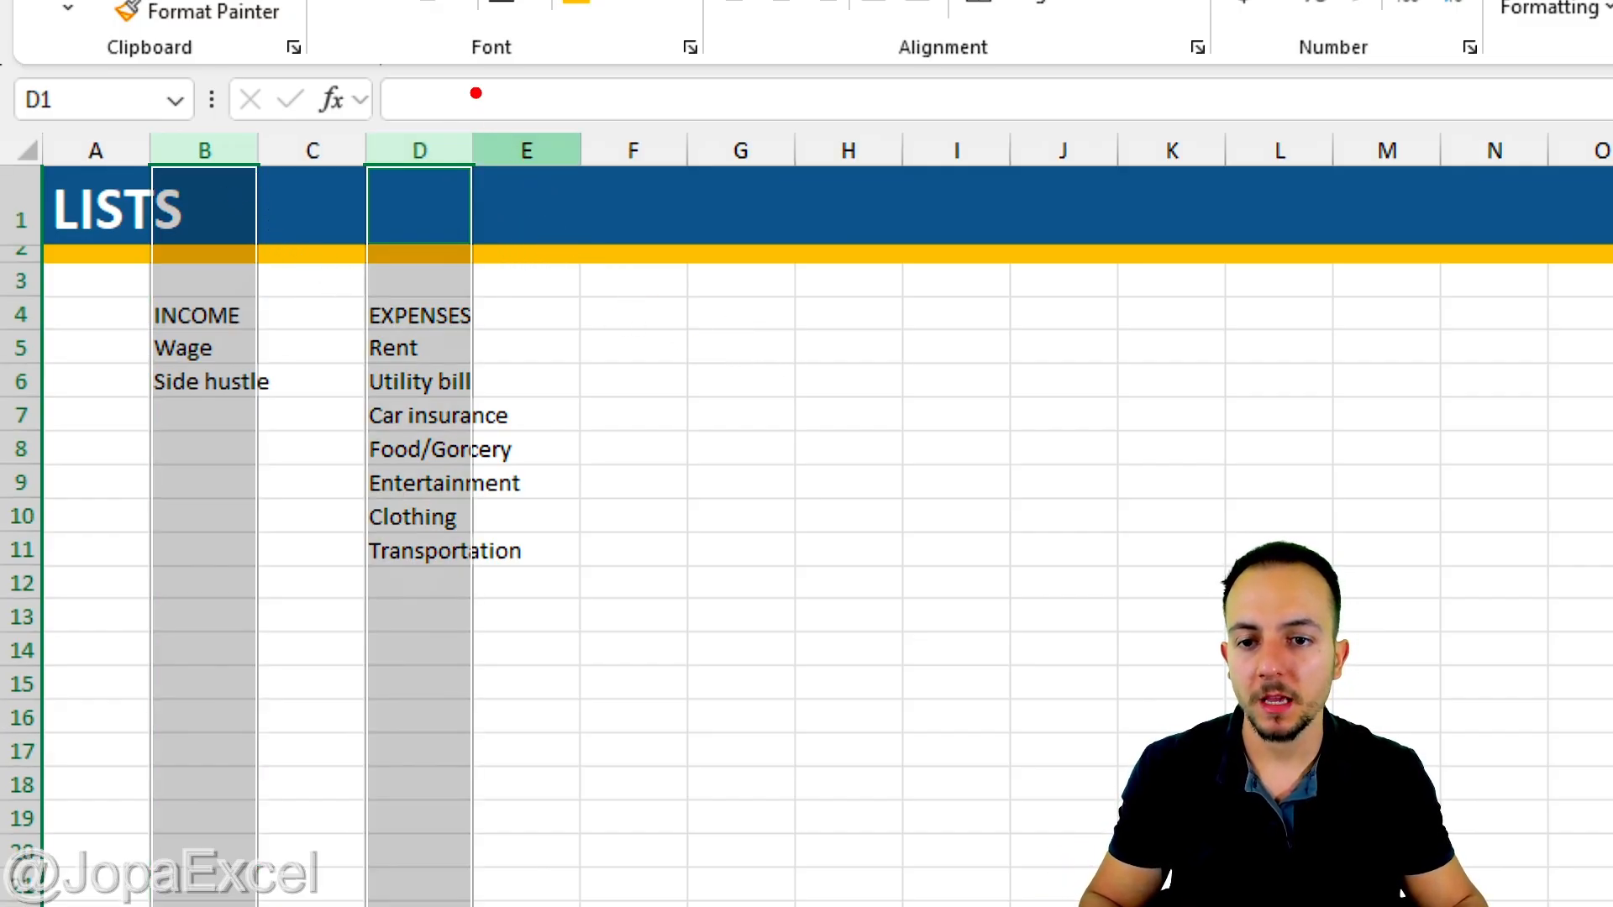
pyautogui.moveTo(498, 127); pyautogui.dragTo(477, 122)
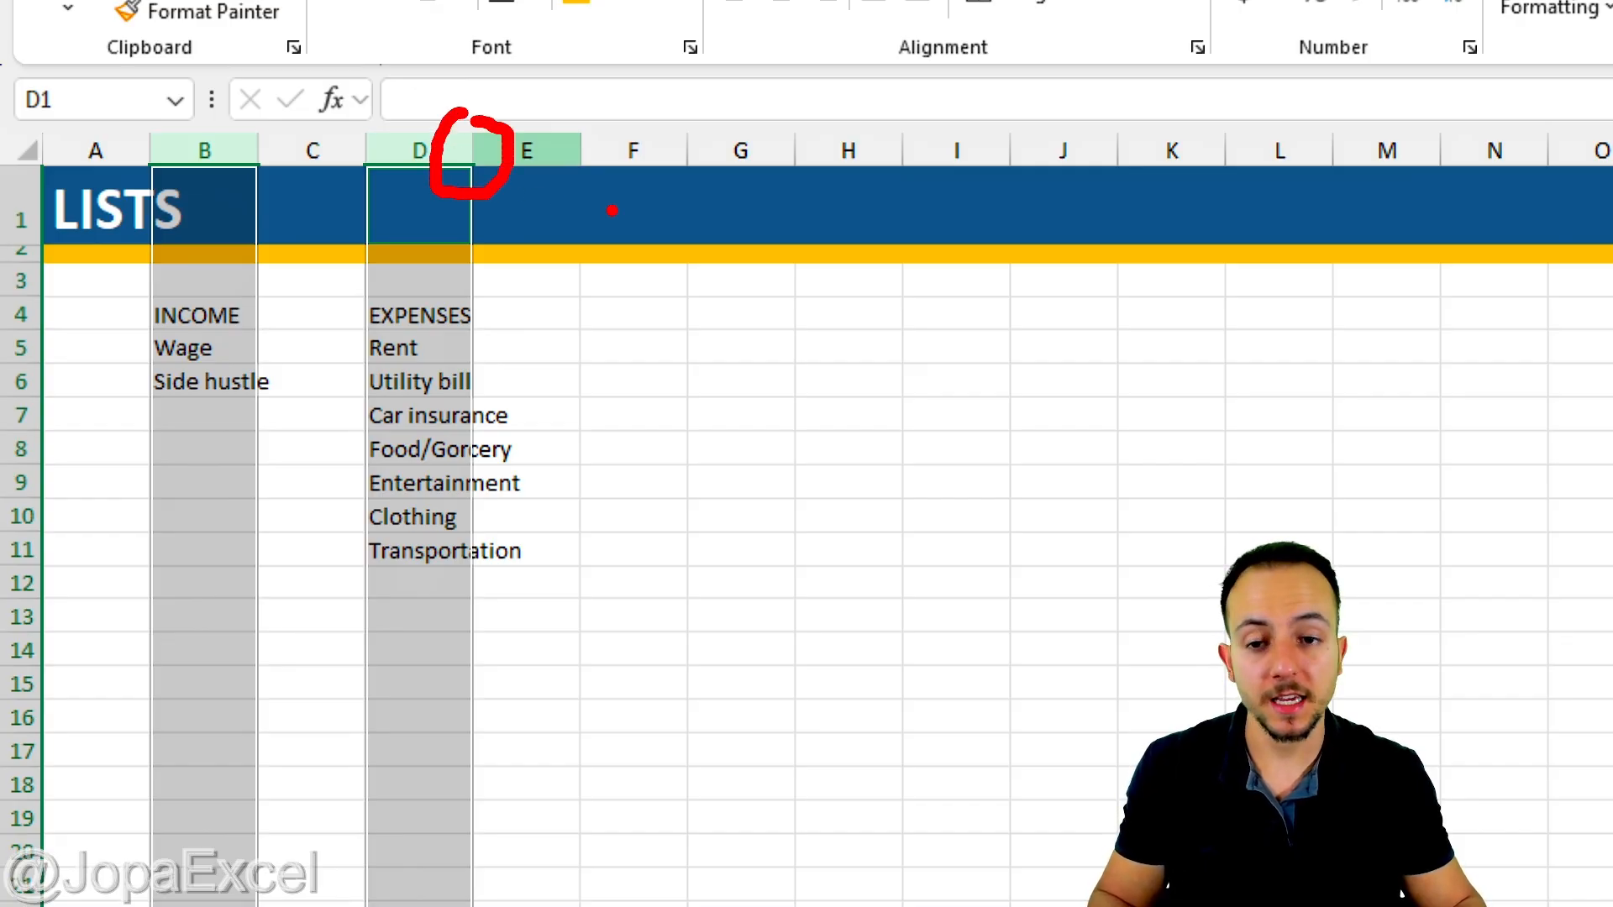
pyautogui.moveTo(611, 210); pyautogui.dragTo(460, 210)
pyautogui.moveTo(468, 151); pyautogui.dragTo(677, 152)
pyautogui.moveTo(860, 144); pyautogui.dragTo(925, 143)
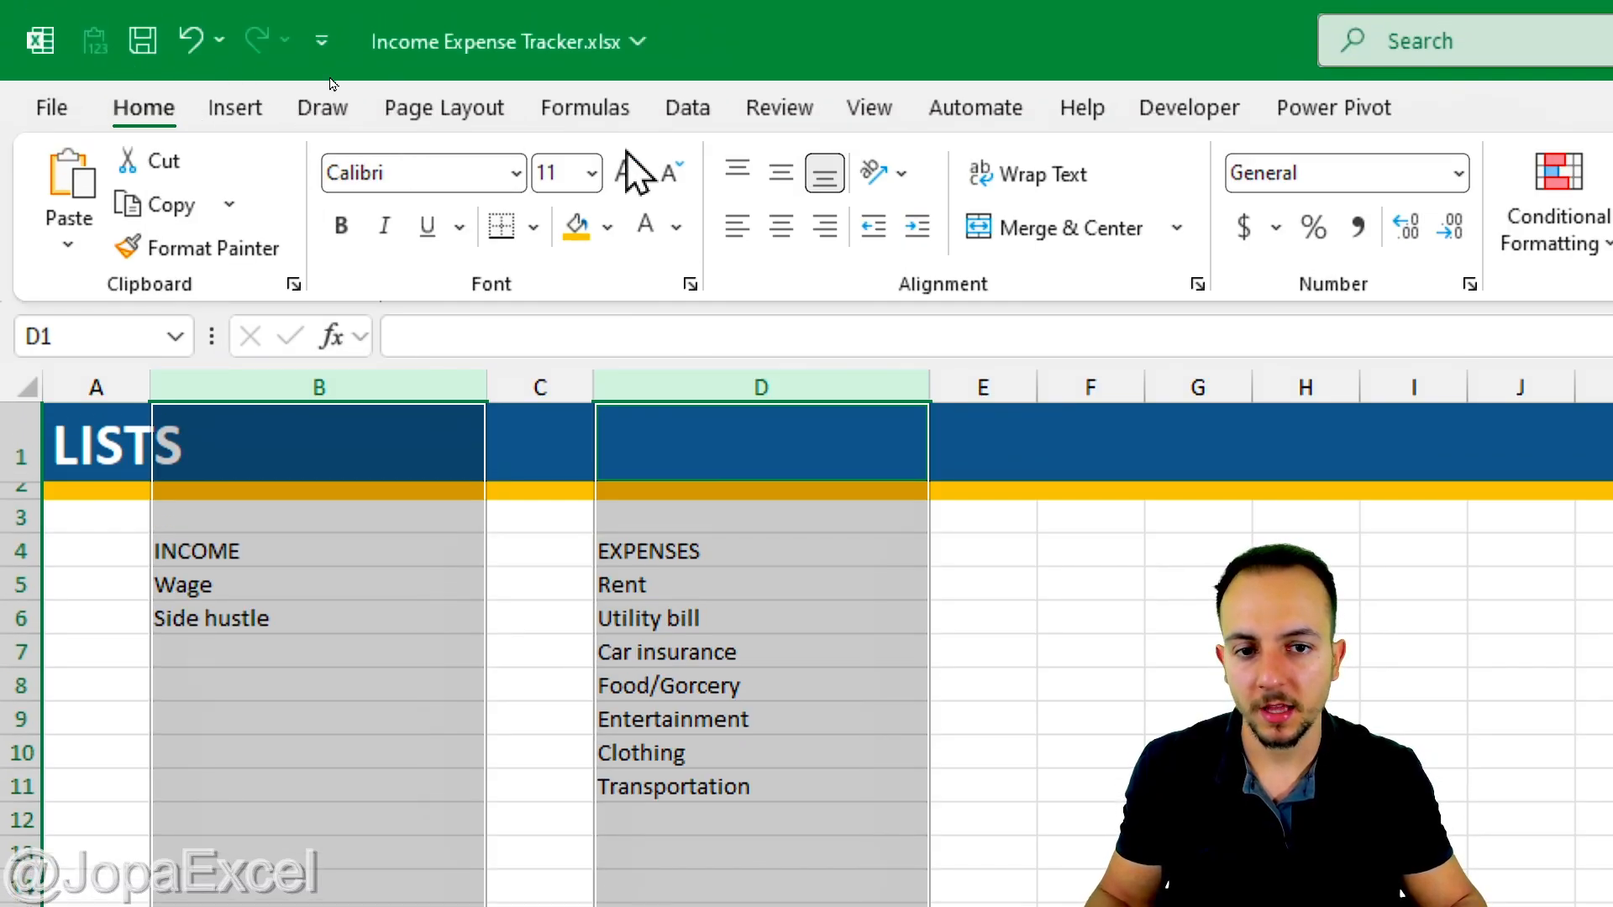
pyautogui.click(782, 173)
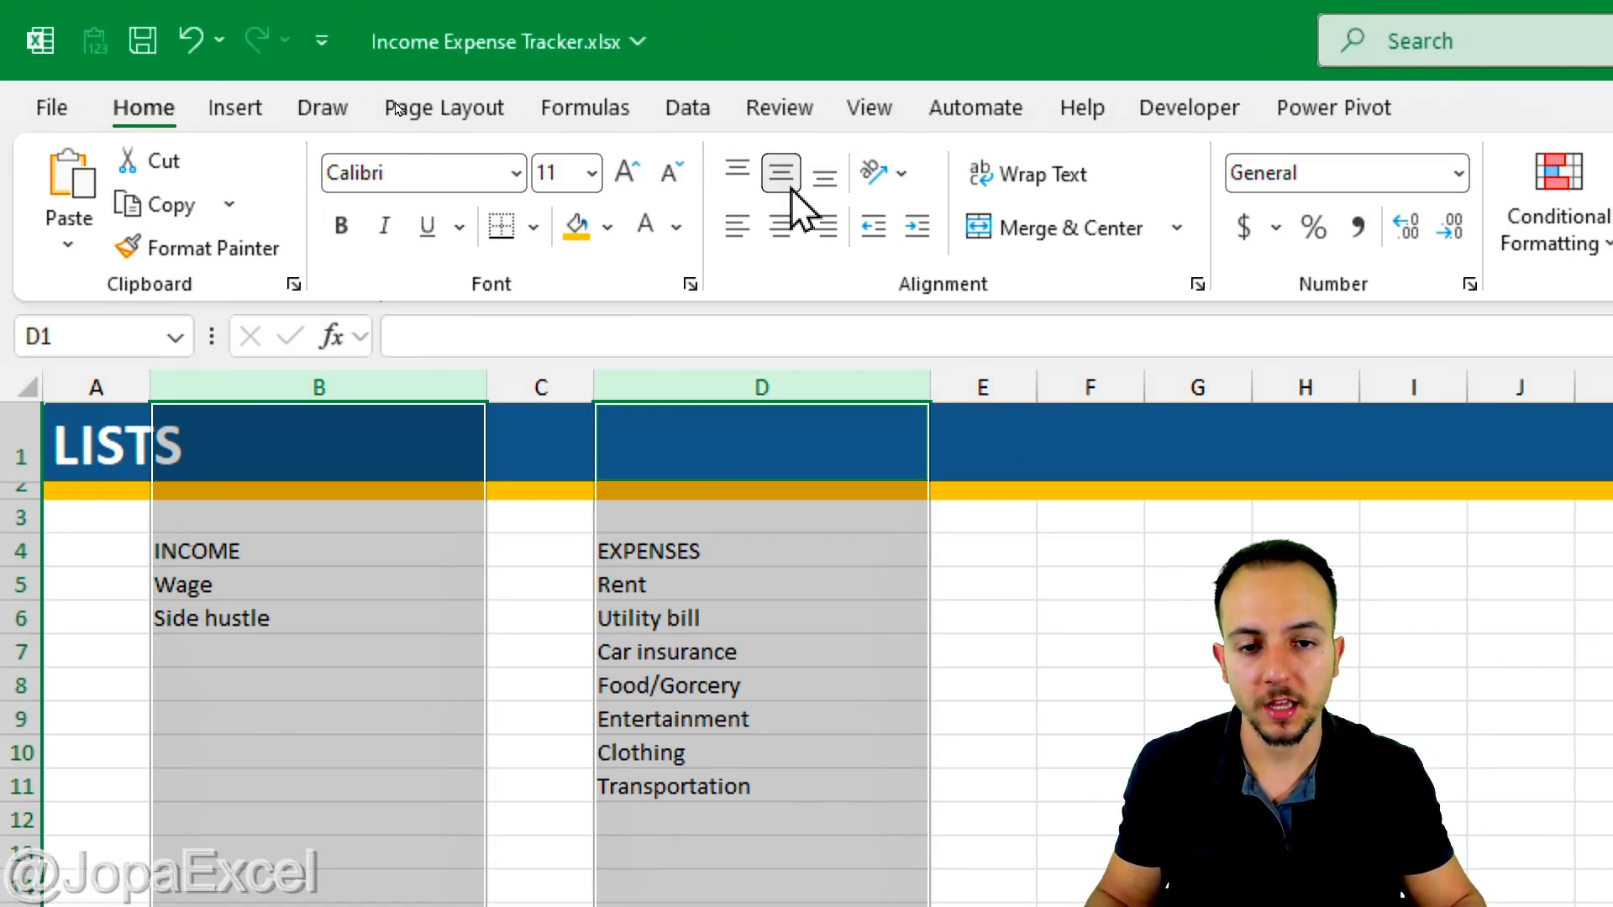
pyautogui.click(784, 241)
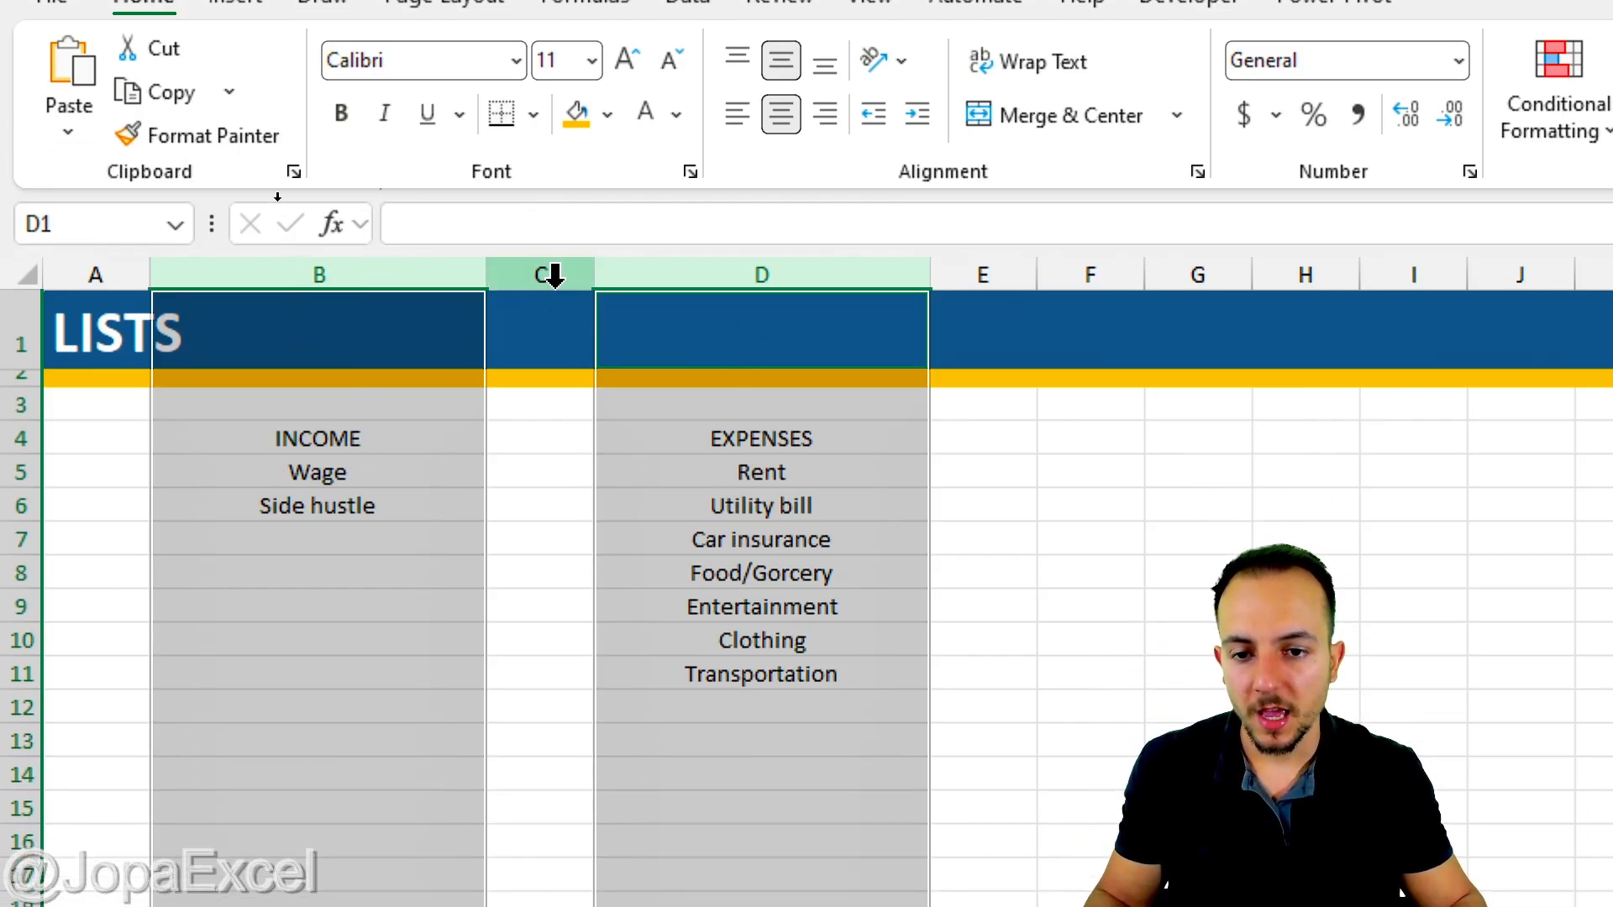
# Narrow the empty column C to a slim gap between the INCOME and EXPENSES lists
pyautogui.click(554, 276)
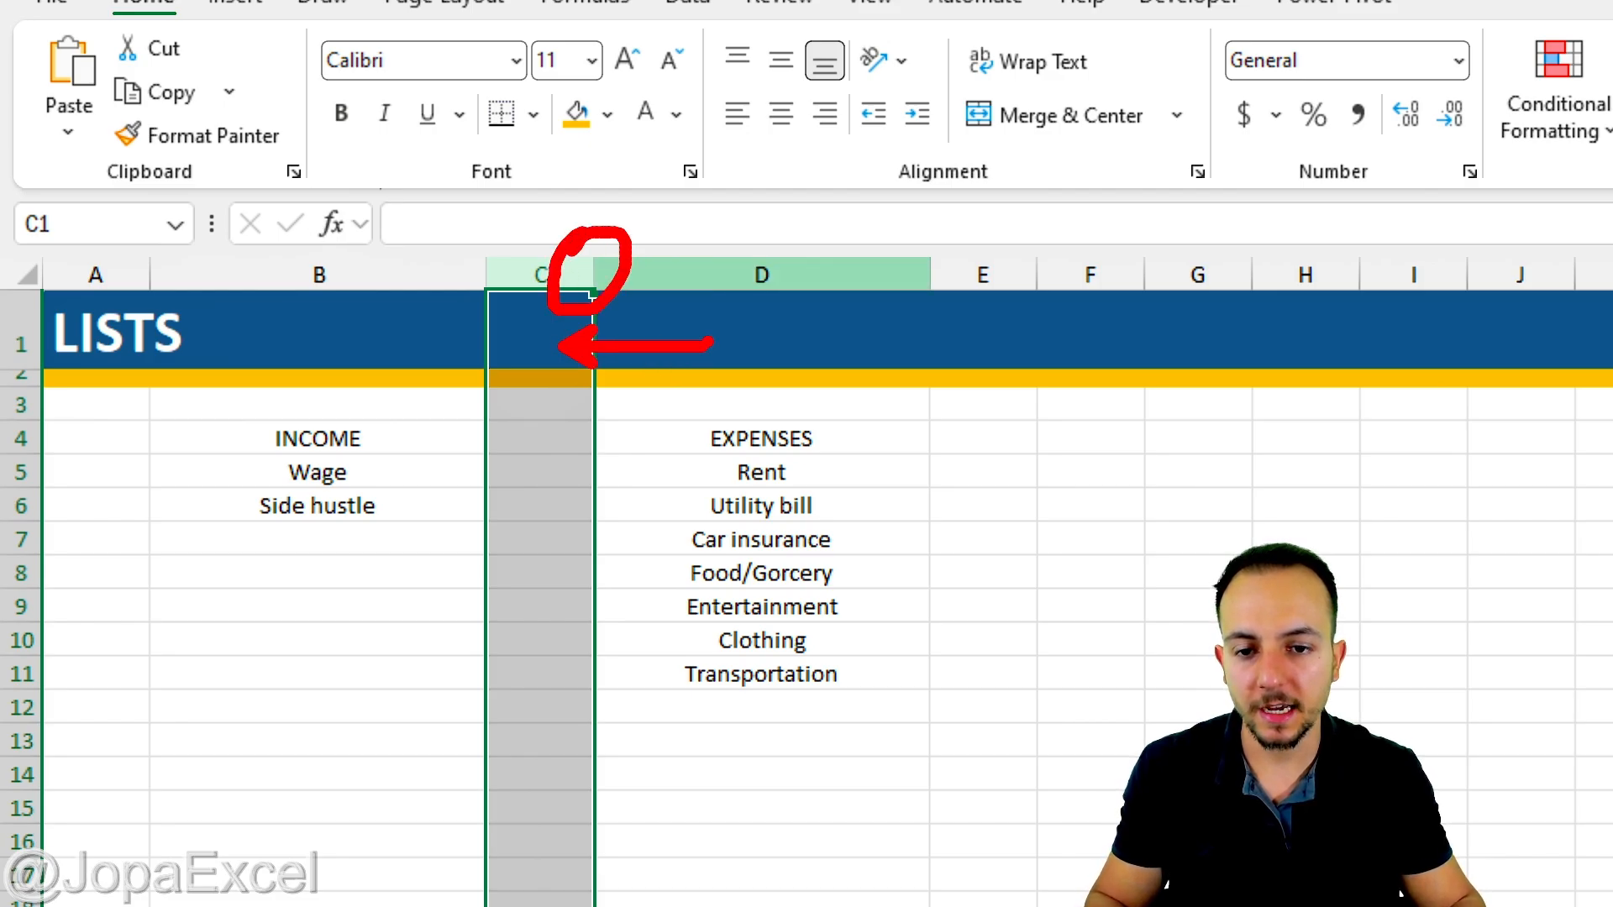
pyautogui.moveTo(598, 269); pyautogui.dragTo(521, 275)
pyautogui.click(377, 546)
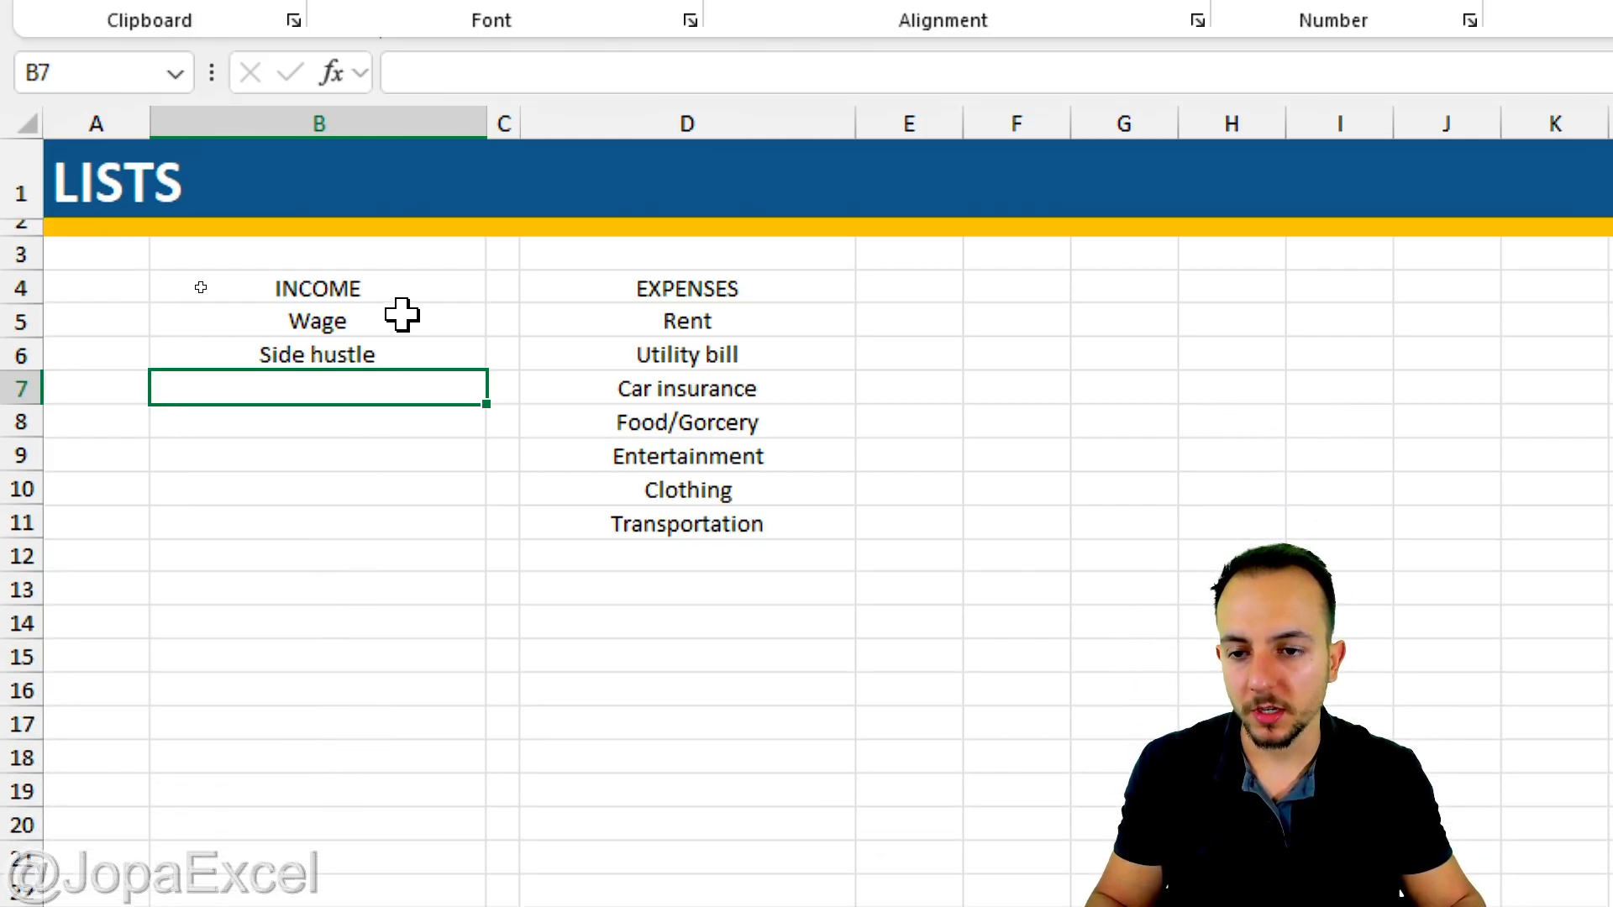
# Convert the income list range B4:B30 into a table that uses its first row as headers
pyautogui.click(363, 290)
pyautogui.moveTo(362, 290); pyautogui.dragTo(363, 360)
pyautogui.moveTo(362, 296); pyautogui.dragTo(349, 626)
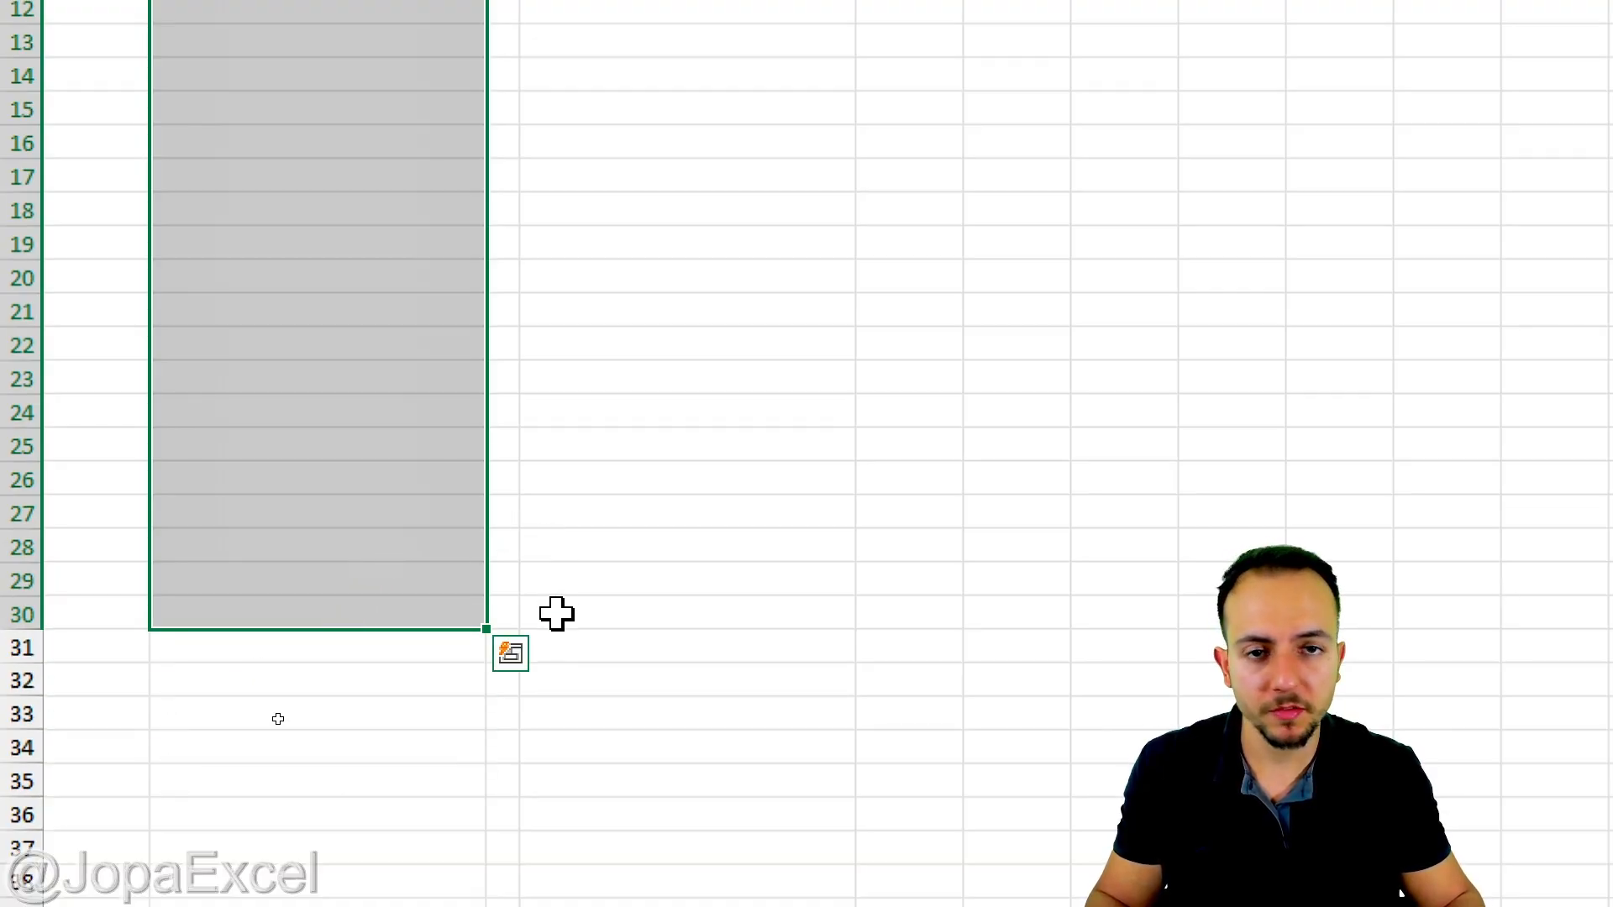
pyautogui.scroll(-7, 504, 705)
pyautogui.scroll(8, 458, 596)
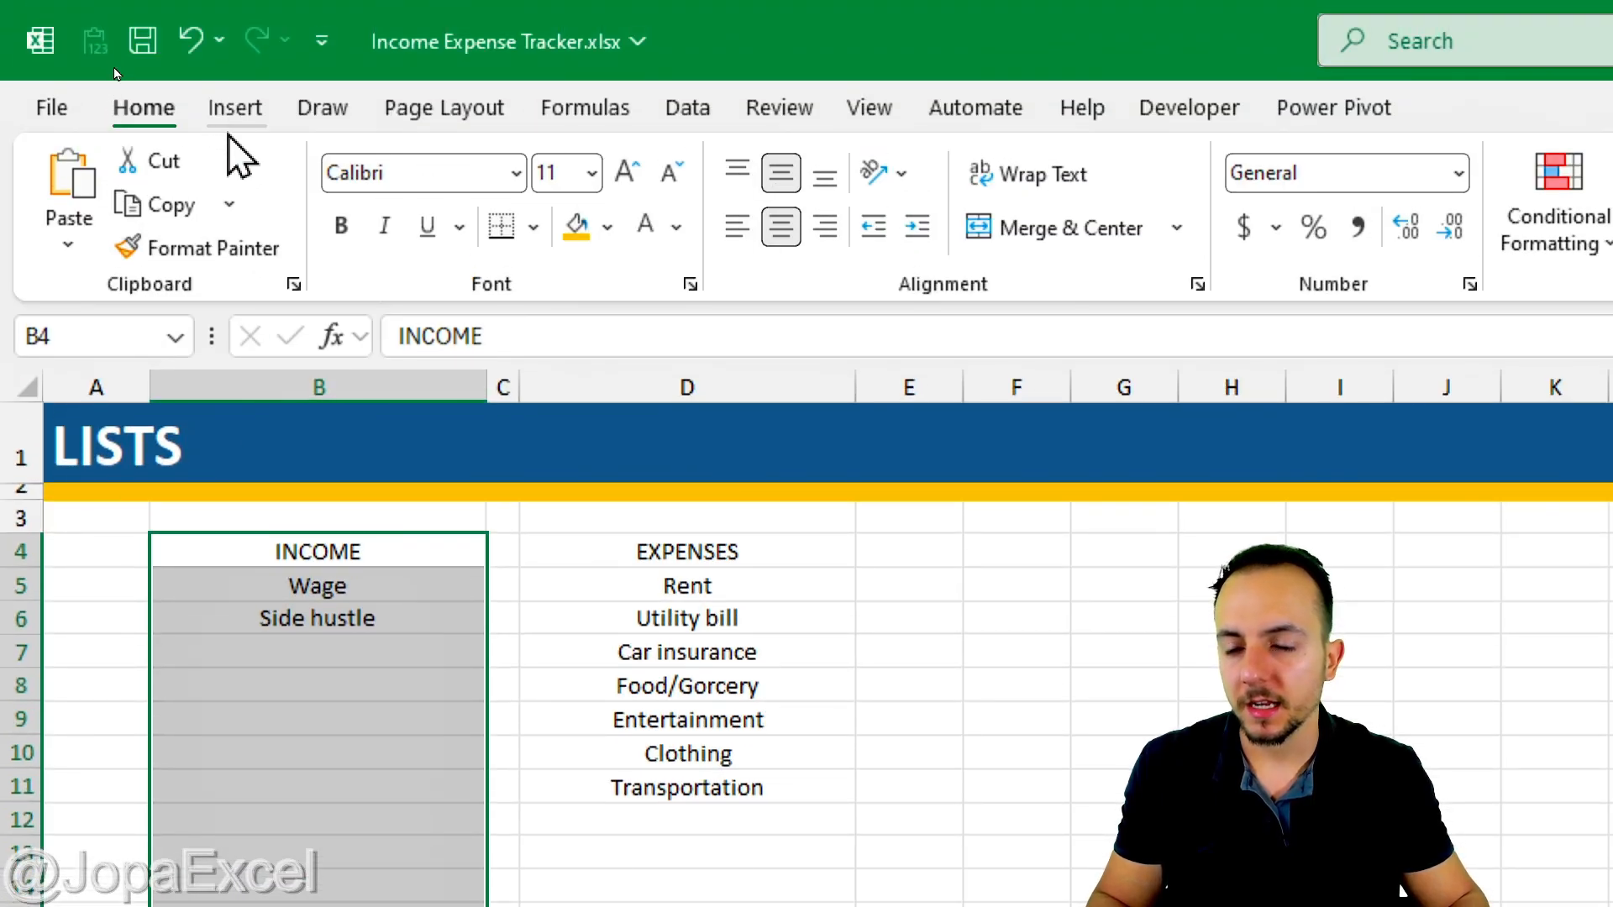
pyautogui.click(229, 114)
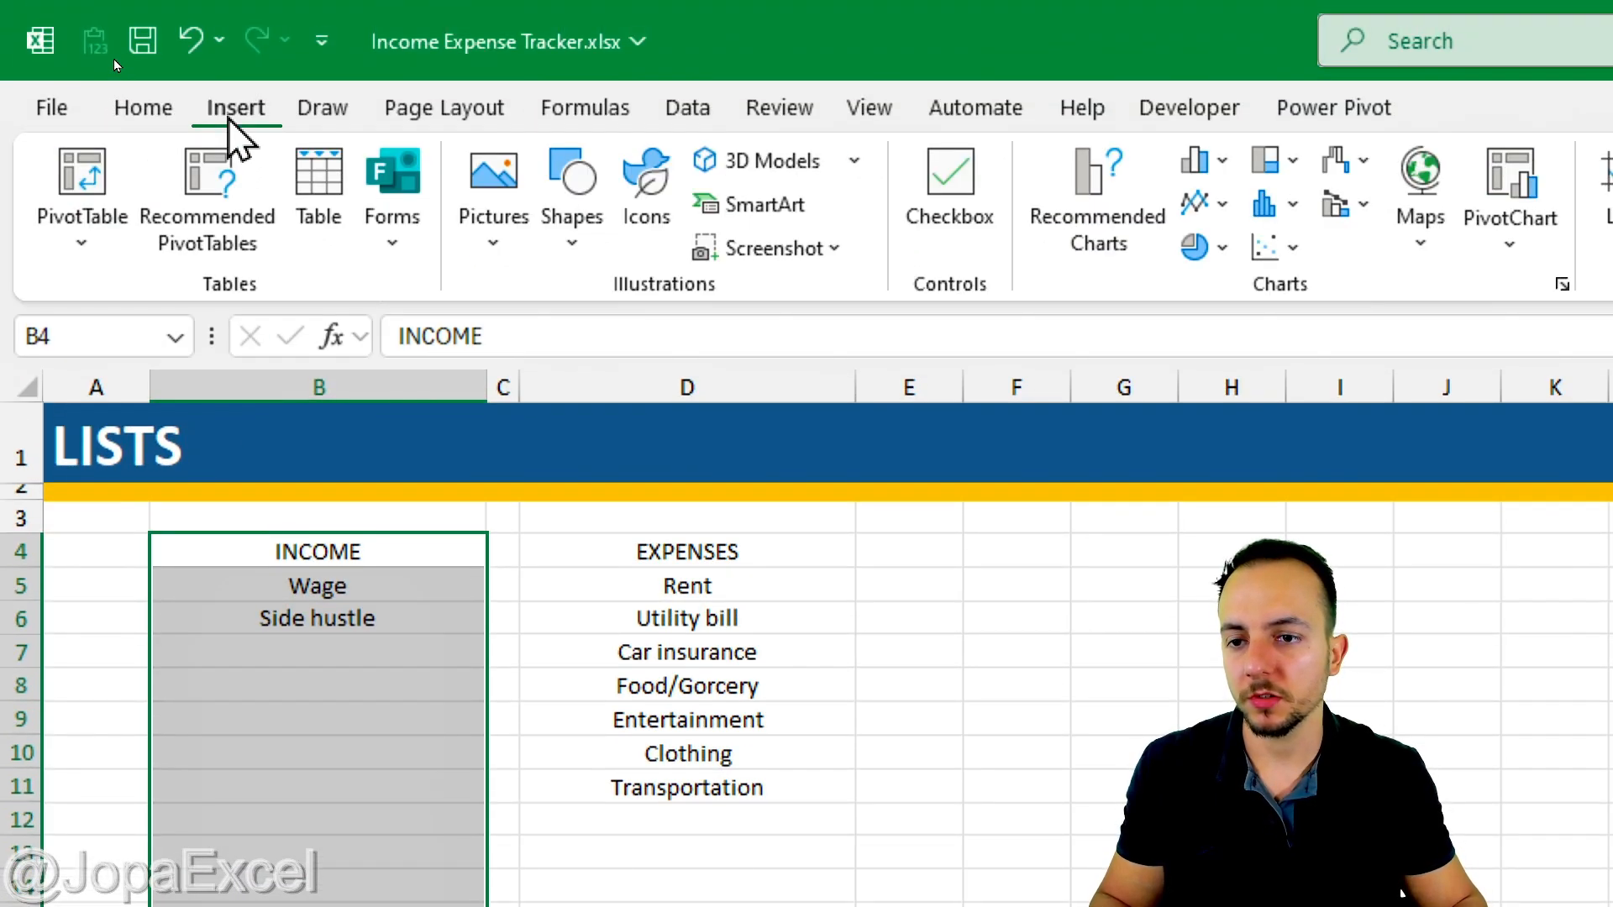
pyautogui.click(338, 245)
pyautogui.moveTo(792, 420); pyautogui.dragTo(508, 297)
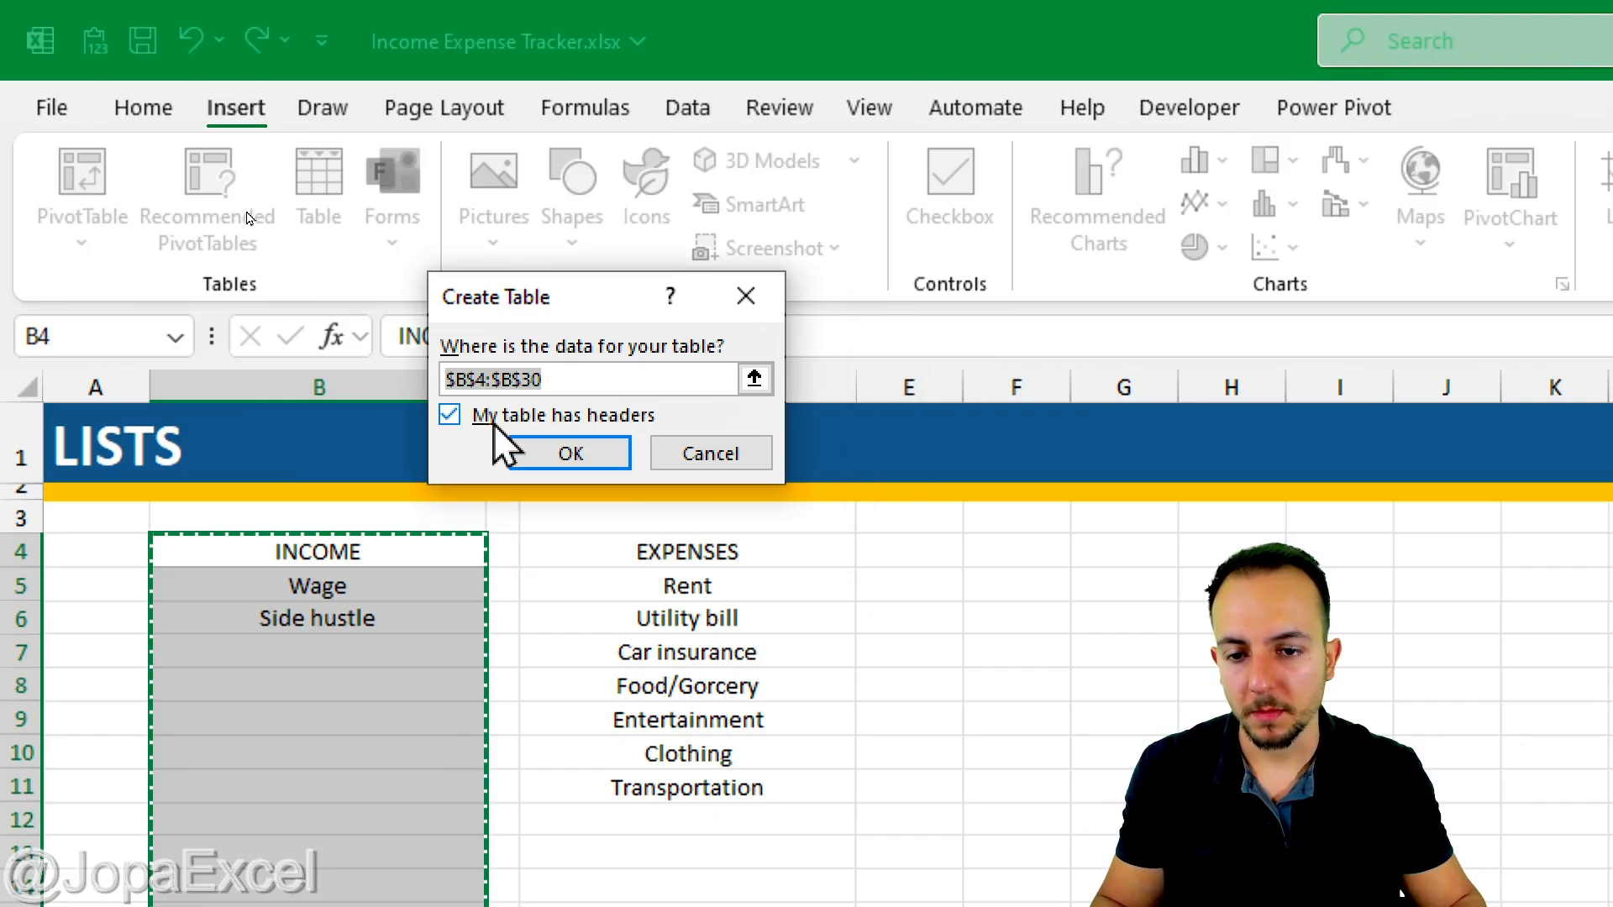
pyautogui.click(494, 420)
pyautogui.click(496, 421)
pyautogui.click(568, 453)
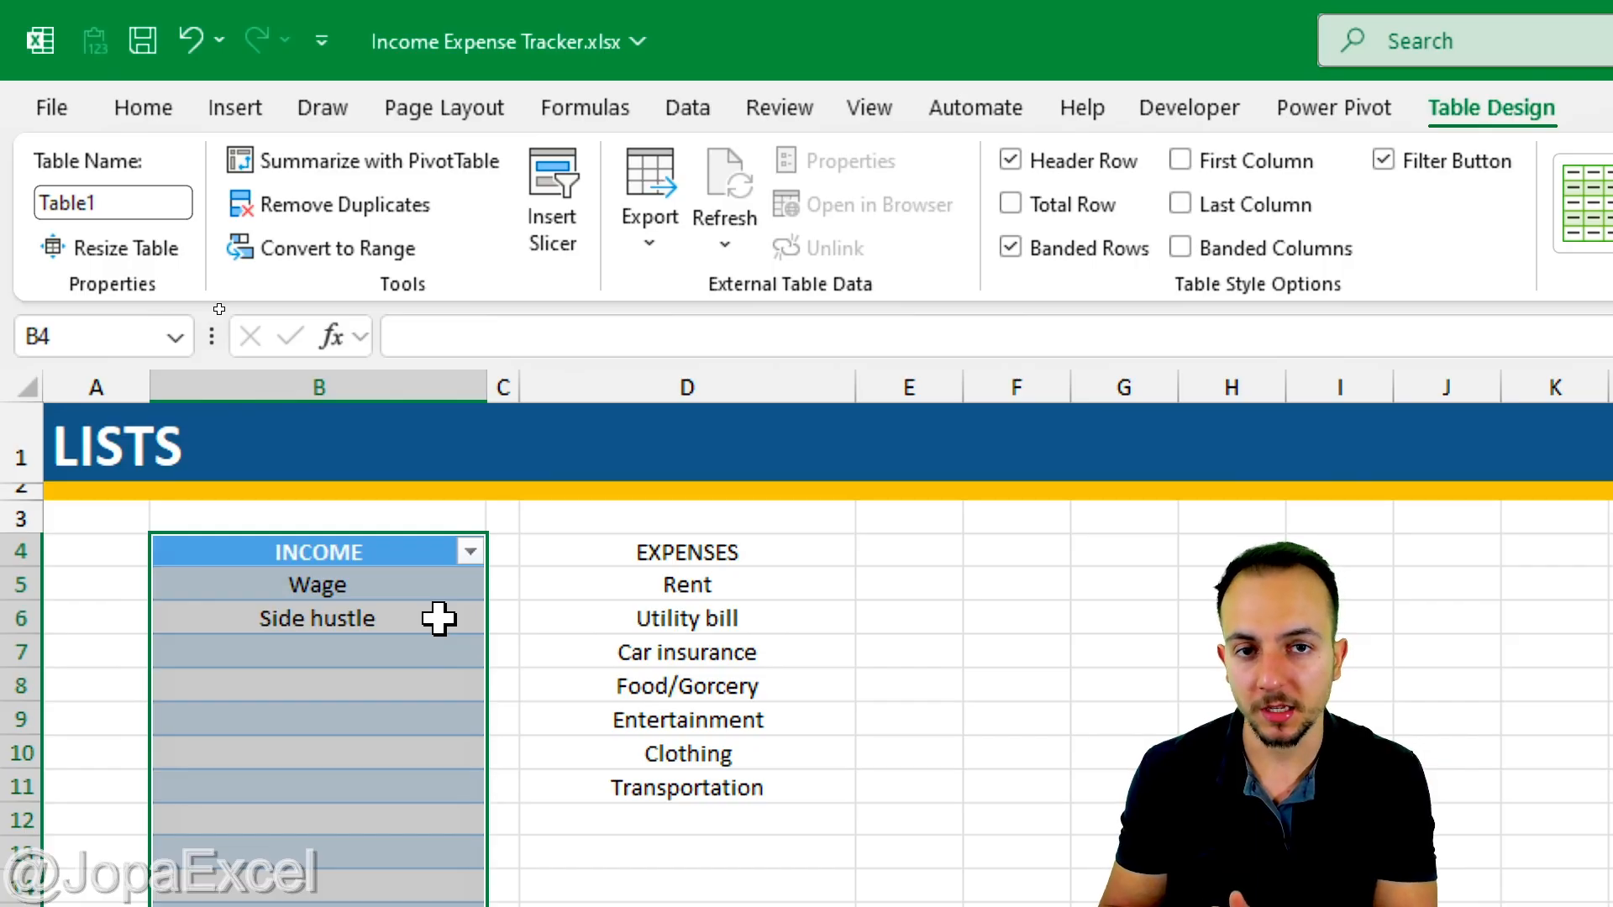
# Convert the expenses list range D4:D30 into a table with headers
pyautogui.moveTo(677, 556); pyautogui.dragTo(636, 600)
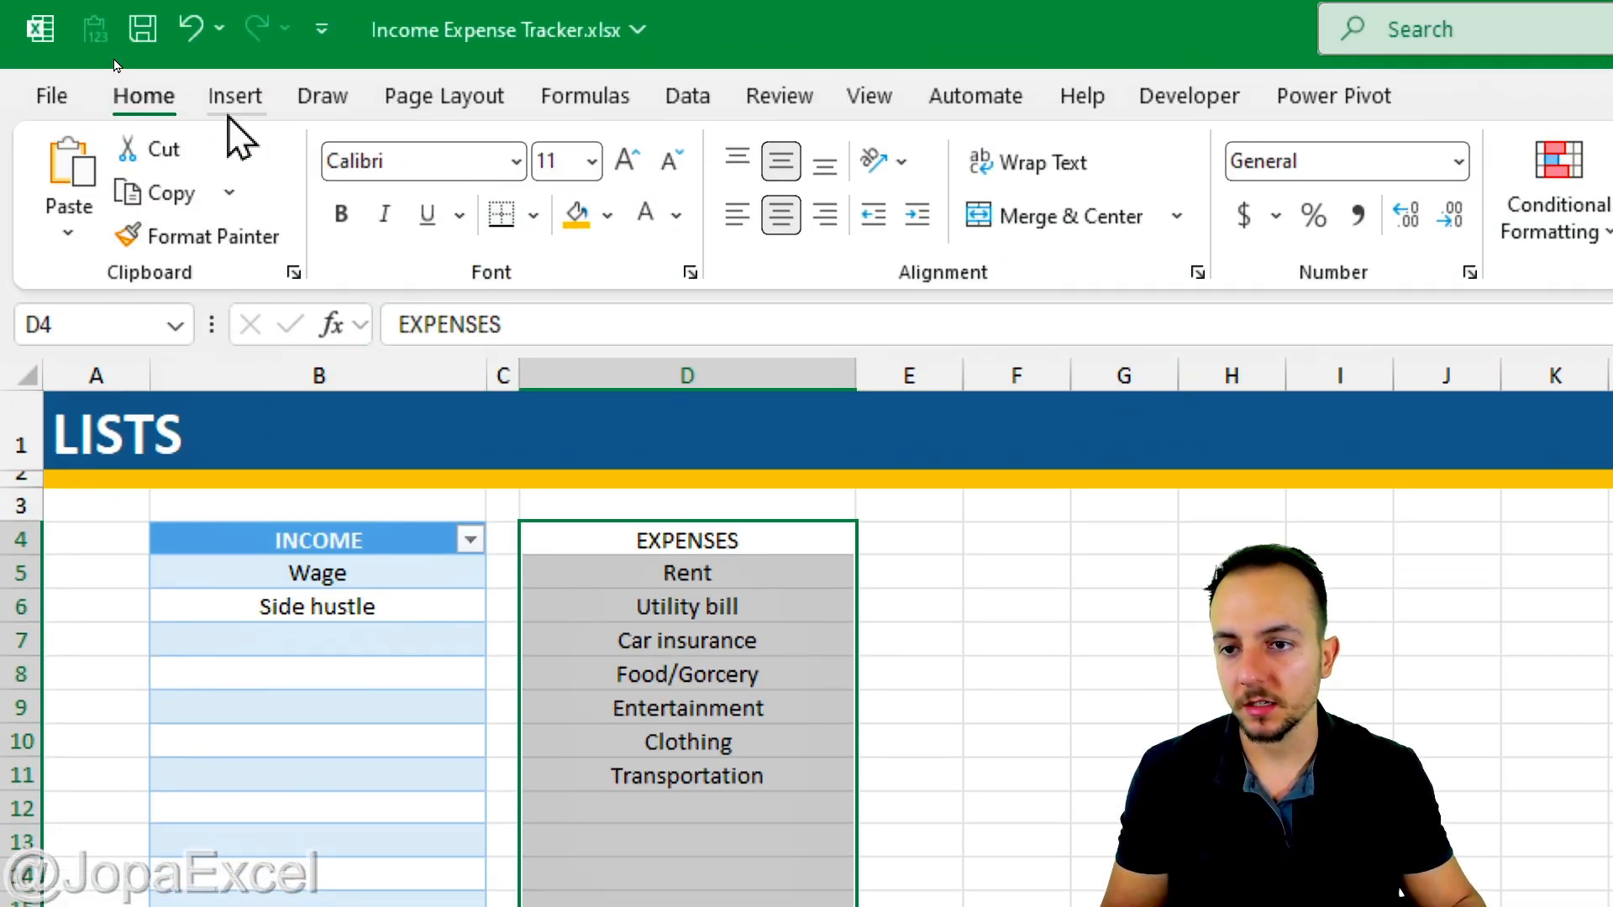
pyautogui.click(236, 108)
pyautogui.click(318, 181)
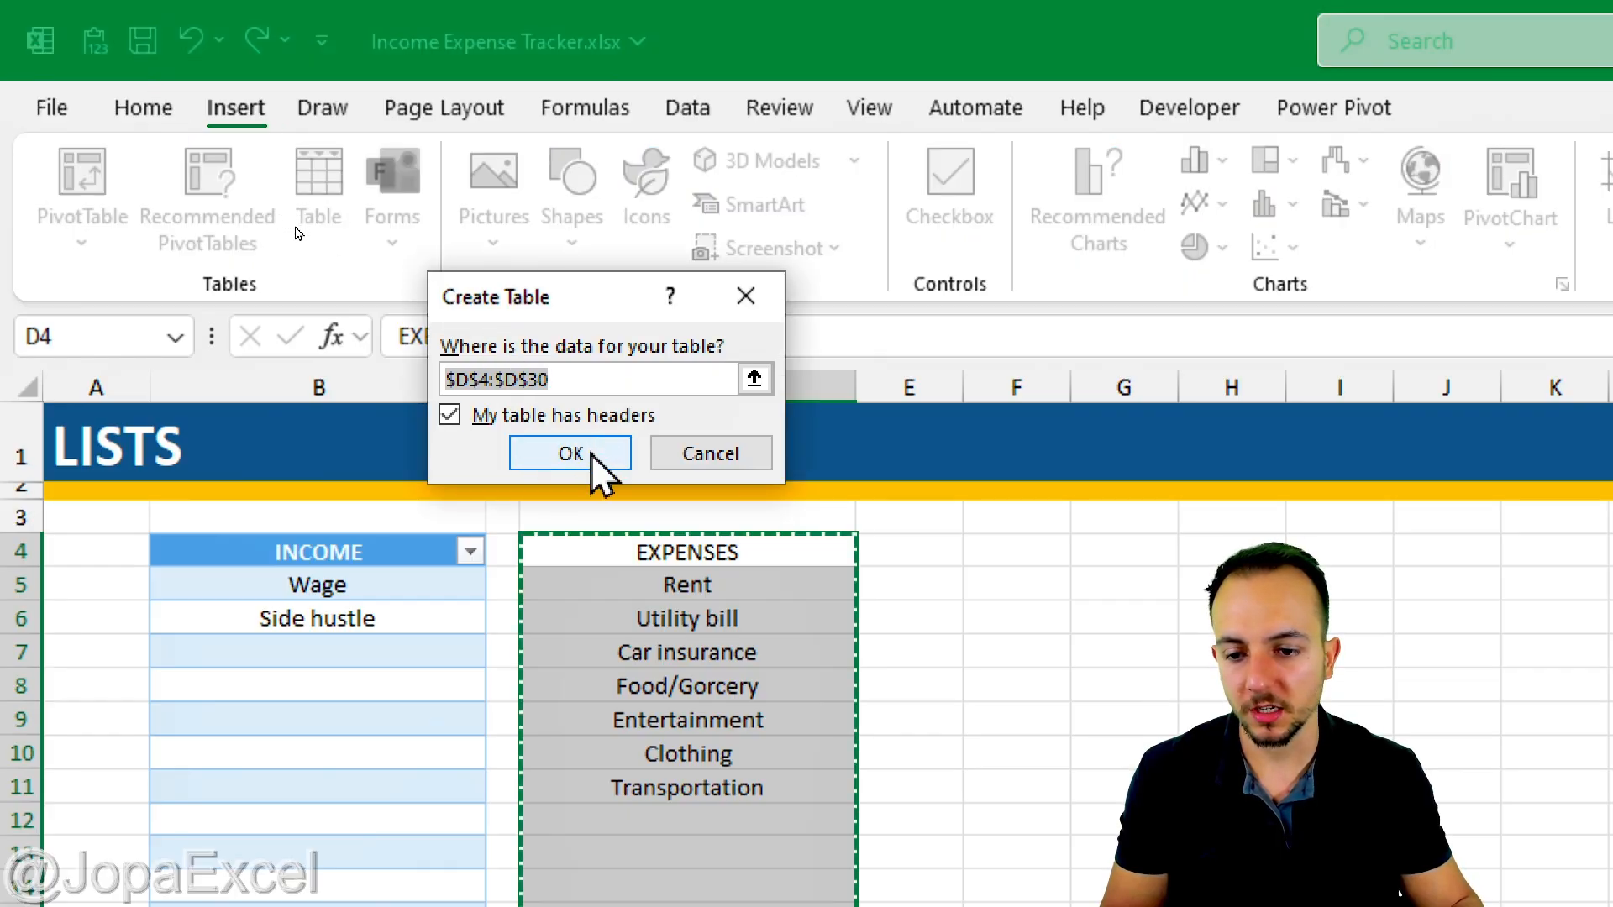
pyautogui.click(620, 452)
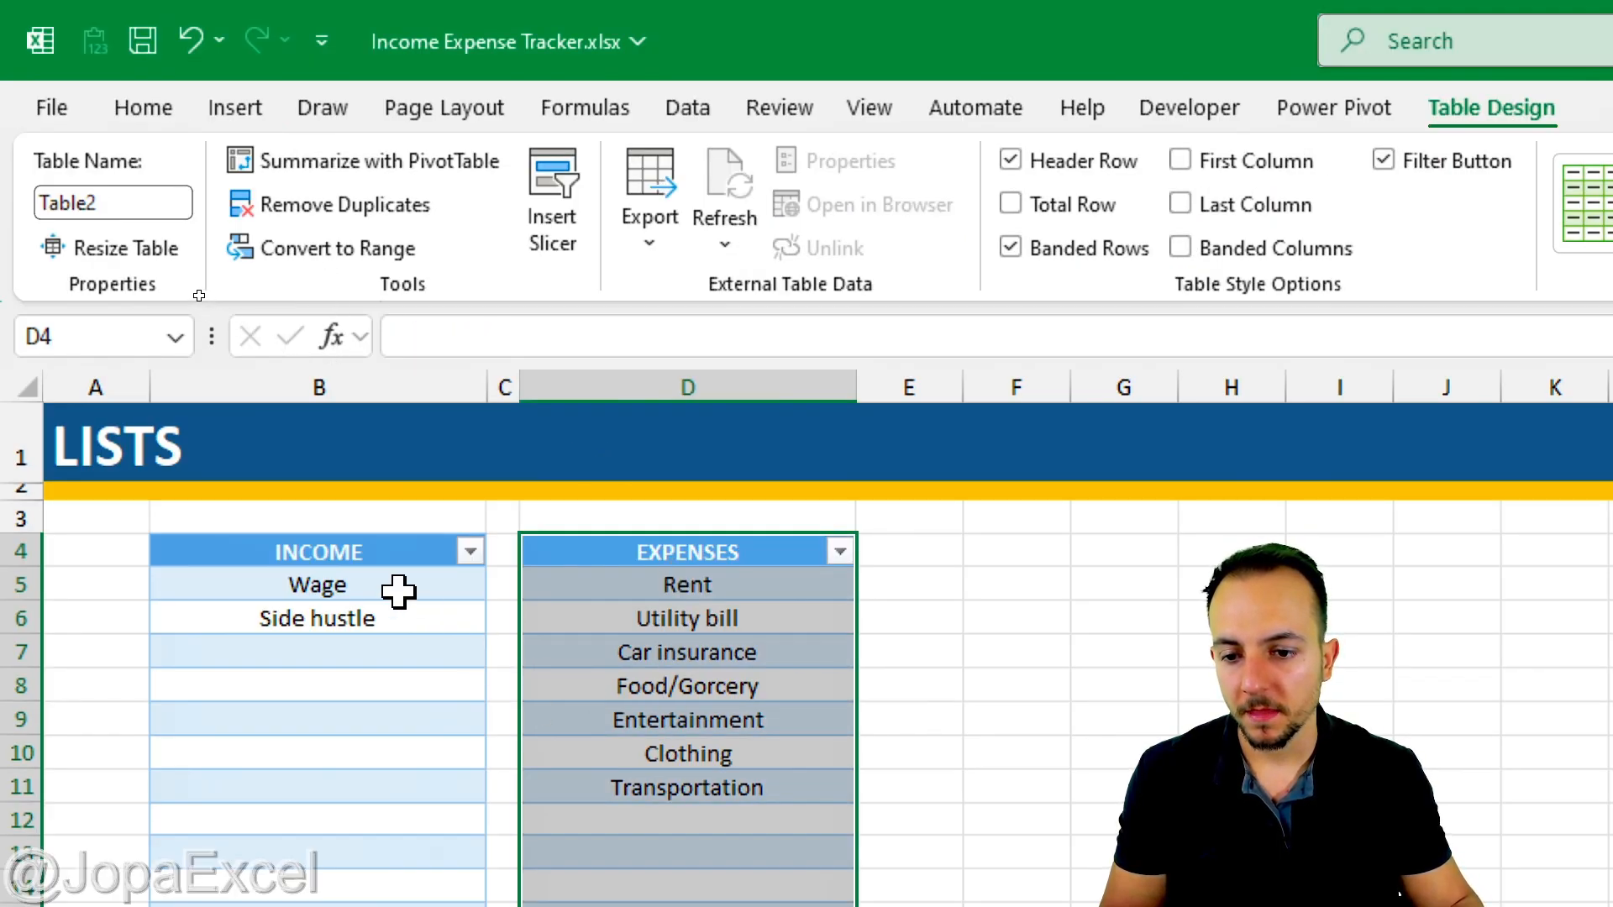
pyautogui.click(398, 591)
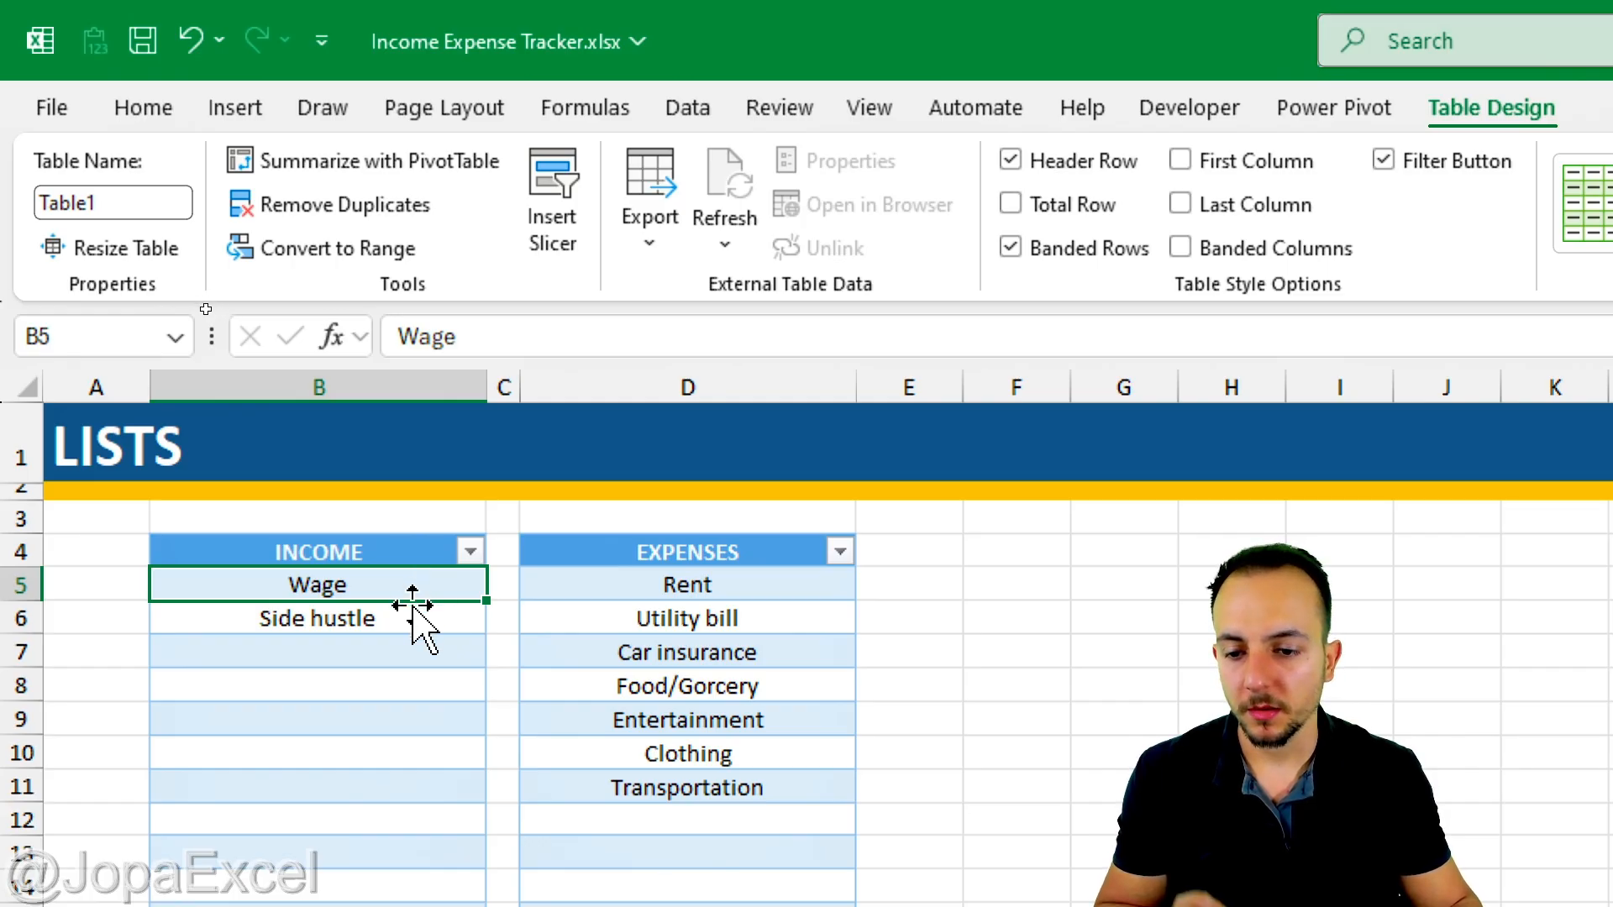
pyautogui.hotkey('ctrl', '2')
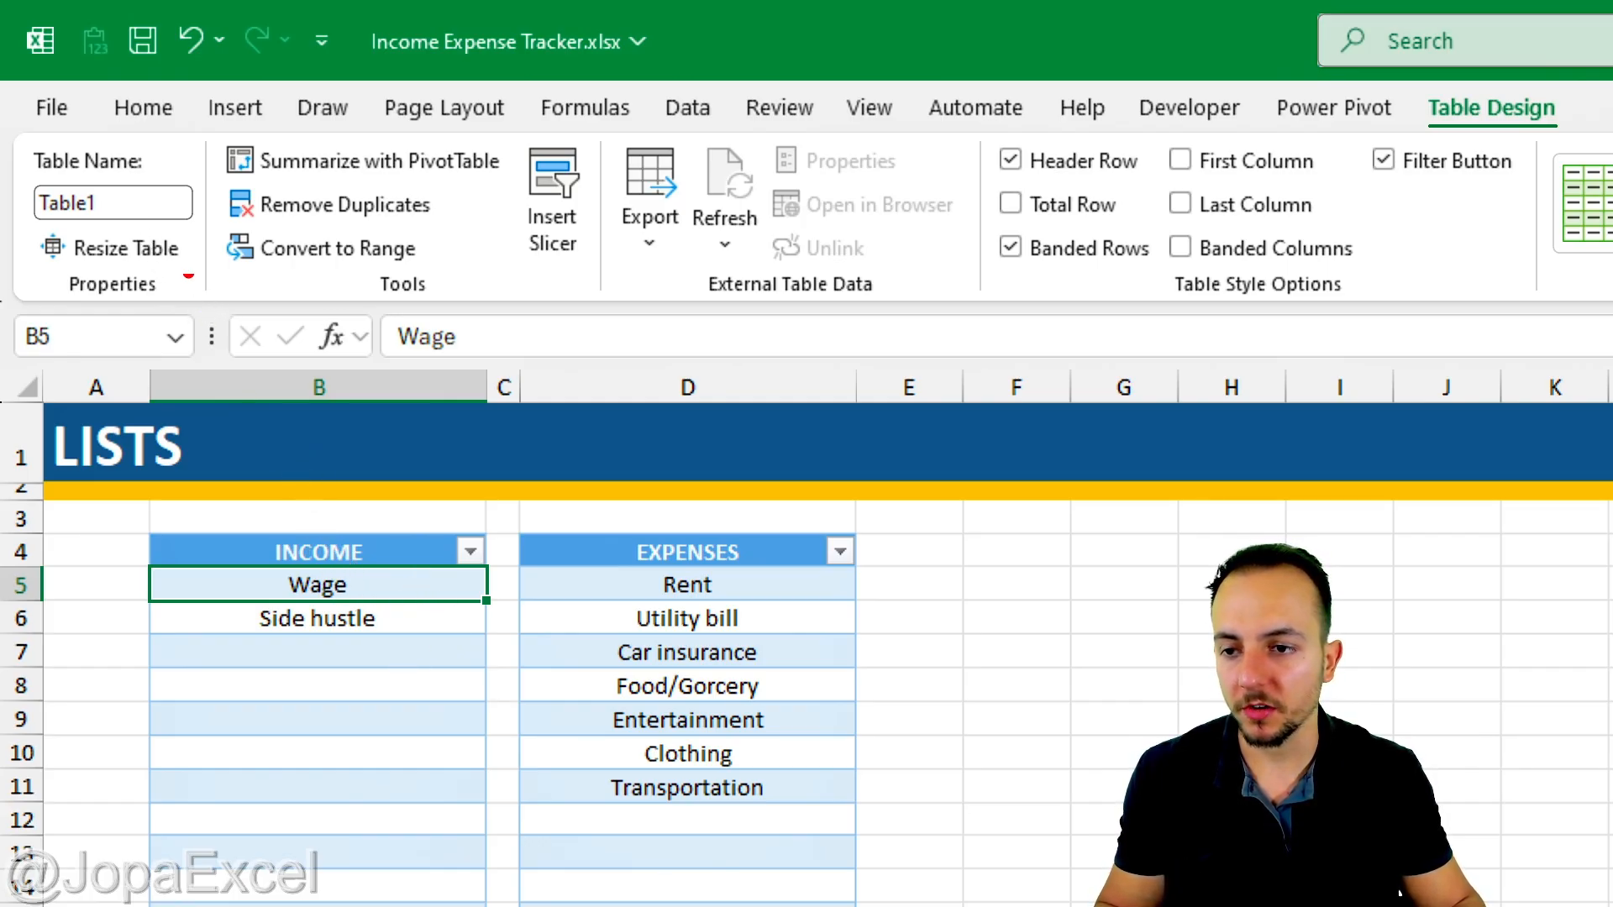
pyautogui.moveTo(109, 158)
pyautogui.mouseDown()
pyautogui.moveTo(29, 233)
pyautogui.moveTo(131, 164)
pyautogui.moveTo(39, 144)
pyautogui.moveTo(109, 150)
pyautogui.mouseUp()
pyautogui.press('Escape')
pyautogui.click(663, 553)
pyautogui.hotkey('ctrl', '2')
pyautogui.press('Escape')
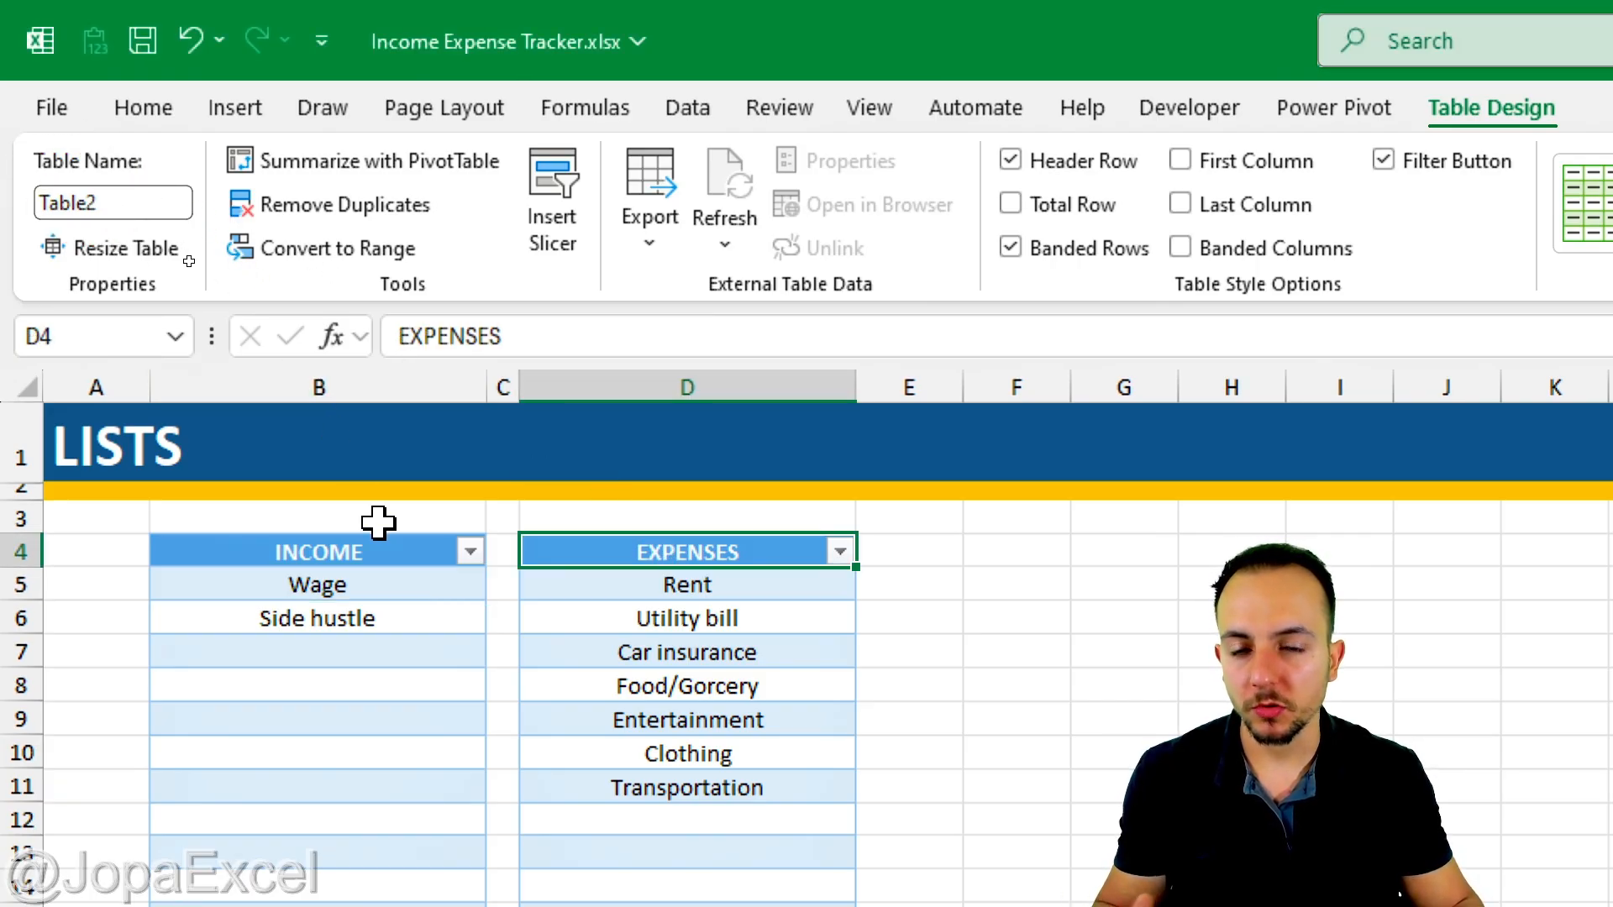
pyautogui.click(370, 556)
pyautogui.hotkey('ctrl', '2')
pyautogui.moveTo(254, 512); pyautogui.dragTo(255, 529)
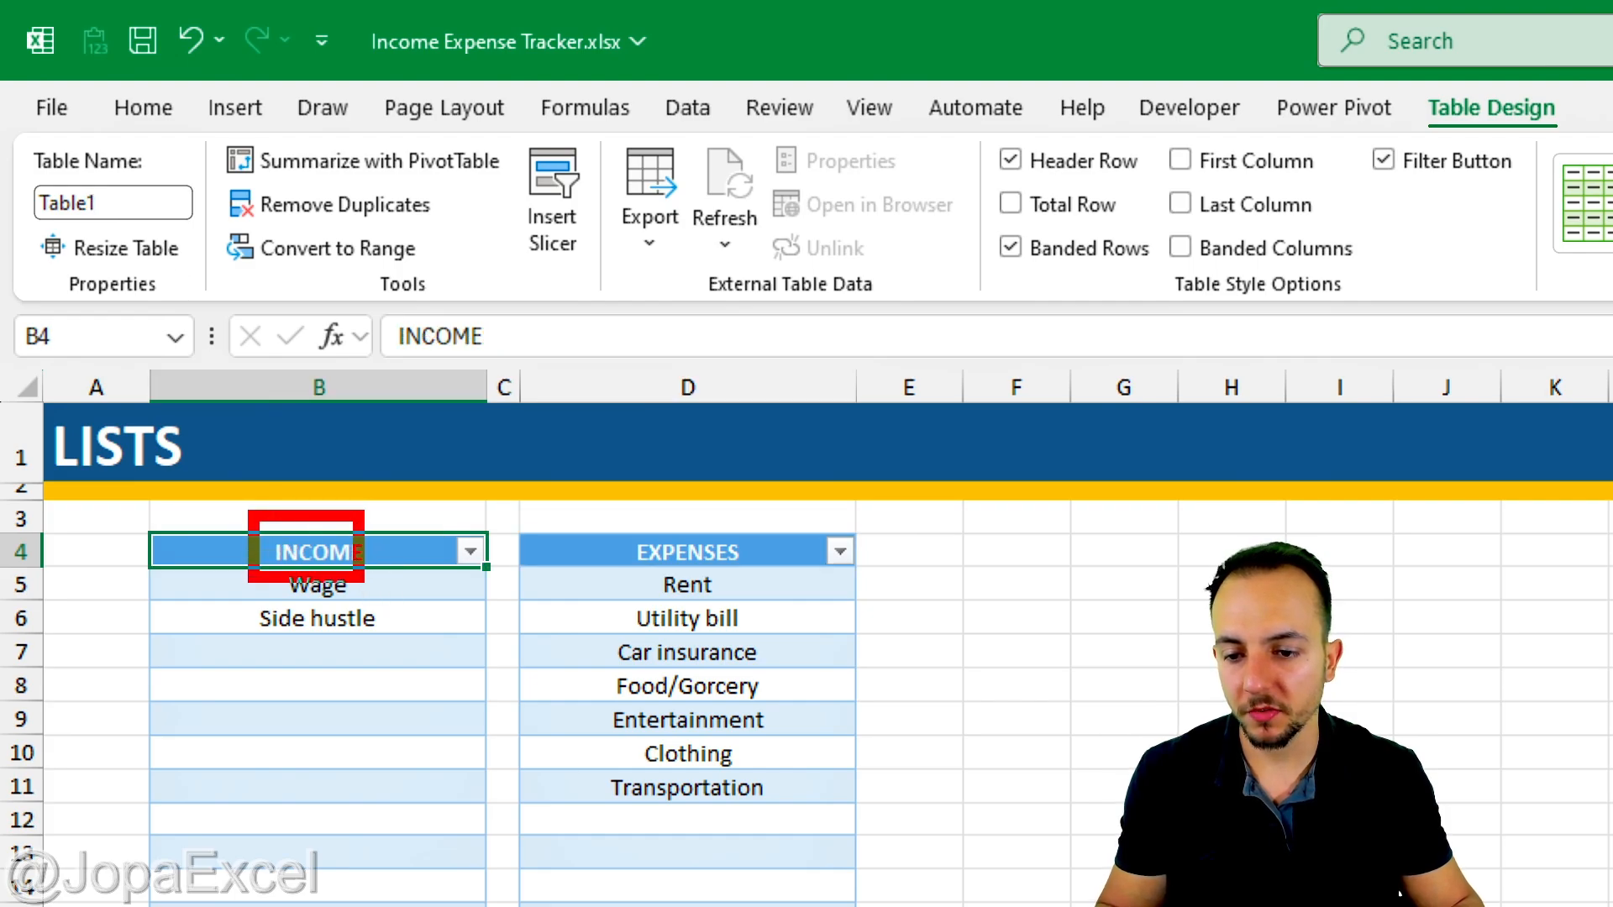
pyautogui.moveTo(363, 579); pyautogui.dragTo(378, 592)
pyautogui.moveTo(383, 550); pyautogui.dragTo(485, 508)
pyautogui.moveTo(588, 509); pyautogui.dragTo(794, 626)
pyautogui.moveTo(798, 555); pyautogui.dragTo(865, 517)
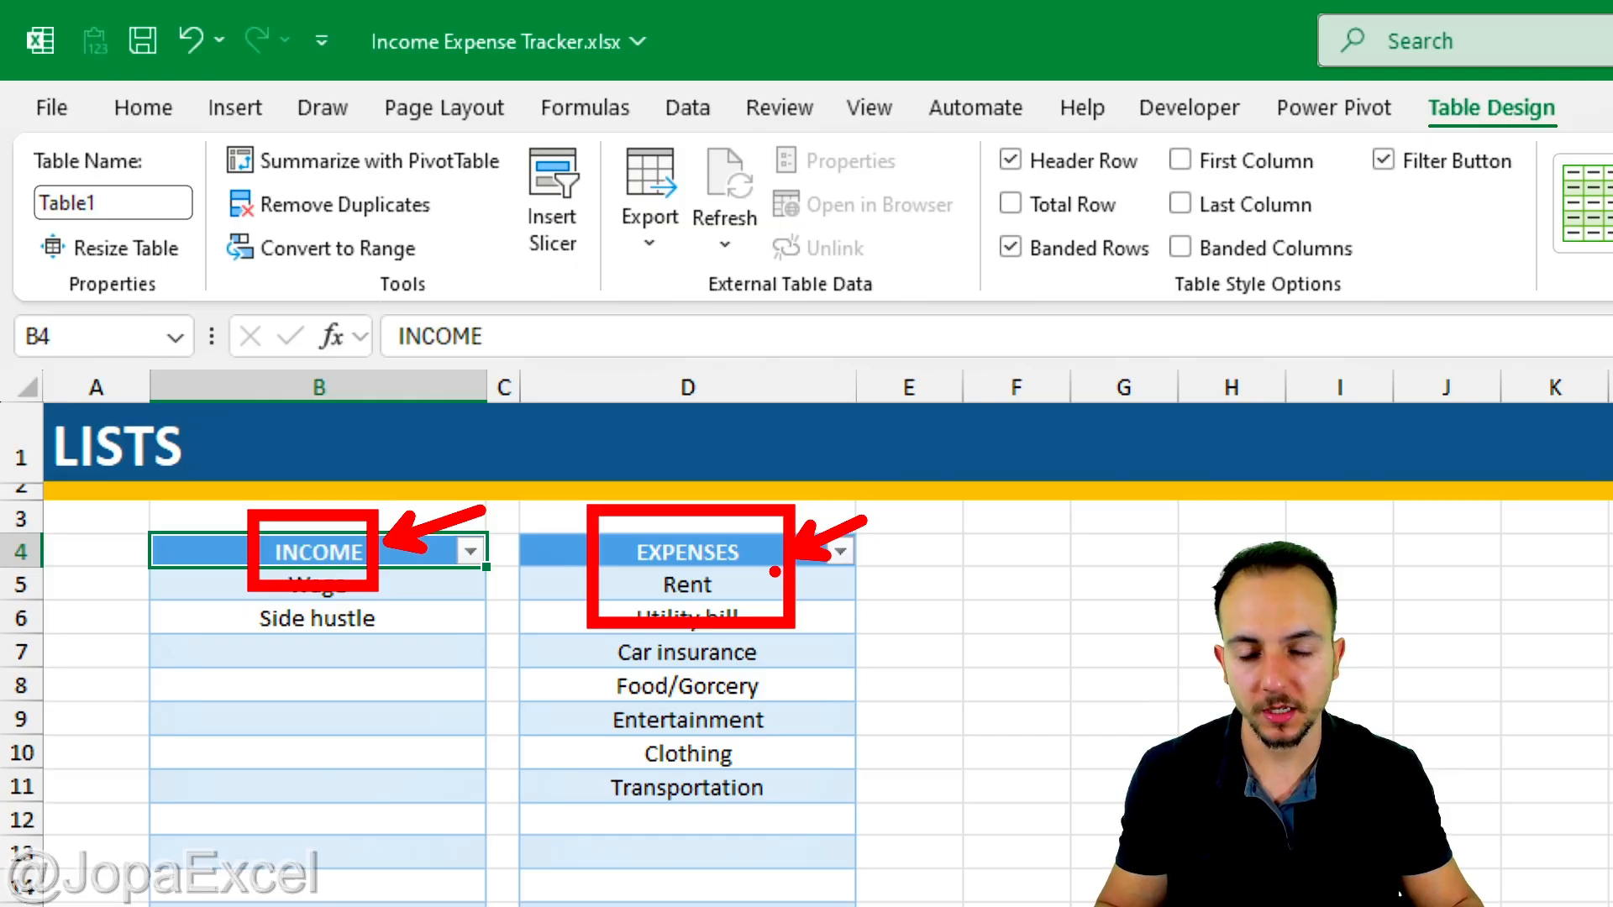
pyautogui.press('Escape')
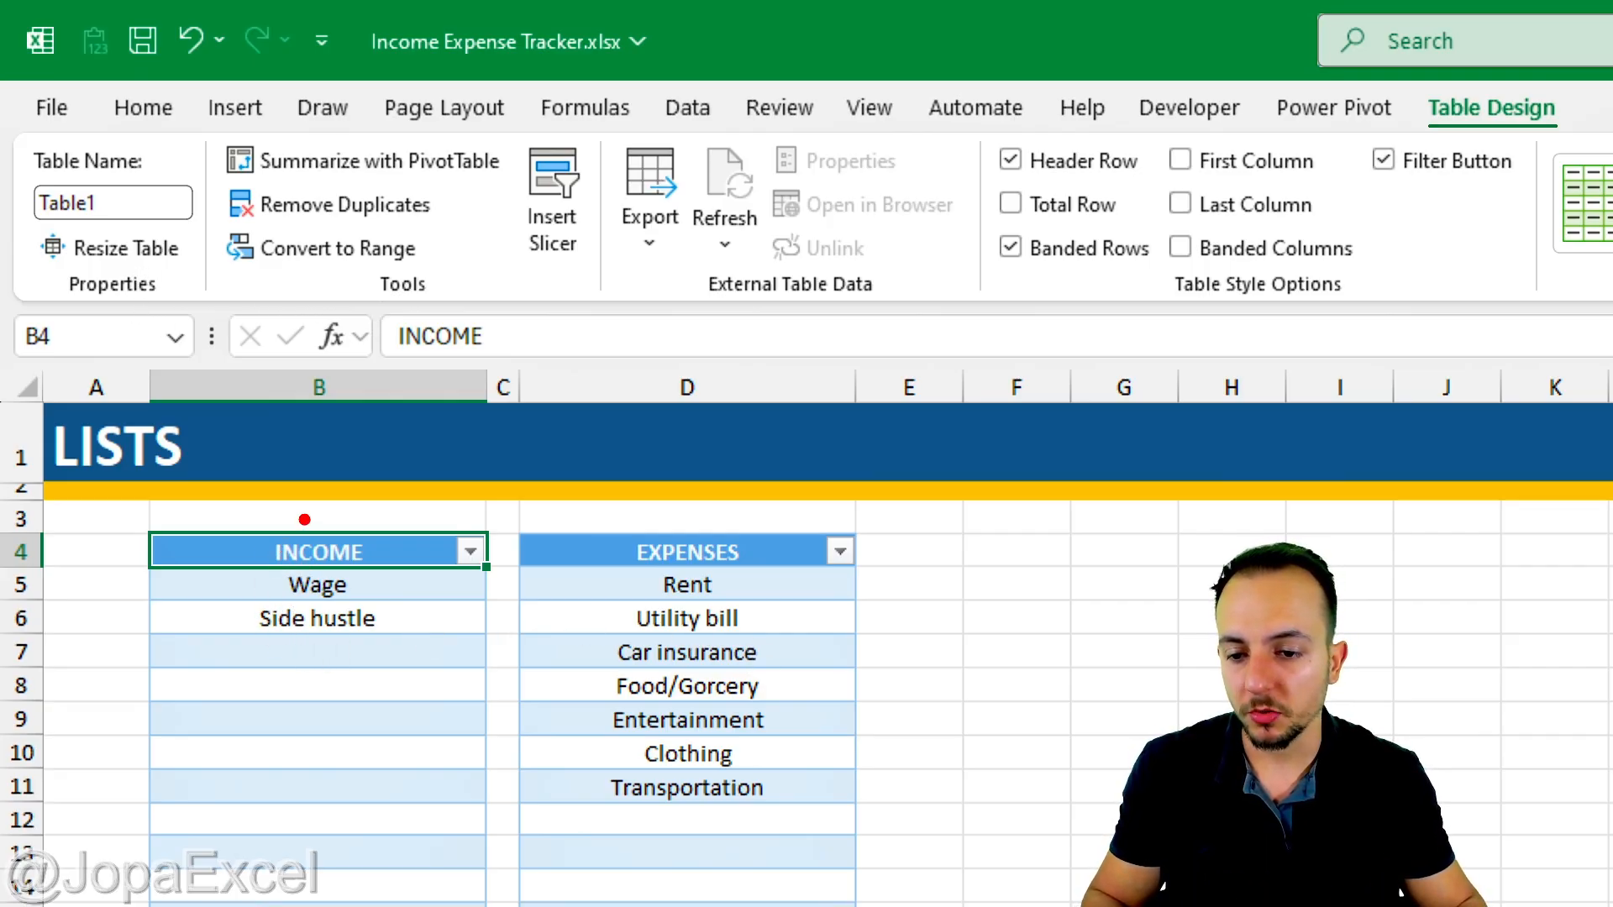
pyautogui.moveTo(279, 505)
pyautogui.mouseDown()
pyautogui.moveTo(244, 659)
pyautogui.moveTo(410, 538)
pyautogui.moveTo(256, 487)
pyautogui.mouseUp()
pyautogui.moveTo(458, 413); pyautogui.dragTo(376, 470)
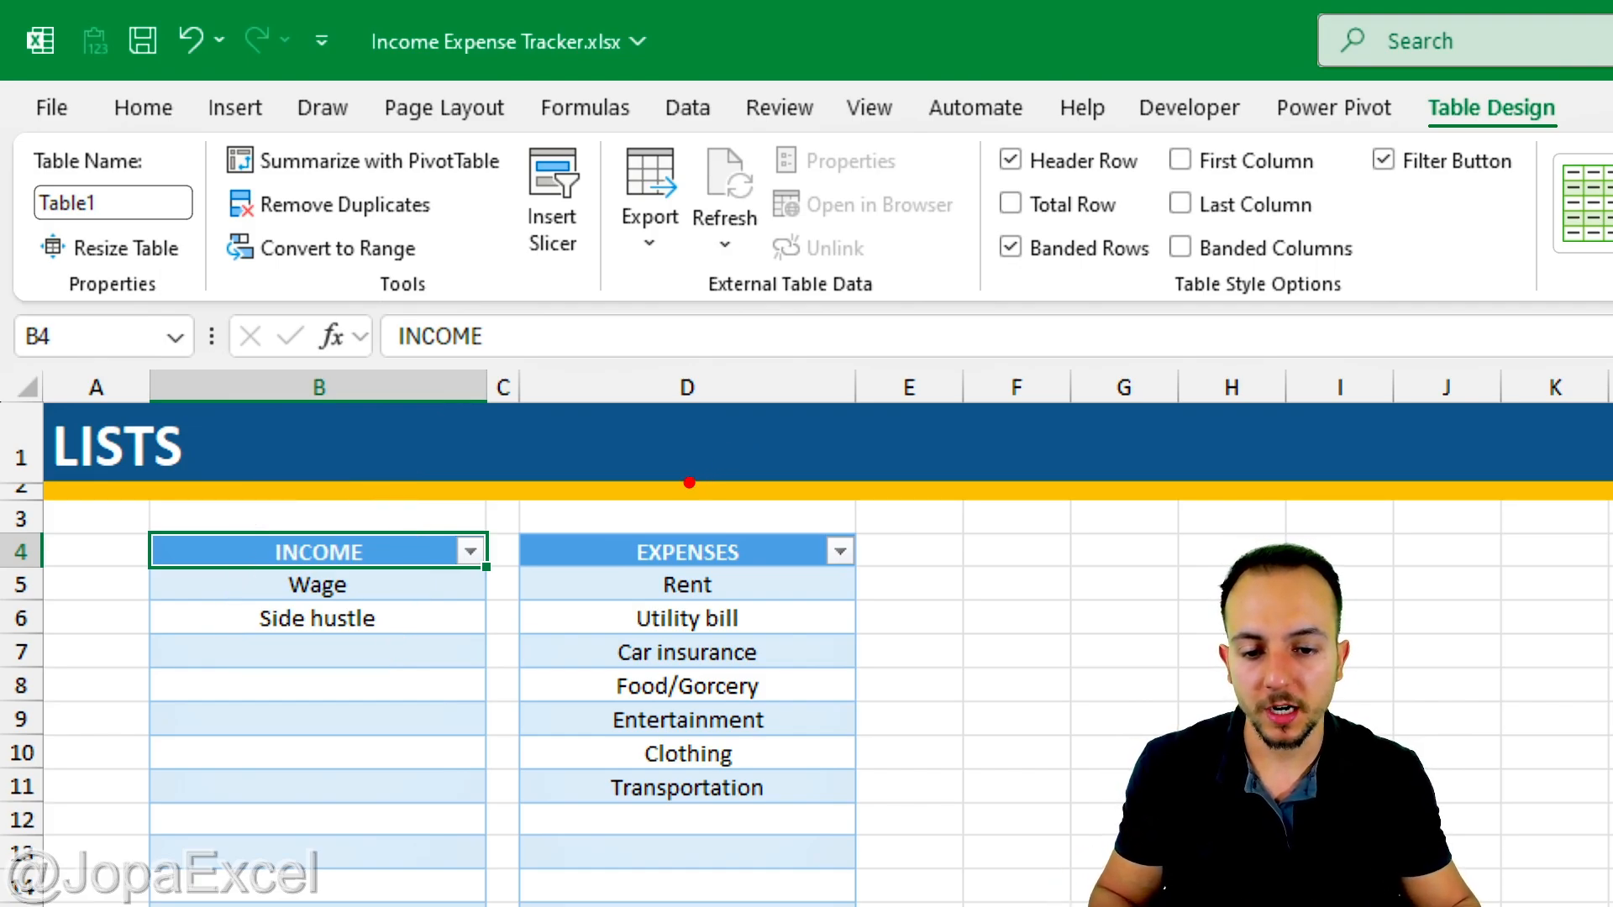
pyautogui.moveTo(688, 482)
pyautogui.mouseDown()
pyautogui.moveTo(571, 810)
pyautogui.moveTo(802, 537)
pyautogui.moveTo(689, 481)
pyautogui.mouseUp()
pyautogui.moveTo(830, 446); pyautogui.dragTo(780, 479)
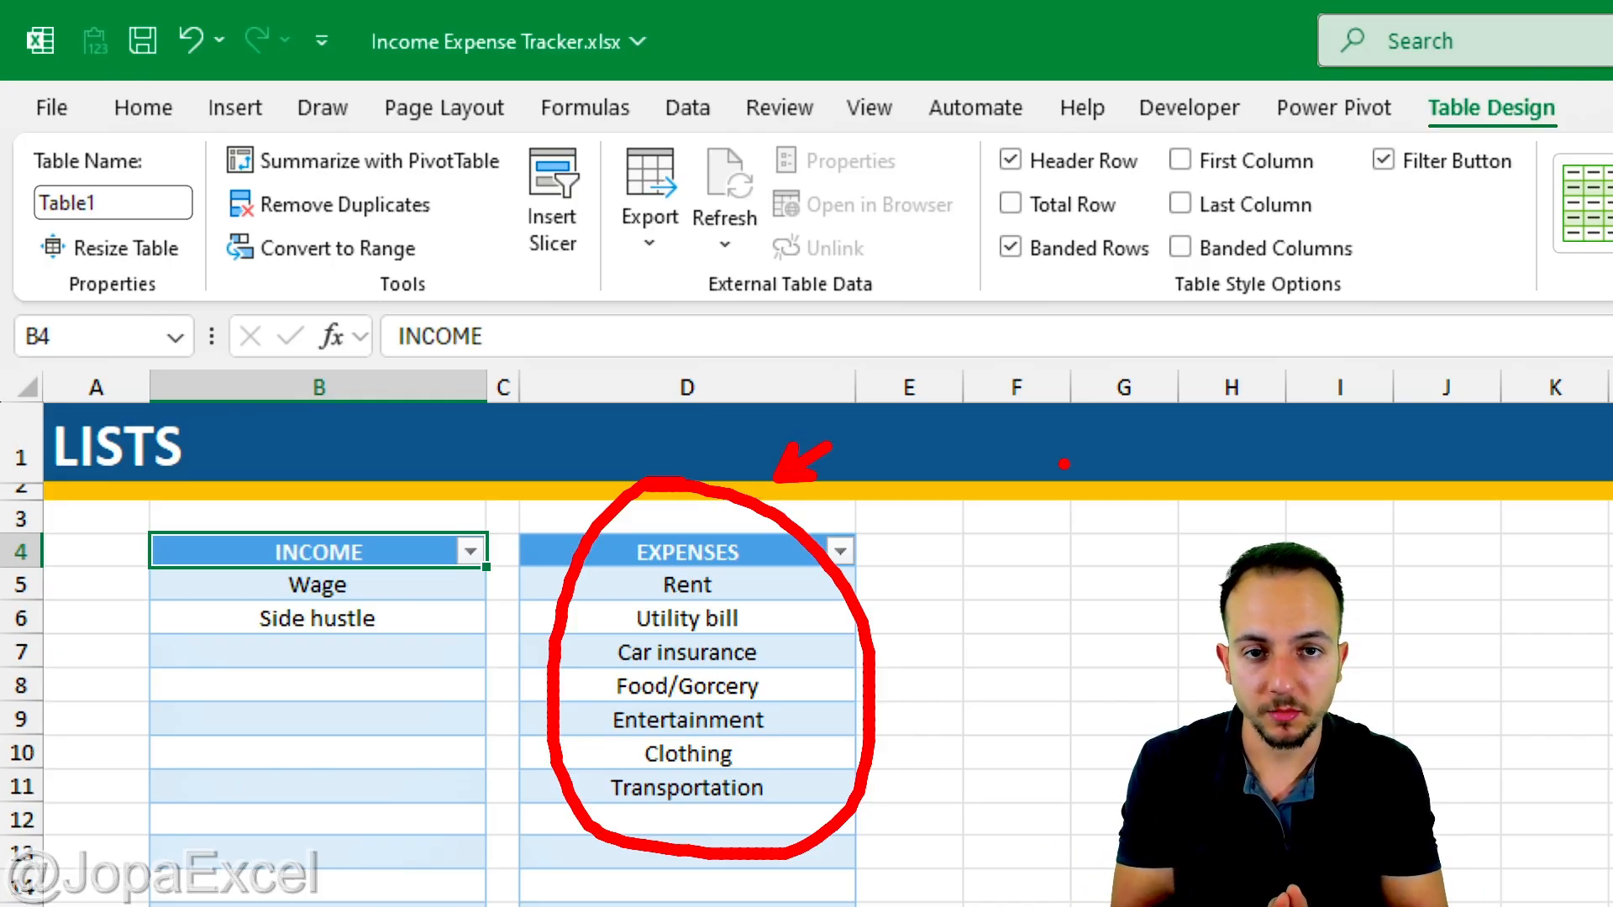
# Rename the income table as INCOME and give it the green table style from the second row of the Medium group
pyautogui.click(403, 589)
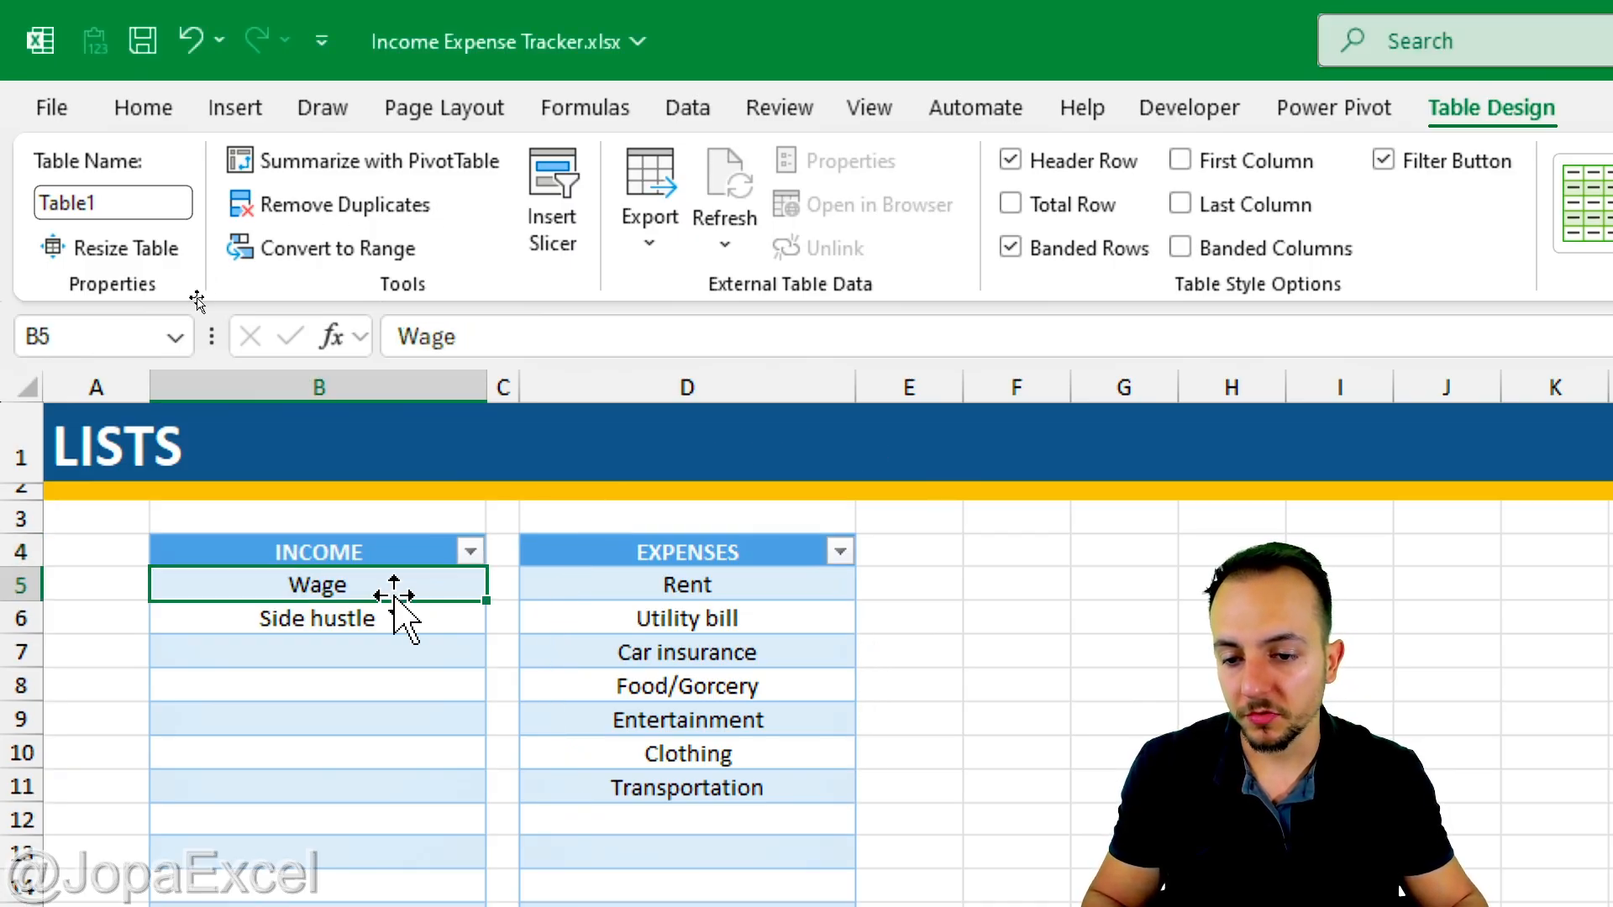
pyautogui.moveTo(326, 500); pyautogui.dragTo(284, 524)
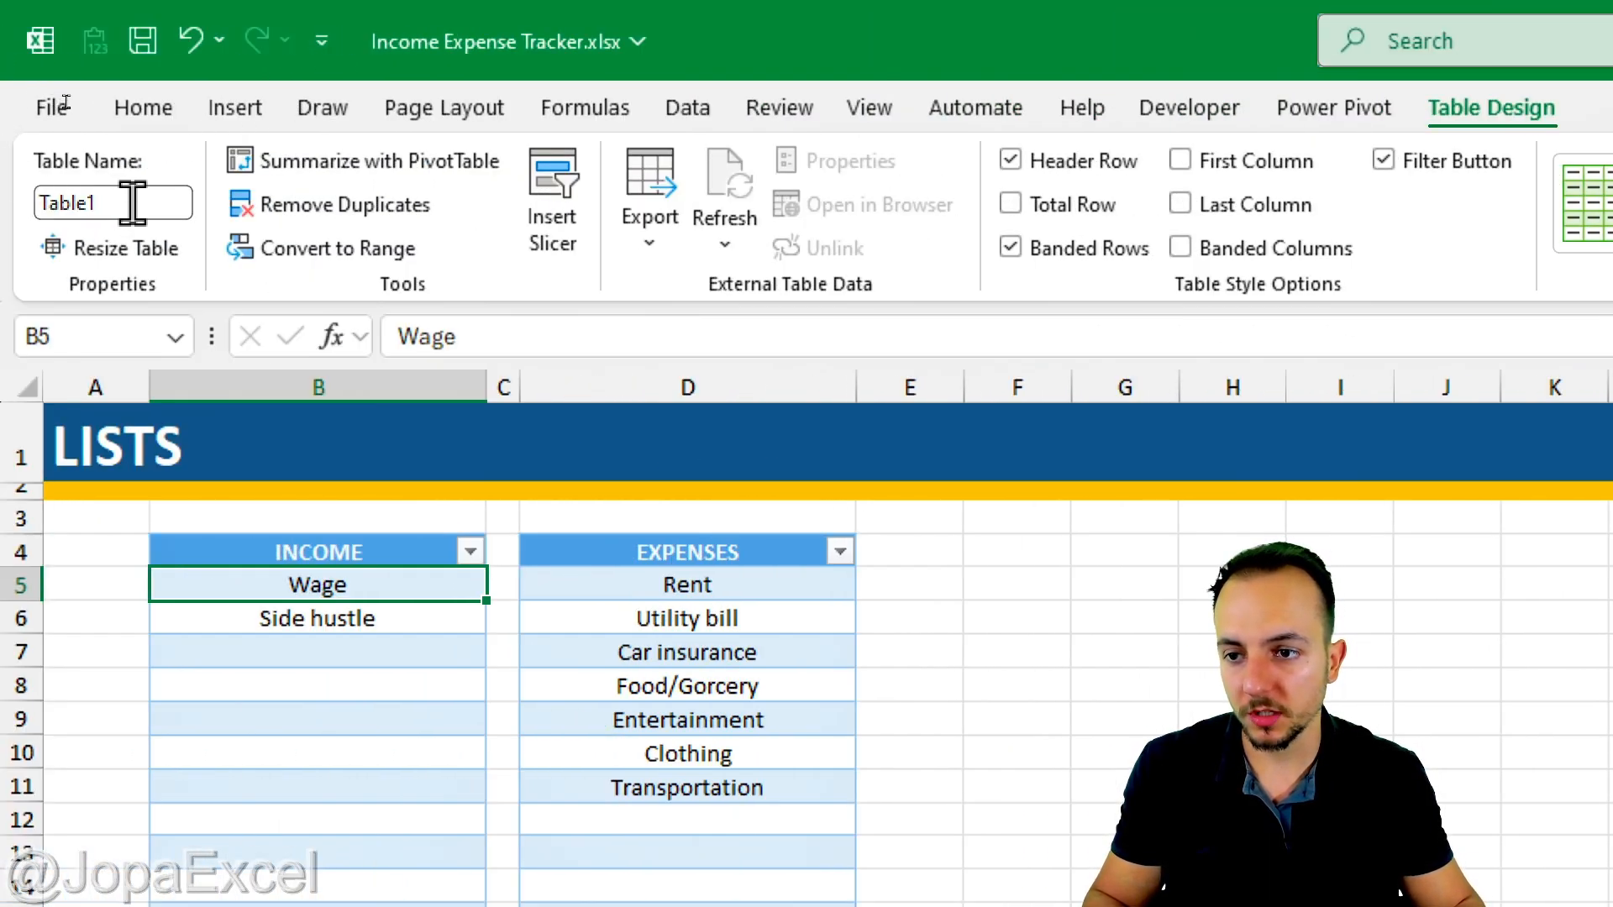
pyautogui.click(133, 204)
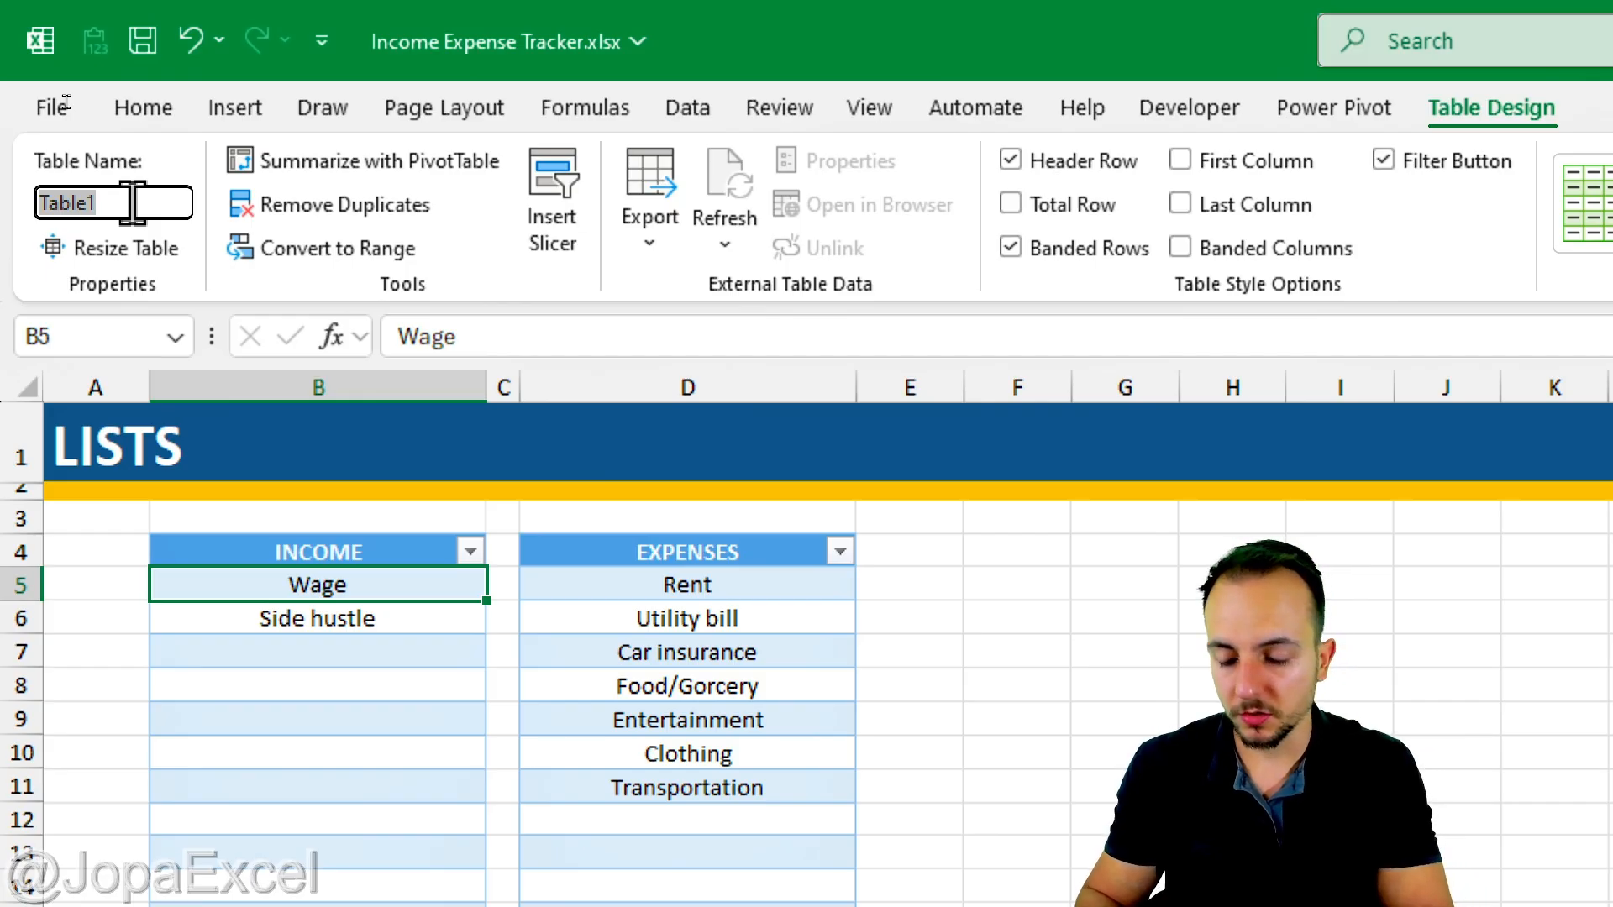
pyautogui.write('INCOME')
pyautogui.press('Return')
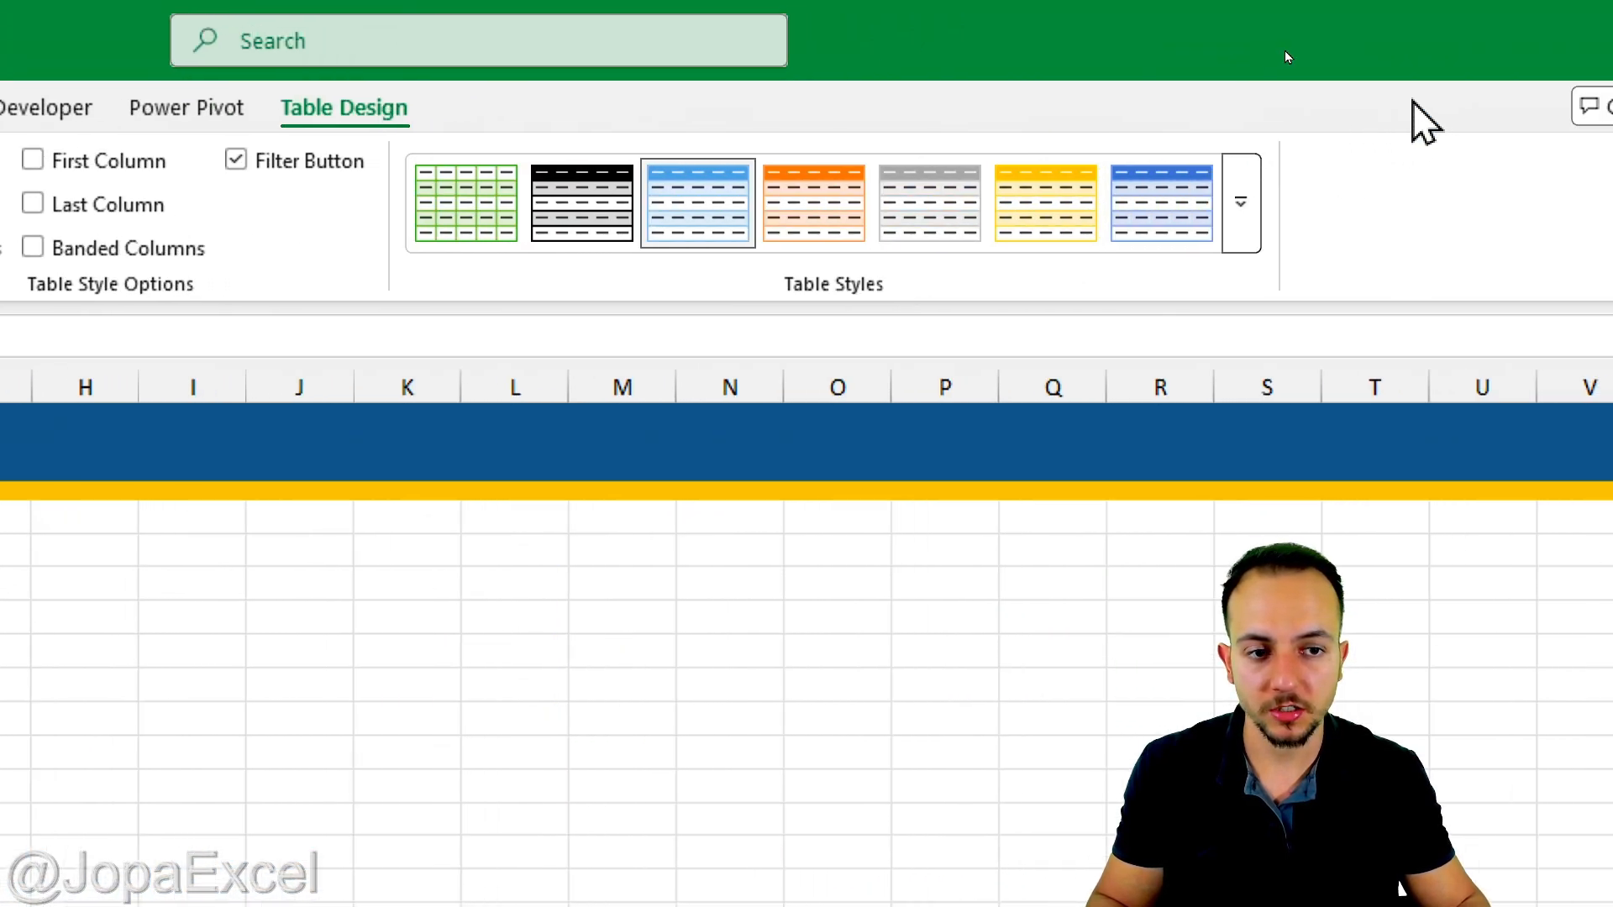
pyautogui.click(1229, 202)
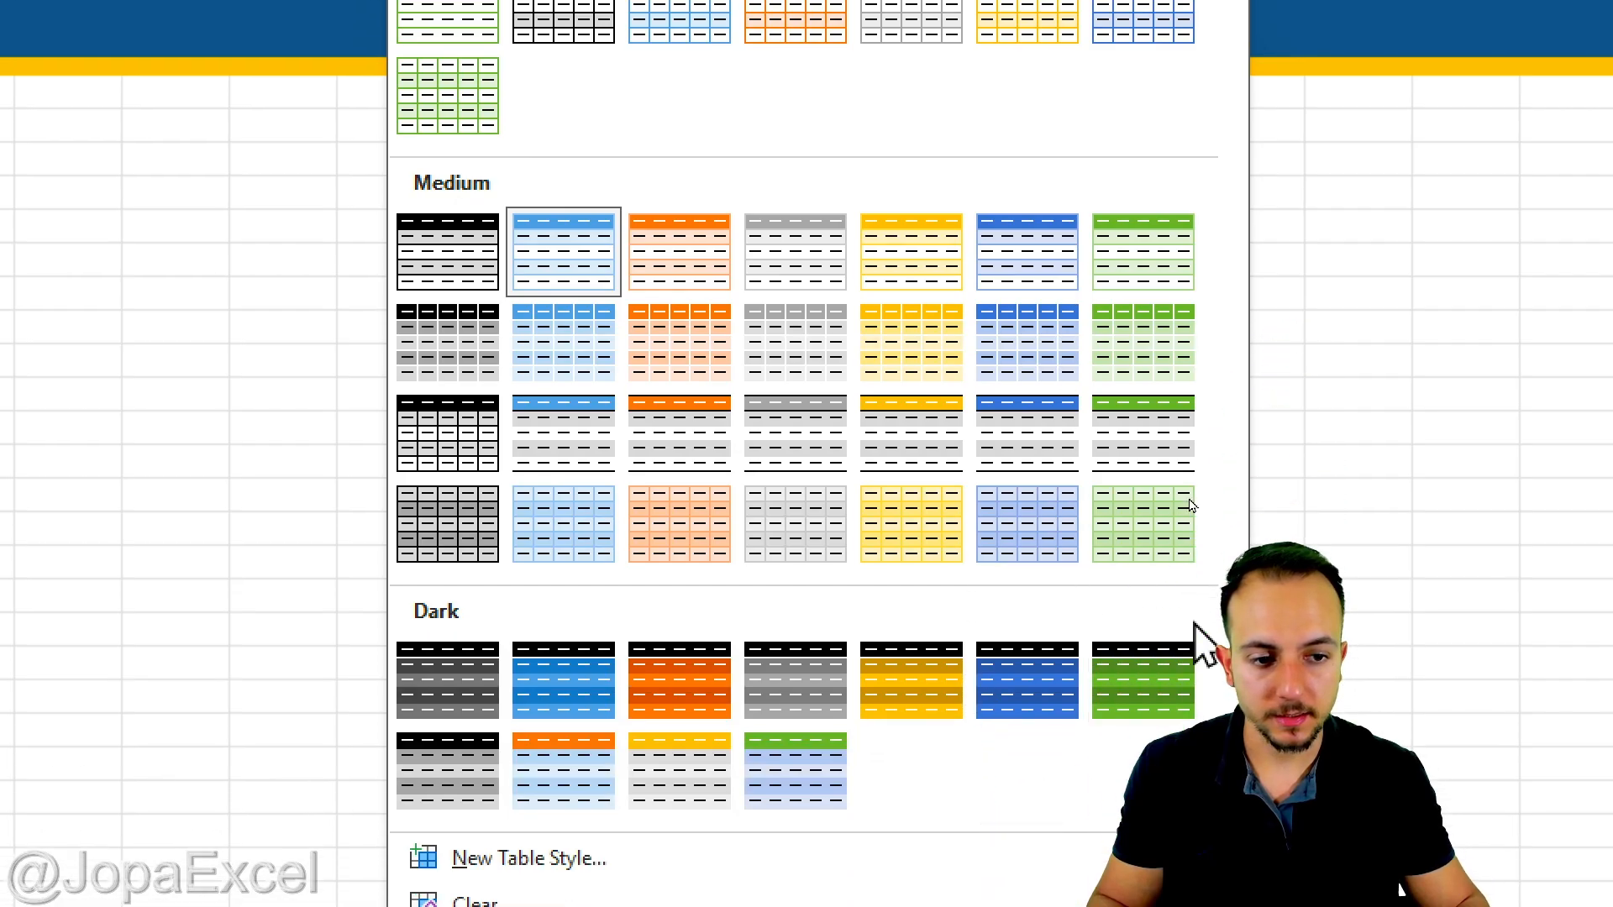
pyautogui.click(1151, 336)
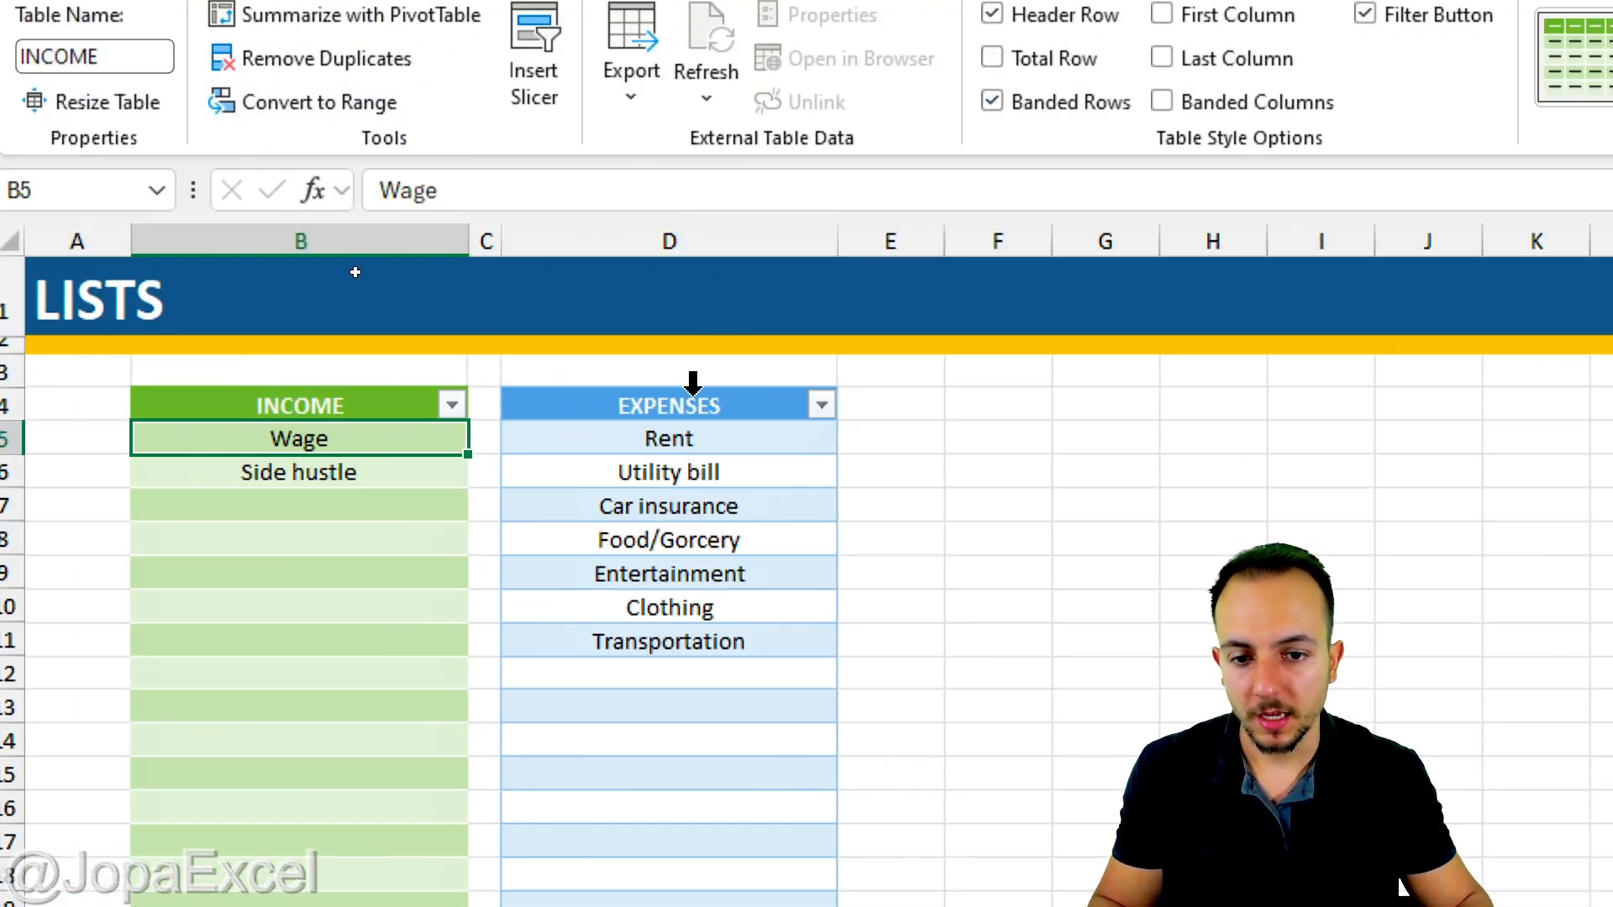
# Rename the table holding the expense categories as EXPENSES
pyautogui.click(713, 467)
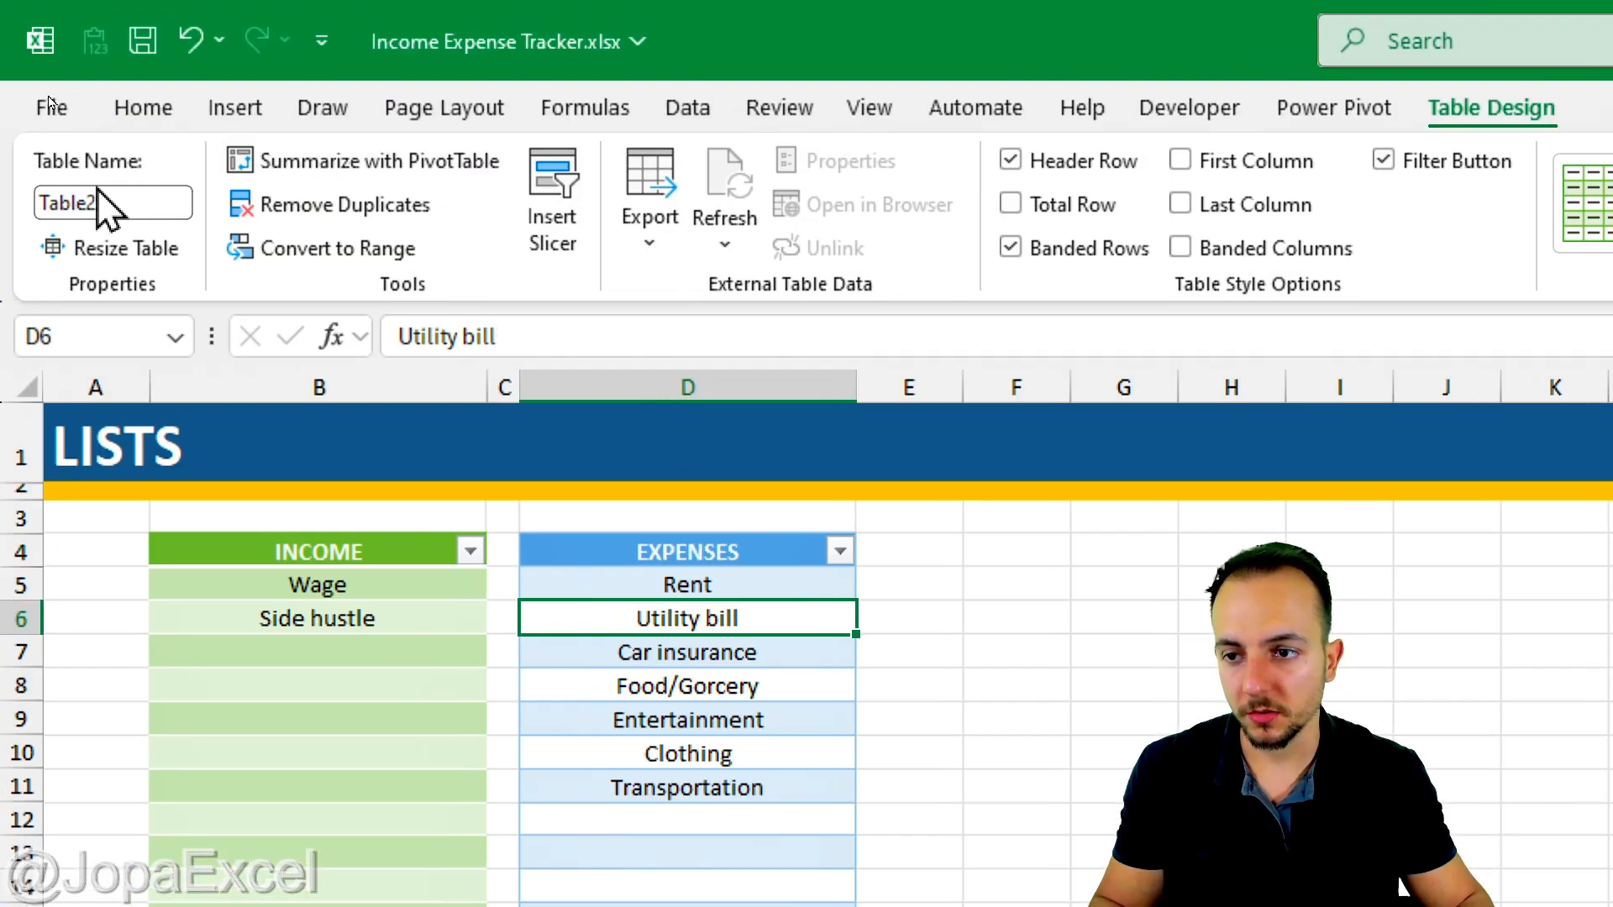
pyautogui.click(106, 210)
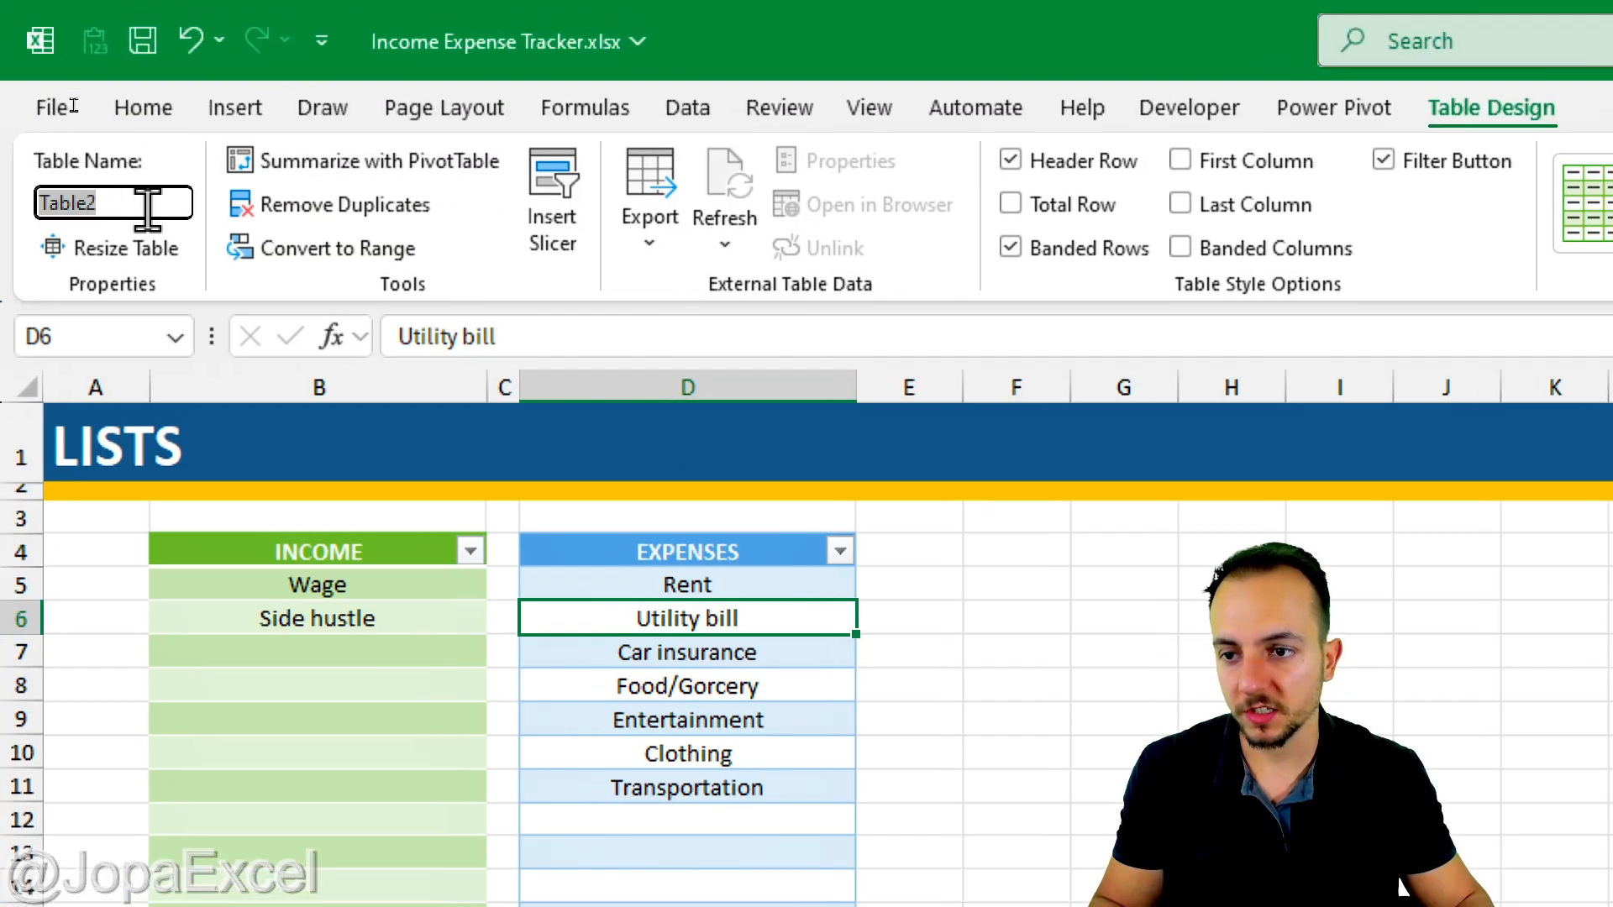
pyautogui.write('EXPENSES')
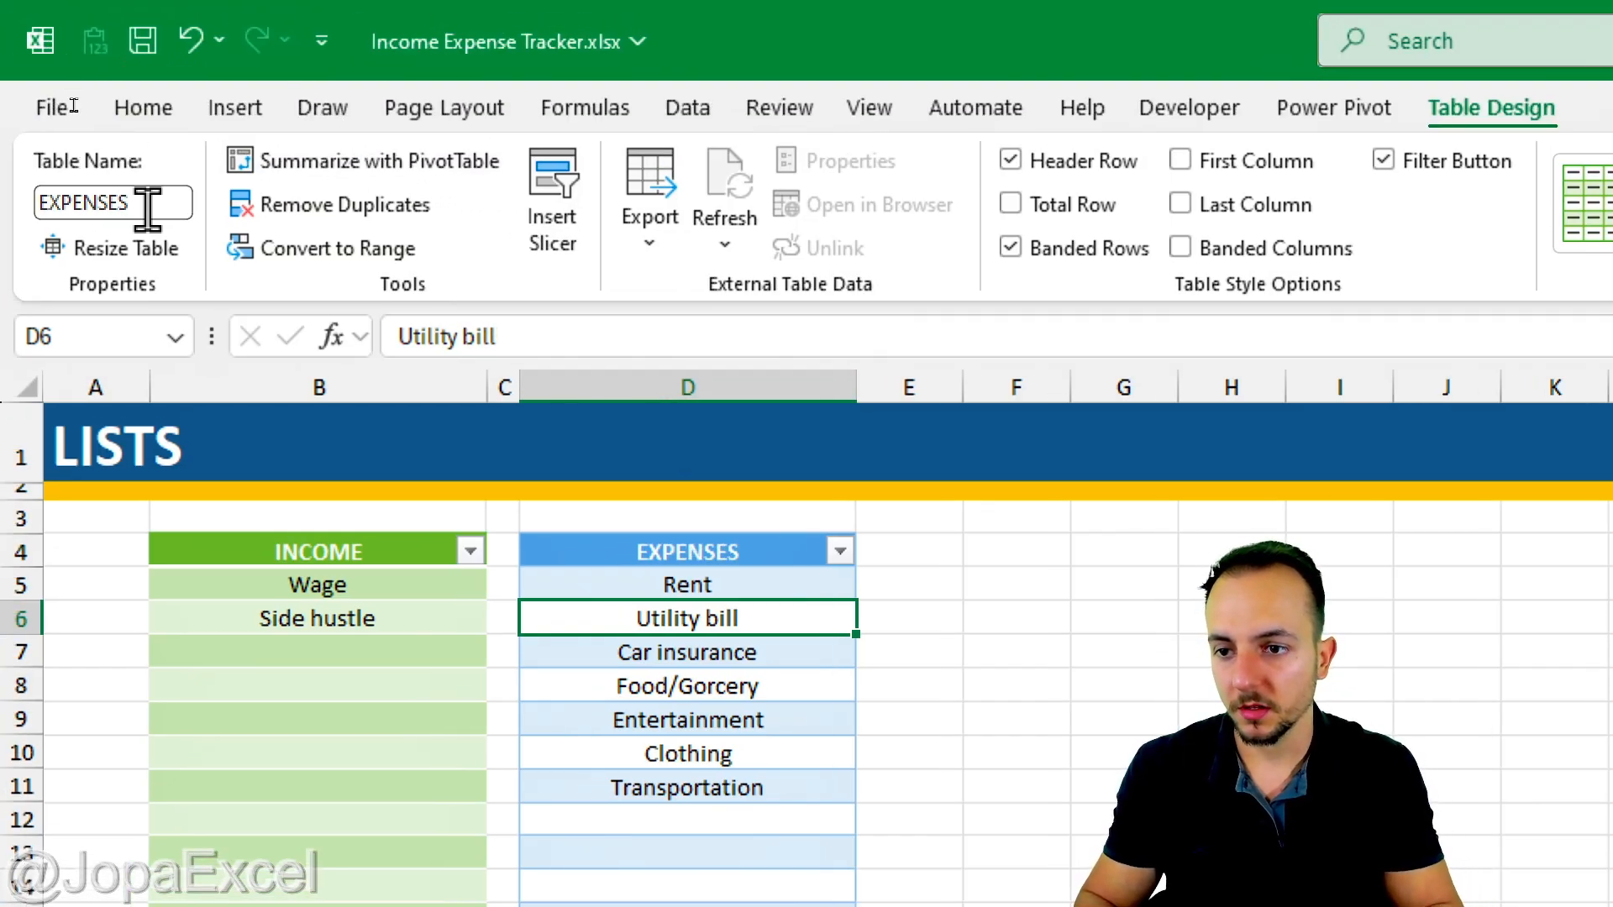
pyautogui.press('Return')
pyautogui.moveTo(47, 163); pyautogui.dragTo(96, 151)
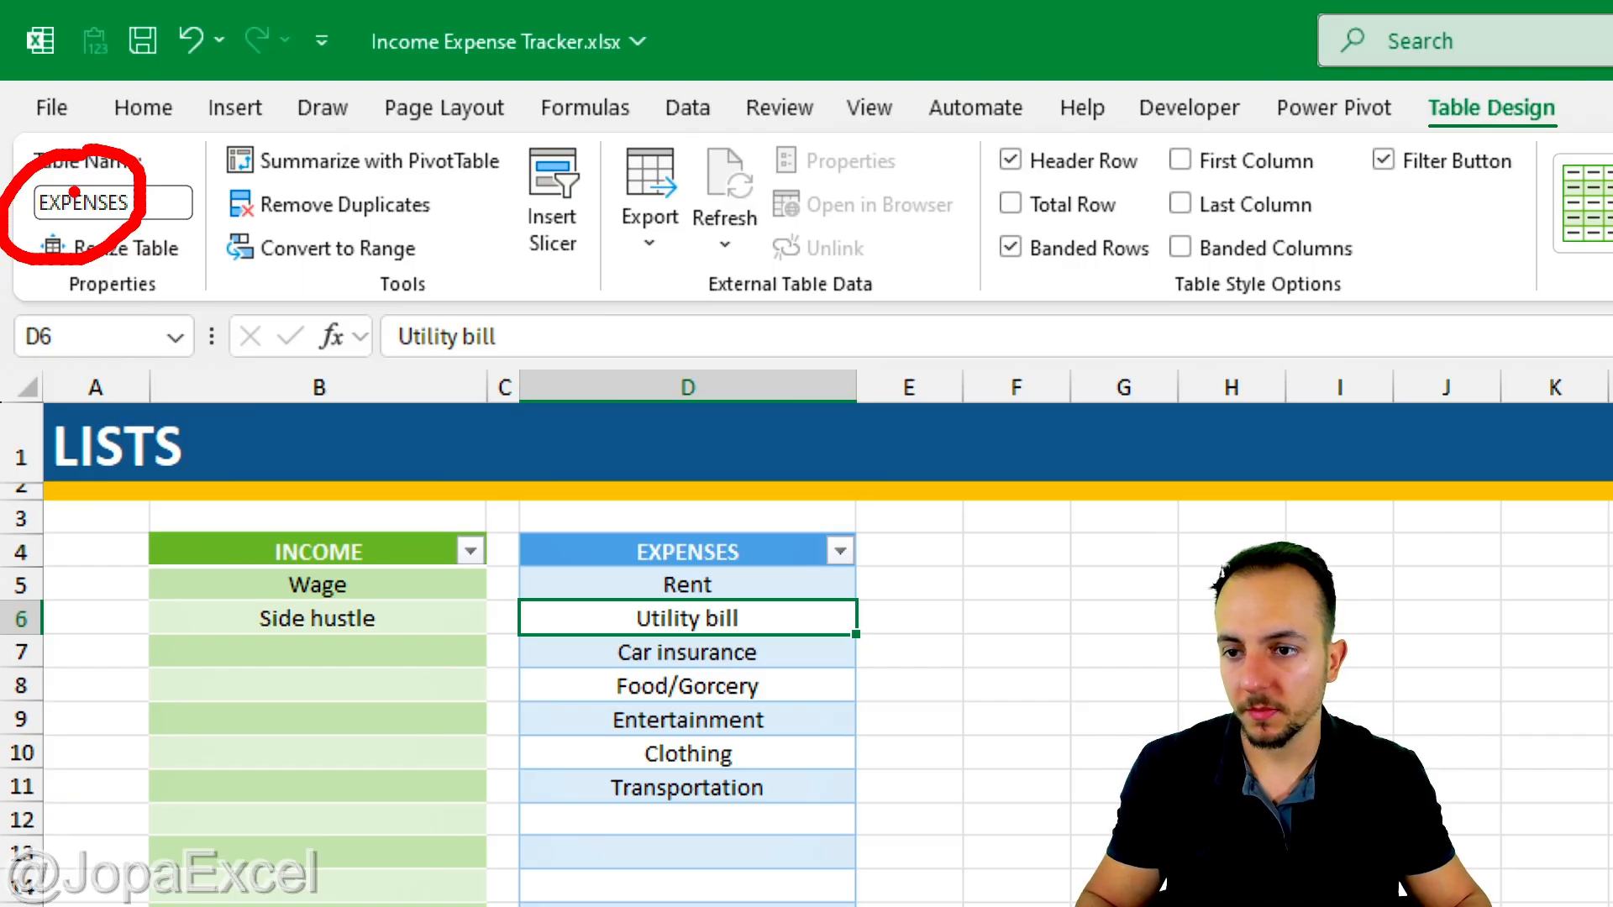
# Give the EXPENSES table the orange table style from the second row of the Medium group
pyautogui.click(1060, 205)
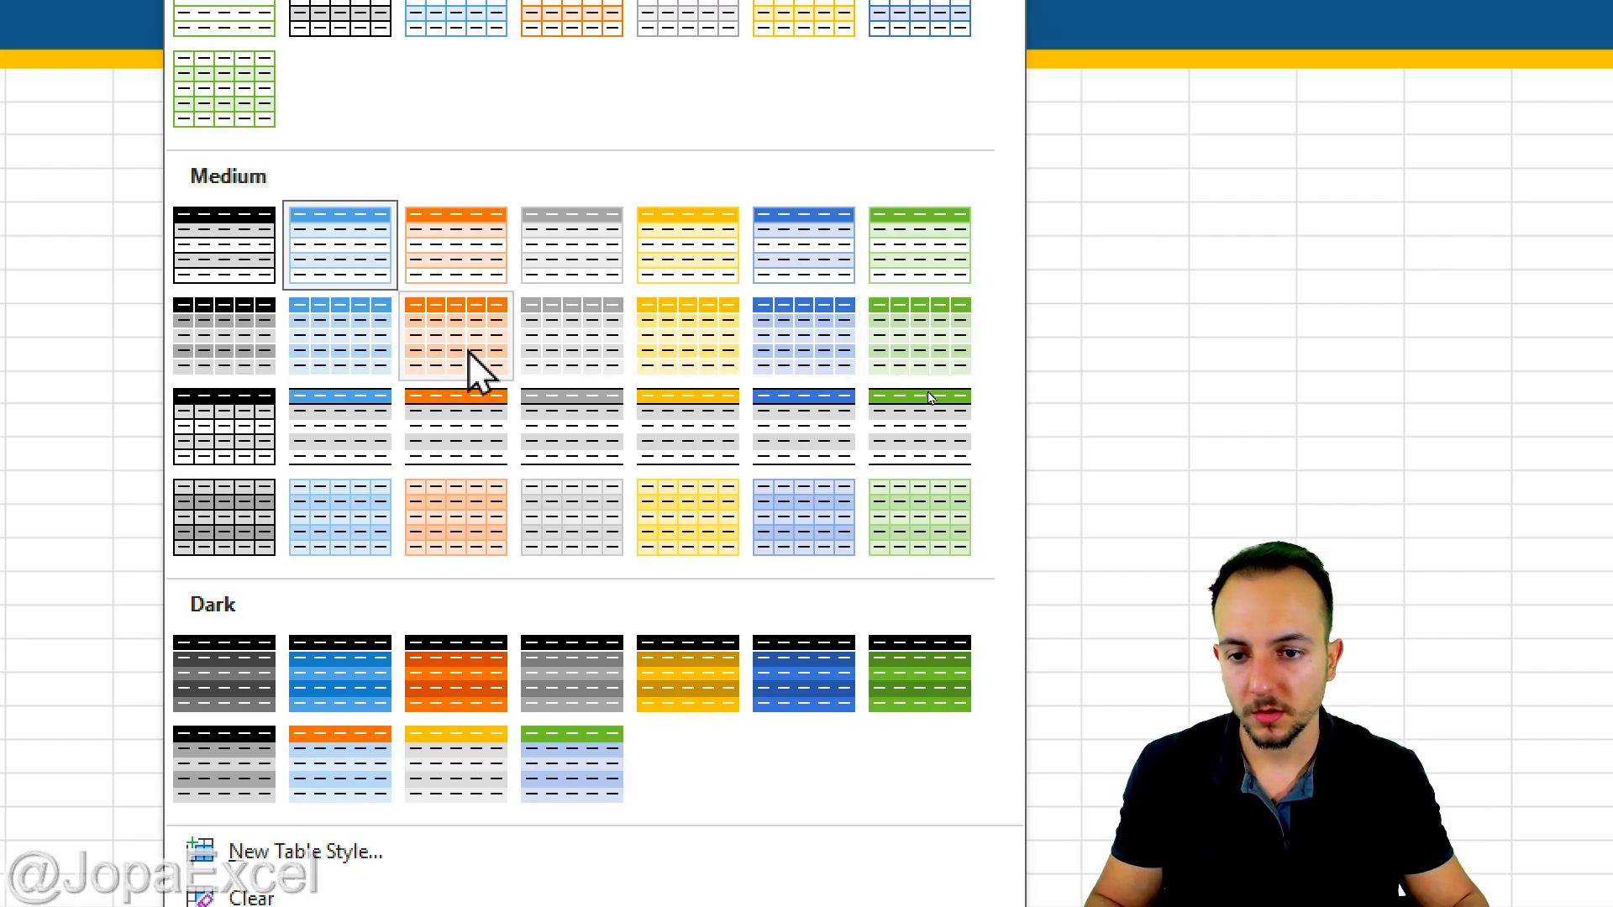
pyautogui.click(1144, 352)
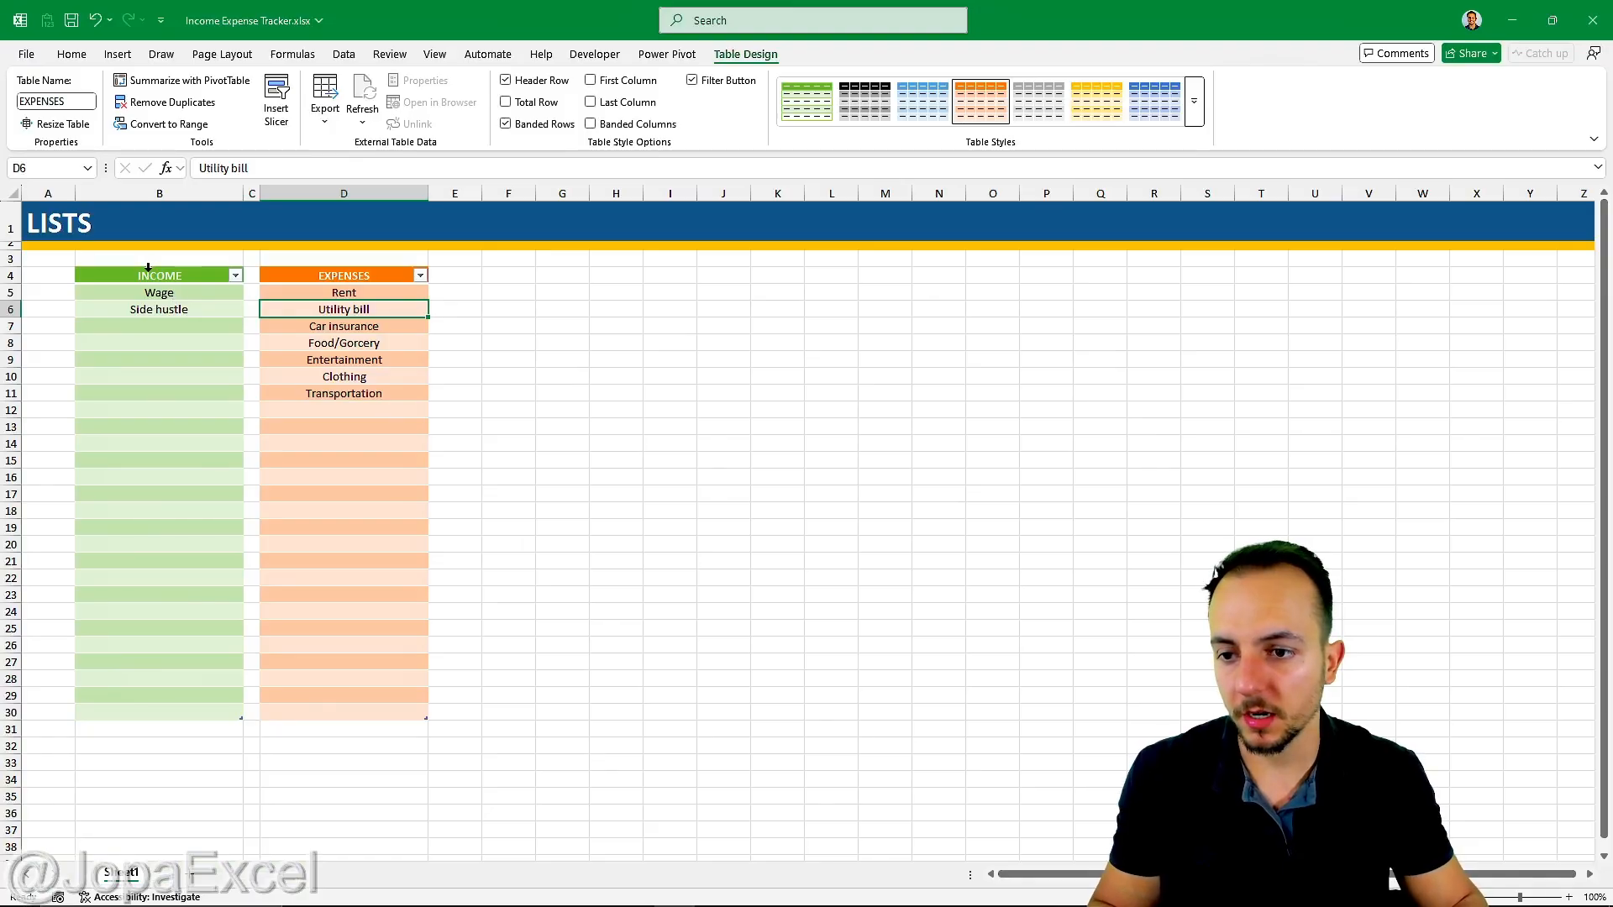
pyautogui.click(285, 393)
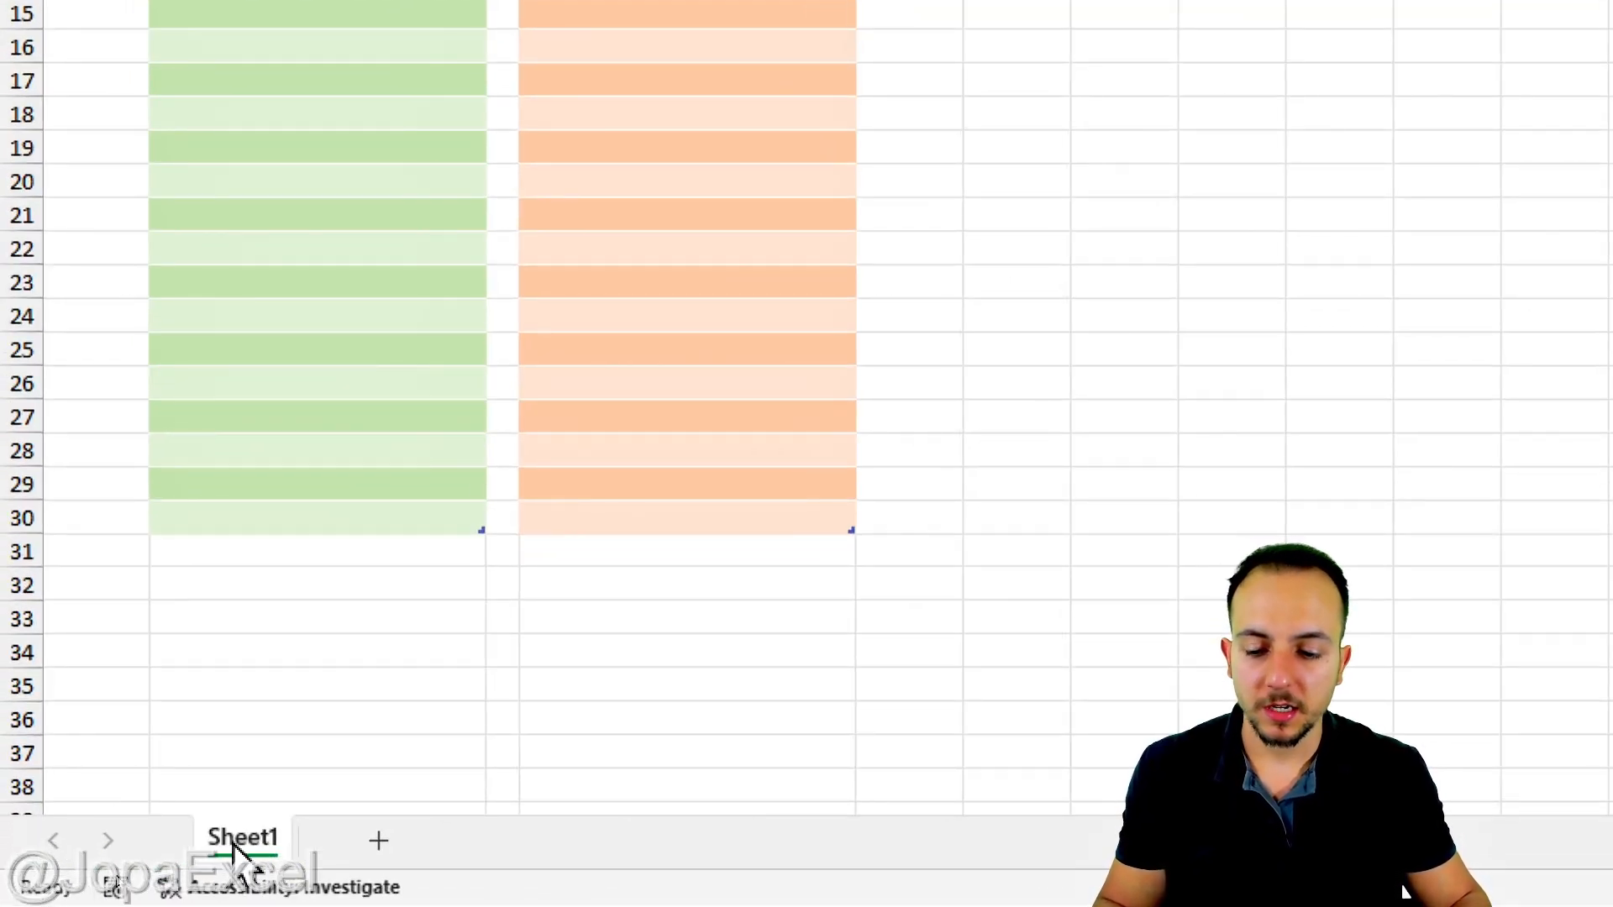
# Rename the Sheet1 worksheet as LISTS
pyautogui.rightClick(237, 851)
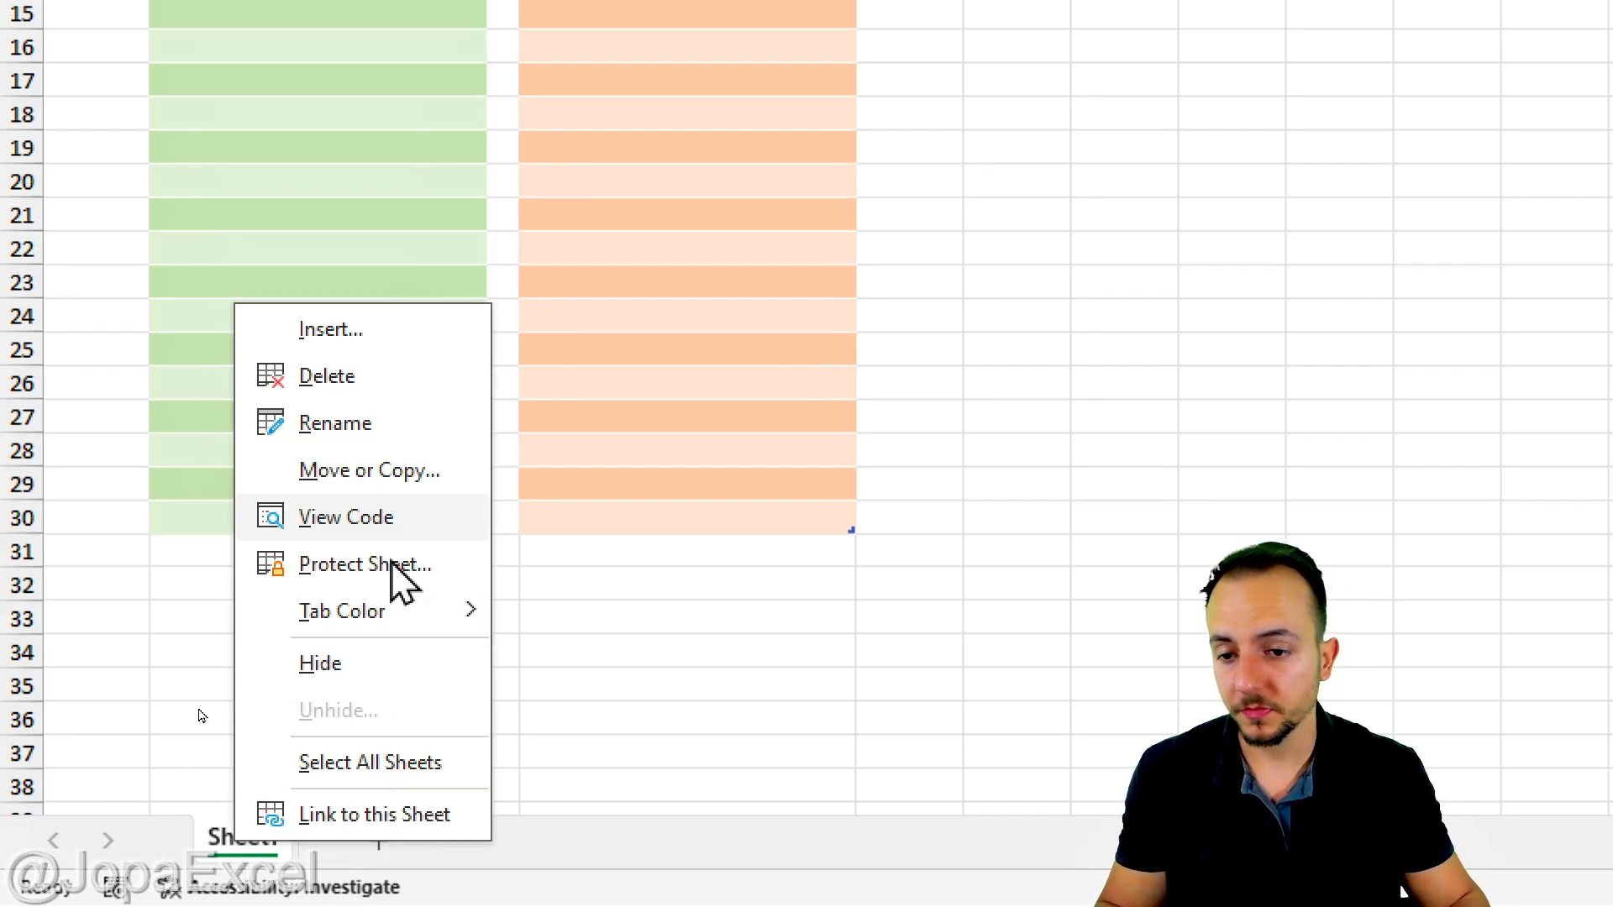
pyautogui.click(336, 424)
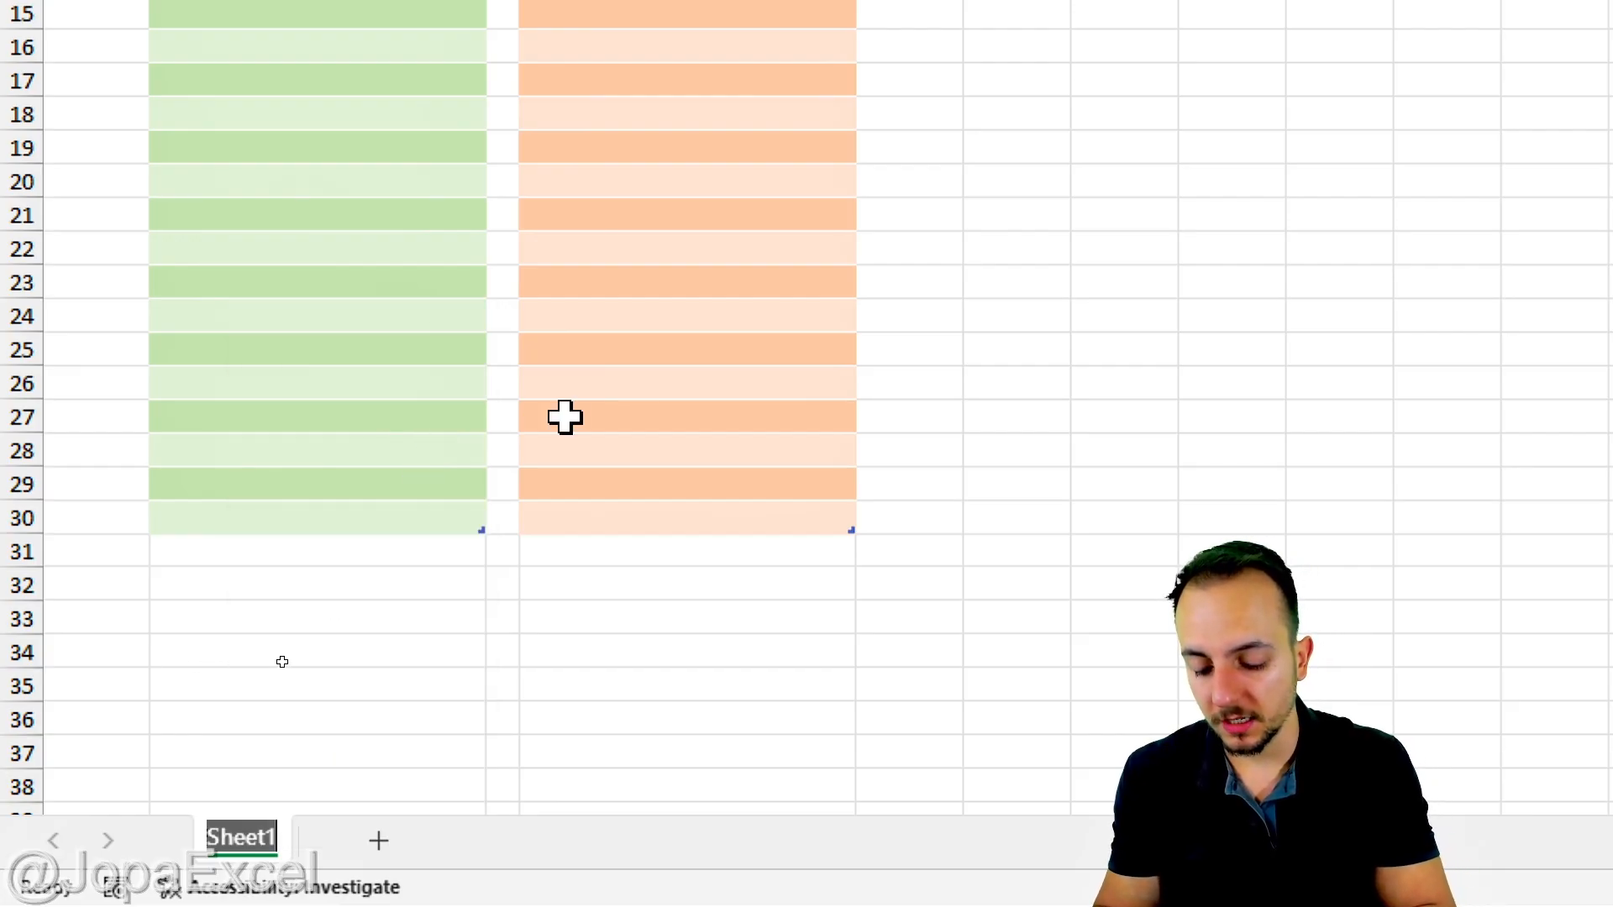
pyautogui.write('LISTS')
pyautogui.press('Return')
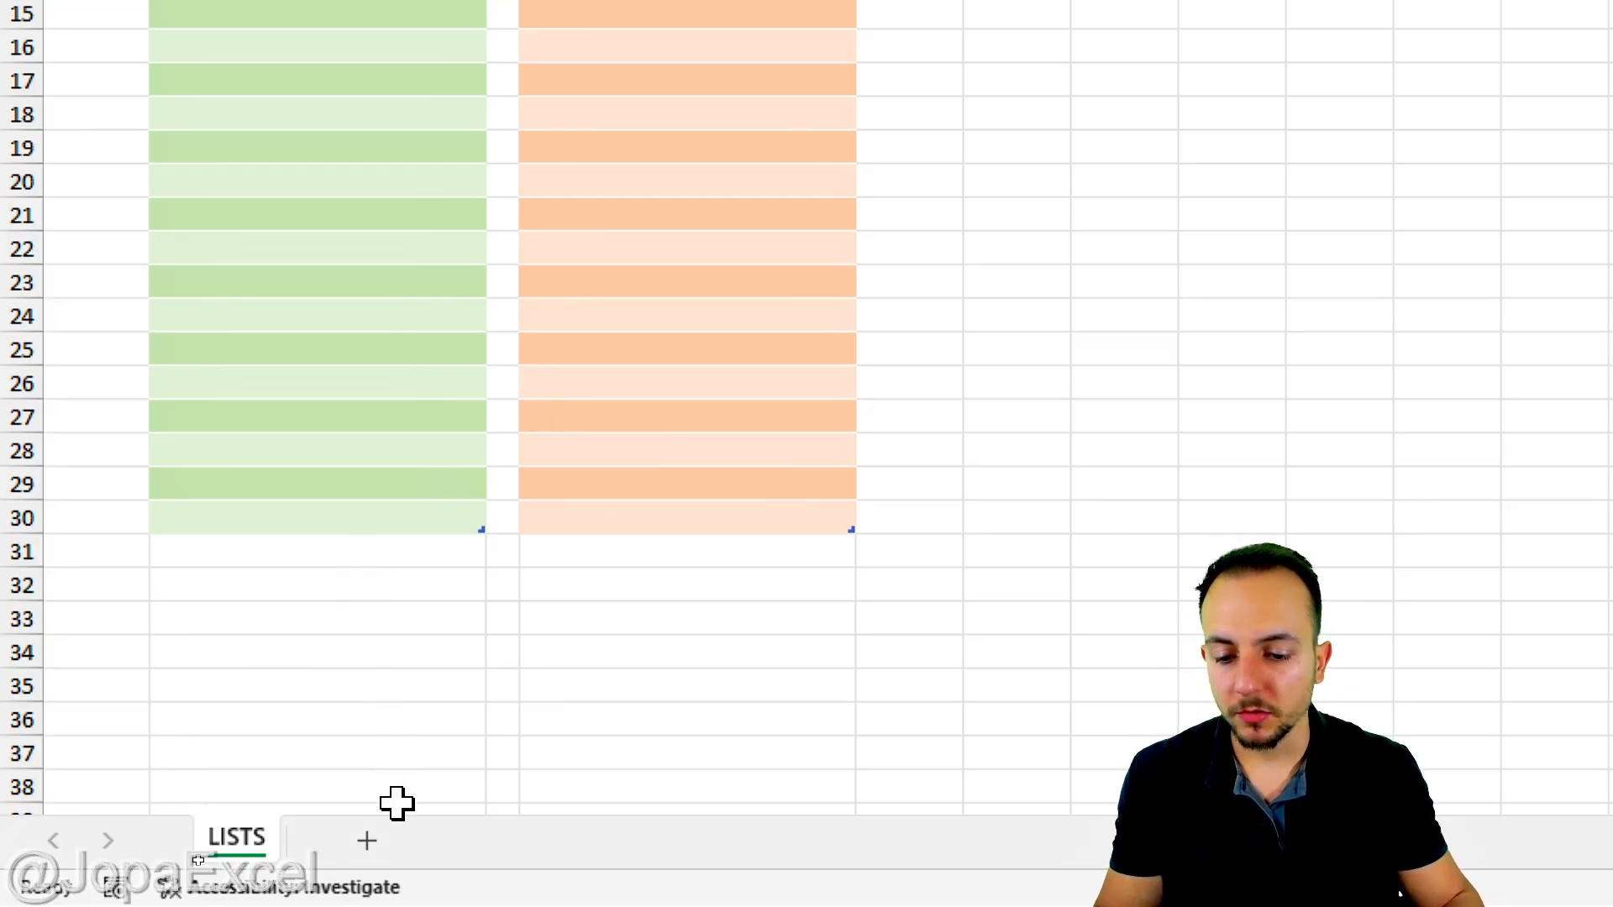
# Add a new worksheet after LISTS and name it TRANSACTIONS
pyautogui.click(368, 841)
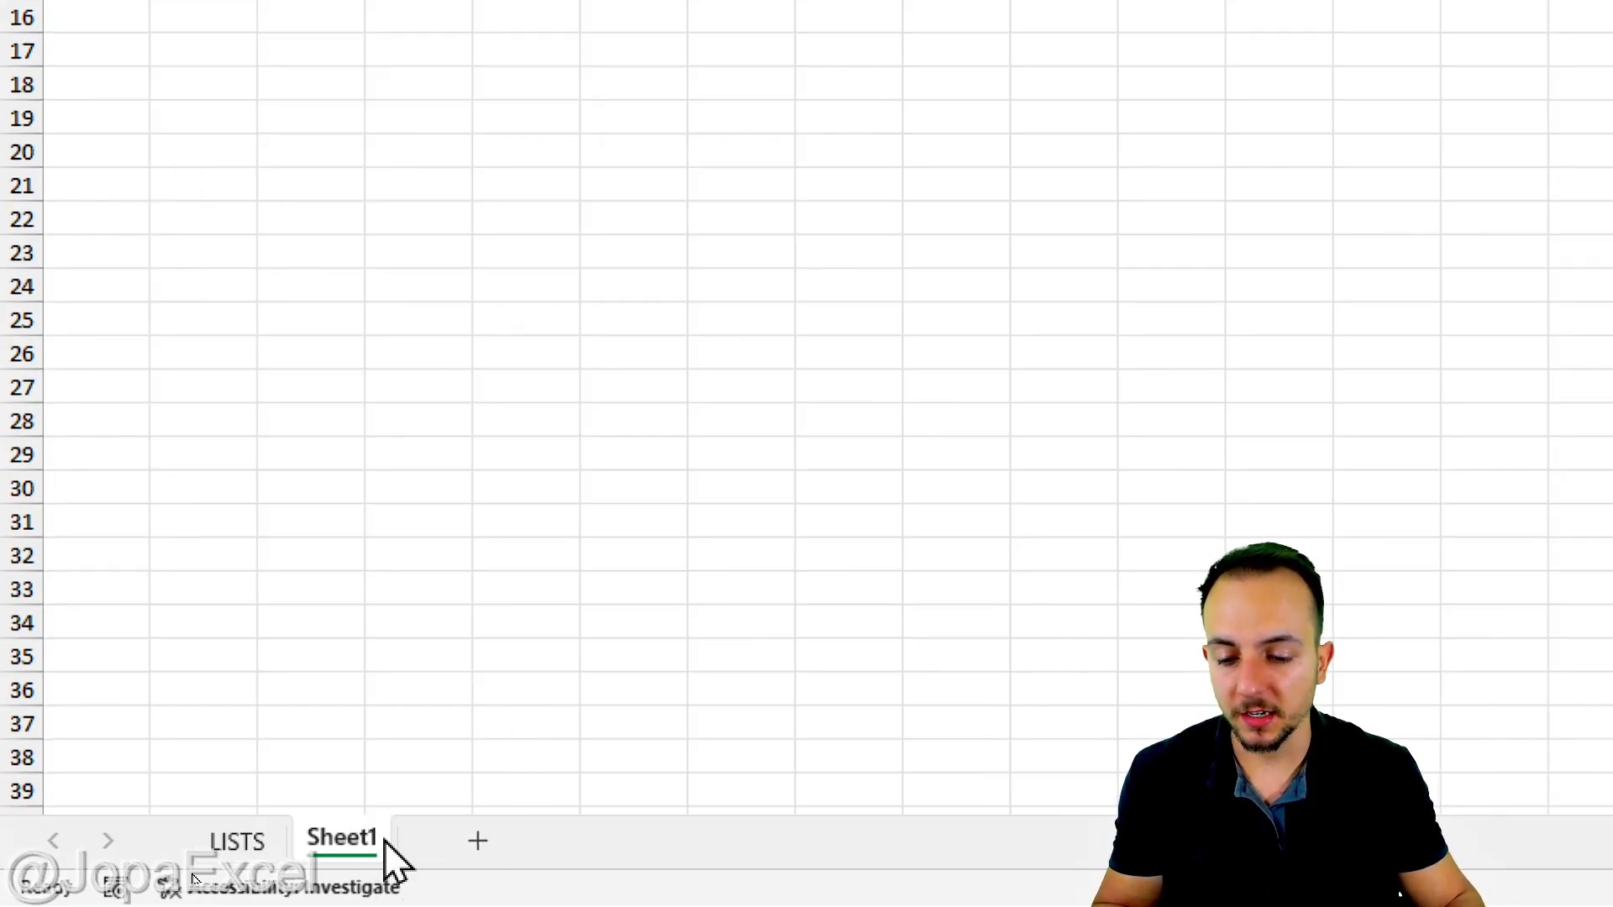
pyautogui.rightClick(386, 840)
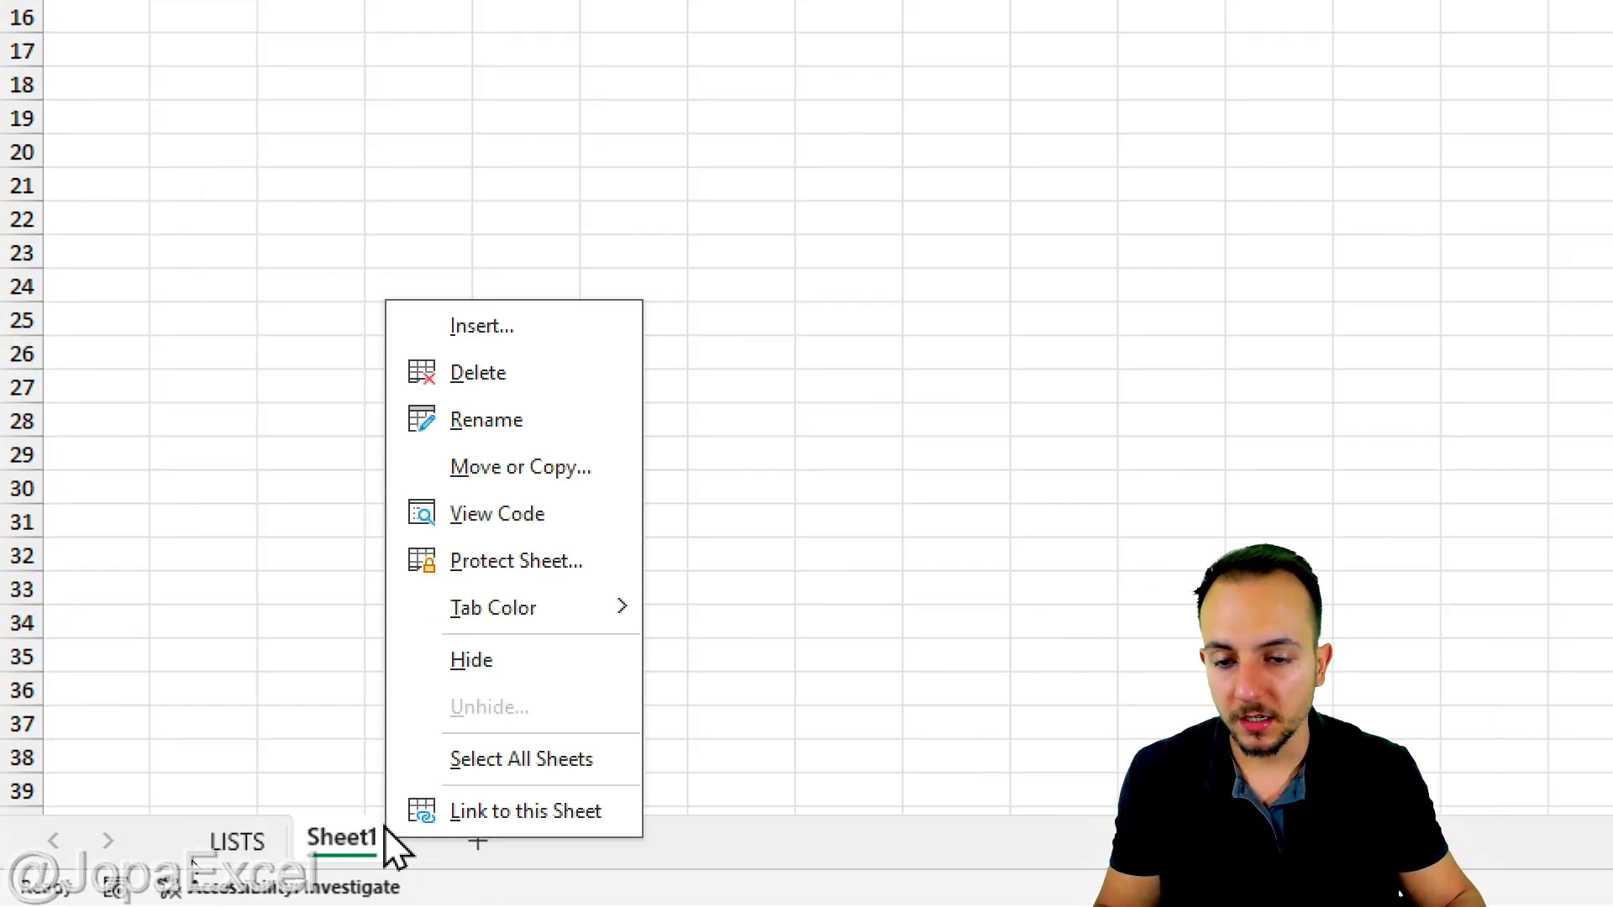
pyautogui.click(554, 415)
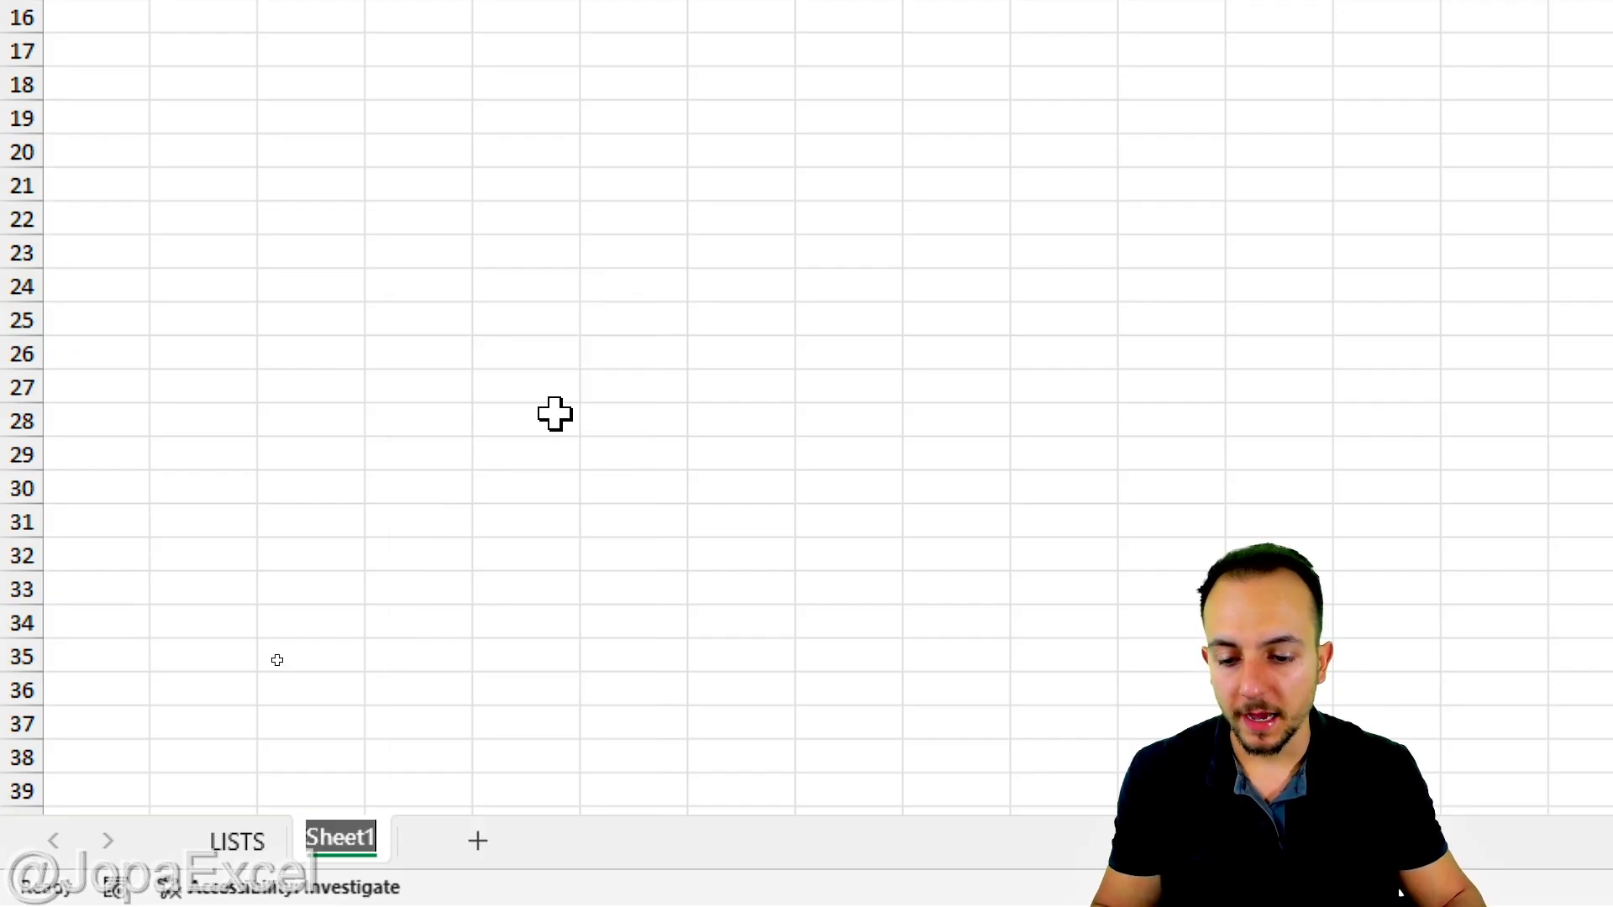
pyautogui.write('TRAN')
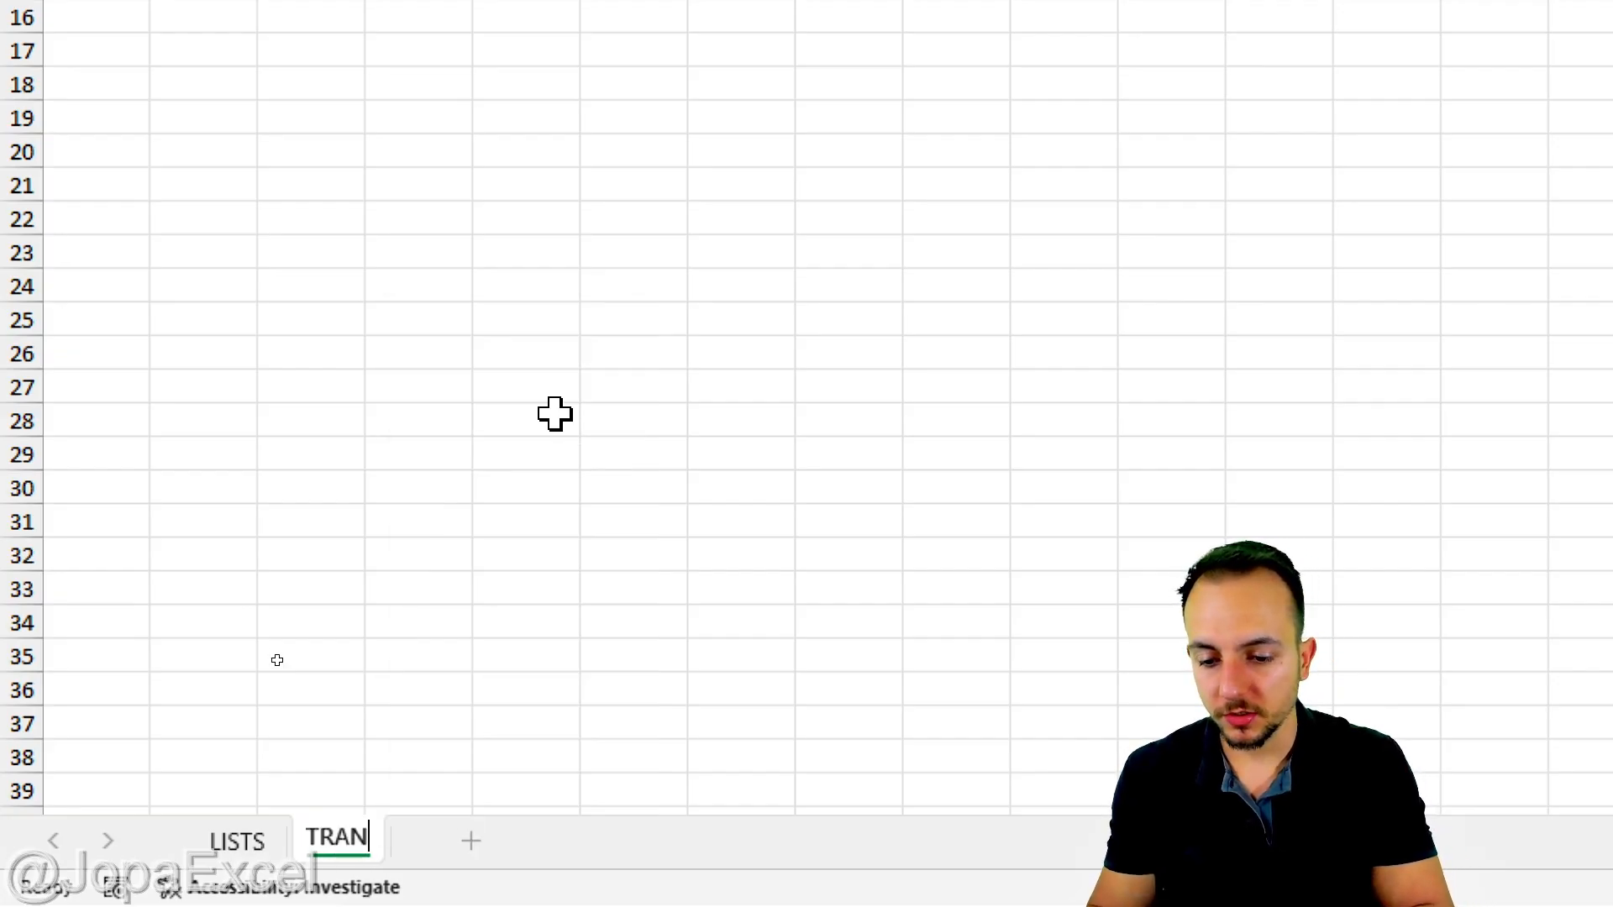
pyautogui.write('SACTIONS')
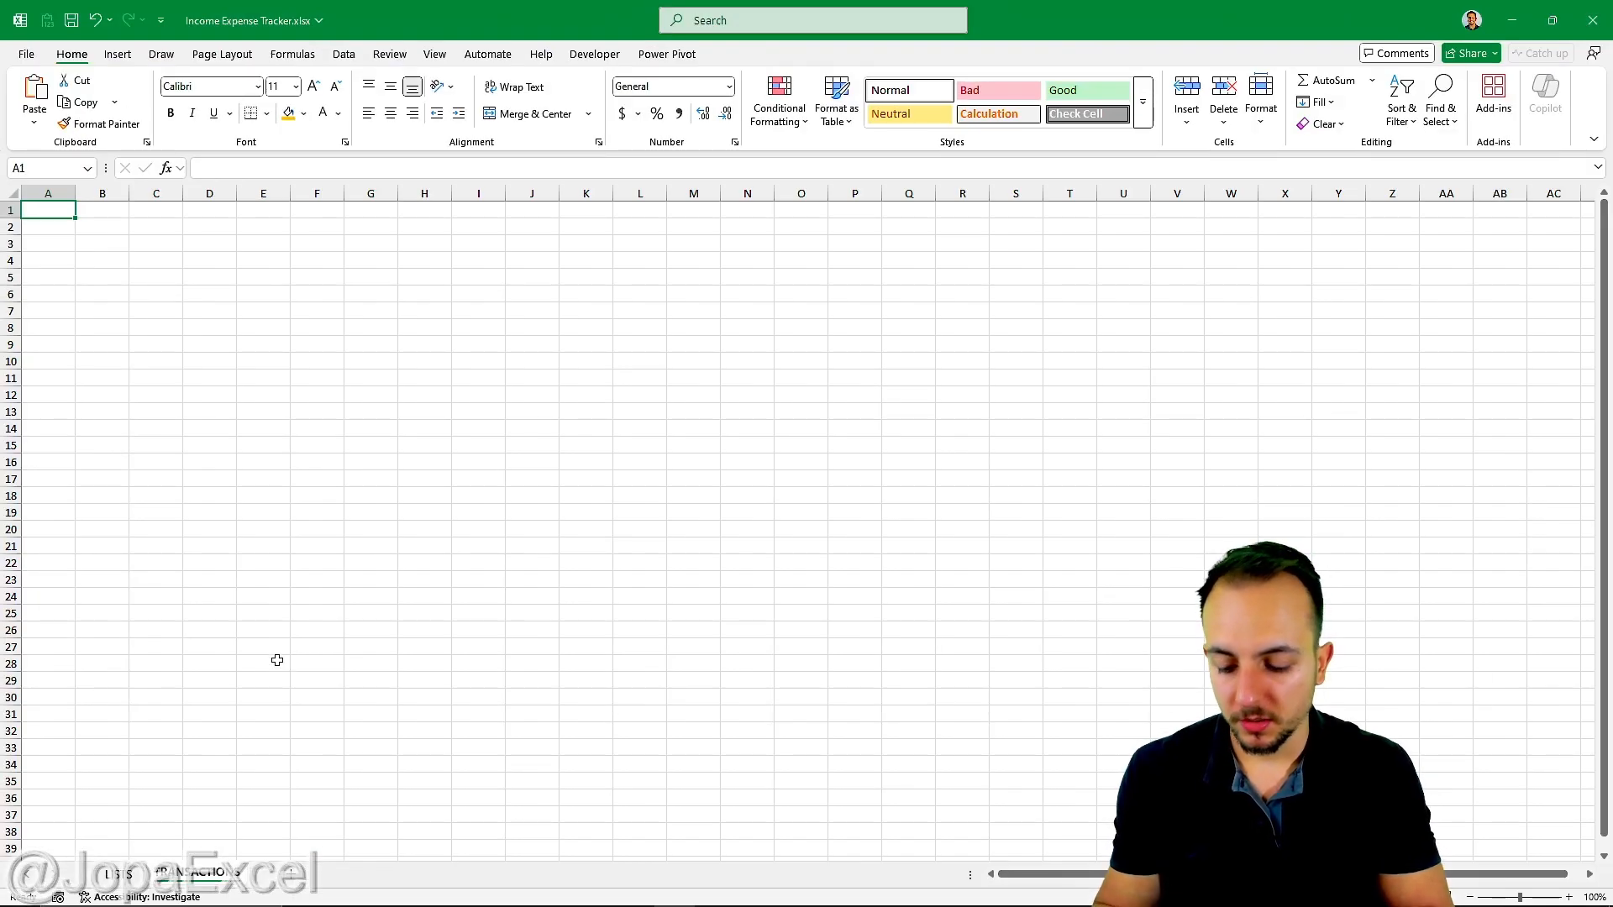
# Save the workbook
pyautogui.hotkey('ctrl', 'b')
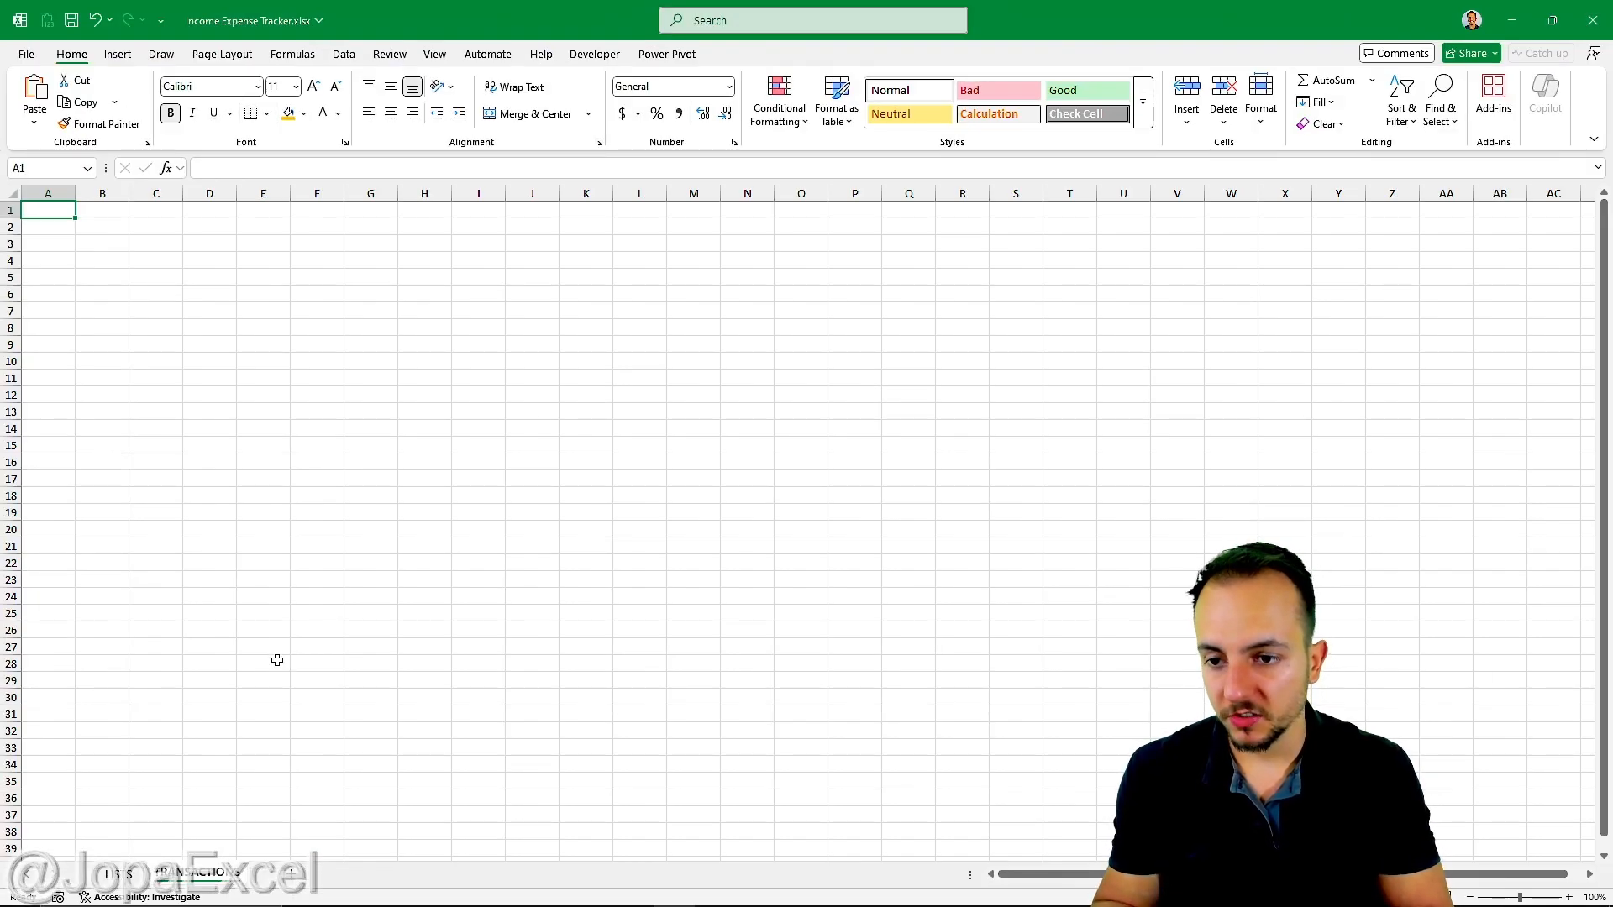
pyautogui.hotkey('ctrl', 'b')
pyautogui.hotkey('ctrl', 's')
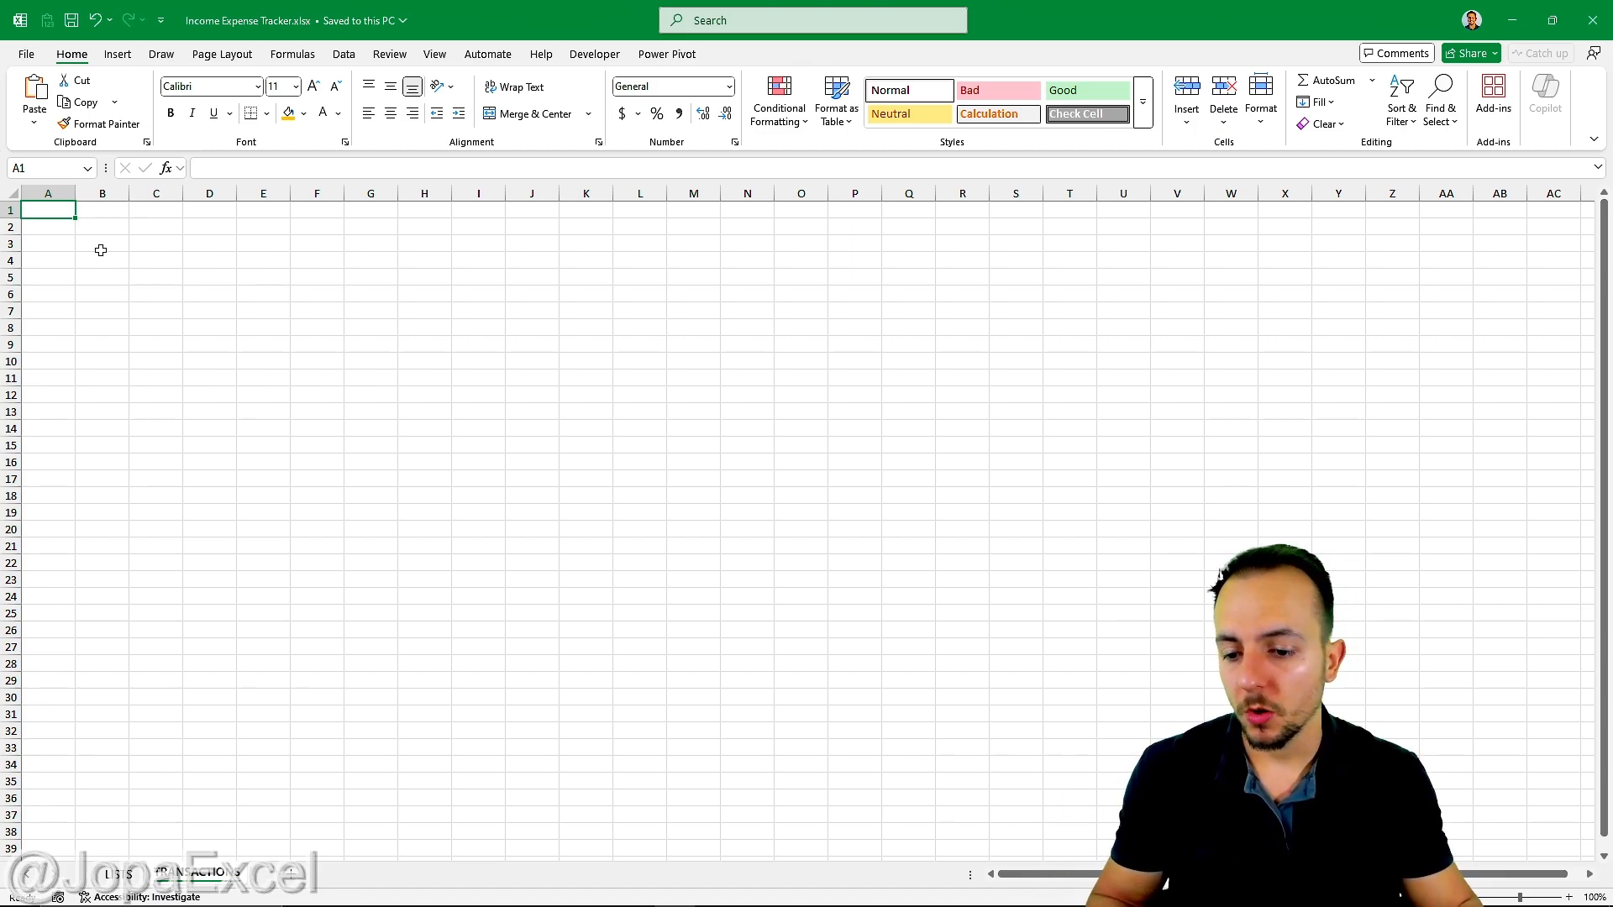
# Copy the banner rows 1 to 3 from the LISTS sheet to the first rows of the TRANSACTIONS sheet
pyautogui.click(118, 875)
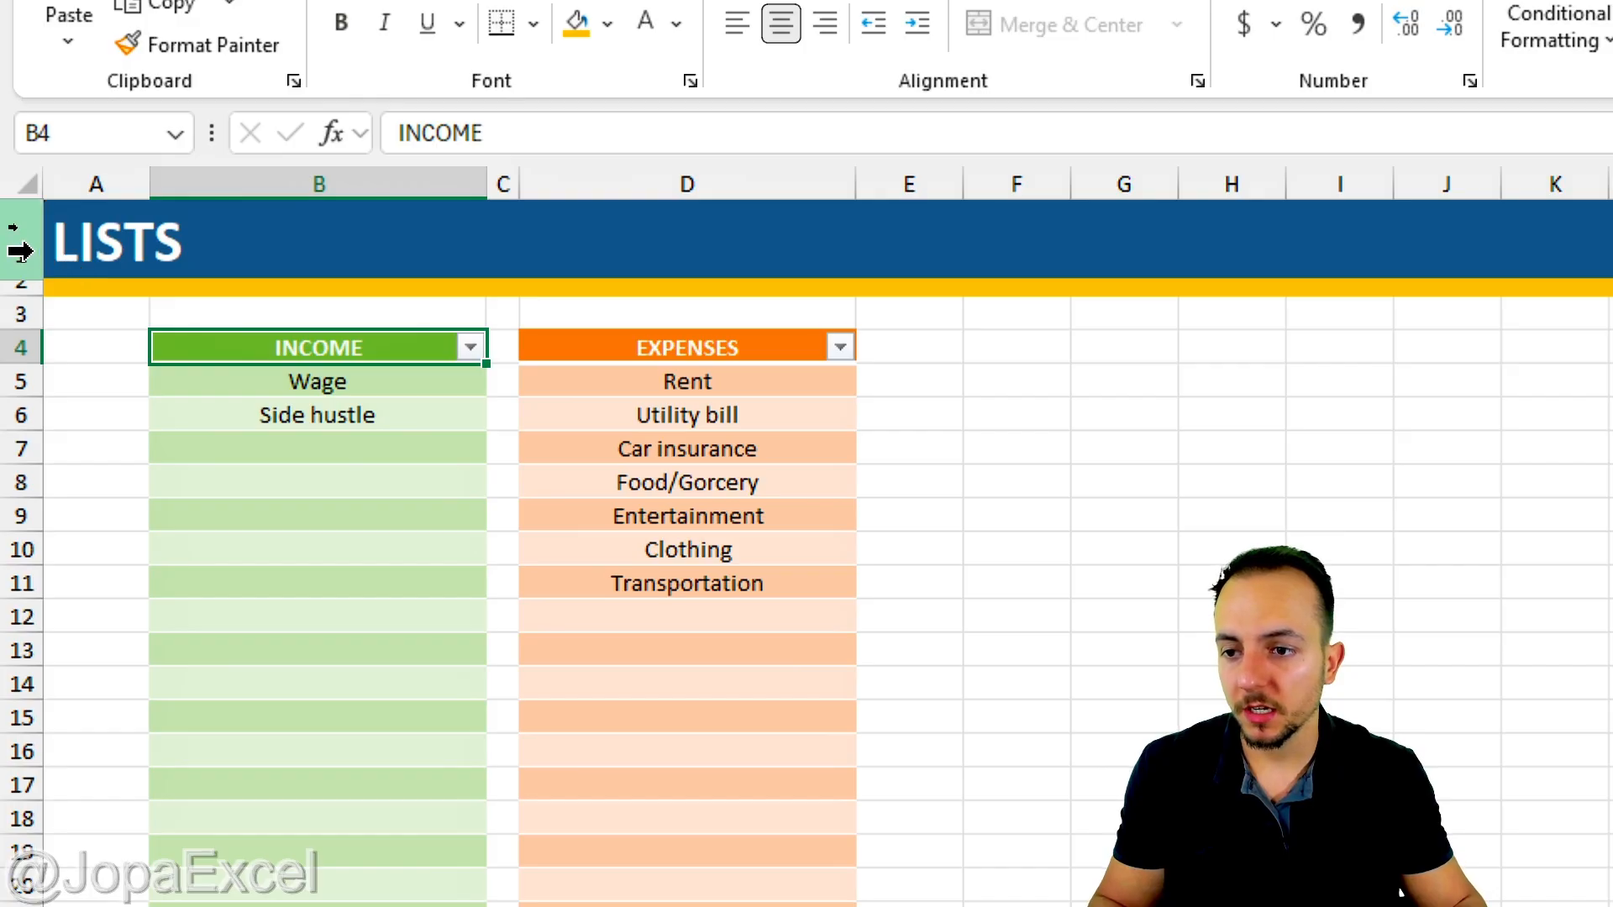
pyautogui.moveTo(21, 250); pyautogui.dragTo(28, 308)
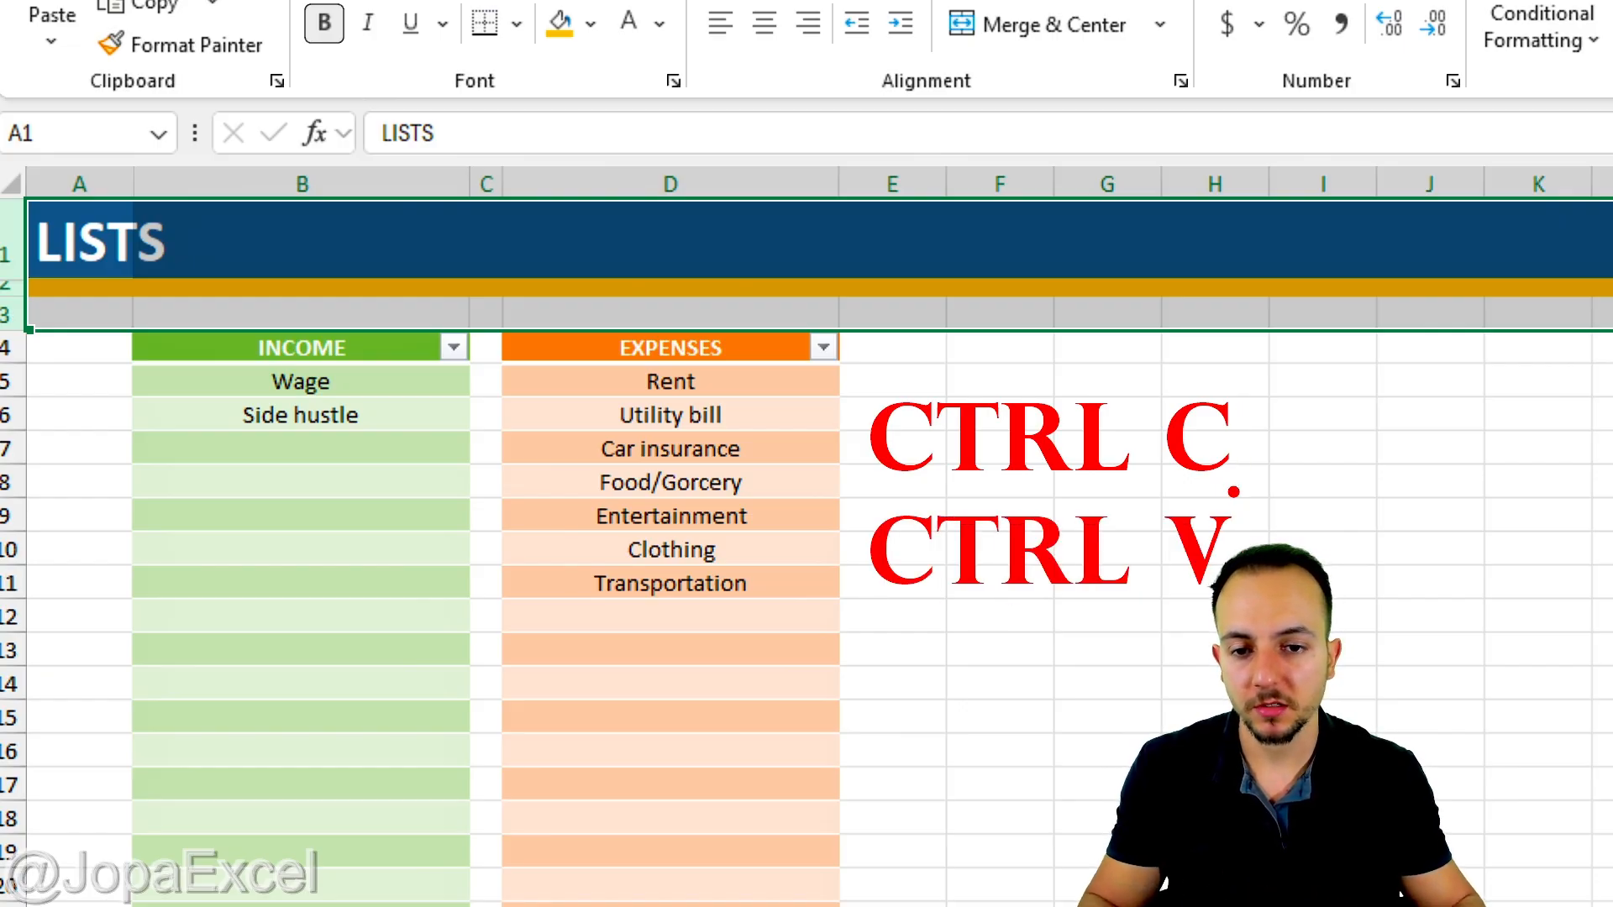
pyautogui.hotkey('ctrl', 'c')
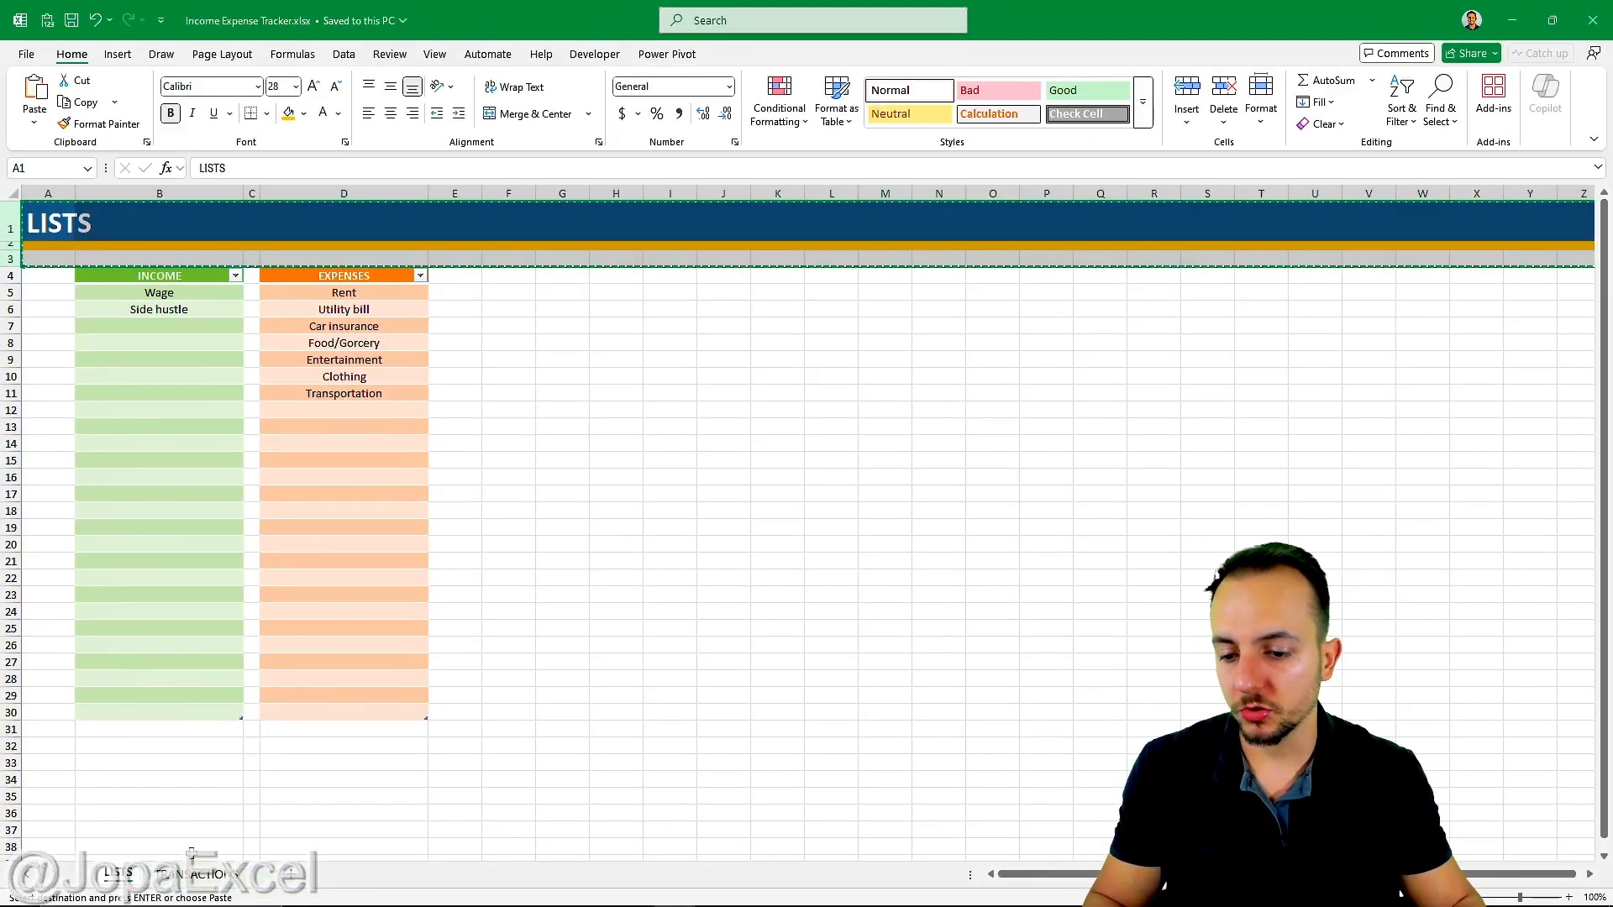
pyautogui.click(196, 876)
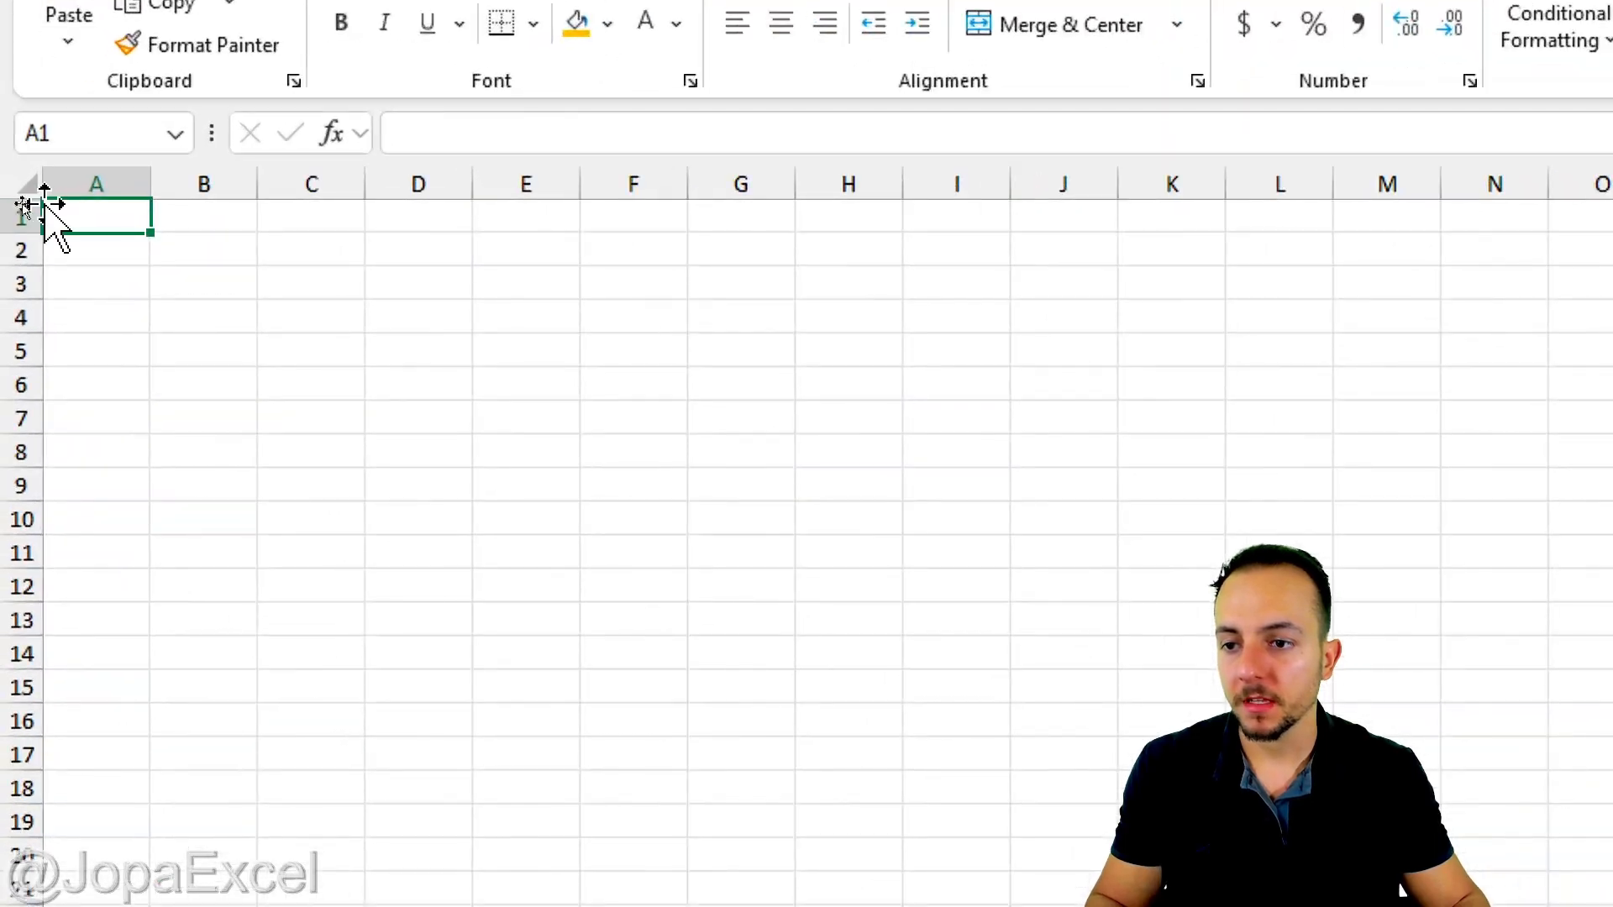
pyautogui.click(19, 205)
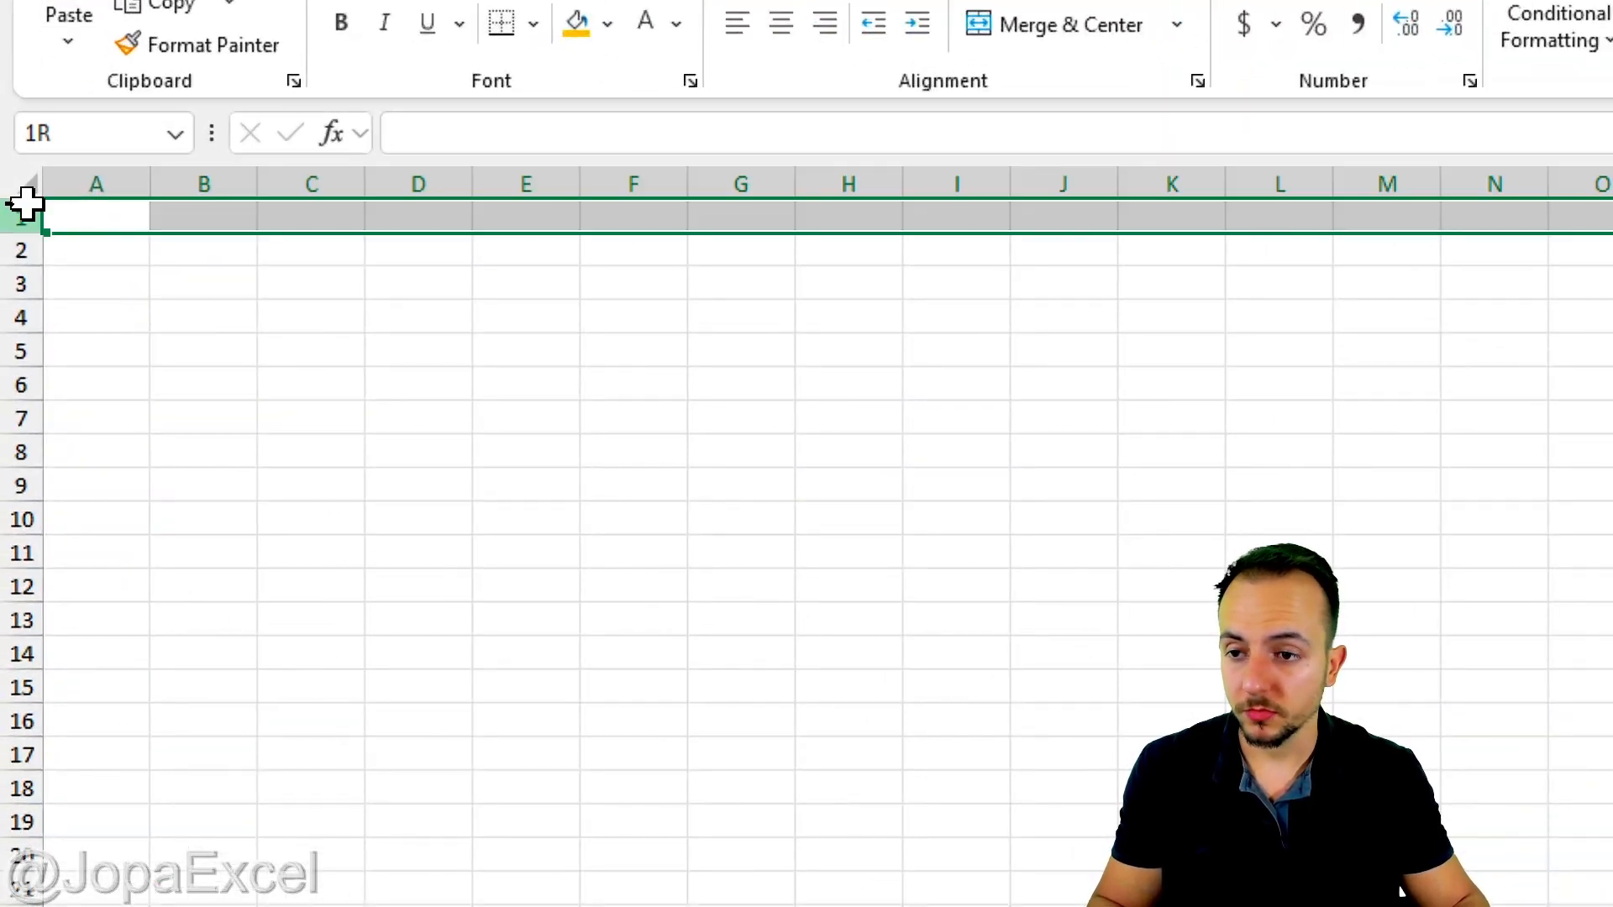
pyautogui.hotkey('ctrl', 'v')
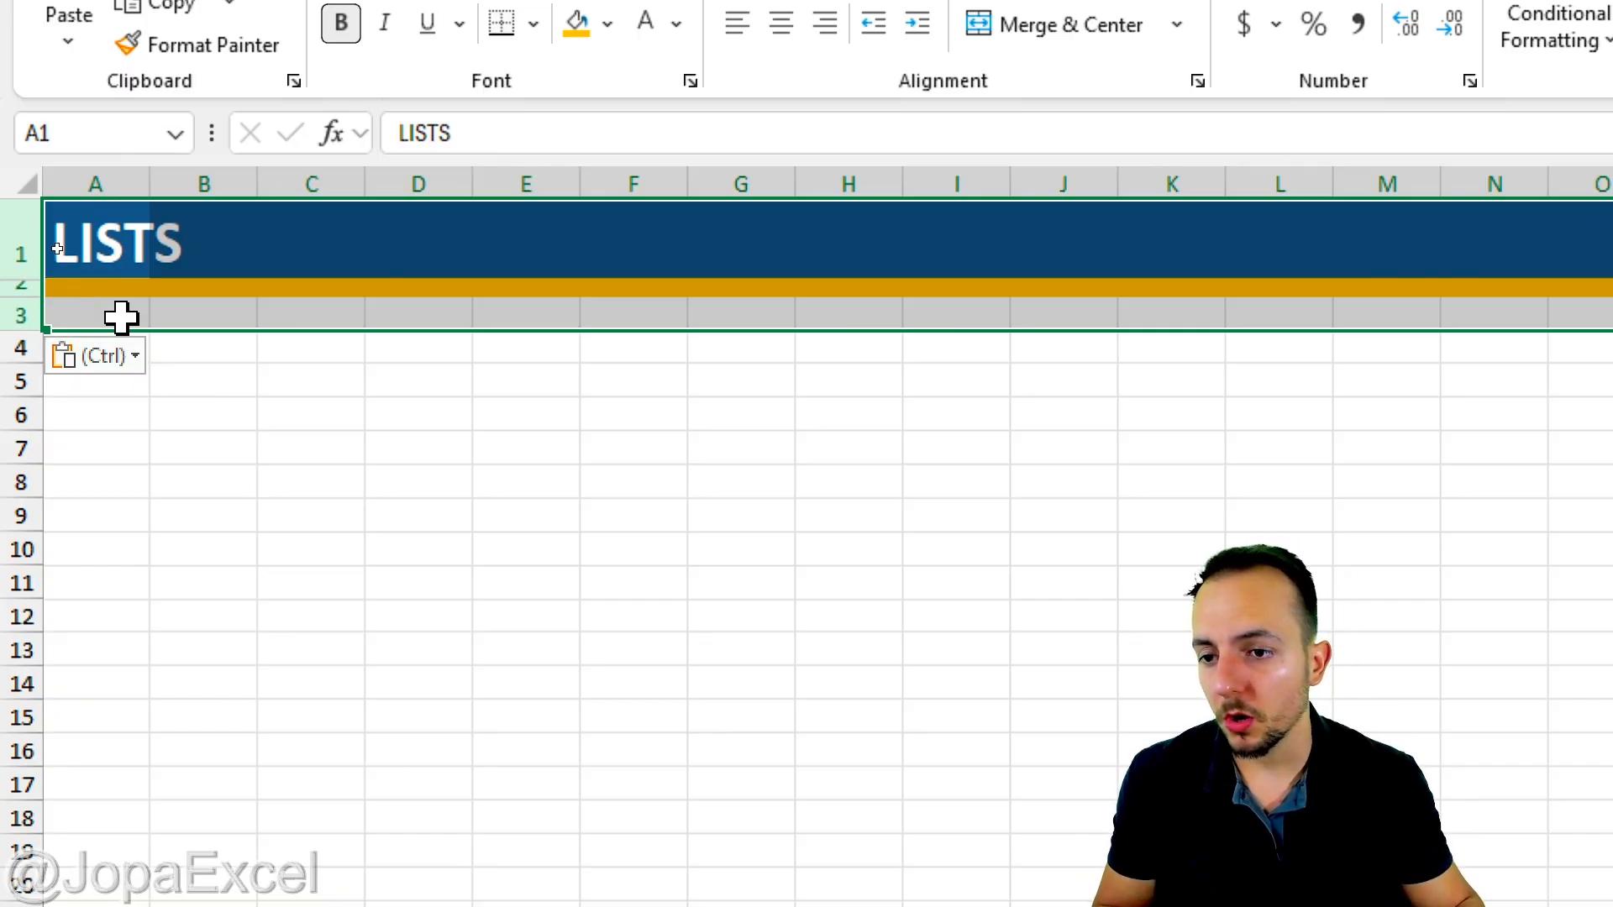
# Replace the banner title in cell A1 of the TRANSACTIONS sheet with TRANSACTIONS
pyautogui.click(131, 244)
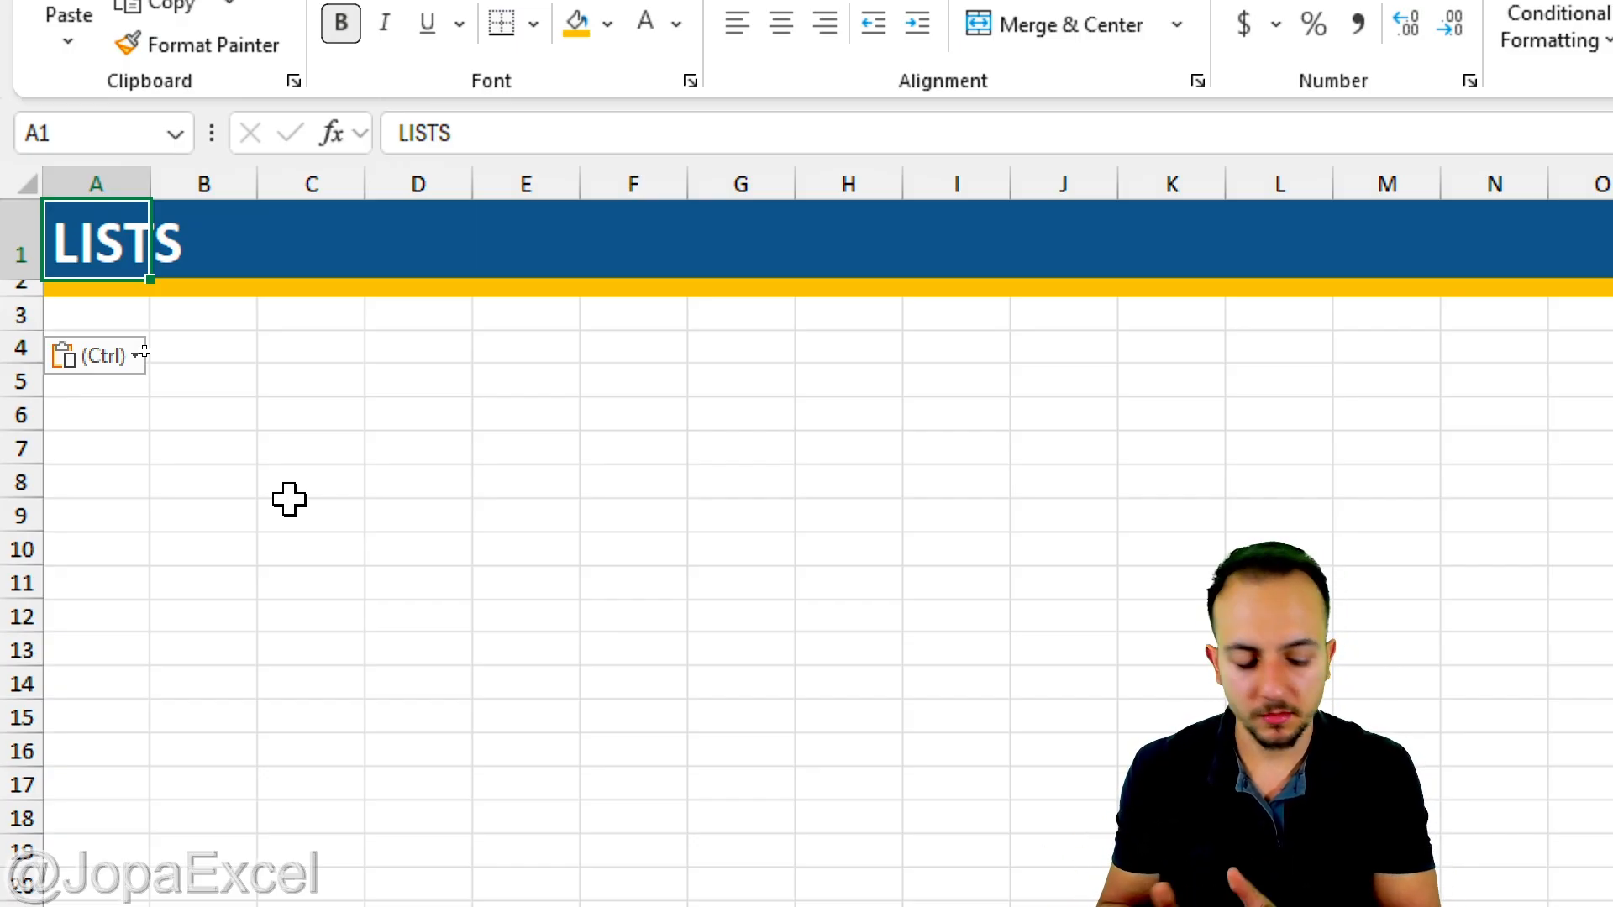
pyautogui.write('TRAN')
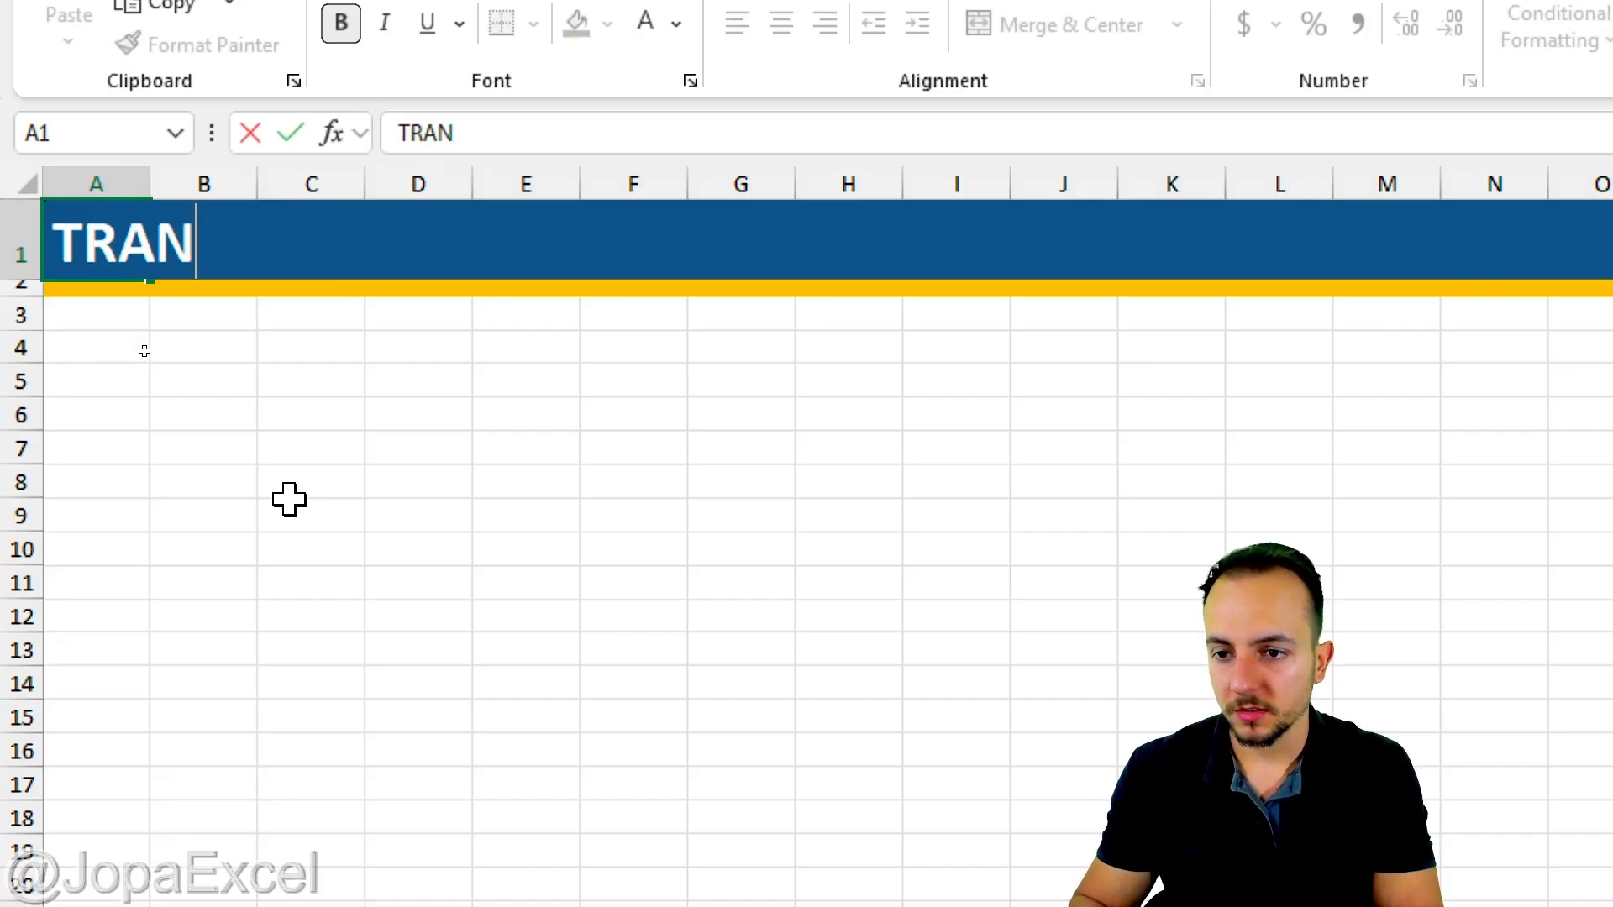
pyautogui.write('SACTIONS')
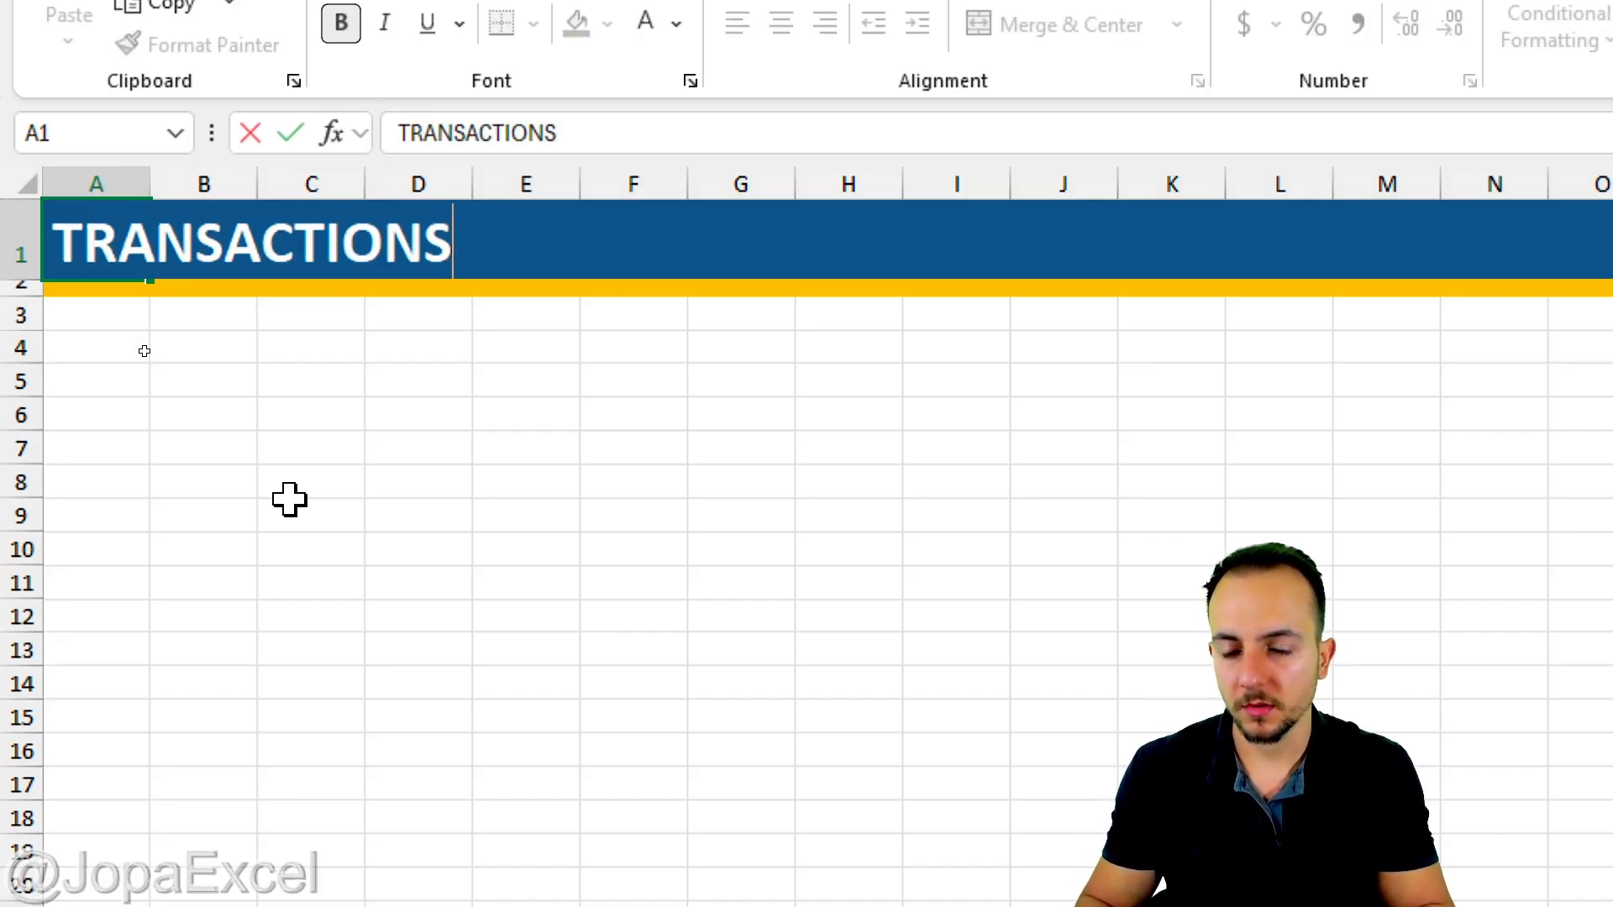
pyautogui.press('Return')
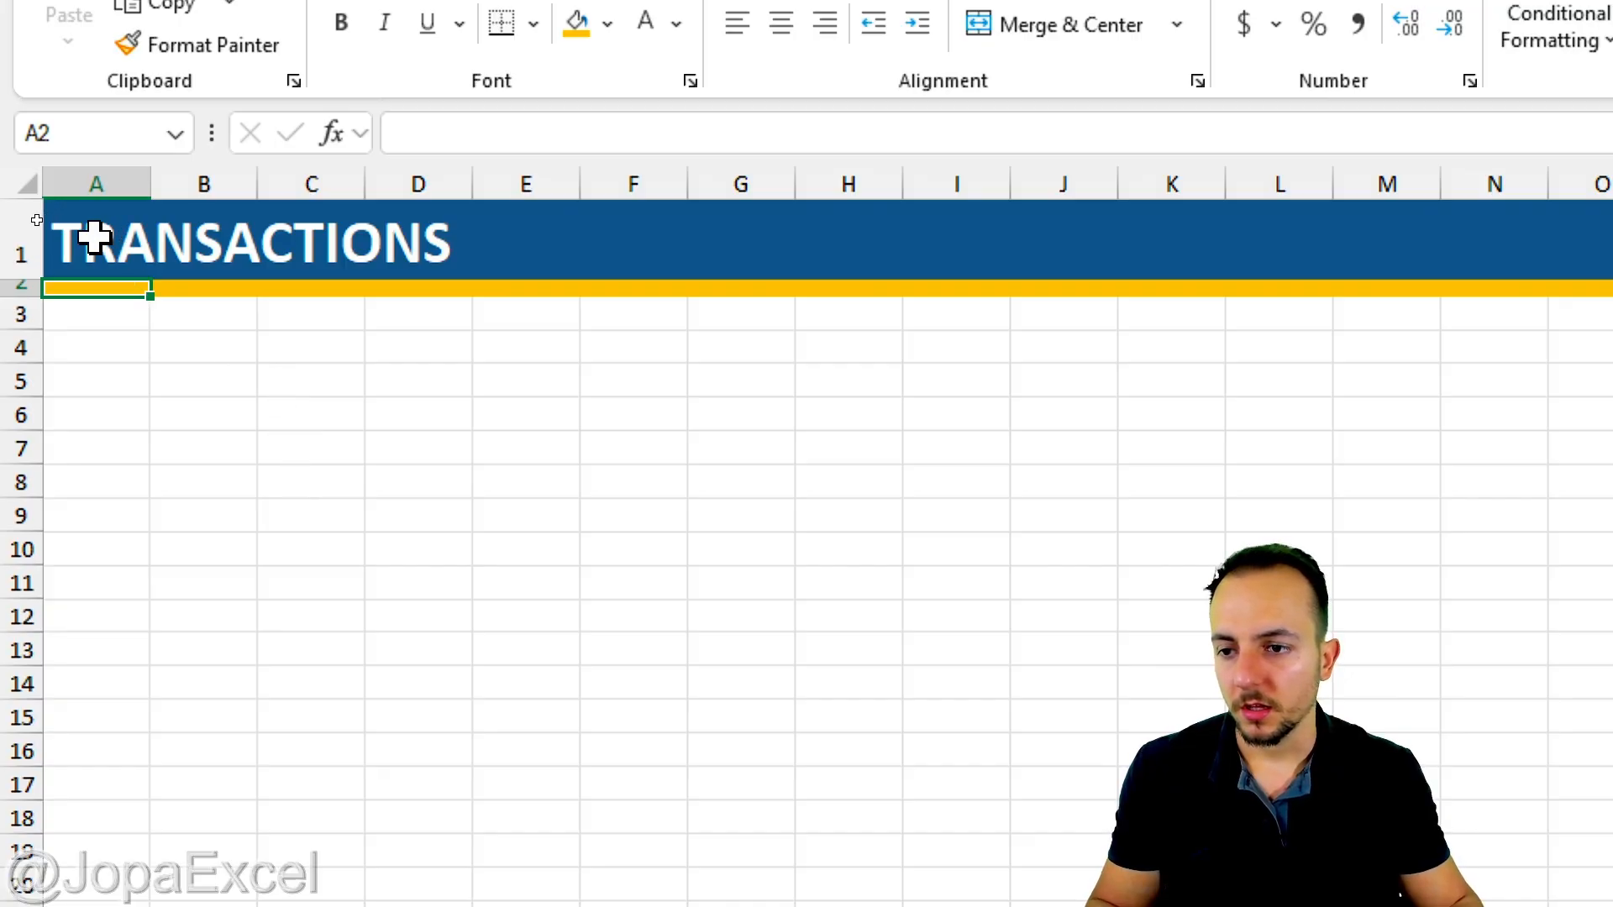
pyautogui.click(16, 237)
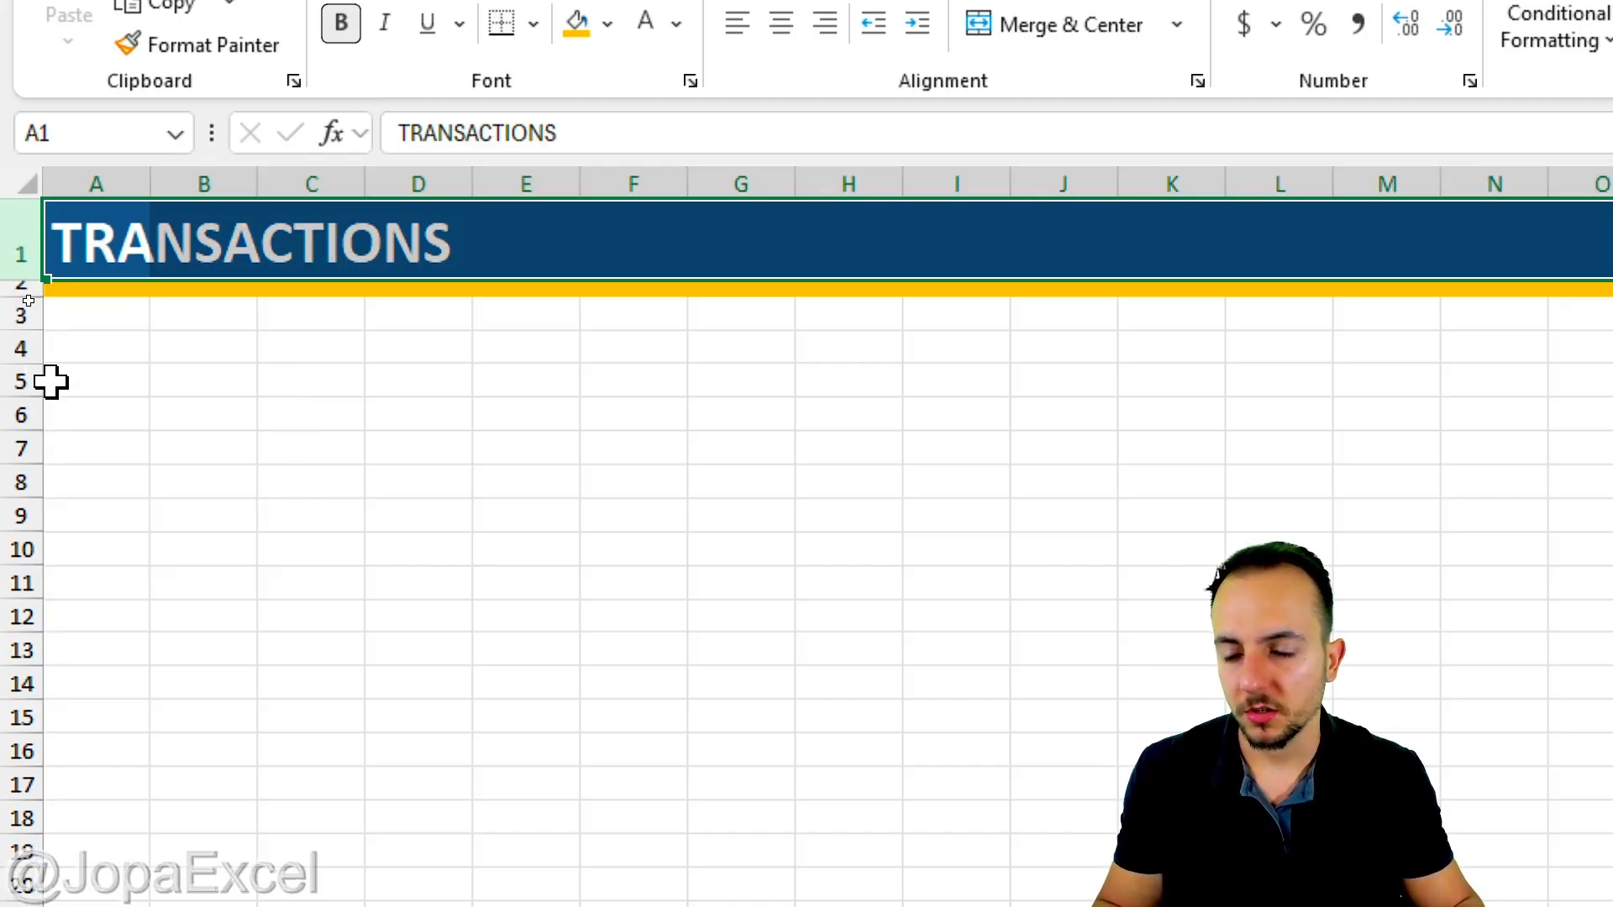
# Enter the header DATE in cell A4 and the date 01/01/2026 in A5 beneath it
pyautogui.click(74, 359)
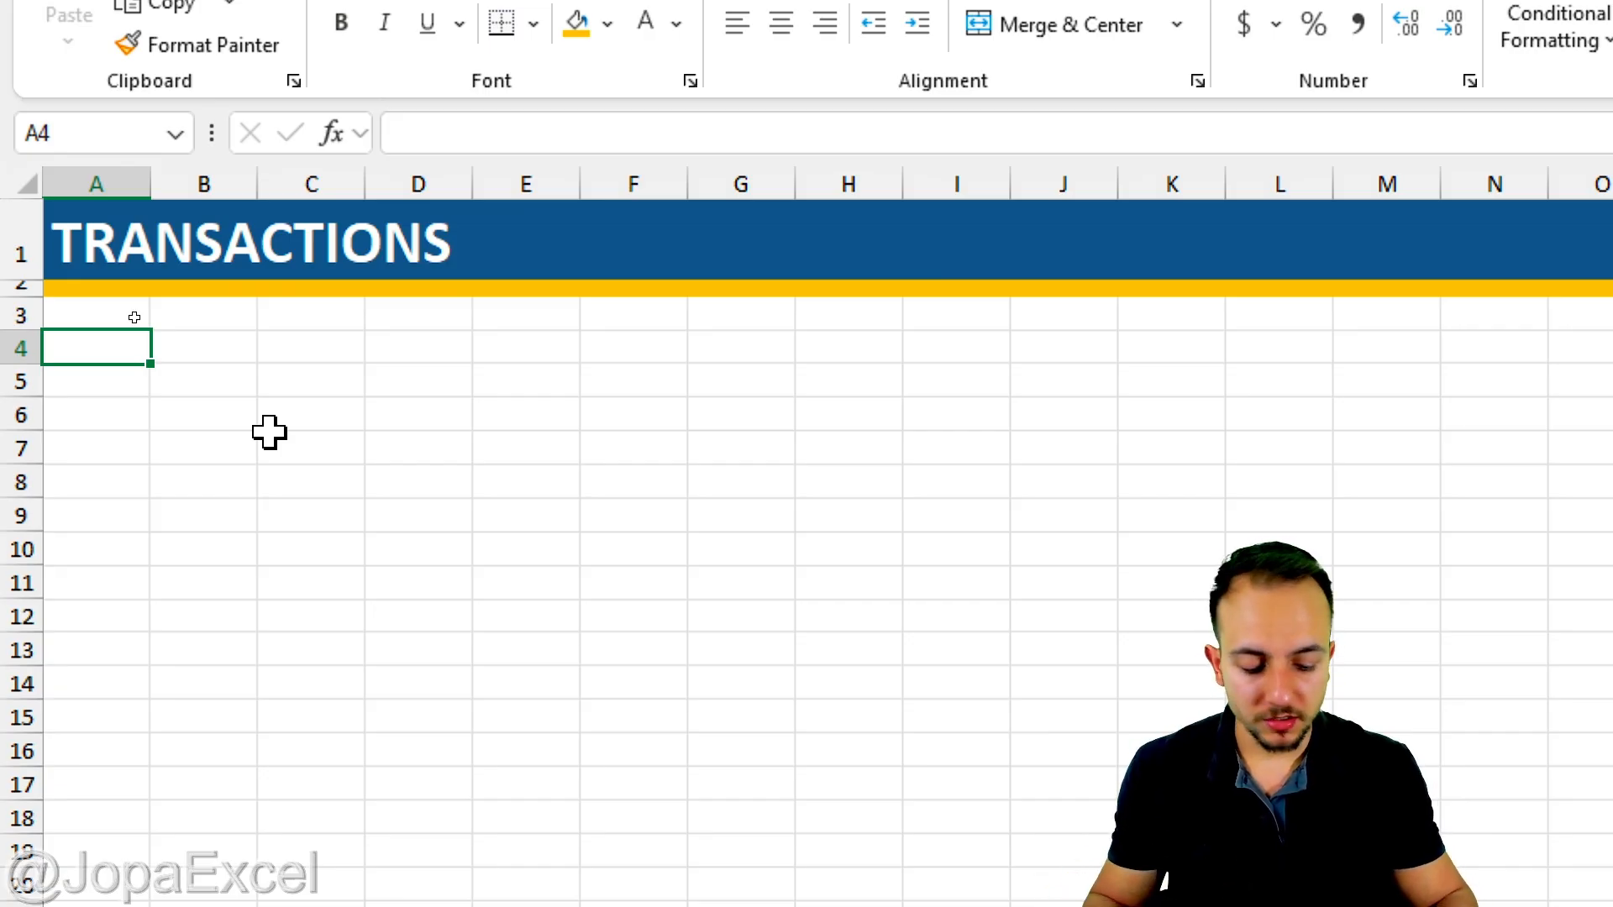
pyautogui.write('DATE')
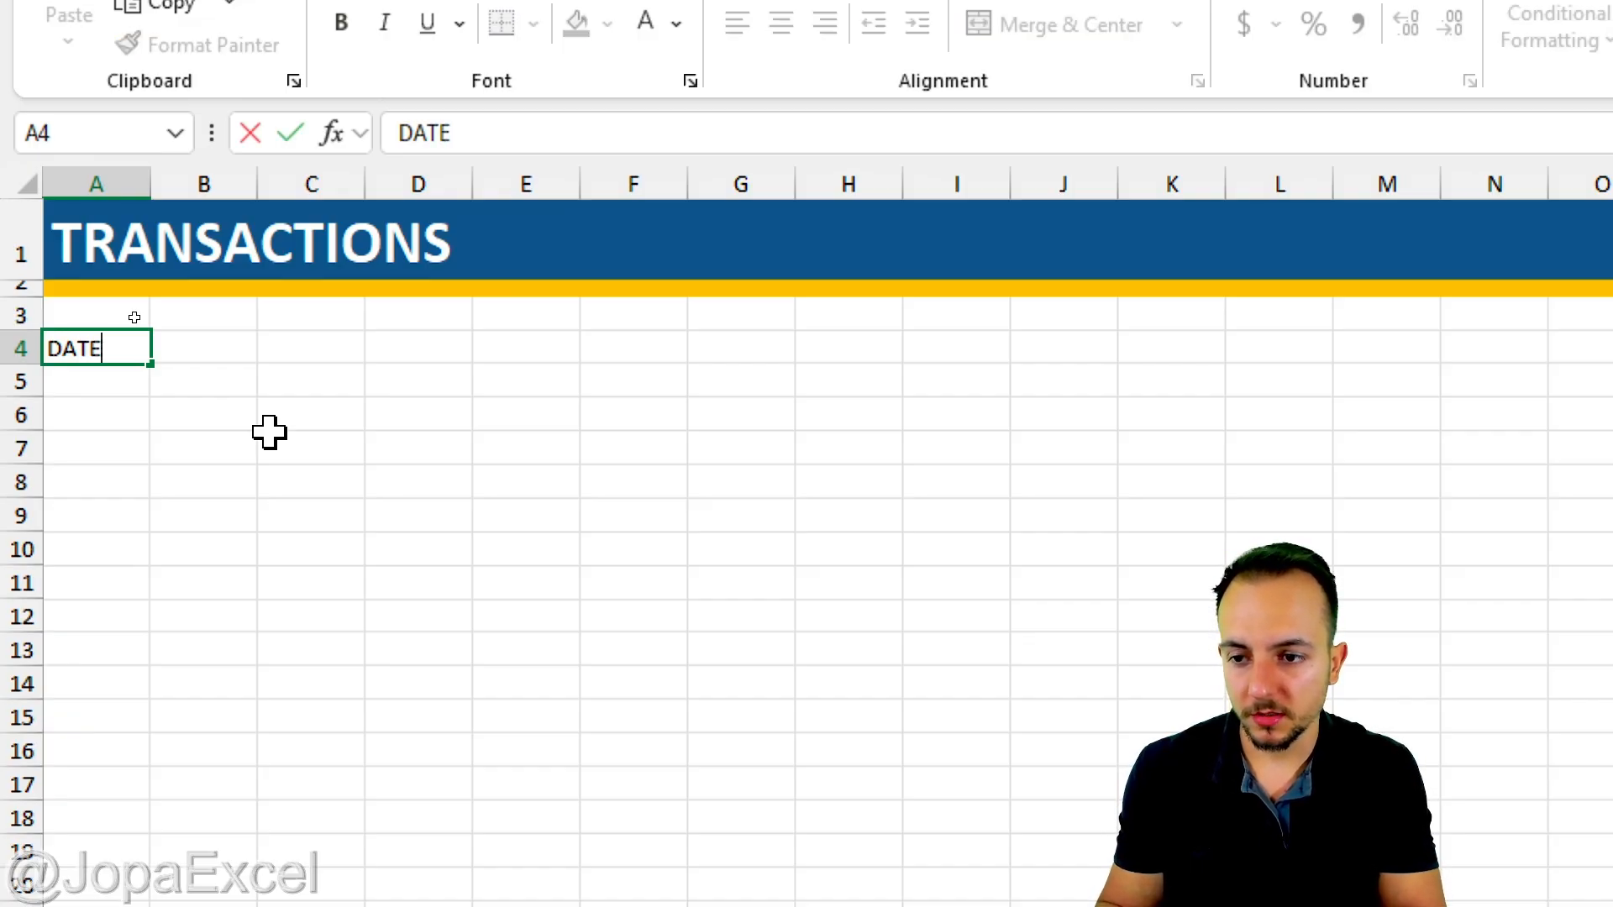
pyautogui.press('Tab')
pyautogui.press('Return')
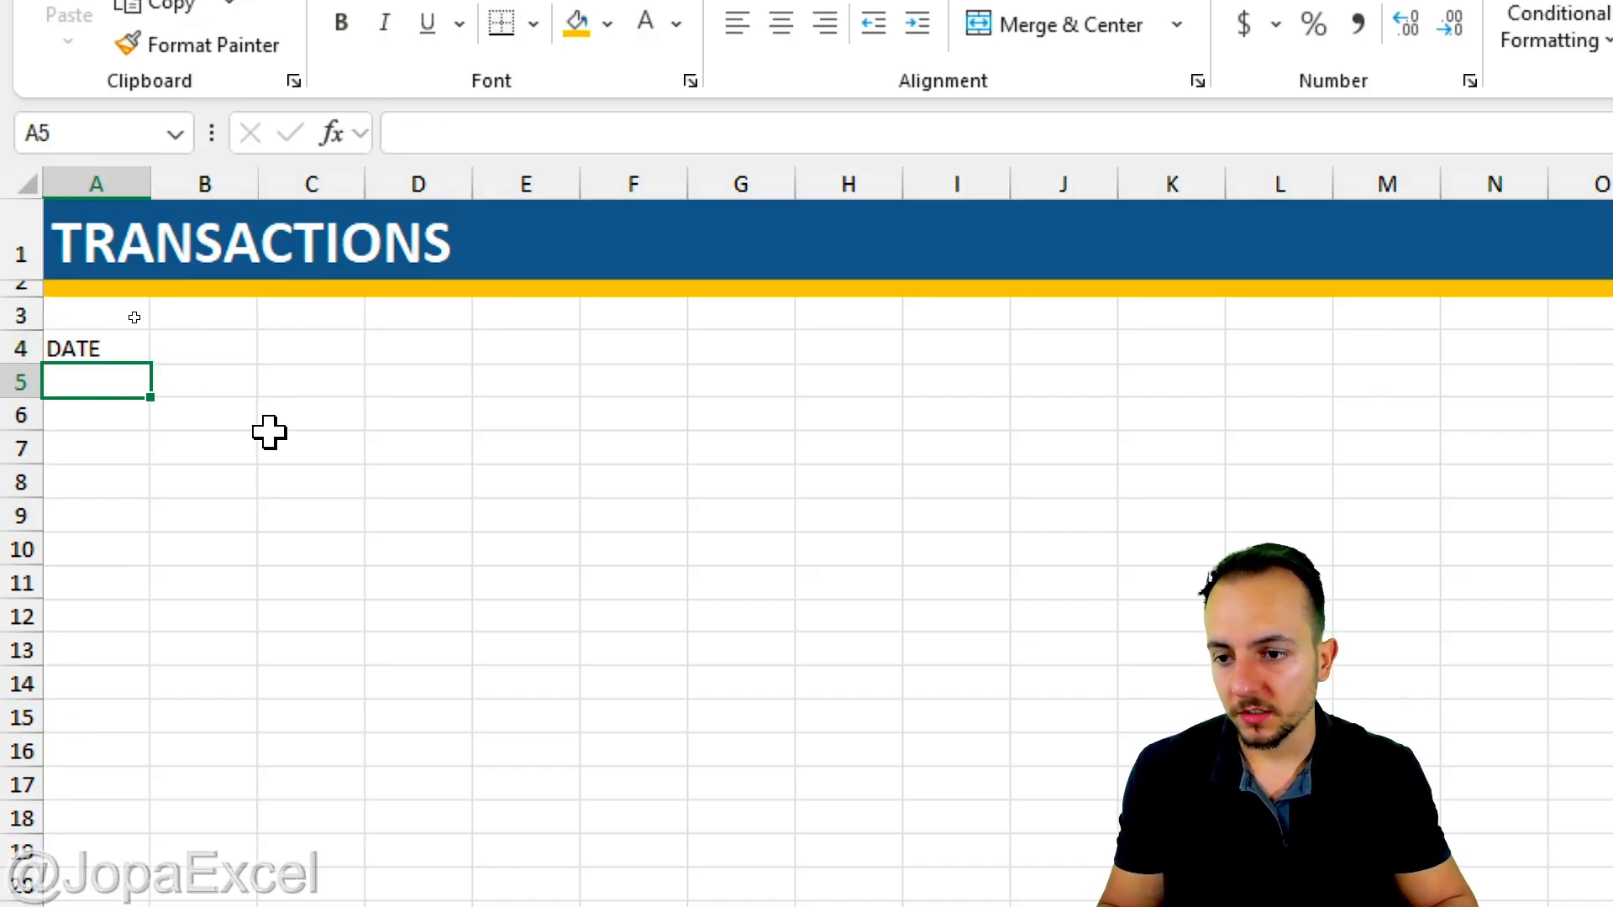
pyautogui.write('01/01/2026')
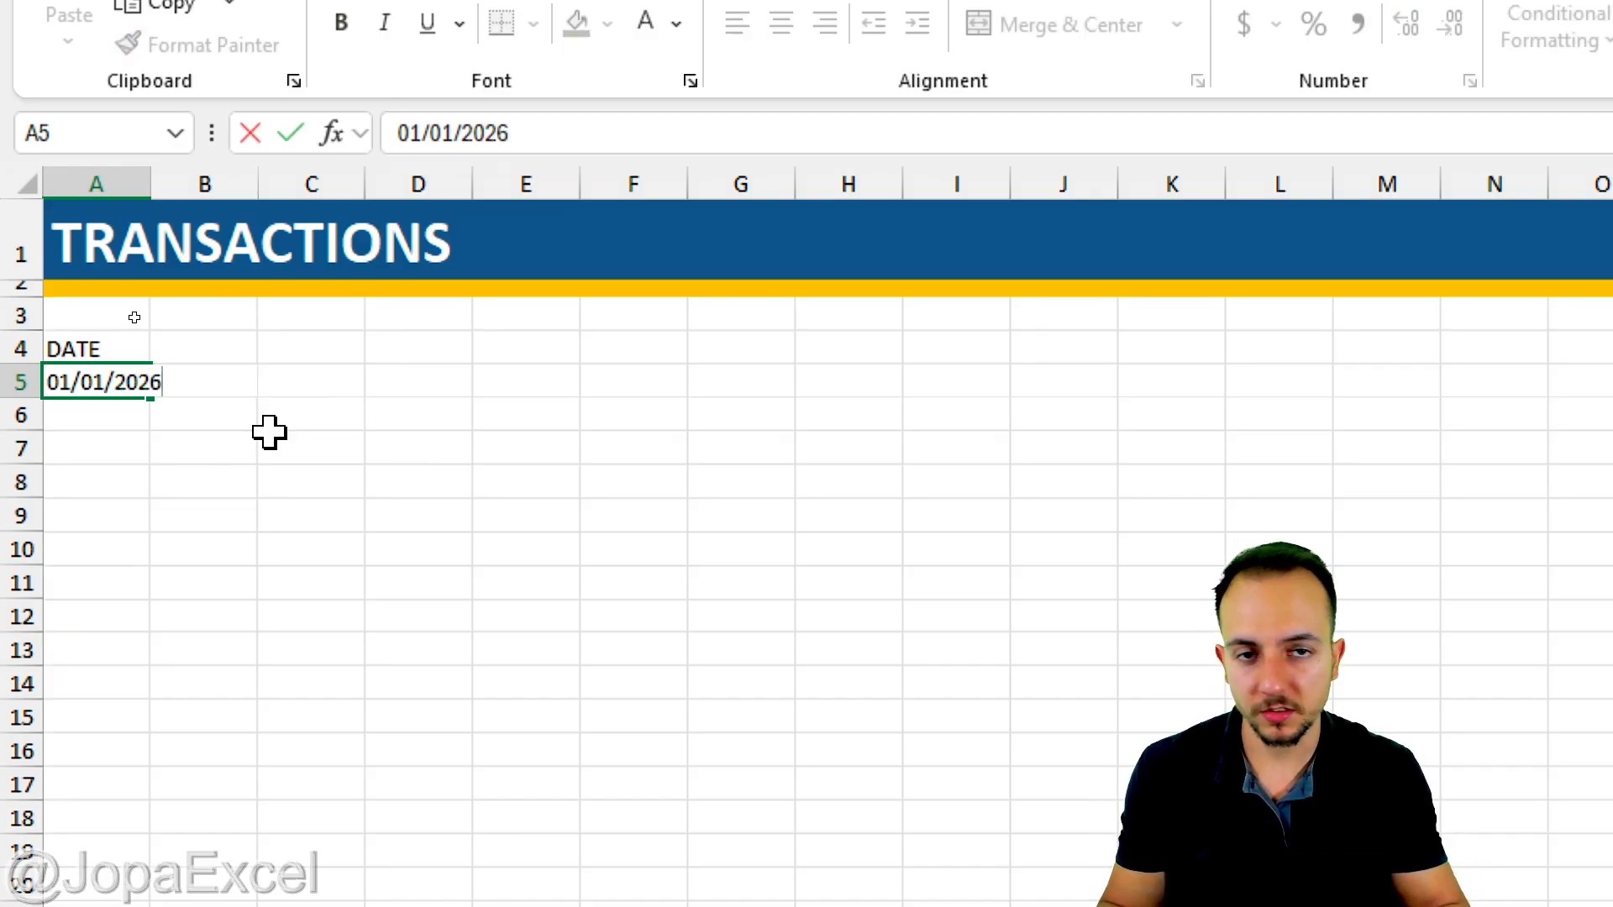
pyautogui.press('Return')
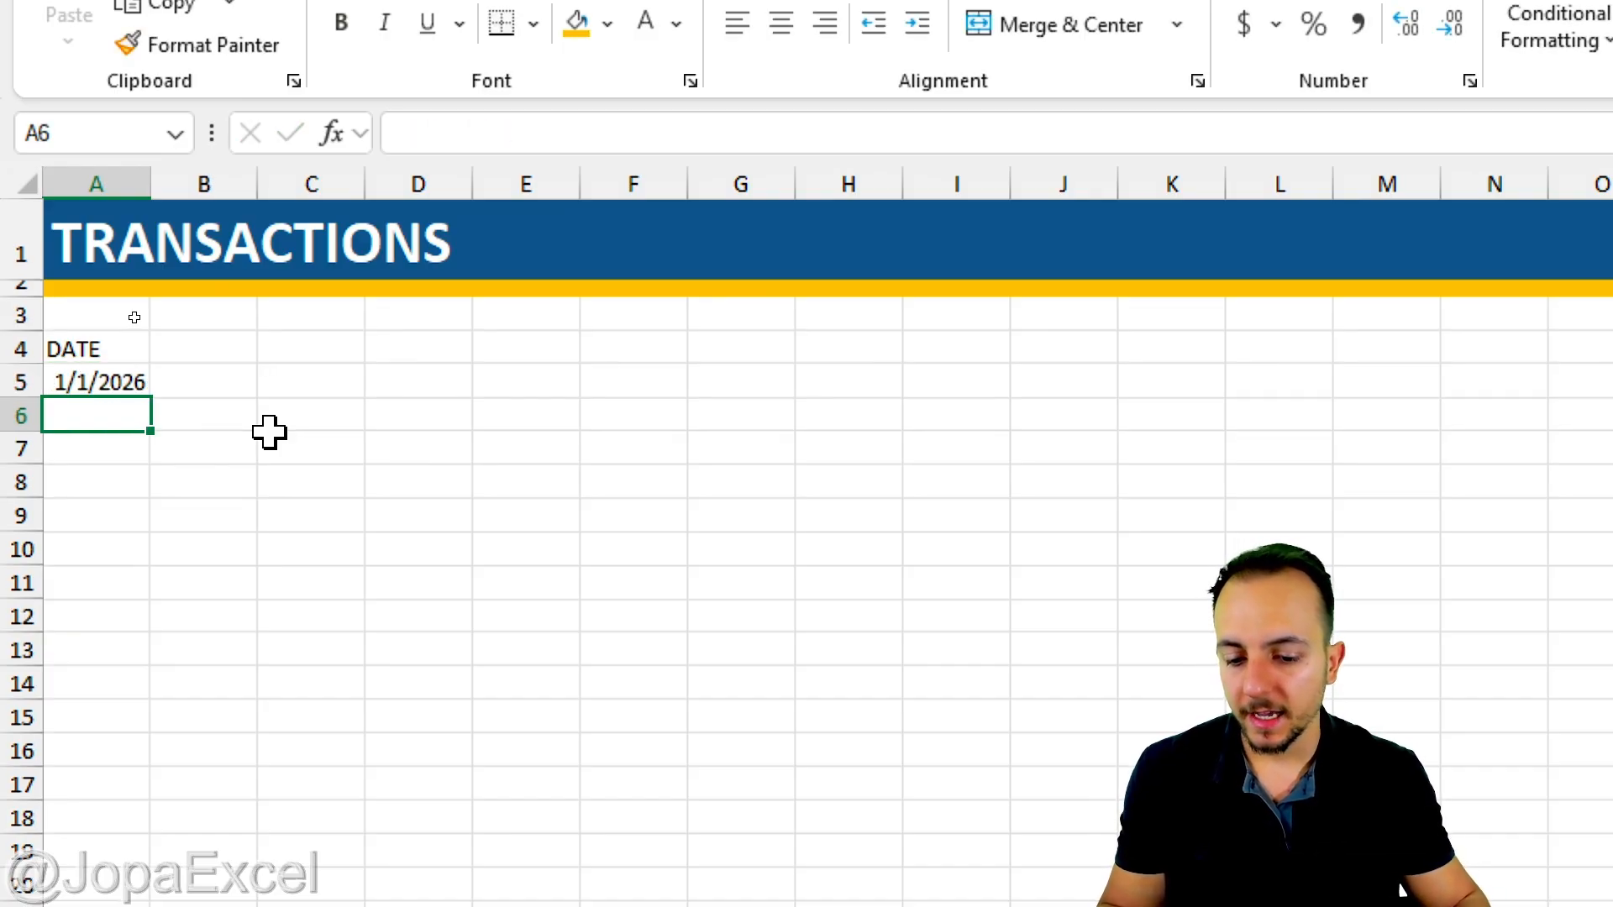
# Enter the header TYPE in cell B4 and the entry INCOME in B5 beneath it
pyautogui.click(194, 350)
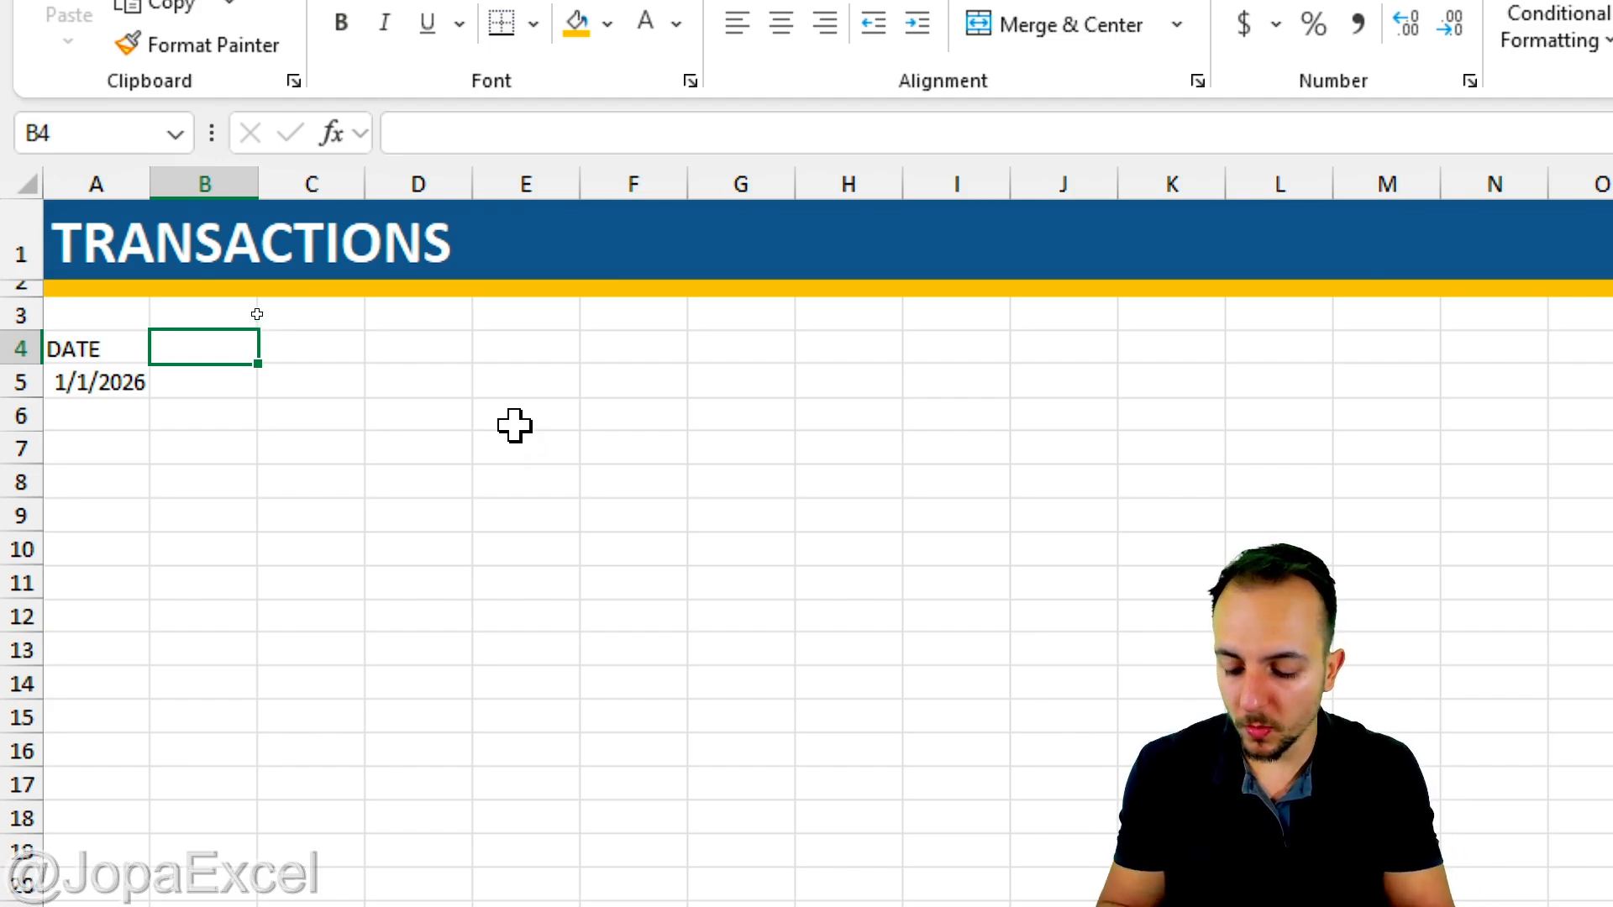
pyautogui.write('TYPE')
pyautogui.press('Return')
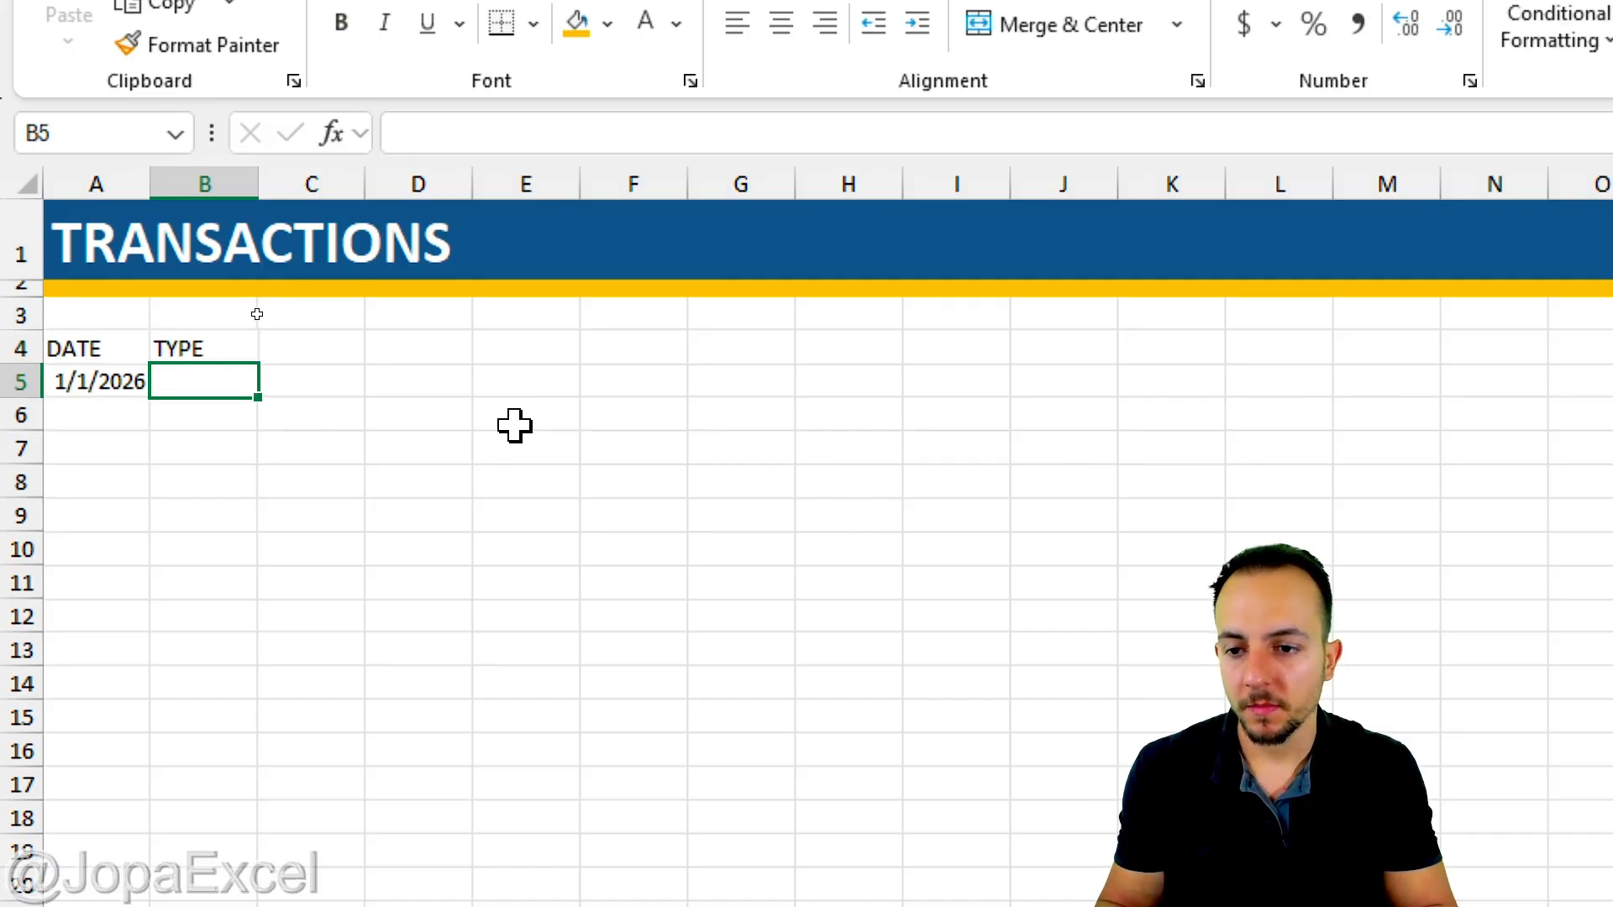
pyautogui.write('INCOME')
pyautogui.press('Return')
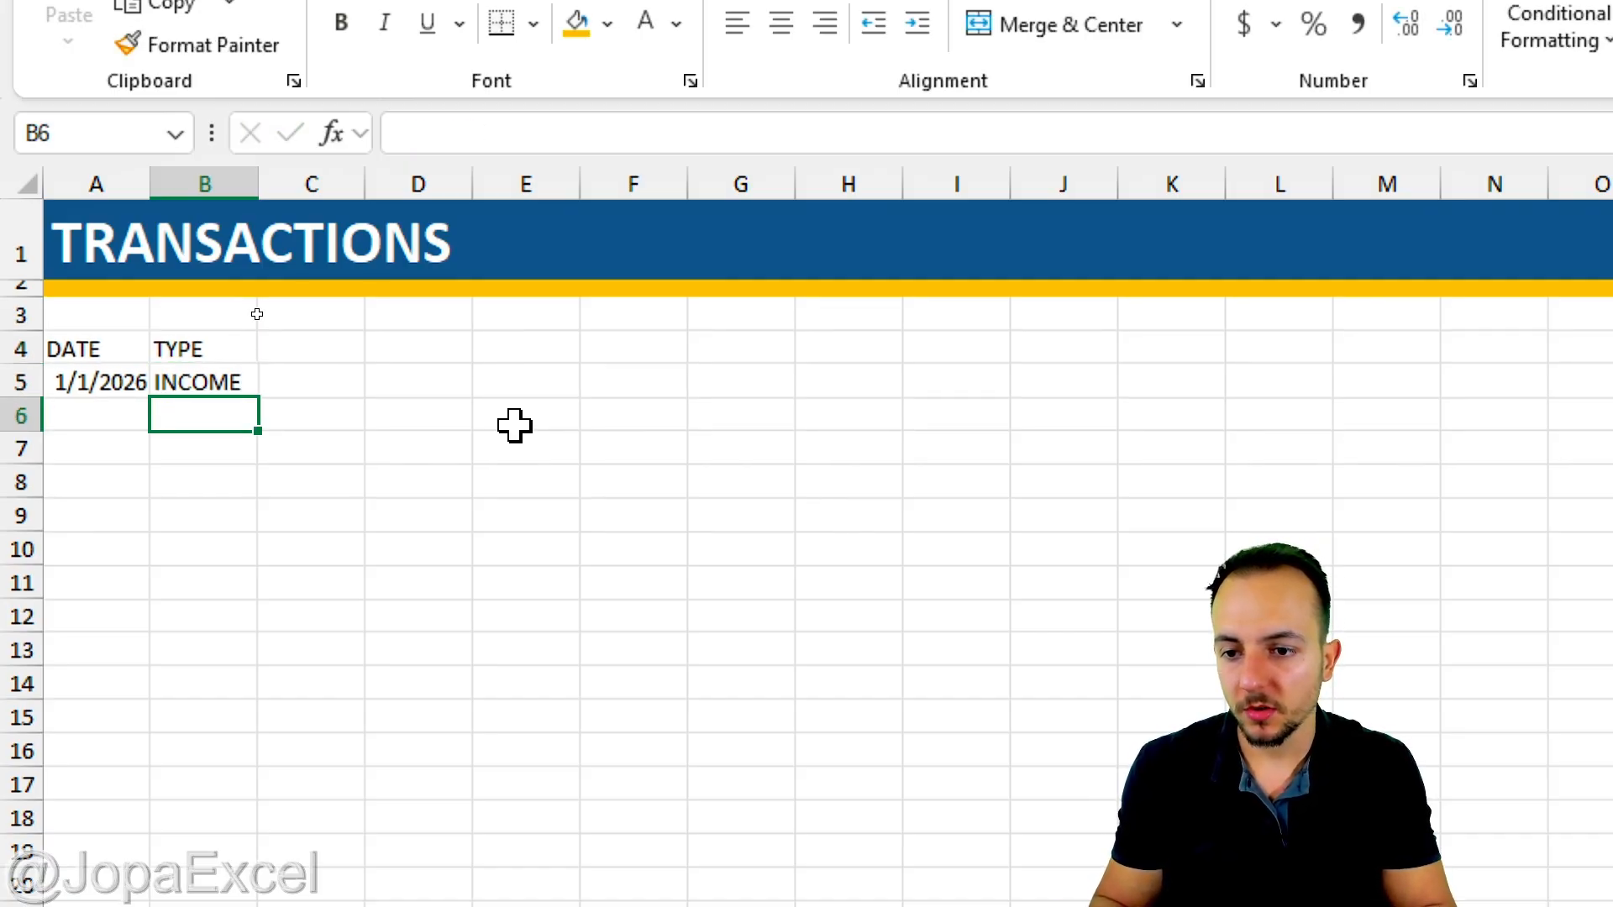
pyautogui.write('EXPENSES')
pyautogui.press('Return')
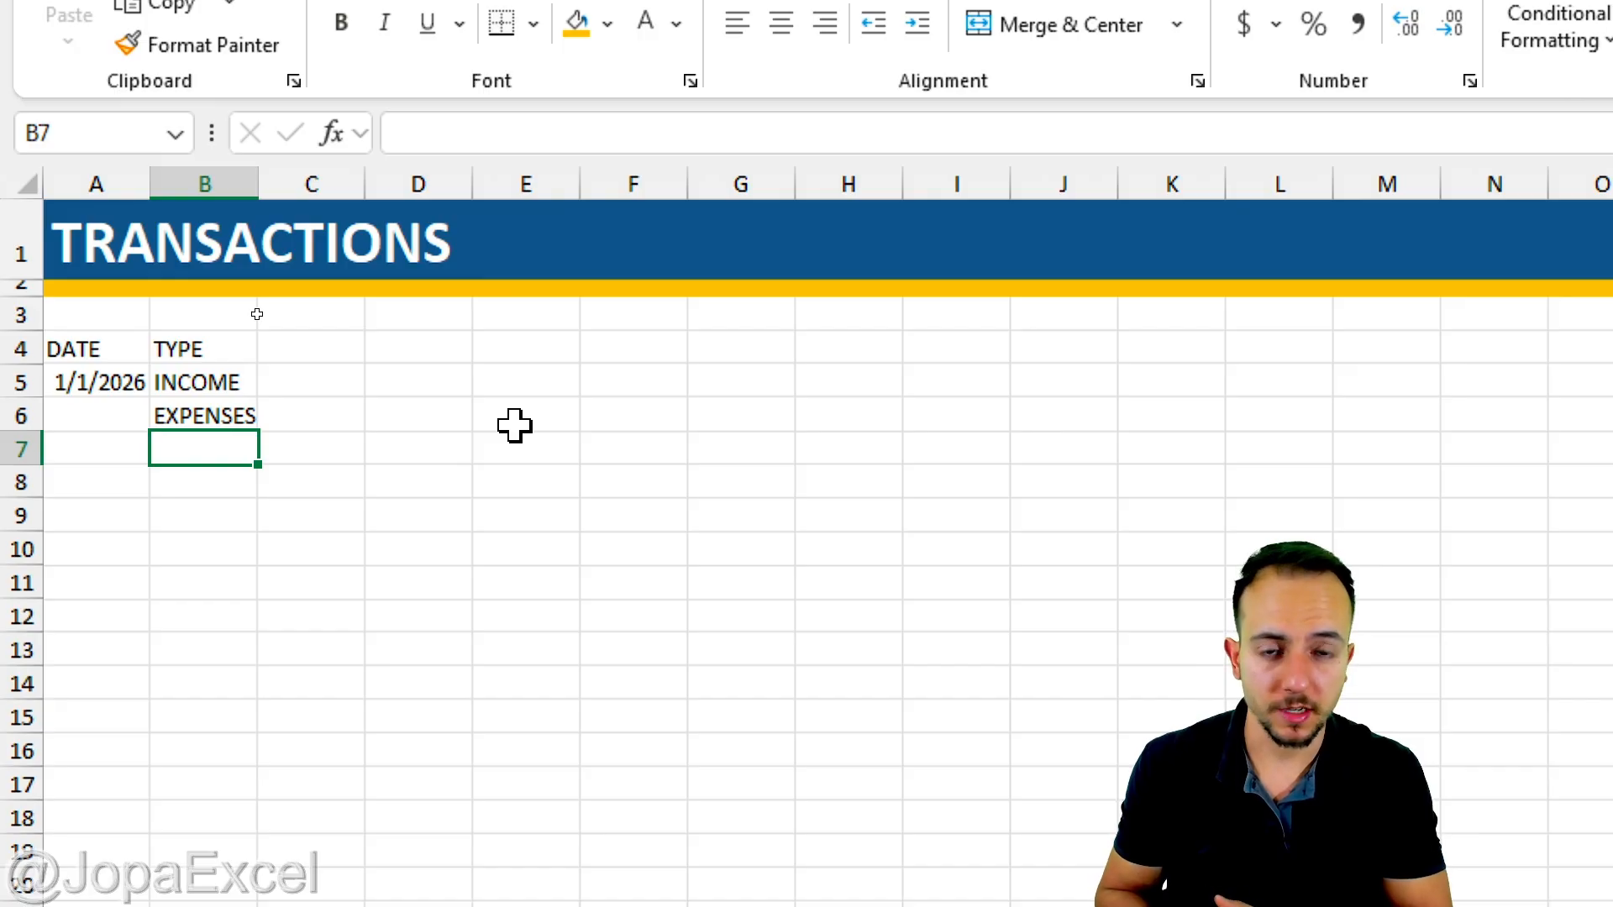
pyautogui.click(239, 418)
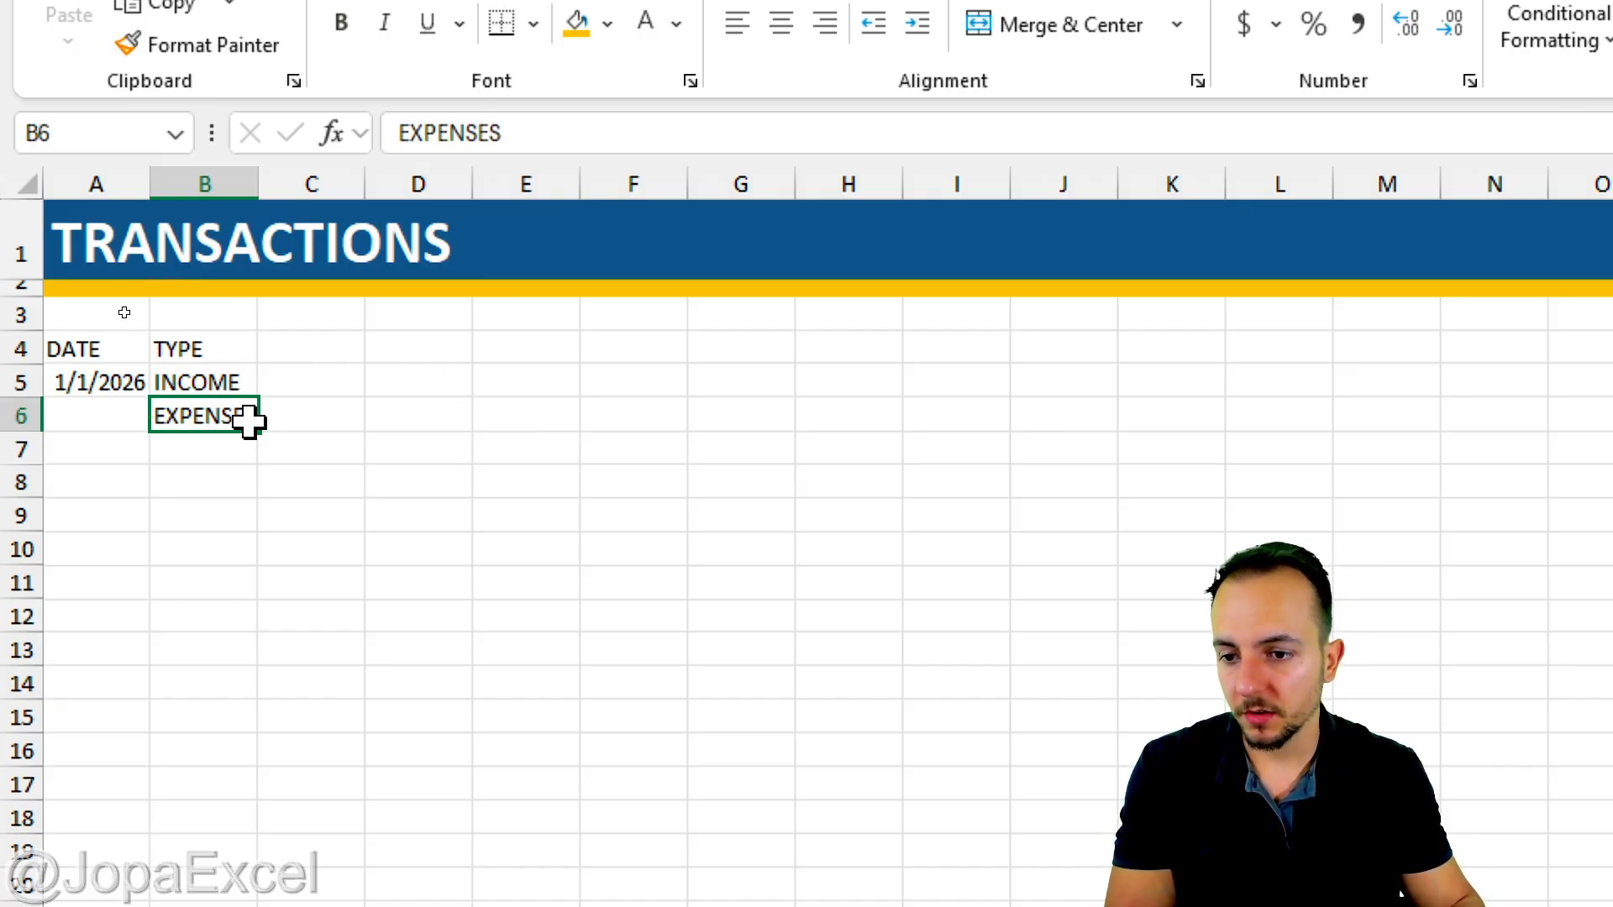
pyautogui.press('Delete')
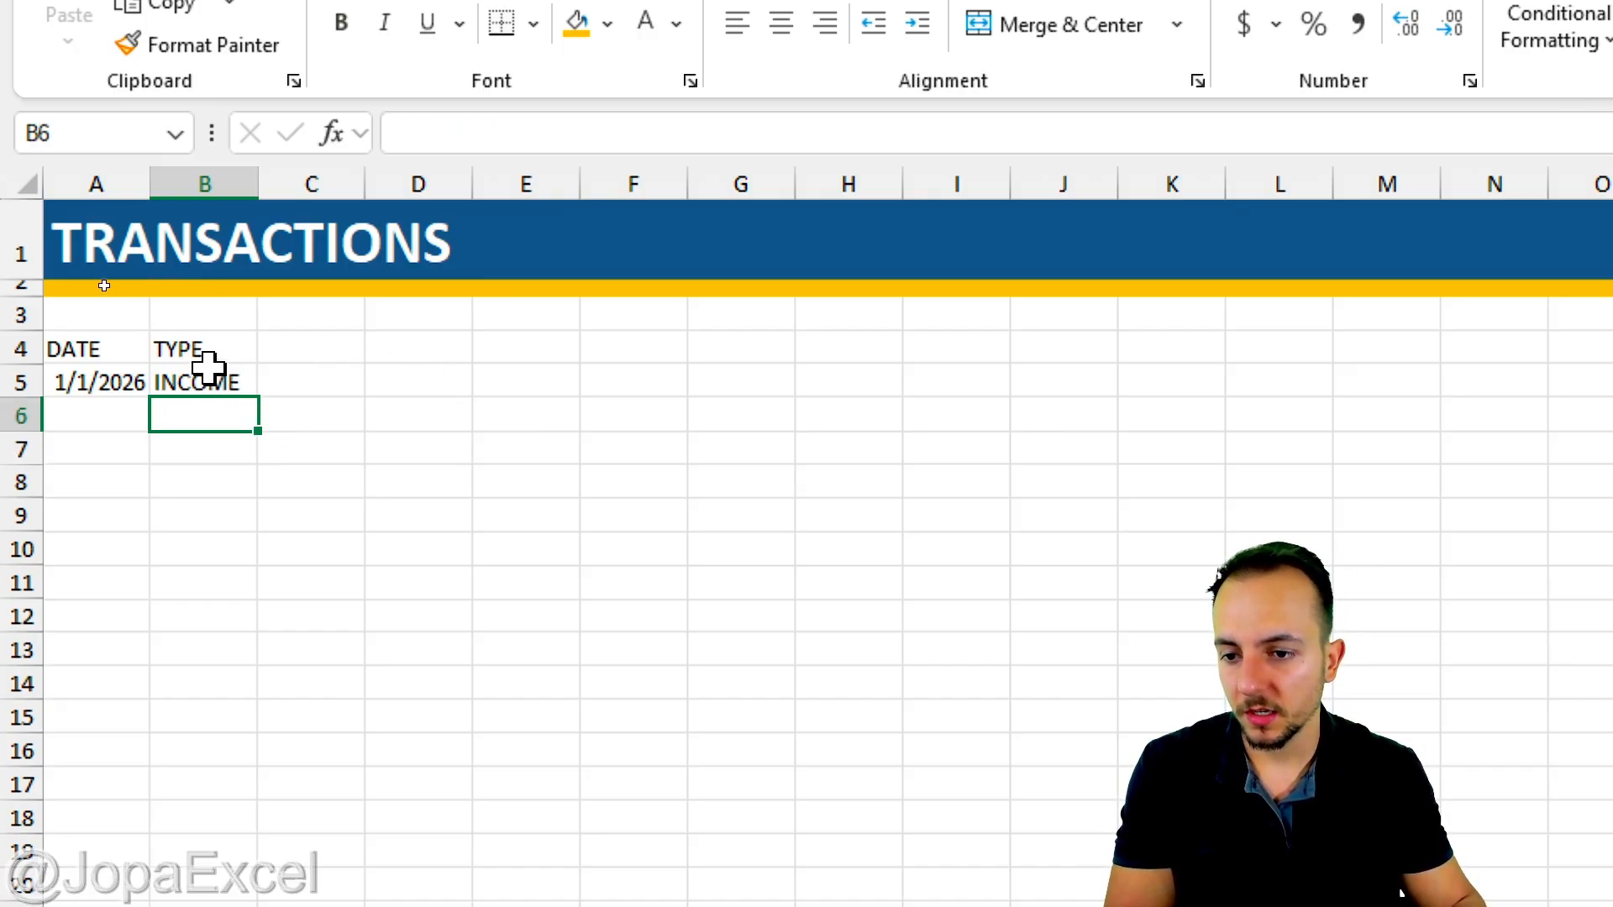
# Set the data validation of cell B5, below the TYPE header, to allow a list
pyautogui.click(249, 384)
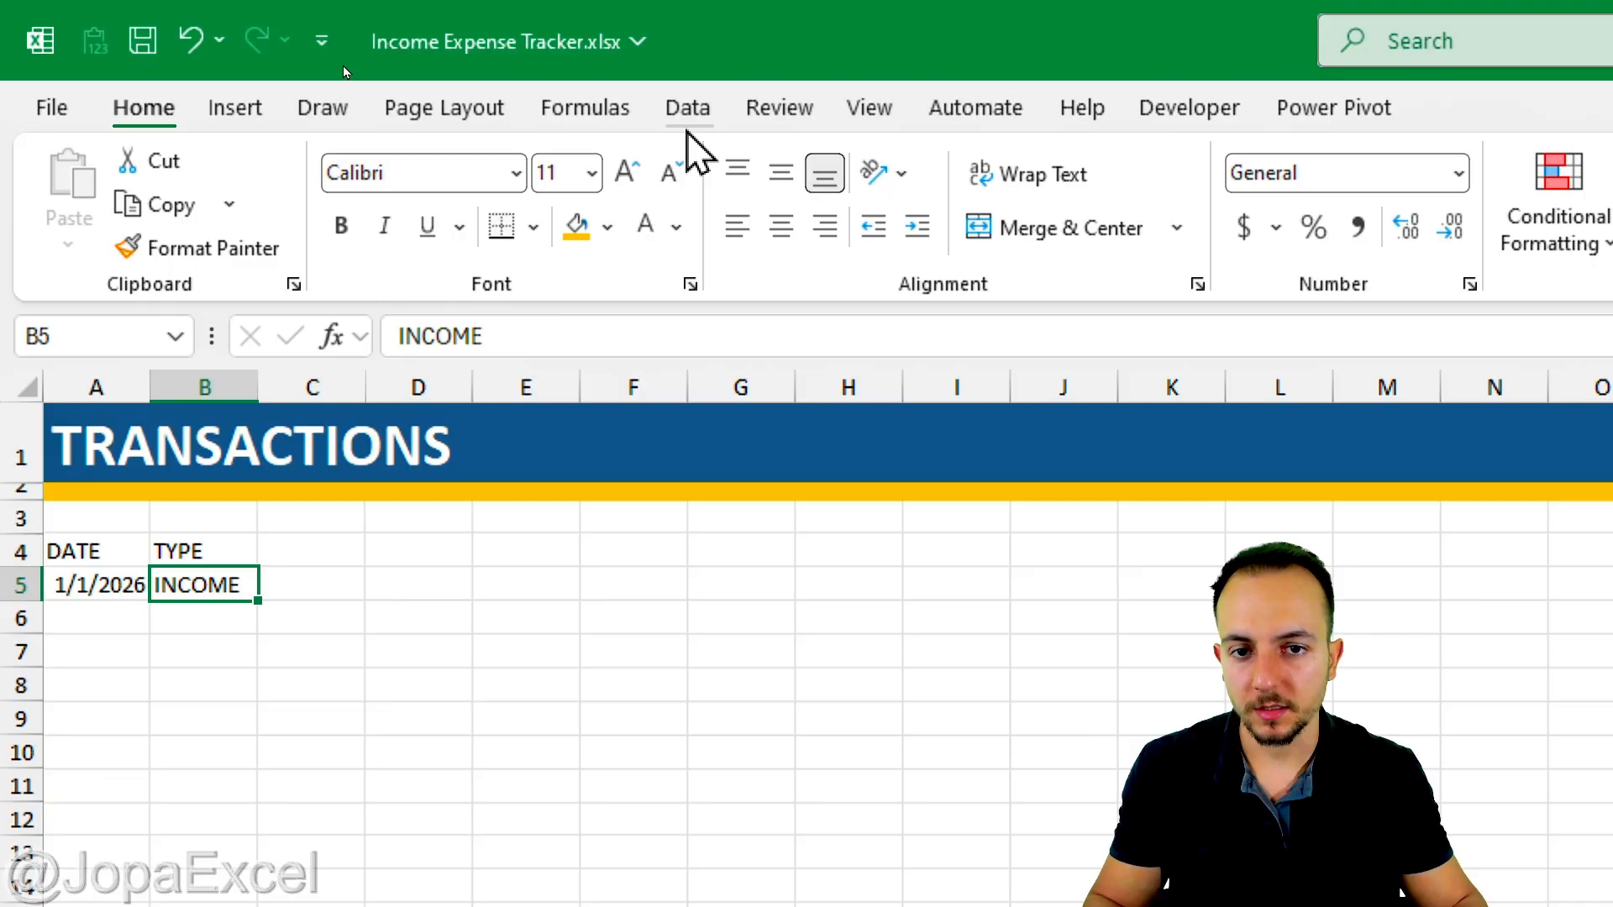
pyautogui.click(689, 108)
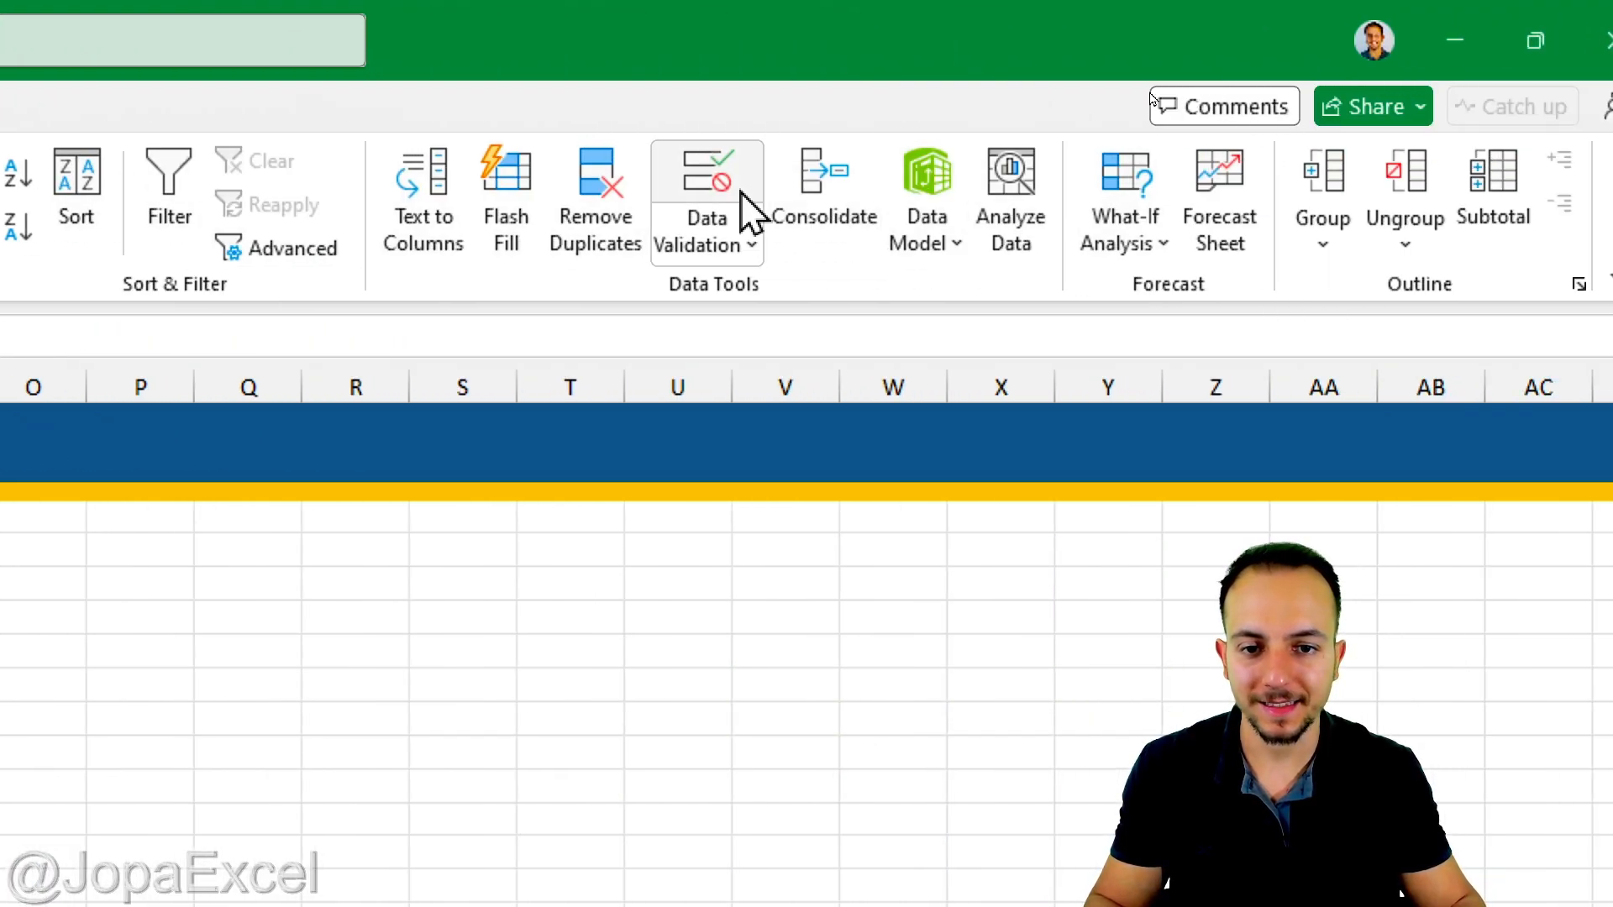
pyautogui.click(739, 189)
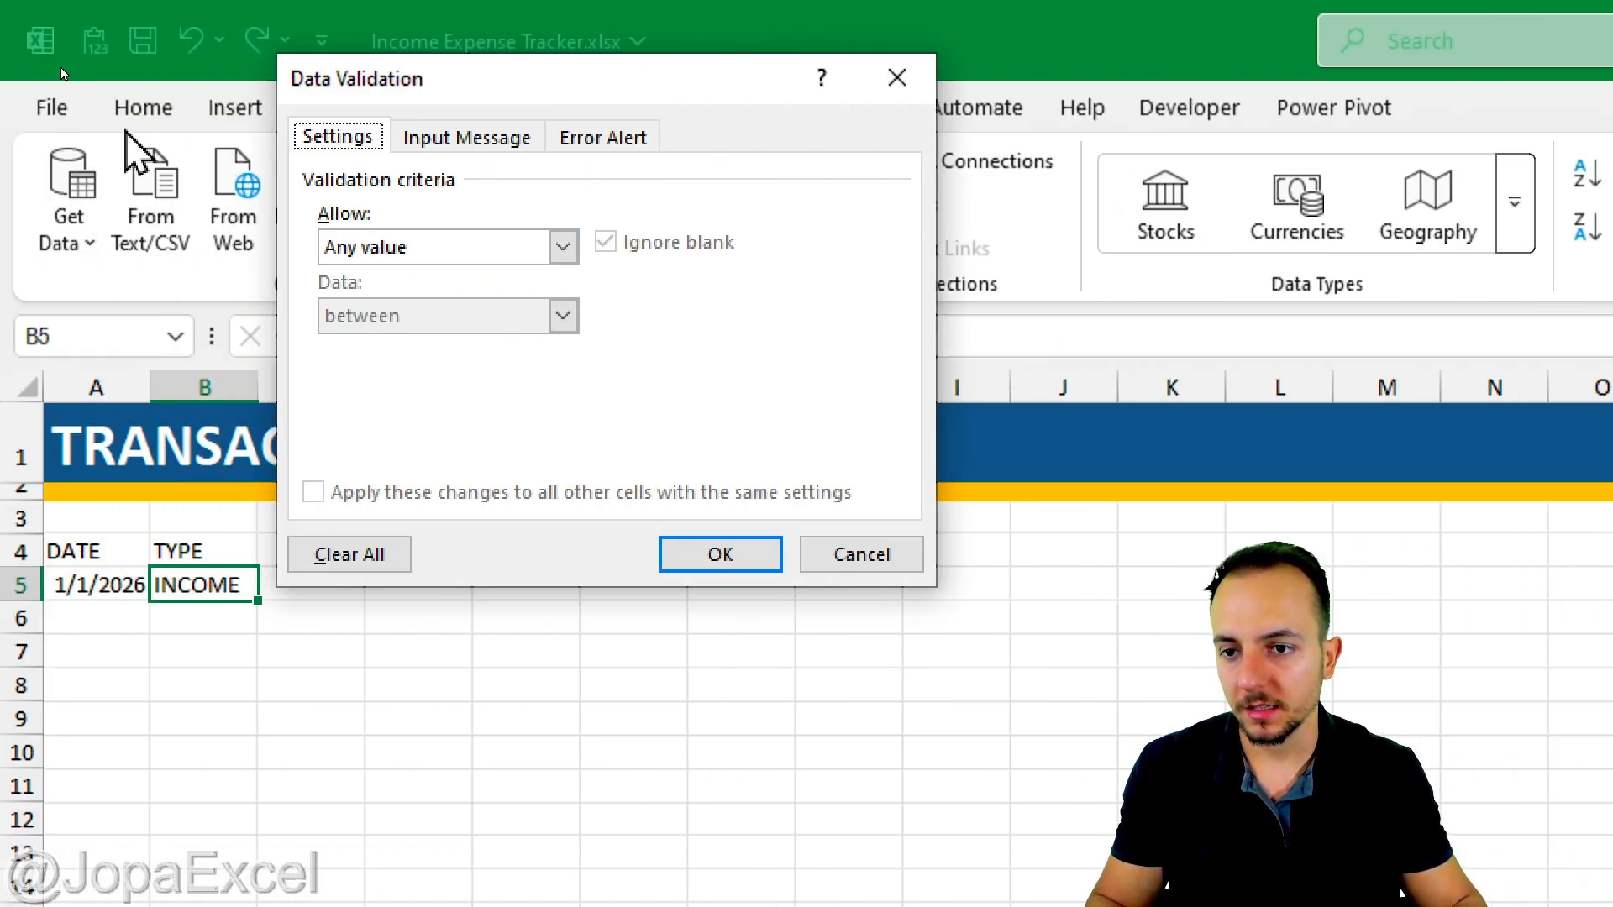
pyautogui.moveTo(396, 84); pyautogui.dragTo(403, 182)
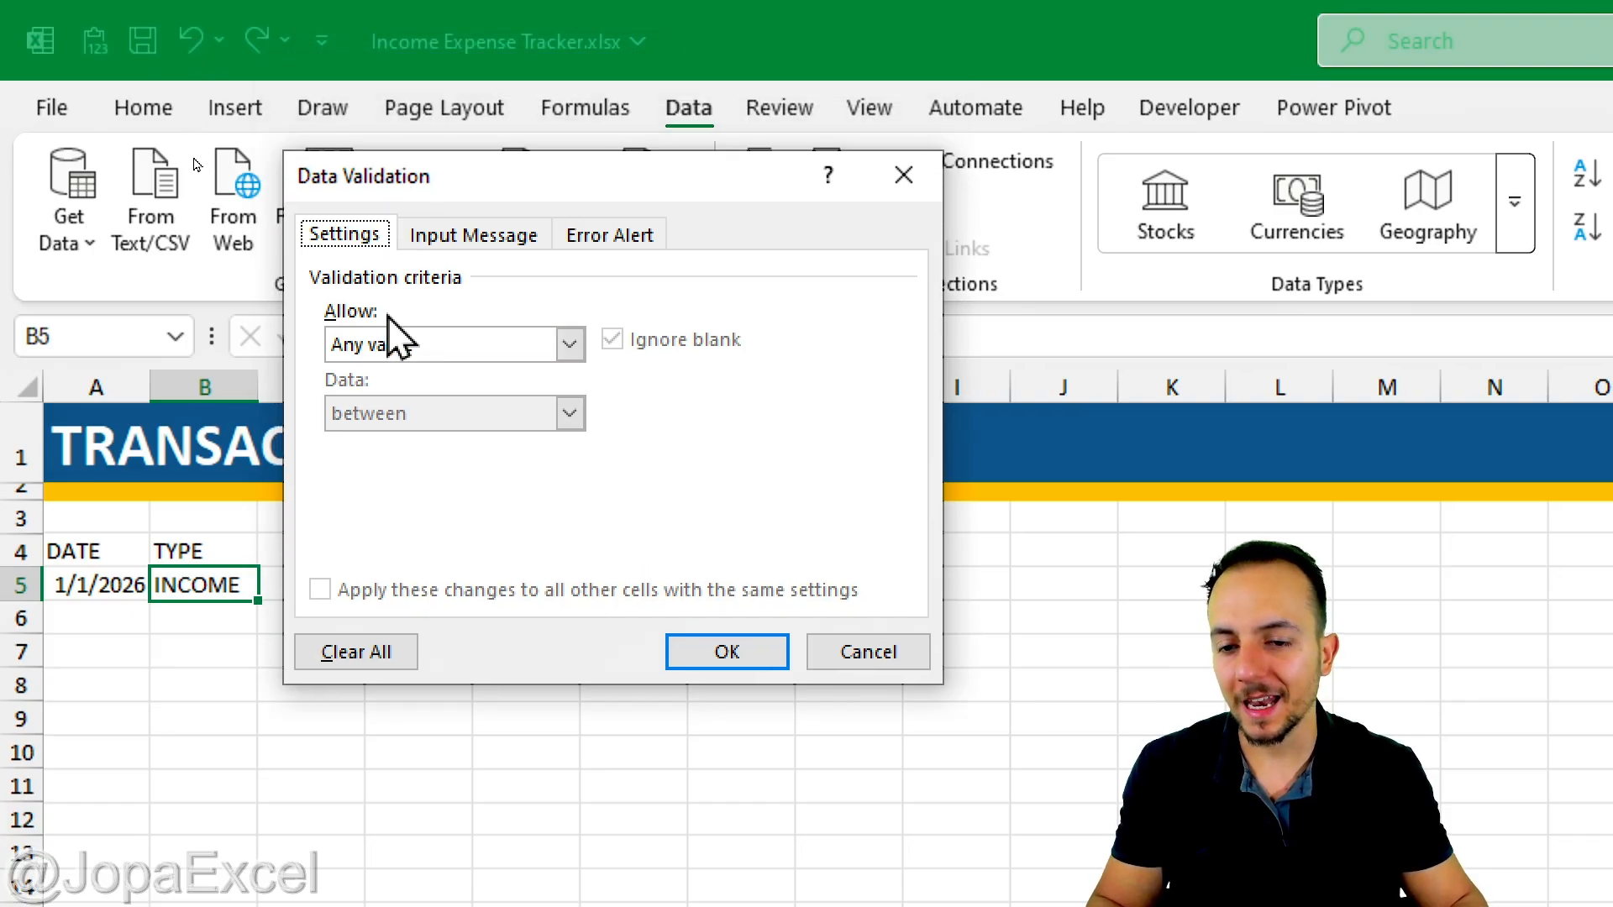
pyautogui.click(425, 345)
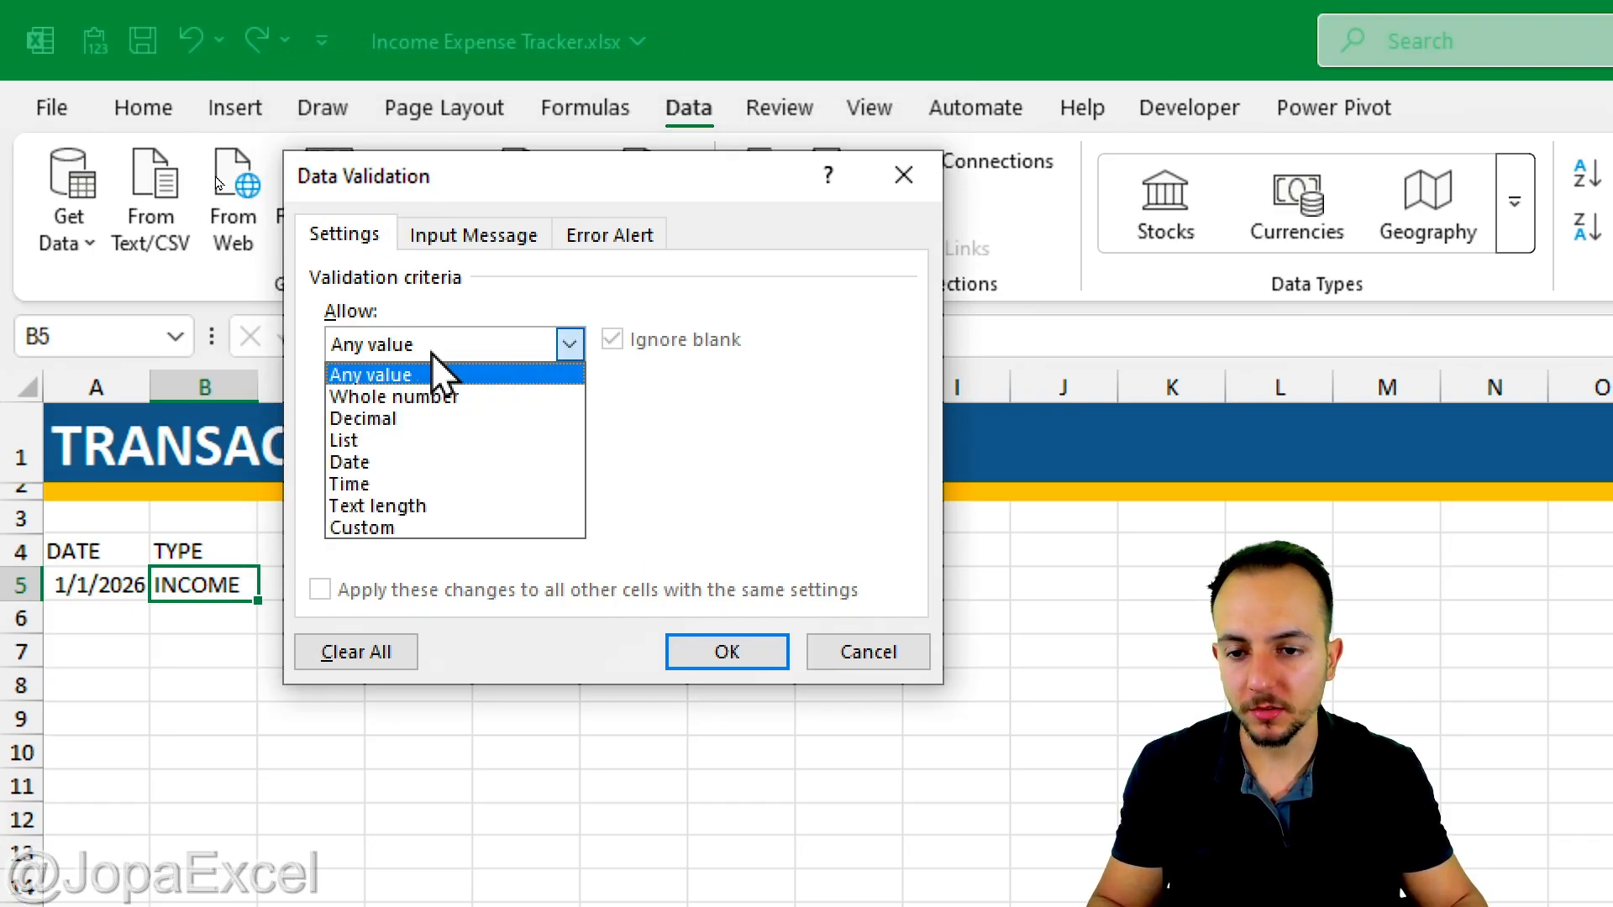
pyautogui.click(430, 440)
# Enter INCOME,EXPENSES as the source of the validation list for B5 and apply it
pyautogui.click(389, 483)
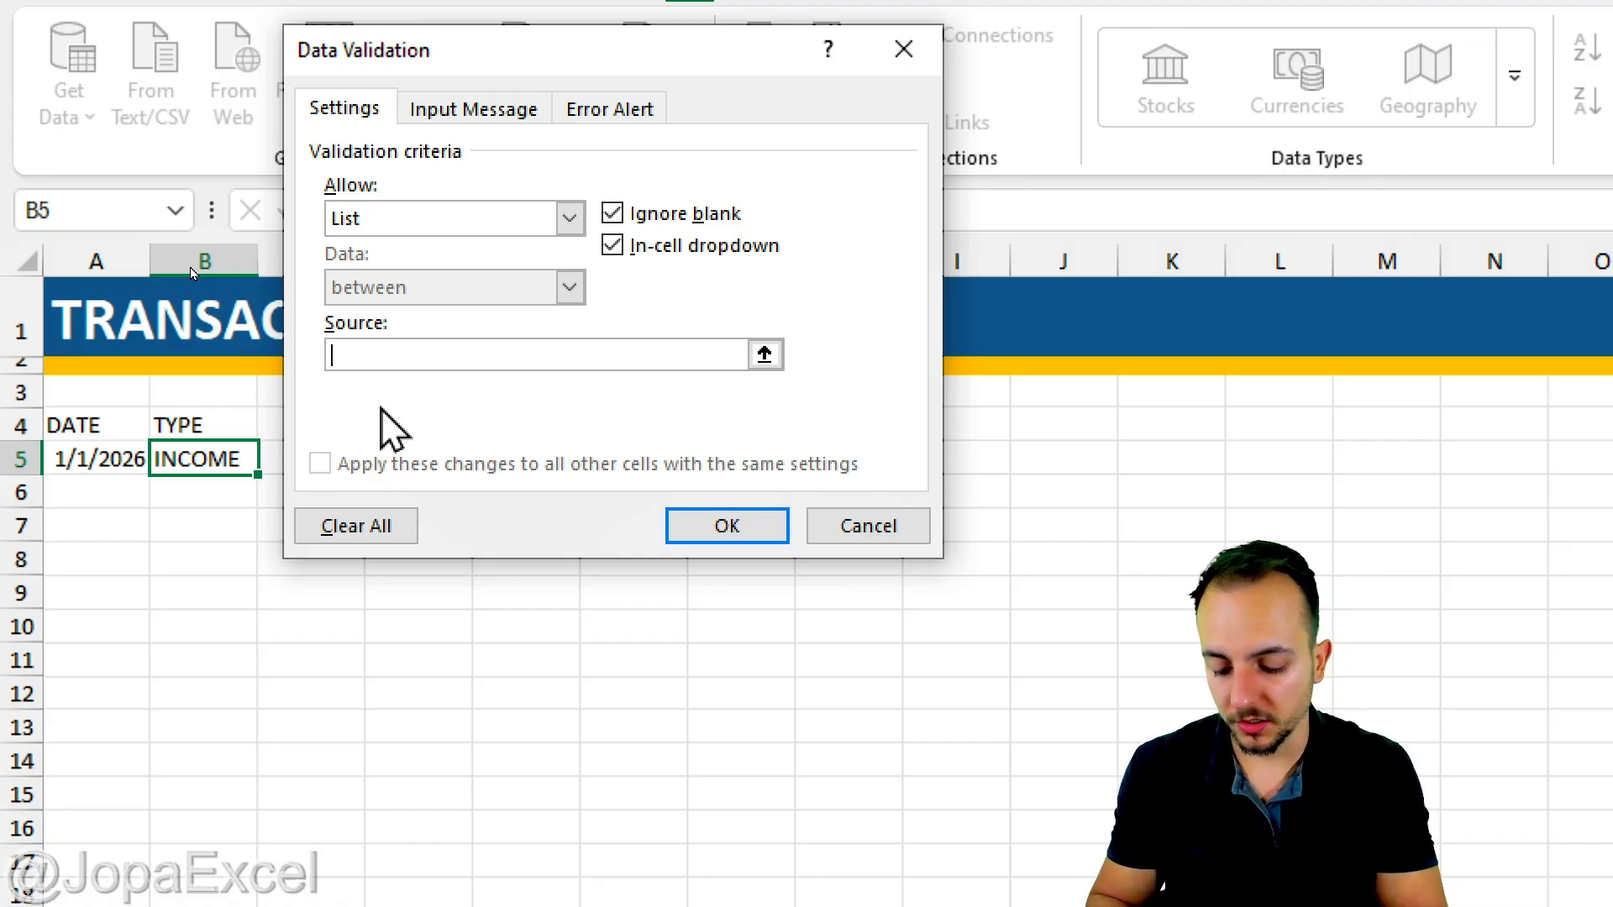
pyautogui.write('INCOME')
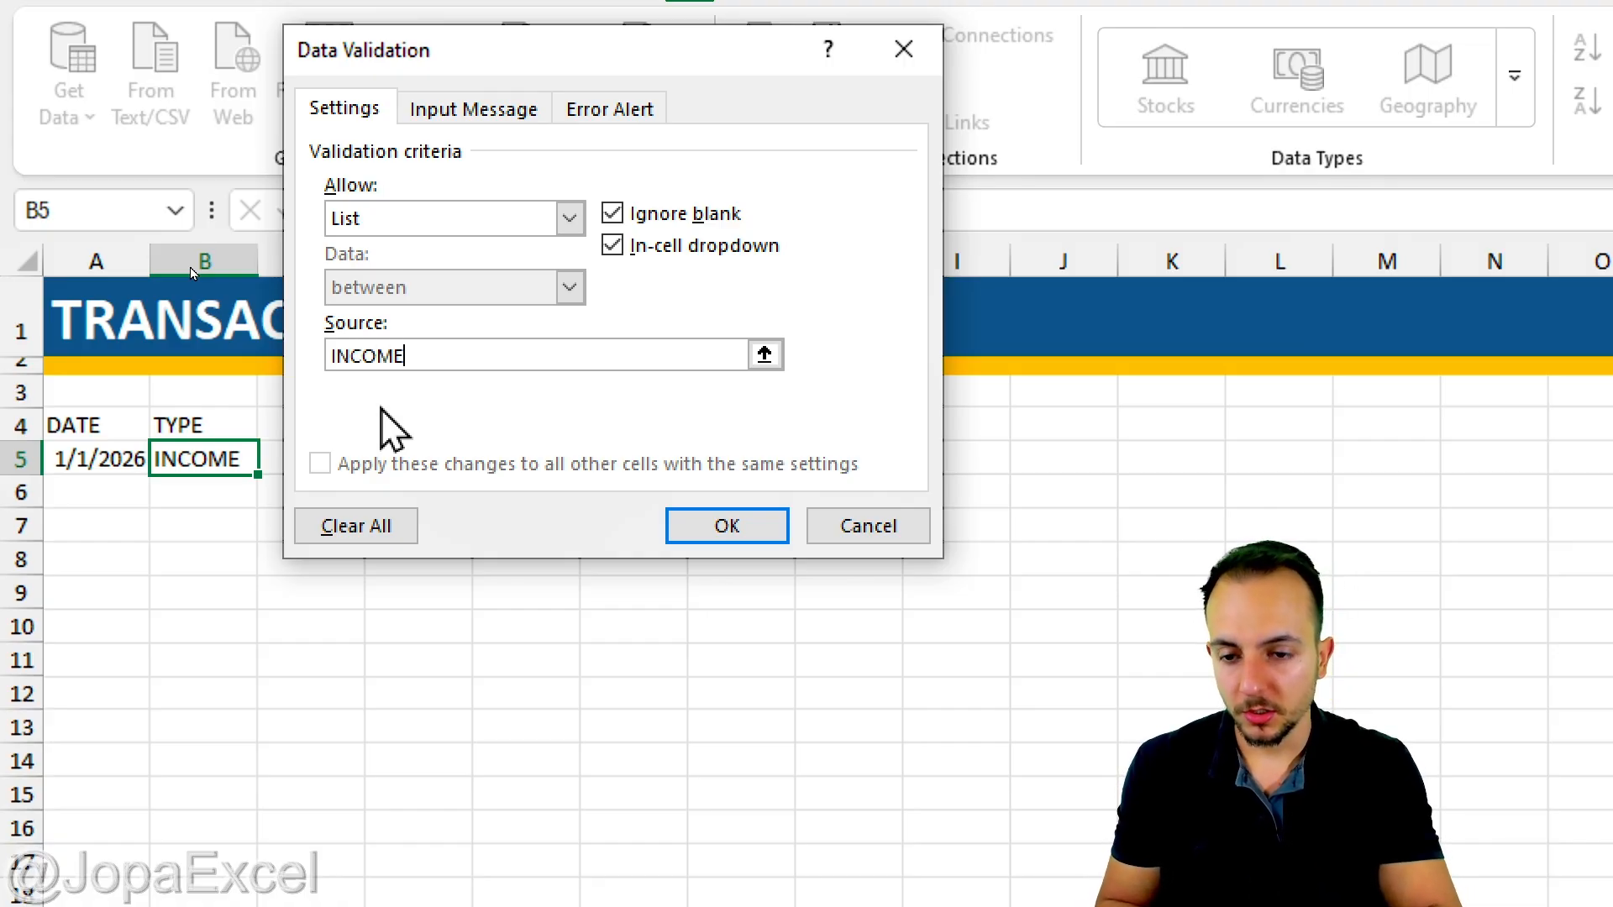
pyautogui.write(',')
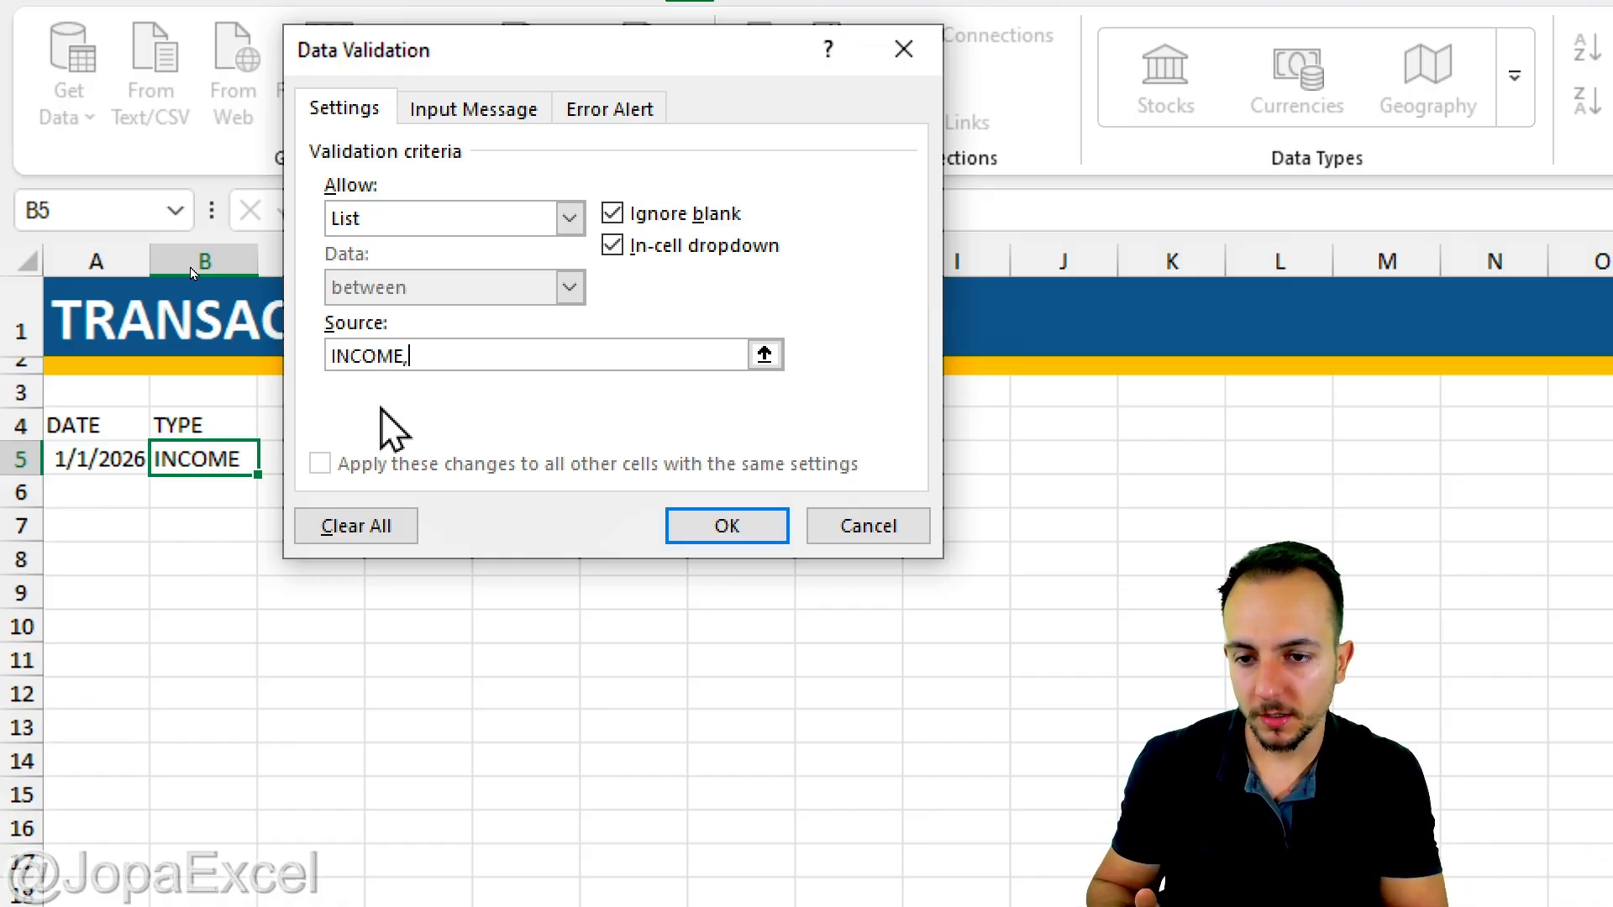
pyautogui.write('EXPENSES')
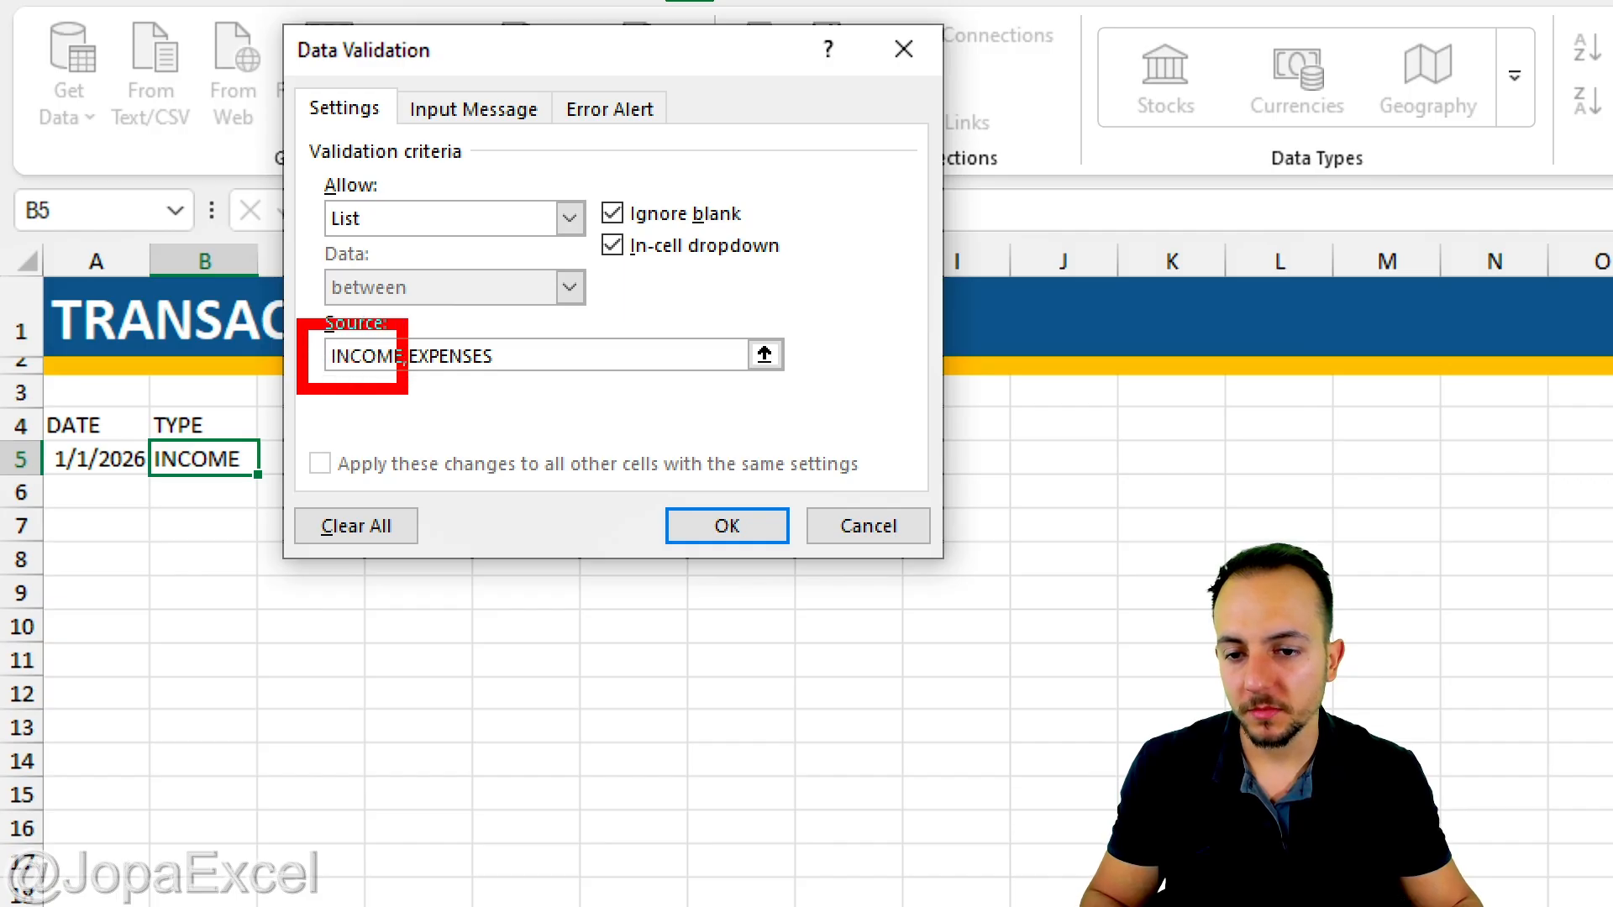
pyautogui.press('e')
pyautogui.moveTo(321, 378); pyautogui.dragTo(526, 378)
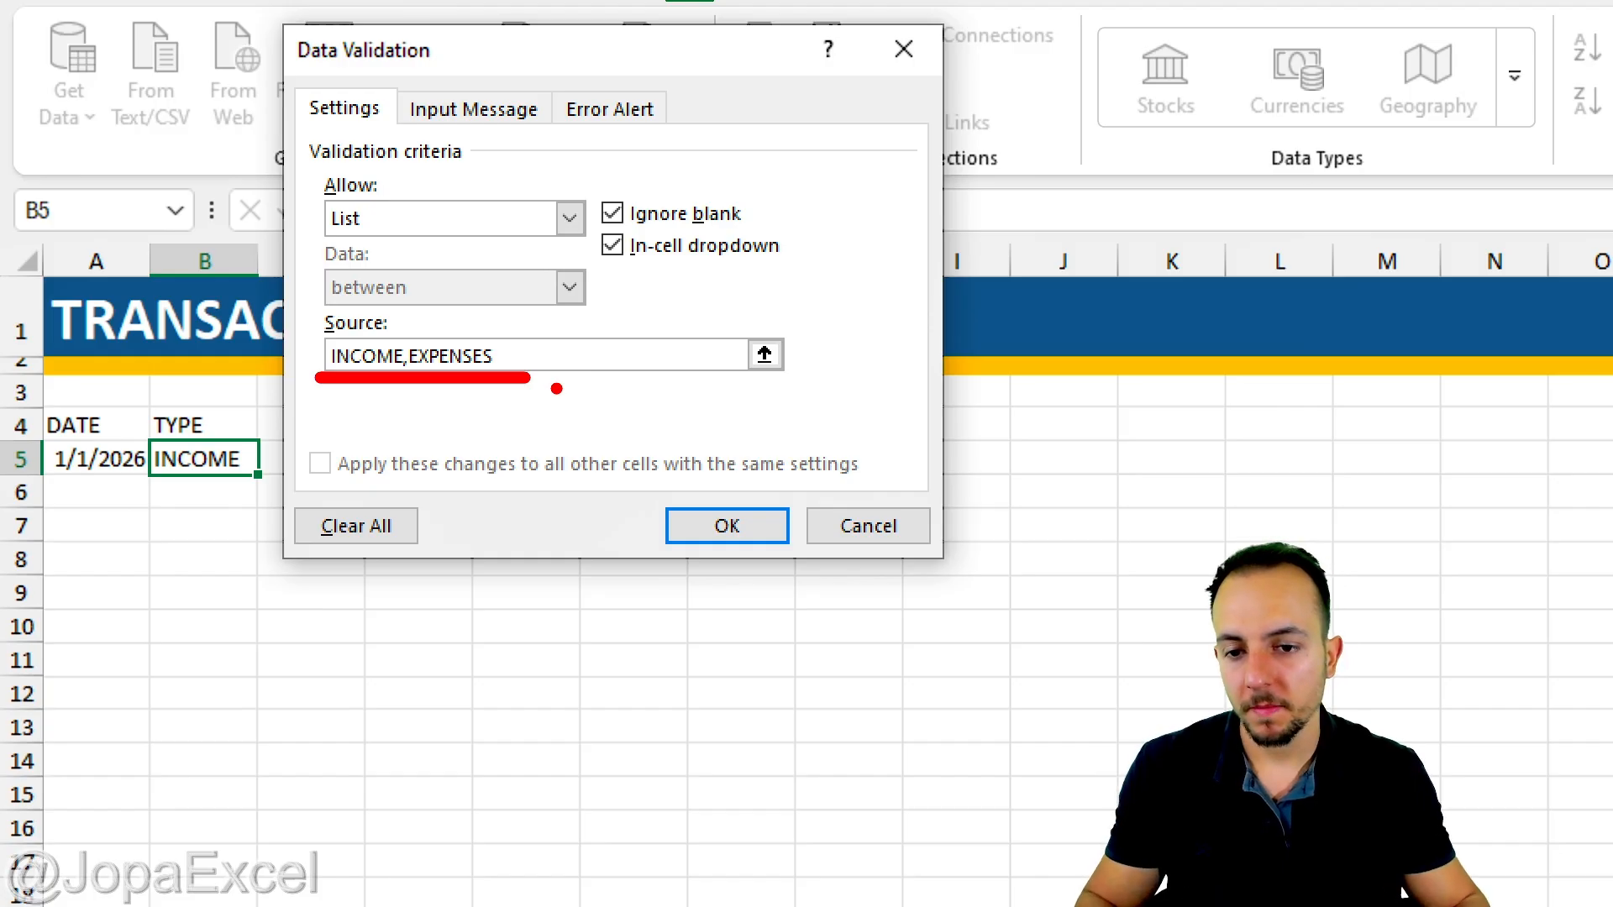
pyautogui.press('Escape')
pyautogui.click(725, 527)
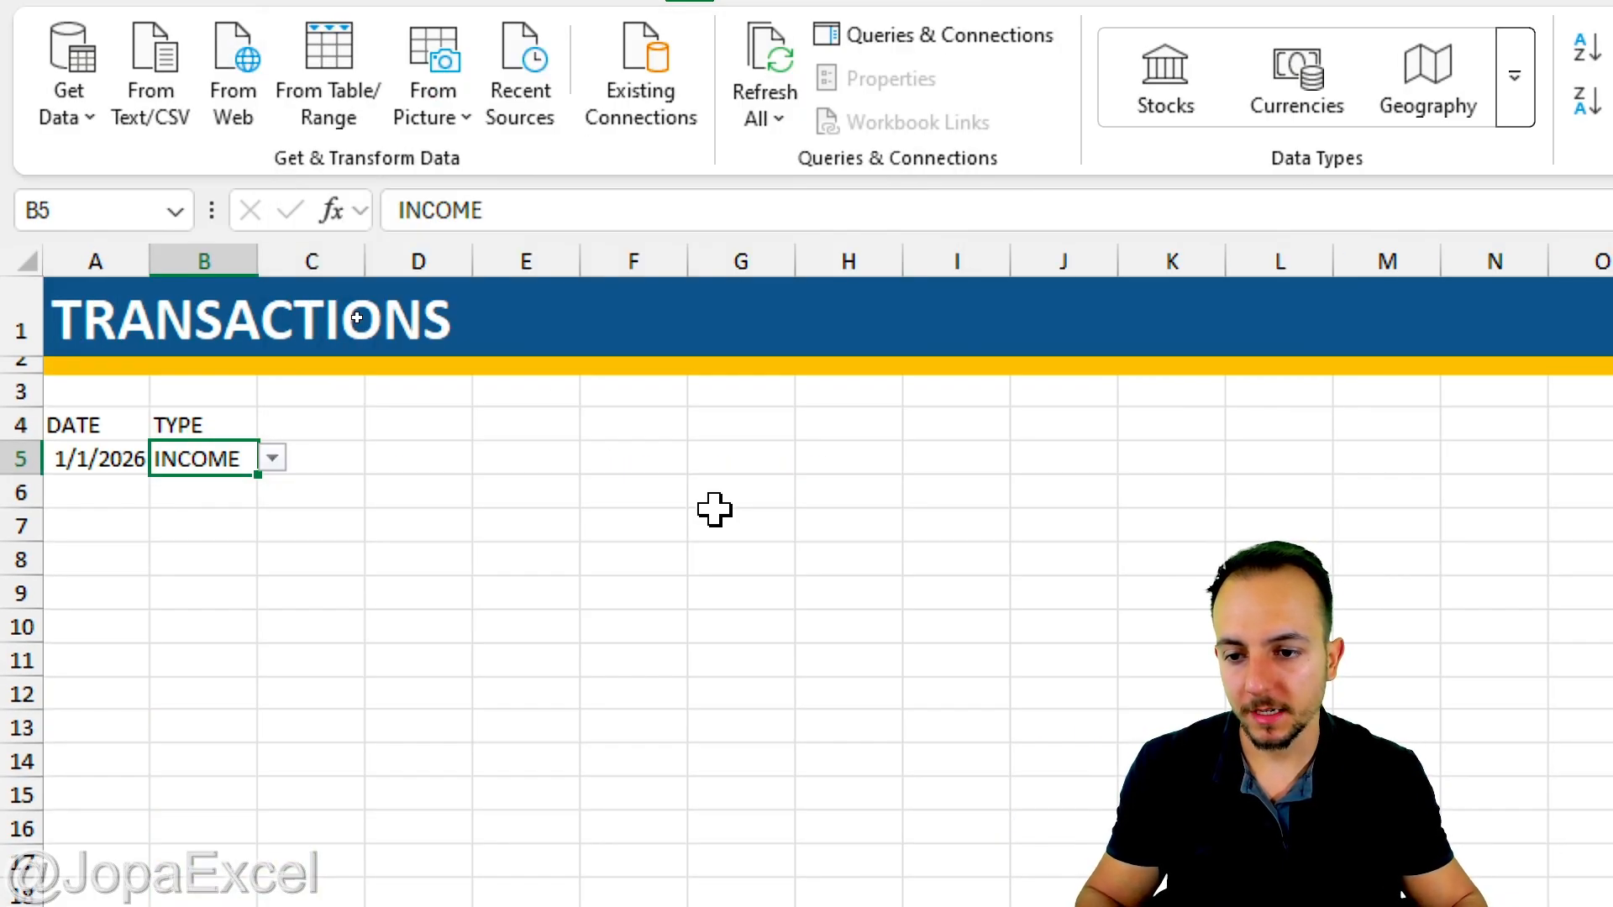
# Test the drop-down list in B5 by choosing EXPENSES and switching back to INCOME
pyautogui.click(272, 460)
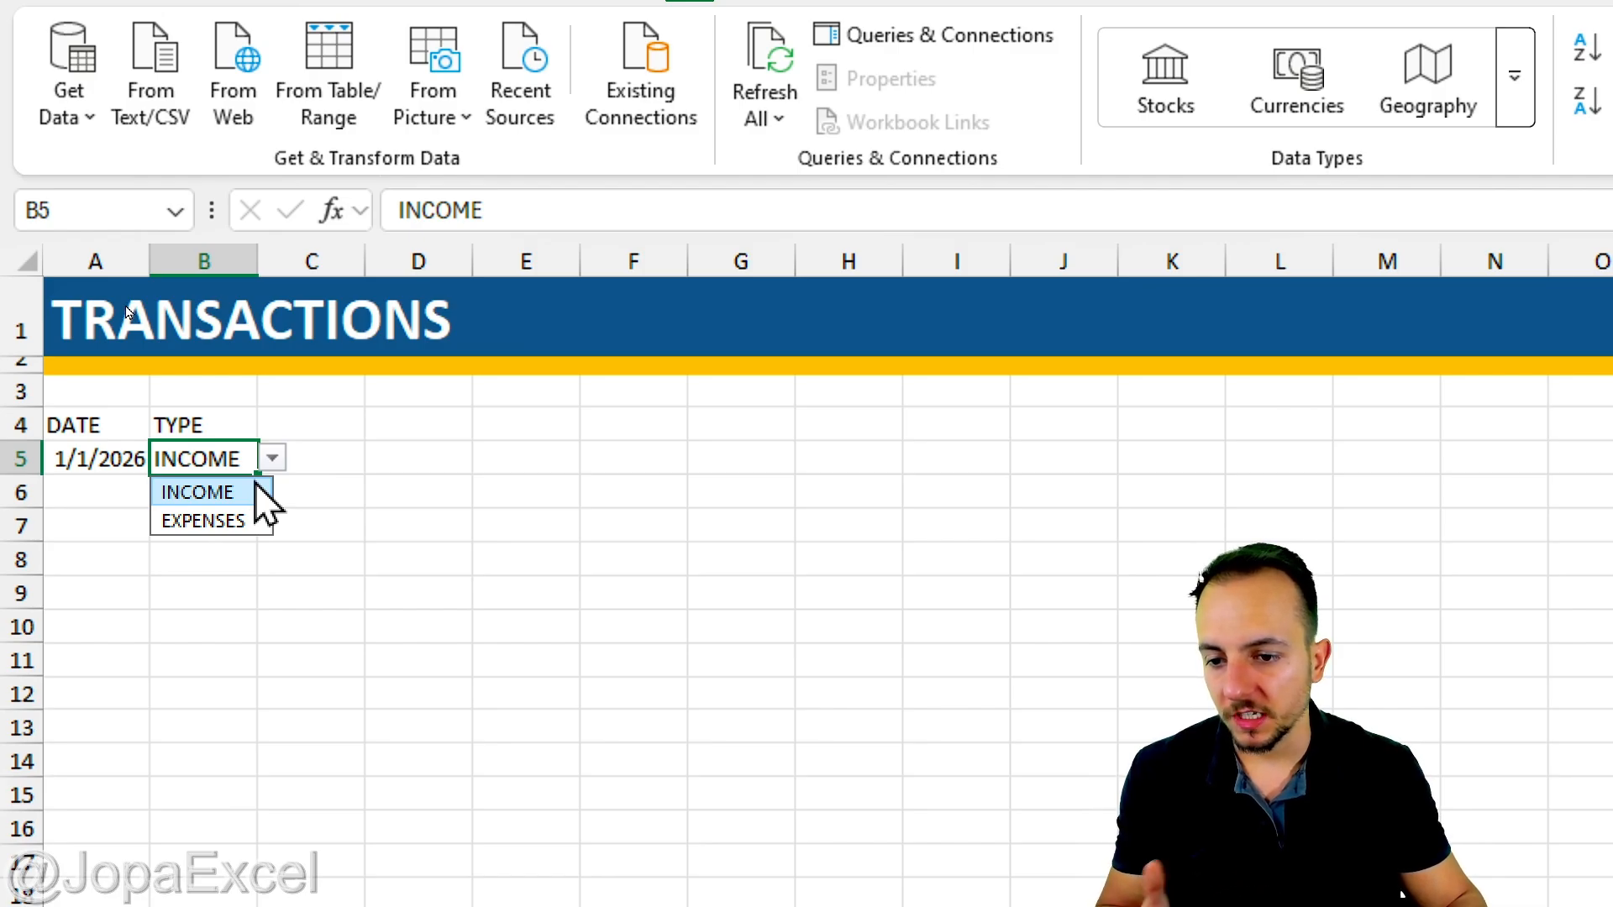
pyautogui.click(227, 521)
pyautogui.click(272, 460)
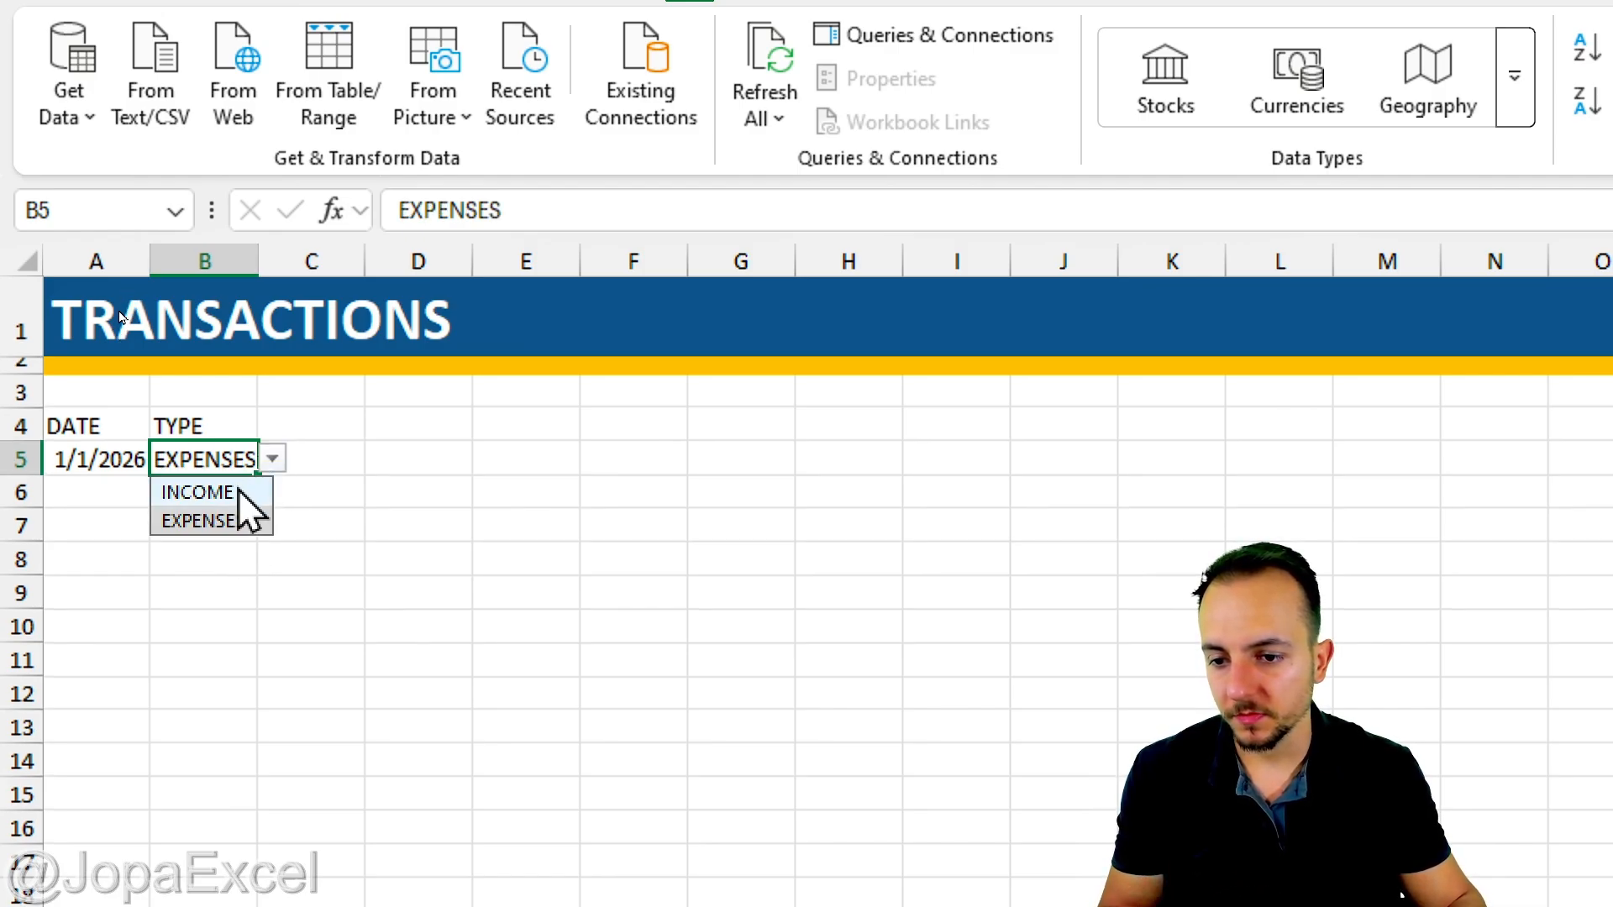
pyautogui.click(237, 490)
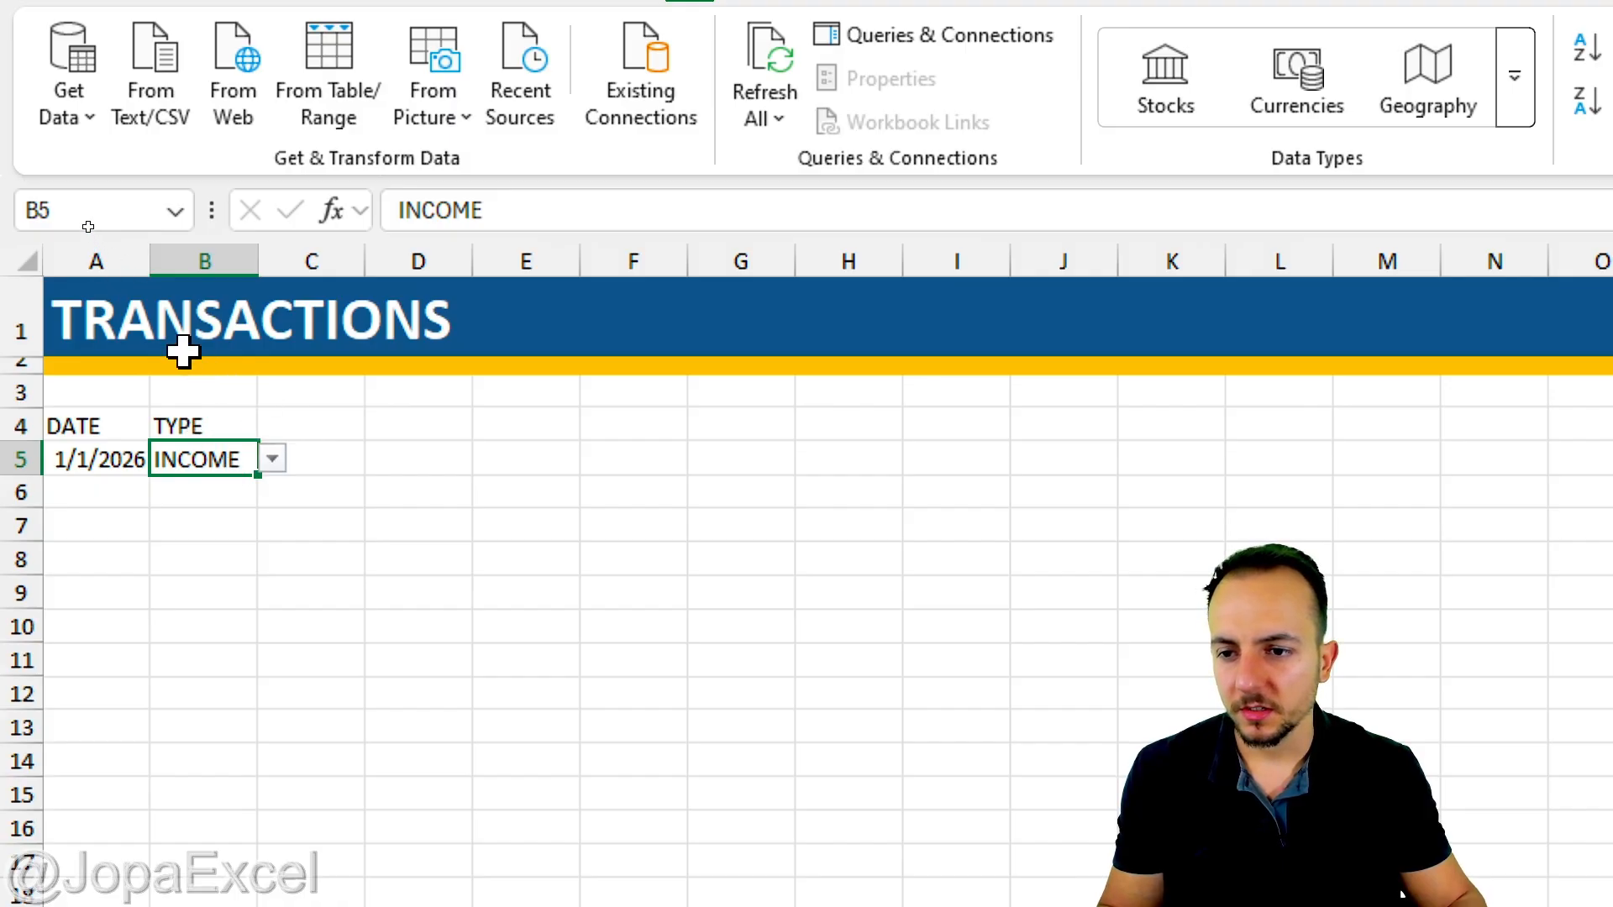
# Widen columns A to C and enter the header CATEGORY in cell C4
pyautogui.moveTo(149, 261); pyautogui.dragTo(184, 264)
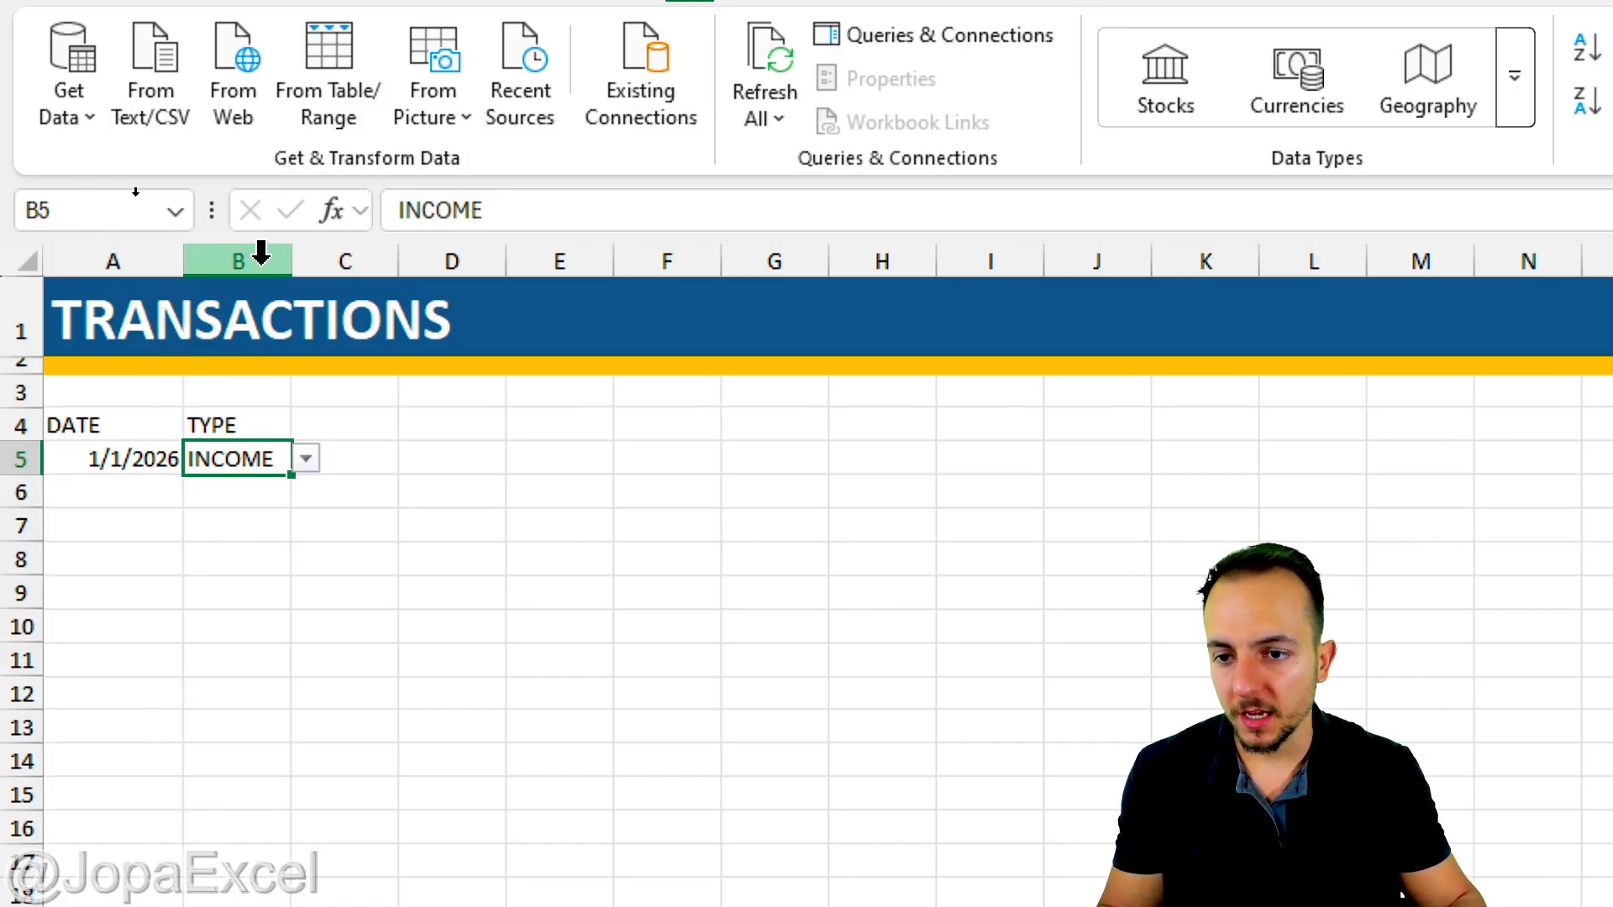
pyautogui.moveTo(292, 261); pyautogui.dragTo(345, 275)
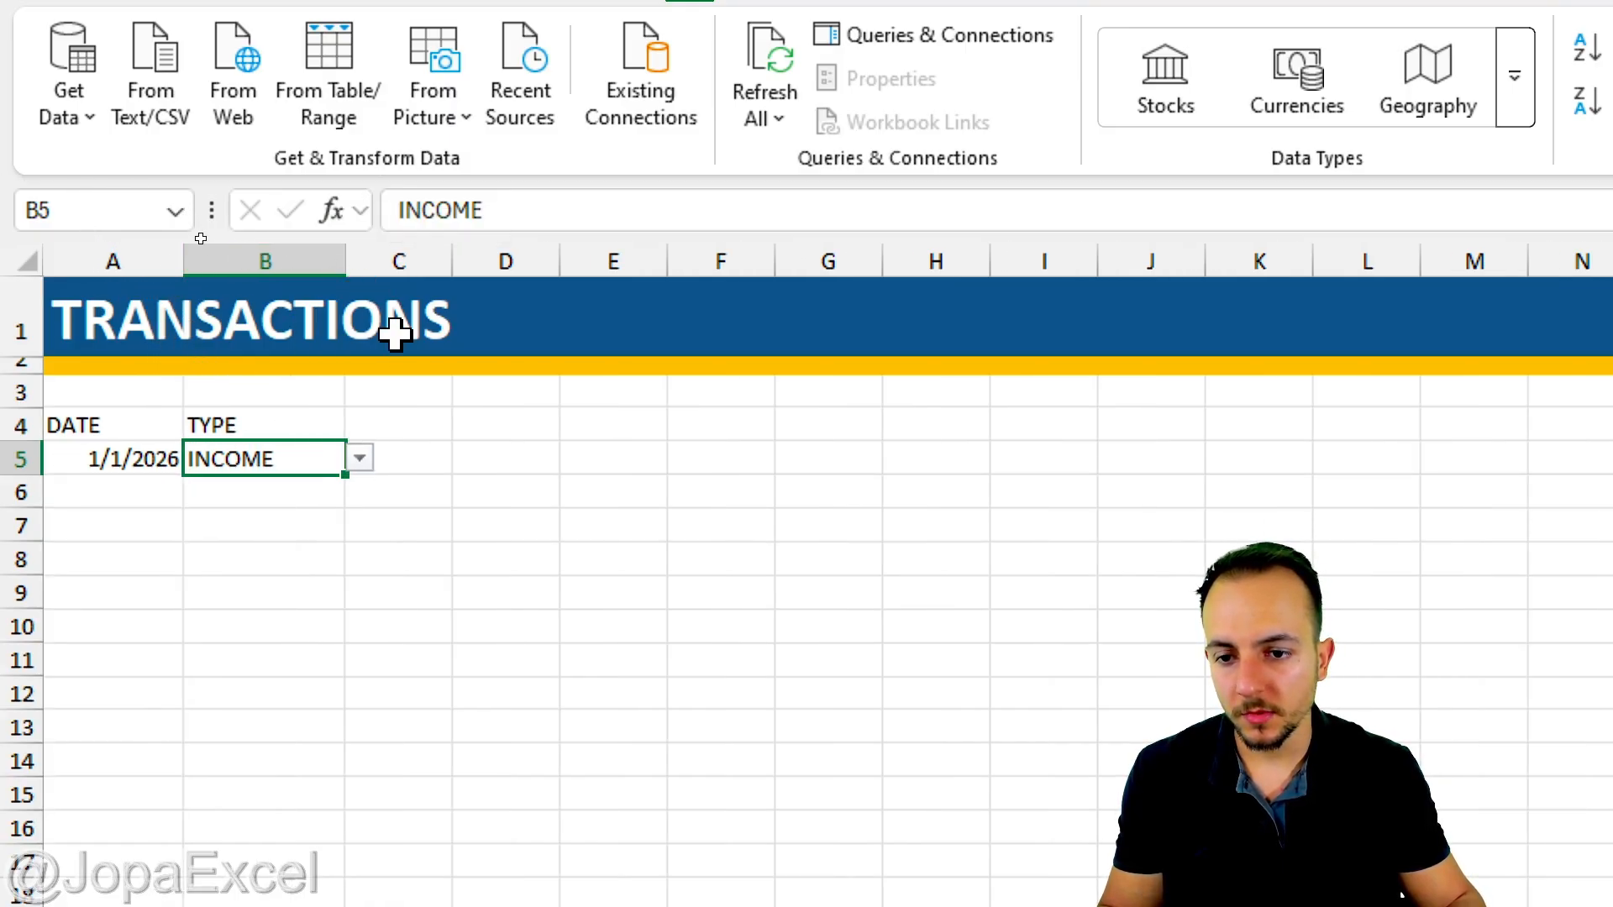
pyautogui.click(411, 420)
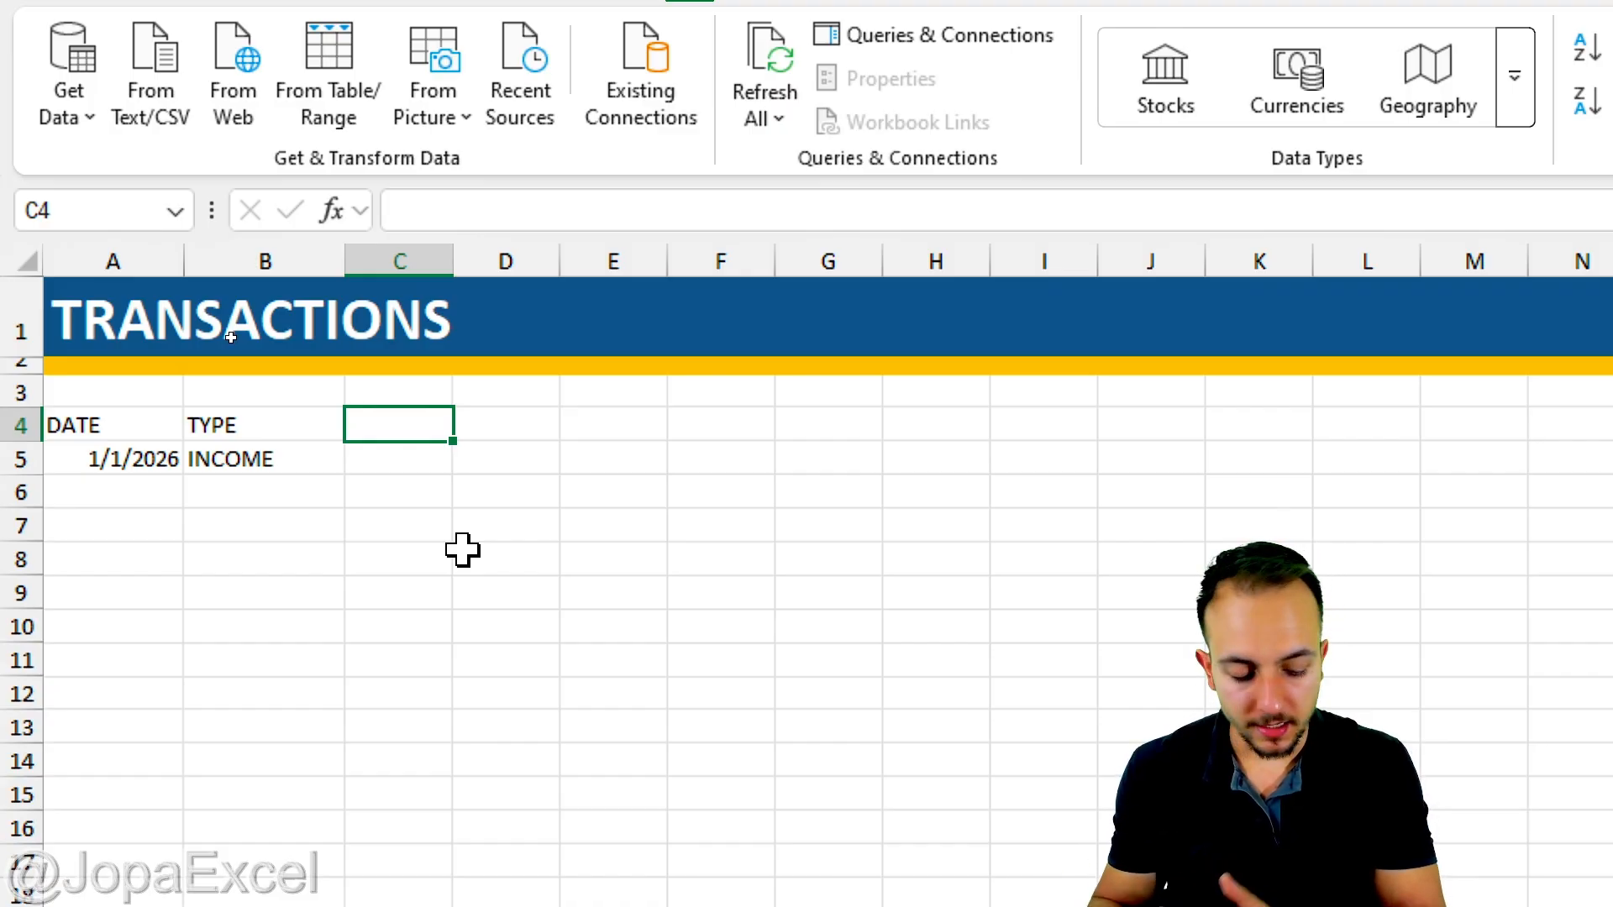
pyautogui.write('CATEGORY')
pyautogui.press('Return')
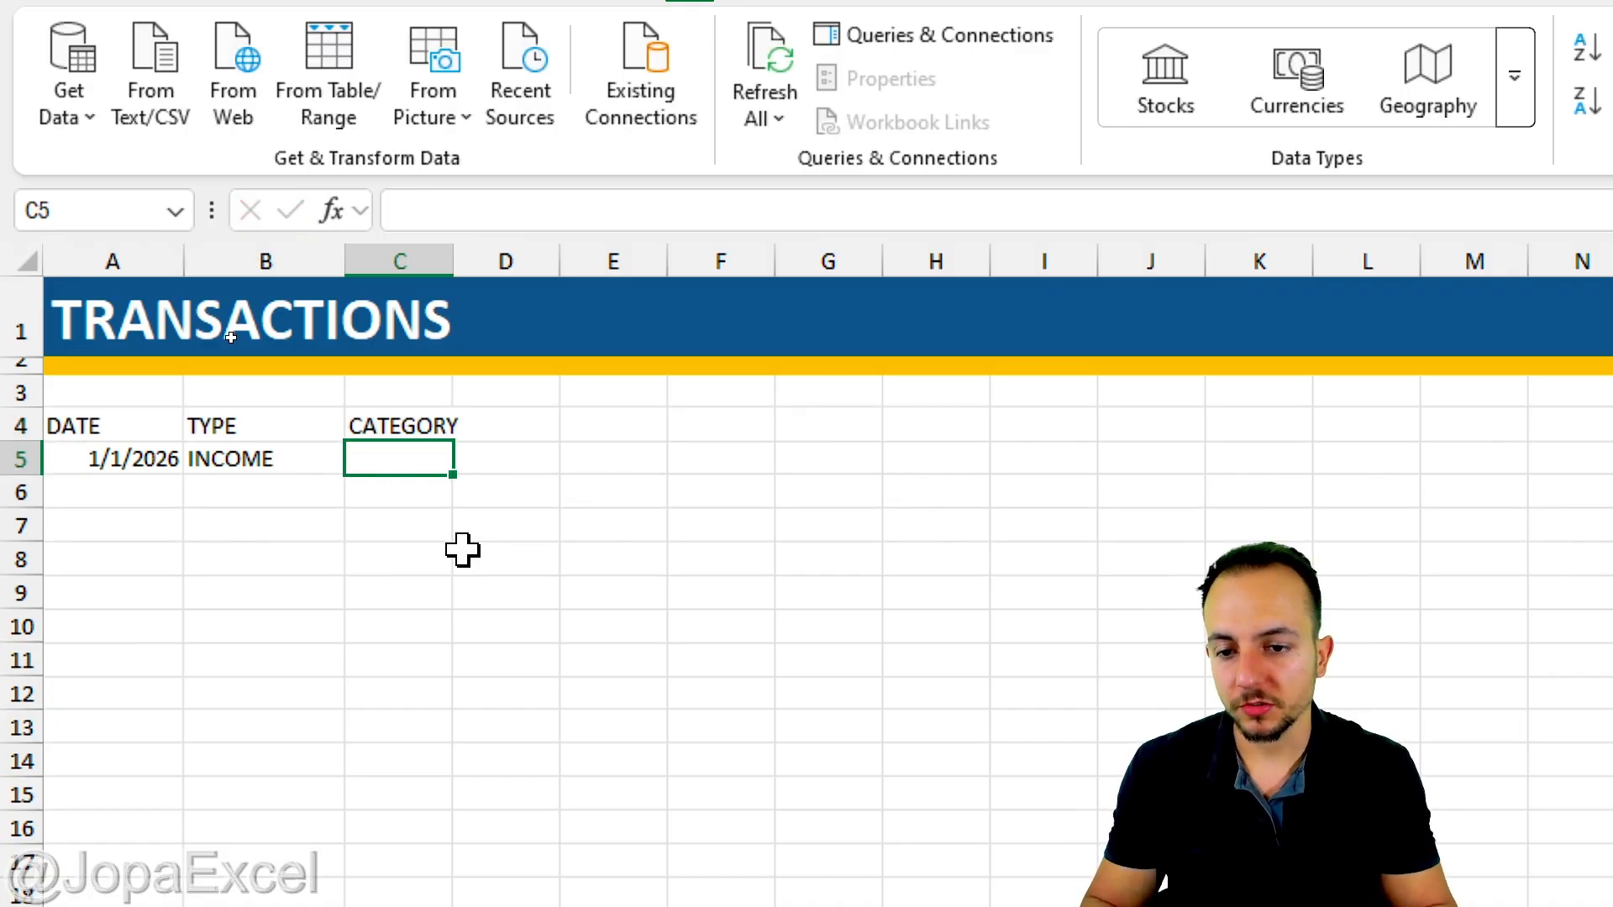
pyautogui.moveTo(453, 262); pyautogui.dragTo(641, 264)
# Review the income and expense categories in the two tables on the LISTS sheet
pyautogui.click(118, 874)
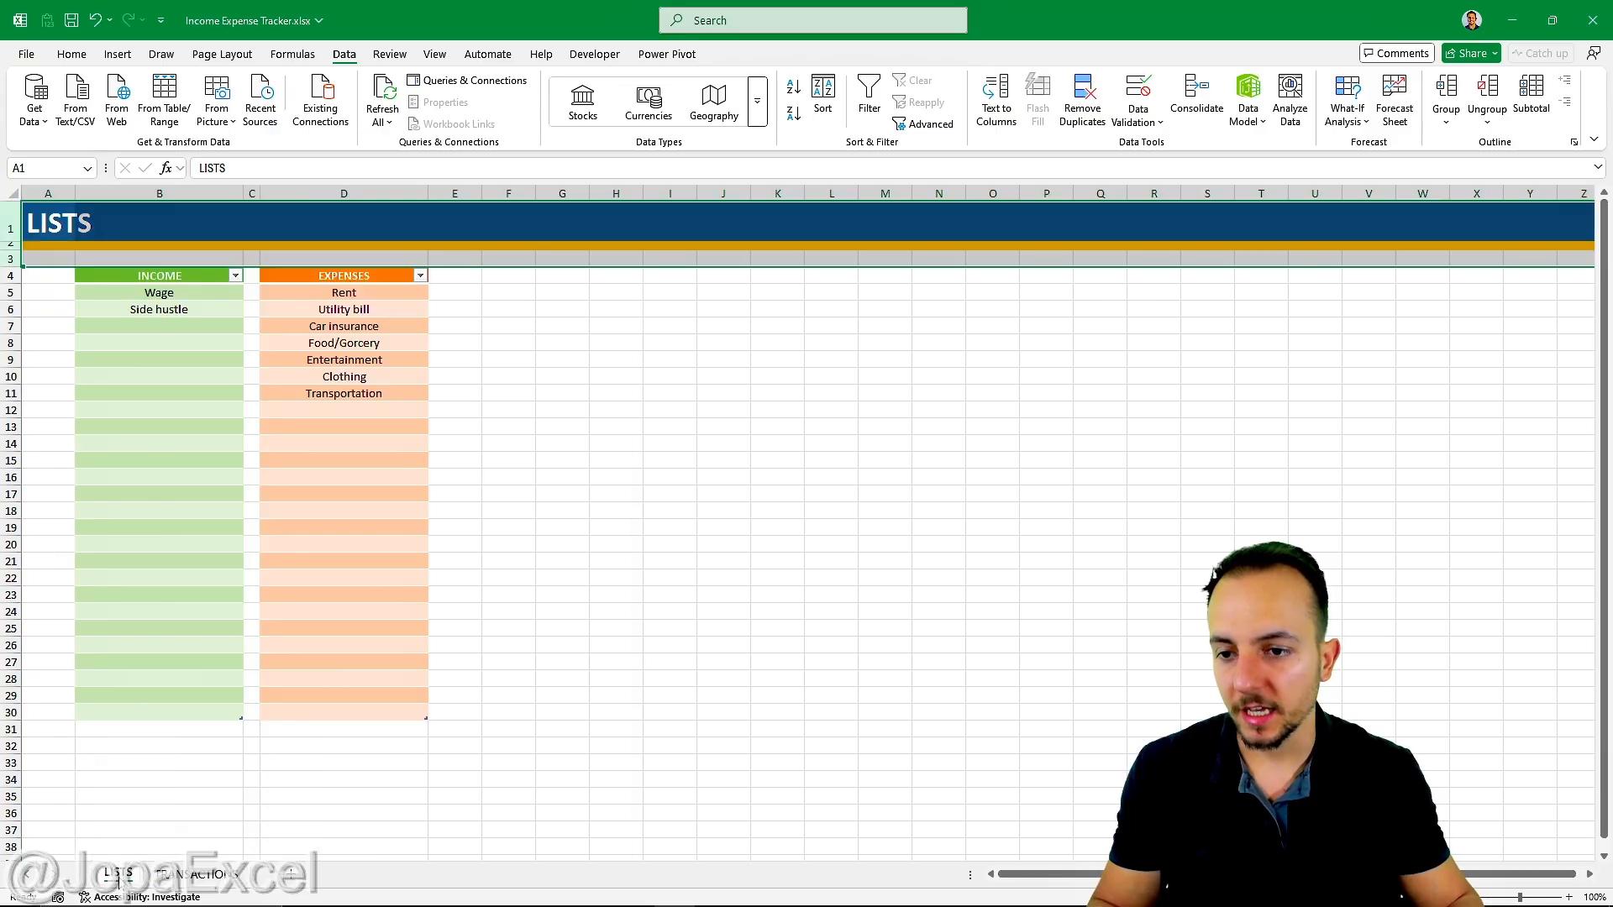
pyautogui.click(152, 348)
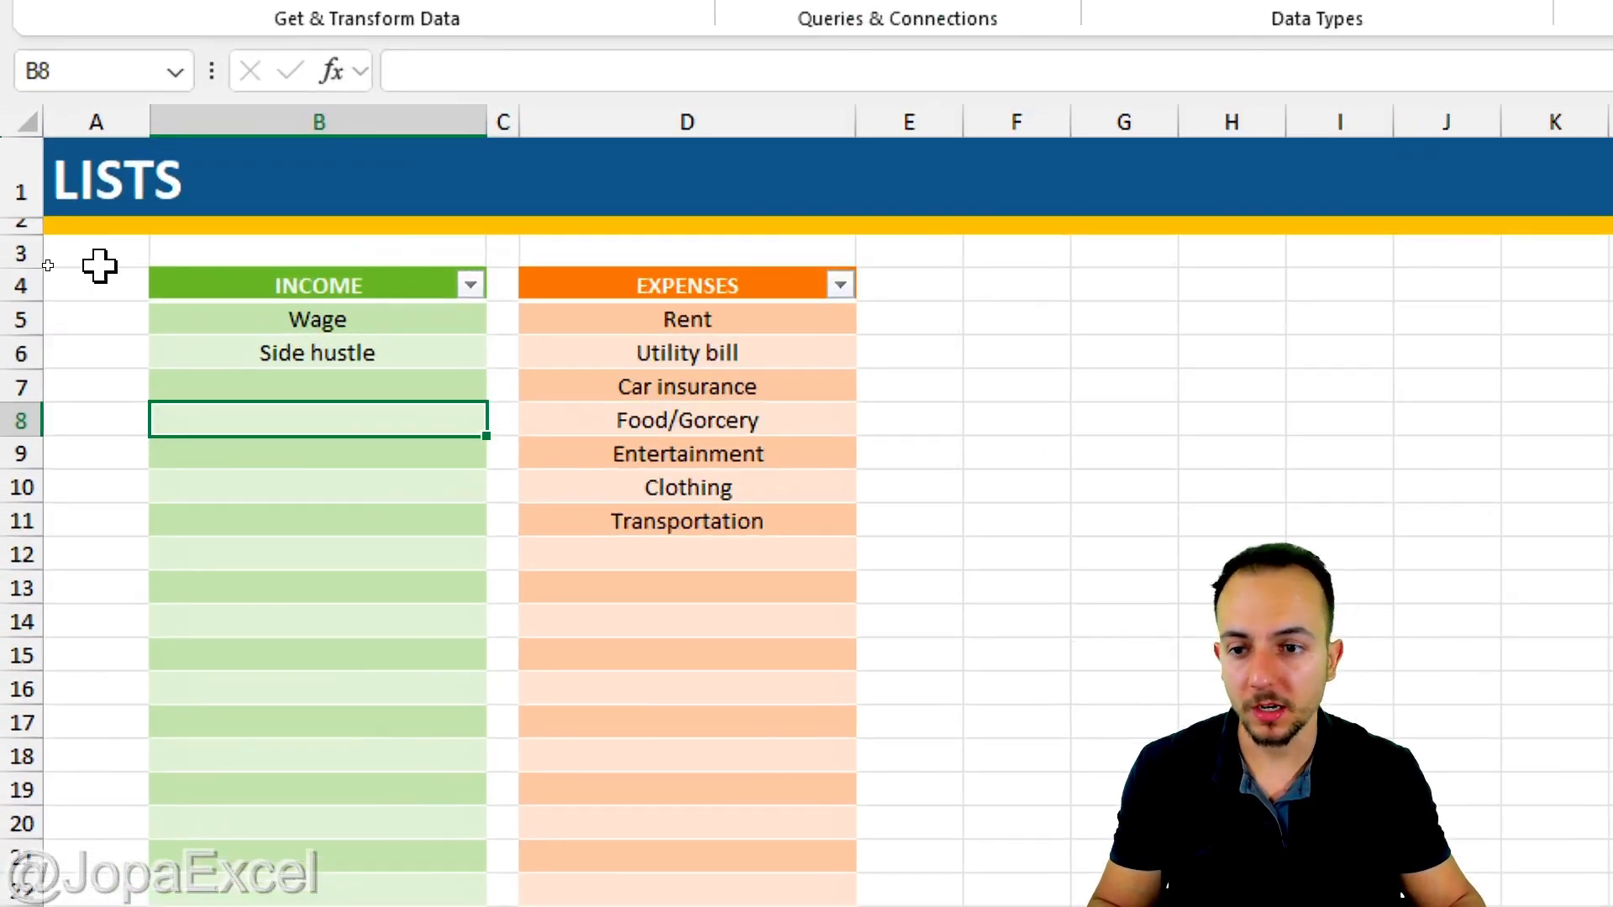
pyautogui.click(353, 323)
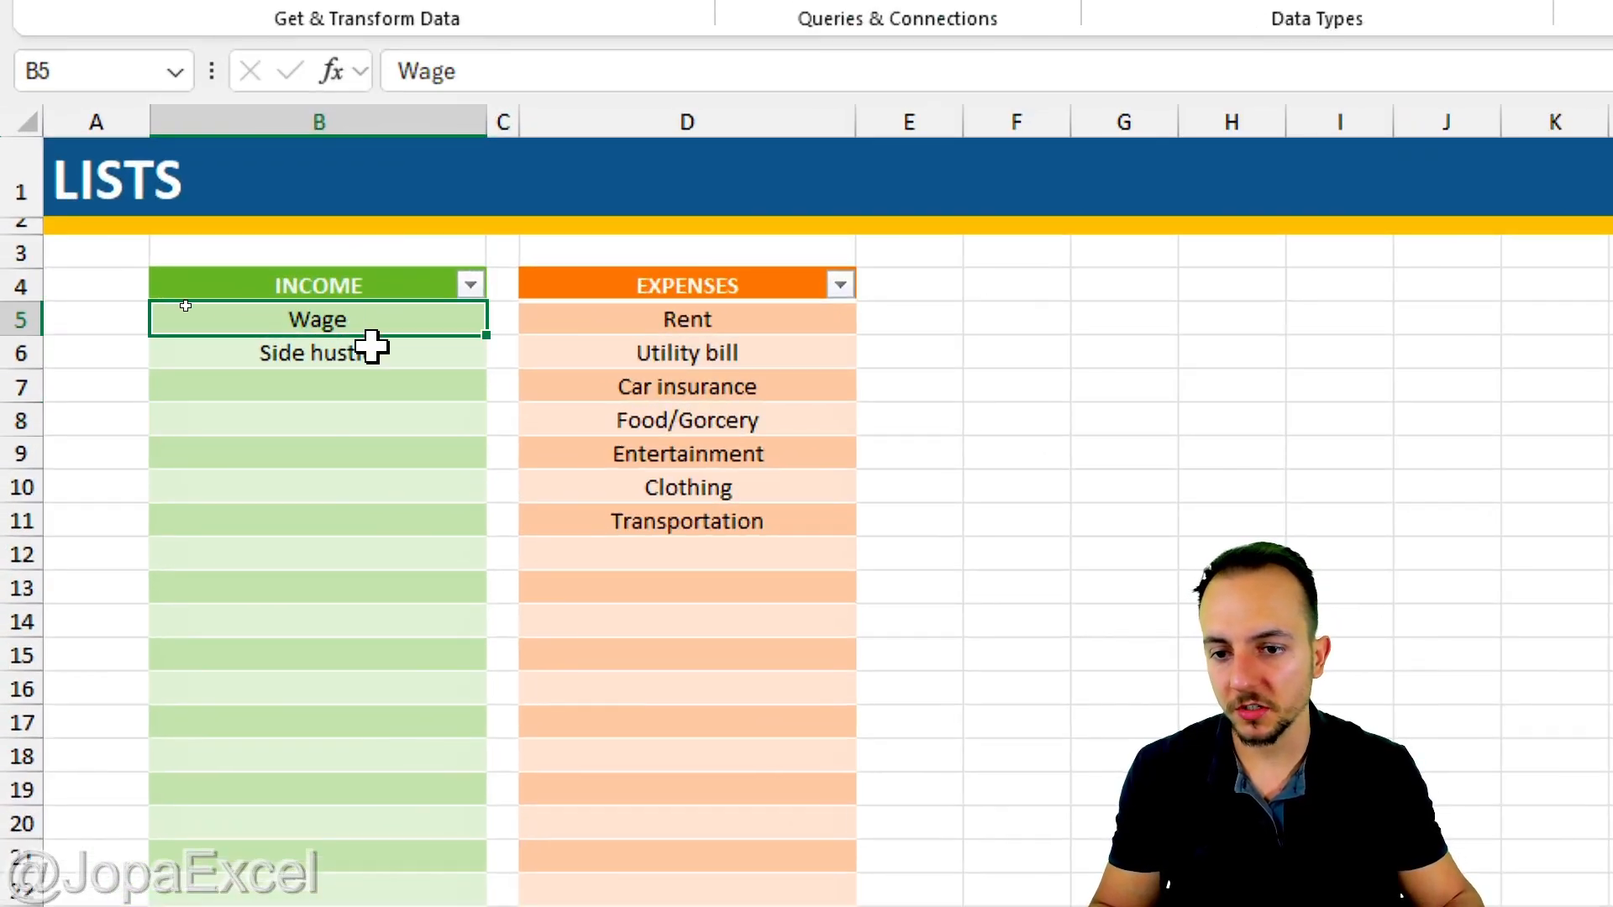
pyautogui.click(371, 347)
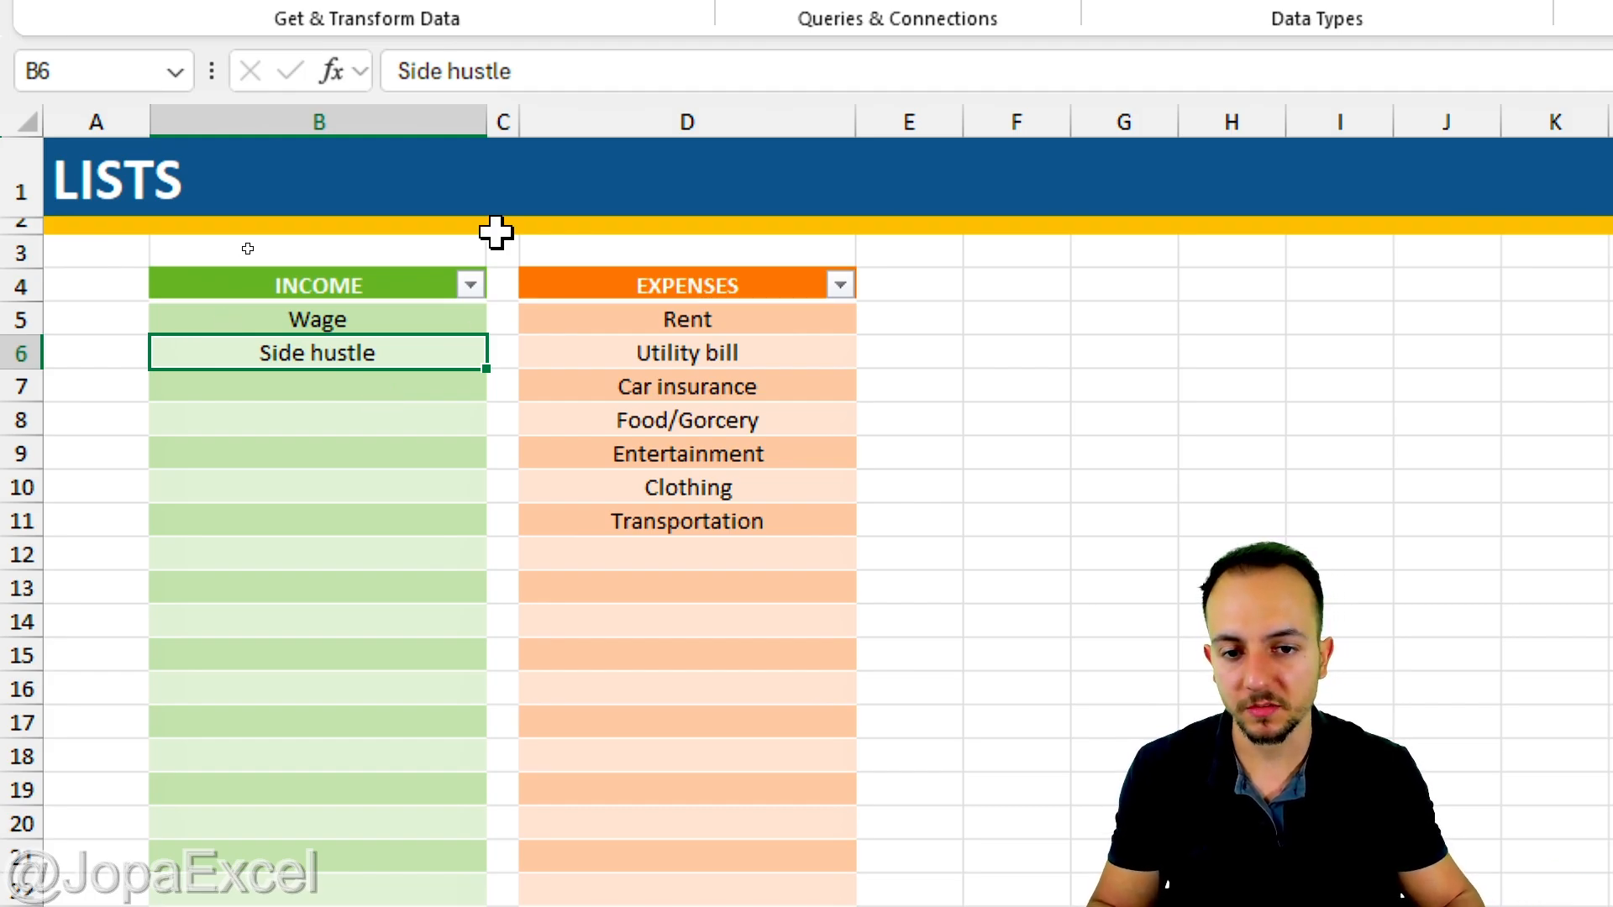
pyautogui.click(771, 324)
pyautogui.click(764, 356)
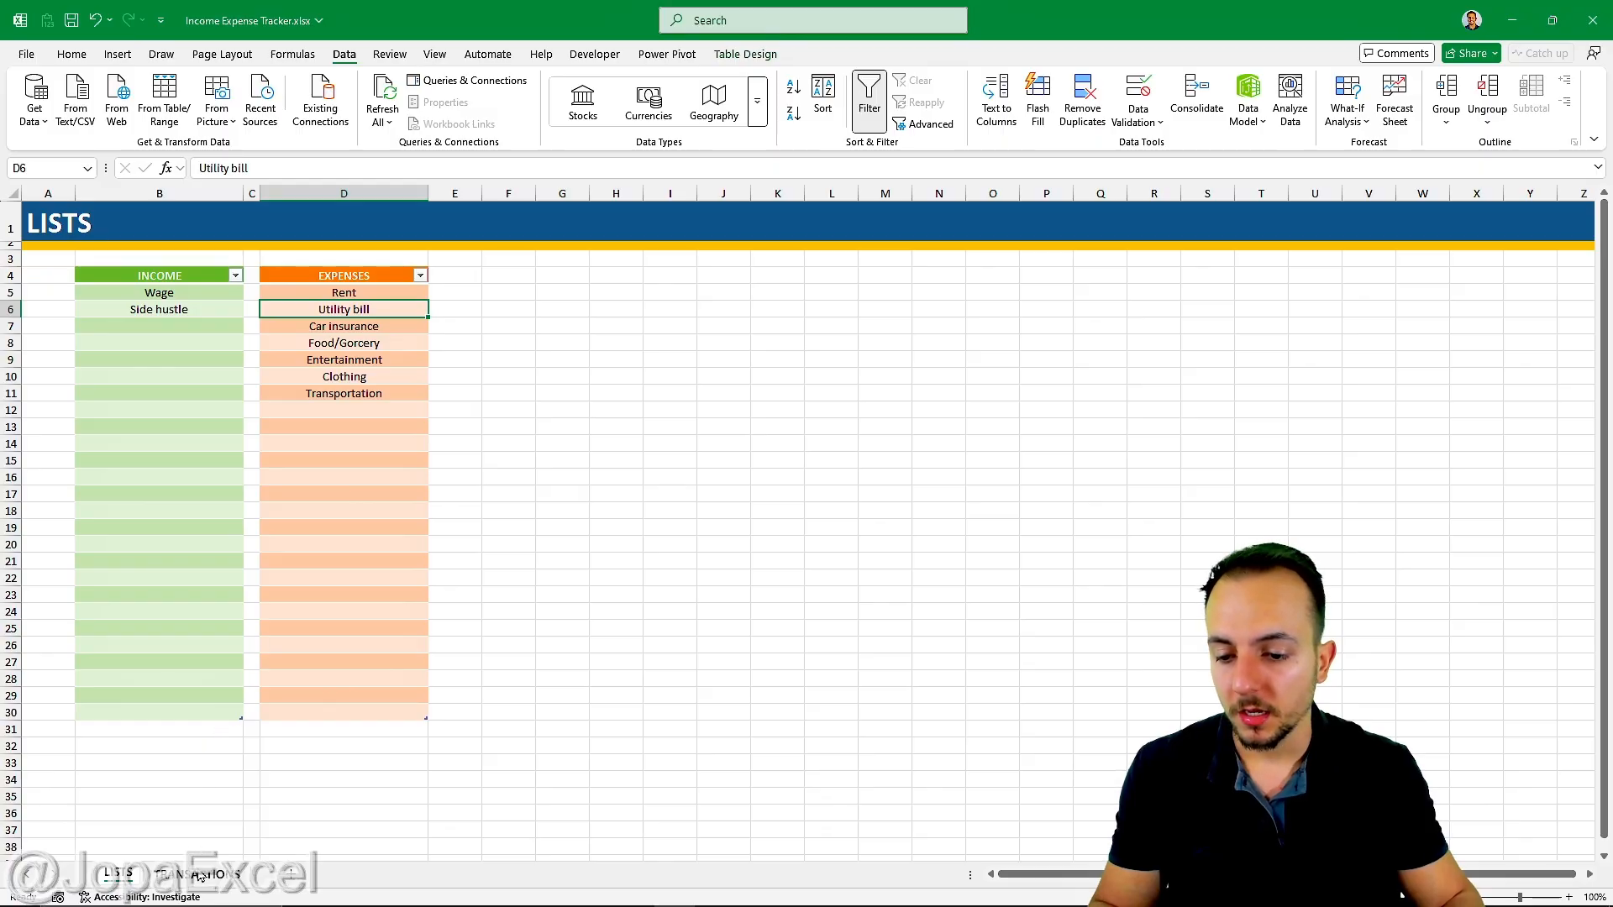
# Apply list validation with the source =INDIRECT(B5) to cell C5 of the TRANSACTIONS sheet
pyautogui.click(200, 876)
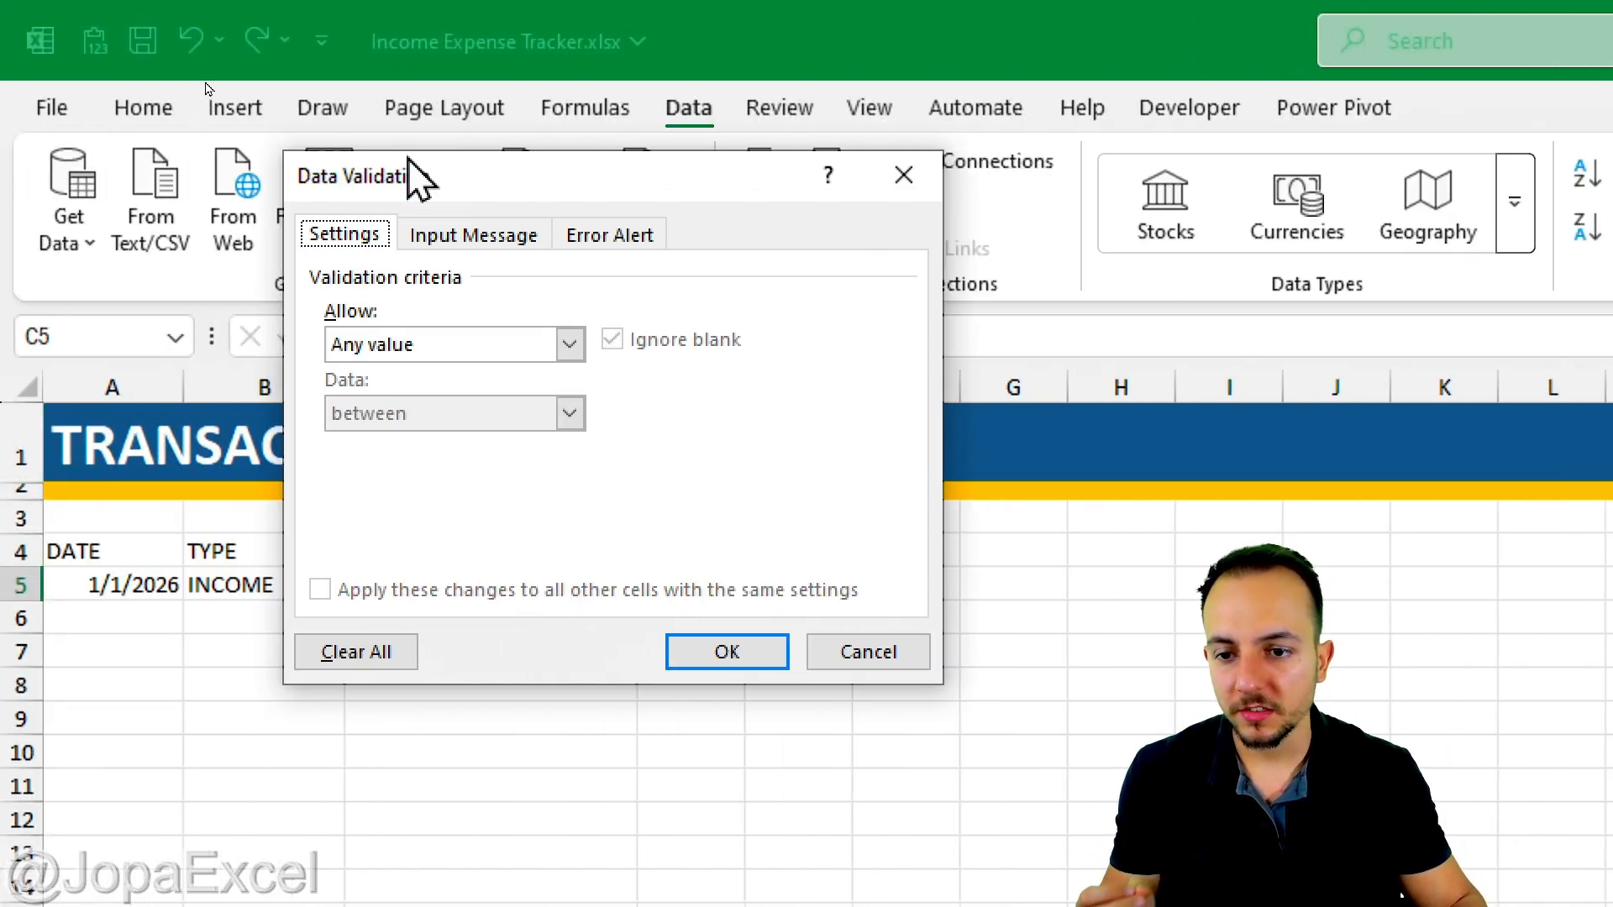
pyautogui.moveTo(415, 172); pyautogui.dragTo(745, 130)
pyautogui.click(741, 304)
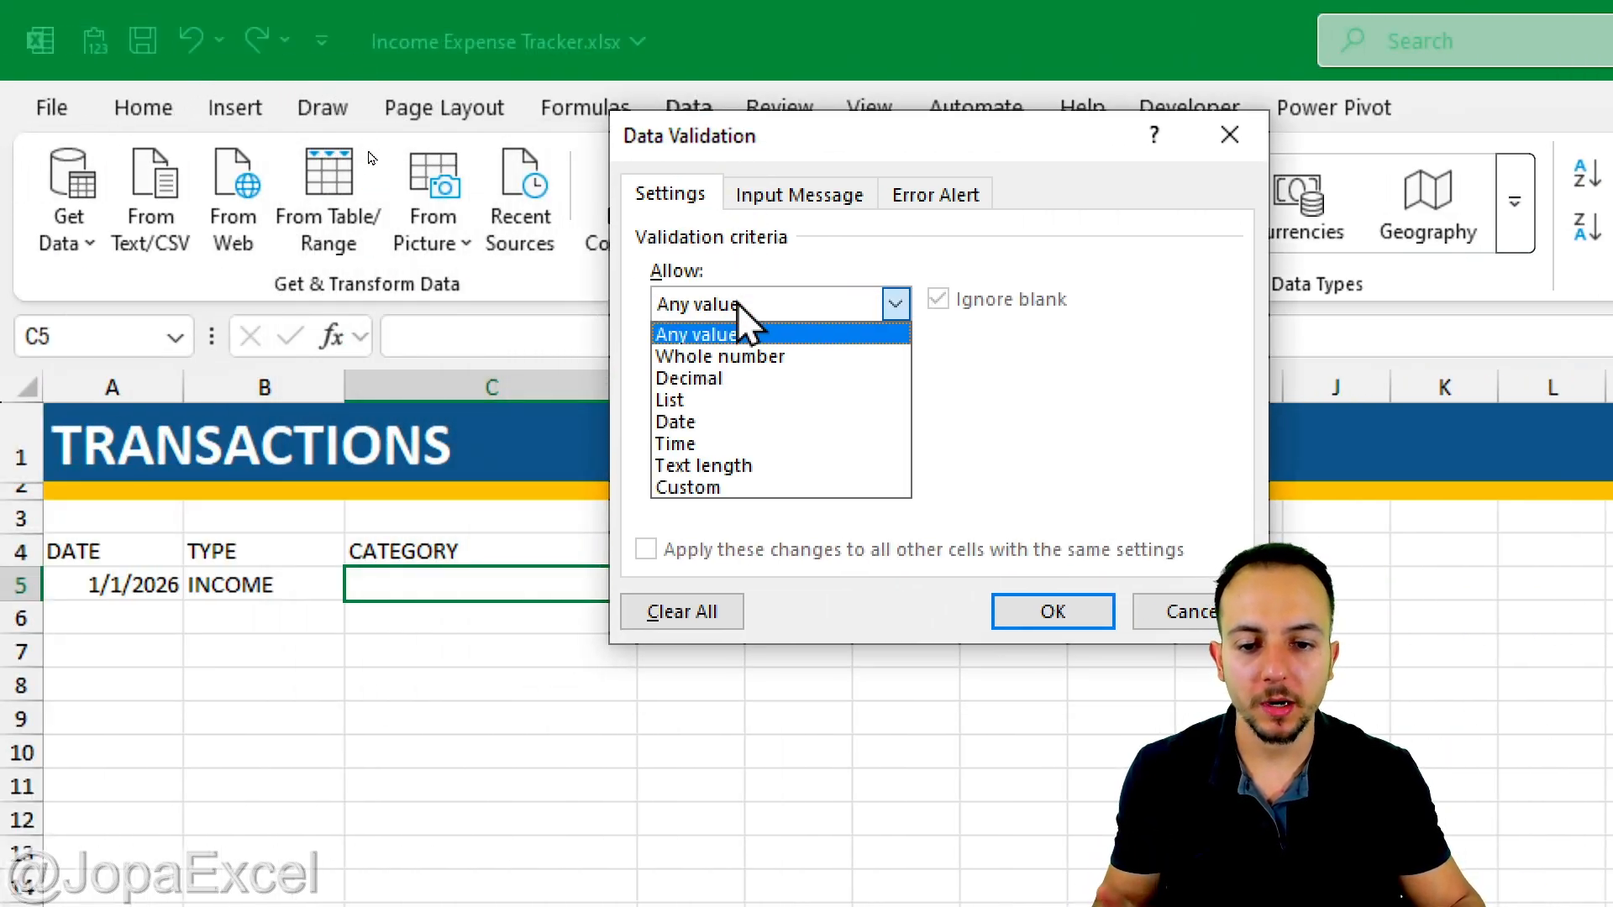
pyautogui.click(728, 404)
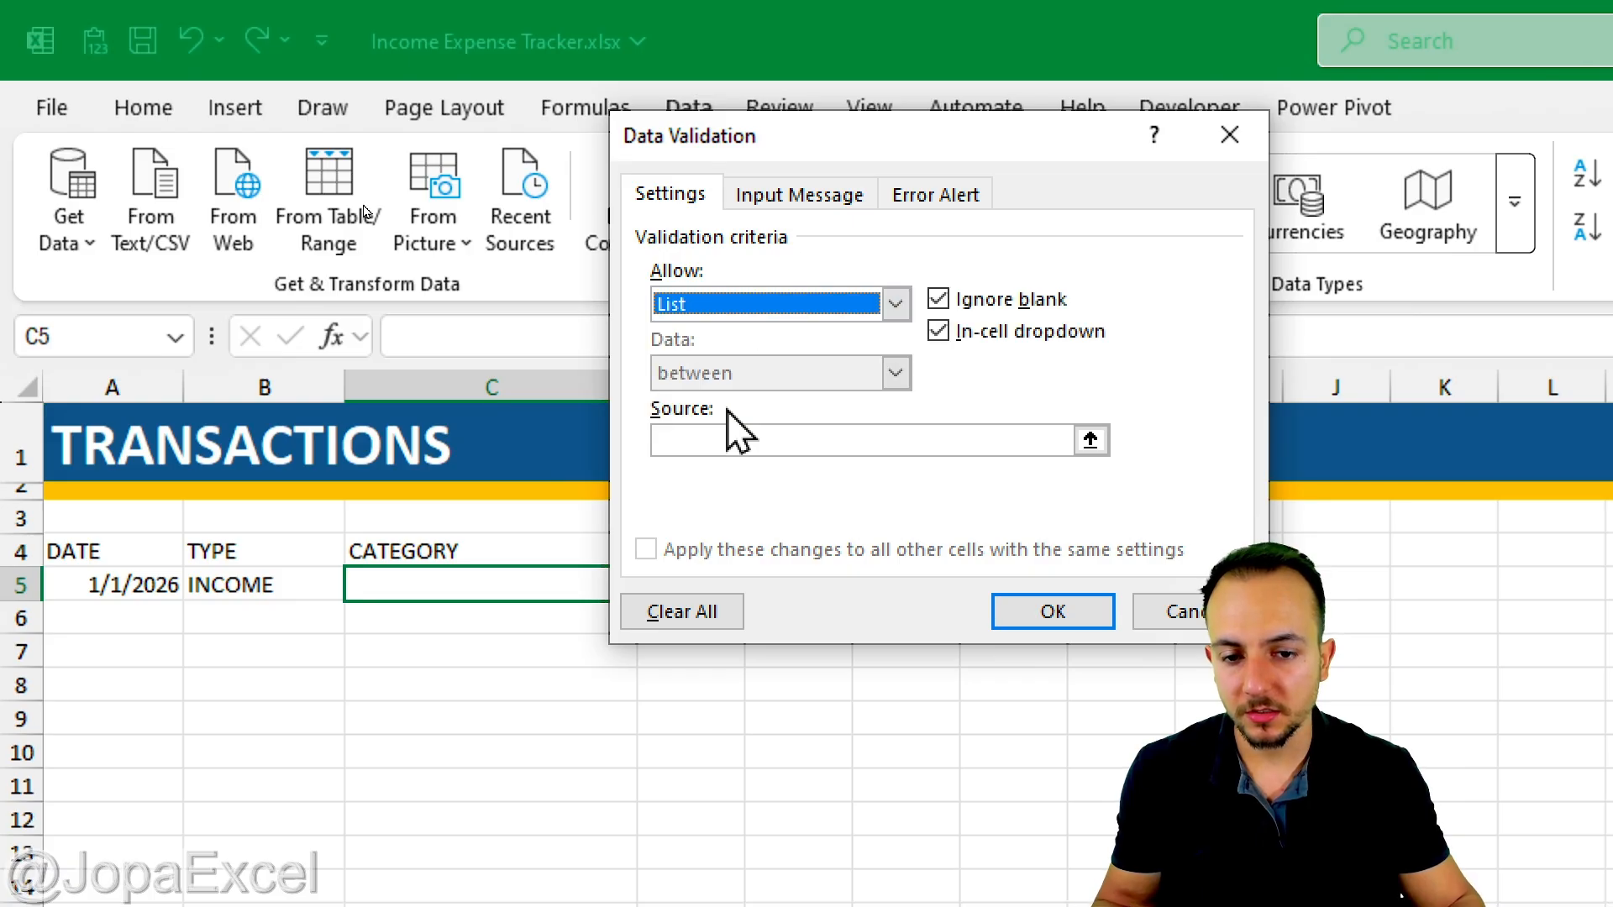
pyautogui.click(731, 437)
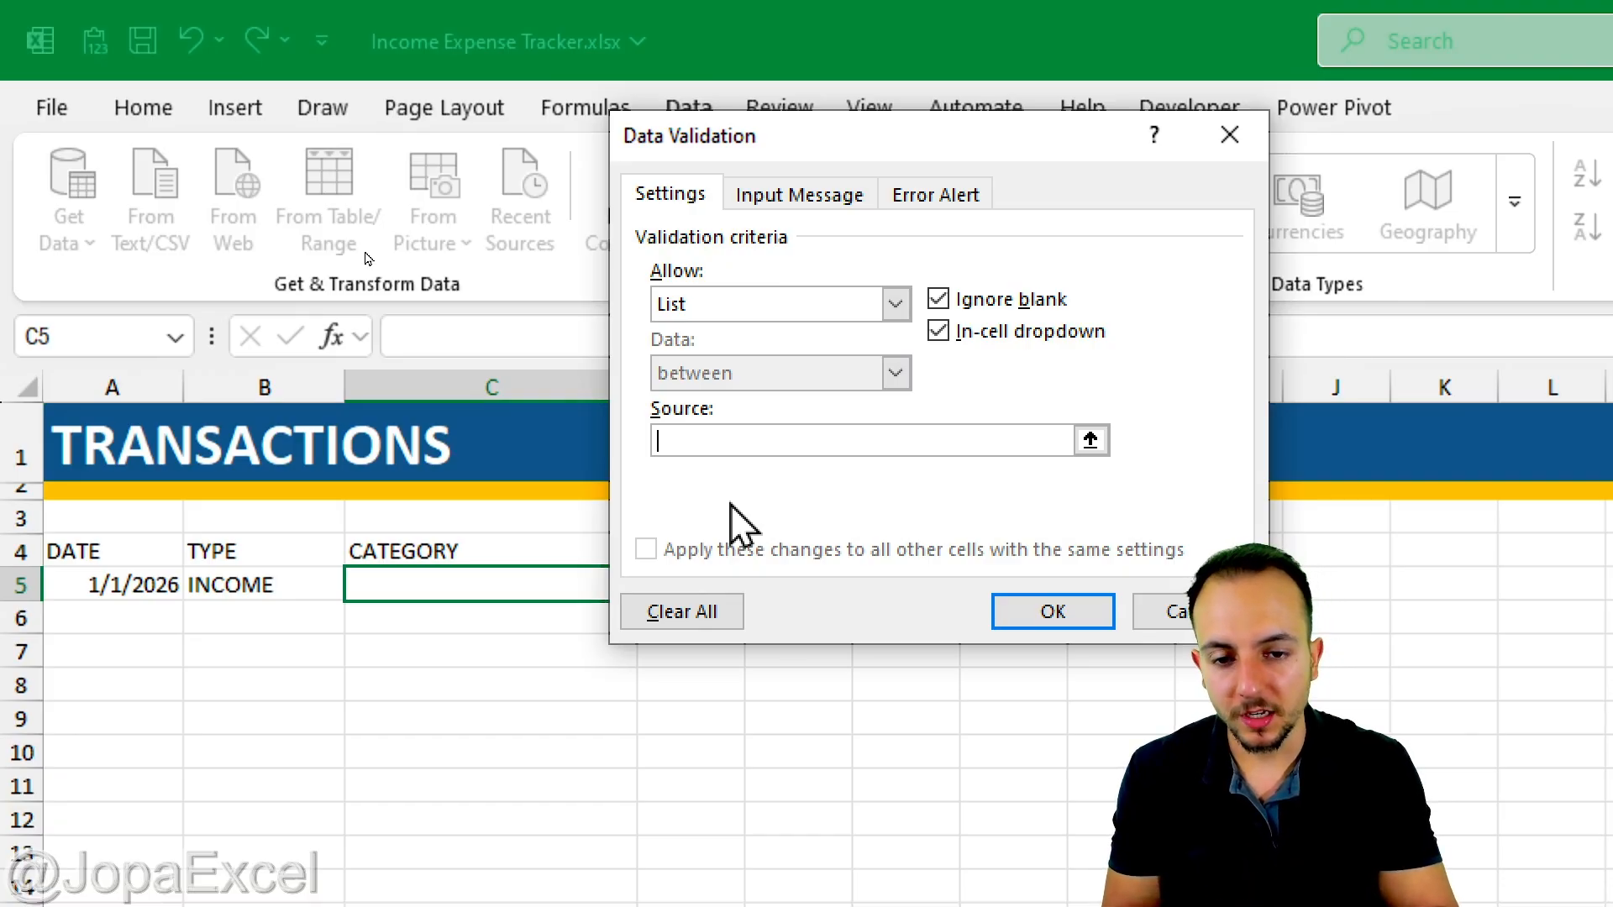
pyautogui.write('=')
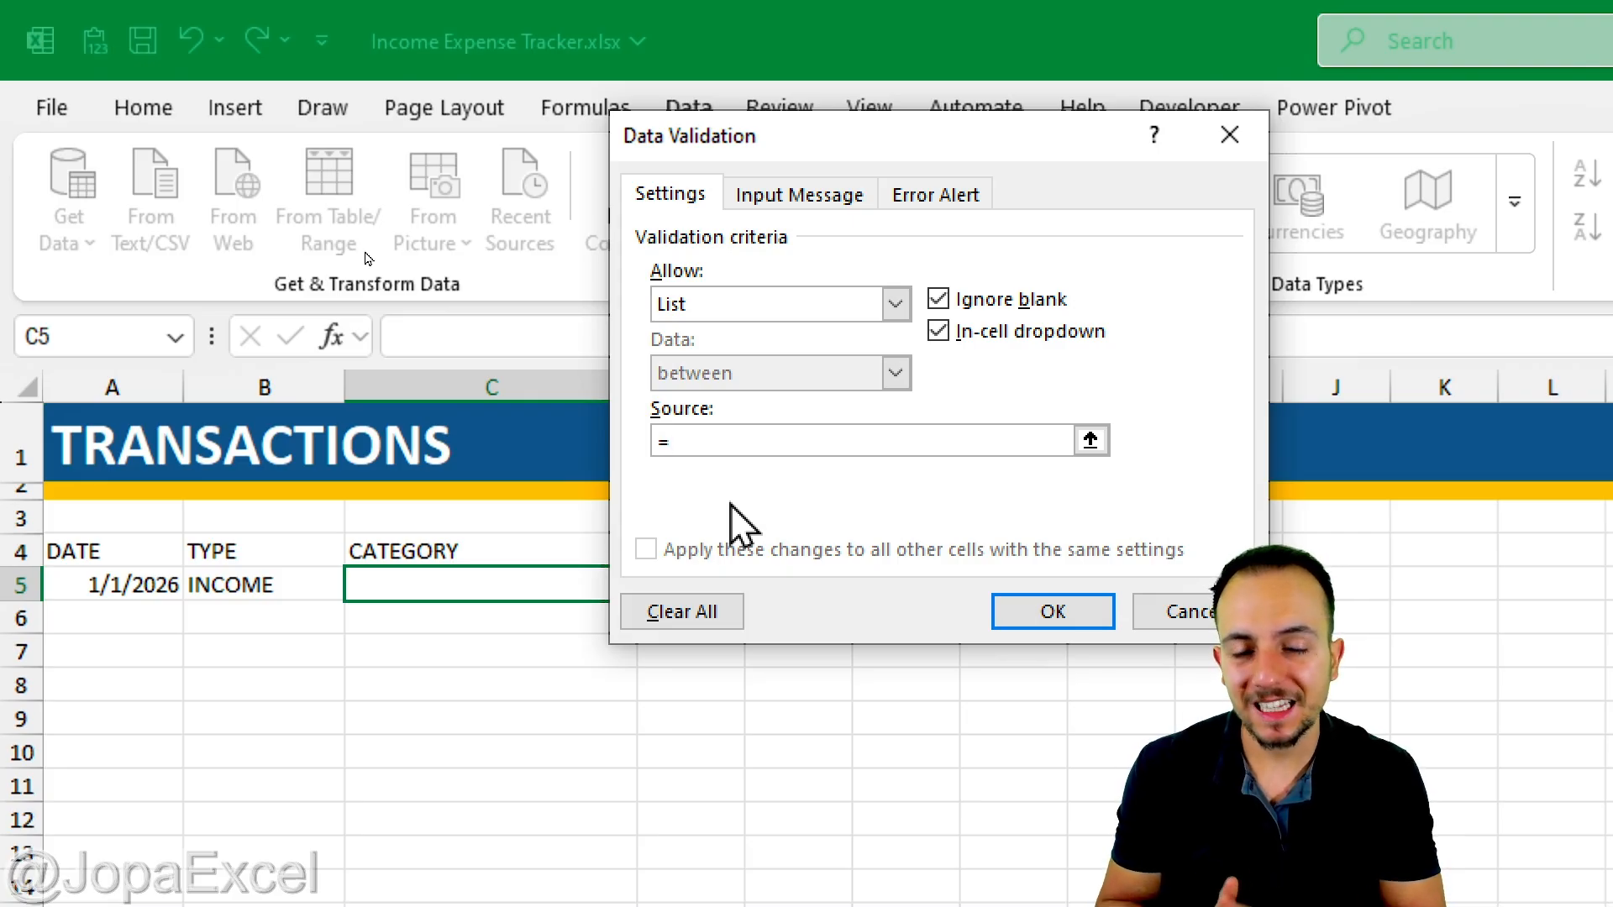
pyautogui.write('INDIRECT')
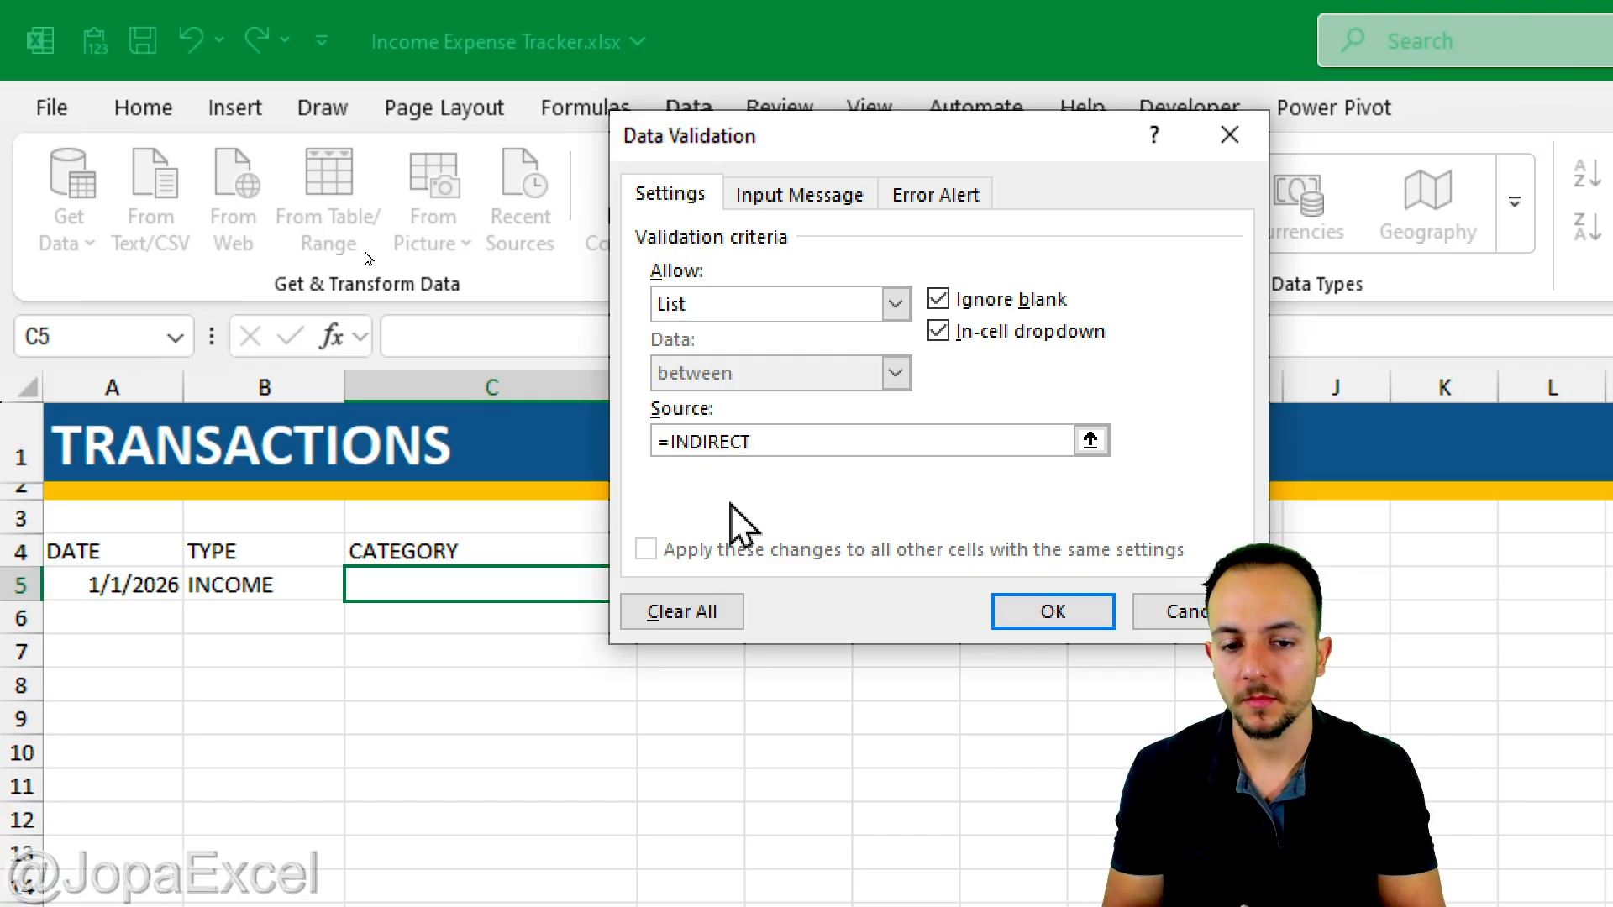
pyautogui.write('(')
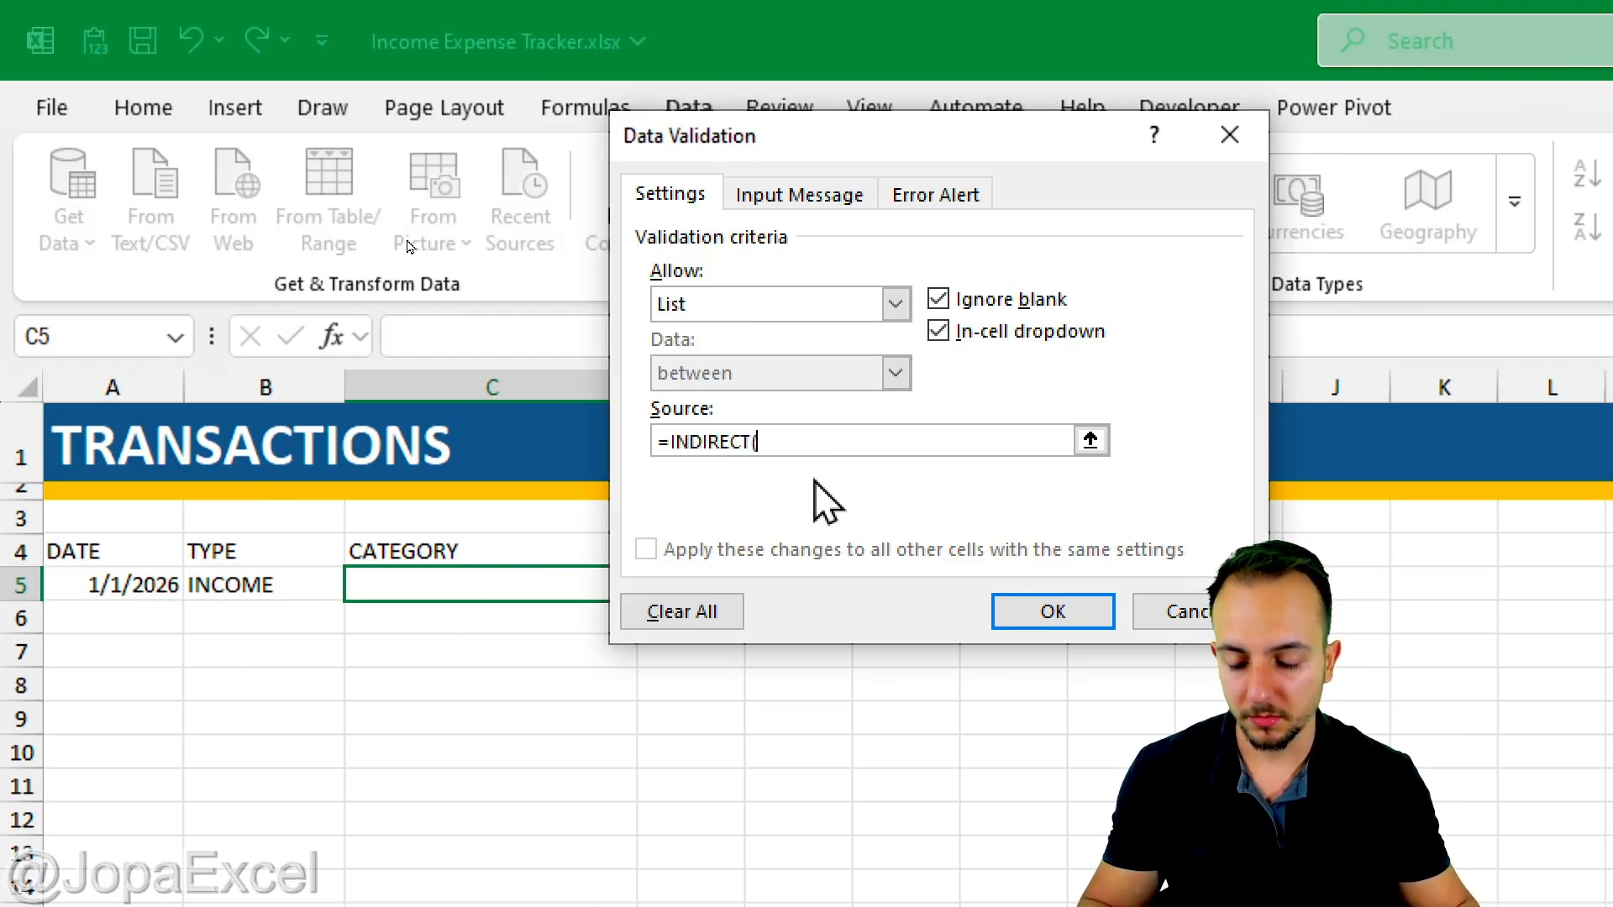
pyautogui.write('B5)')
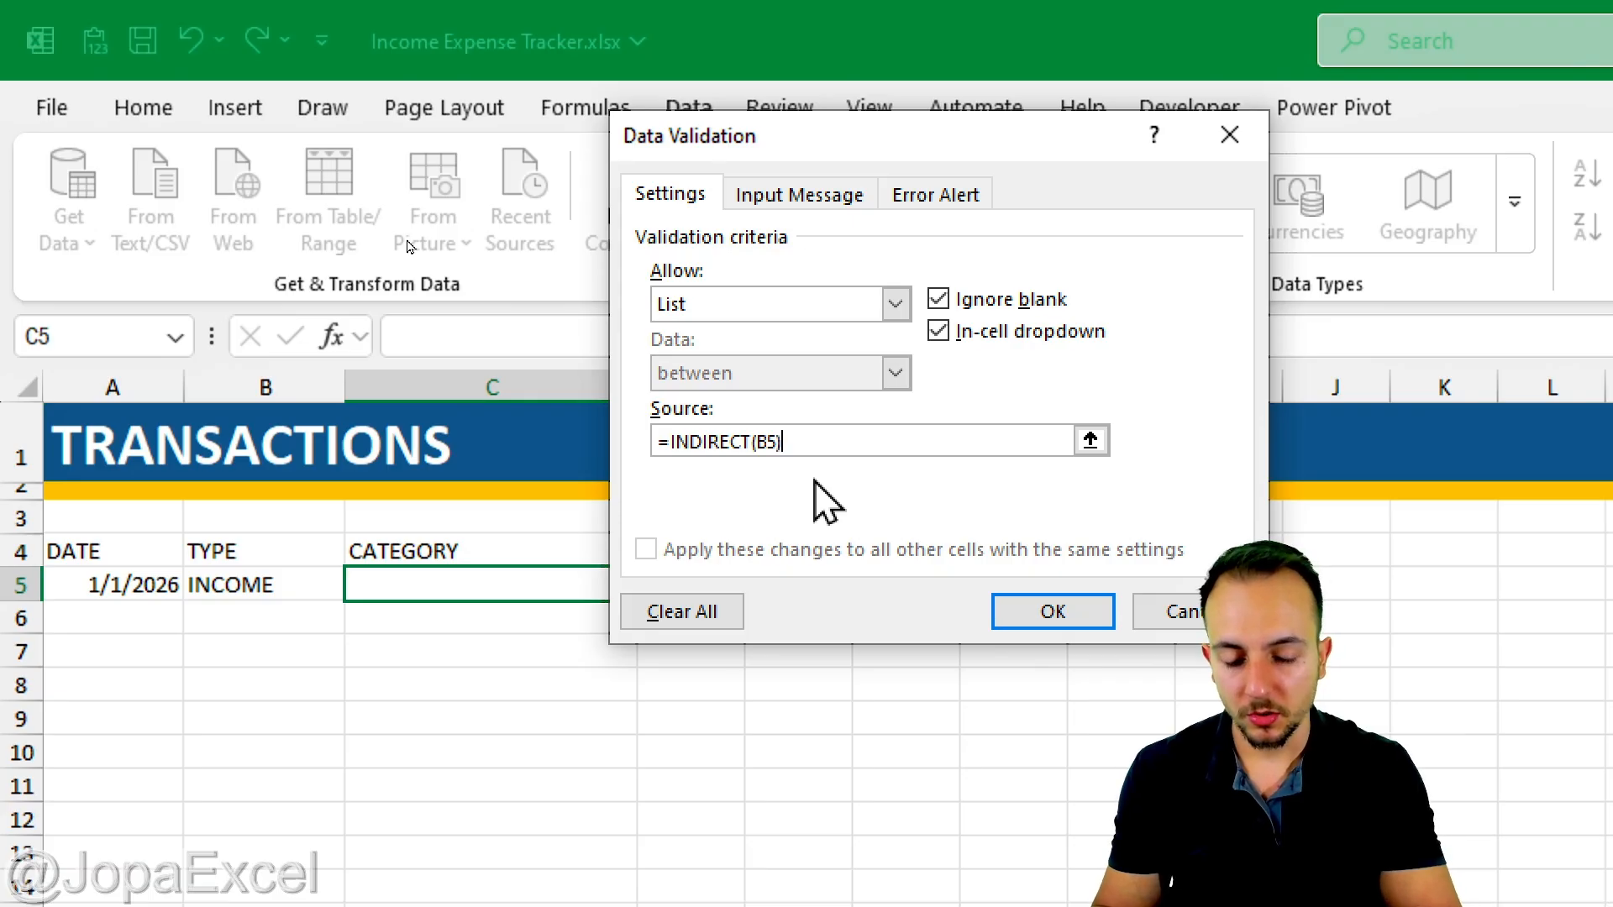
pyautogui.press('Return')
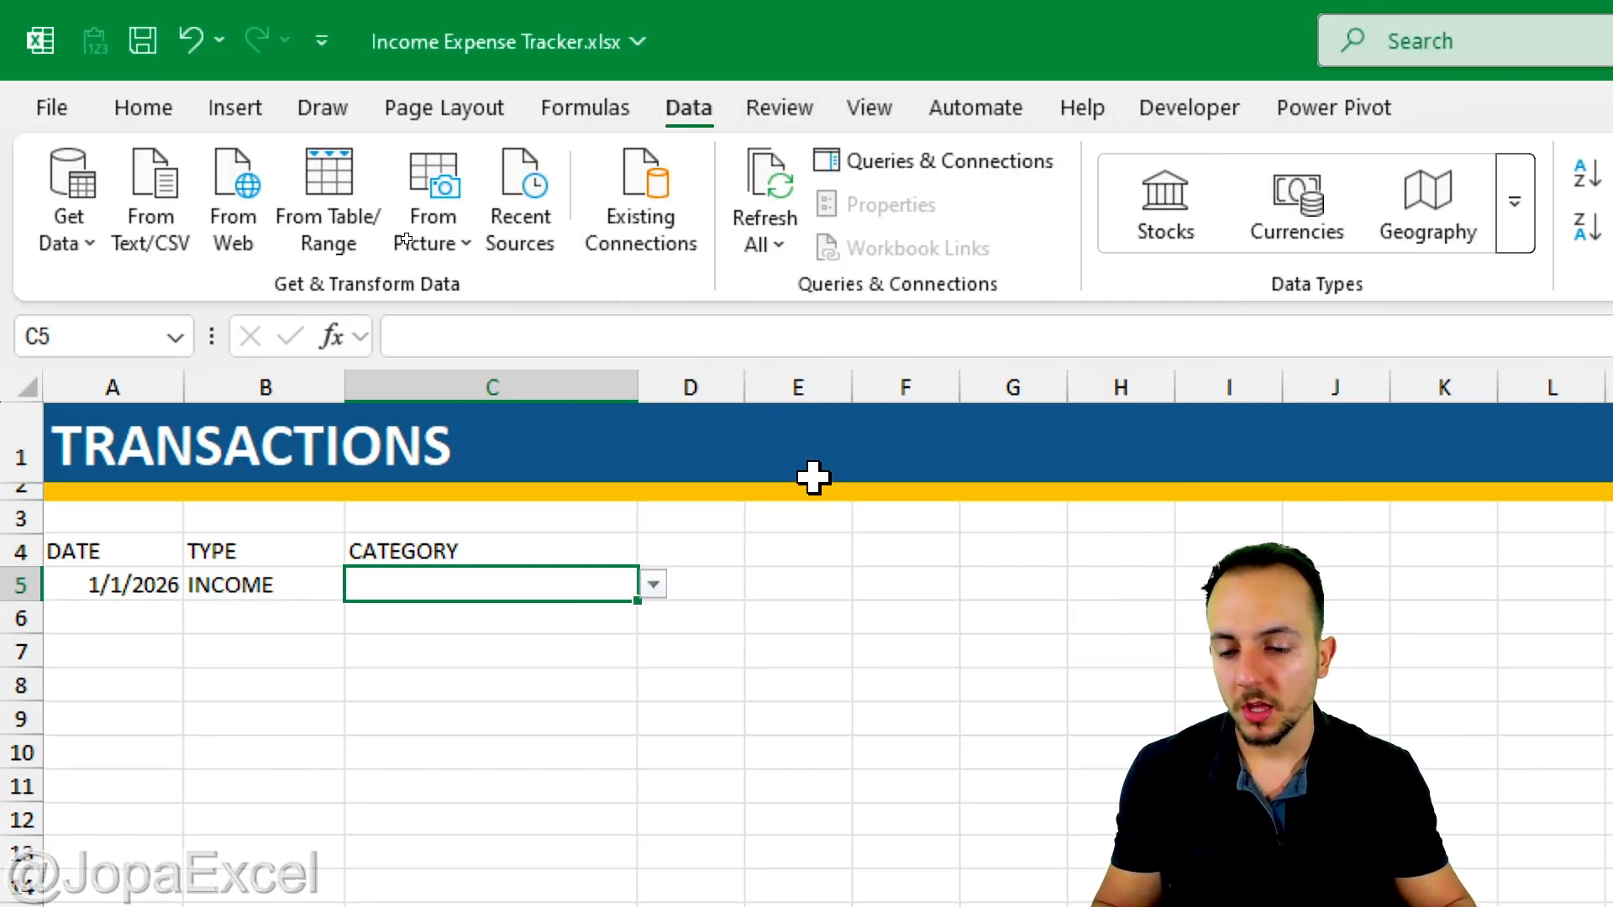
# Check the choices offered by the category drop-down in C5 for the type INCOME in B5
pyautogui.click(317, 588)
pyautogui.click(471, 578)
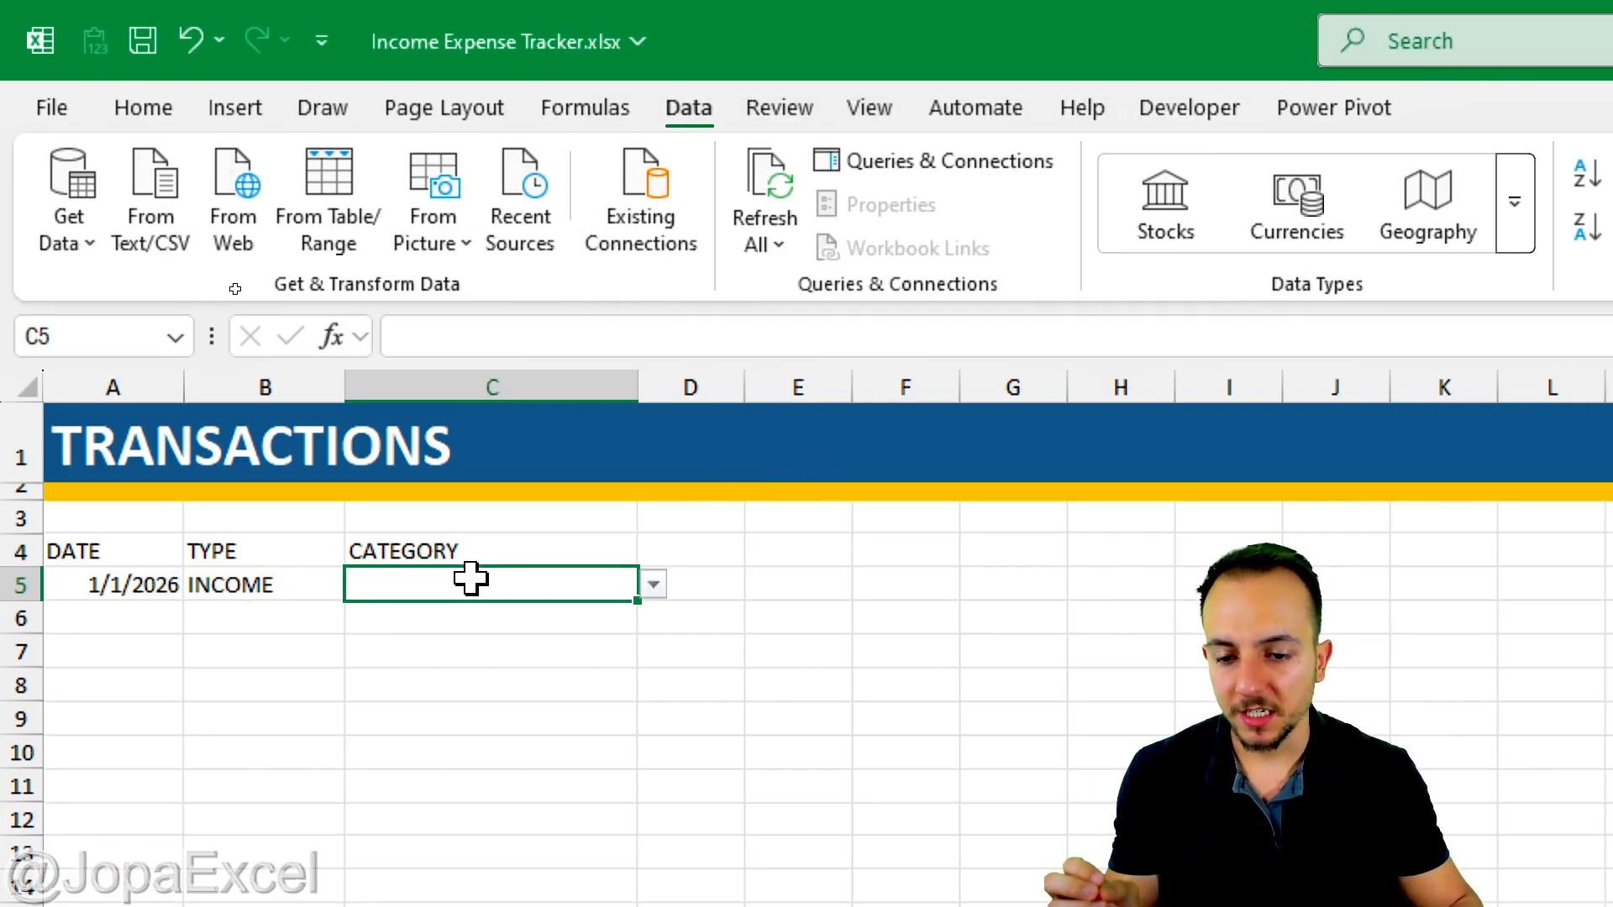
pyautogui.click(654, 583)
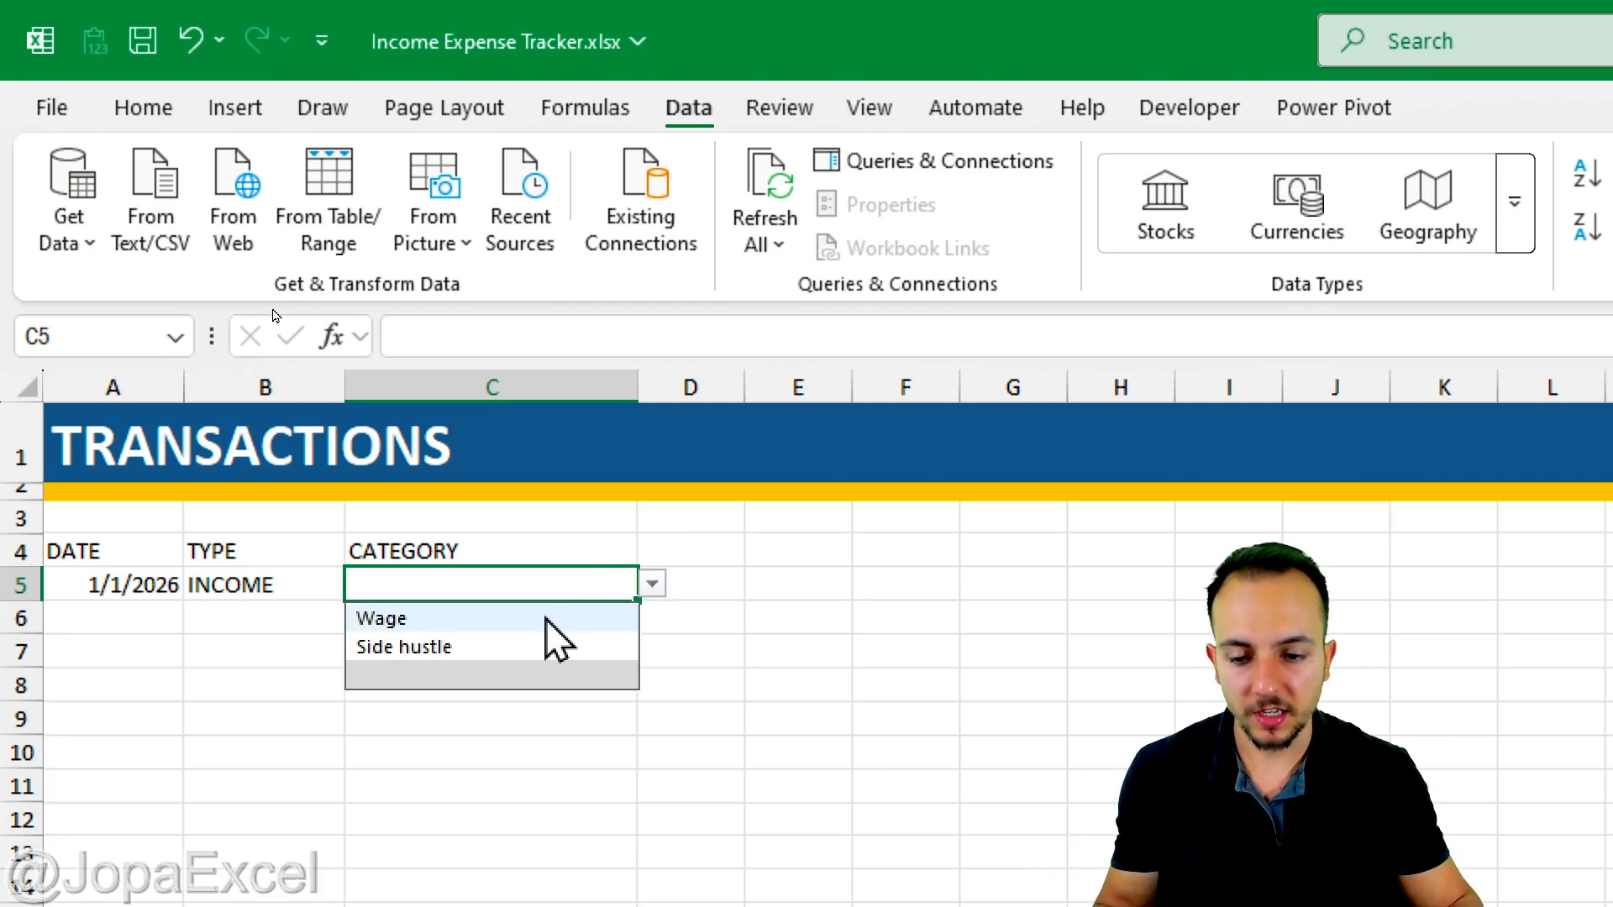
pyautogui.click(283, 580)
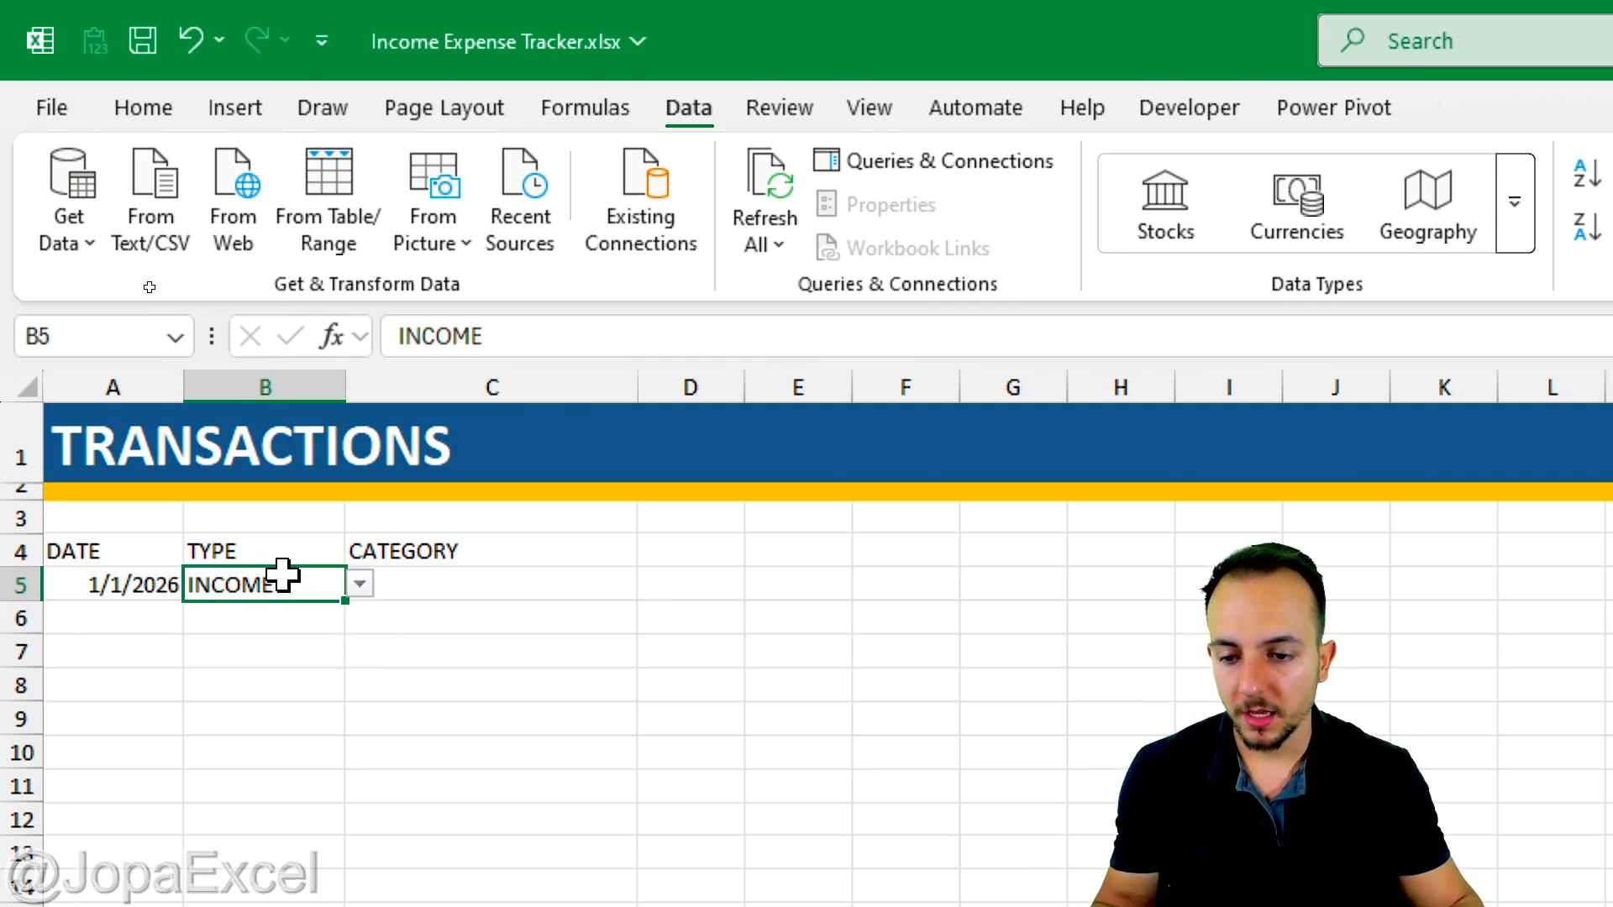
# Switch the type in B5 to EXPENSES and check the choices offered by the category drop-down in C5
pyautogui.click(361, 588)
pyautogui.click(318, 651)
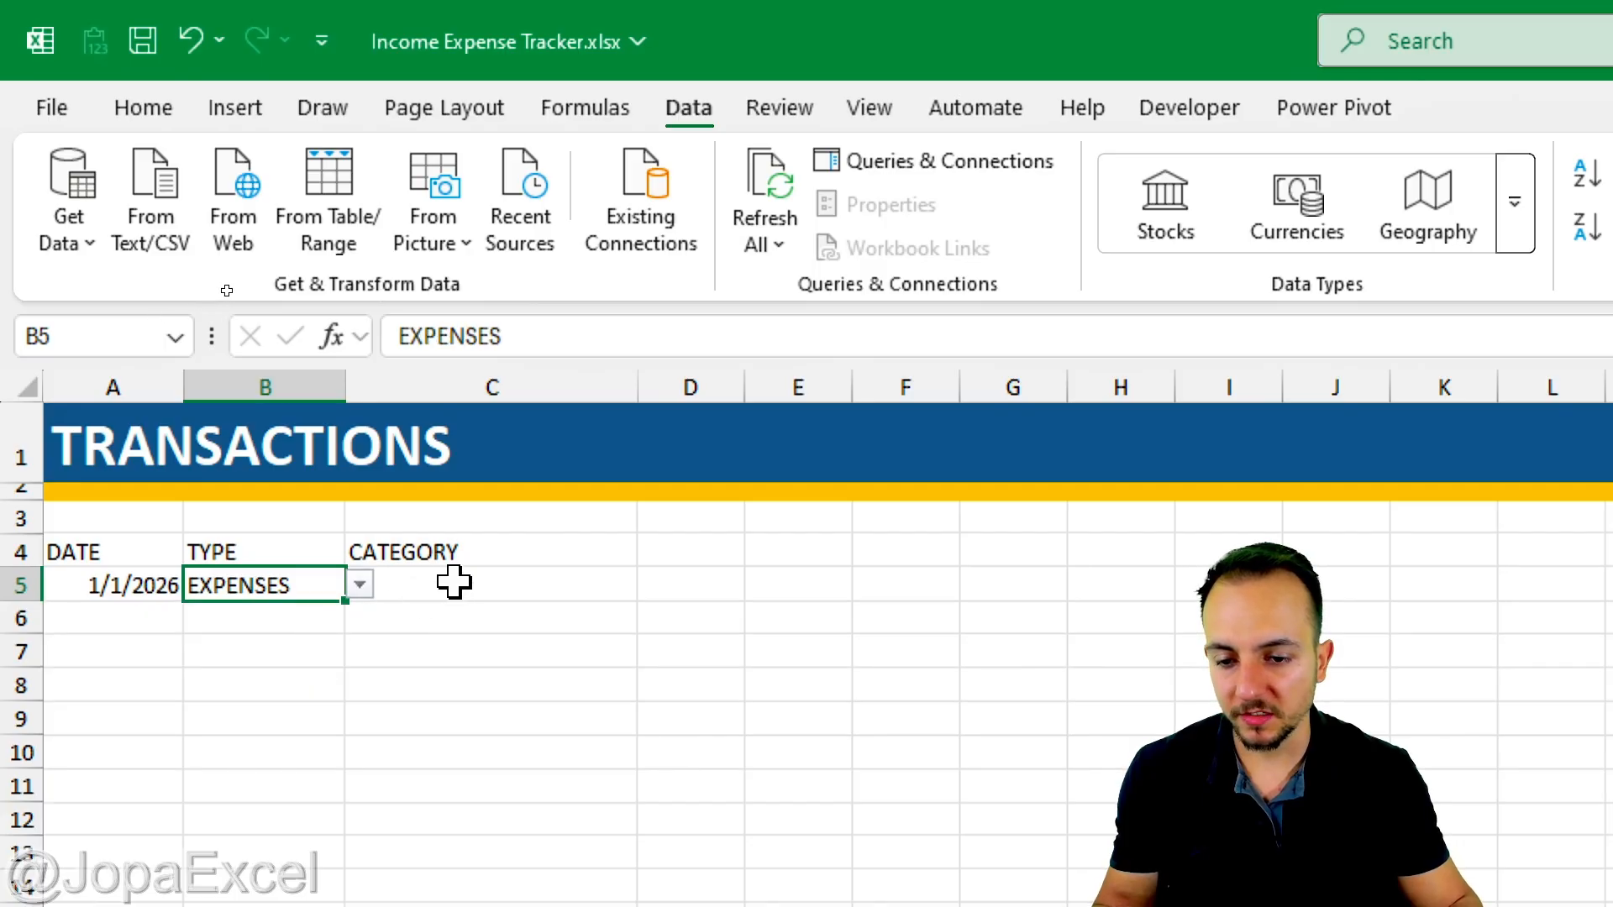
pyautogui.click(454, 581)
pyautogui.click(653, 588)
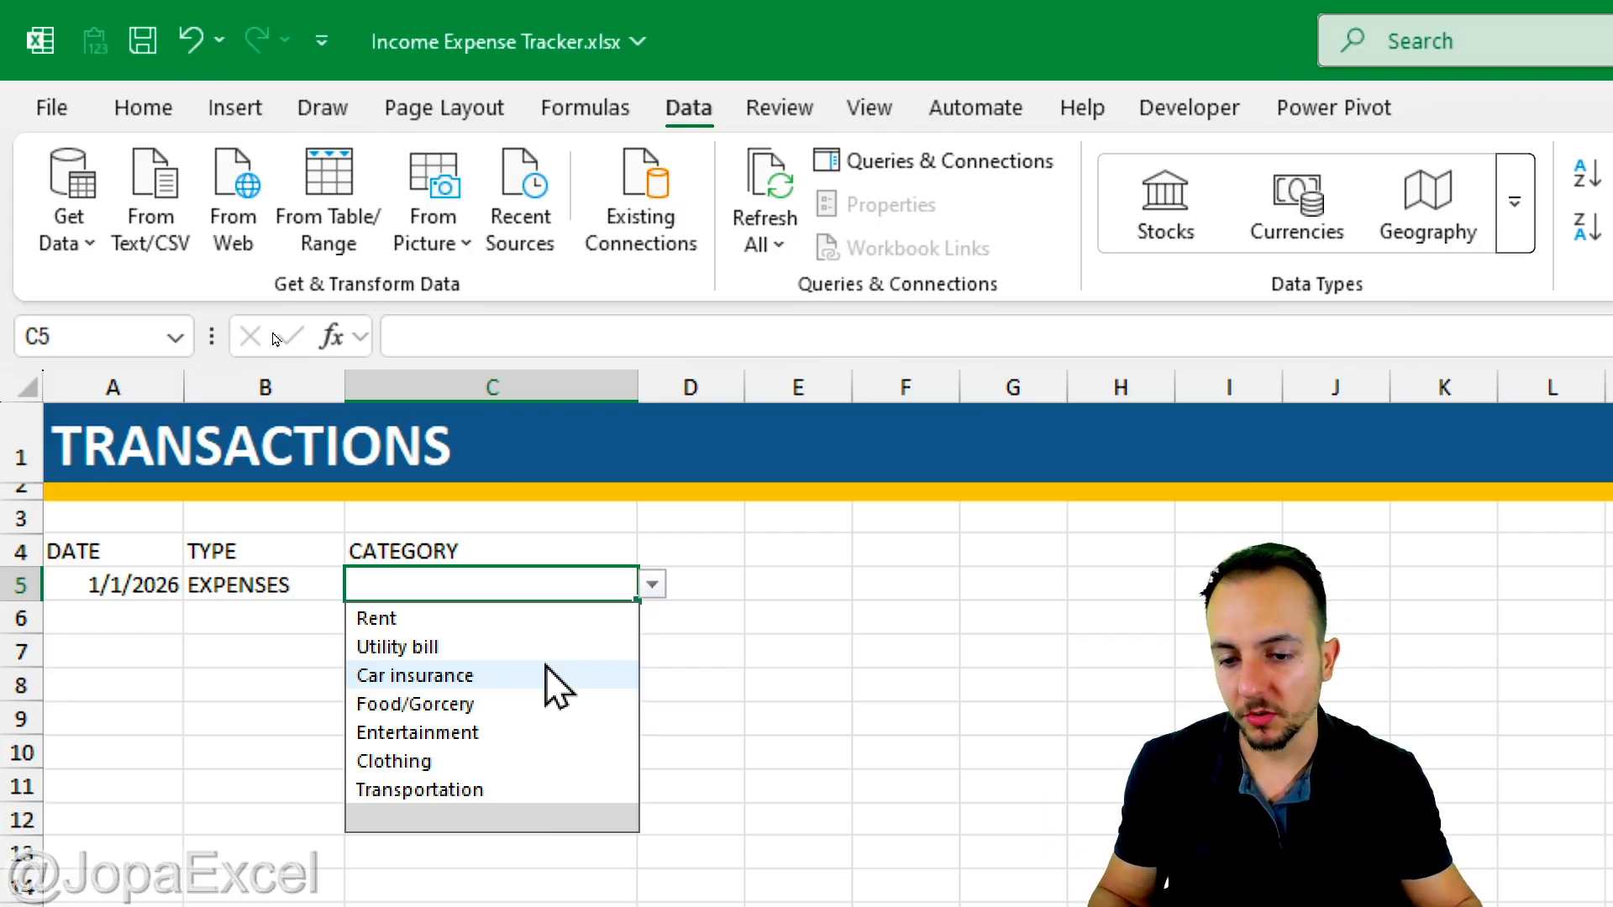
# Set the type in B5 back to INCOME from its drop-down list
pyautogui.click(320, 584)
pyautogui.click(362, 586)
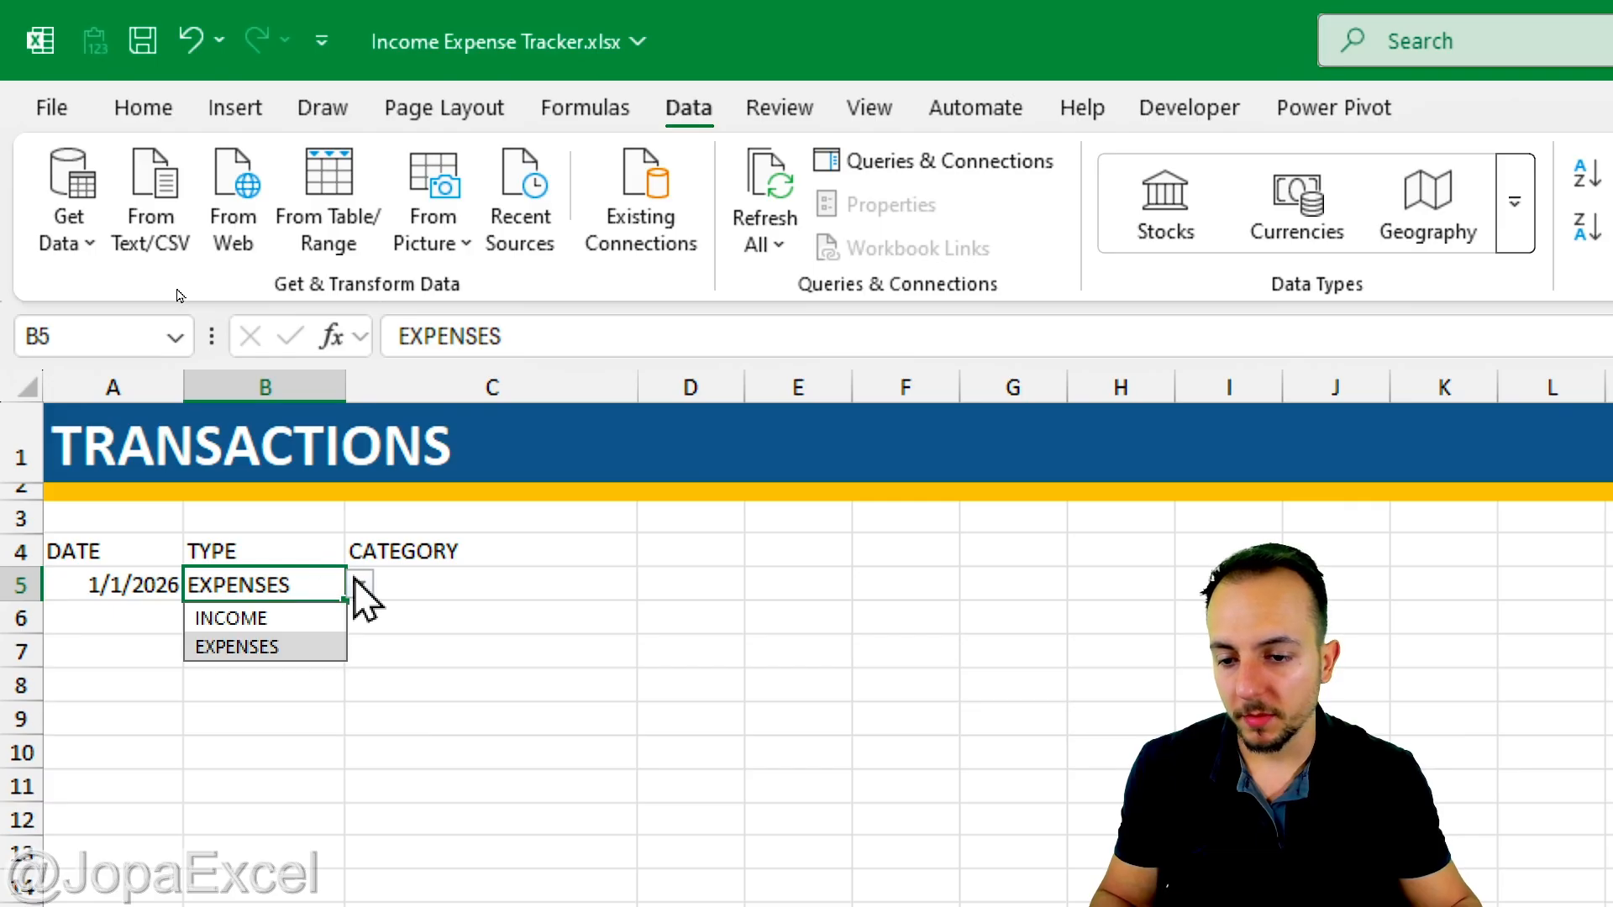
pyautogui.click(296, 620)
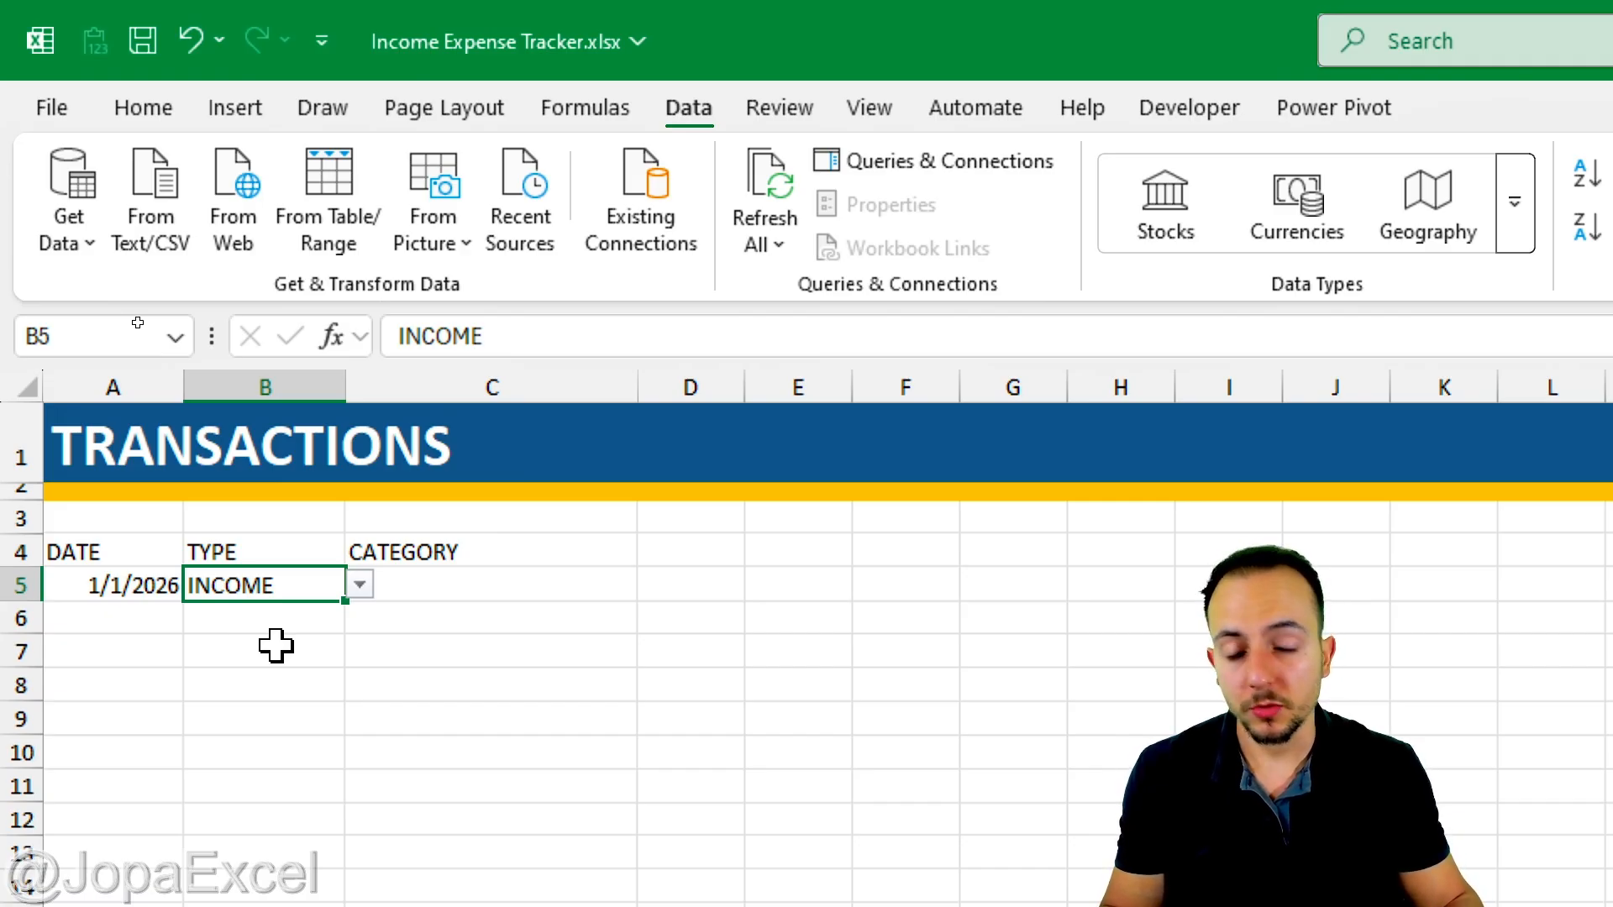
# Toggle the type in B5 to EXPENSES and back to INCOME through its list of choices
pyautogui.hotkey('alt', 'Down')
pyautogui.press('Down')
pyautogui.press('Return')
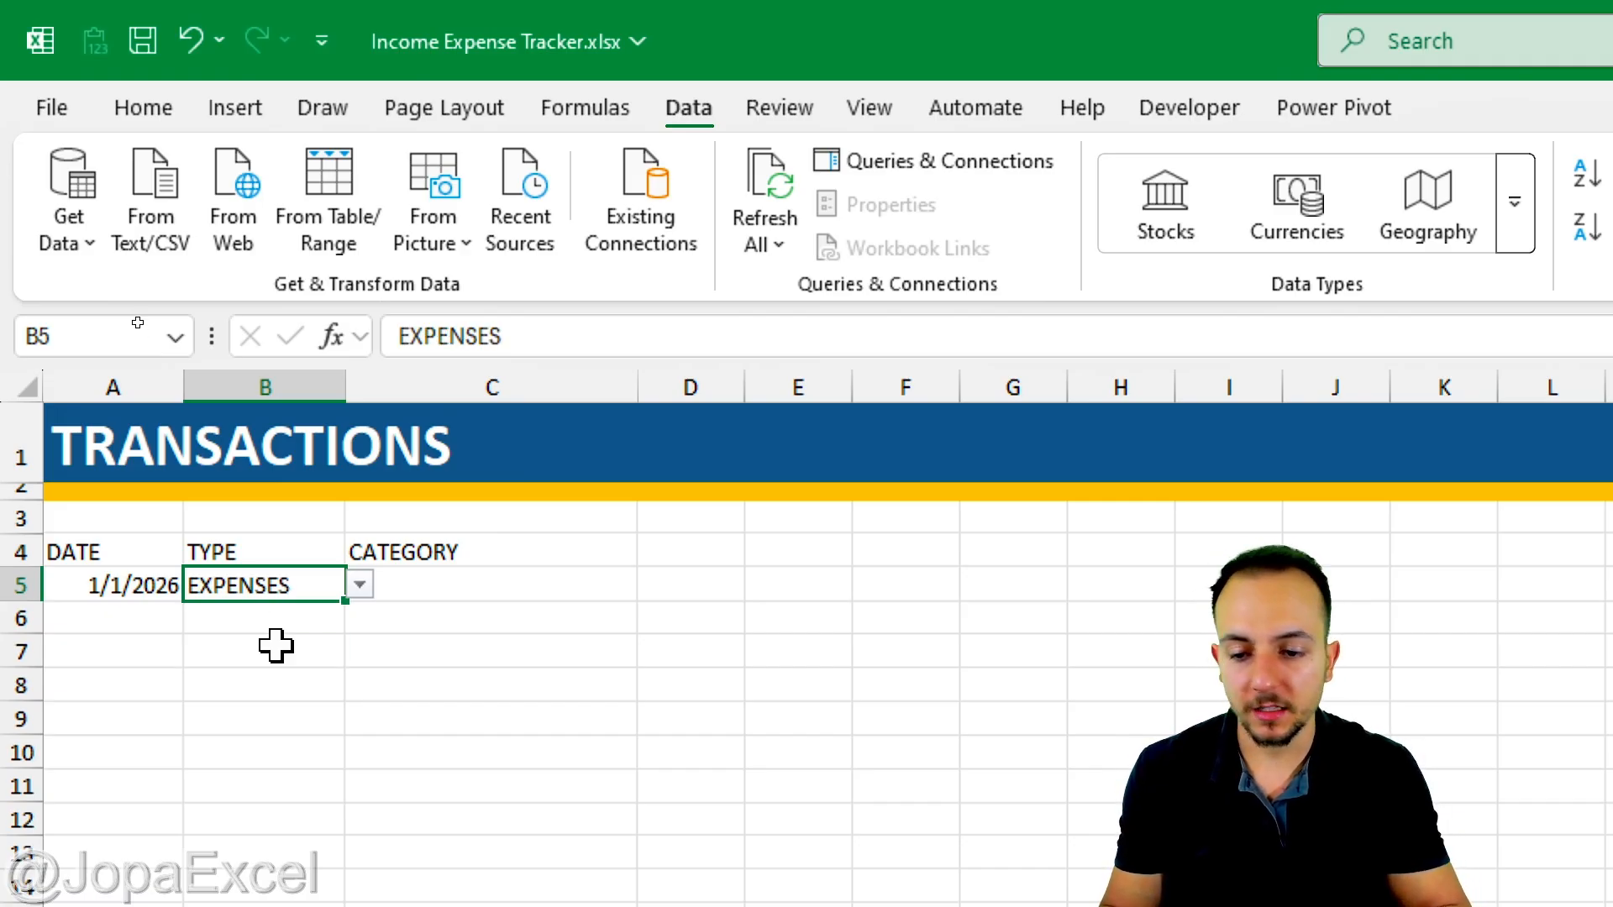
pyautogui.hotkey('alt', 'Down')
pyautogui.press('Up')
pyautogui.press('Return')
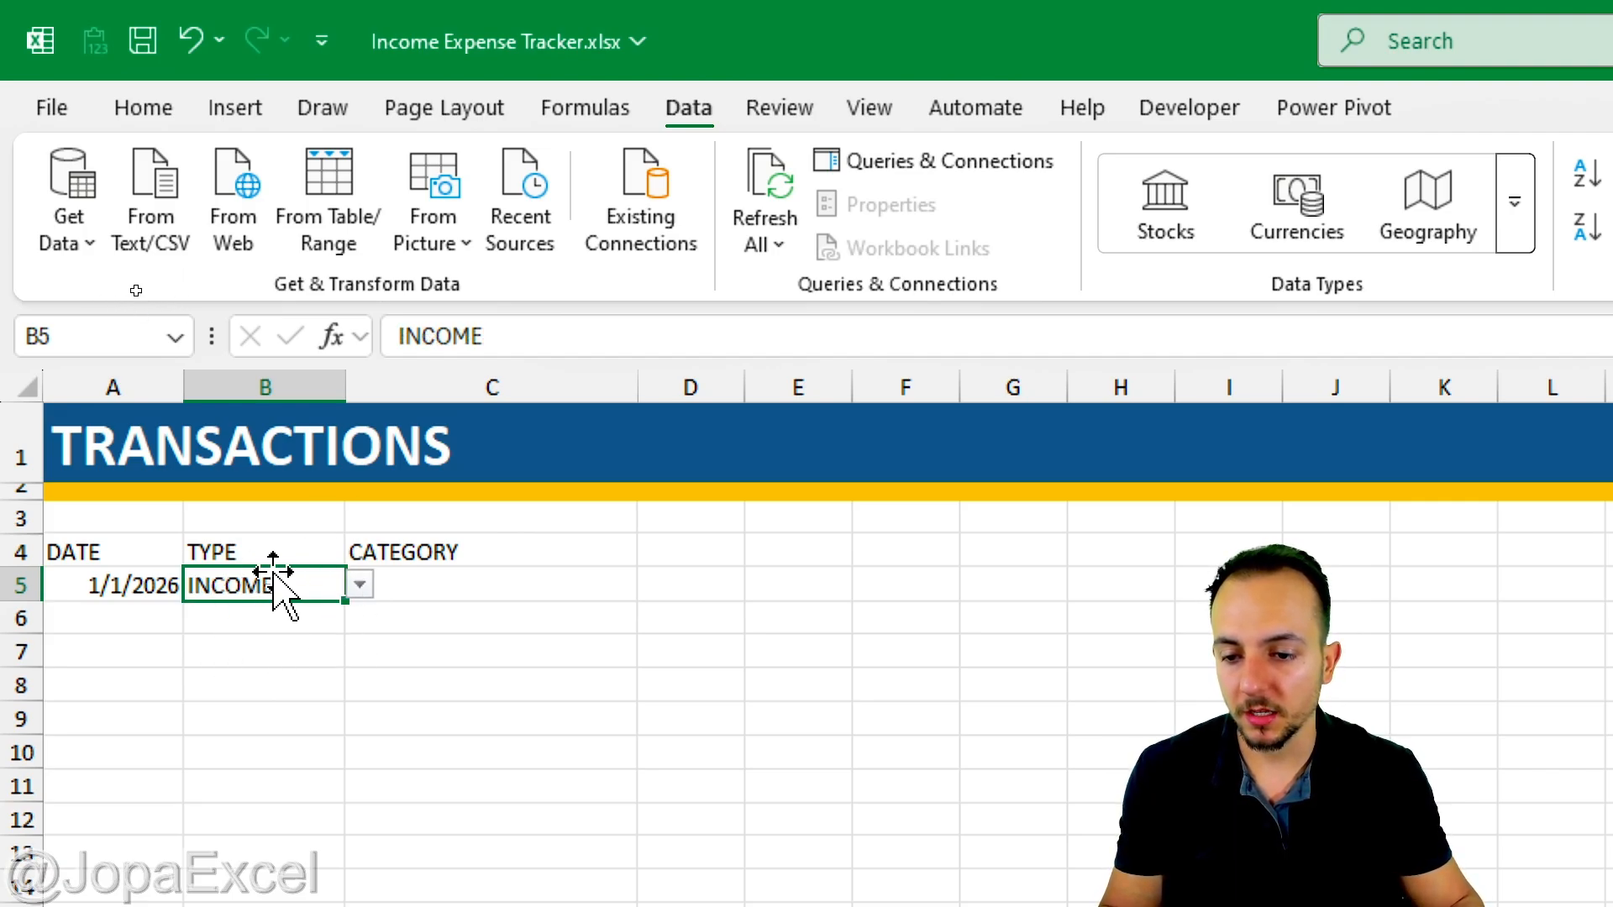
# Add an Equal To conditional formatting rule to B5 for INCOME with Green Fill with Dark Green Text
pyautogui.click(143, 107)
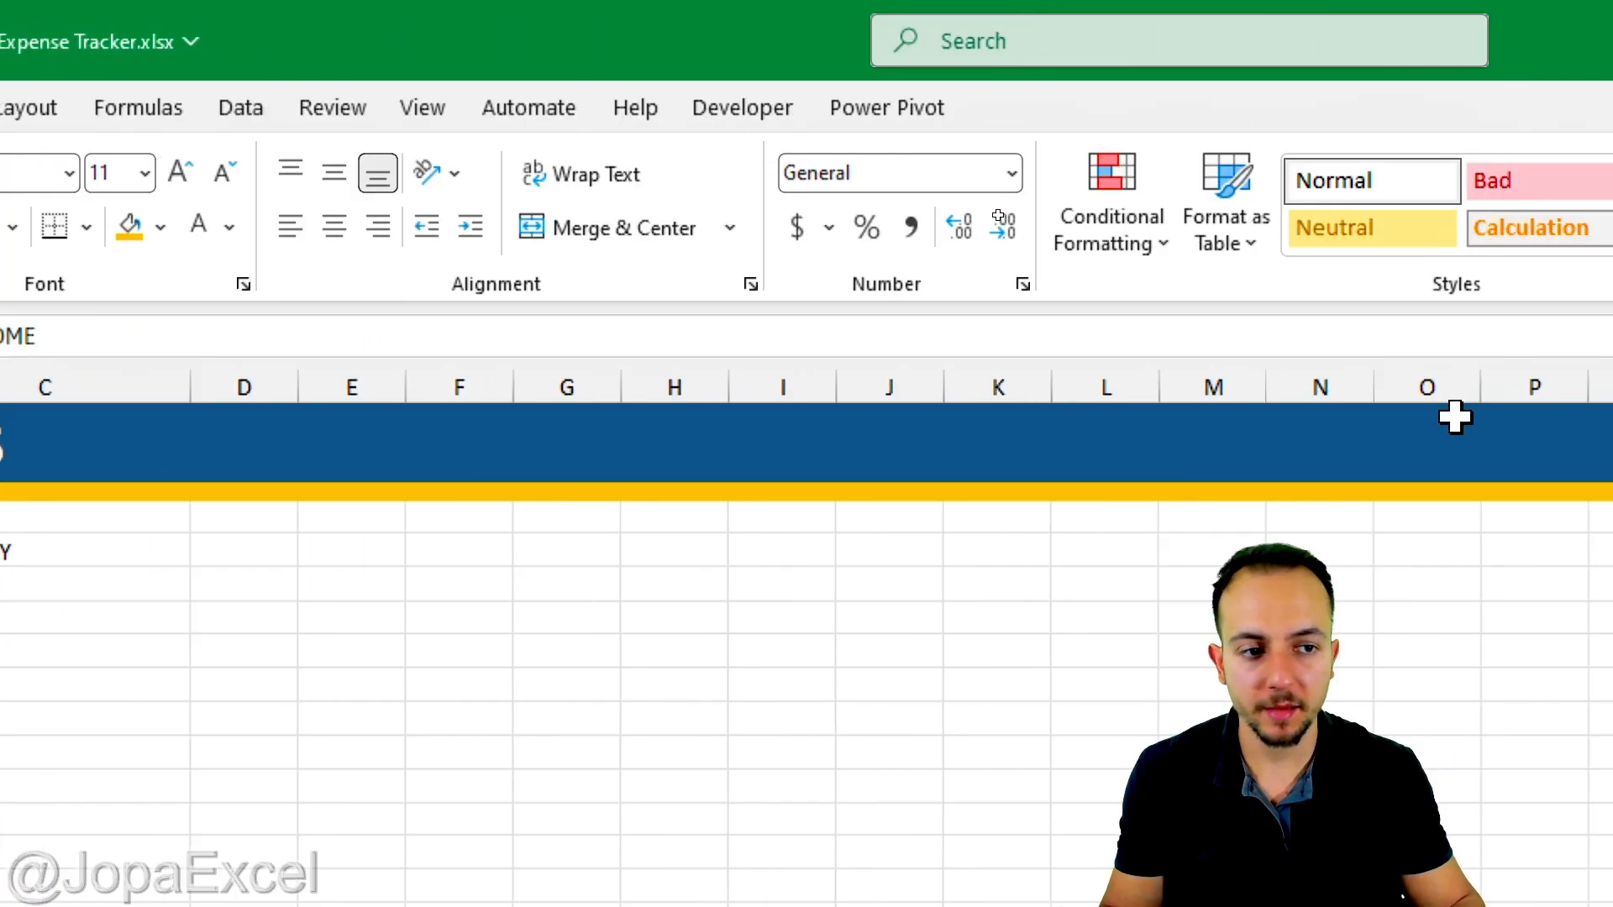
pyautogui.click(651, 240)
pyautogui.moveTo(642, 309)
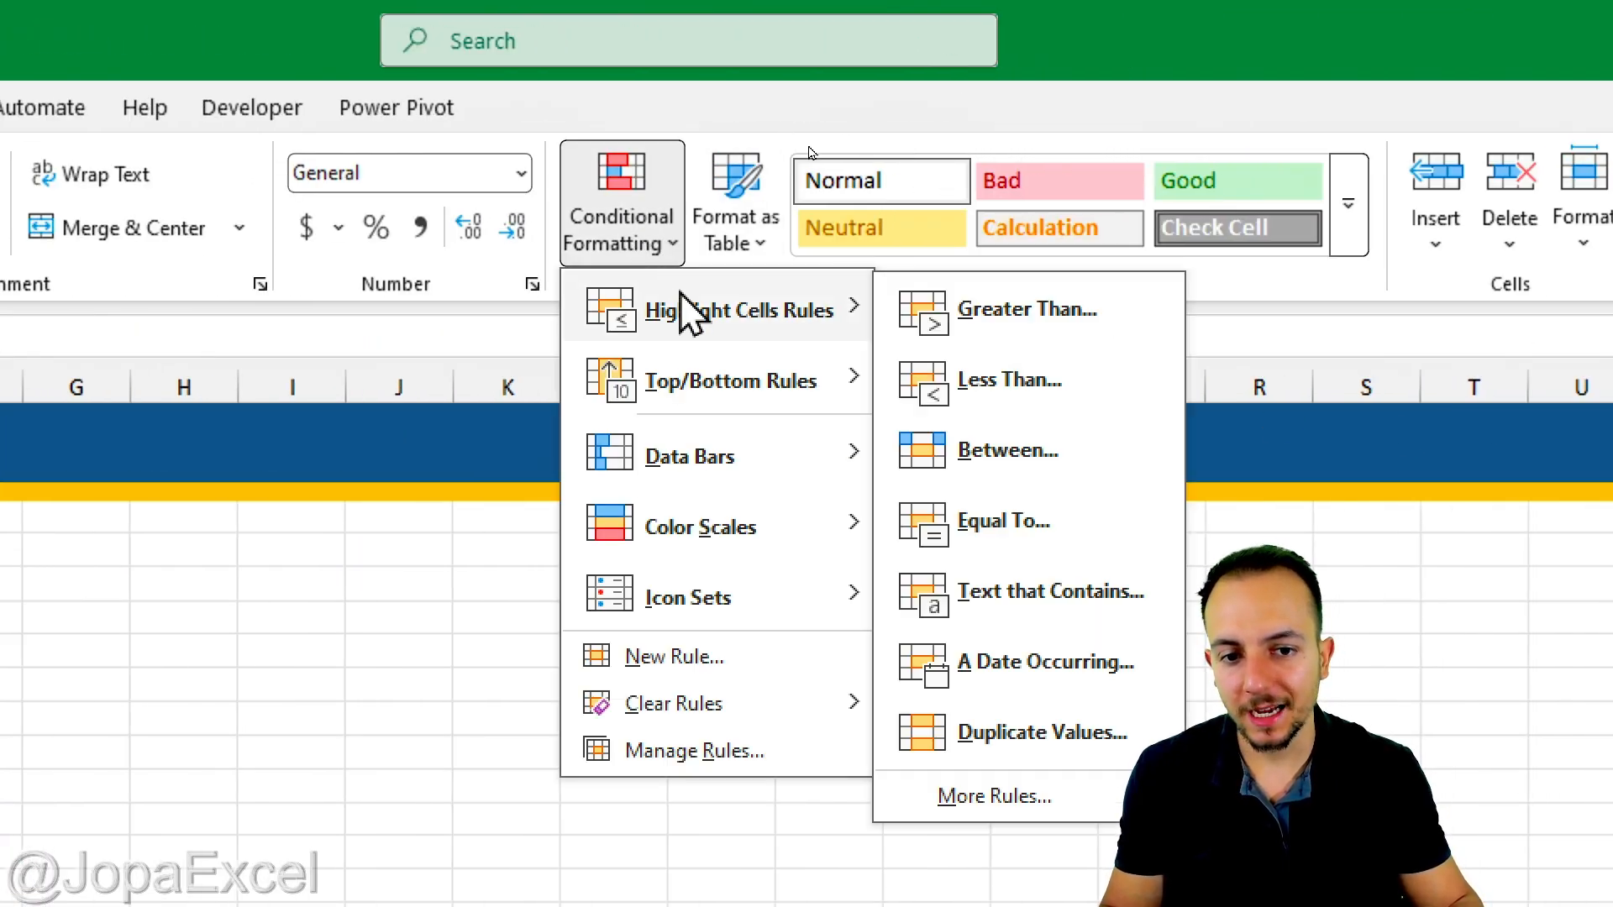
pyautogui.click(1004, 522)
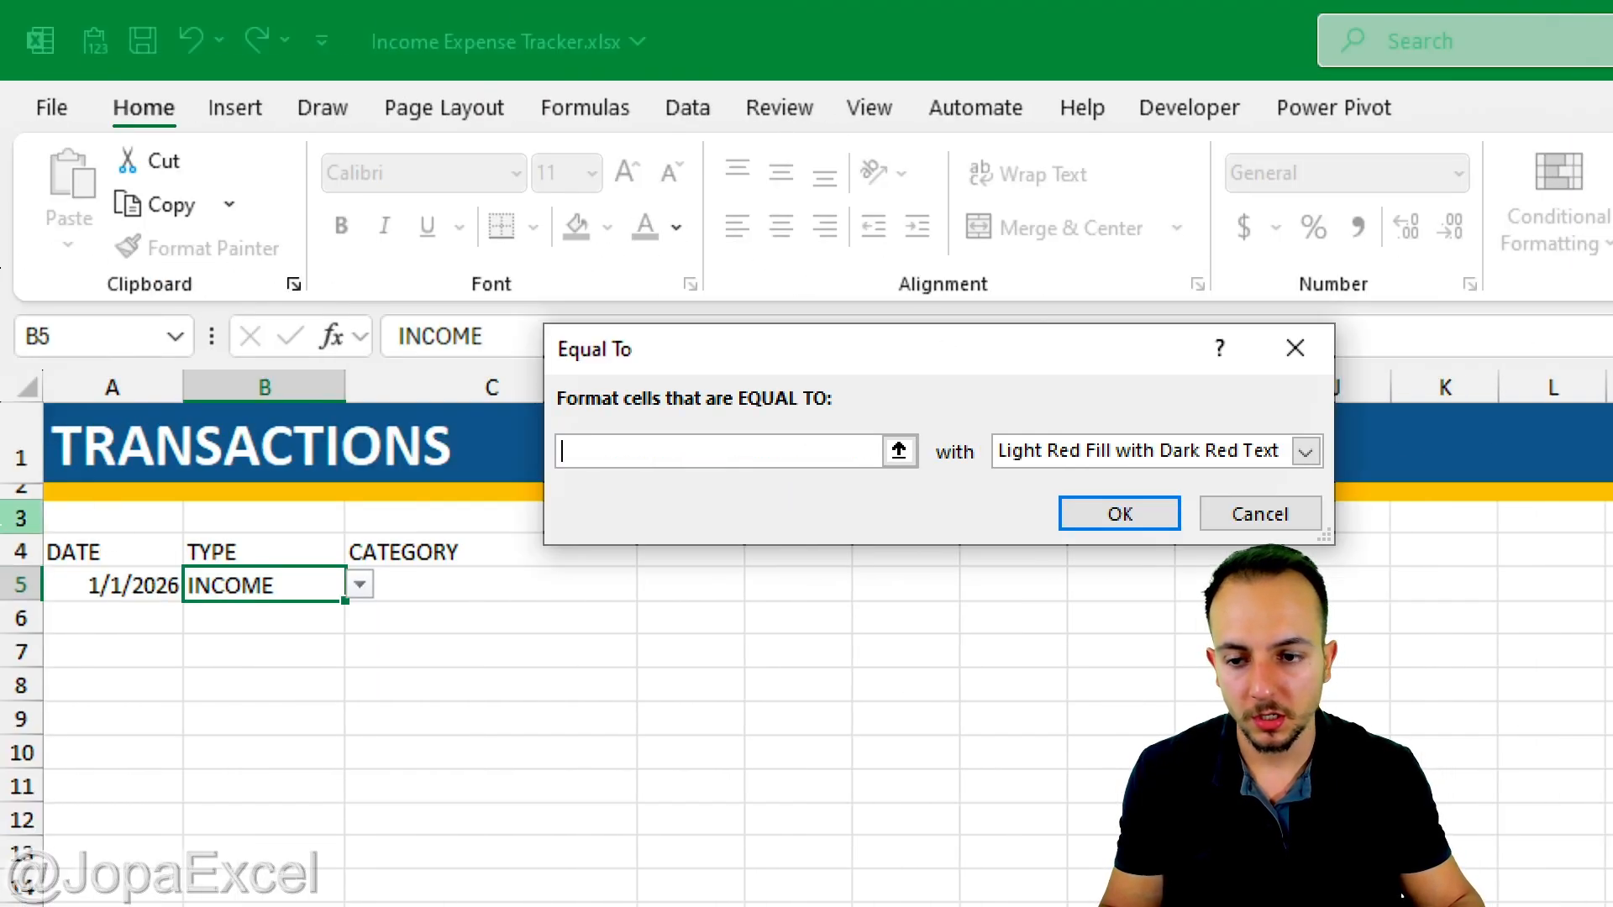
pyautogui.write('INCOME')
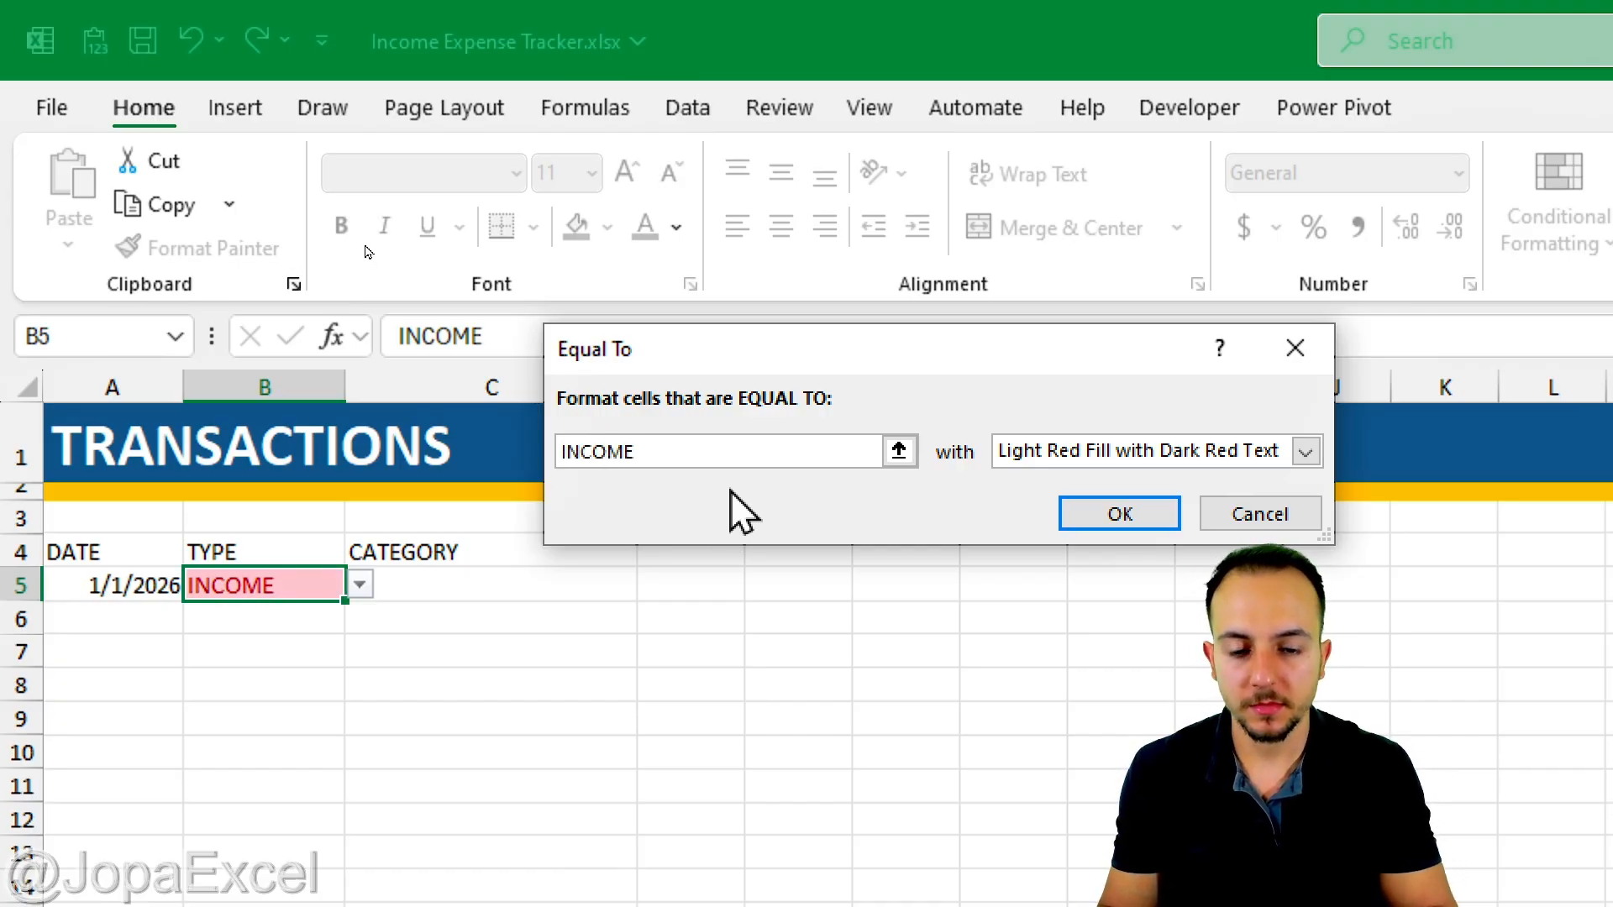
pyautogui.click(1041, 453)
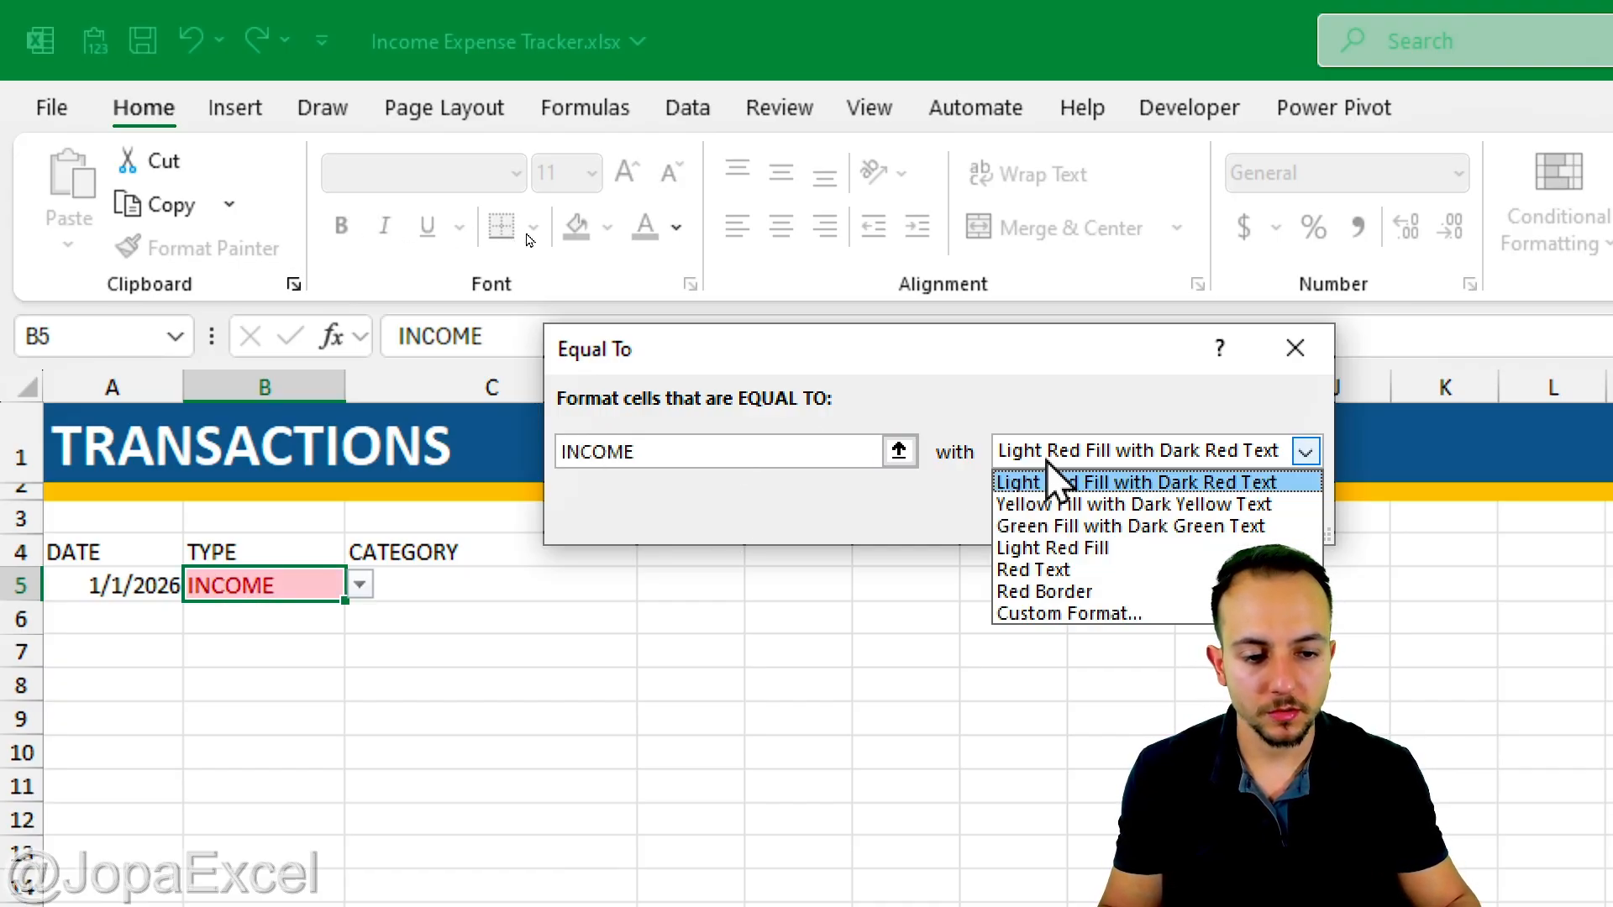
pyautogui.click(1066, 527)
pyautogui.click(1098, 525)
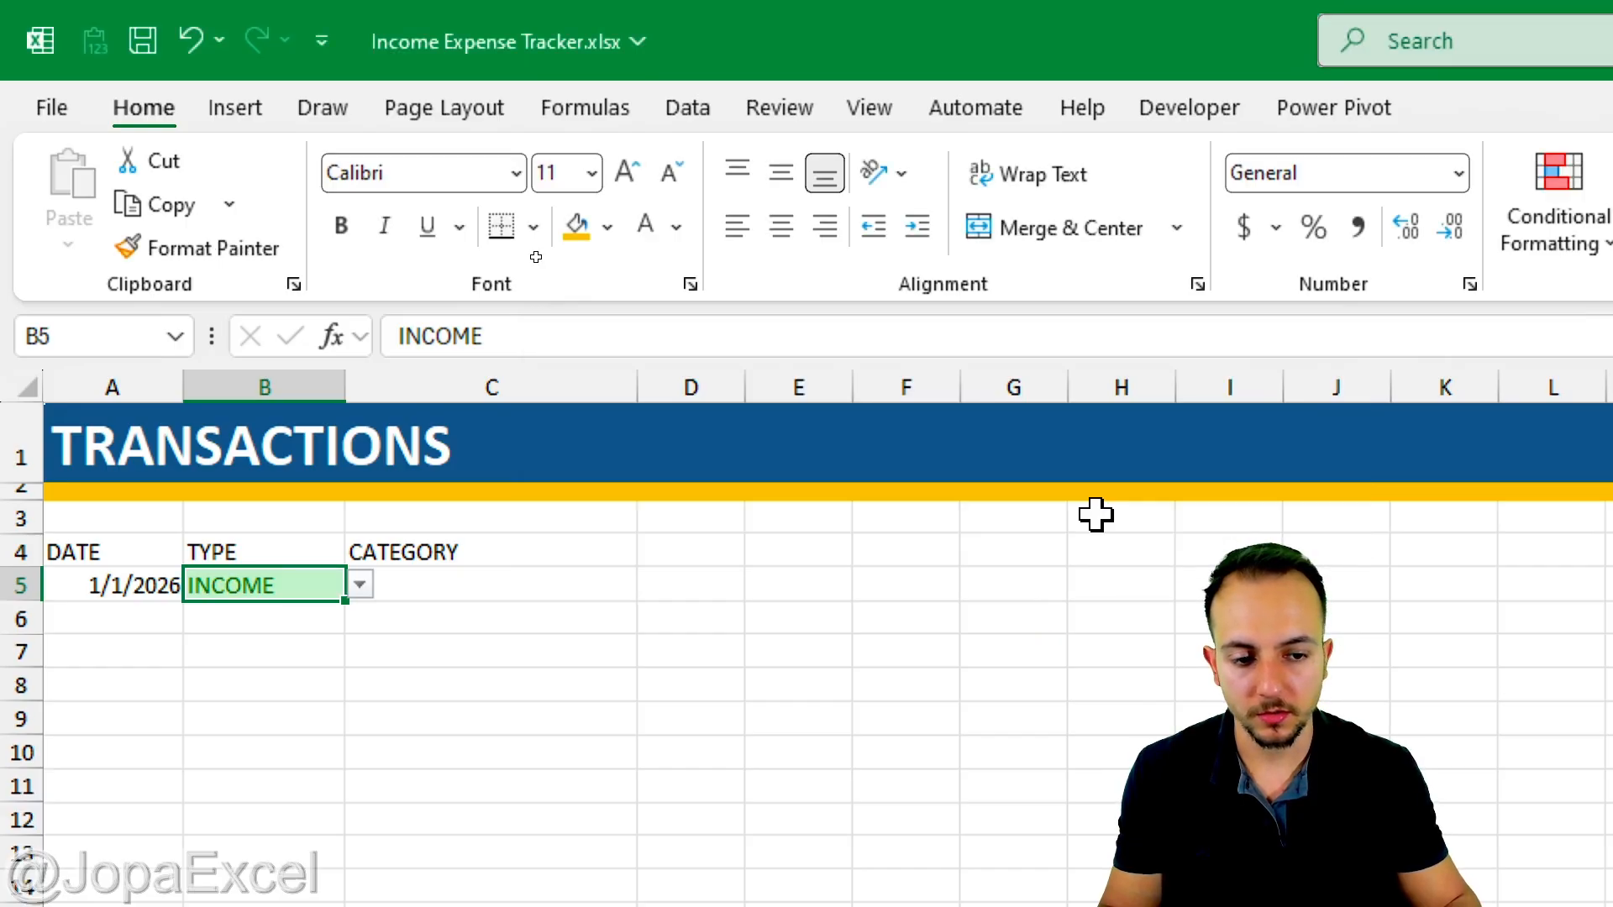
# Set B5 to EXPENSES and add an Equal To conditional formatting rule for EXPENSES with Light Red Fill with Dark Red Text
pyautogui.click(360, 588)
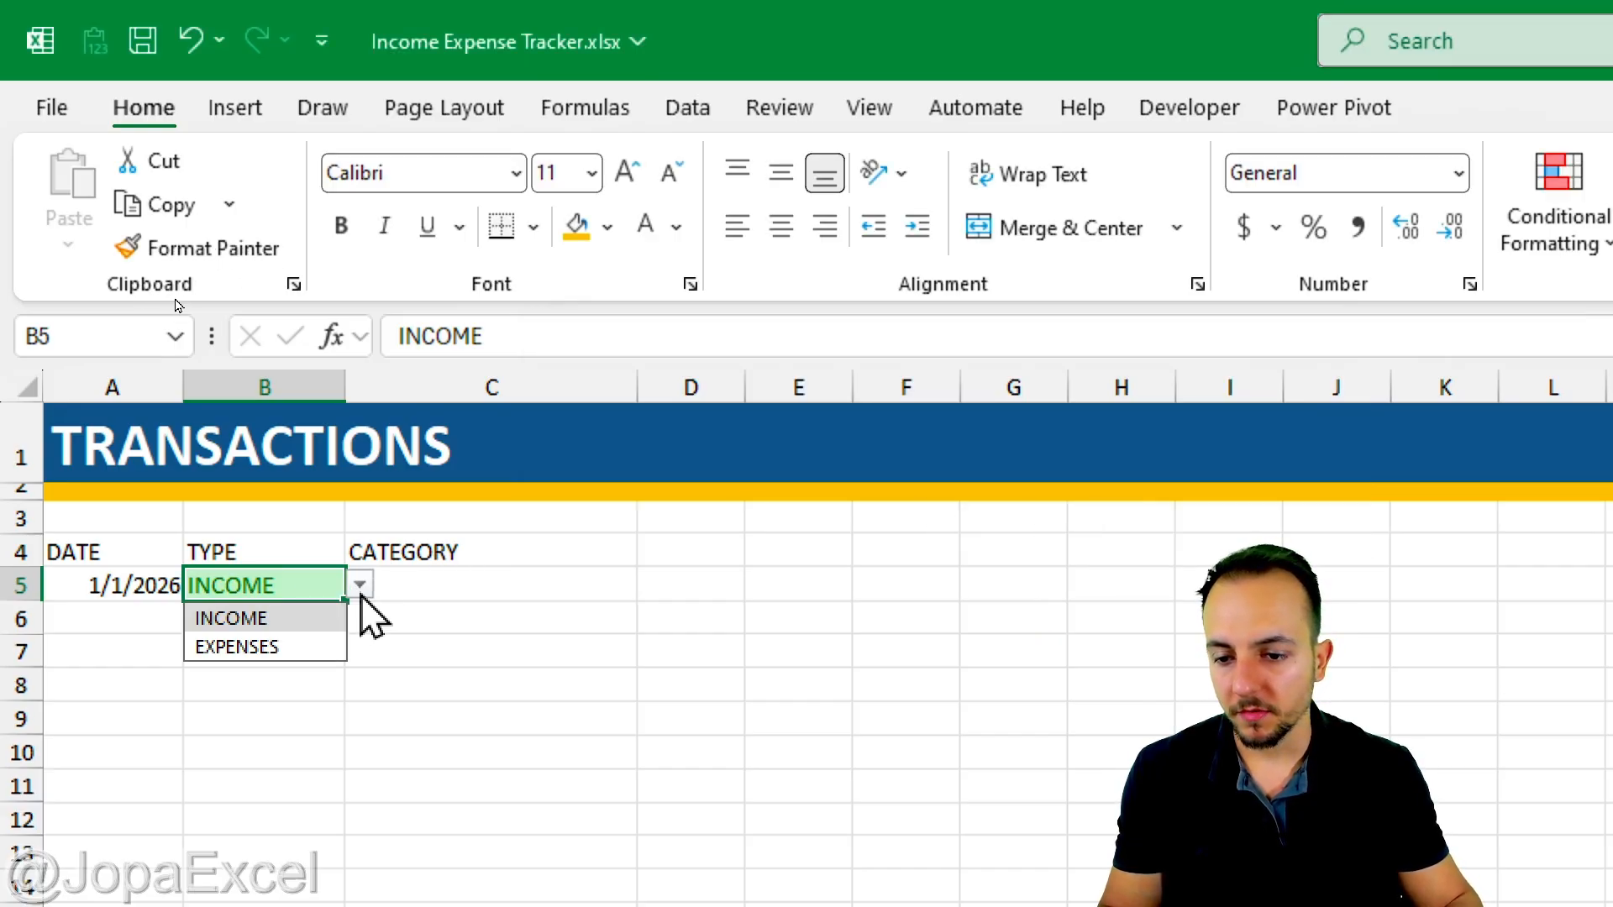
pyautogui.click(313, 651)
pyautogui.click(1559, 198)
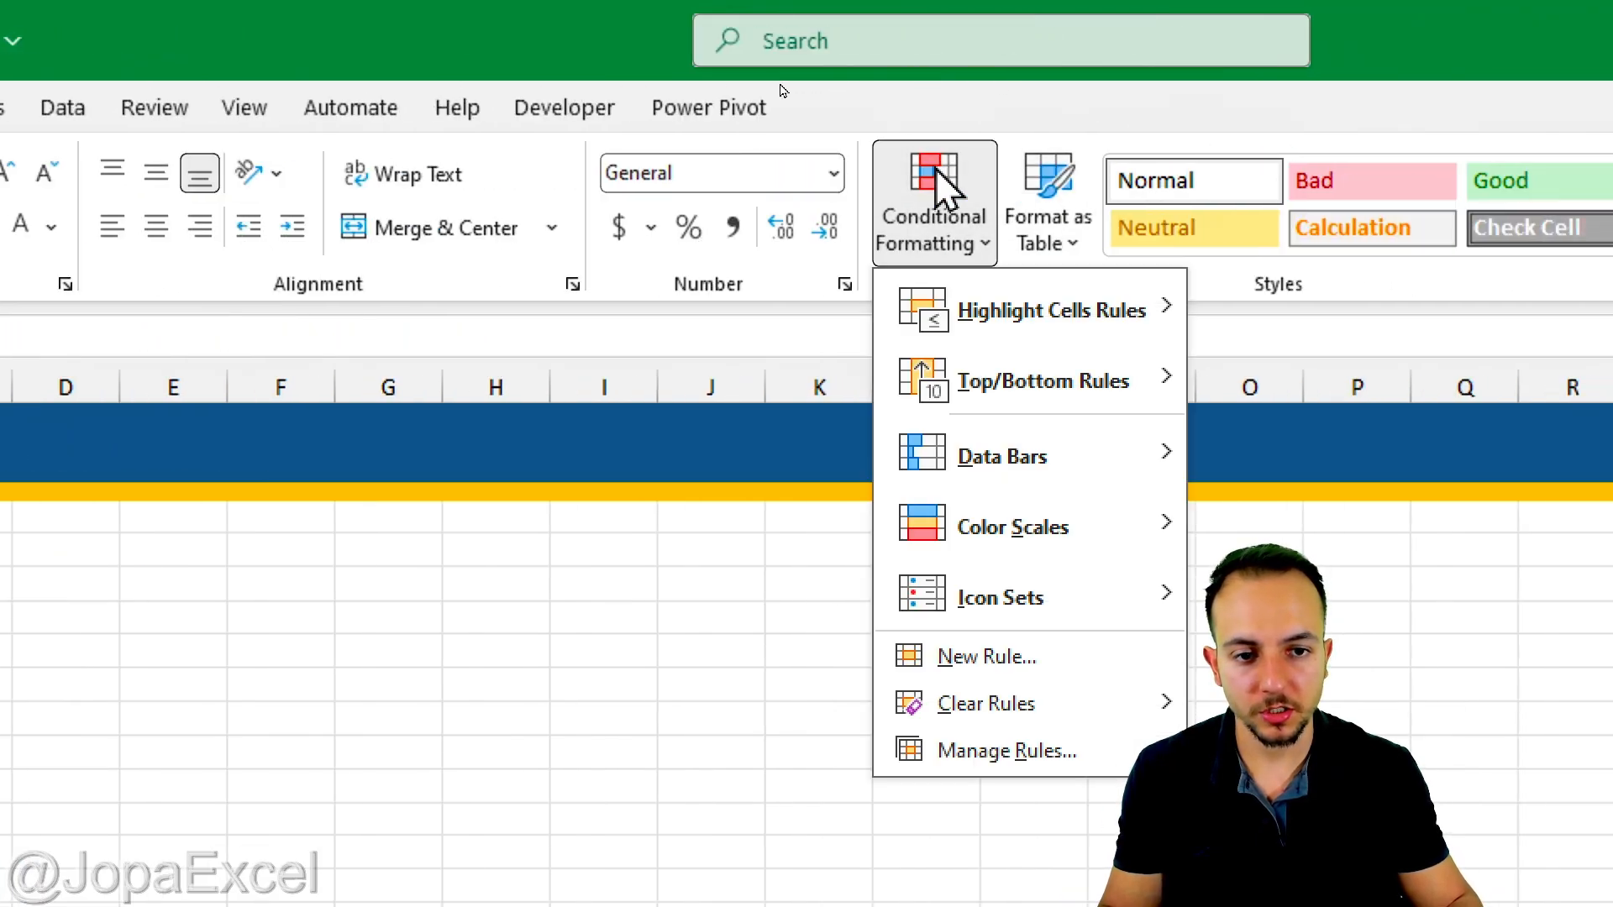
pyautogui.moveTo(1000, 311)
pyautogui.click(1261, 527)
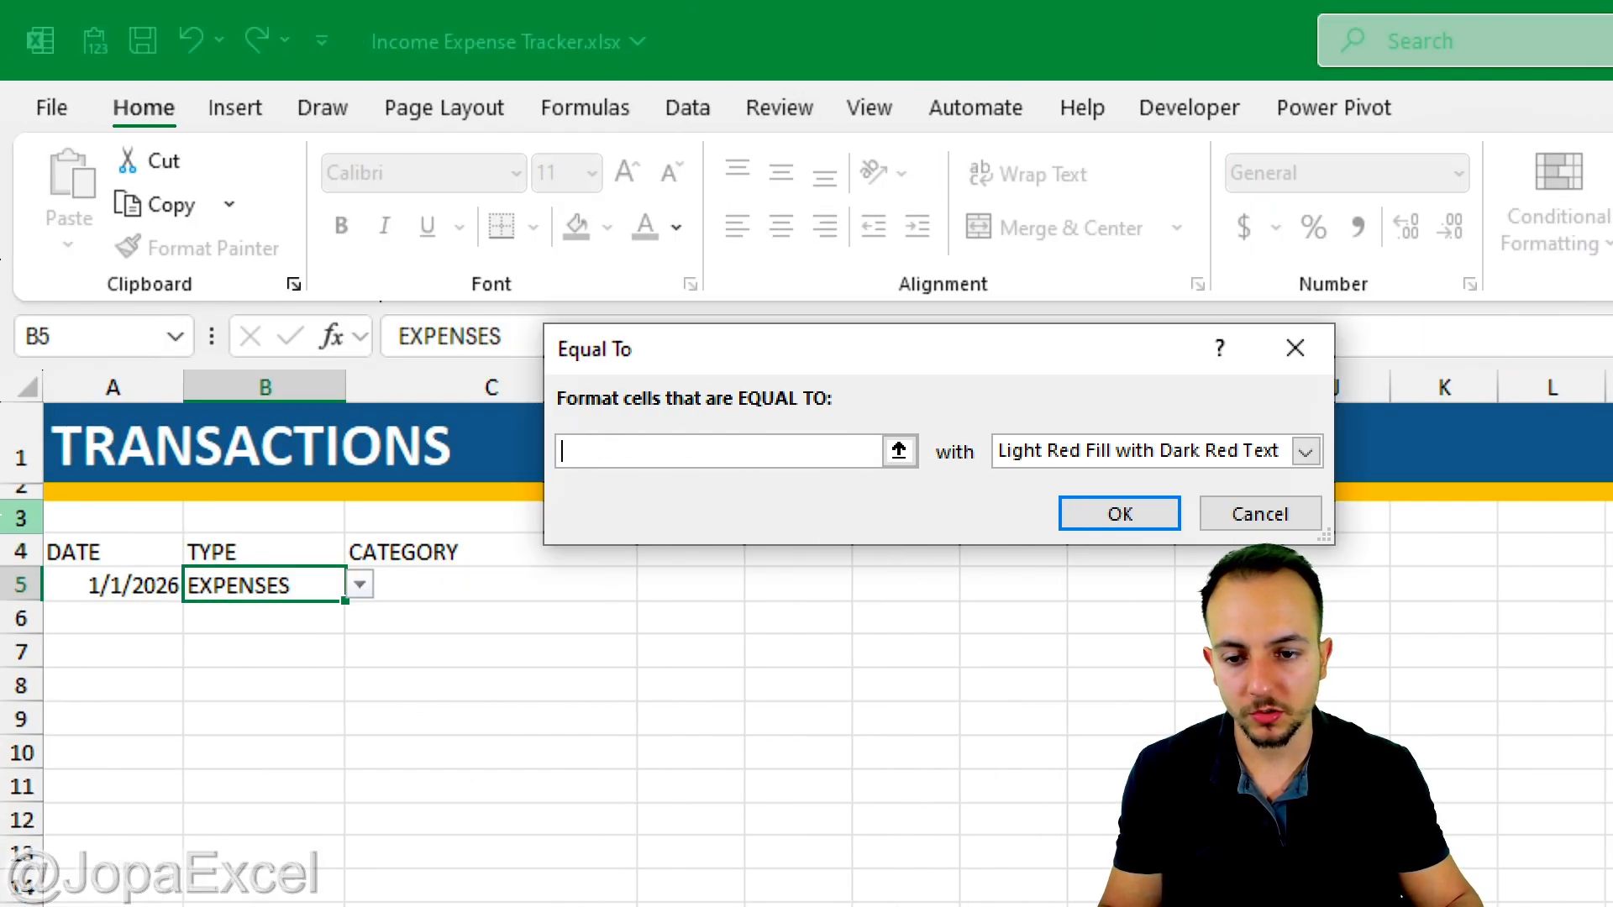
pyautogui.write('EXPE')
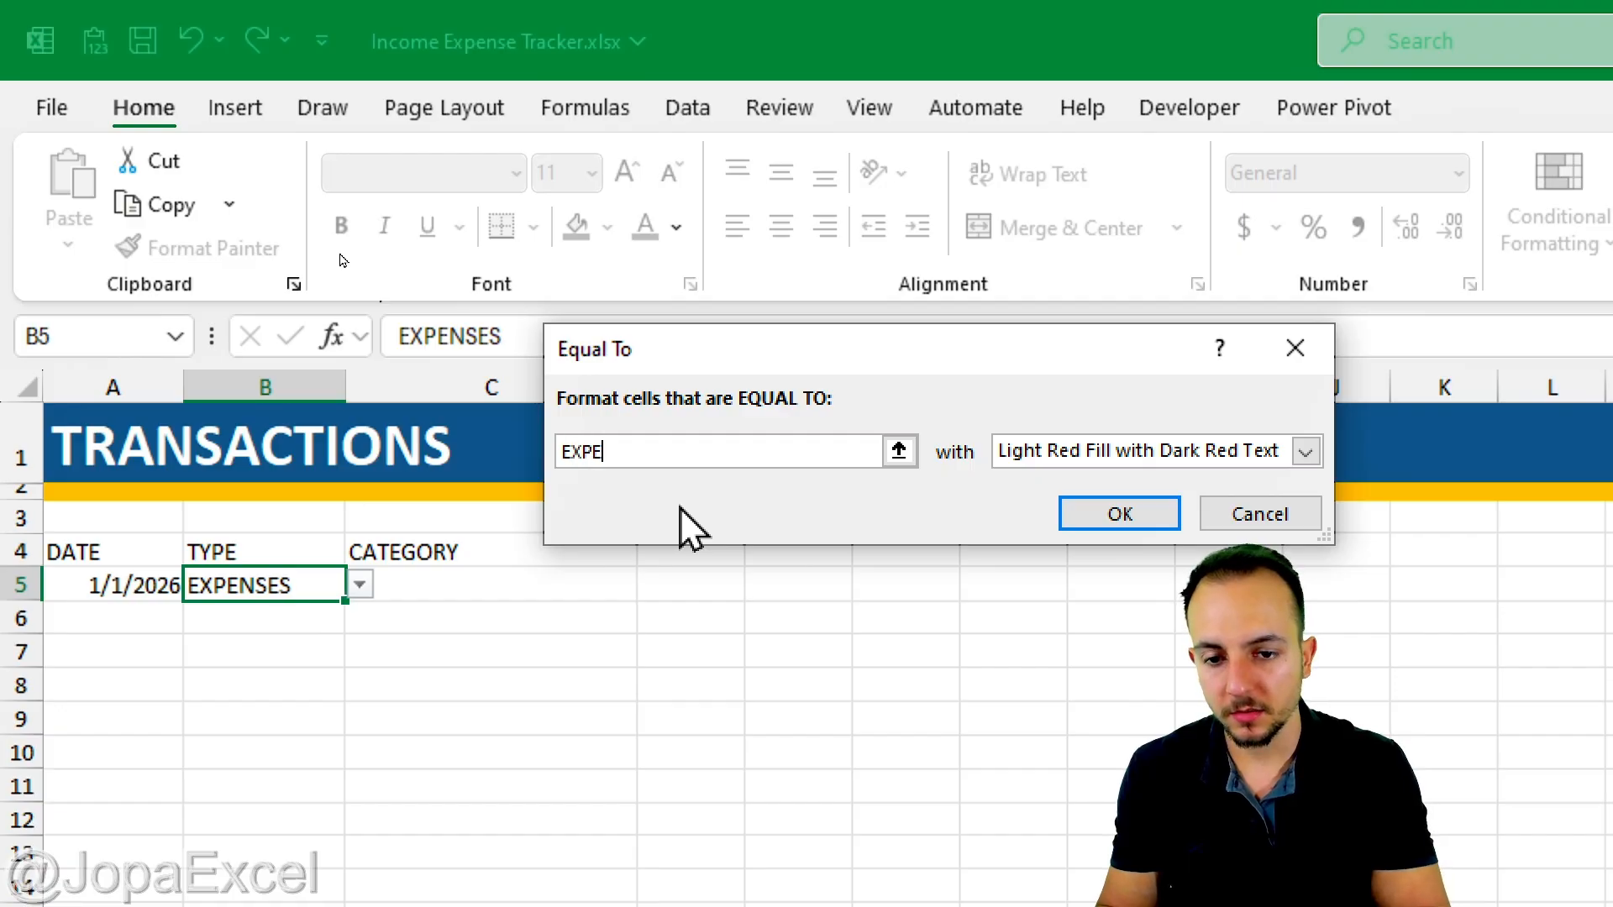
pyautogui.write('NSES')
pyautogui.click(1062, 451)
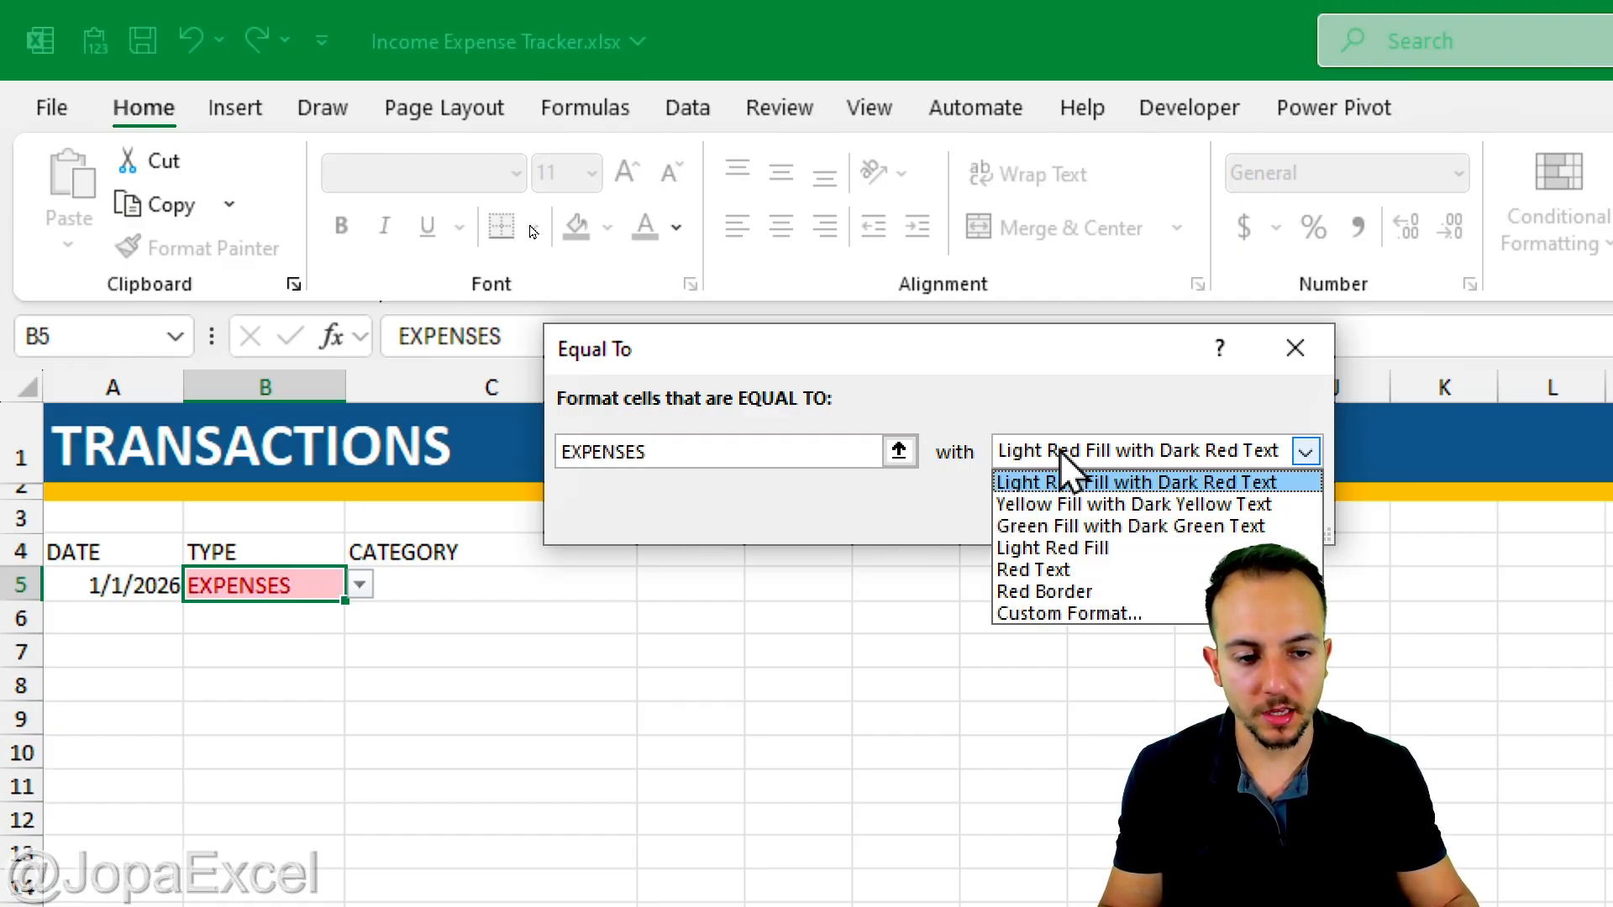
pyautogui.click(1076, 483)
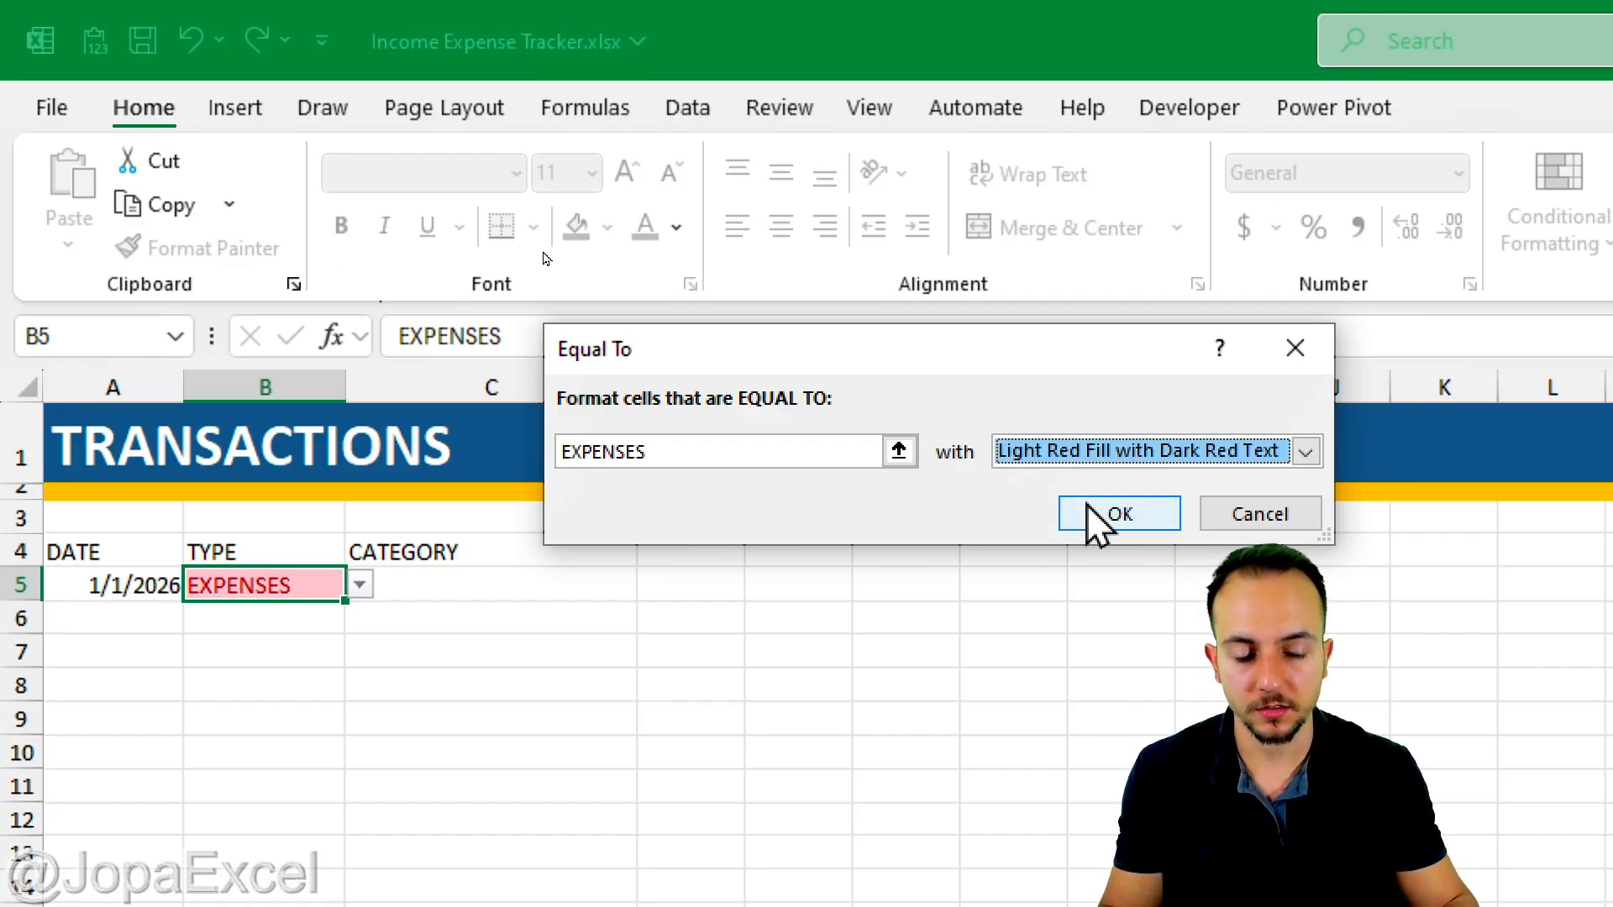
pyautogui.click(1092, 513)
# Test both colour rules by switching the type in B5 between INCOME and EXPENSES, ending on INCOME
pyautogui.click(361, 586)
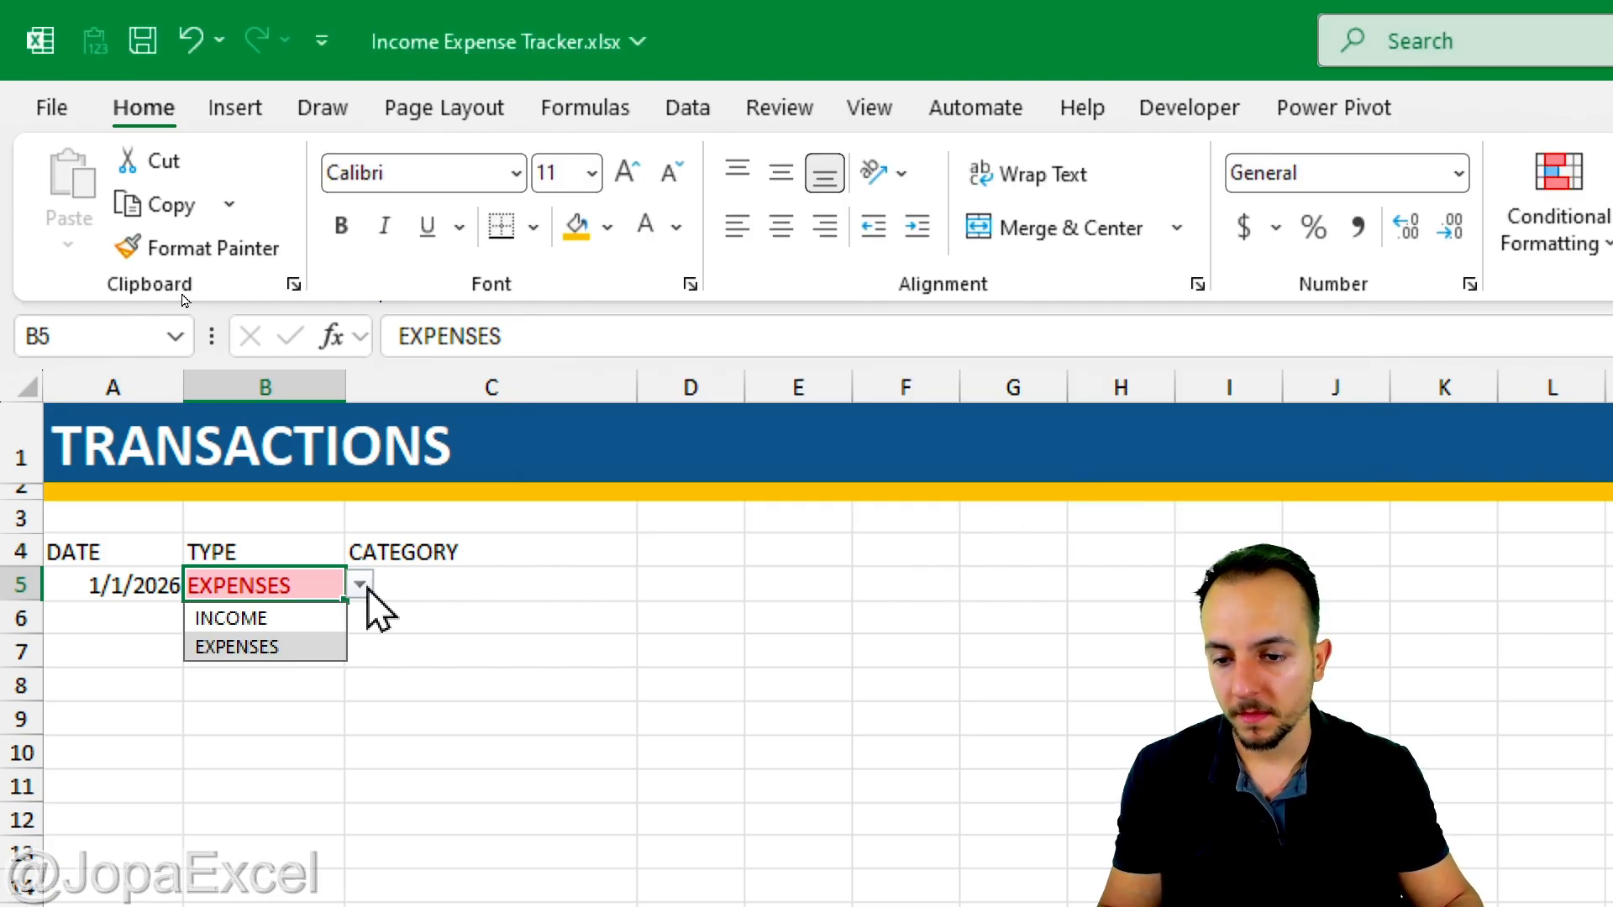
pyautogui.click(306, 615)
pyautogui.click(361, 588)
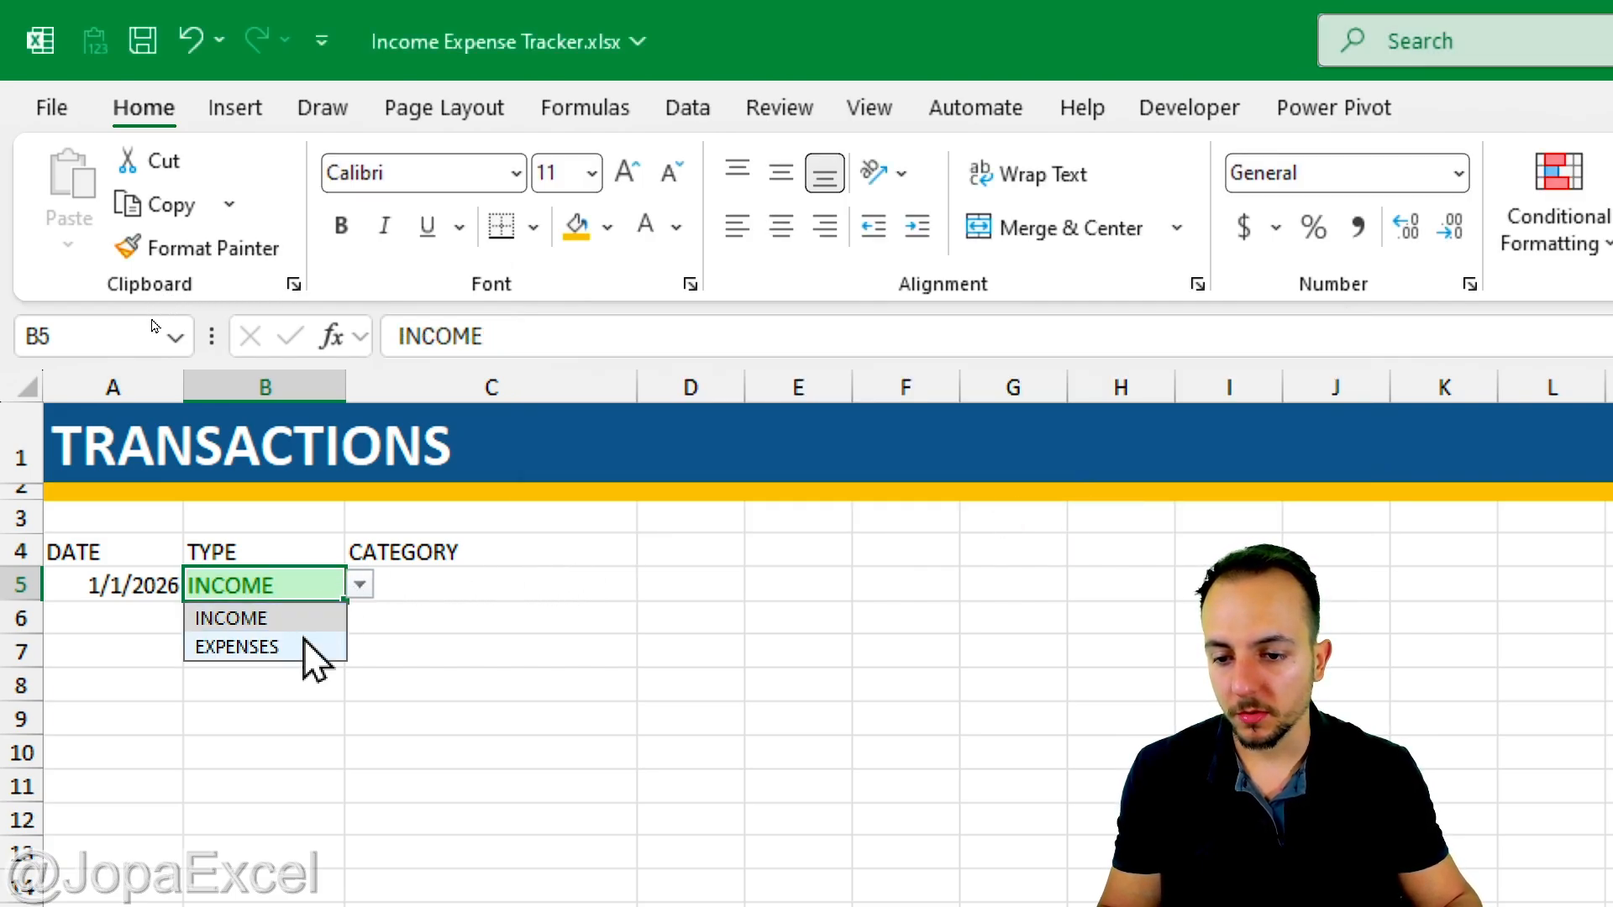
pyautogui.click(310, 651)
pyautogui.click(361, 588)
pyautogui.click(324, 615)
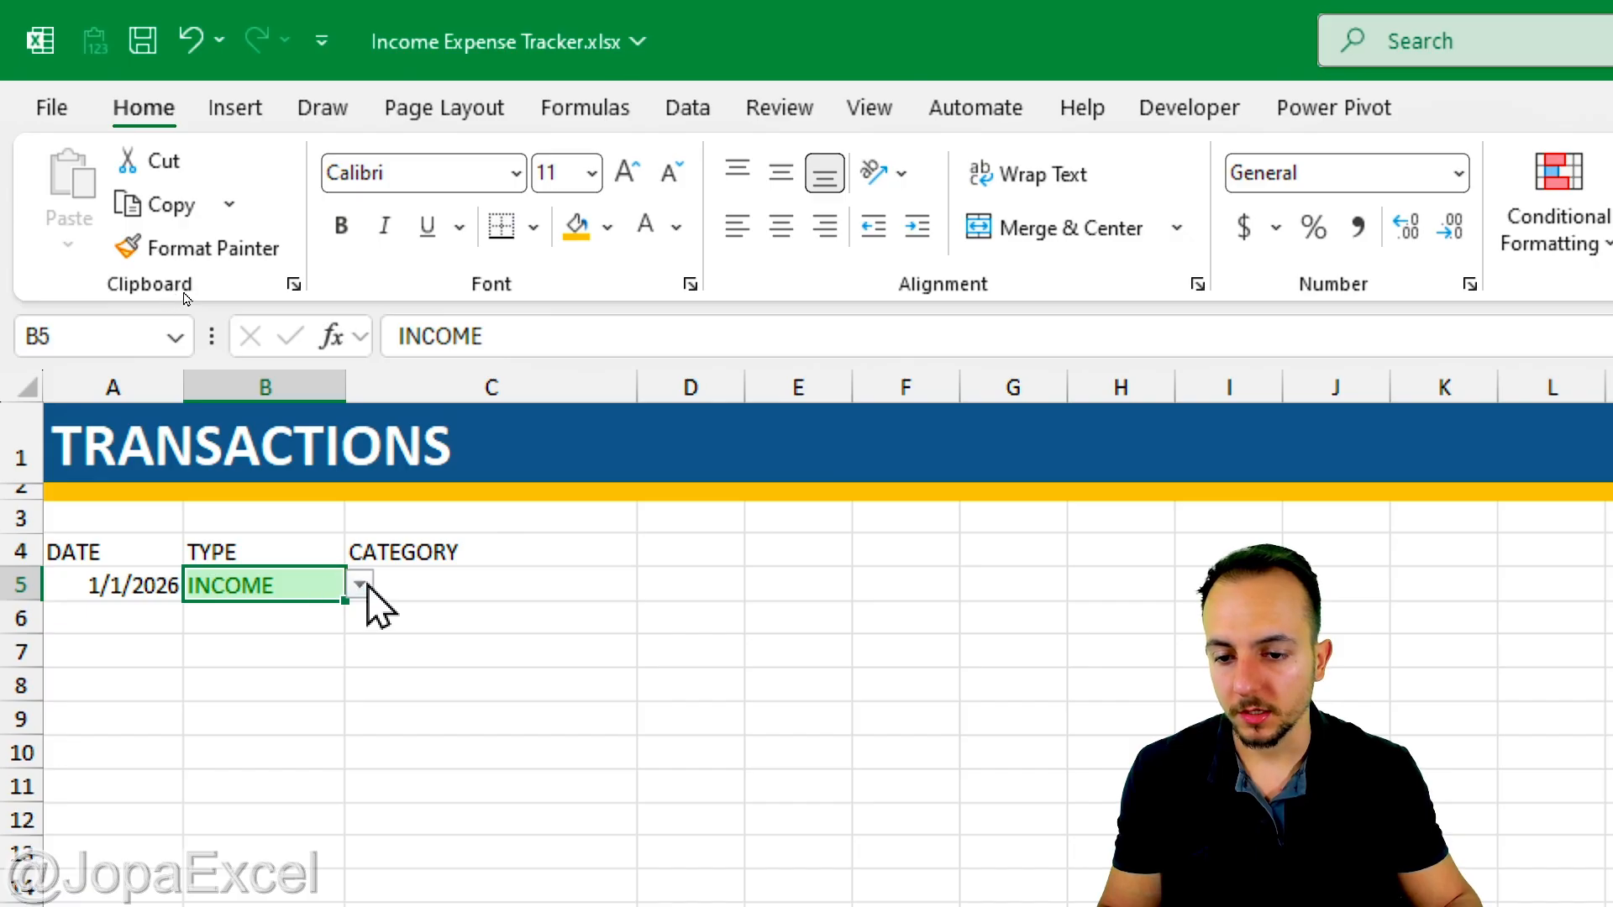
# Choose Wage as the category in C5 from the dependent drop-down
pyautogui.click(441, 580)
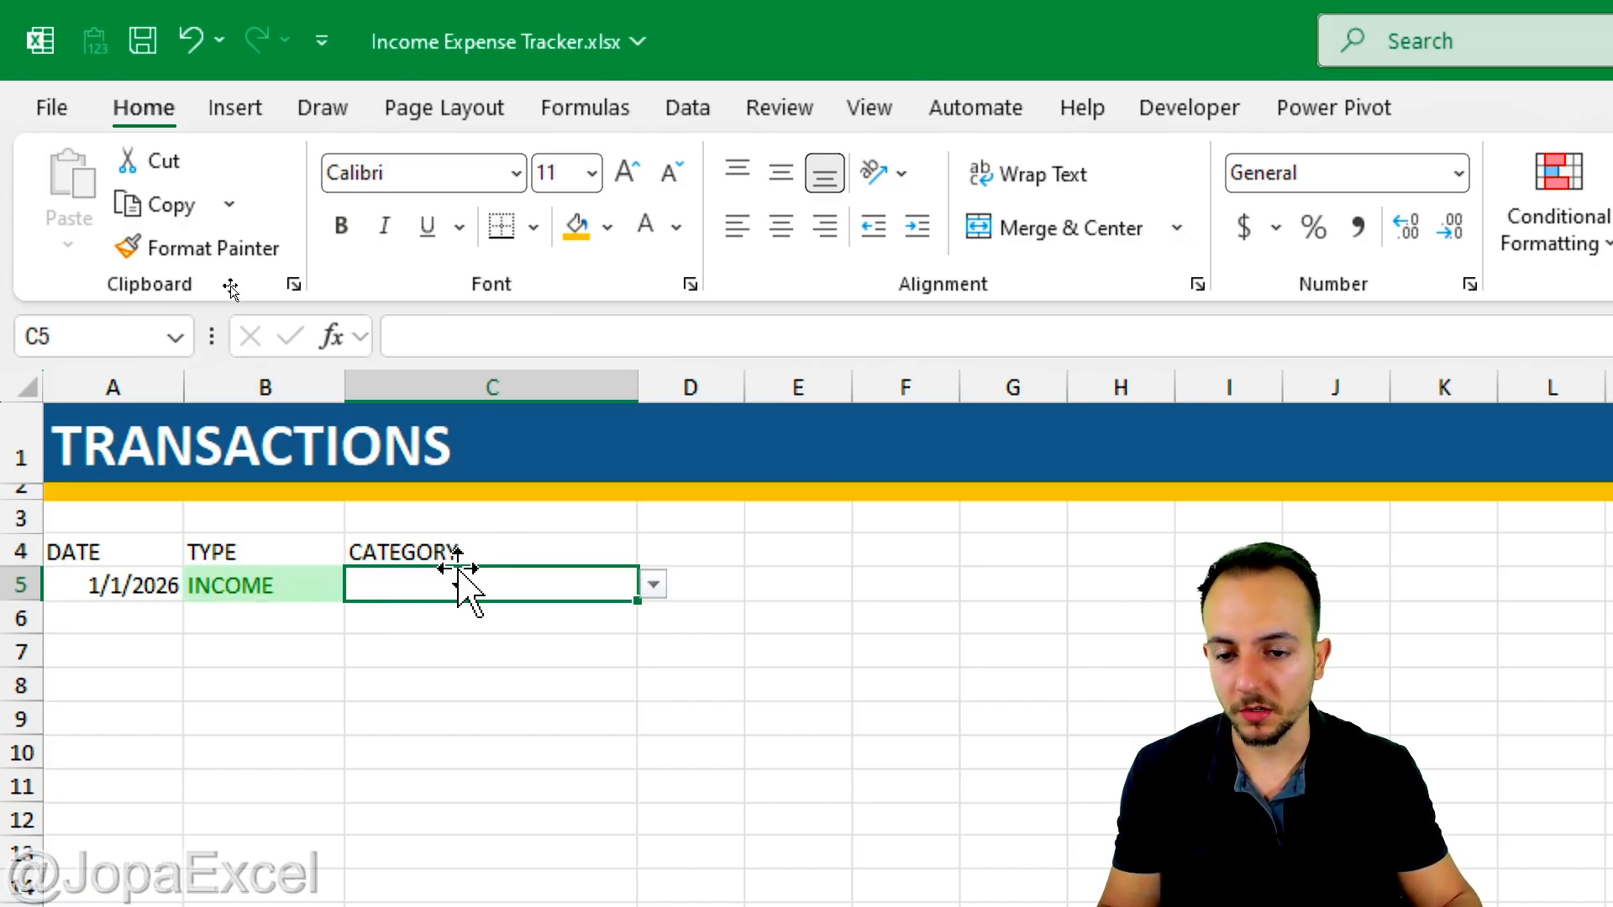
pyautogui.click(654, 585)
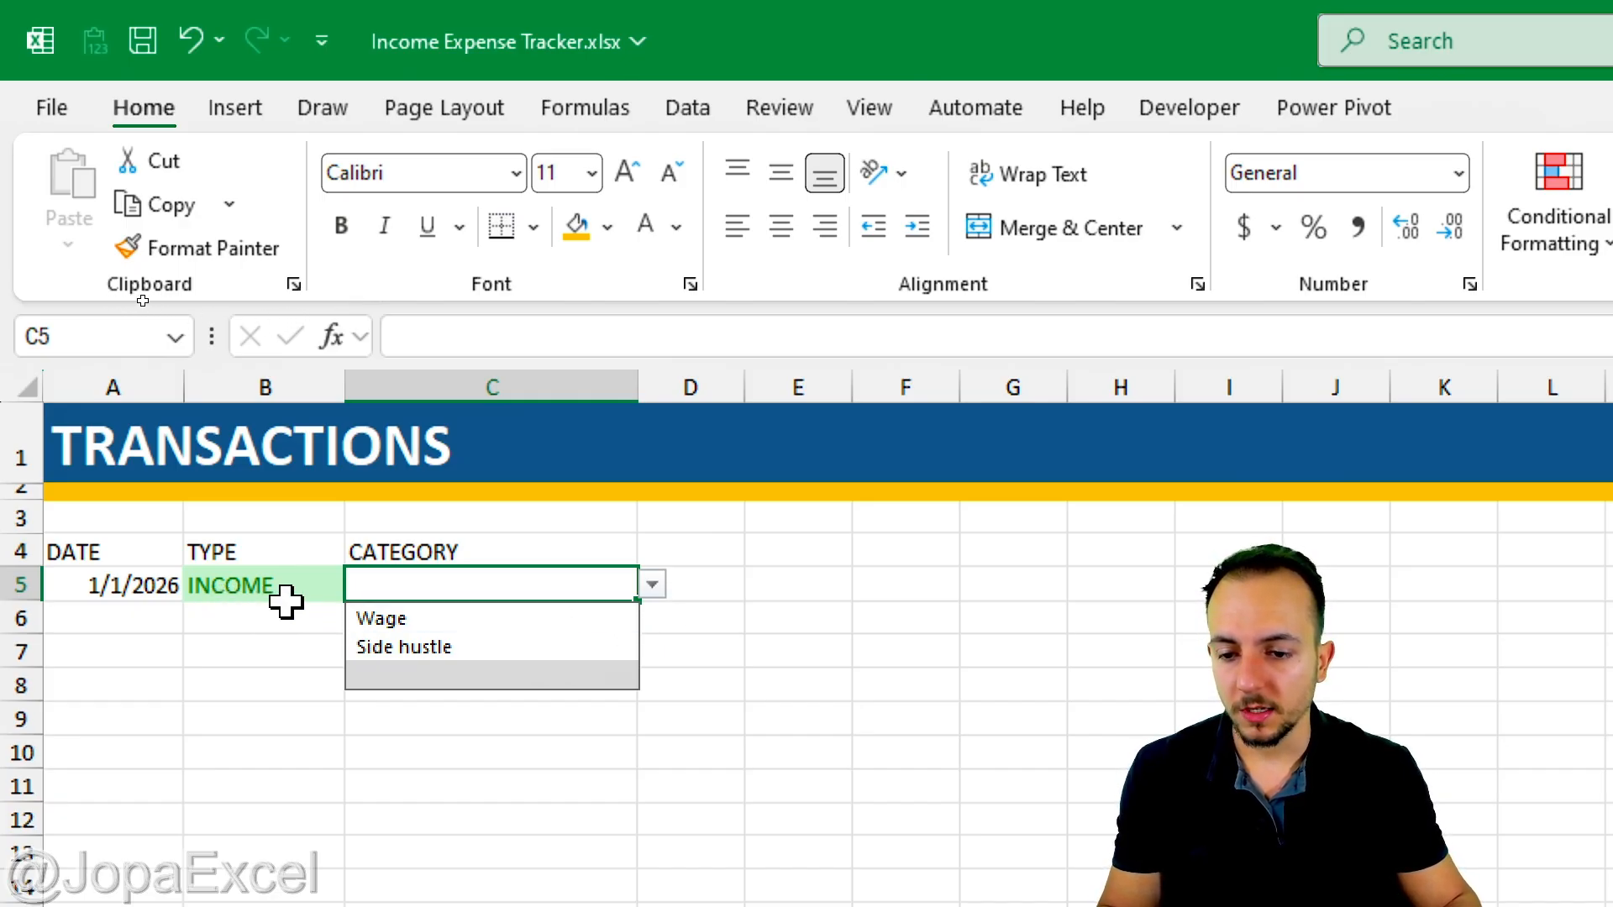
pyautogui.click(420, 626)
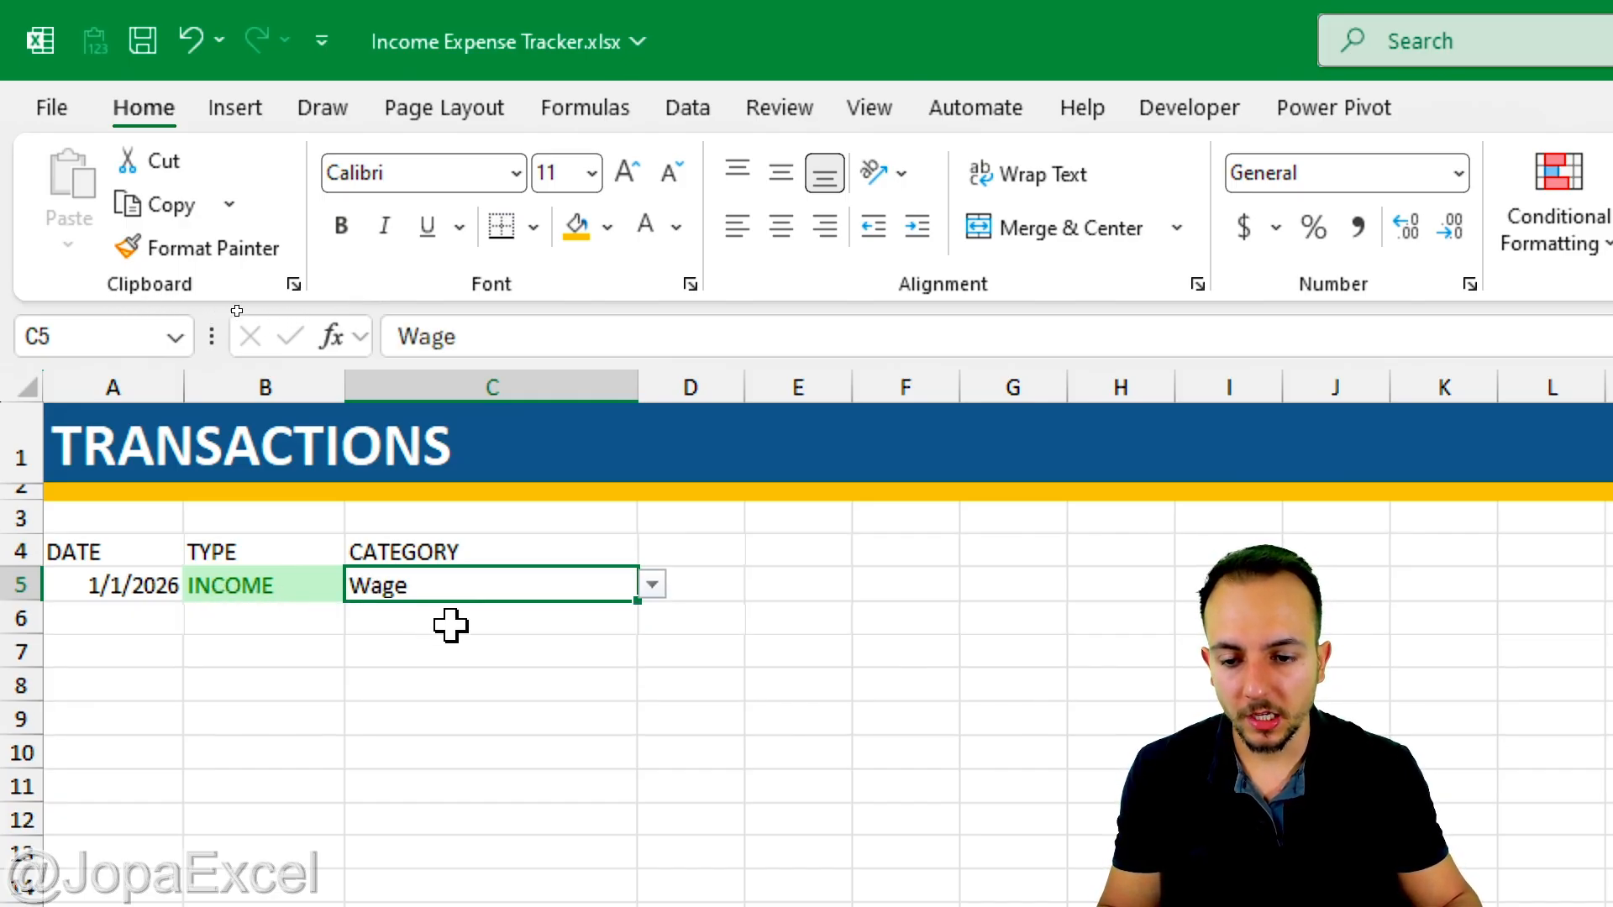
# Enter the header AMOUNT in D4 and the amount 750 in D5
pyautogui.click(676, 556)
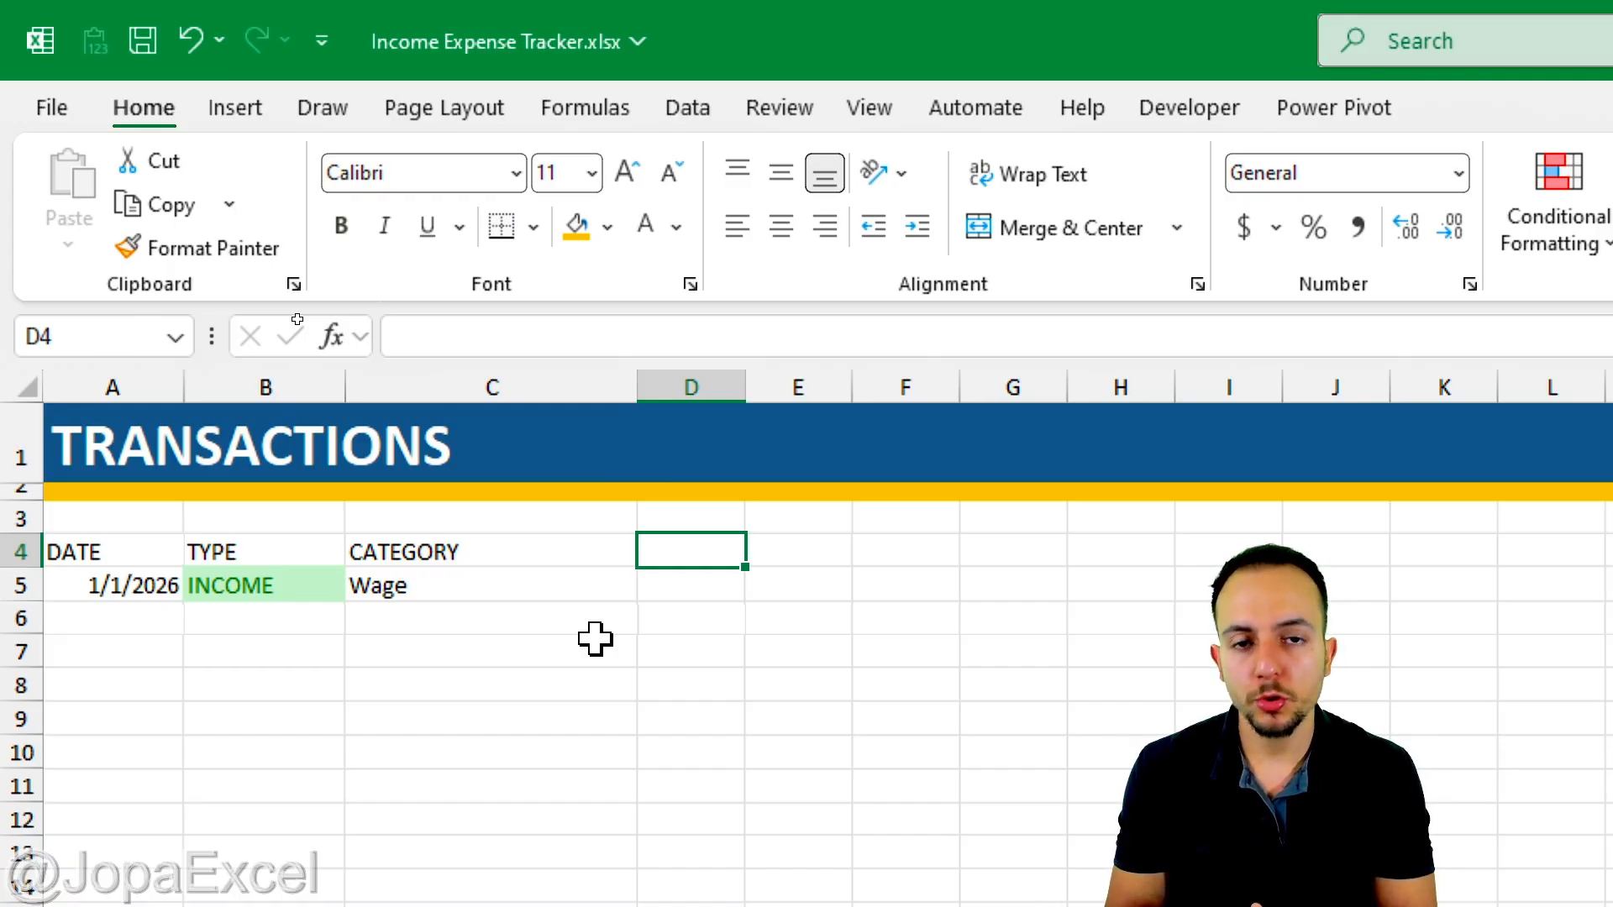
pyautogui.write('AMOUNT')
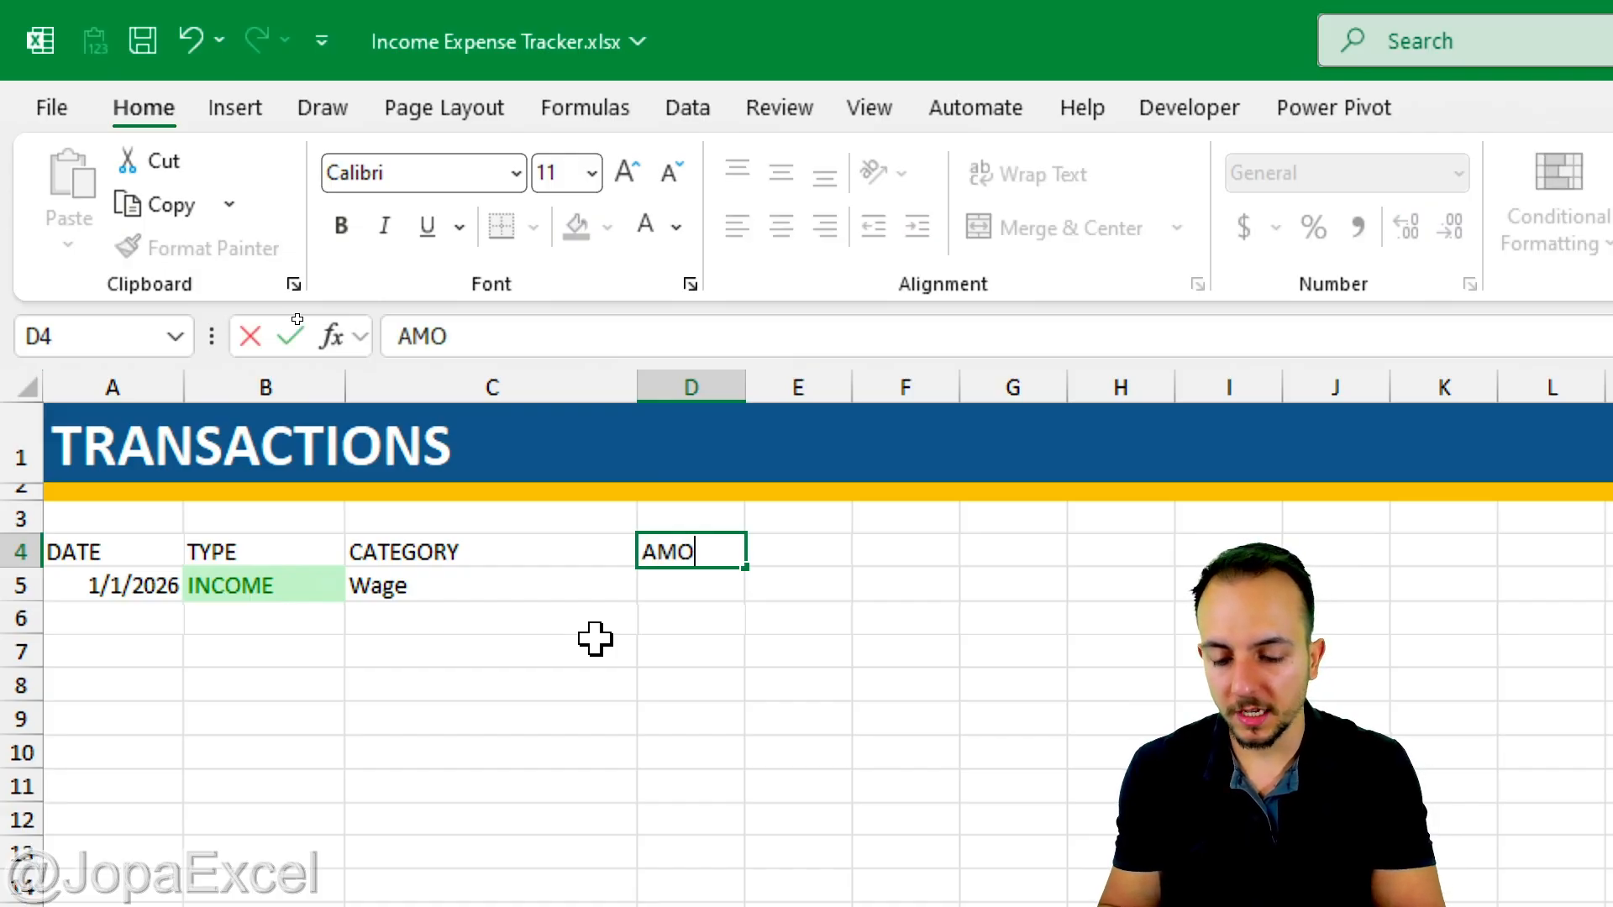
pyautogui.press('Return')
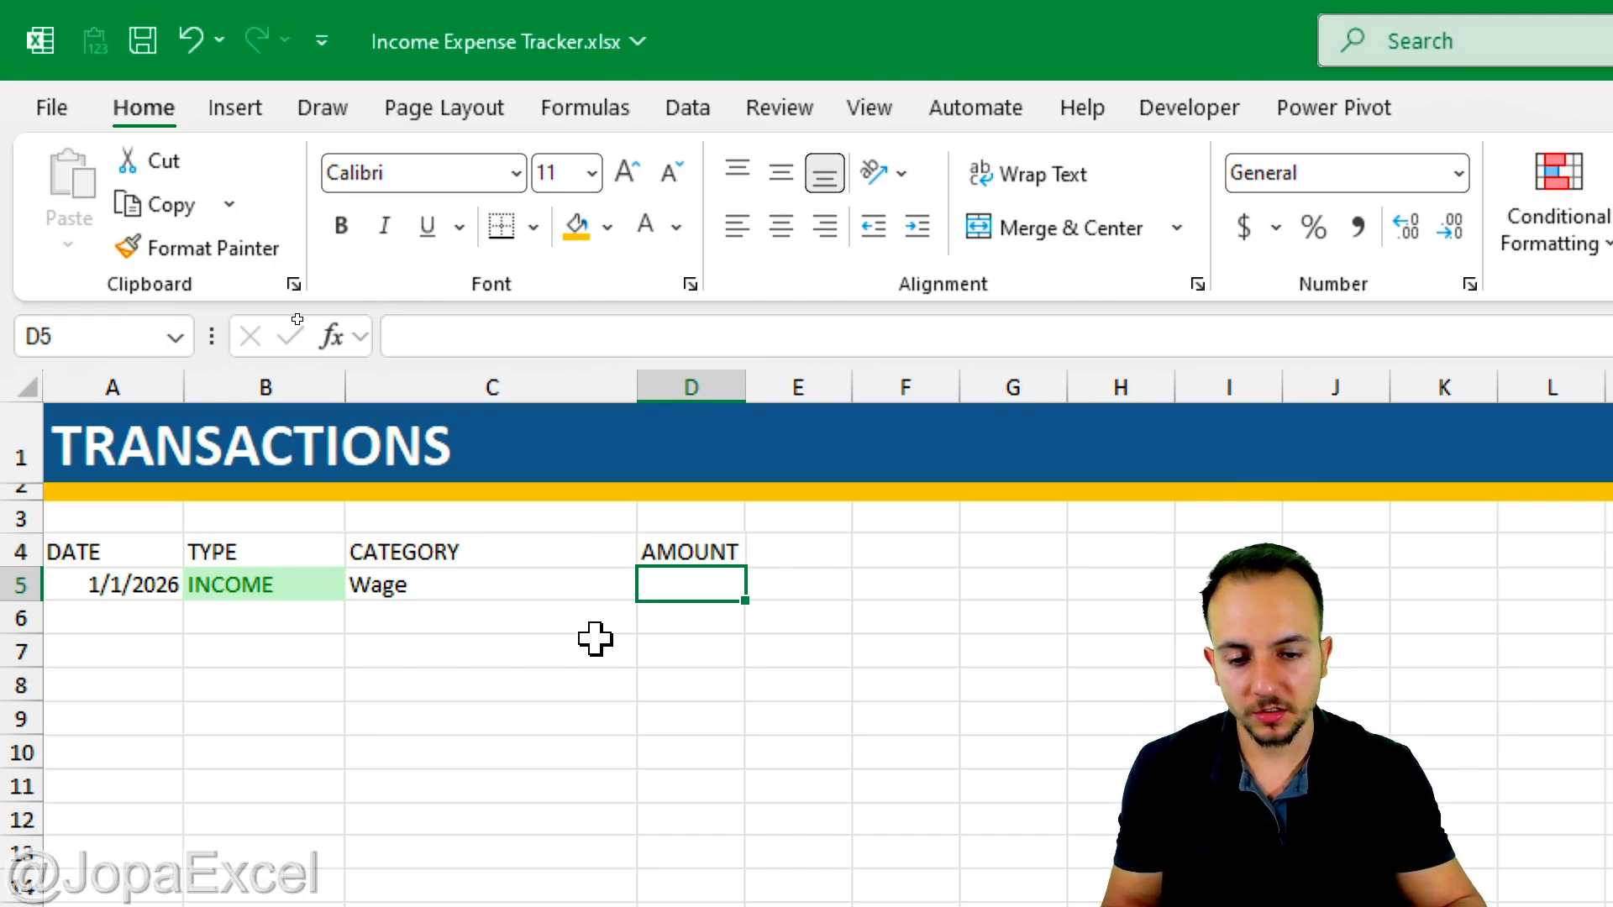
pyautogui.write('750')
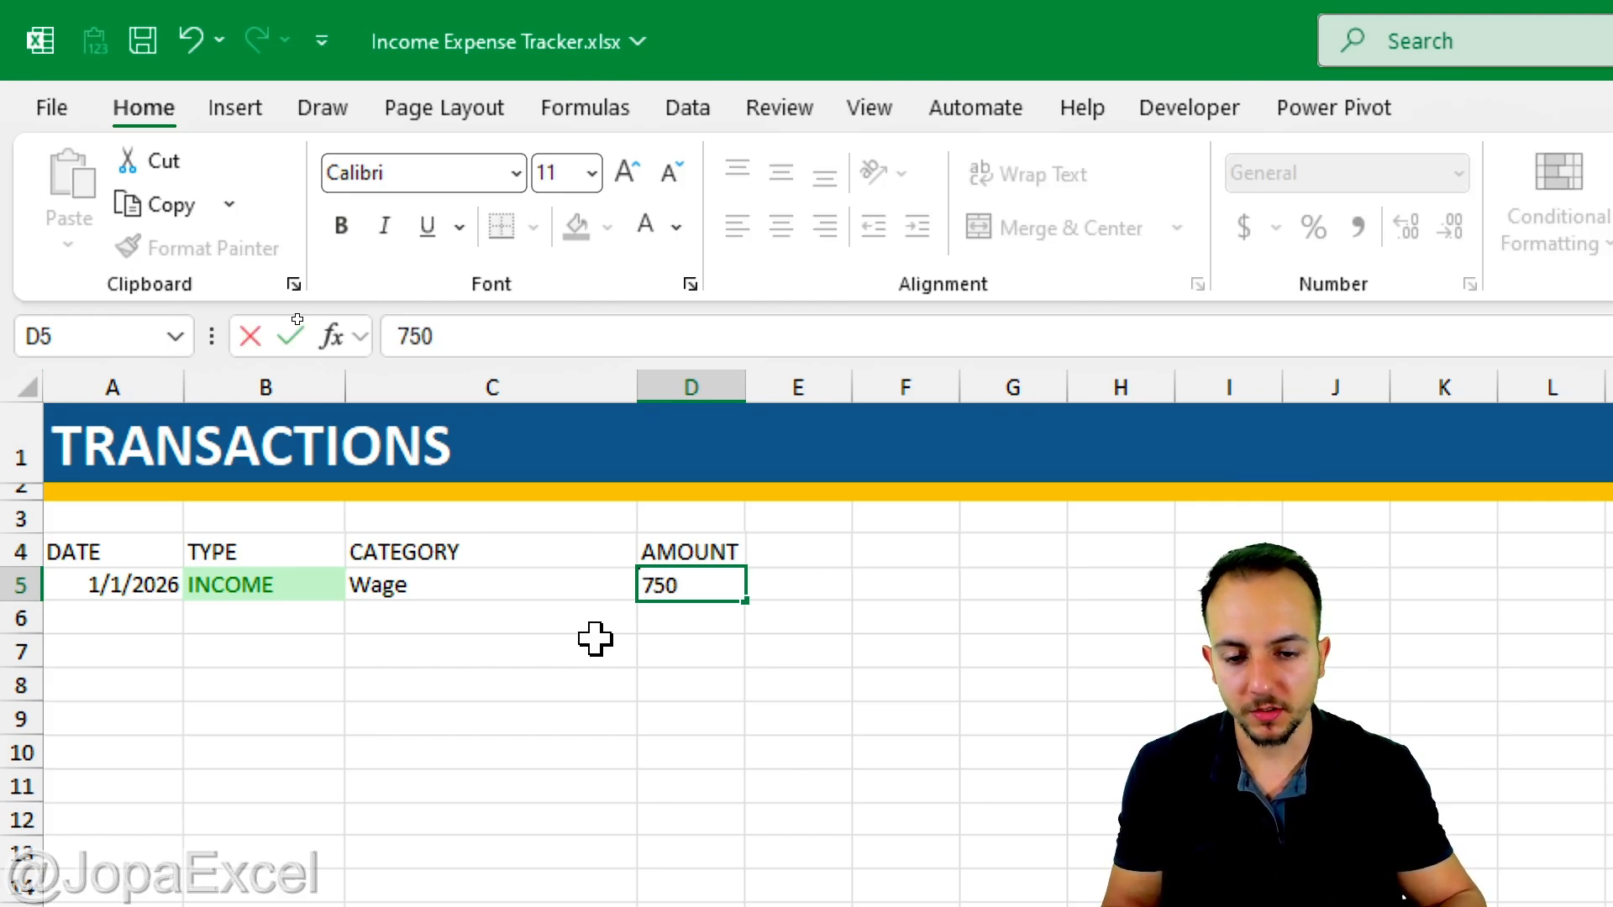
pyautogui.press('Return')
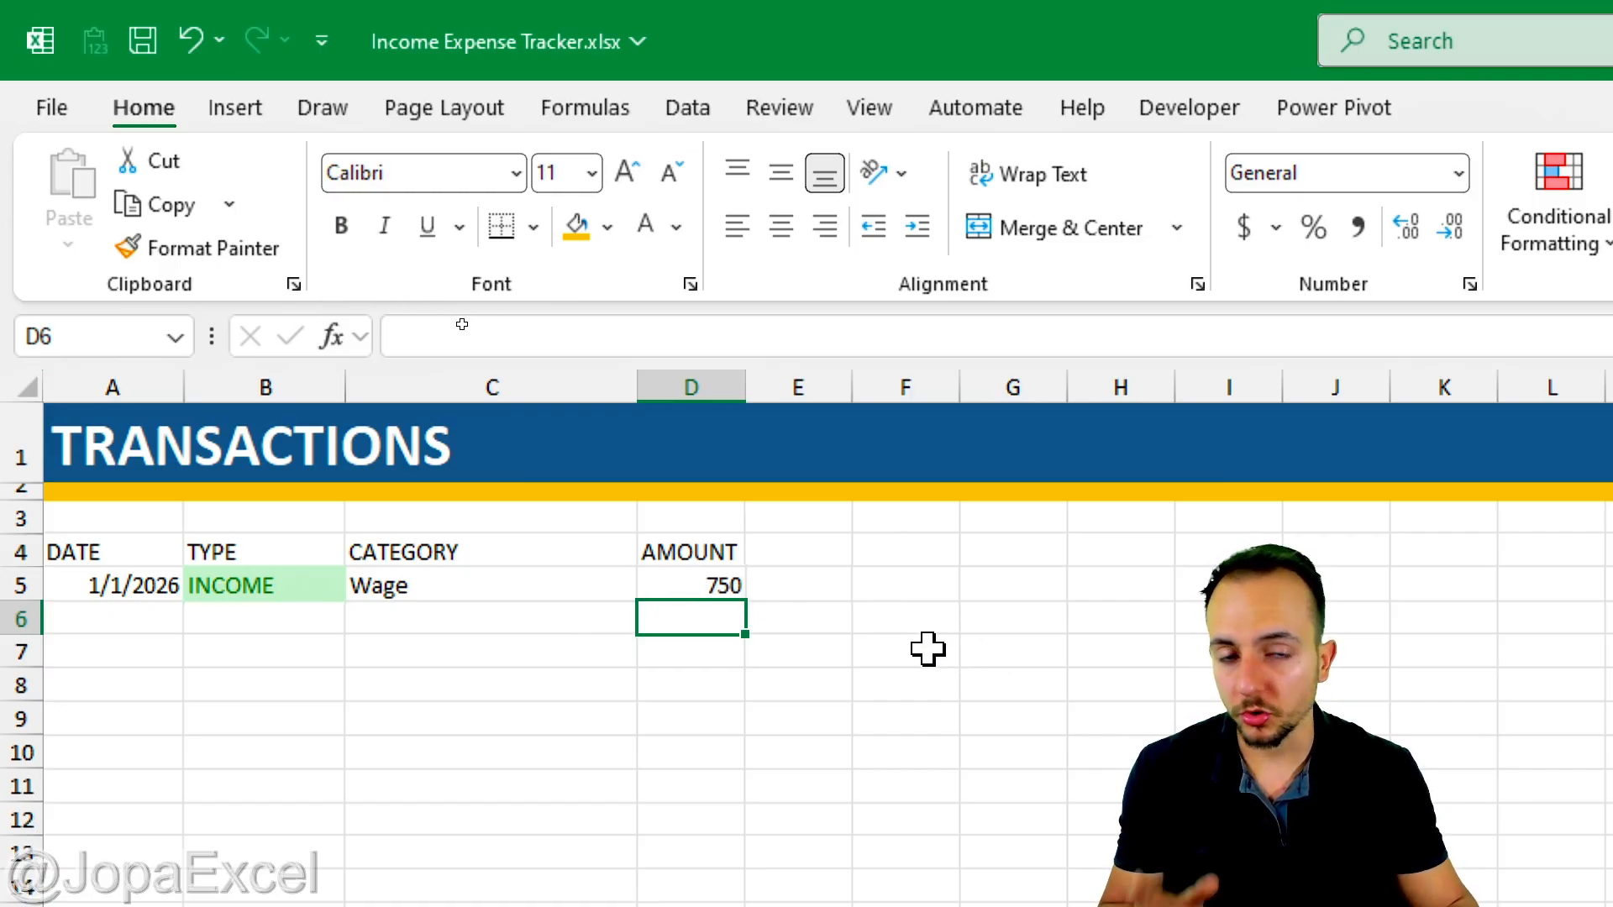
# Apply the Accounting number format to the amount in D5 and widen column D
pyautogui.click(737, 585)
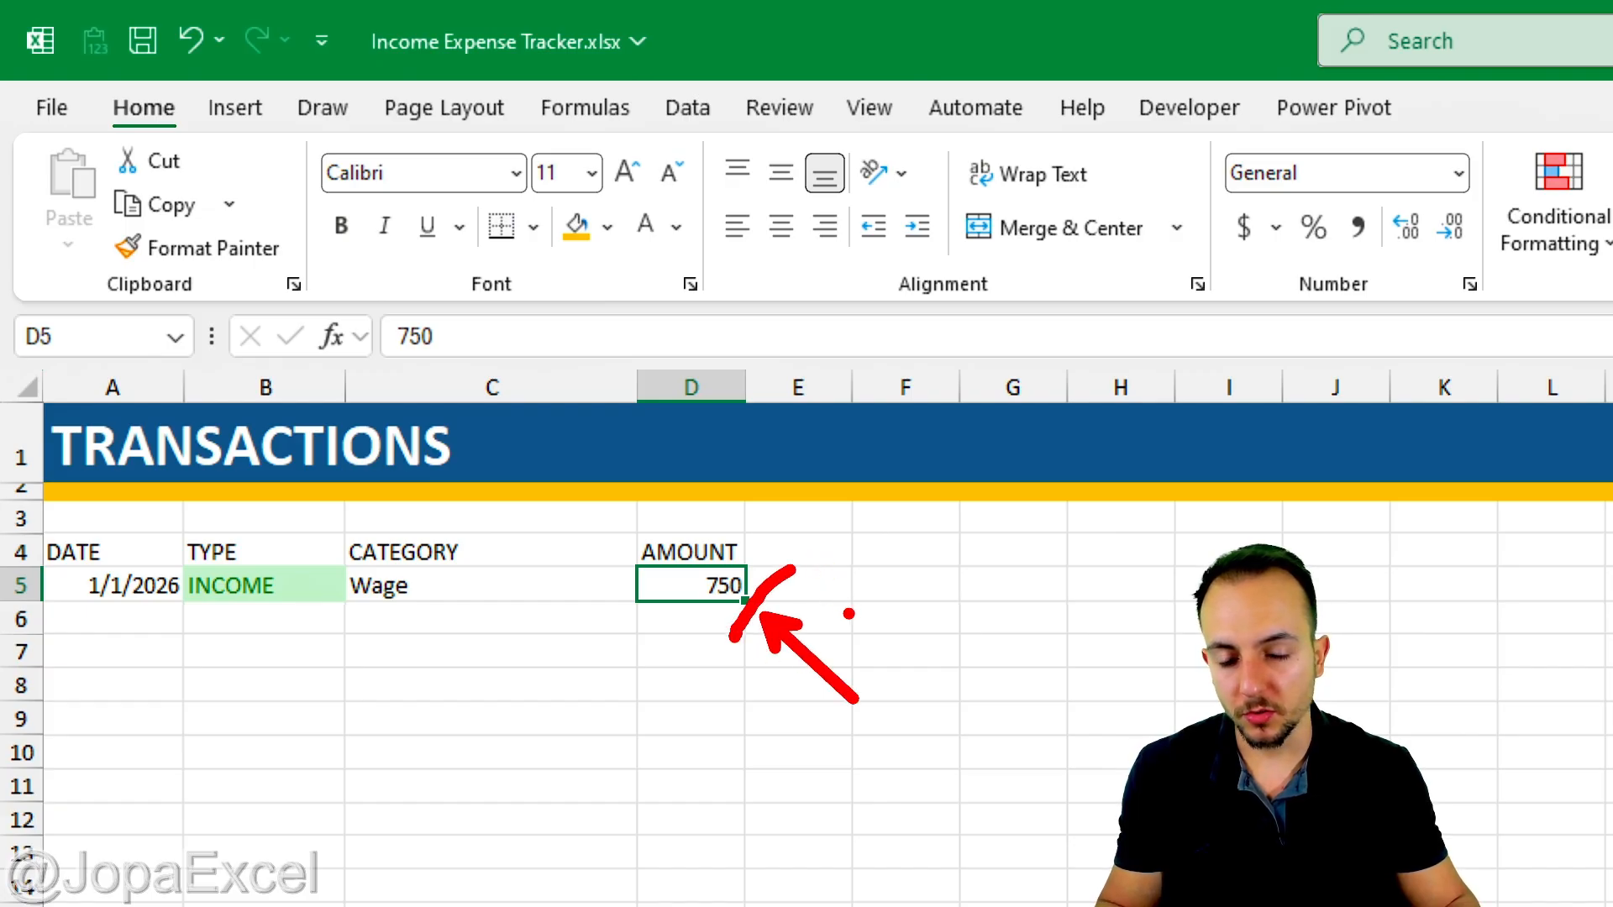
pyautogui.press('Escape')
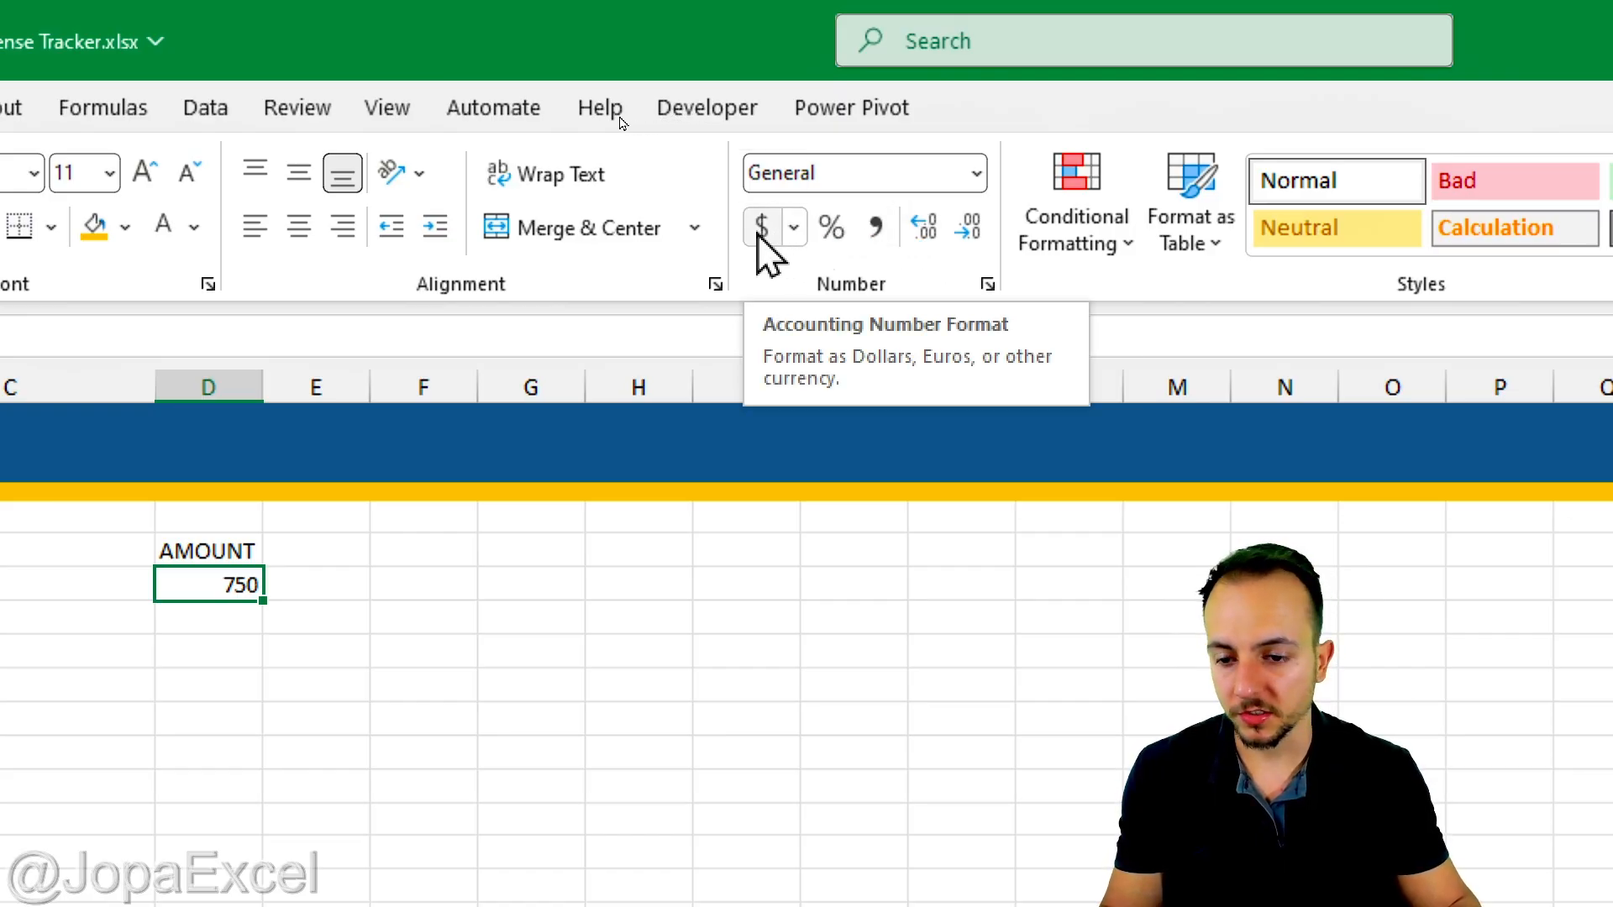
pyautogui.click(761, 239)
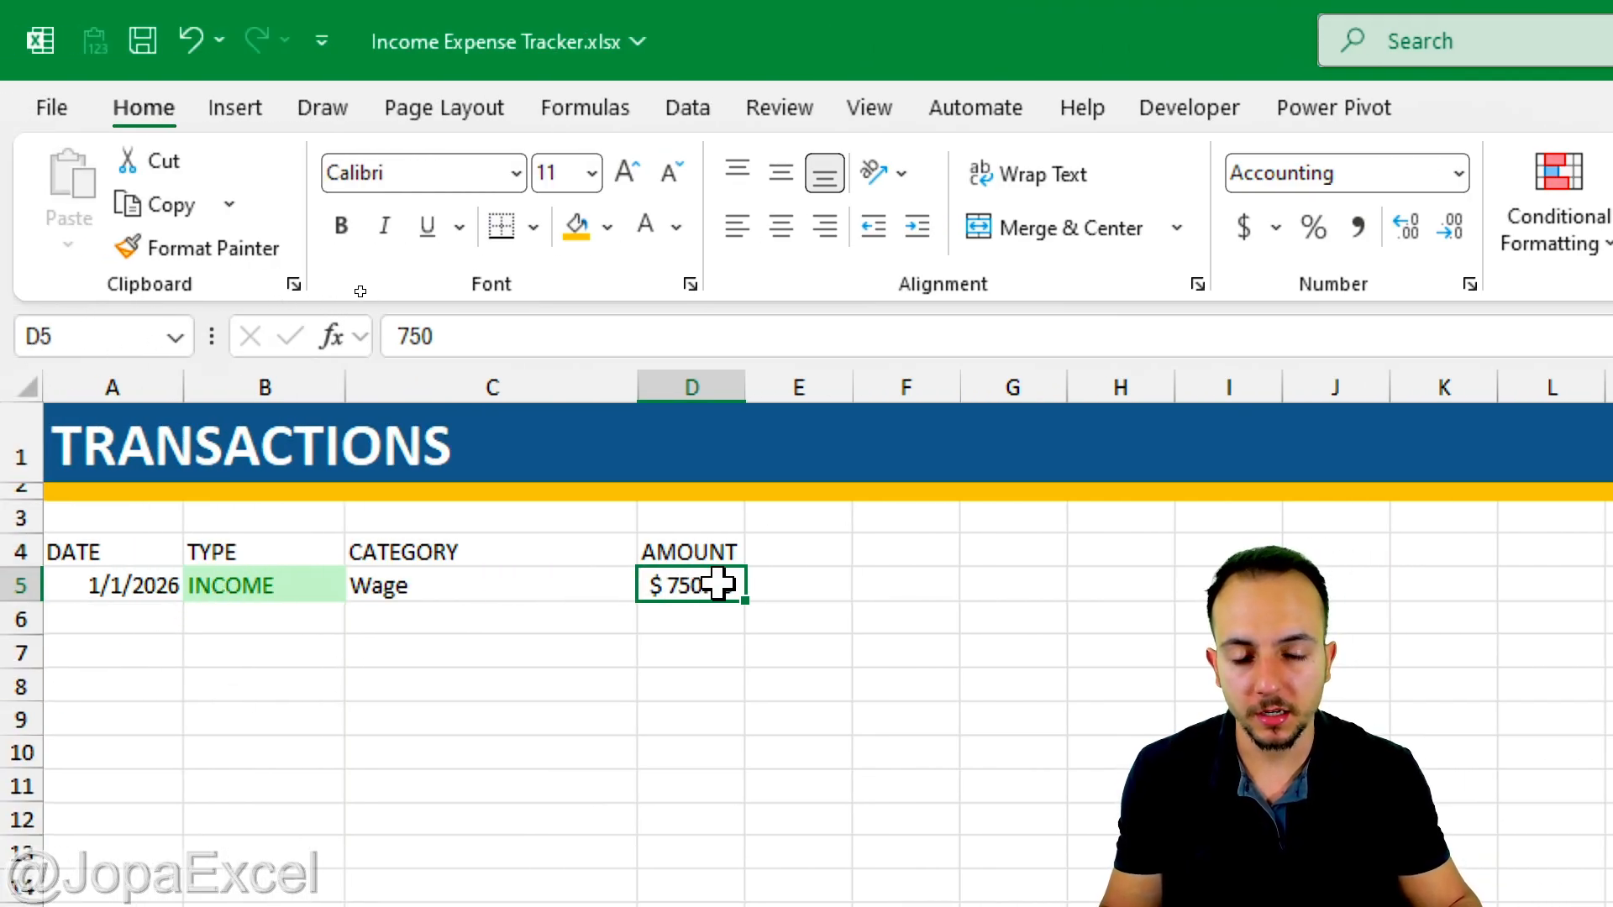
pyautogui.moveTo(746, 387); pyautogui.dragTo(799, 386)
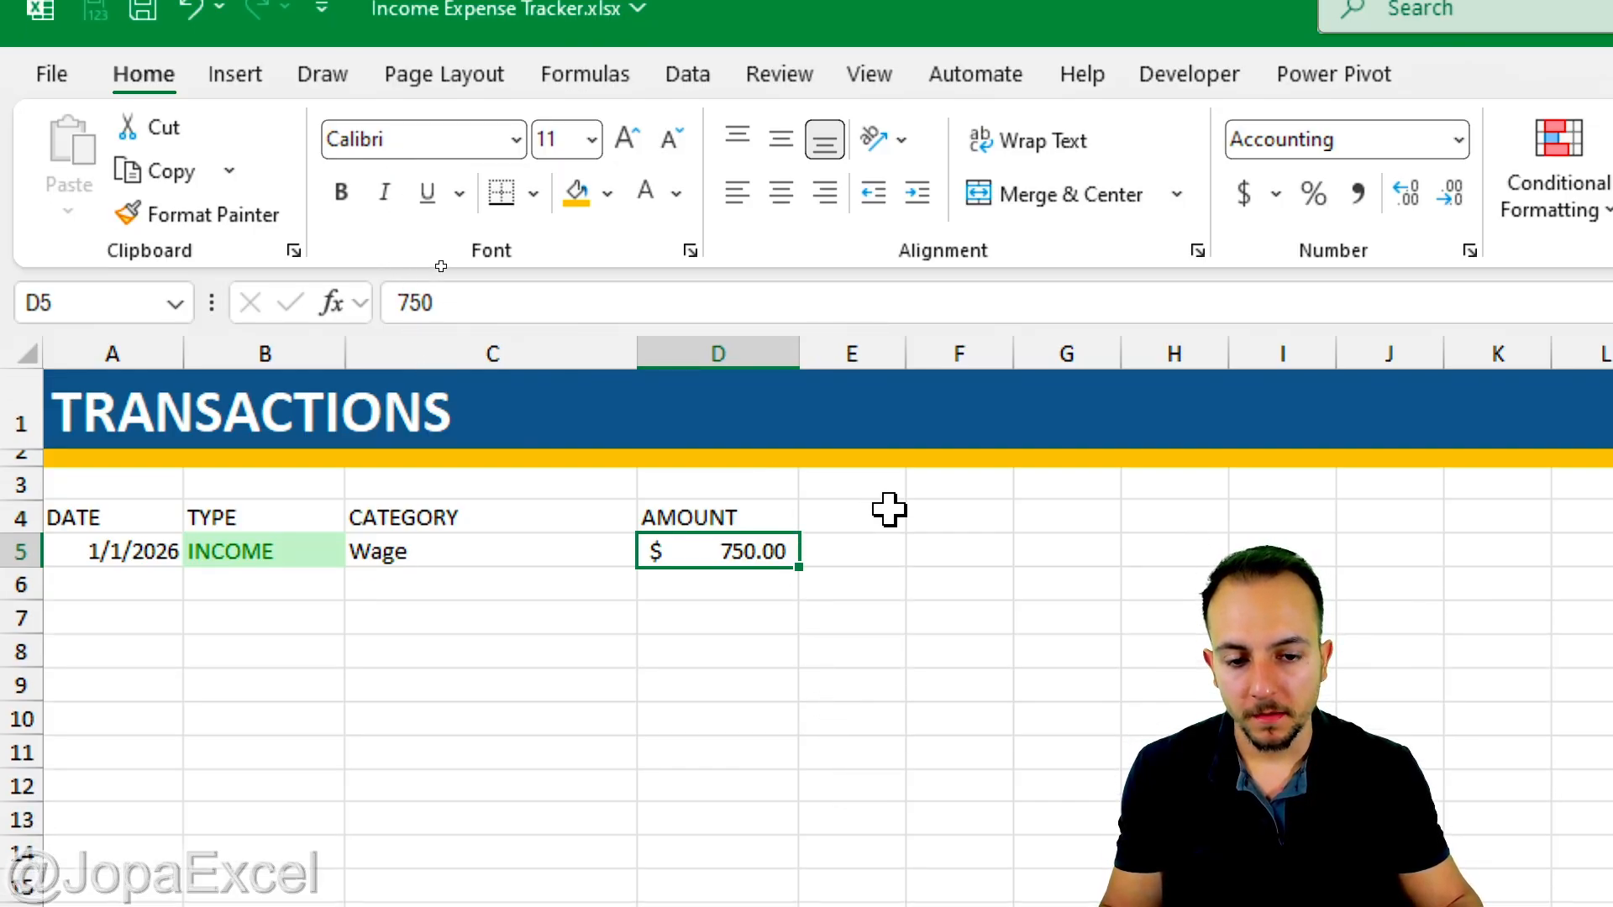
# Enter the header NOTES in E4 and widen column E to fit longer text
pyautogui.click(866, 542)
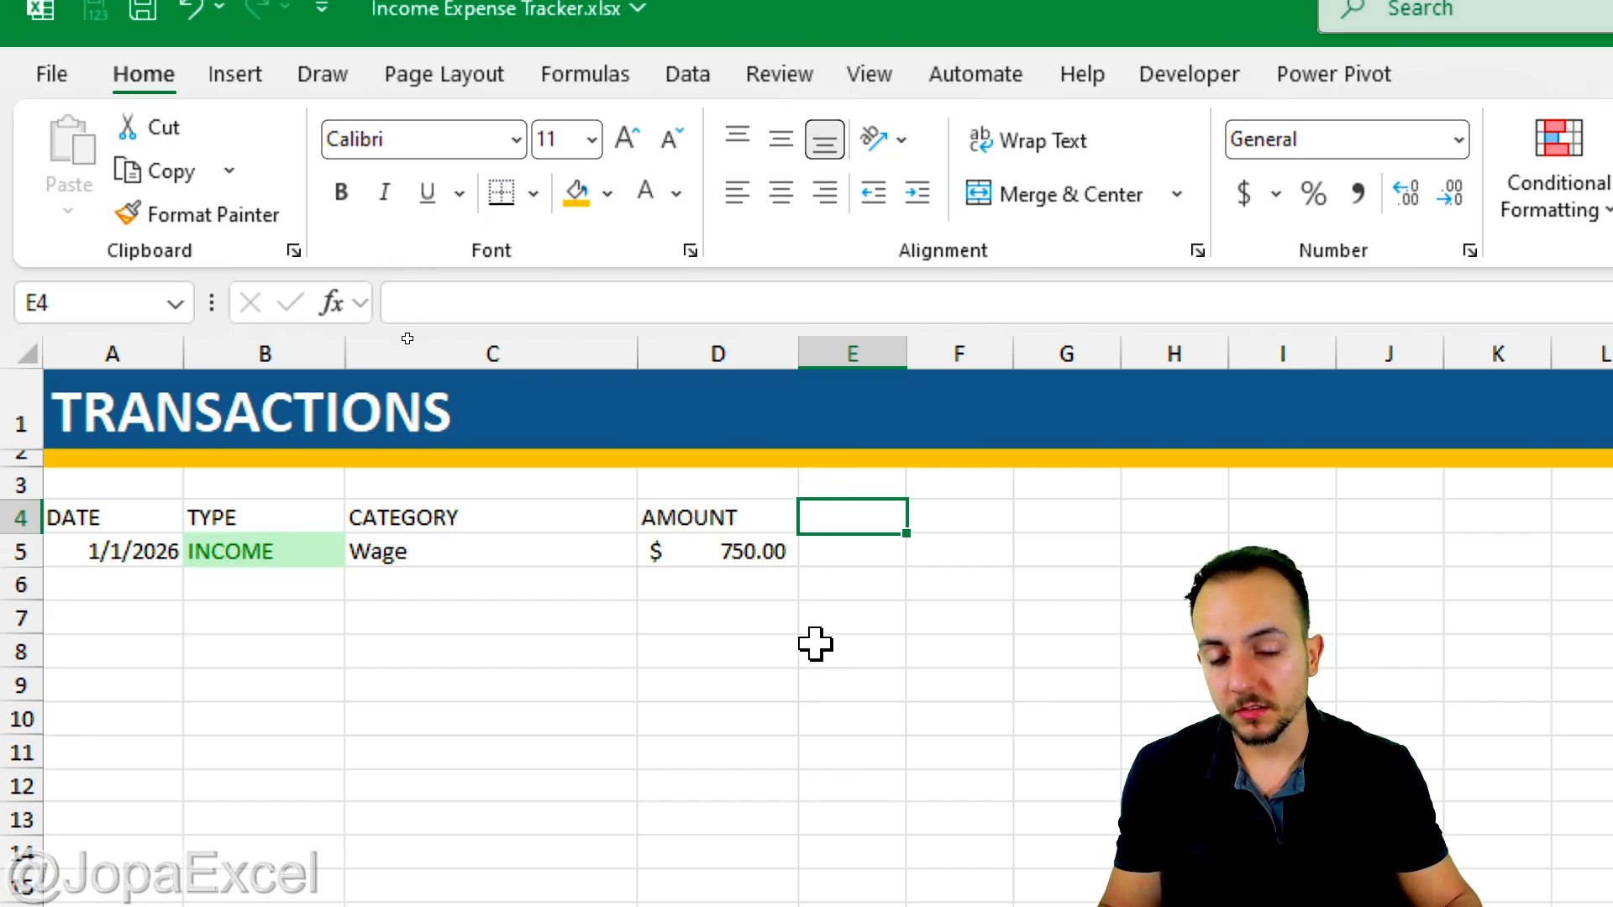
pyautogui.write('NOTES')
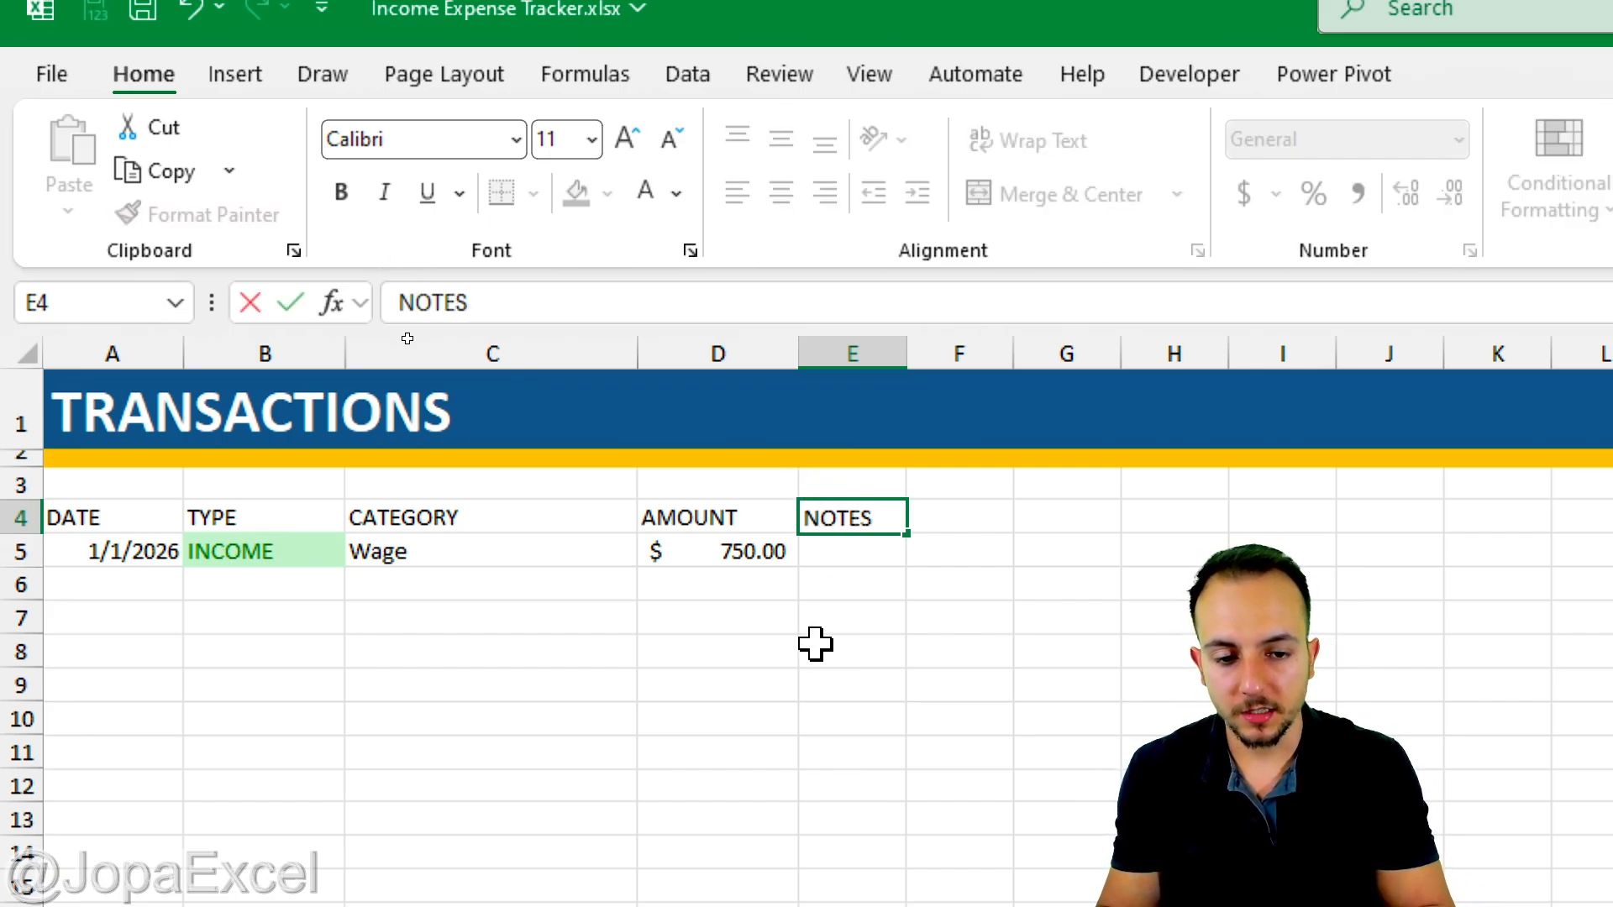
pyautogui.press('Return')
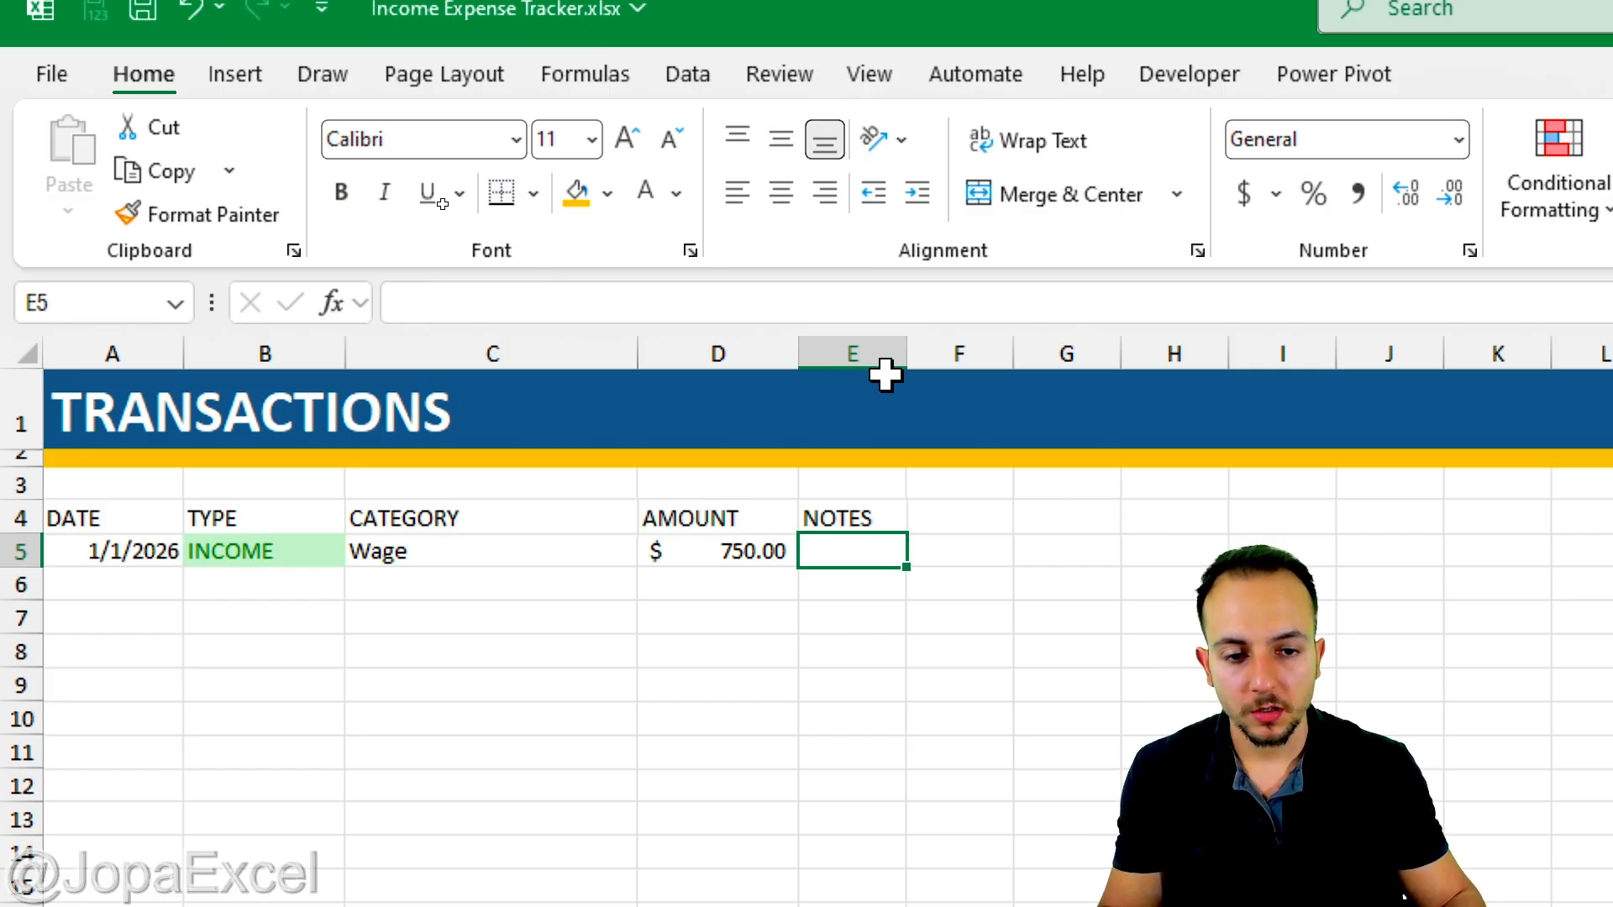
pyautogui.moveTo(906, 361); pyautogui.dragTo(1222, 393)
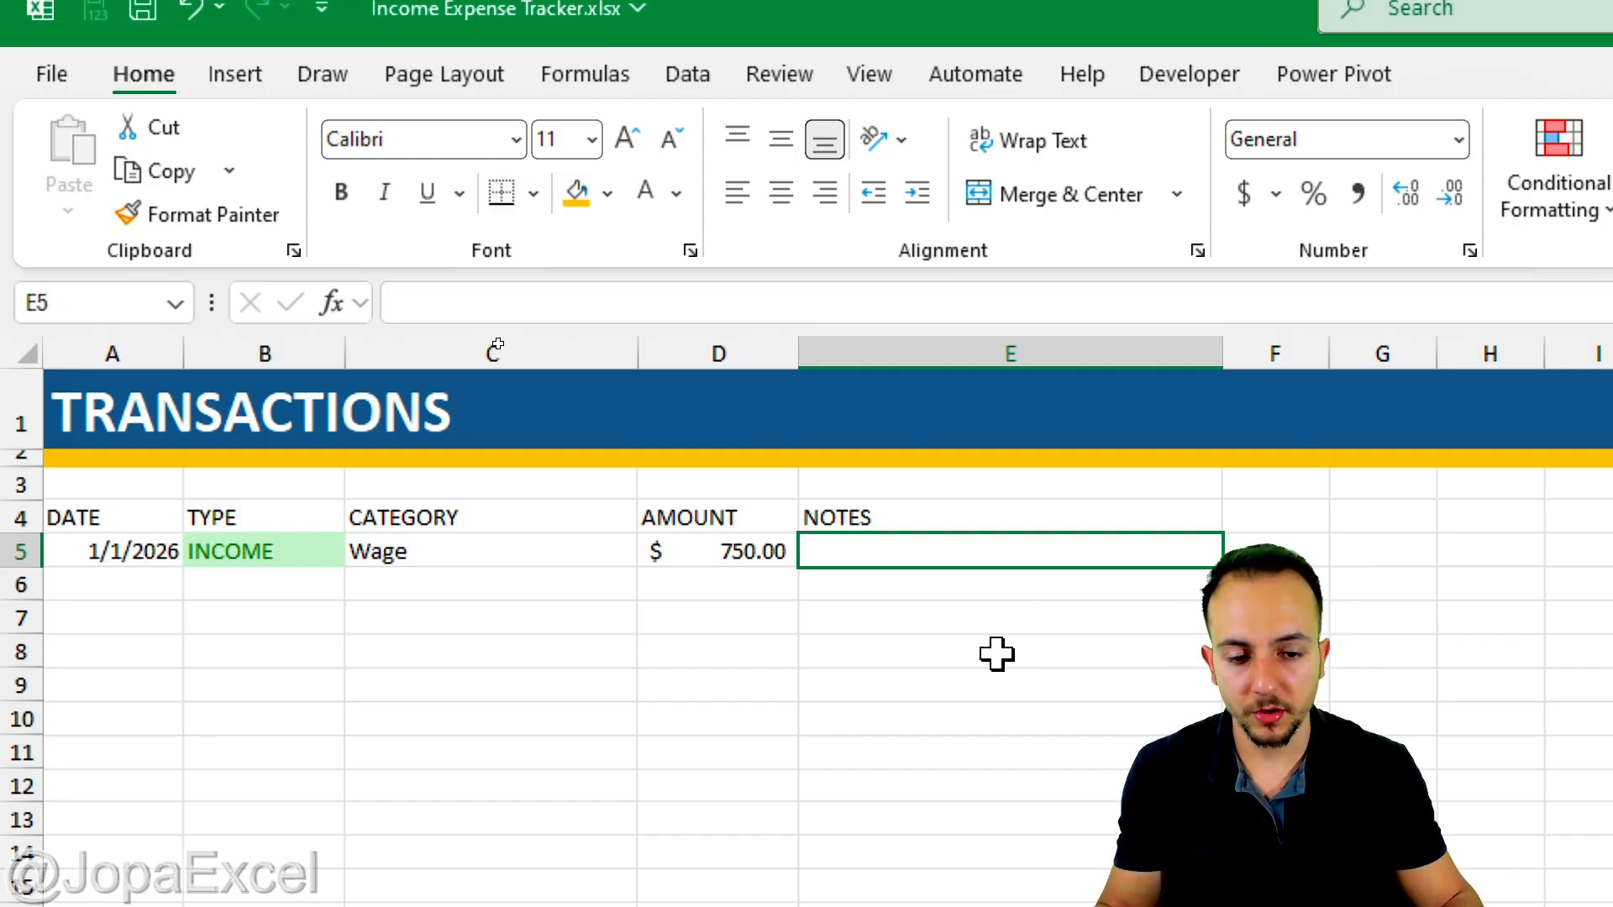
# Enter the note "Payment via bank transfer" in E5 for the first transaction
pyautogui.write('P')
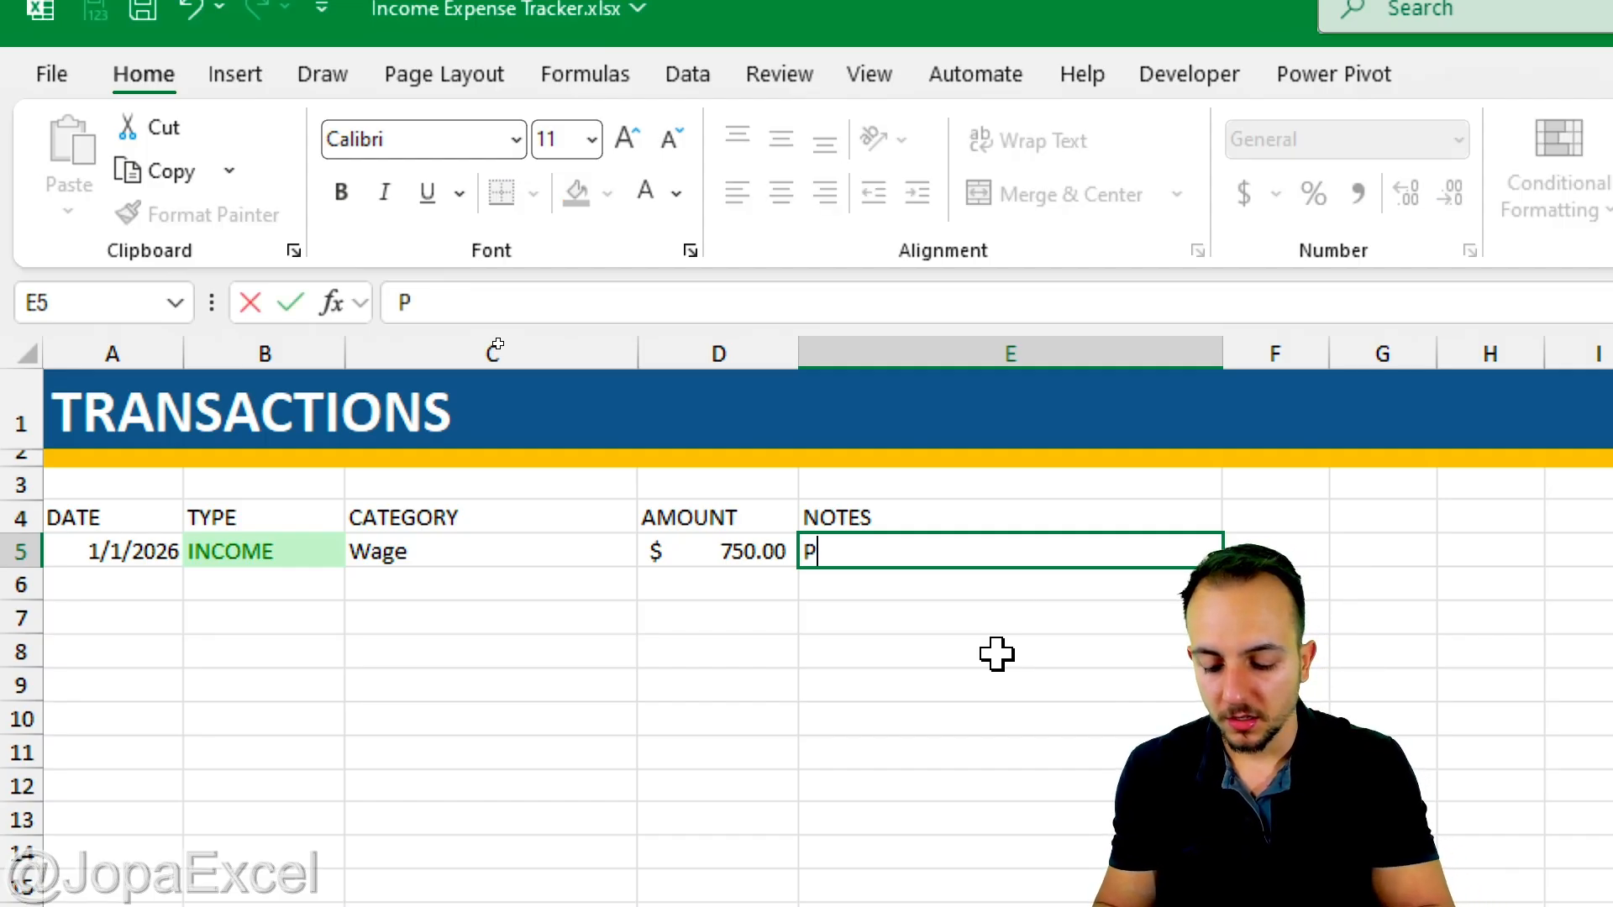
pyautogui.write('ayment')
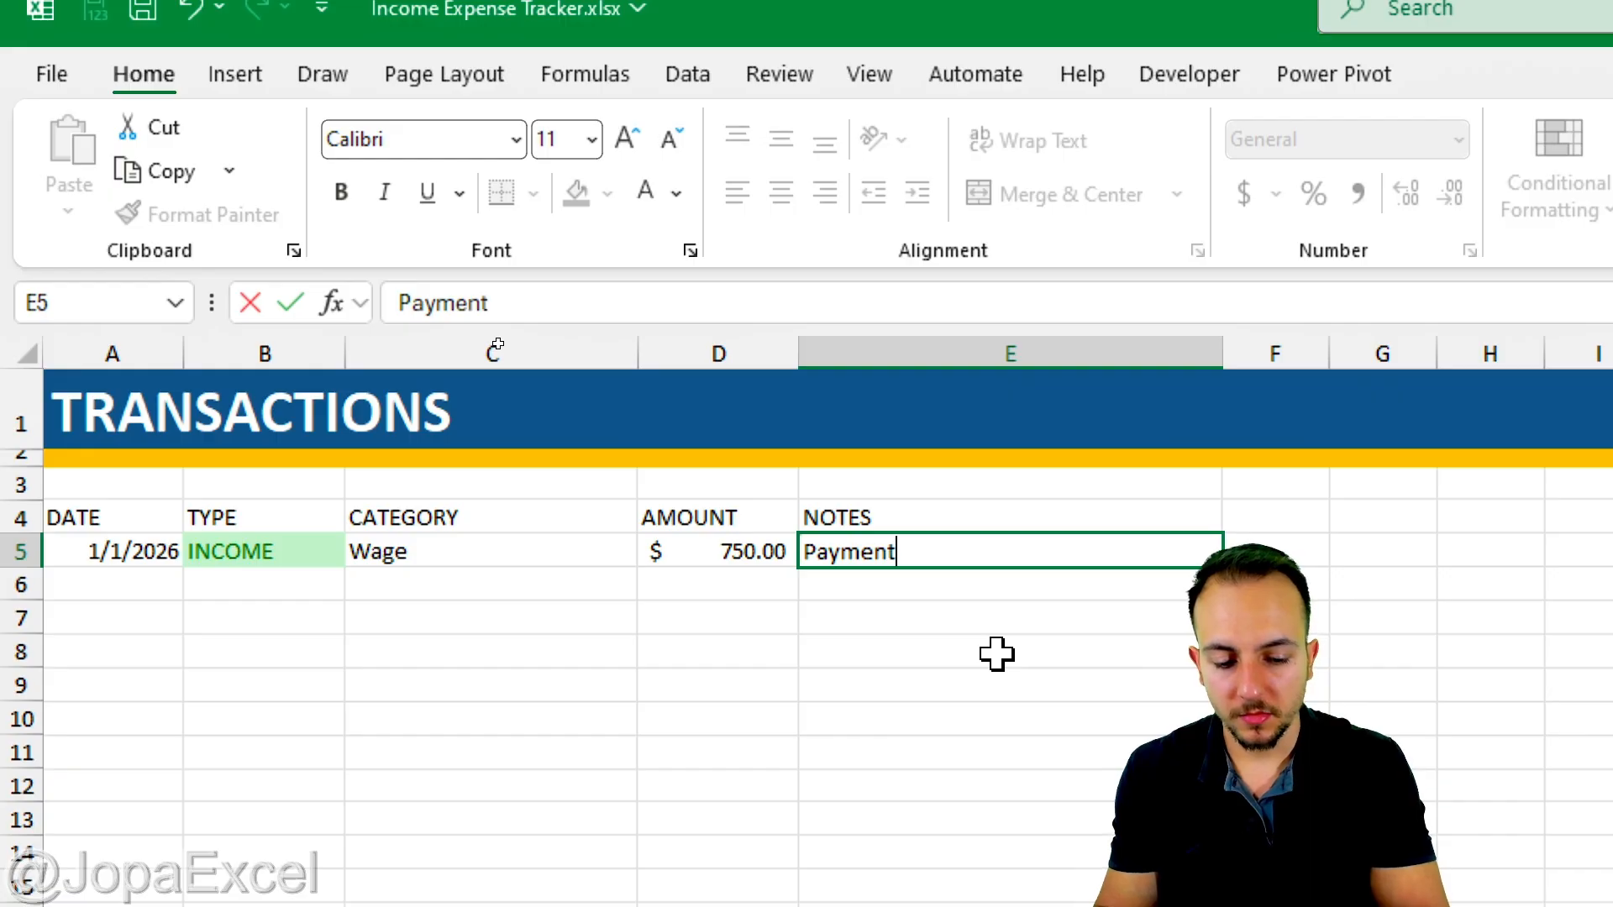
pyautogui.write(' via')
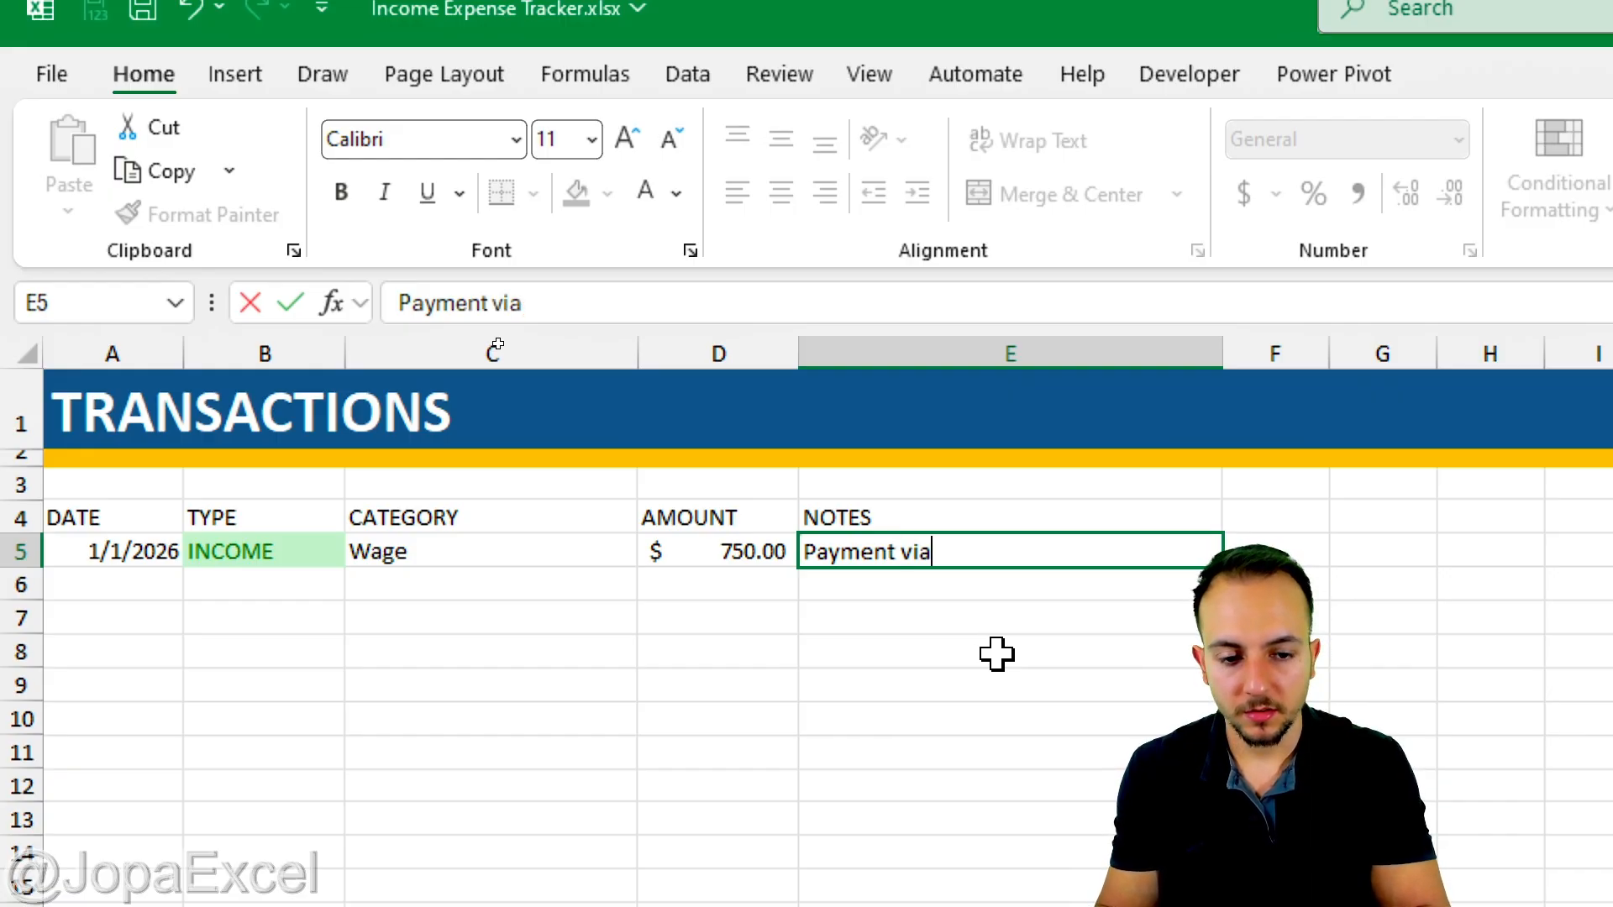
pyautogui.write(' bank')
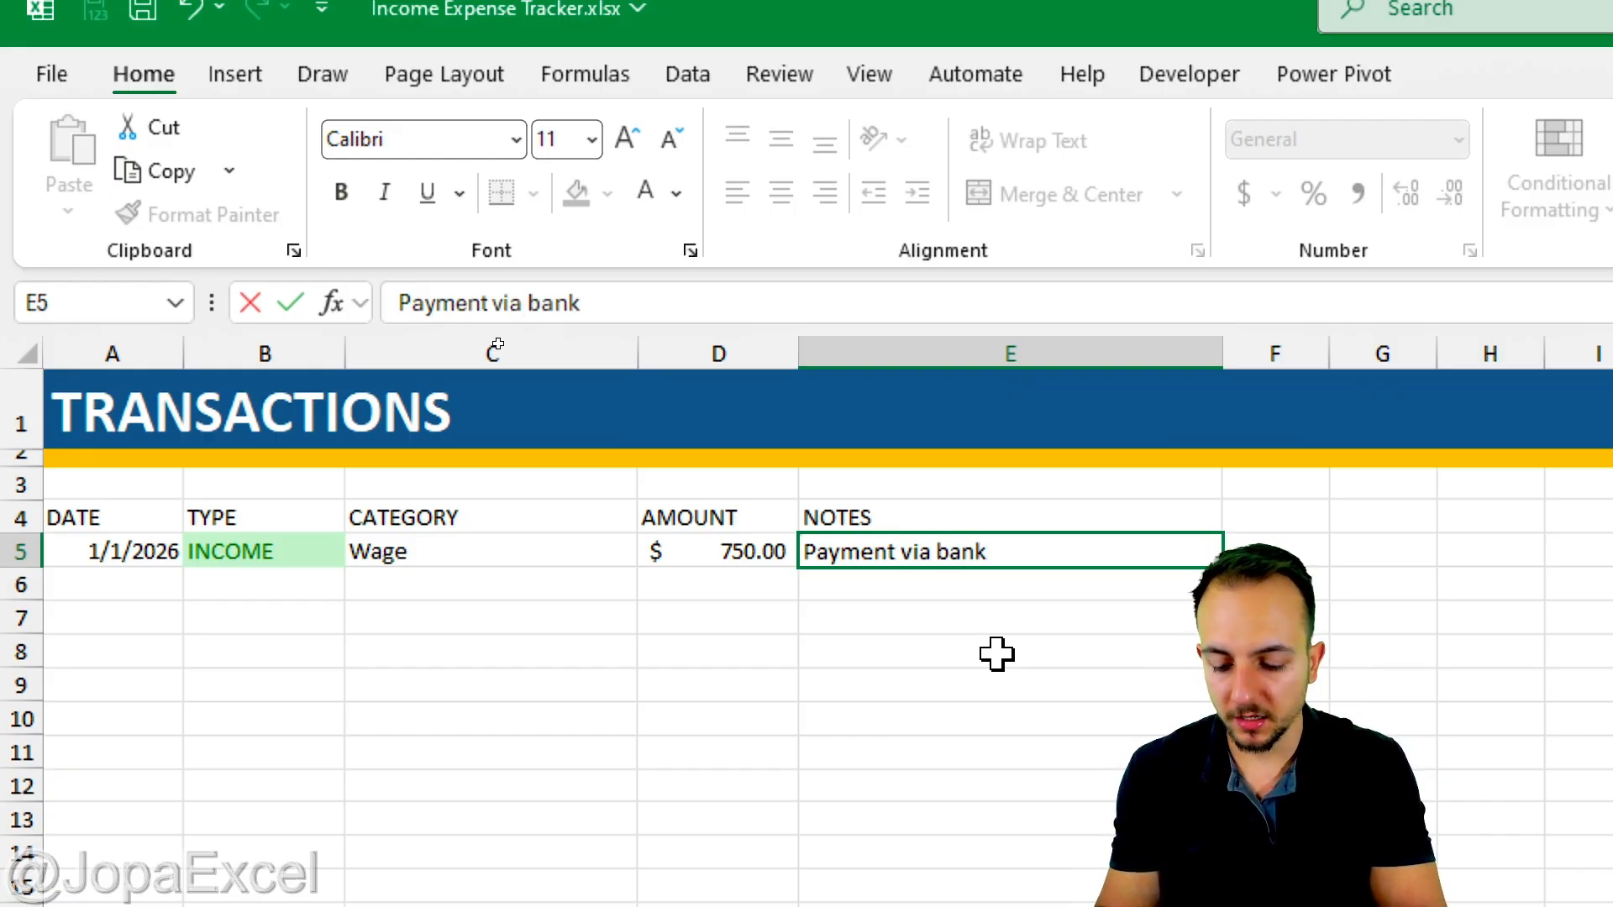
pyautogui.write(' transfer')
pyautogui.press('Return')
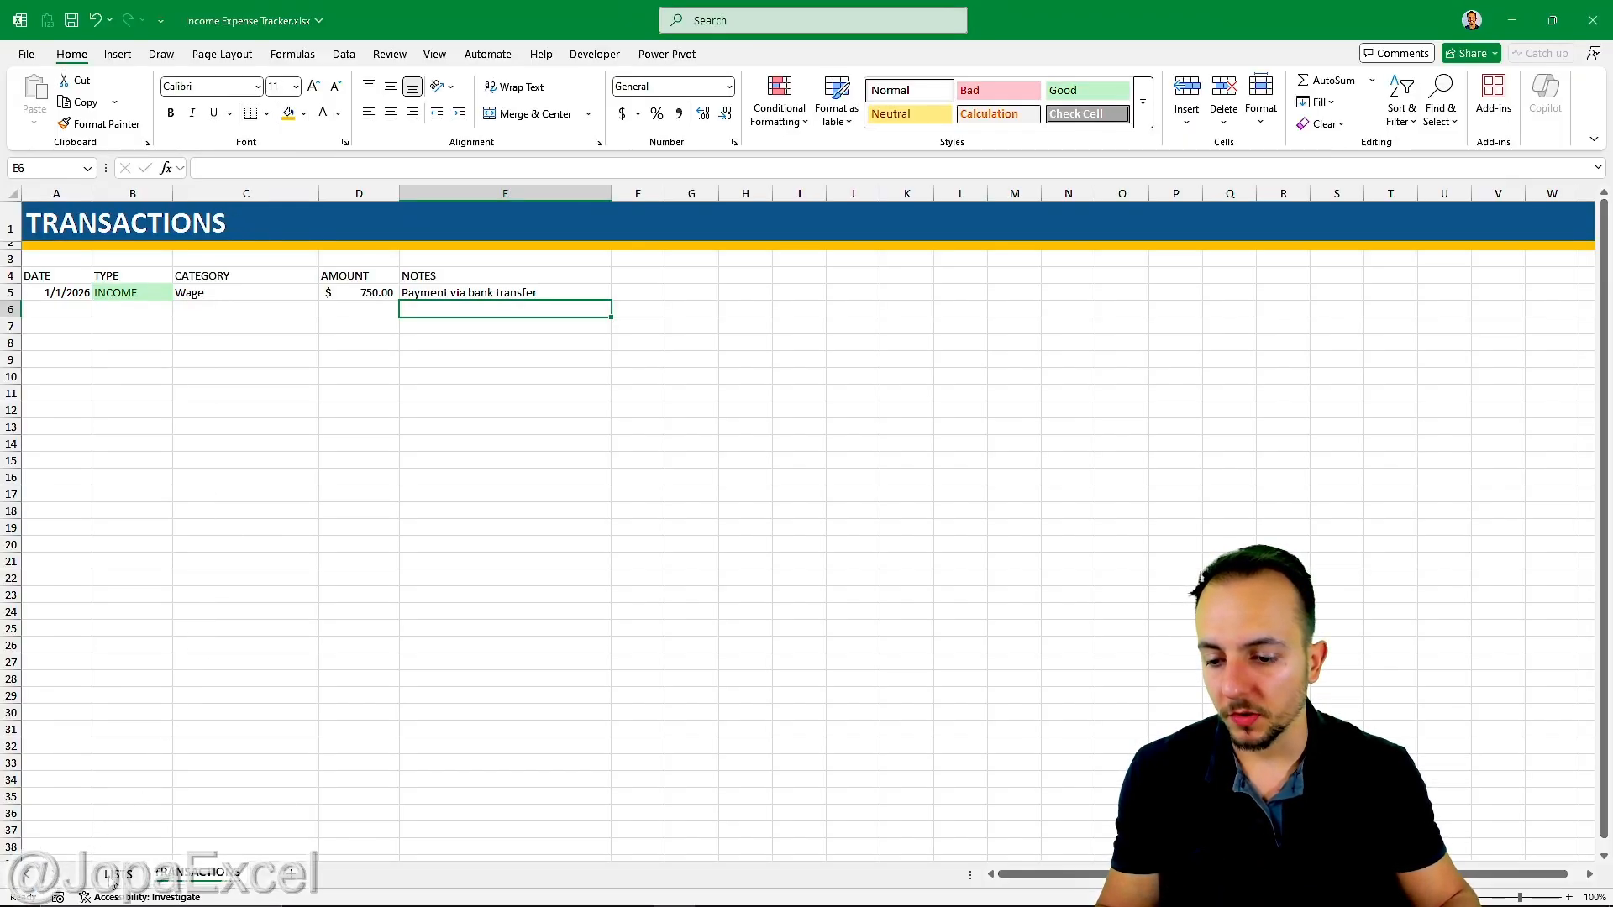
# Examine the spare rows of the INCOME and EXPENSES tables on the LISTS sheet and return to the TRANSACTIONS sheet
pyautogui.click(117, 875)
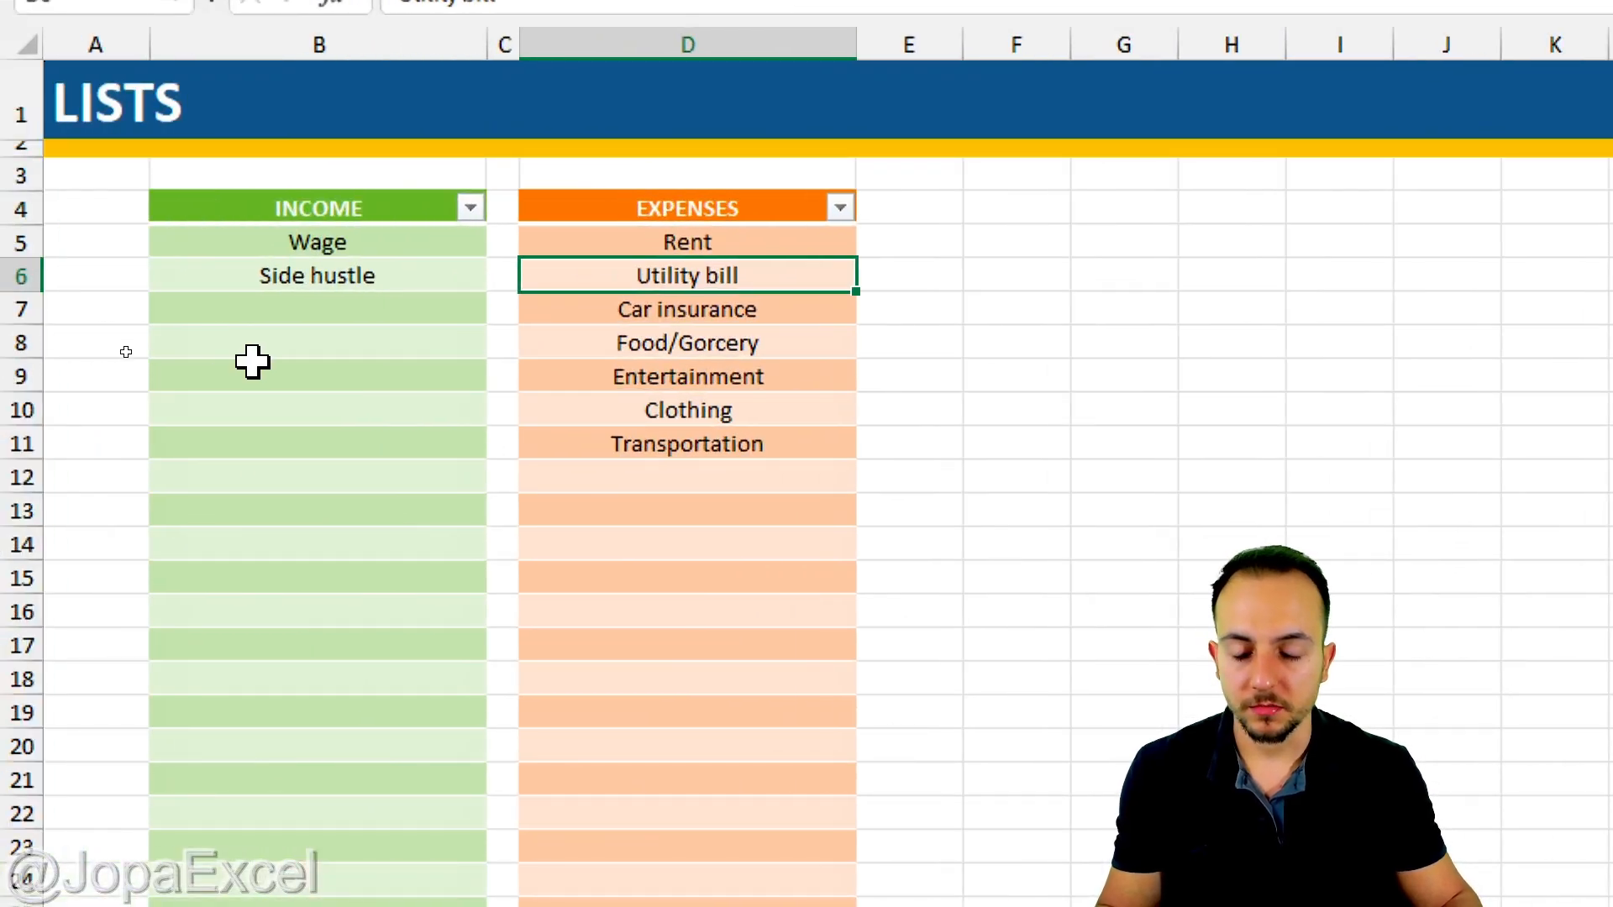
pyautogui.click(769, 447)
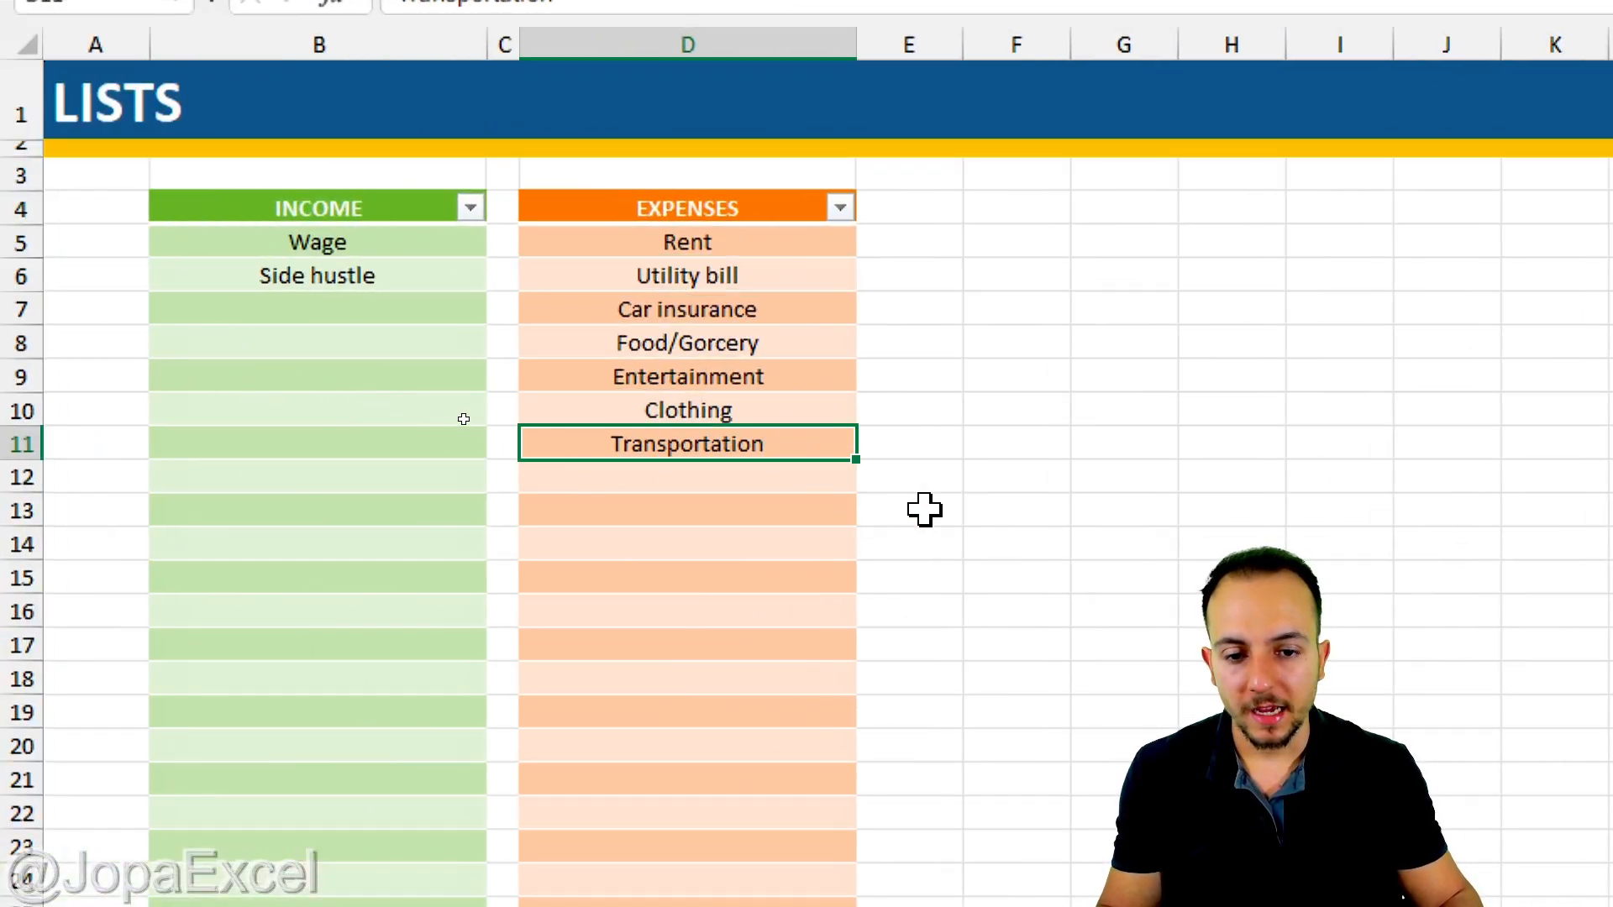
pyautogui.hotkey('ctrl', '2')
pyautogui.moveTo(912, 739); pyautogui.dragTo(913, 448)
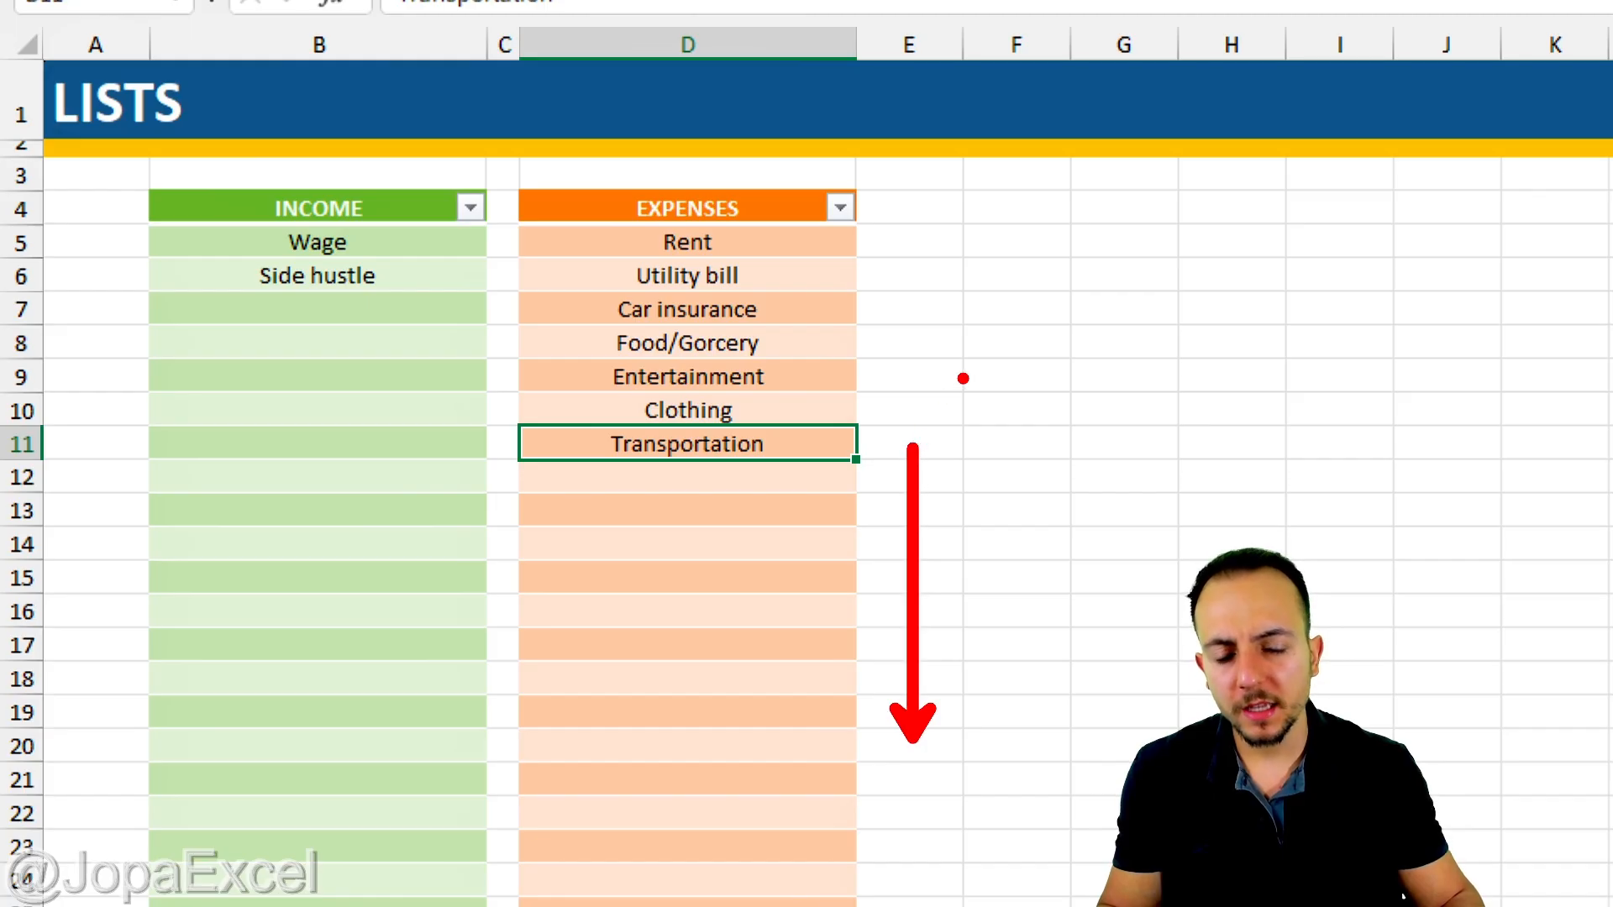
pyautogui.press('Escape')
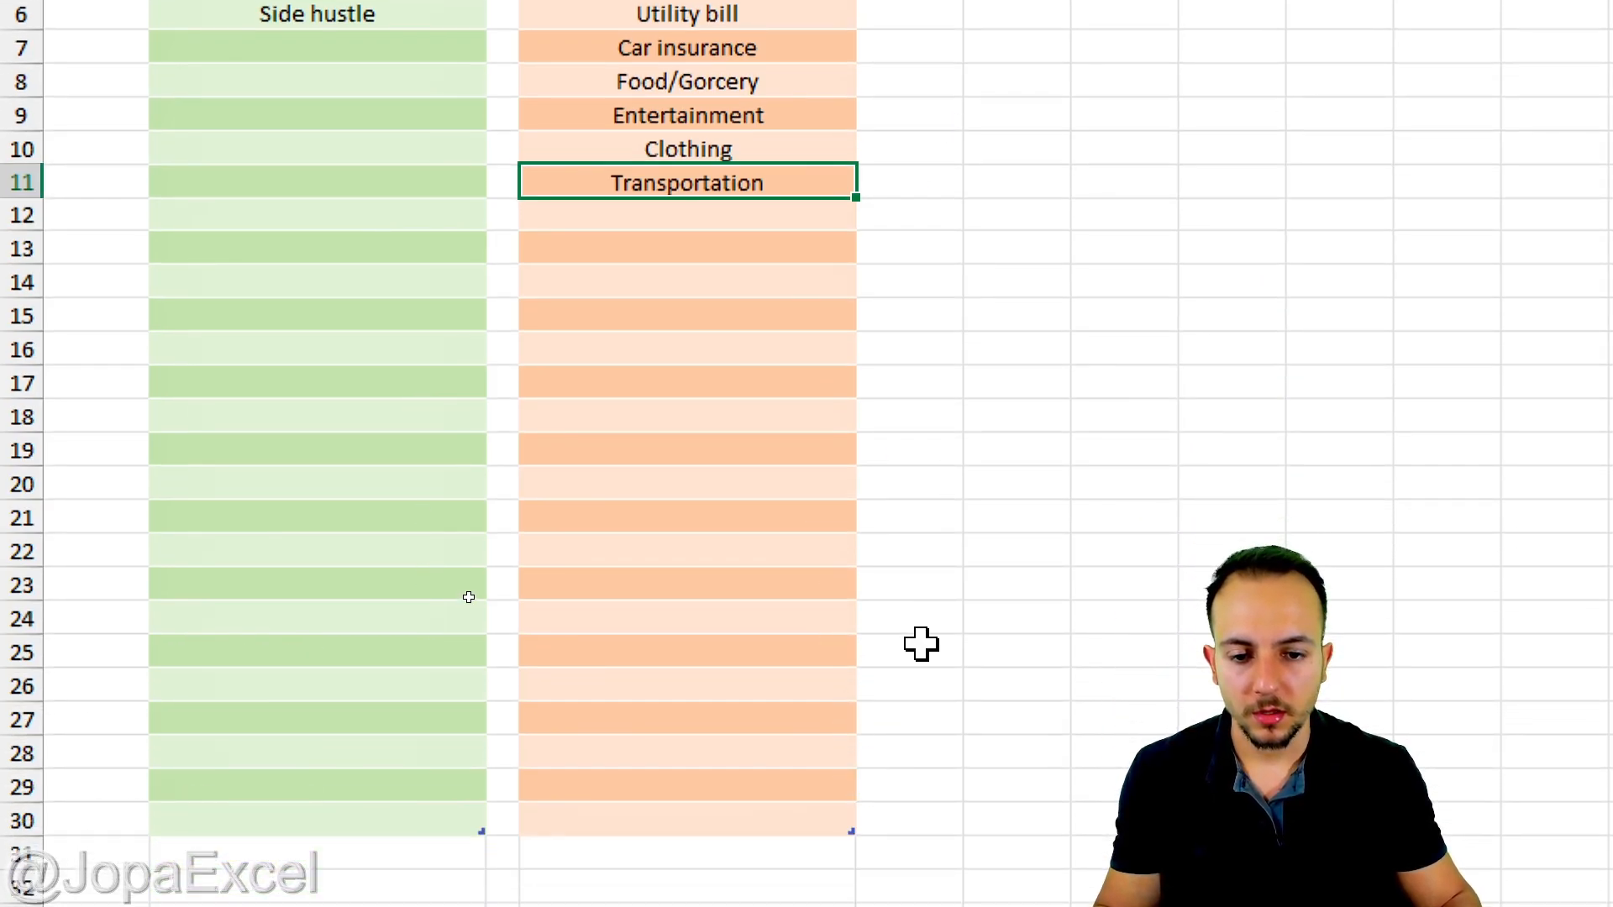
pyautogui.hotkey('ctrl', '2')
pyautogui.moveTo(714, 346); pyautogui.dragTo(721, 645)
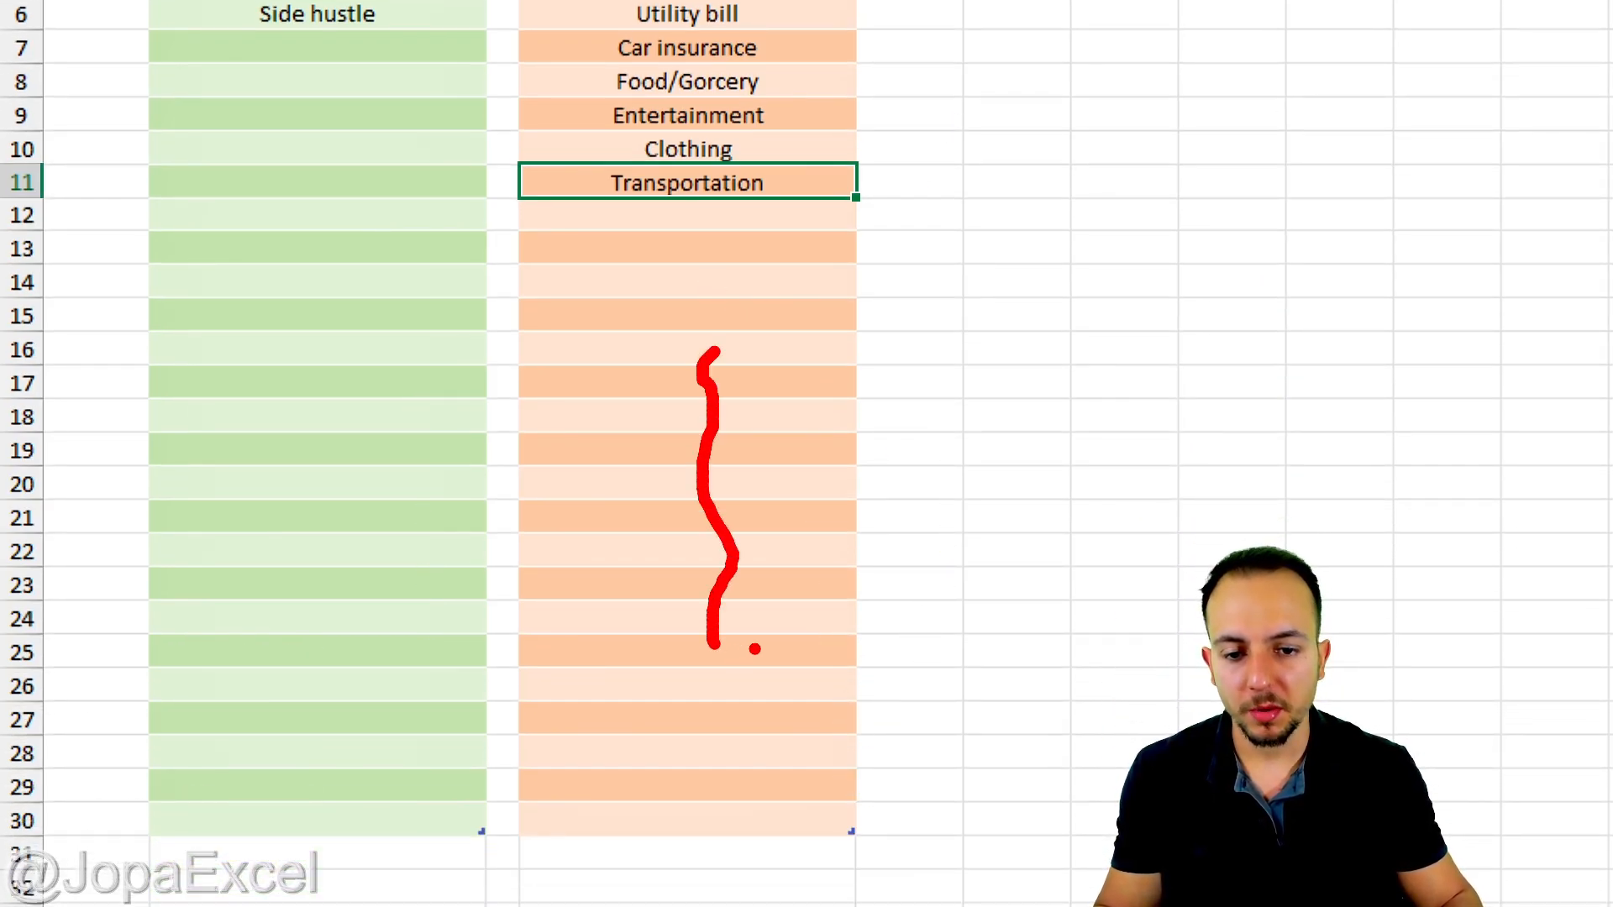
pyautogui.press('Escape')
pyautogui.click(206, 873)
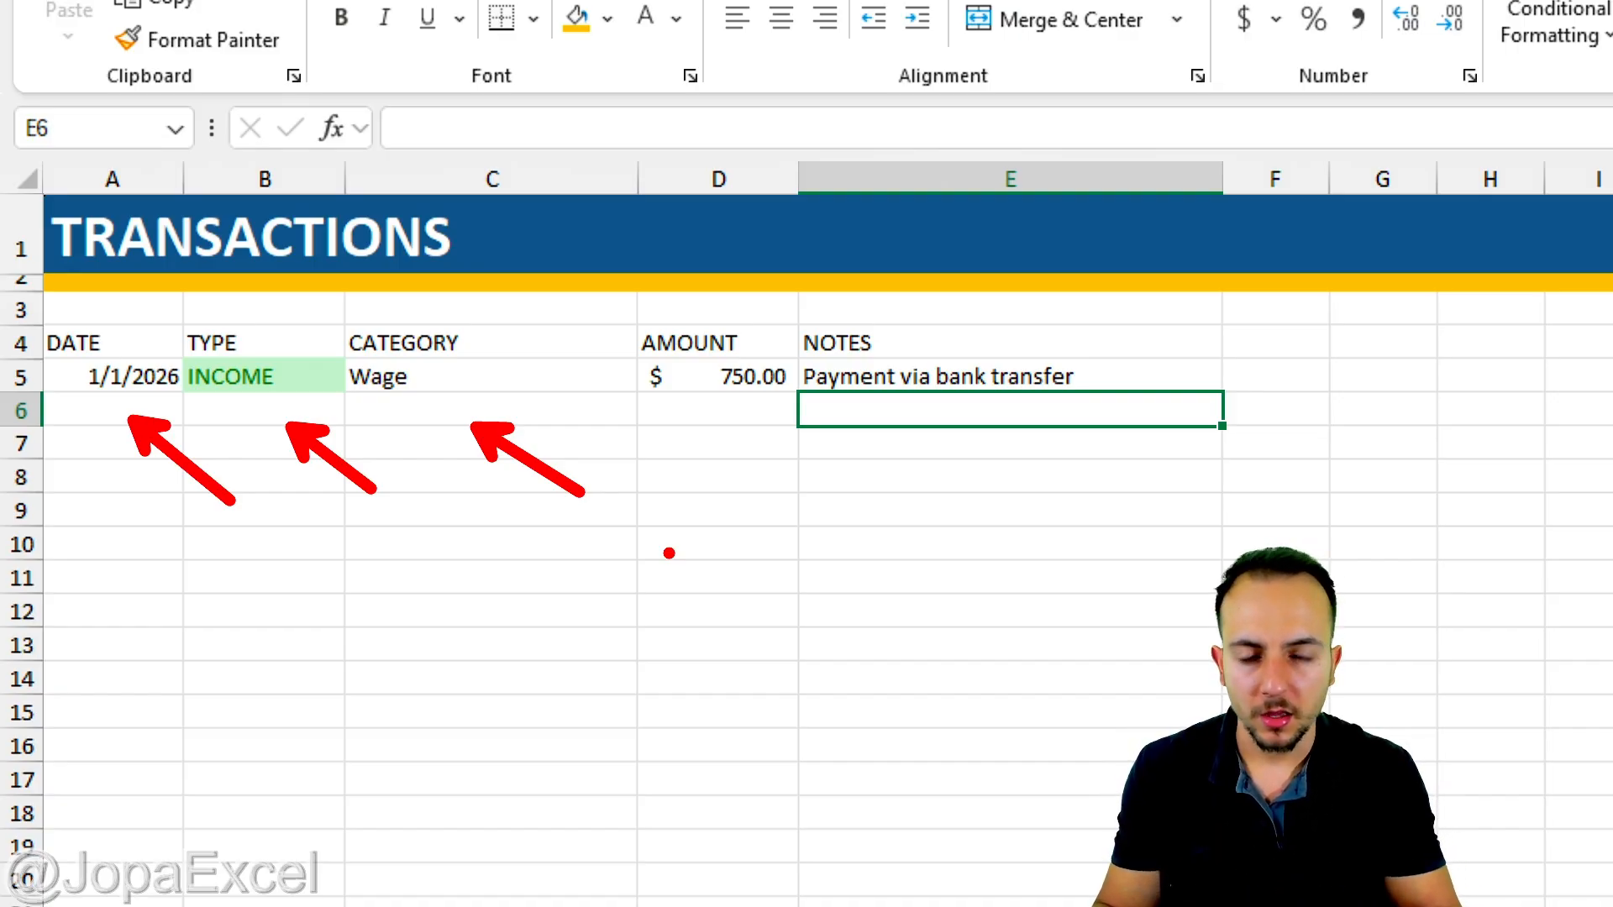
pyautogui.press('Escape')
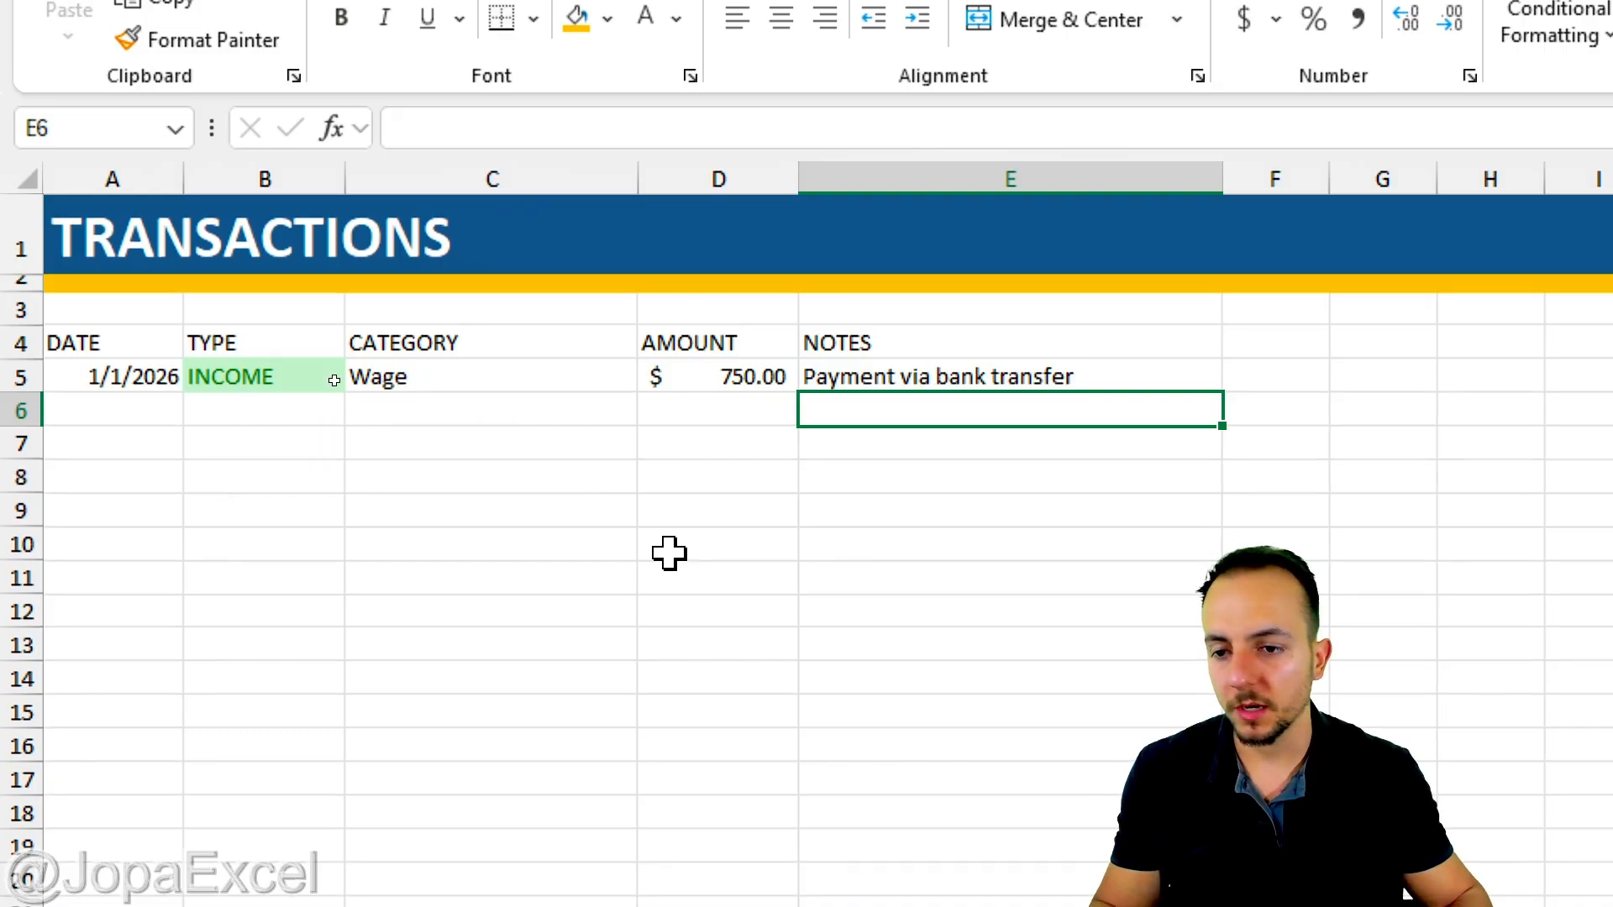
# Centre the contents of A4:E5 both horizontally and vertically
pyautogui.moveTo(134, 346); pyautogui.dragTo(927, 369)
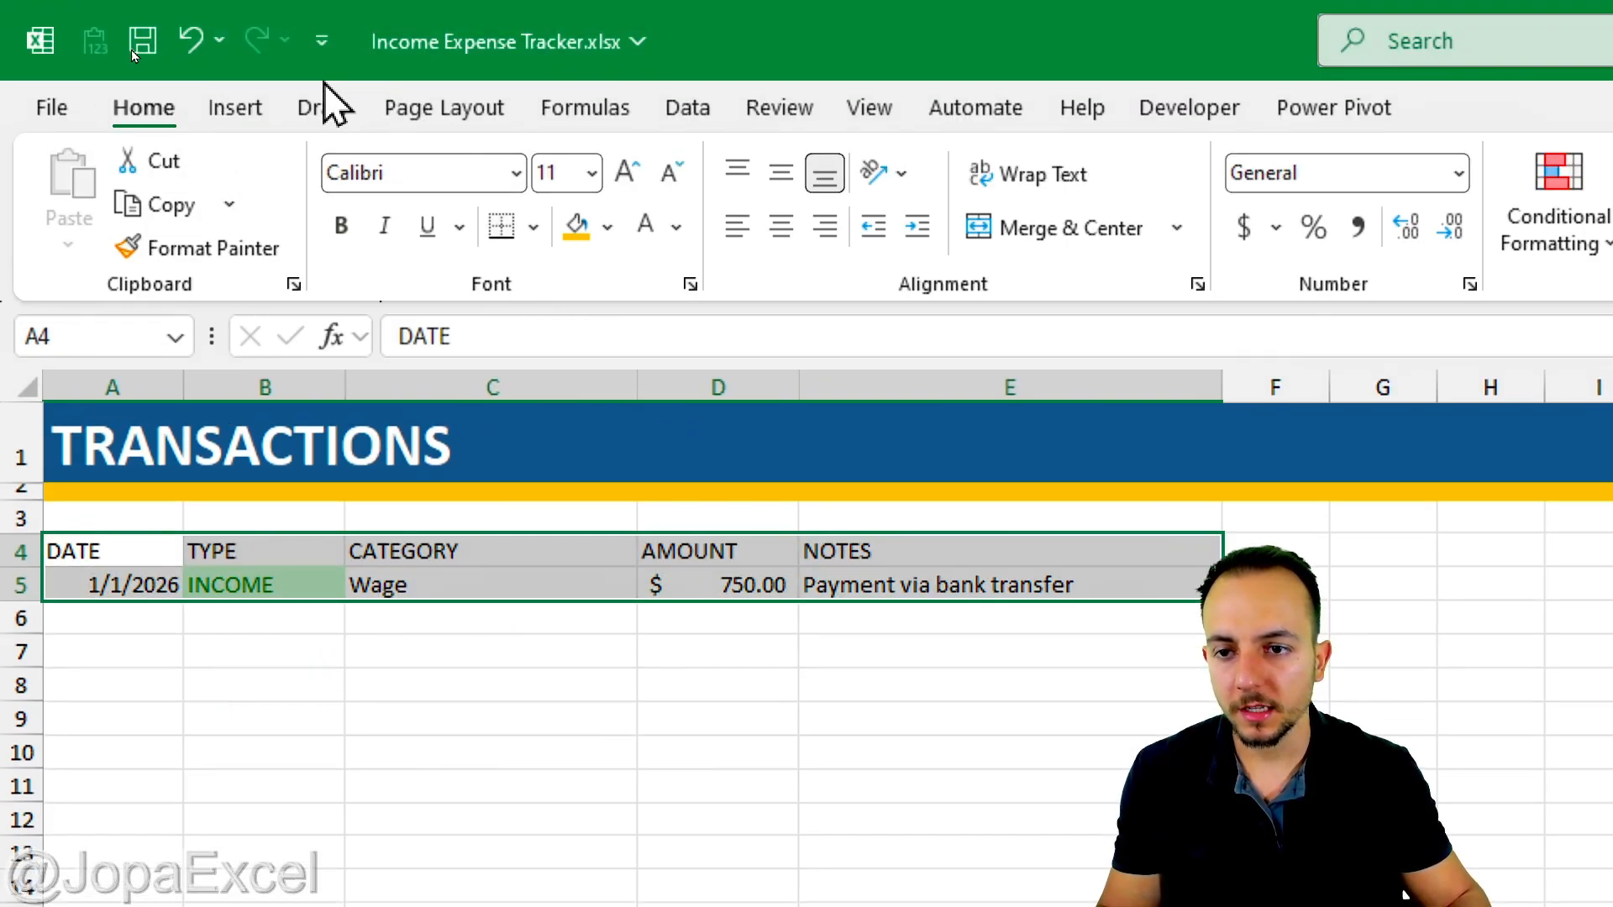
pyautogui.click(789, 183)
pyautogui.click(785, 225)
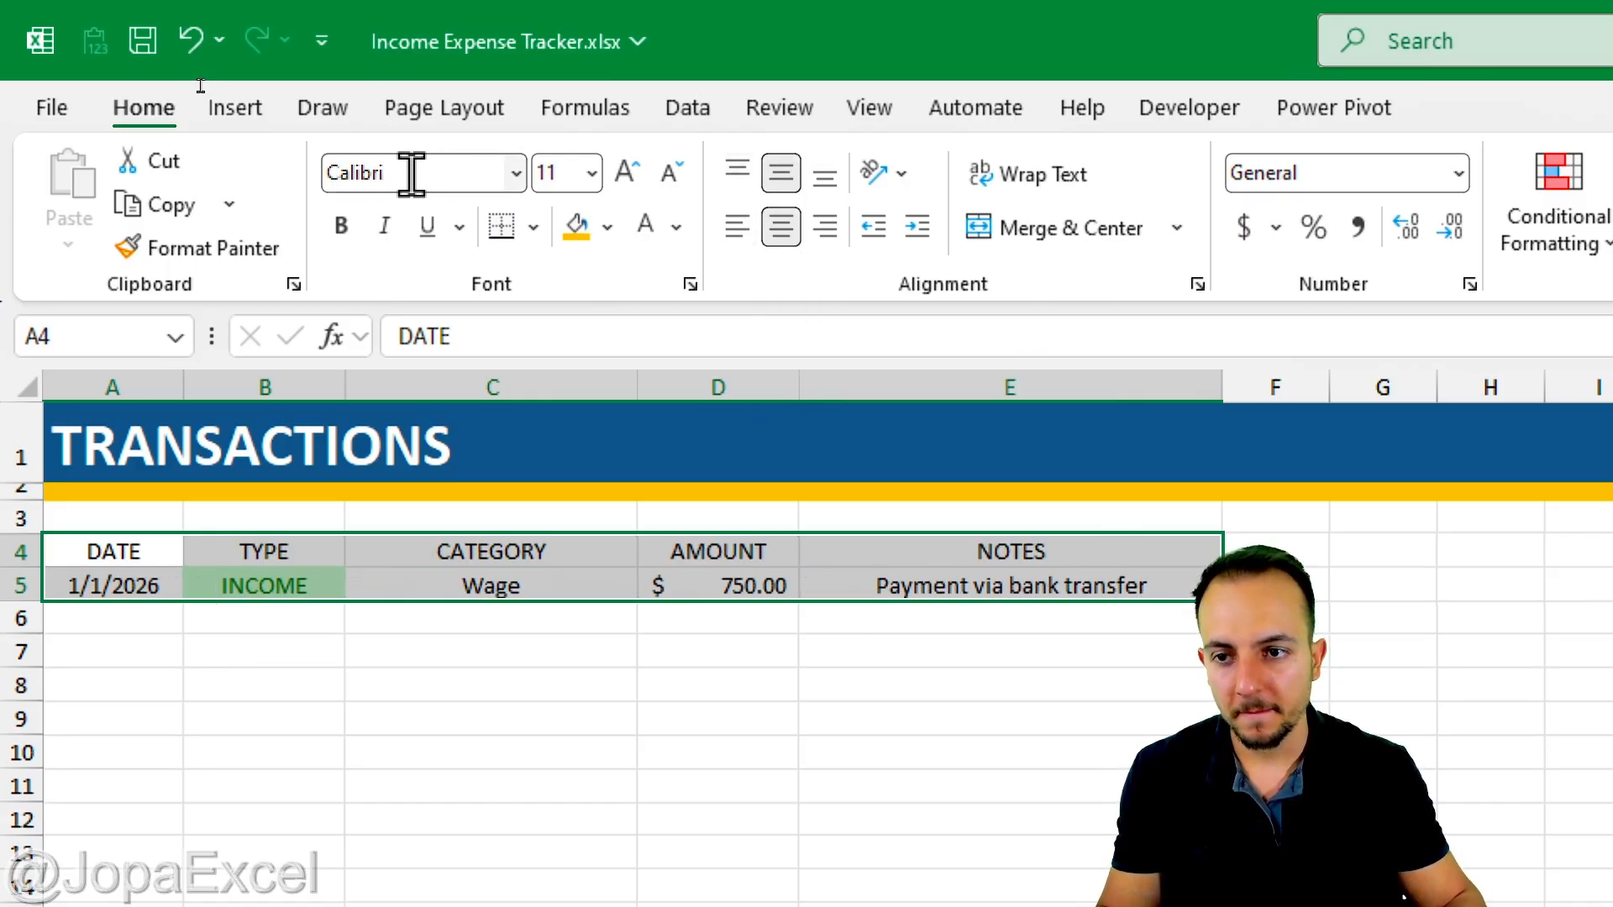
# Convert the range A4:E5 into a table that has headers
pyautogui.click(242, 118)
pyautogui.click(307, 187)
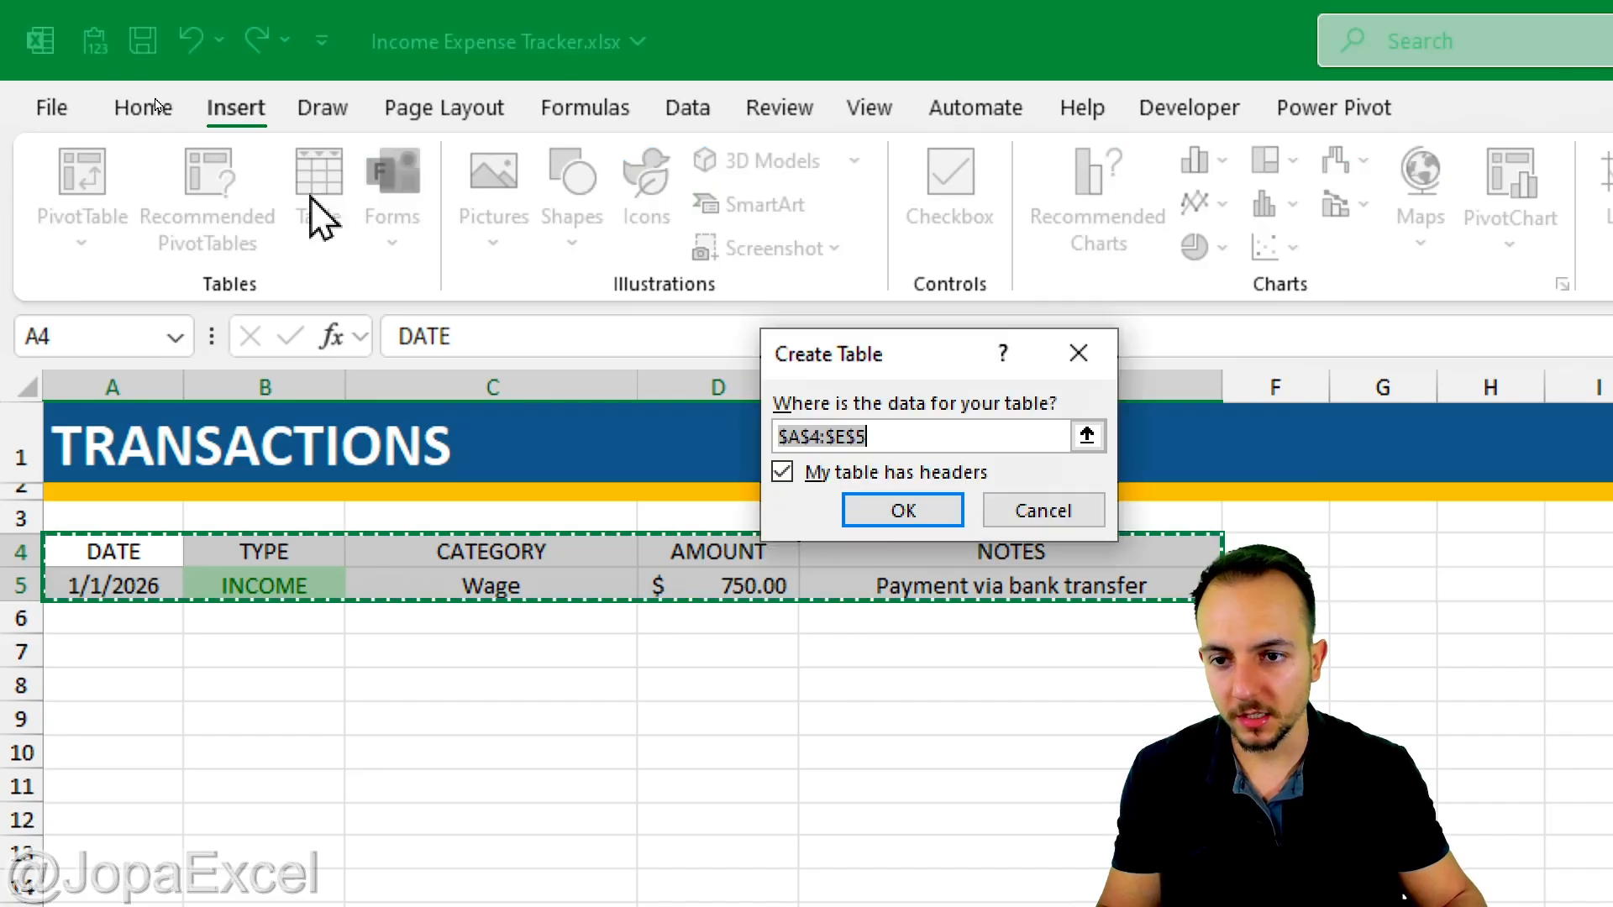
pyautogui.click(796, 479)
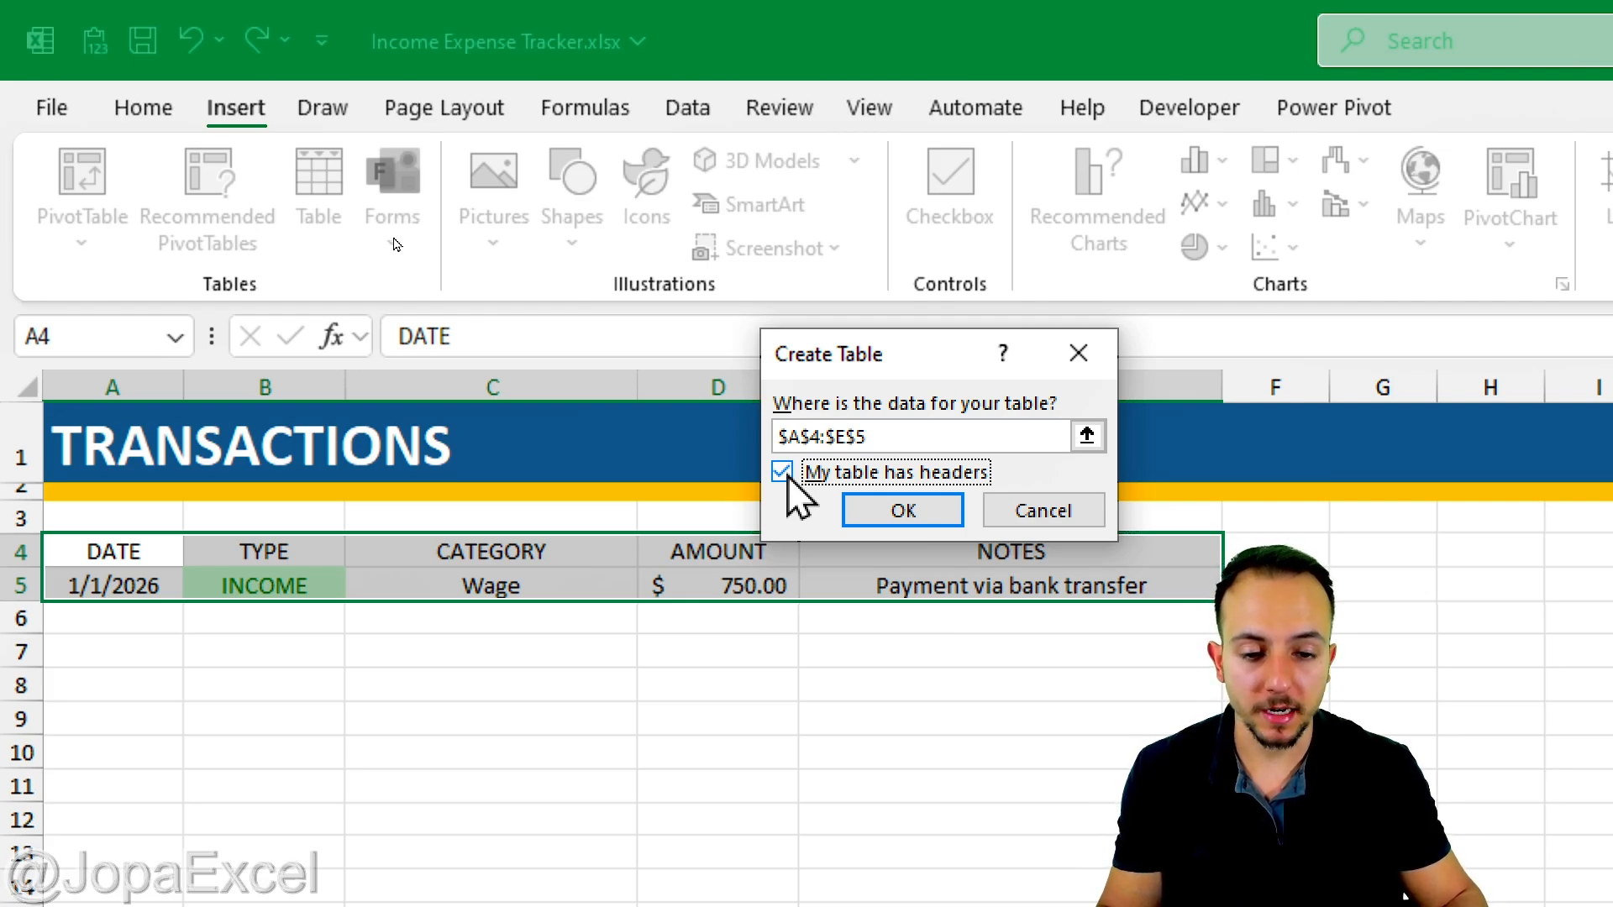
pyautogui.click(907, 513)
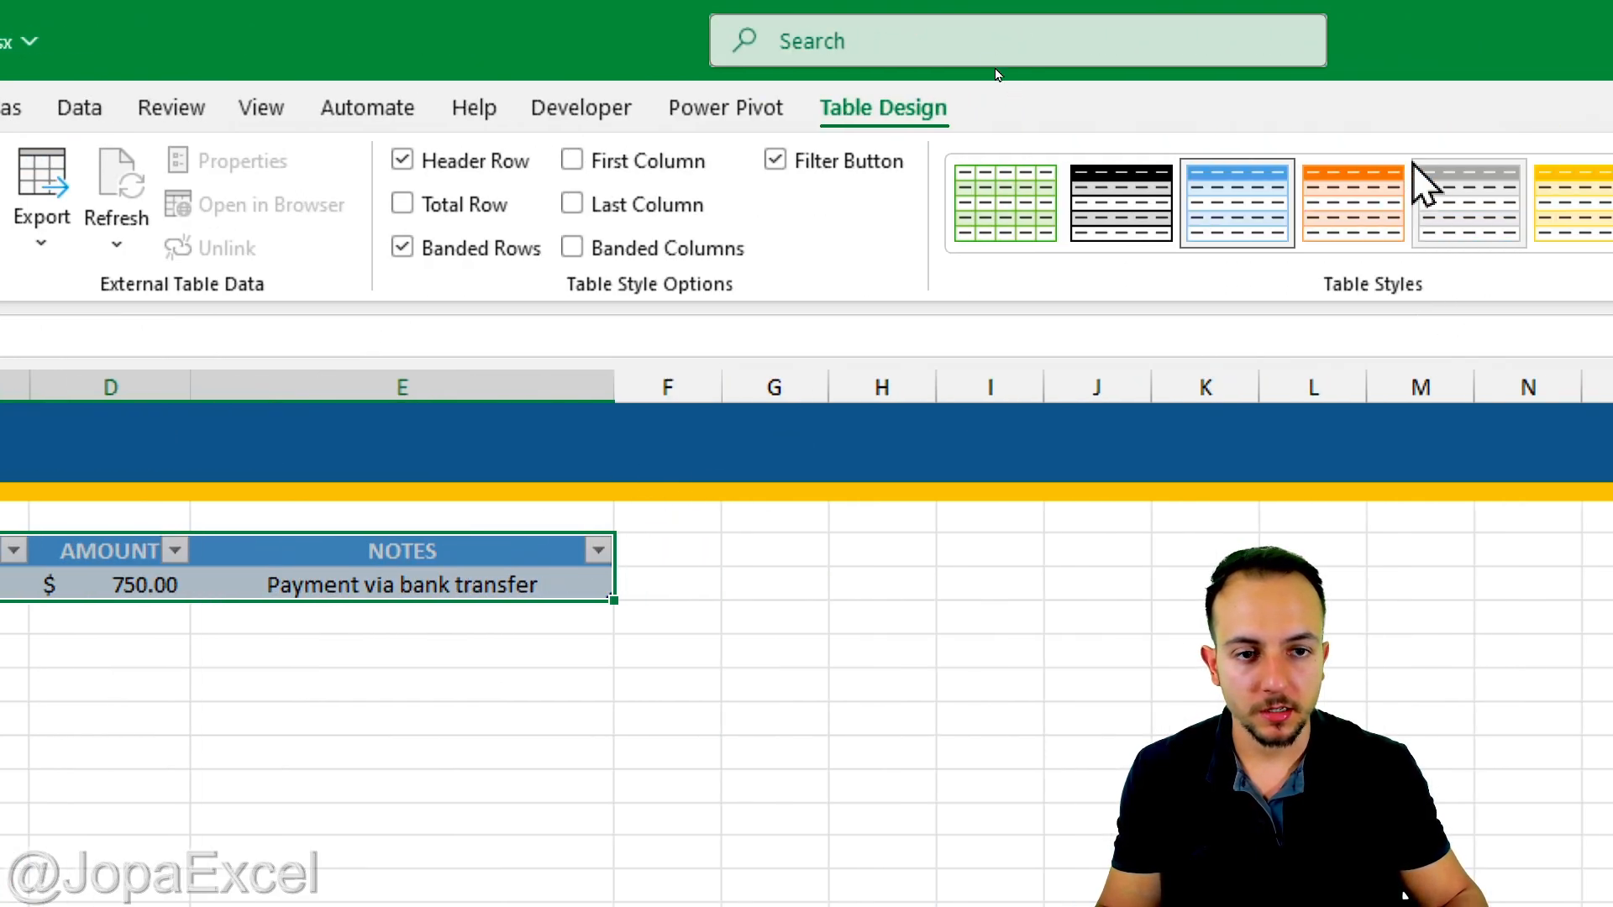
# Name the new table transactions
pyautogui.click(117, 202)
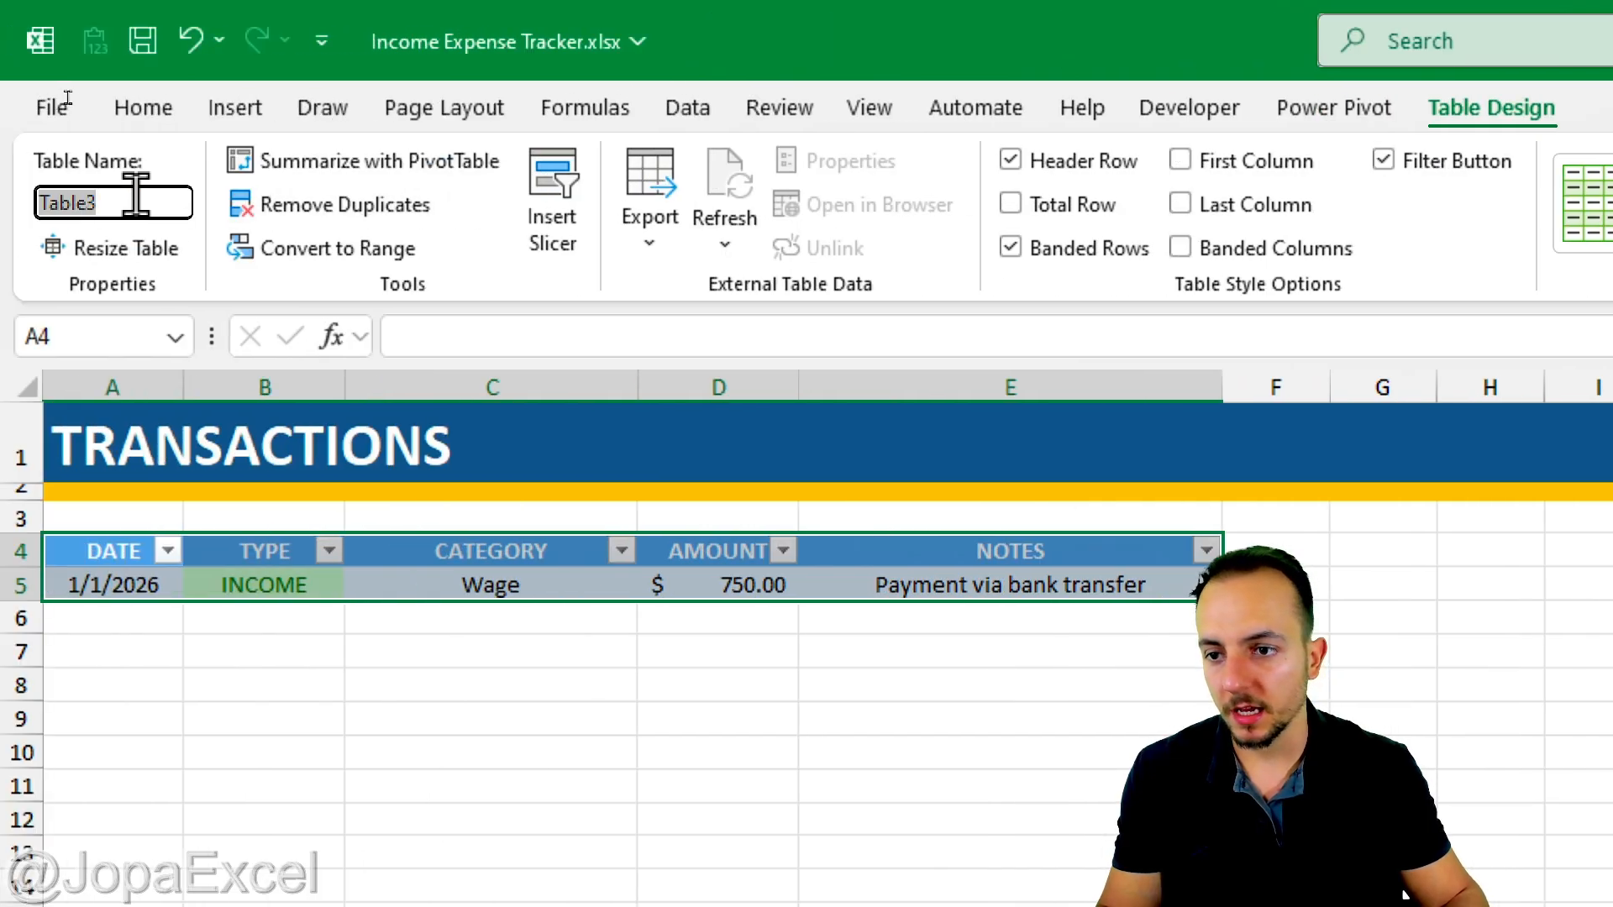
pyautogui.write('tr')
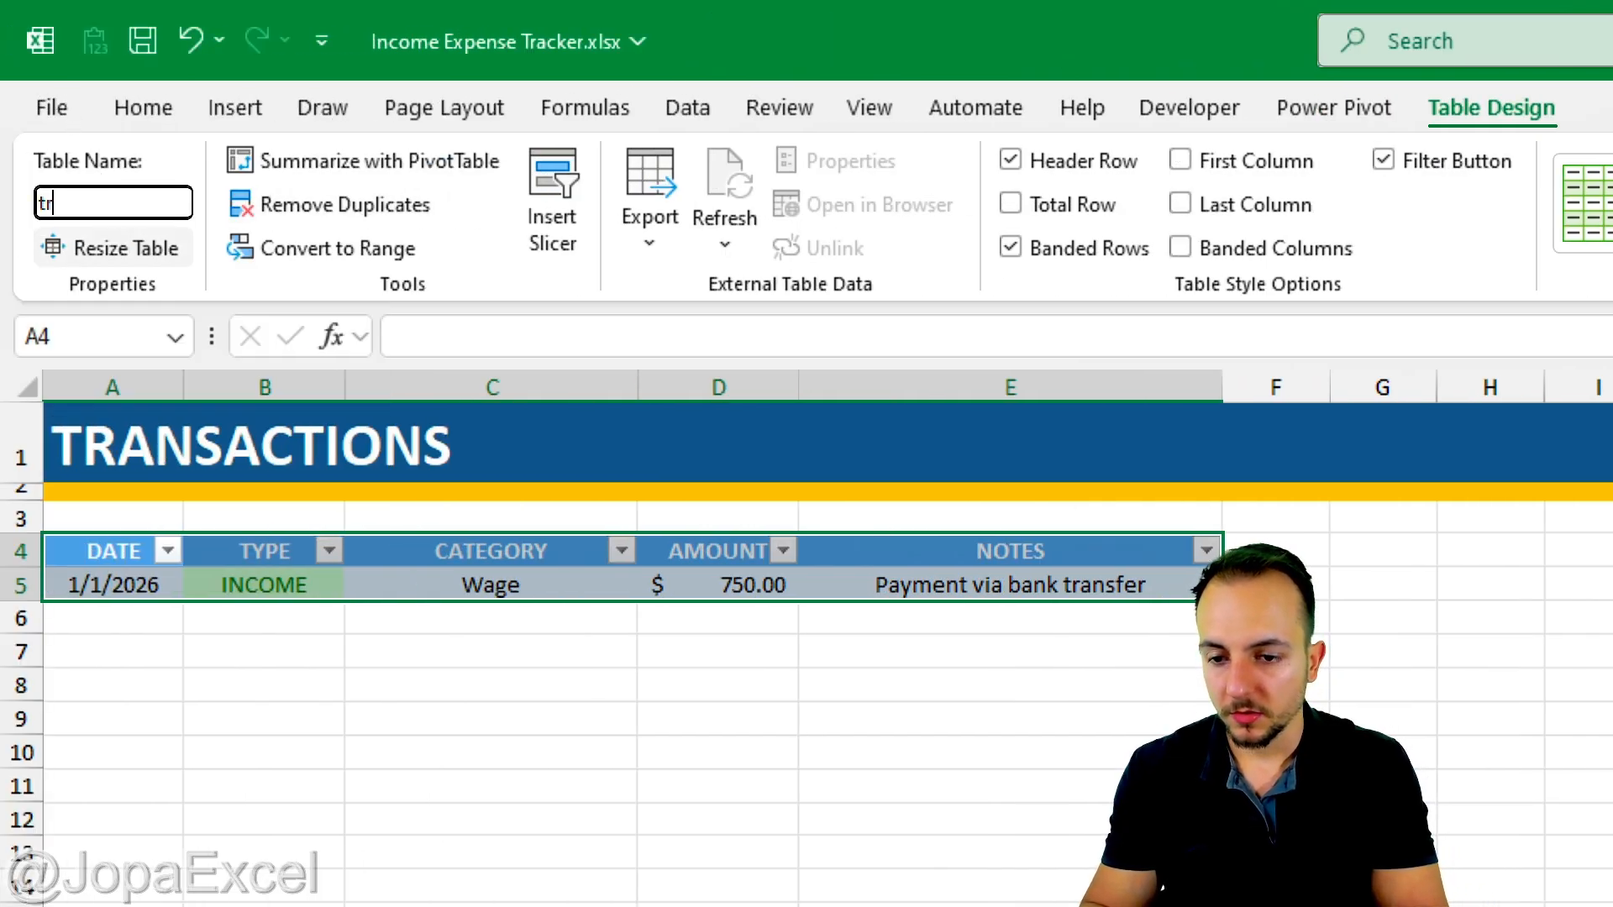
pyautogui.write('ansactions')
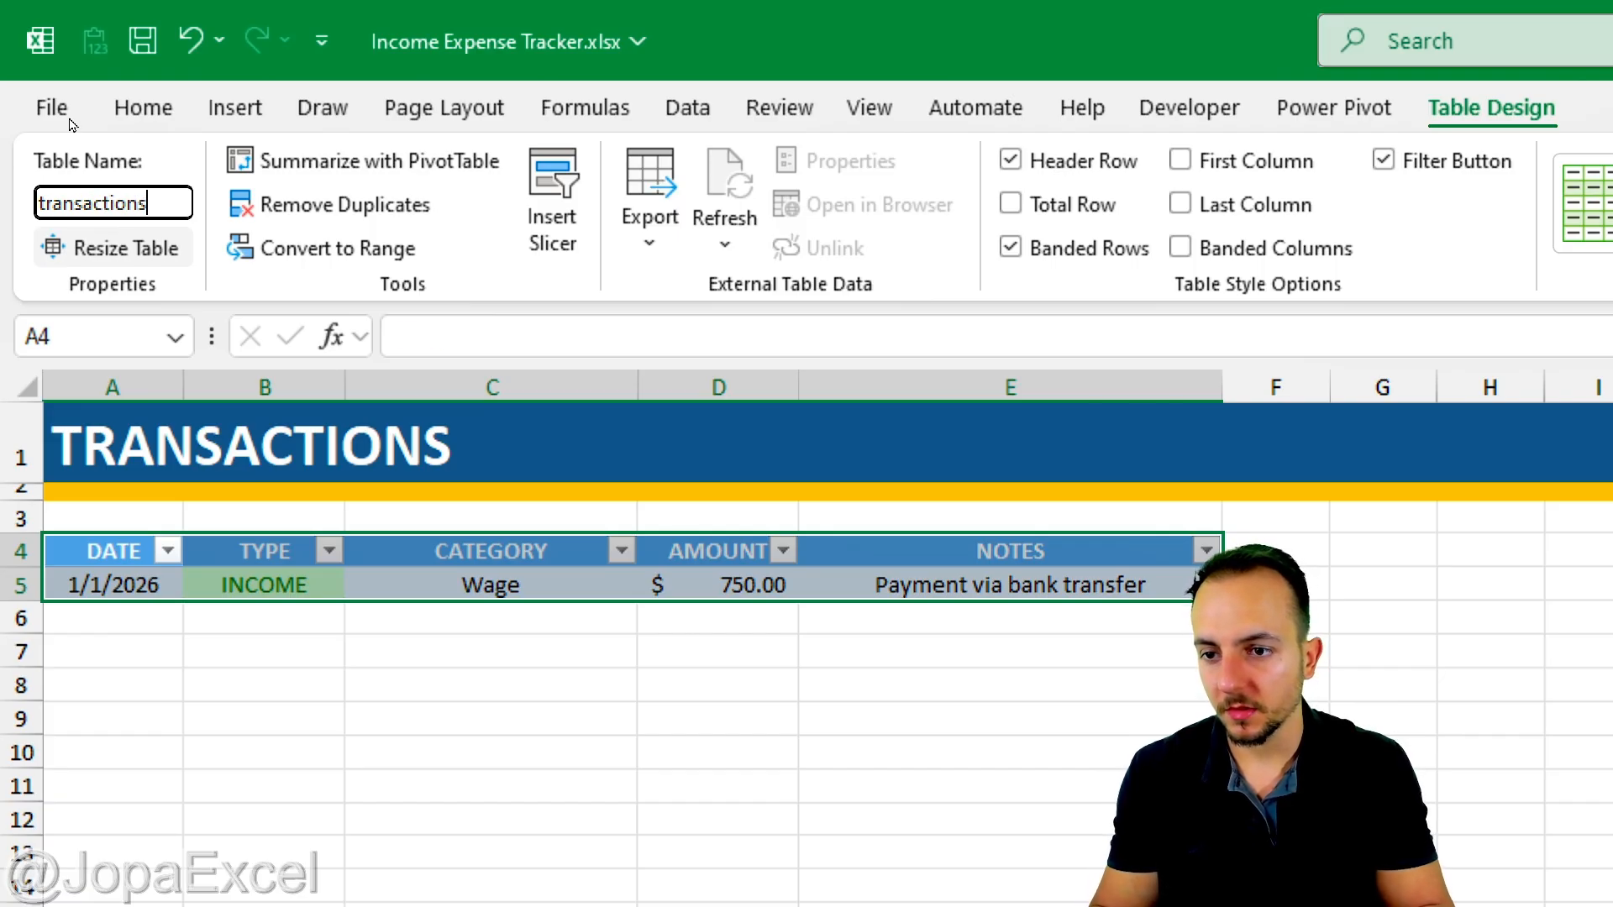
pyautogui.press('Return')
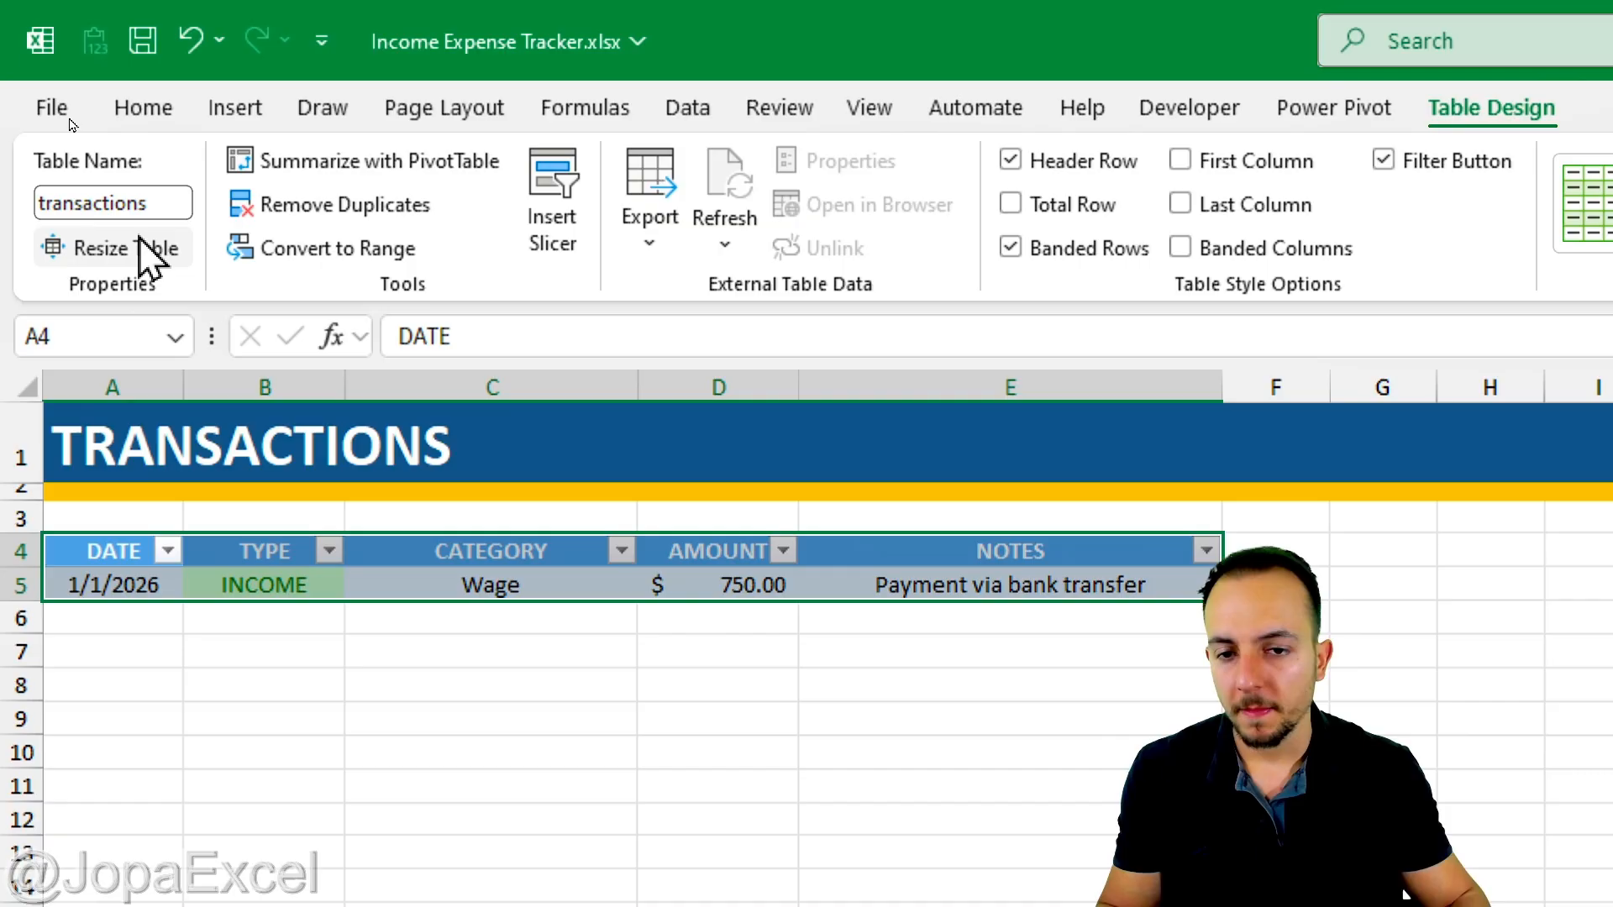
# Apply the blue Medium table style with a solid header and filled blue banded rows to the transactions table
pyautogui.click(992, 206)
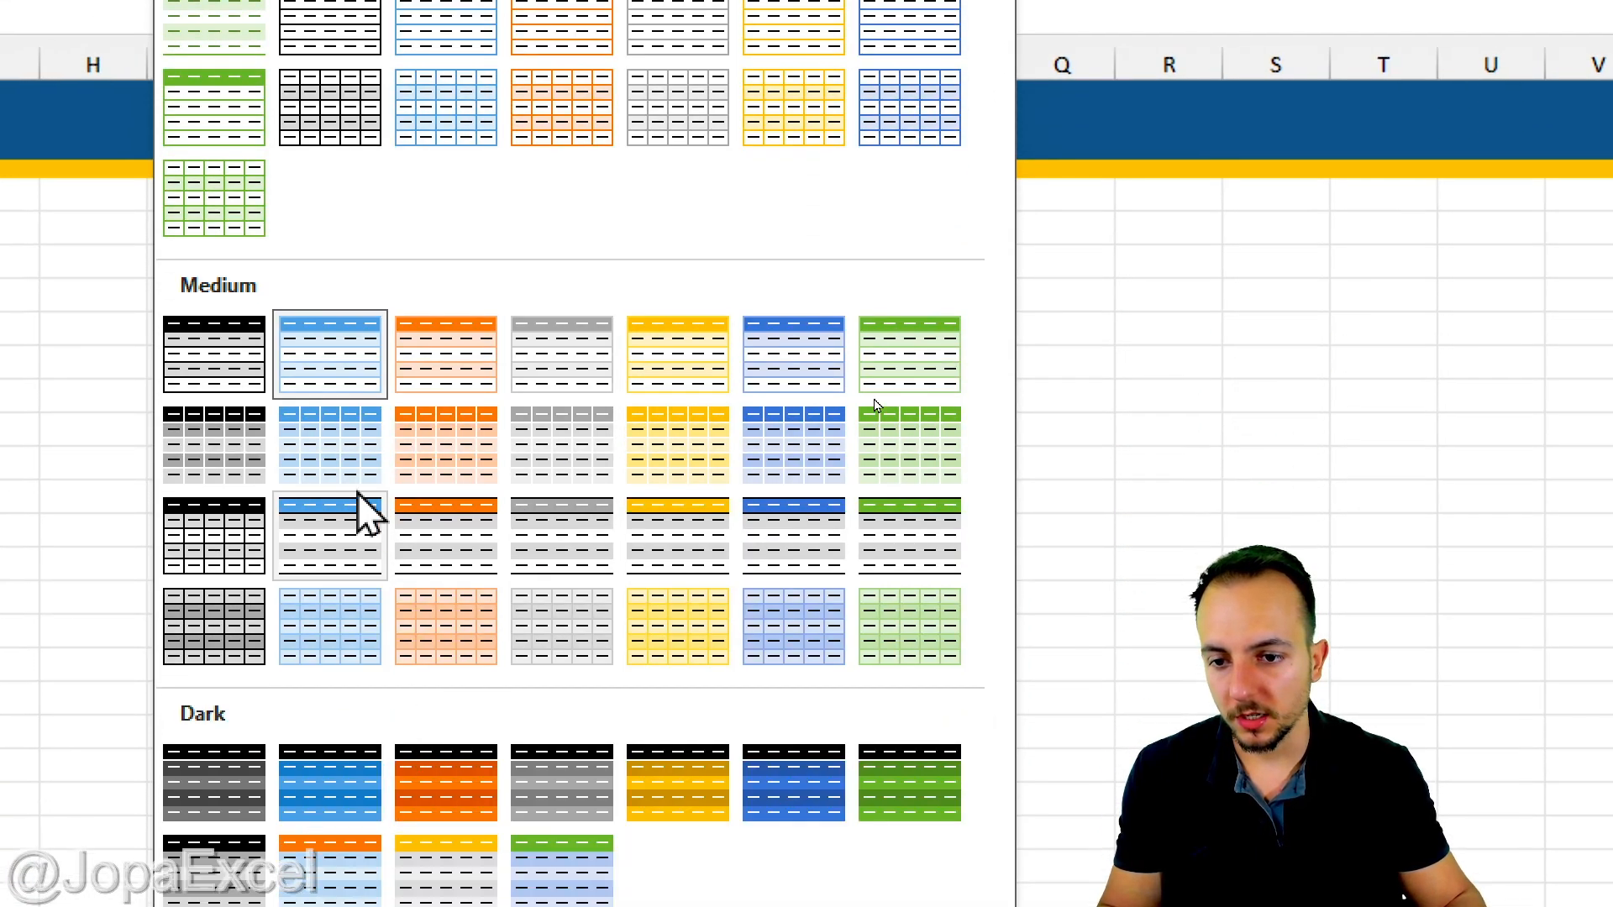
pyautogui.click(330, 444)
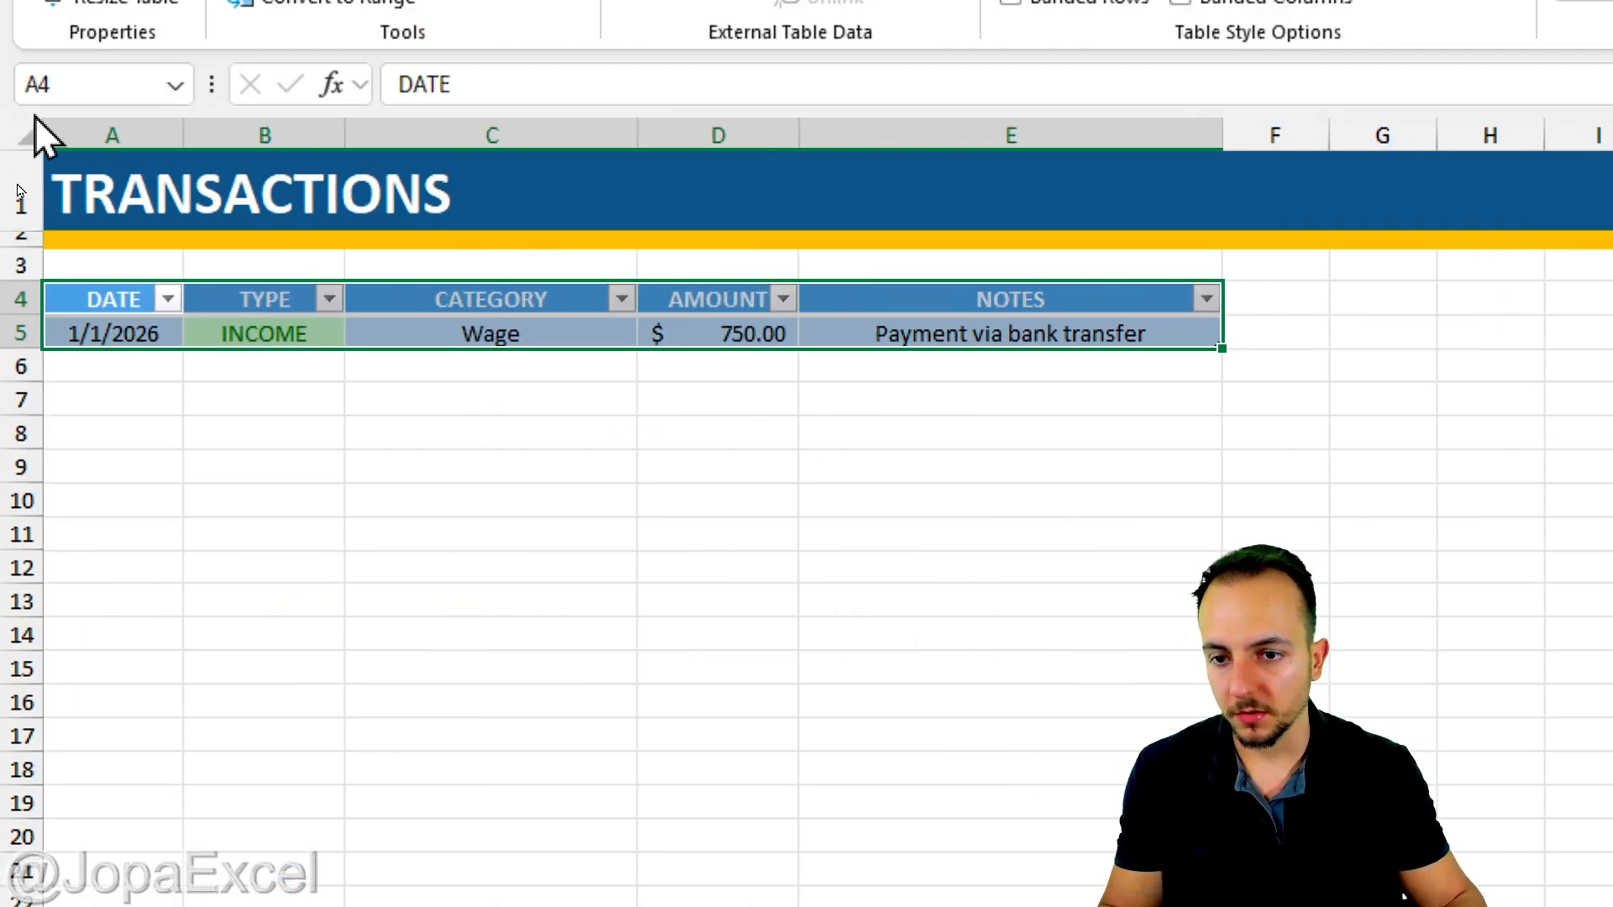
pyautogui.click(330, 420)
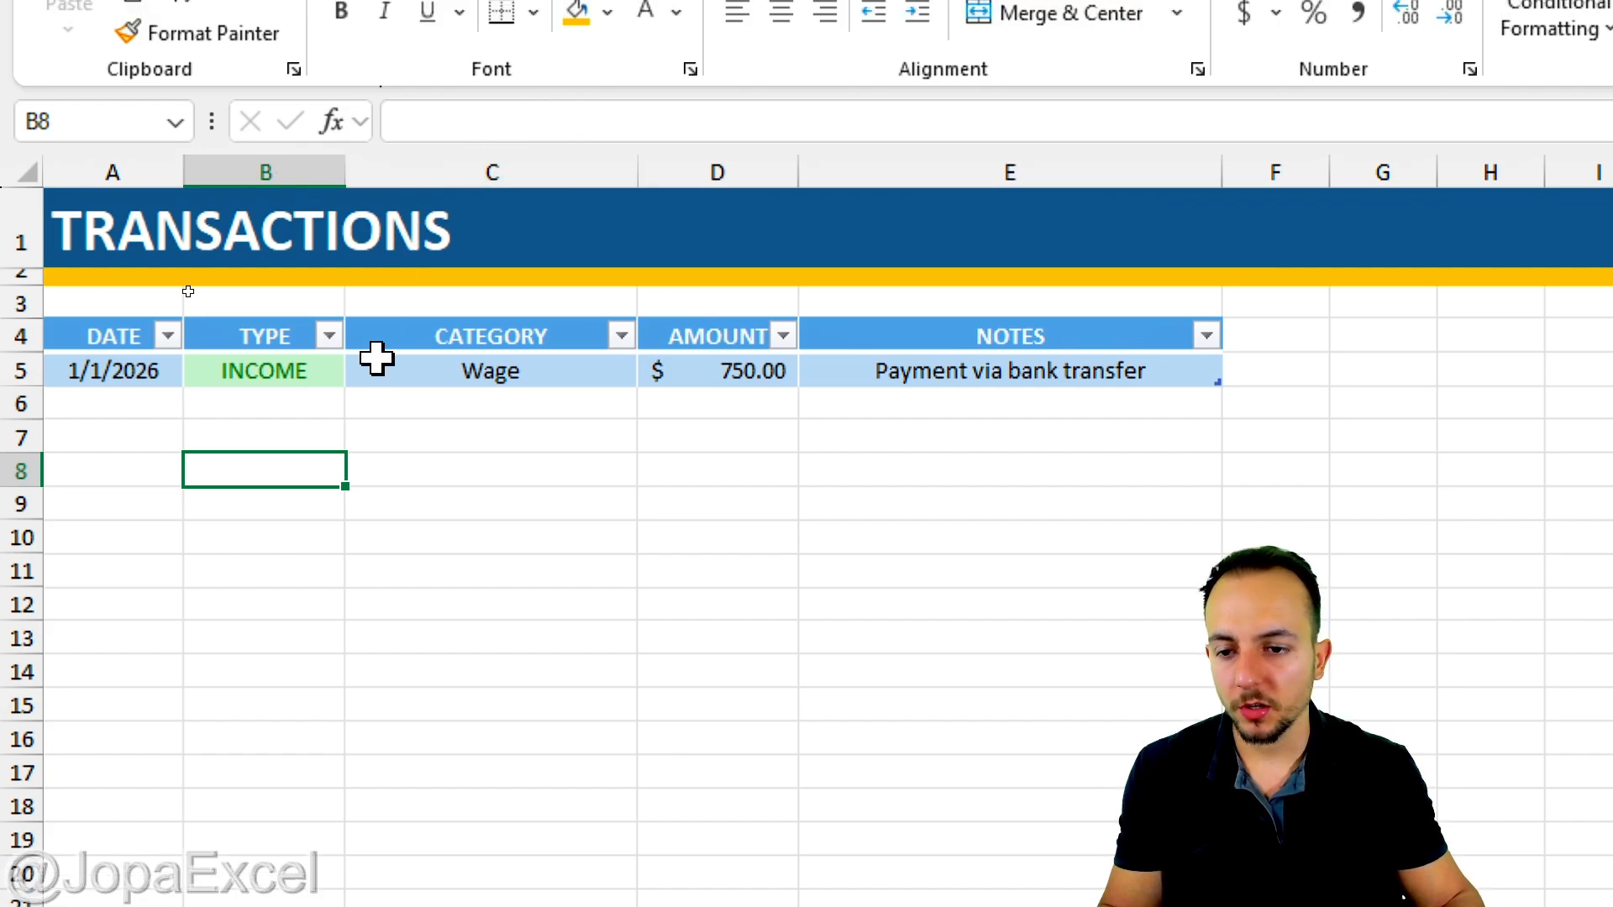
pyautogui.click(501, 403)
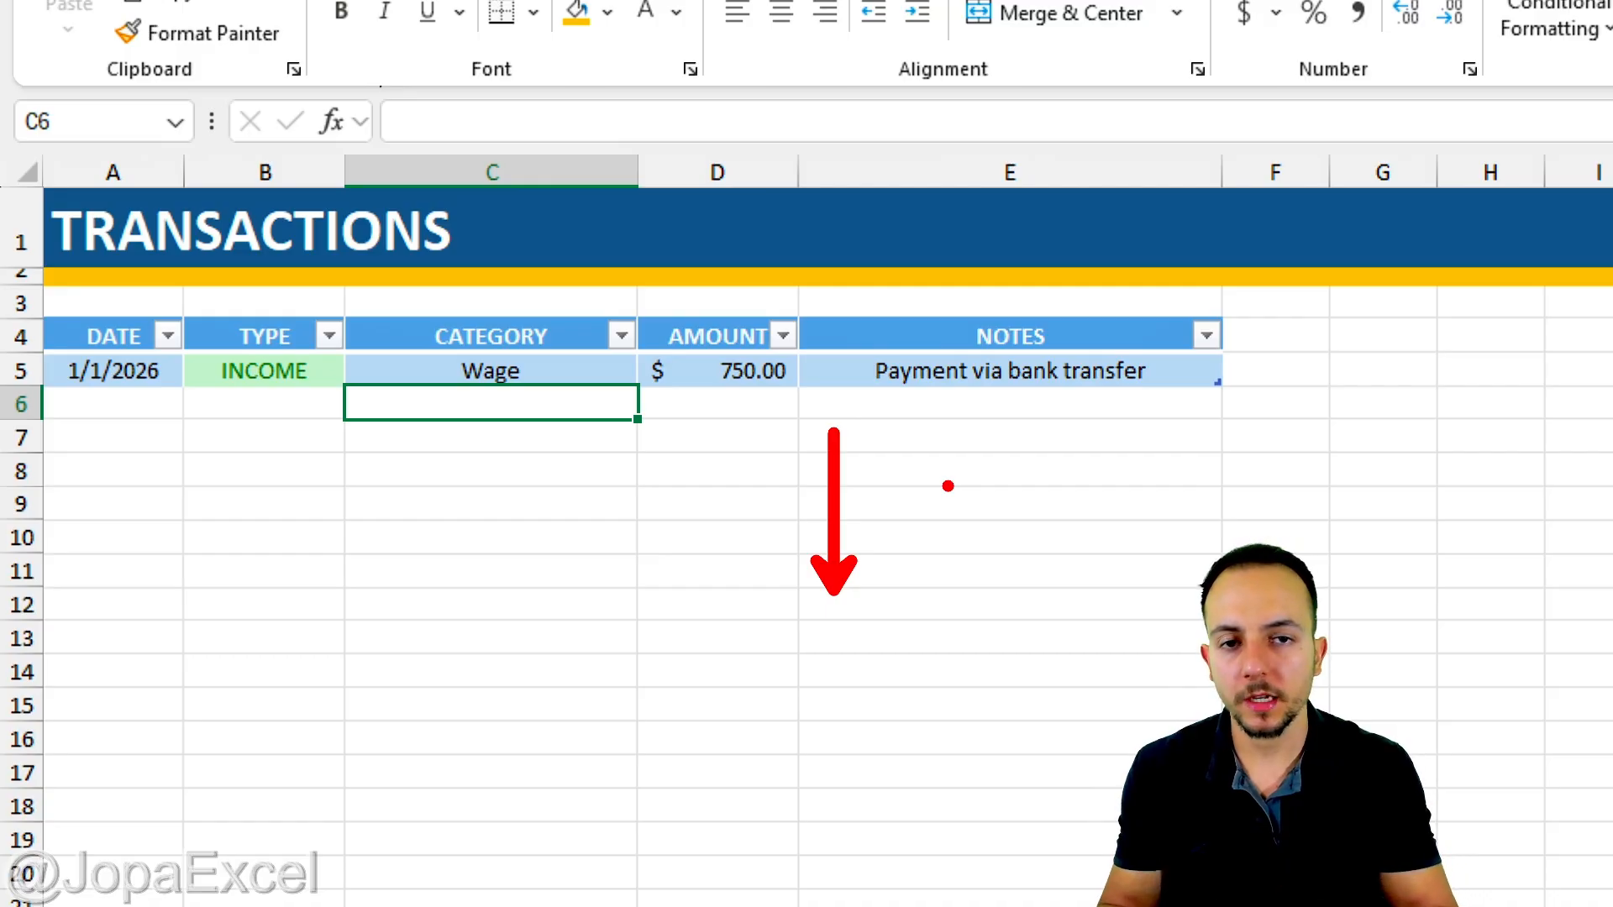
# Start a second transaction directly below the first by entering the date 01/02/2026 in A6
pyautogui.click(173, 411)
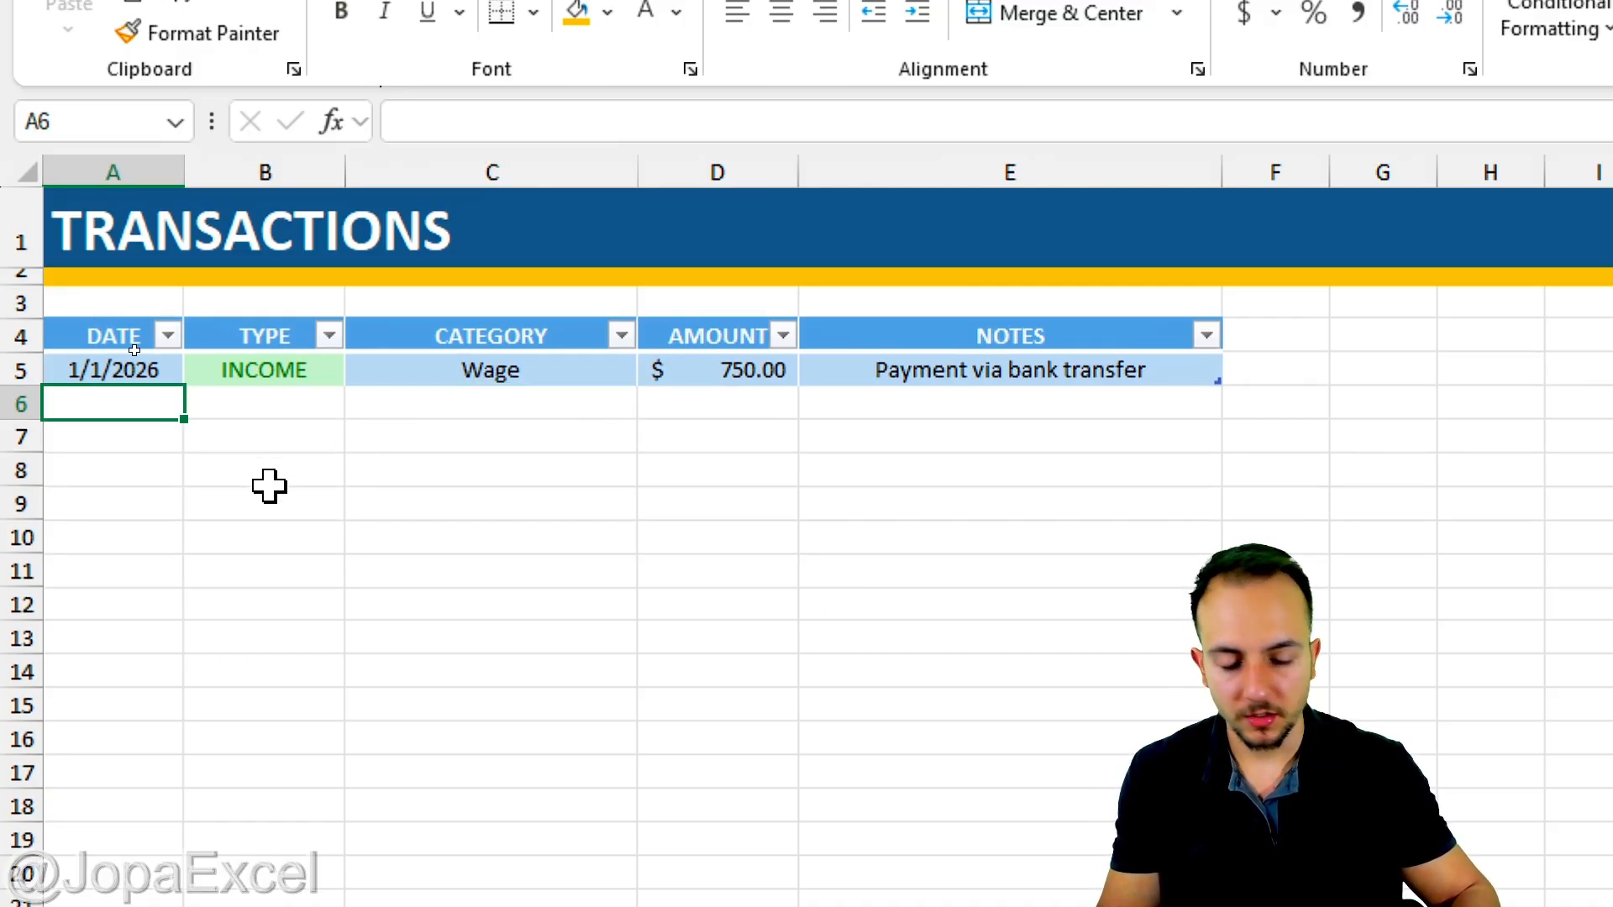
pyautogui.write('01/02')
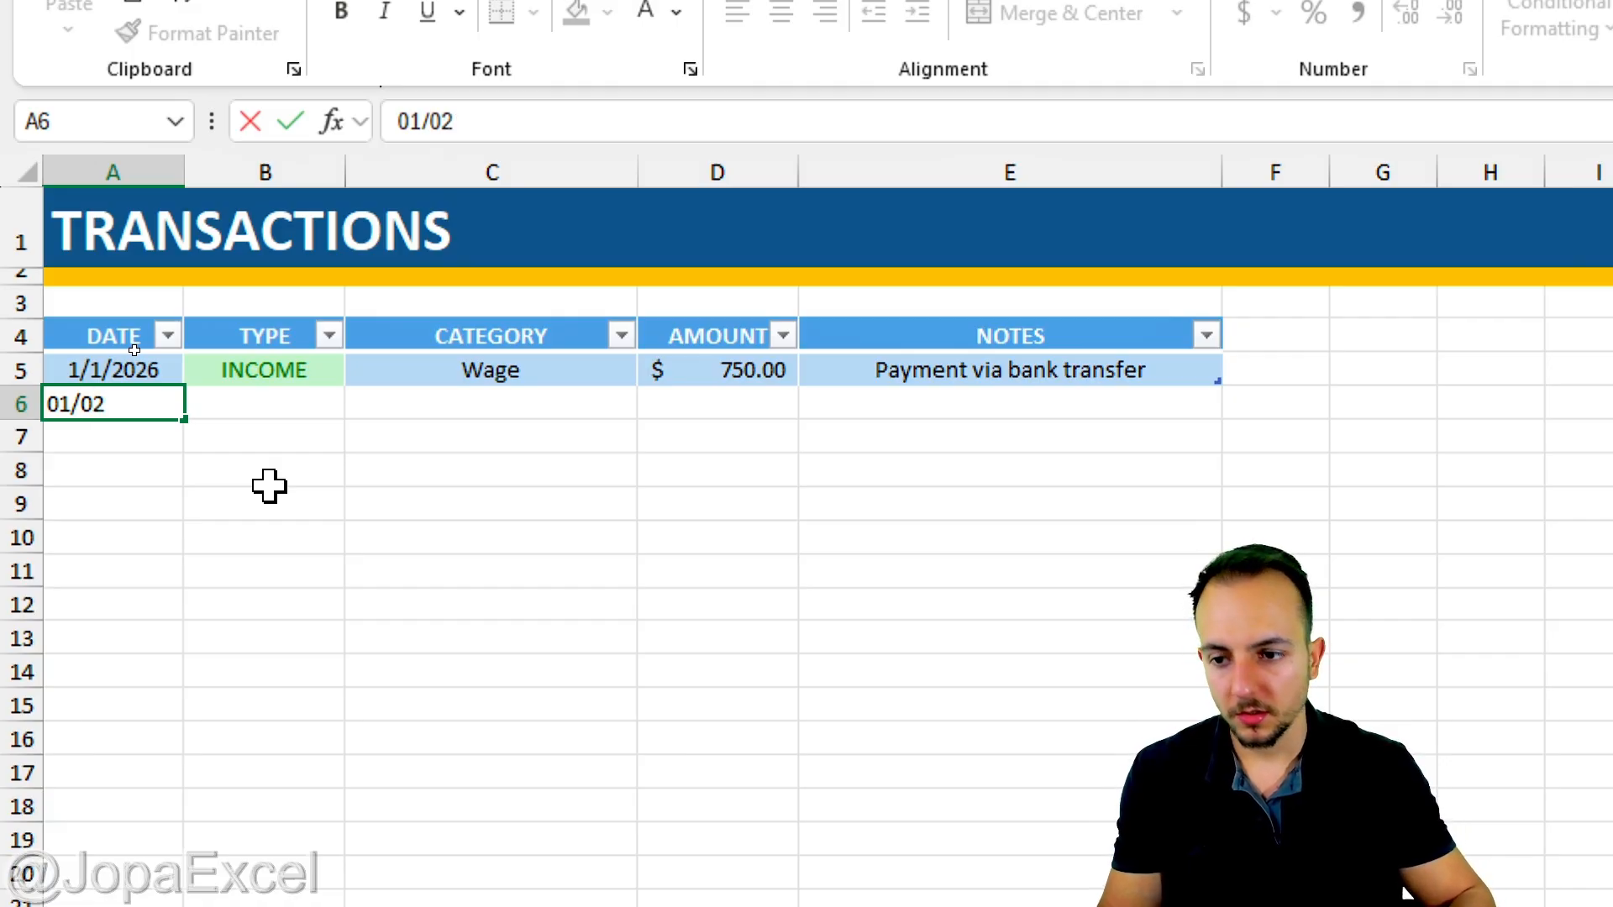
pyautogui.write('/2026')
pyautogui.press('Return')
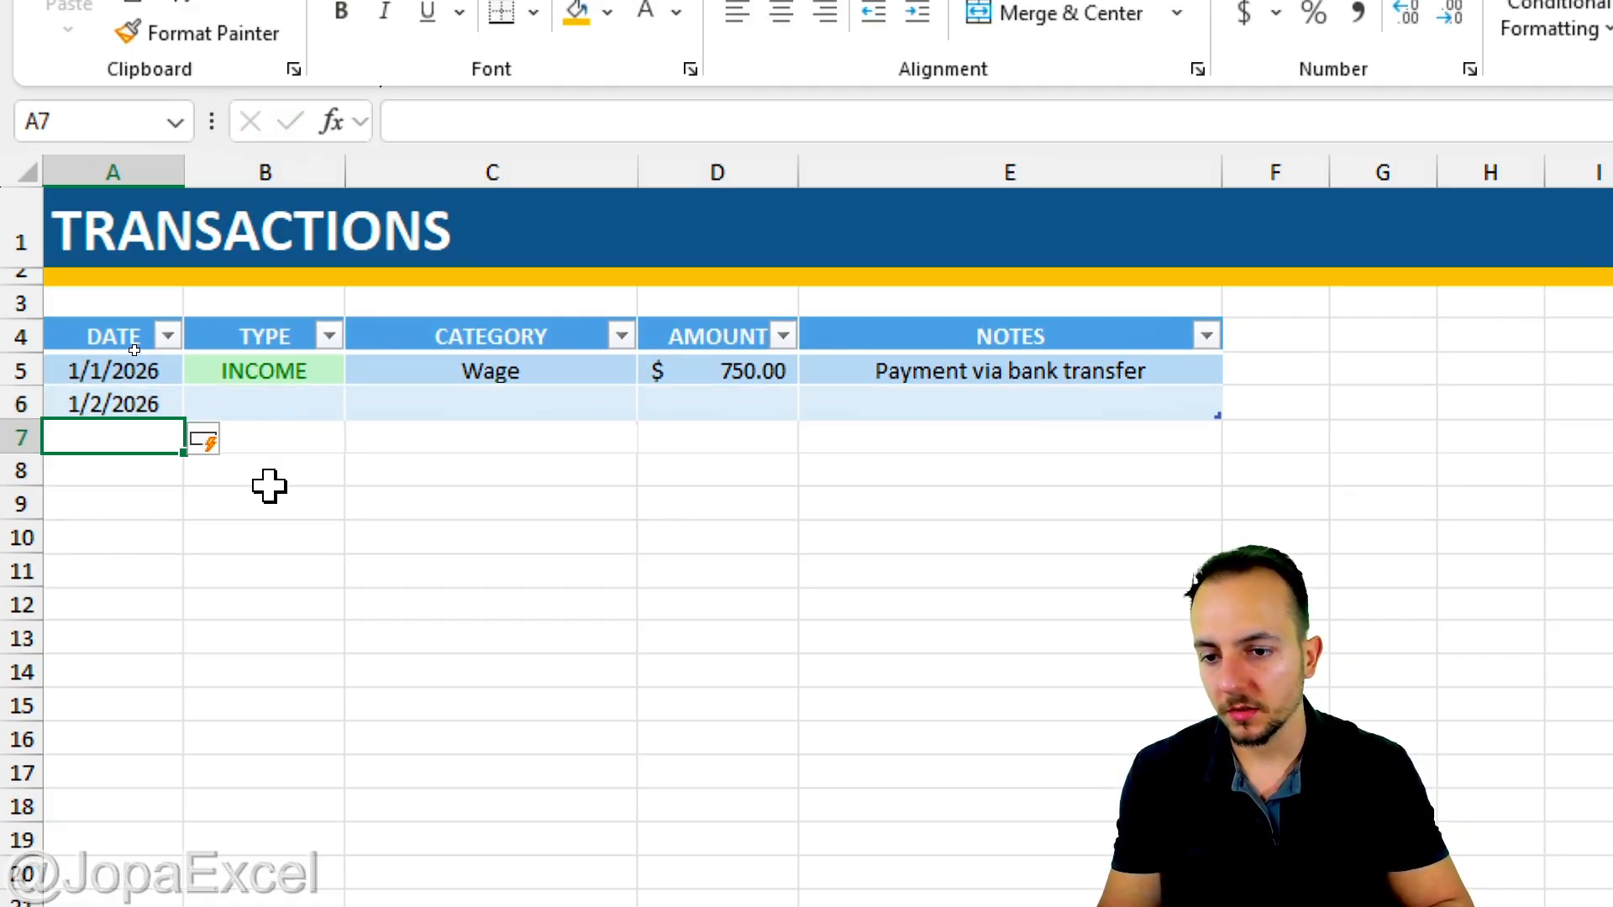
pyautogui.click(268, 486)
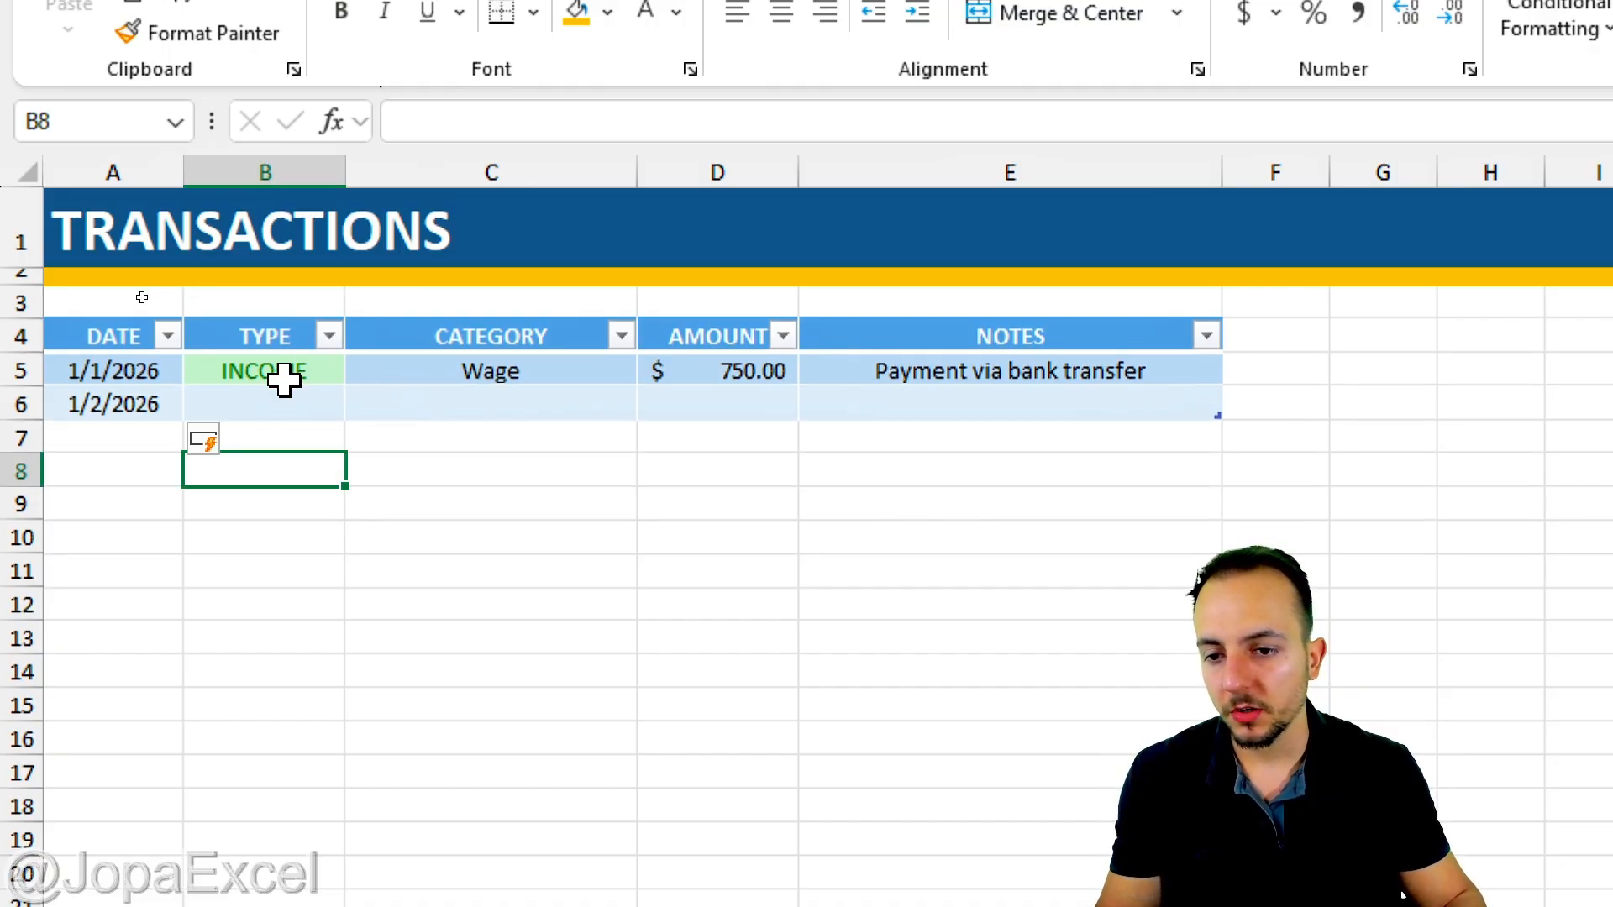
# Complete the transaction in row 6 with the type EXPENSES, the category Transportation and an amount of 100
pyautogui.click(298, 404)
pyautogui.click(363, 404)
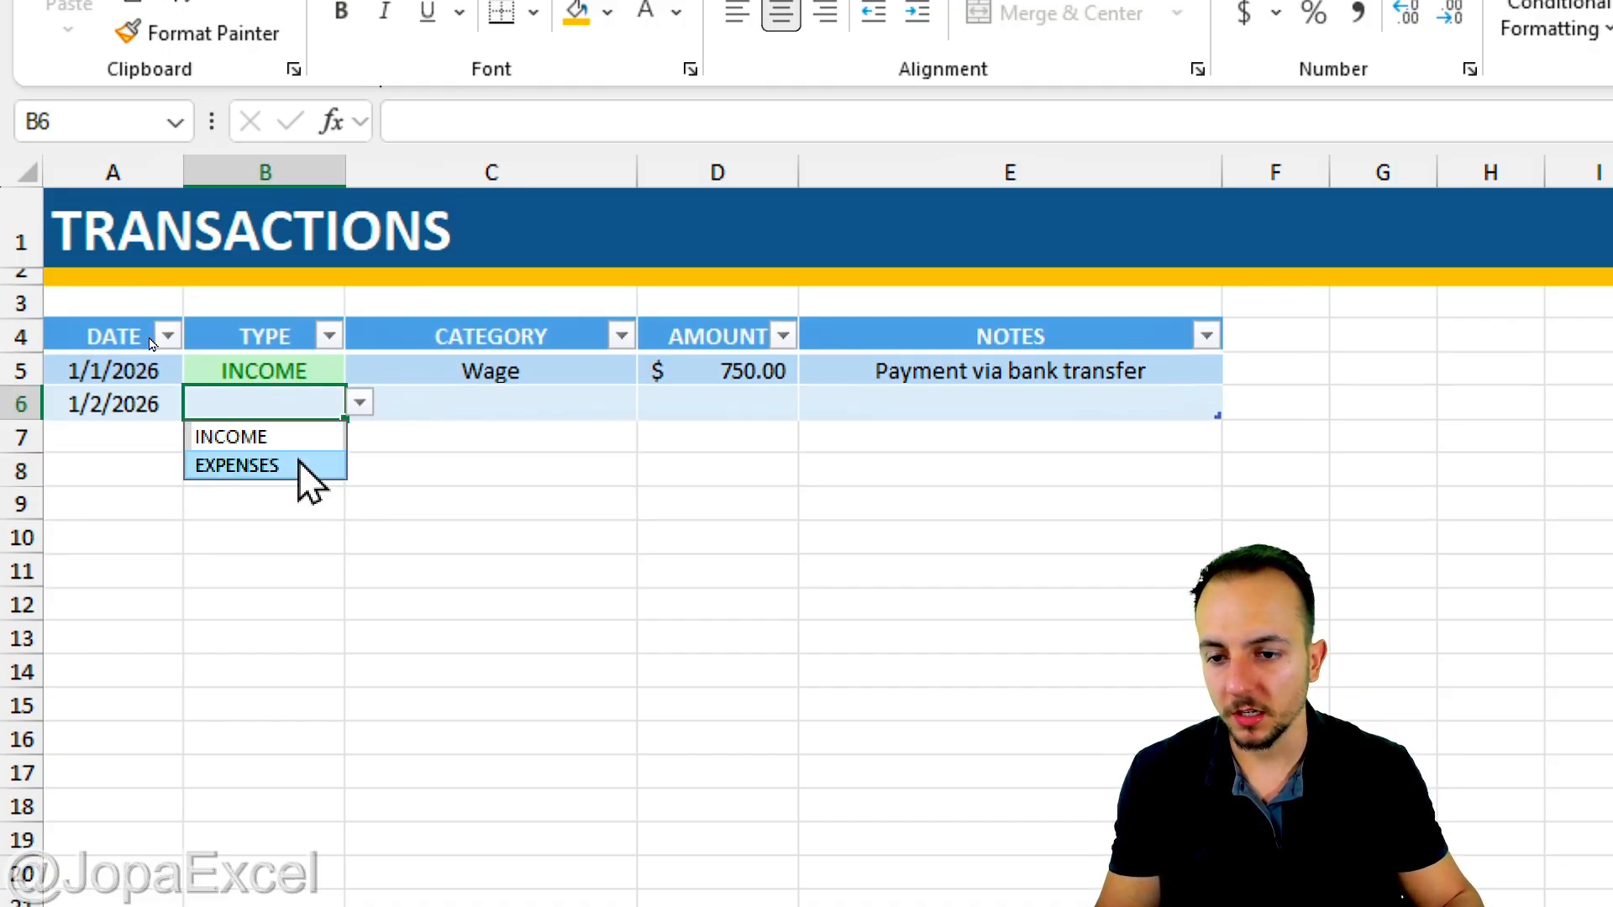
pyautogui.click(309, 476)
pyautogui.click(499, 398)
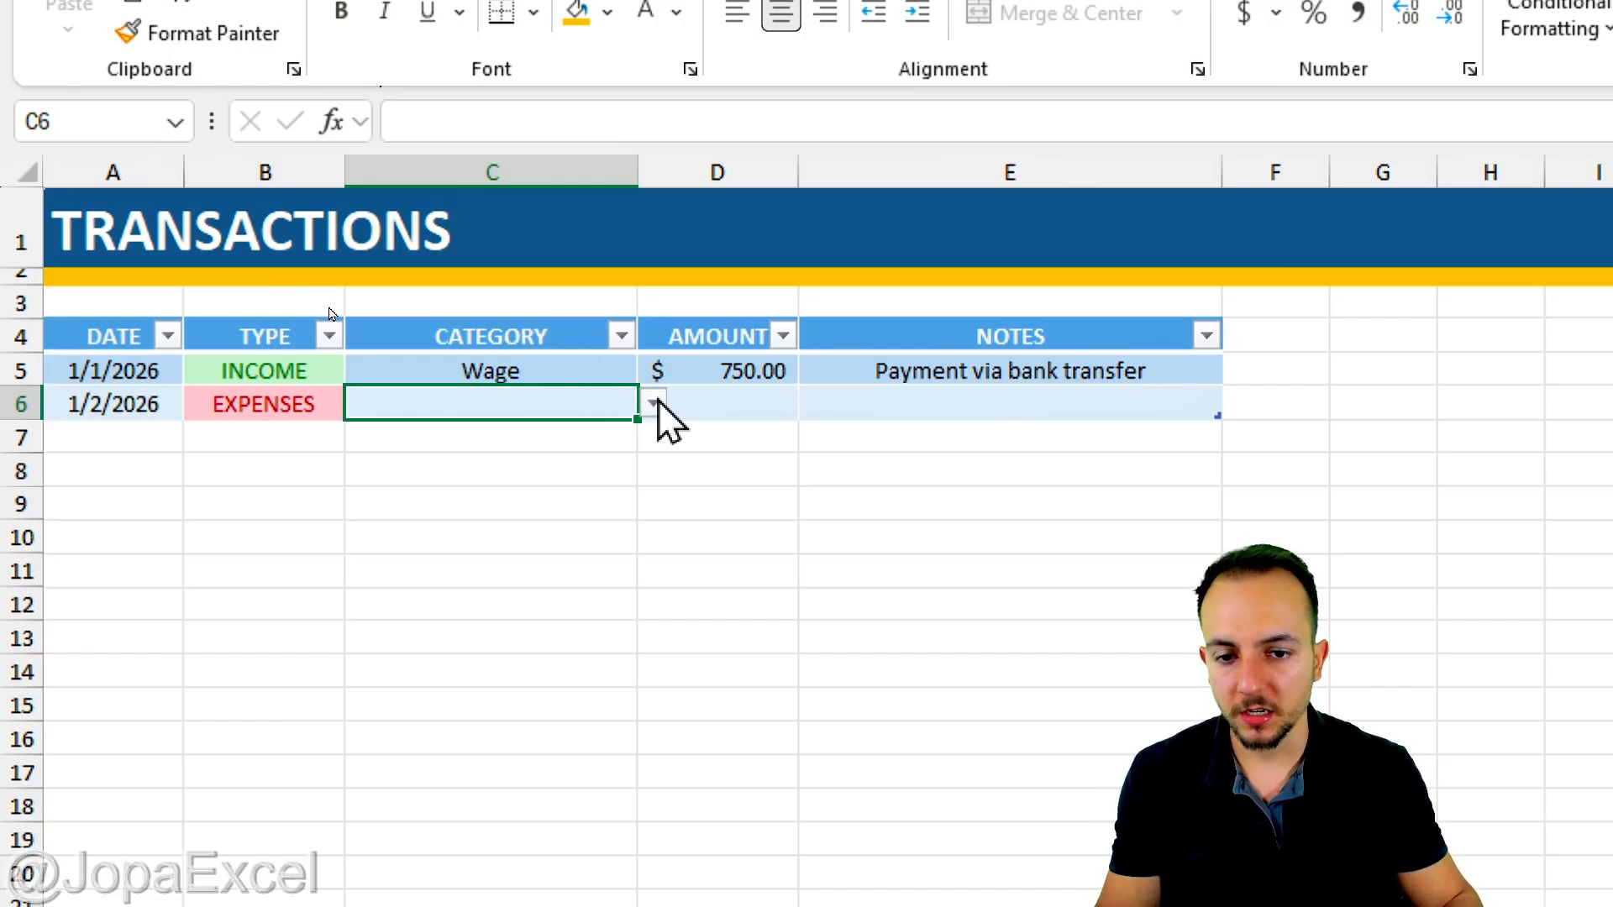
pyautogui.click(653, 405)
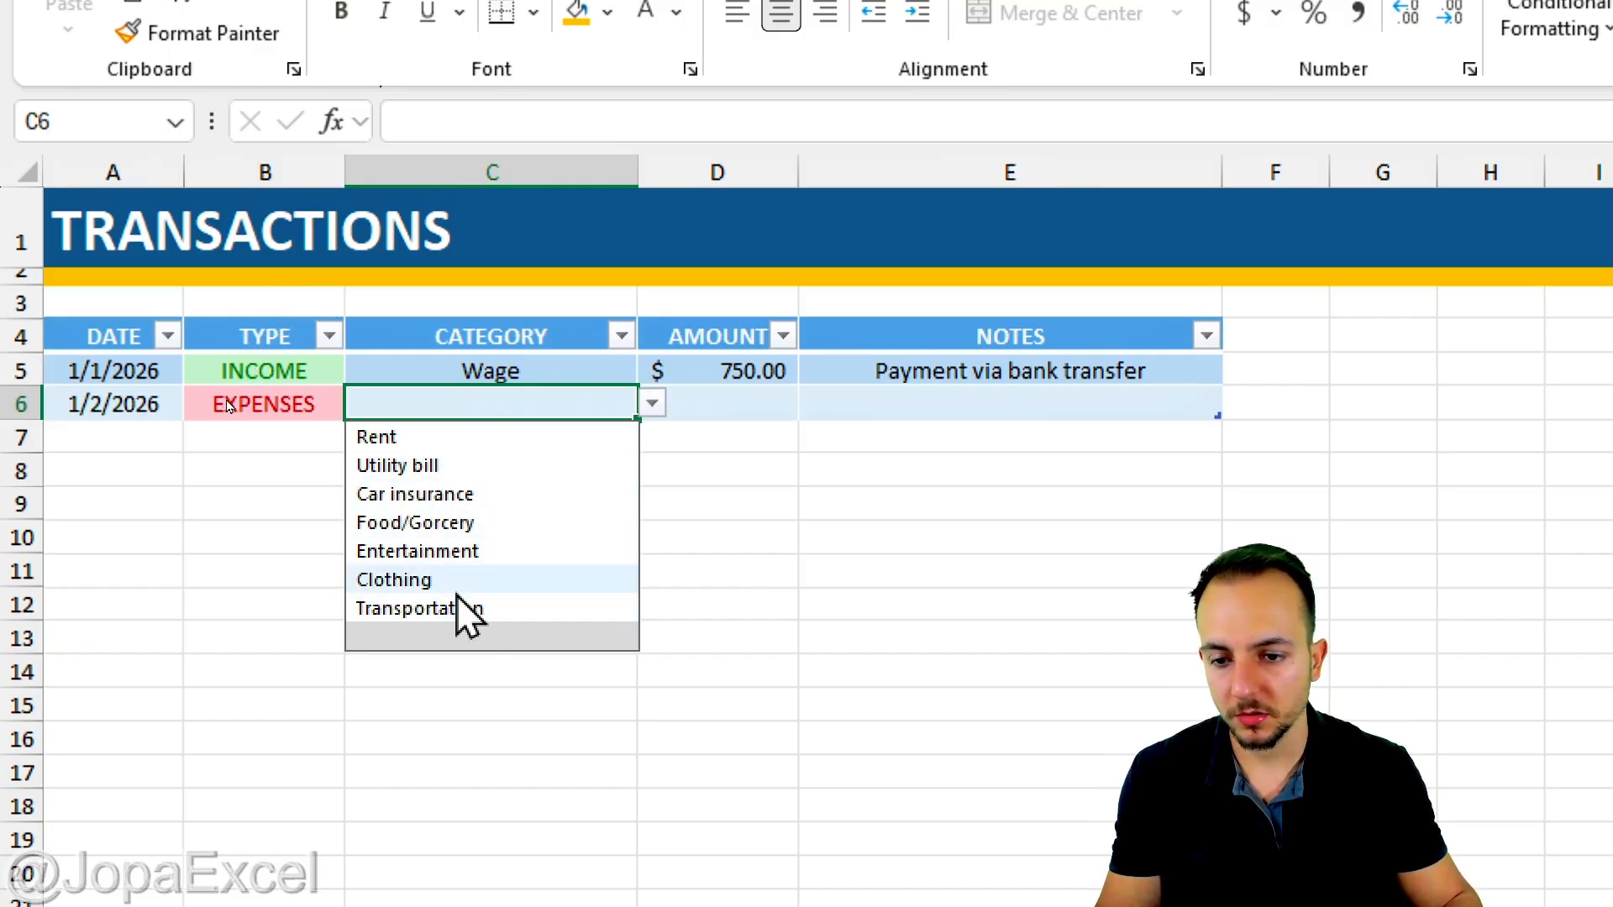
pyautogui.click(484, 611)
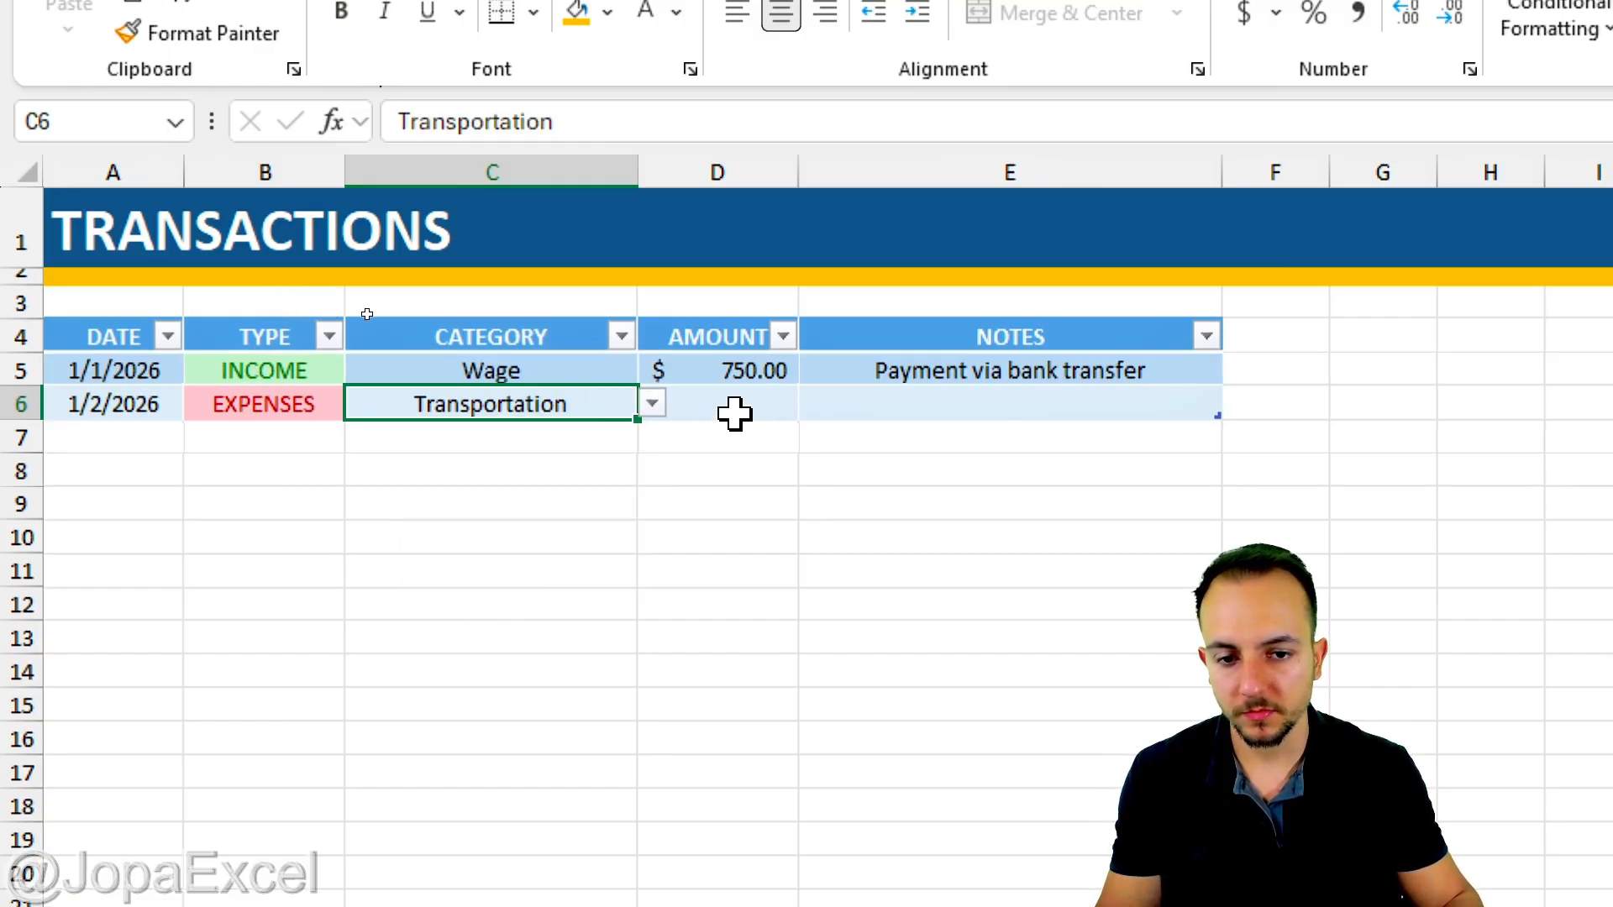
pyautogui.click(735, 414)
pyautogui.write('100')
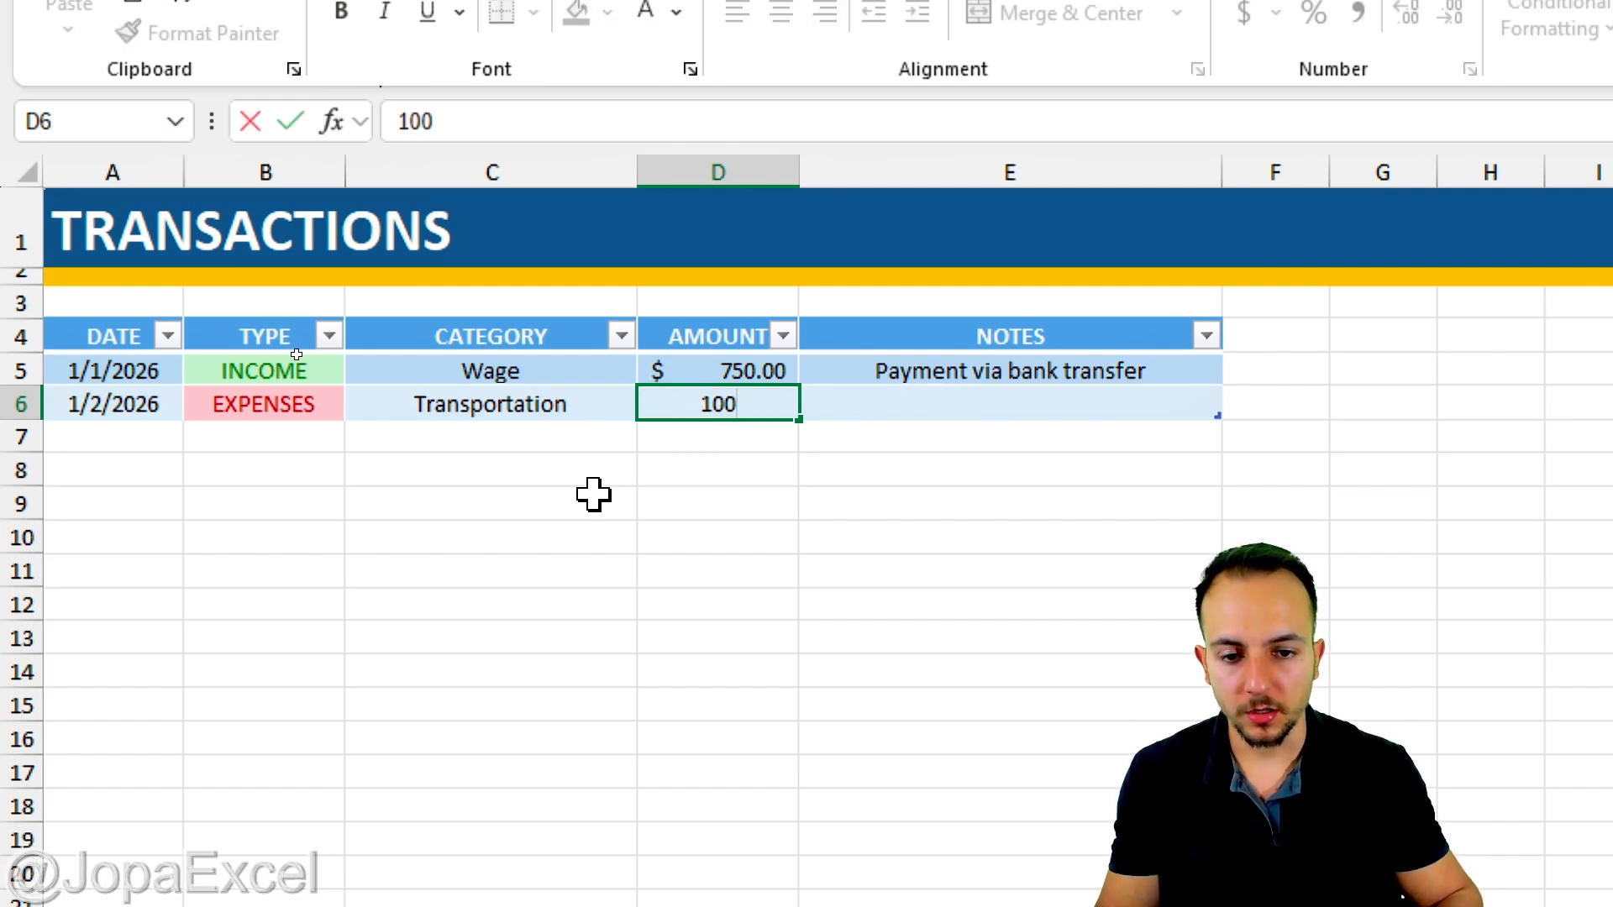
pyautogui.press('Return')
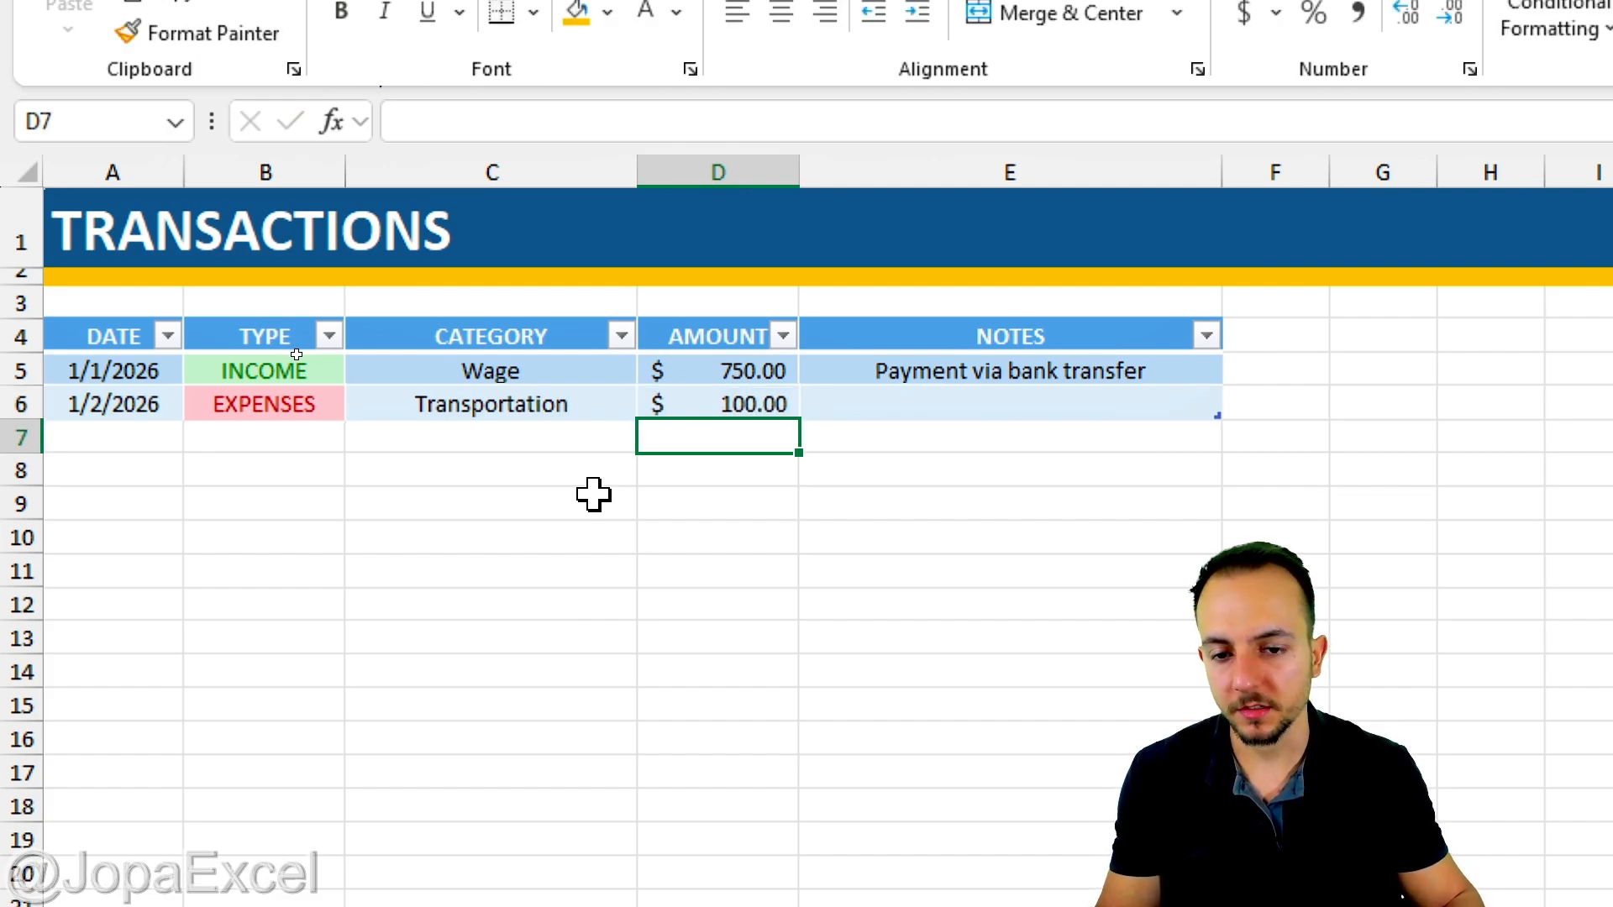
pyautogui.click(102, 330)
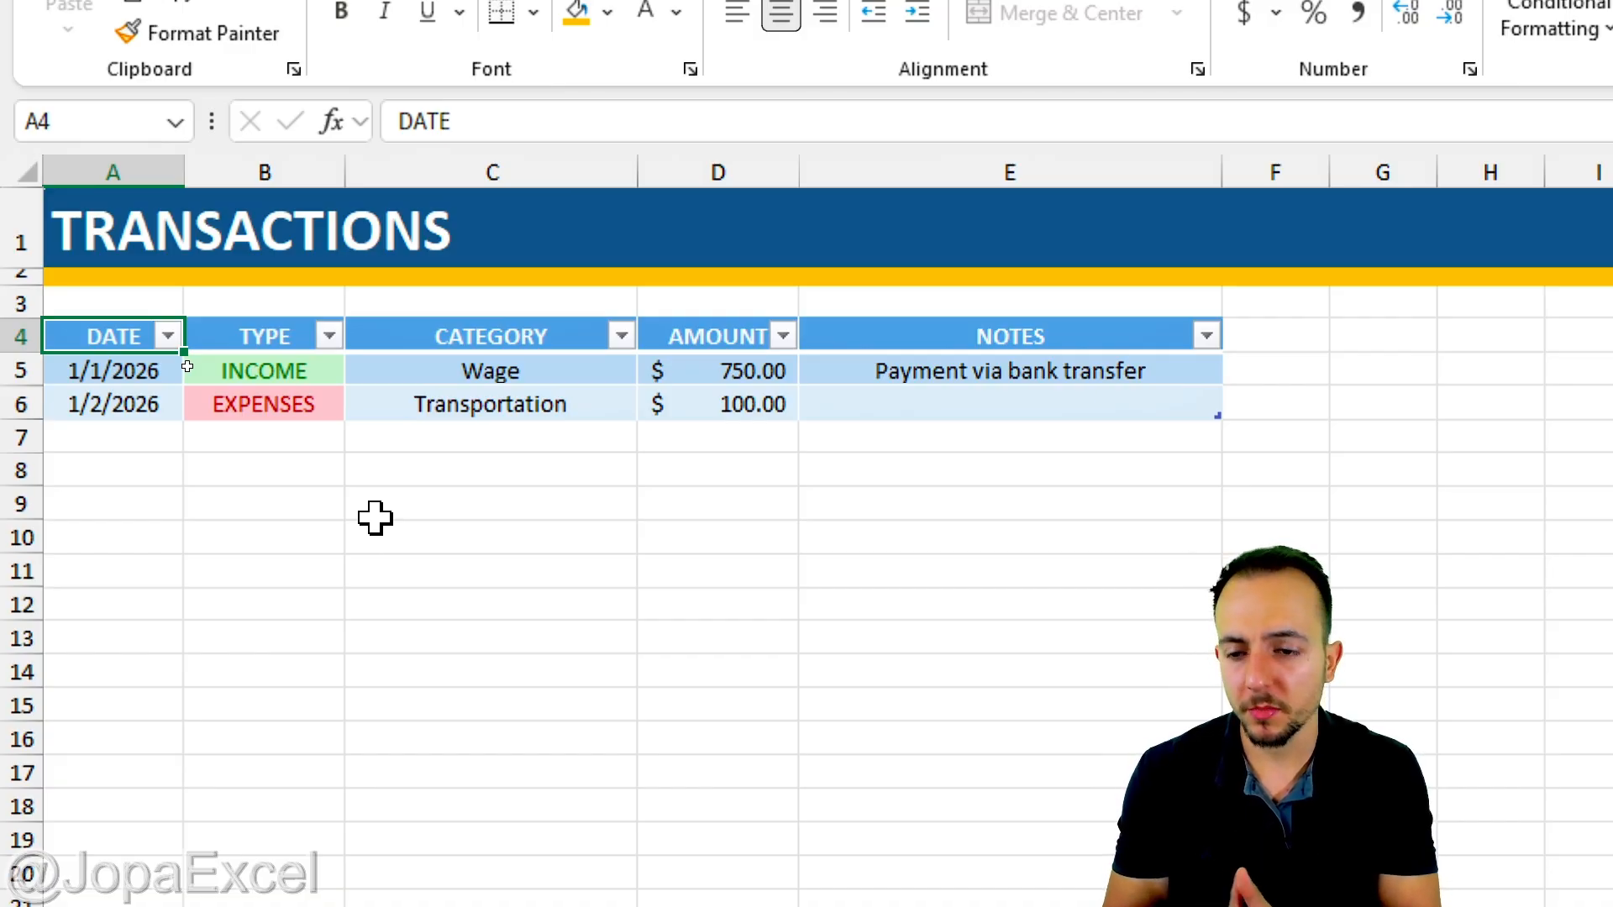
pyautogui.moveTo(156, 446); pyautogui.dragTo(930, 800)
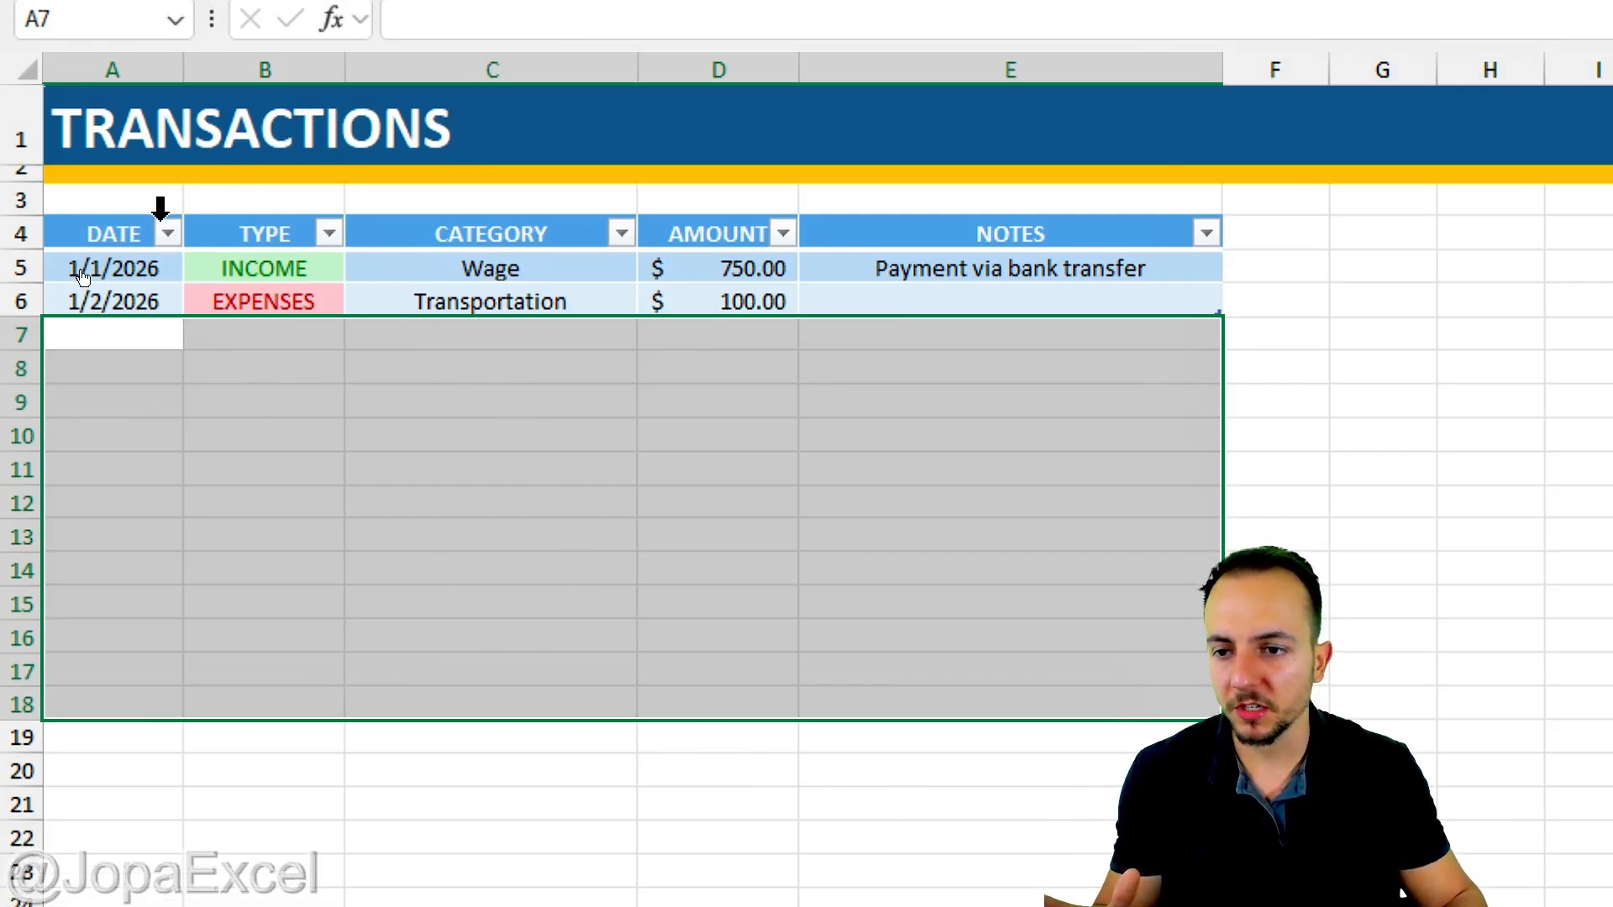
pyautogui.click(137, 232)
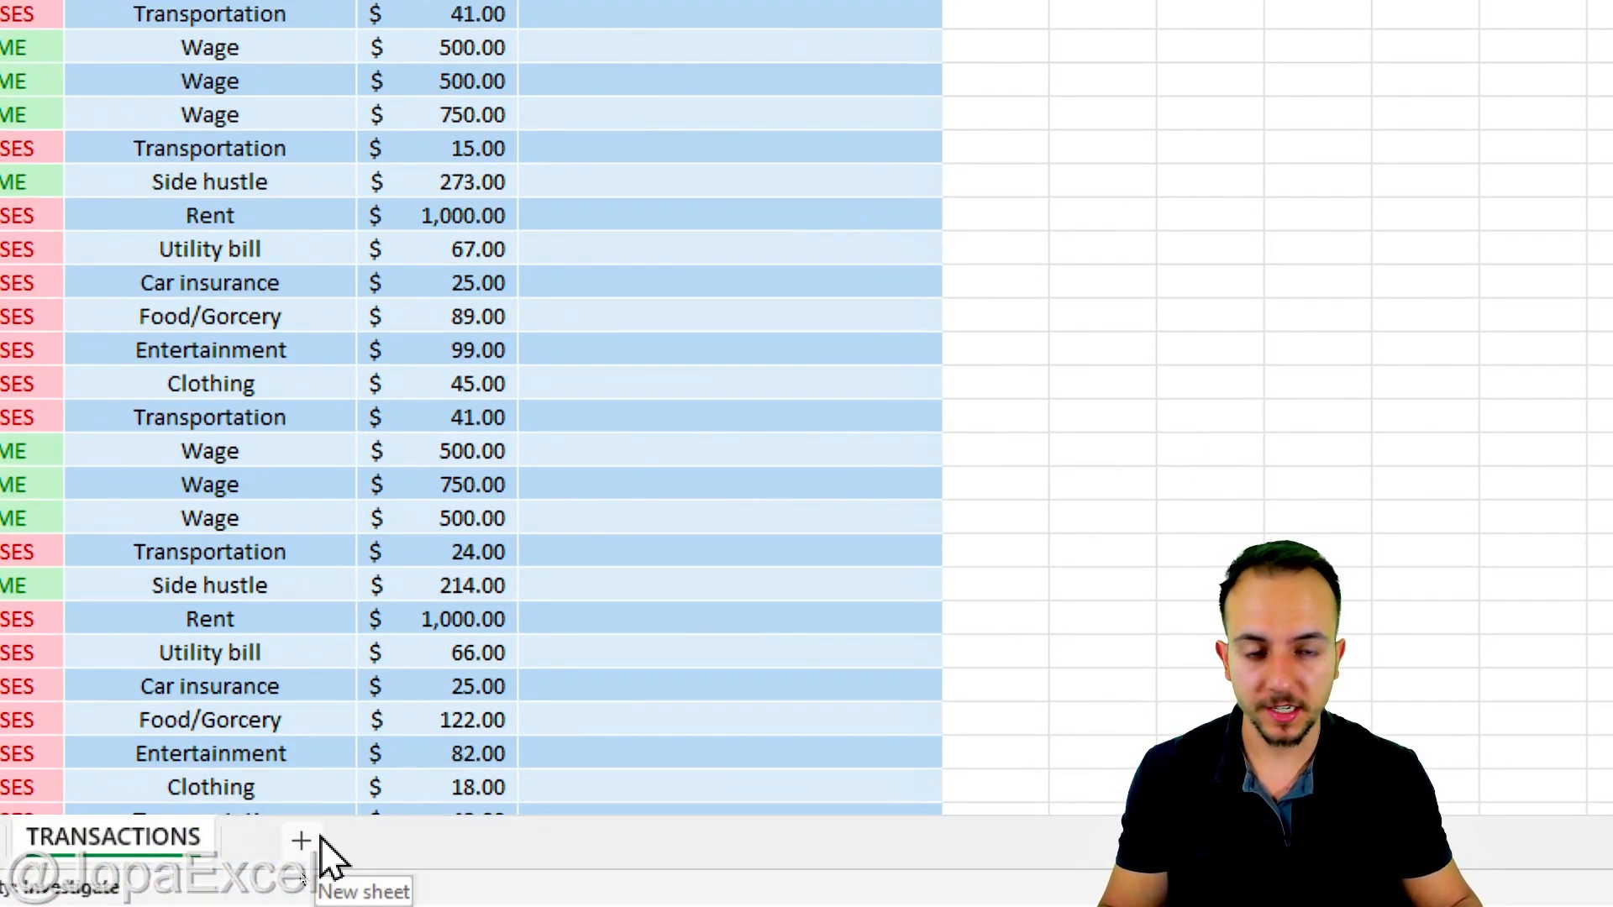
# Add a new worksheet after TRANSACTIONS and name it DASHBOARD
pyautogui.click(301, 841)
pyautogui.rightClick(295, 852)
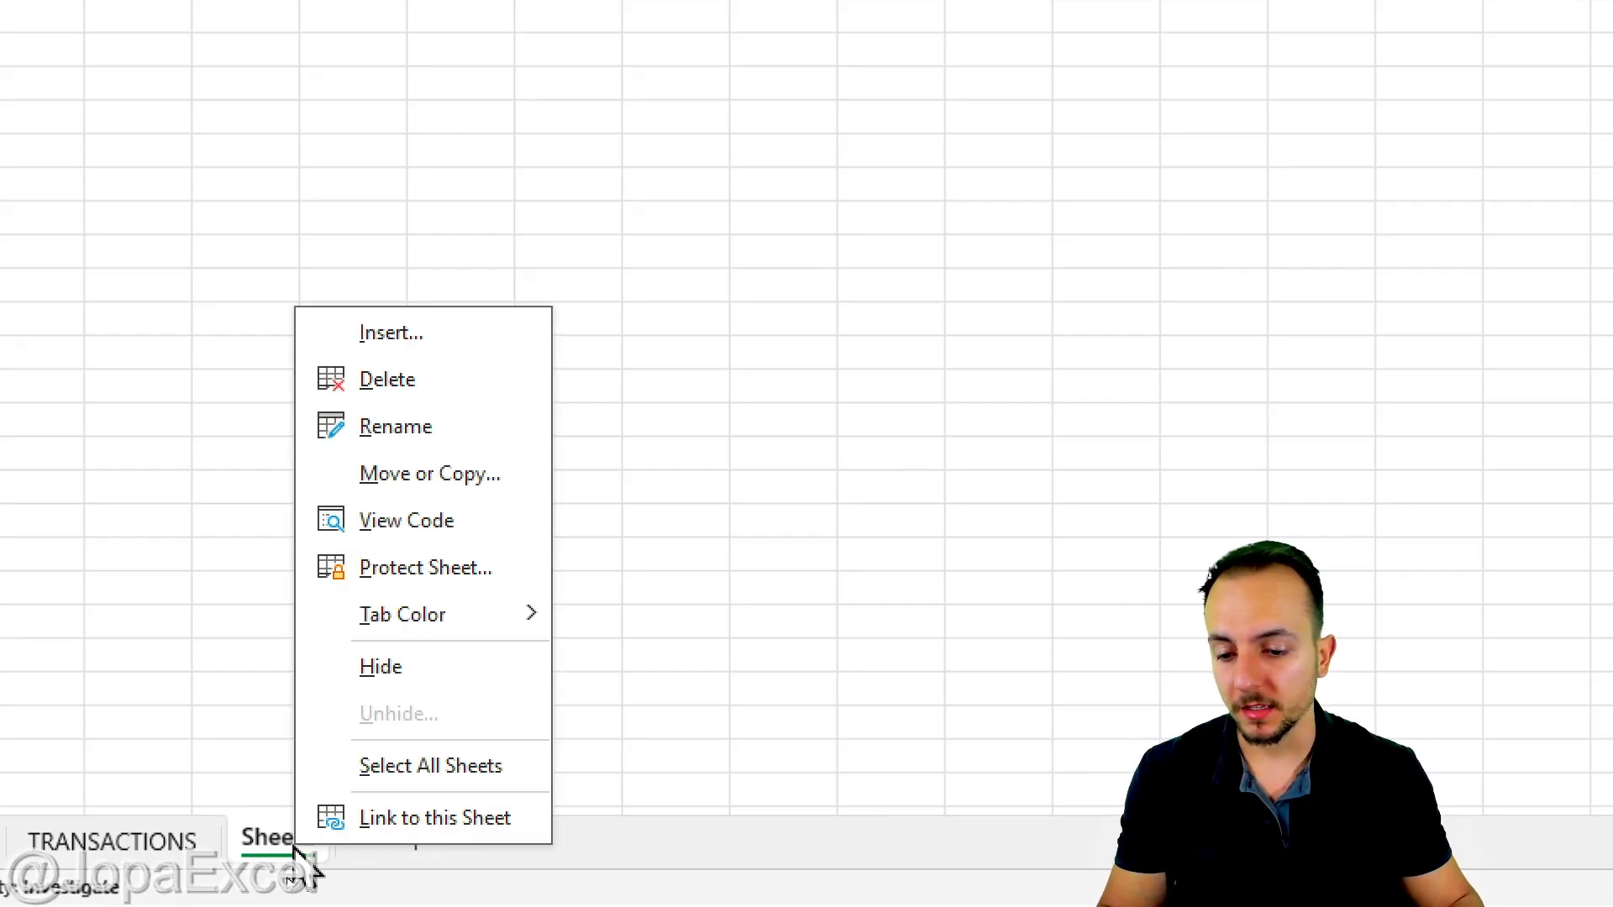
pyautogui.click(454, 414)
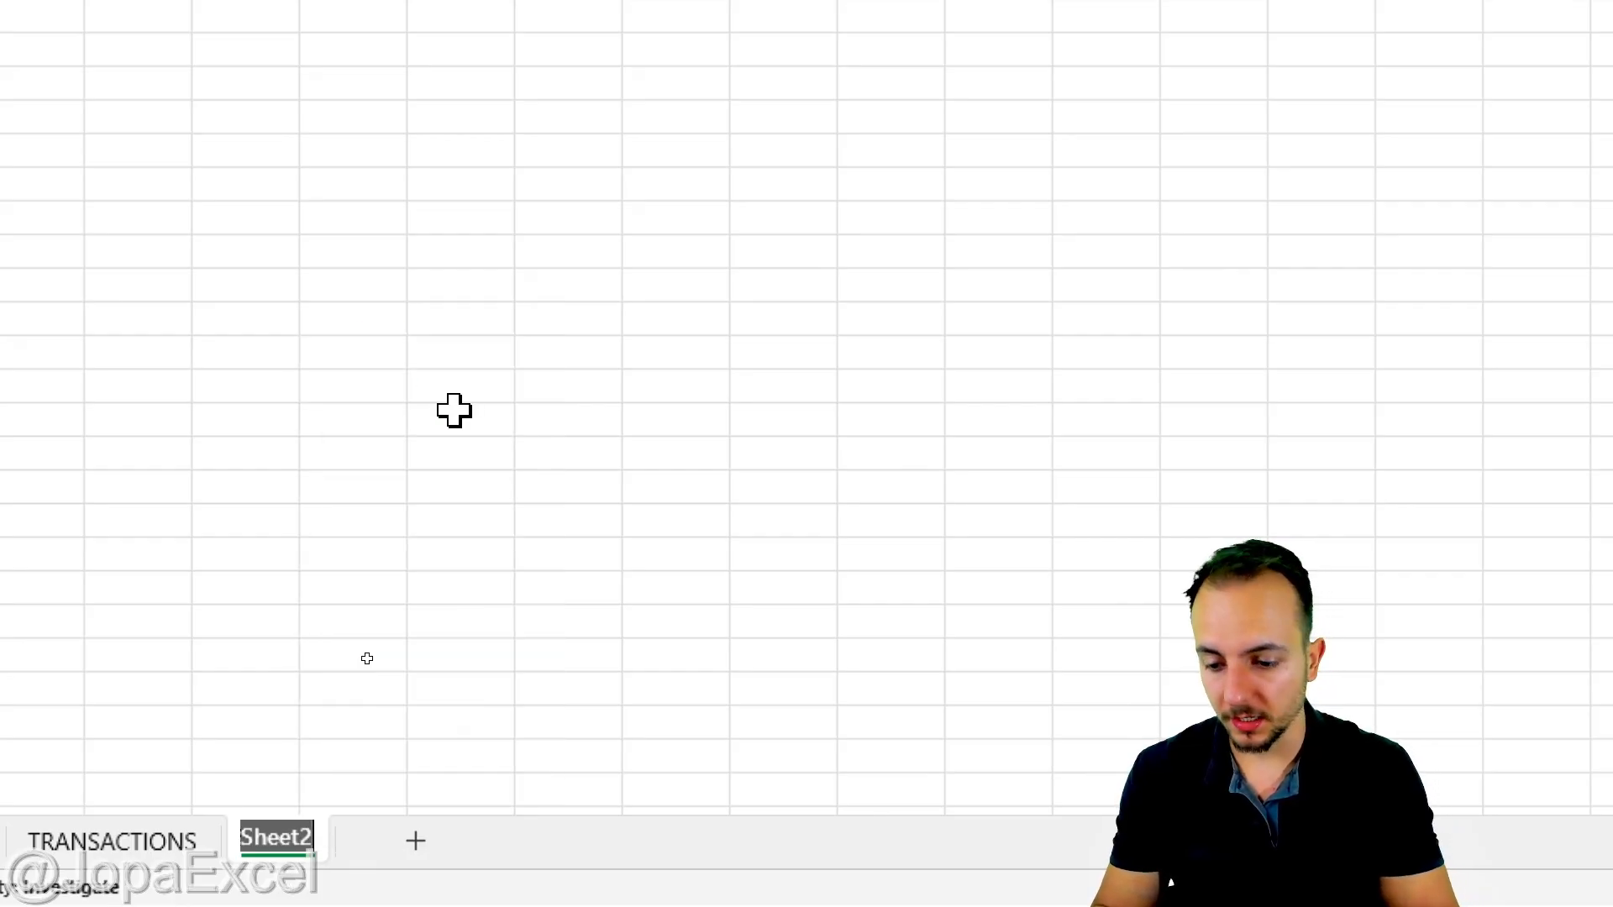
pyautogui.write('DASHBOARD')
pyautogui.press('Return')
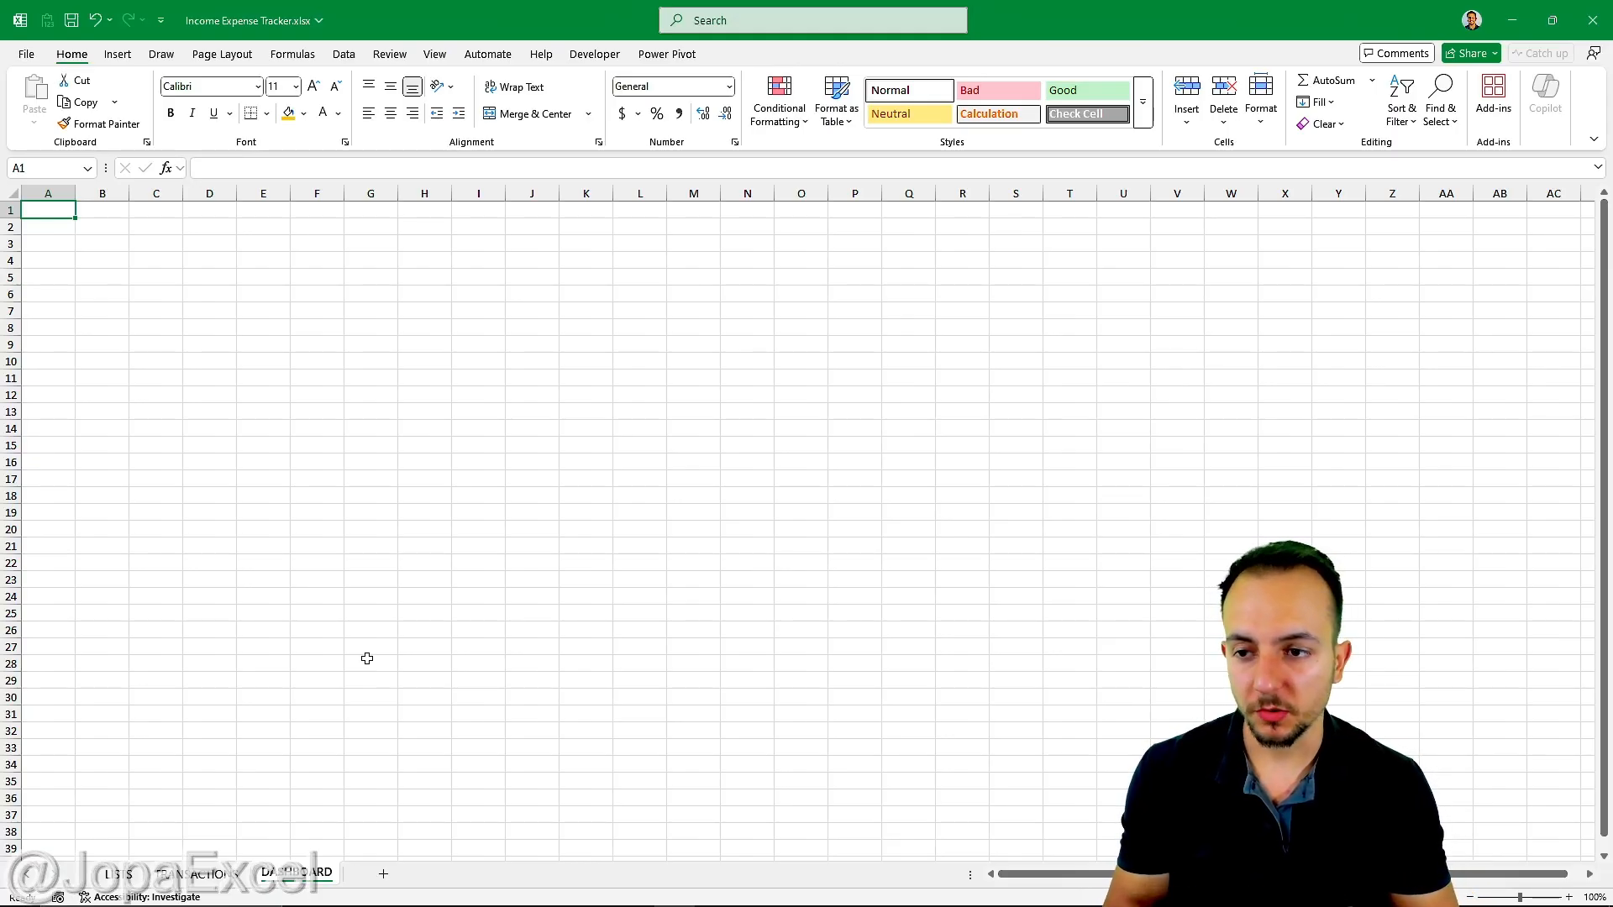
# Copy the banner rows 1 to 3 from the TRANSACTIONS sheet into the top rows of the DASHBOARD sheet
pyautogui.click(213, 875)
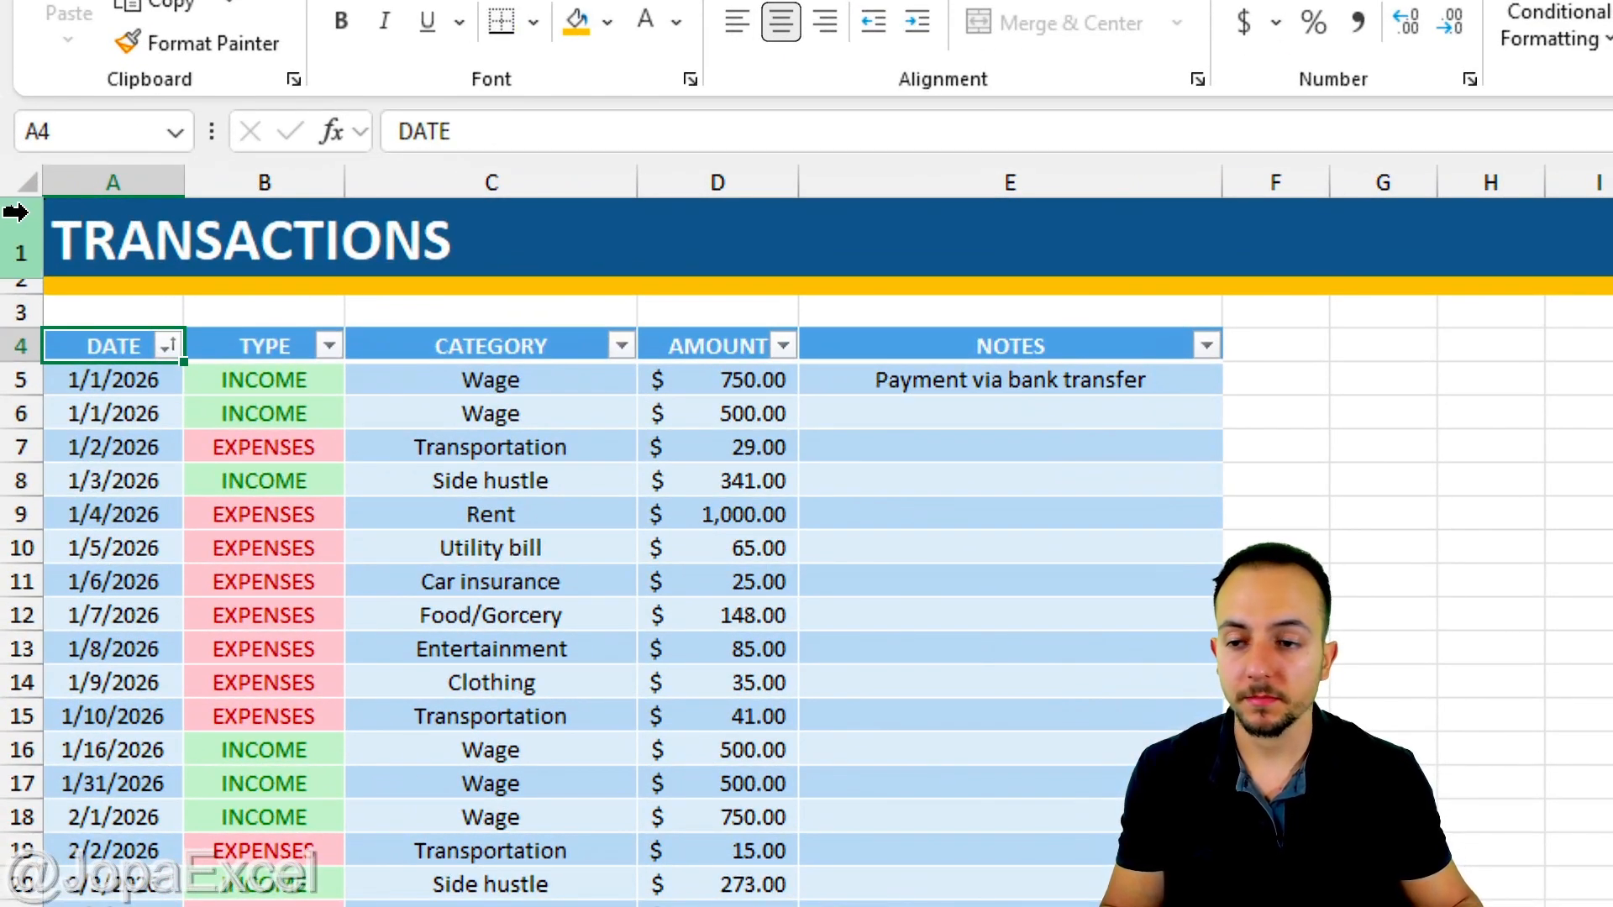
pyautogui.moveTo(15, 211); pyautogui.dragTo(36, 313)
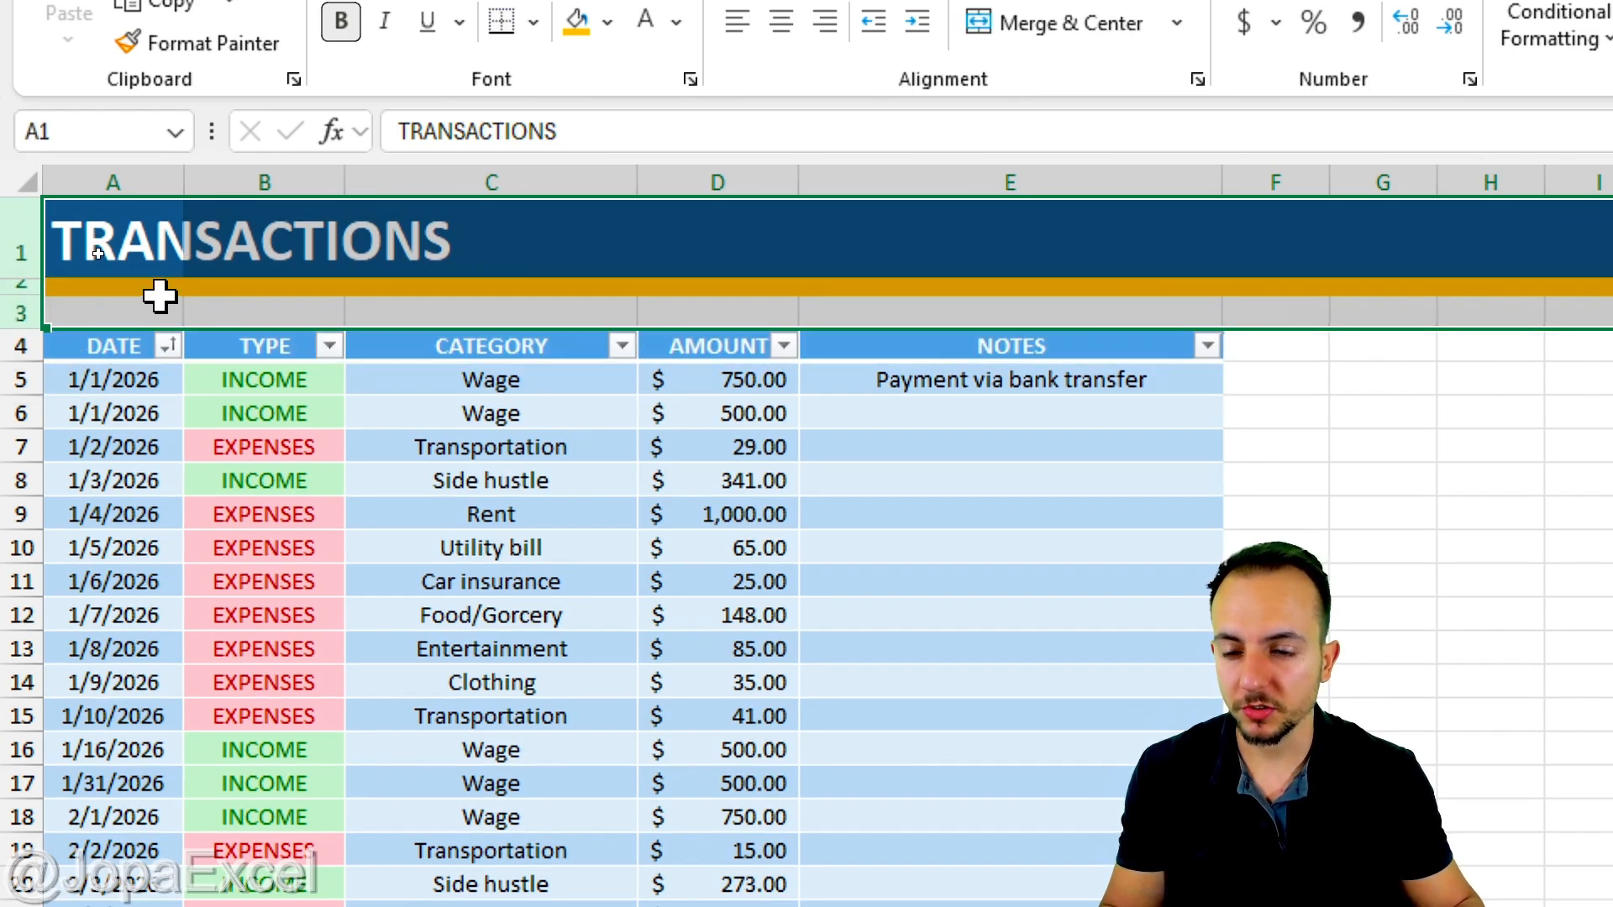
pyautogui.hotkey('ctrl', 'c')
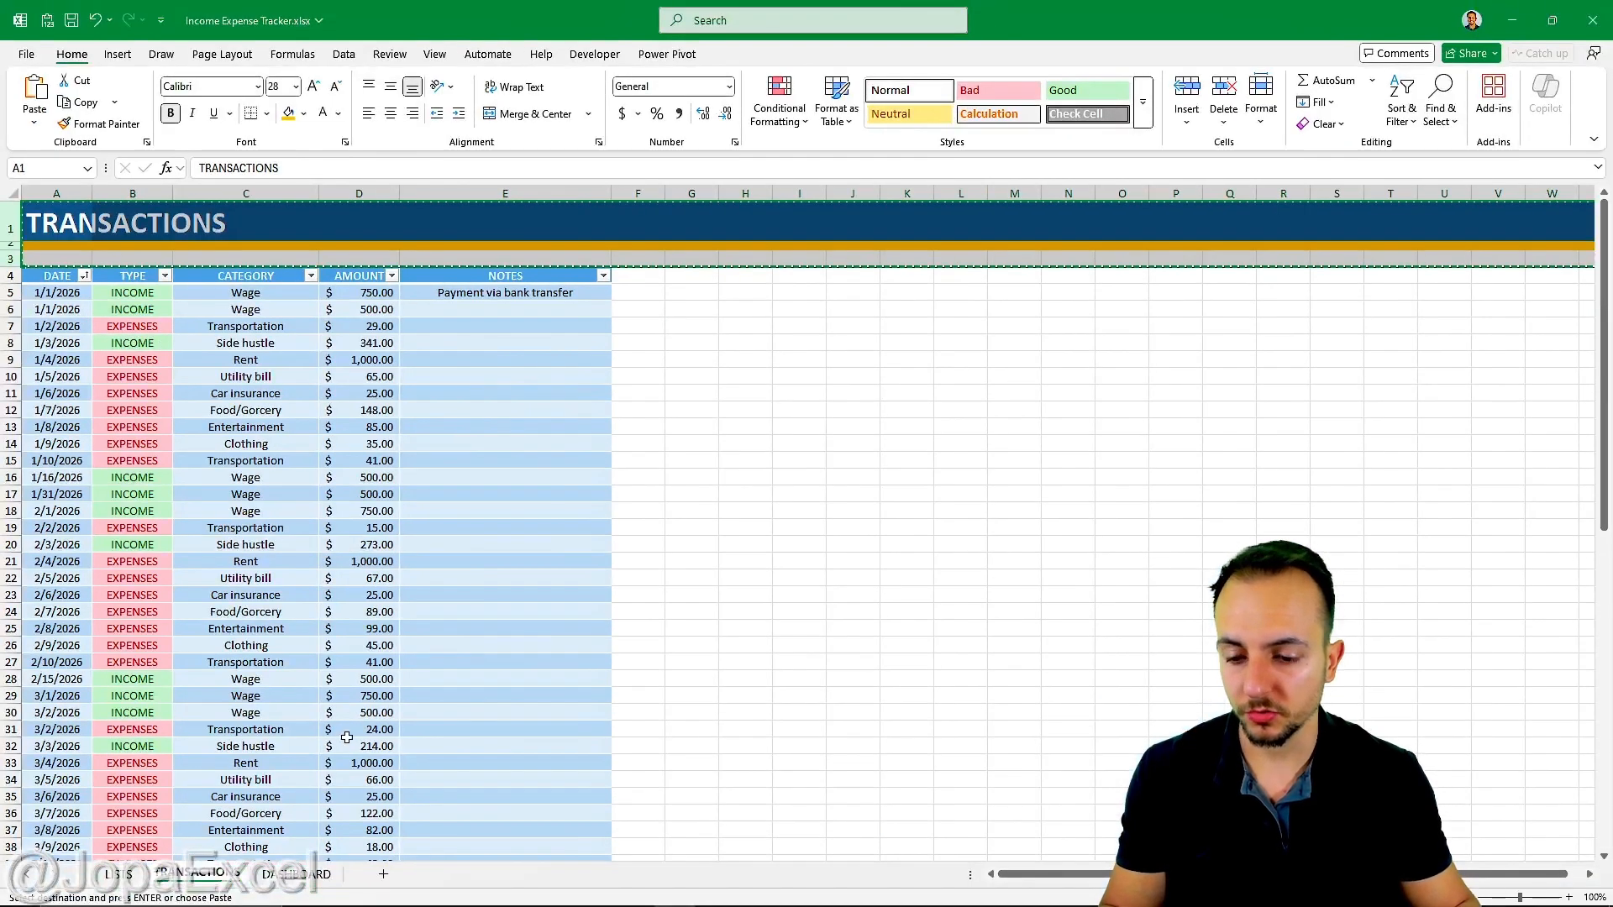
pyautogui.click(383, 874)
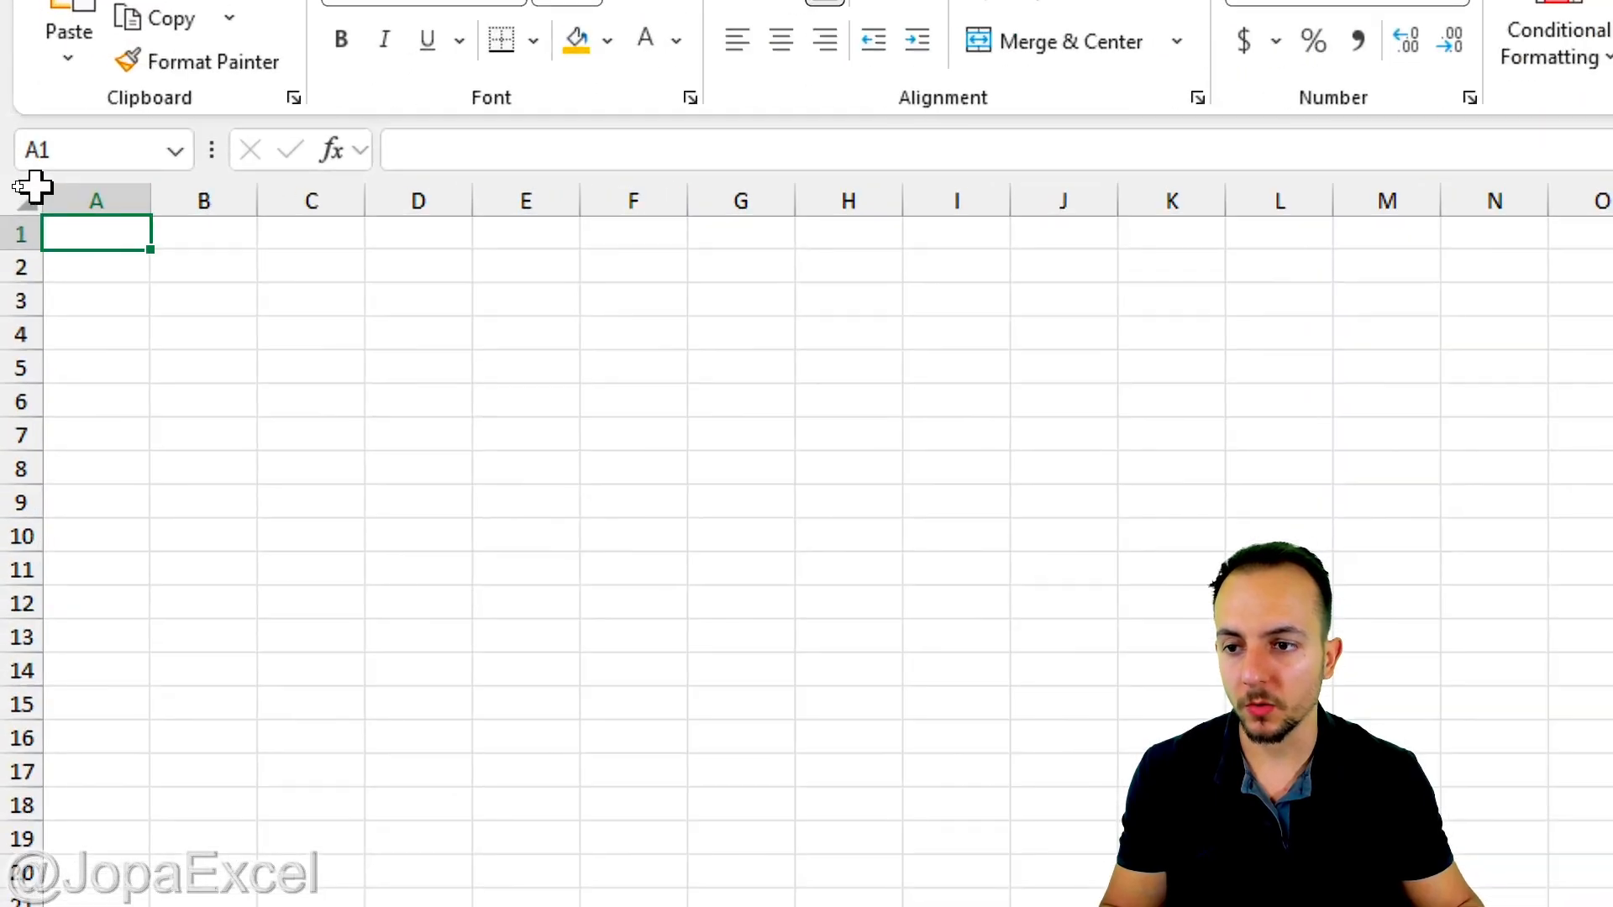
pyautogui.click(10, 232)
pyautogui.hotkey('ctrl', 'v')
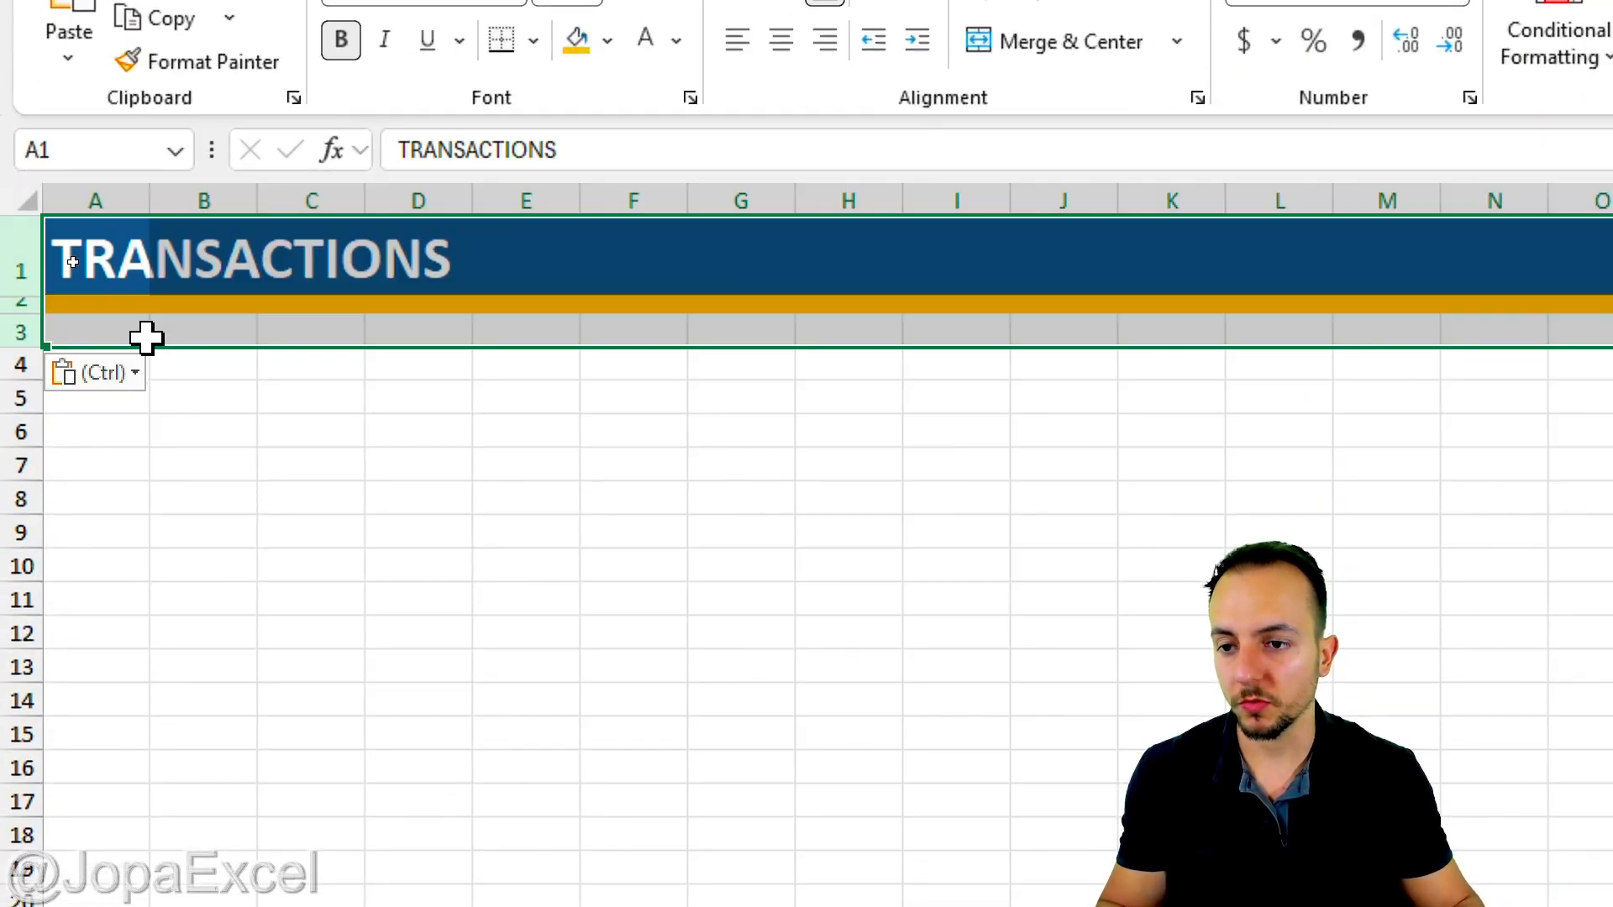
# Change the banner title in A1 of the new sheet to DASHBOARD
pyautogui.click(131, 288)
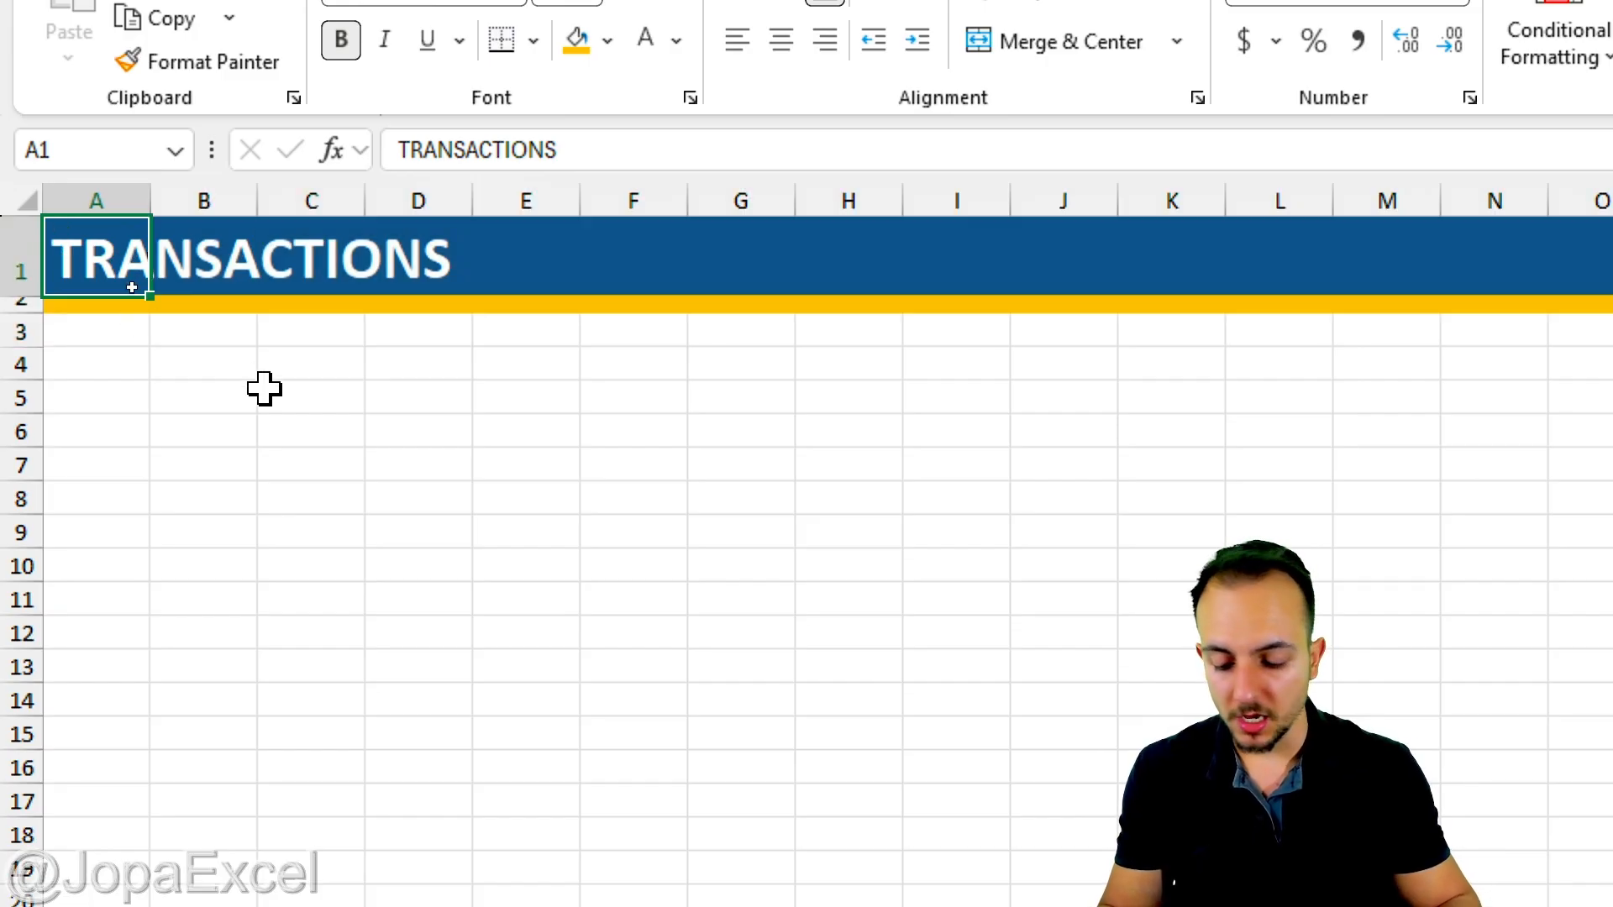
pyautogui.write('DASHBOAD')
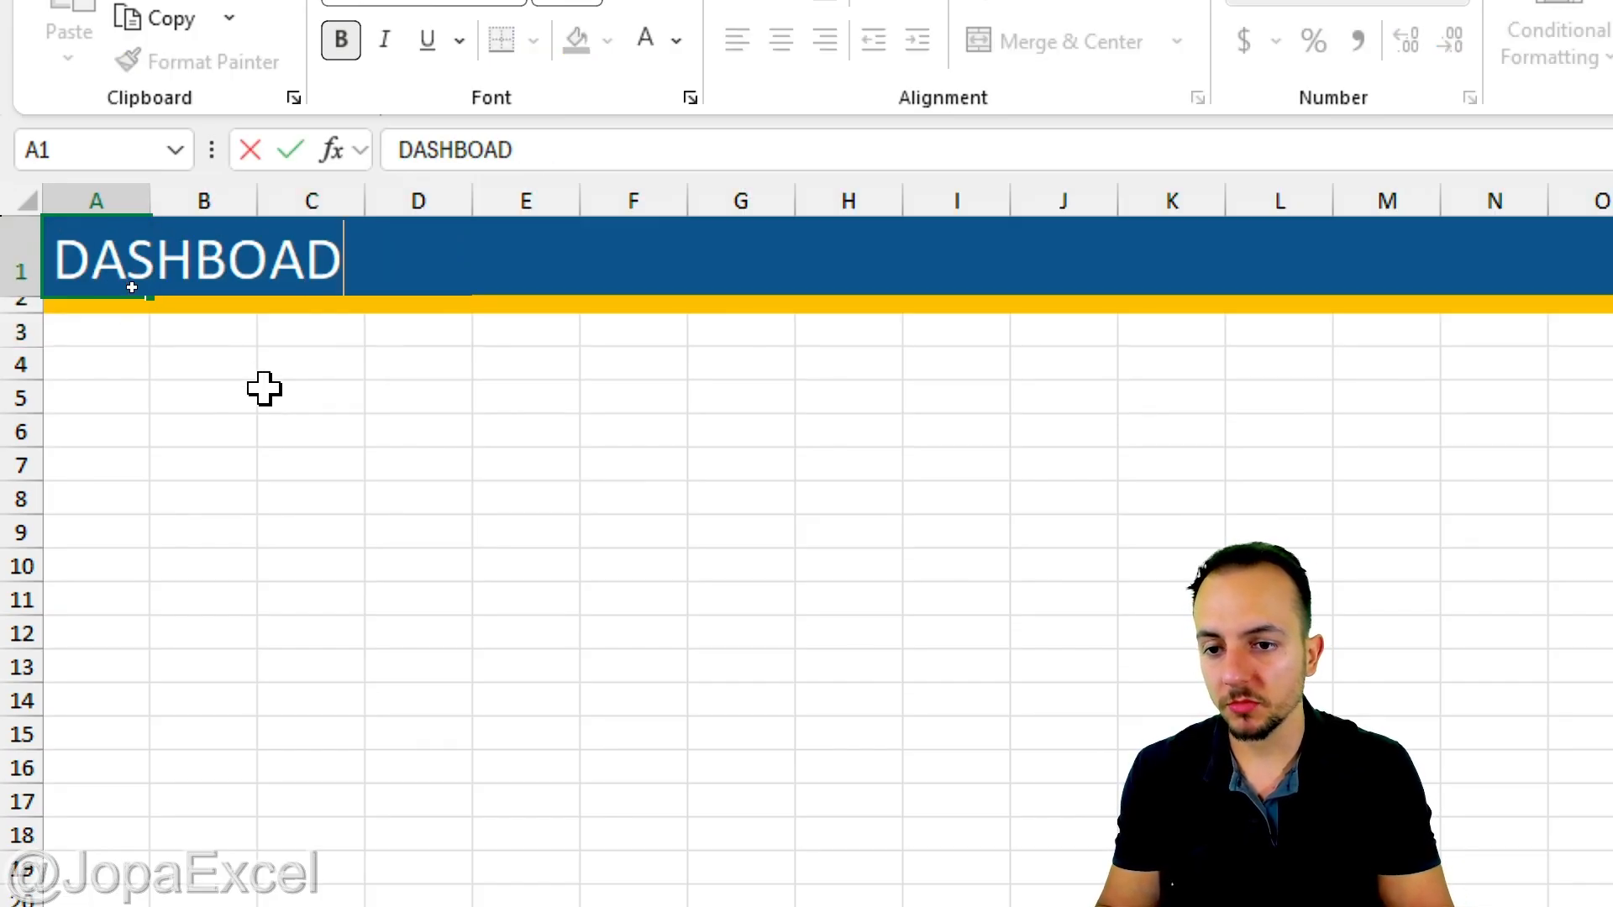
pyautogui.press('BackSpace')
pyautogui.write('RD')
pyautogui.press('Return')
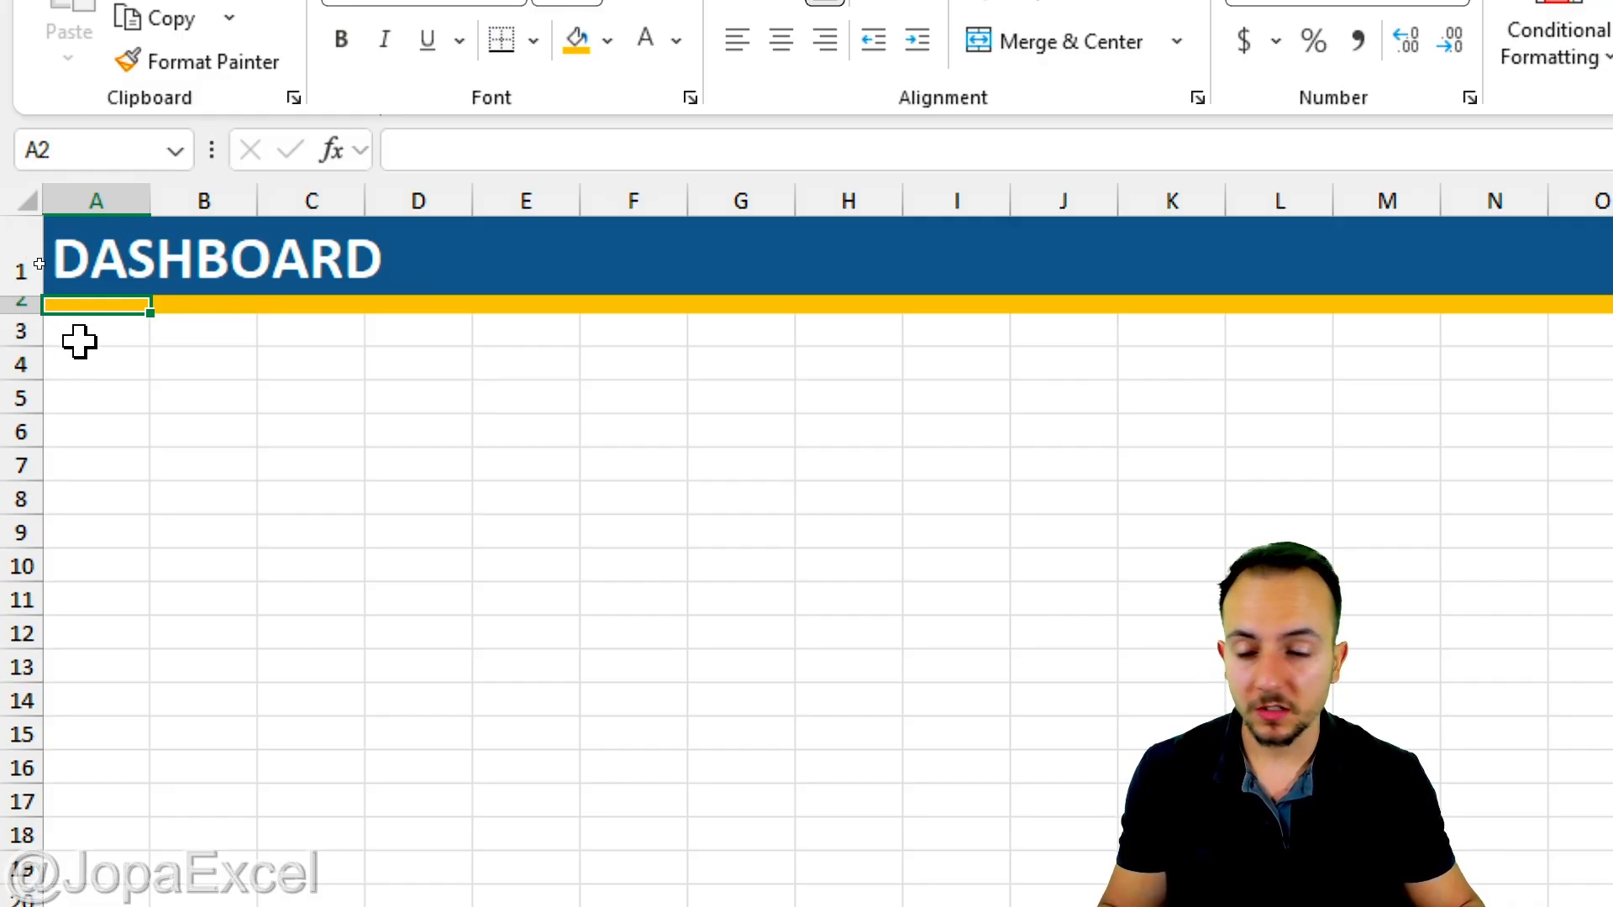
# Fill rows 3 to 50 below the DASHBOARD banner with light gray as the sheet background
pyautogui.click(18, 337)
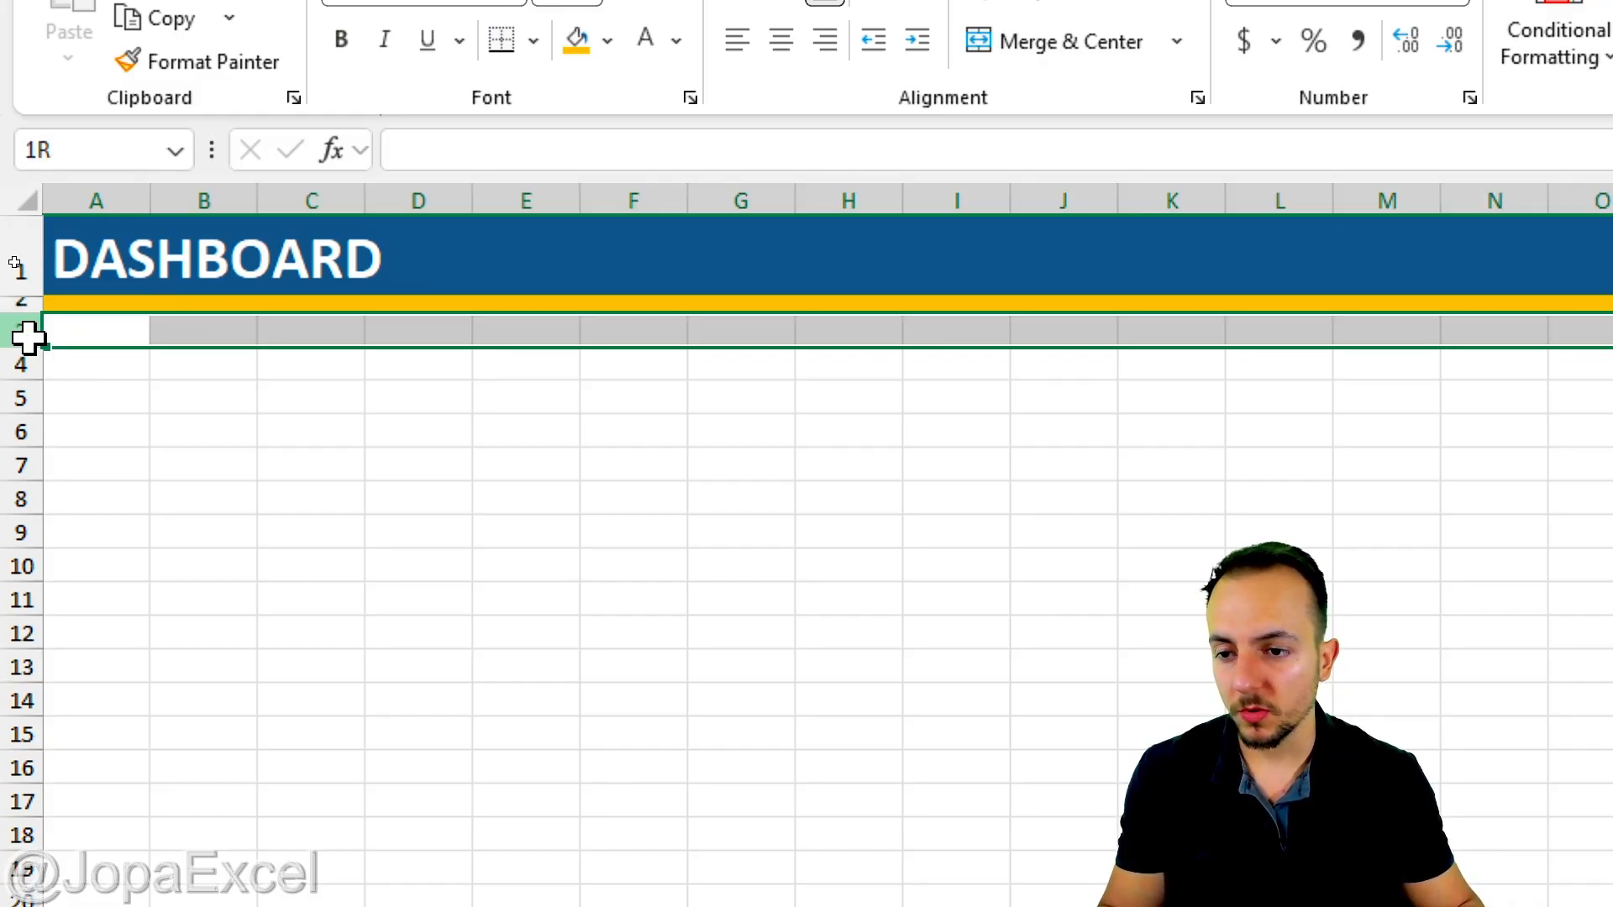
pyautogui.moveTo(28, 337); pyautogui.dragTo(184, 906)
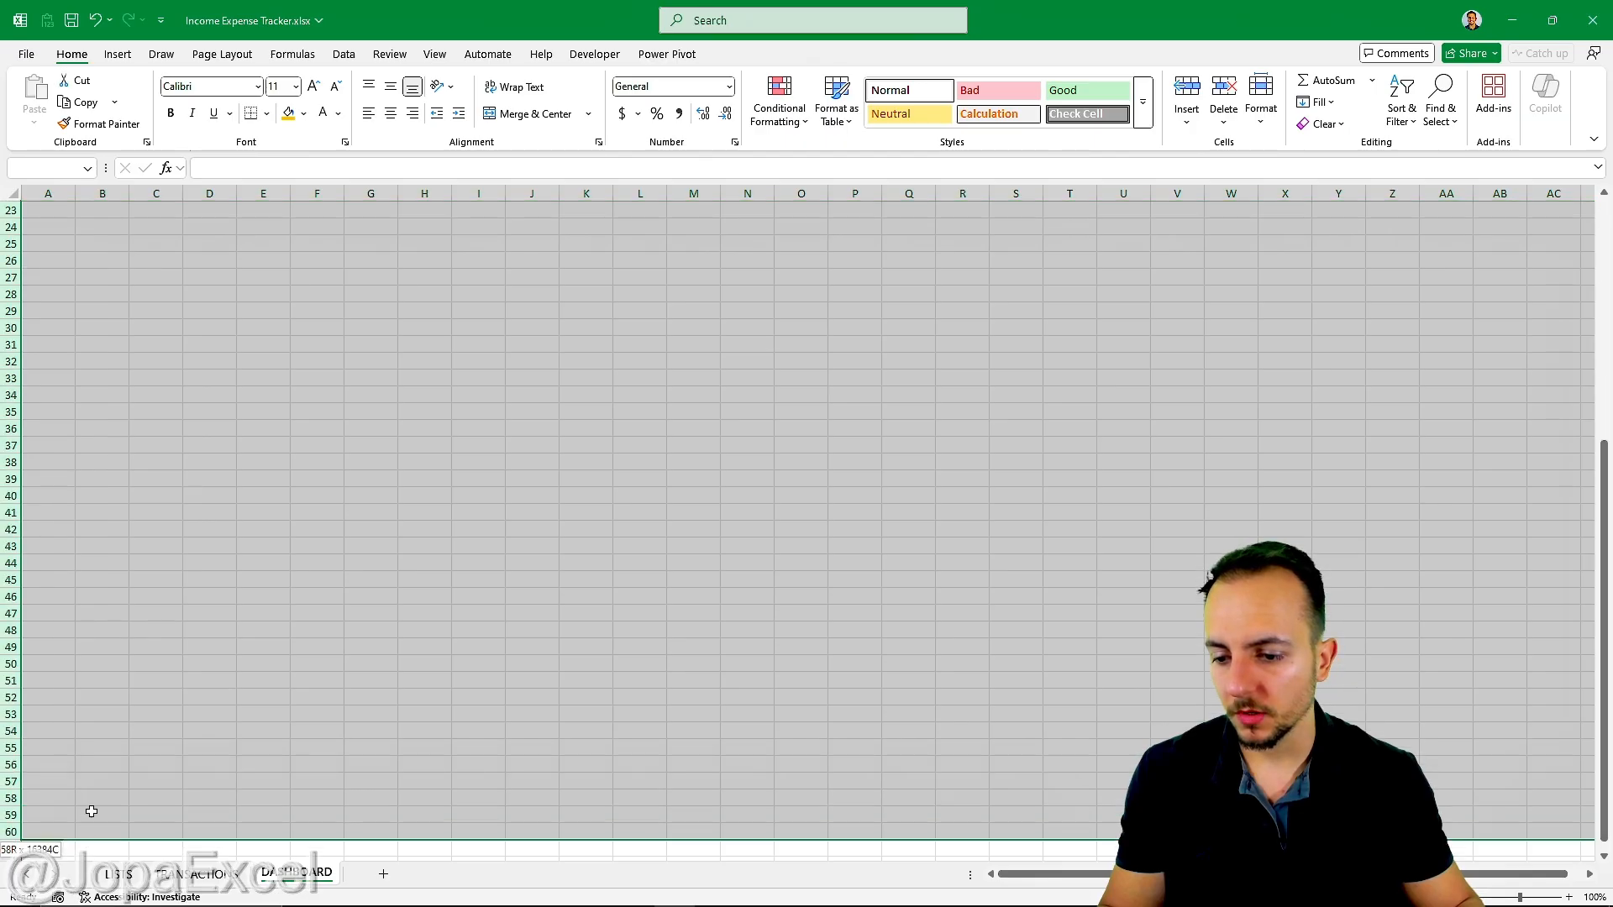
pyautogui.moveTo(92, 811); pyautogui.dragTo(54, 667)
pyautogui.scroll(7, 119, 575)
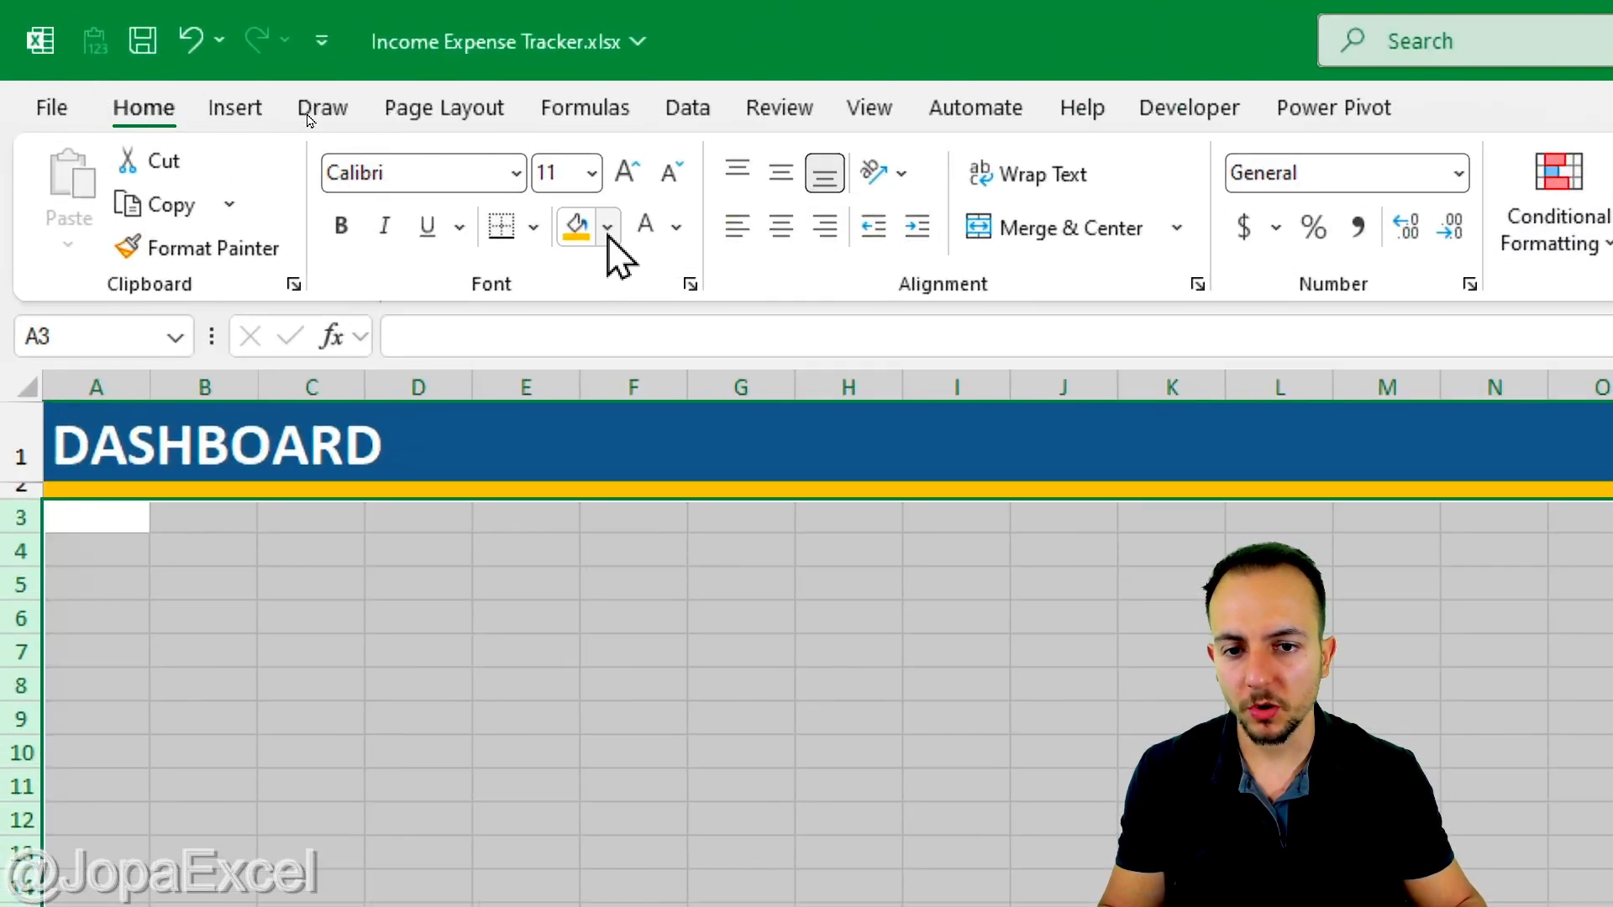
pyautogui.click(609, 238)
pyautogui.click(586, 424)
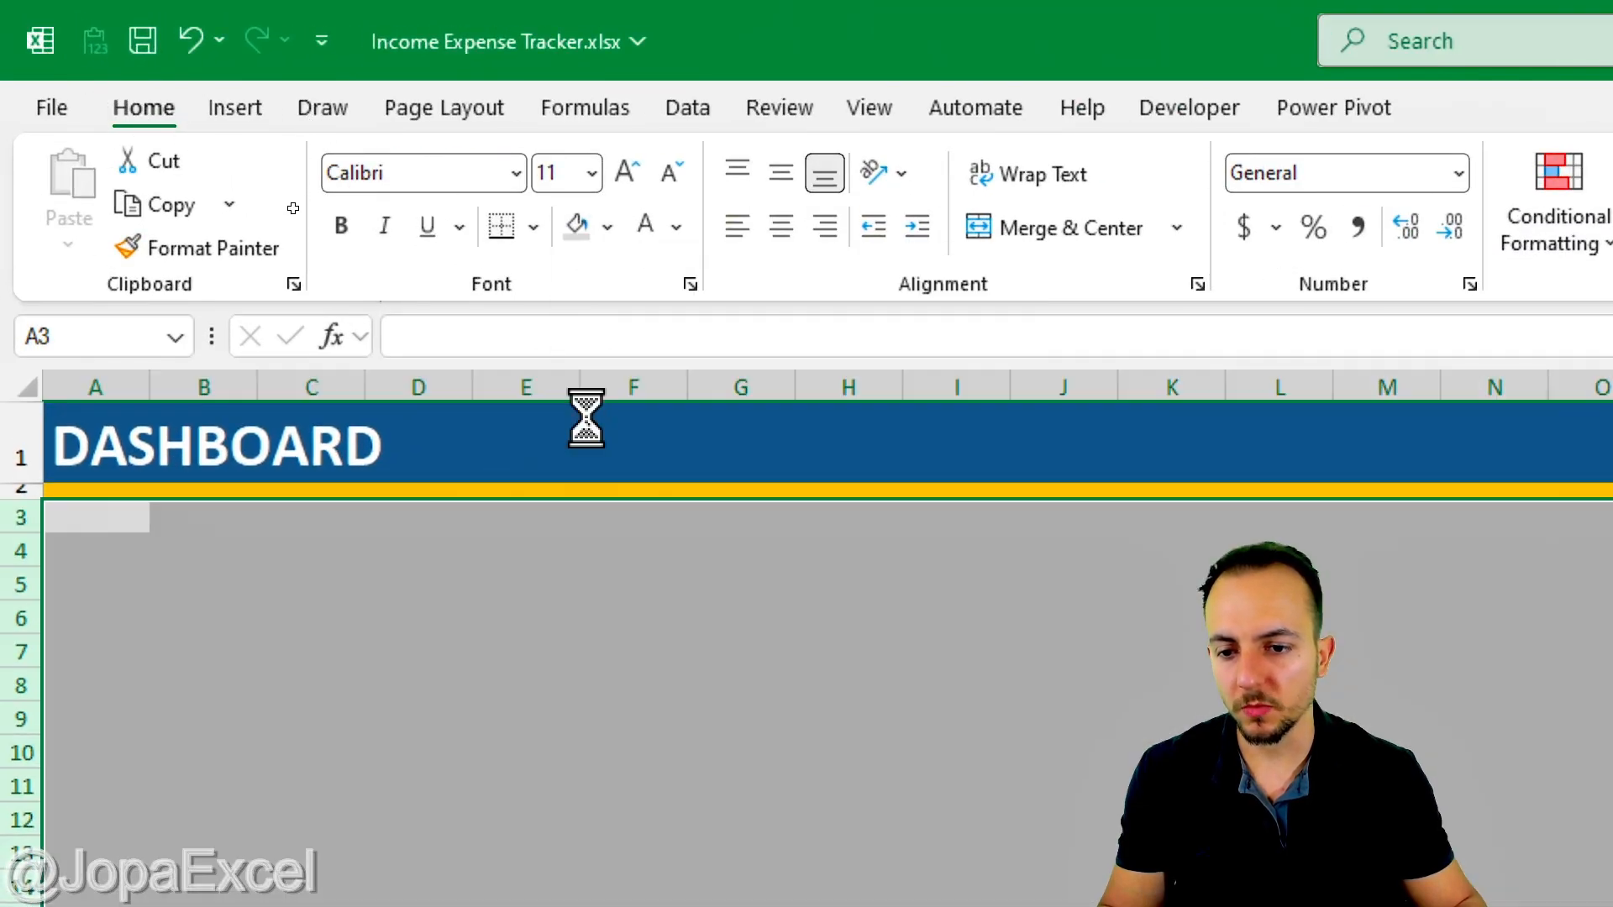
pyautogui.click(357, 677)
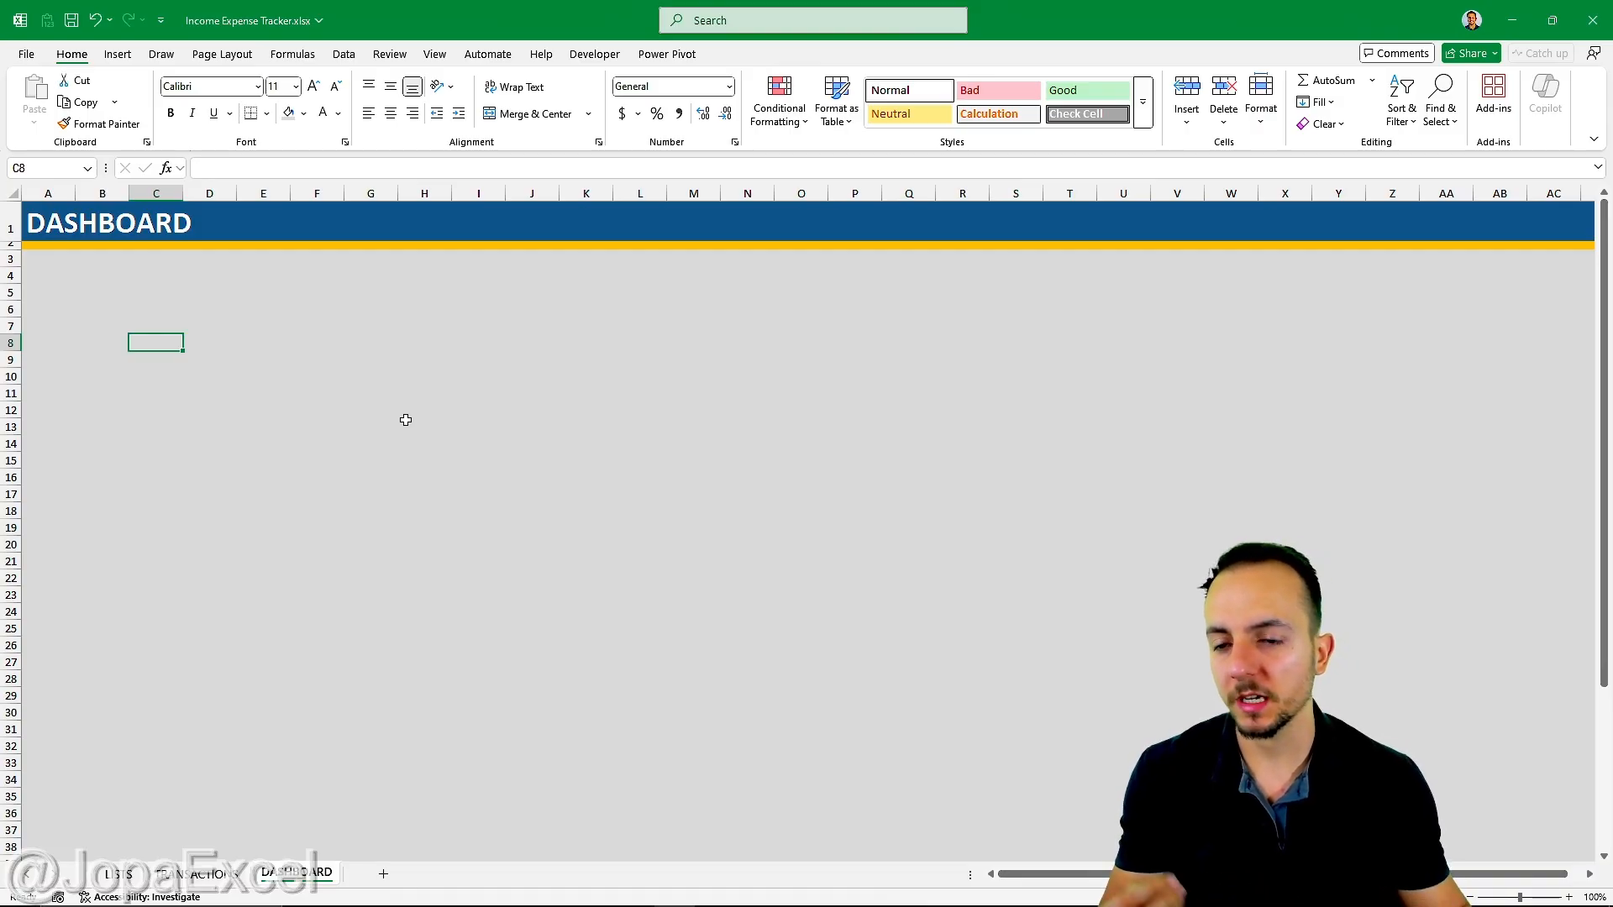
pyautogui.scroll(-14, 406, 420)
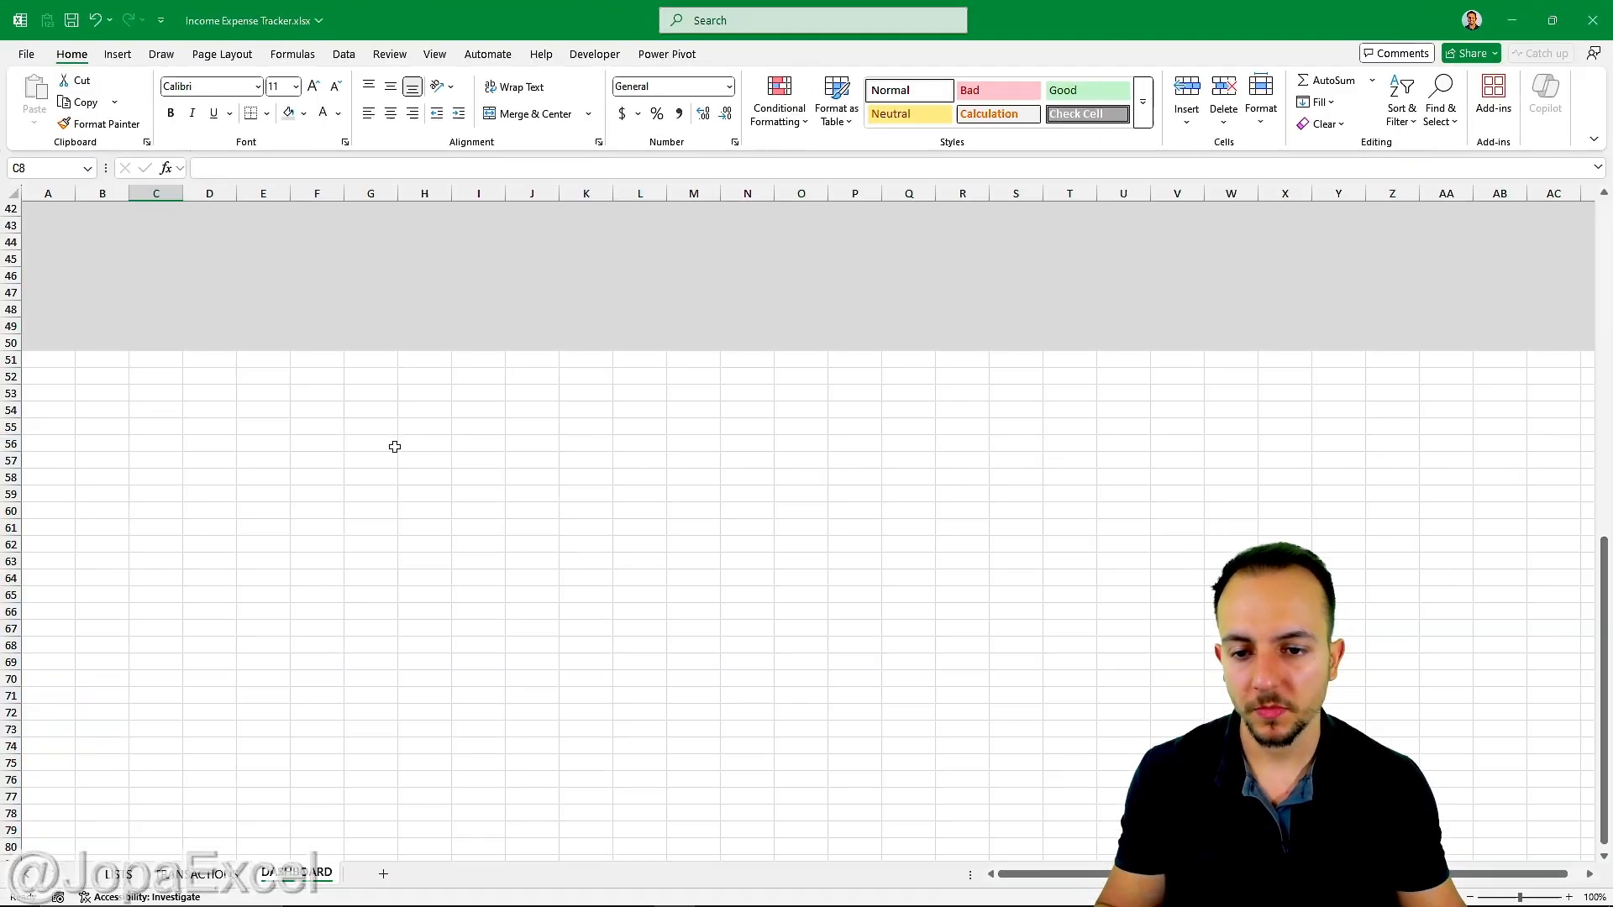
pyautogui.scroll(14, 244, 352)
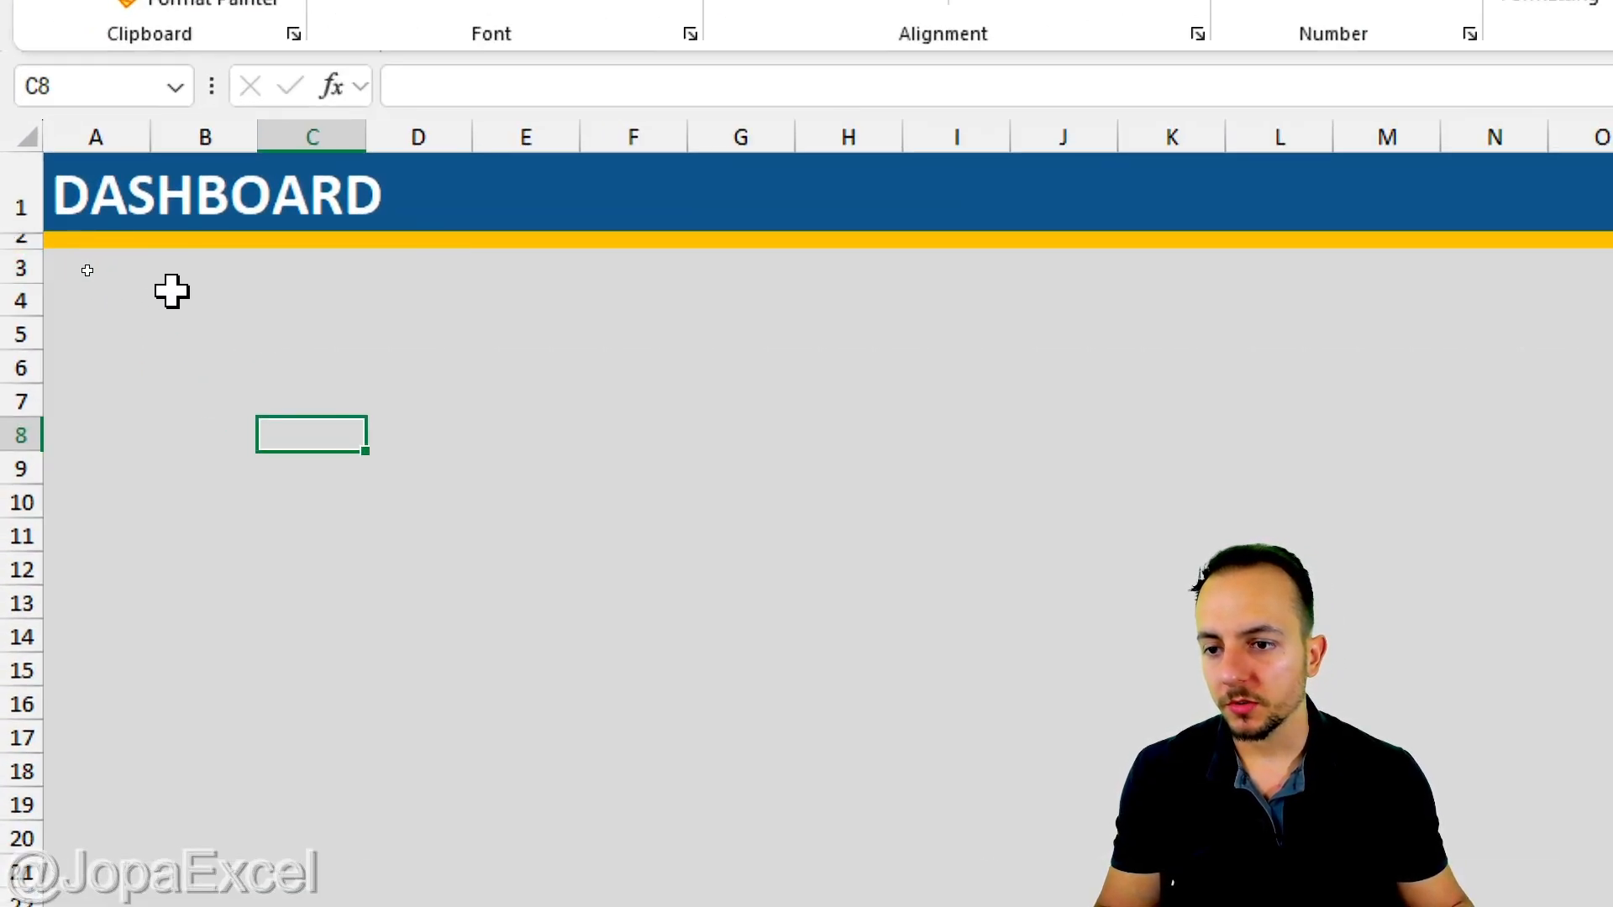
# Enter the label START DATE: in cell B4 of the DASHBOARD sheet
pyautogui.click(174, 293)
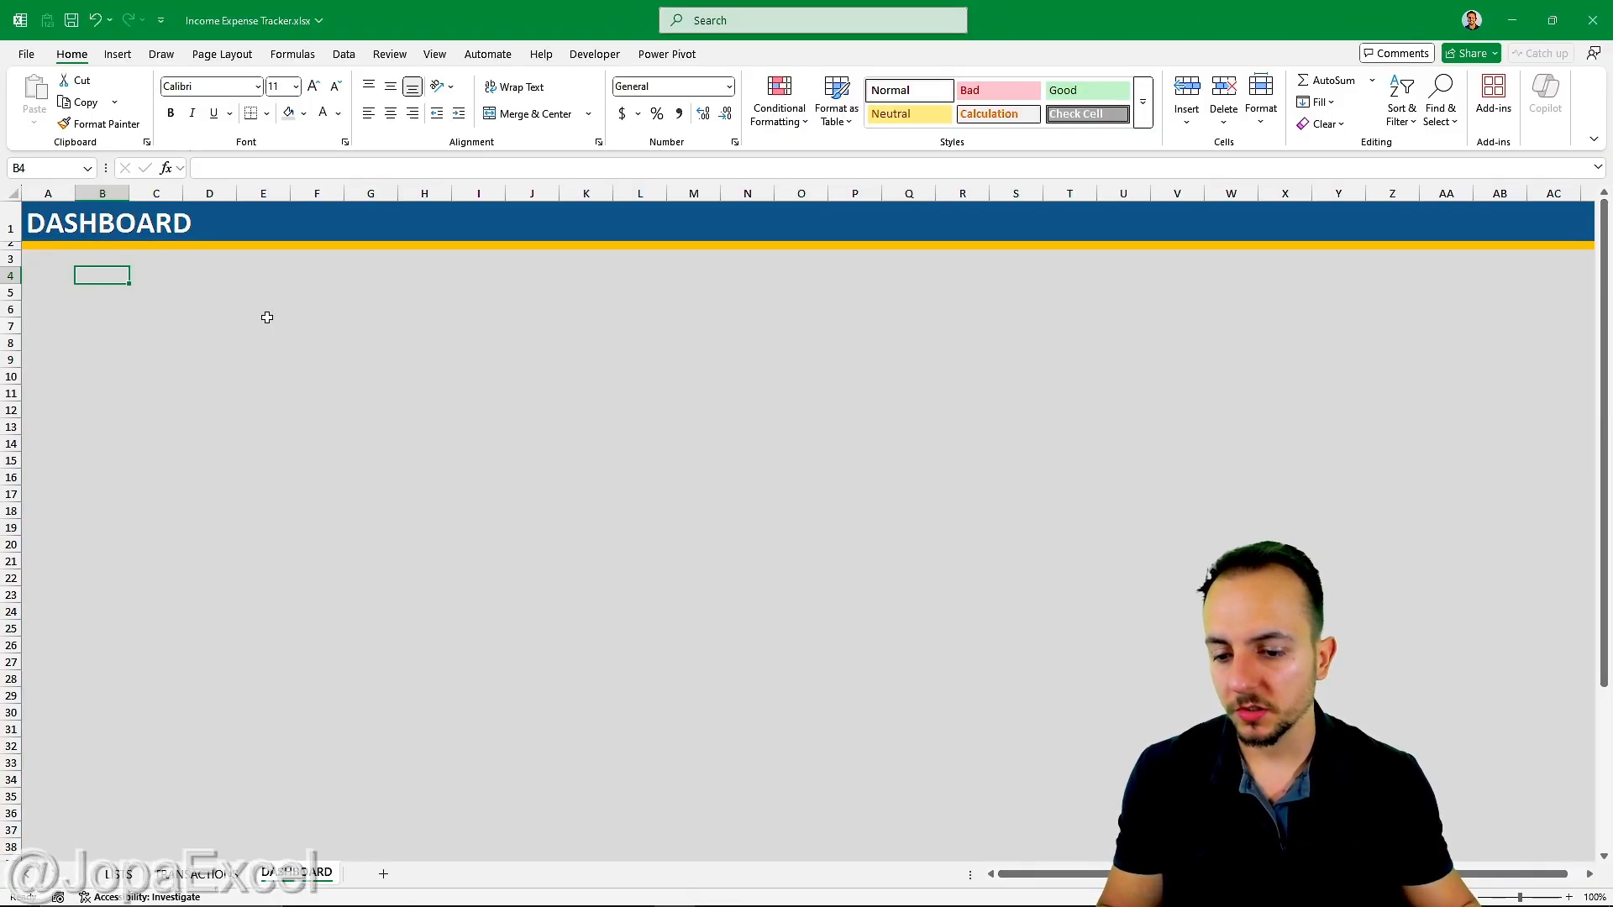
pyautogui.click(220, 873)
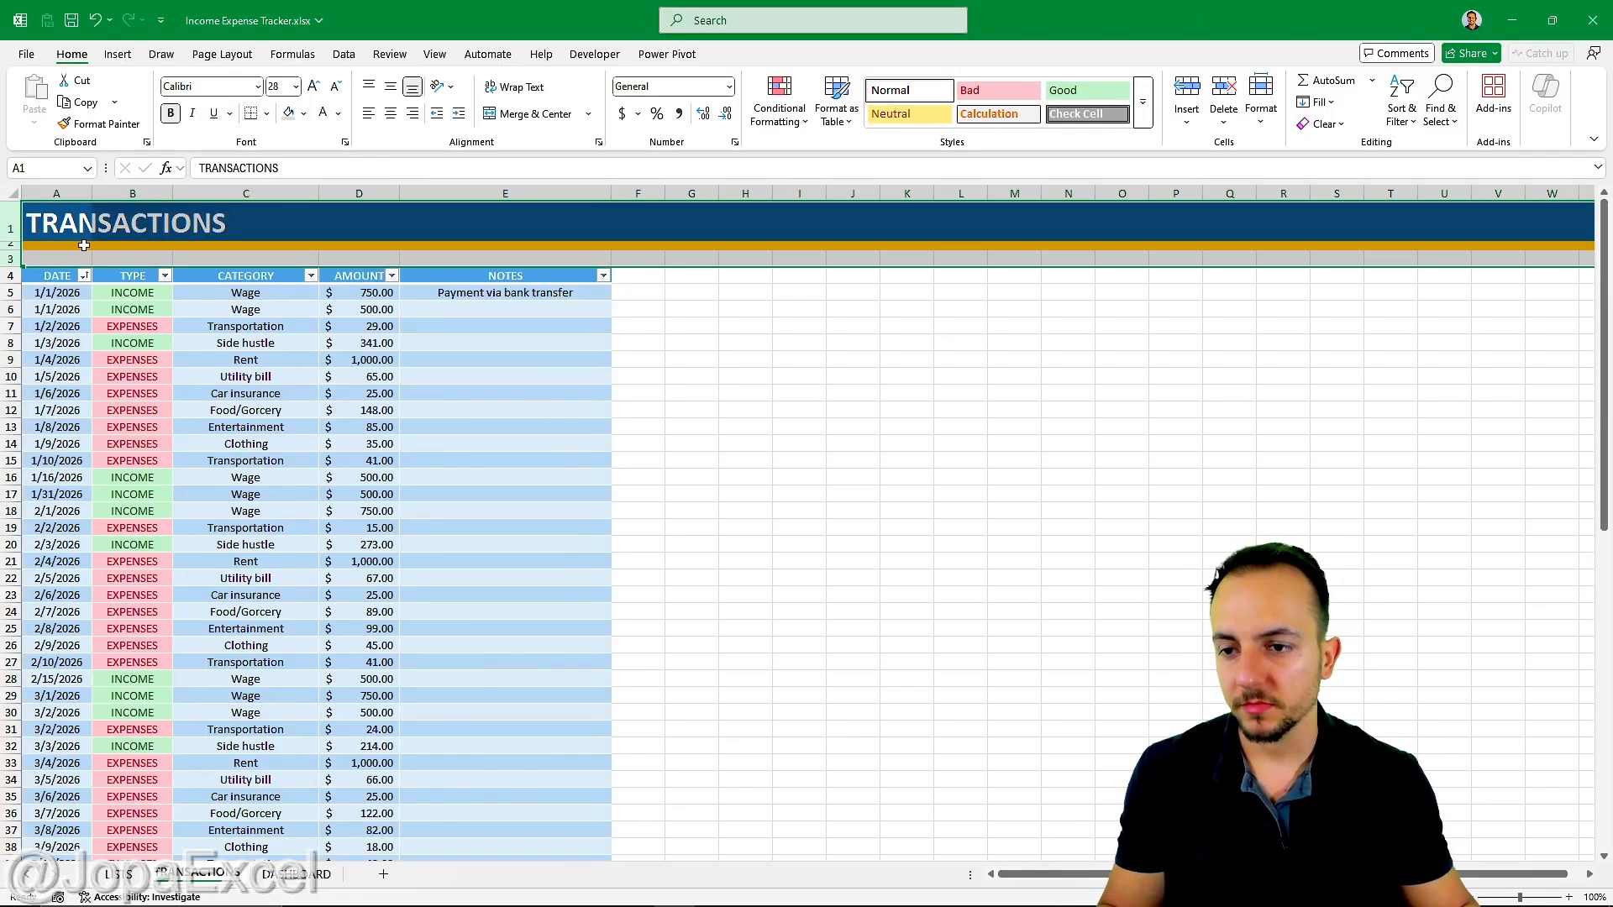
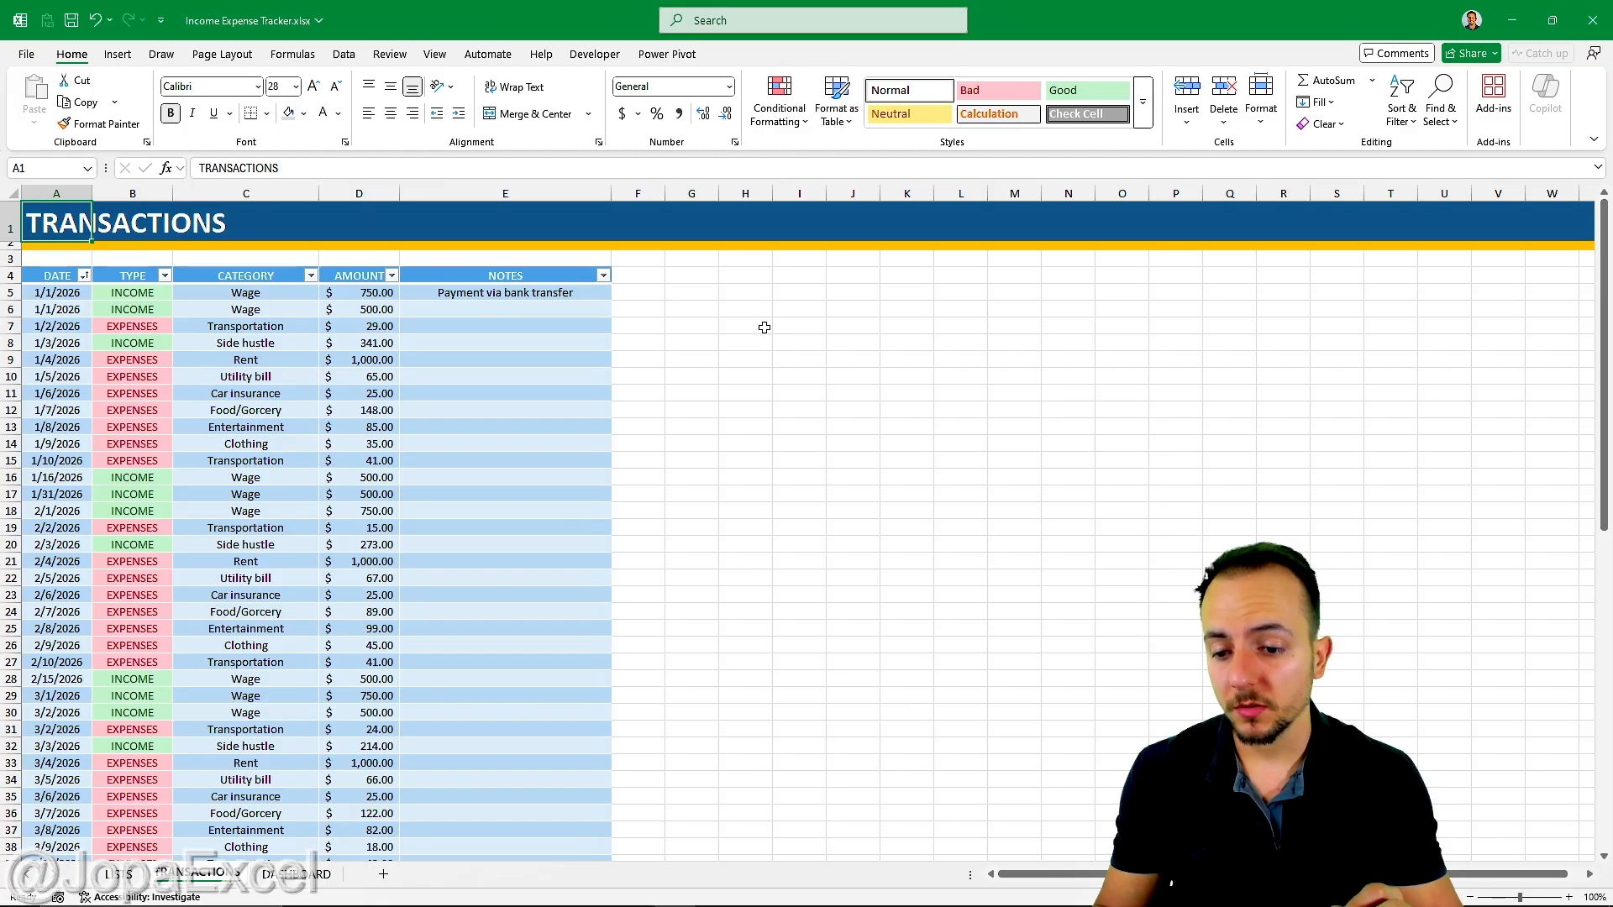
pyautogui.hotkey('ctrl', 'pagedown')
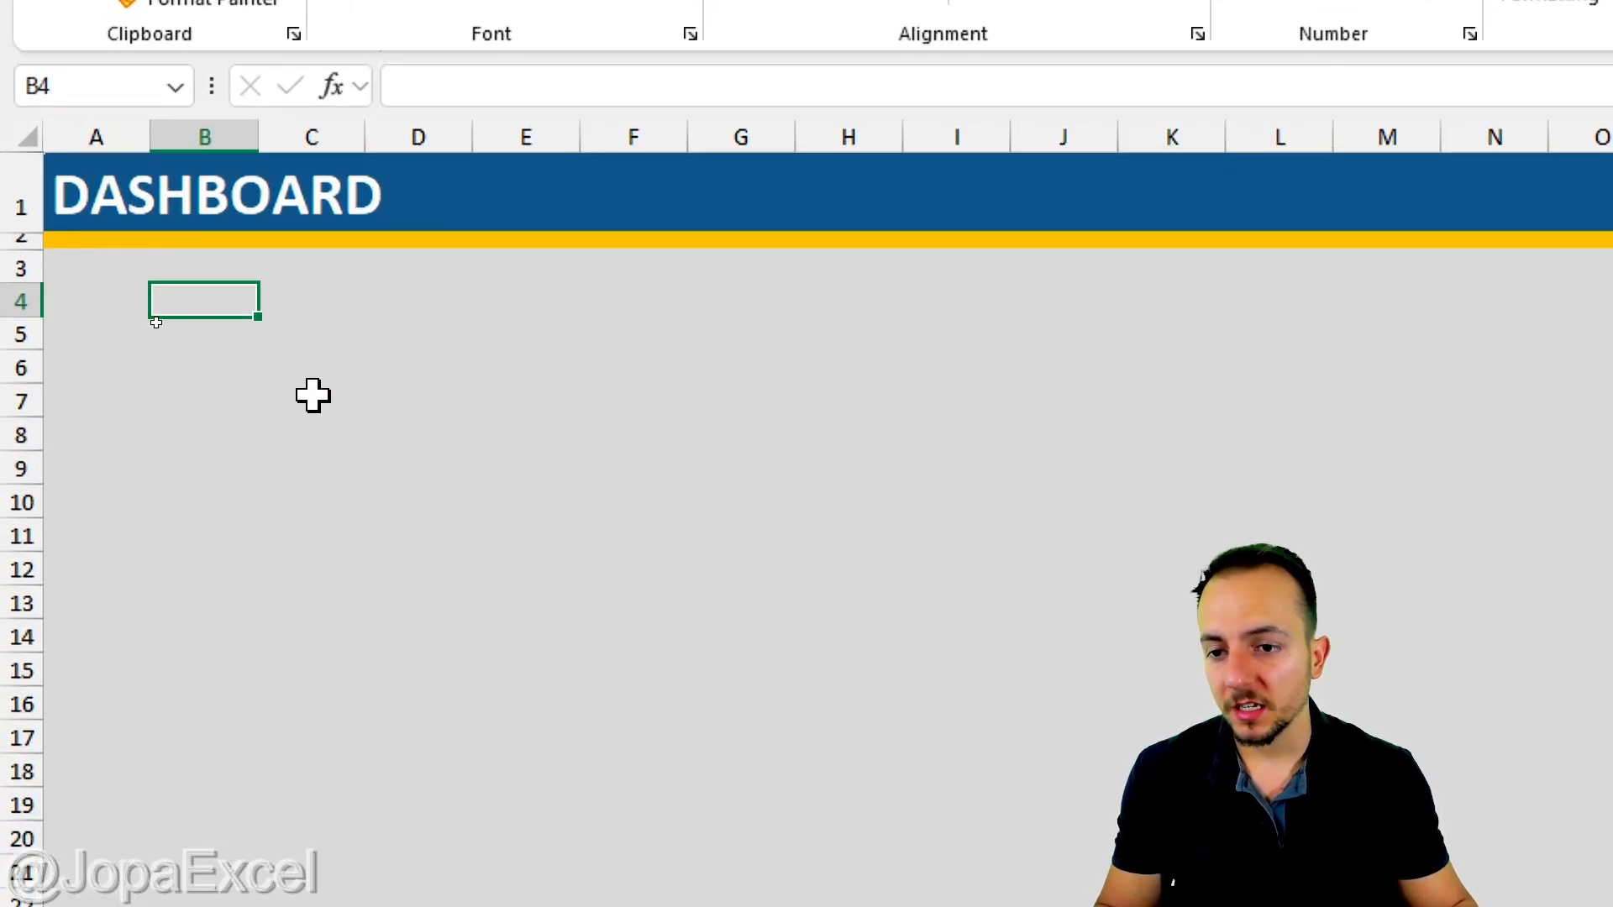
pyautogui.write('ST')
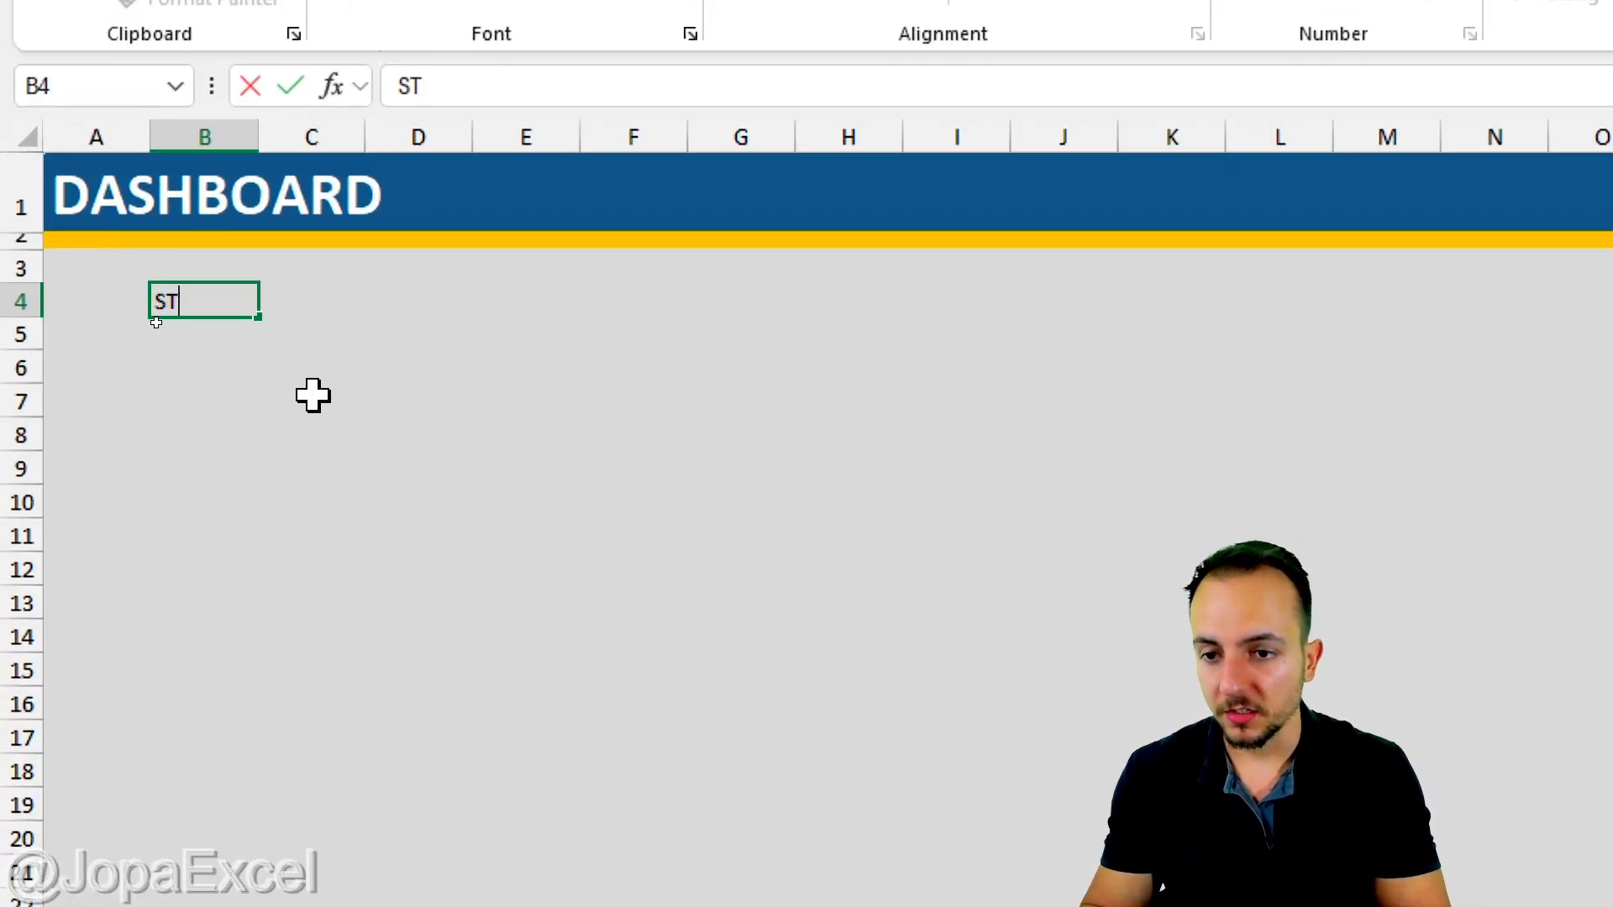
pyautogui.write('ART DATE:')
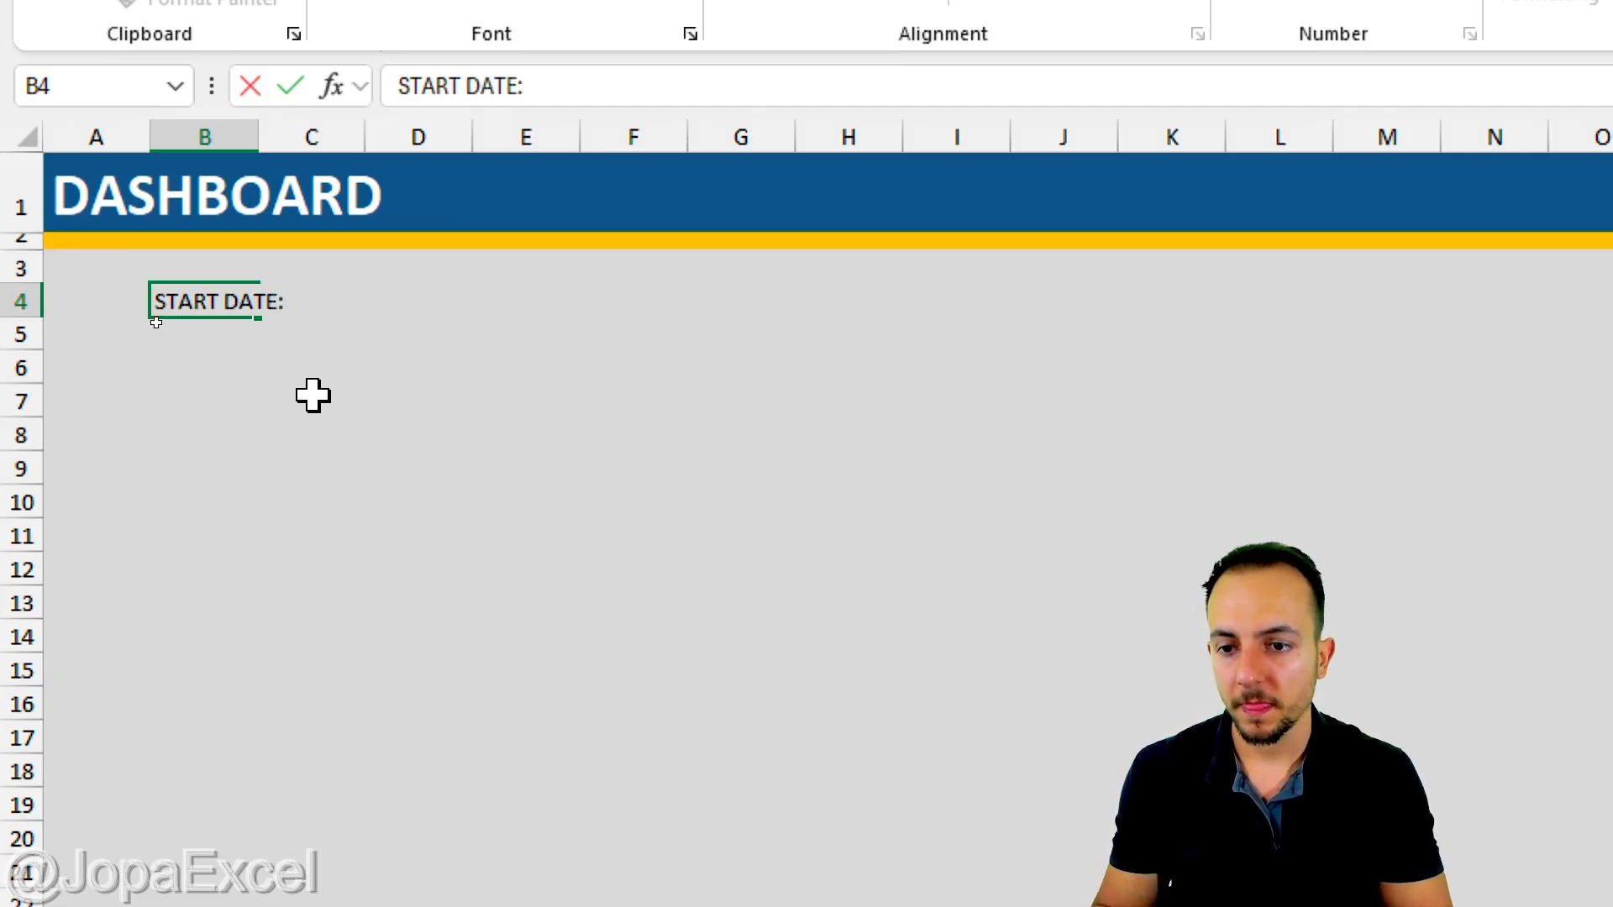
pyautogui.hotkey('ctrl', 'Return')
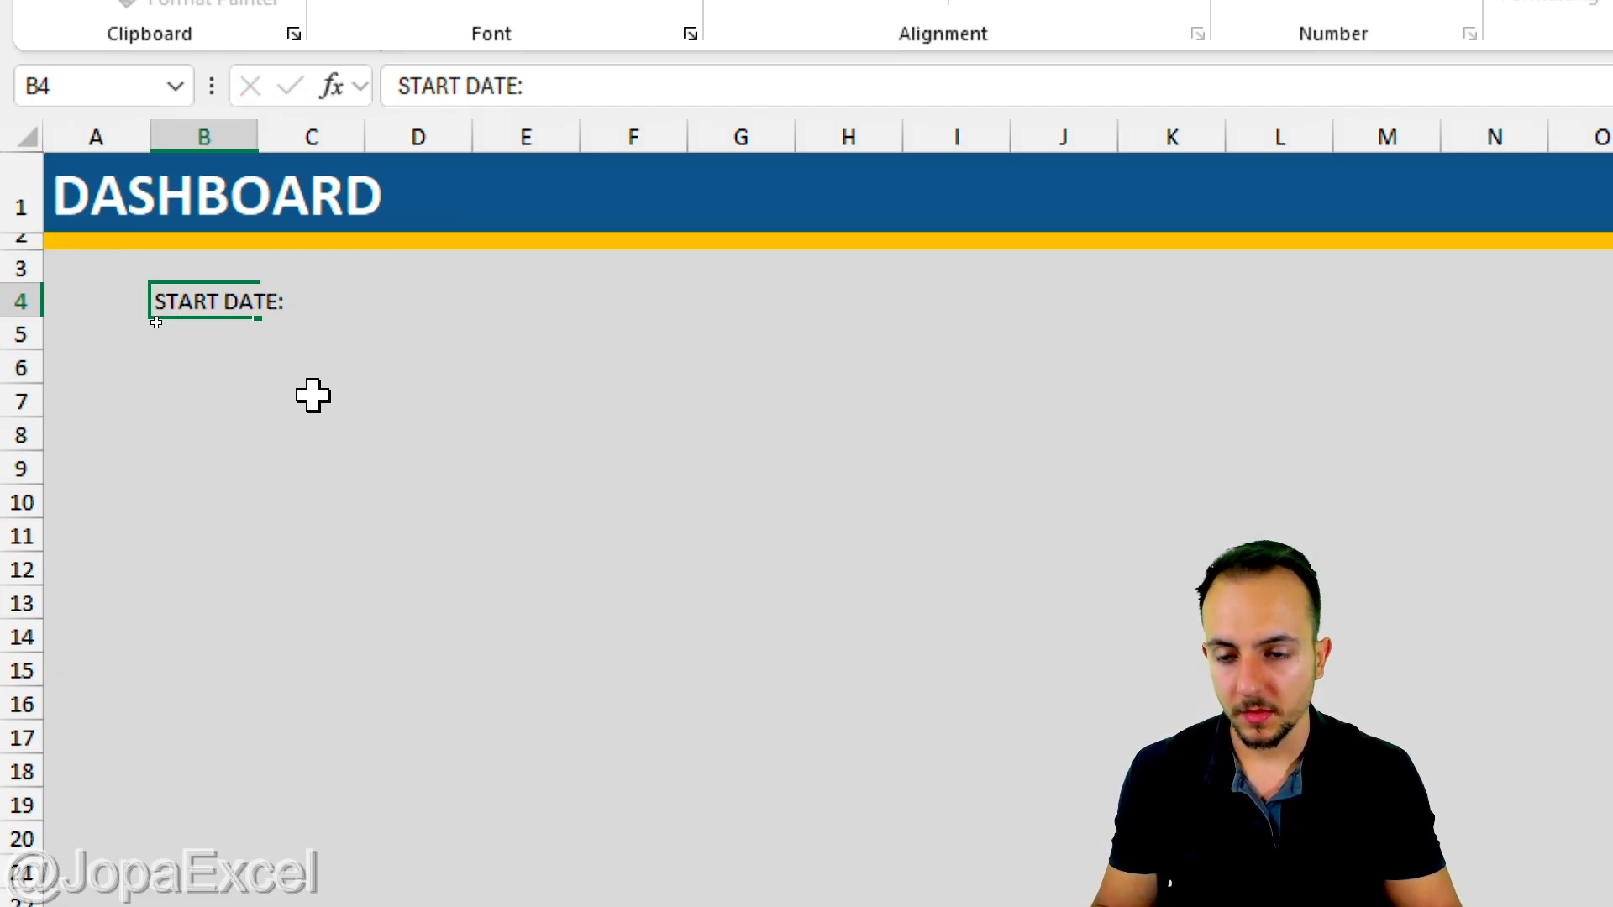
# Enter the label END DATE: in cell B6 of the DASHBOARD sheet
pyautogui.press('Down')
pyautogui.press('Down')
pyautogui.write('END ')
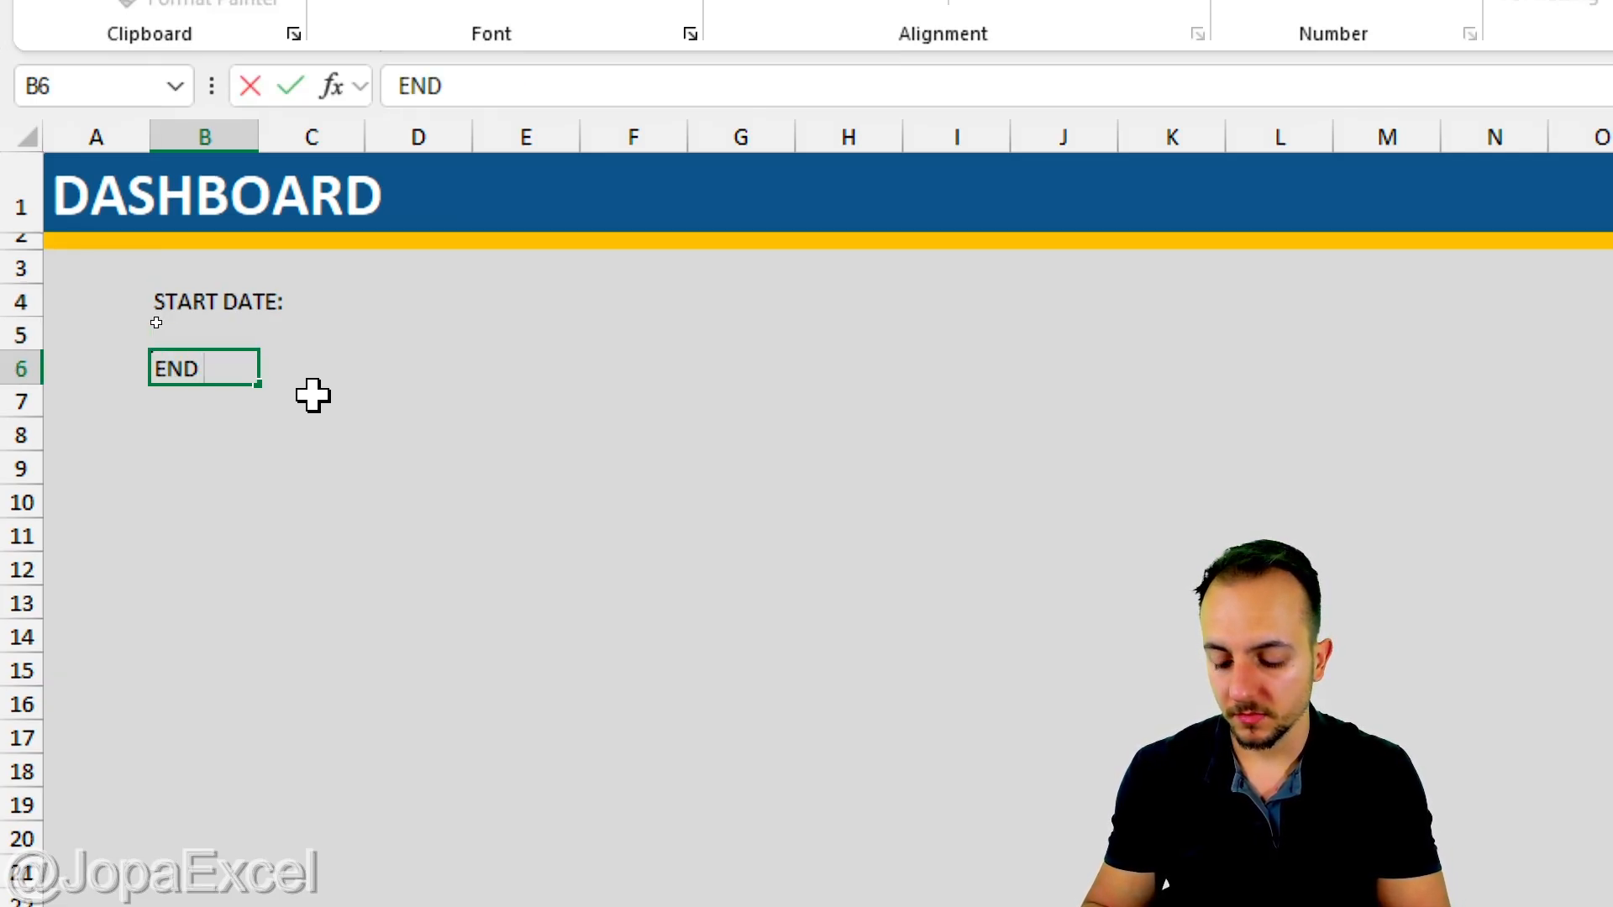
pyautogui.write('DATE:')
pyautogui.press('Return')
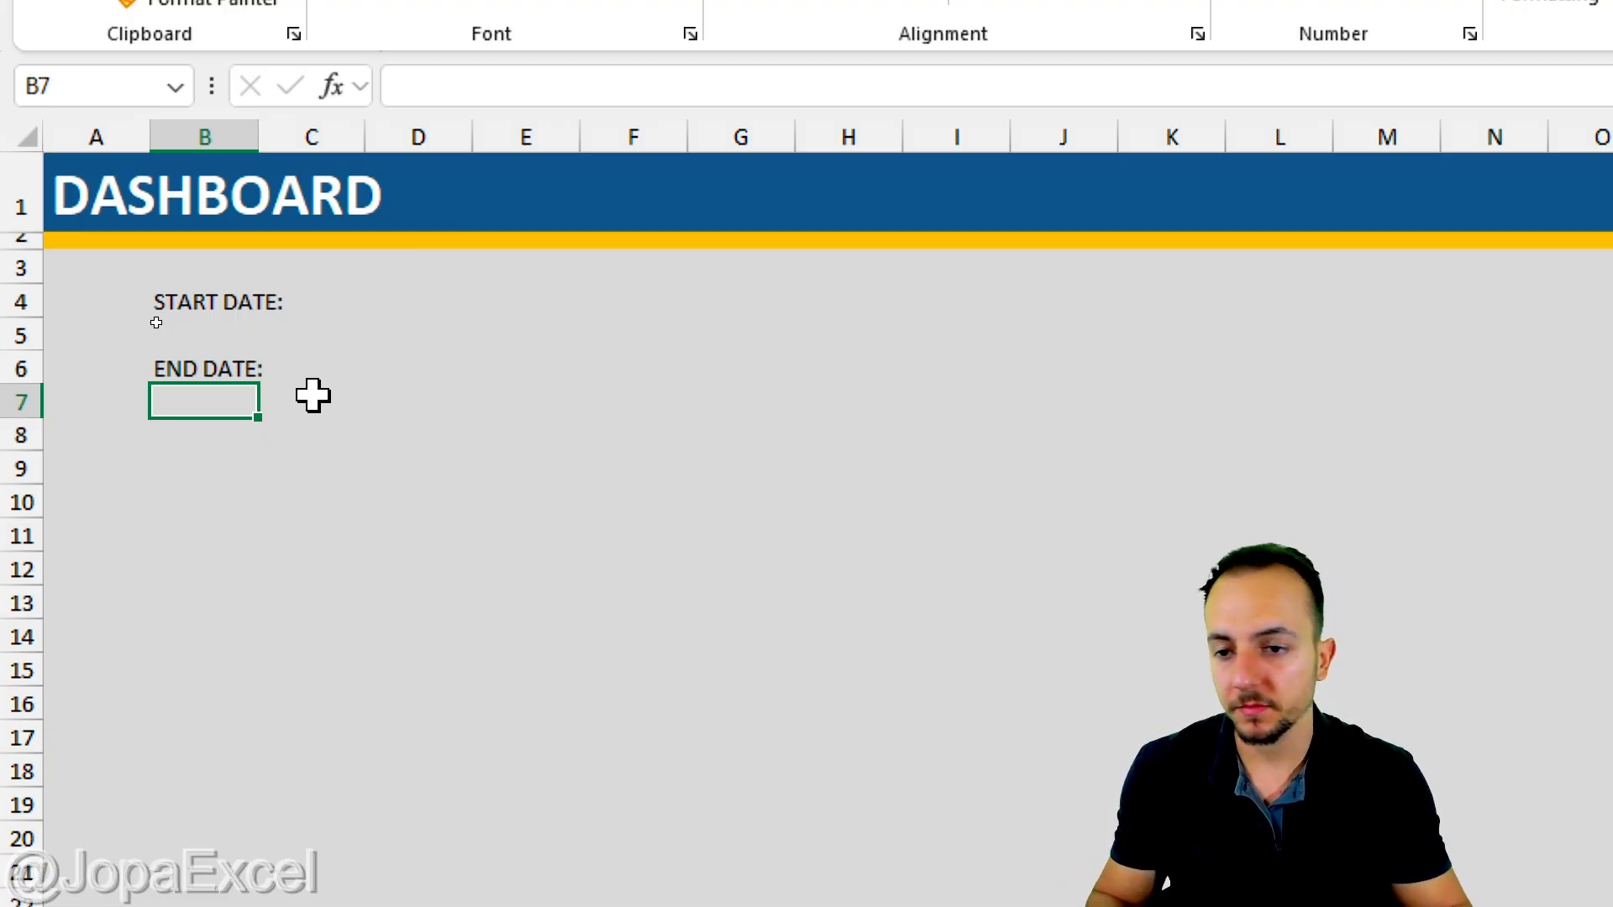
# Center cells B4:B7 horizontally and vertically and apply all borders to them
pyautogui.click(173, 331)
pyautogui.click(230, 300)
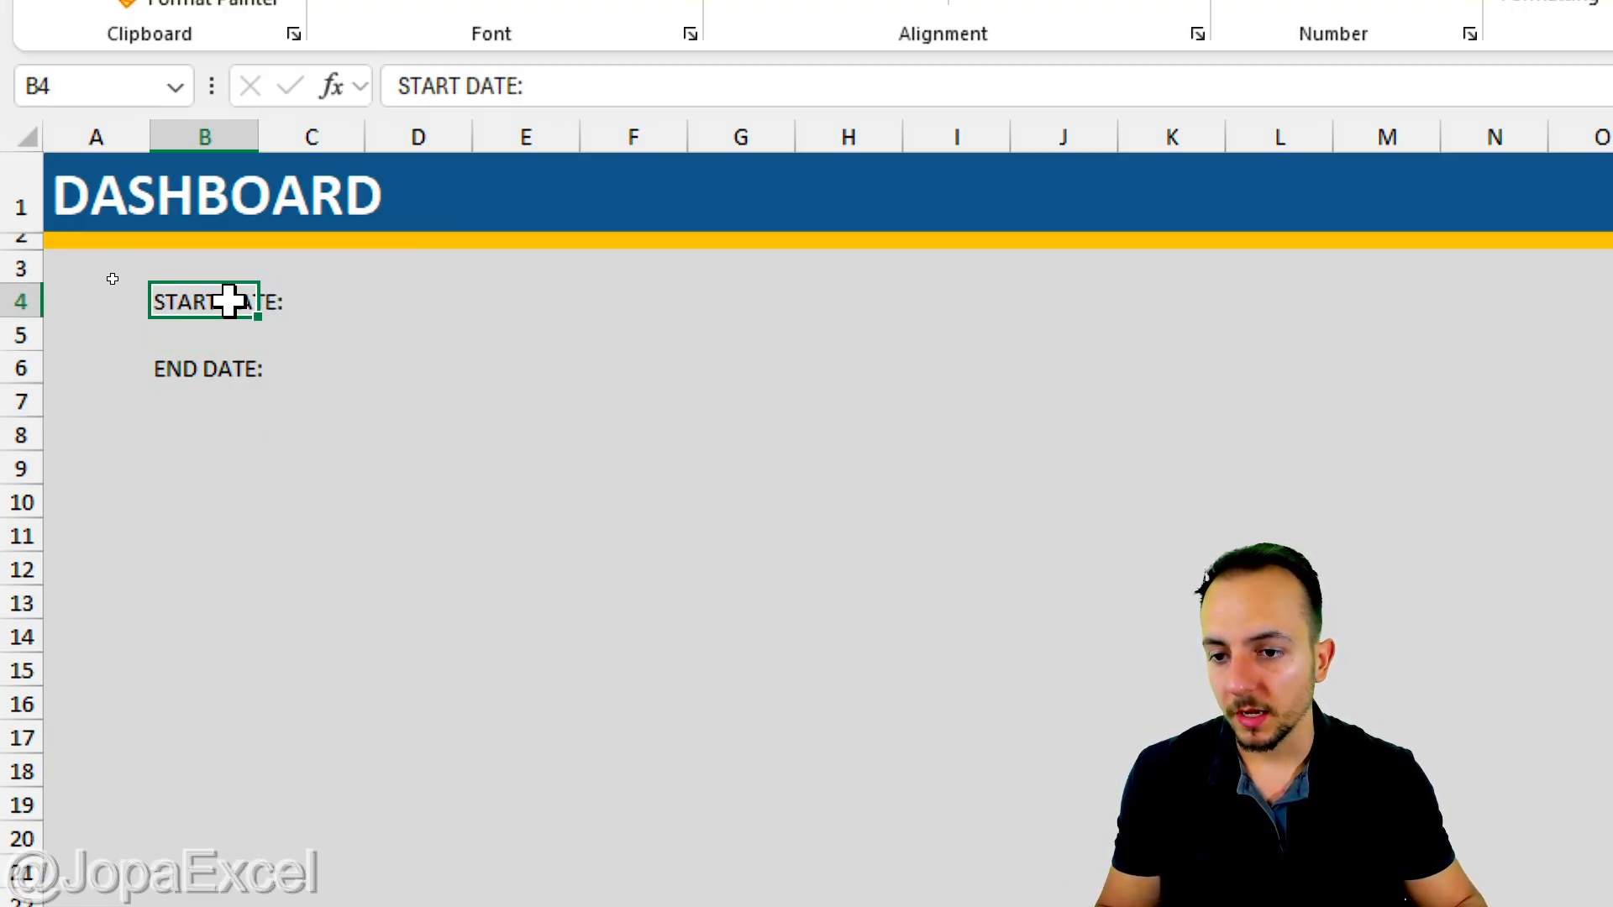
pyautogui.moveTo(216, 314); pyautogui.dragTo(210, 395)
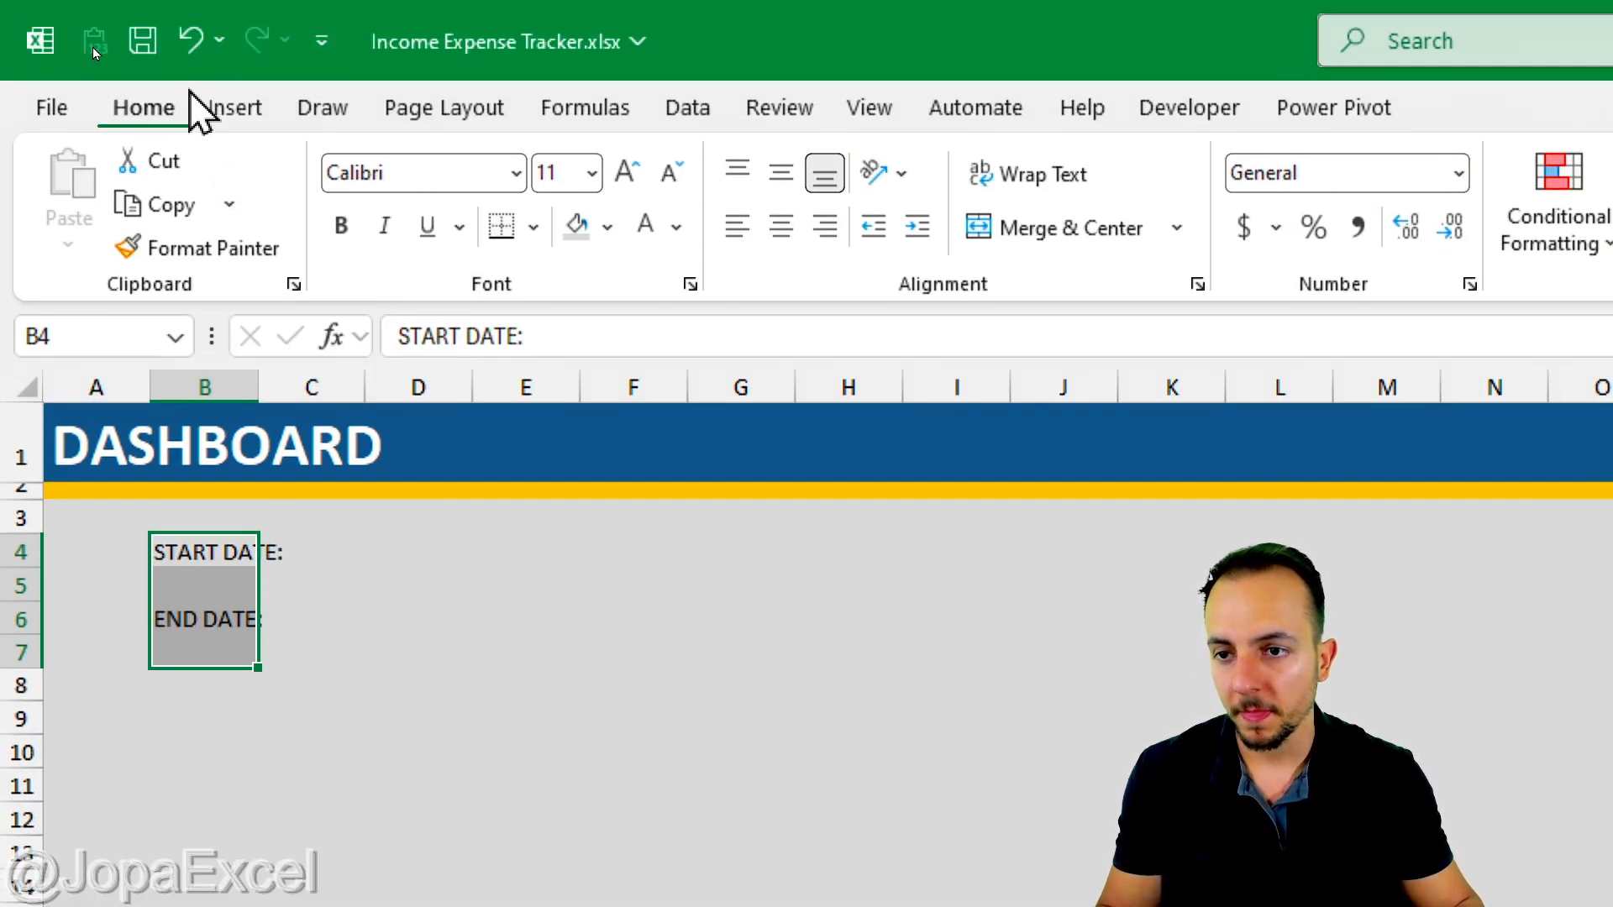
pyautogui.click(770, 178)
pyautogui.click(788, 228)
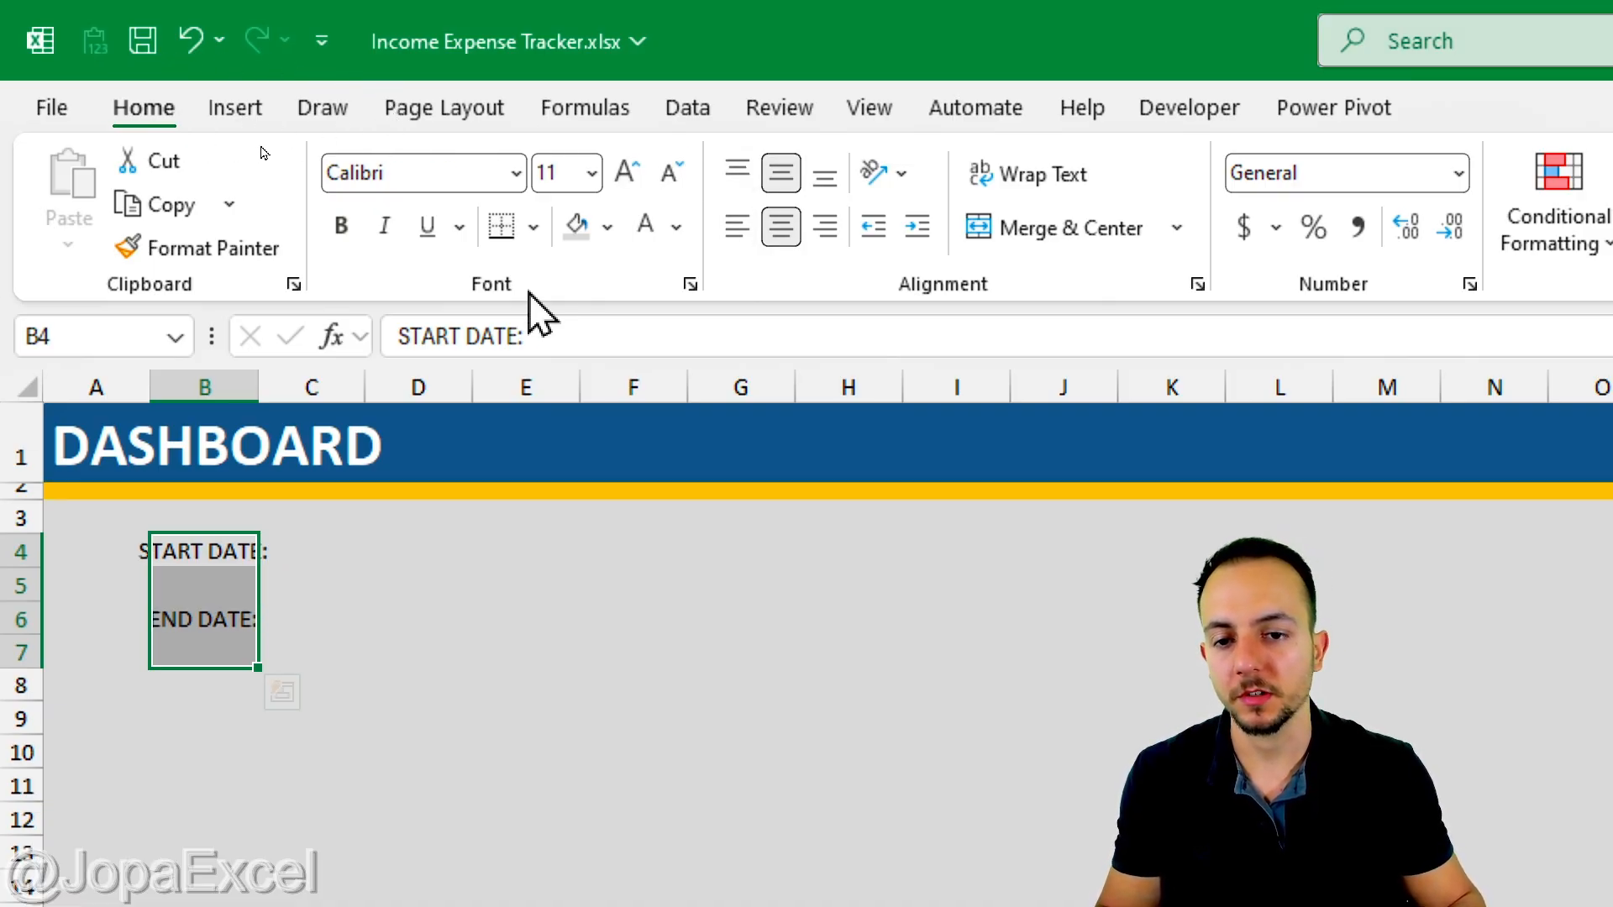
pyautogui.click(532, 228)
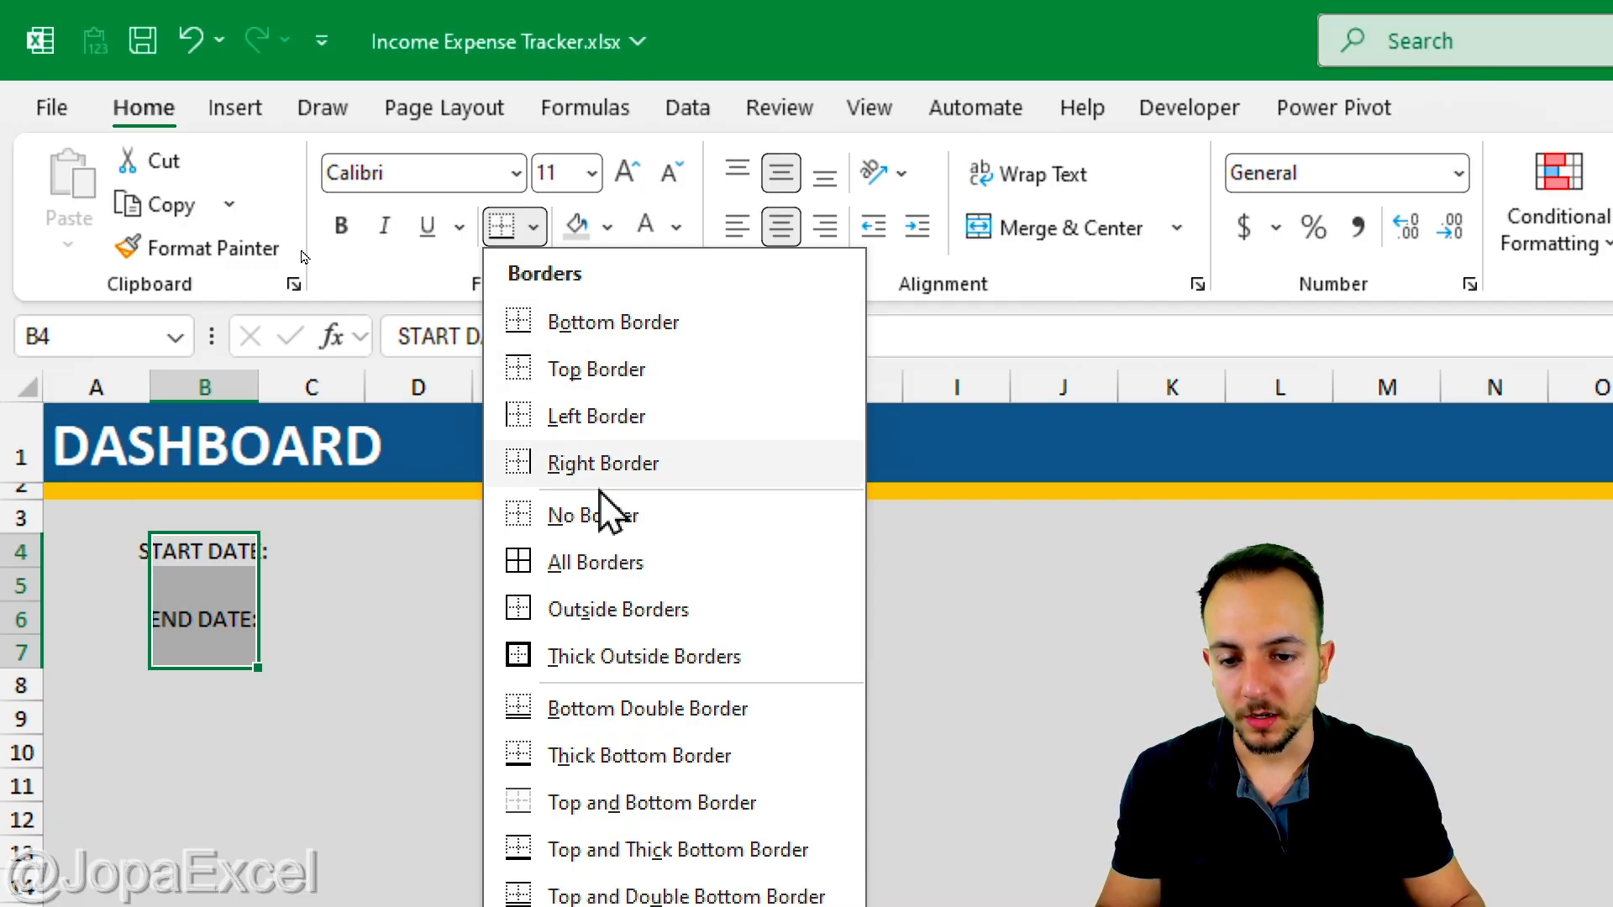
pyautogui.click(632, 571)
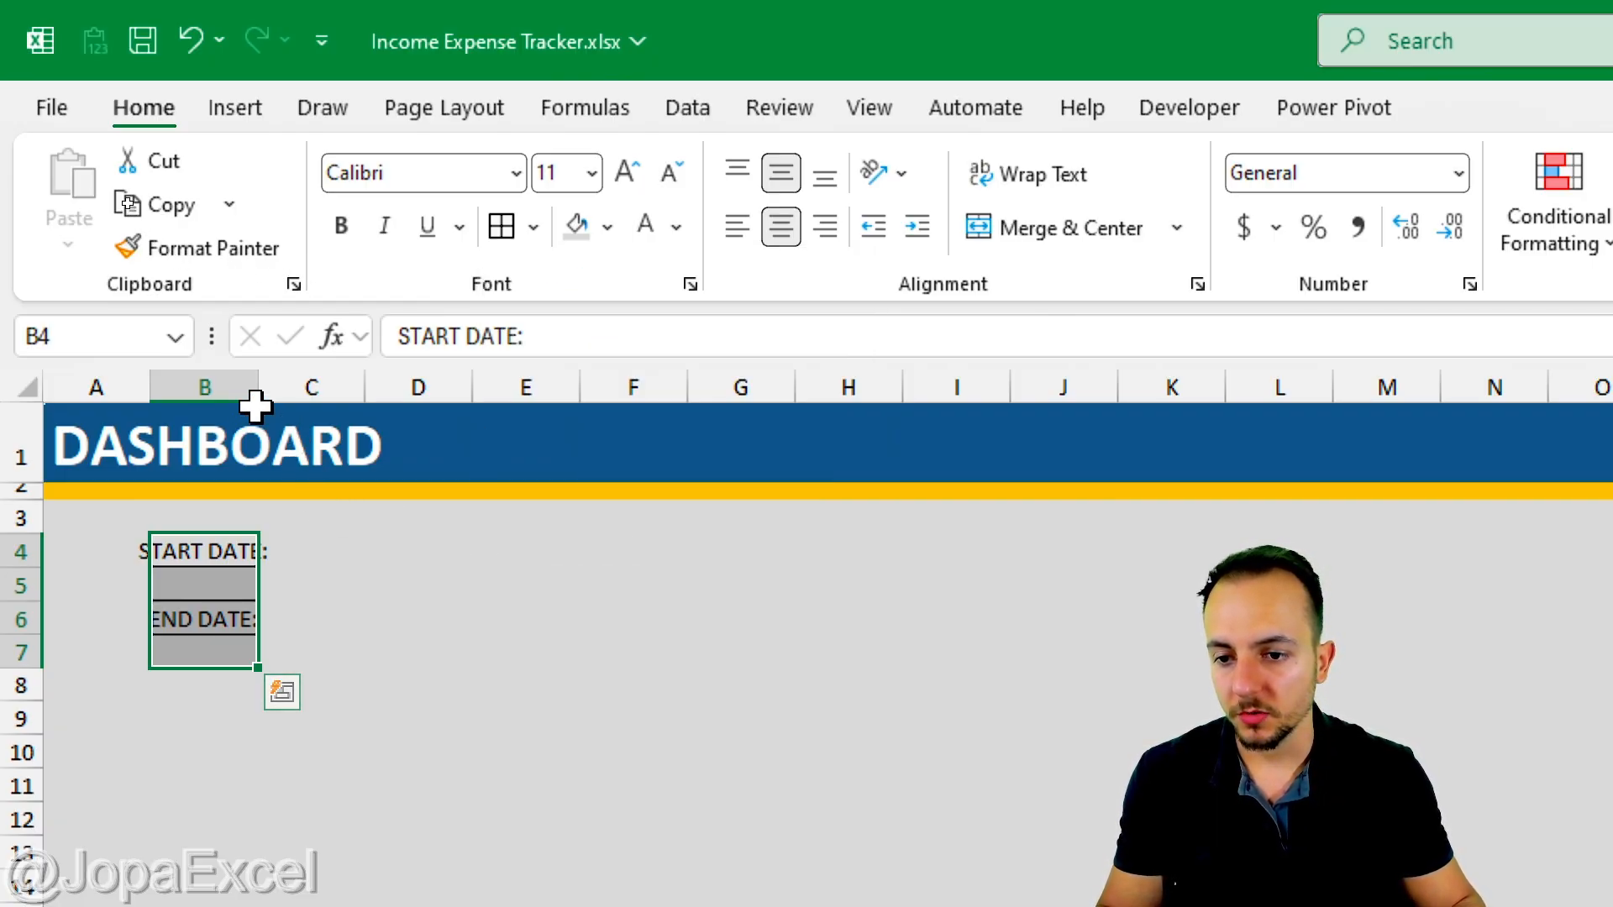
# Widen column B to fit the date labels and make cells B4:B7 bold
pyautogui.moveTo(263, 389); pyautogui.dragTo(356, 391)
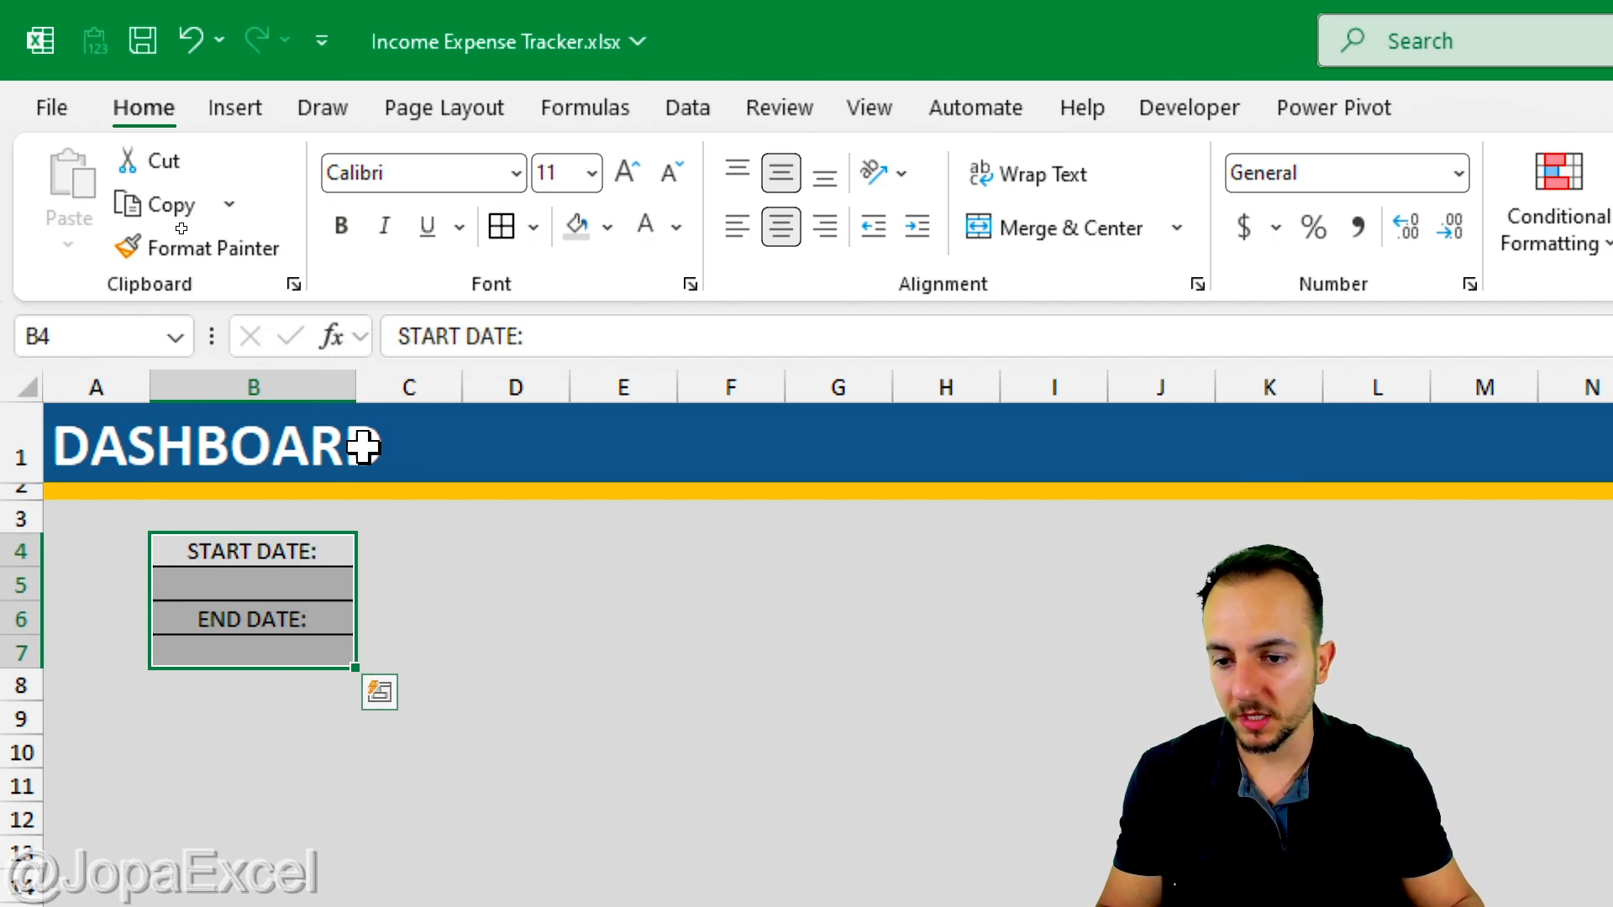
pyautogui.click(346, 239)
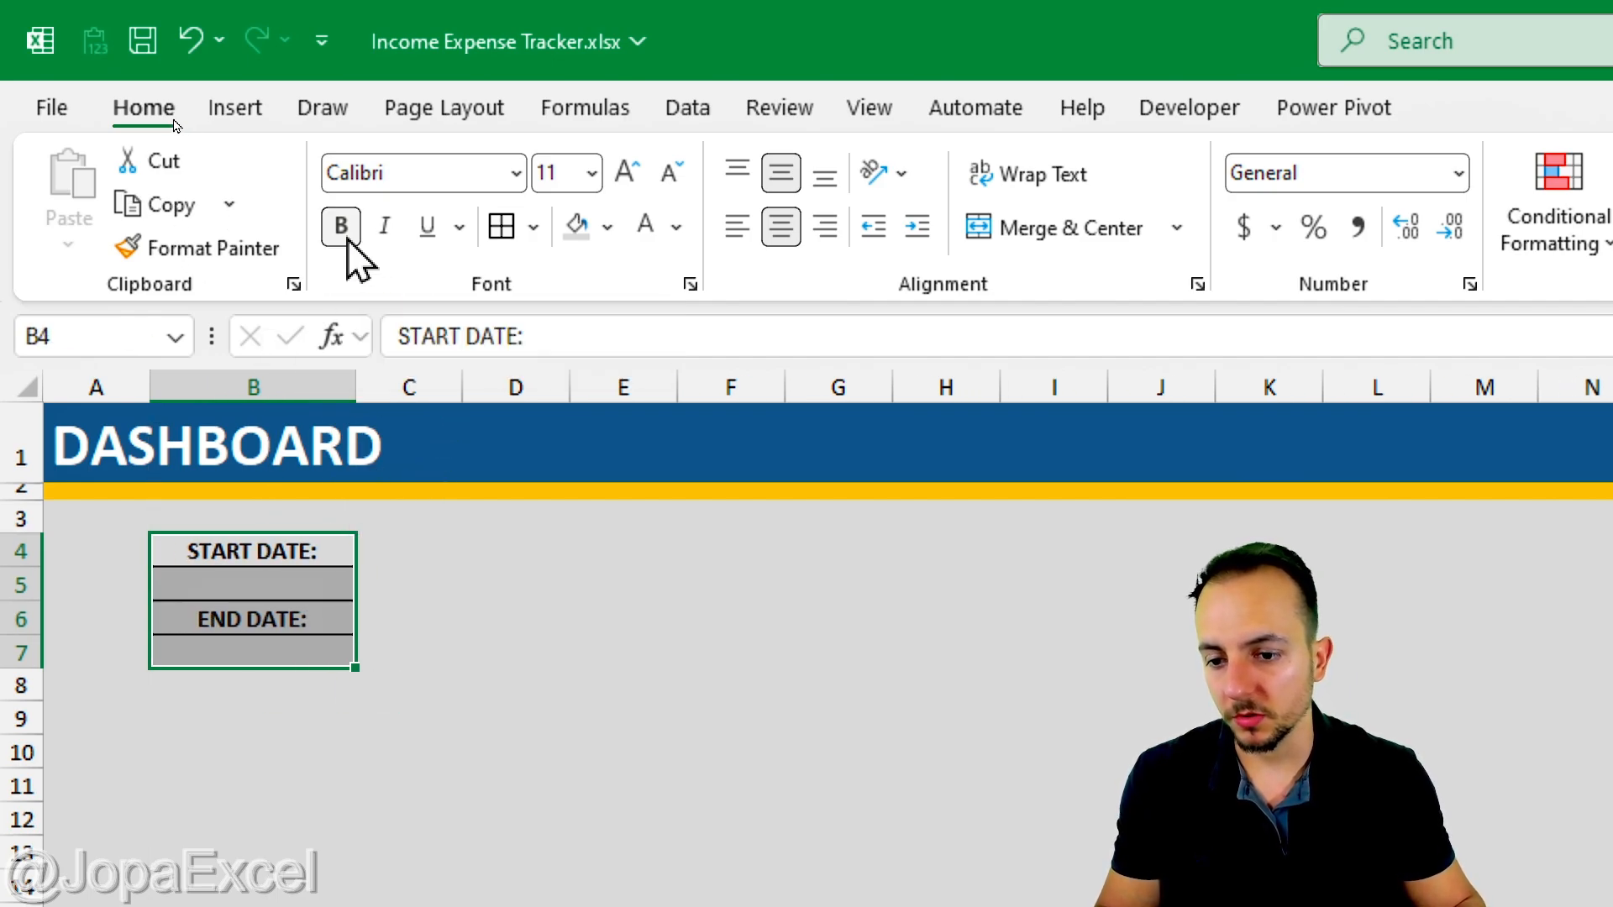
# Fill the START DATE and END DATE label cells B4 and B6 with the banner's dark blue
pyautogui.click(316, 551)
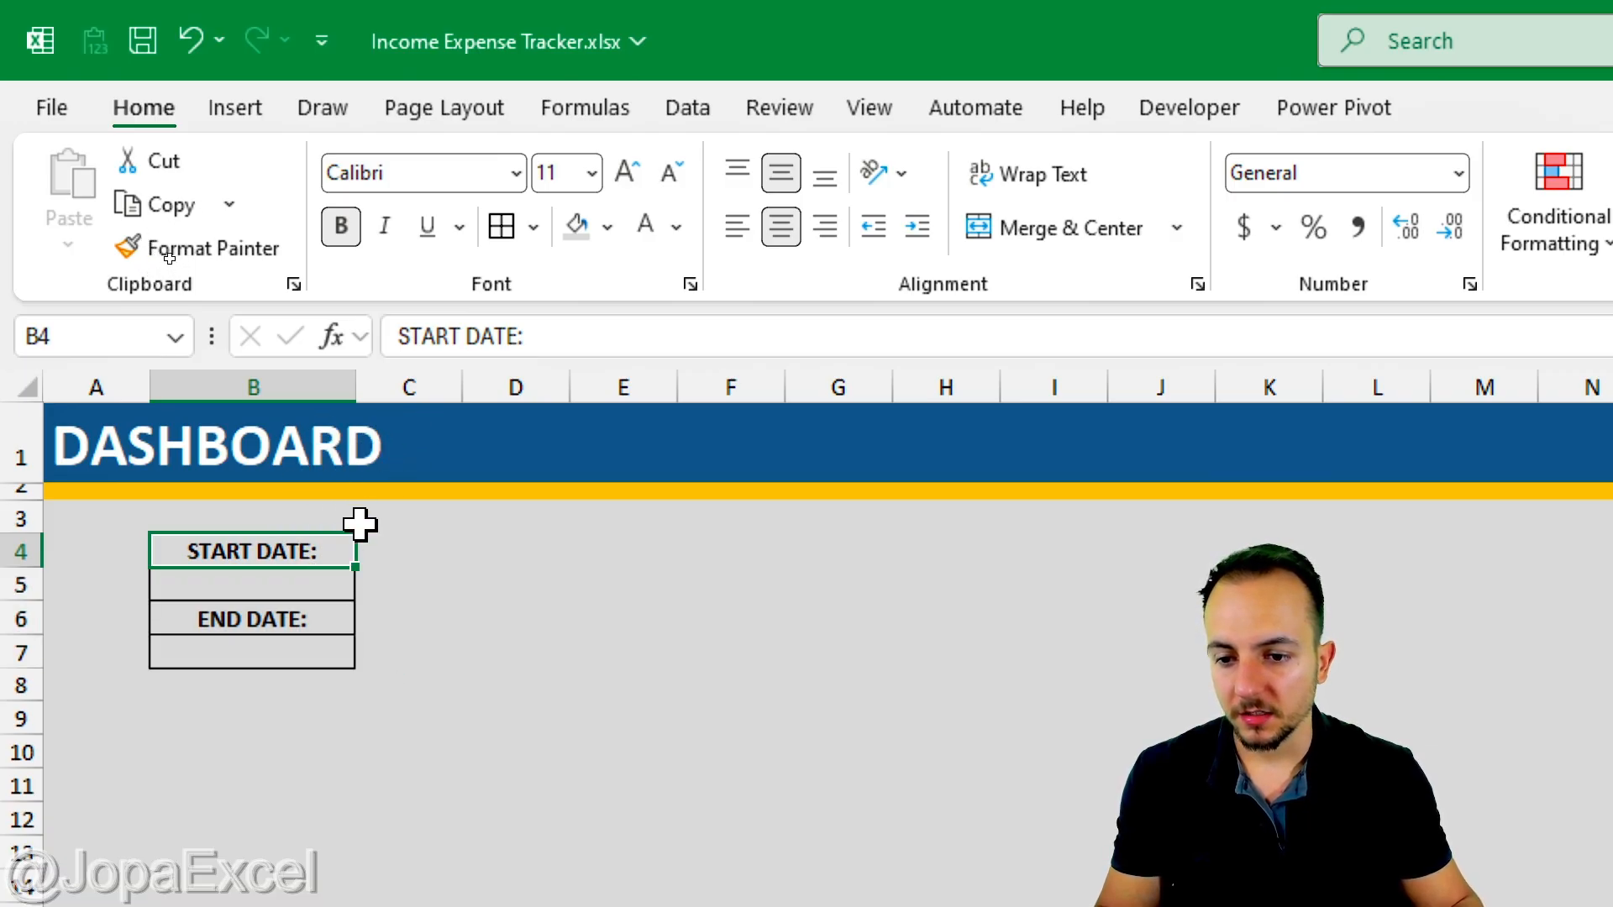
pyautogui.click(607, 228)
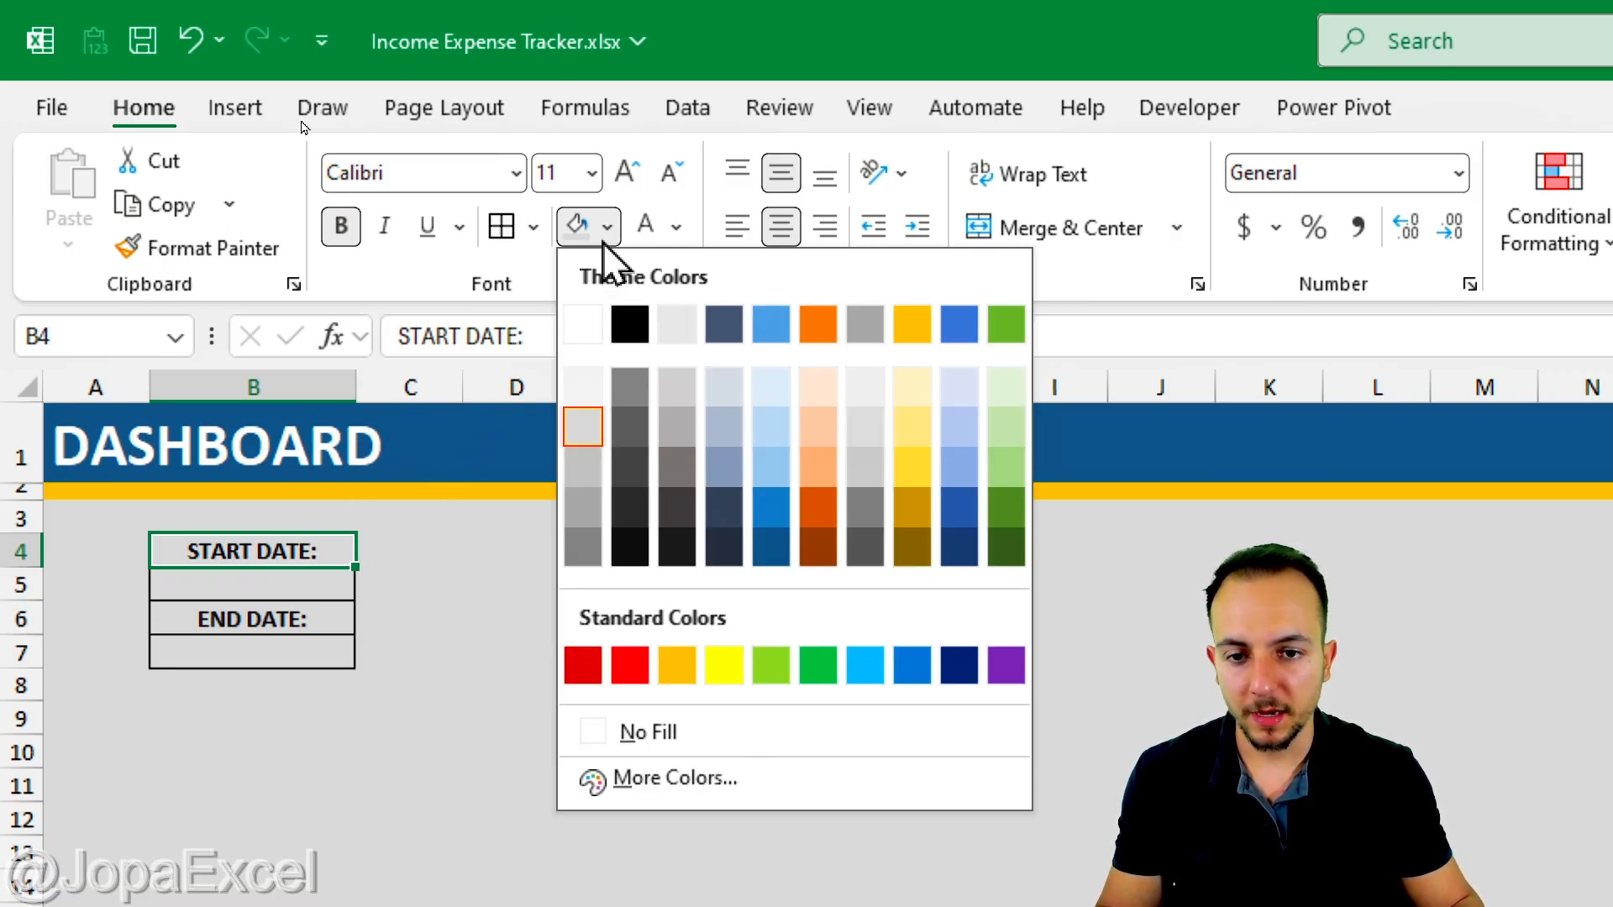
pyautogui.click(630, 325)
pyautogui.click(607, 227)
pyautogui.click(912, 507)
pyautogui.click(607, 227)
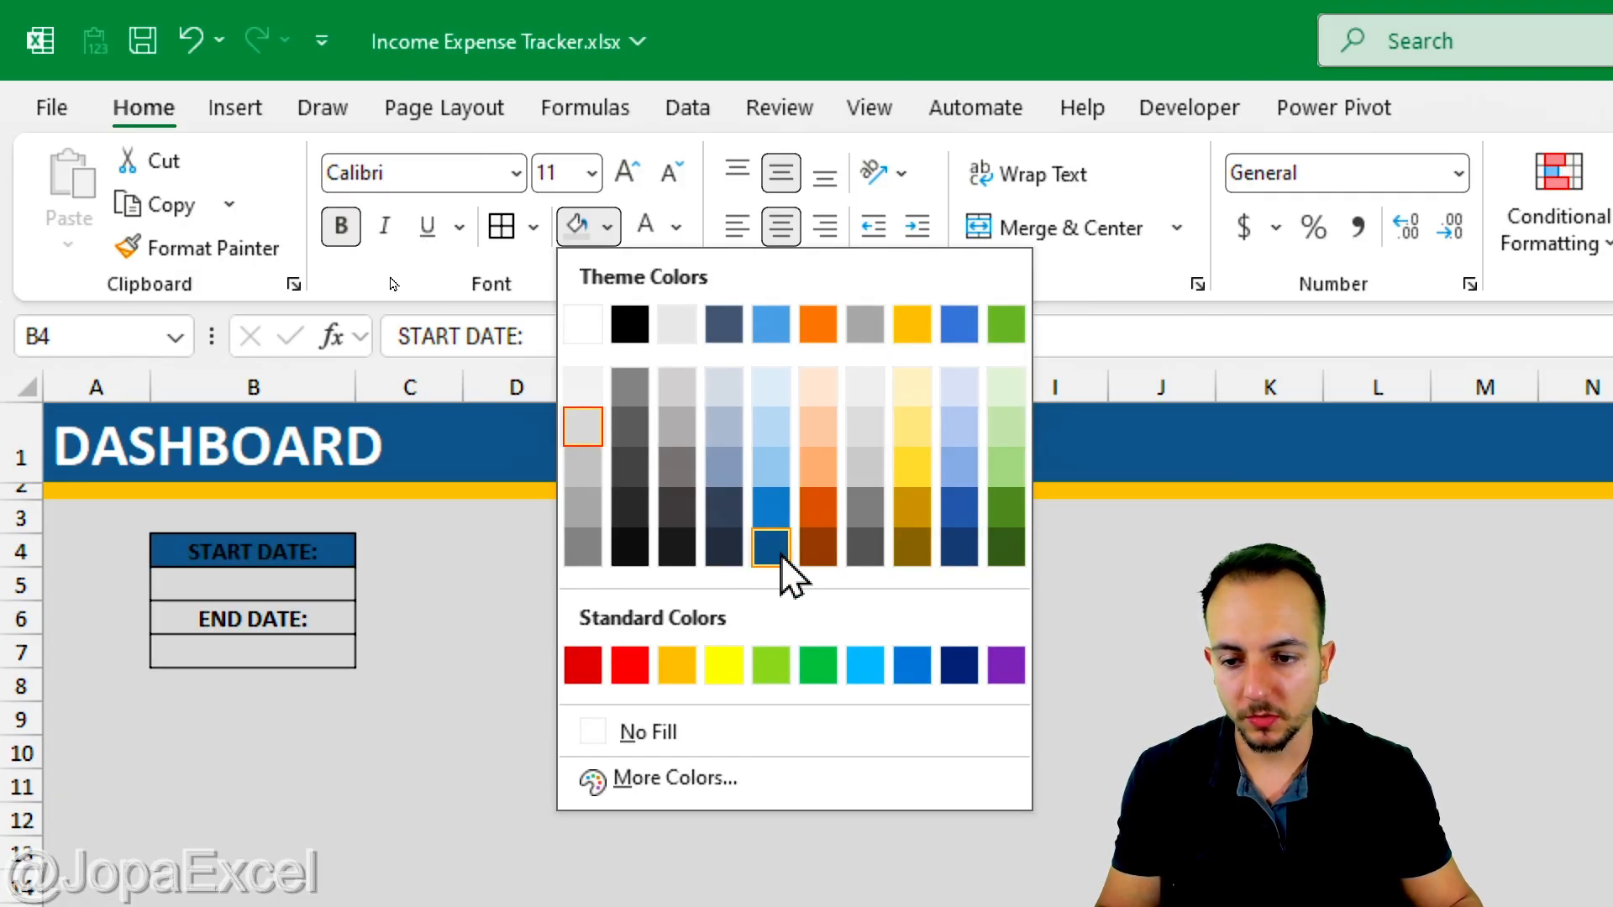
pyautogui.click(772, 547)
pyautogui.click(328, 611)
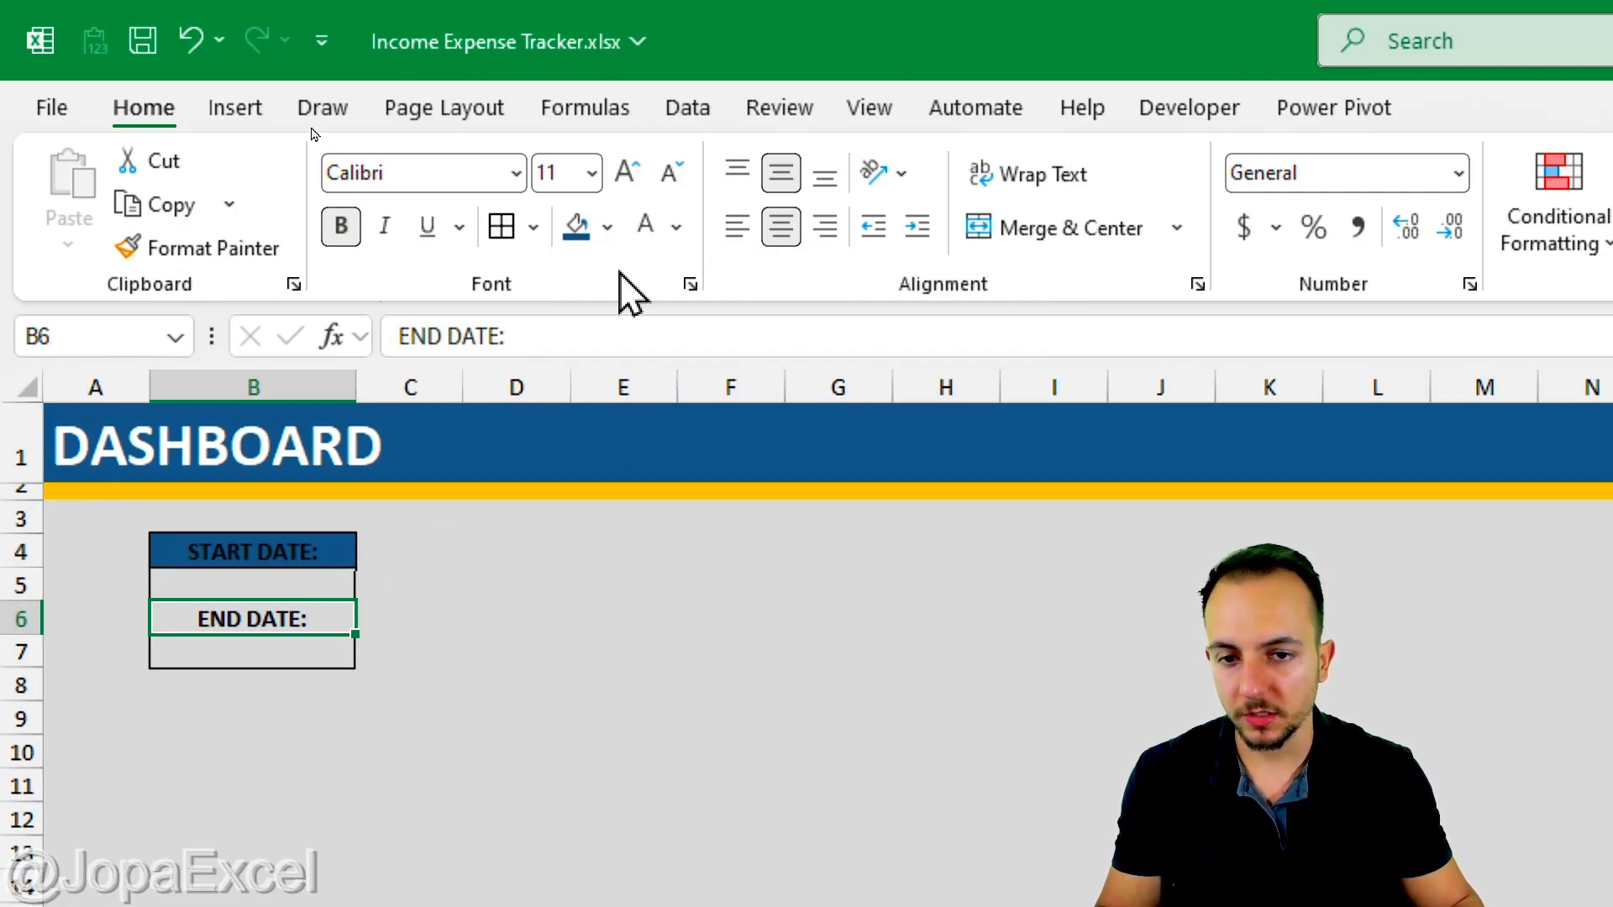
pyautogui.click(579, 231)
# Set the font color of the labels in B6 and B4 to white
pyautogui.click(647, 235)
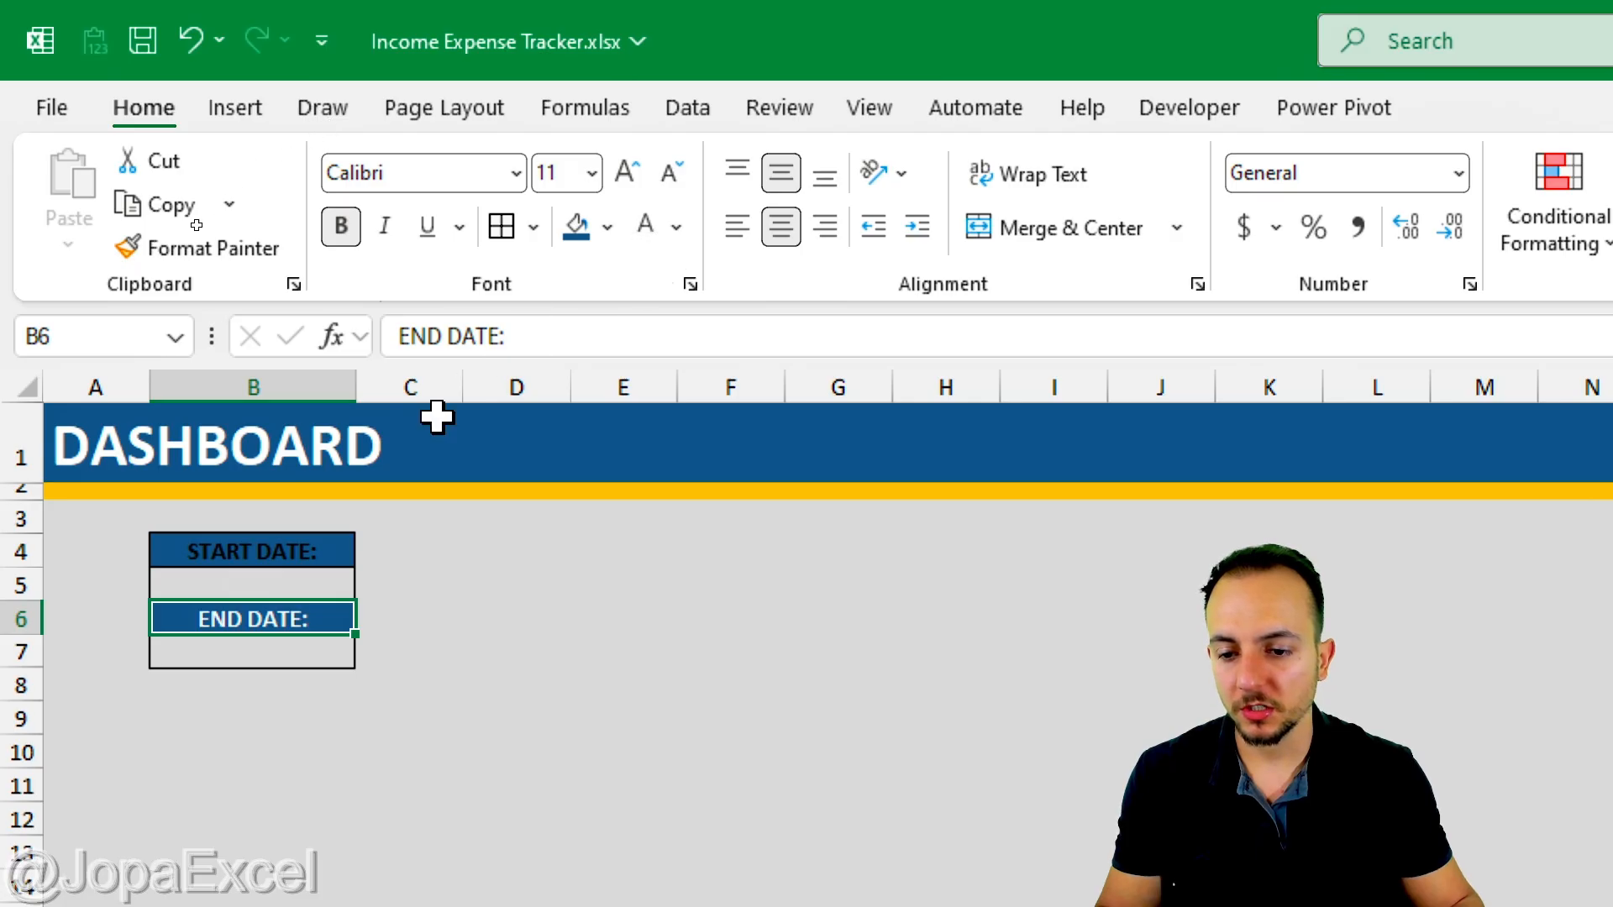
pyautogui.click(290, 552)
pyautogui.click(643, 227)
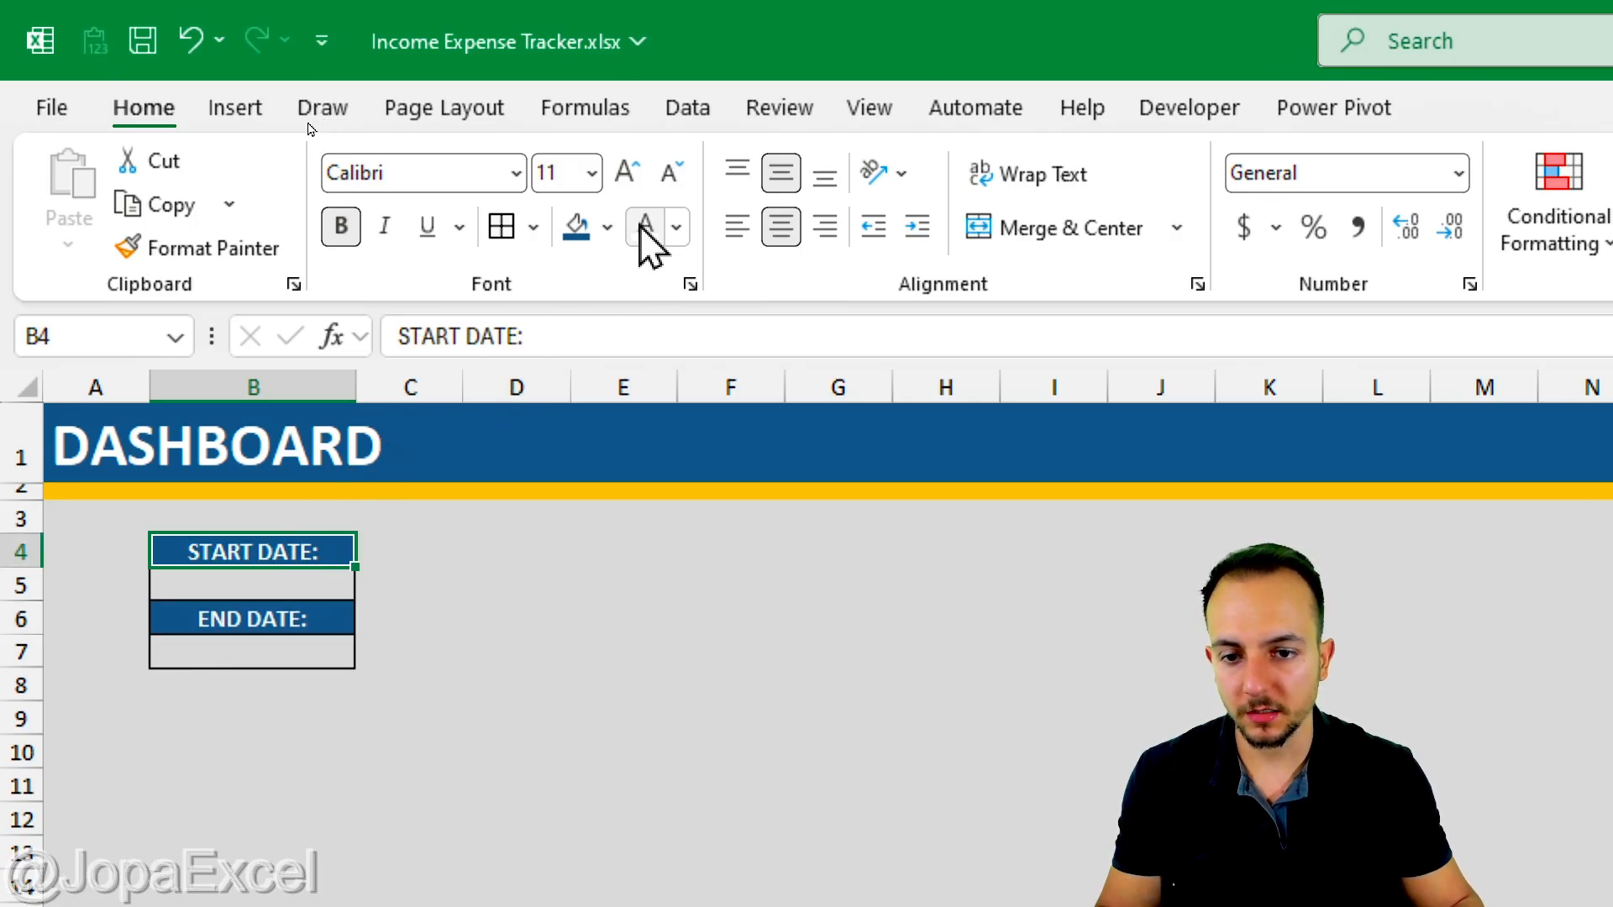
# Fill the date input cells B5 and B7 with white
pyautogui.click(299, 581)
pyautogui.moveTo(378, 578); pyautogui.dragTo(484, 514)
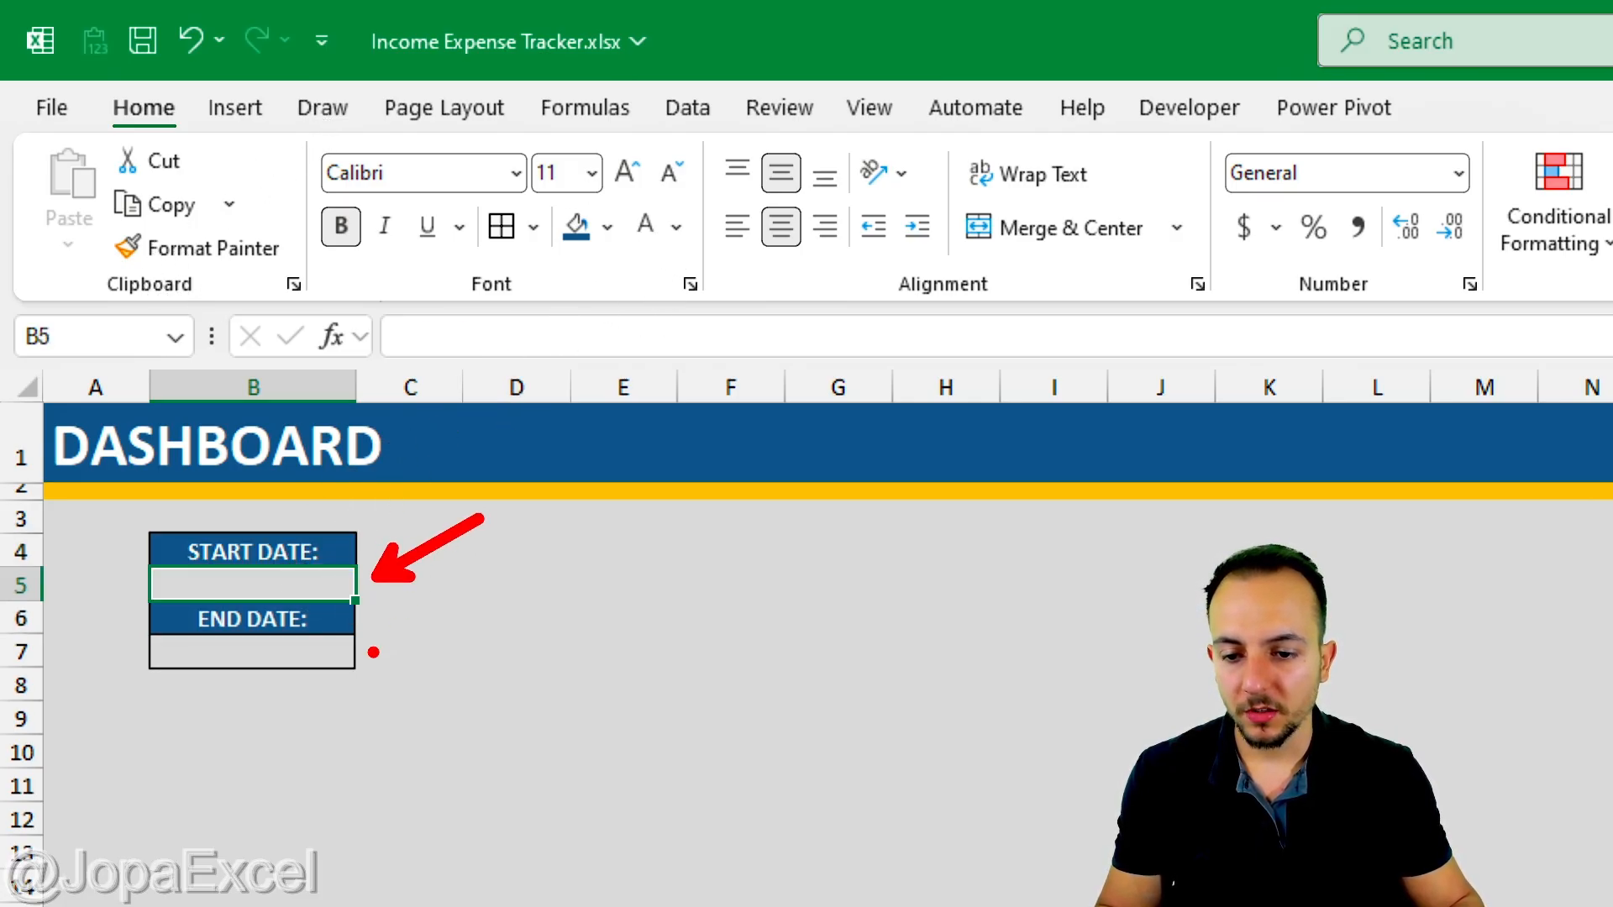
pyautogui.moveTo(372, 653); pyautogui.dragTo(458, 712)
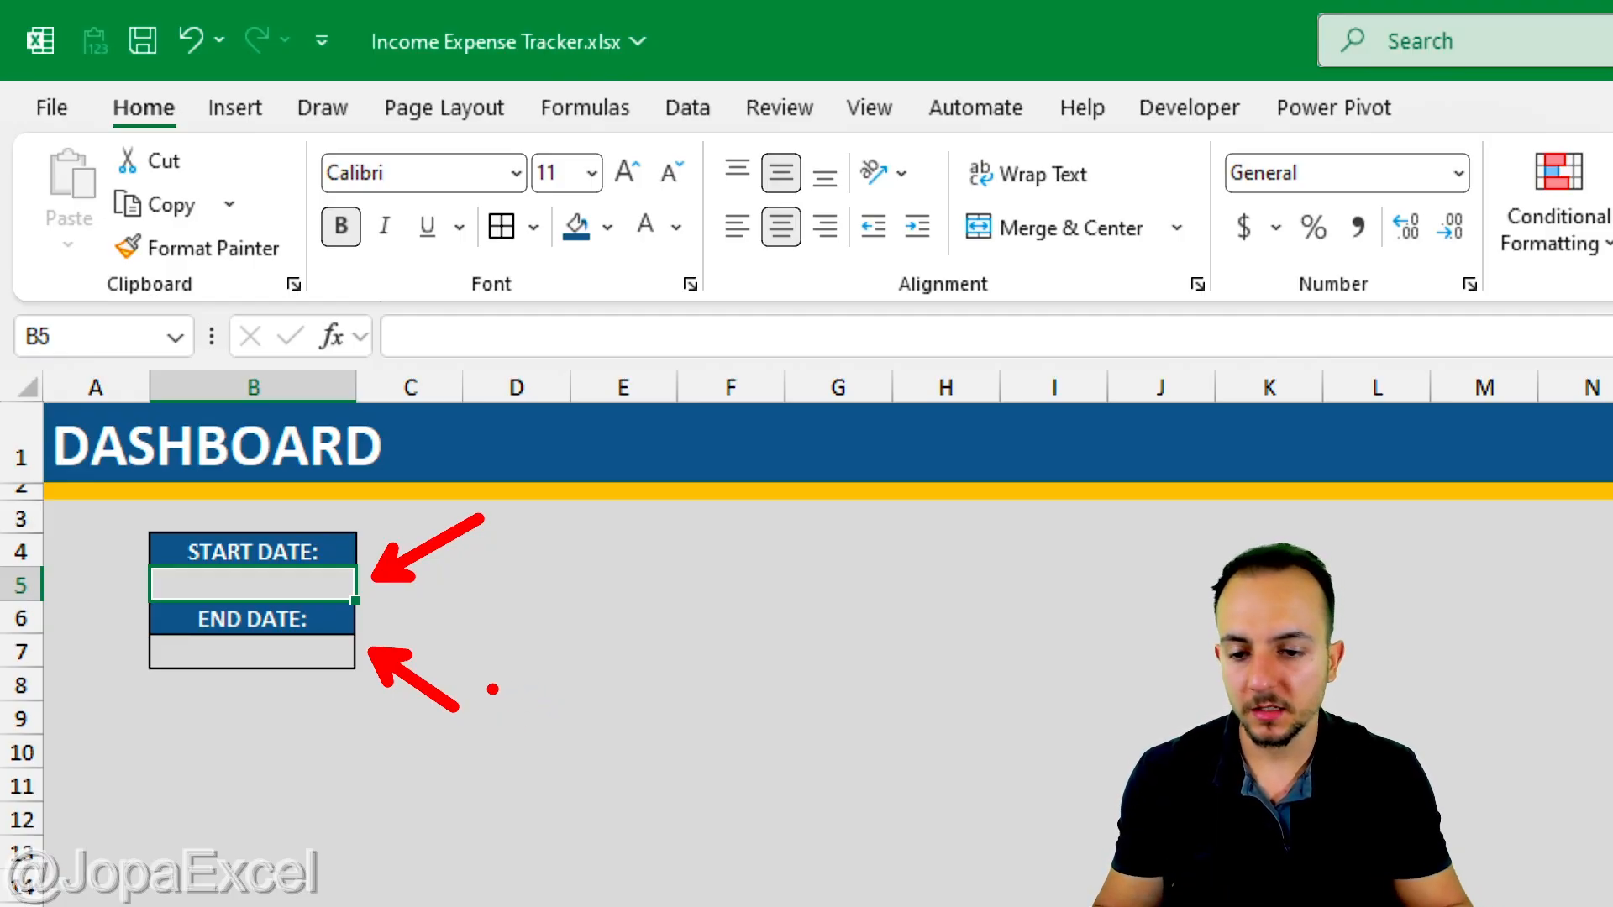
pyautogui.click(608, 227)
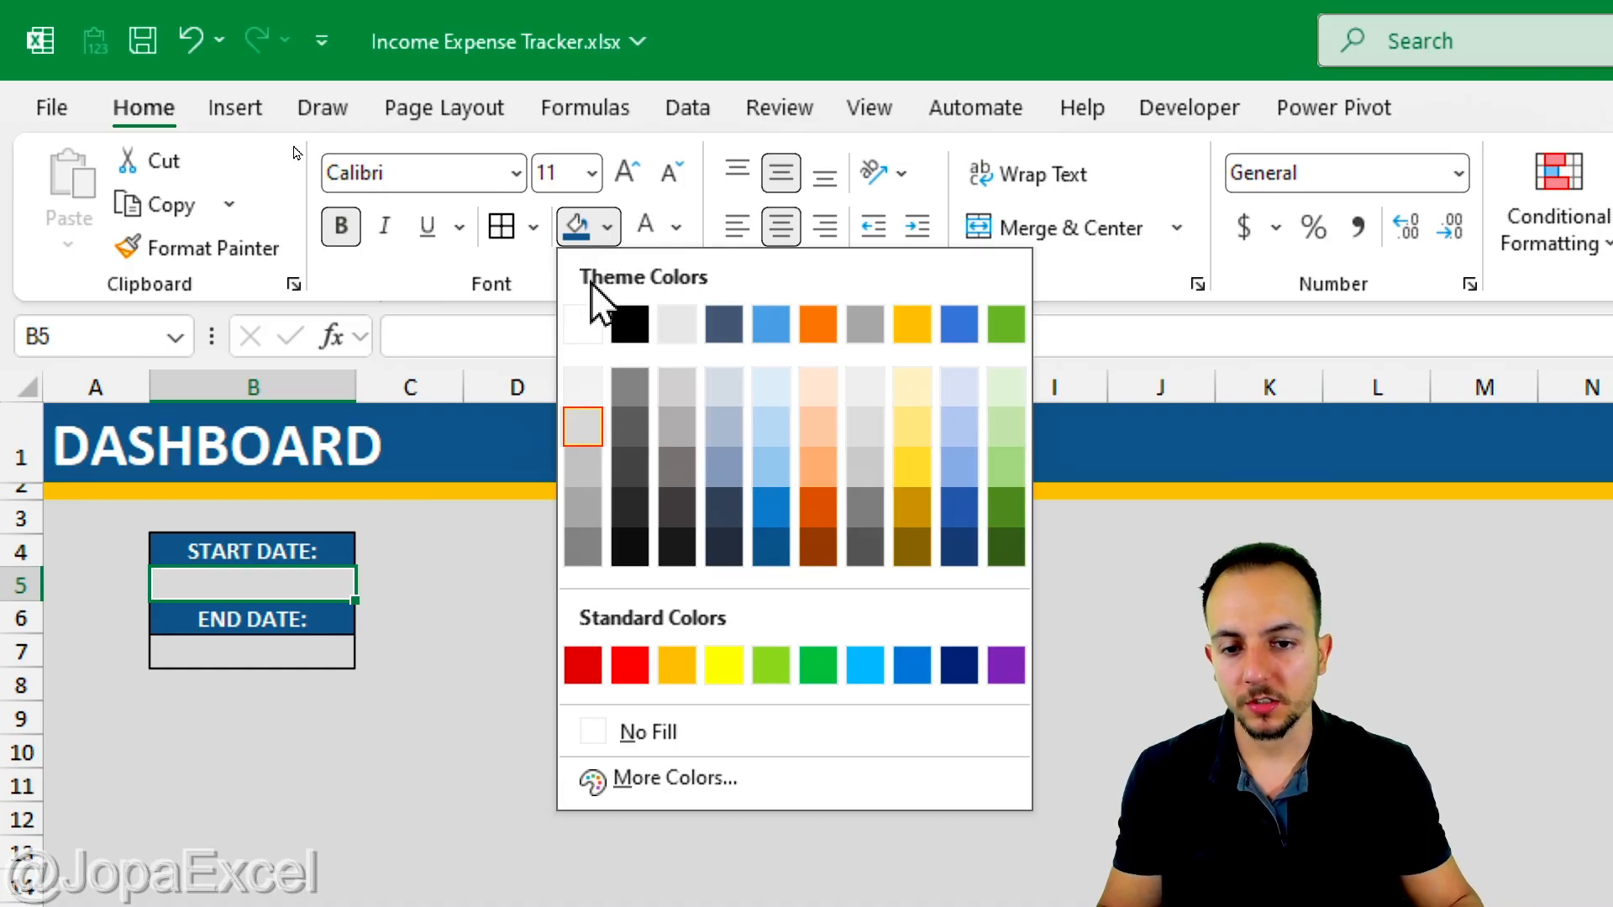
pyautogui.click(583, 326)
pyautogui.click(292, 647)
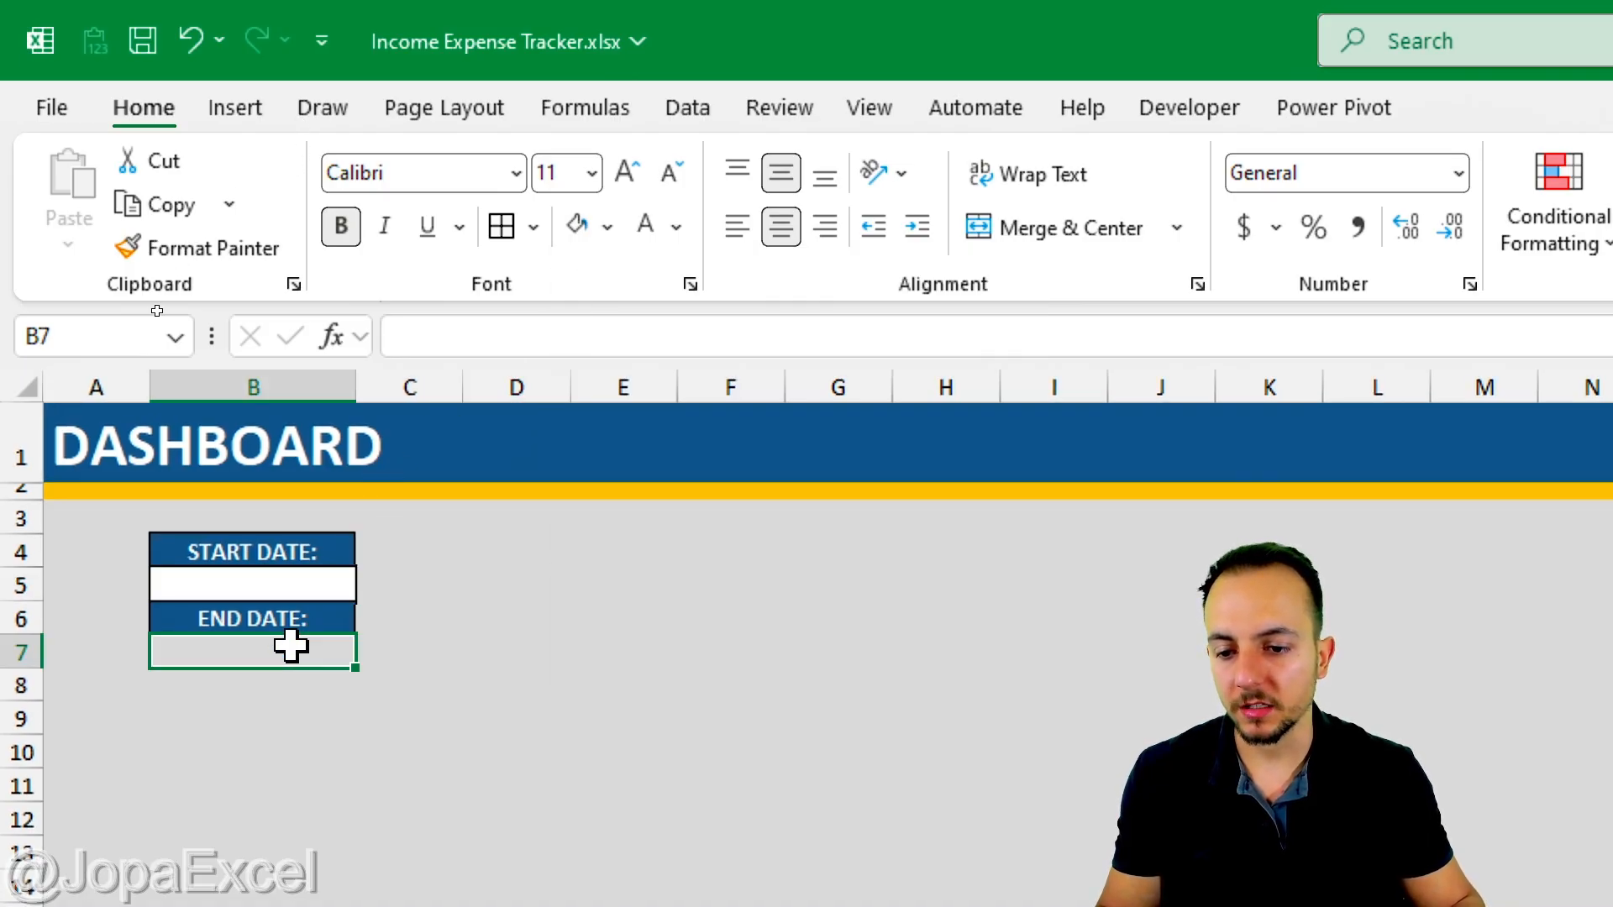
pyautogui.click(578, 225)
pyautogui.click(516, 685)
# Enter the start date 01/01/2026 in cell B5
pyautogui.click(290, 573)
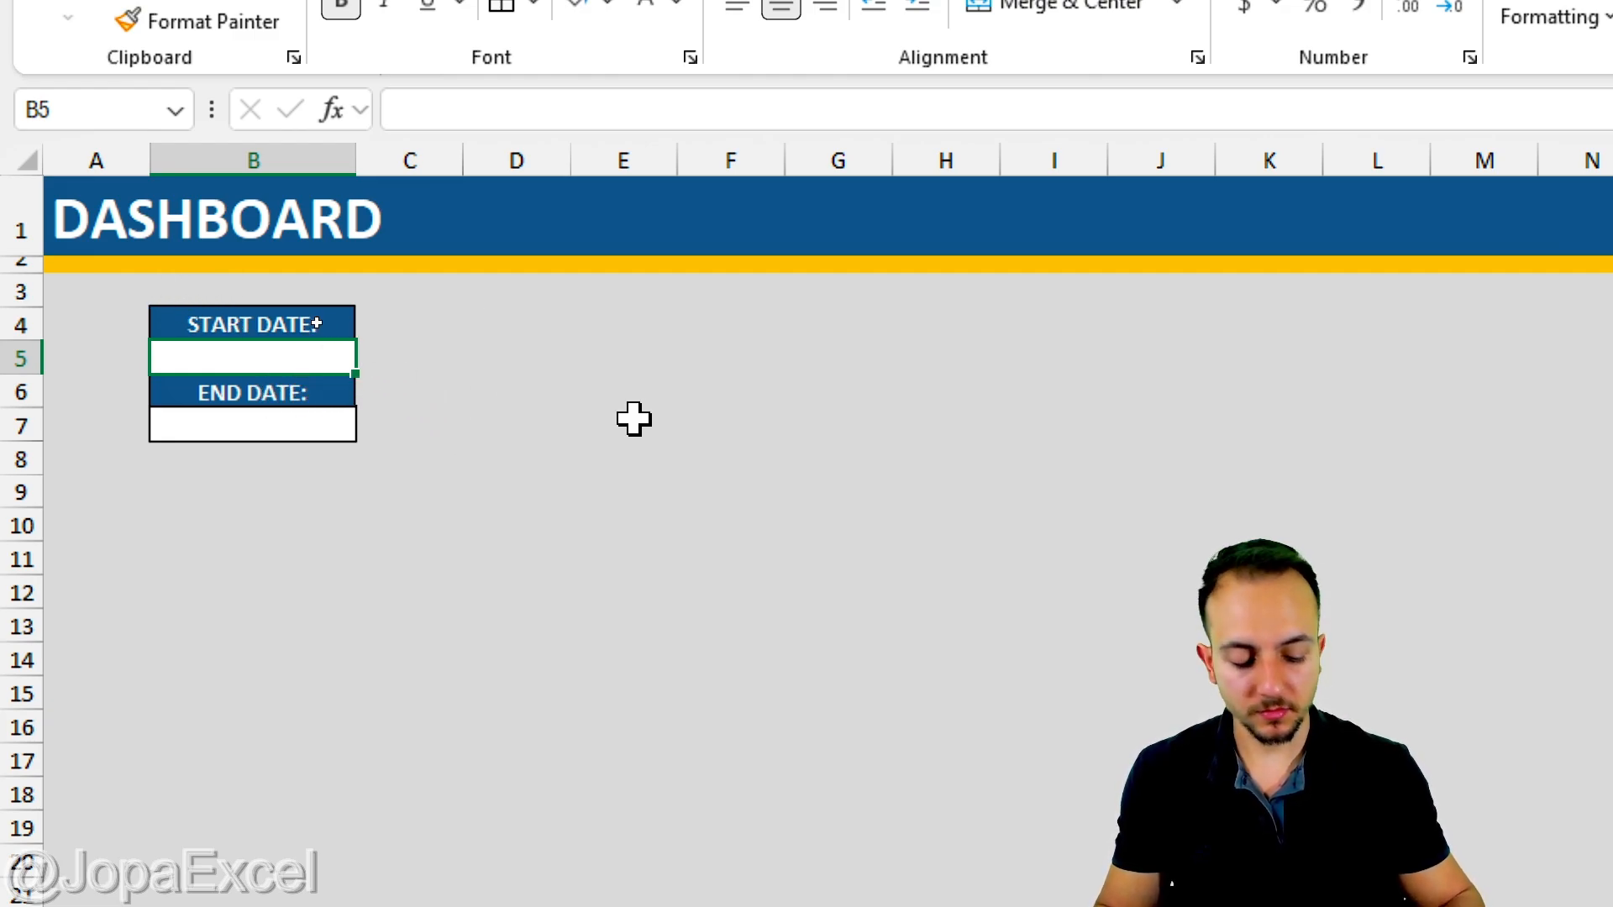
pyautogui.write('01/01/202')
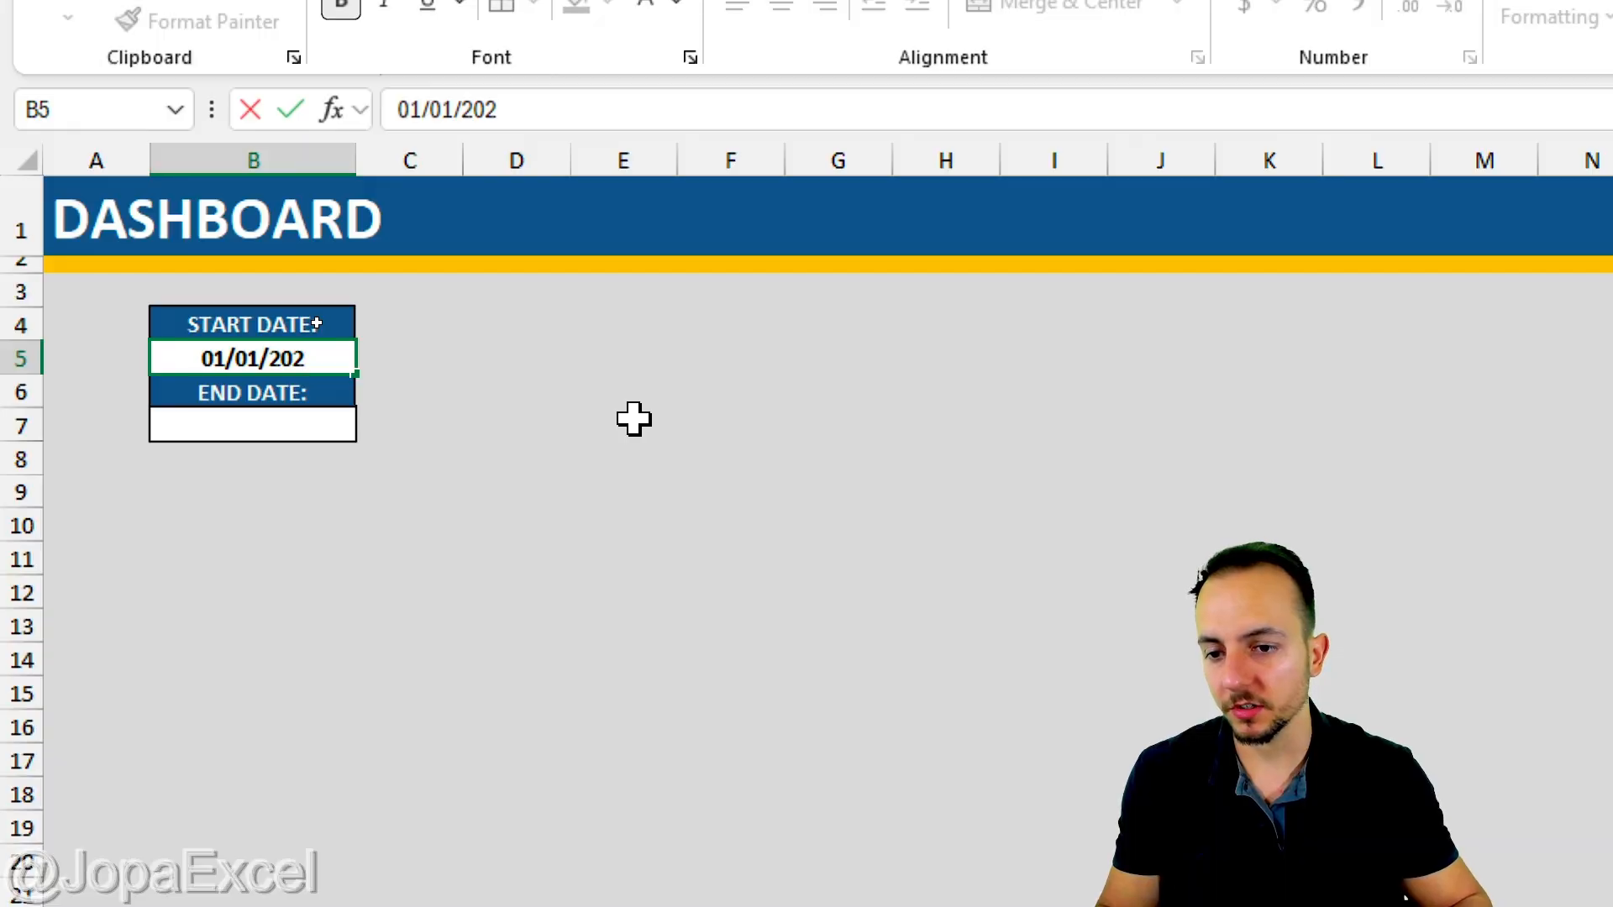
pyautogui.write('6')
pyautogui.press('Return')
pyautogui.press('Return')
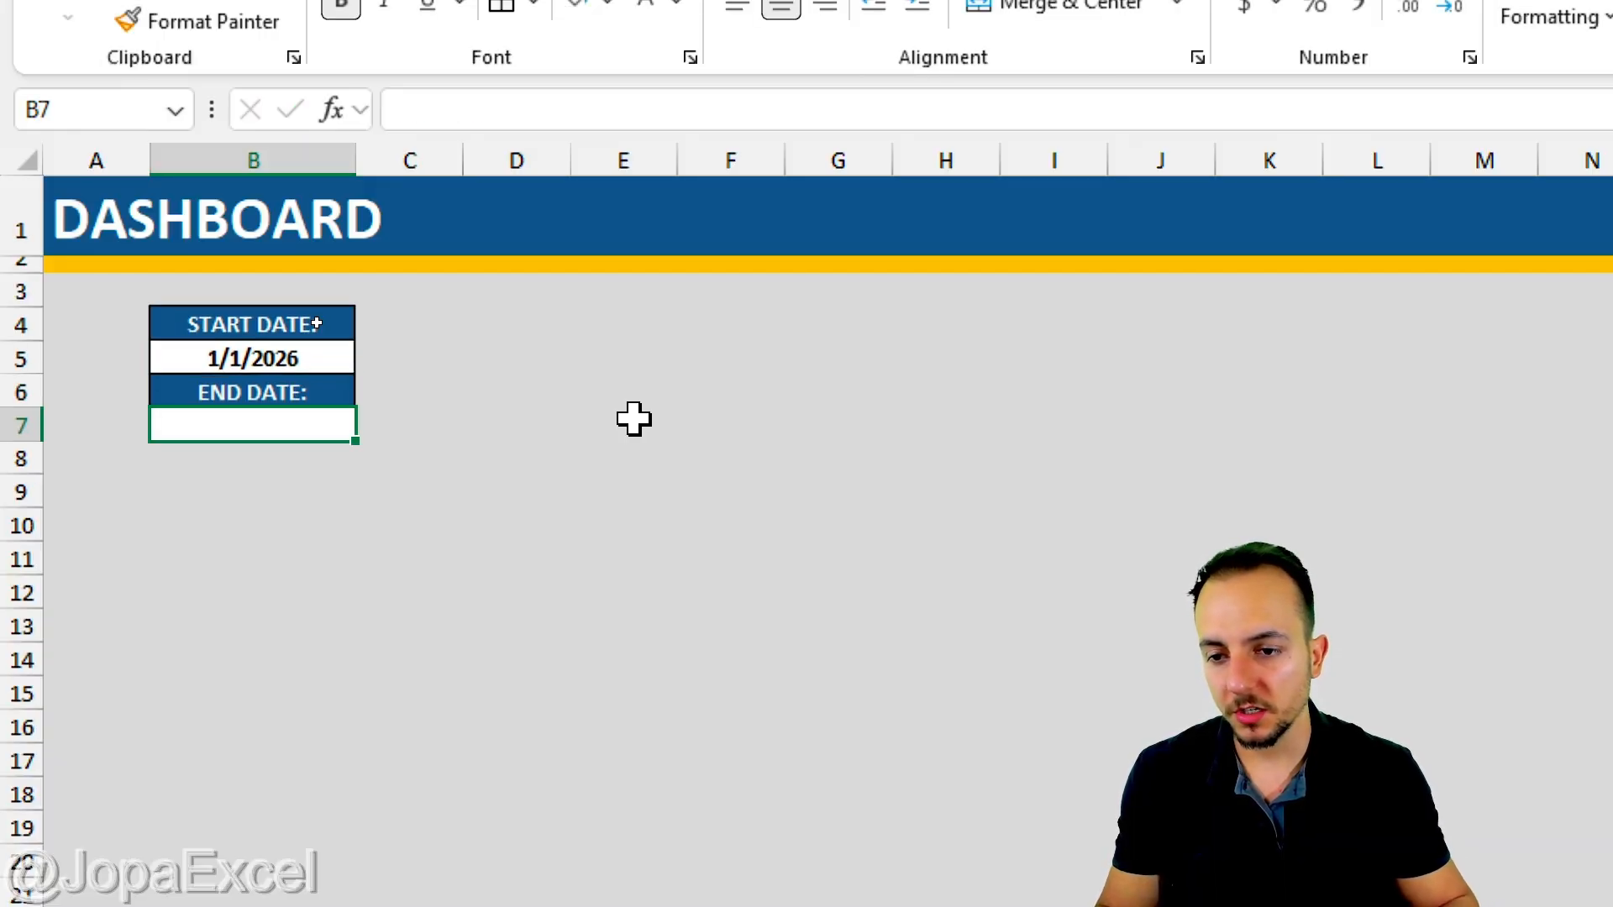
# Enter the end date 01/31/2026 in cell B7
pyautogui.write('31/0')
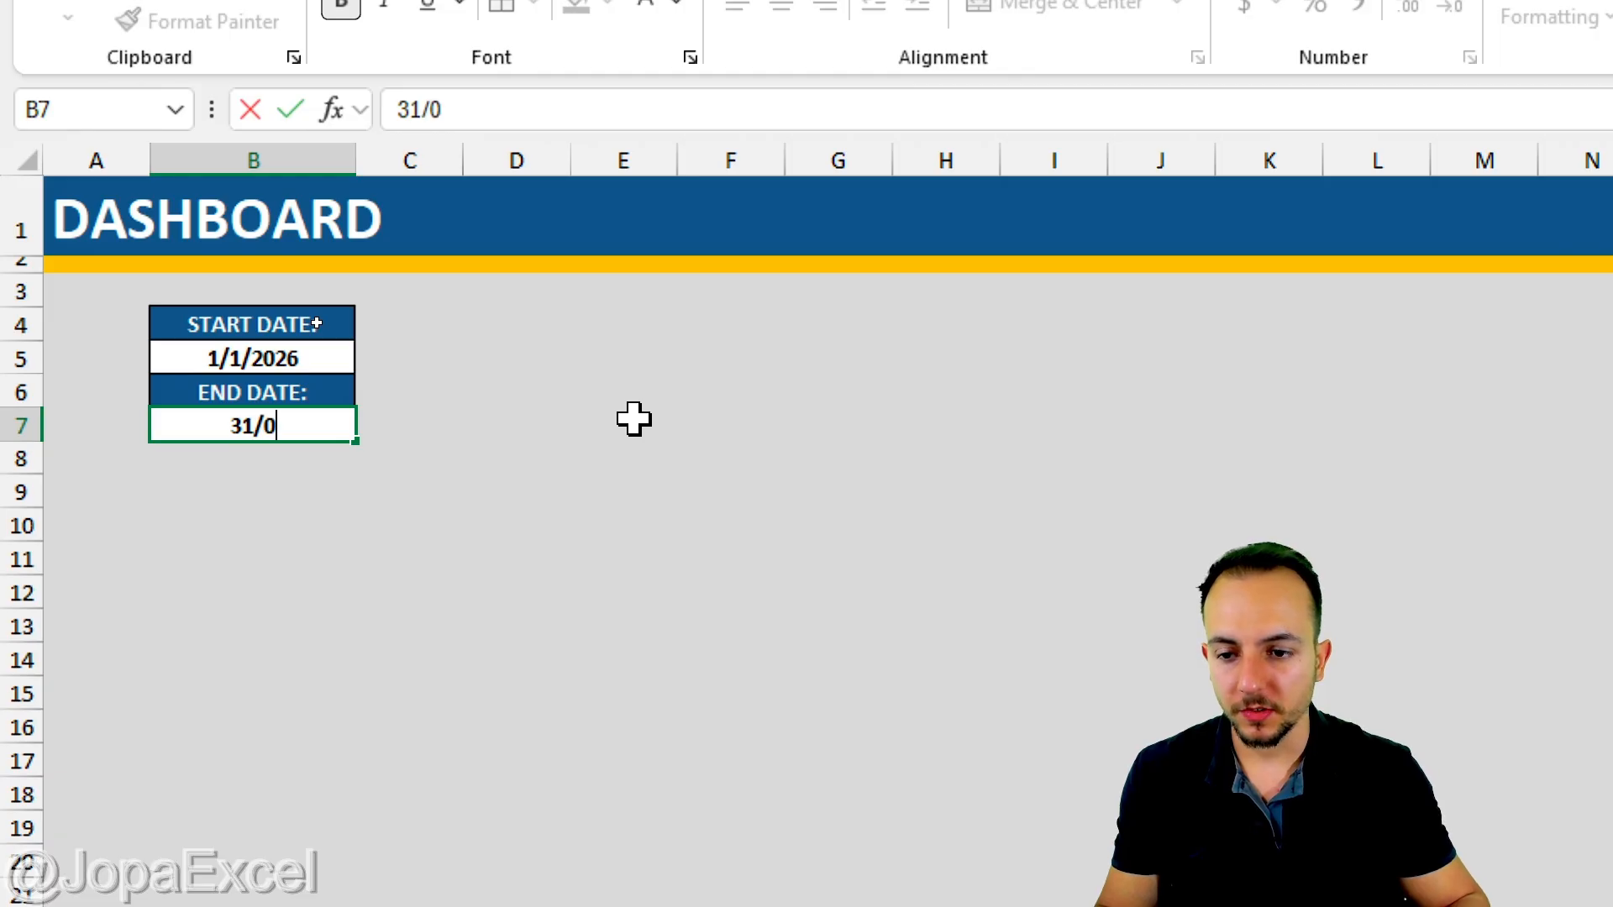
pyautogui.press('Escape')
pyautogui.write('01/')
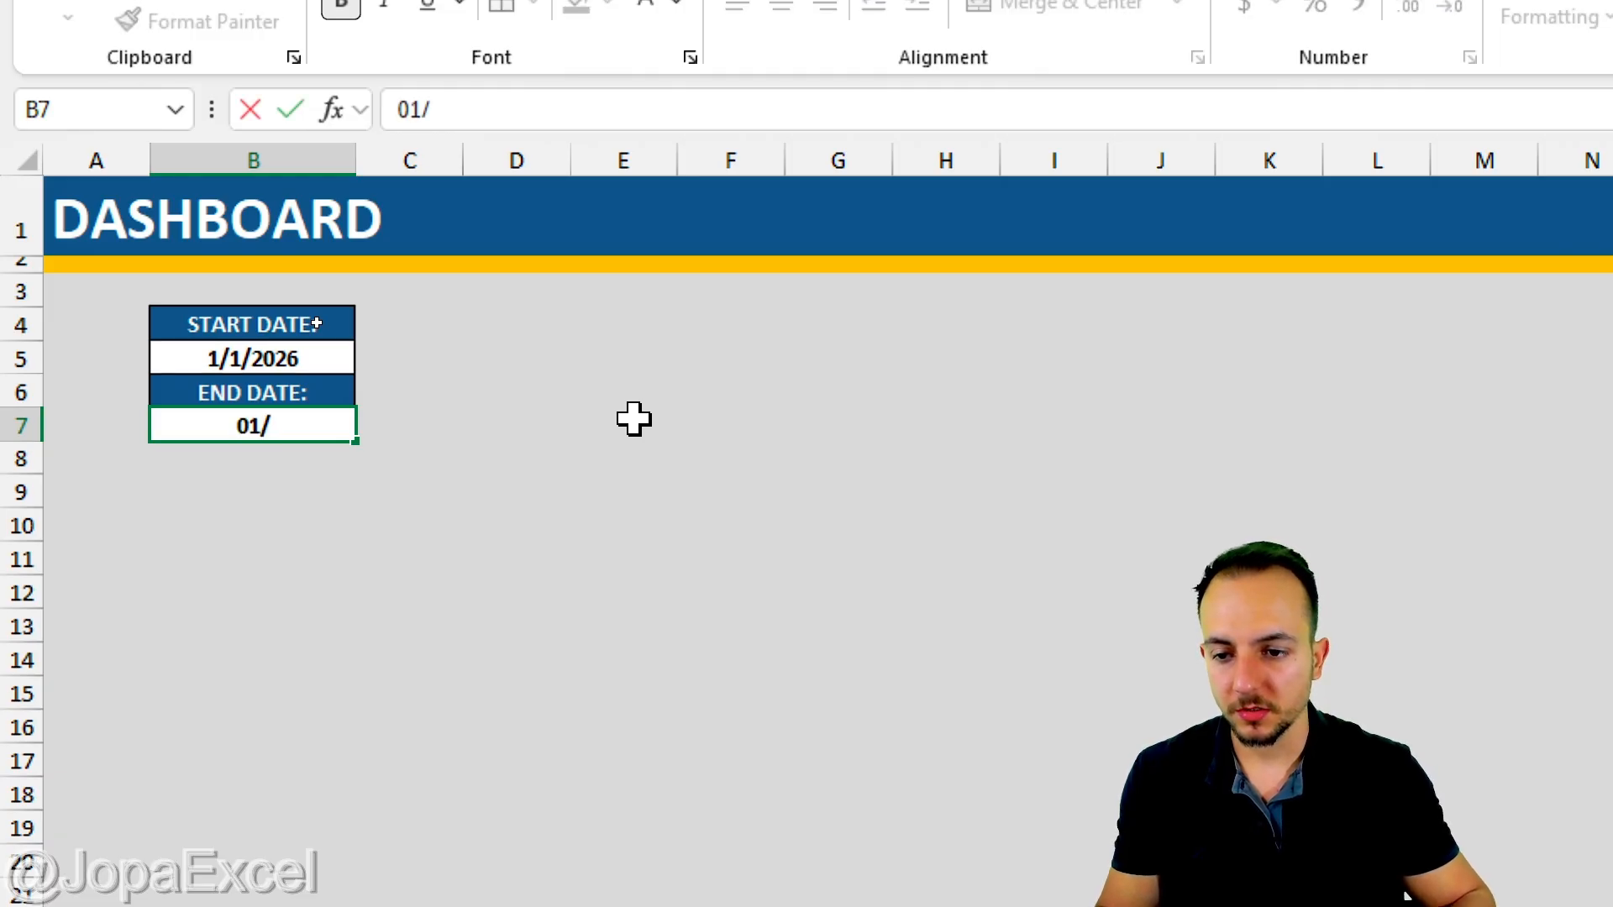
pyautogui.write('31')
pyautogui.press('BackSpace')
pyautogui.write('31/2026')
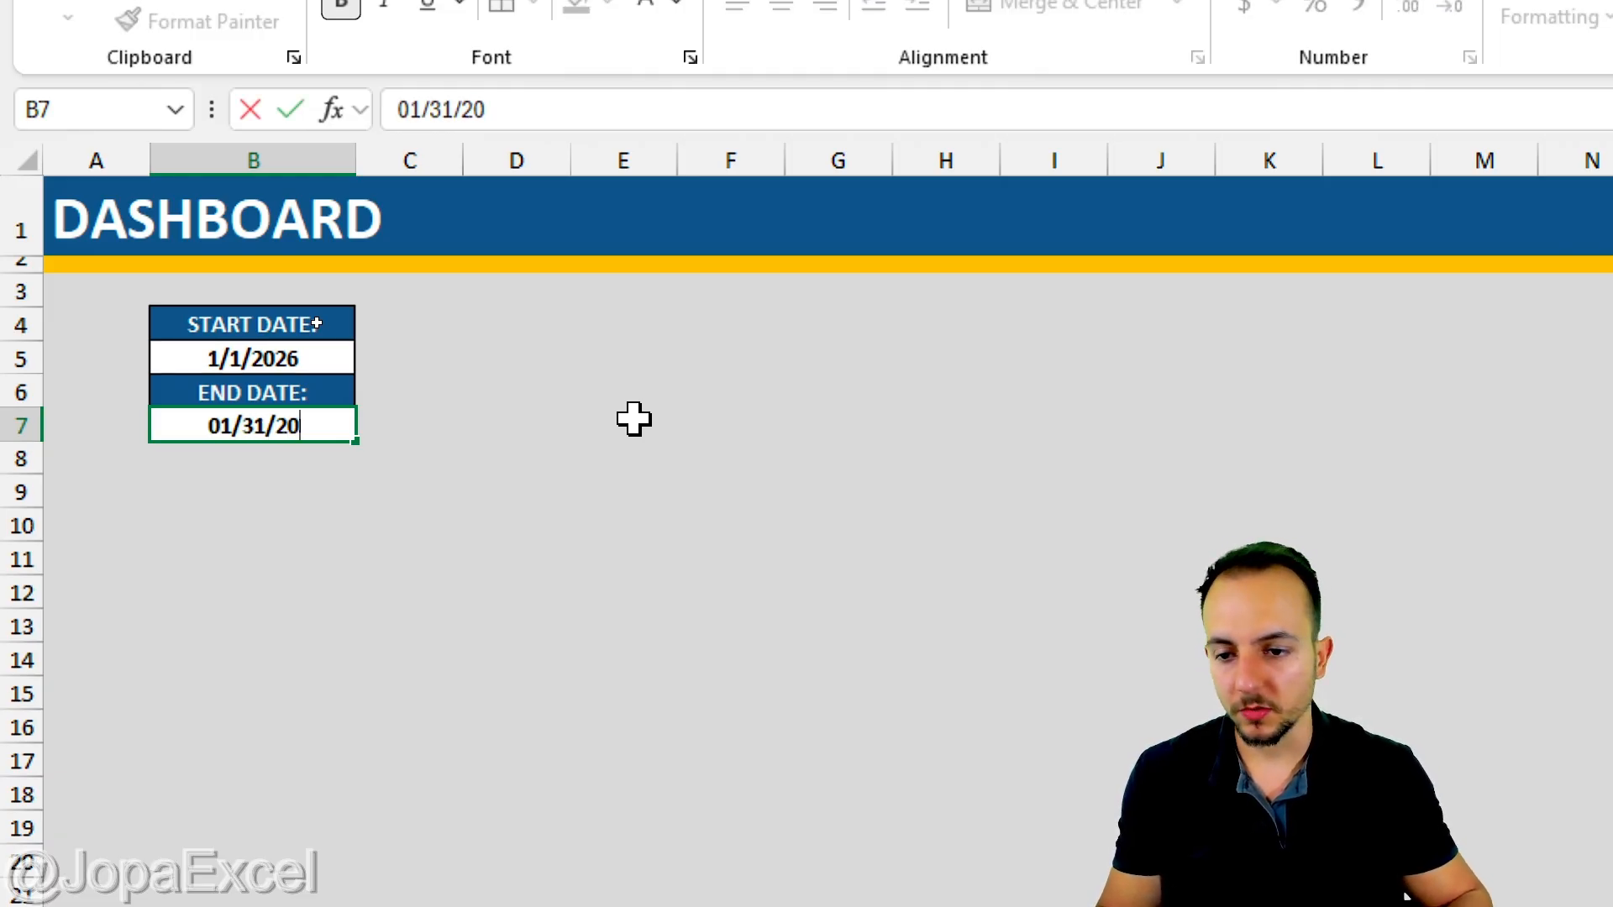
pyautogui.press('Return')
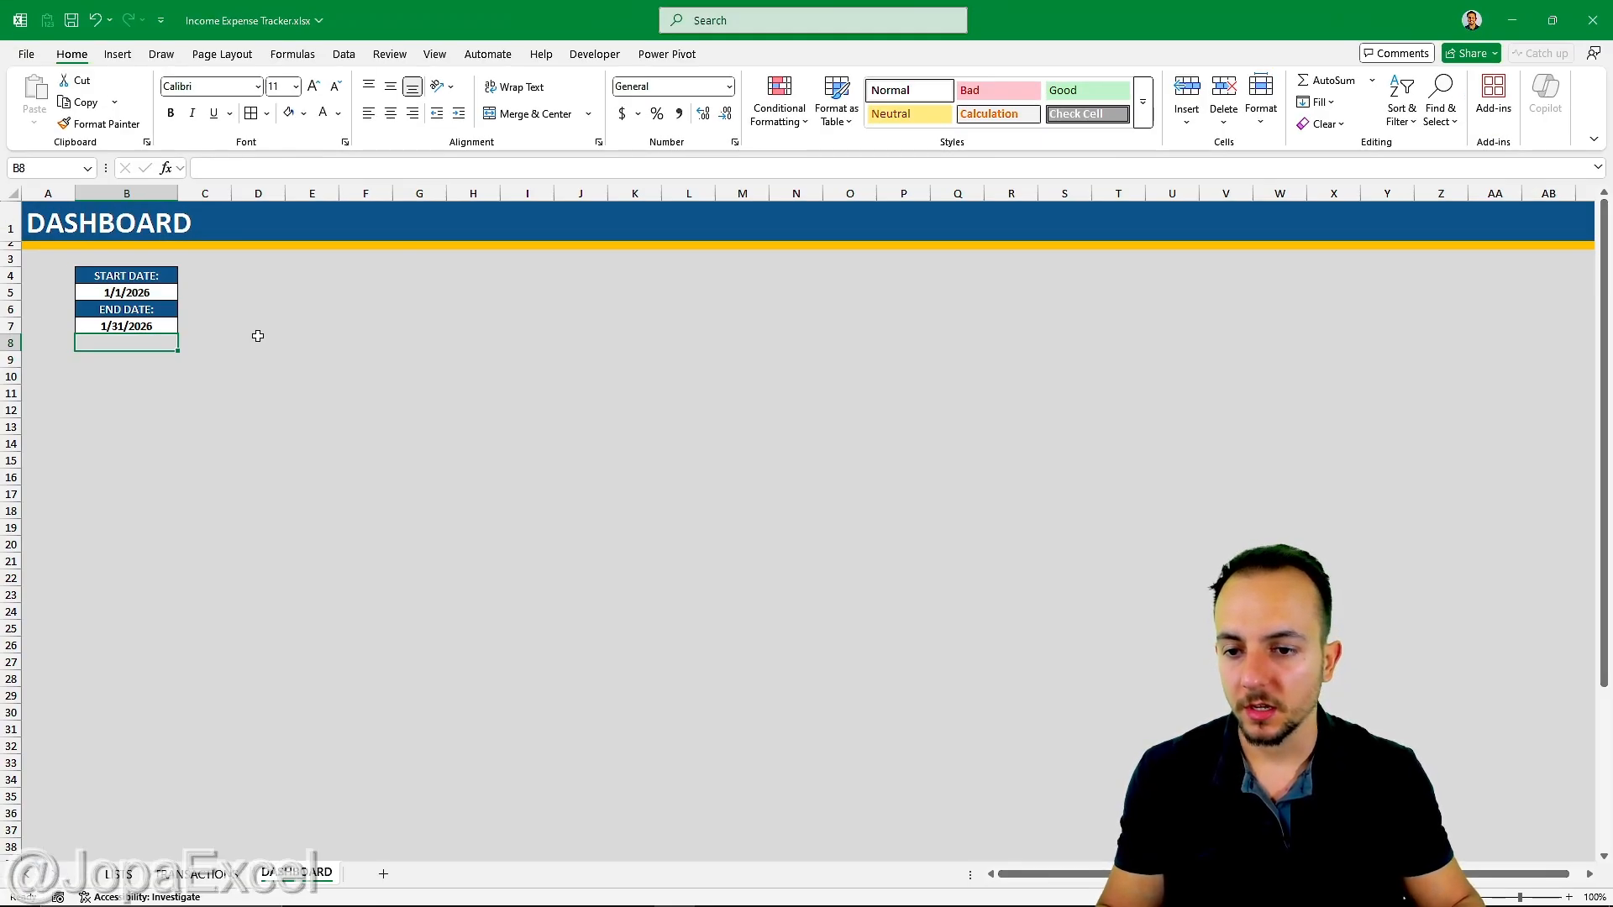
# Compare the transaction dates on the TRANSACTIONS sheet with the start and end dates on the DASHBOARD sheet
pyautogui.click(202, 873)
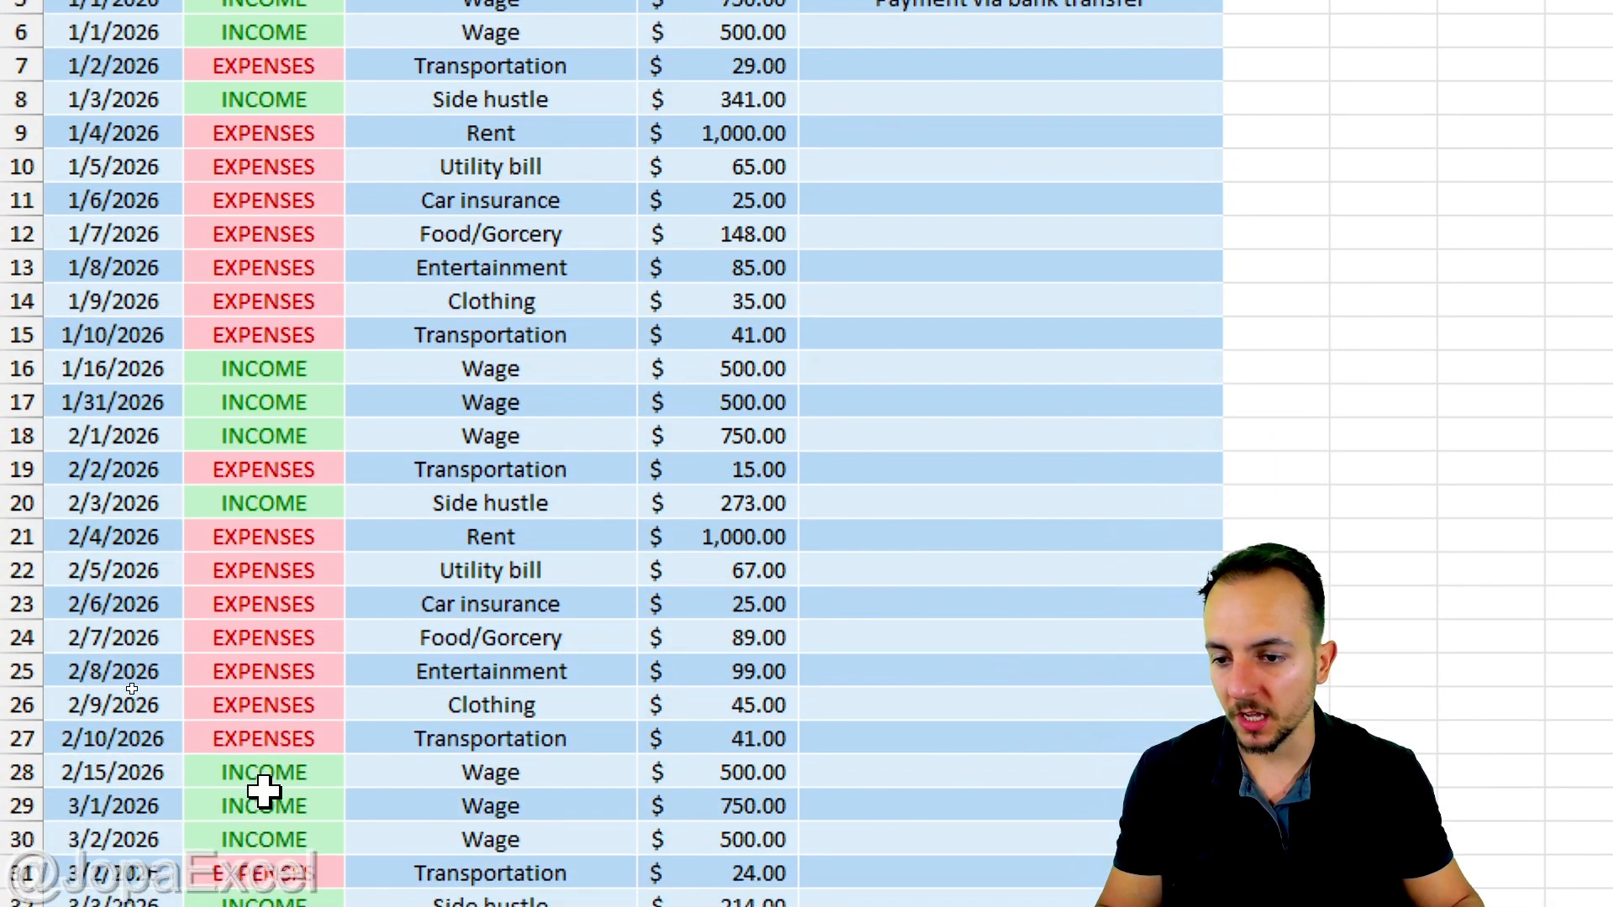
pyautogui.hotkey('ctrl', '2')
pyautogui.moveTo(182, 551); pyautogui.dragTo(267, 495)
pyautogui.moveTo(200, 778); pyautogui.dragTo(261, 716)
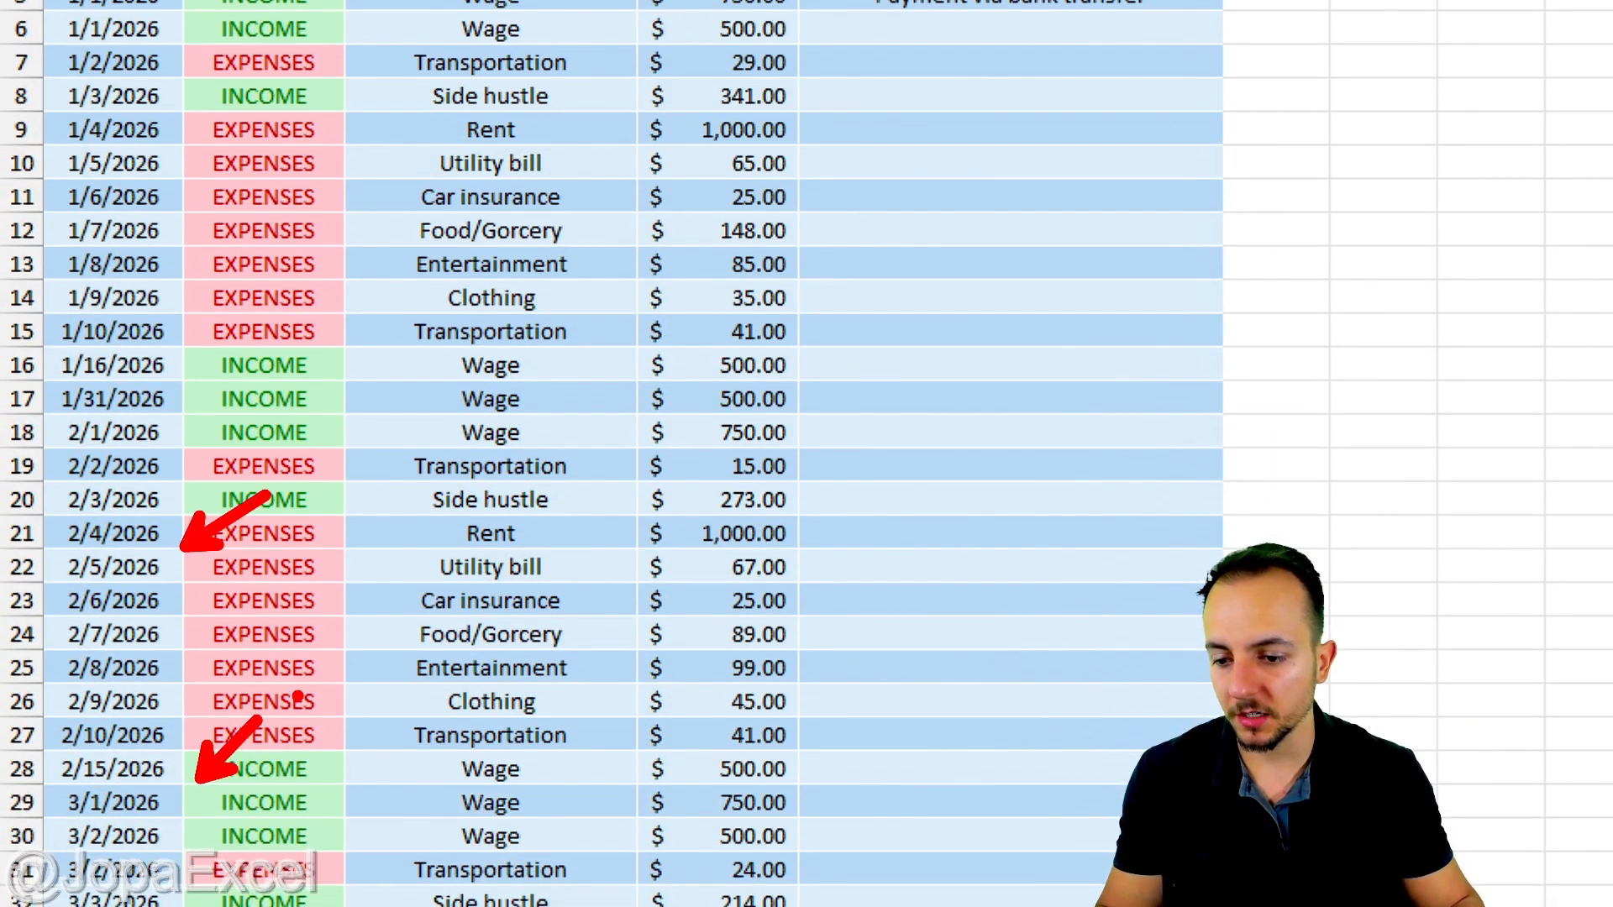
pyautogui.press('Escape')
pyautogui.click(296, 875)
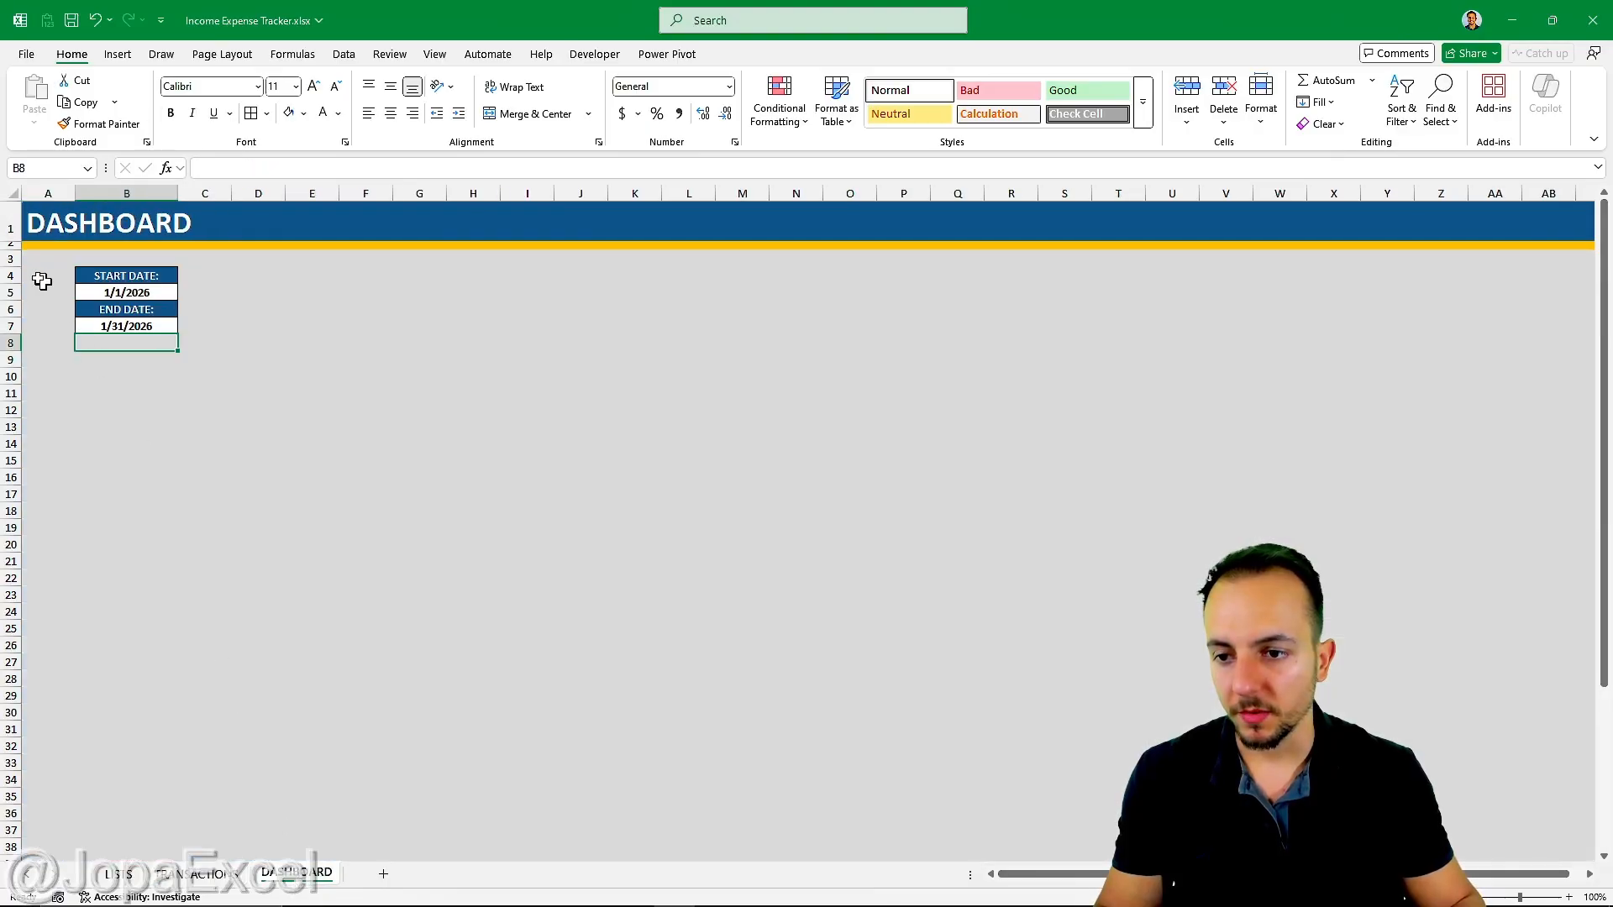
pyautogui.hotkey('ctrl', '2')
pyautogui.moveTo(225, 275); pyautogui.dragTo(183, 297)
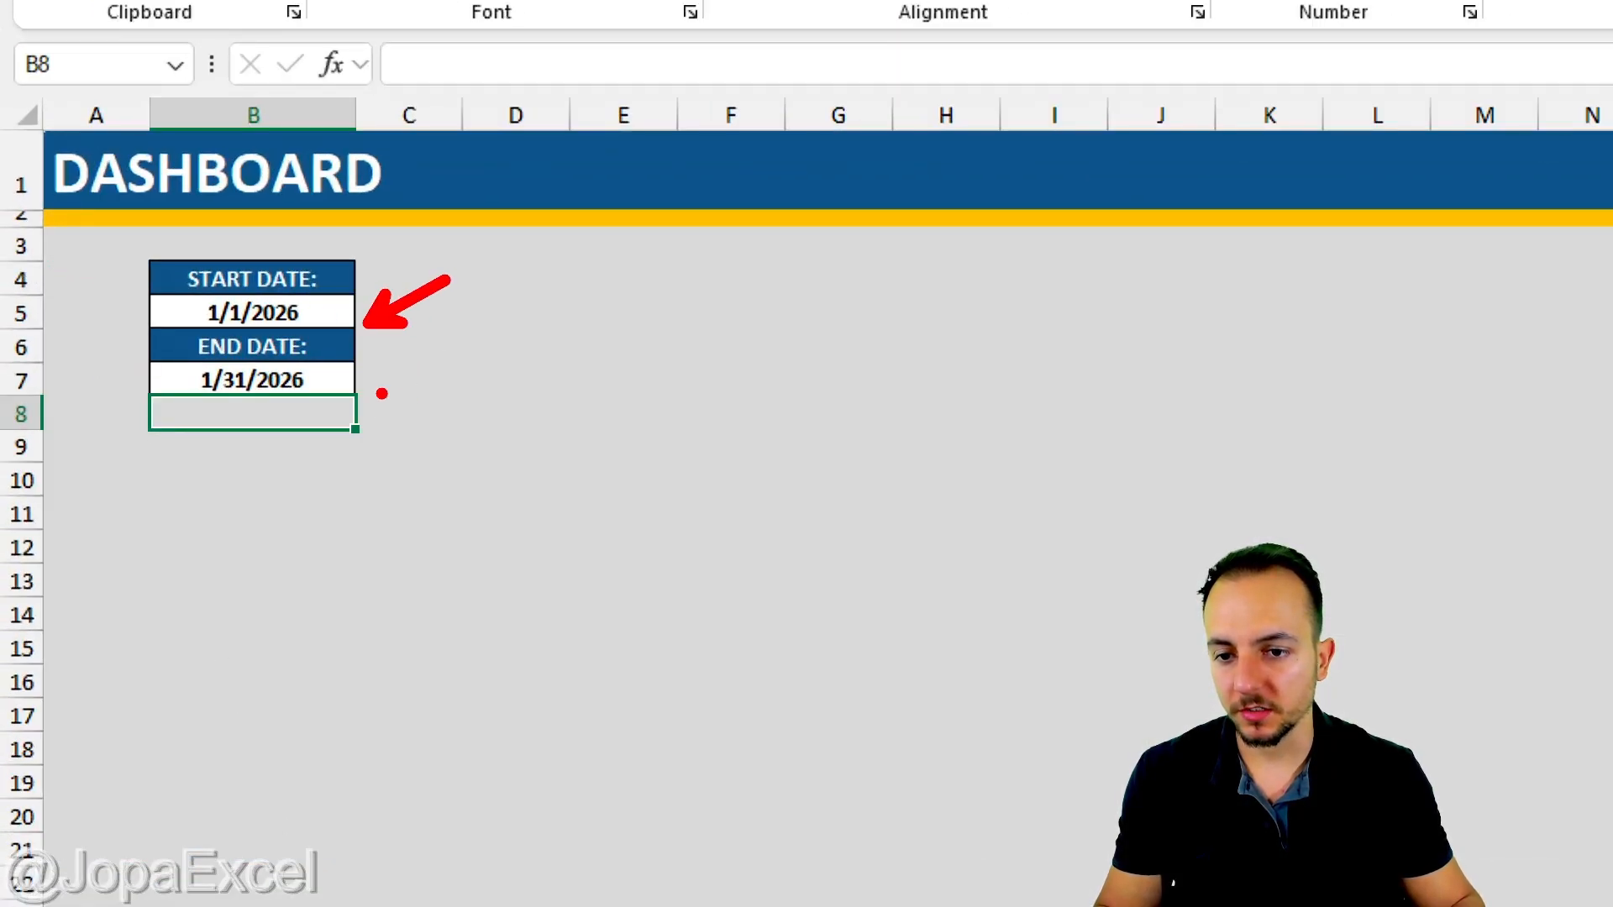
pyautogui.moveTo(378, 395); pyautogui.dragTo(471, 469)
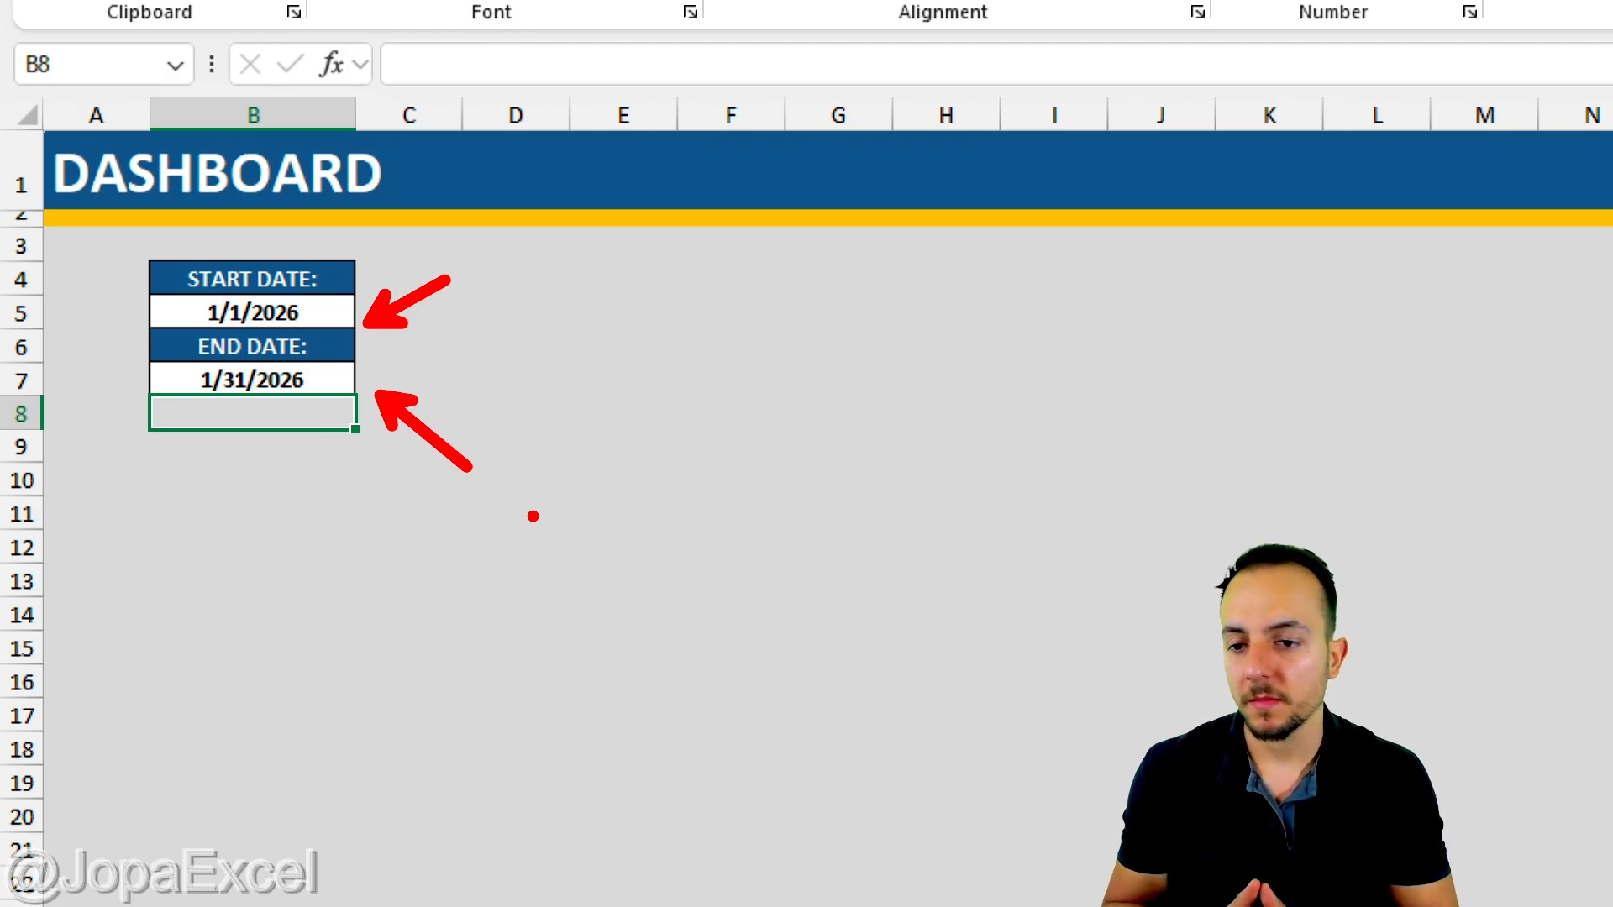
pyautogui.press('Escape')
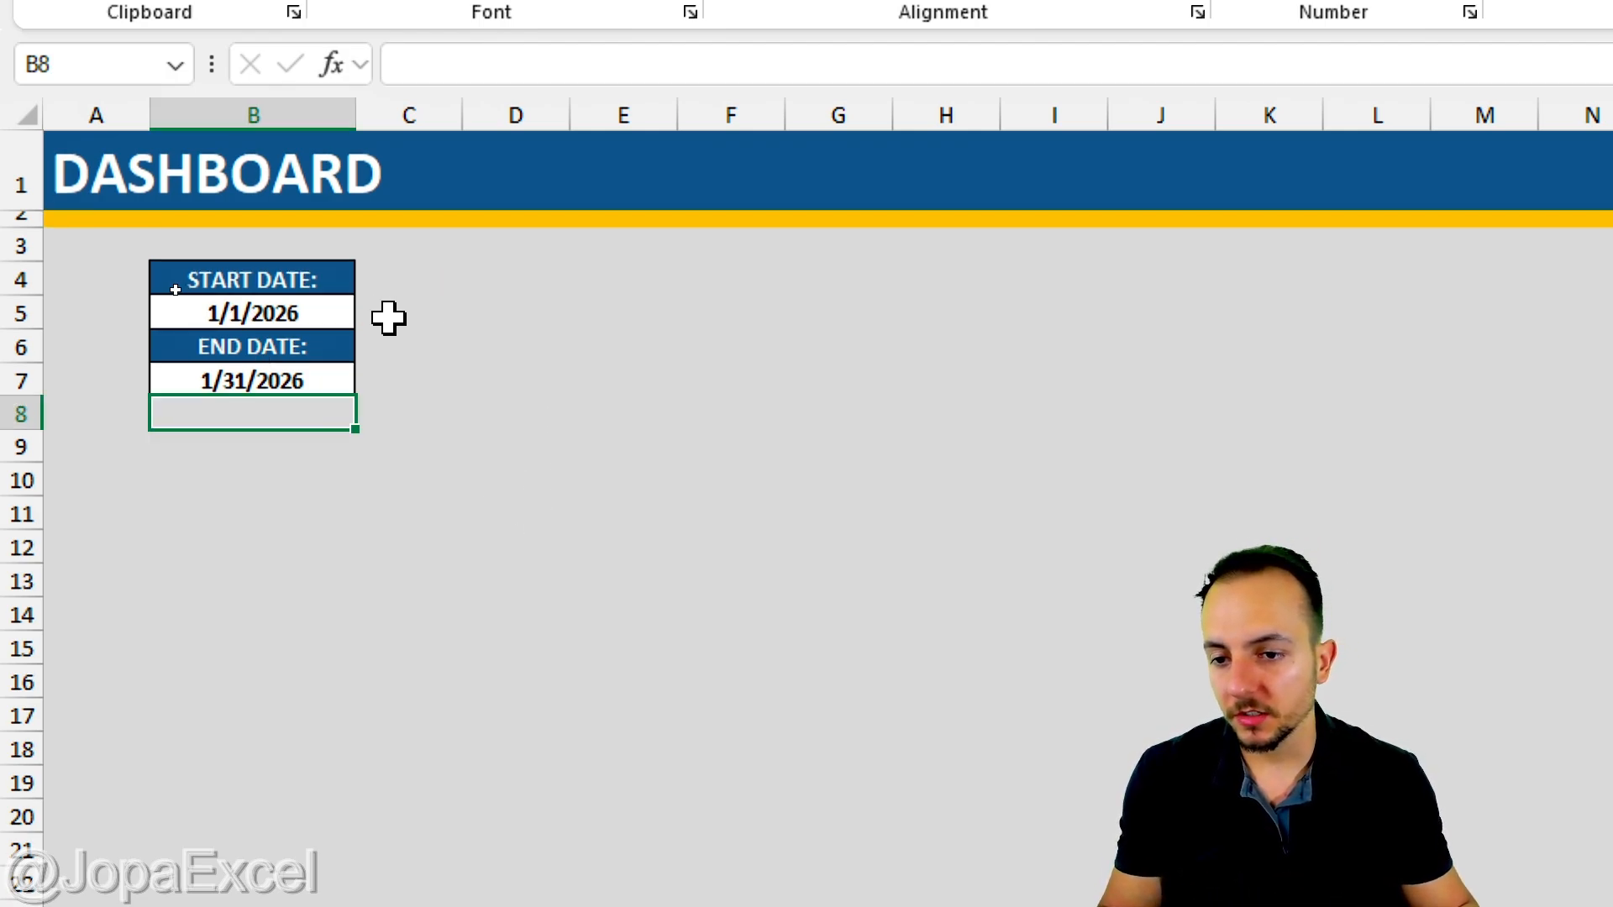
pyautogui.moveTo(290, 284); pyautogui.dragTo(285, 382)
pyautogui.click(288, 383)
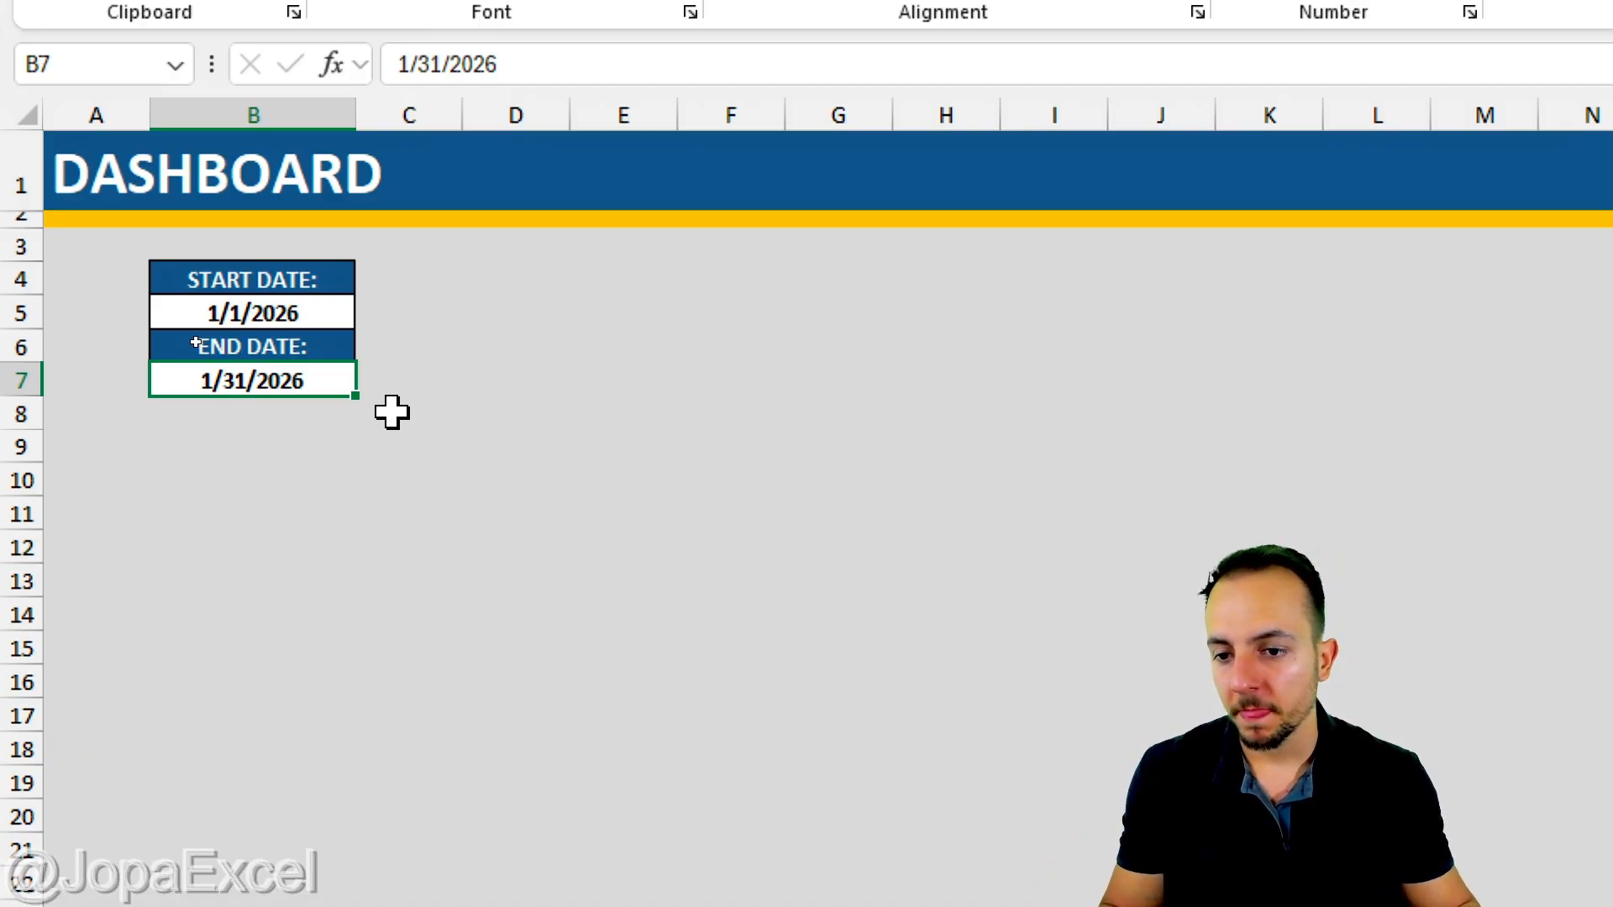
pyautogui.click(164, 447)
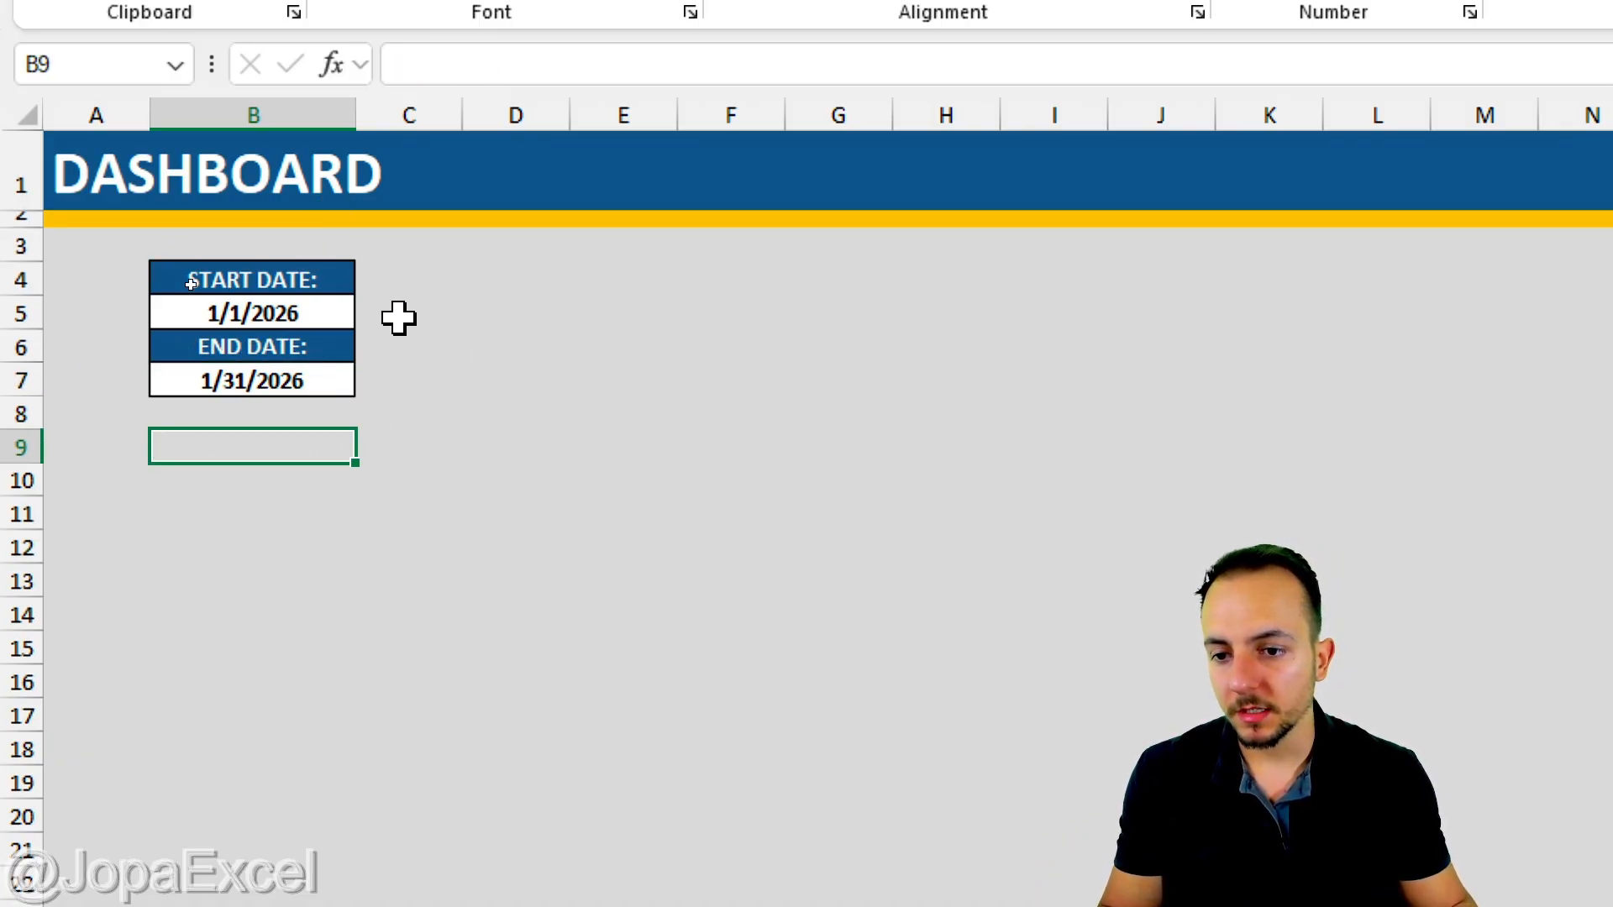
pyautogui.moveTo(225, 278); pyautogui.dragTo(247, 409)
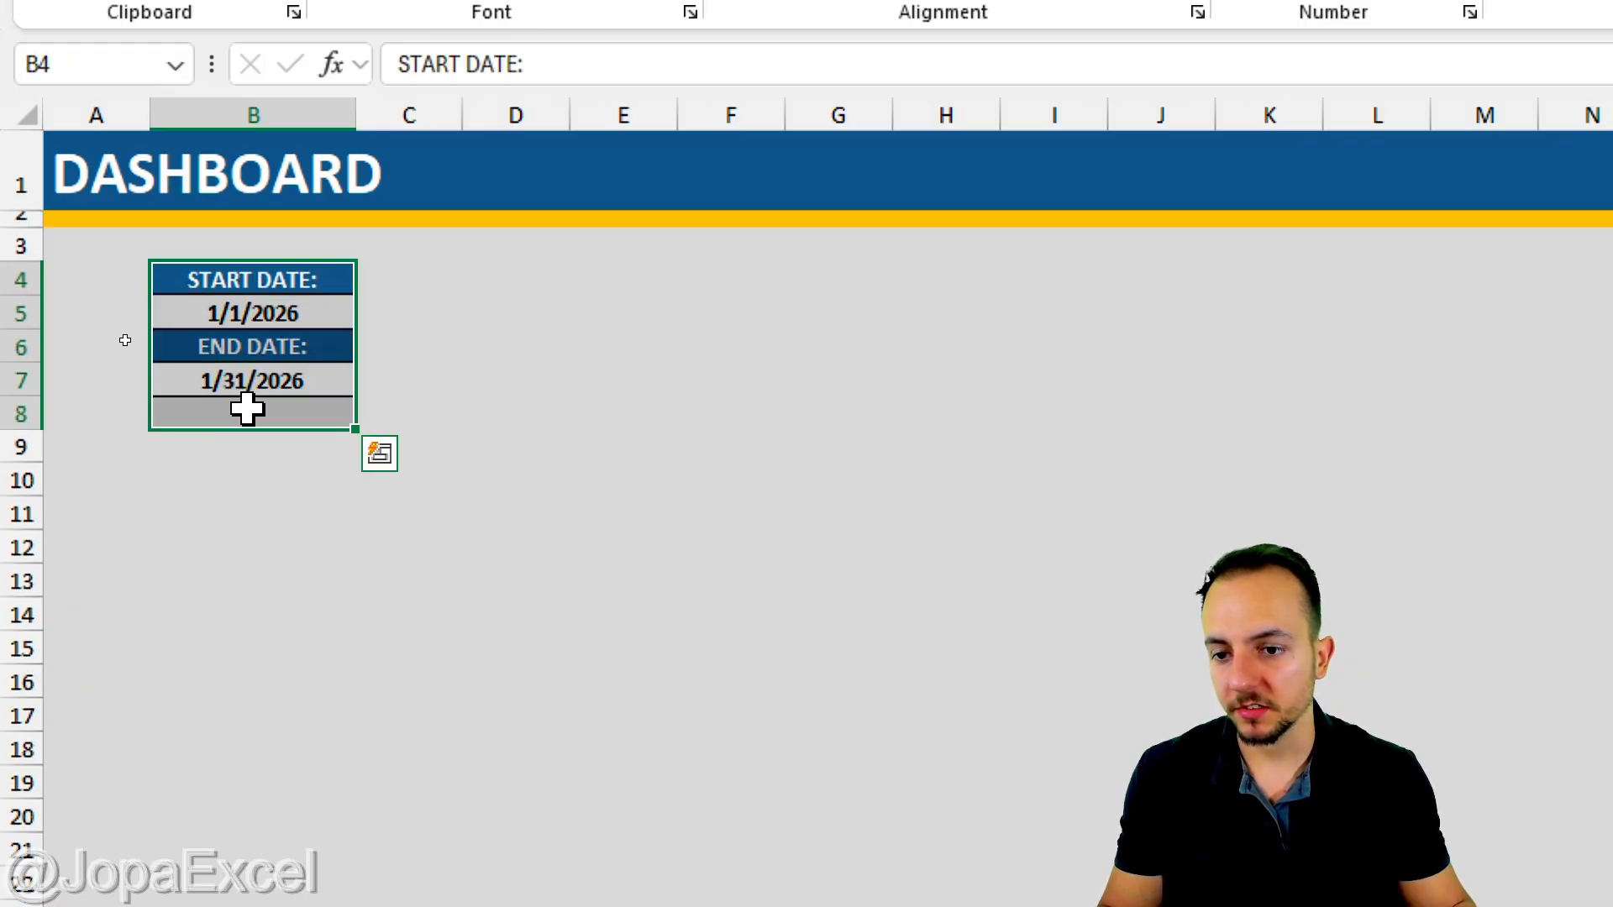
# Review the INCOME and EXPENSES categories on the LISTS sheet as the basis for the dashboard summary
pyautogui.click(201, 447)
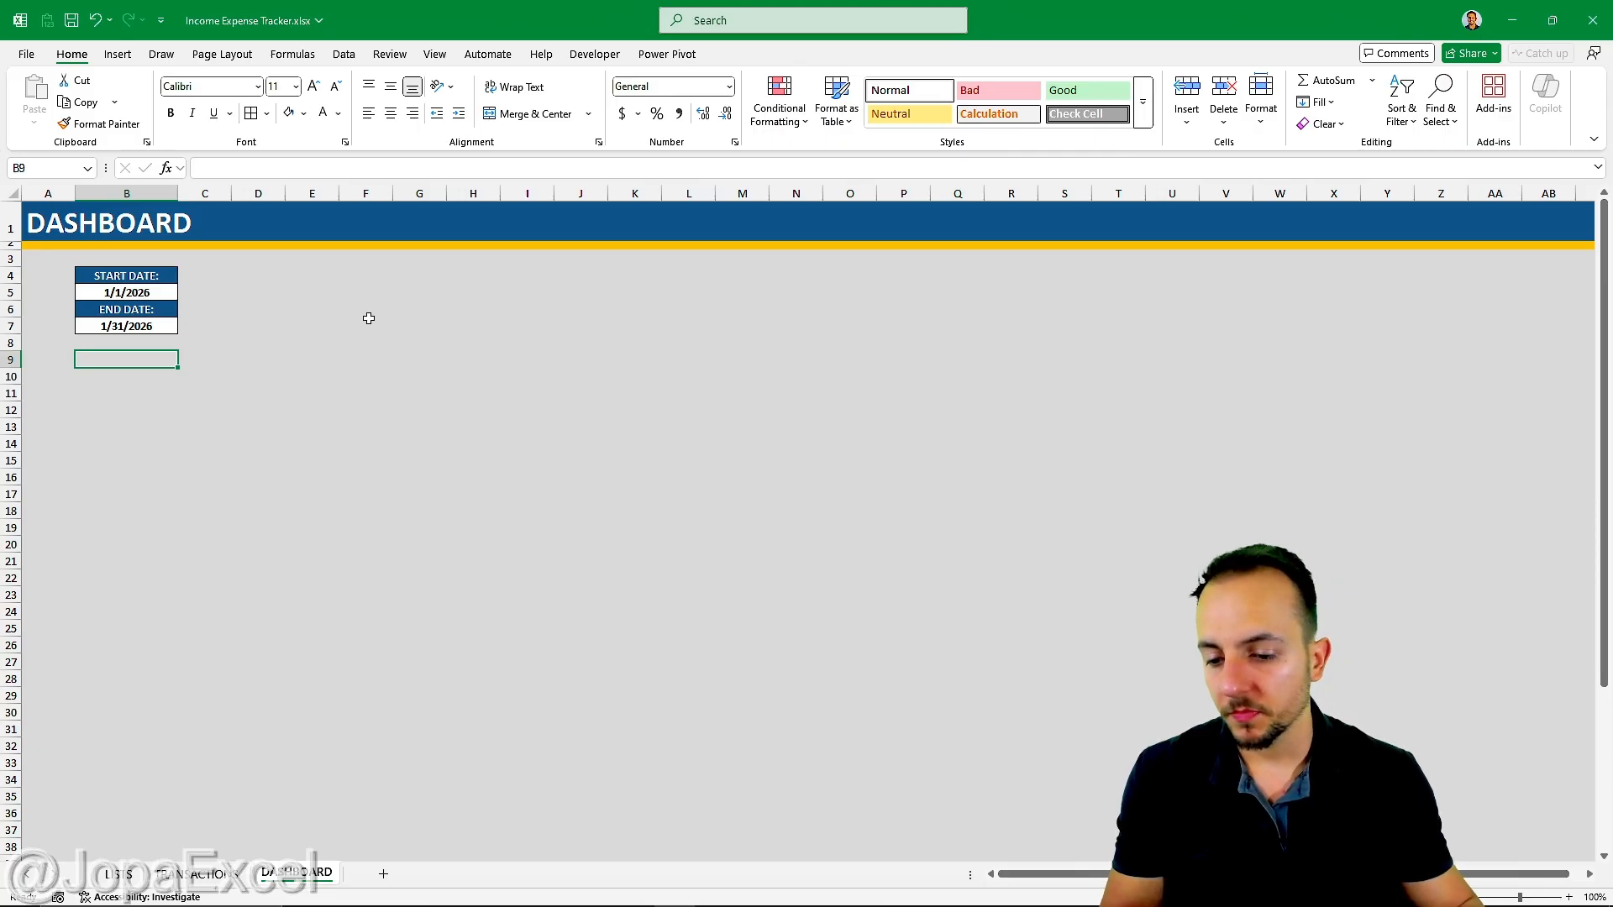
pyautogui.click(124, 874)
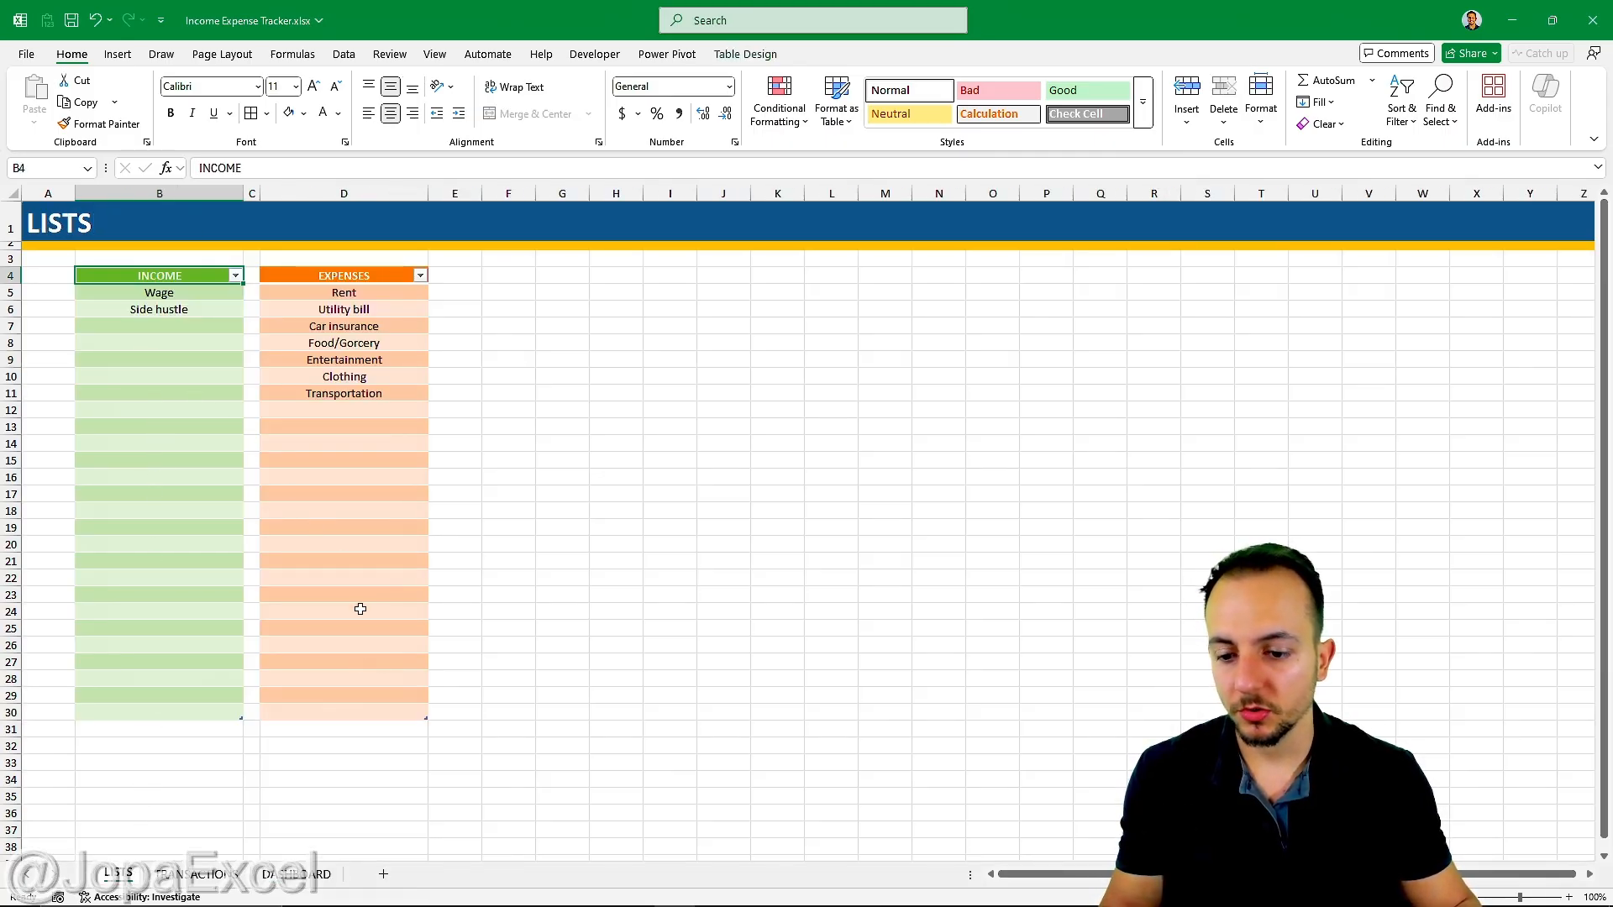
pyautogui.click(298, 874)
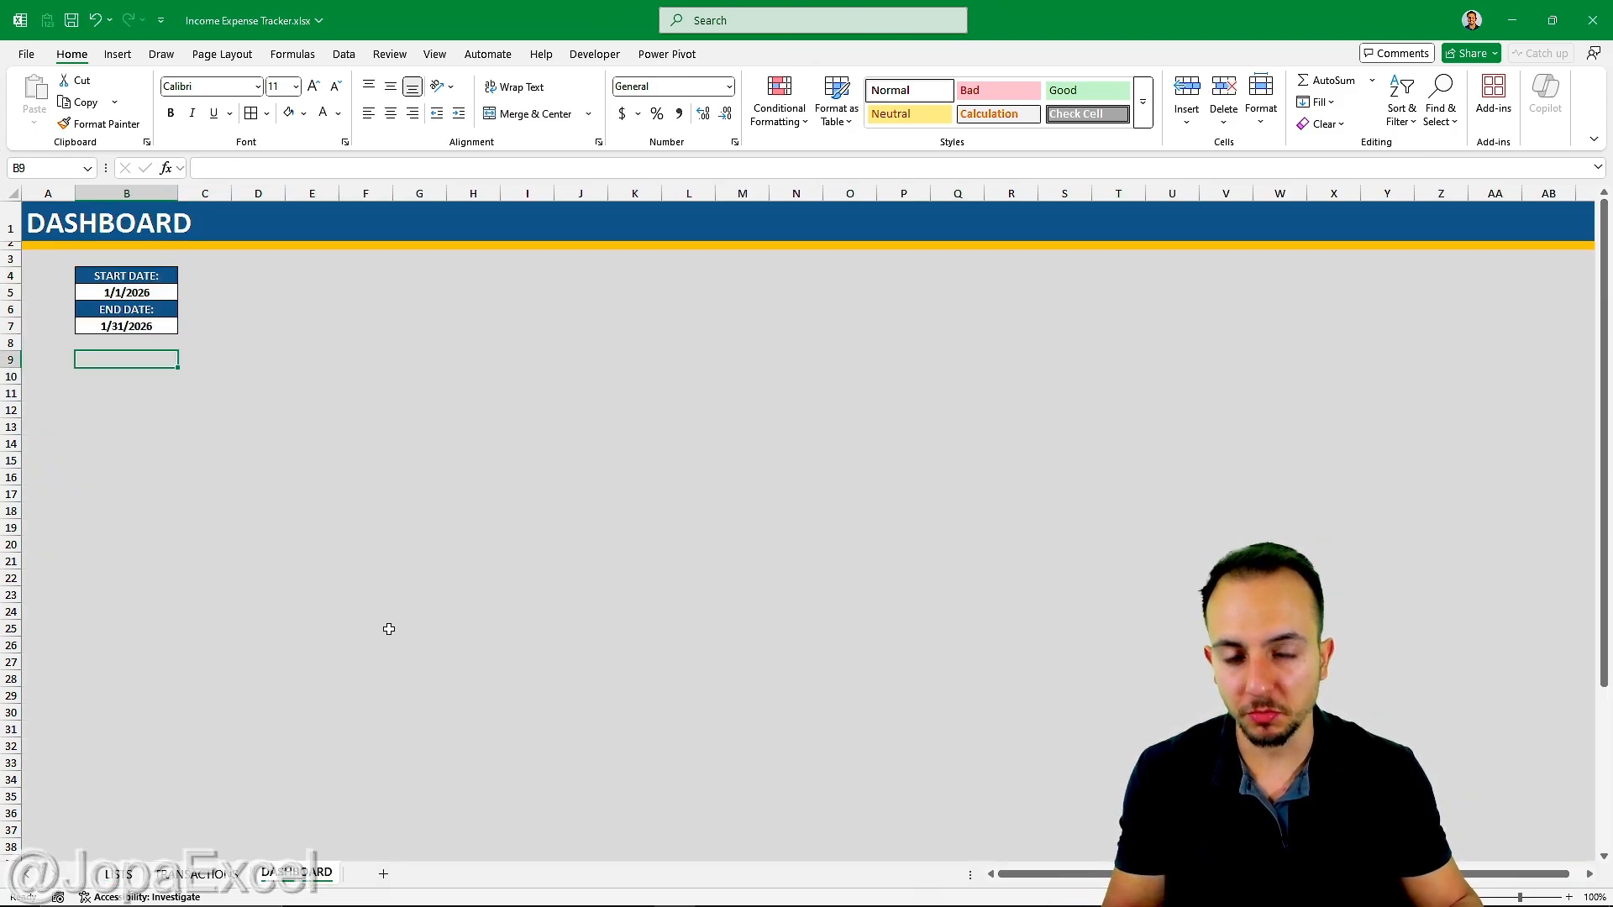
pyautogui.click(128, 874)
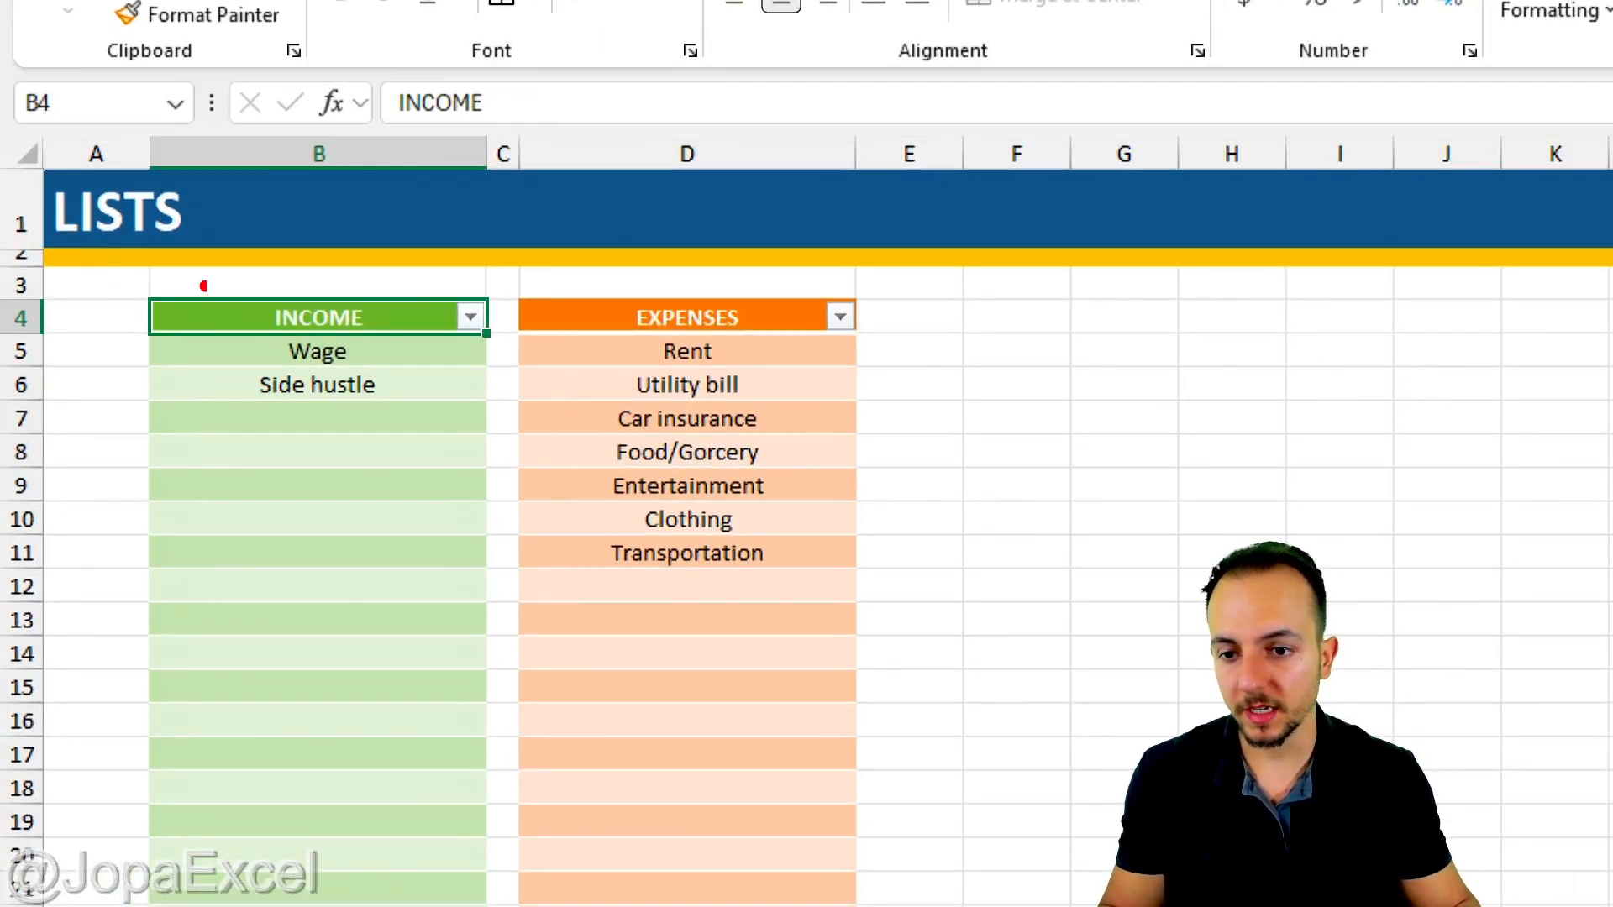
pyautogui.moveTo(315, 324)
pyautogui.mouseDown()
pyautogui.moveTo(334, 383)
pyautogui.moveTo(293, 319)
pyautogui.mouseUp()
pyautogui.press('e')
pyautogui.moveTo(334, 383)
pyautogui.mouseDown()
pyautogui.moveTo(316, 425)
pyautogui.moveTo(329, 375)
pyautogui.mouseUp()
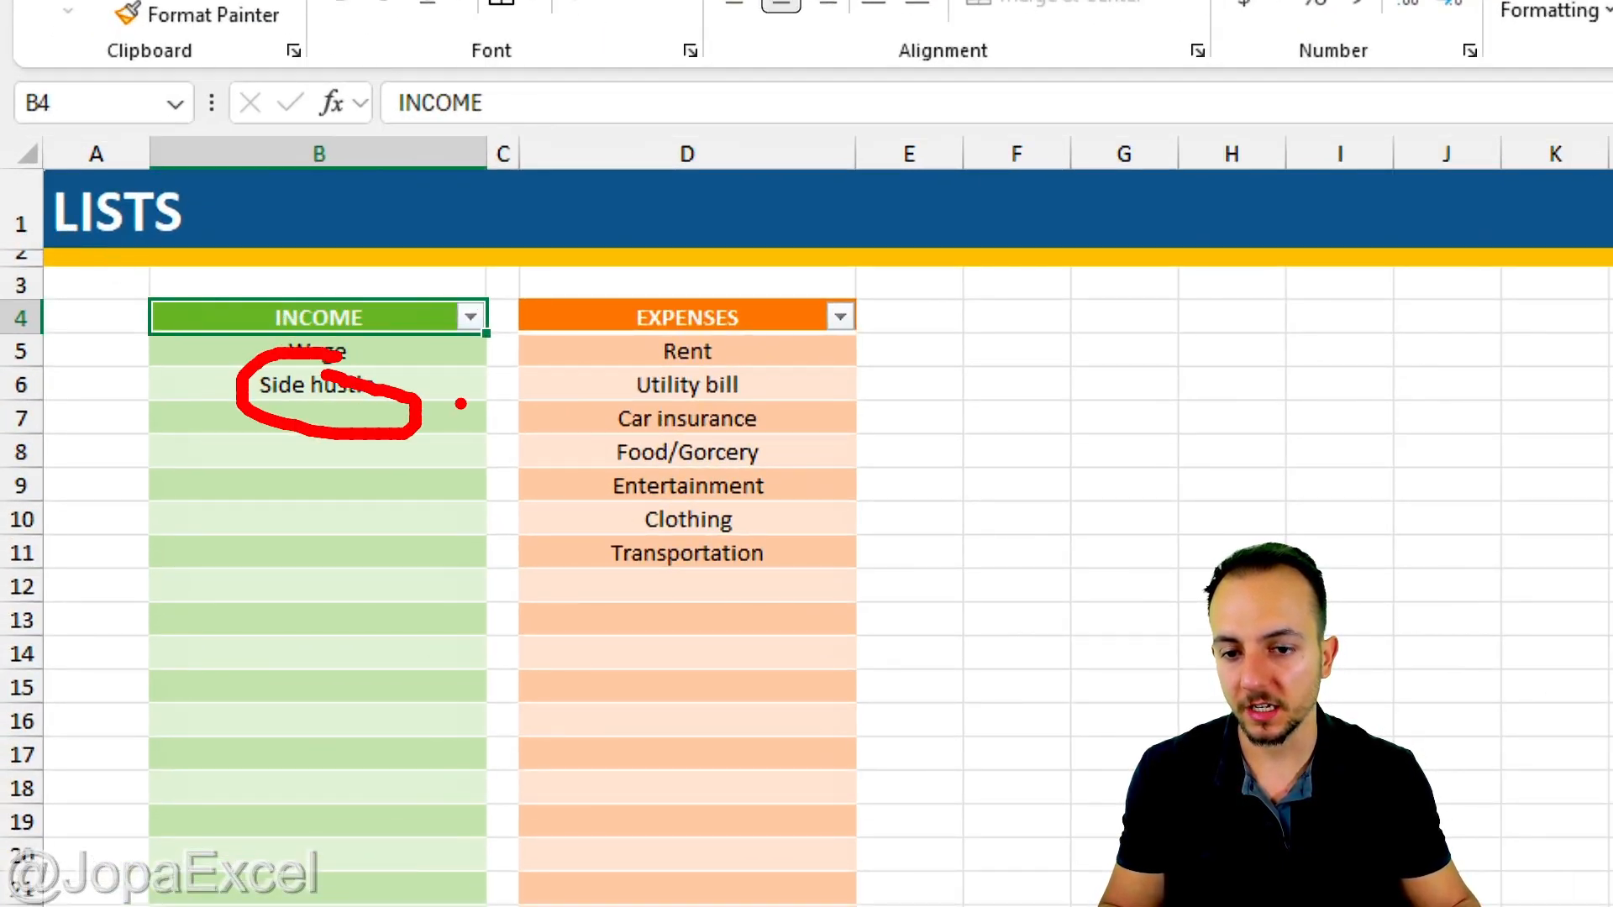
pyautogui.moveTo(694, 314); pyautogui.dragTo(622, 367)
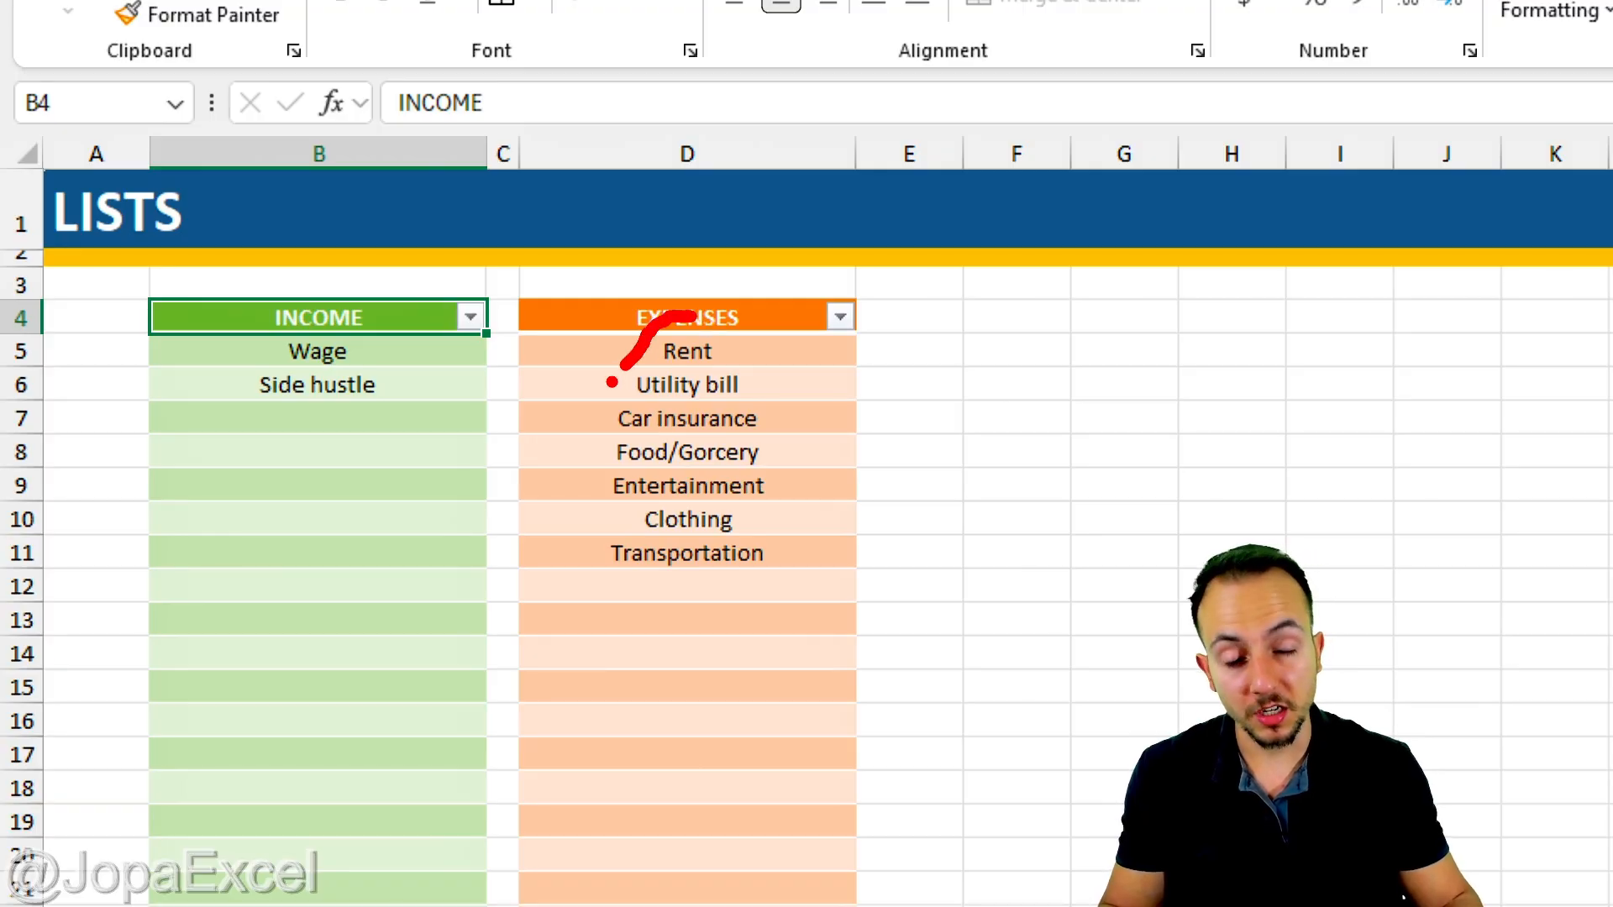
pyautogui.press('e')
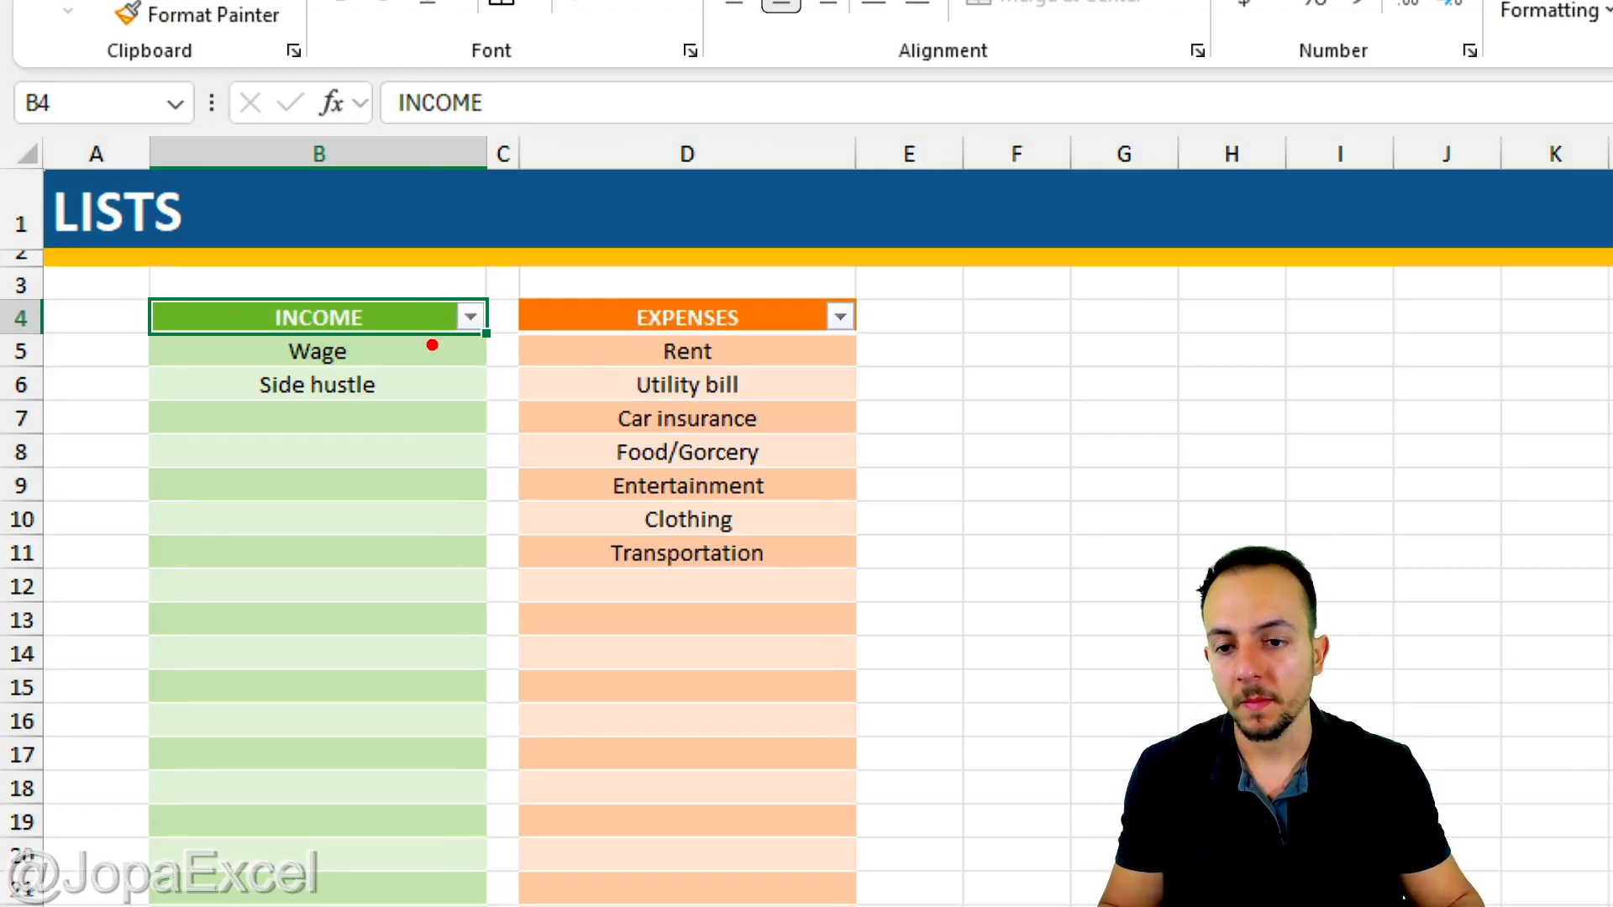
pyautogui.moveTo(407, 368); pyautogui.dragTo(523, 306)
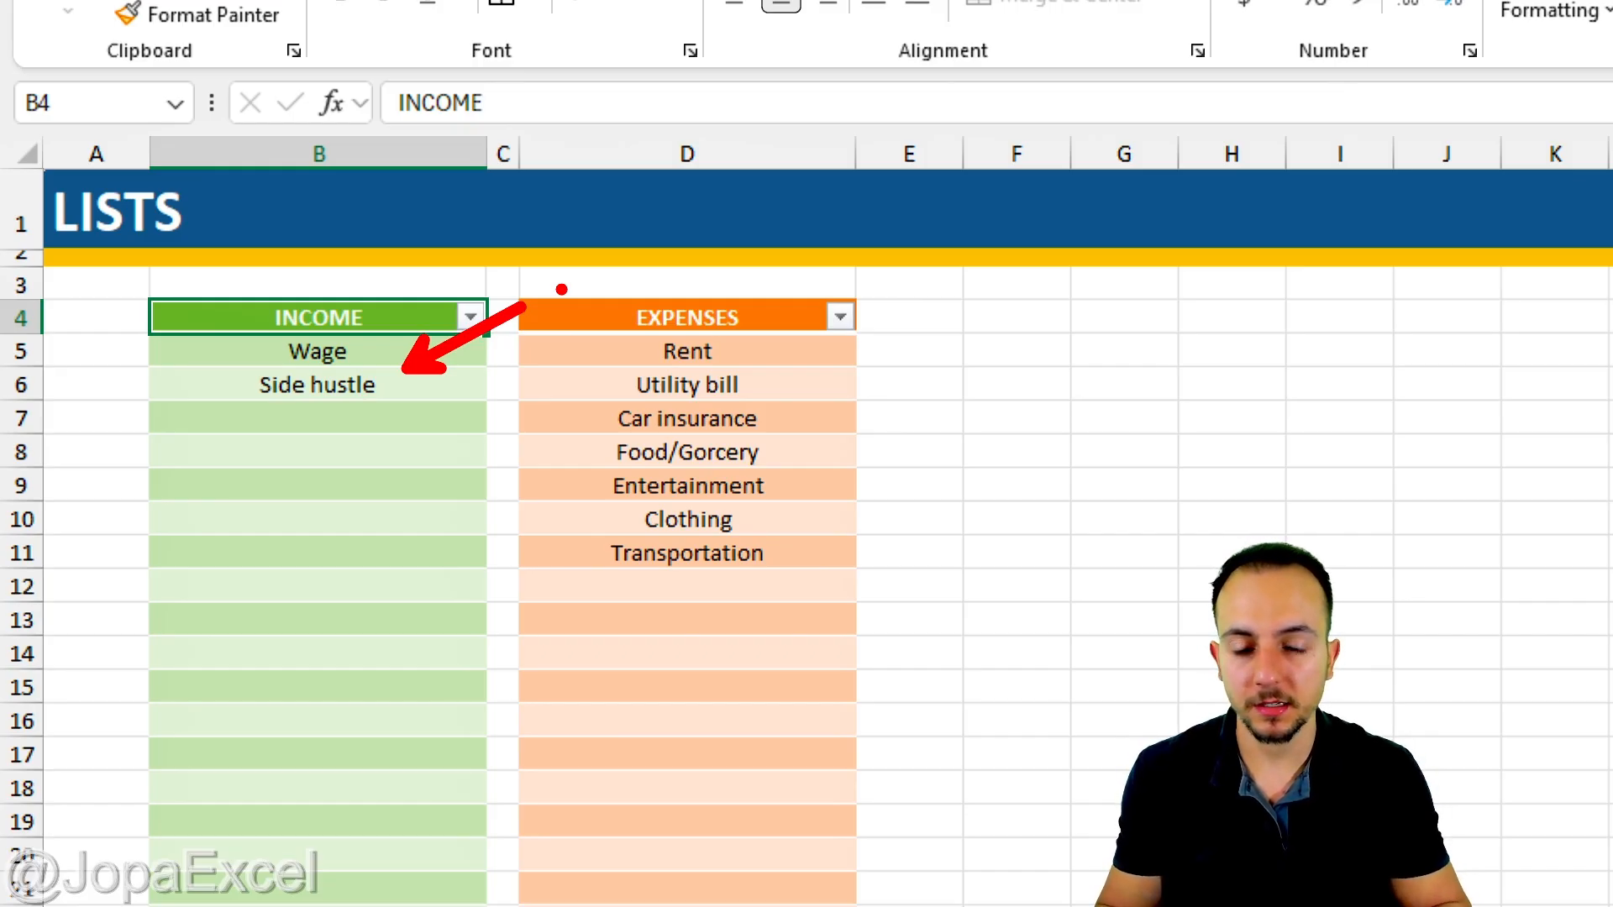
pyautogui.press('Escape')
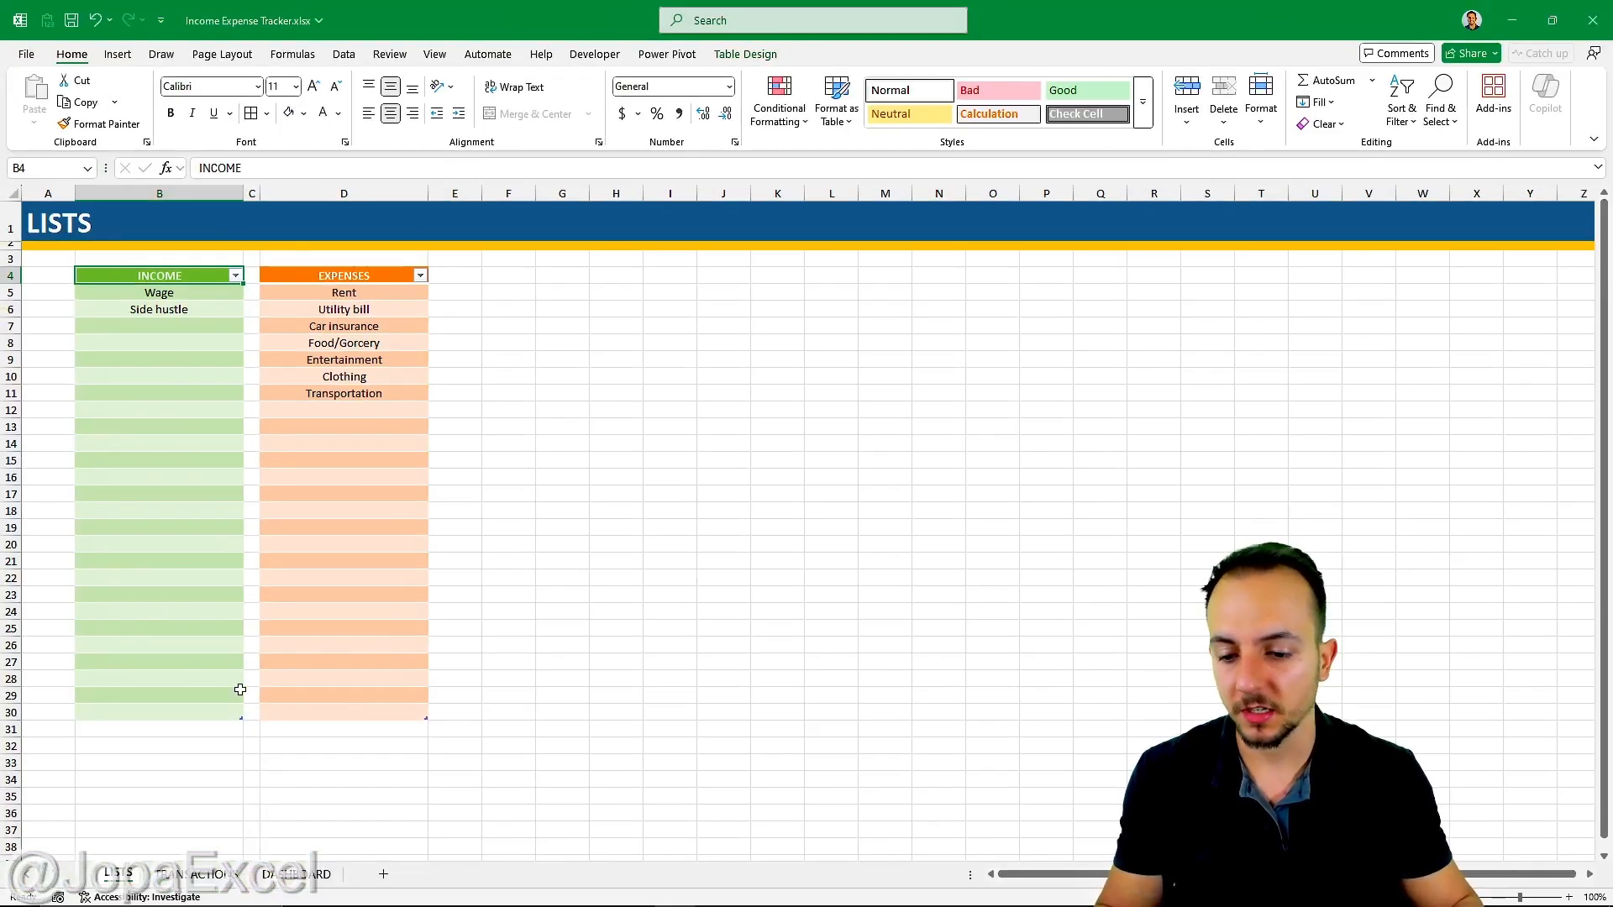
# Enter the header INCOME in cell I4 of the DASHBOARD sheet
pyautogui.click(290, 874)
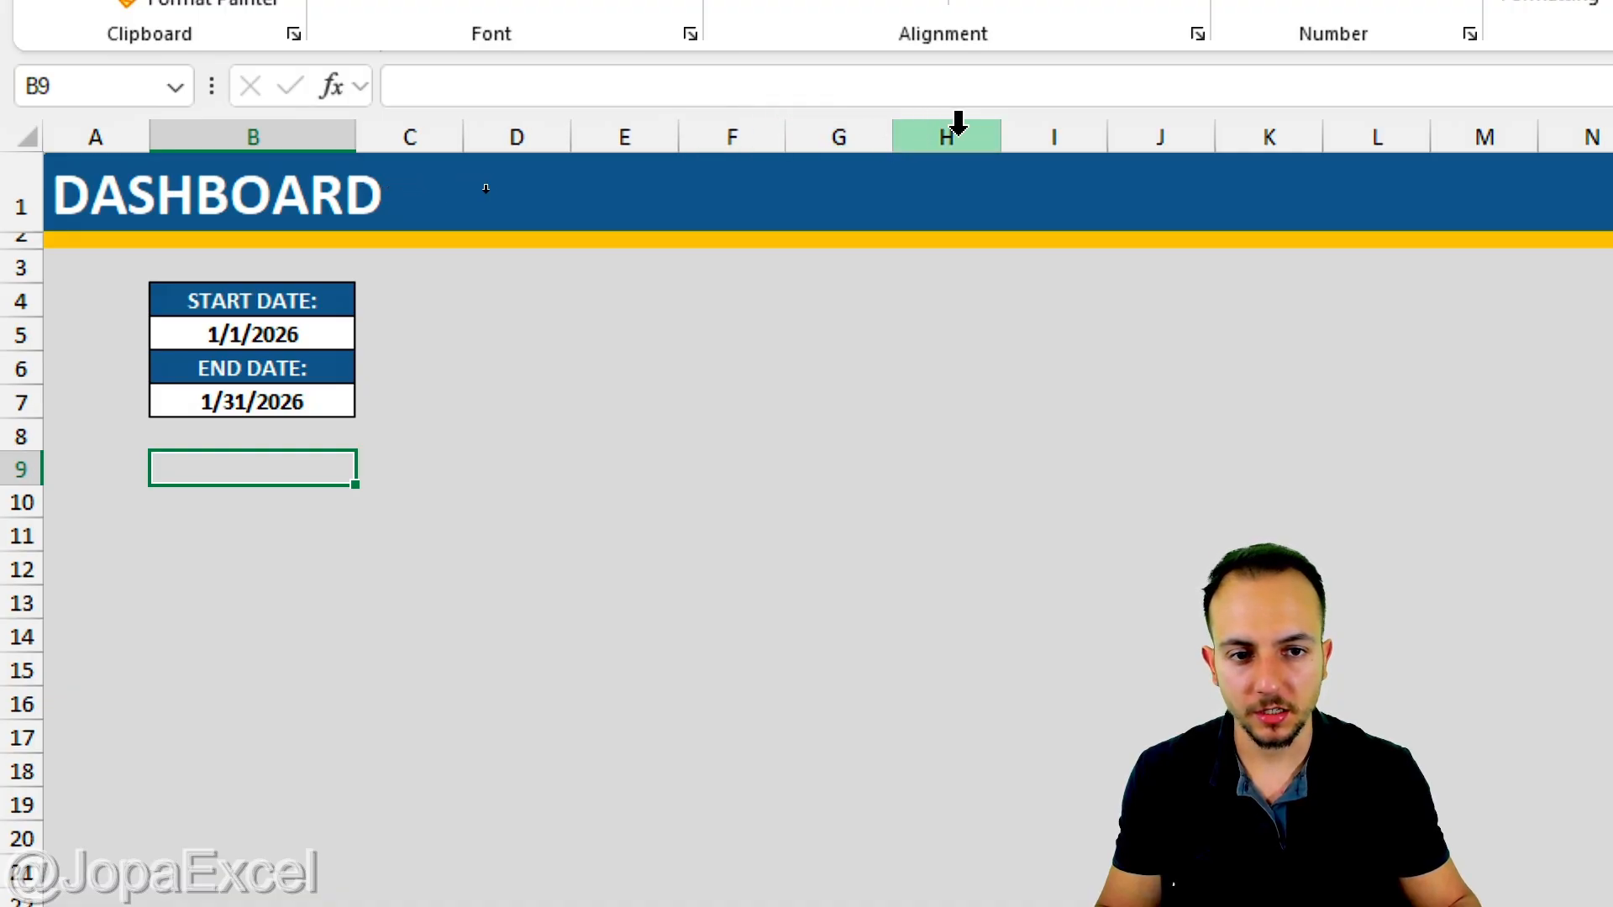
pyautogui.click(1174, 117)
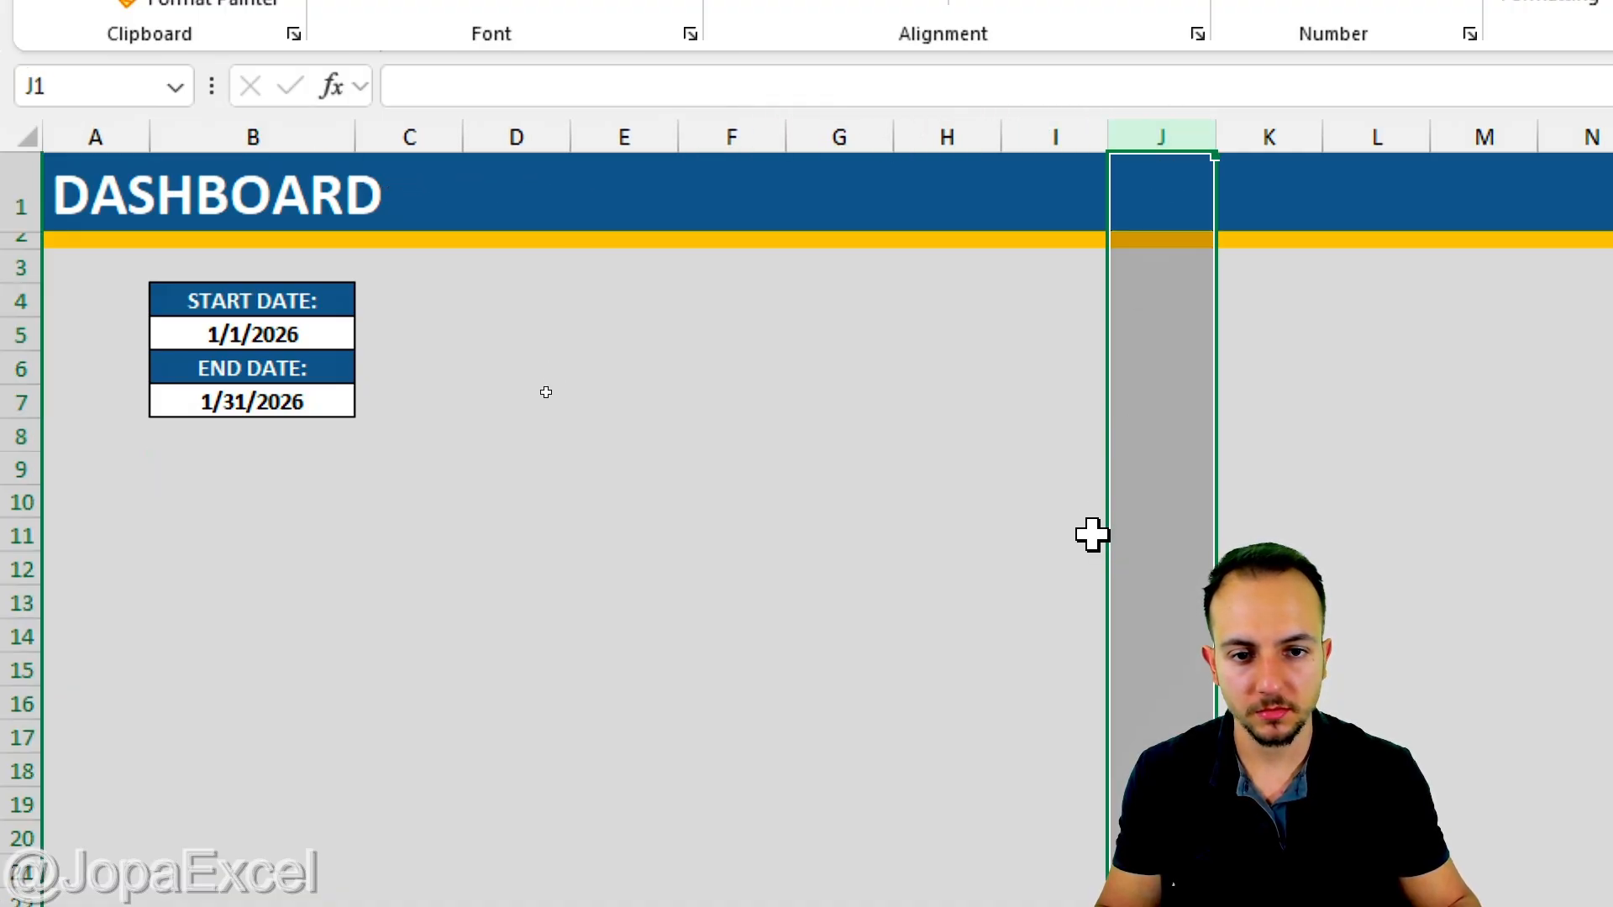
pyautogui.click(1090, 134)
pyautogui.click(1068, 273)
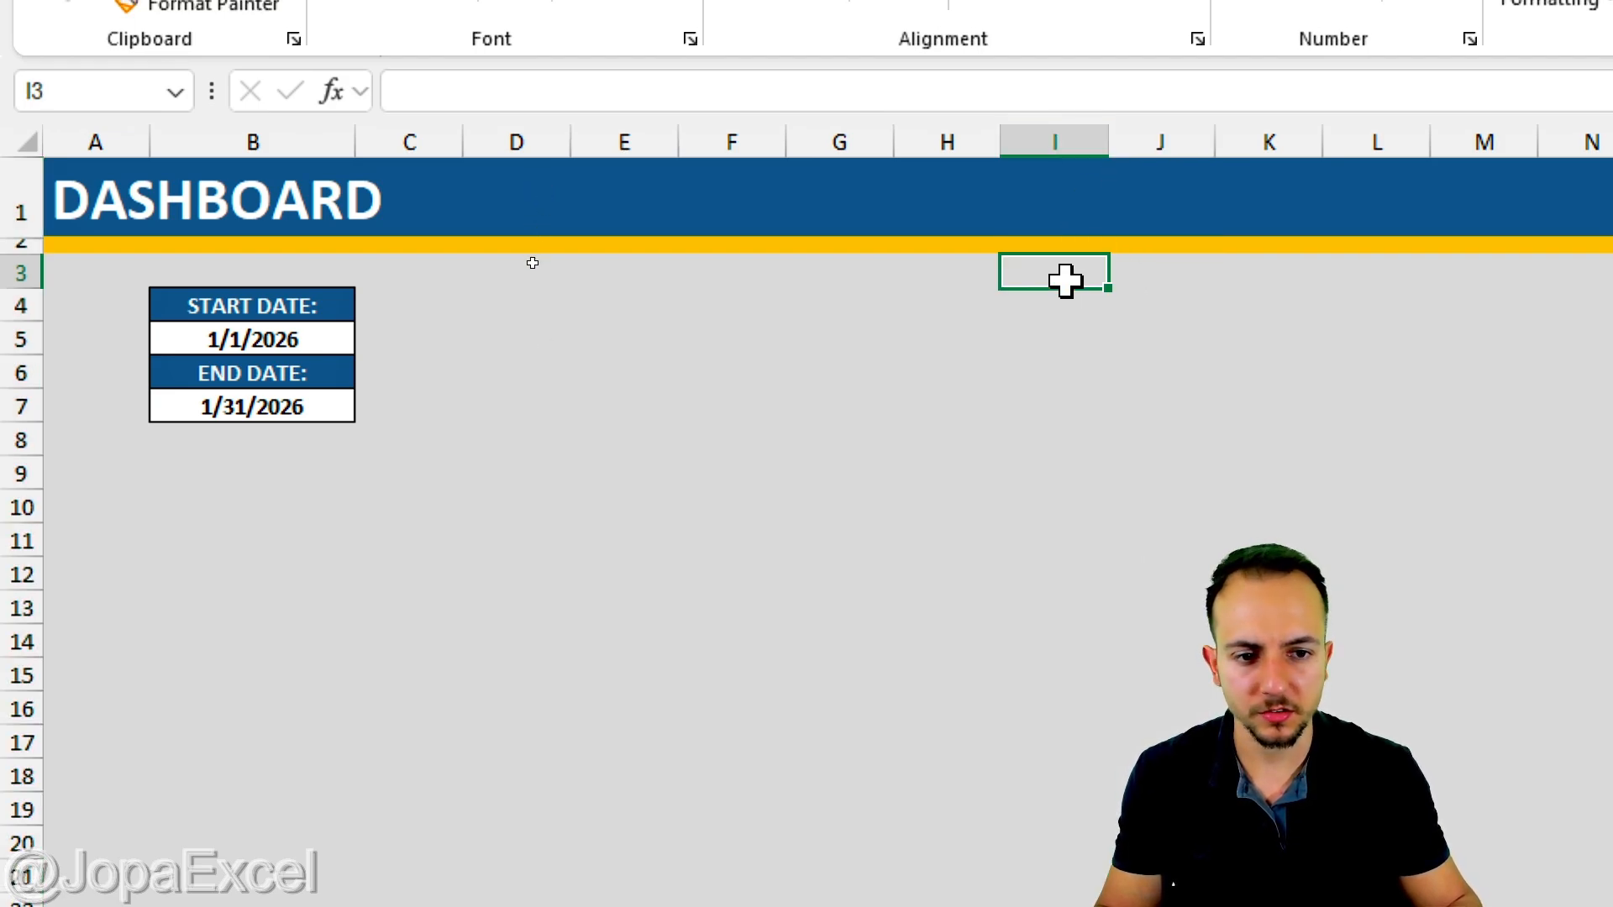
pyautogui.click(1052, 312)
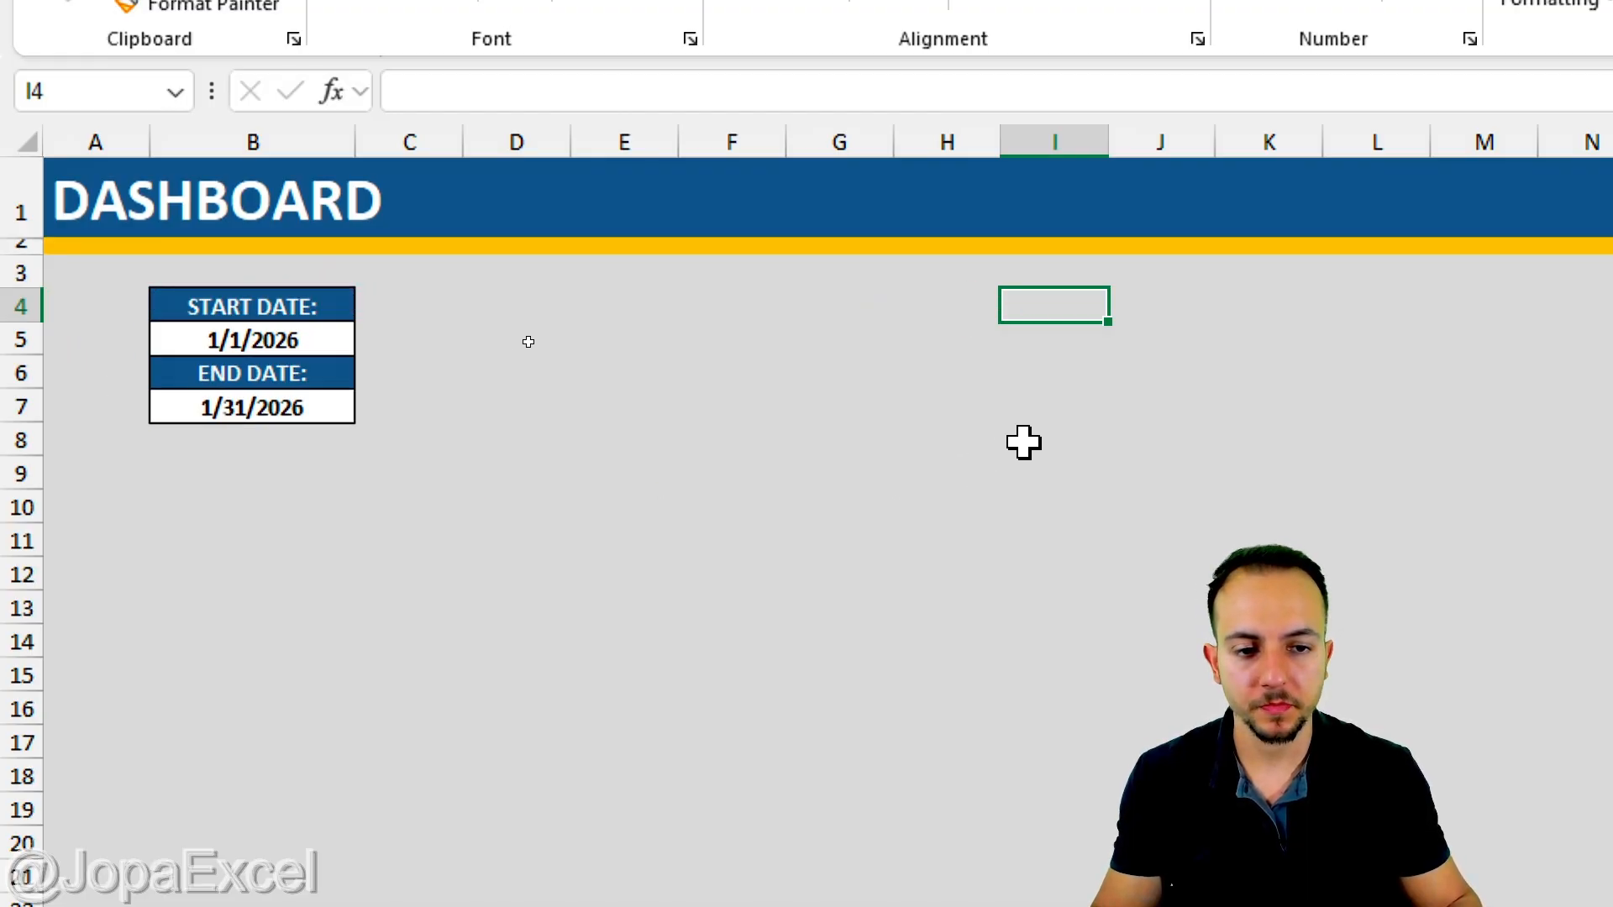
pyautogui.write('EXP')
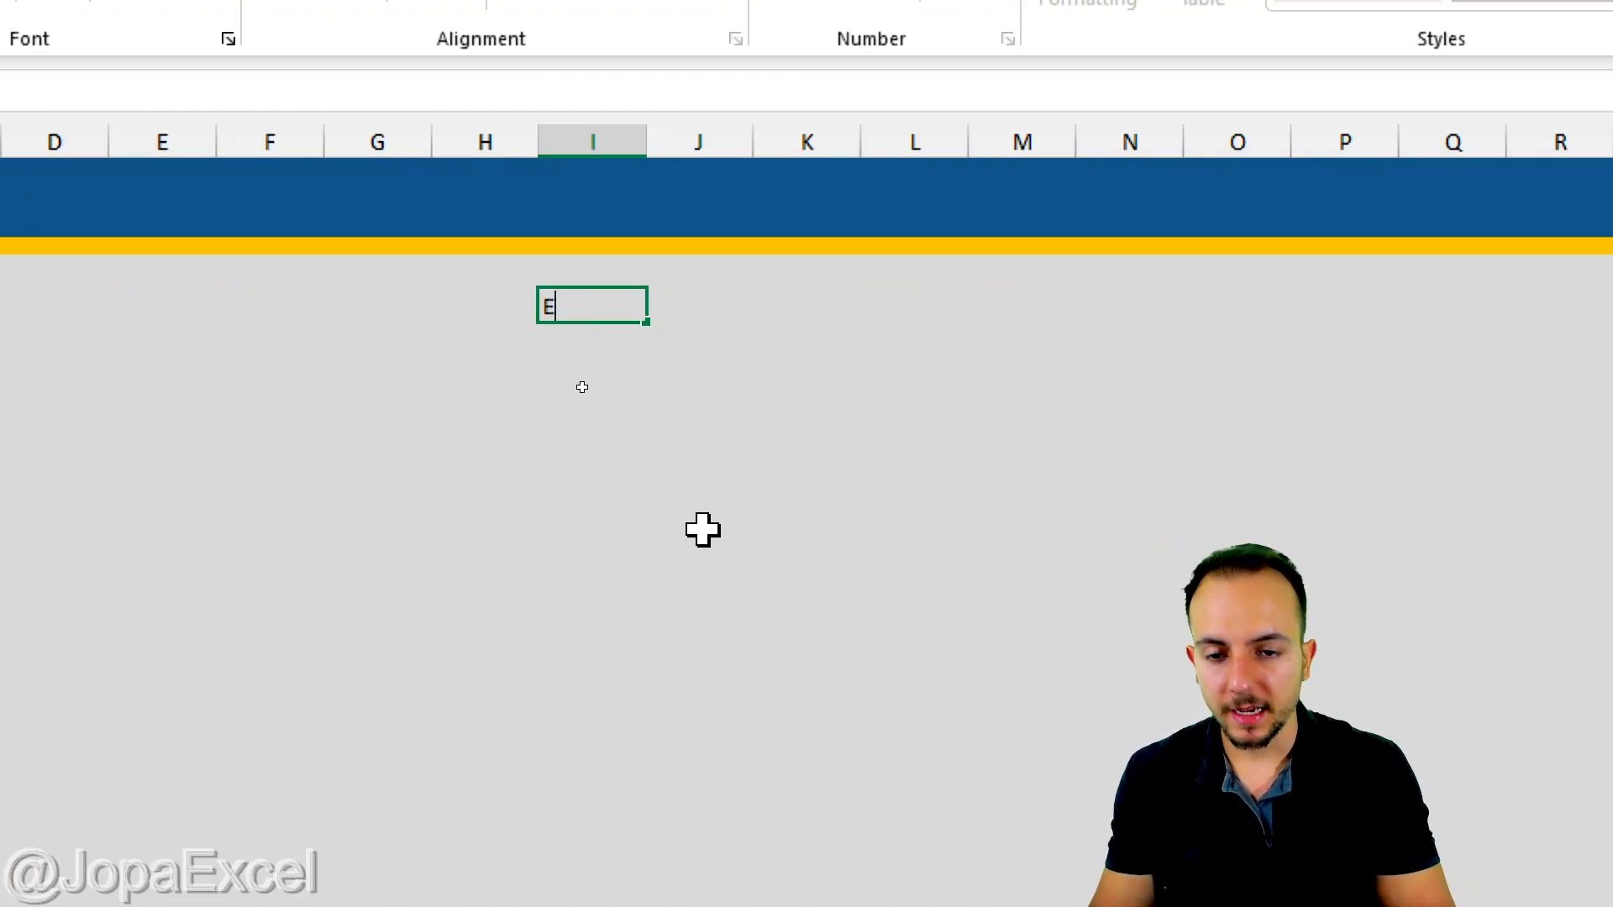
pyautogui.press('BackSpace')
pyautogui.press('BackSpace')
pyautogui.press('BackSpace')
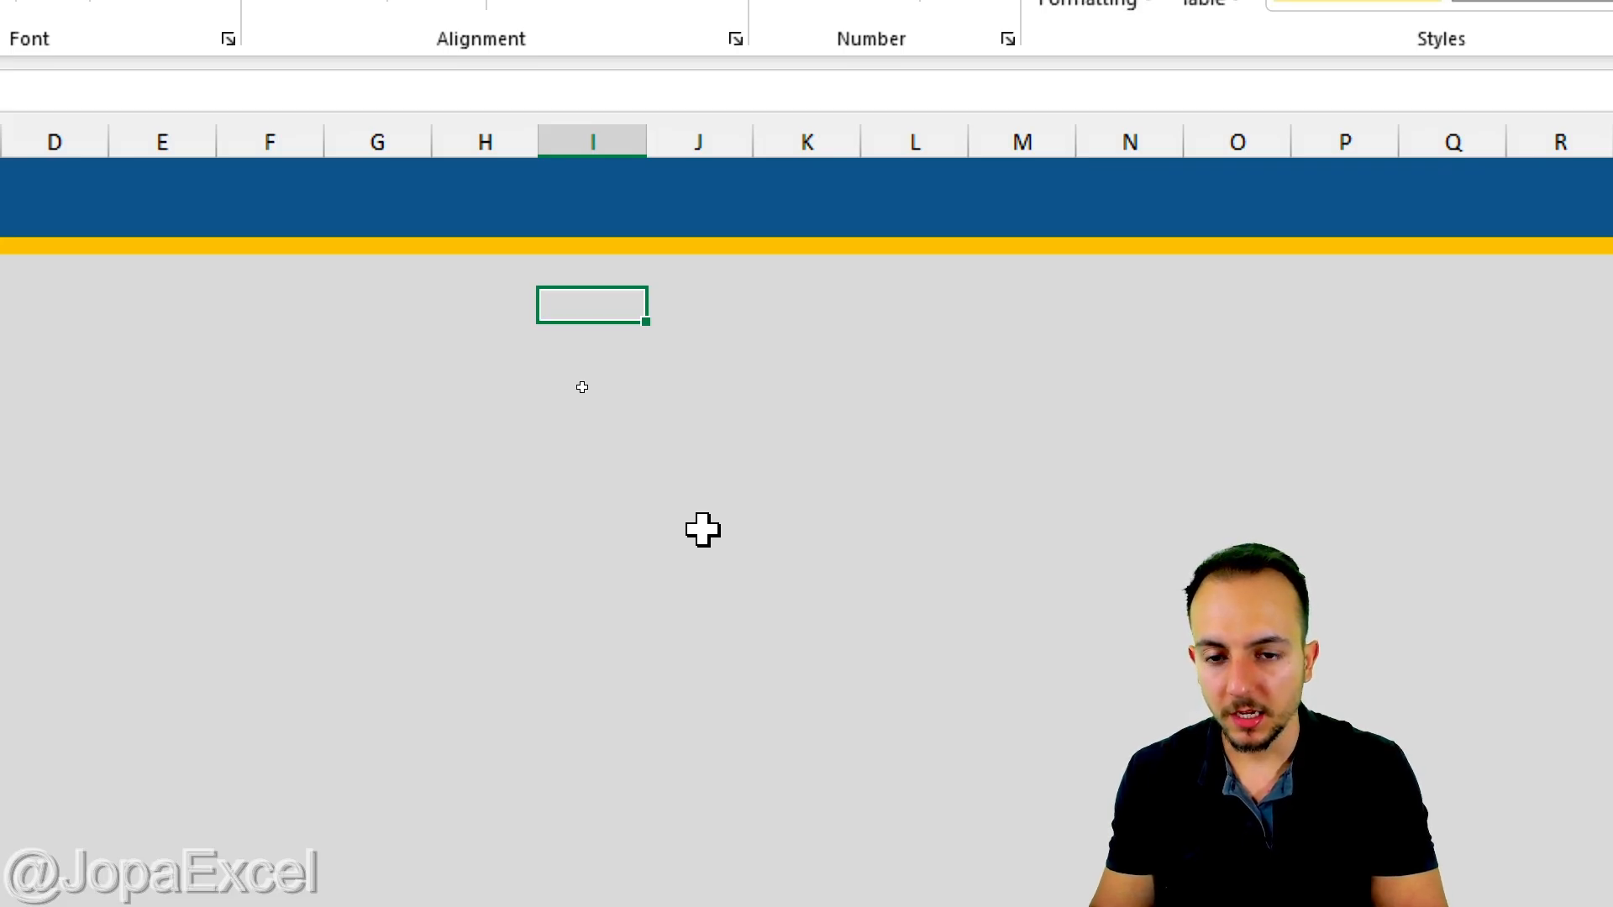
pyautogui.write('INCOME')
pyautogui.press('Tab')
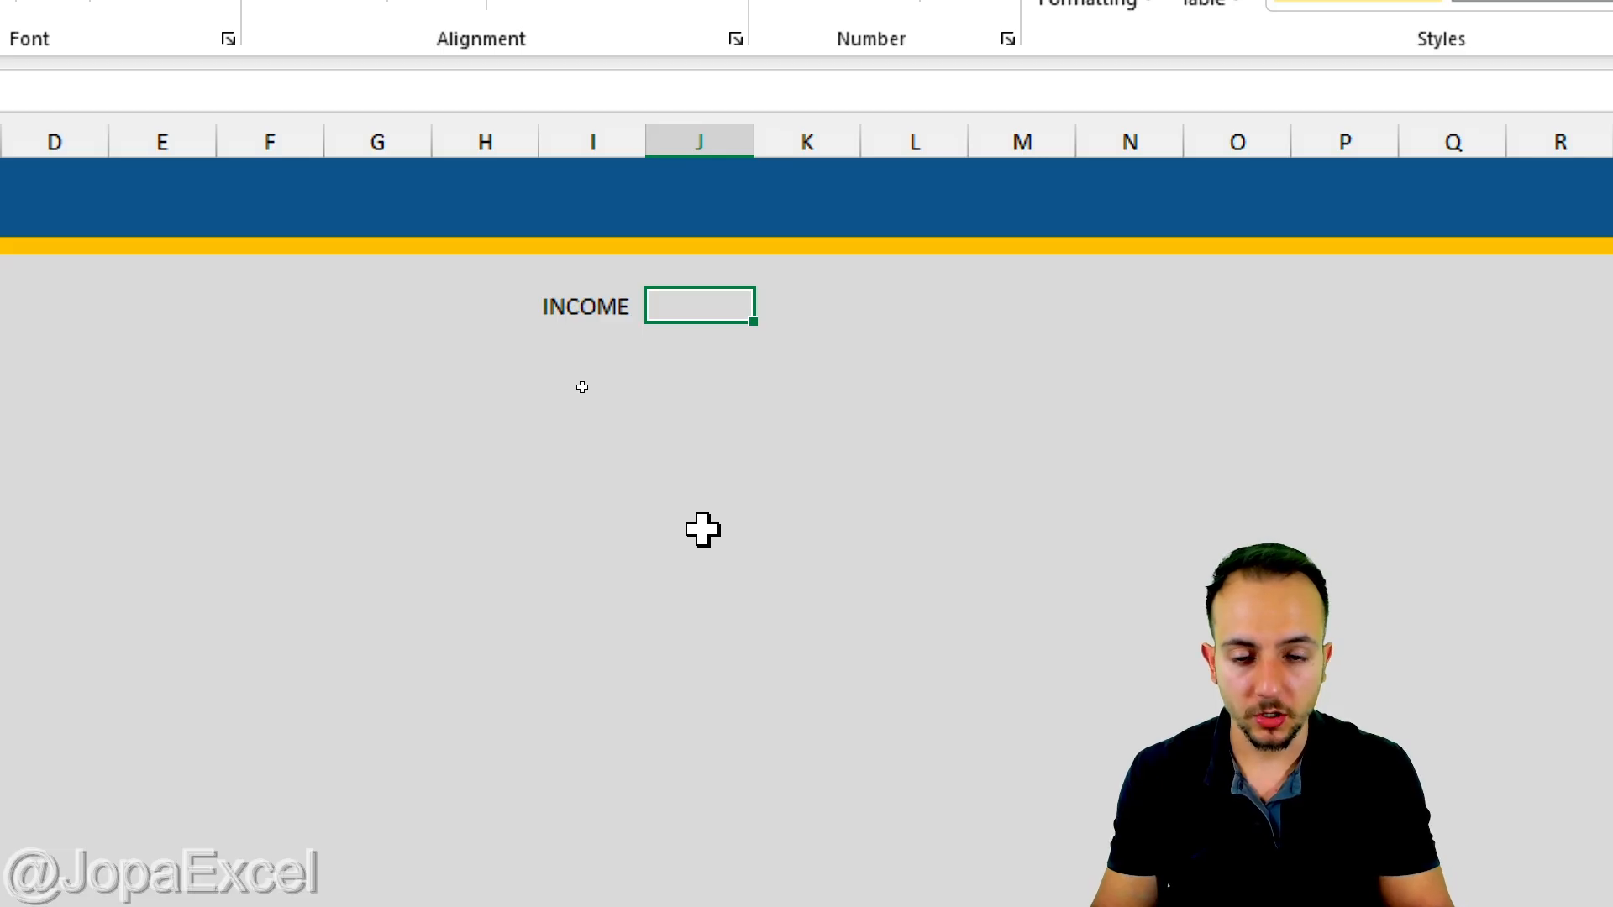
# Enter the header TOTAL AMOUNT in cell J4, beside the INCOME header
pyautogui.write('A')
pyautogui.press('BackSpace')
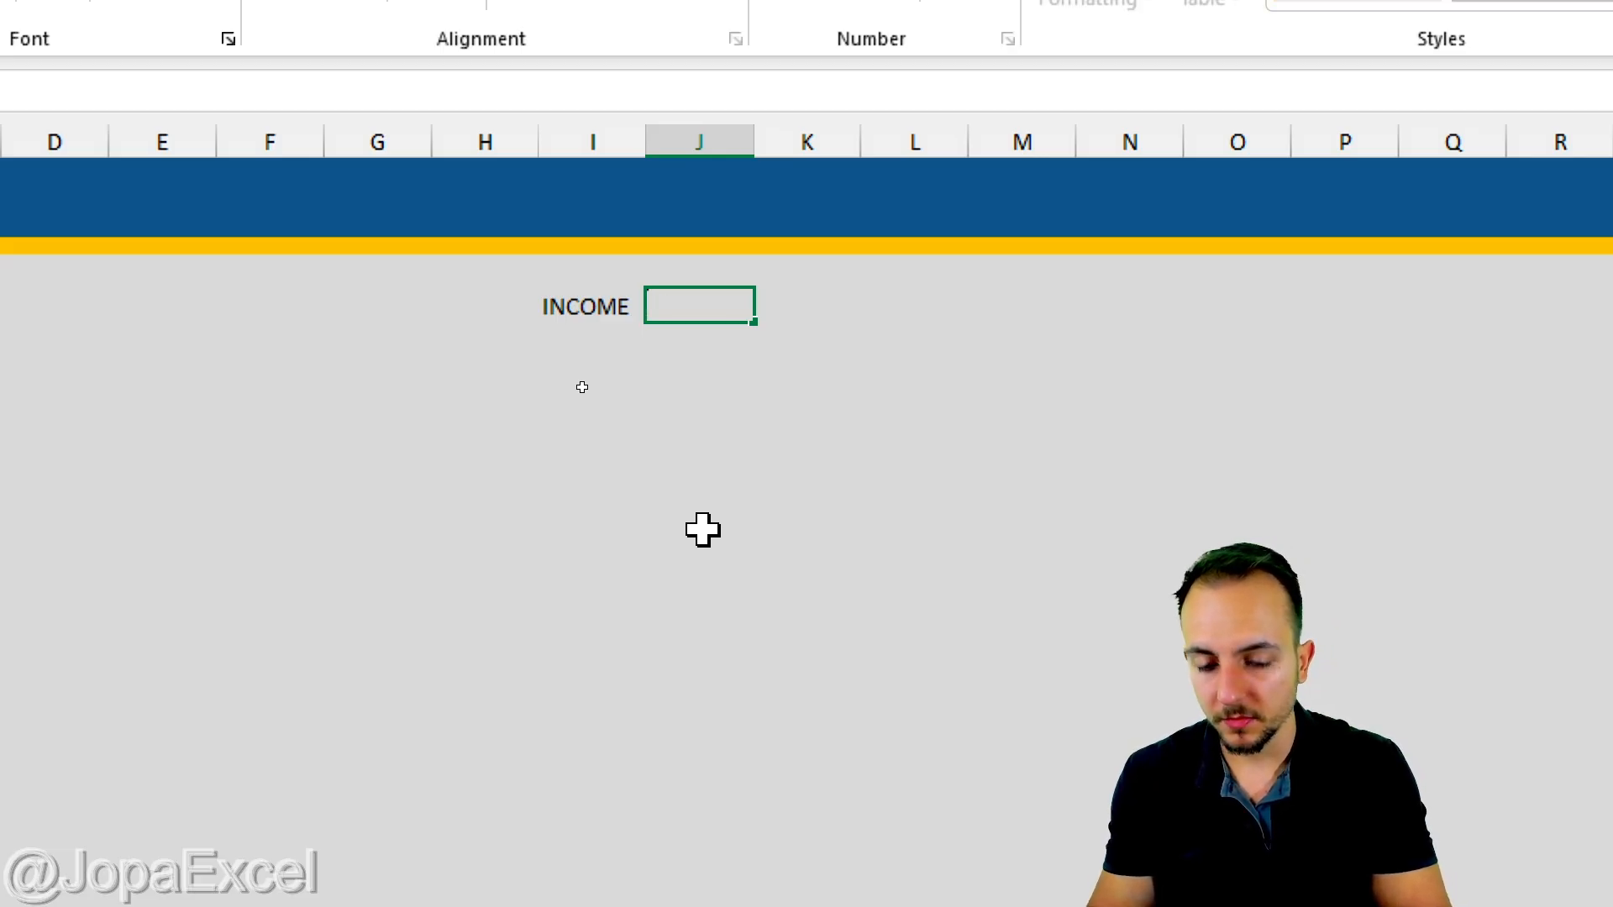
pyautogui.write('TOTAL AMOUNT')
pyautogui.press('Tab')
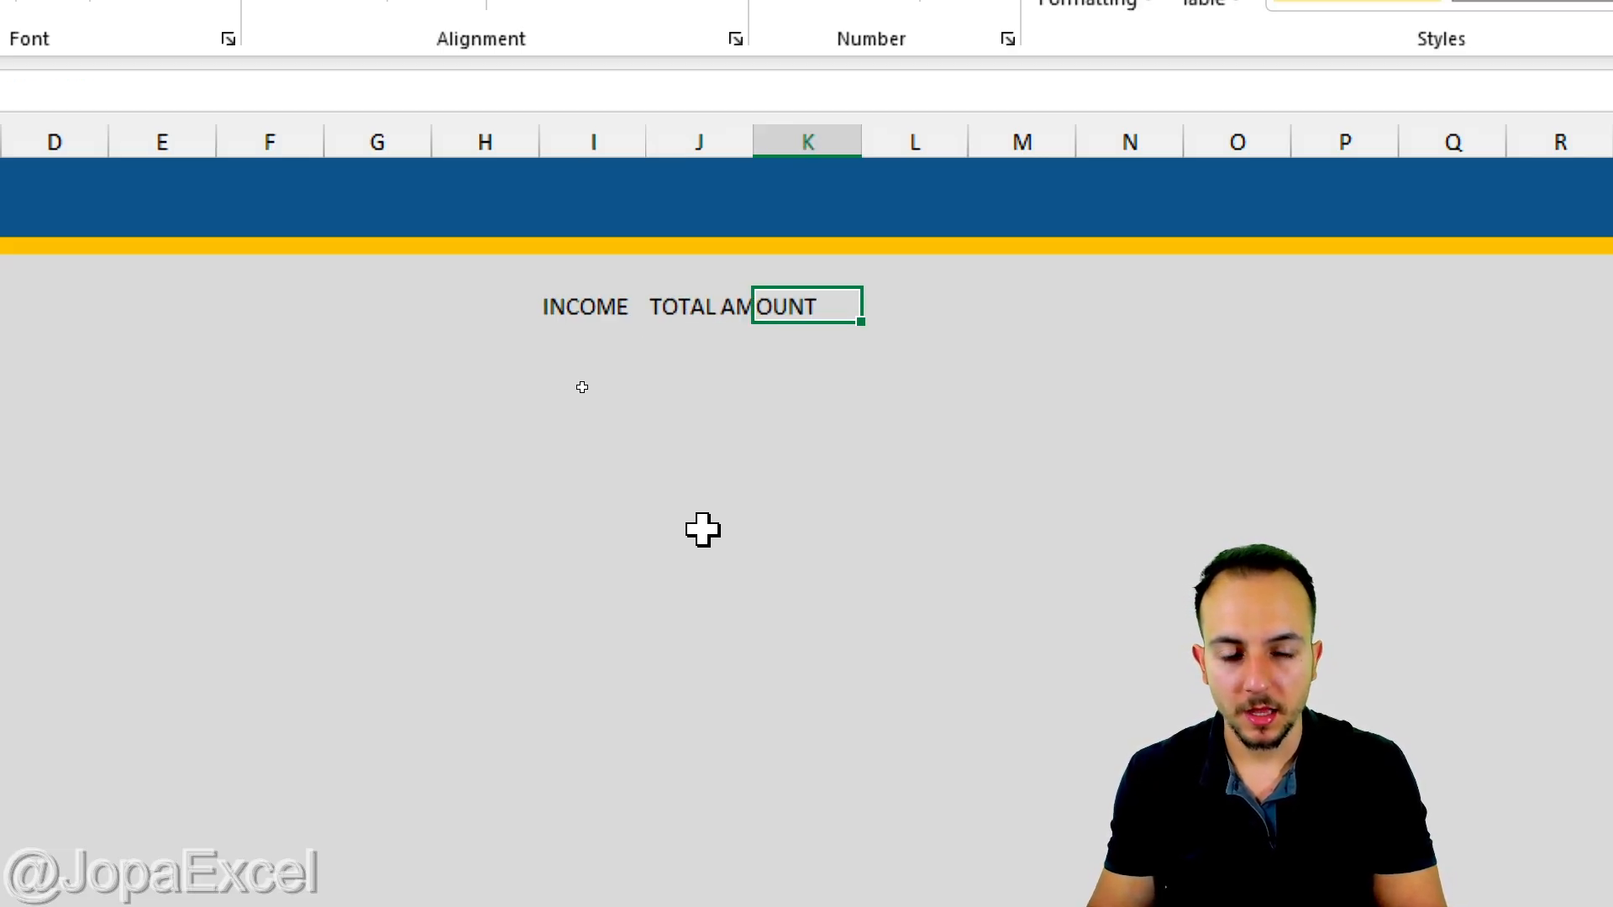
# Add the headers EXPENSES in L4 and TOTAL AMOUNT in M4
pyautogui.press('Tab')
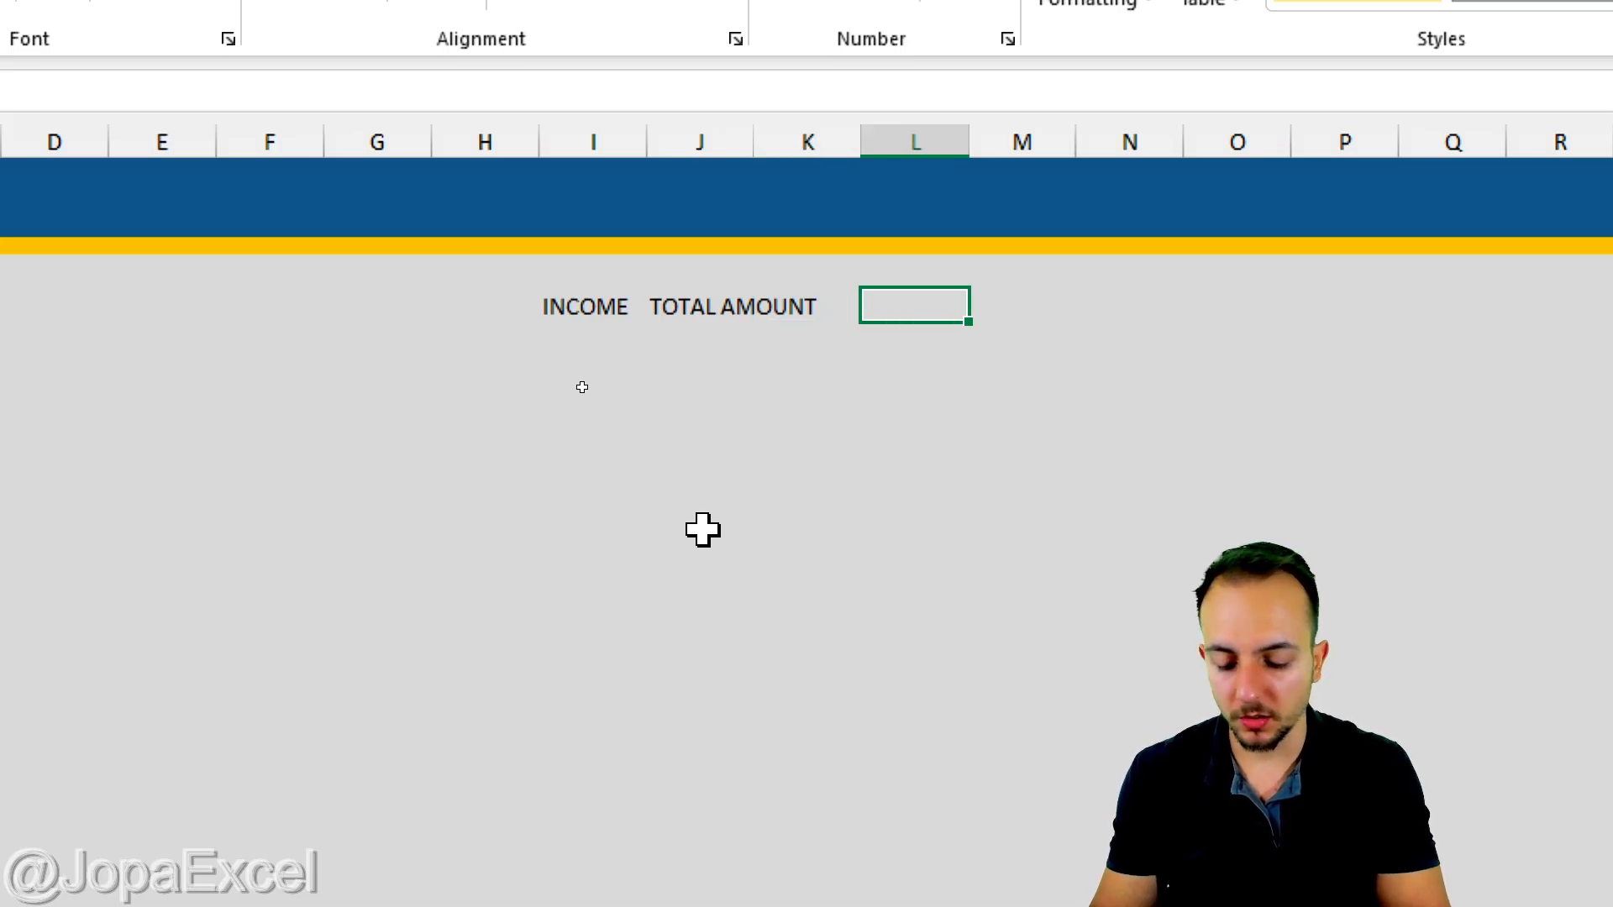
pyautogui.write('EXPENSES')
pyautogui.press('Tab')
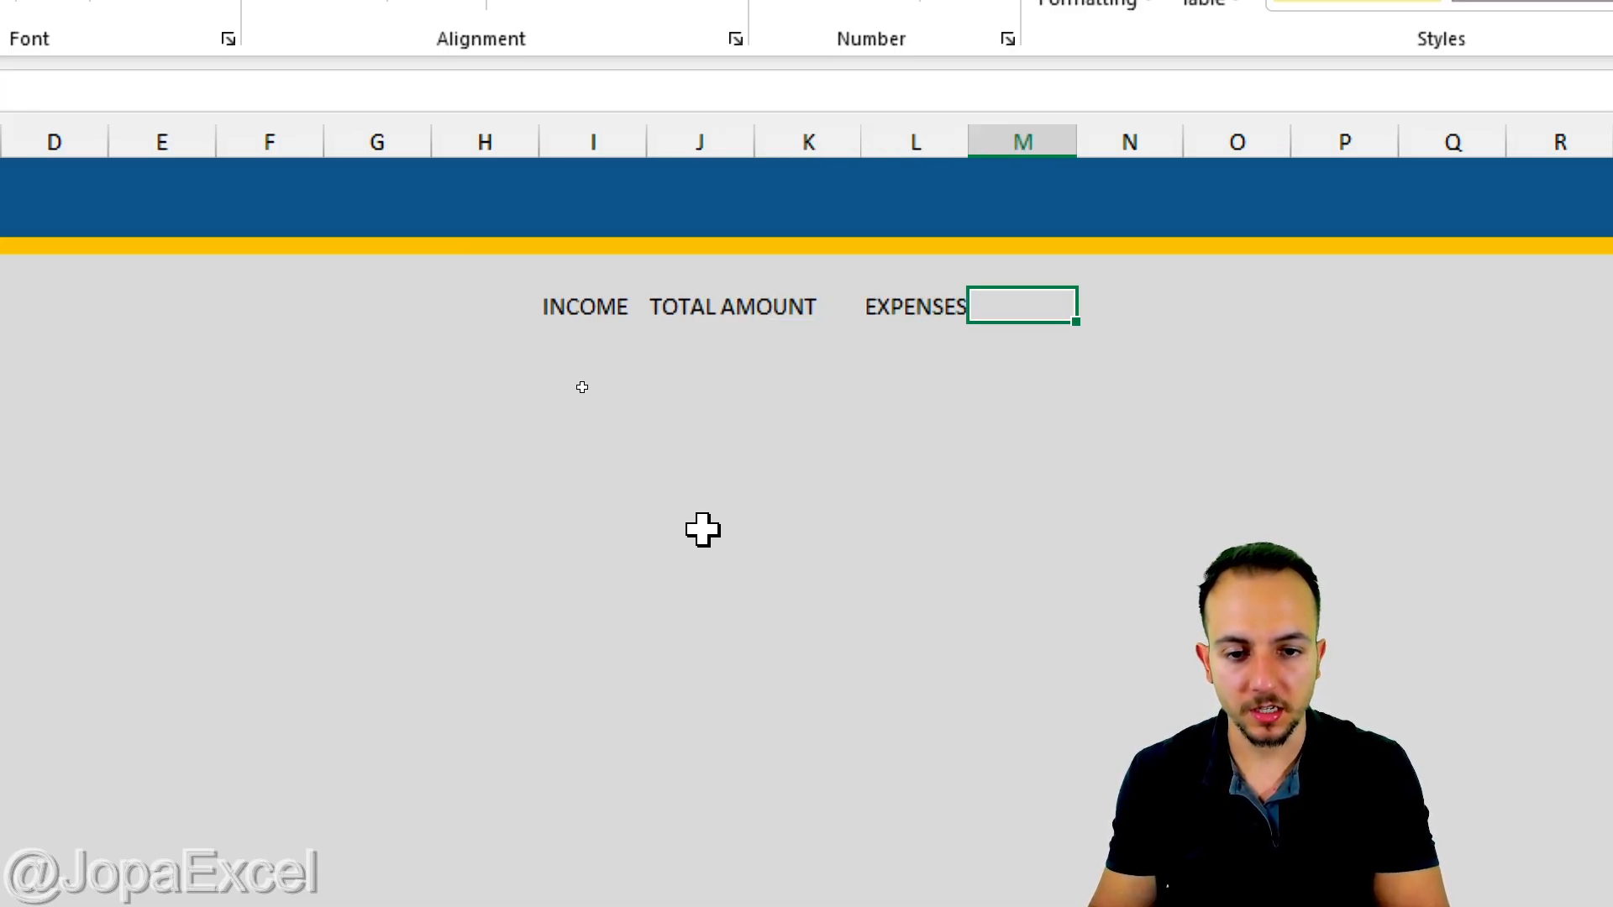
pyautogui.write('TOTAL AMOUNT')
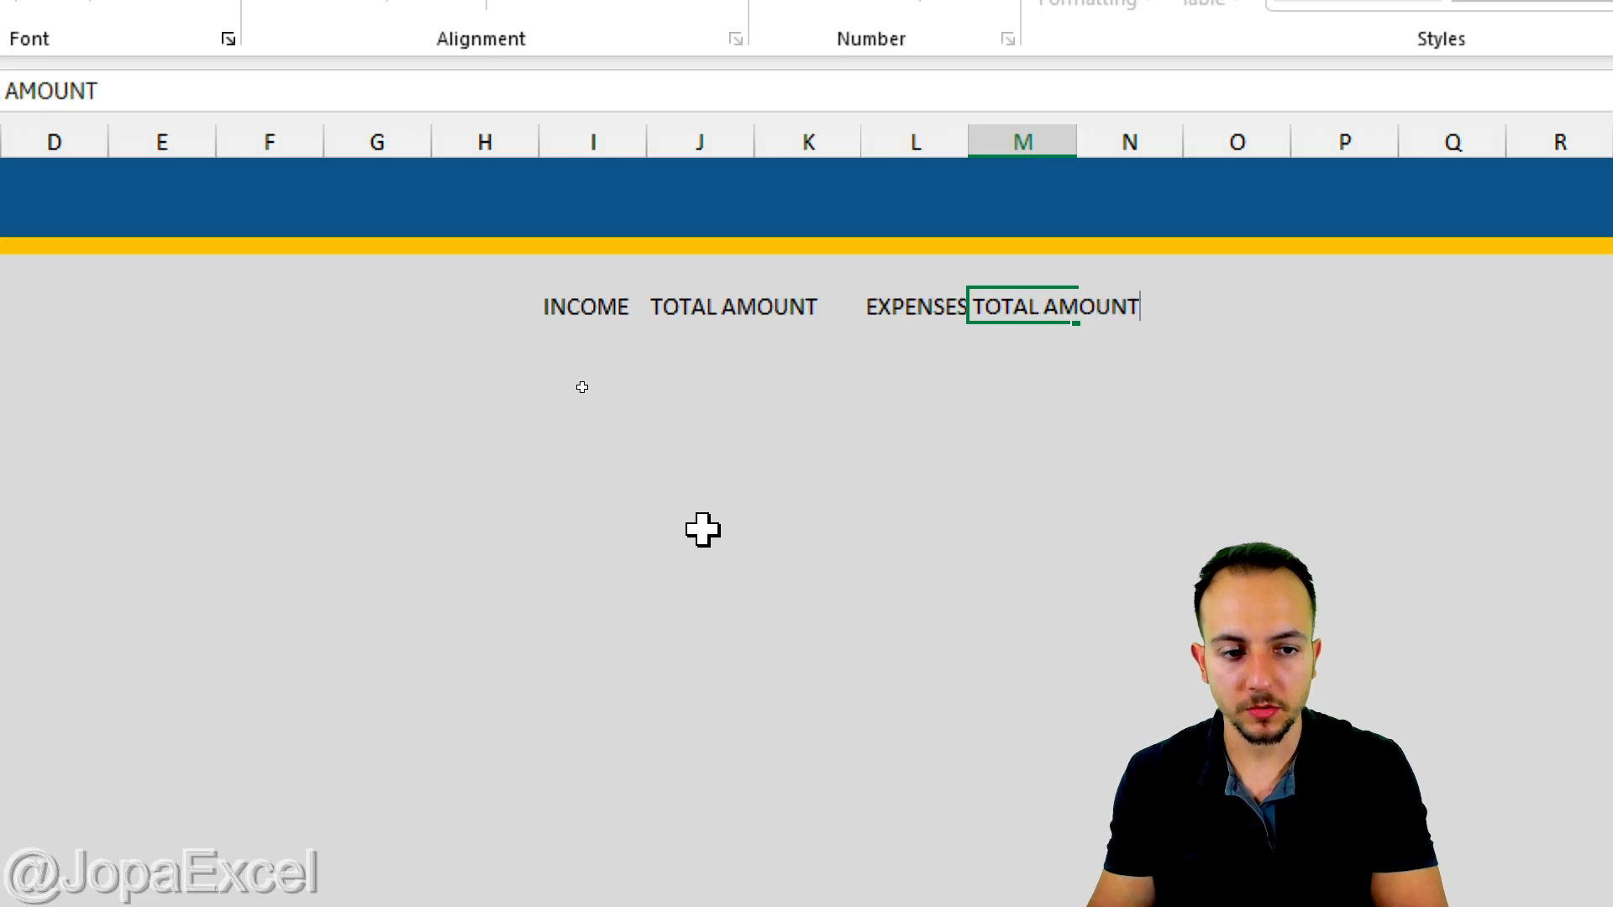
pyautogui.press('Return')
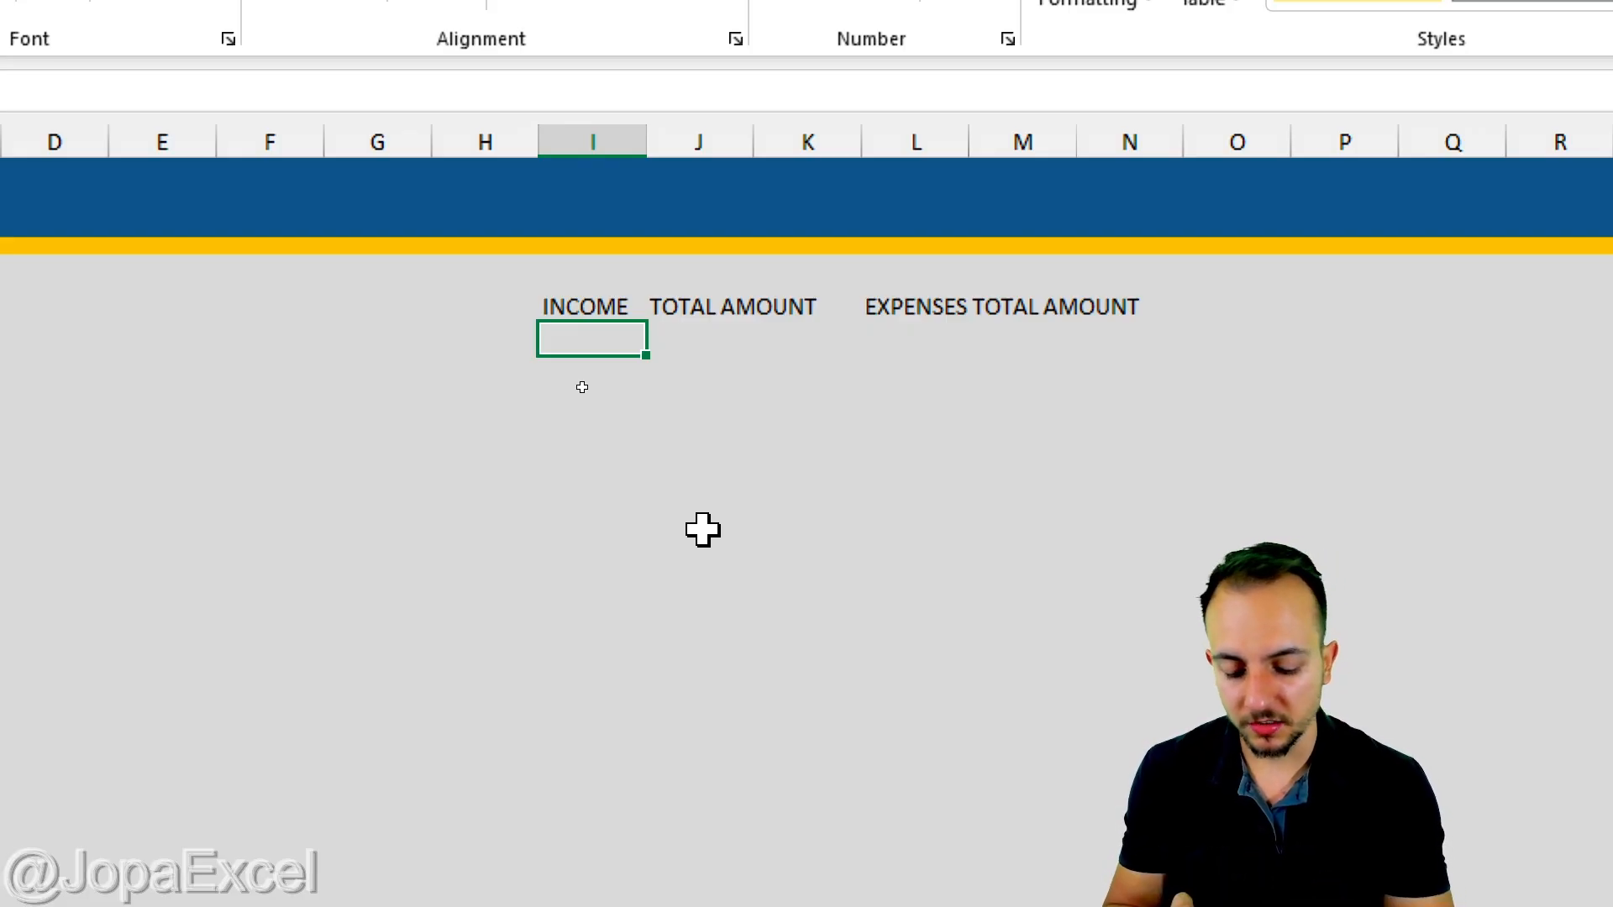
# In I5, under the INCOME header, enter a formula that references the first income entry, cell B5 on the LISTS sheet
pyautogui.write('=')
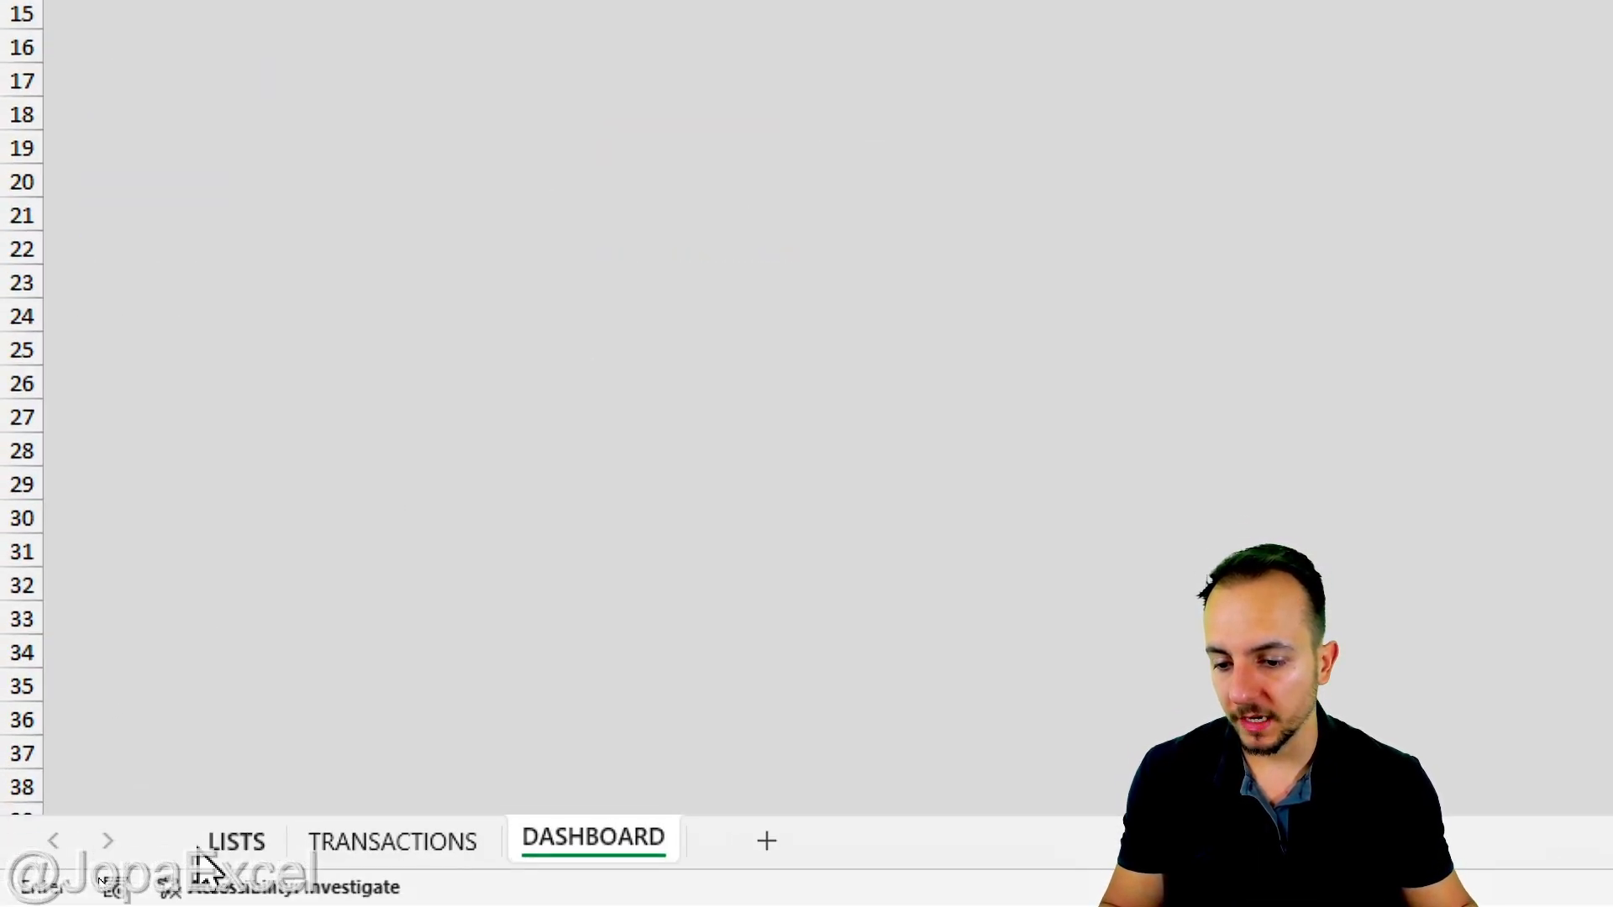
pyautogui.click(202, 850)
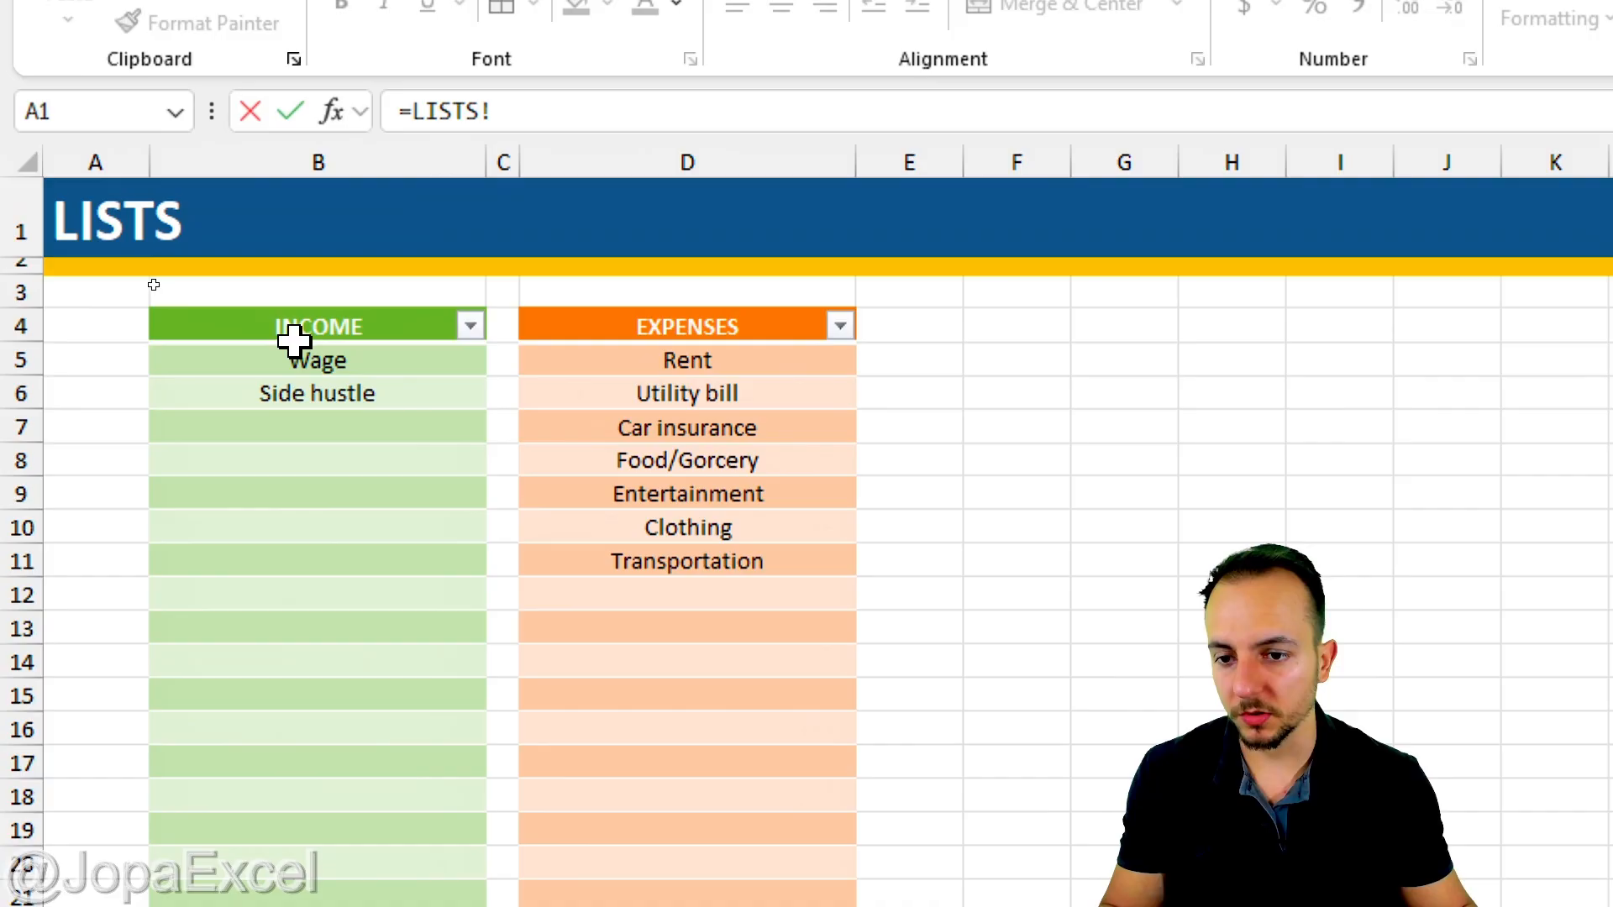
pyautogui.click(349, 361)
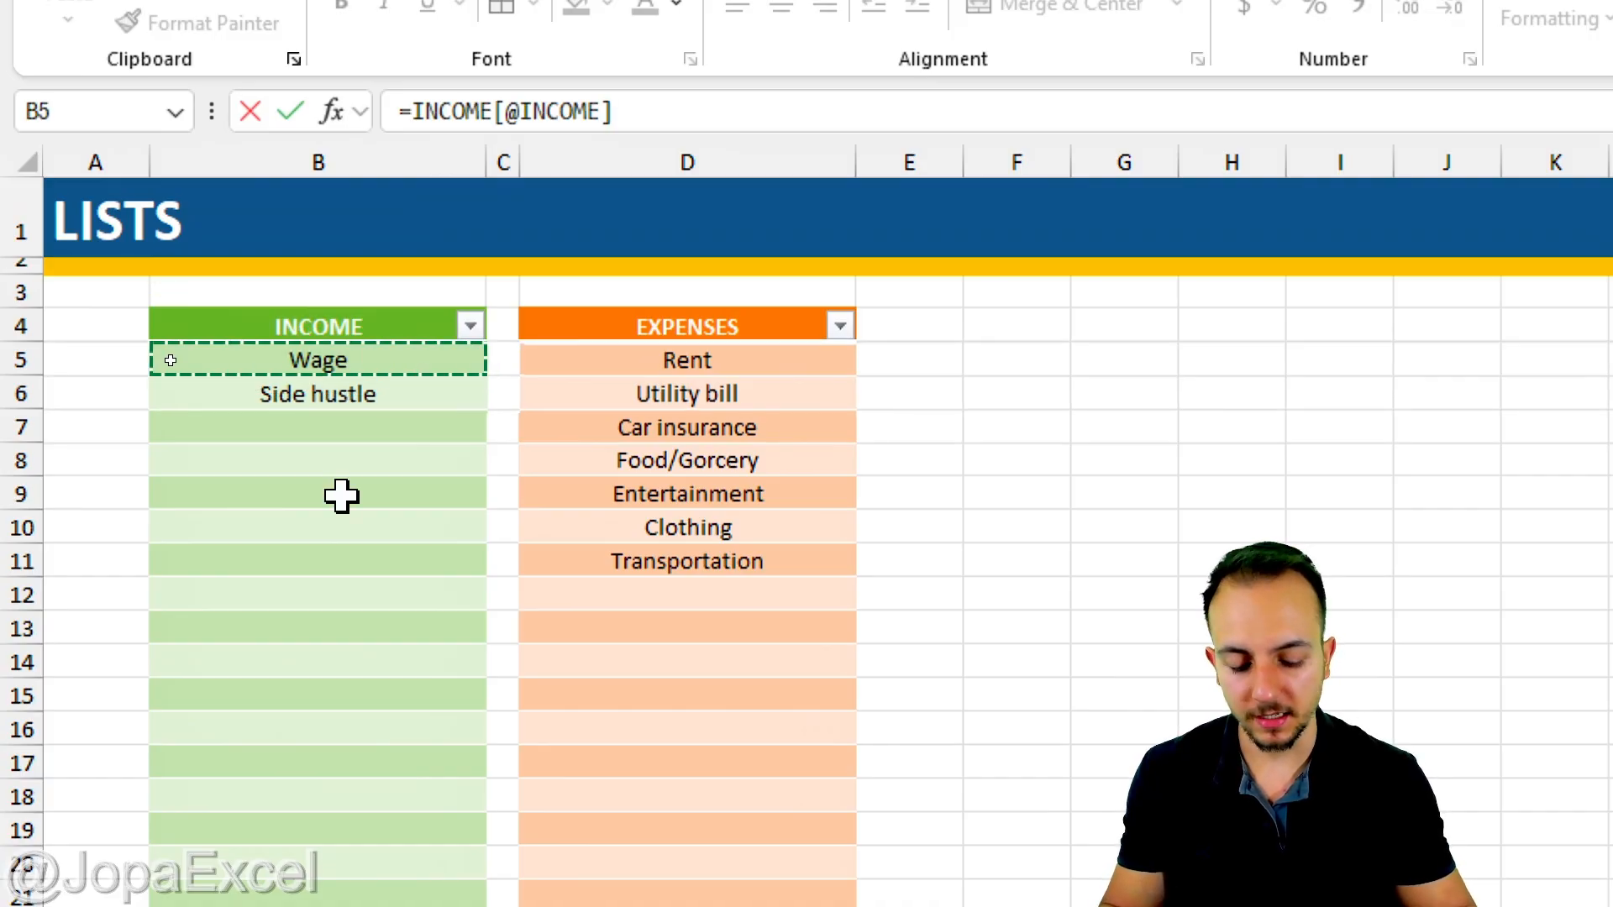
pyautogui.press('Return')
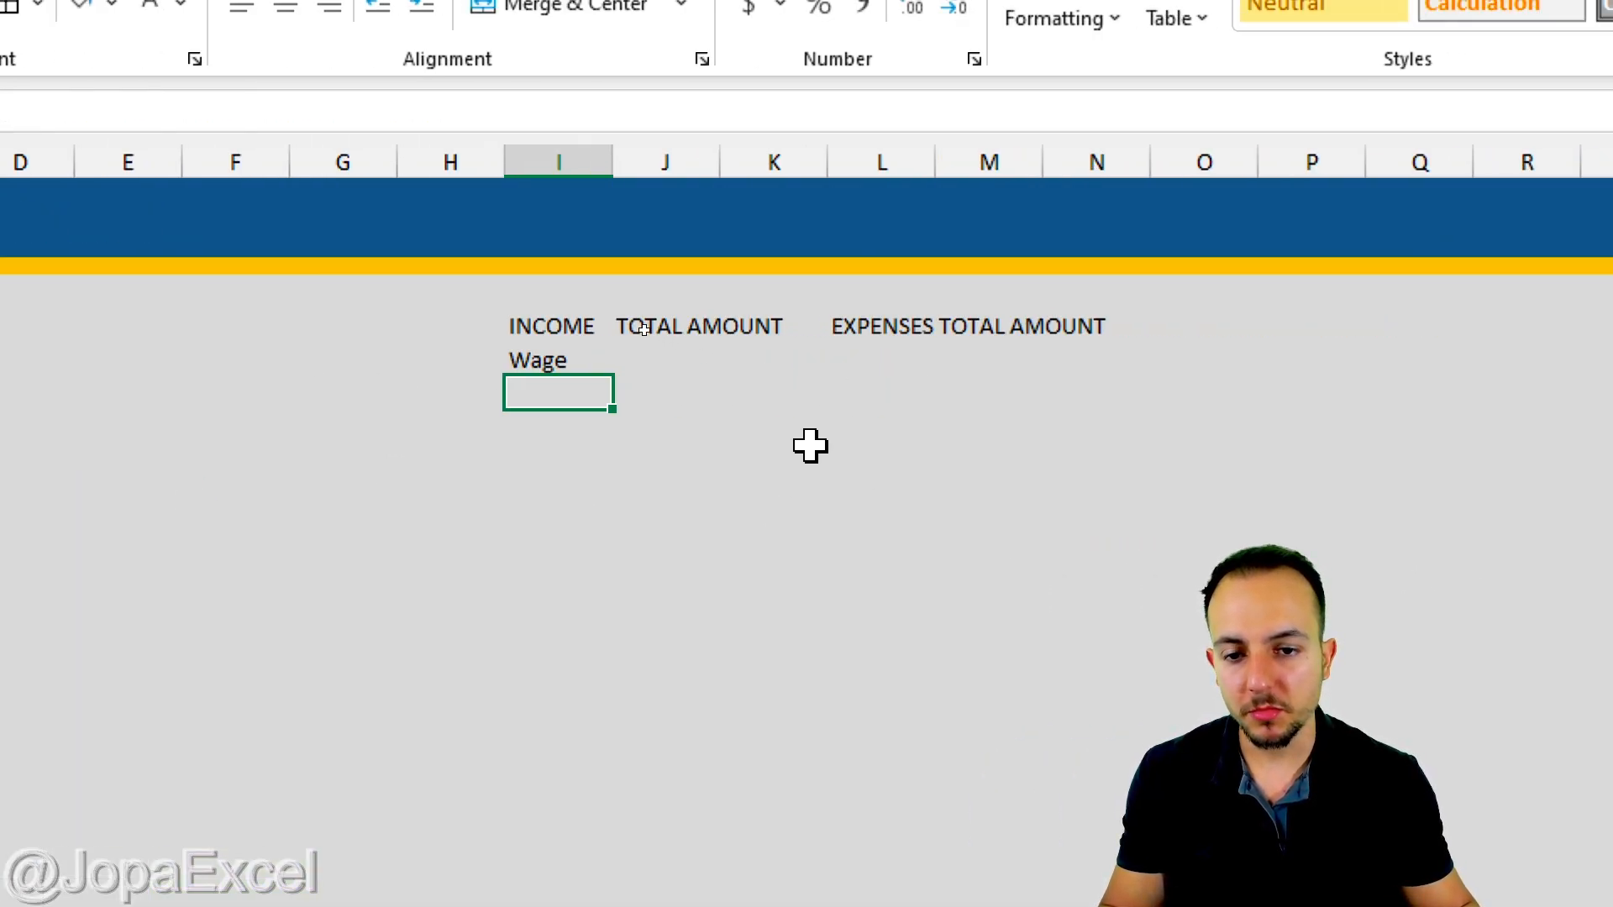
# Fill the income reference formula from I5 down to I18
pyautogui.click(1081, 359)
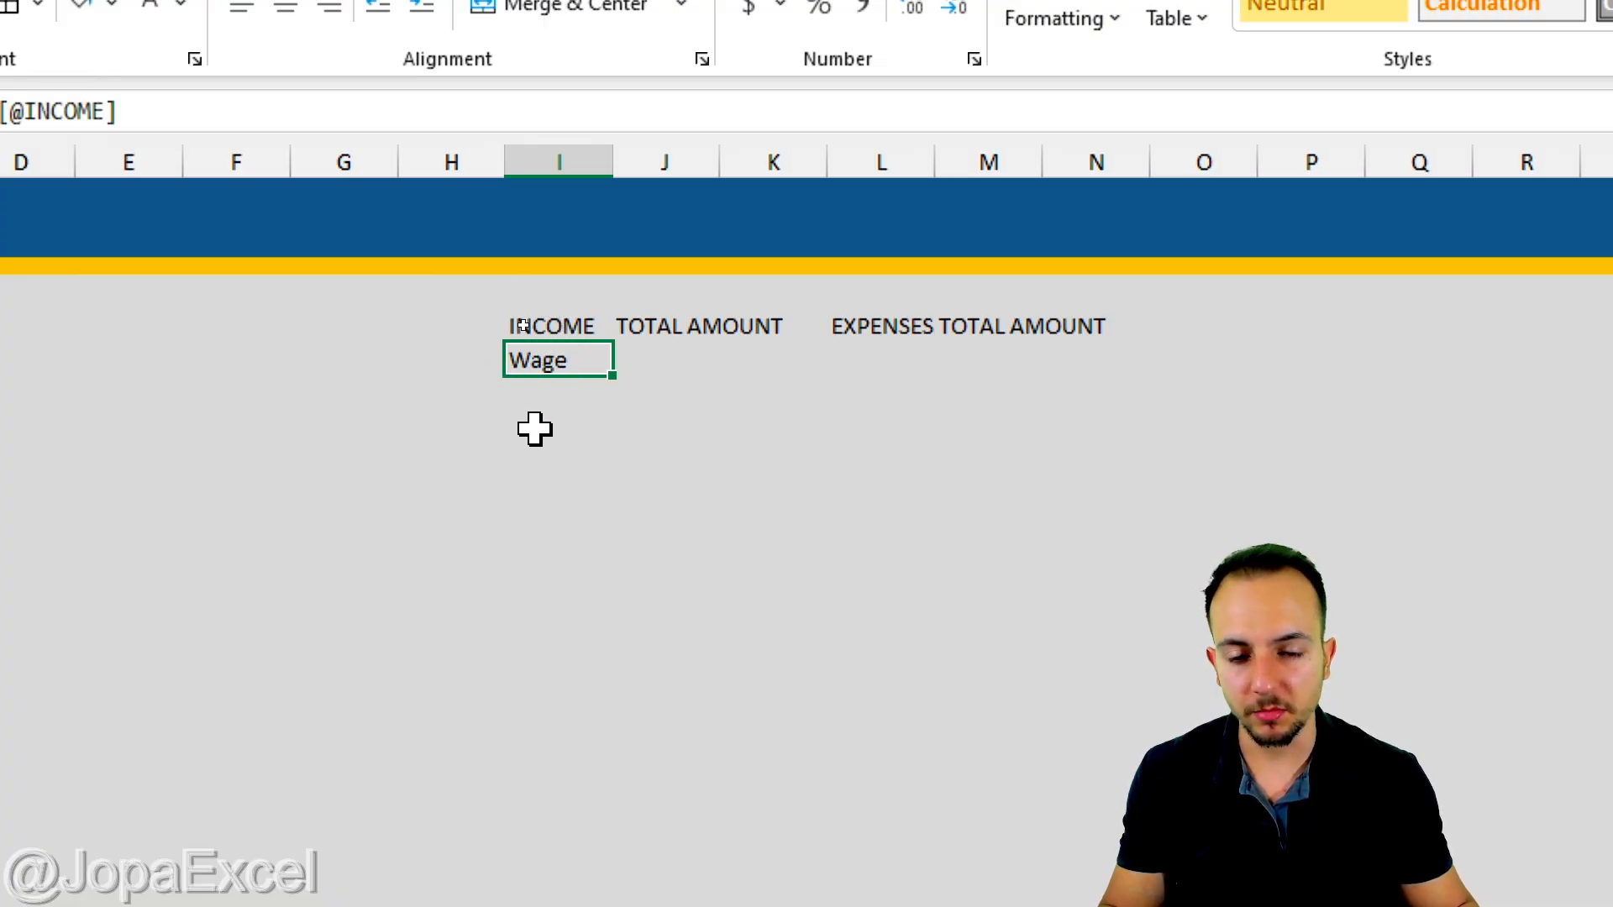
pyautogui.hotkey('ctrl', '2')
pyautogui.moveTo(617, 348)
pyautogui.mouseDown()
pyautogui.moveTo(594, 392)
pyautogui.moveTo(620, 348)
pyautogui.mouseUp()
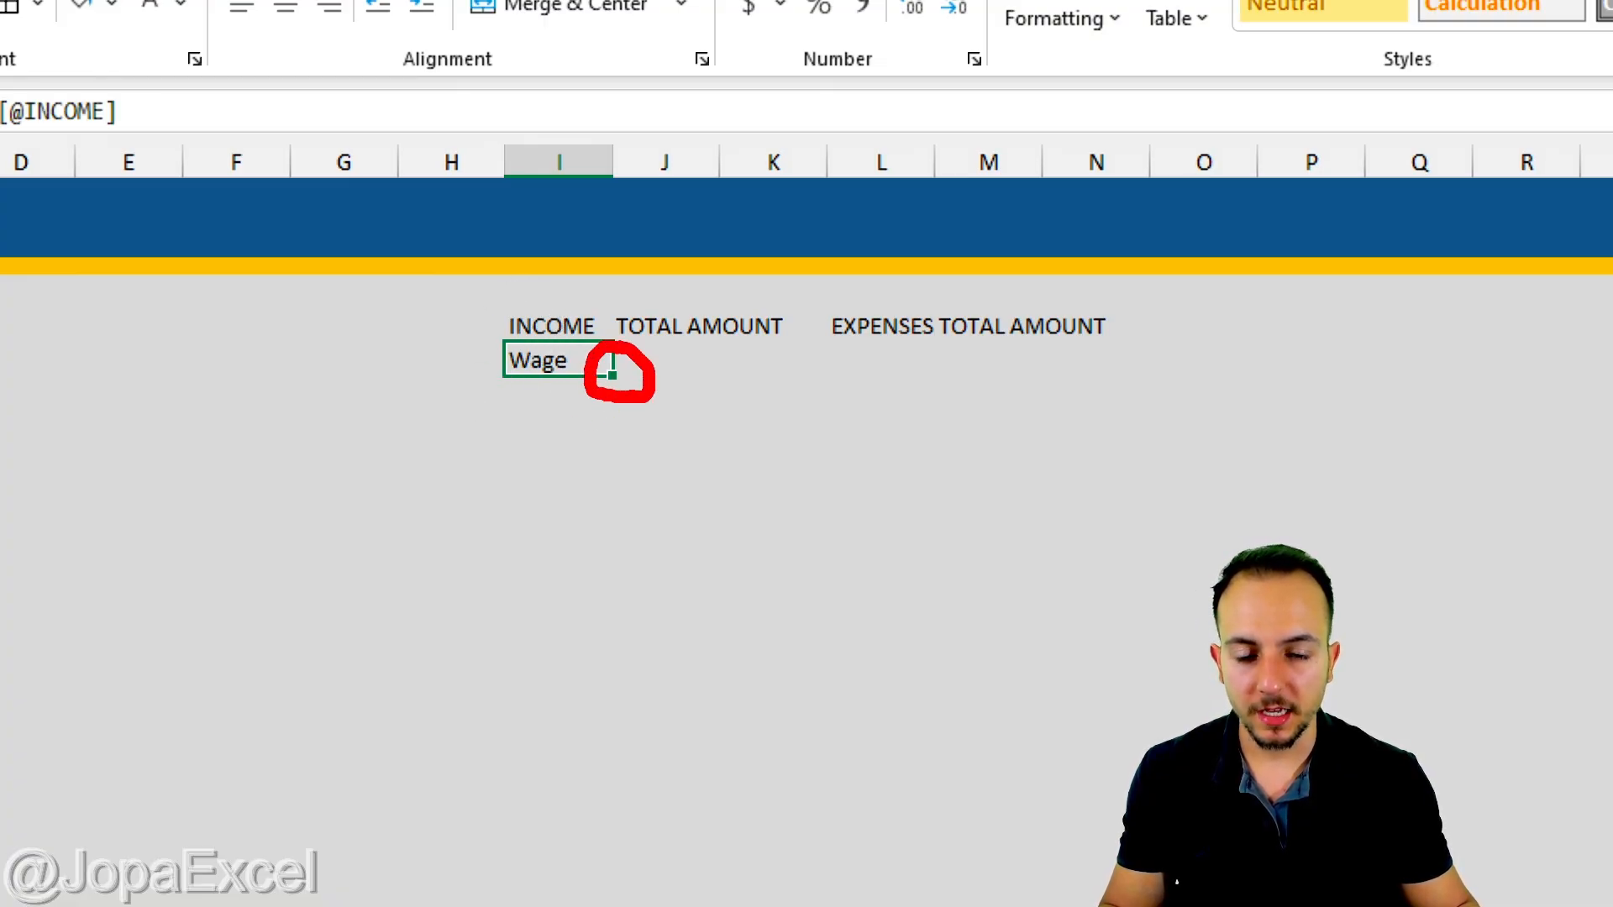
pyautogui.moveTo(619, 533); pyautogui.dragTo(609, 452)
pyautogui.press('Escape')
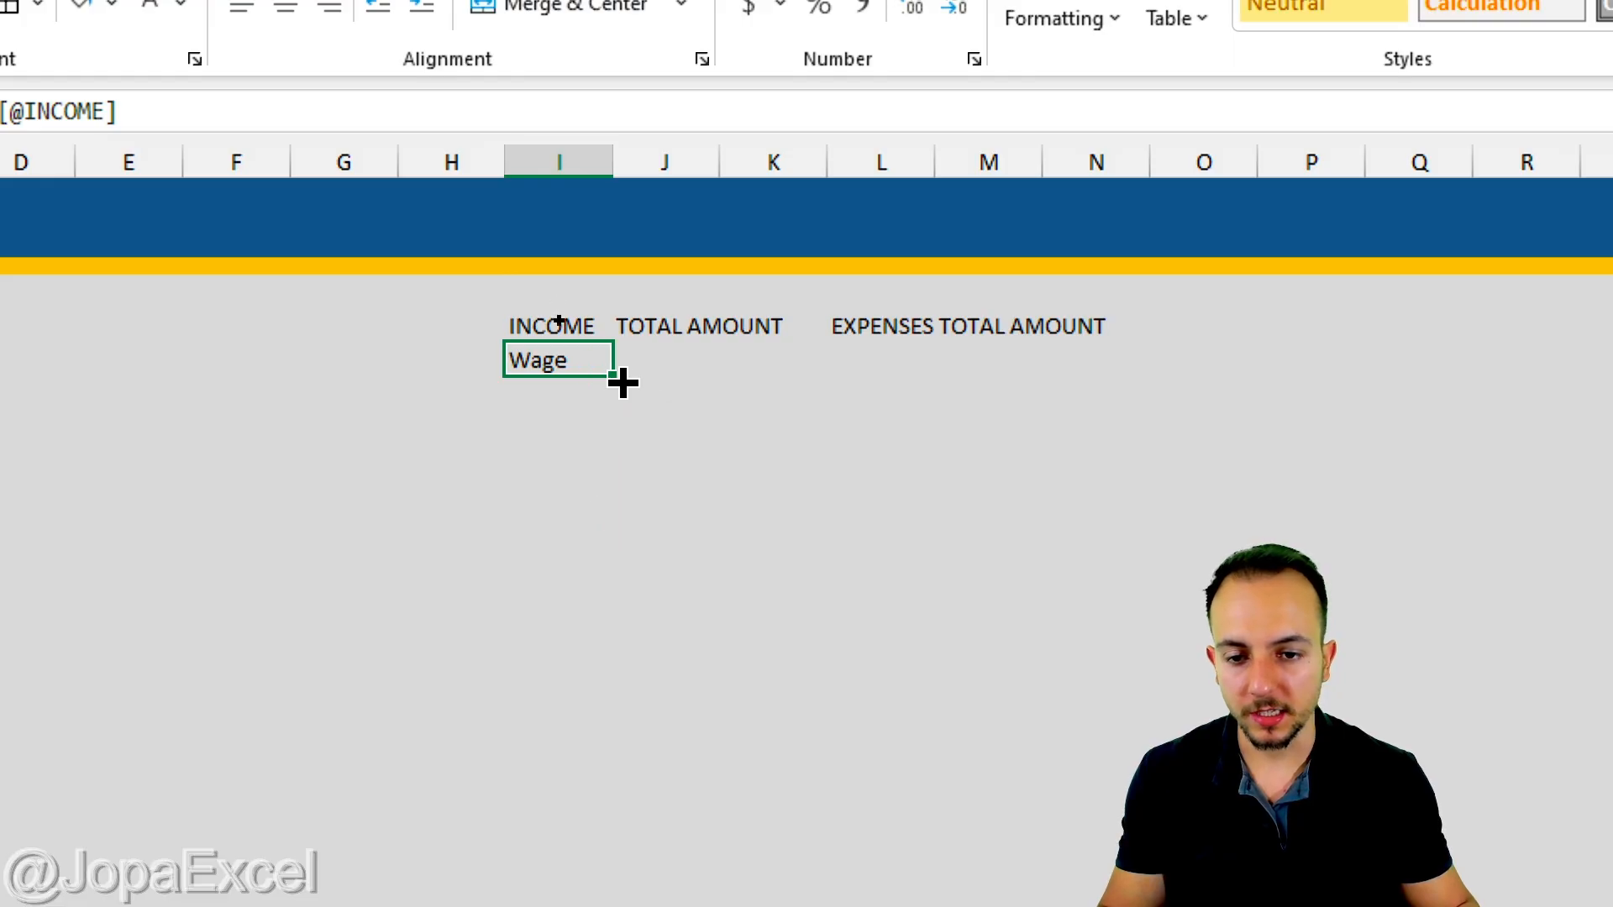
pyautogui.moveTo(616, 377); pyautogui.dragTo(623, 813)
pyautogui.click(541, 534)
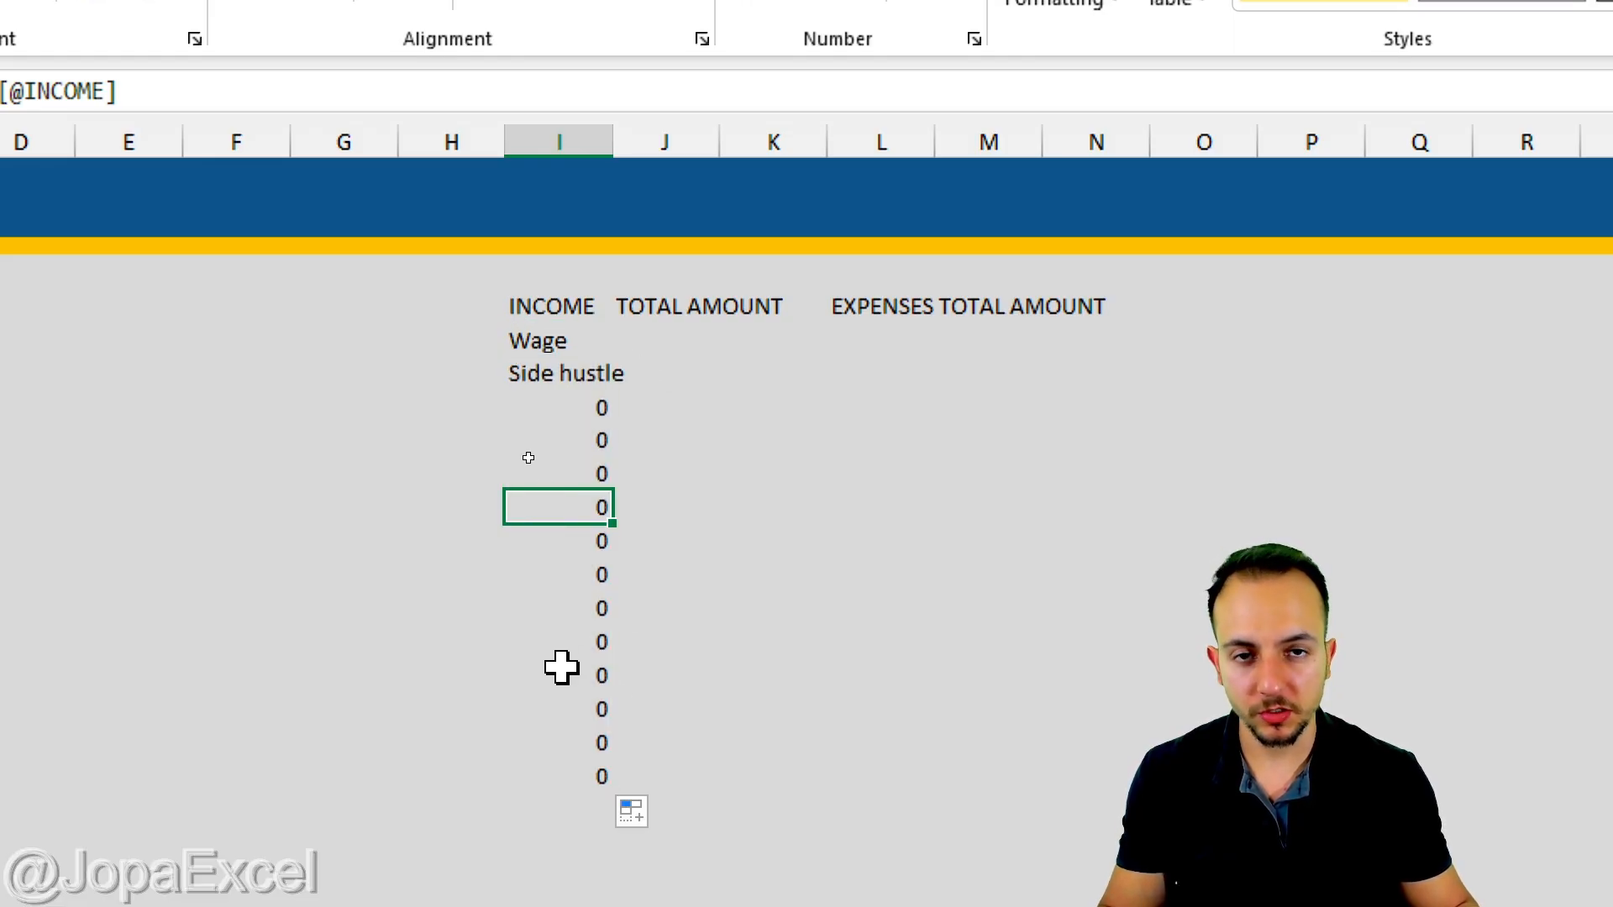
pyautogui.hotkey('ctrl', '2')
pyautogui.moveTo(639, 531); pyautogui.dragTo(749, 486)
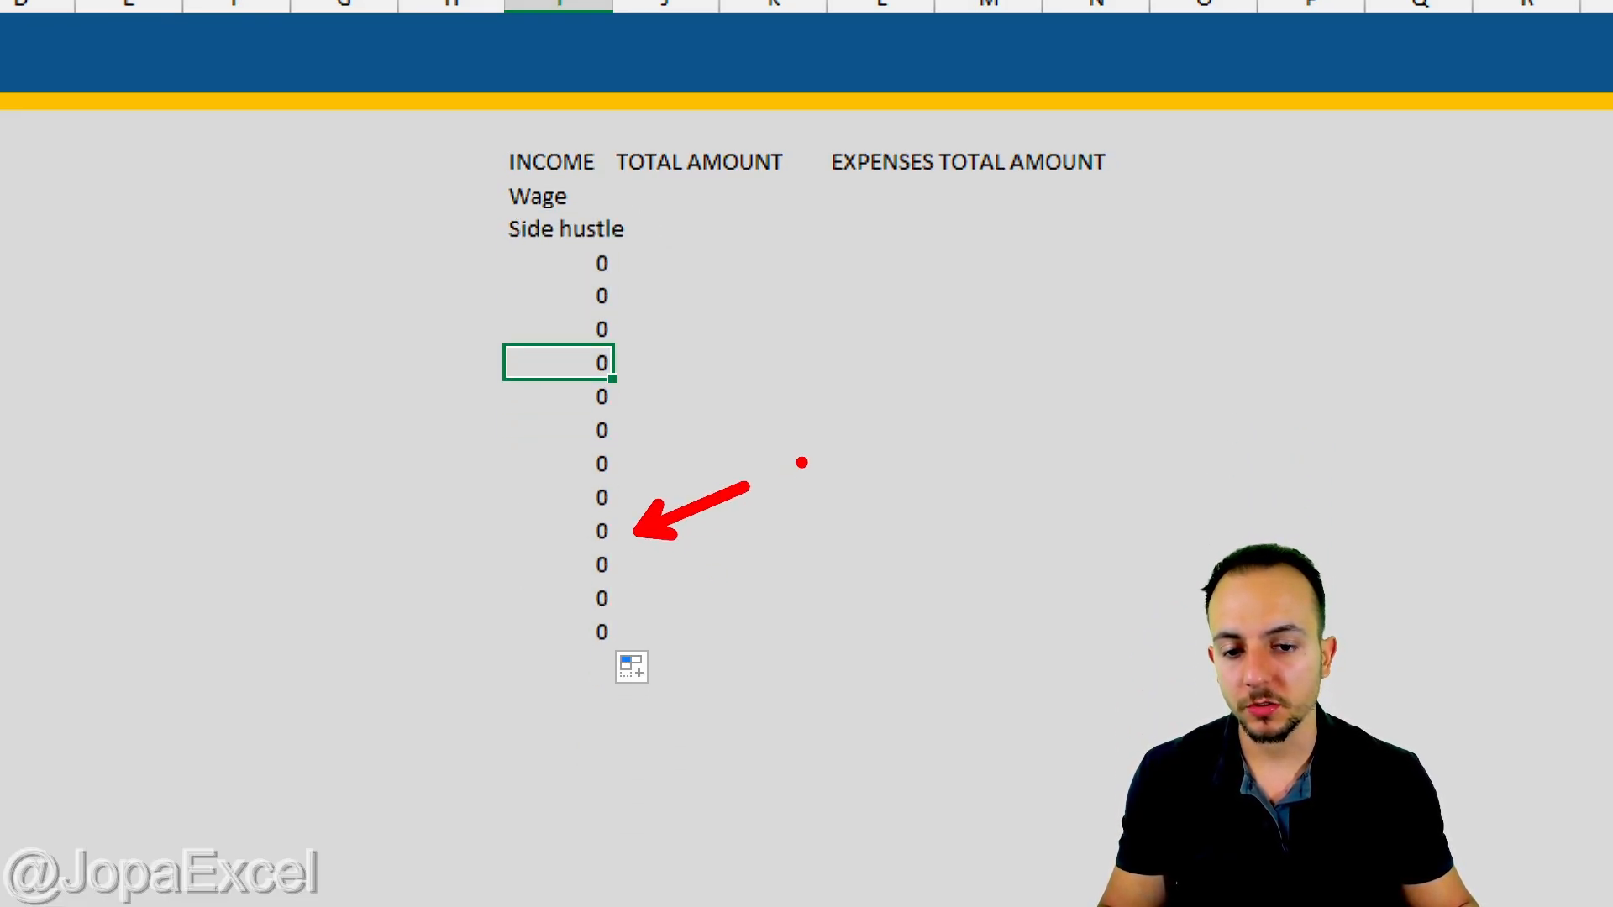
pyautogui.moveTo(605, 392); pyautogui.dragTo(619, 645)
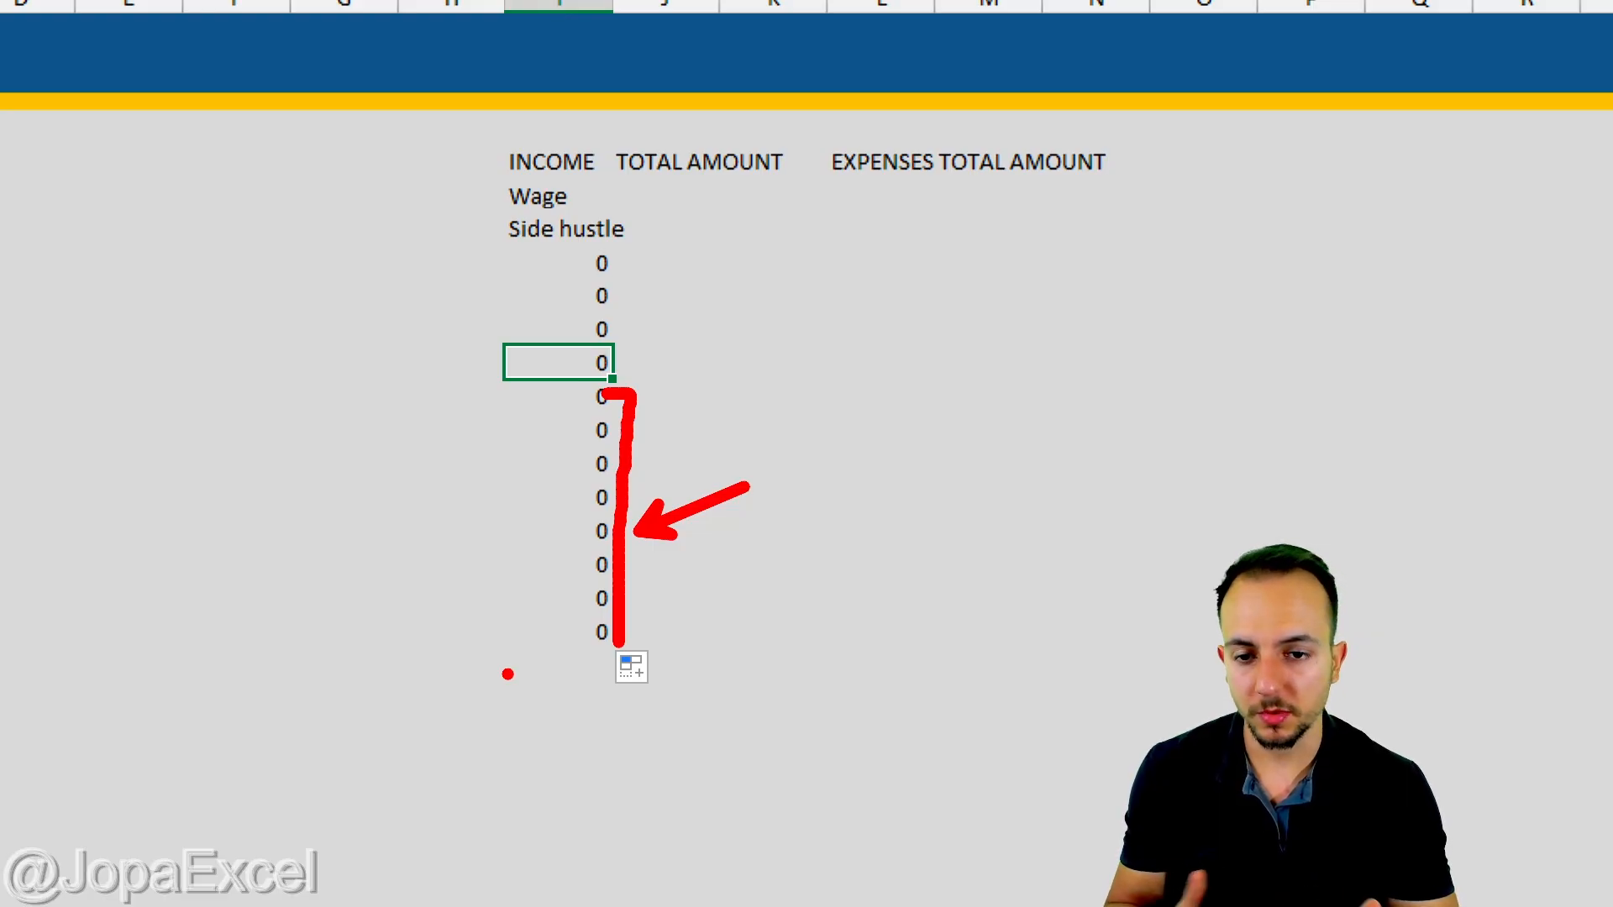
pyautogui.press('Escape')
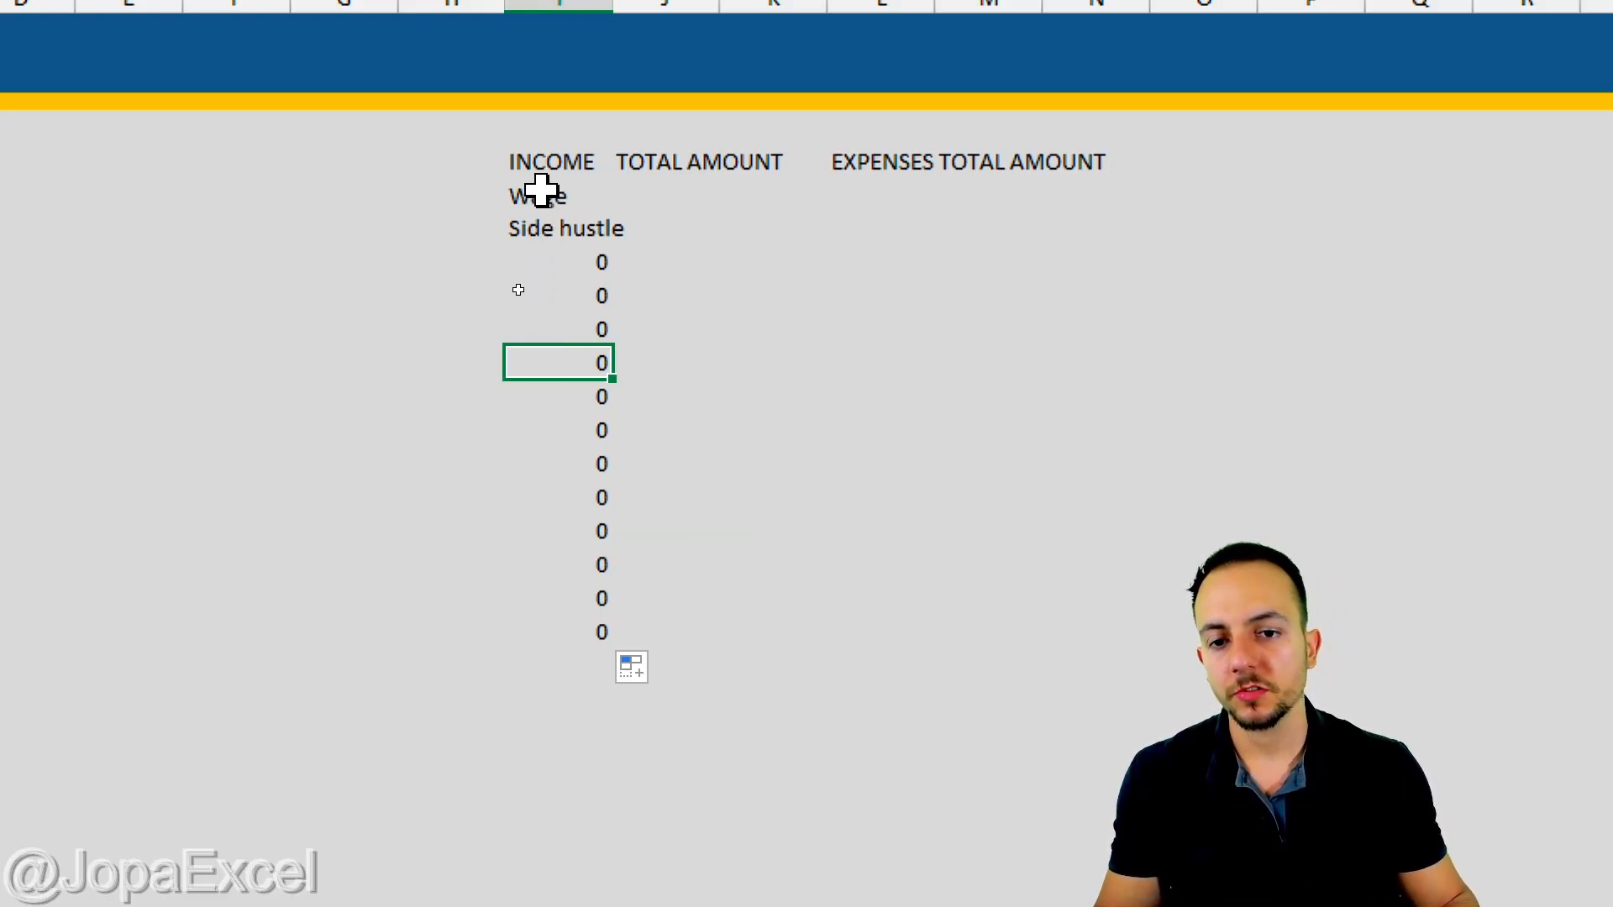
pyautogui.click(543, 194)
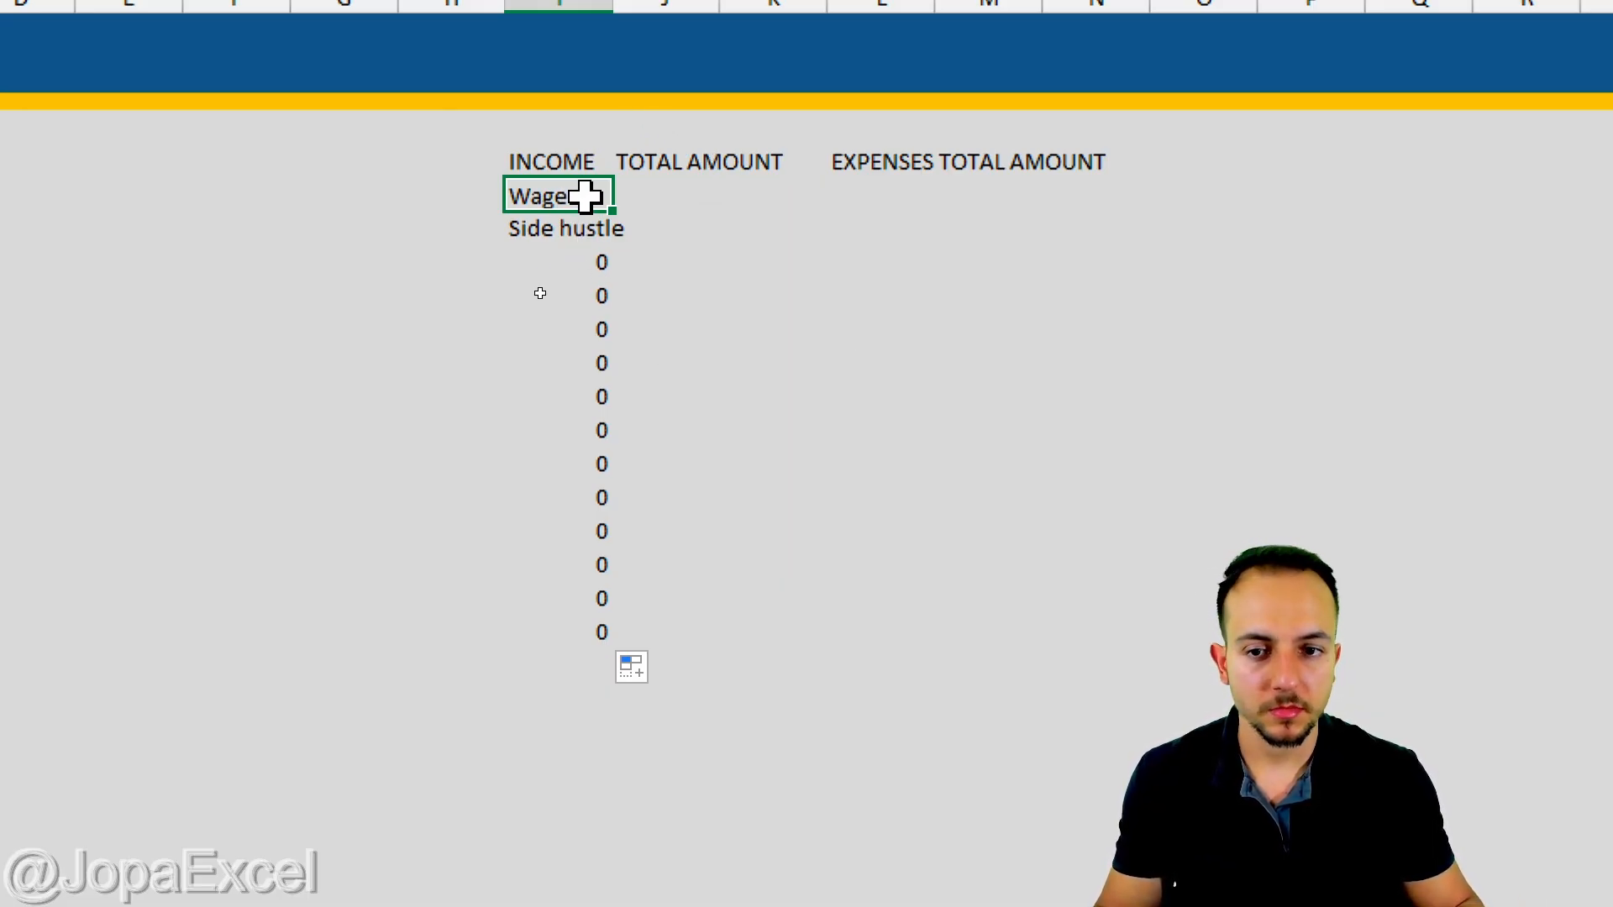
pyautogui.hotkey('ctrl', '2')
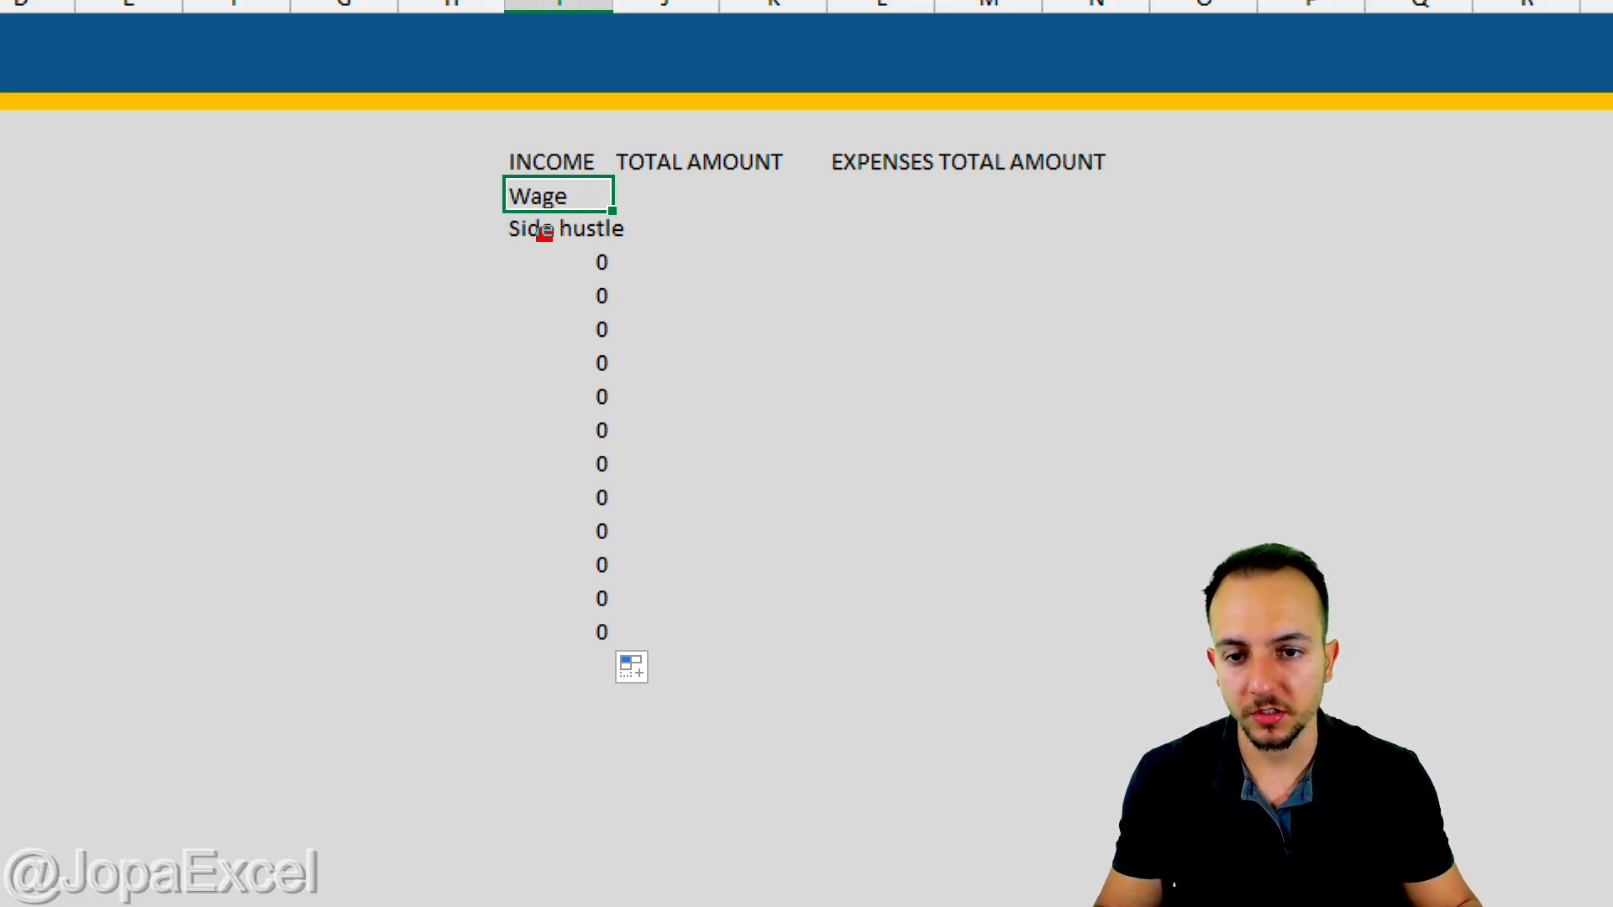
pyautogui.moveTo(550, 228); pyautogui.dragTo(448, 307)
pyautogui.press('Escape')
pyautogui.doubleClick(558, 198)
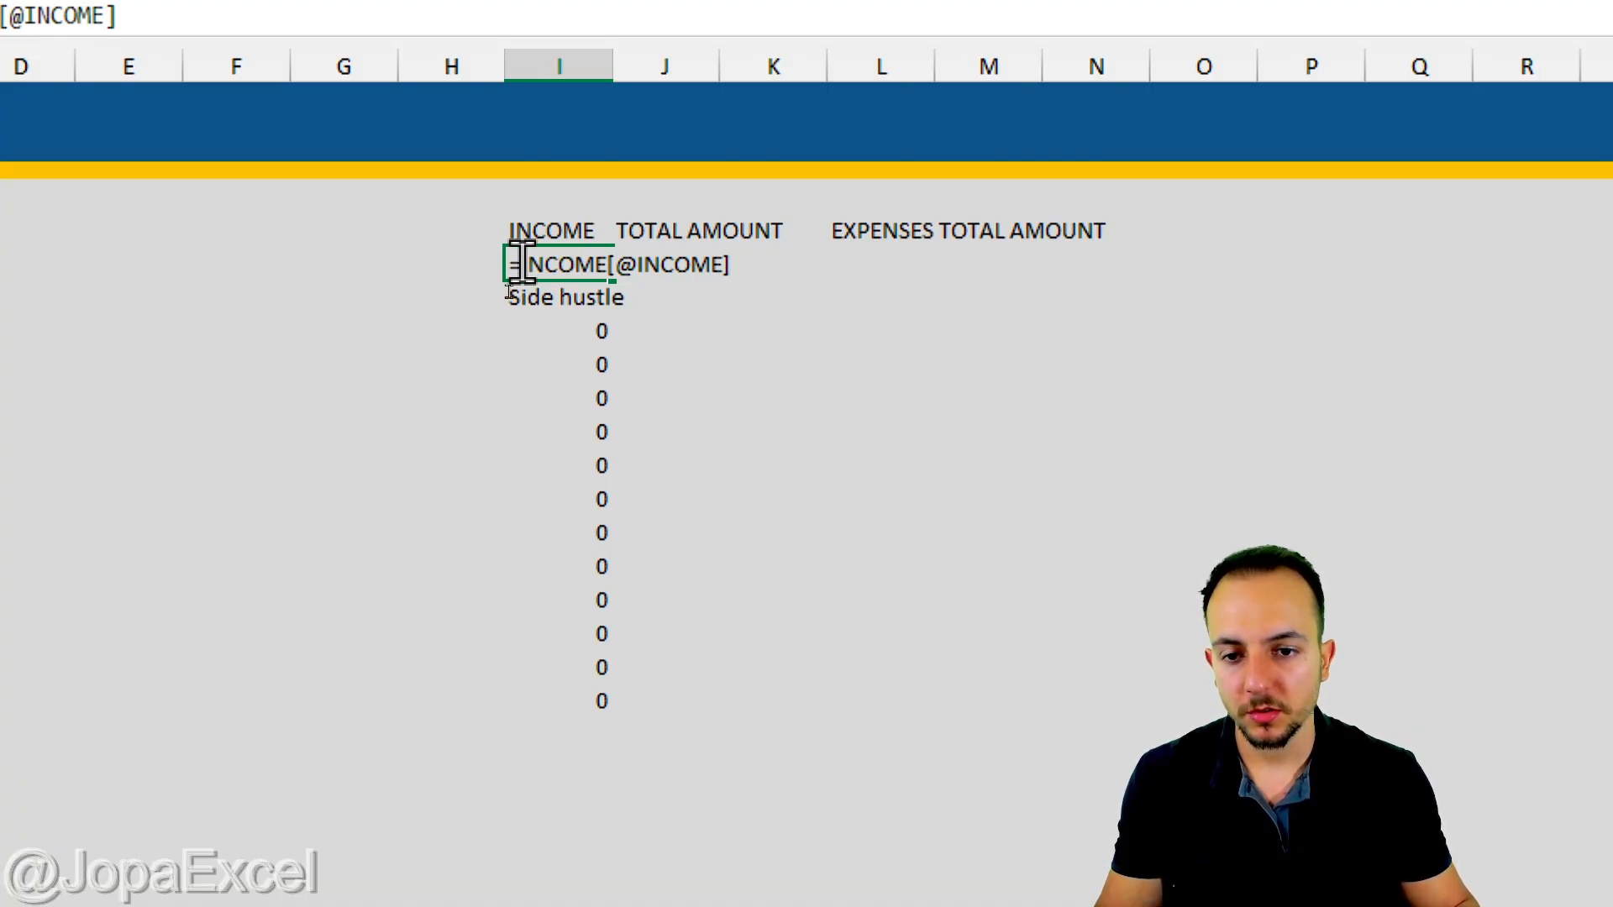
pyautogui.moveTo(521, 263); pyautogui.dragTo(738, 265)
pyautogui.hotkey('ctrl', 'c')
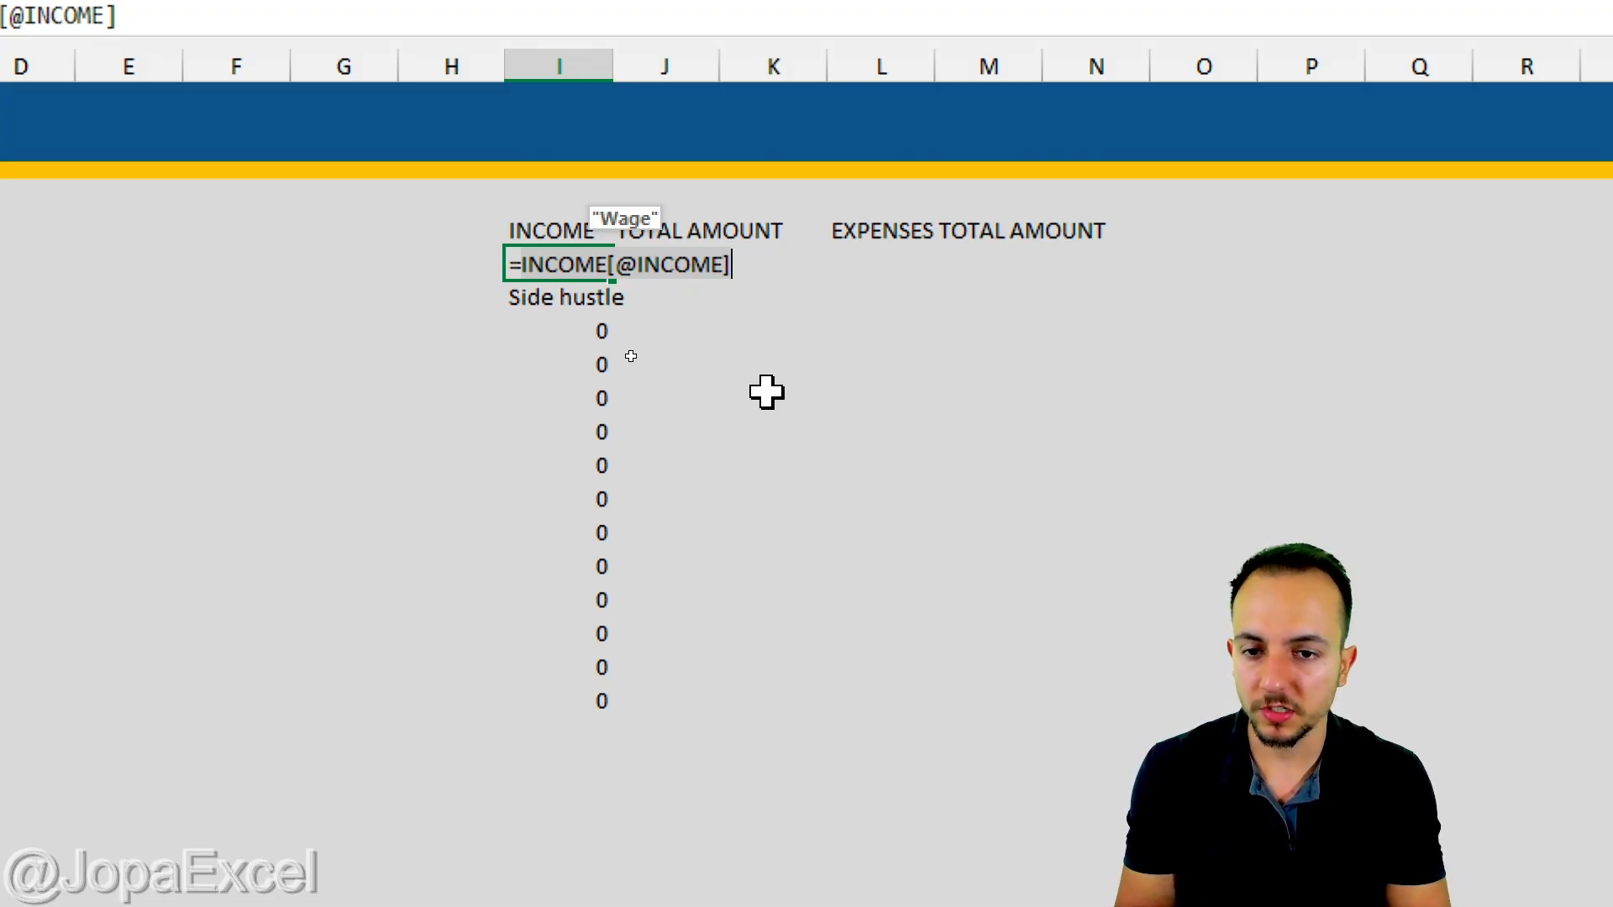
pyautogui.hotkey('ctrl', '2')
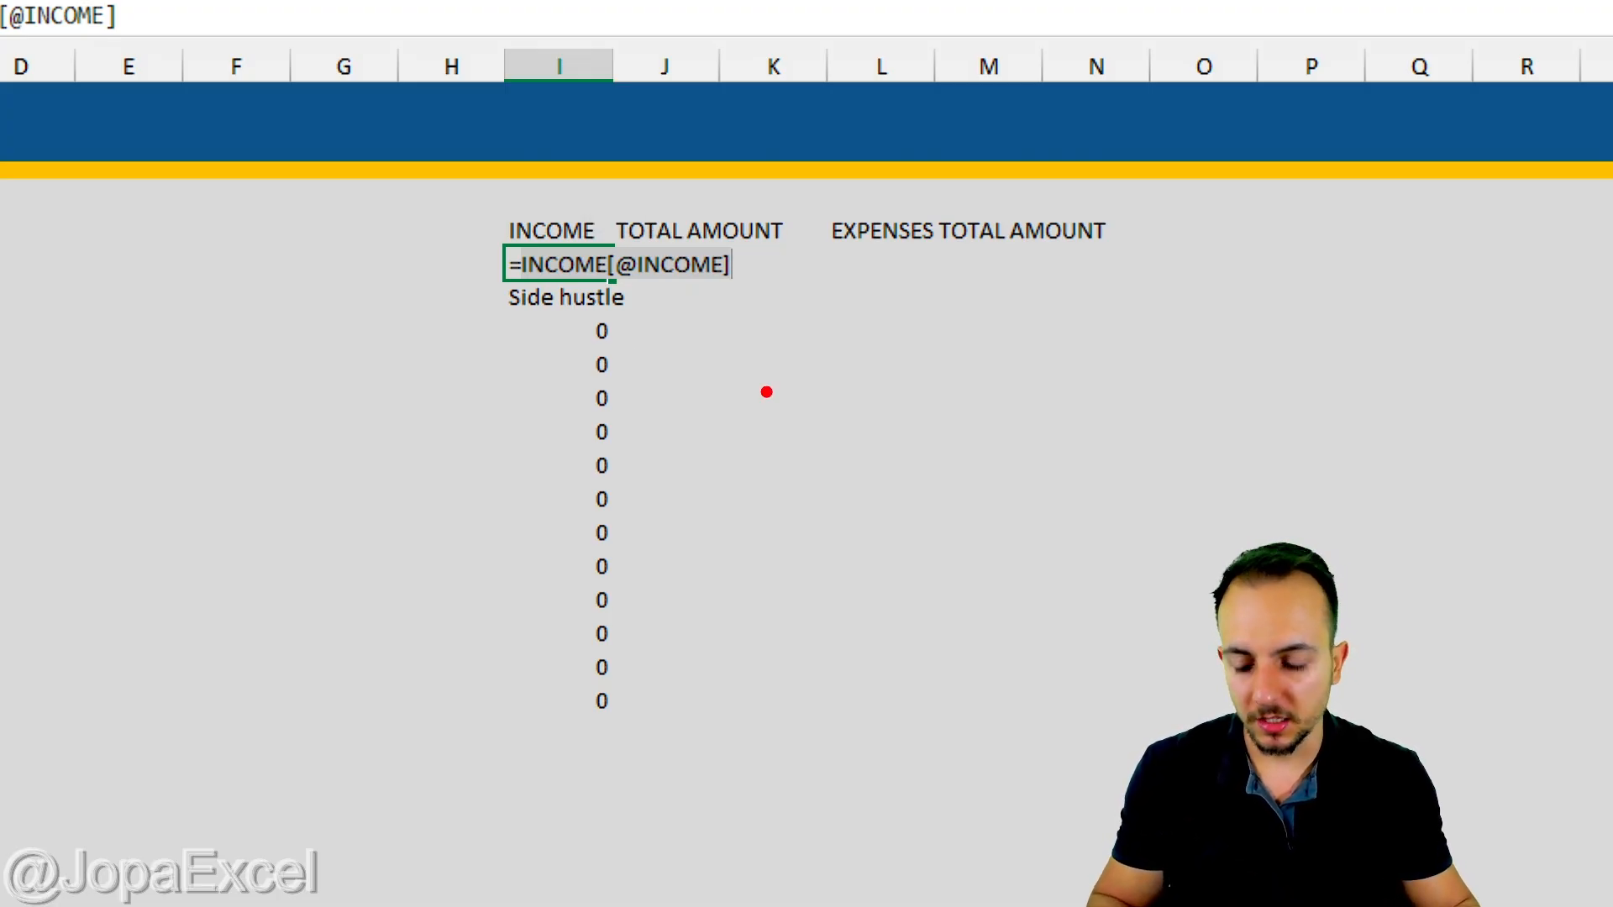
pyautogui.write('tCTRL C')
pyautogui.press('Return')
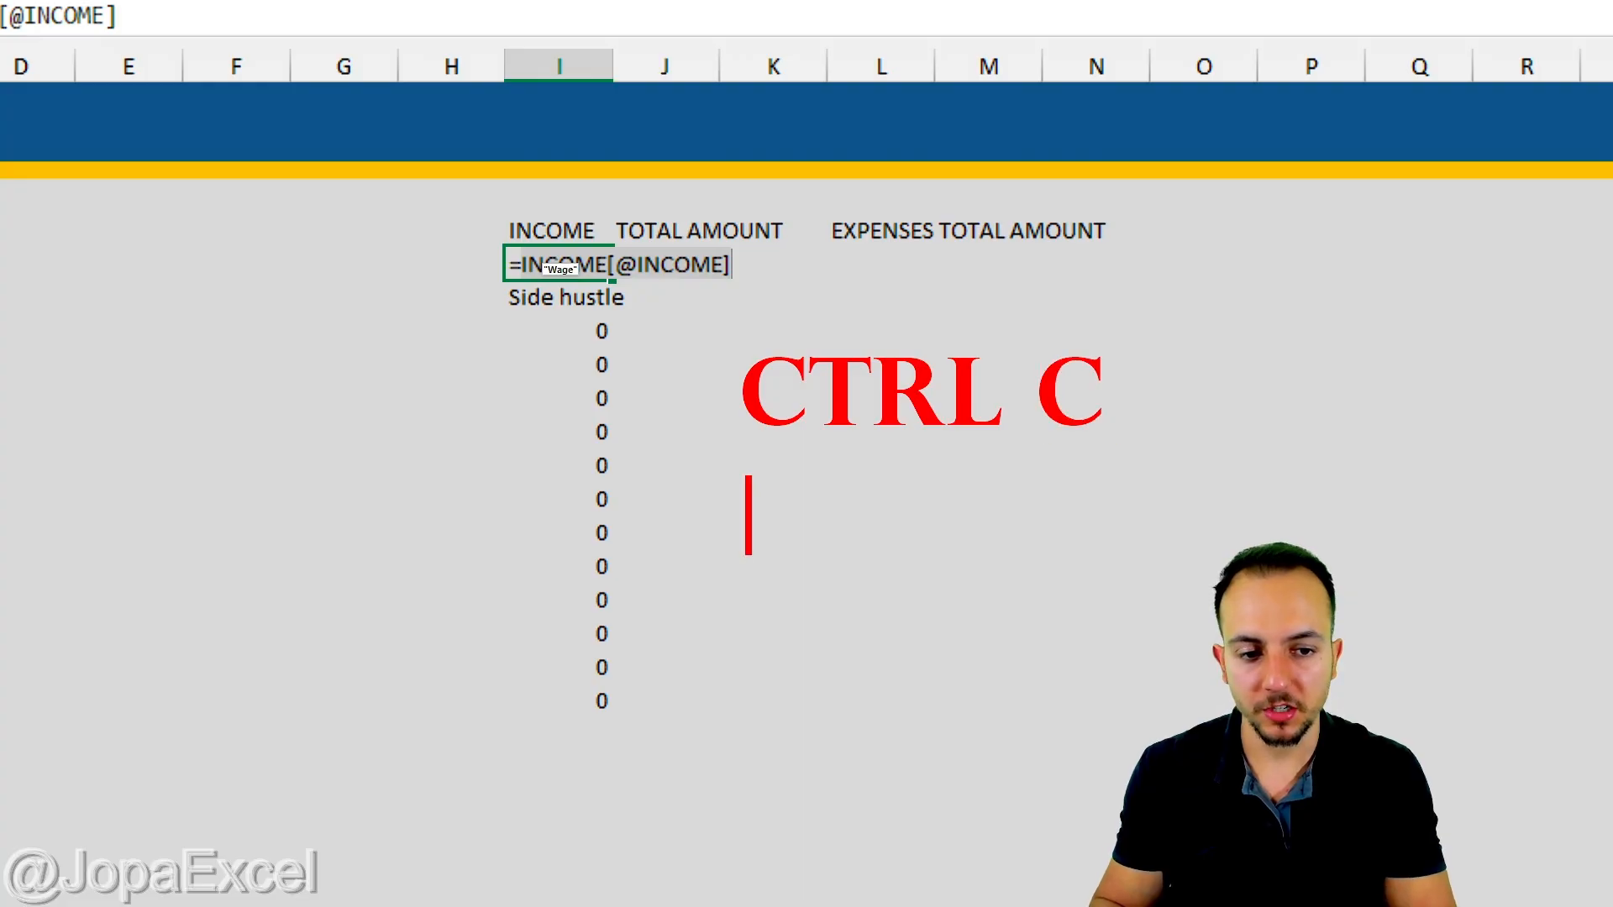
pyautogui.write('CTRL V')
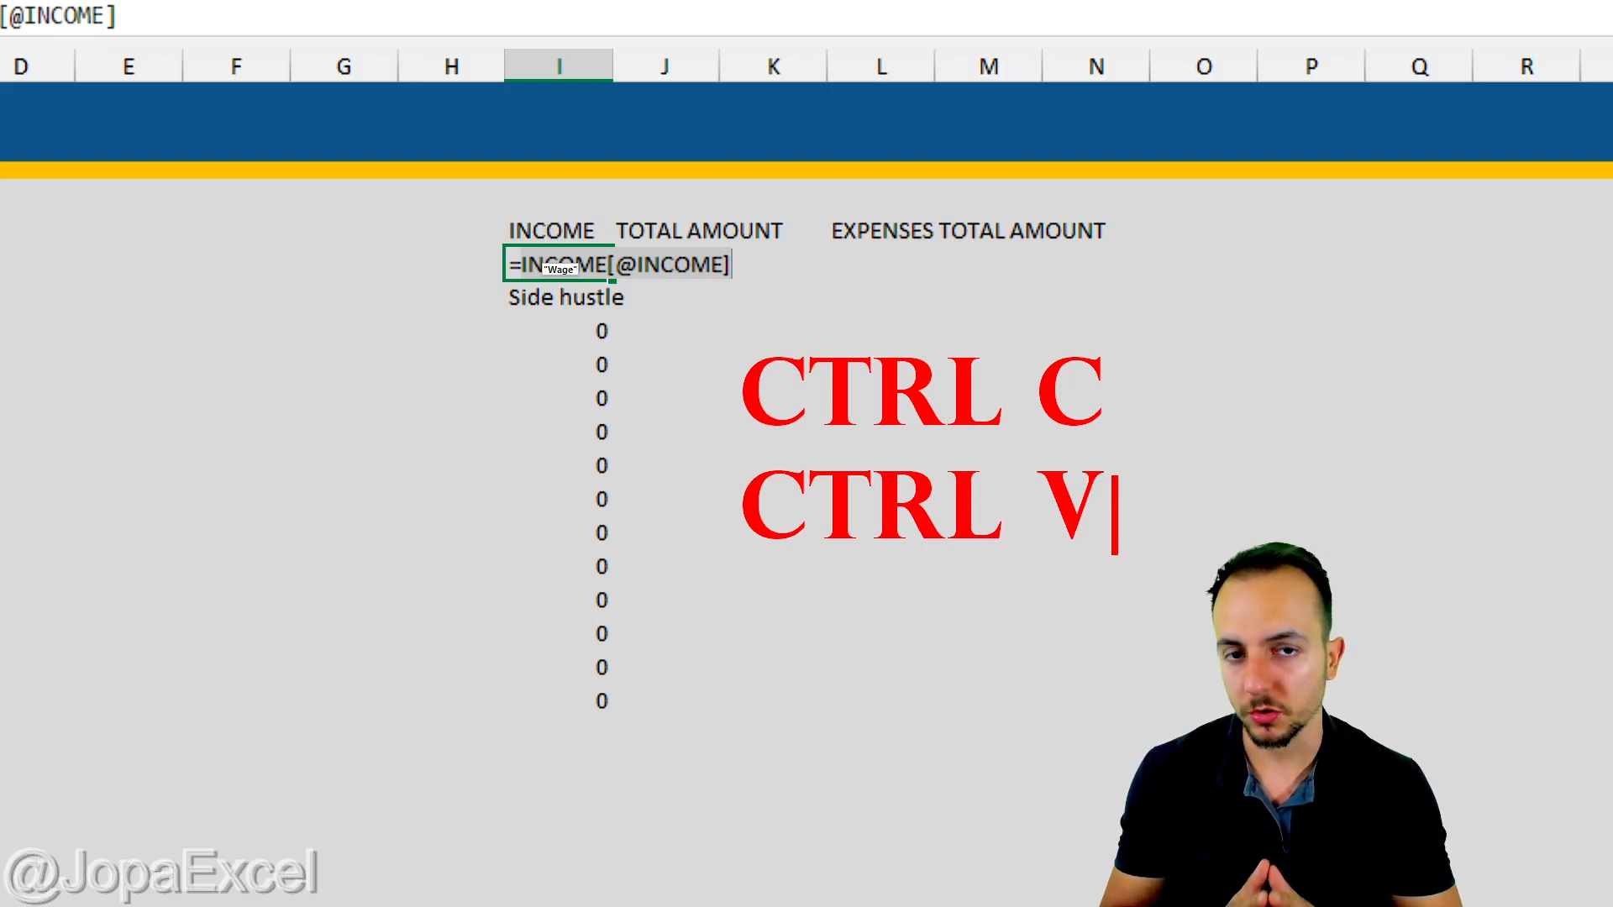
pyautogui.press('Escape')
pyautogui.press('Escape')
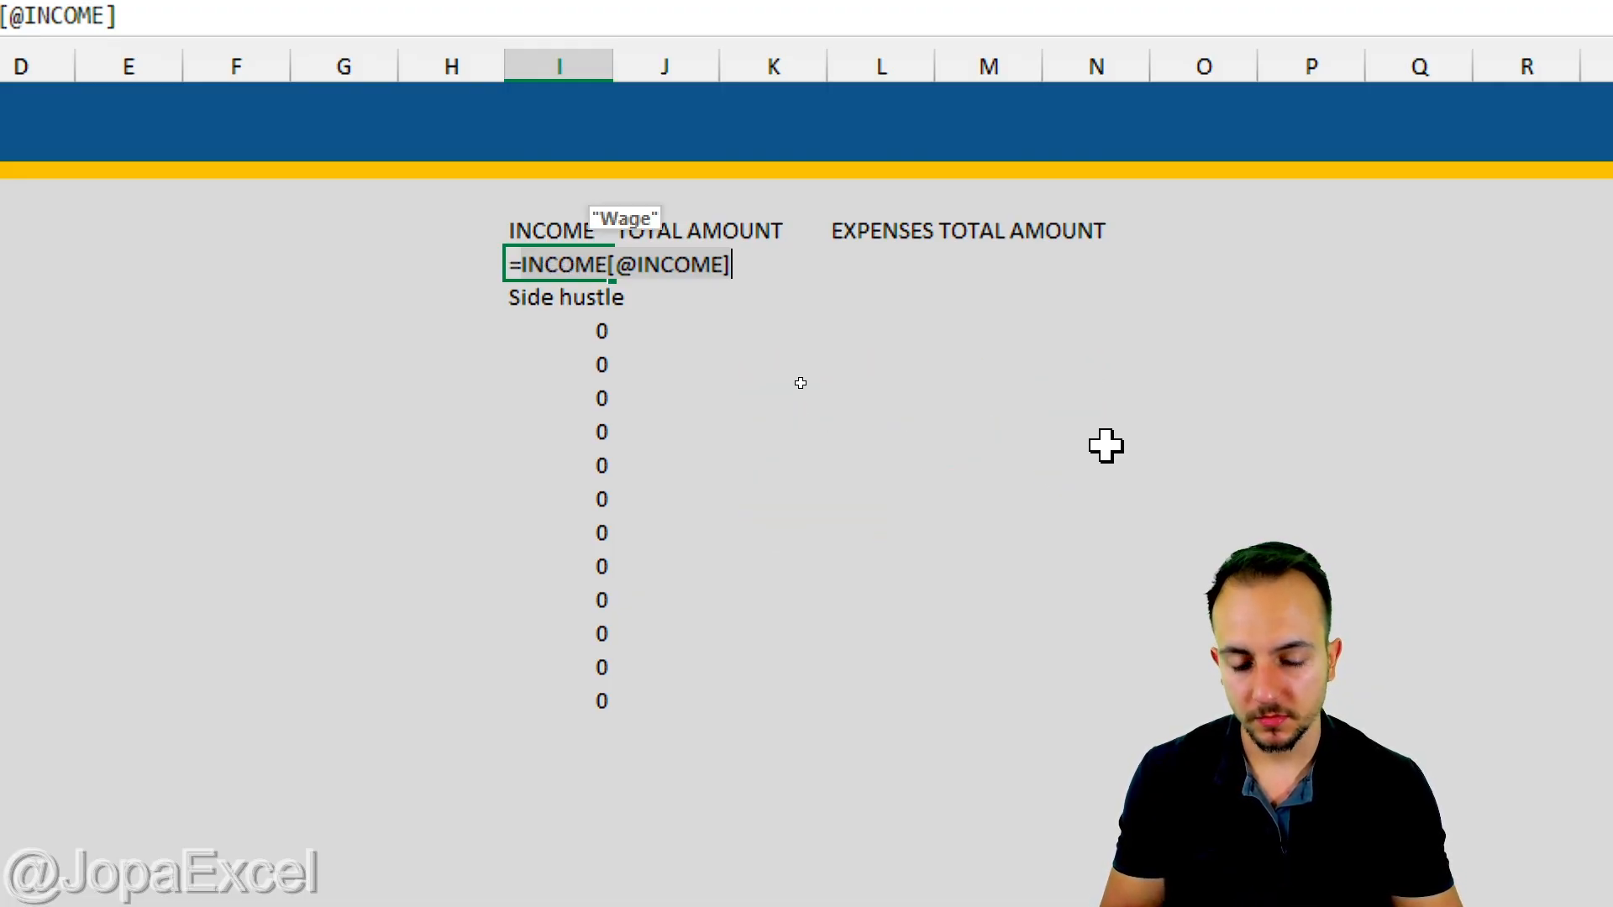
pyautogui.press('BackSpace')
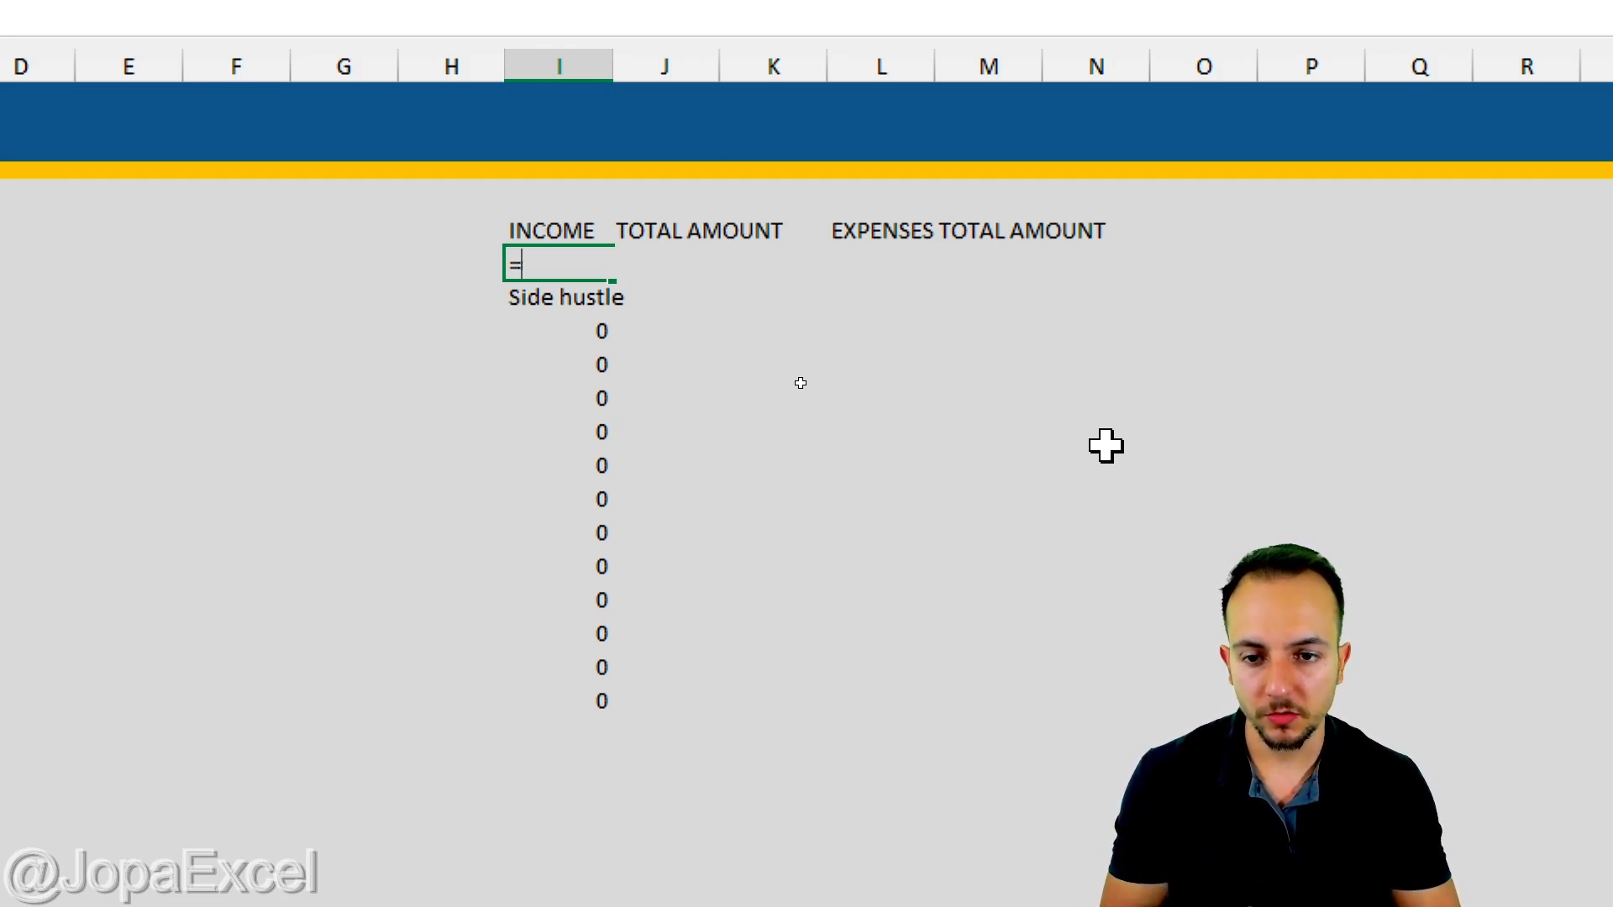
pyautogui.write('IF')
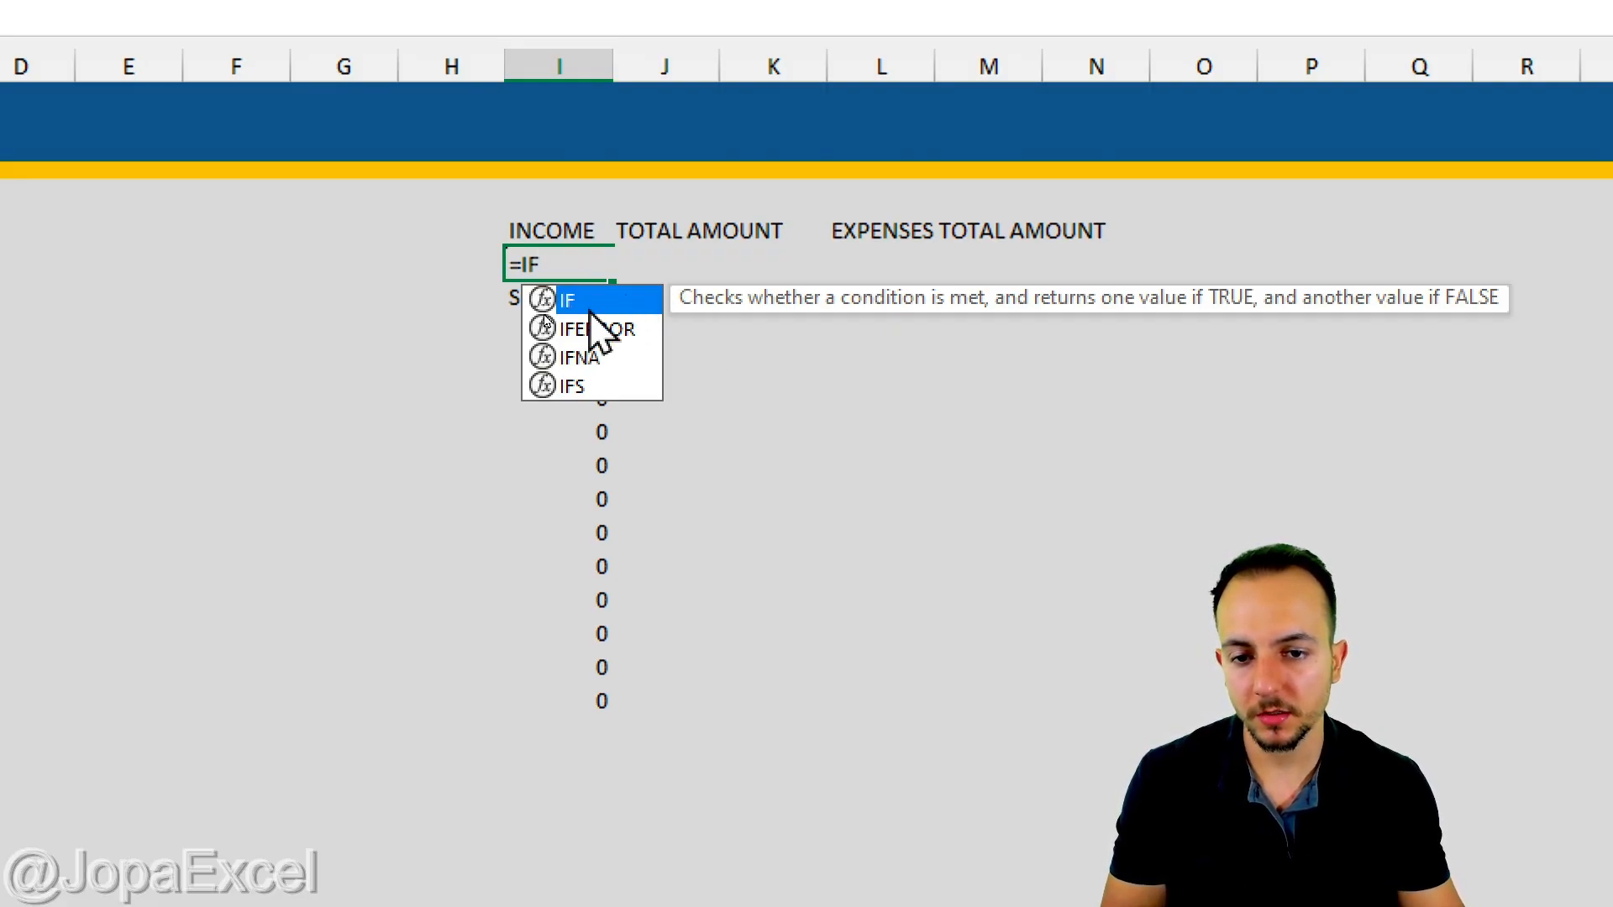
pyautogui.write('(')
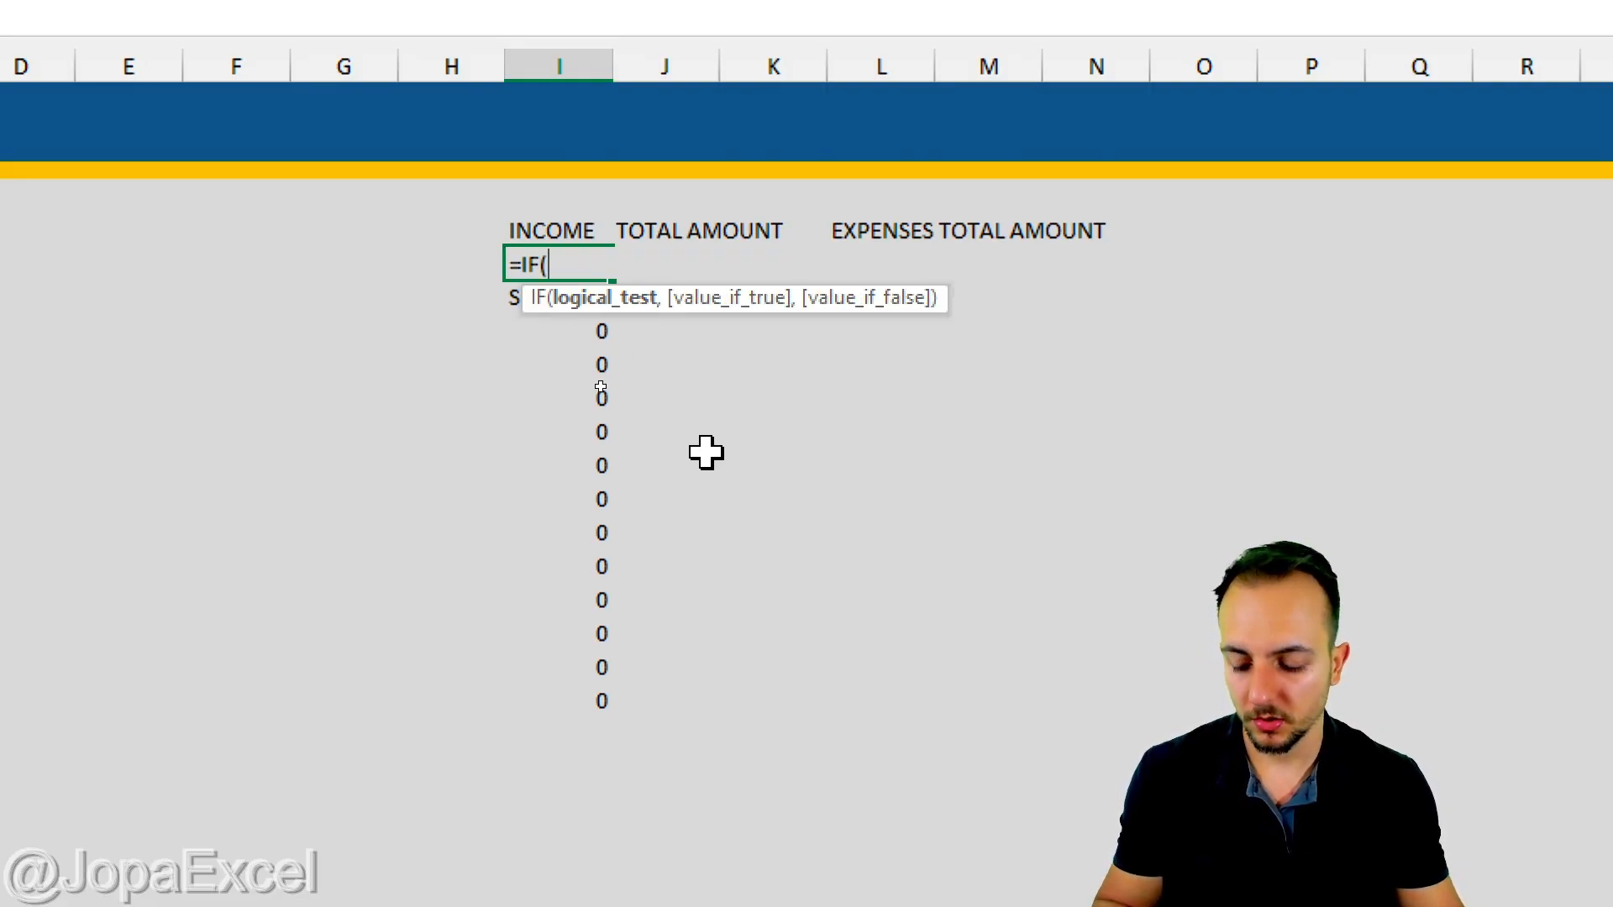
pyautogui.hotkey('ctrl', 'v')
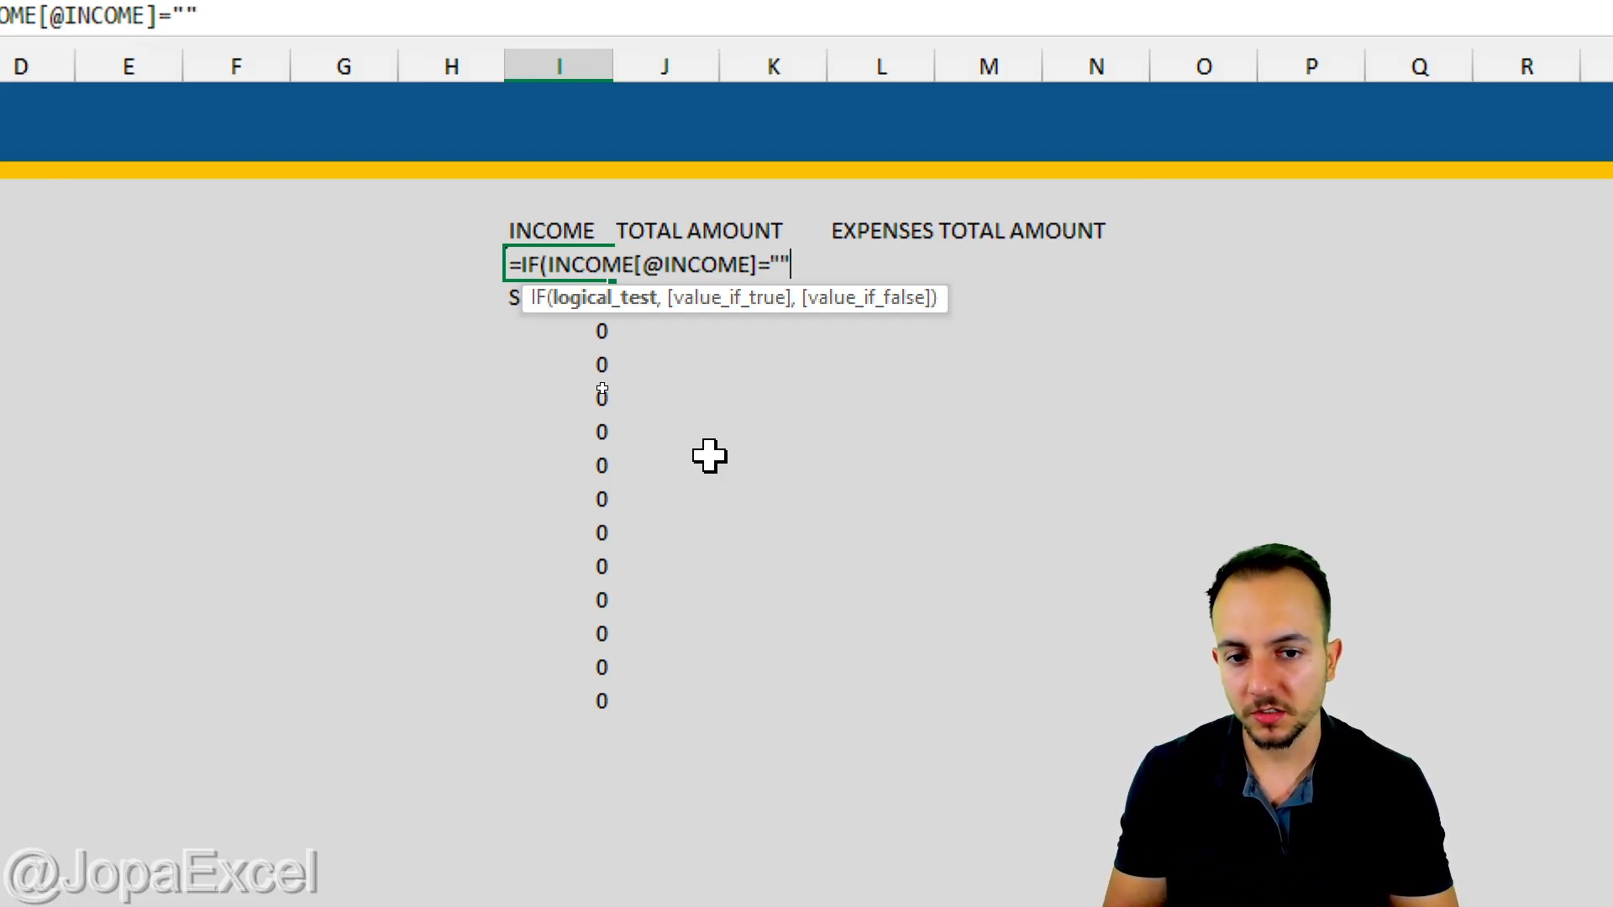
pyautogui.write(',')
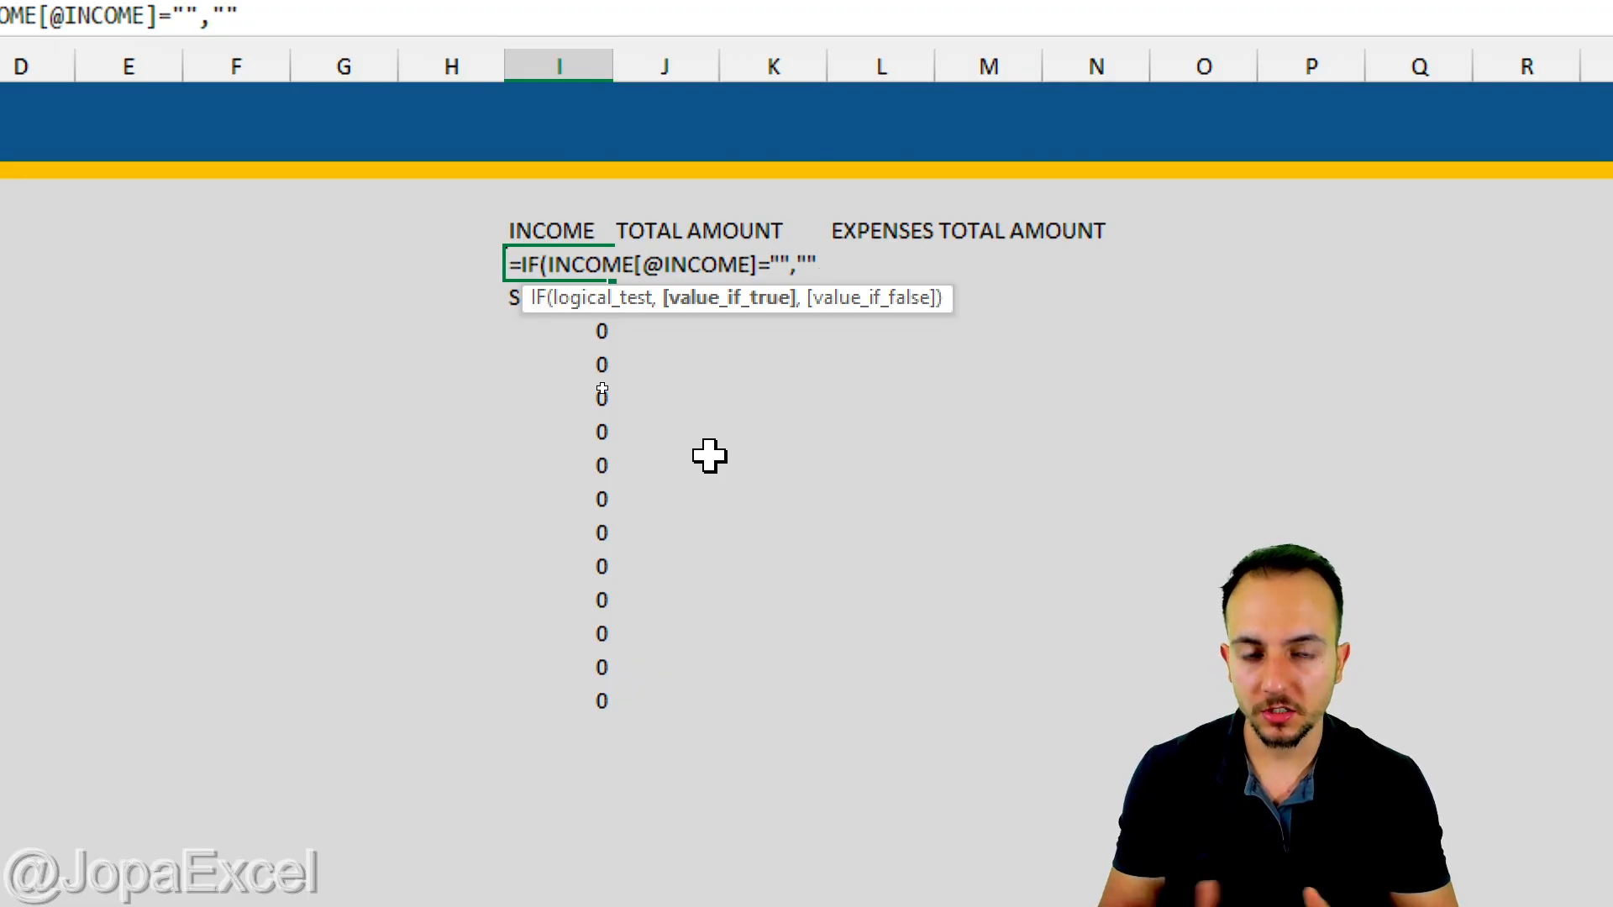
pyautogui.write('"",')
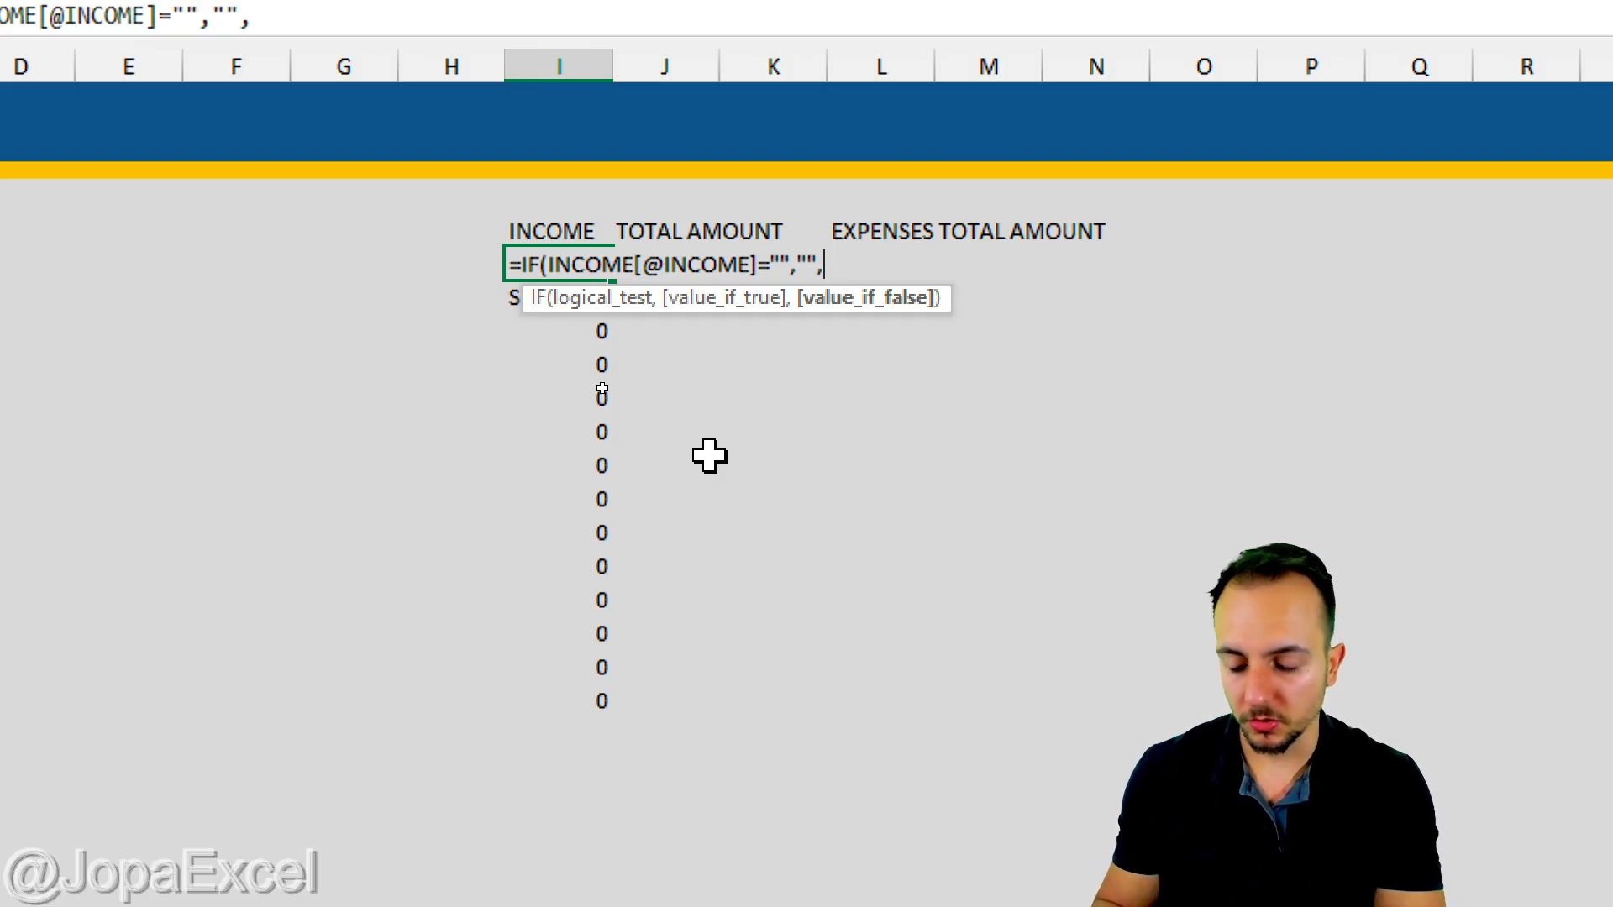
pyautogui.write('INCOME[@INCOME]')
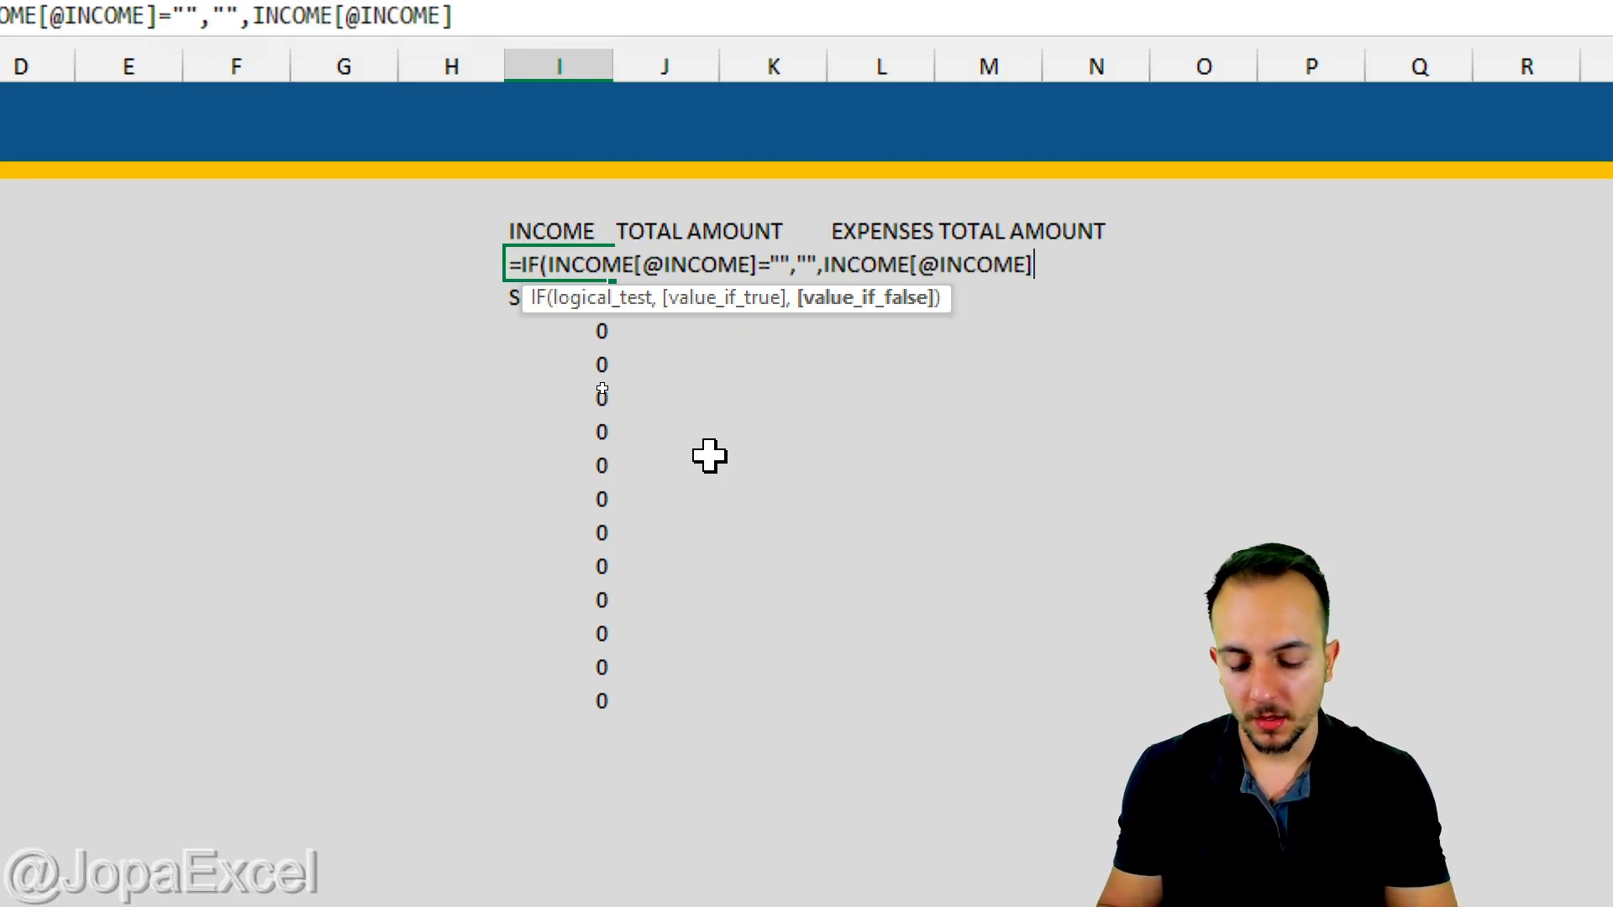
pyautogui.write(')')
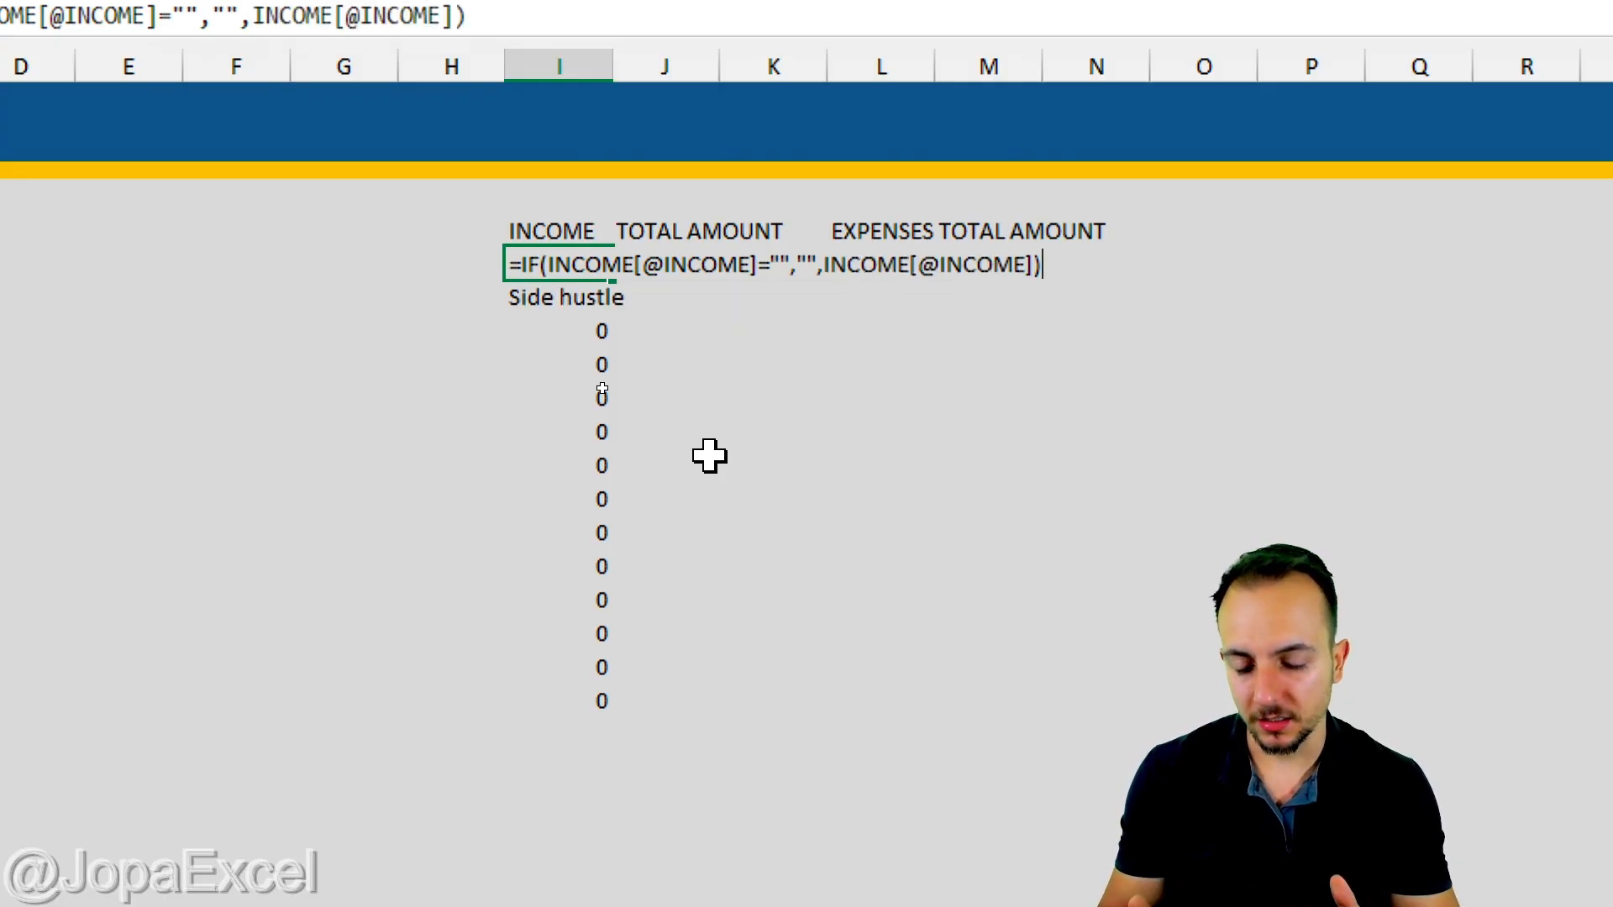
pyautogui.press('Return')
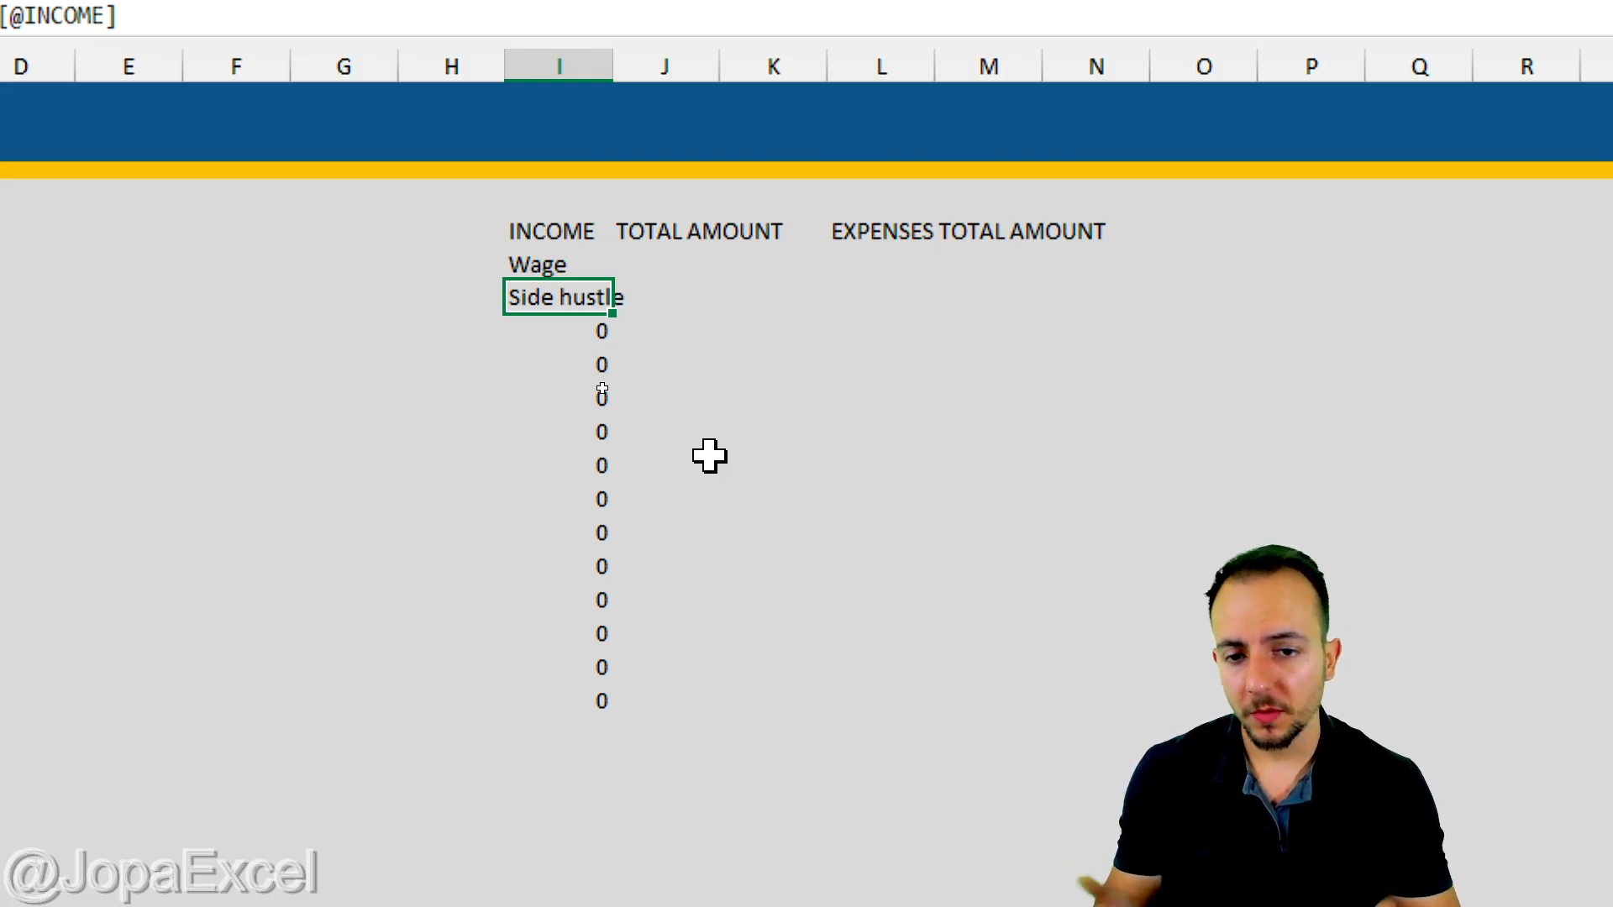
# Fill the IF formula from I5 down to I28 and apply borders to all the filled cells
pyautogui.click(598, 259)
pyautogui.moveTo(582, 280); pyautogui.dragTo(604, 251)
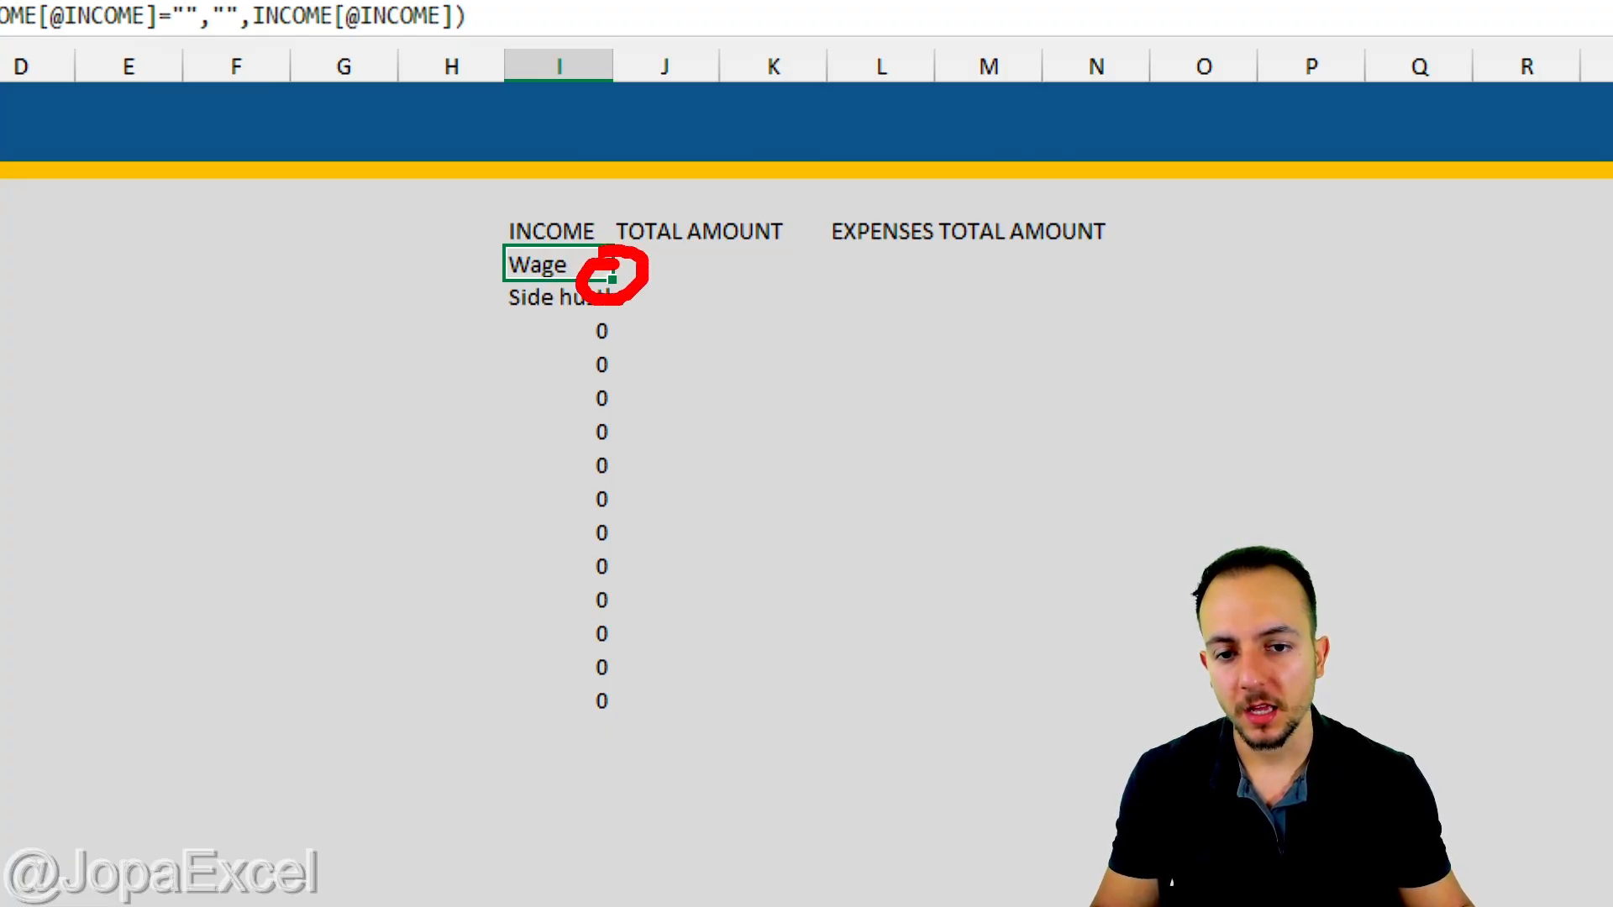
pyautogui.moveTo(647, 418)
pyautogui.mouseDown()
pyautogui.moveTo(653, 320)
pyautogui.moveTo(590, 461)
pyautogui.moveTo(581, 704)
pyautogui.mouseUp()
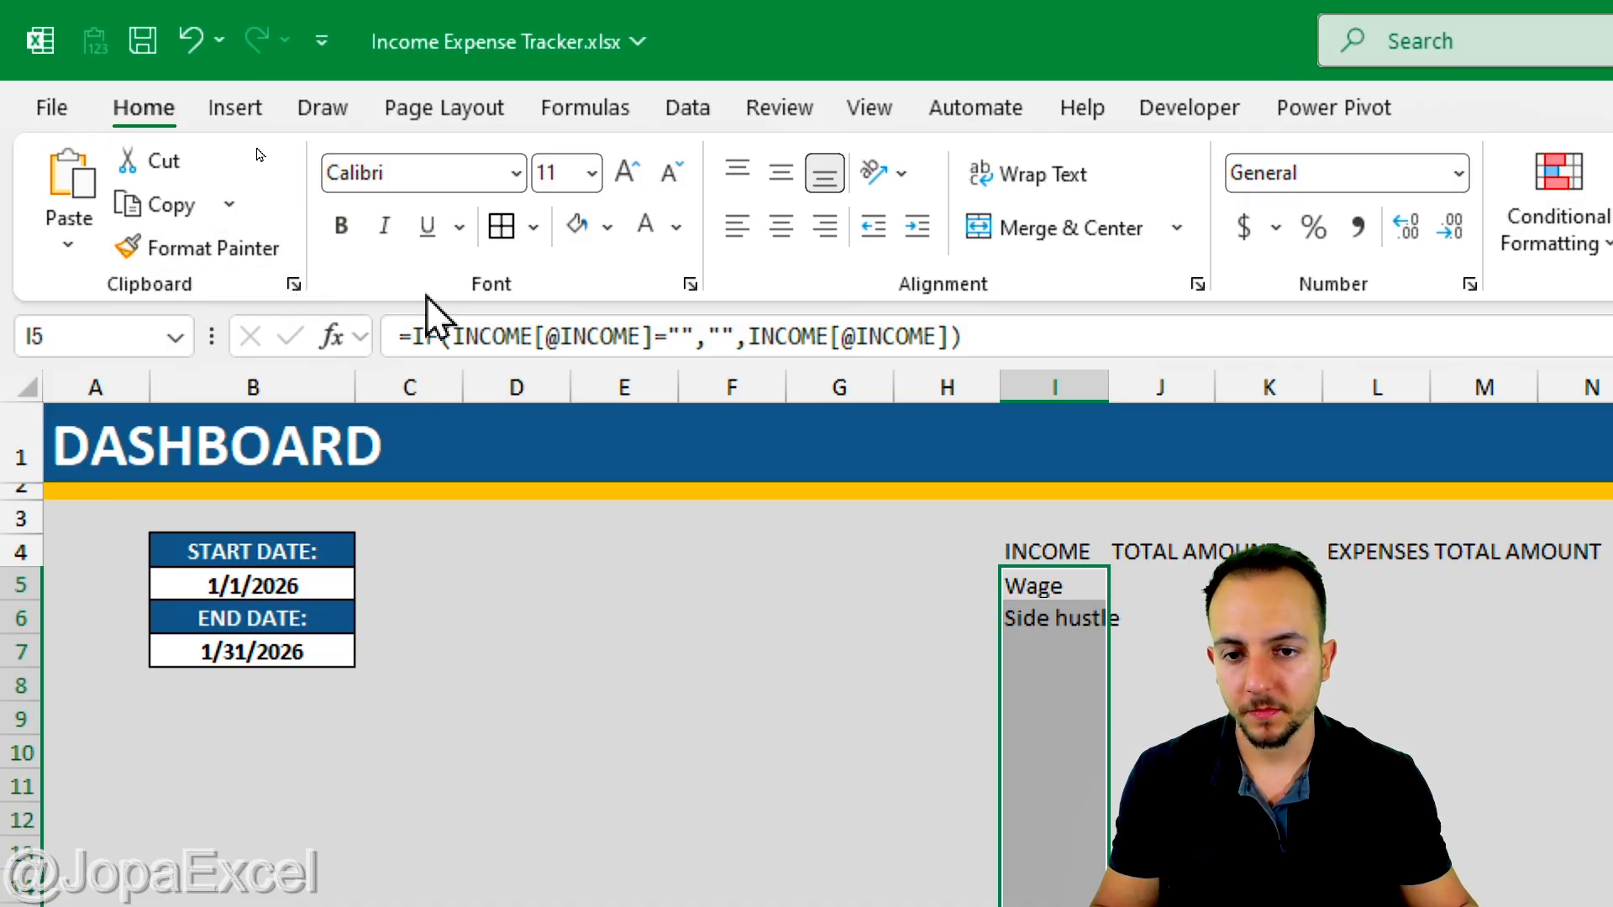
pyautogui.click(508, 239)
pyautogui.click(955, 729)
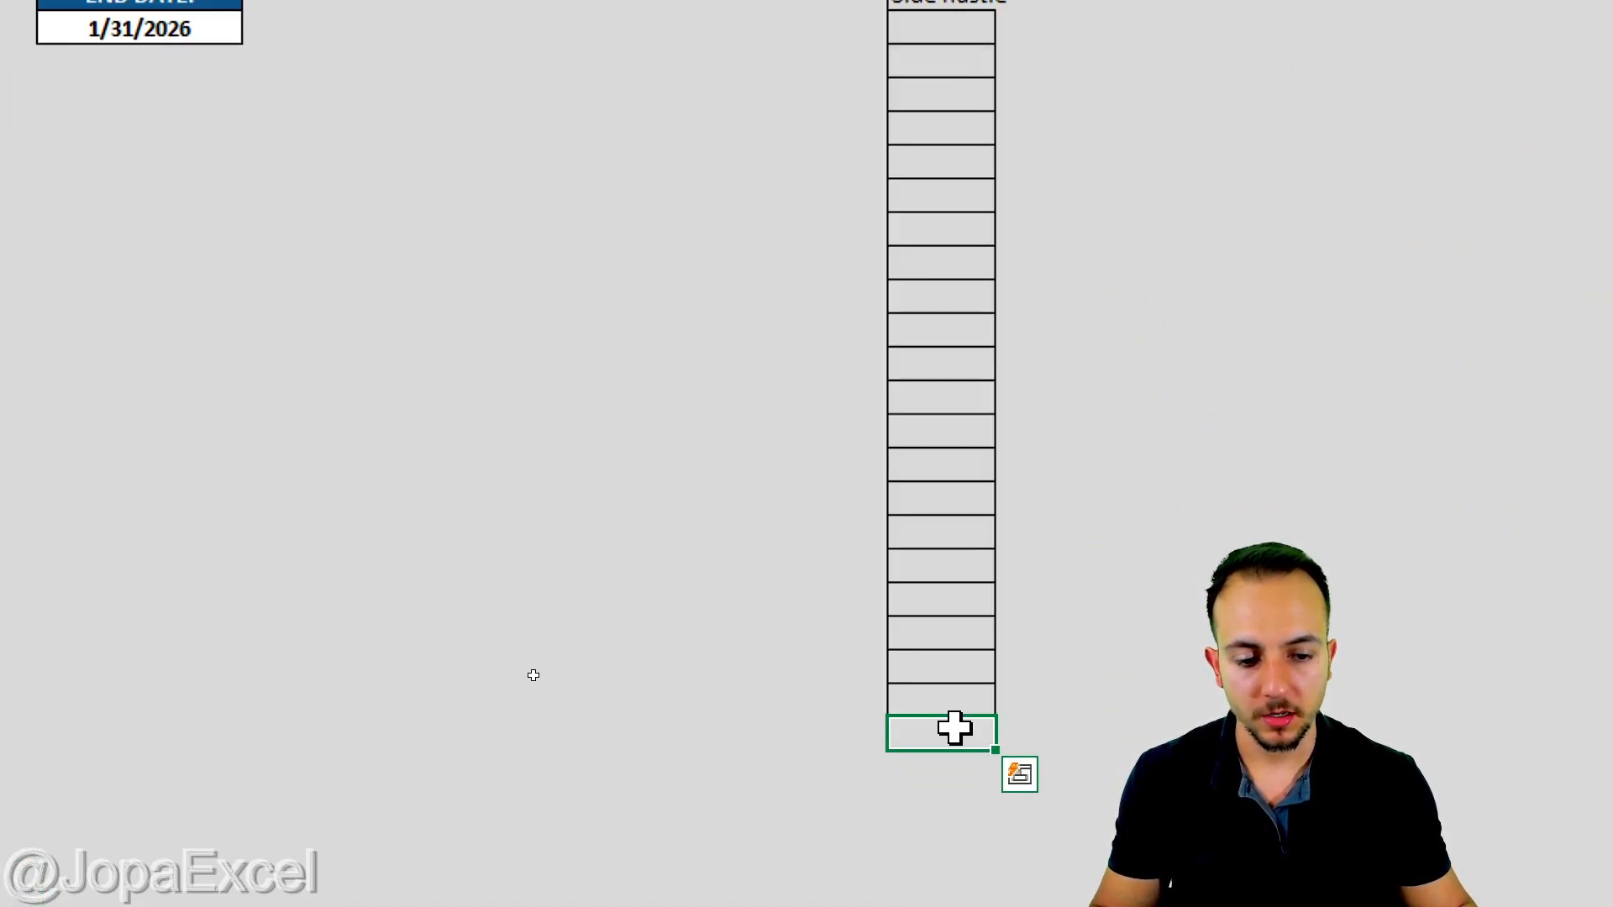
# Centre the income table cells from I4 down to J28 vertically and horizontally, and apply all borders to them
pyautogui.moveTo(955, 729); pyautogui.dragTo(1067, 0)
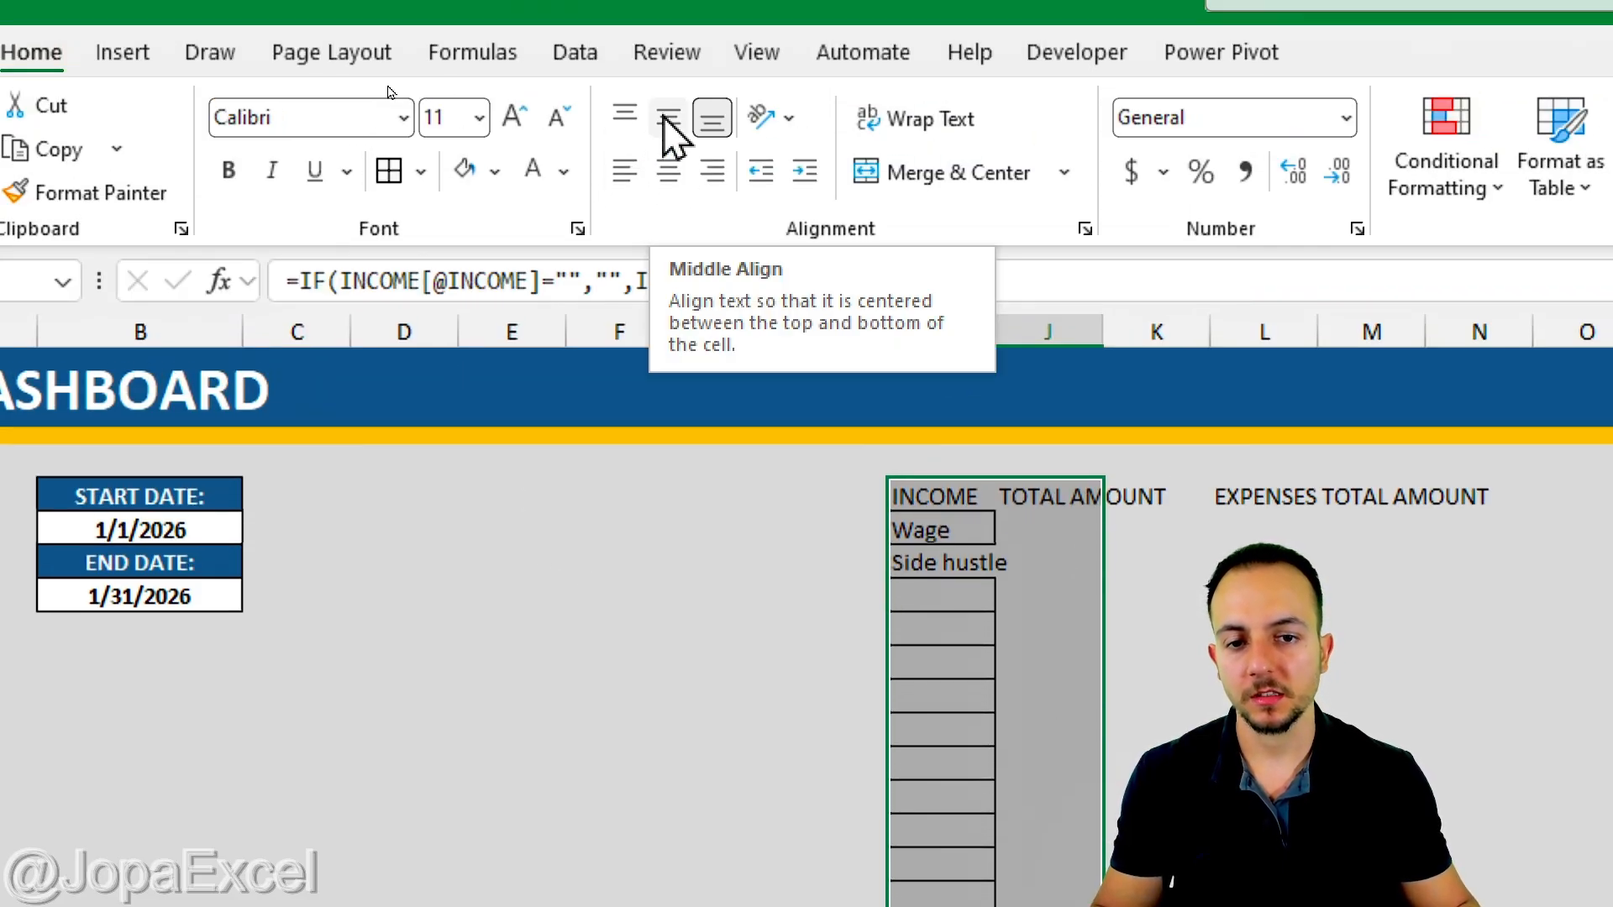
pyautogui.click(664, 119)
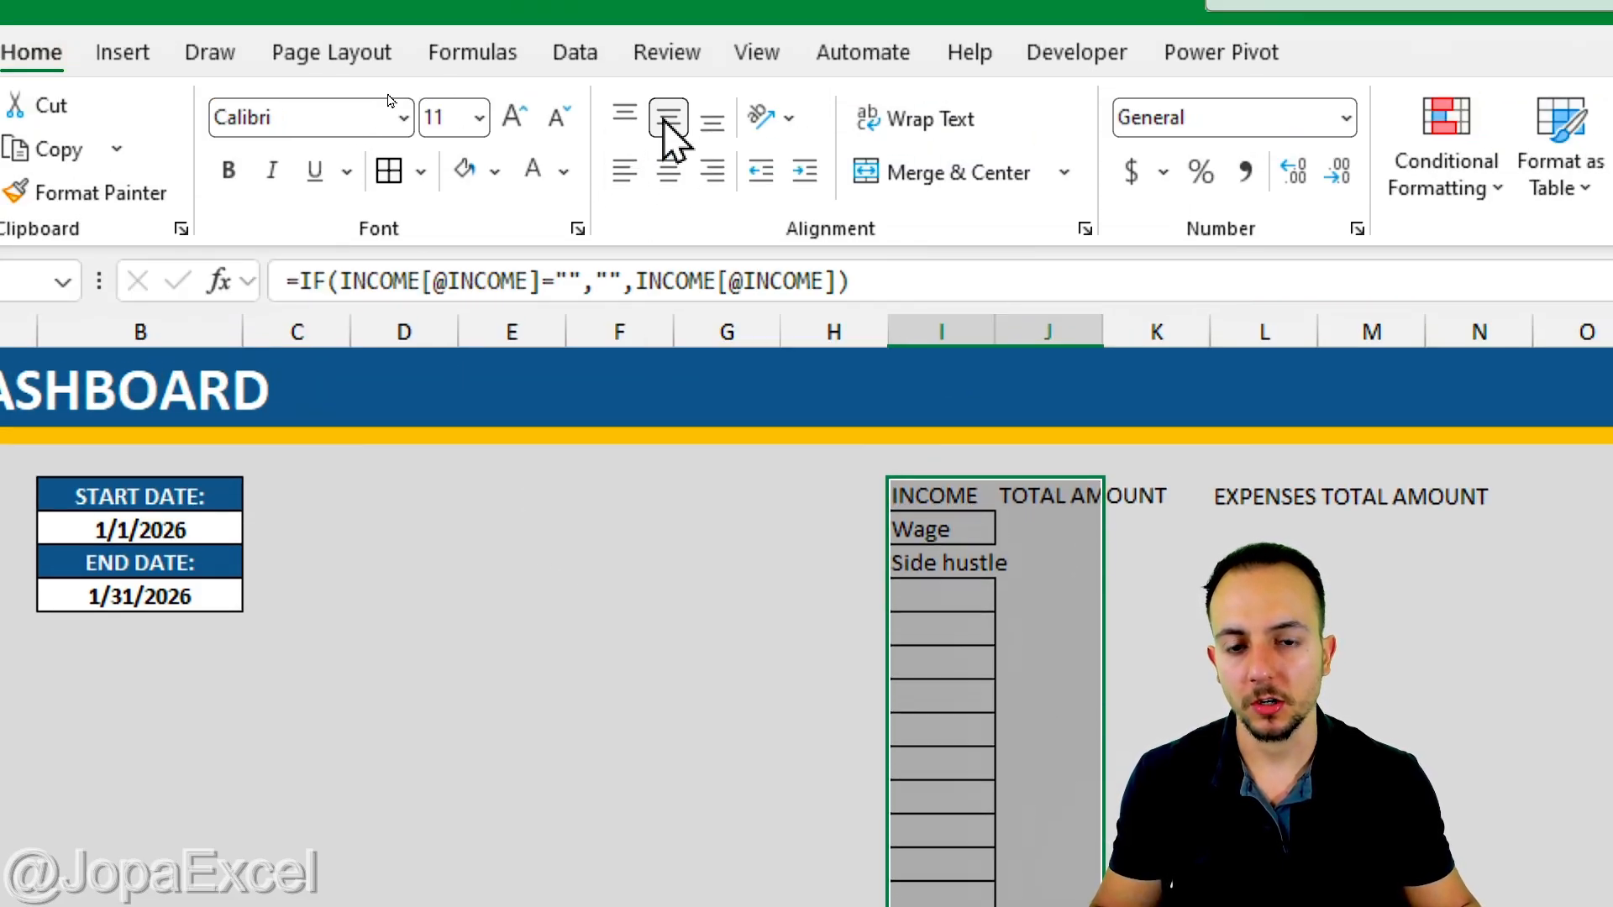
pyautogui.click(668, 168)
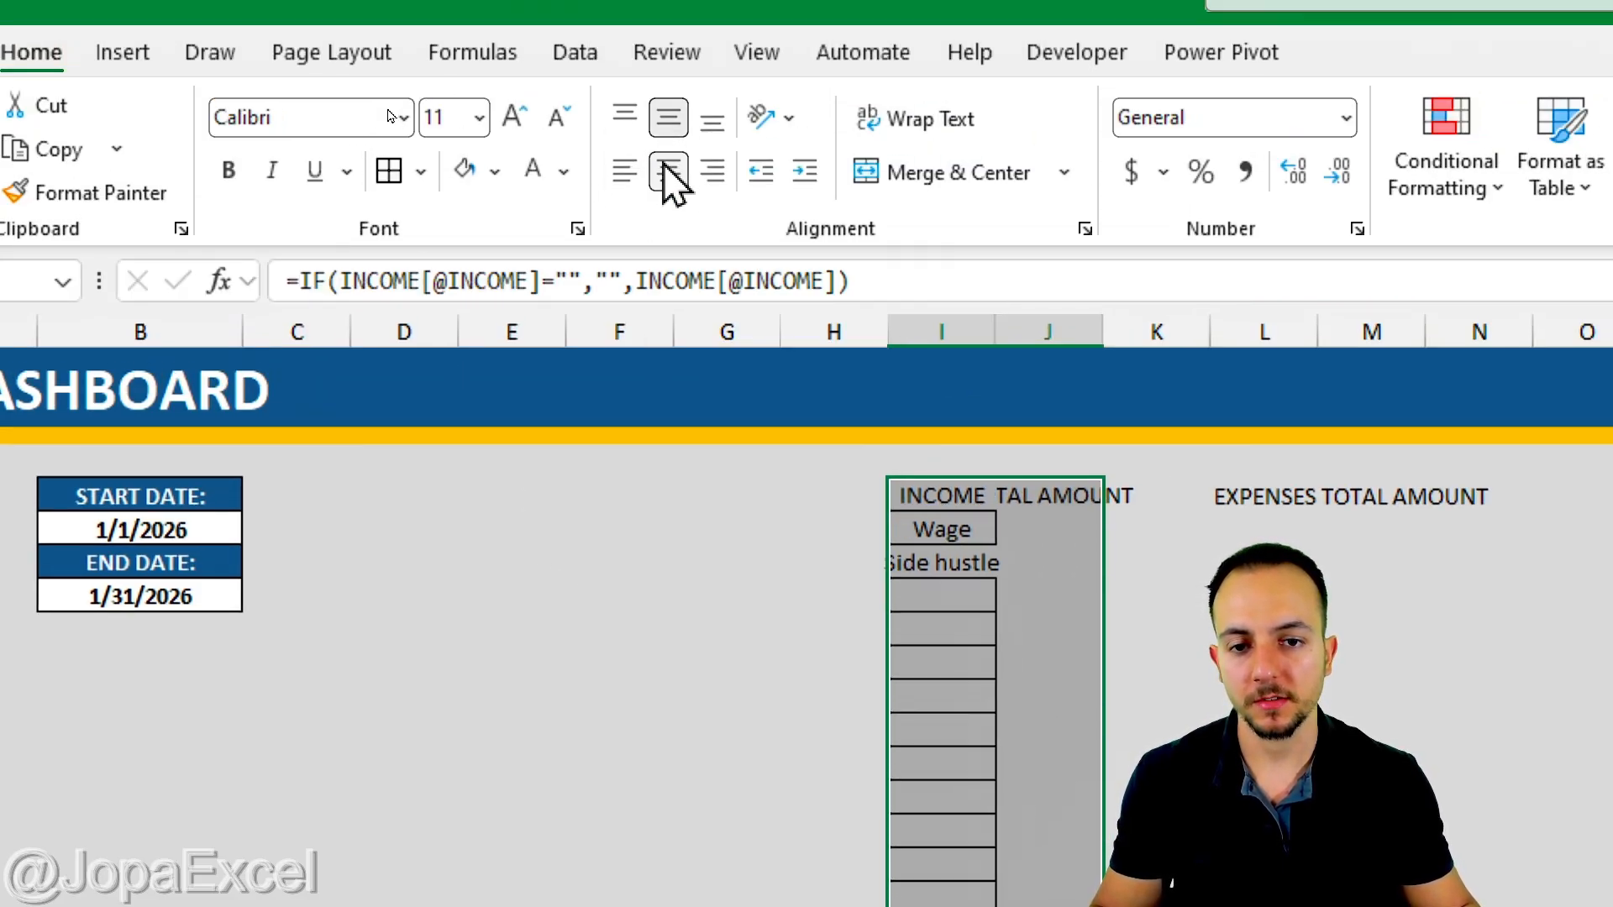
pyautogui.click(399, 172)
# Widen the INCOME and EXPENSES category columns, I and L, to the same width so their text fits
pyautogui.click(945, 324)
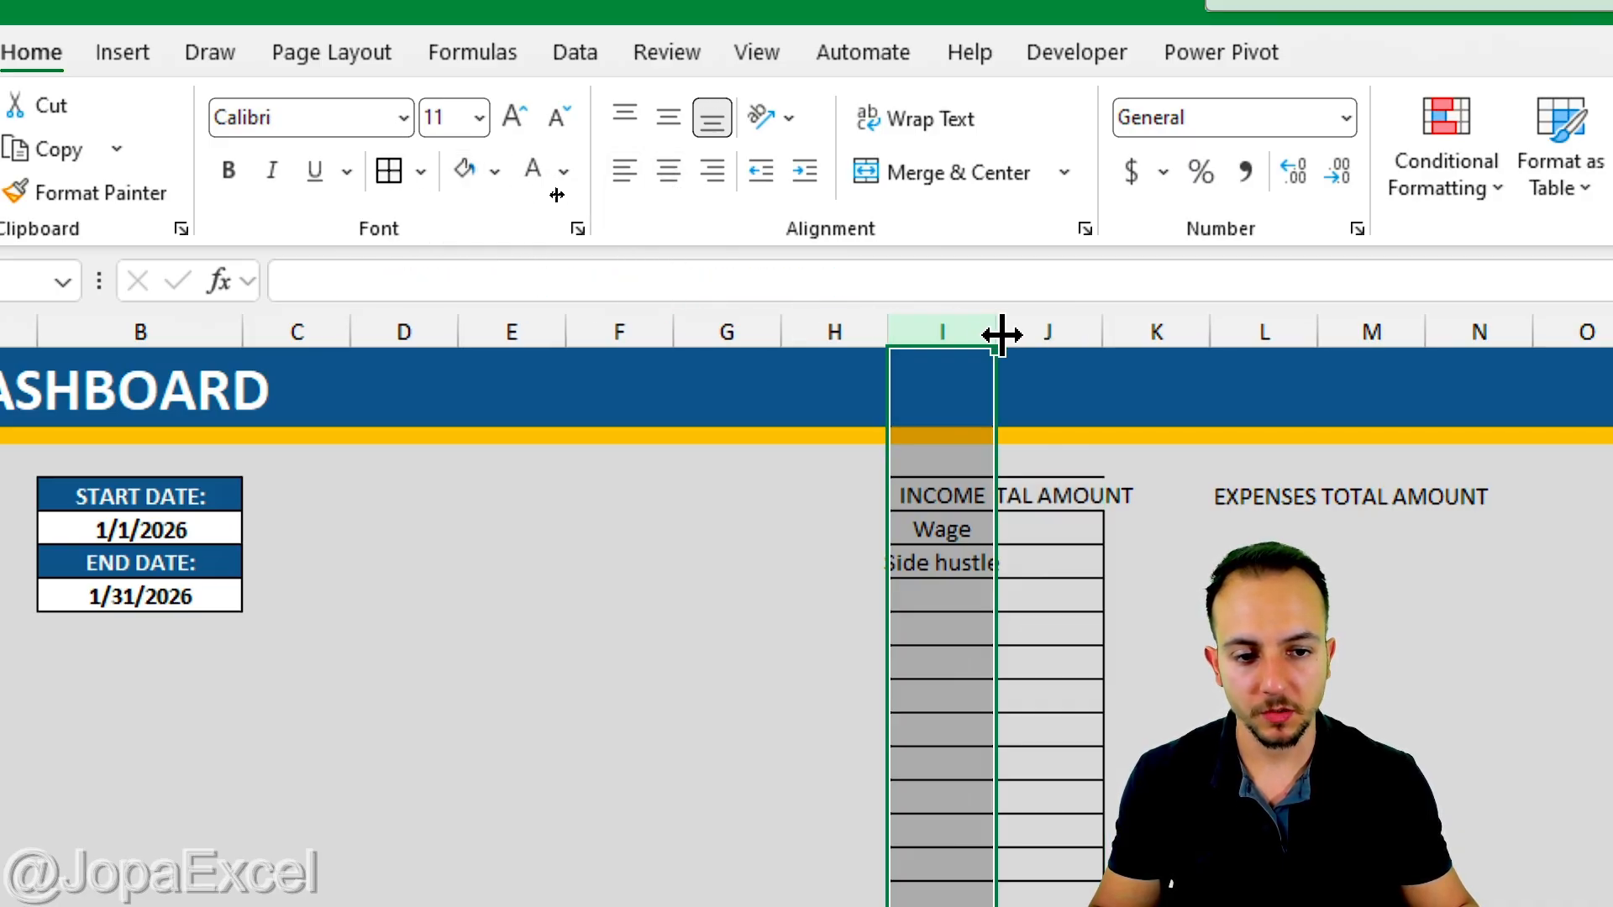
pyautogui.moveTo(998, 330); pyautogui.dragTo(1099, 331)
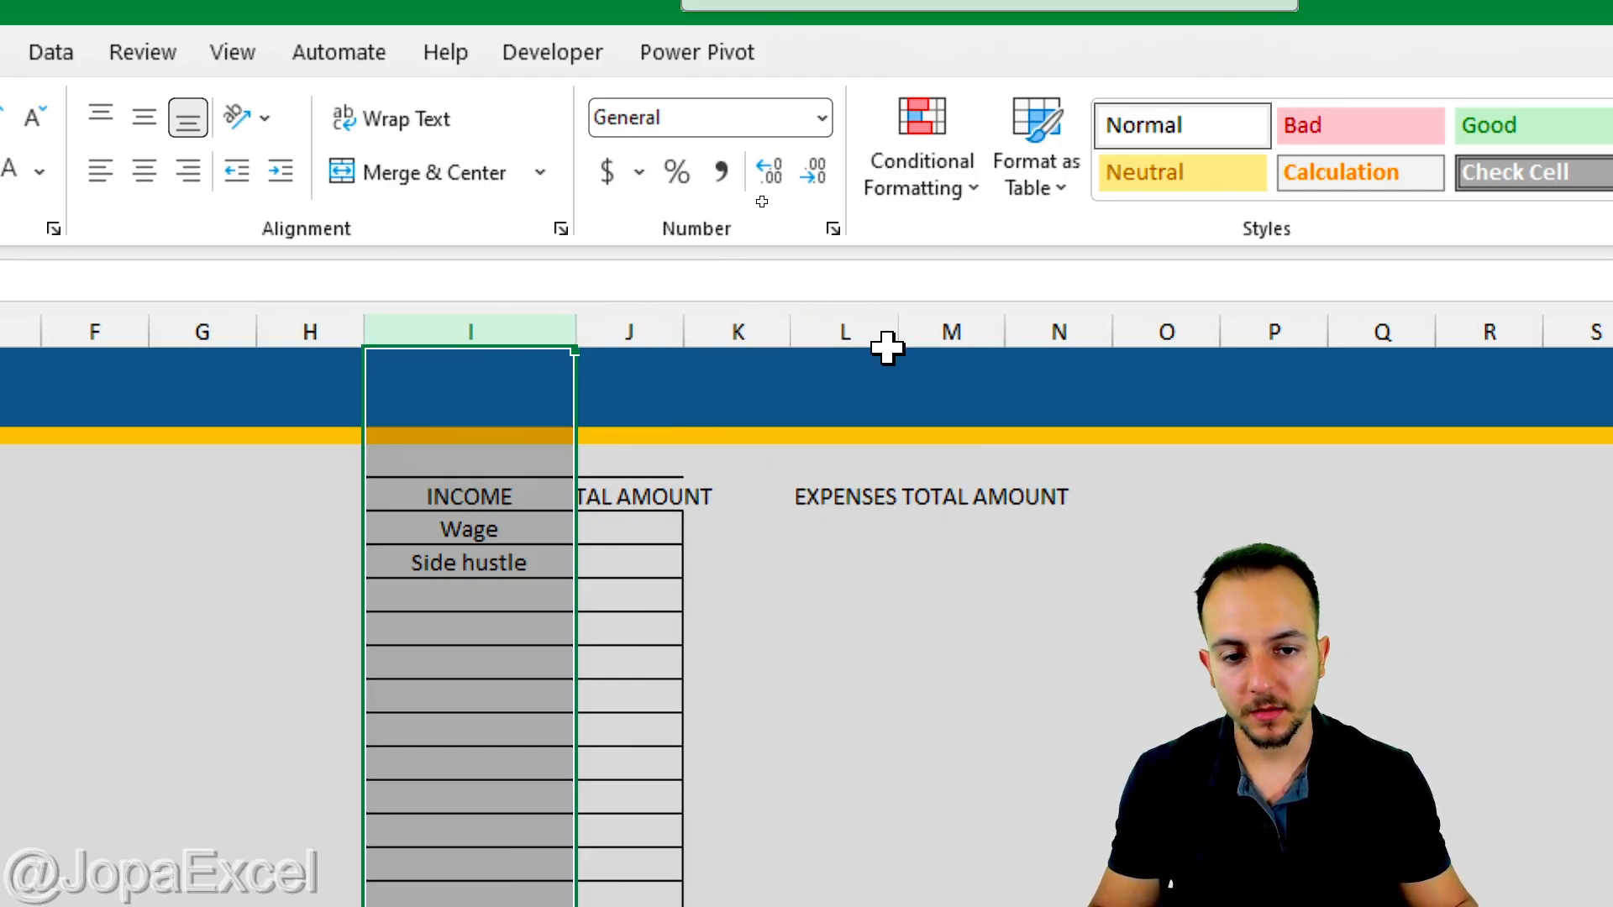
pyautogui.keyDown('ctrl'); pyautogui.click(845, 327); pyautogui.keyUp('ctrl')
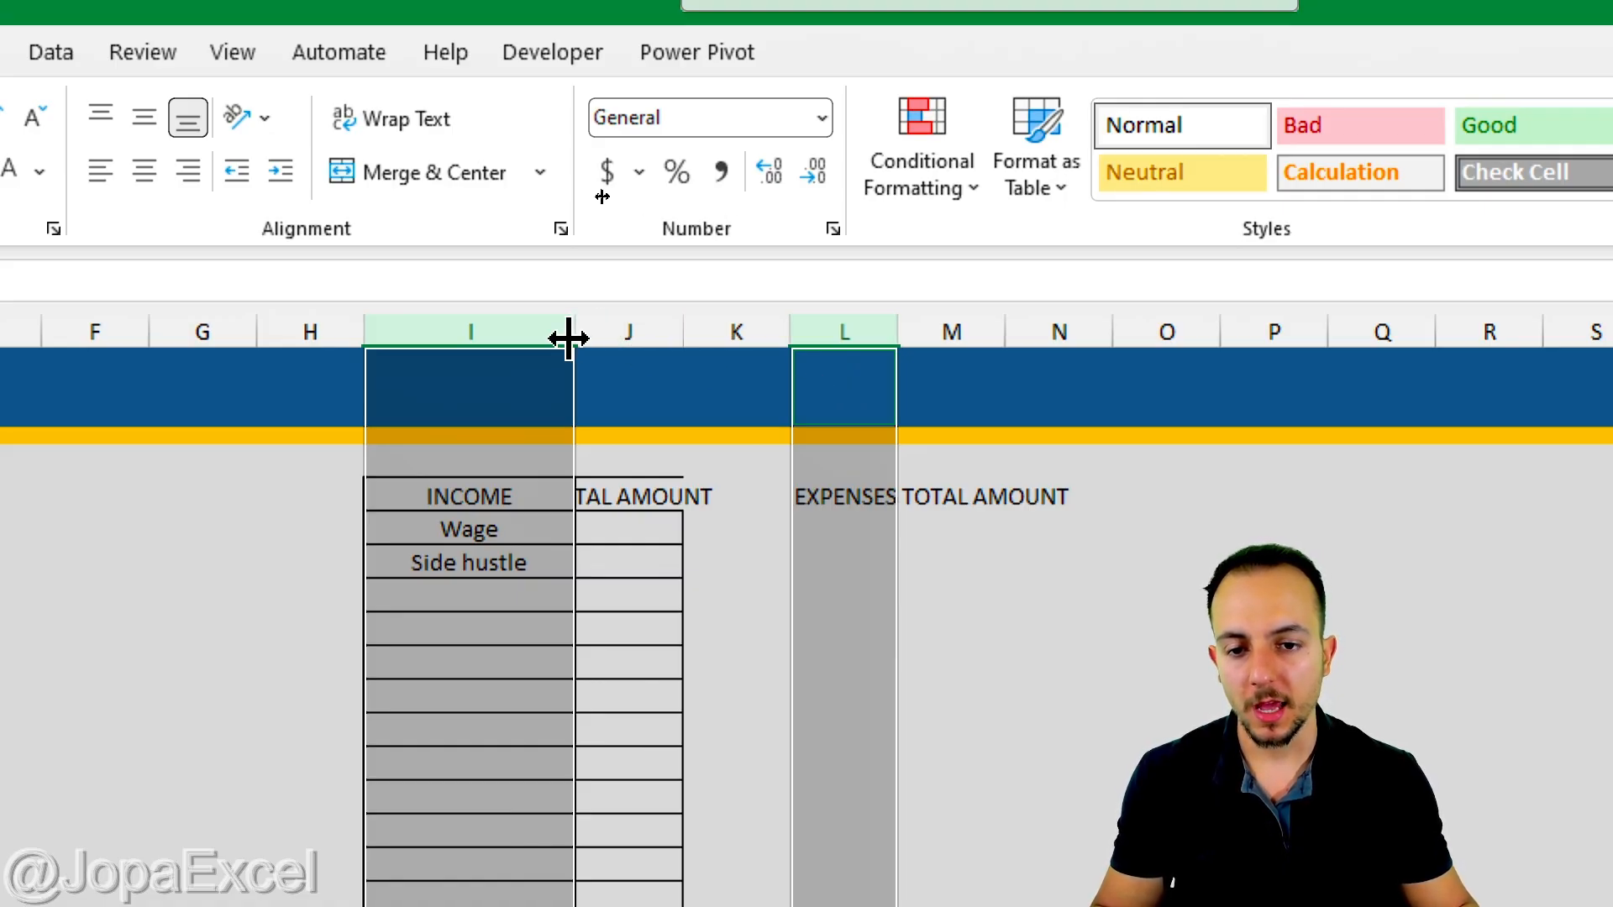
pyautogui.moveTo(573, 334); pyautogui.dragTo(625, 344)
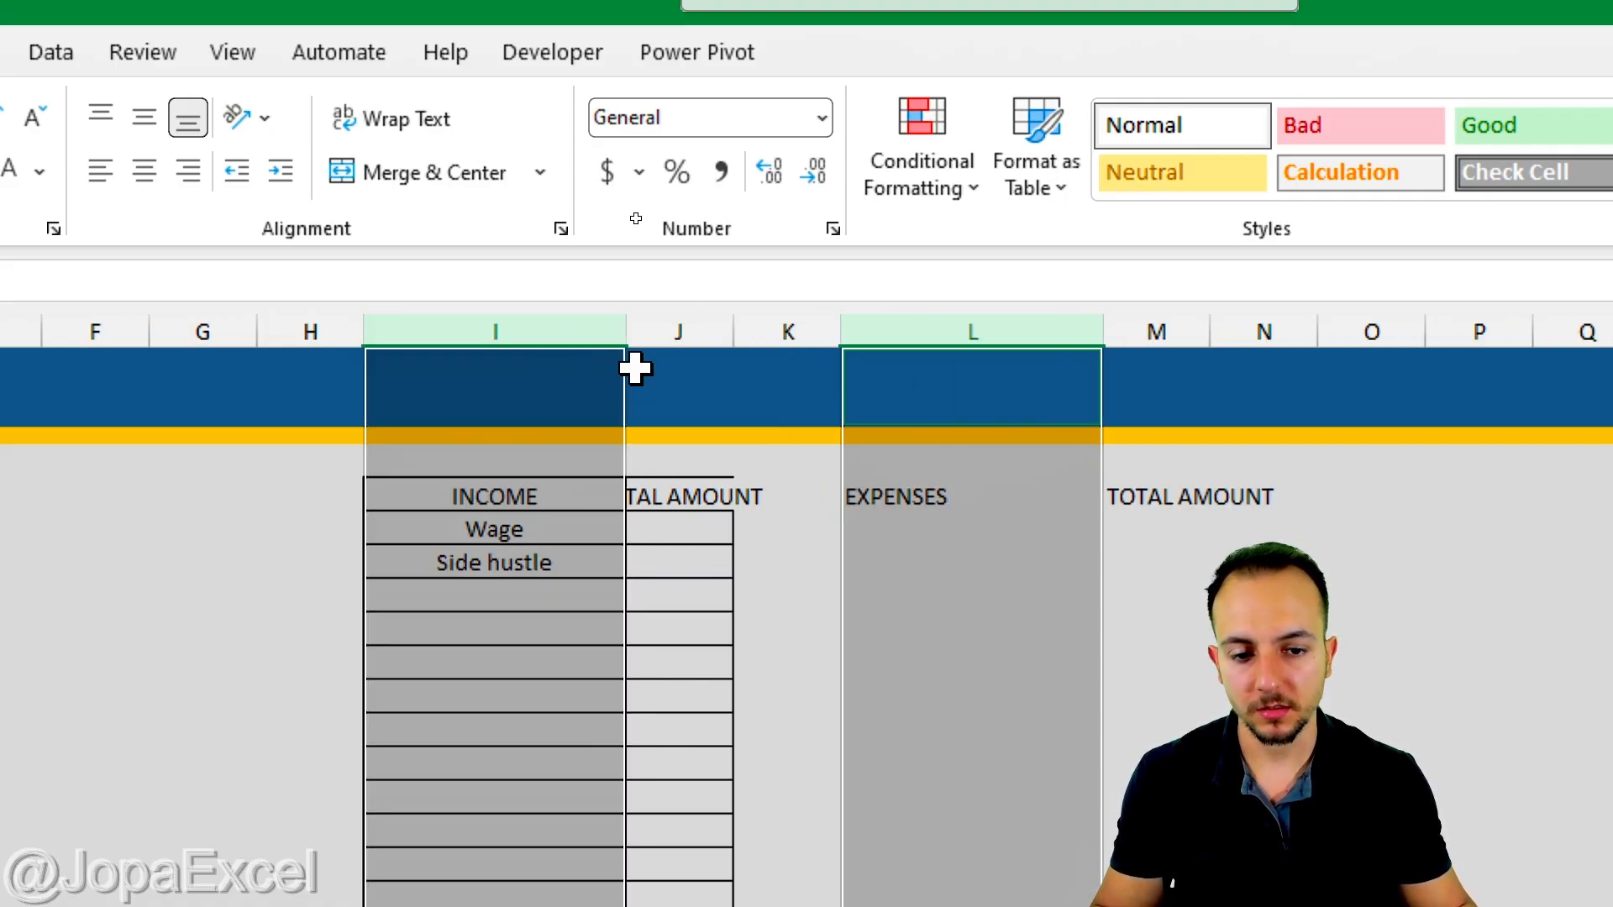
# Widen the two TOTAL AMOUNT columns, J and M, to the same width so their headings fit
pyautogui.click(676, 311)
pyautogui.keyDown('ctrl'); pyautogui.click(1137, 318); pyautogui.keyUp('ctrl')
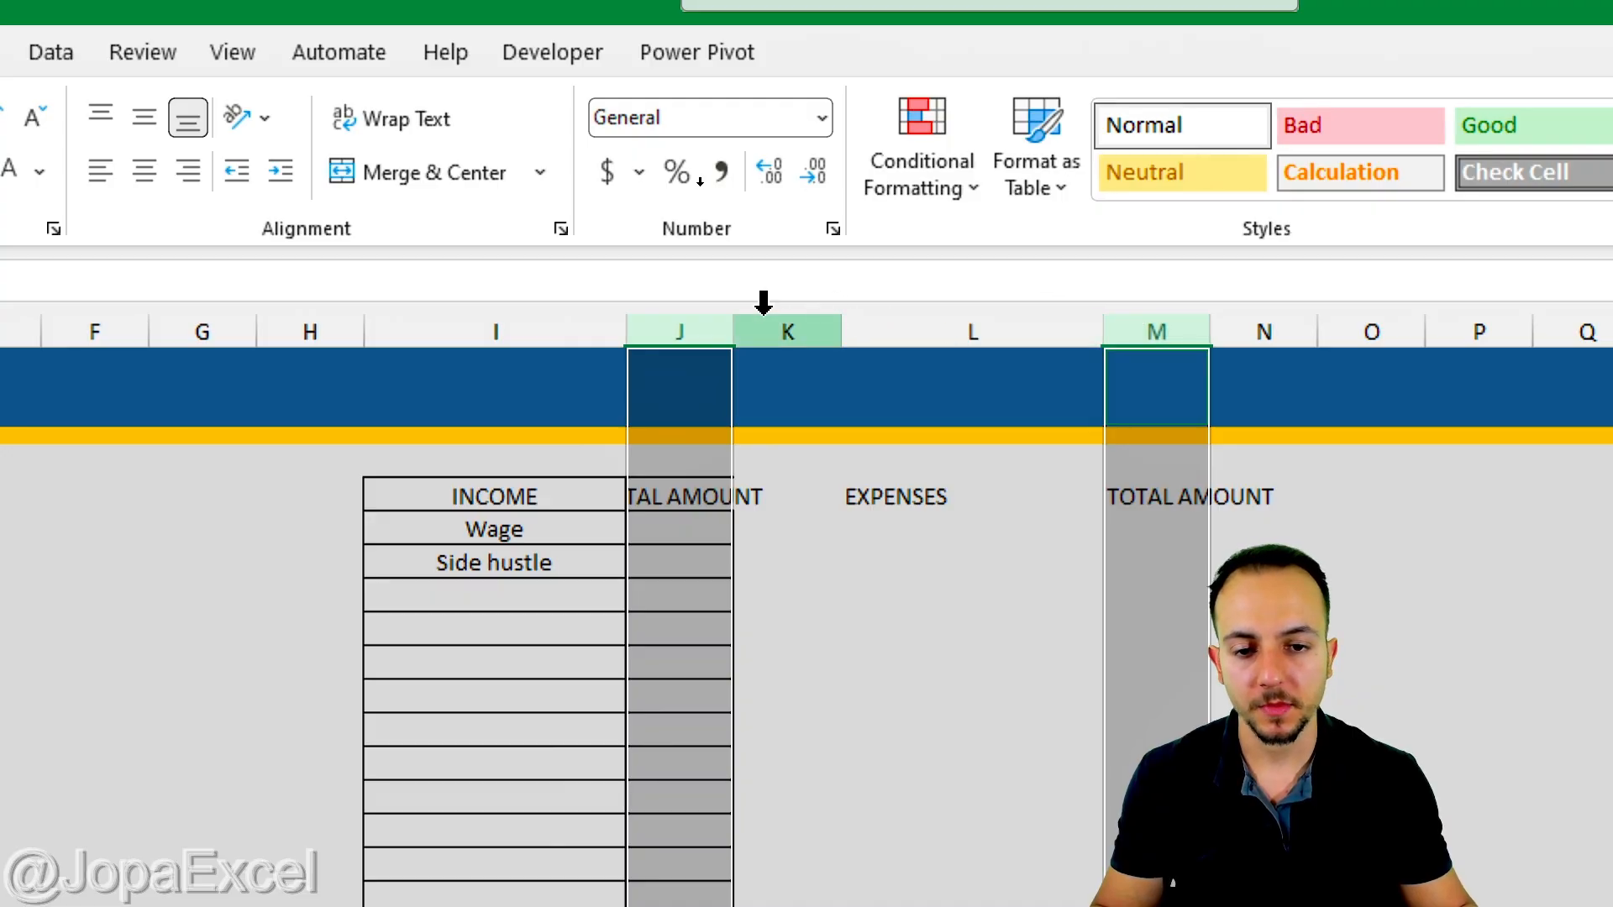
pyautogui.moveTo(732, 320); pyautogui.dragTo(926, 331)
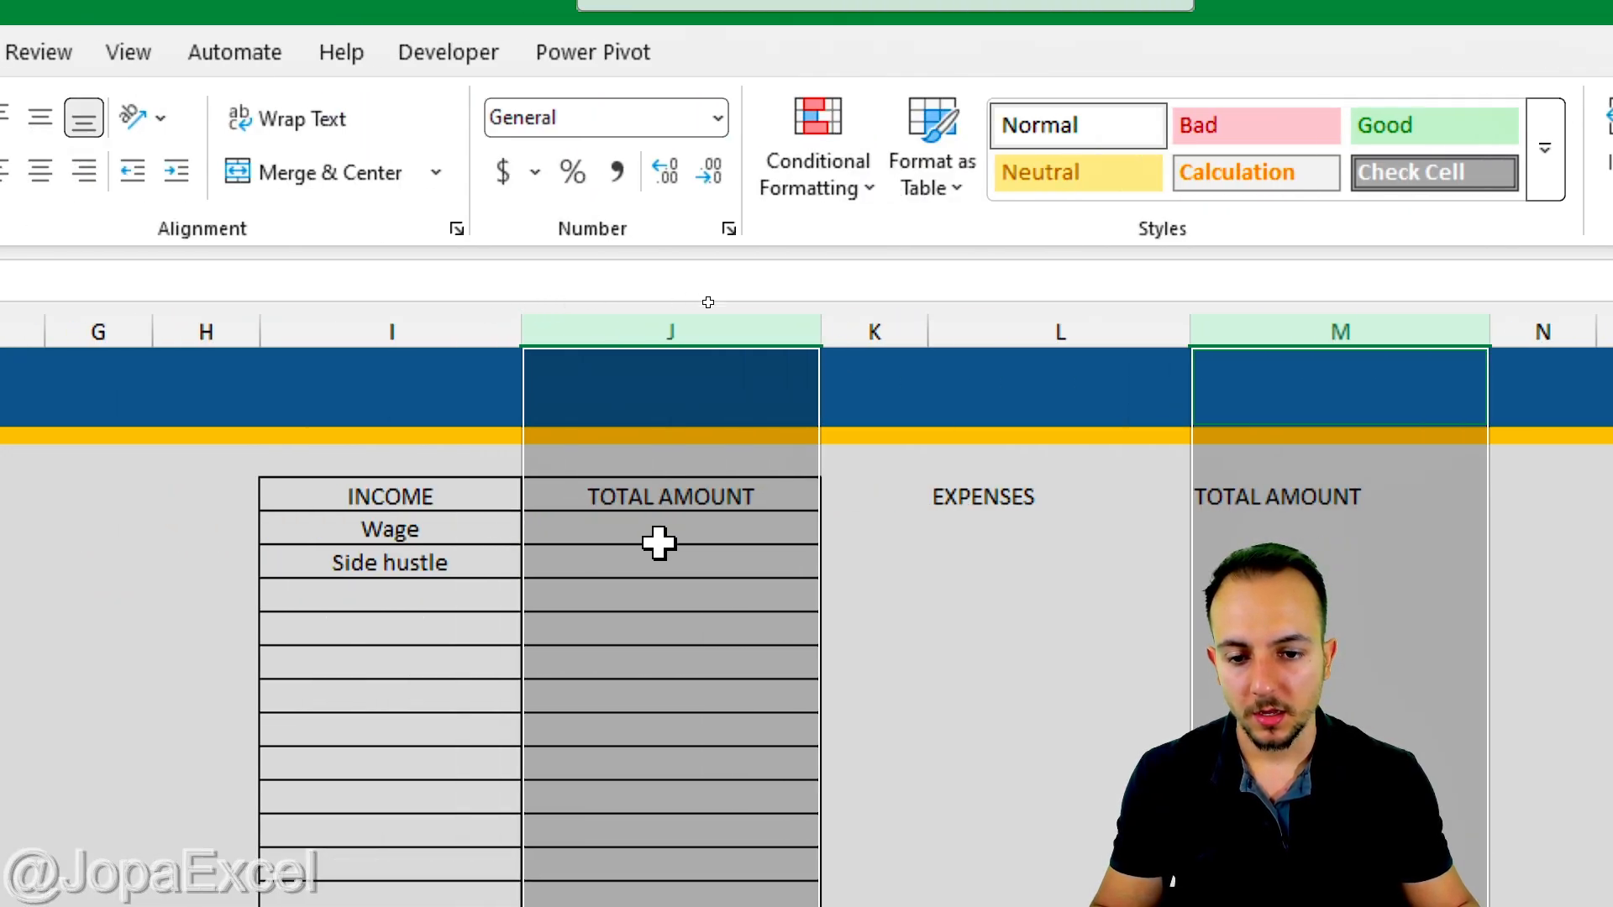
pyautogui.click(437, 536)
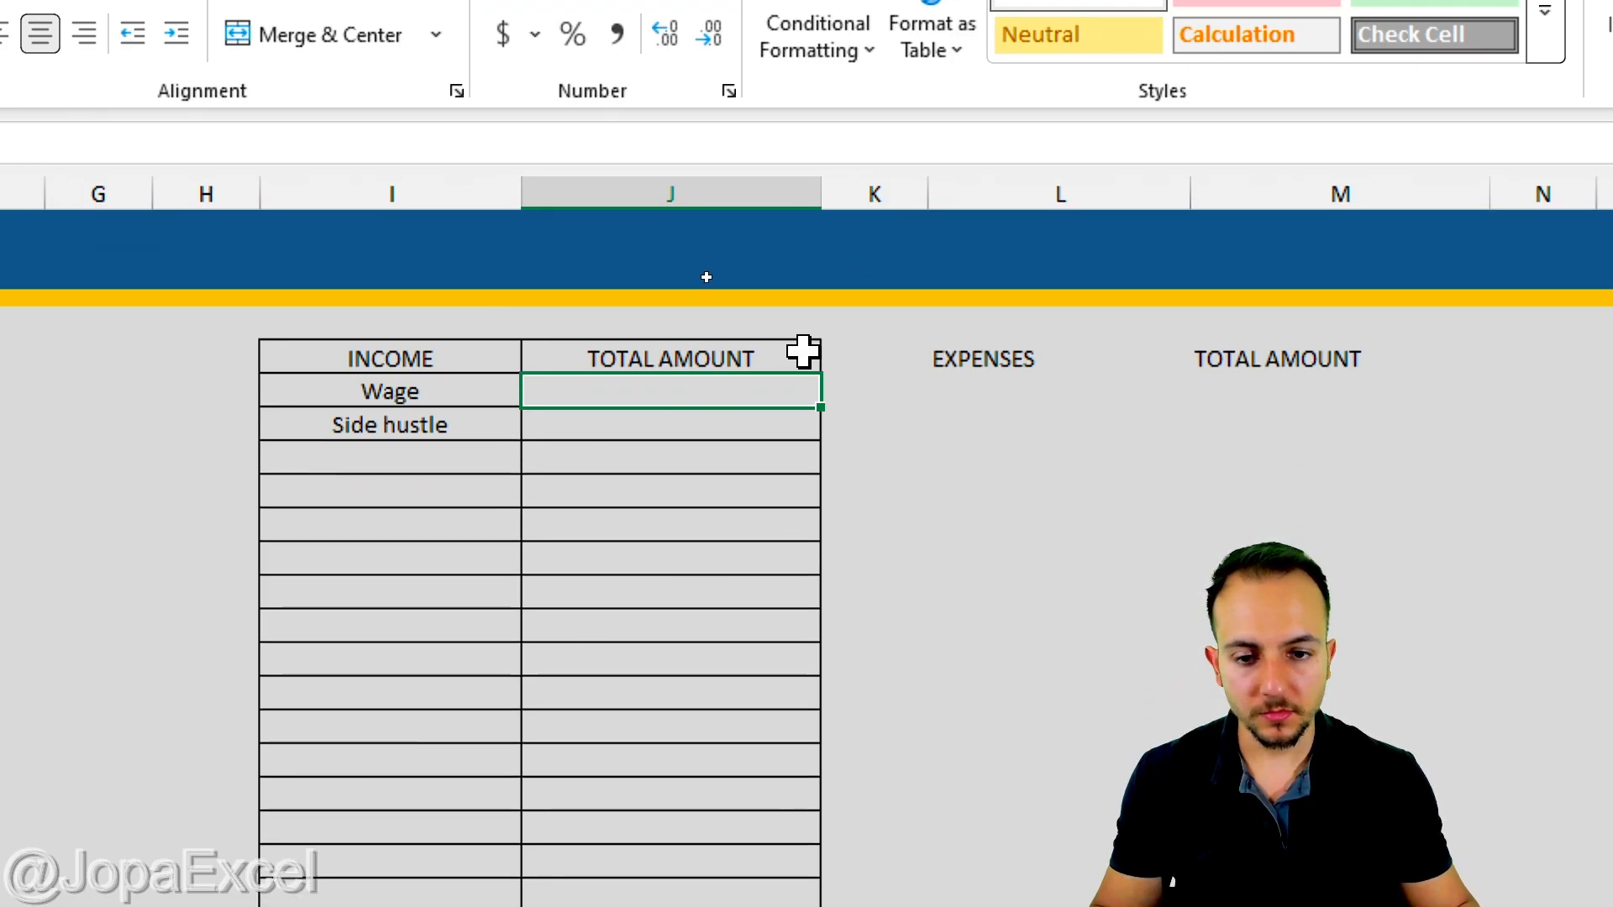
pyautogui.click(1030, 392)
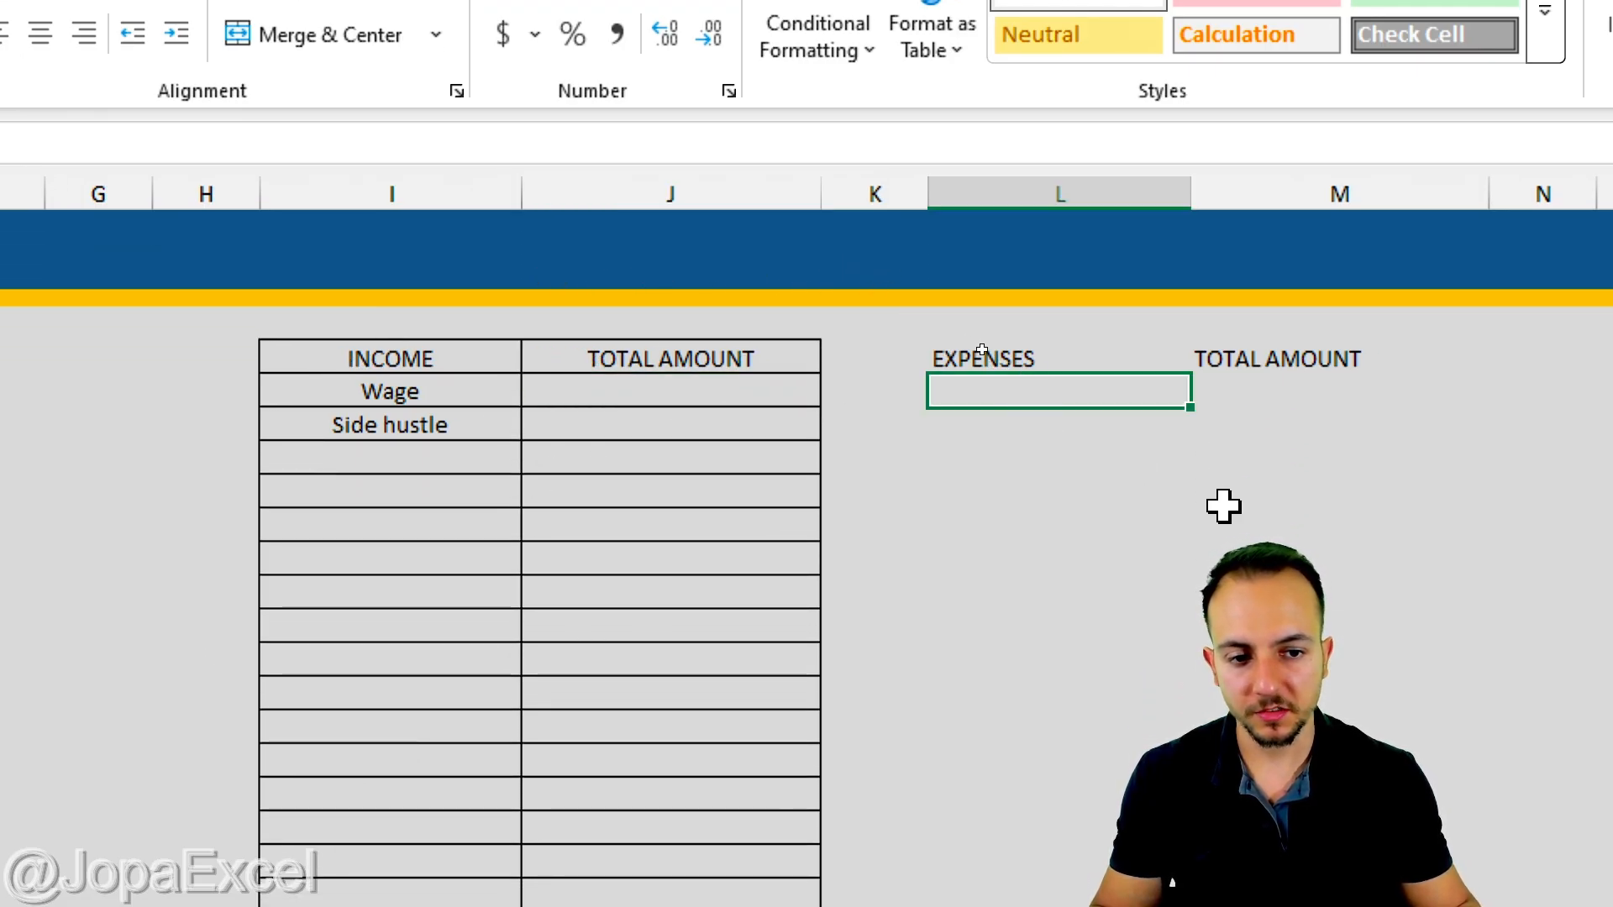
pyautogui.write('=IF')
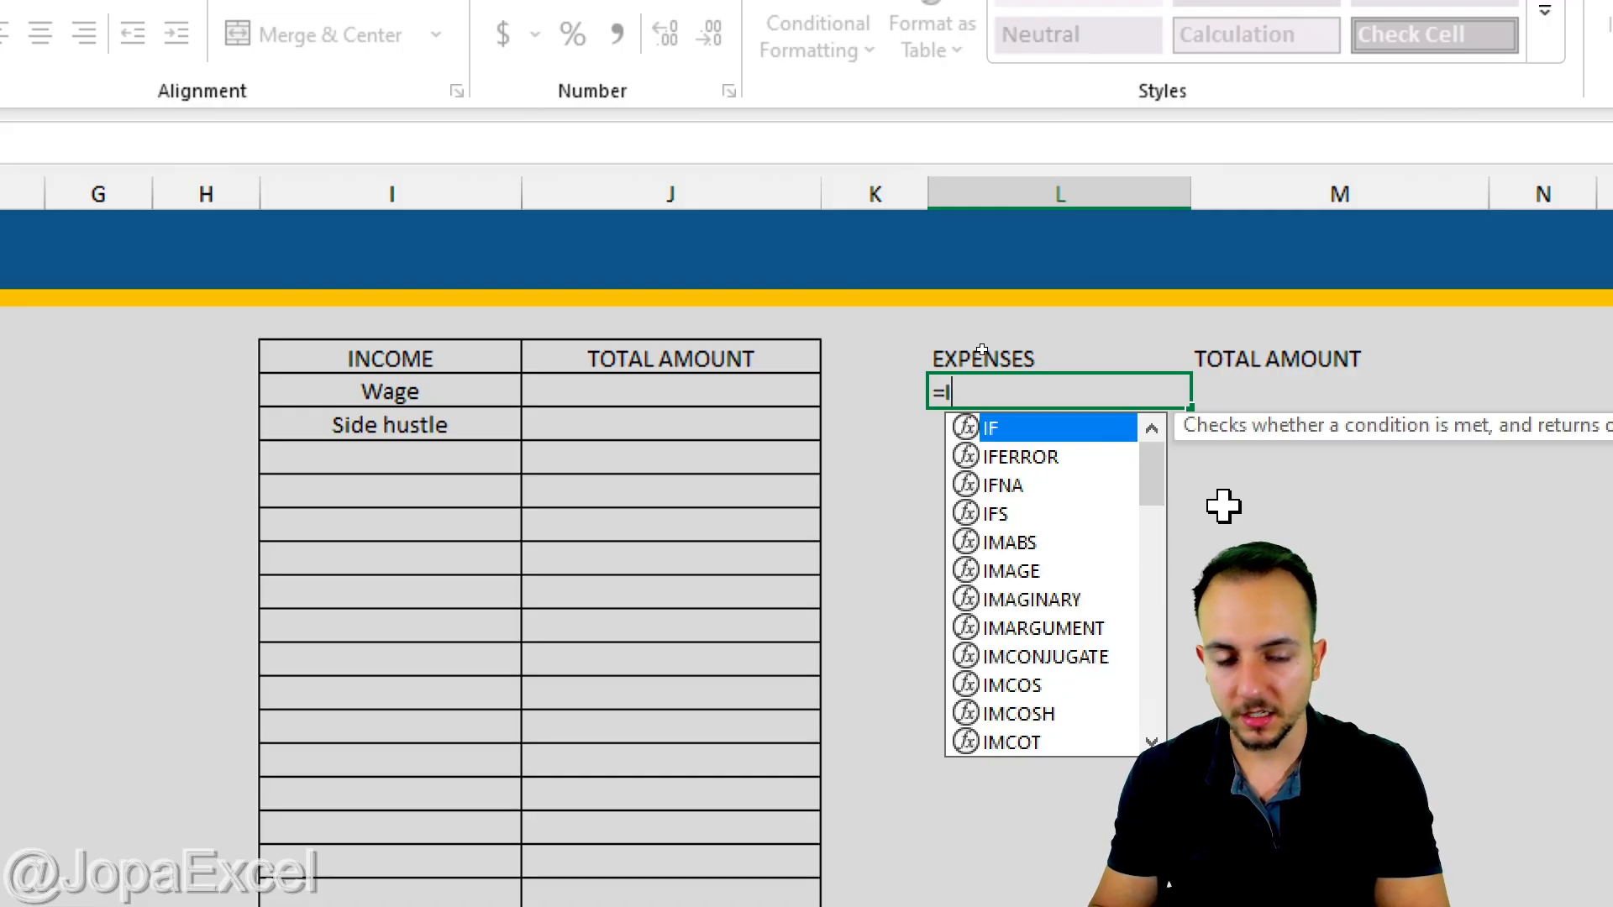
pyautogui.write('(')
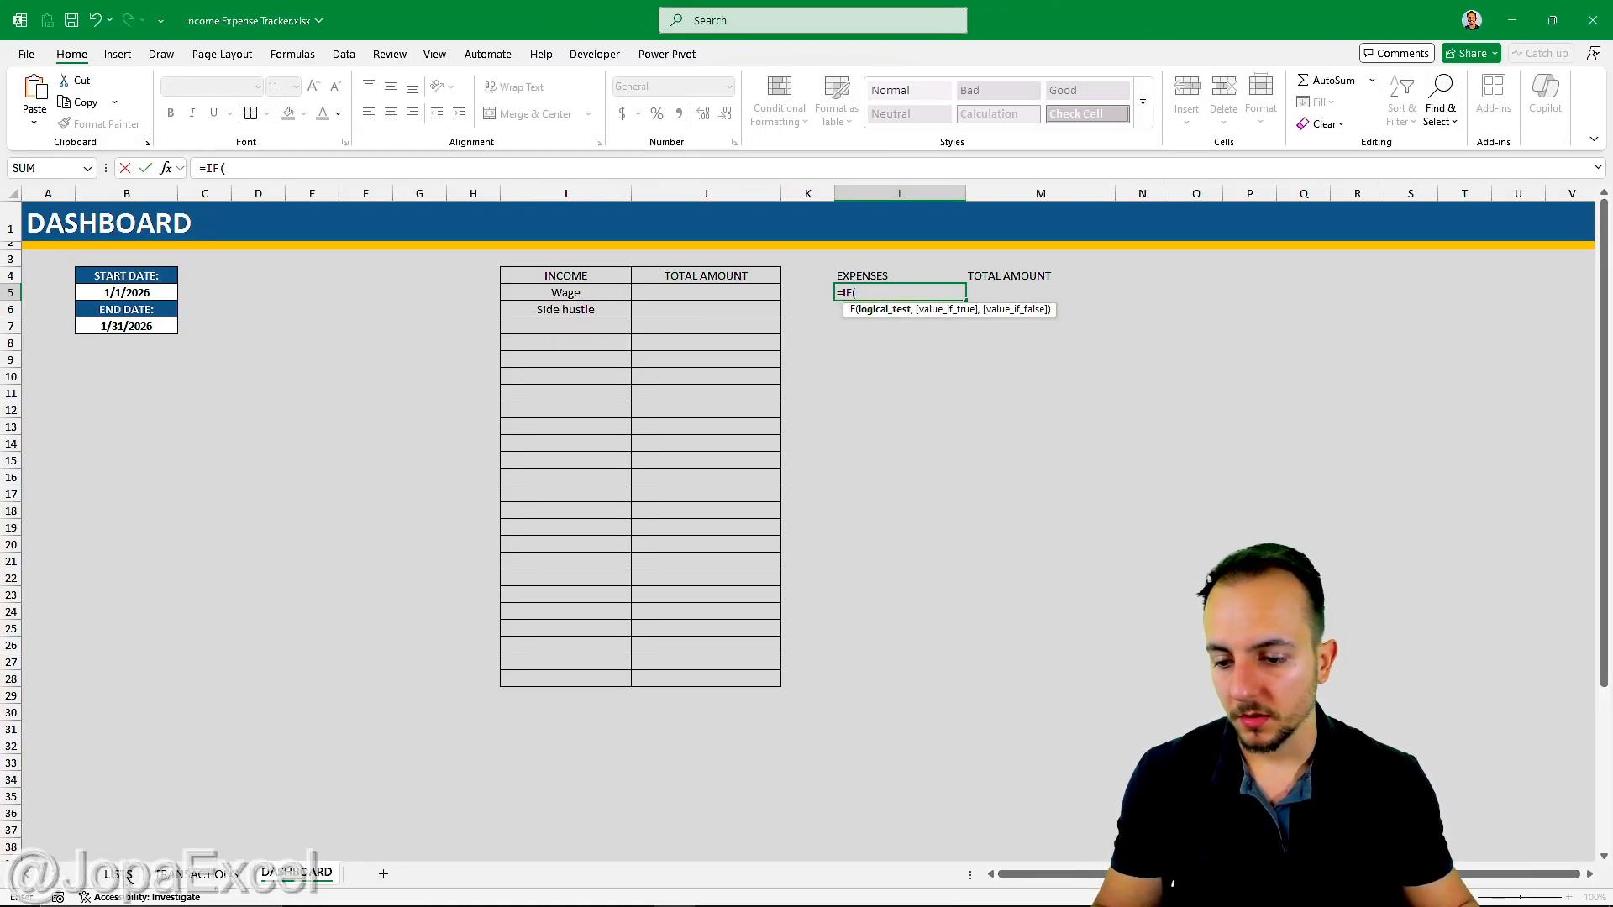
pyautogui.click(126, 875)
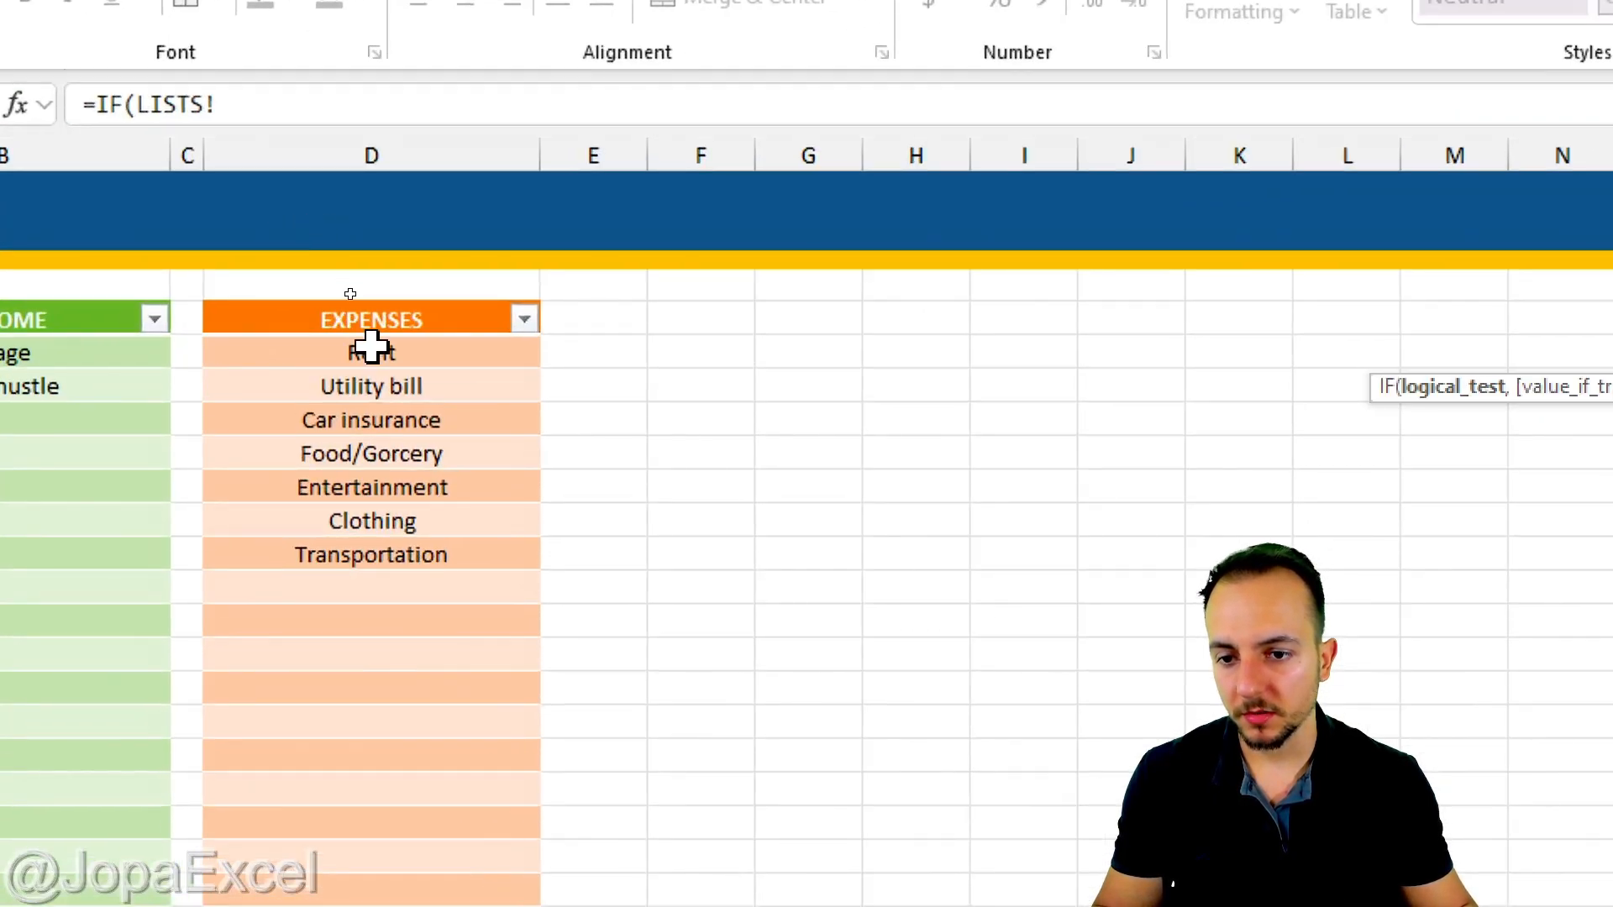
pyautogui.click(402, 293)
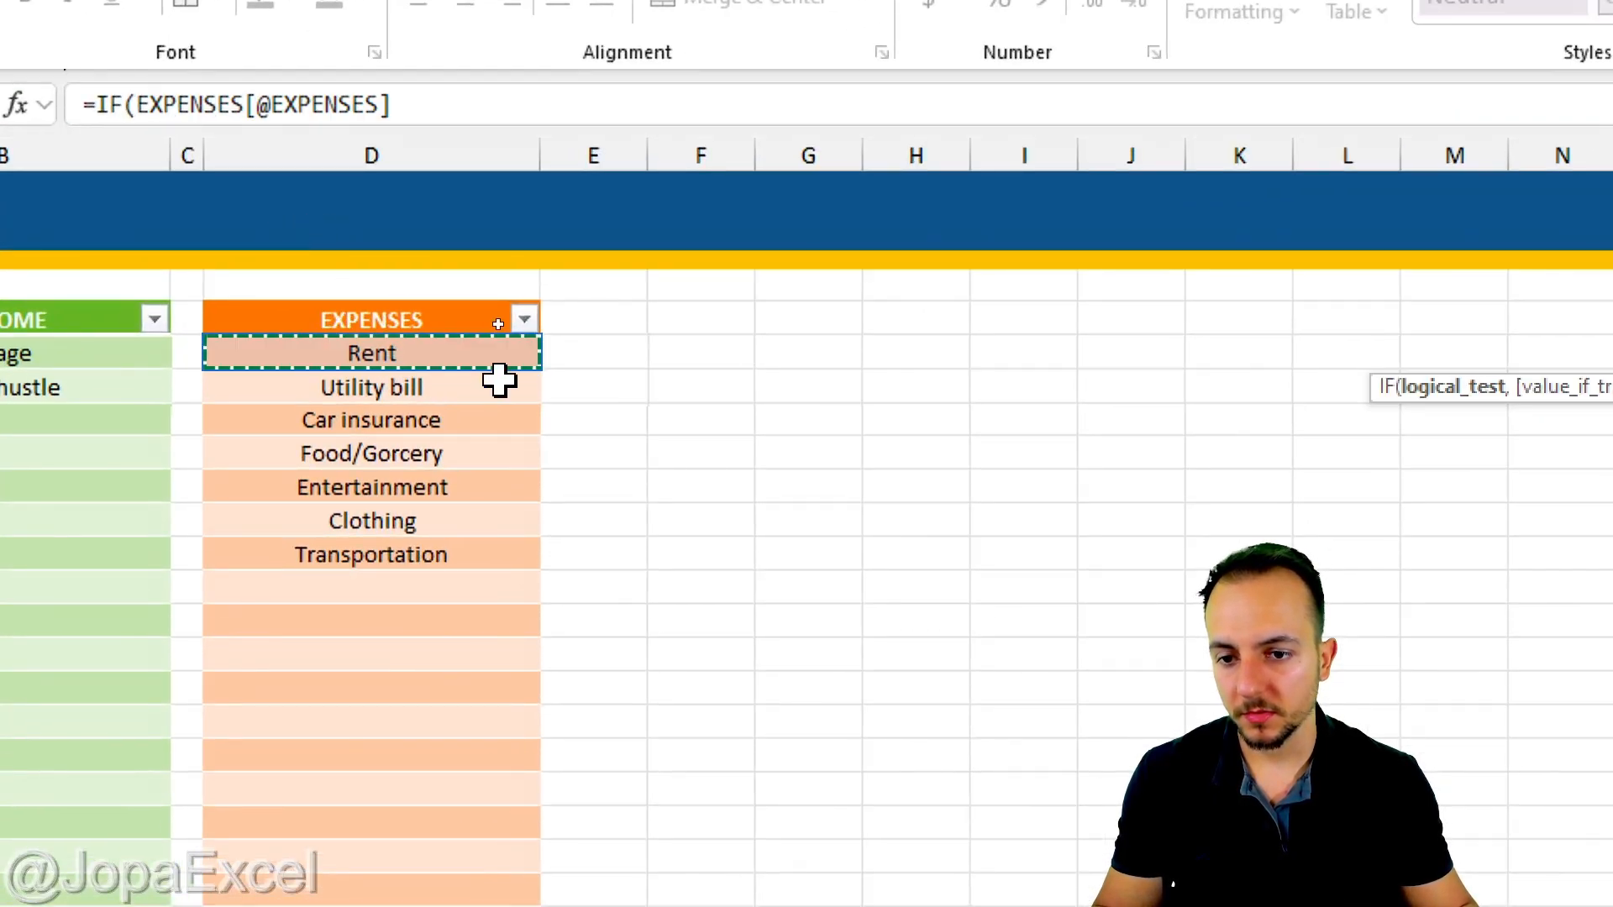
pyautogui.write('=')
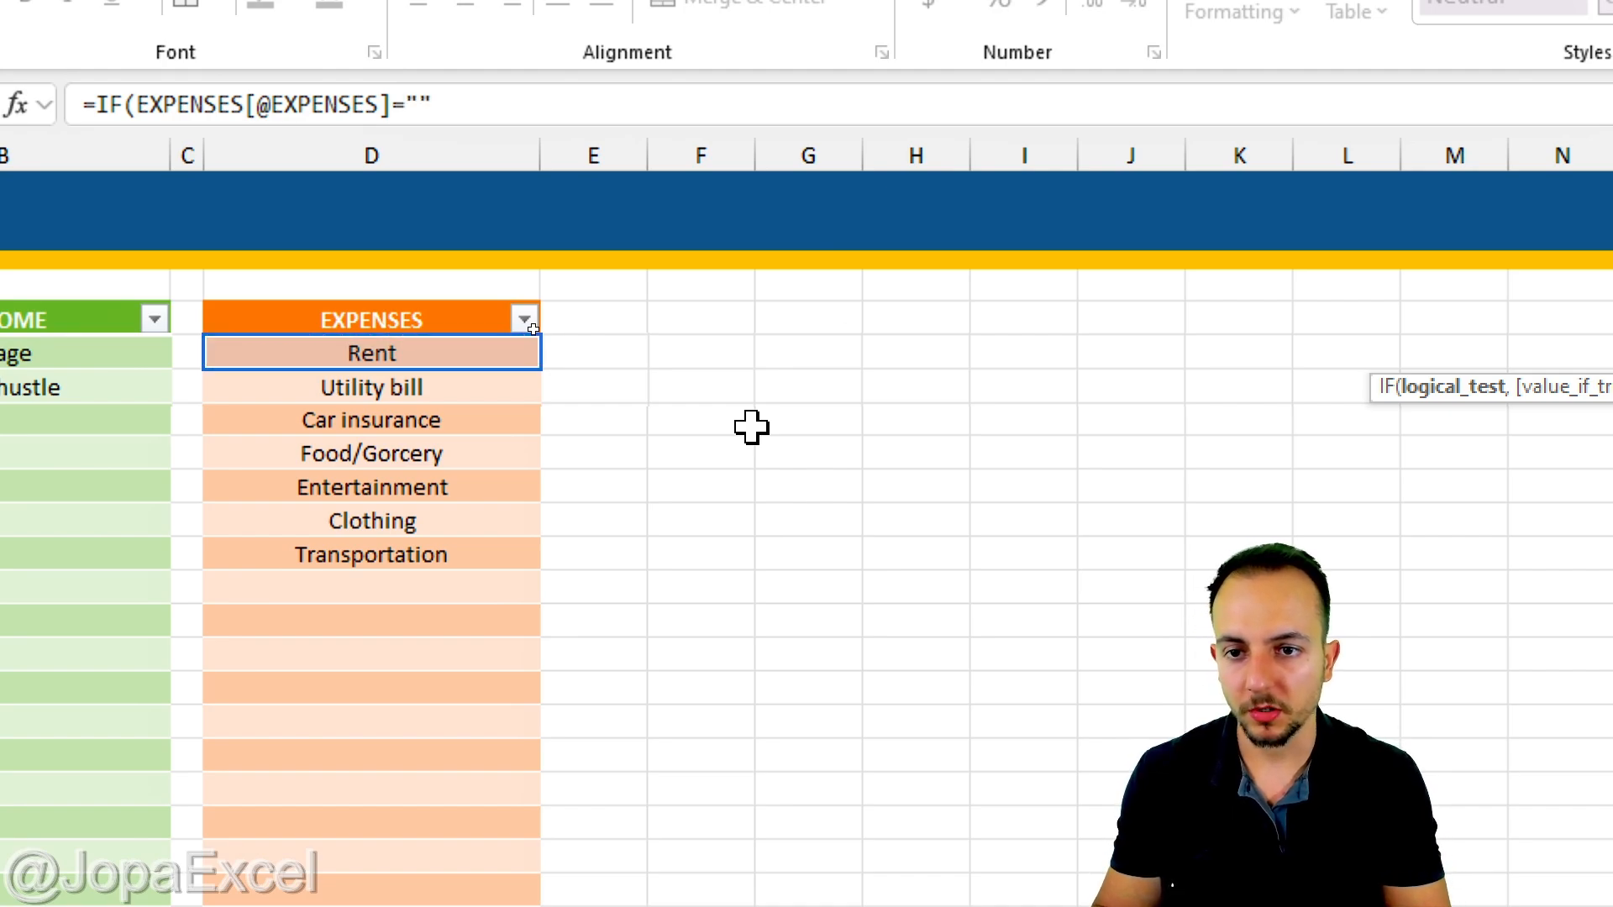
pyautogui.write('""')
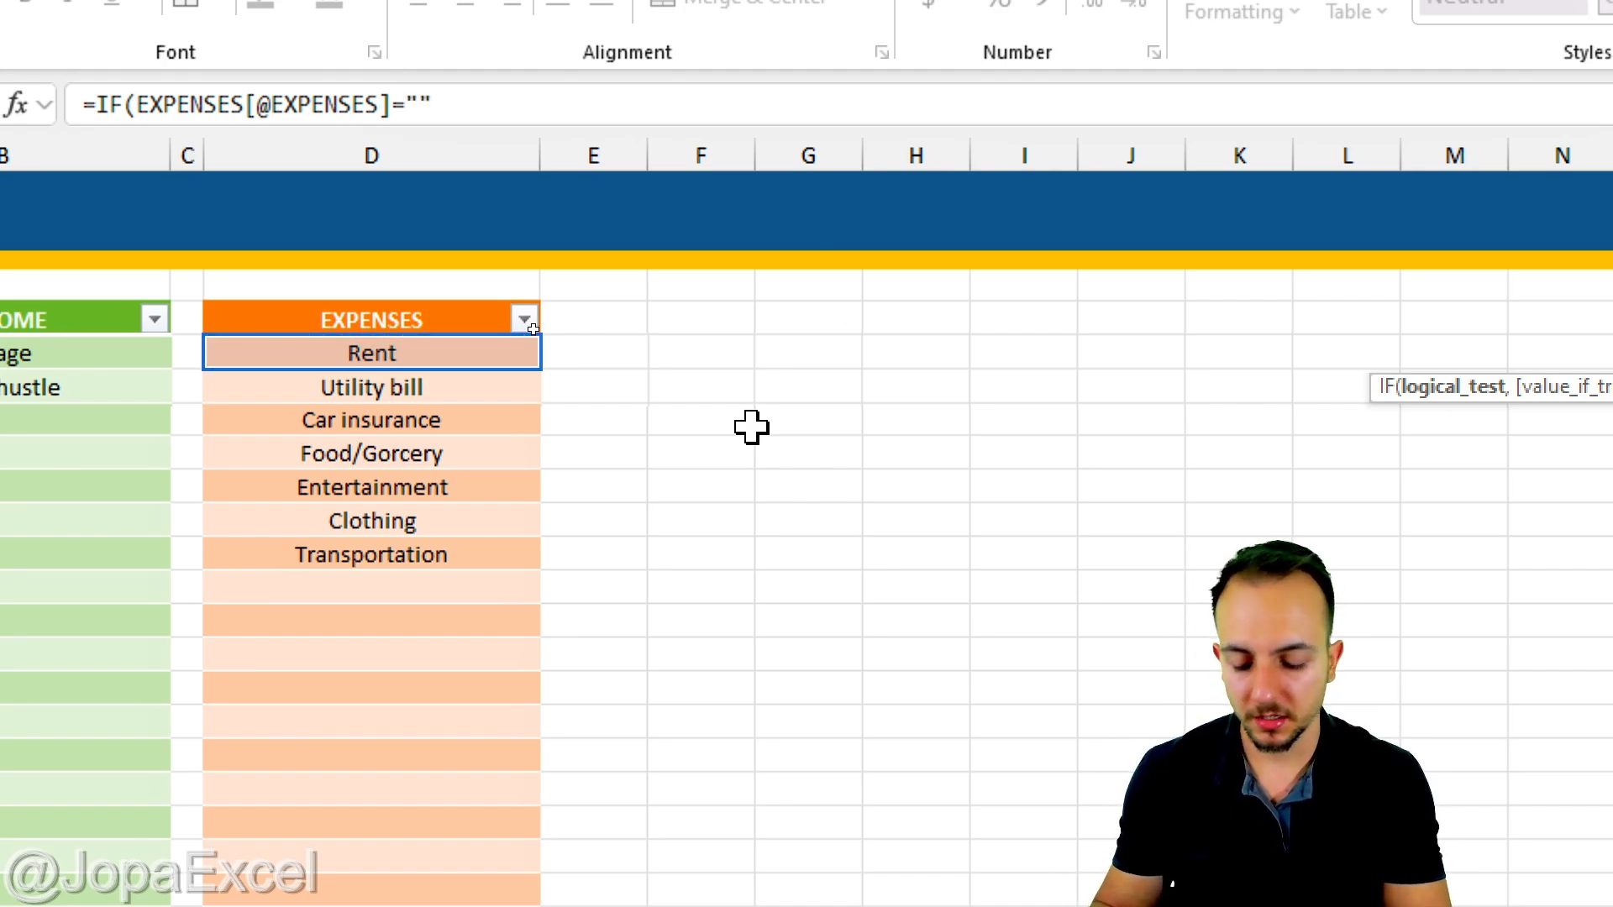
pyautogui.write(',')
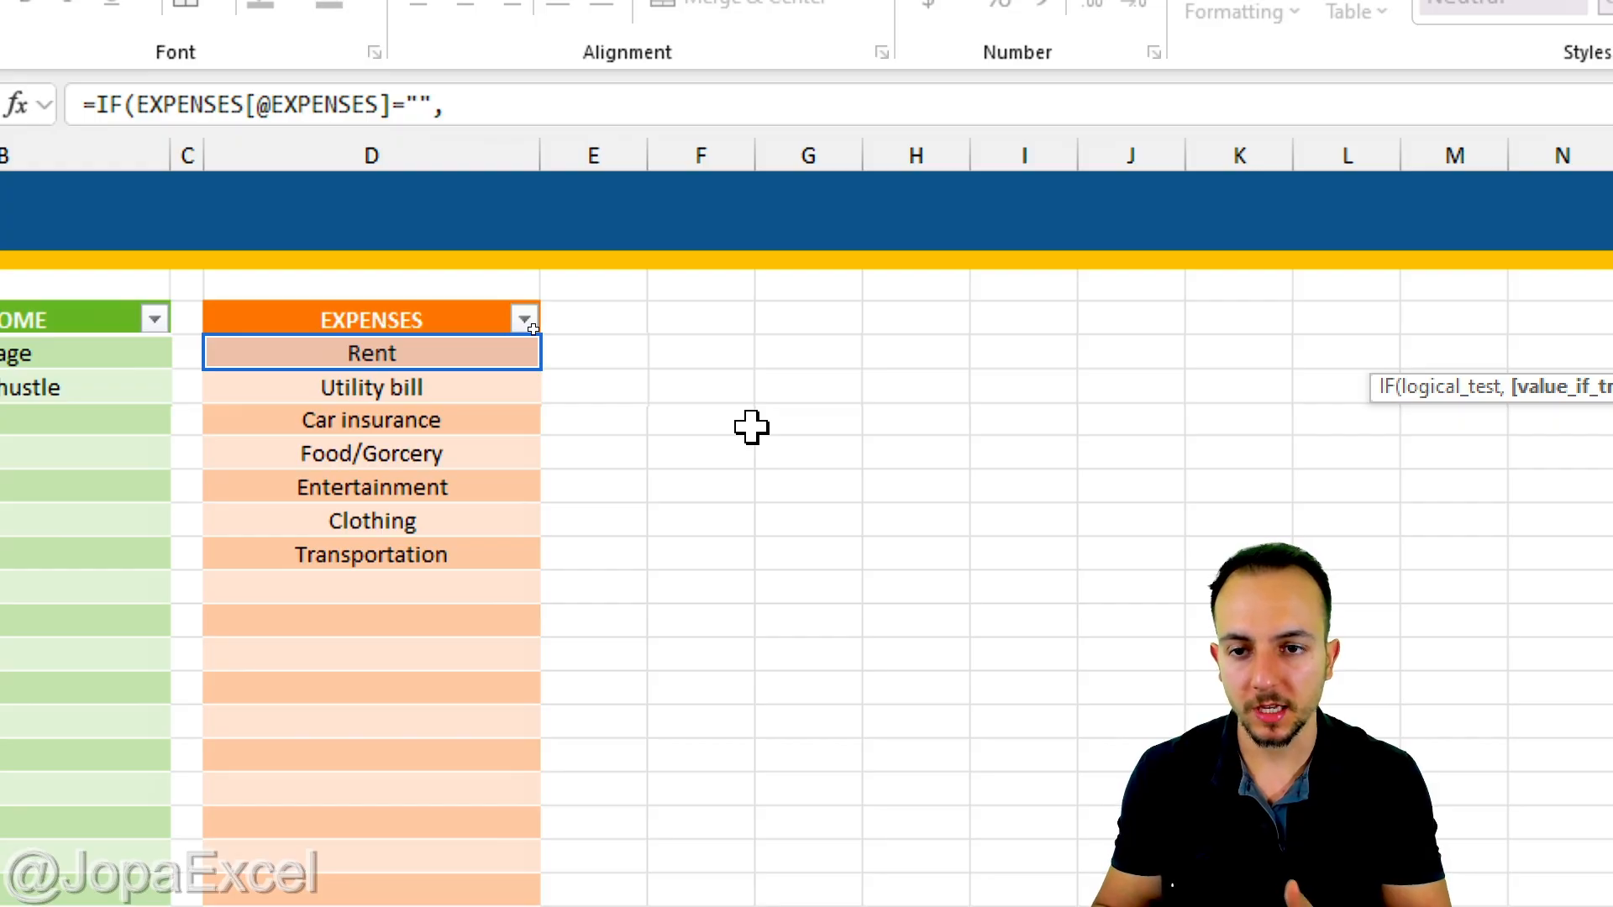
pyautogui.write('"",')
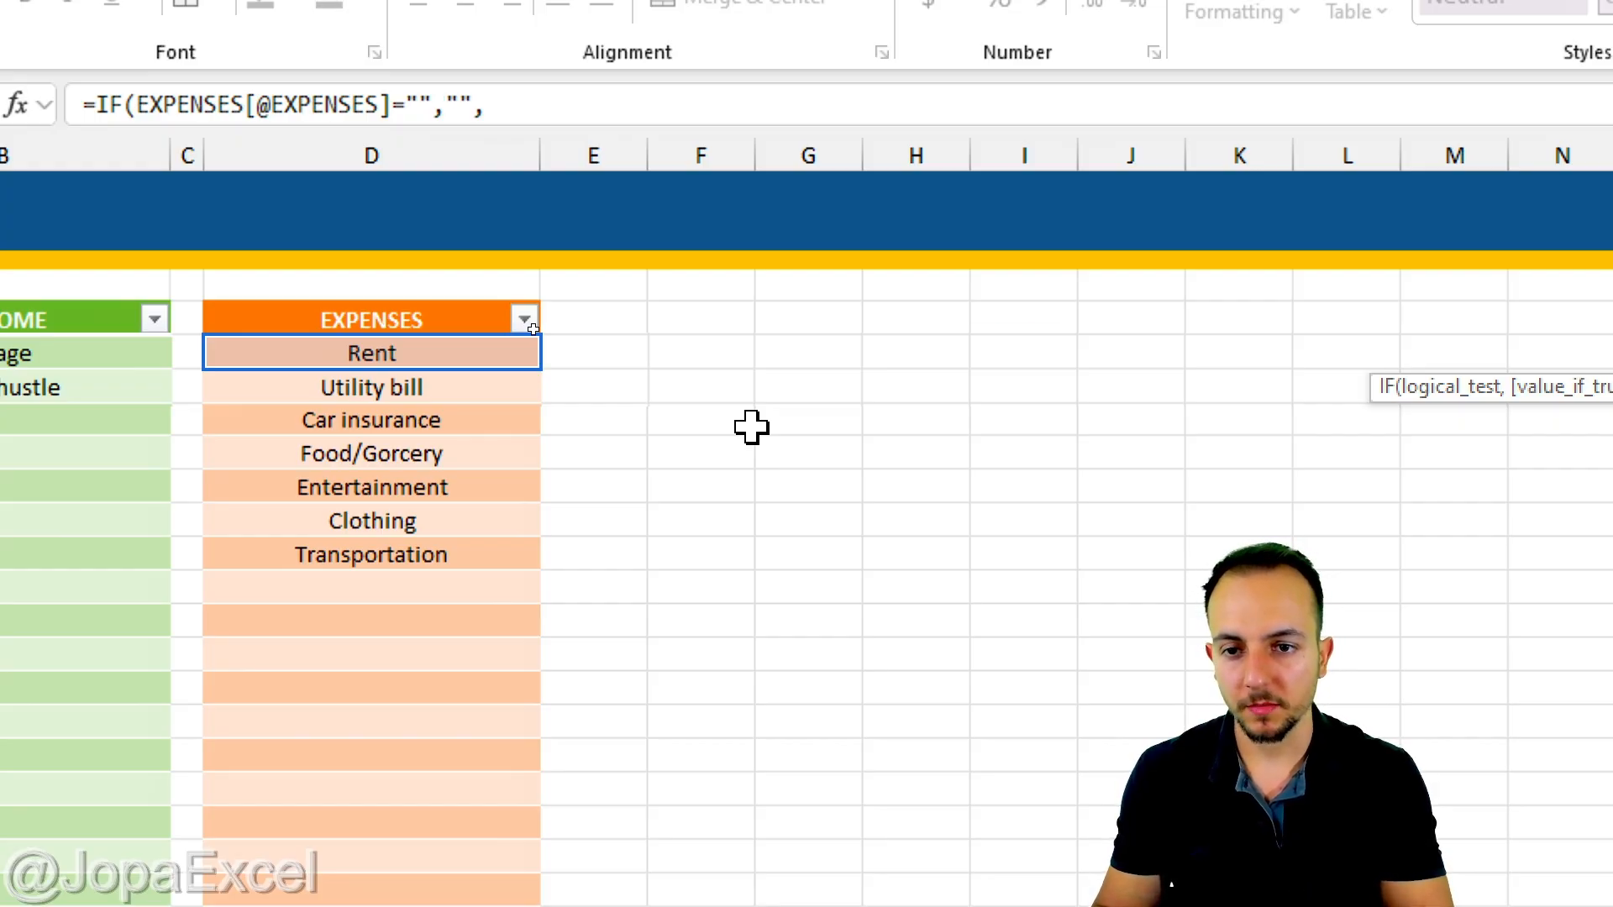
pyautogui.click(451, 353)
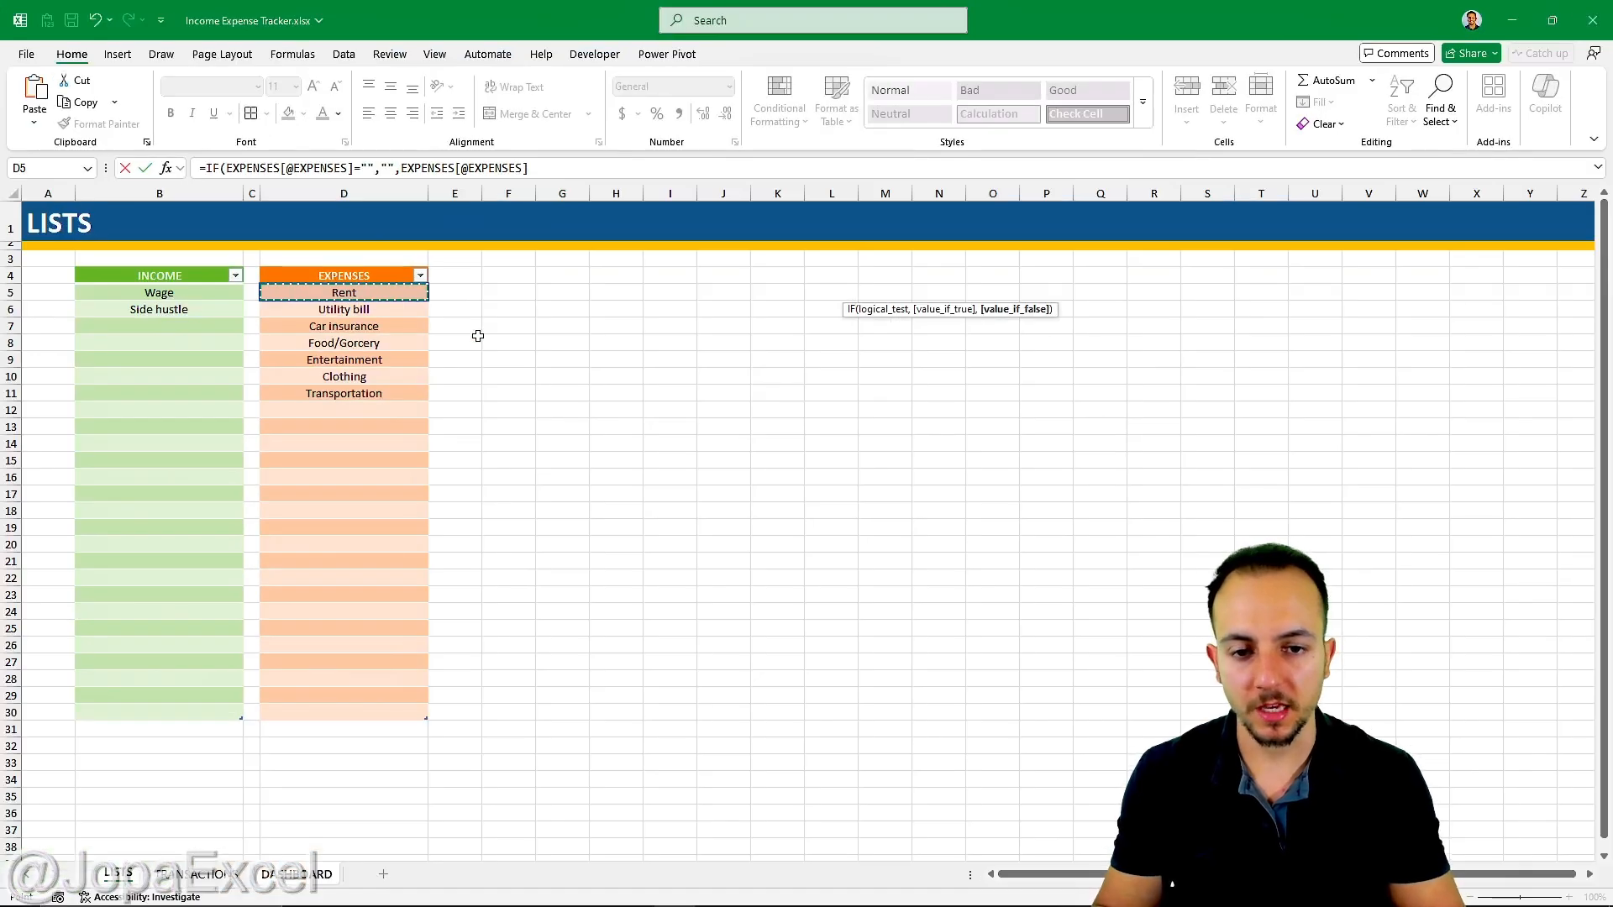
pyautogui.press('Return')
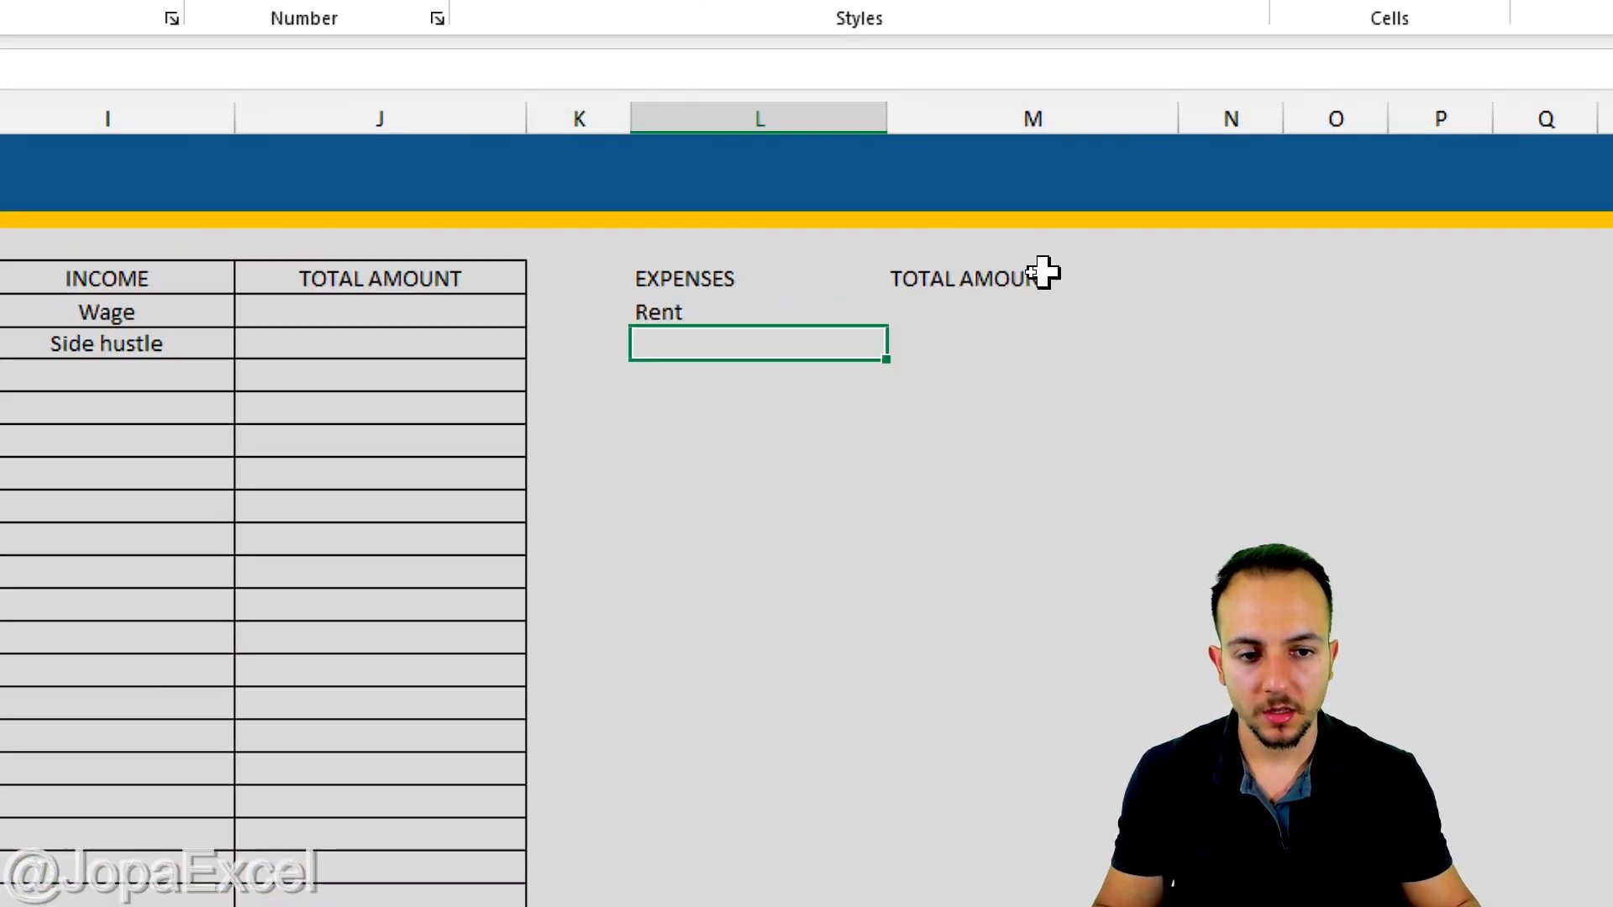
# Centre cells L4:M5 of the expenses table vertically and horizontally, and apply all borders to them
pyautogui.moveTo(915, 275); pyautogui.dragTo(995, 293)
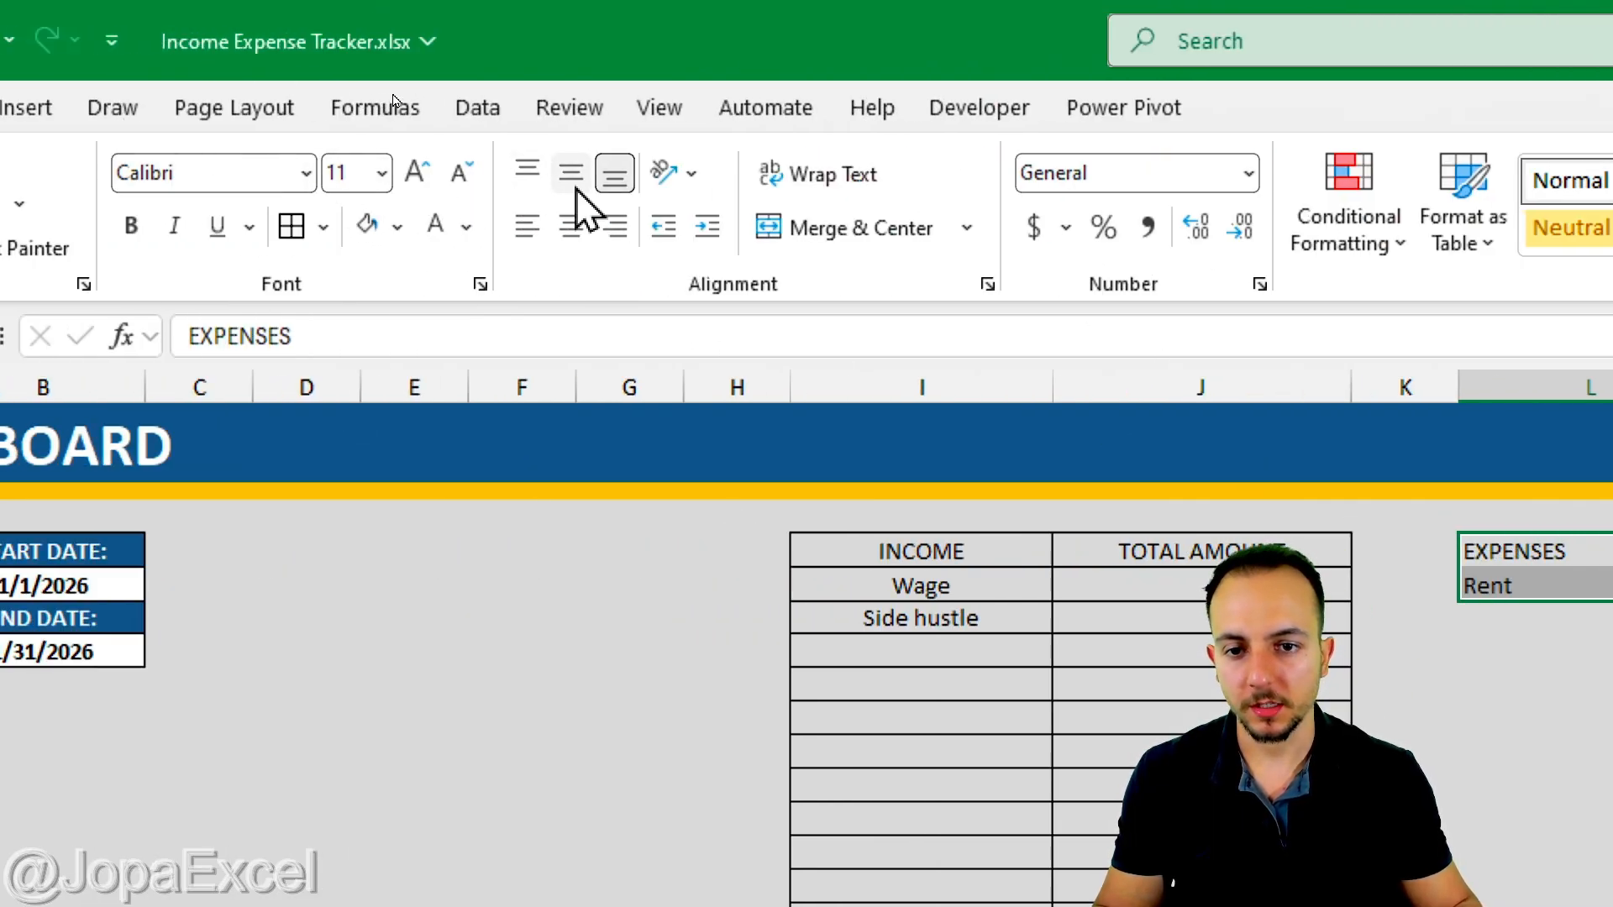
pyautogui.click(577, 190)
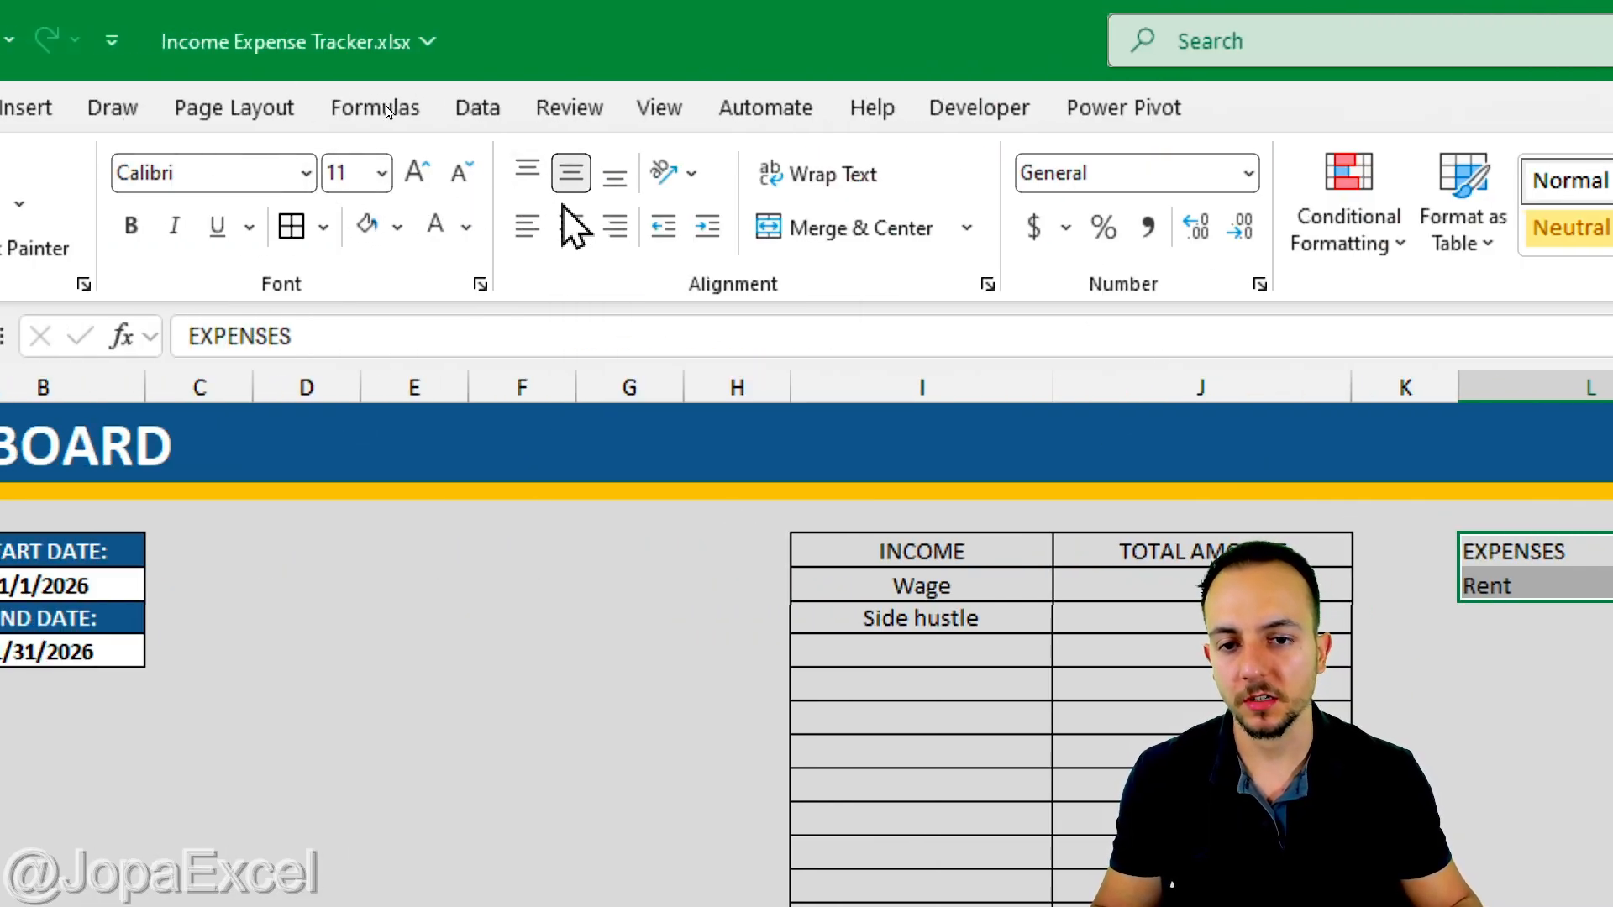
pyautogui.click(570, 225)
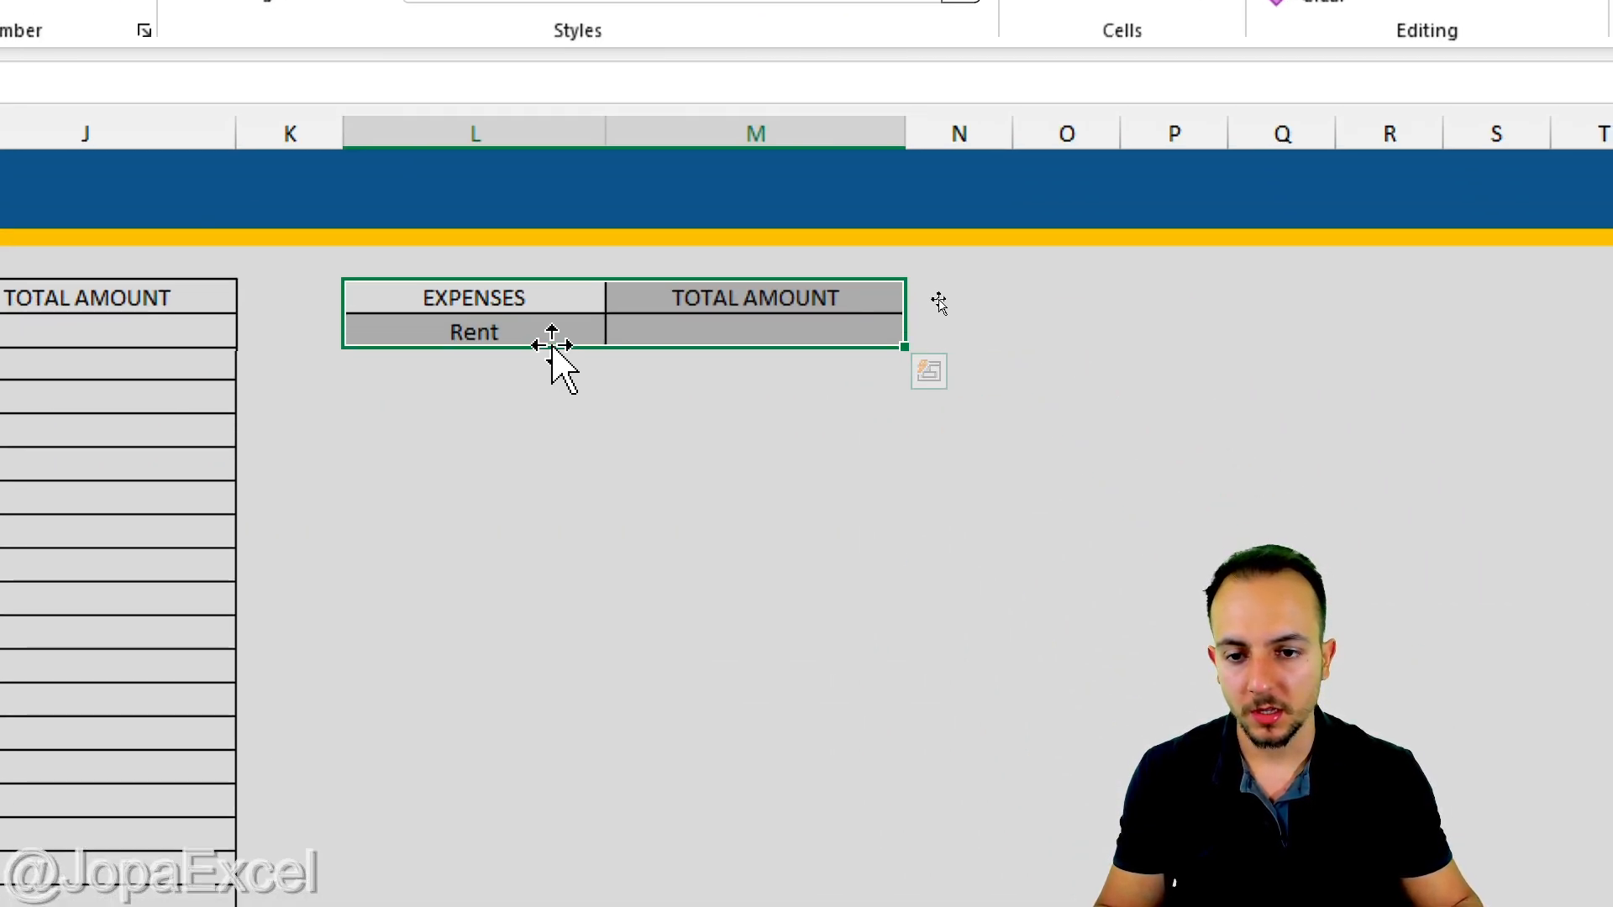
# Fill the formula and formatting of L5:M5 down the expenses table to list all expense categories
pyautogui.moveTo(537, 329); pyautogui.dragTo(683, 329)
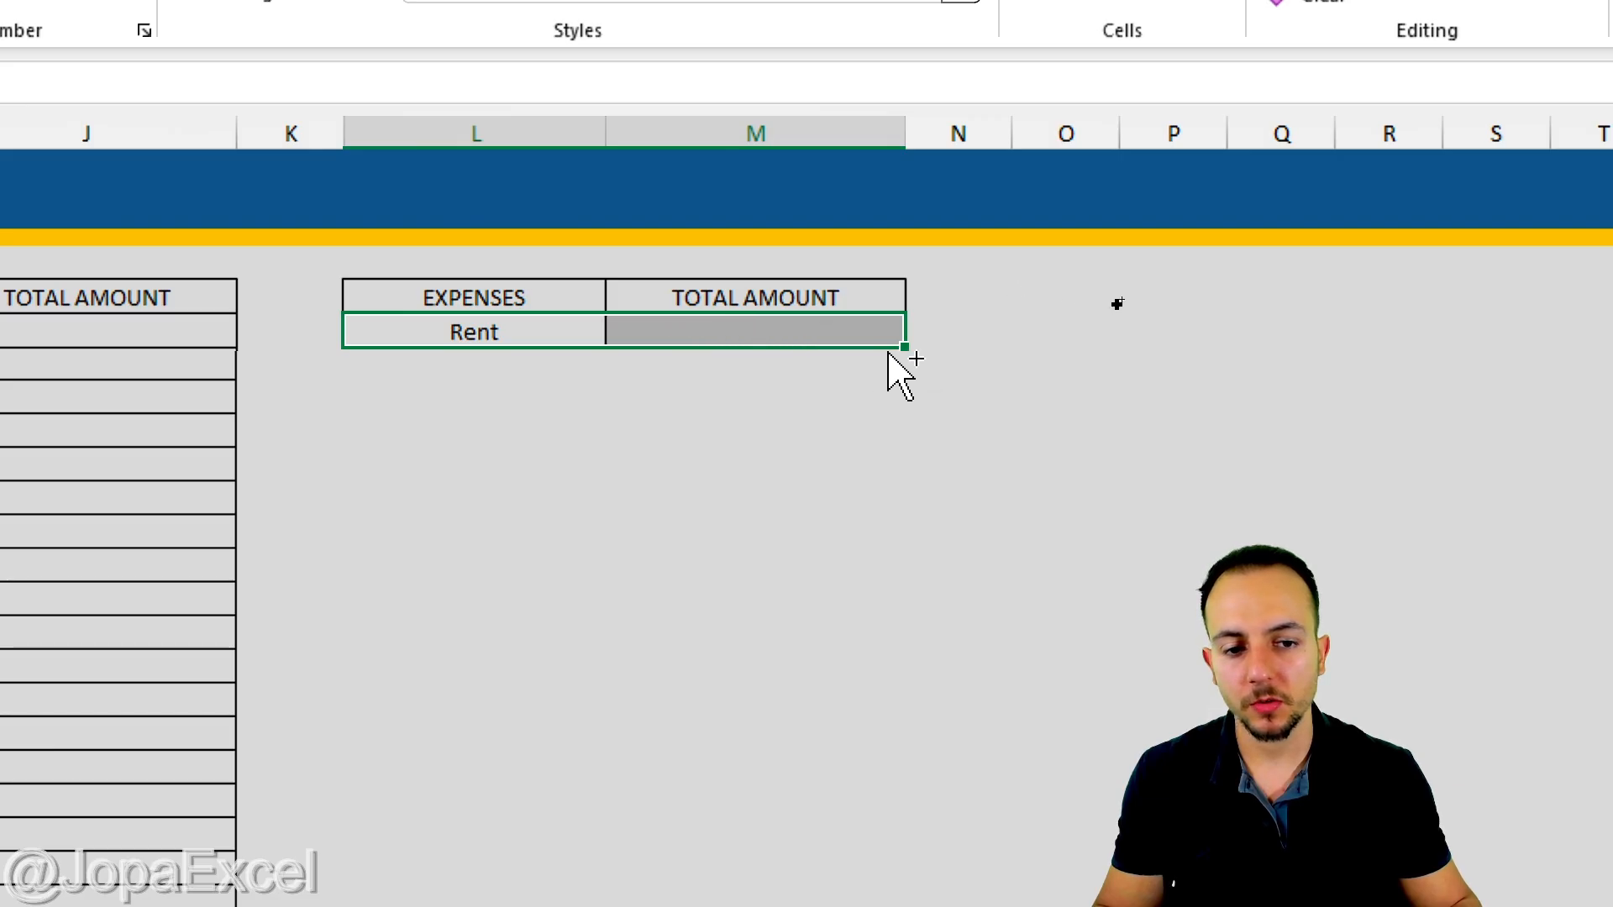
pyautogui.hotkey('ctrl', '2')
pyautogui.moveTo(896, 322)
pyautogui.mouseDown()
pyautogui.moveTo(927, 382)
pyautogui.moveTo(882, 309)
pyautogui.mouseUp()
pyautogui.moveTo(894, 467); pyautogui.dragTo(894, 396)
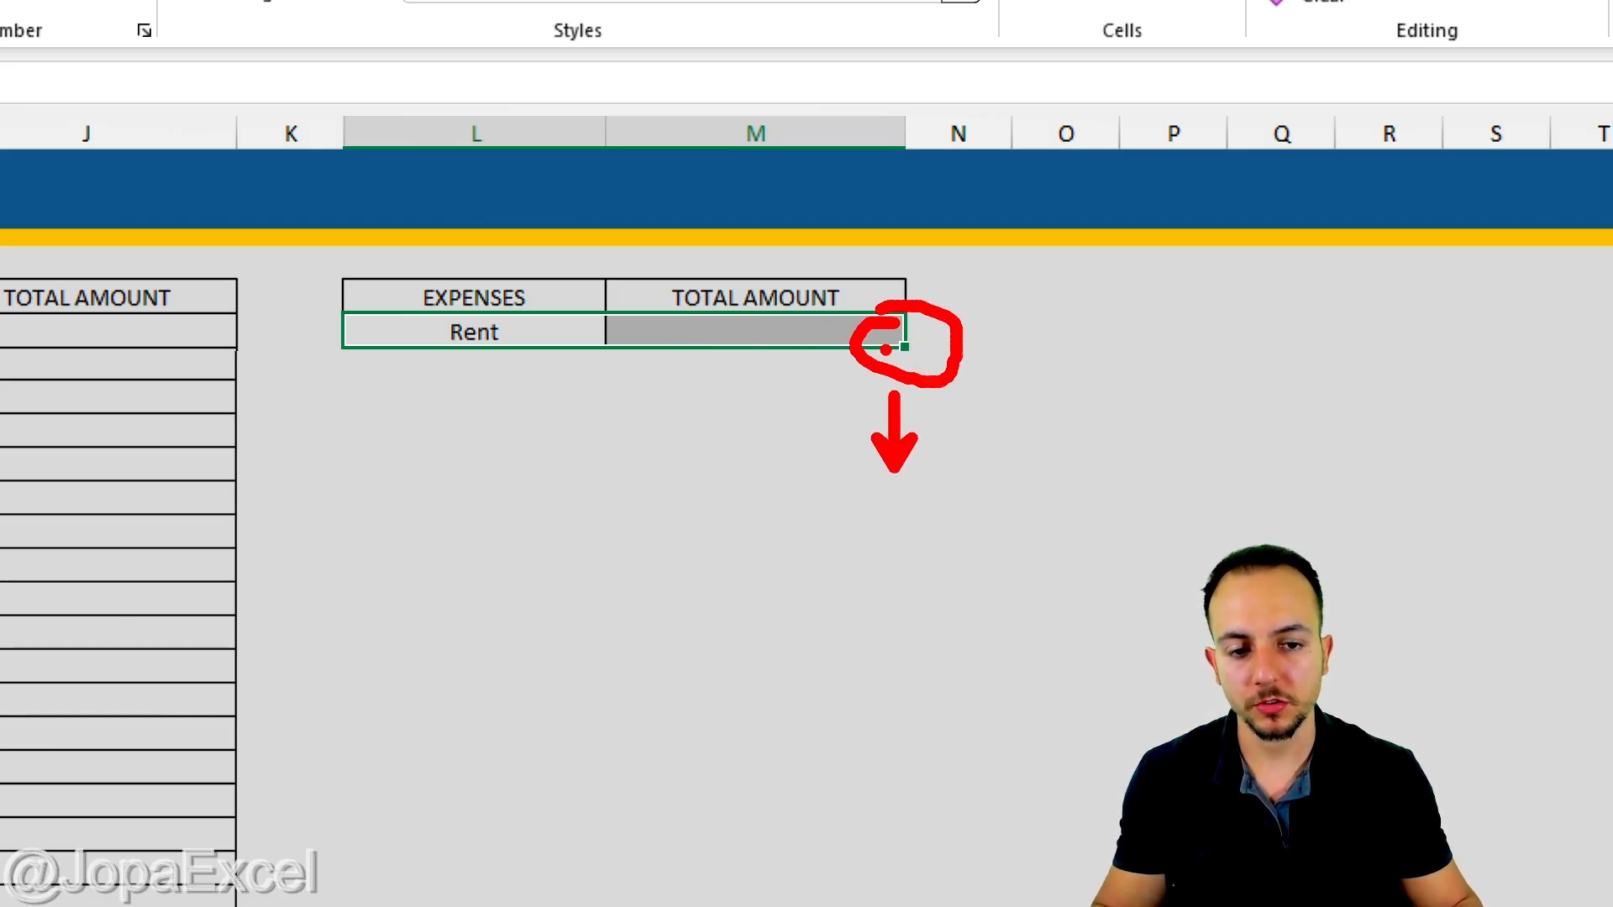
pyautogui.press('Escape')
pyautogui.click(915, 356)
pyautogui.moveTo(849, 338); pyautogui.dragTo(598, 340)
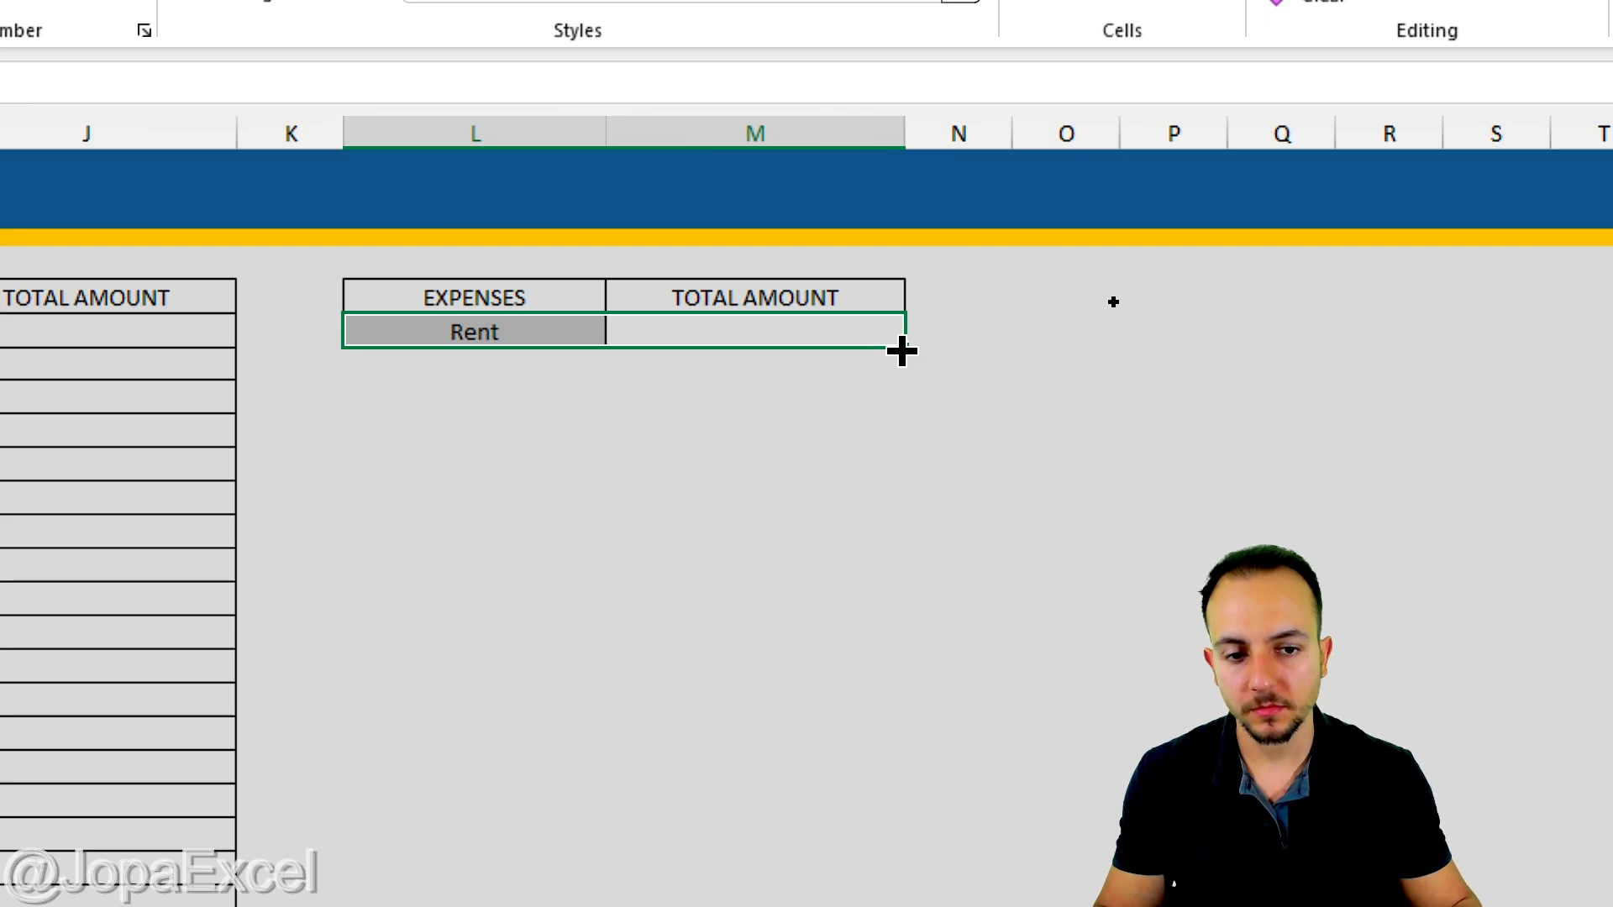
pyautogui.moveTo(902, 351); pyautogui.dragTo(878, 906)
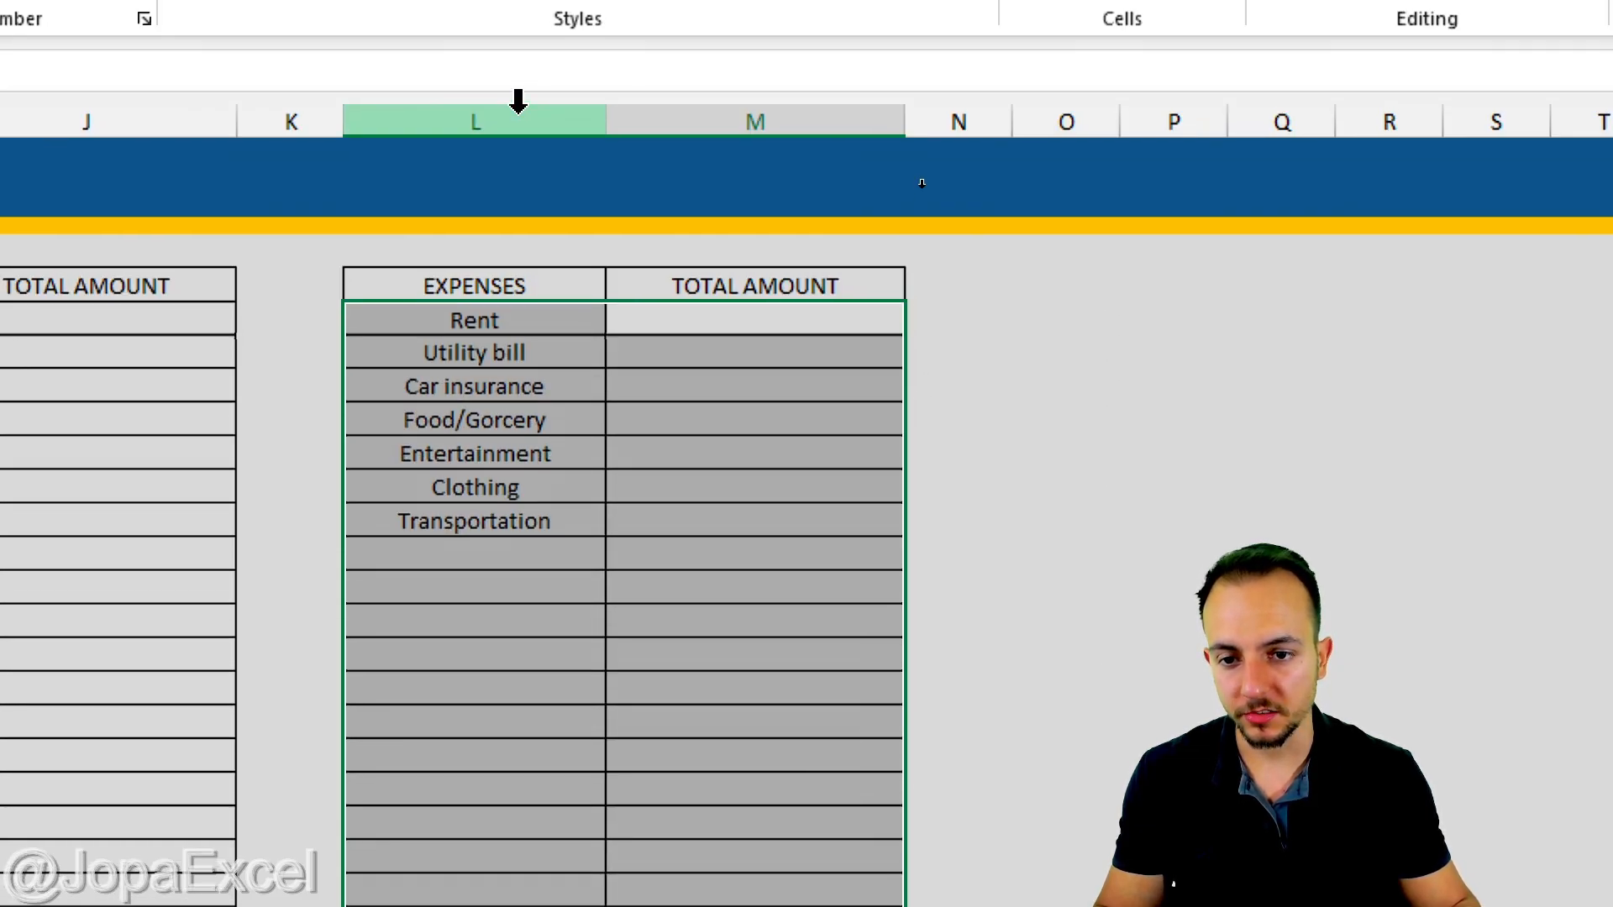
pyautogui.click(494, 100)
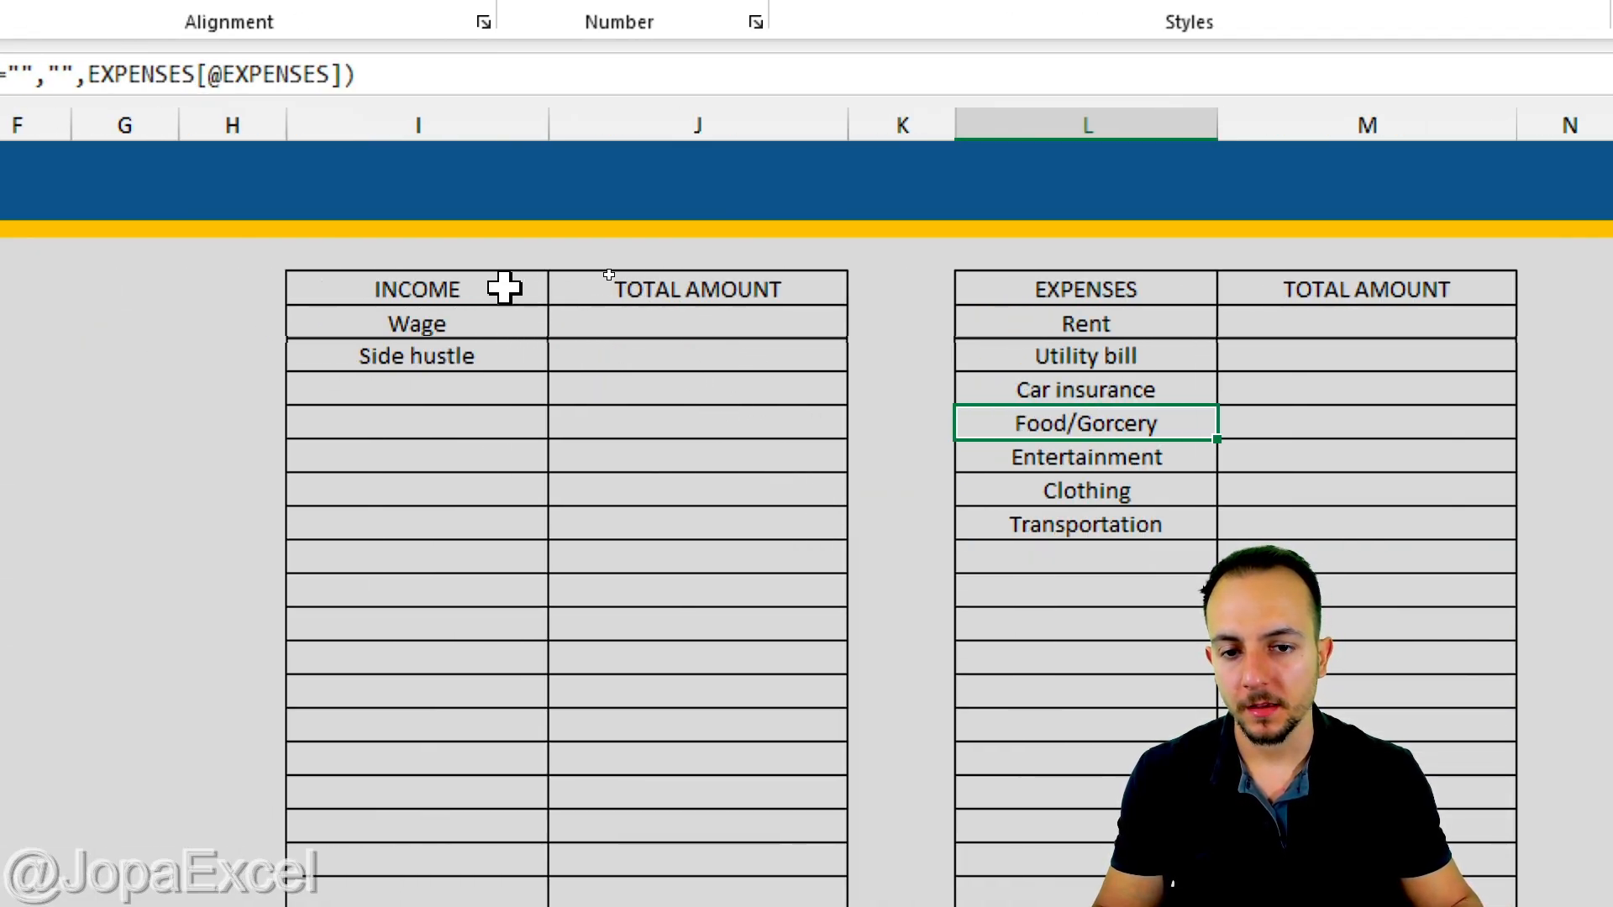
# Format the income table headers in I4:J4 as bold white text on a standard green fill
pyautogui.moveTo(504, 288); pyautogui.dragTo(565, 288)
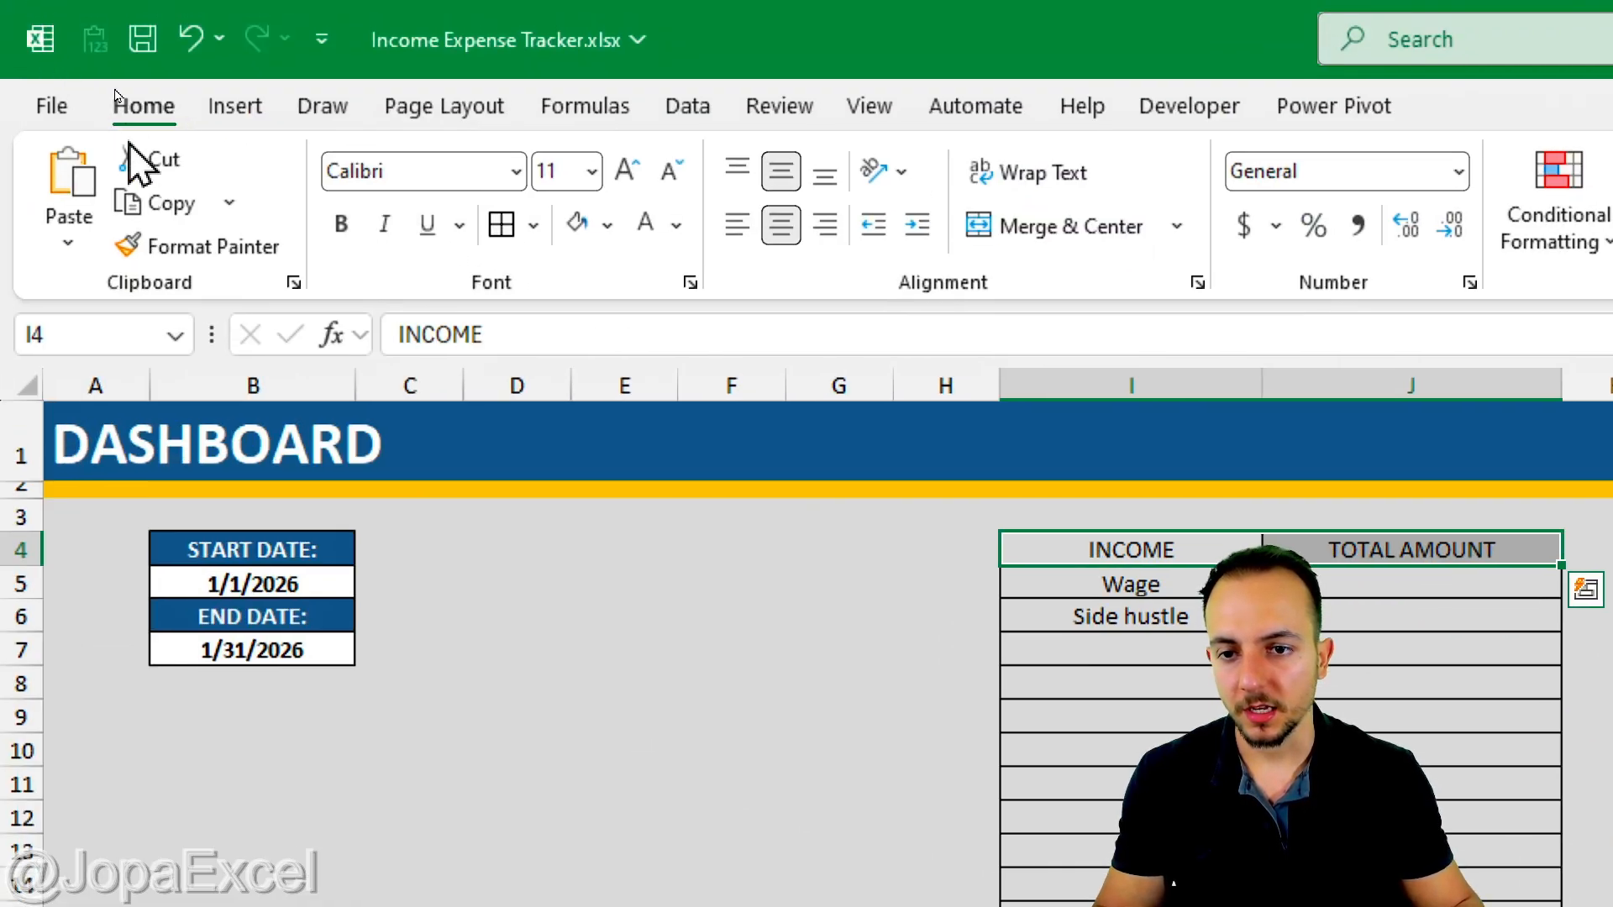
pyautogui.click(342, 227)
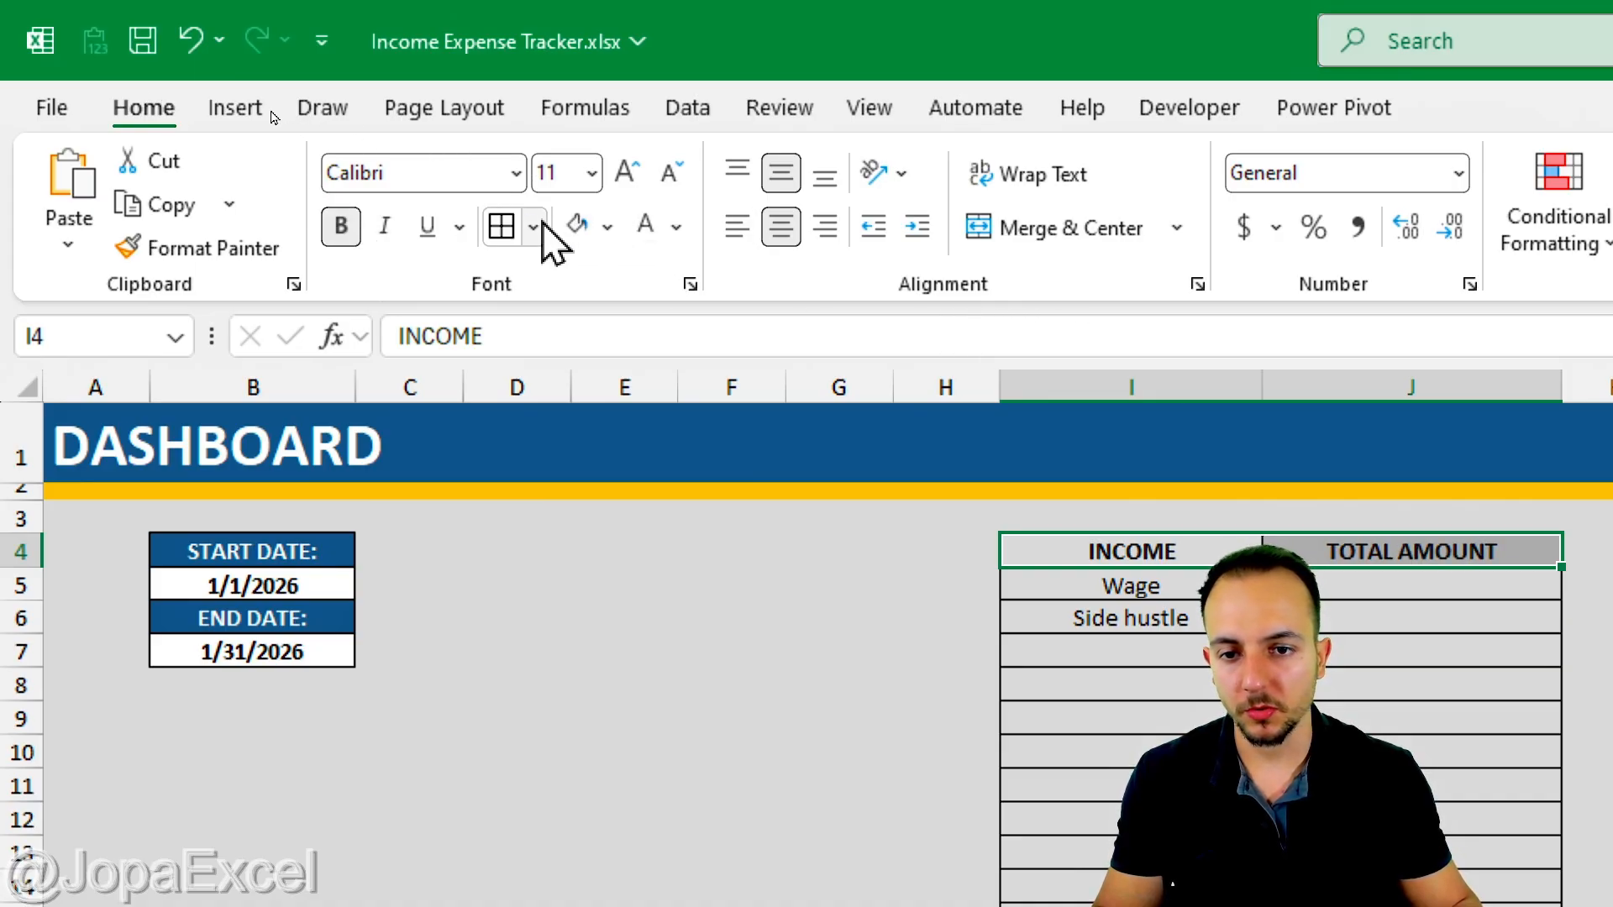
pyautogui.click(608, 229)
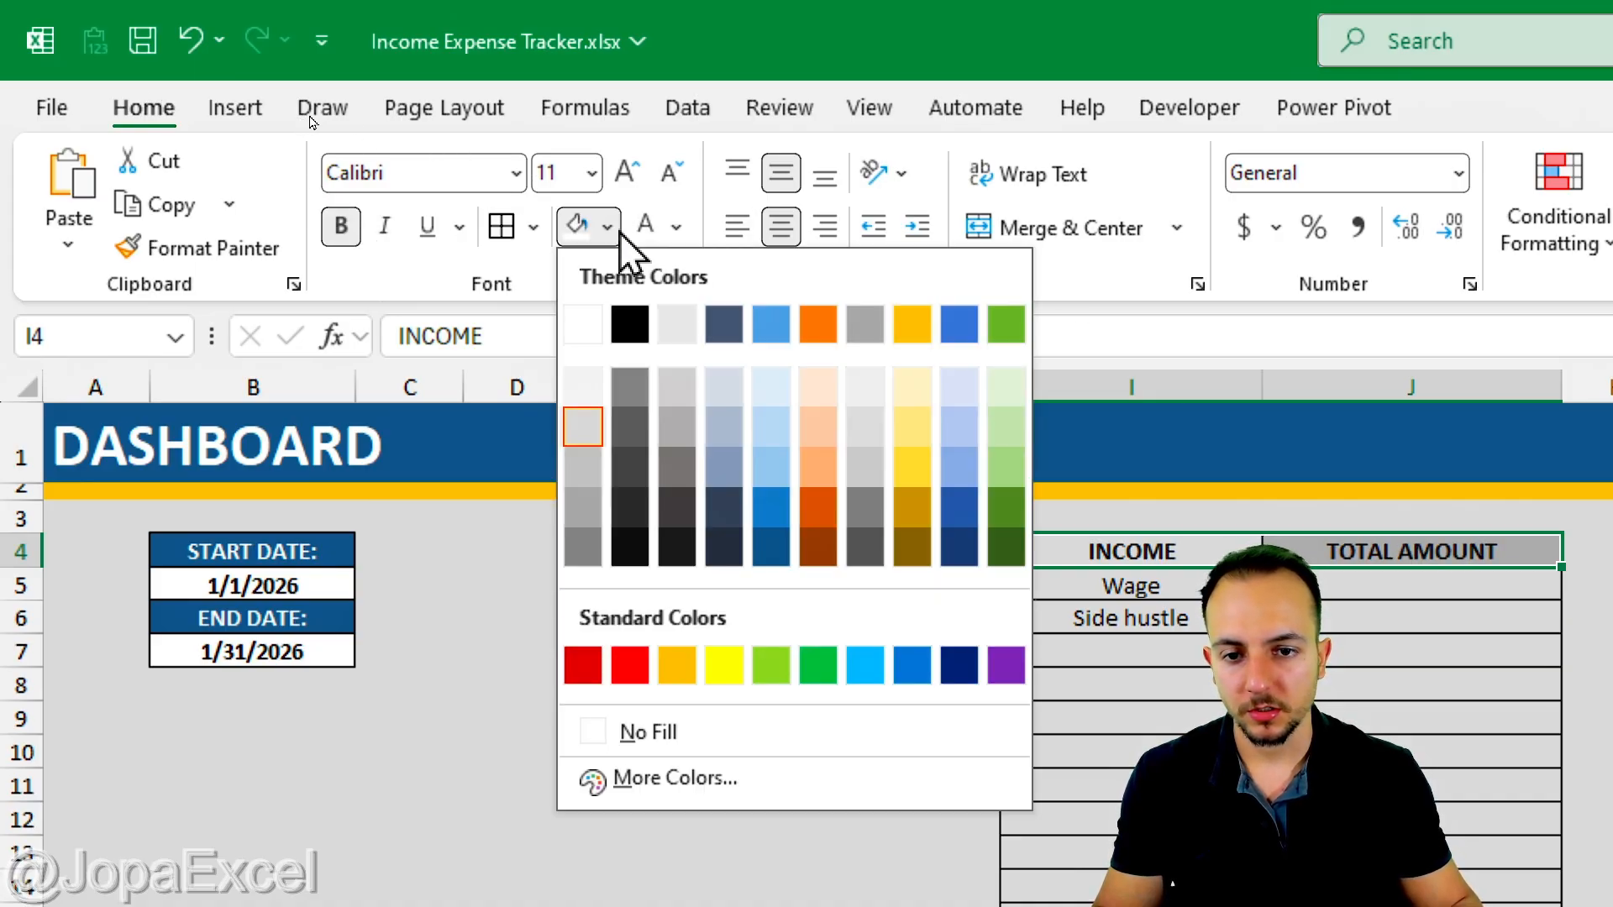
pyautogui.click(818, 666)
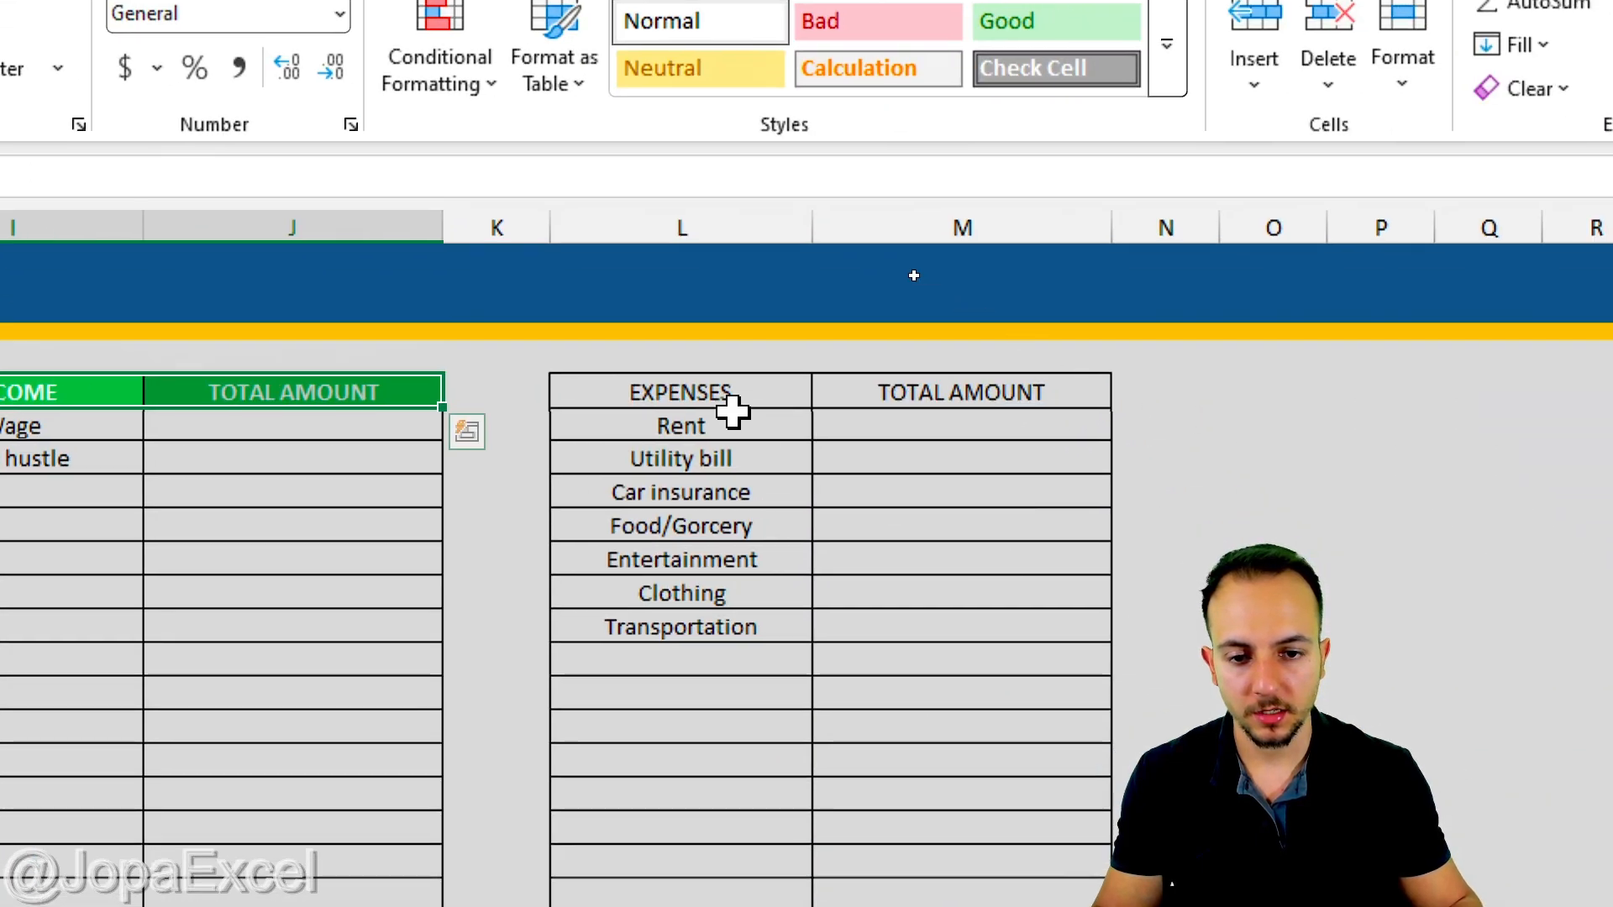
# Format the expenses table headers in L4:M4 as bold white text on a standard dark red fill
pyautogui.moveTo(709, 390); pyautogui.dragTo(893, 398)
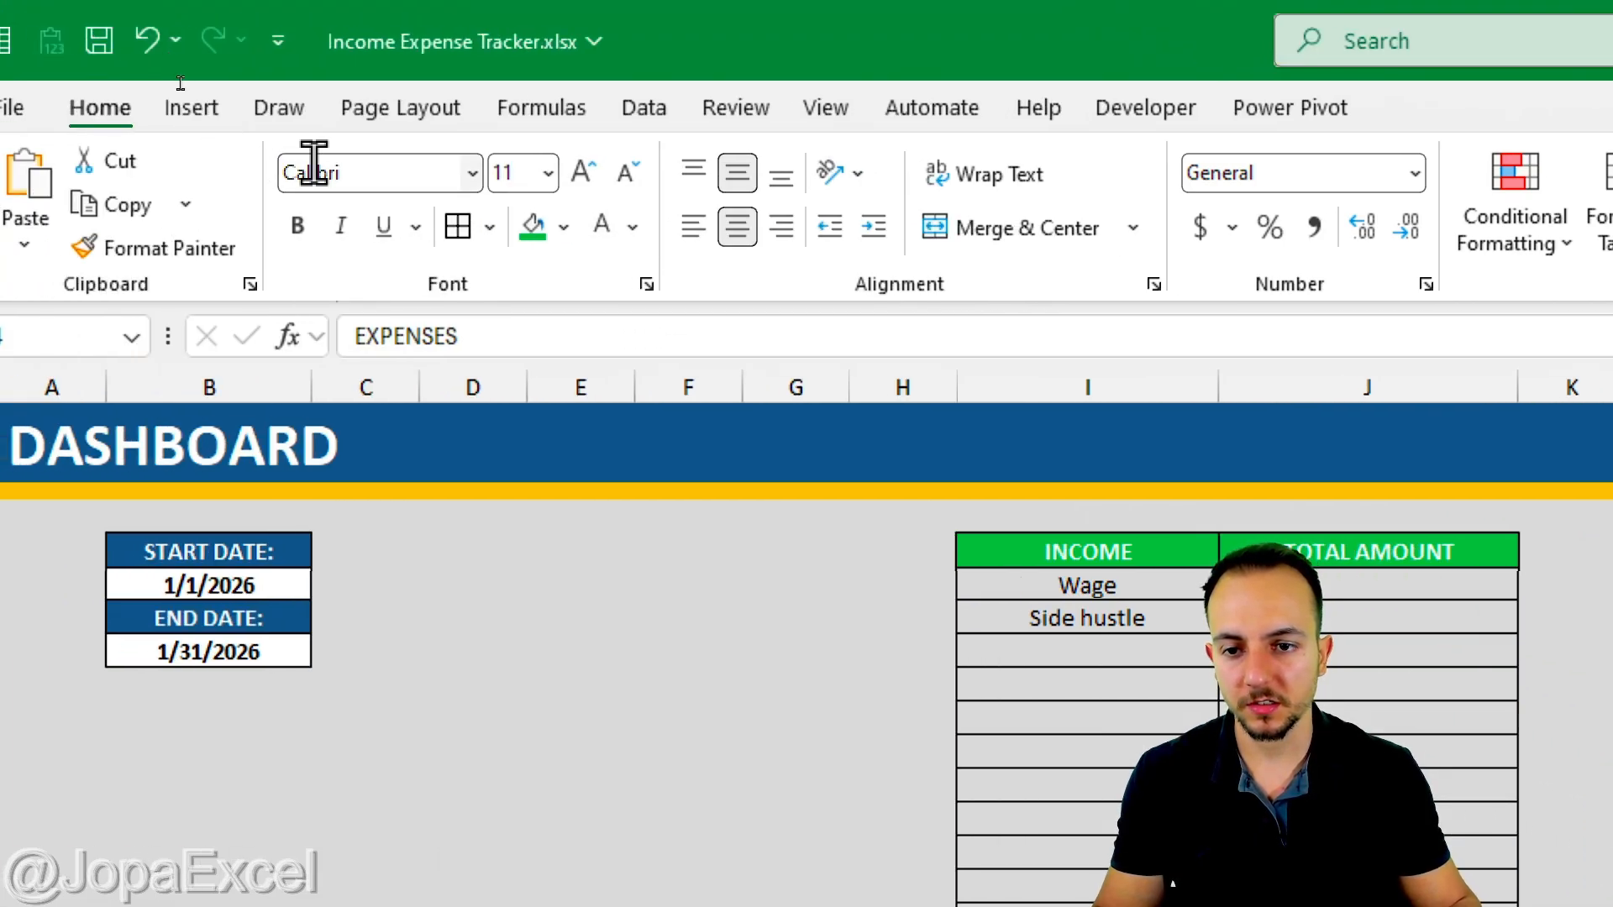
pyautogui.click(296, 225)
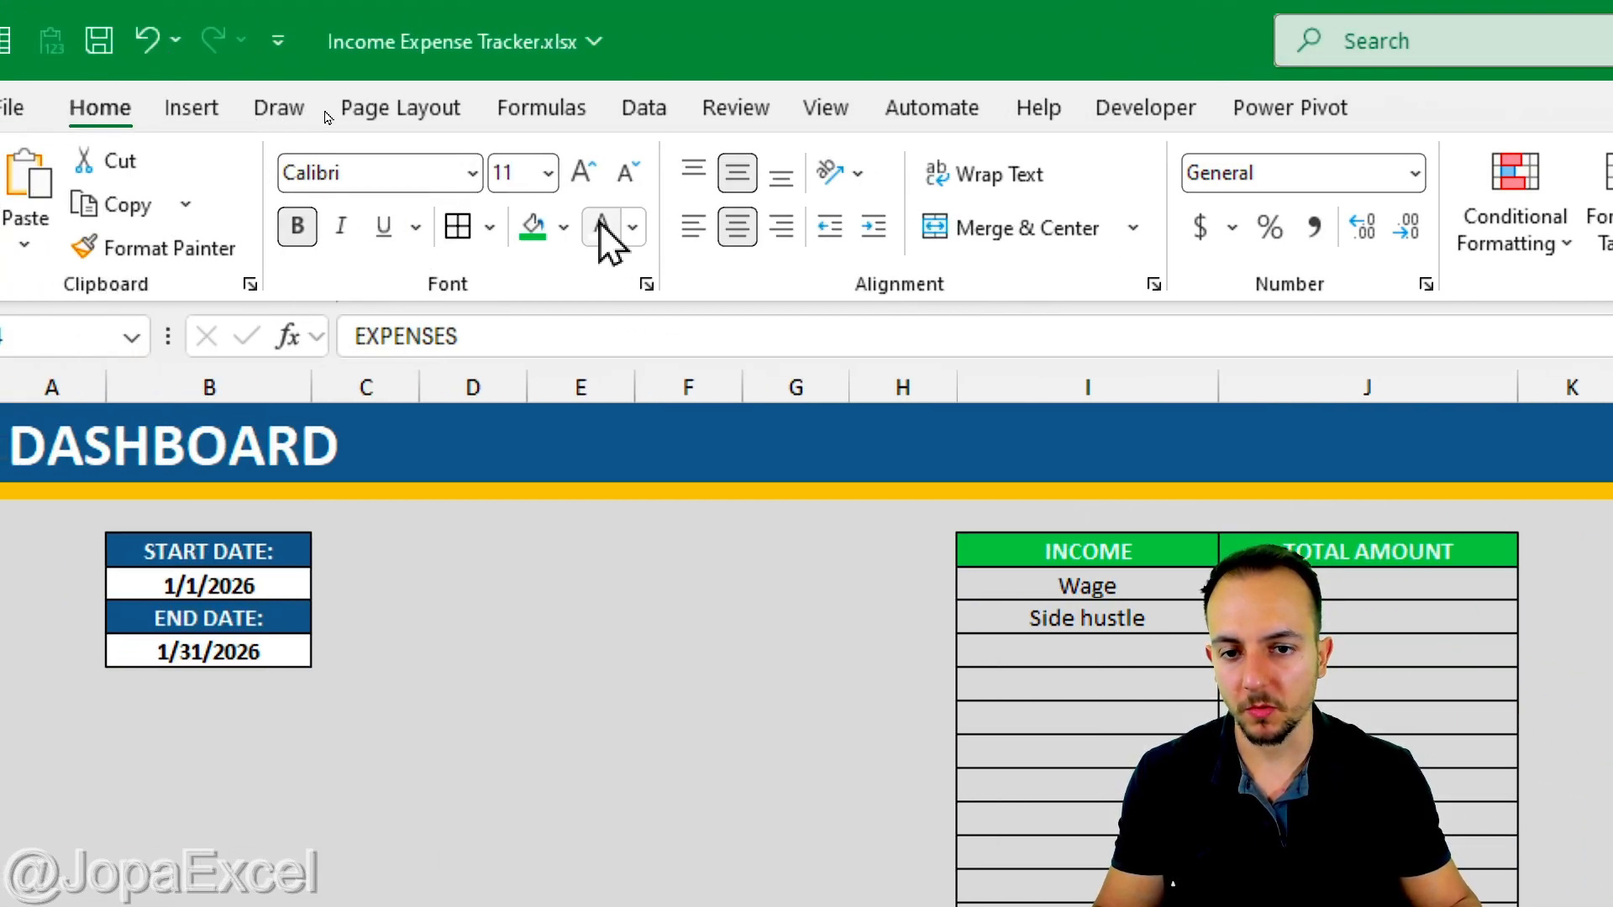
pyautogui.click(562, 230)
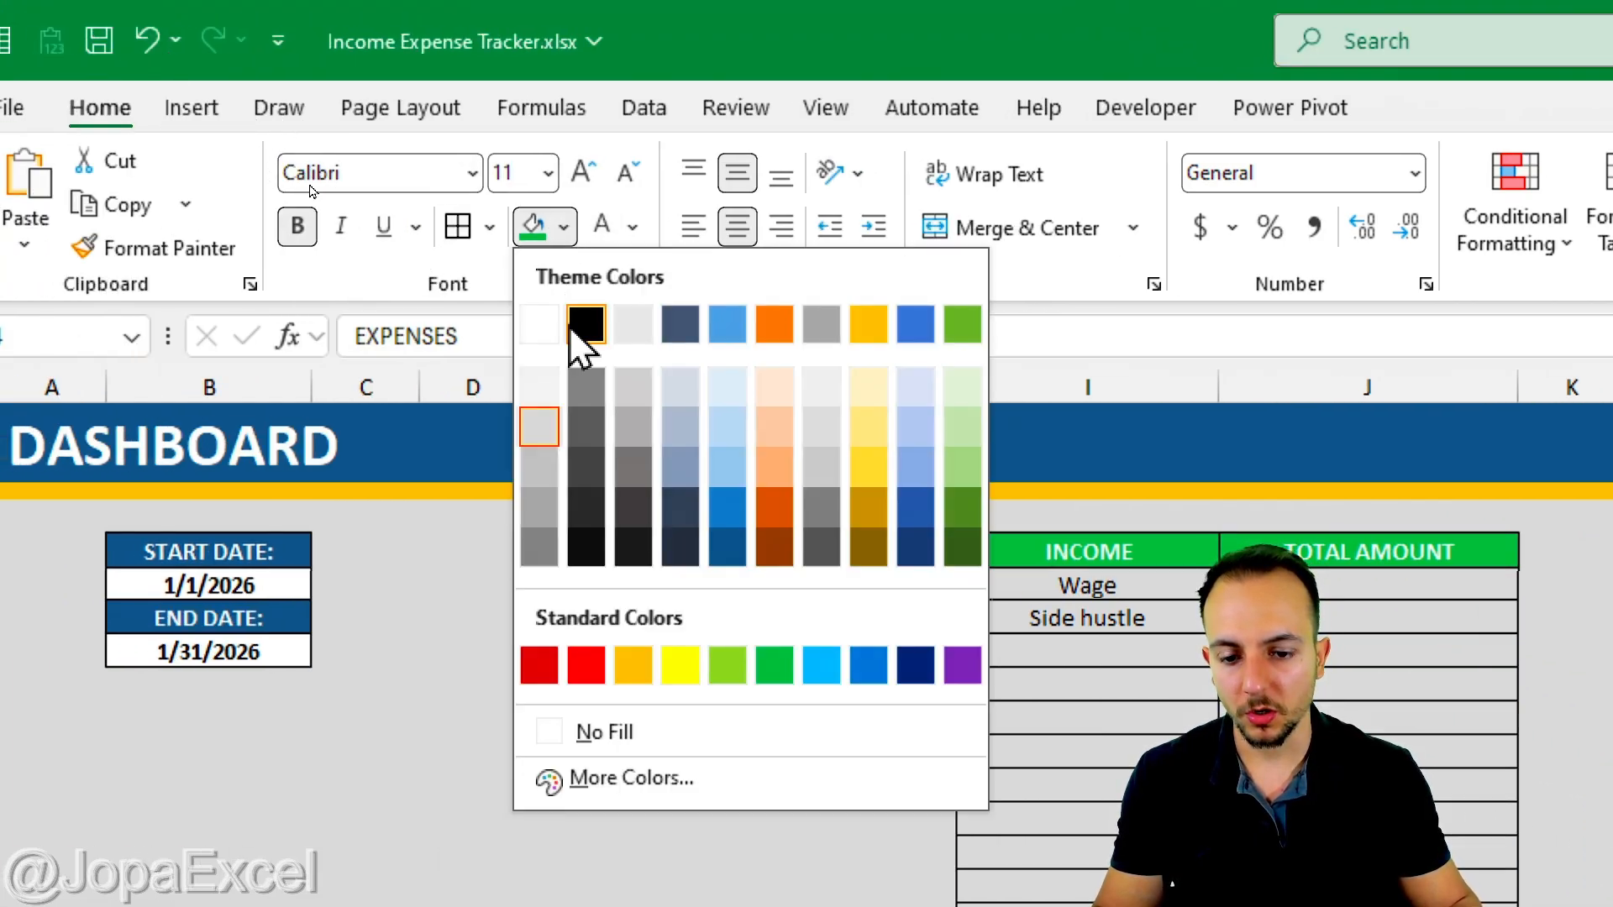
pyautogui.click(540, 665)
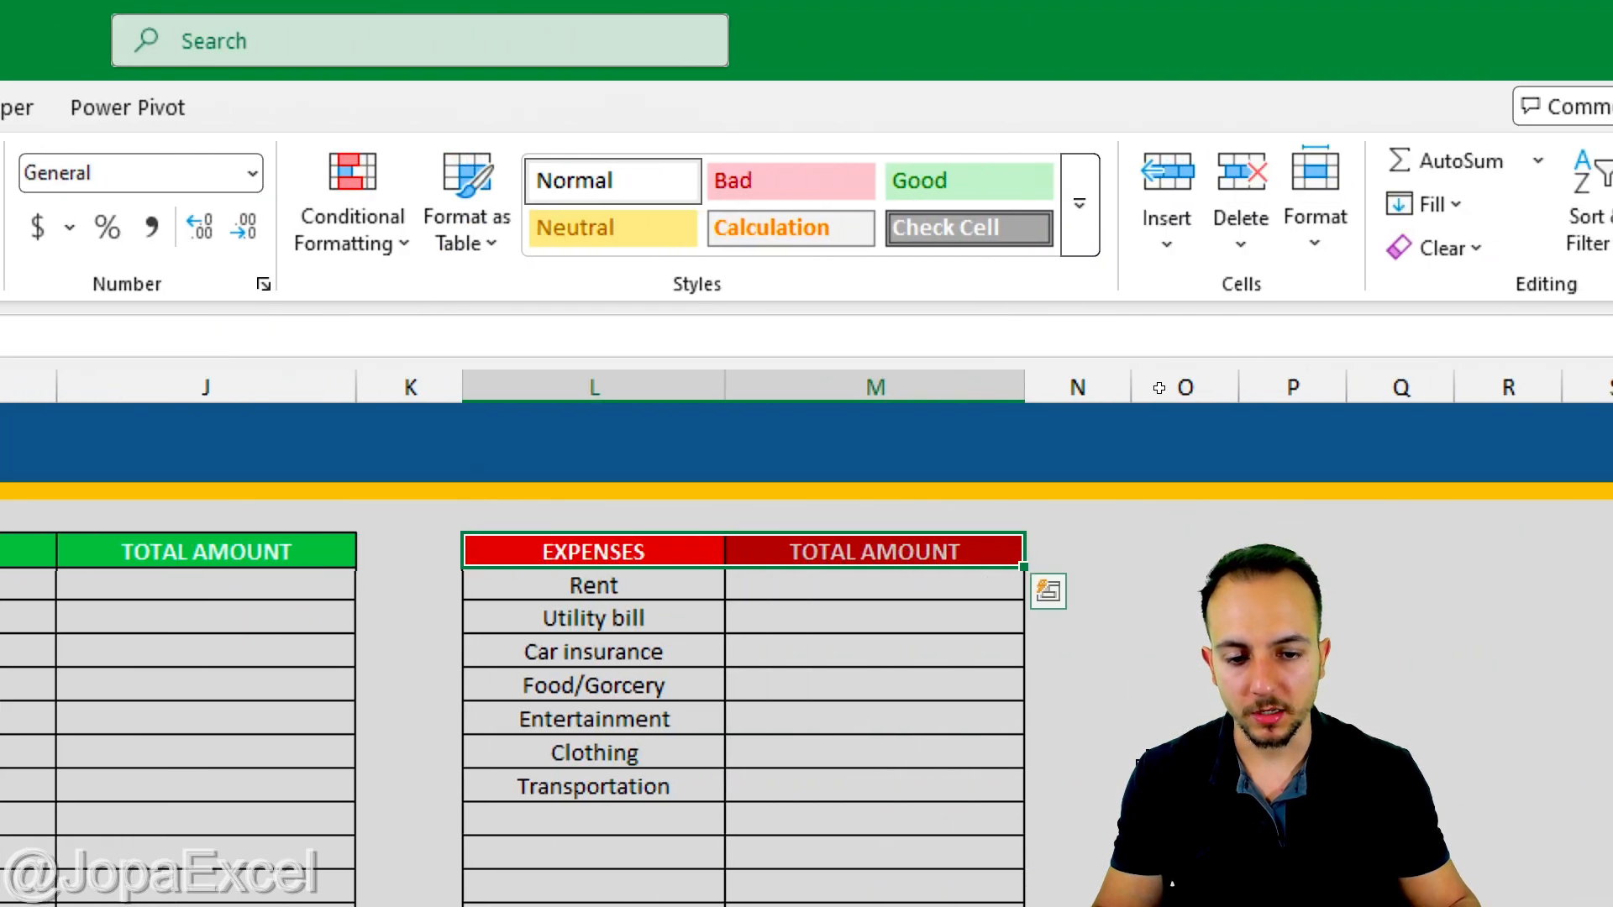
pyautogui.click(1080, 732)
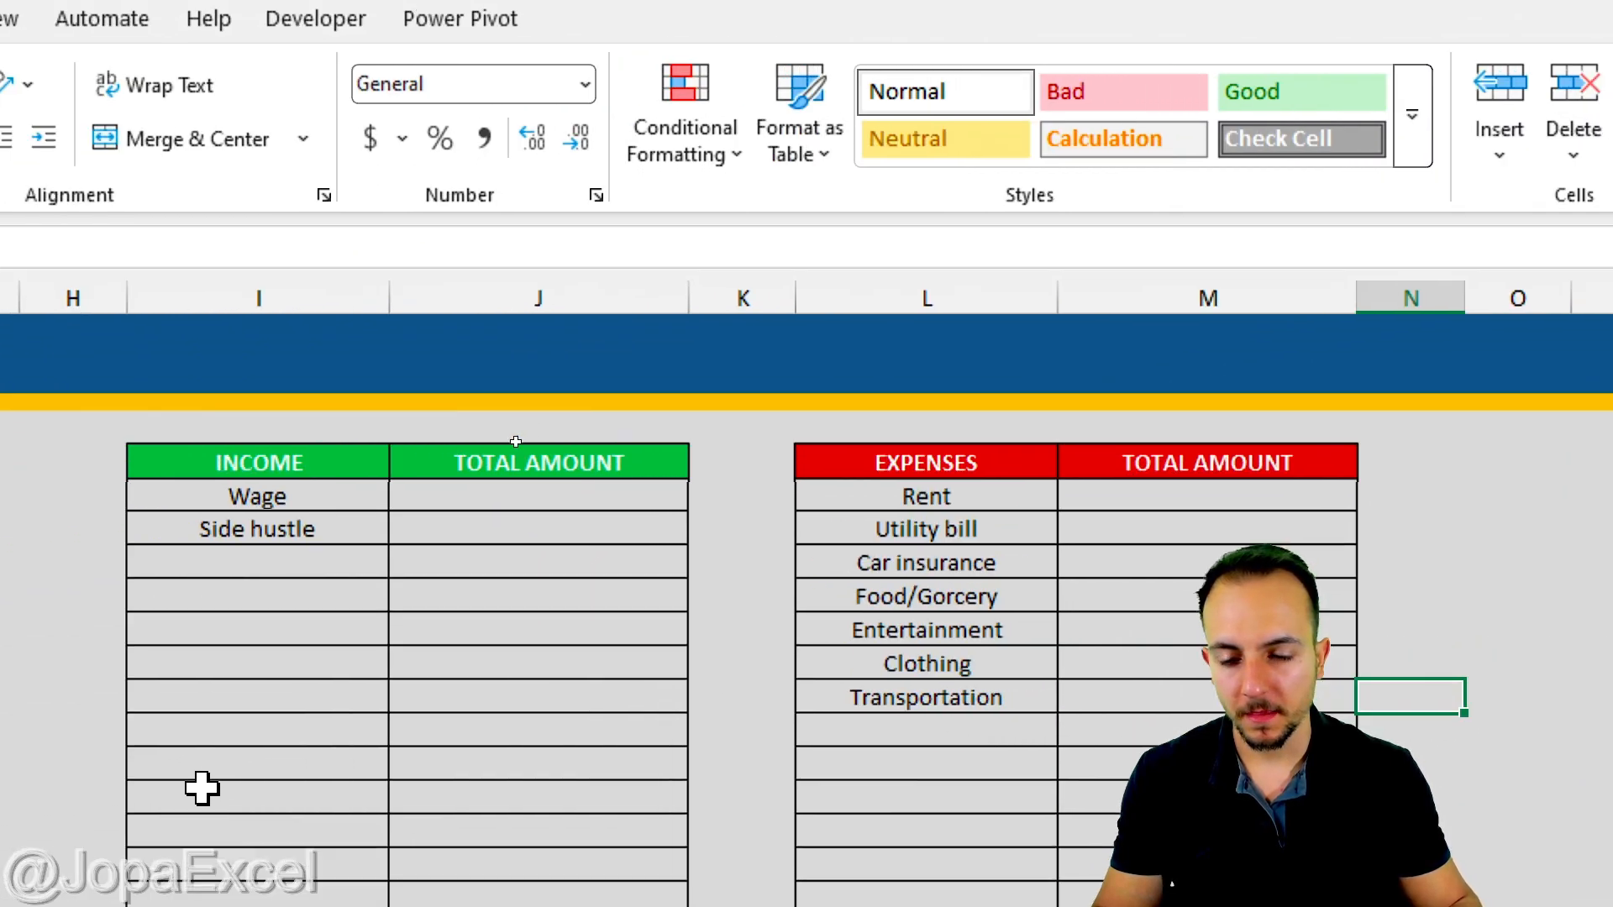
# Fill the body of the income table in columns I:J, from row 5 down, with the lightest theme green
pyautogui.moveTo(357, 491); pyautogui.dragTo(490, 785)
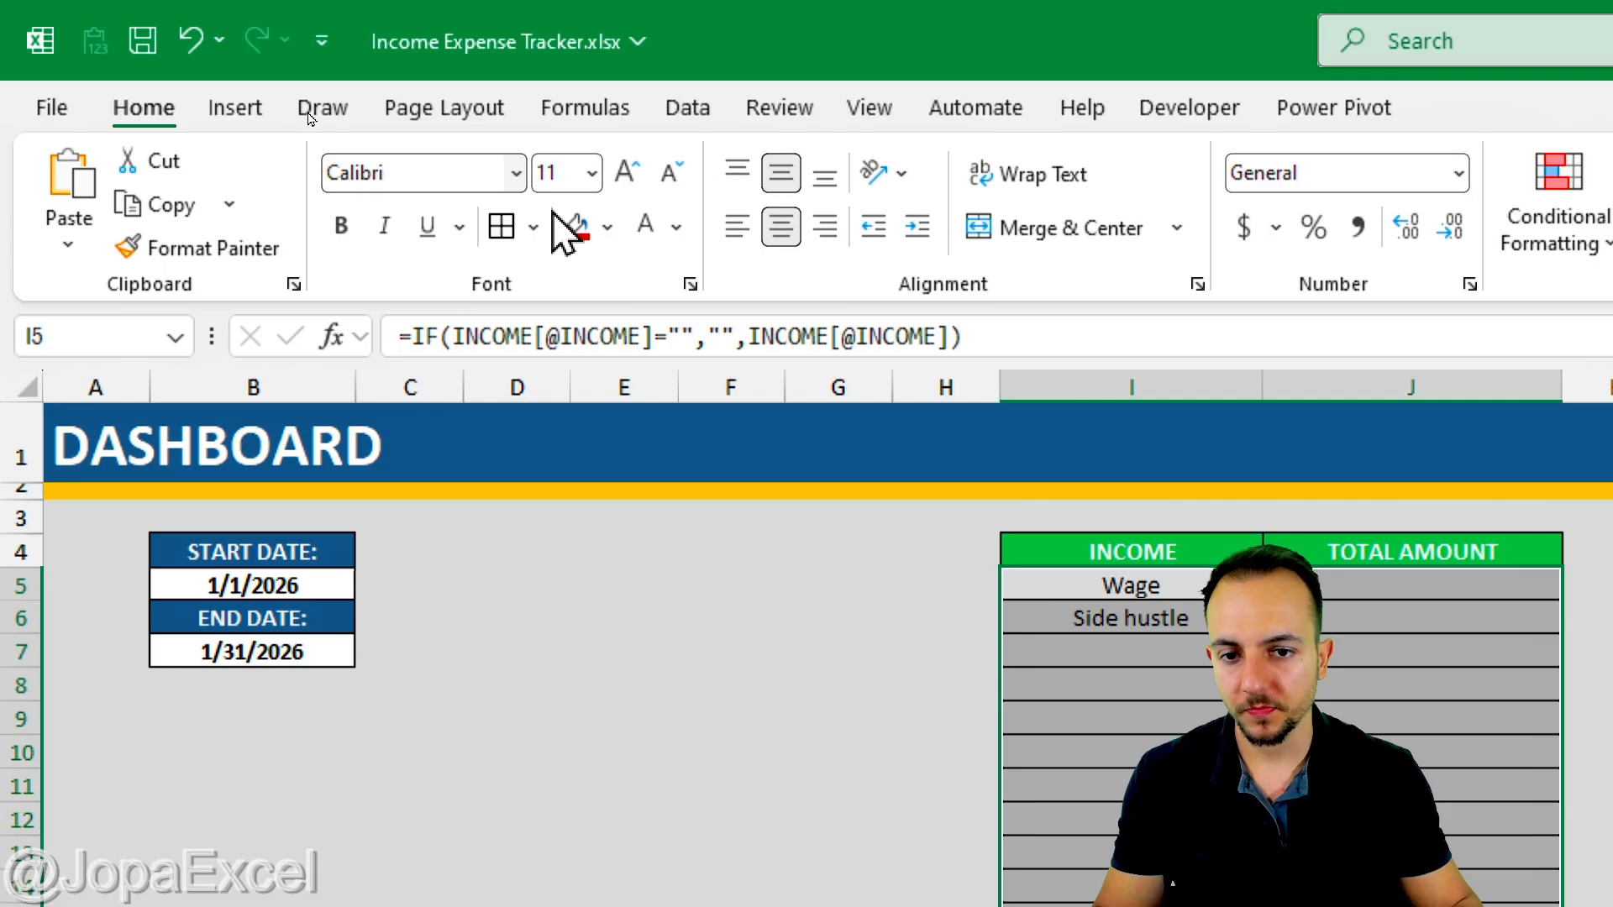
pyautogui.click(607, 225)
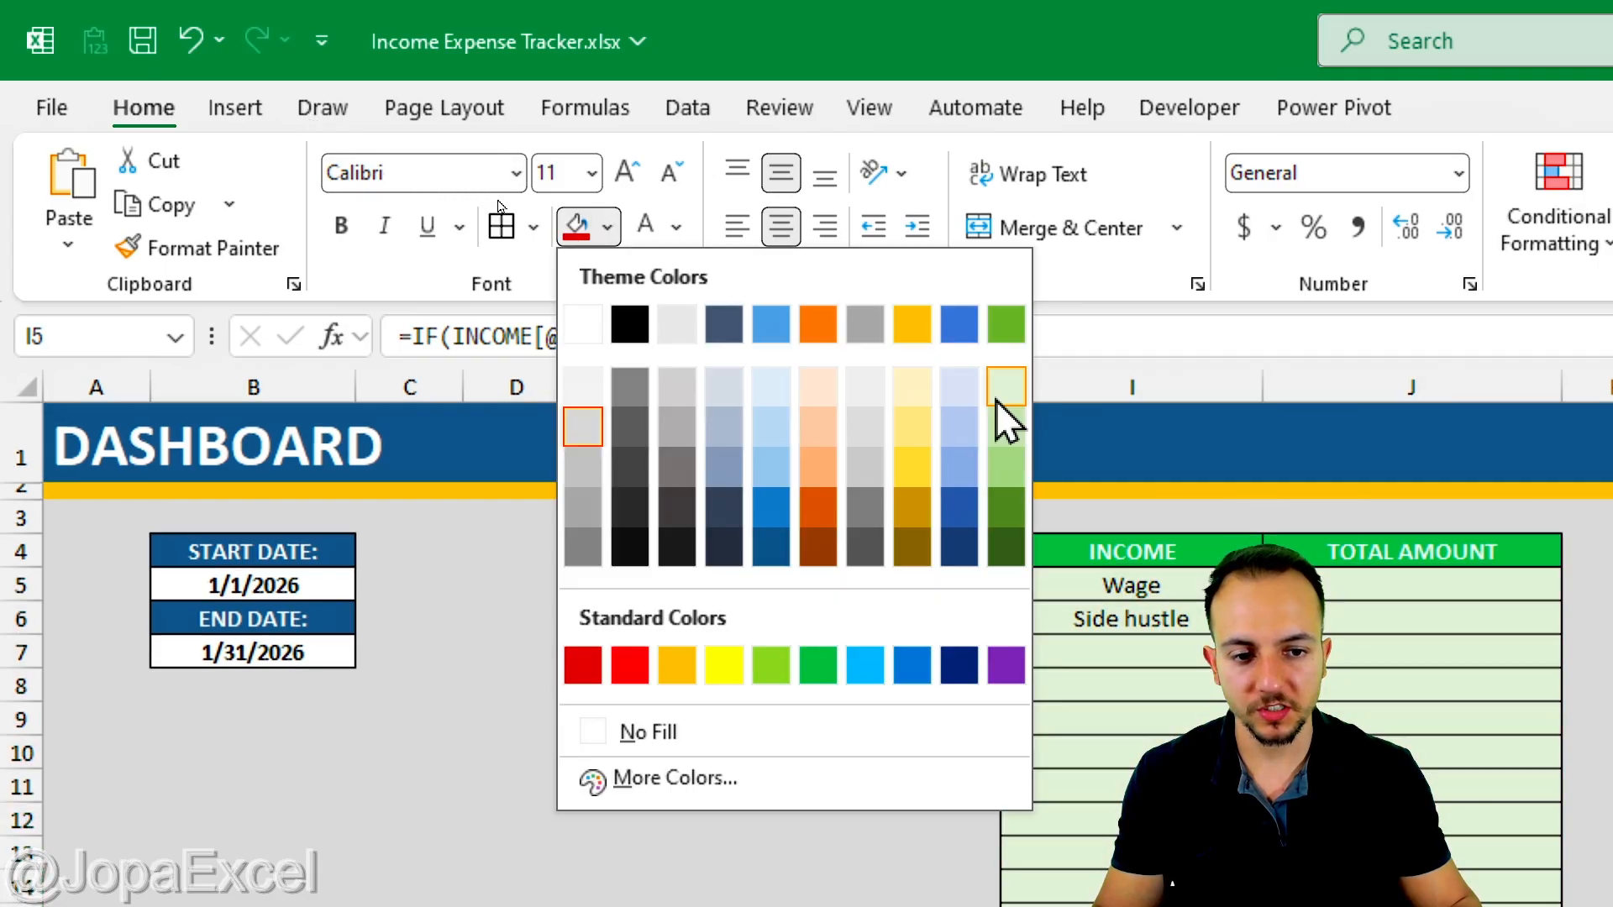
pyautogui.click(1006, 387)
# Fill the body of the expenses table in columns L:M, from row 5 down, with the lightest theme orange
pyautogui.moveTo(956, 589); pyautogui.dragTo(1076, 788)
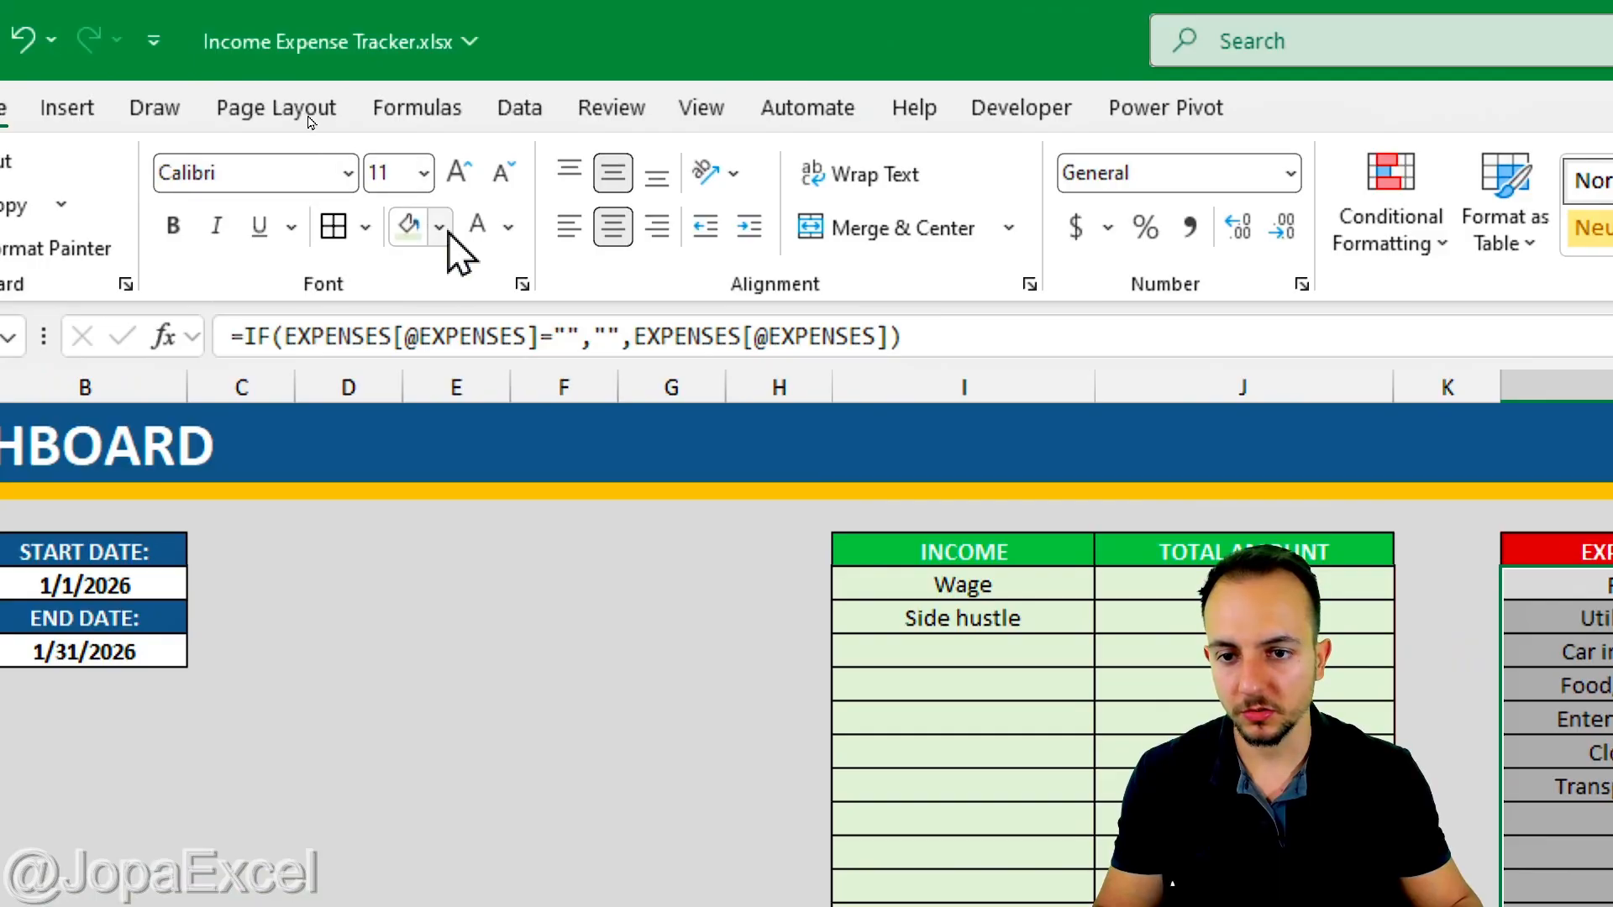
pyautogui.click(439, 227)
pyautogui.click(664, 386)
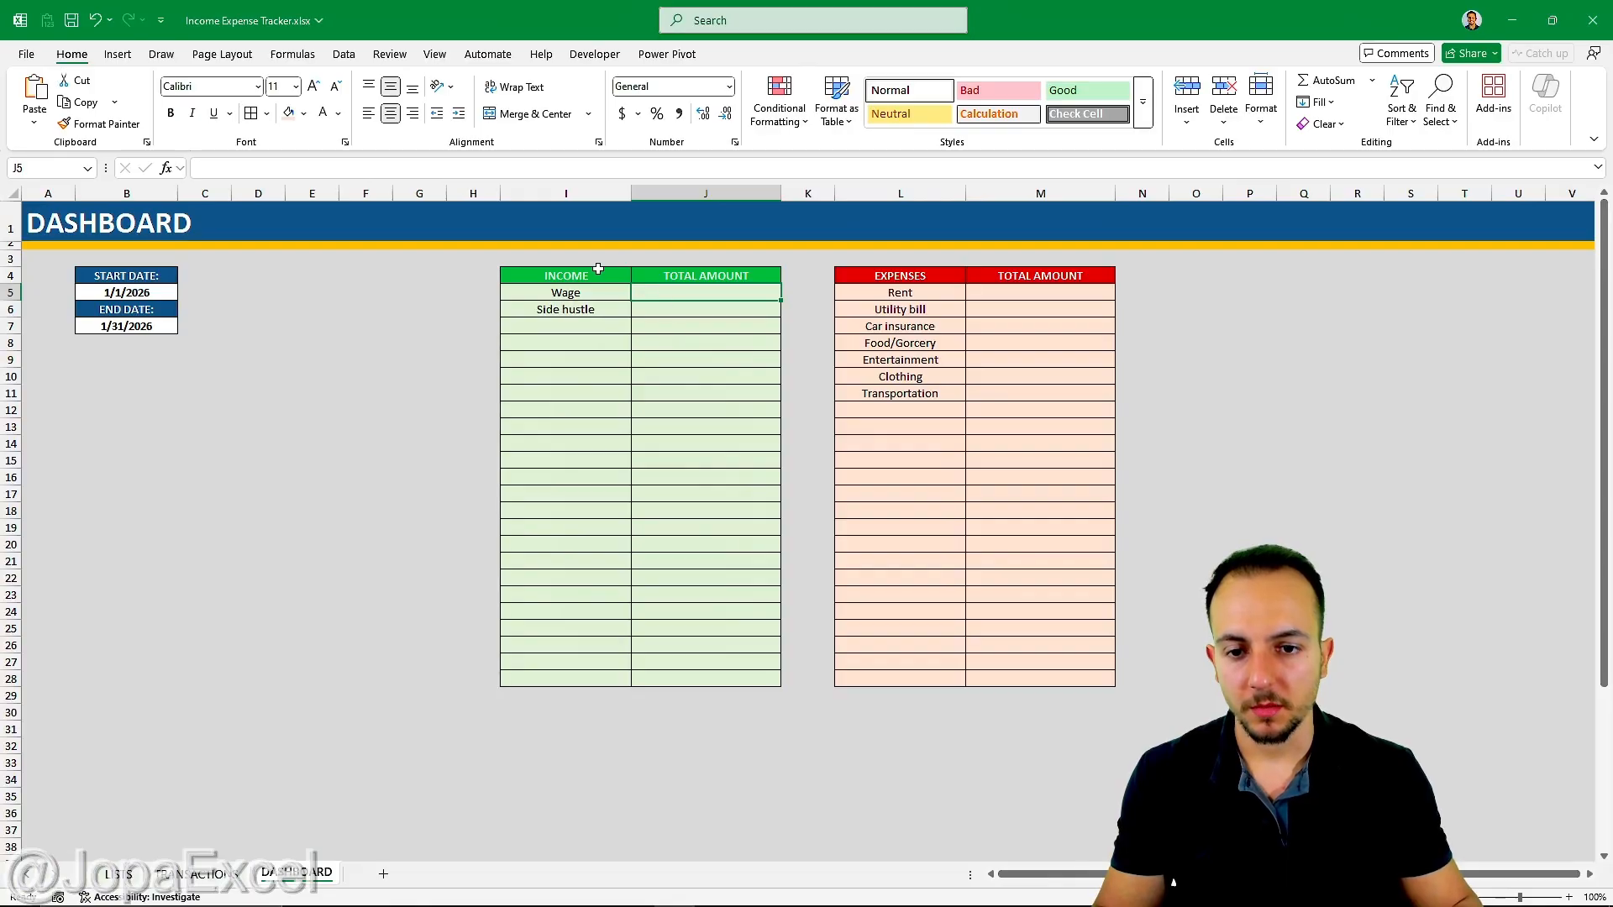
# Narrow column K between the income and expenses tables on the DASHBOARD sheet
pyautogui.click(599, 270)
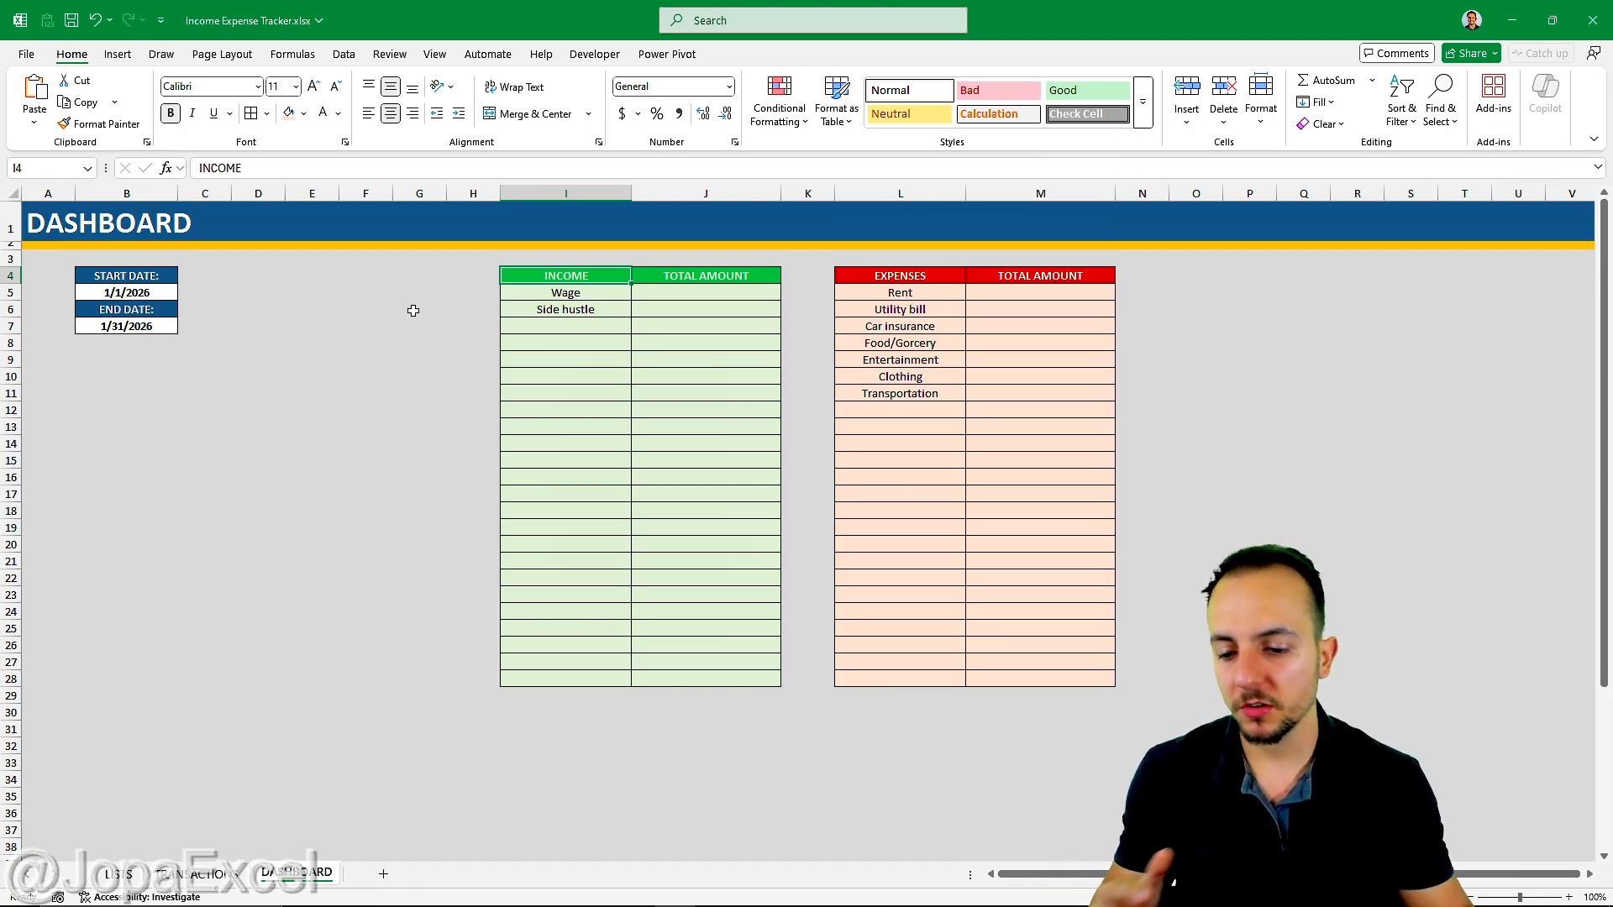
pyautogui.click(240, 877)
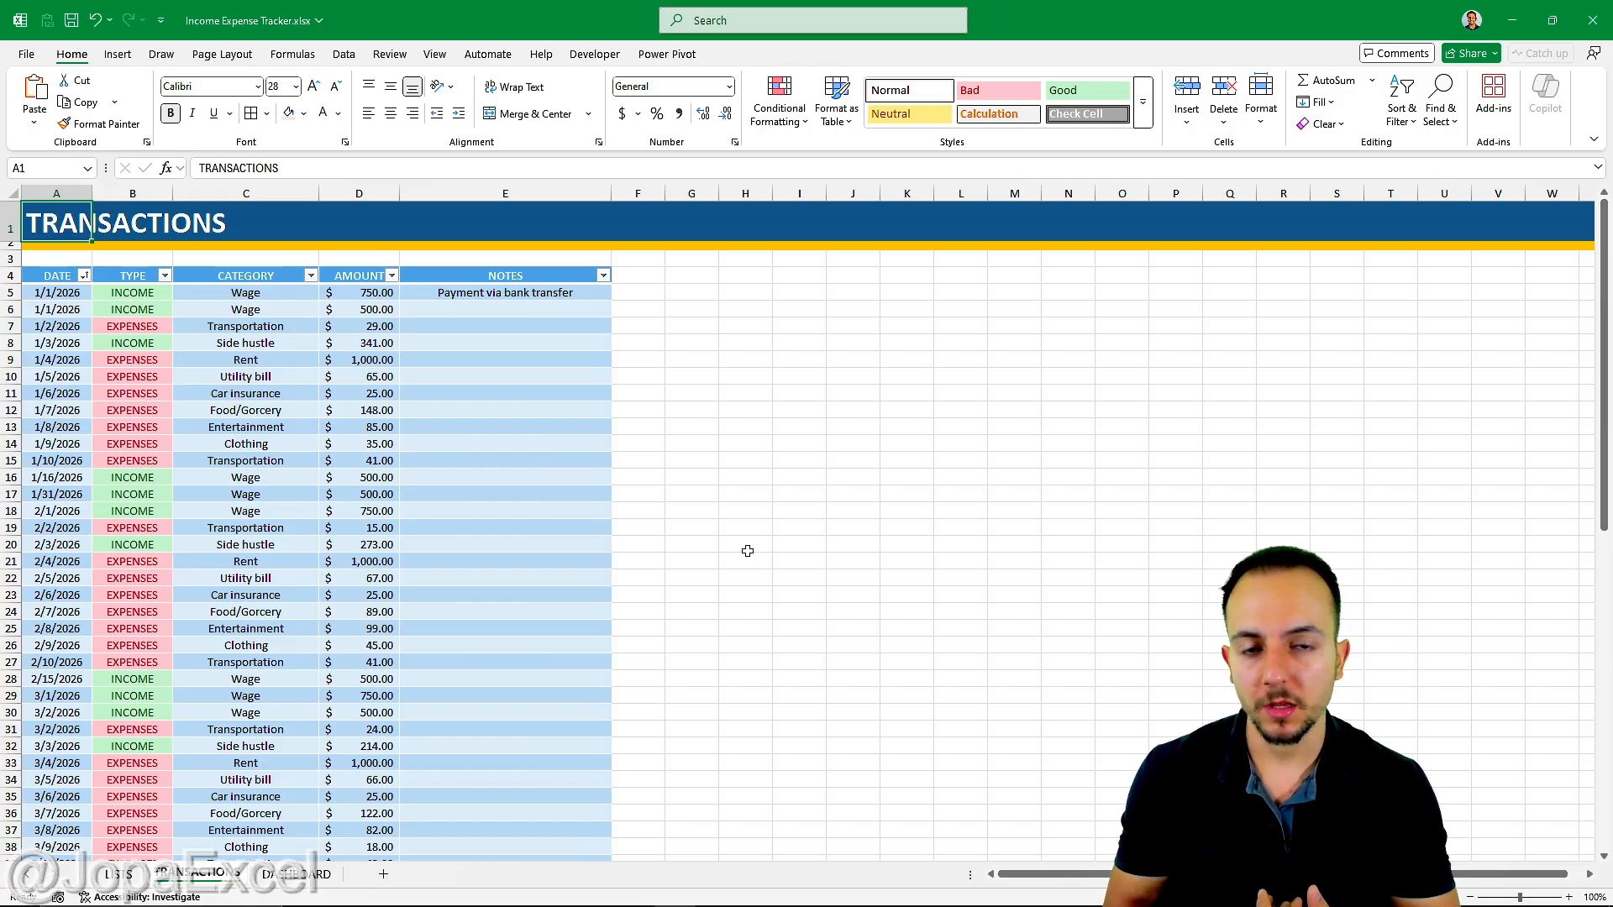
pyautogui.click(303, 874)
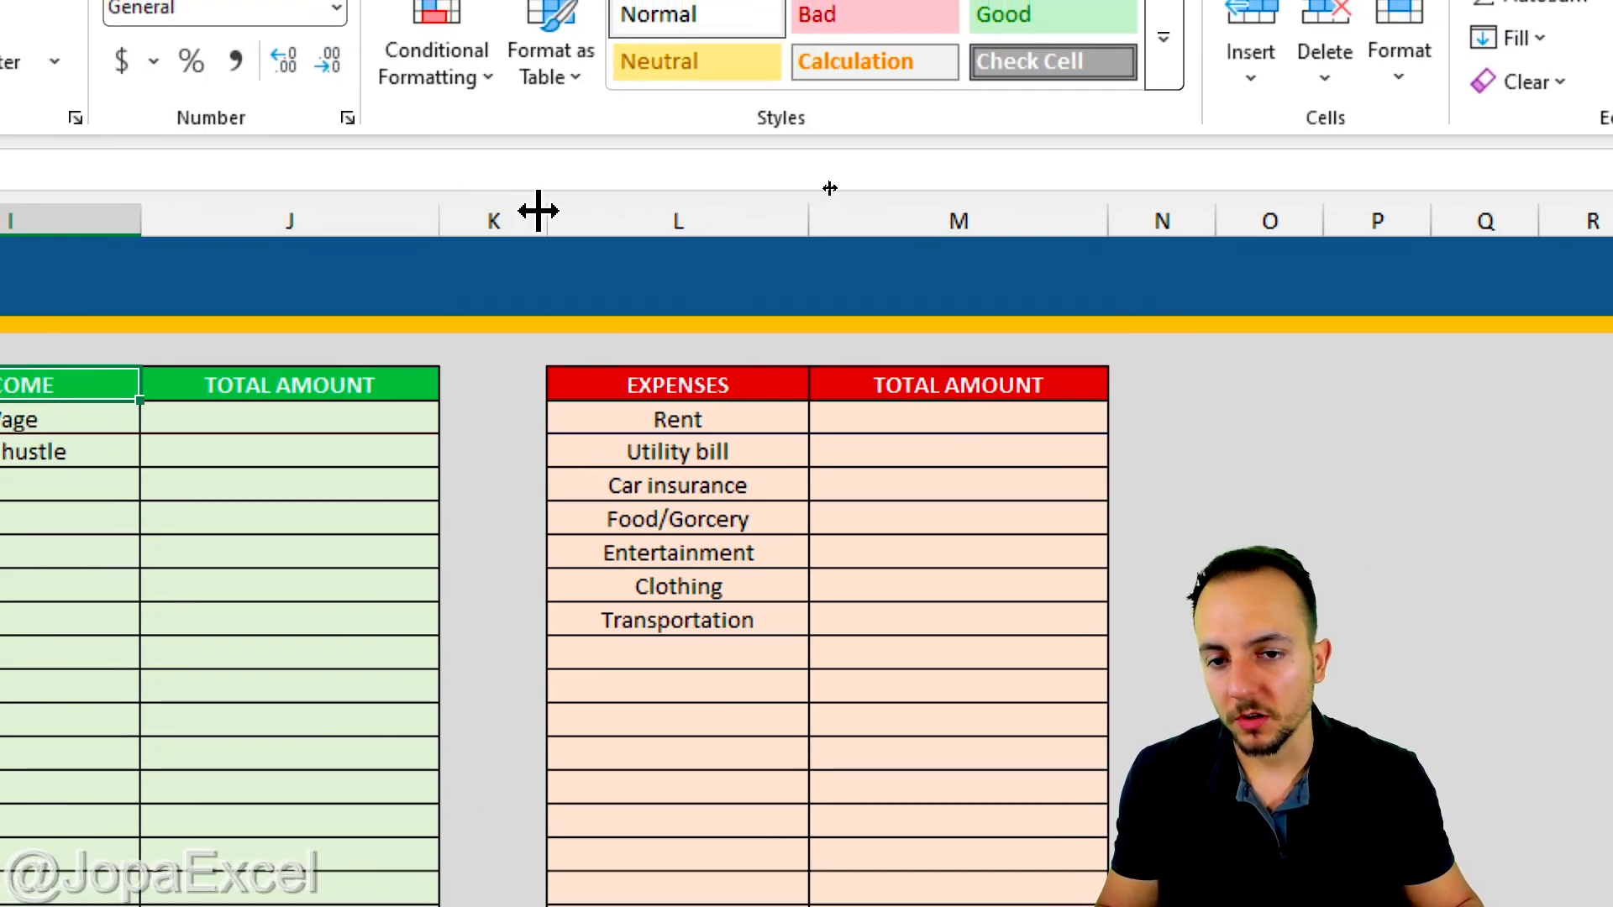
pyautogui.moveTo(535, 208); pyautogui.dragTo(478, 210)
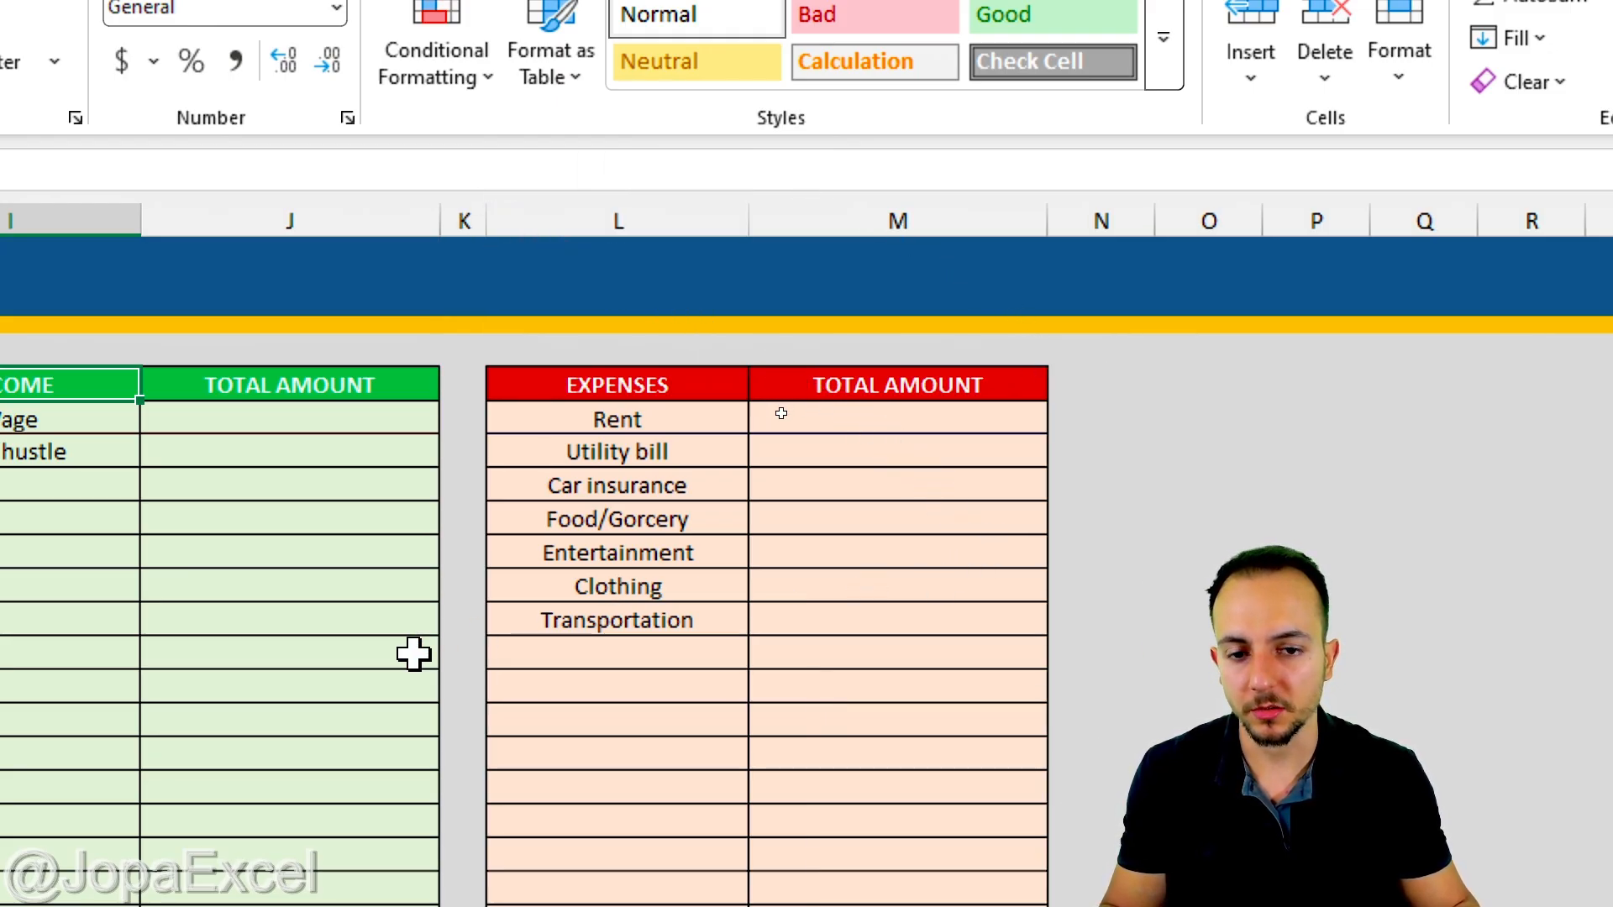
# Start a SUMIFS formula in M5 with the amount column TRANSACTIONS!D:D as its sum range
pyautogui.click(917, 428)
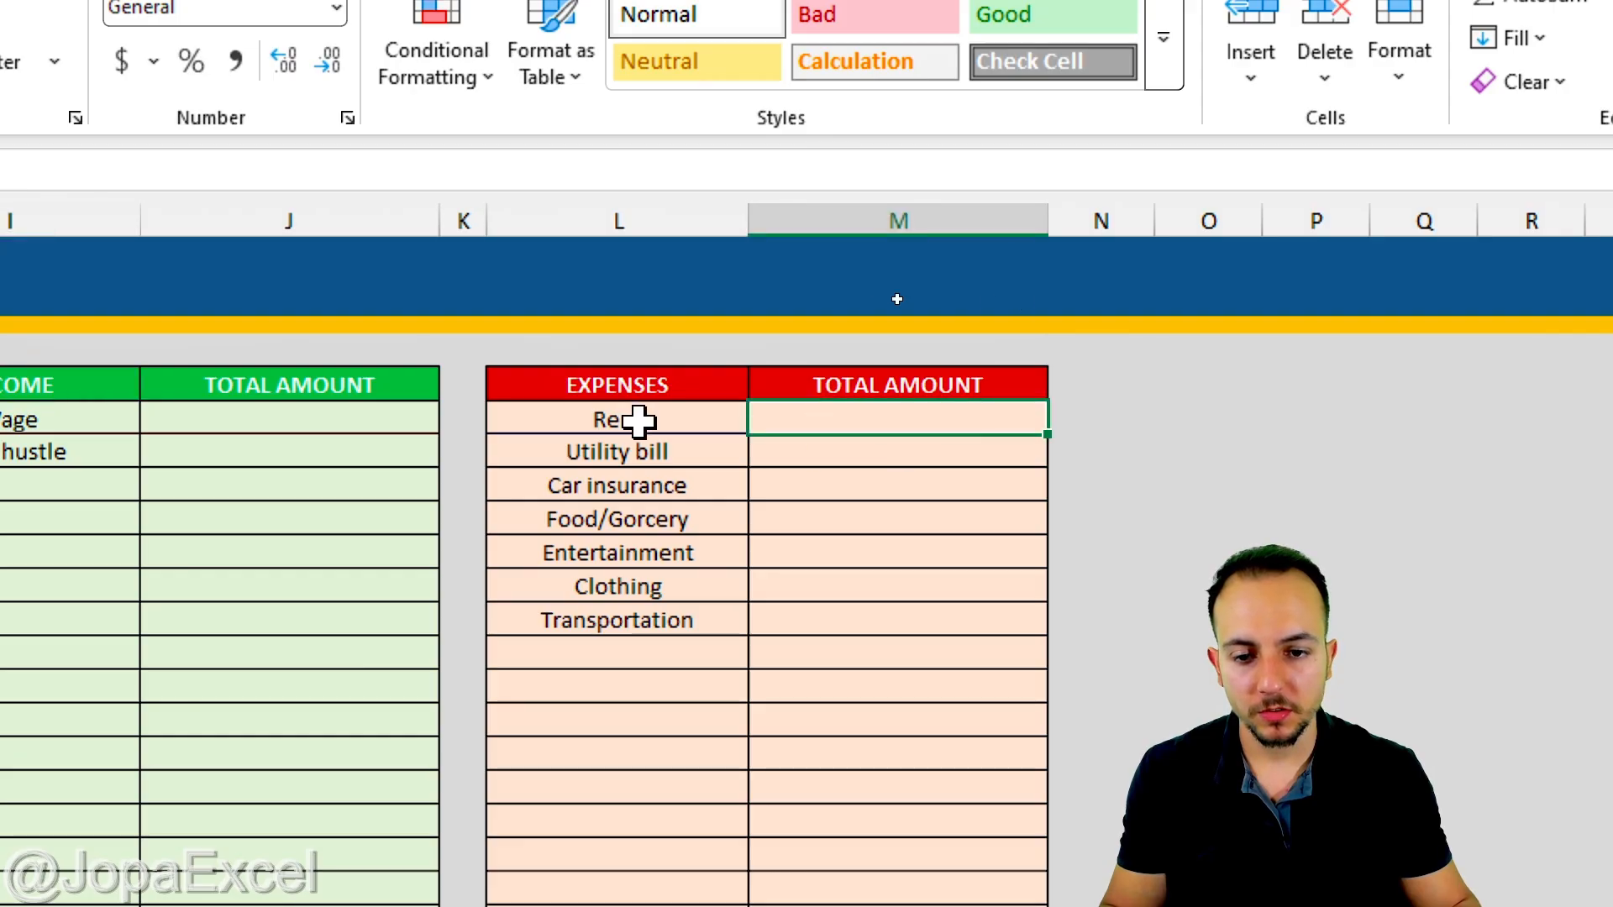
pyautogui.write('=SUMIFS')
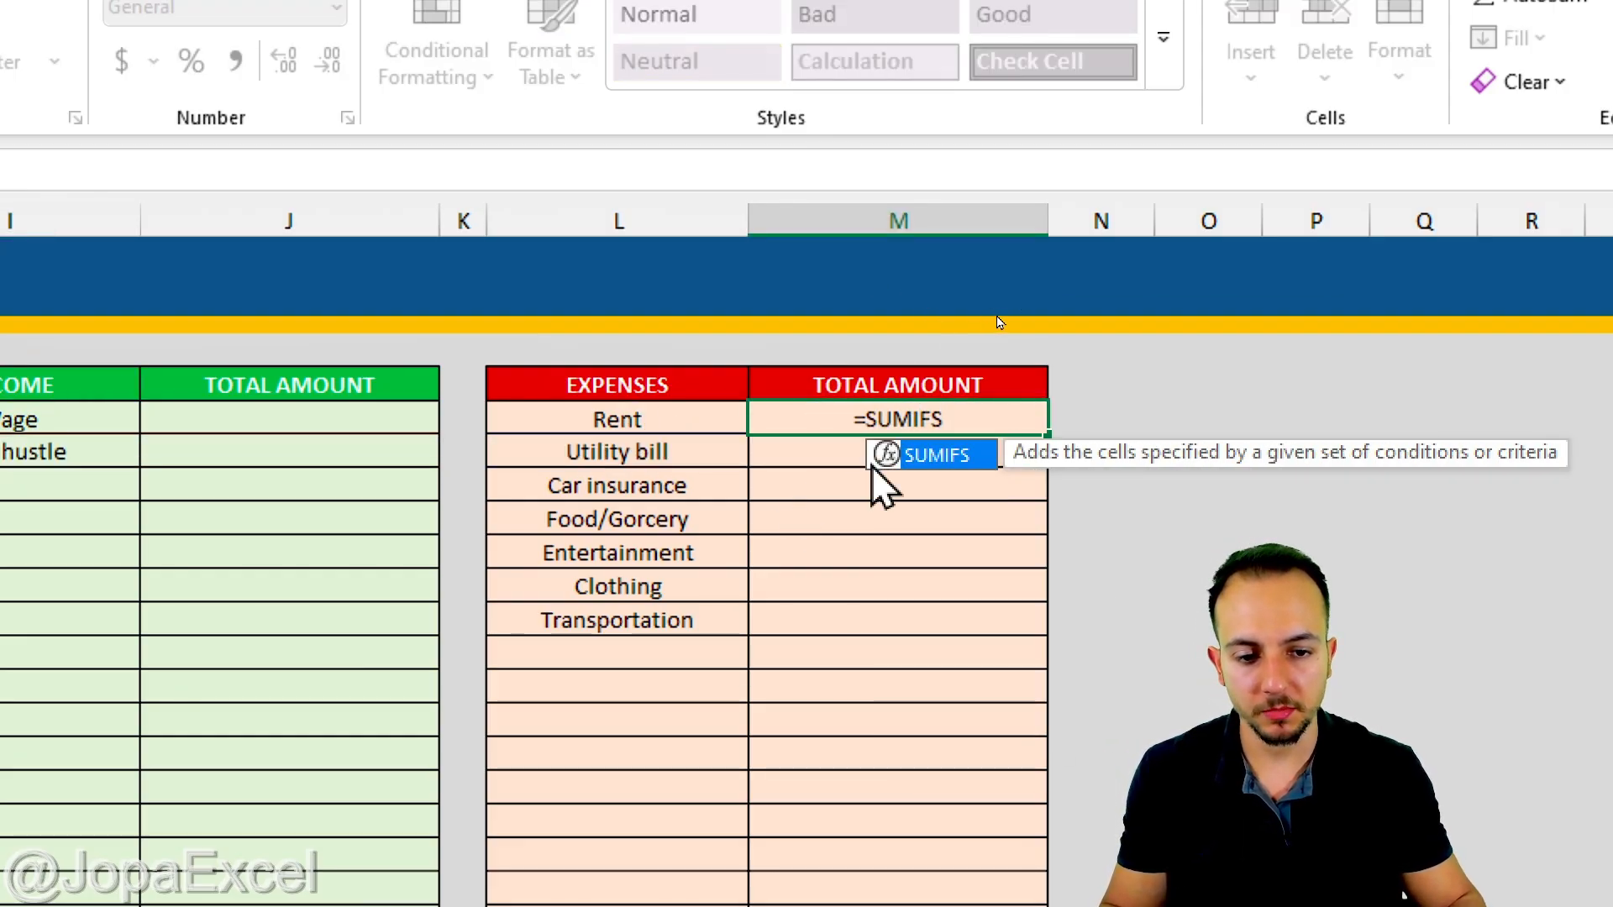
pyautogui.doubleClick(961, 457)
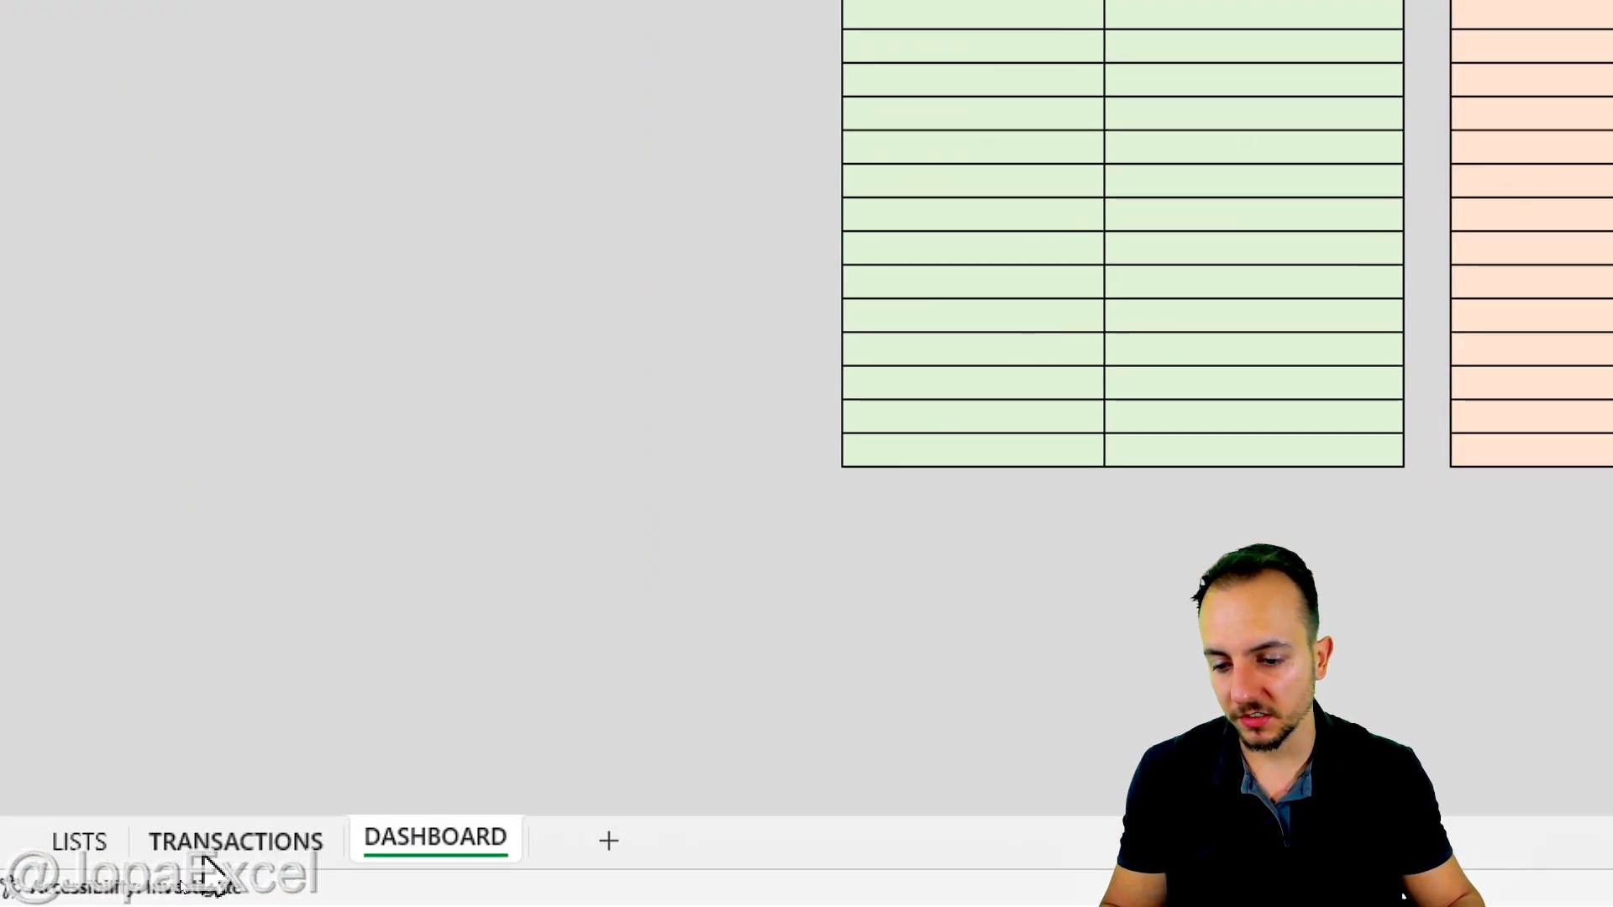
pyautogui.click(237, 840)
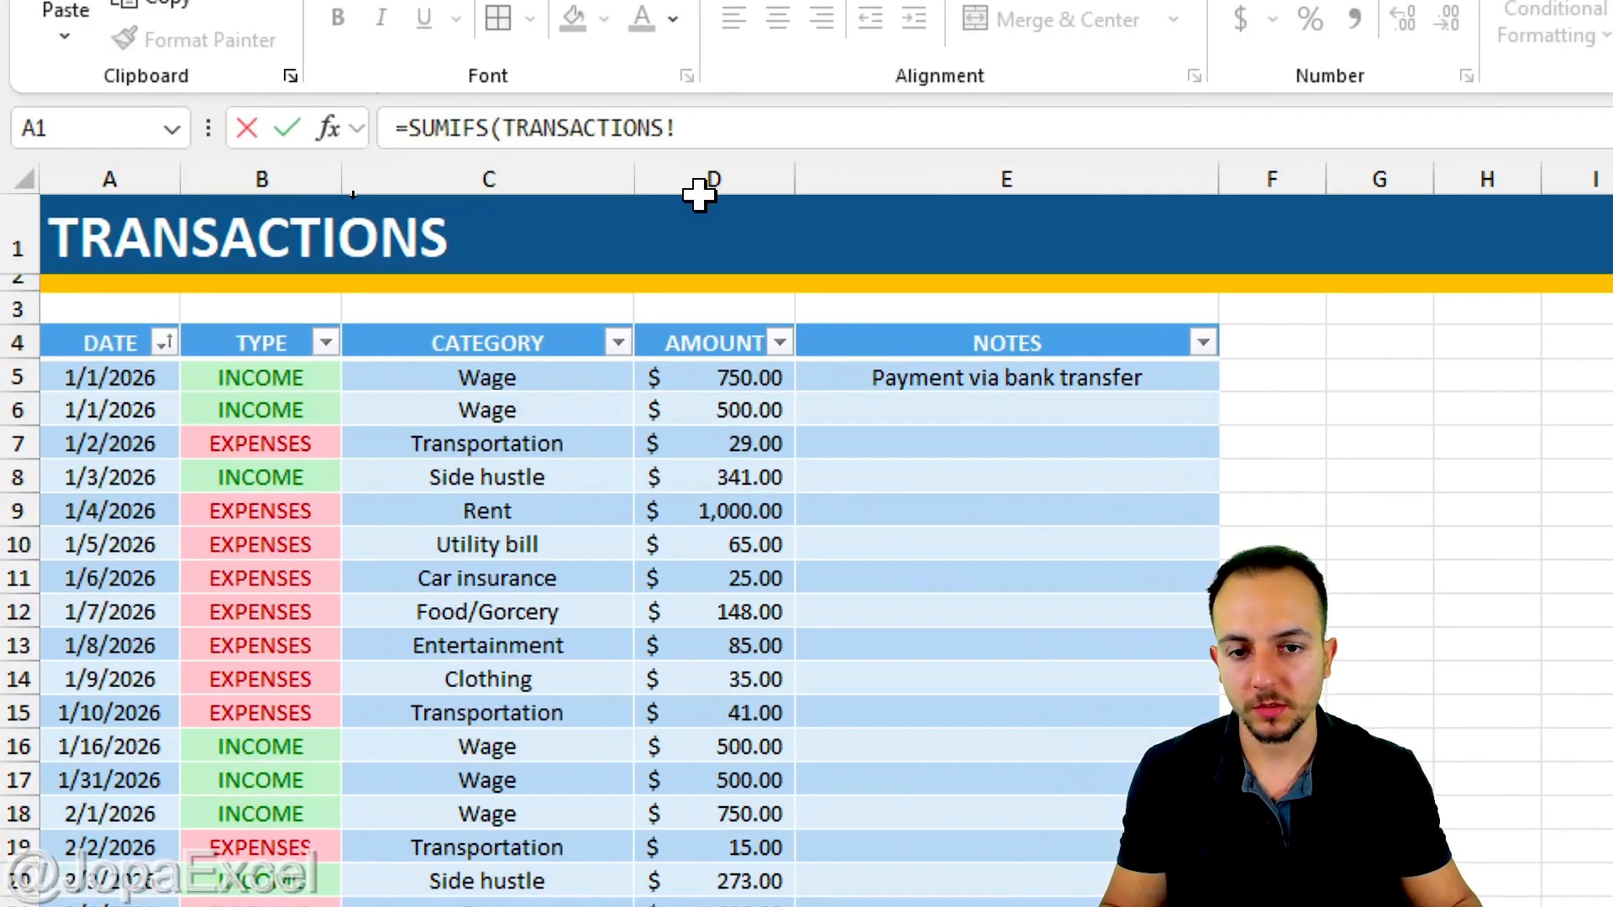
pyautogui.click(353, 189)
pyautogui.click(704, 172)
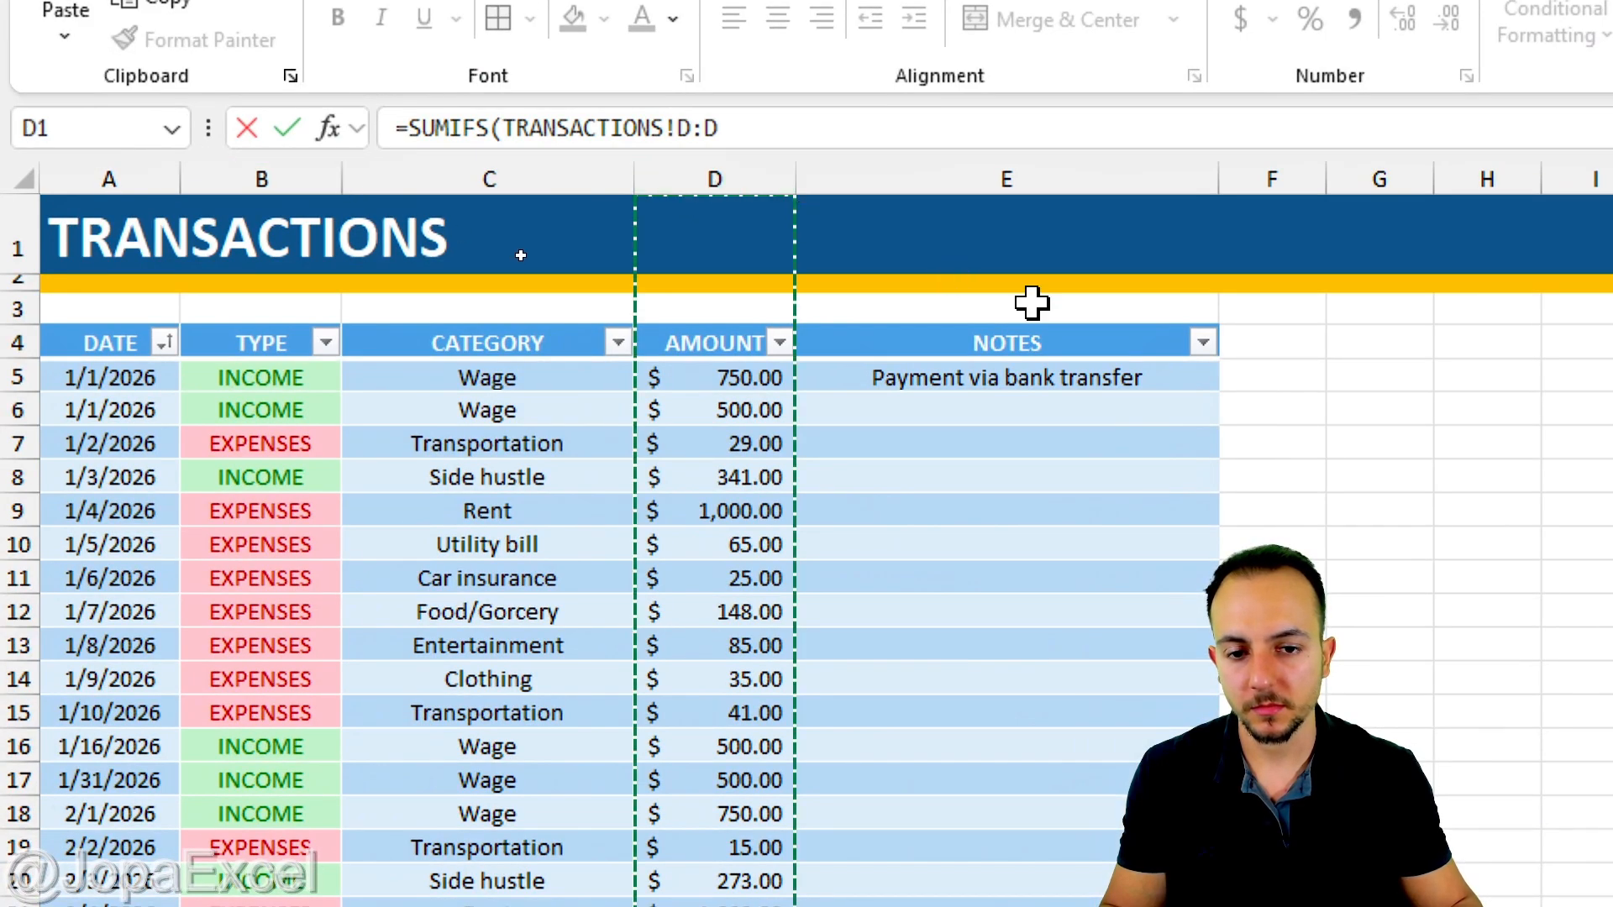
pyautogui.write(',')
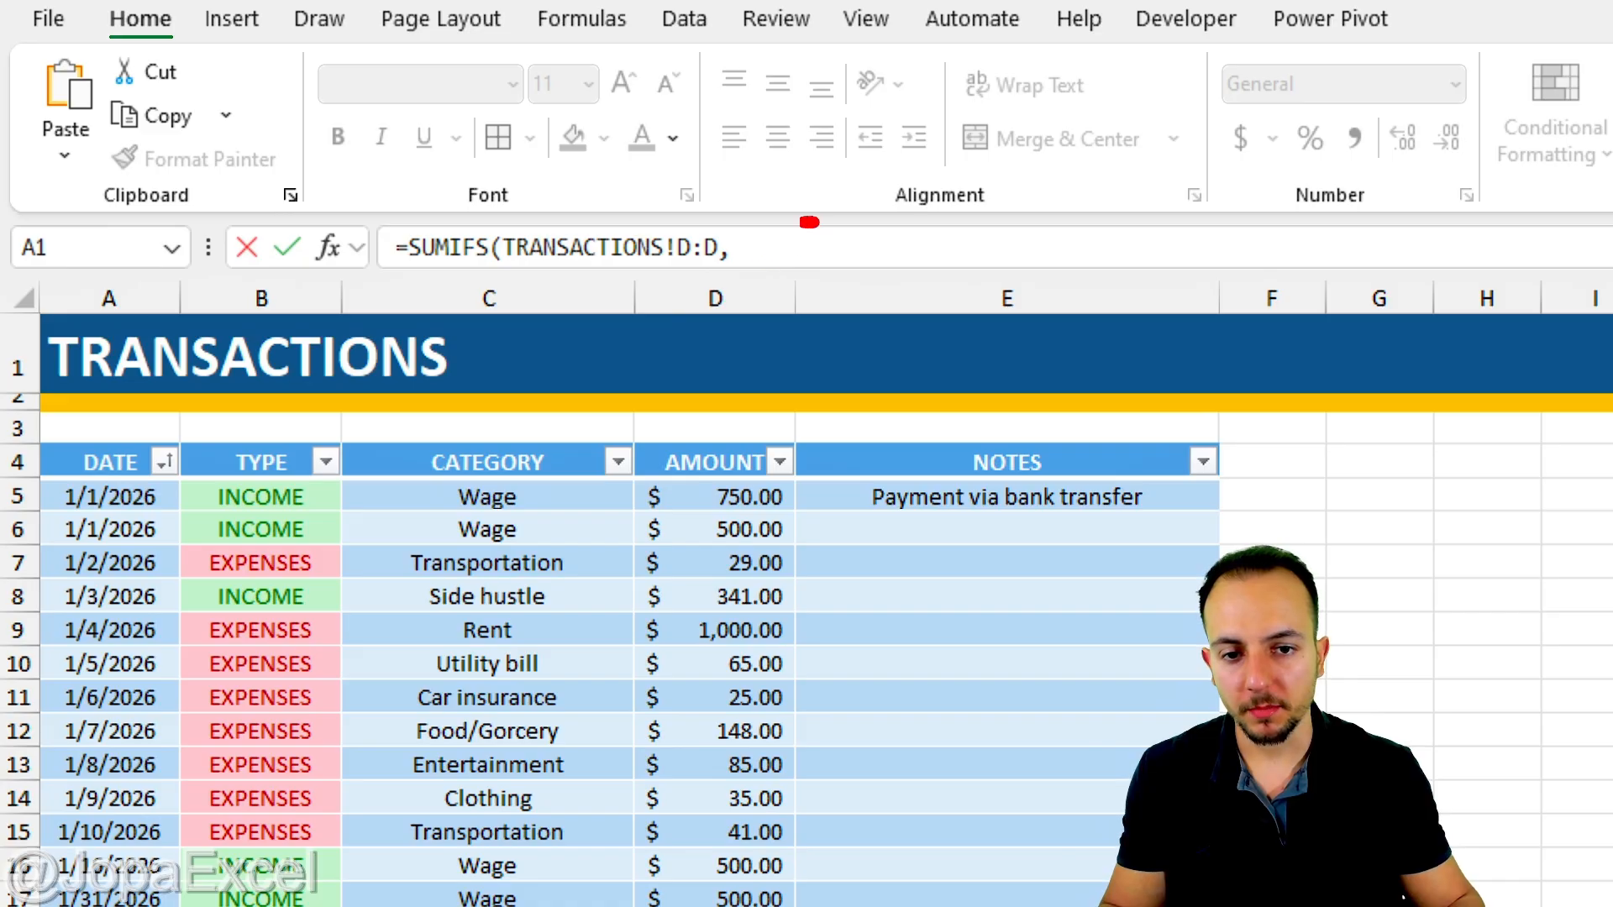
# Complete the M5 formula with TRANSACTIONS!C:C as the criteria range and DASHBOARD!L5 as the criterion
pyautogui.click(777, 254)
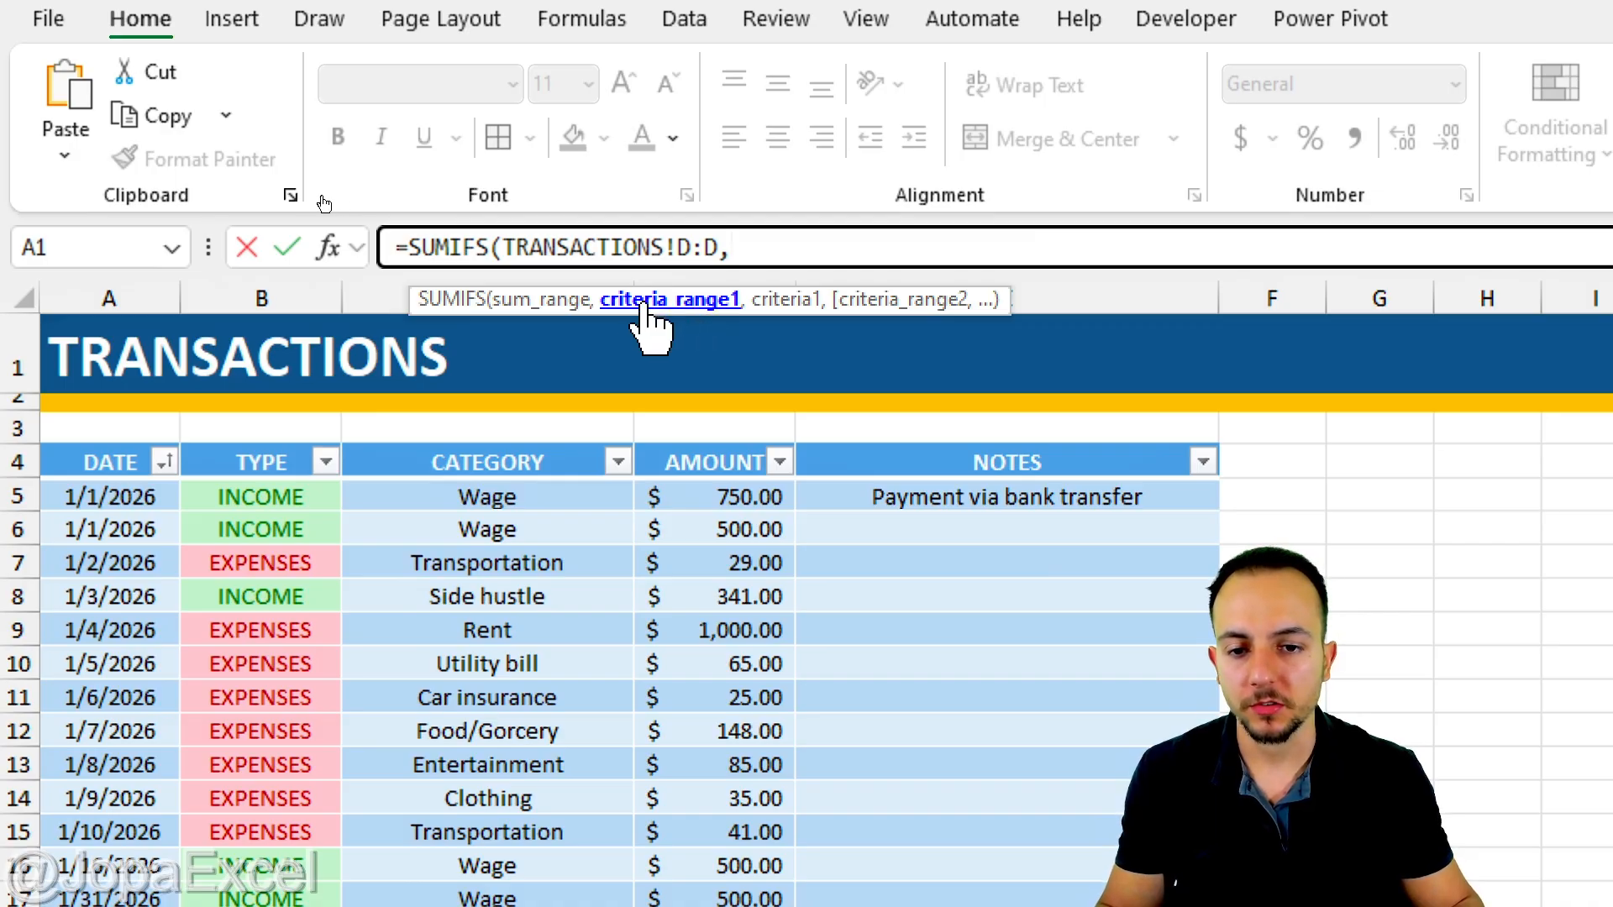
pyautogui.moveTo(565, 310); pyautogui.dragTo(512, 207)
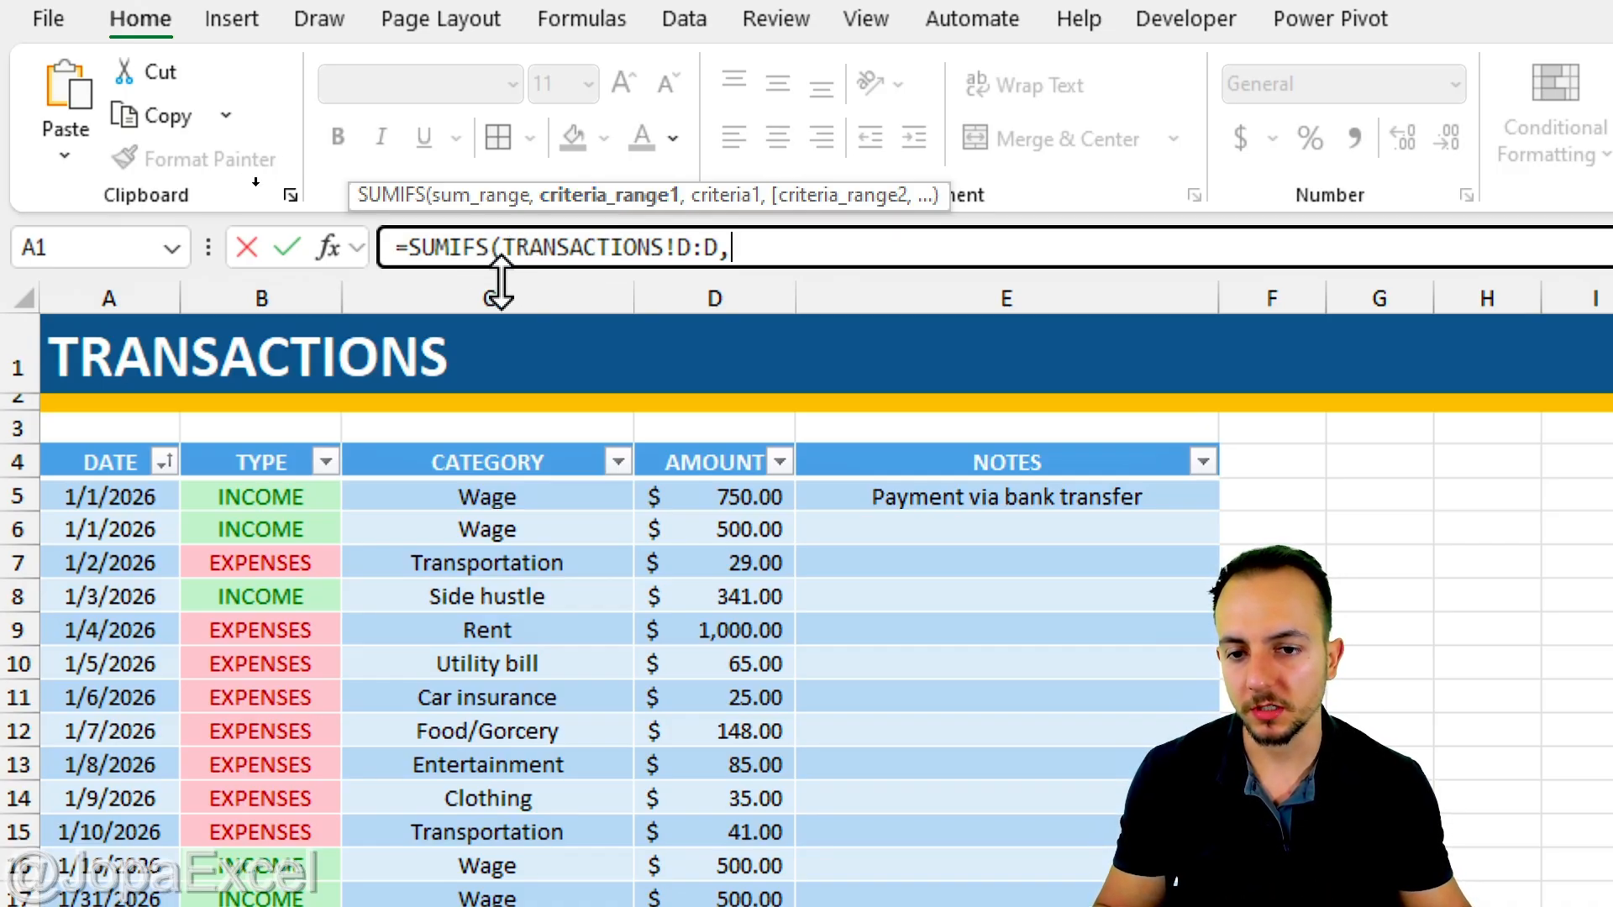
pyautogui.click(526, 285)
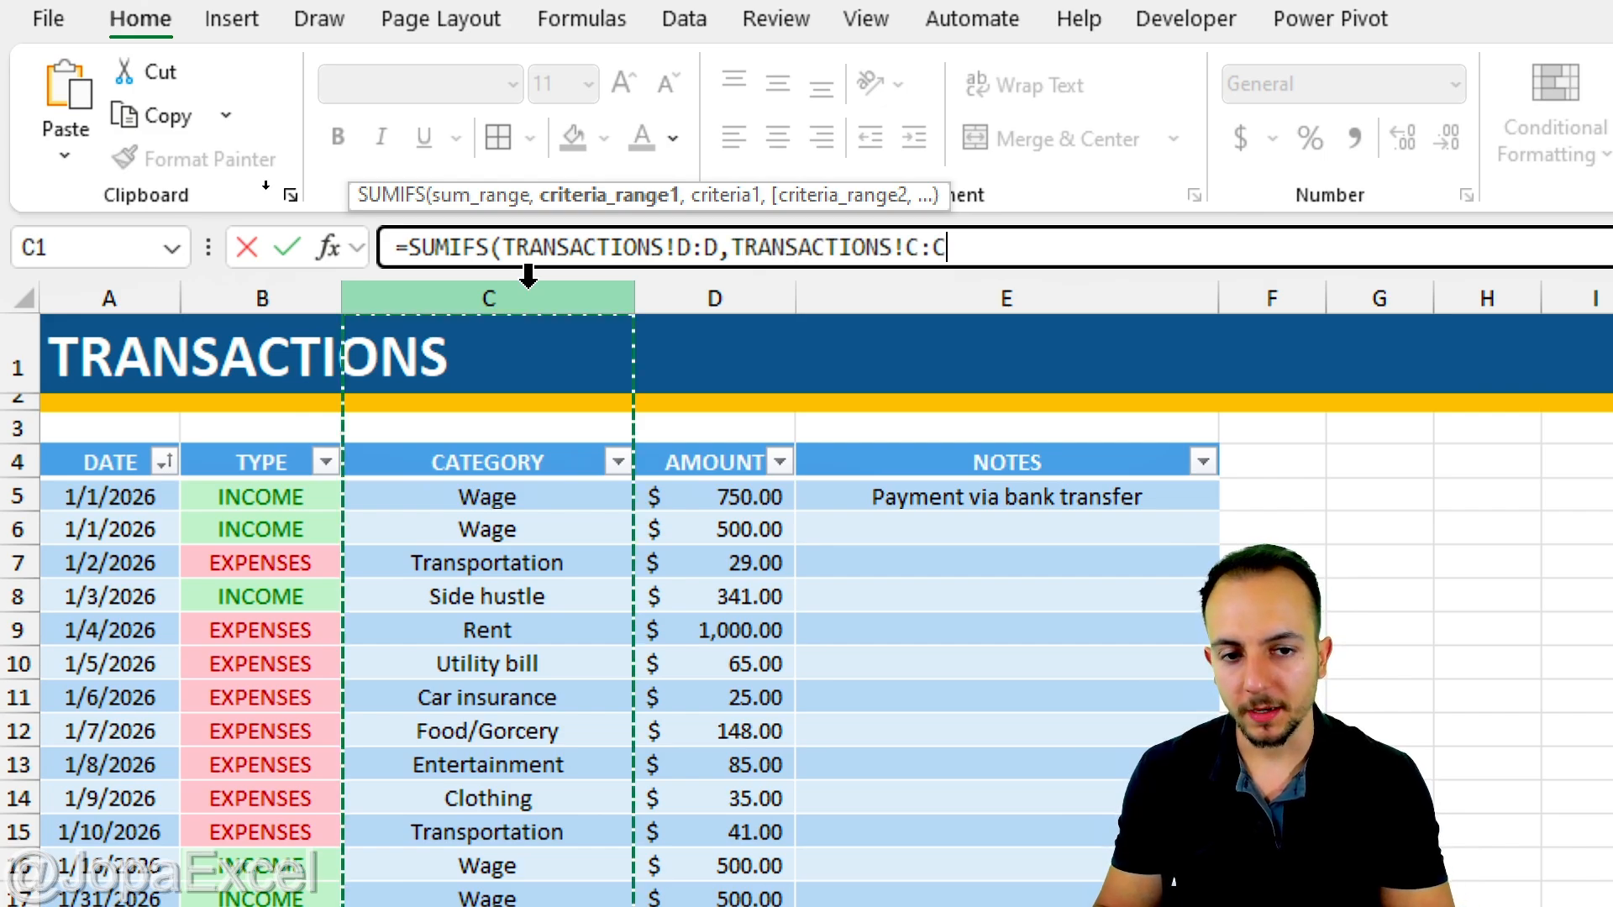
pyautogui.write(',')
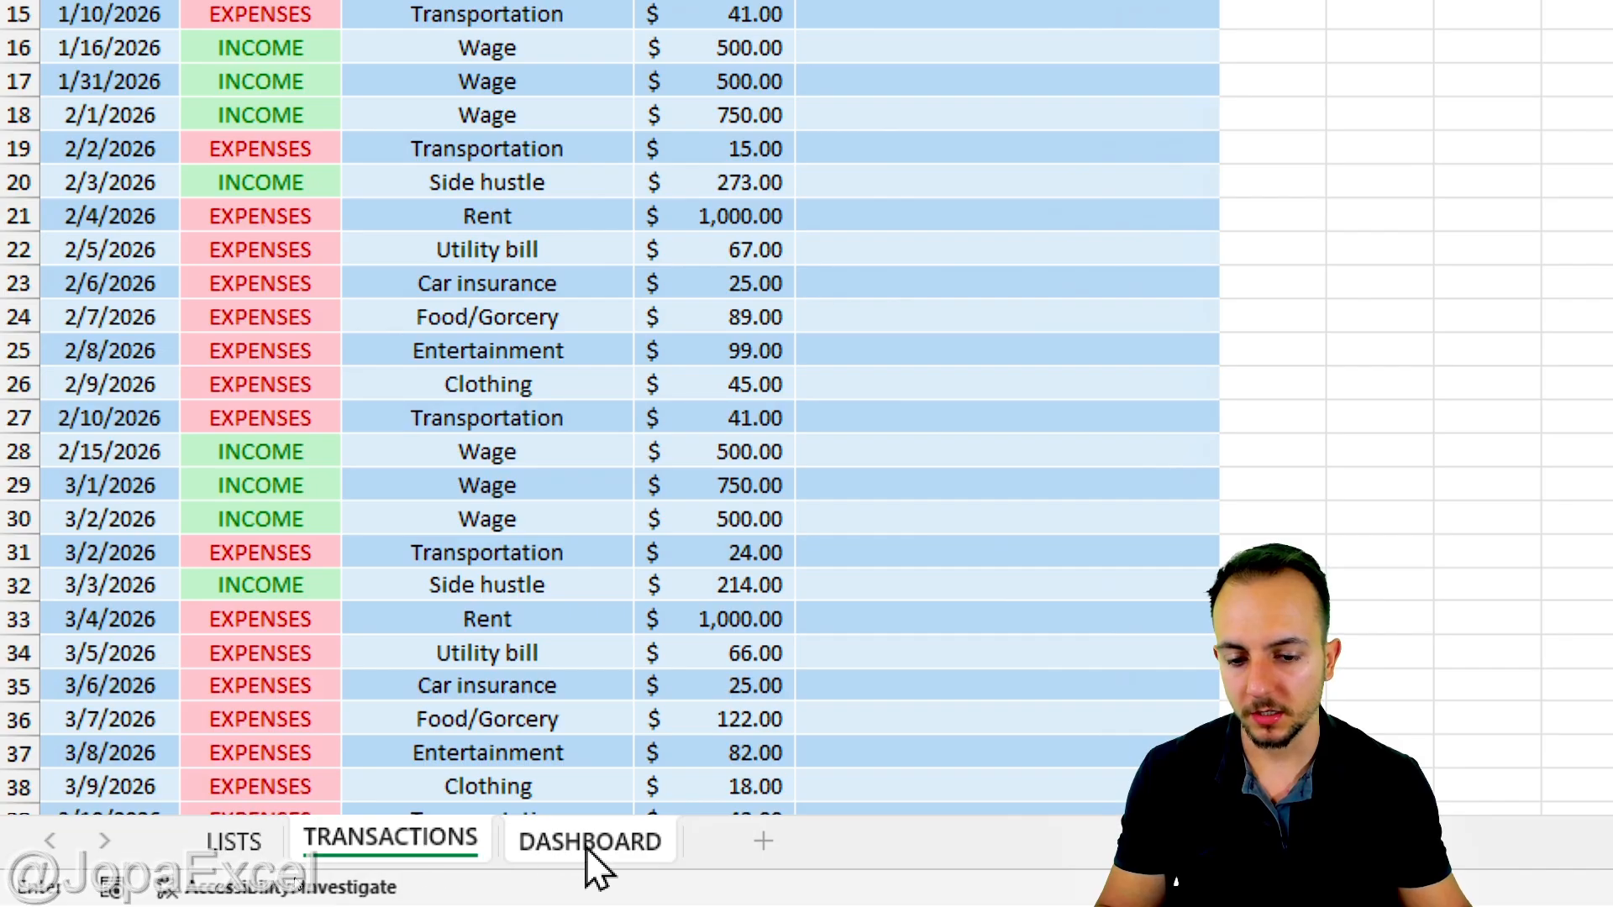
pyautogui.click(588, 845)
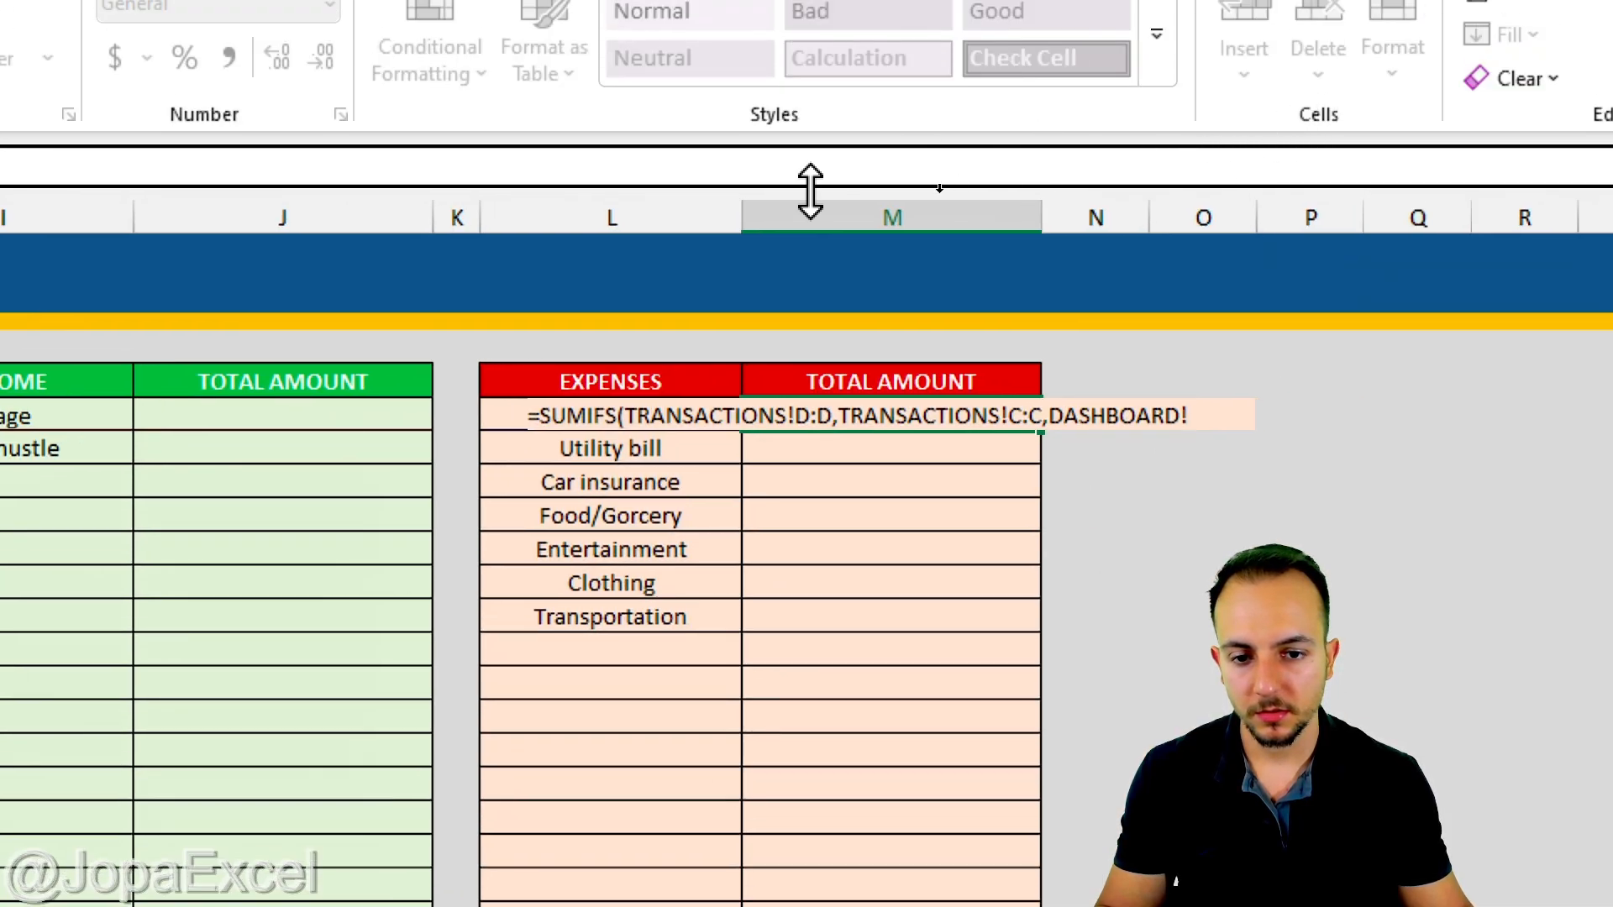
pyautogui.click(492, 416)
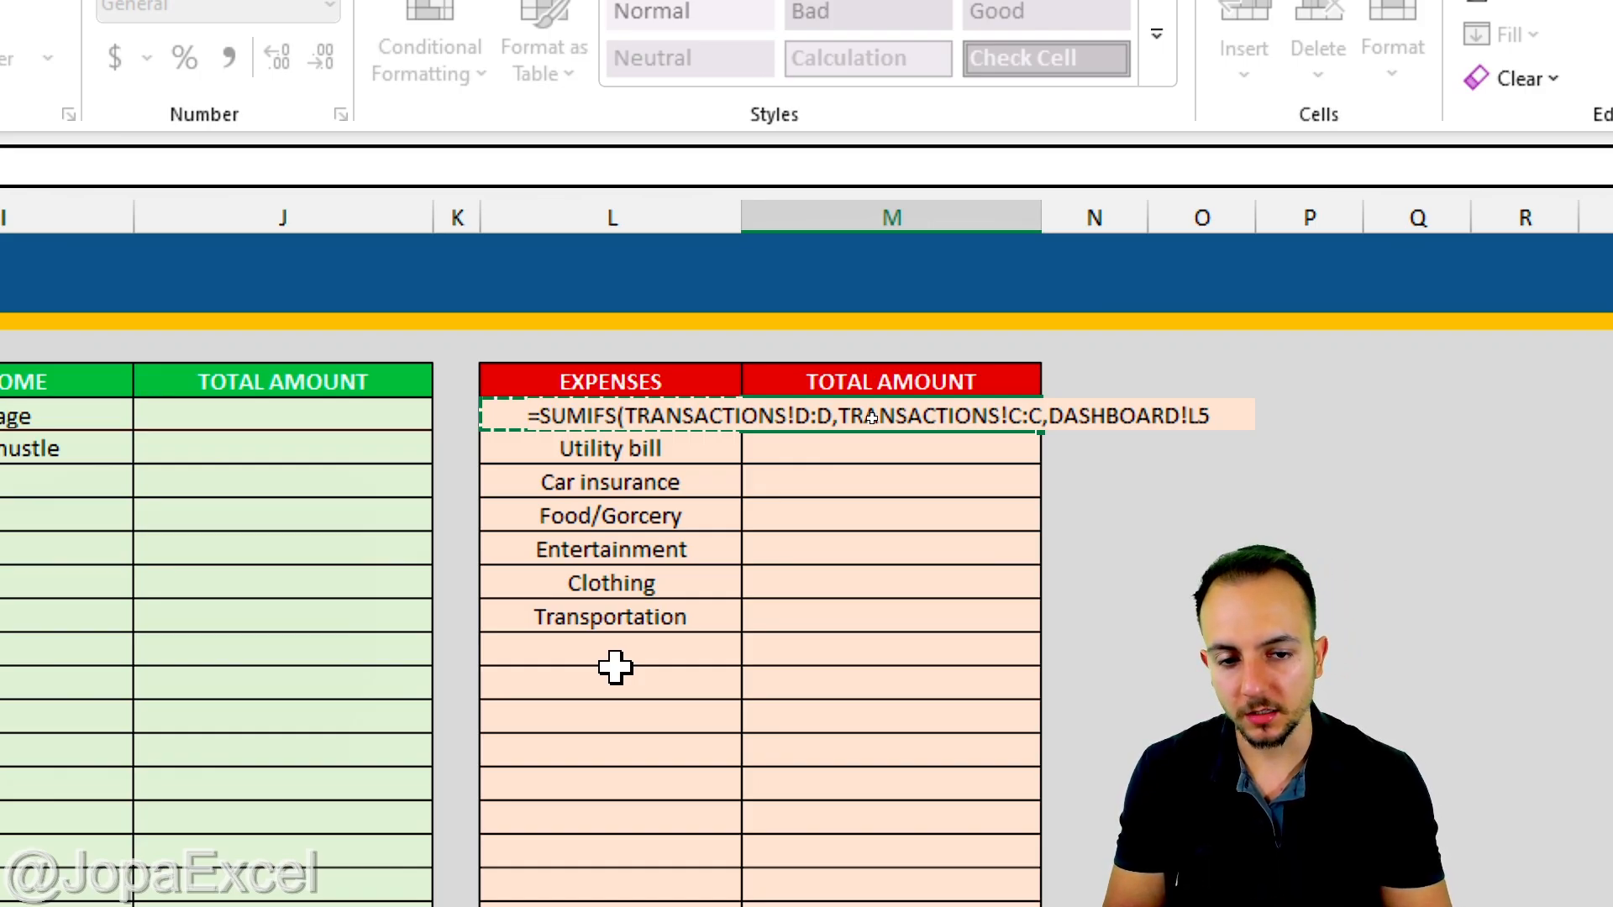
pyautogui.press('Return')
pyautogui.press('Up')
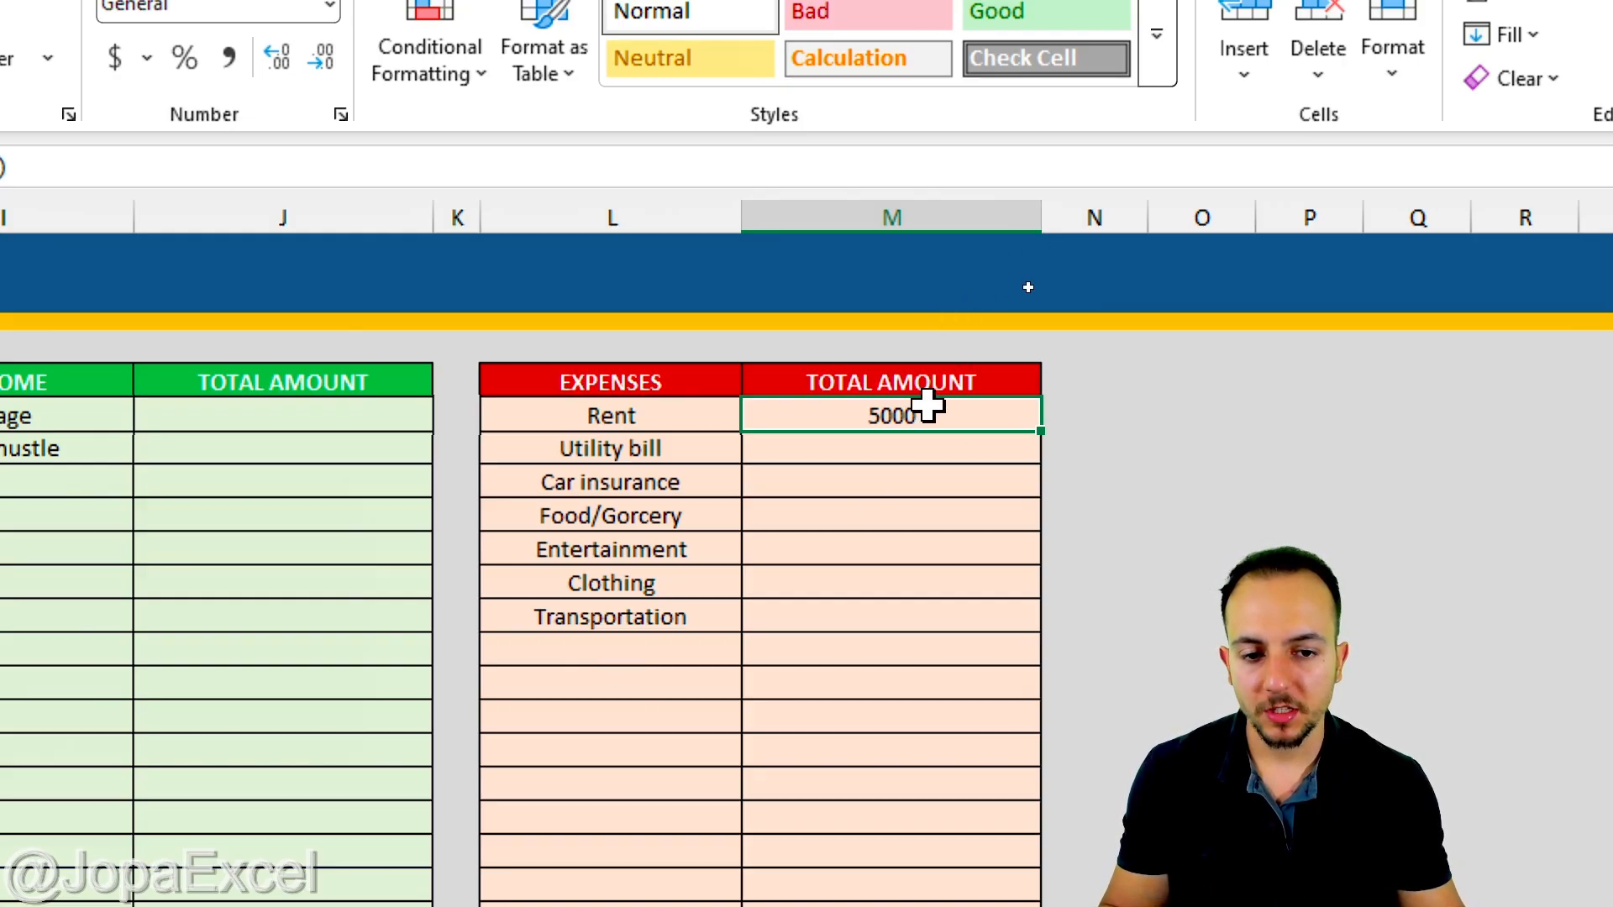
# Apply the dollar accounting number format to the Rent total in M5
pyautogui.moveTo(865, 370)
pyautogui.mouseDown()
pyautogui.moveTo(821, 405)
pyautogui.moveTo(874, 359)
pyautogui.mouseUp()
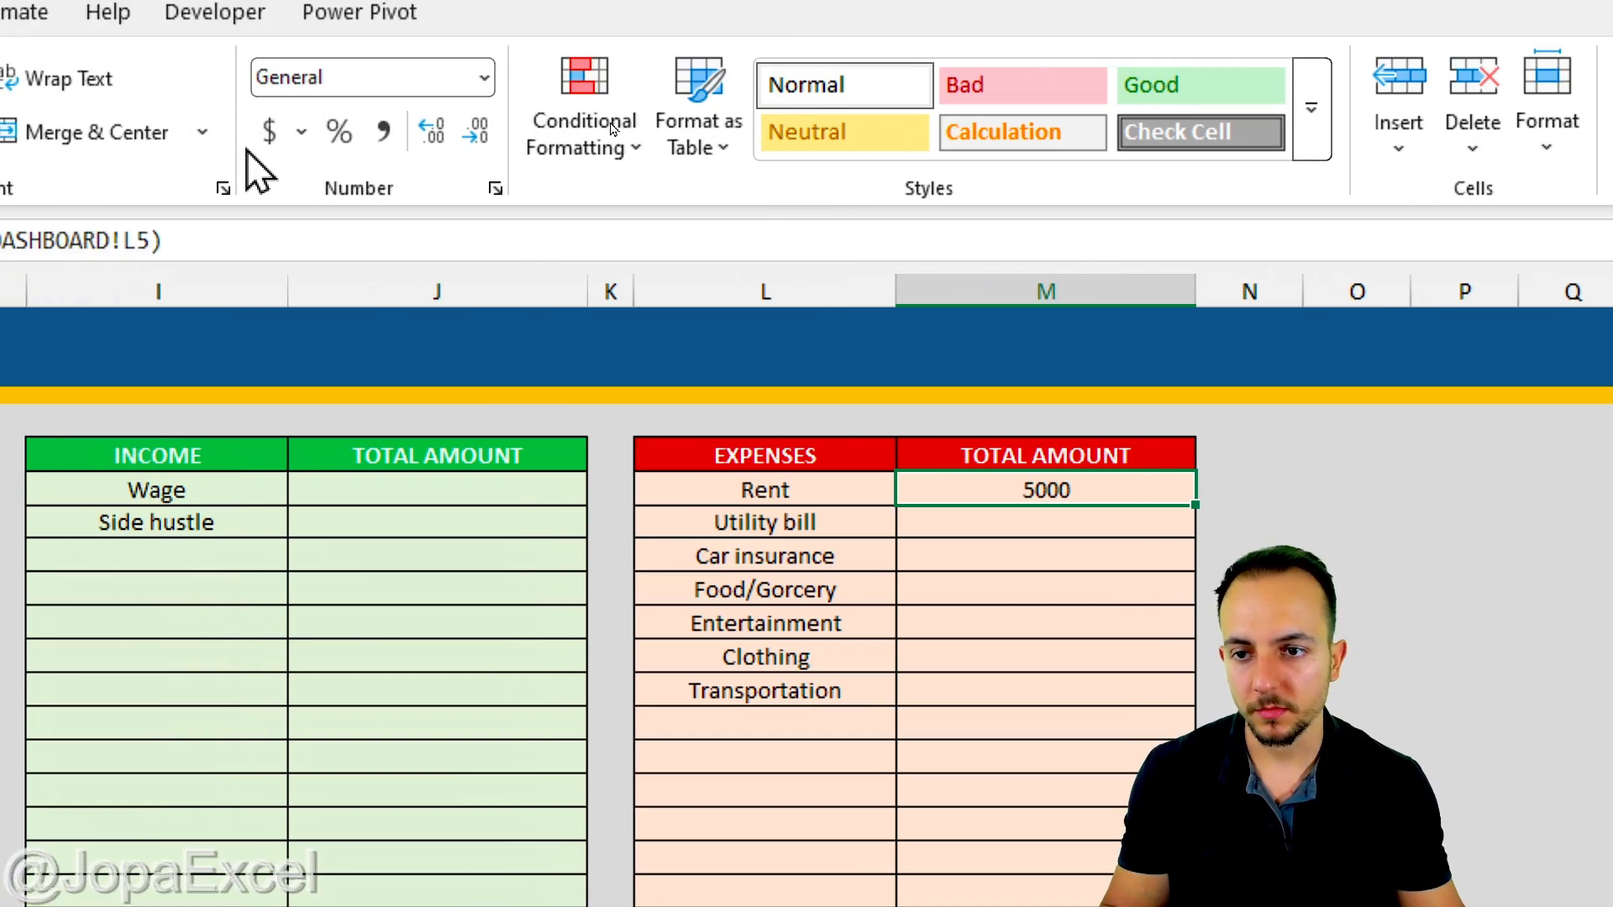
pyautogui.click(115, 57)
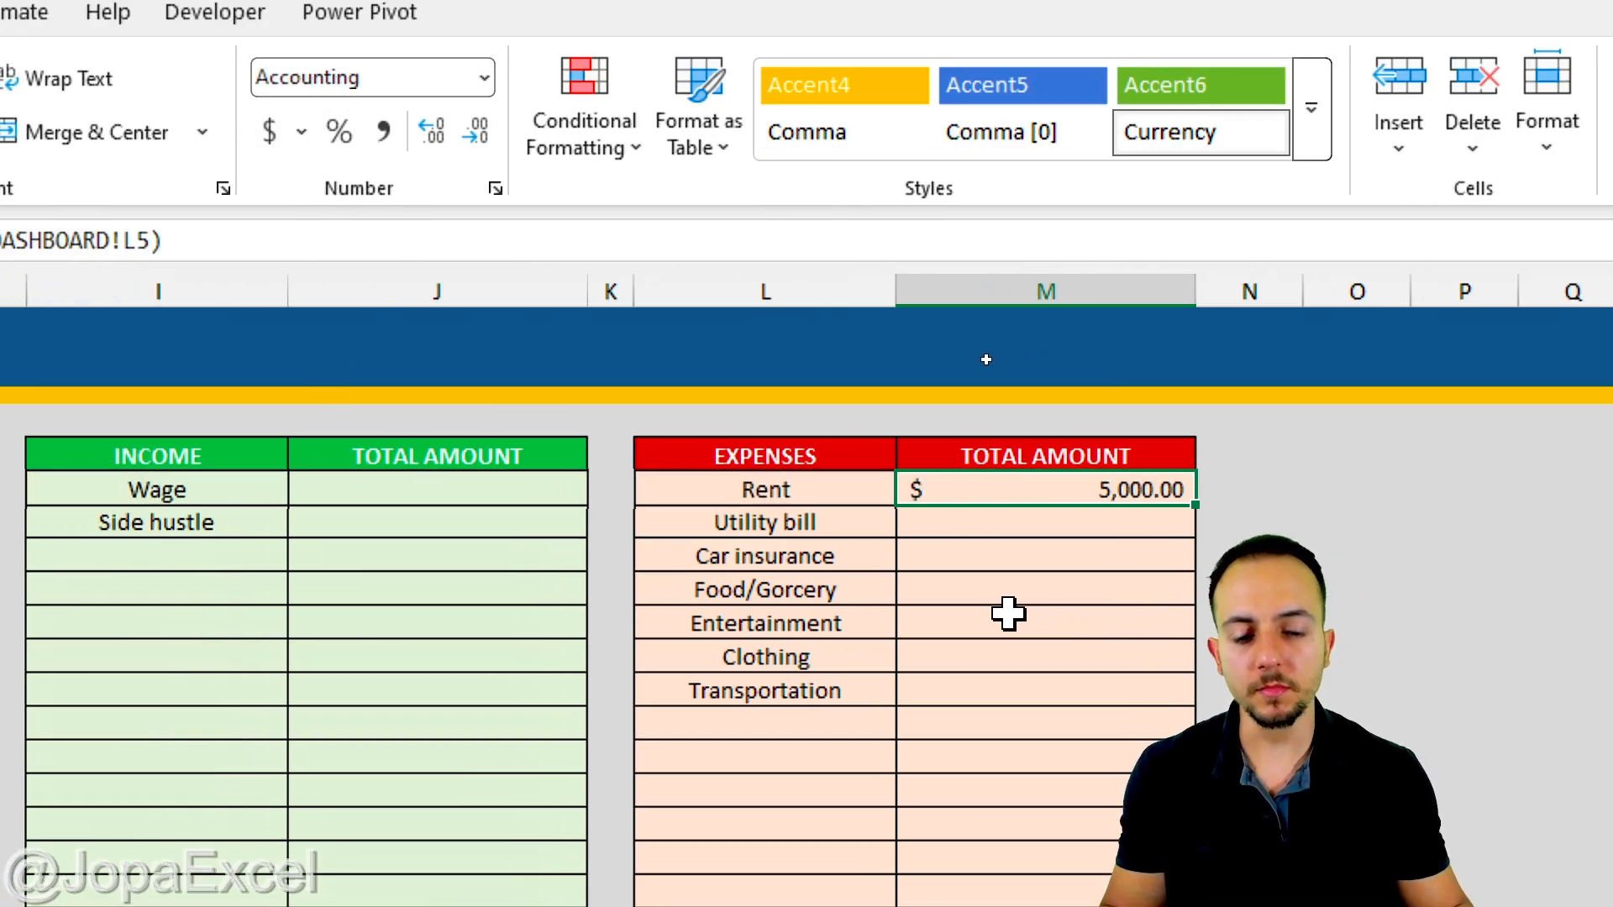
pyautogui.click(808, 497)
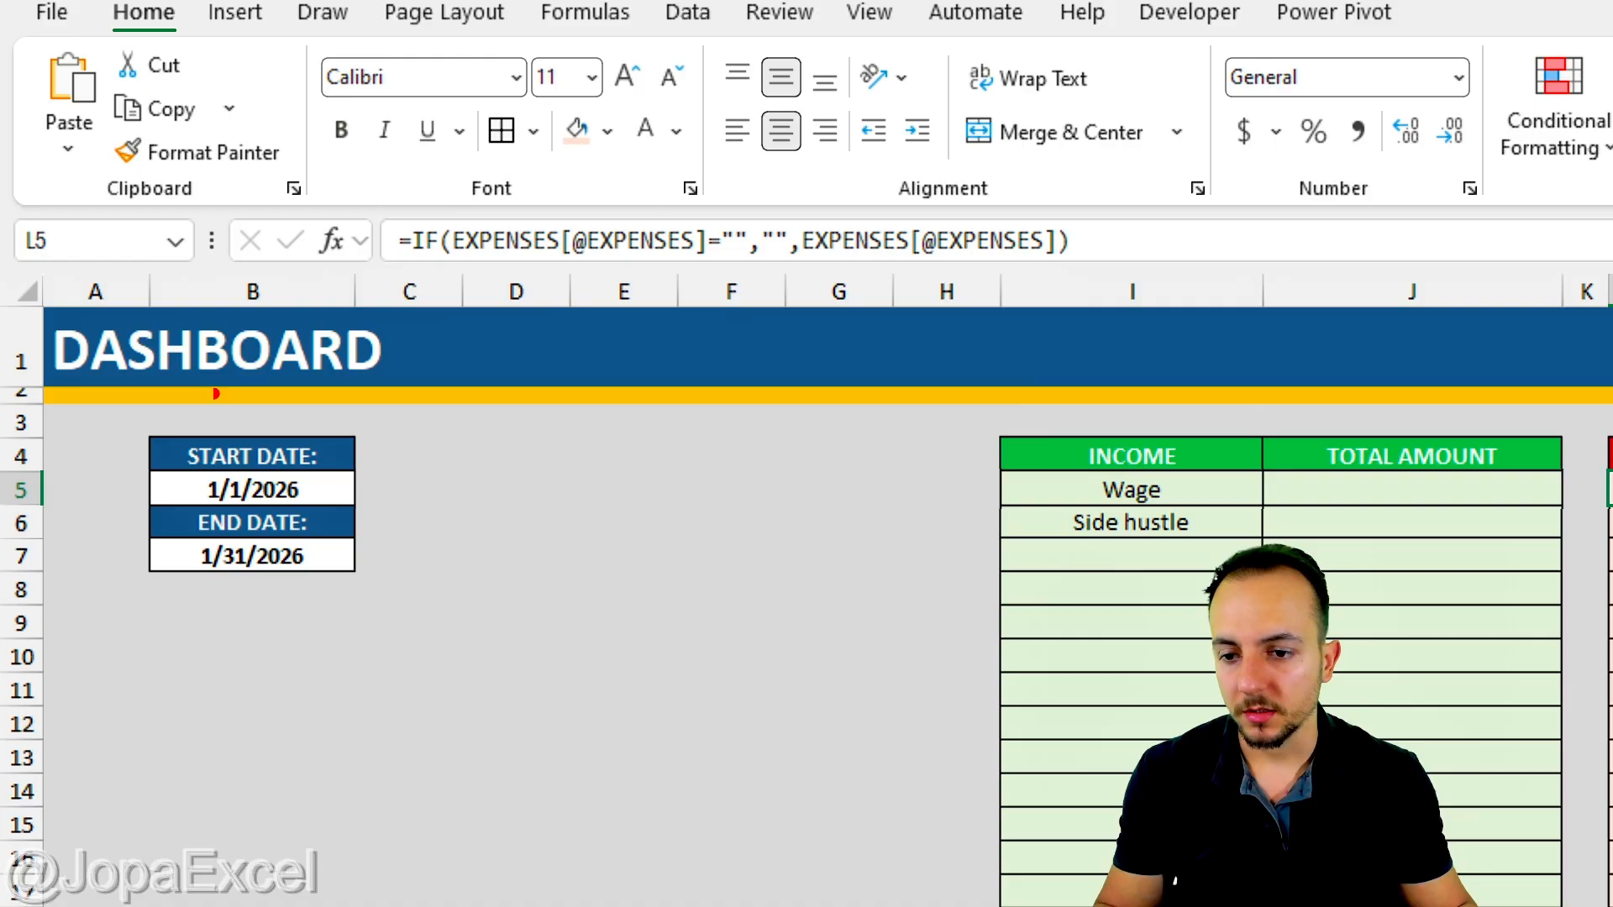
pyautogui.moveTo(198, 393); pyautogui.dragTo(222, 392)
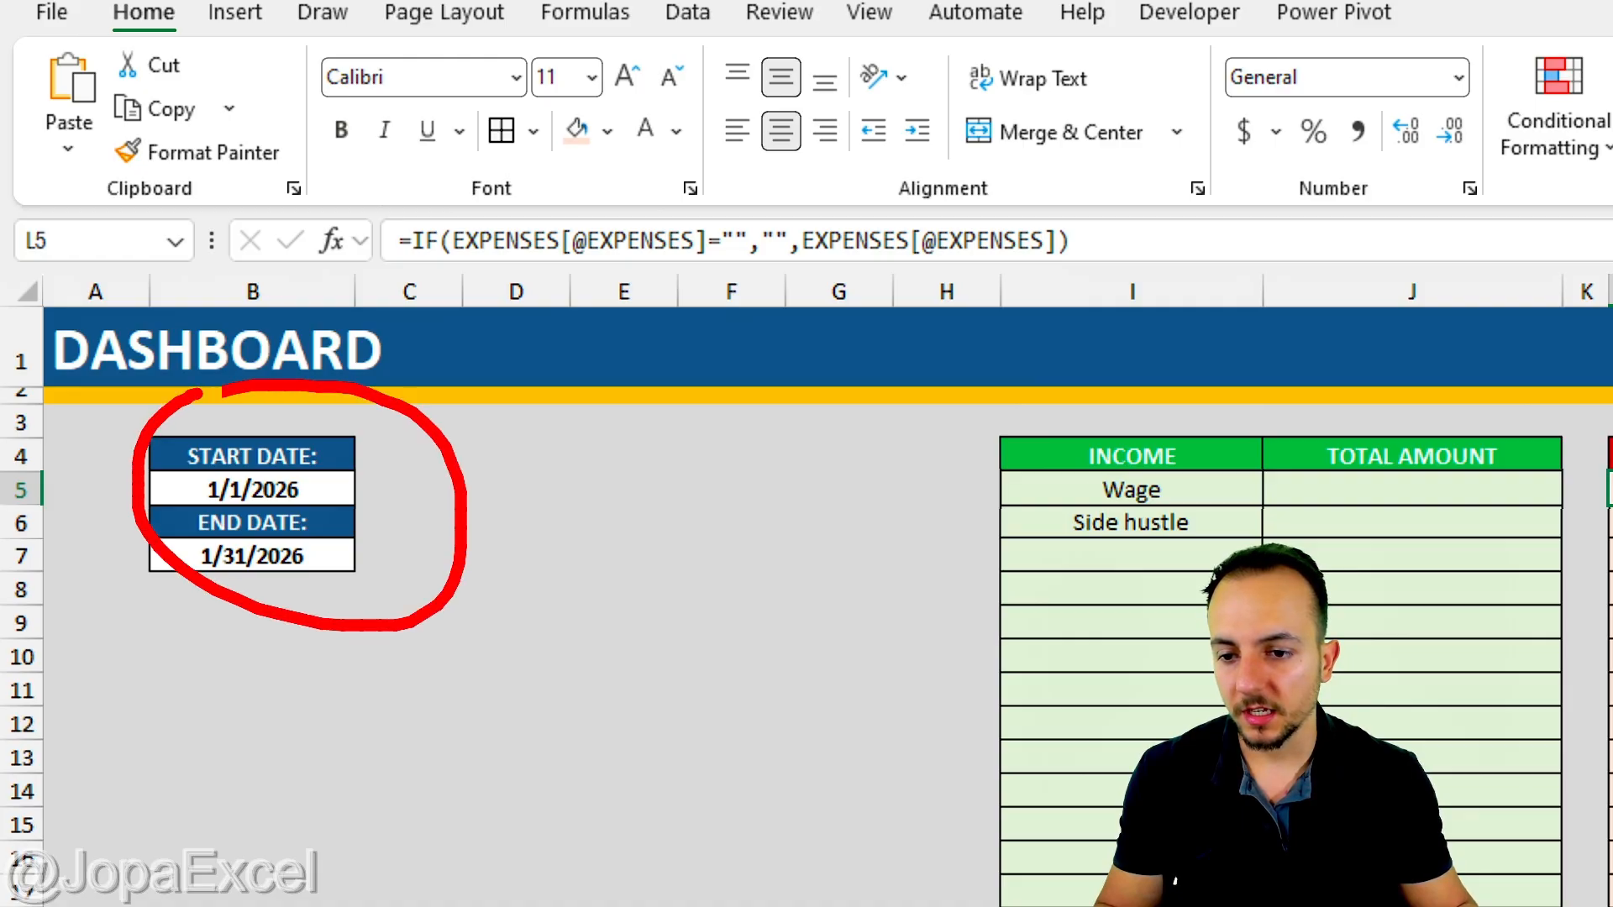
pyautogui.moveTo(540, 581); pyautogui.dragTo(685, 650)
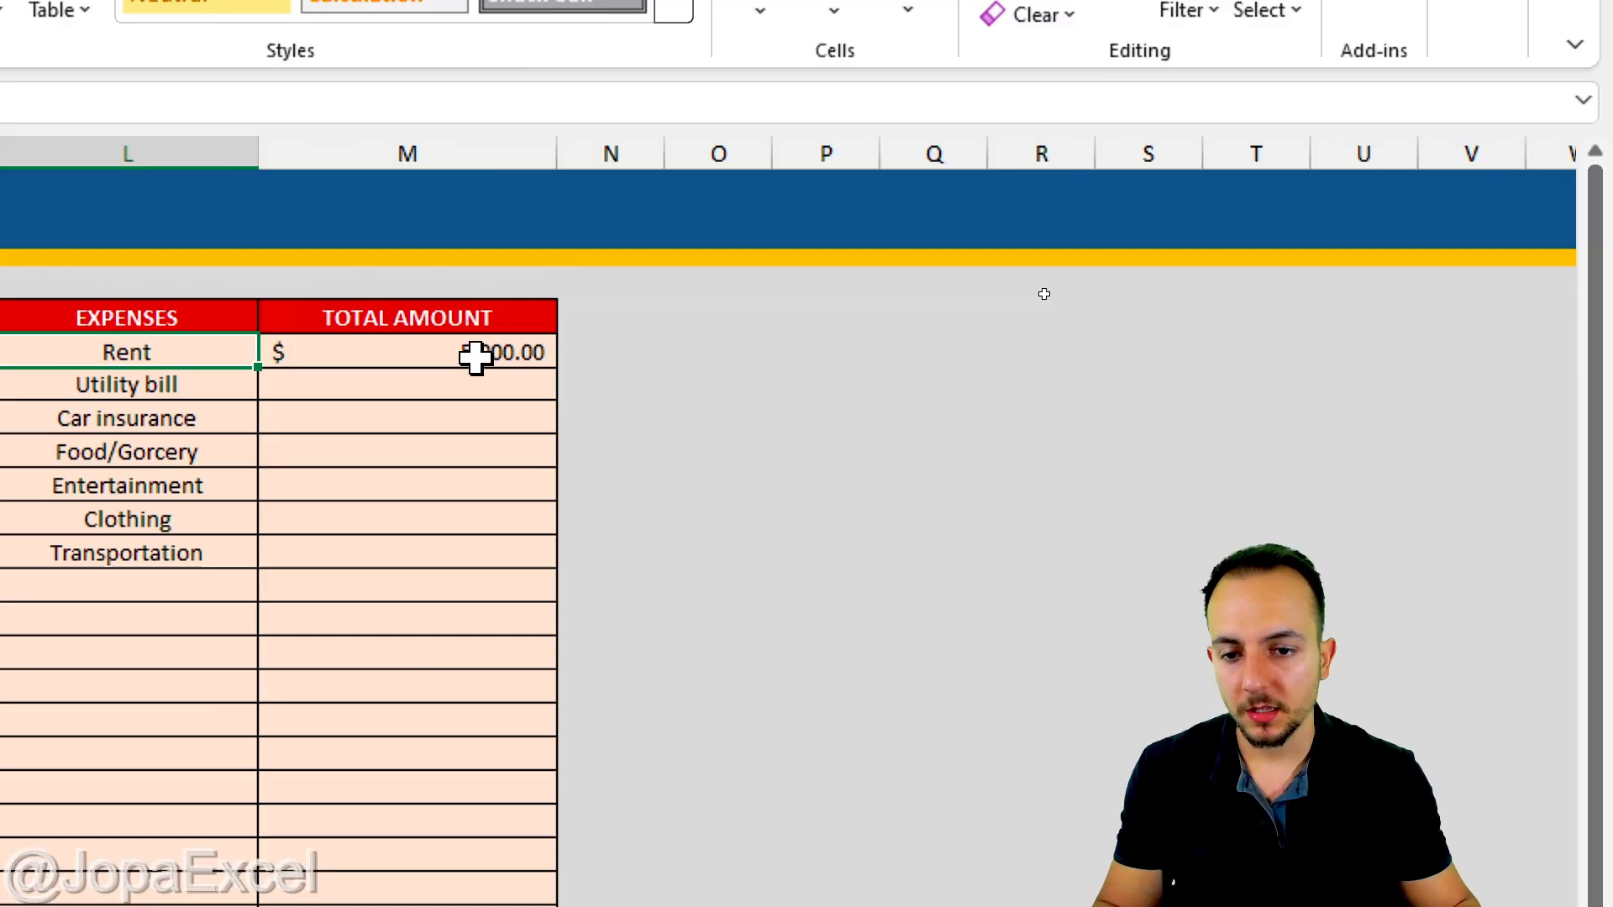
# Reopen the Rent total formula in M5 and add the date column TRANSACTIONS!A:A as the second criteria range
pyautogui.click(476, 357)
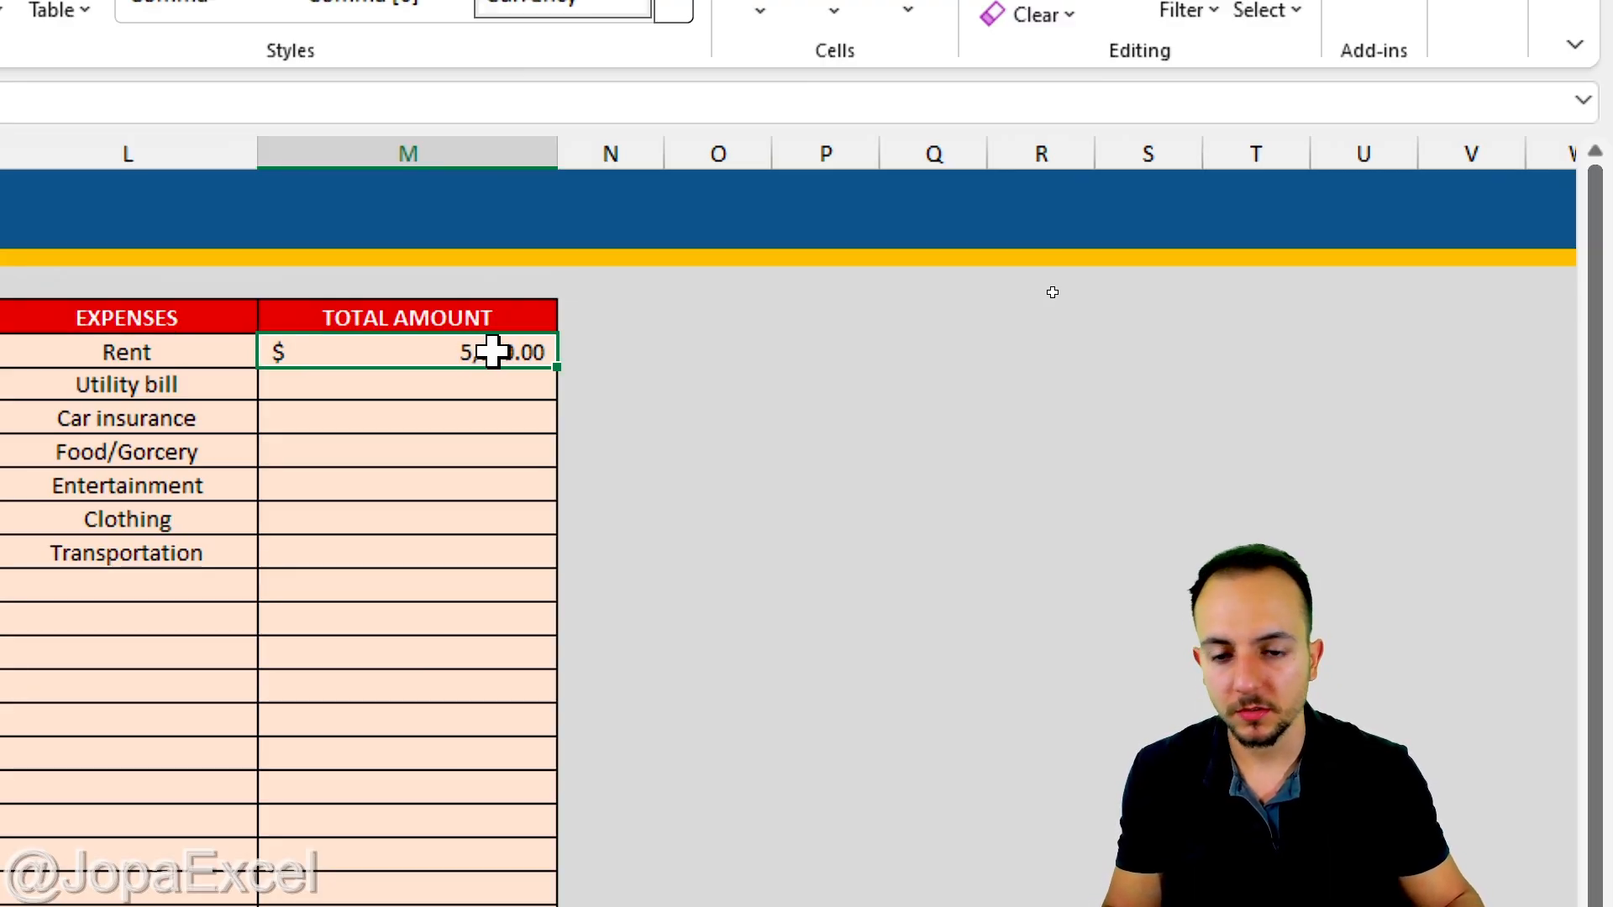
pyautogui.doubleClick(493, 351)
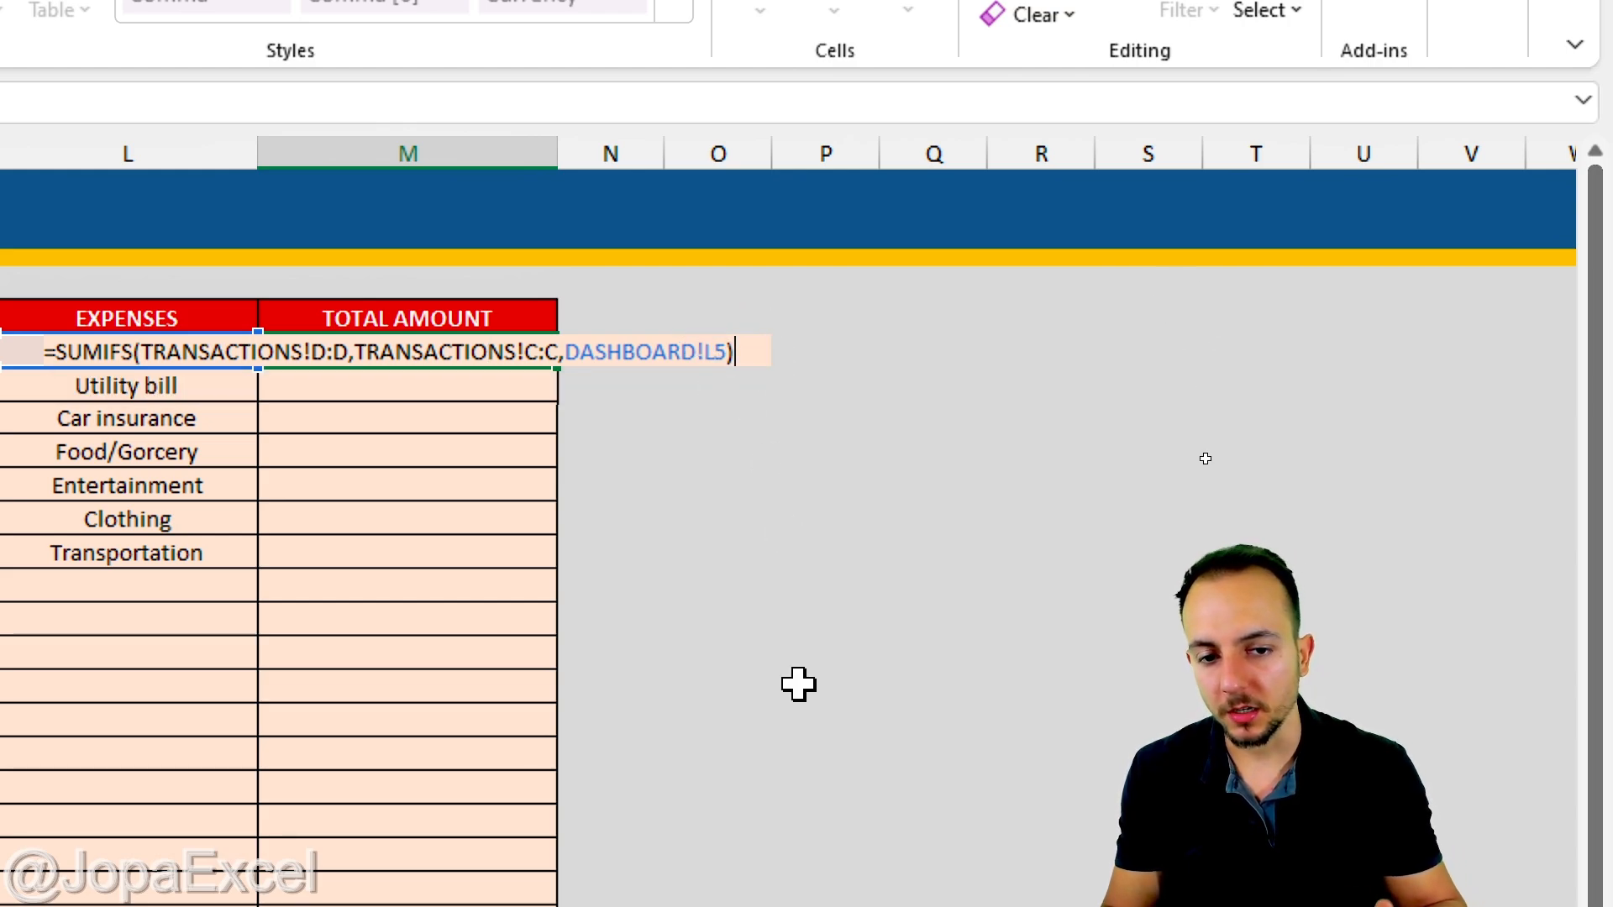
pyautogui.press('BackSpace')
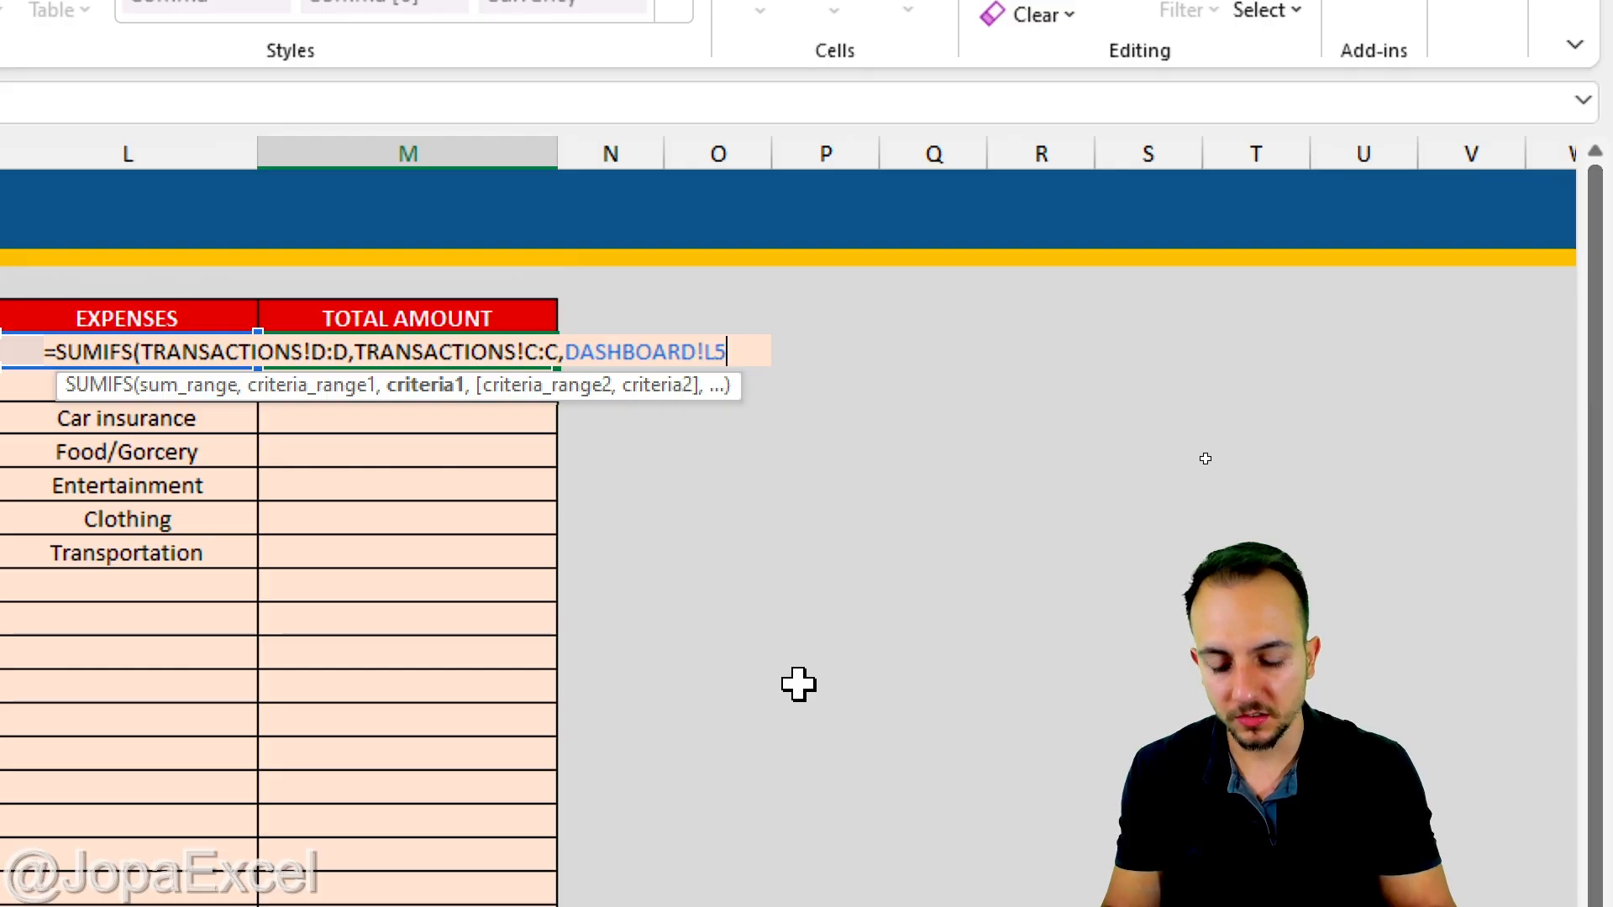
pyautogui.write(',')
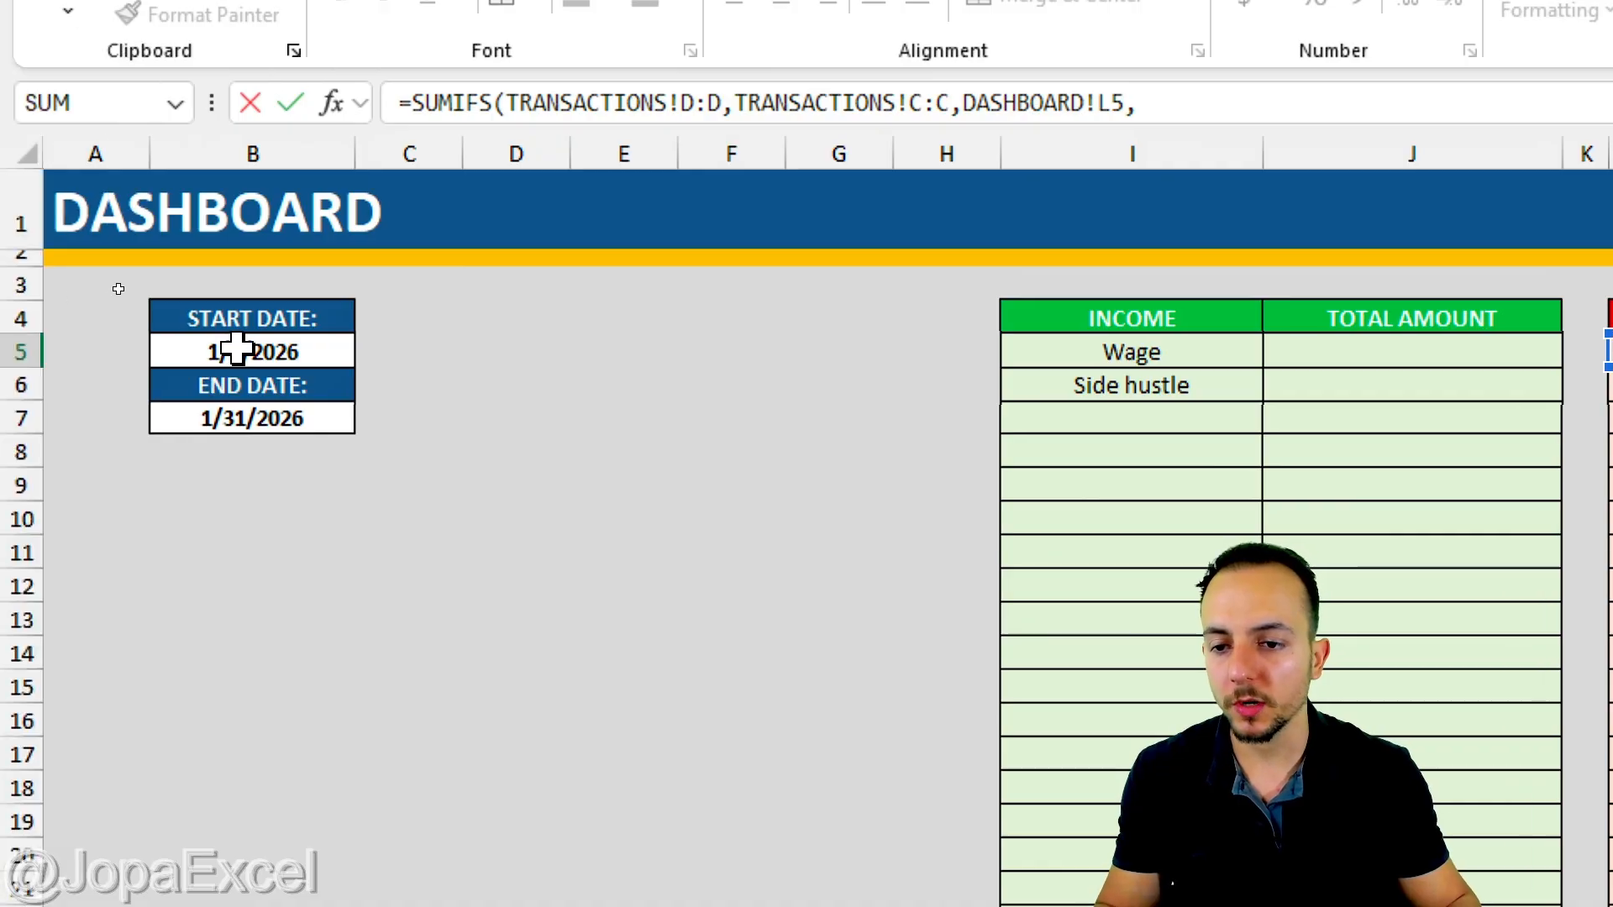
pyautogui.hotkey('ctrl', '2')
pyautogui.moveTo(126, 293)
pyautogui.mouseDown()
pyautogui.moveTo(311, 380)
pyautogui.moveTo(421, 400)
pyautogui.mouseUp()
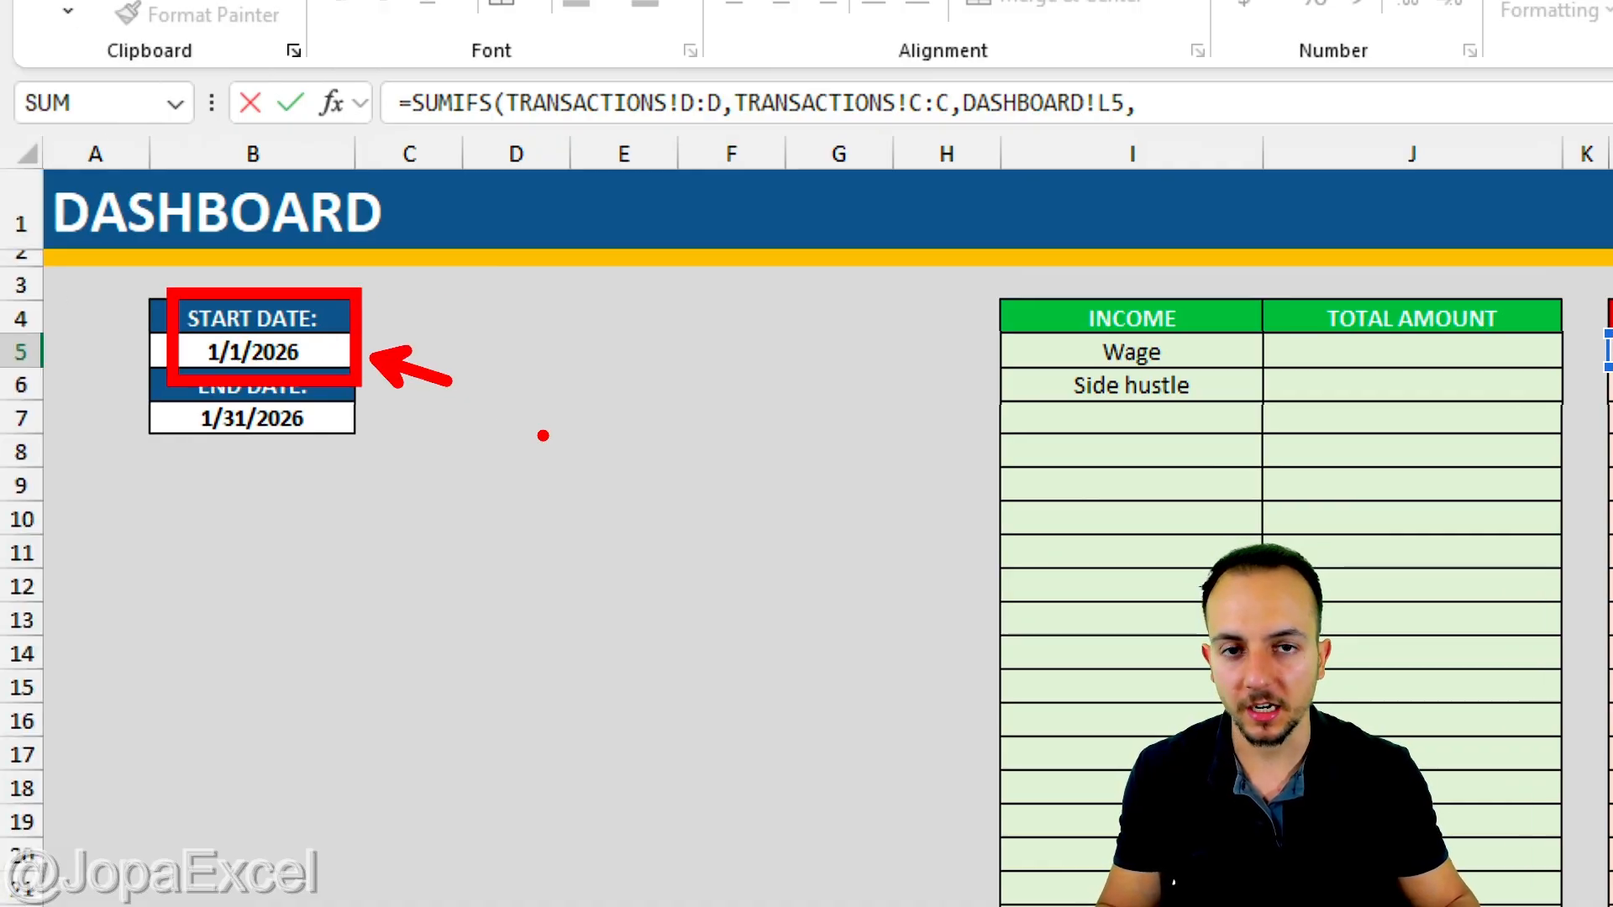
pyautogui.press('Escape')
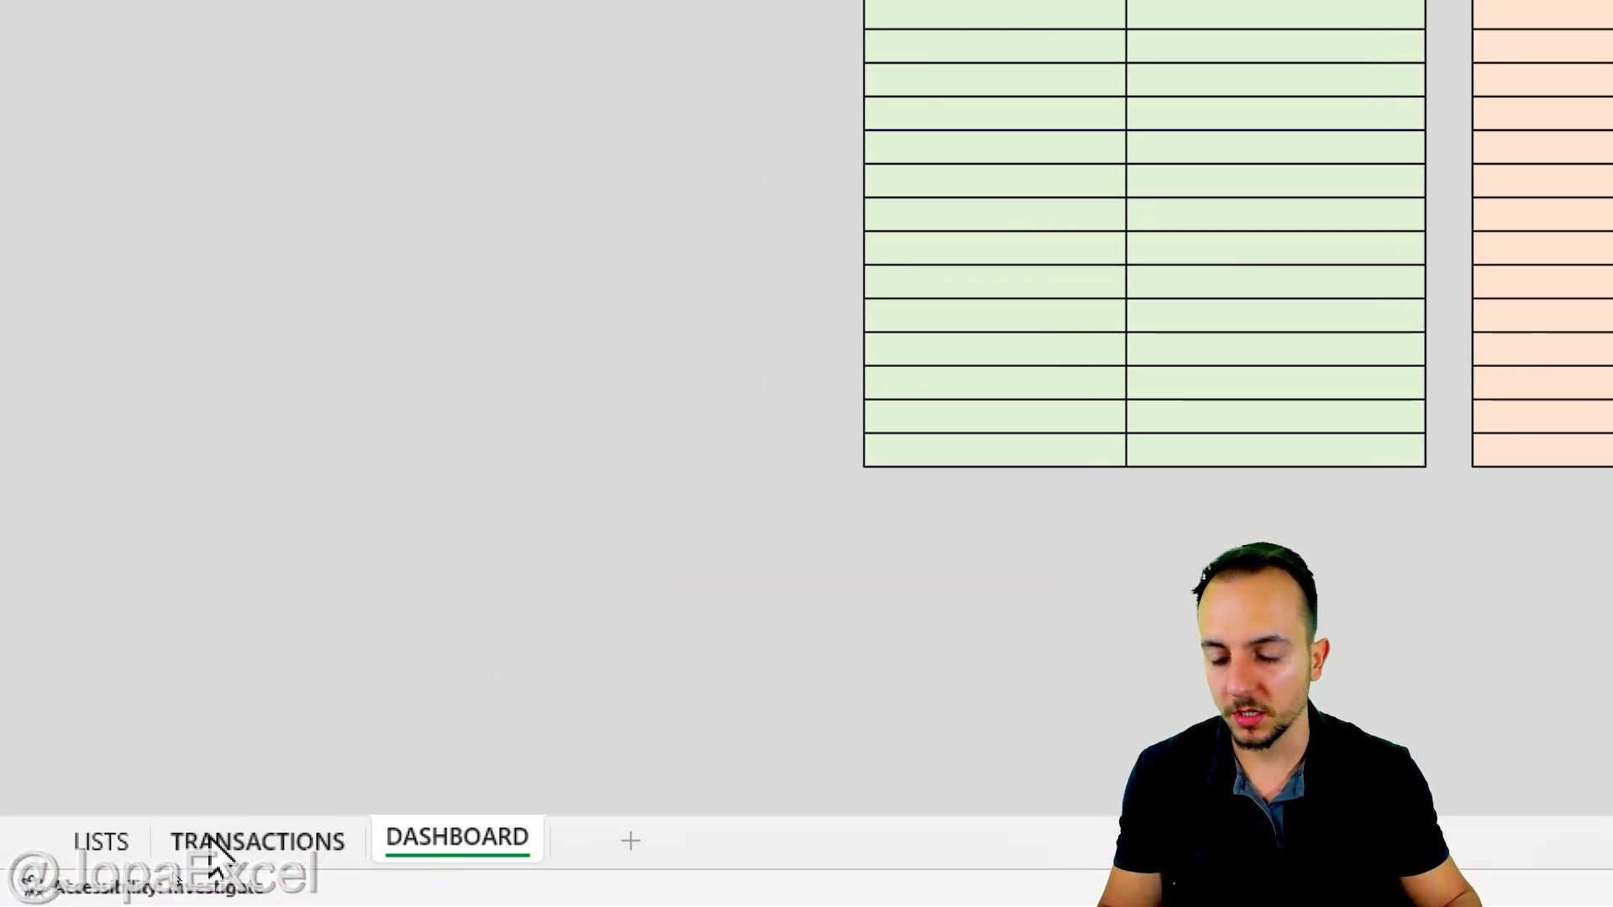
pyautogui.click(176, 877)
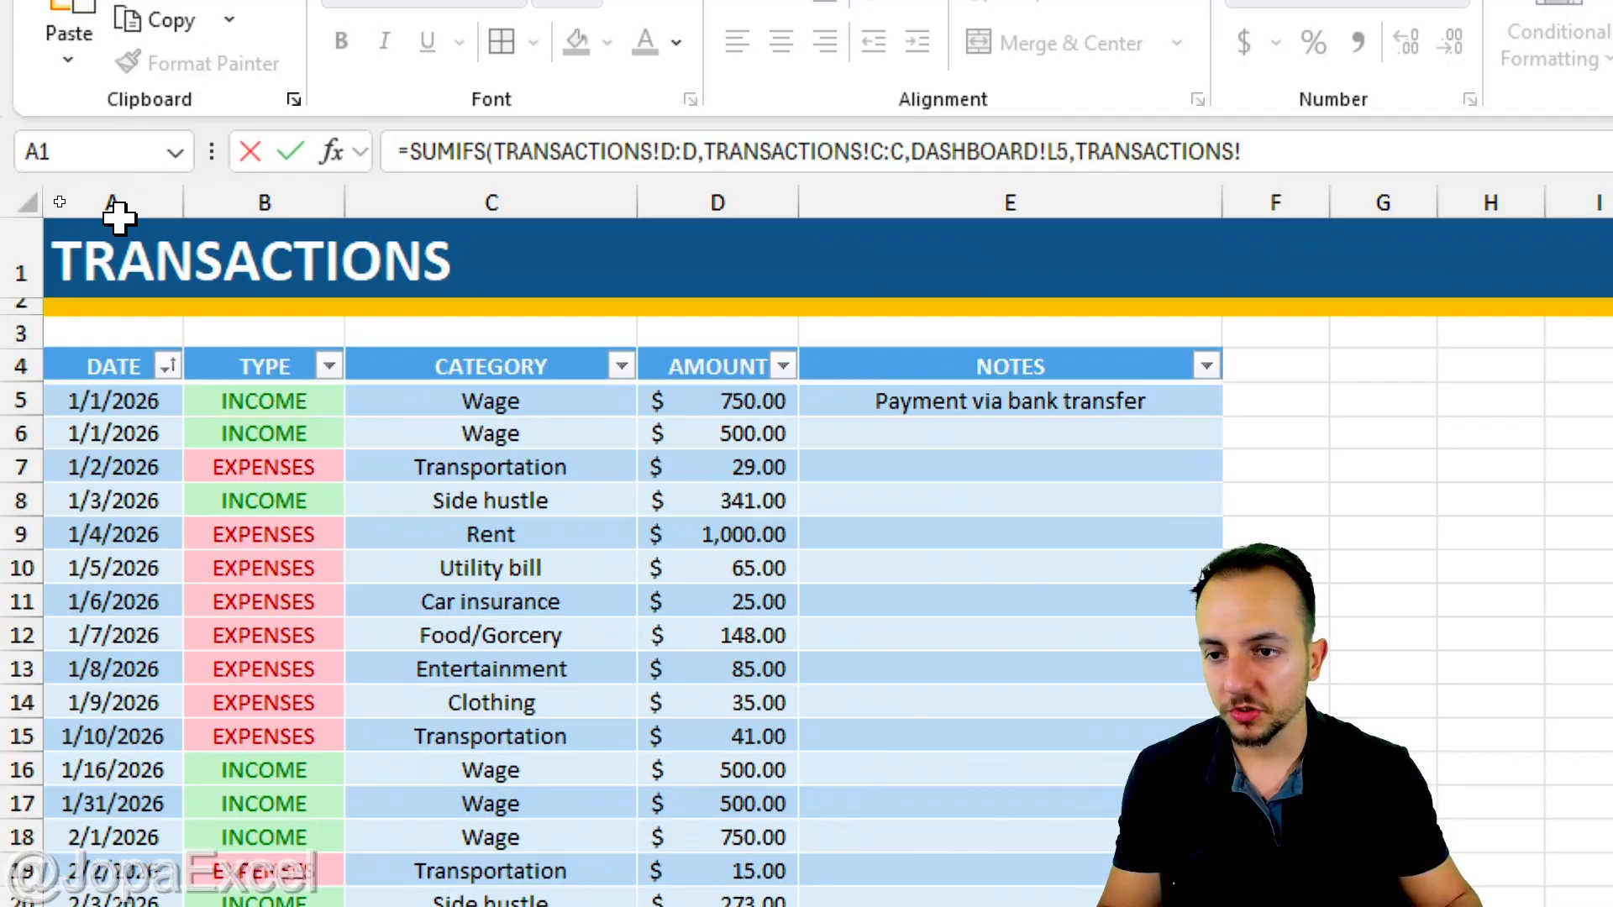
pyautogui.click(117, 204)
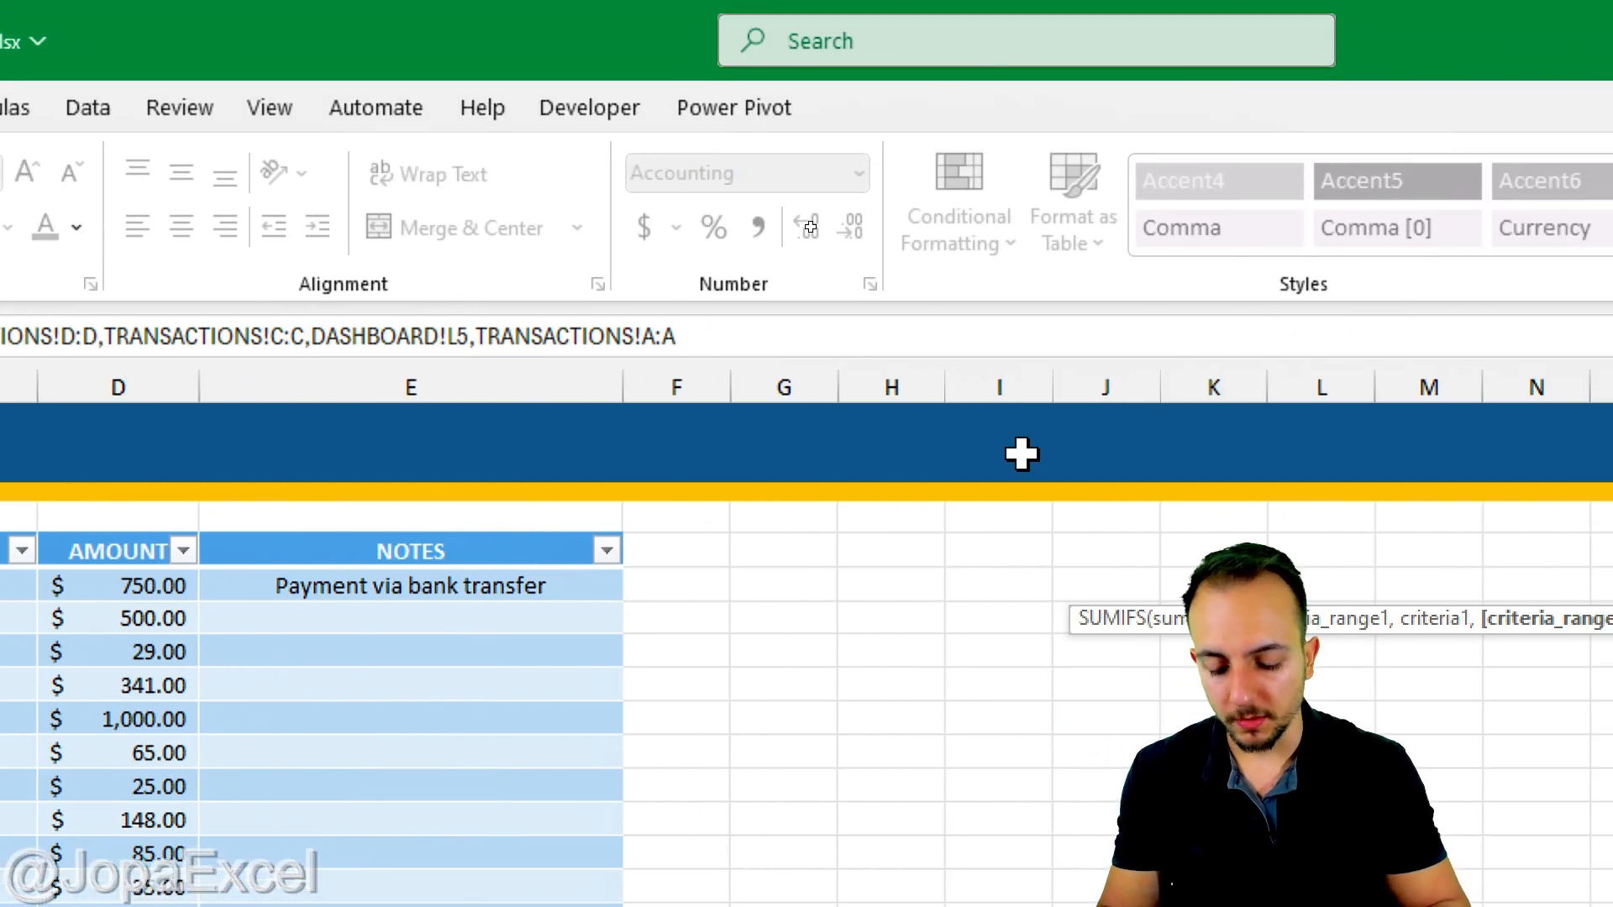
# Add ">="&DASHBOARD!B5 as the second criterion so only dates from the start date onward count
pyautogui.write(',')
pyautogui.click(744, 332)
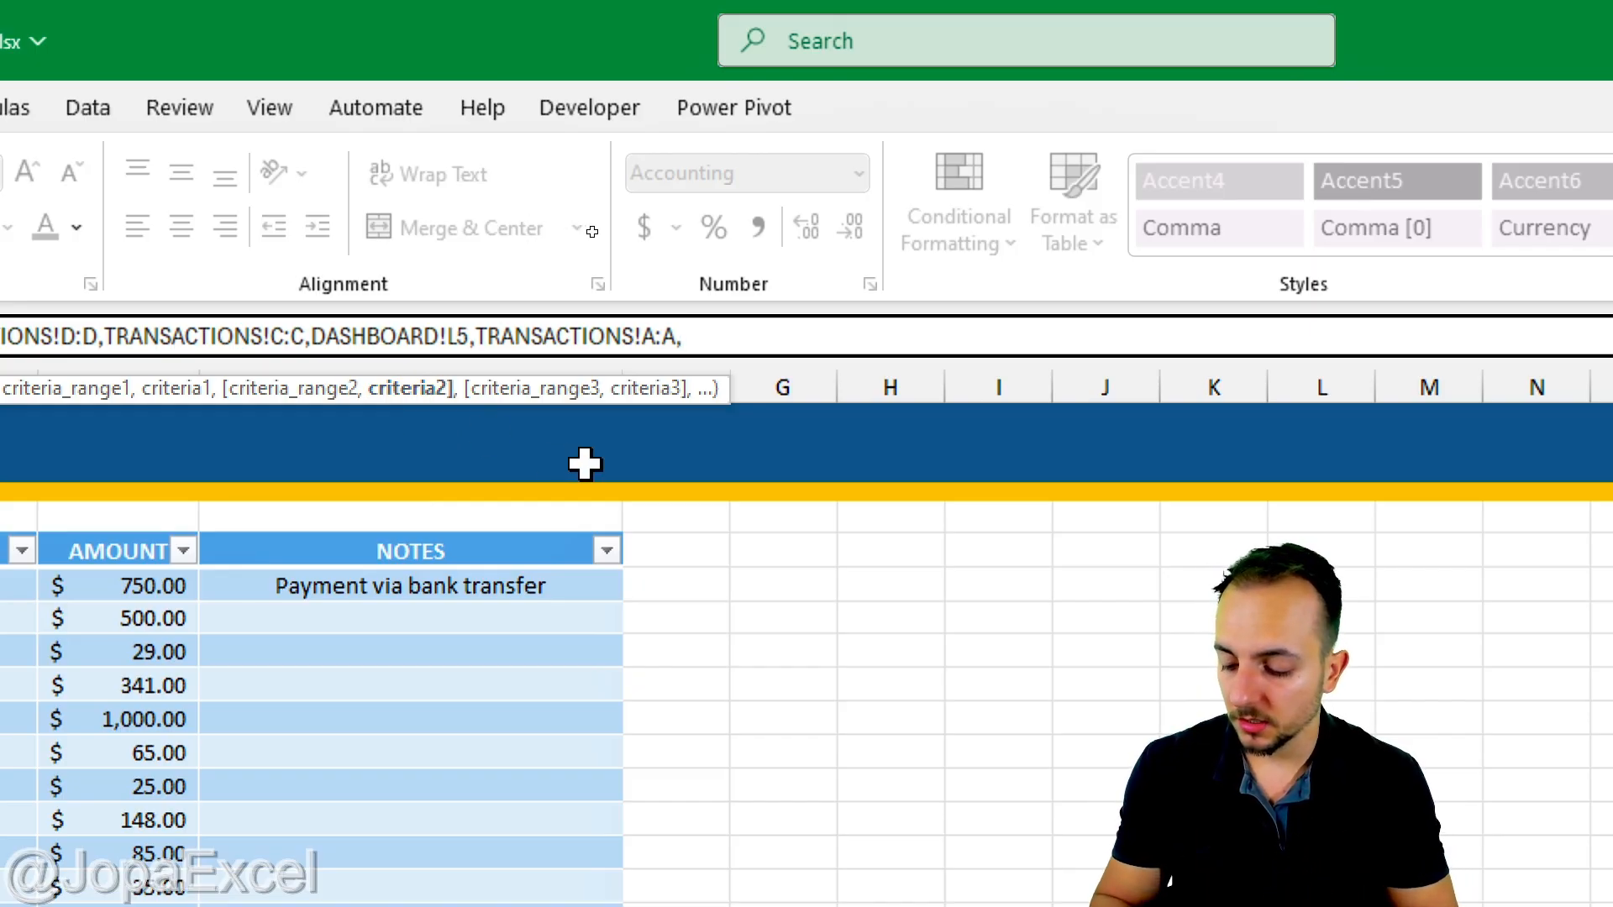
pyautogui.write('"')
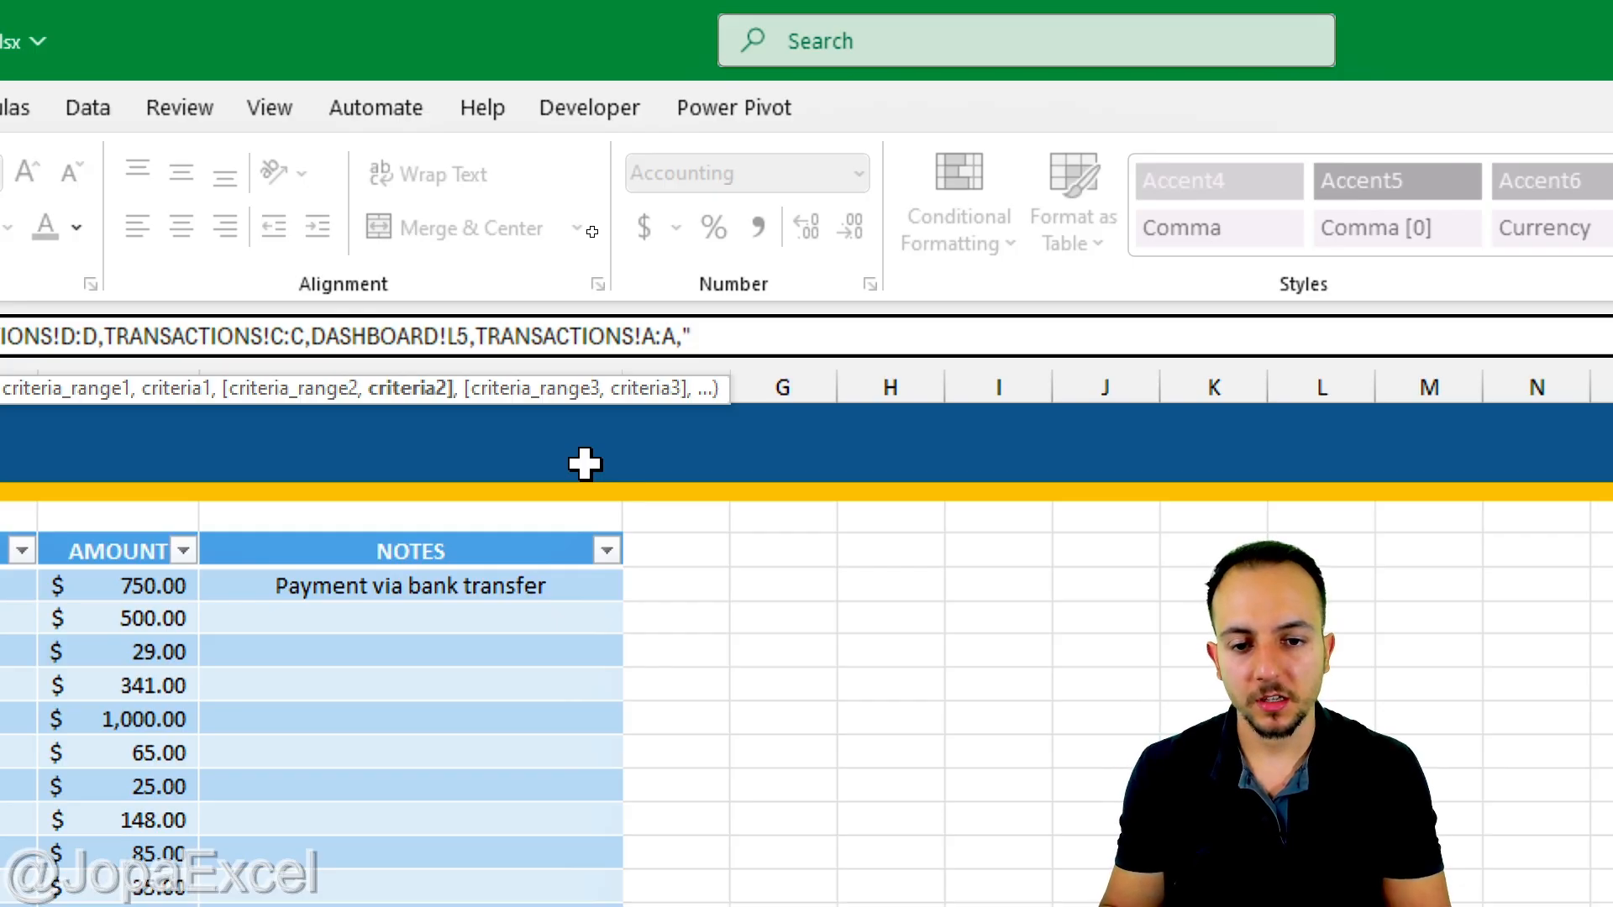
pyautogui.write('>="')
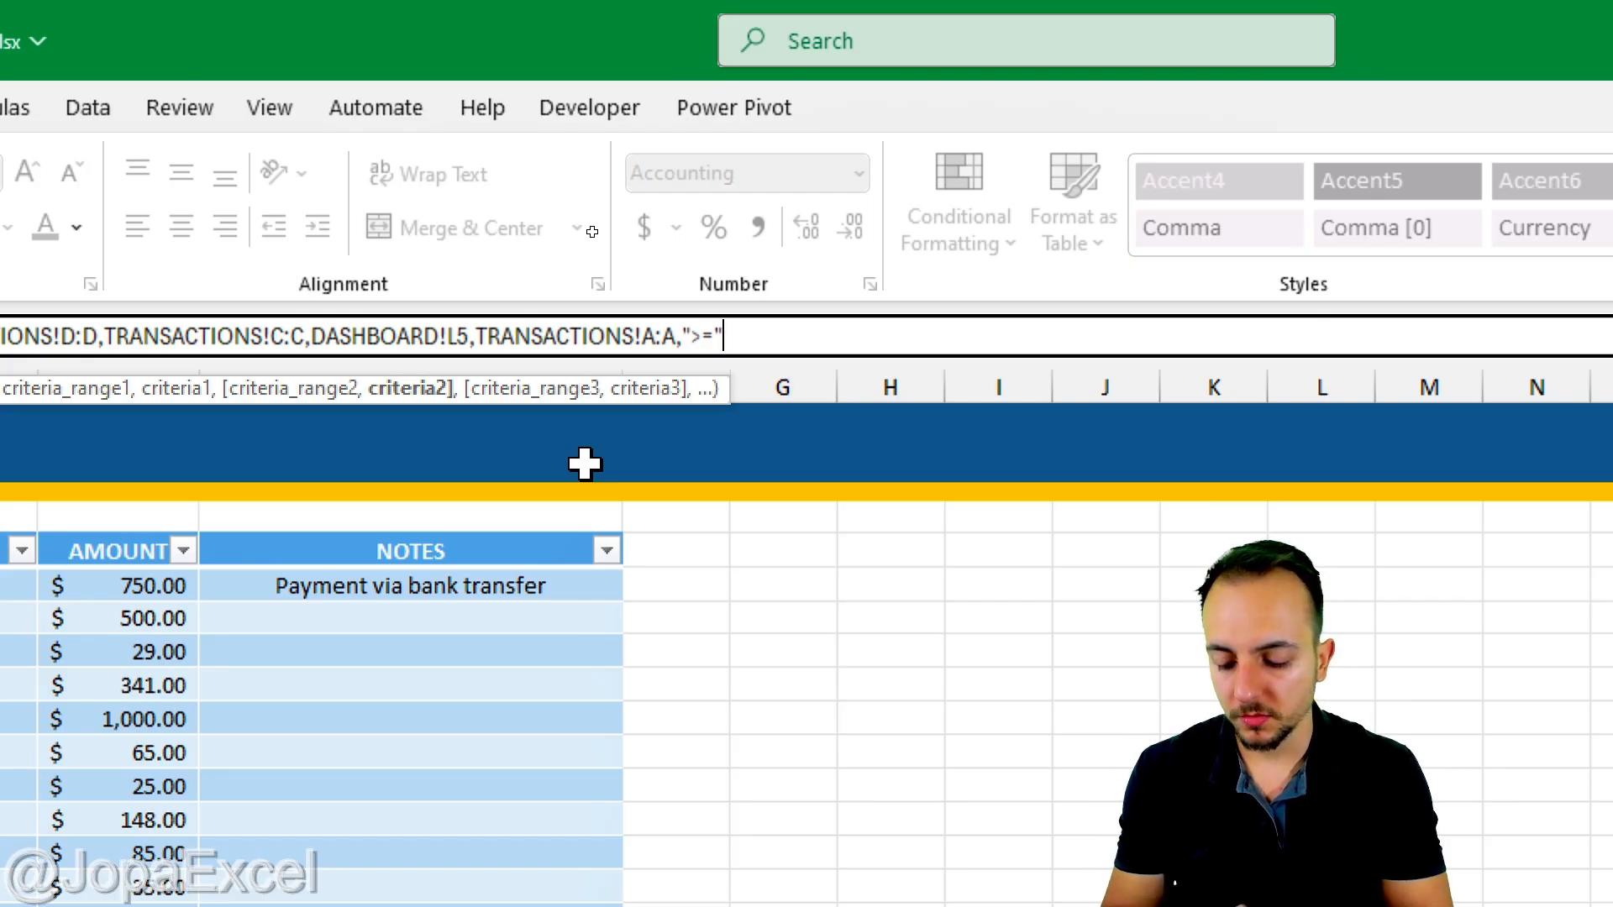
pyautogui.write('&')
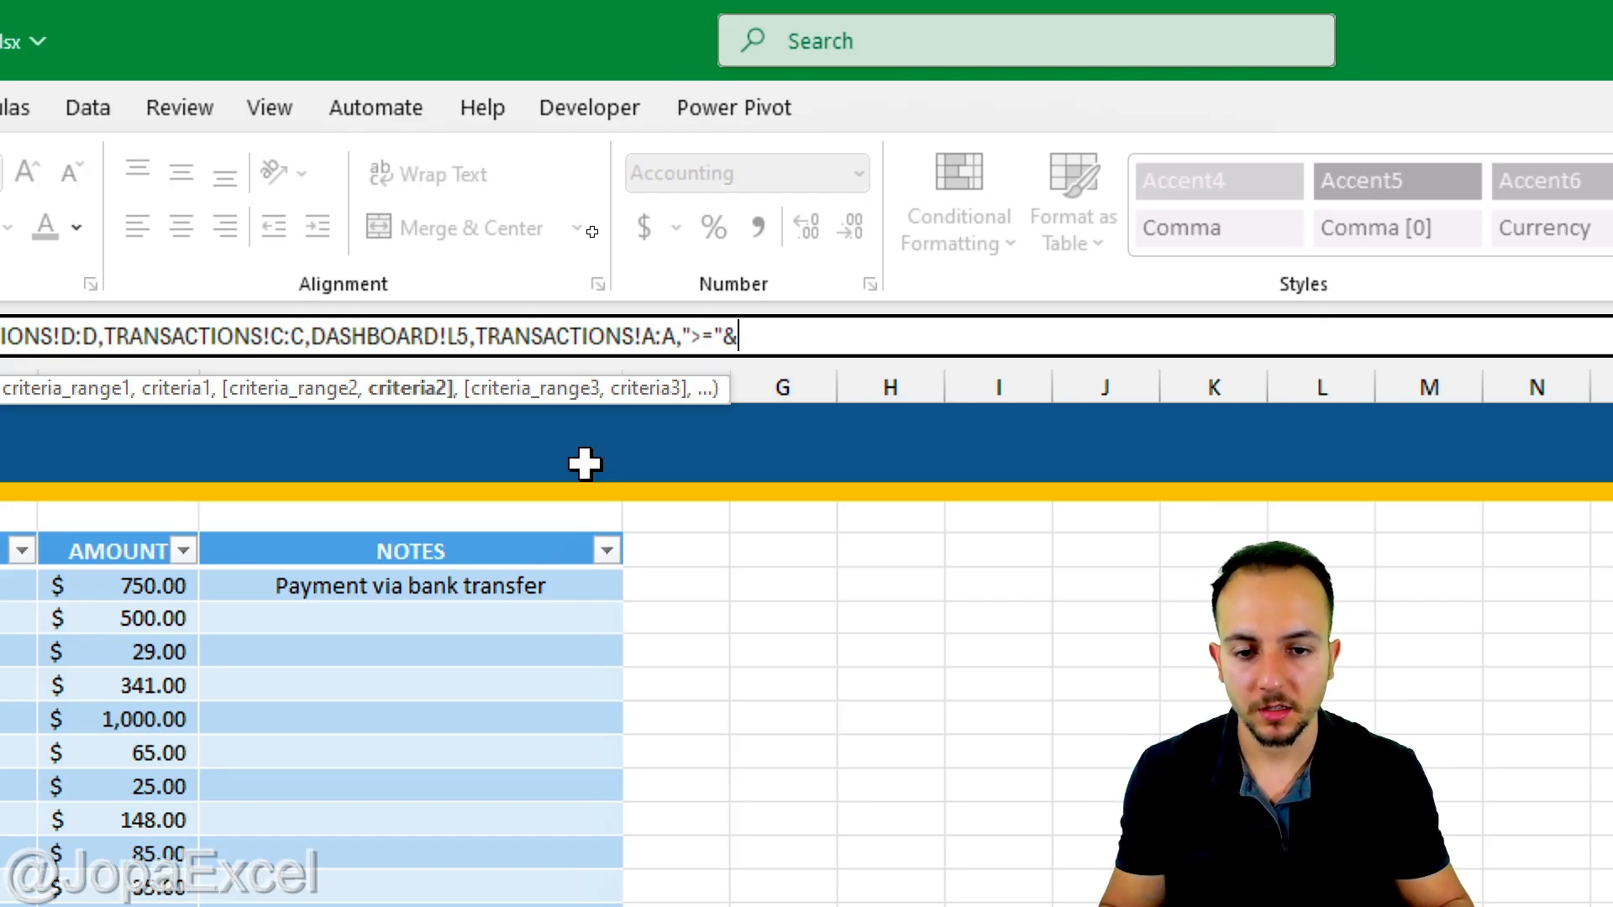
pyautogui.hotkey('ctrl', '2')
pyautogui.moveTo(746, 295)
pyautogui.mouseDown()
pyautogui.moveTo(706, 325)
pyautogui.moveTo(696, 275)
pyautogui.mouseUp()
pyautogui.moveTo(786, 373); pyautogui.dragTo(884, 484)
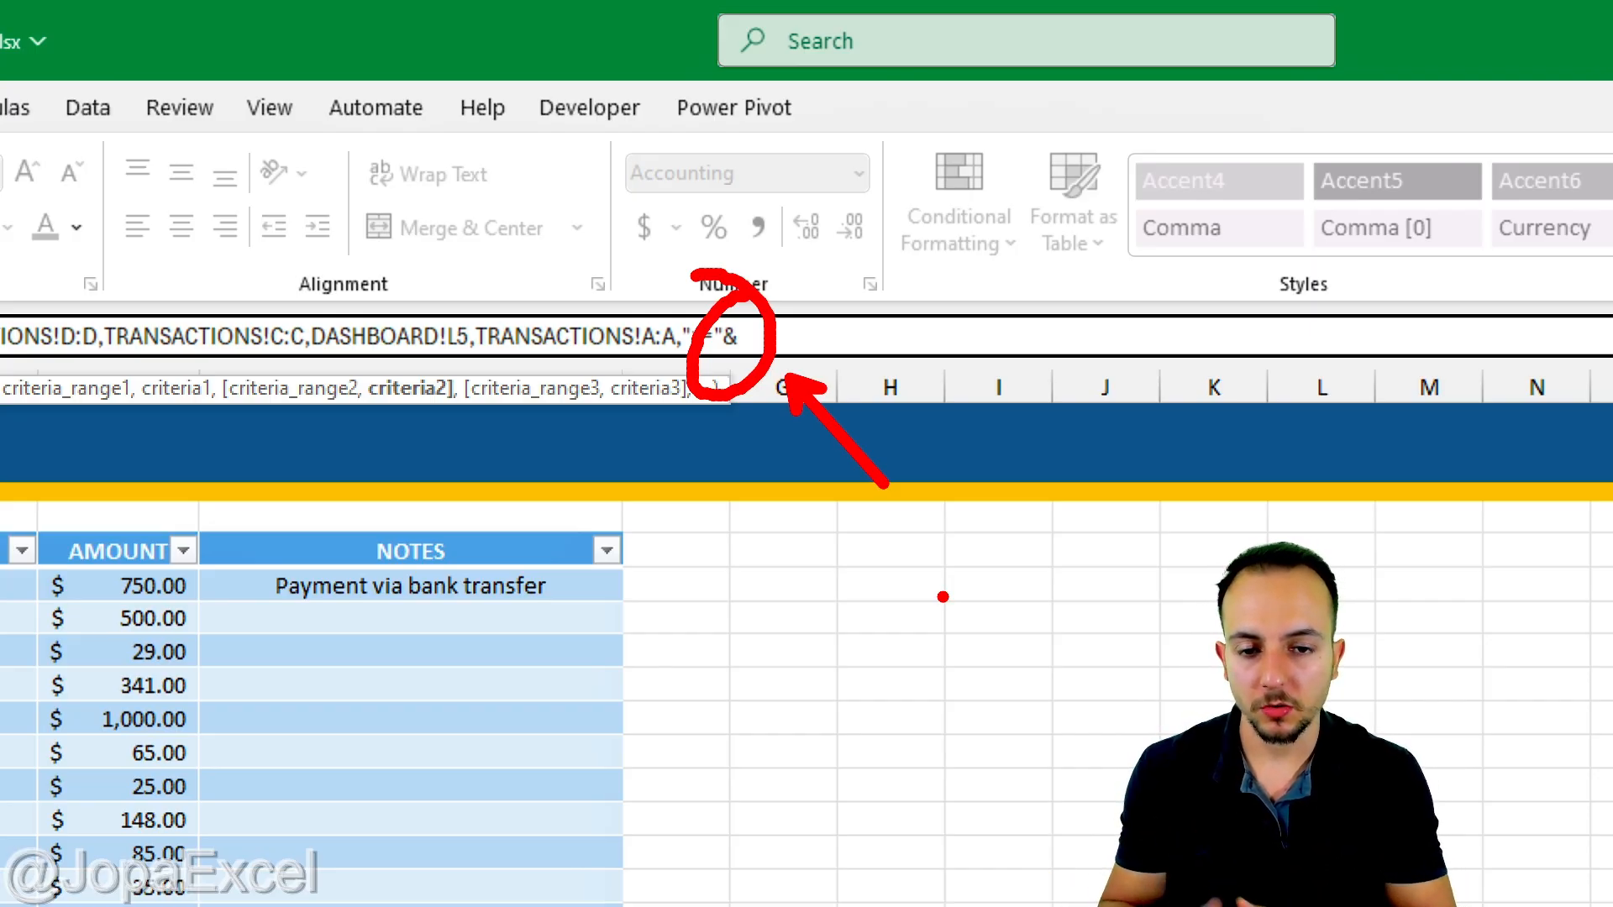
pyautogui.press('Escape')
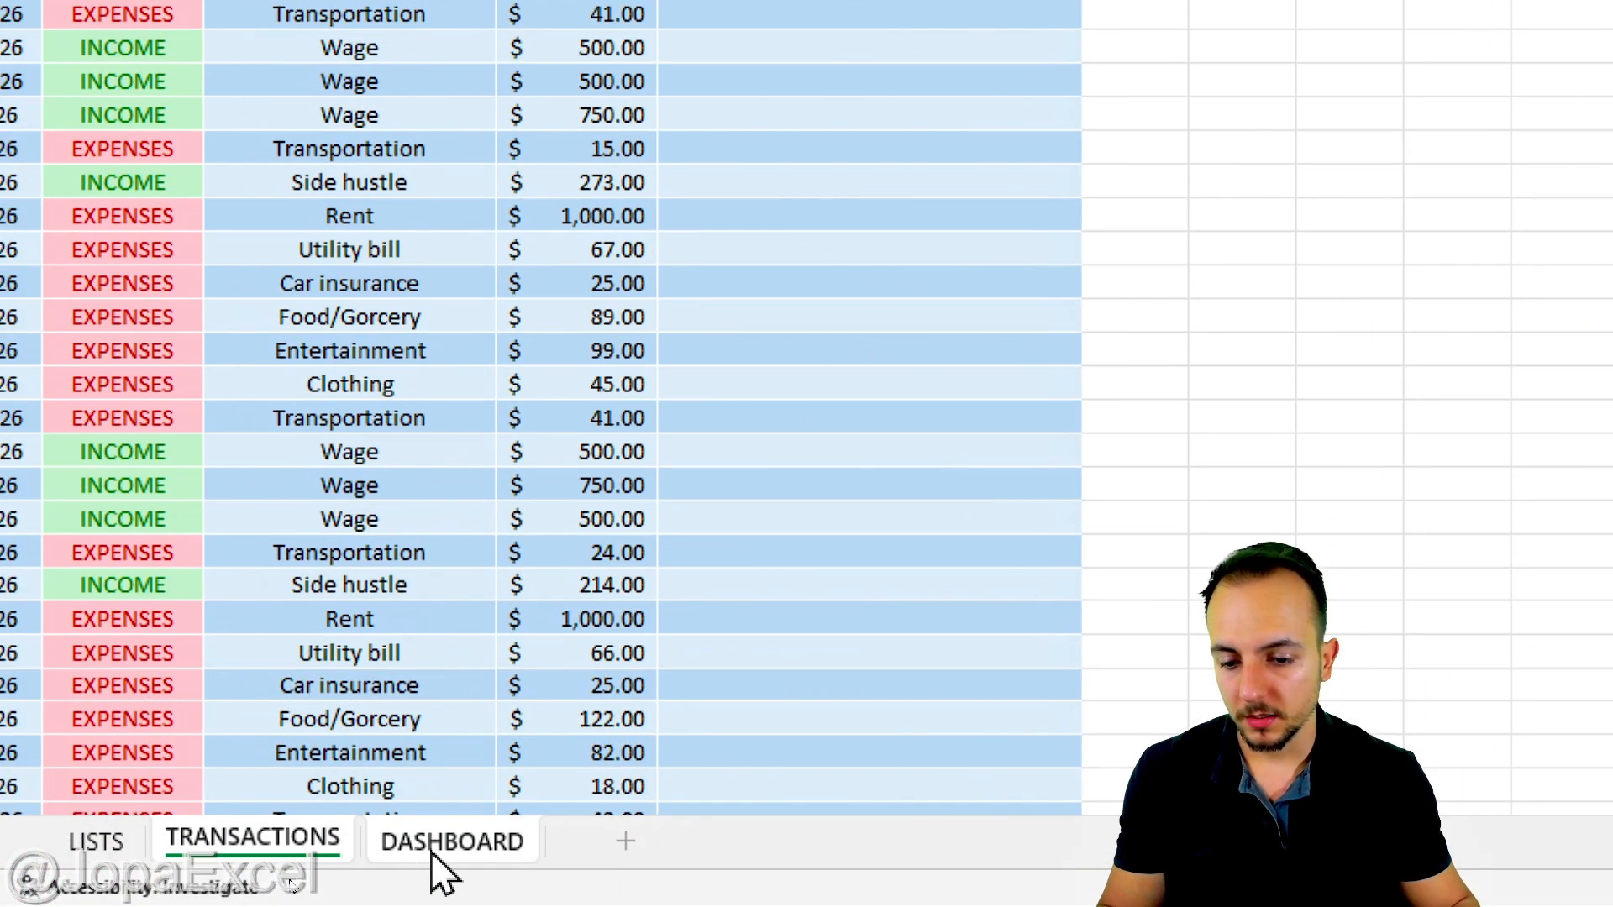
pyautogui.click(431, 850)
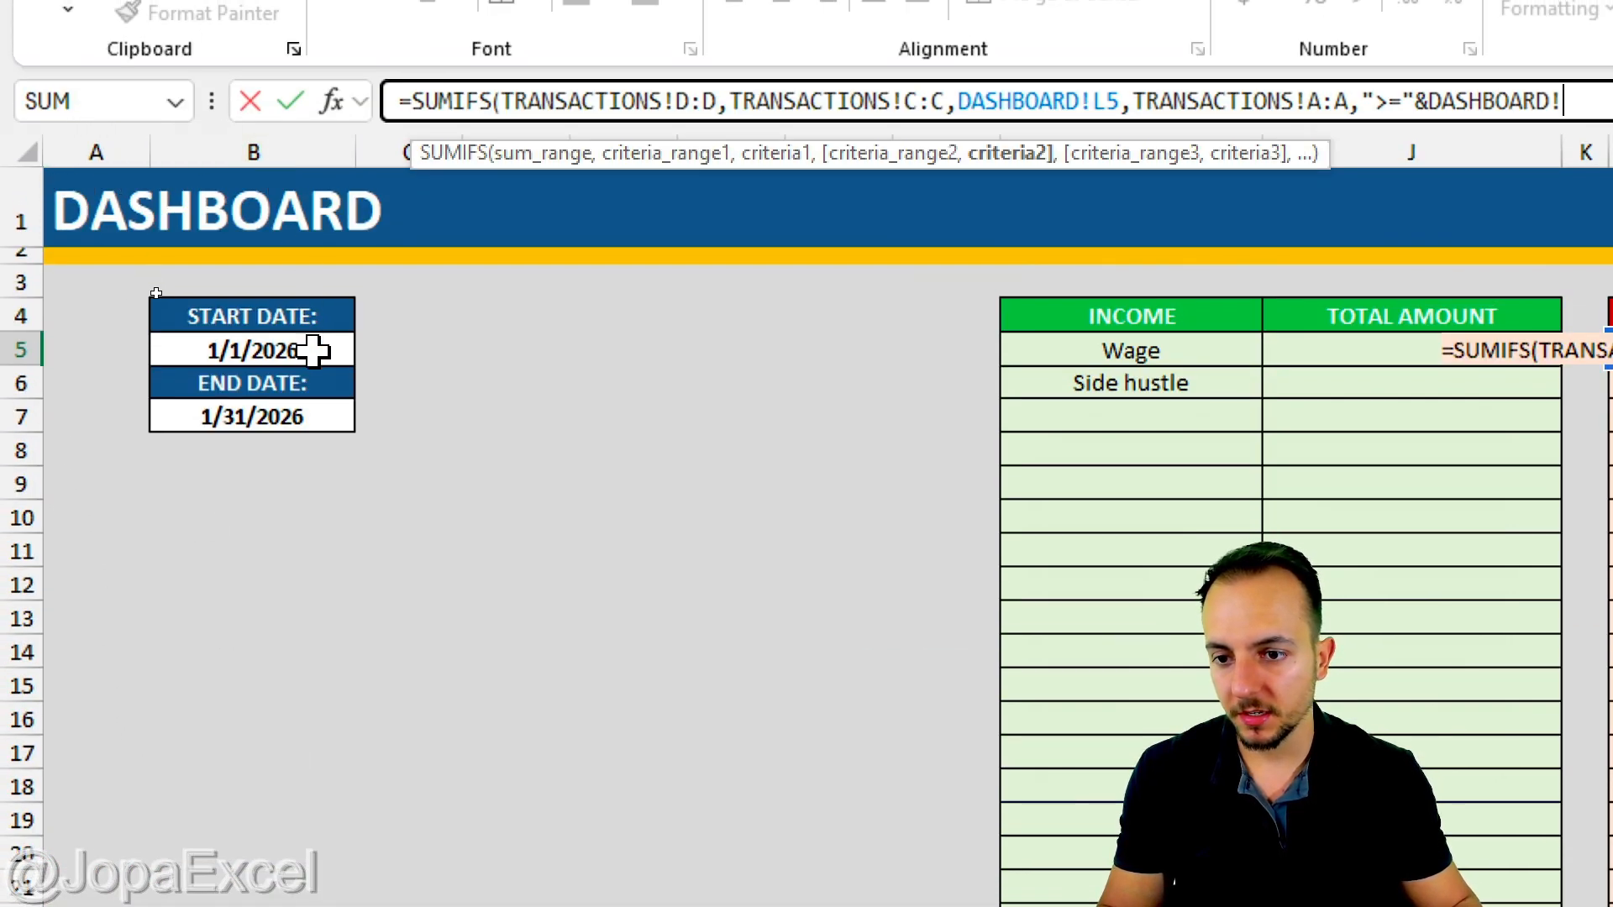
pyautogui.click(317, 349)
pyautogui.hotkey('ctrl', '2')
pyautogui.moveTo(281, 285)
pyautogui.mouseDown()
pyautogui.moveTo(168, 336)
pyautogui.moveTo(223, 273)
pyautogui.mouseUp()
pyautogui.moveTo(445, 390); pyautogui.dragTo(556, 467)
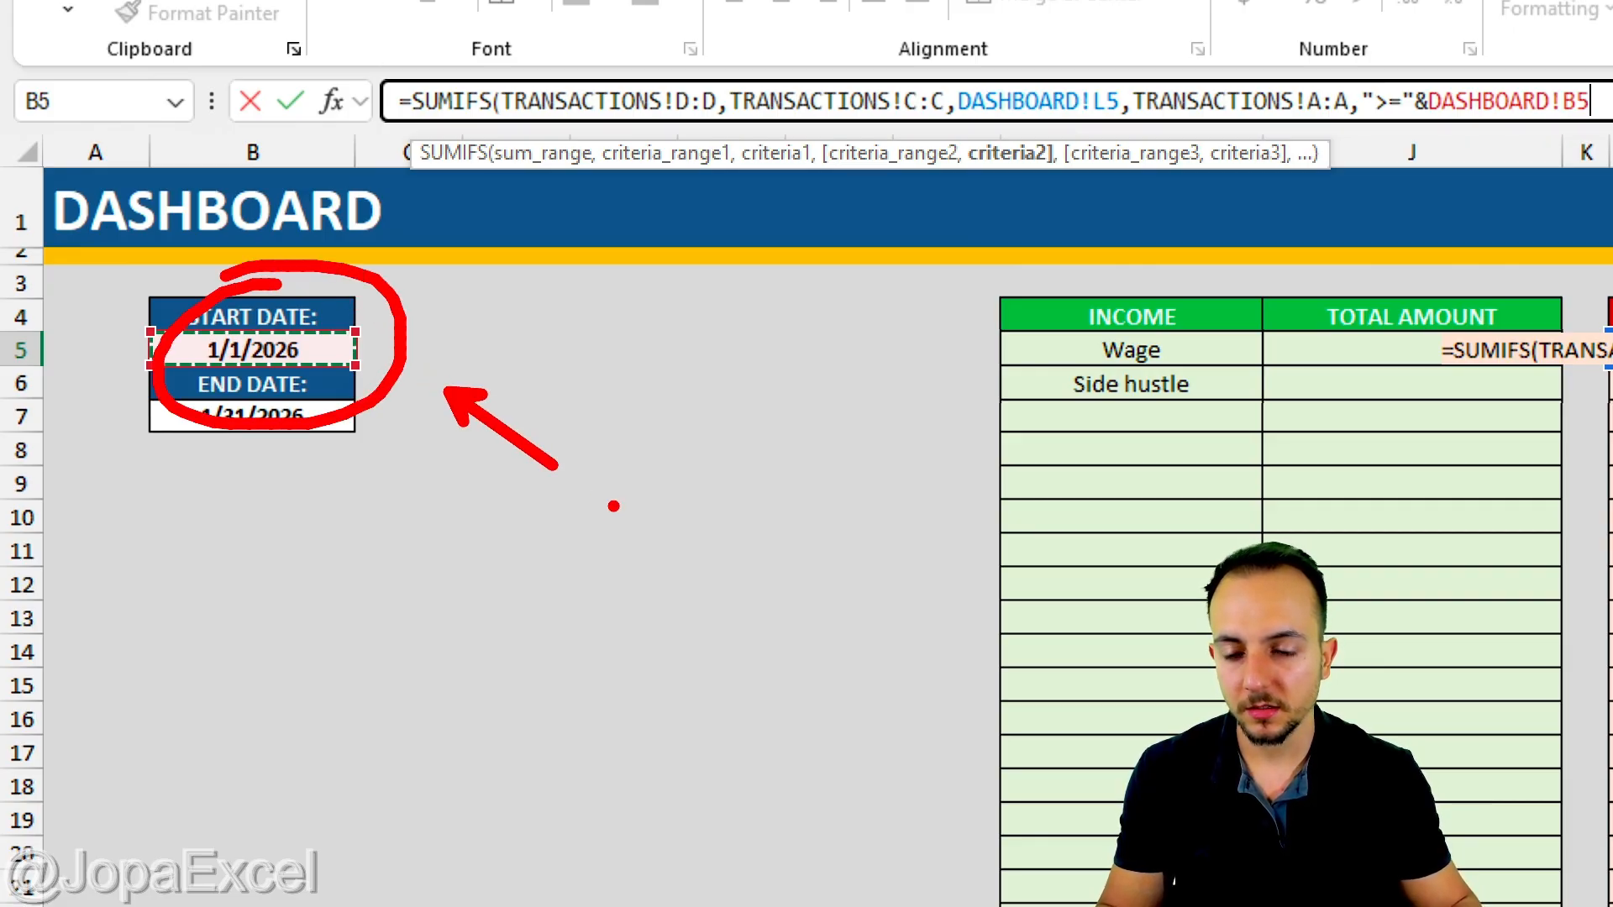
pyautogui.press('Escape')
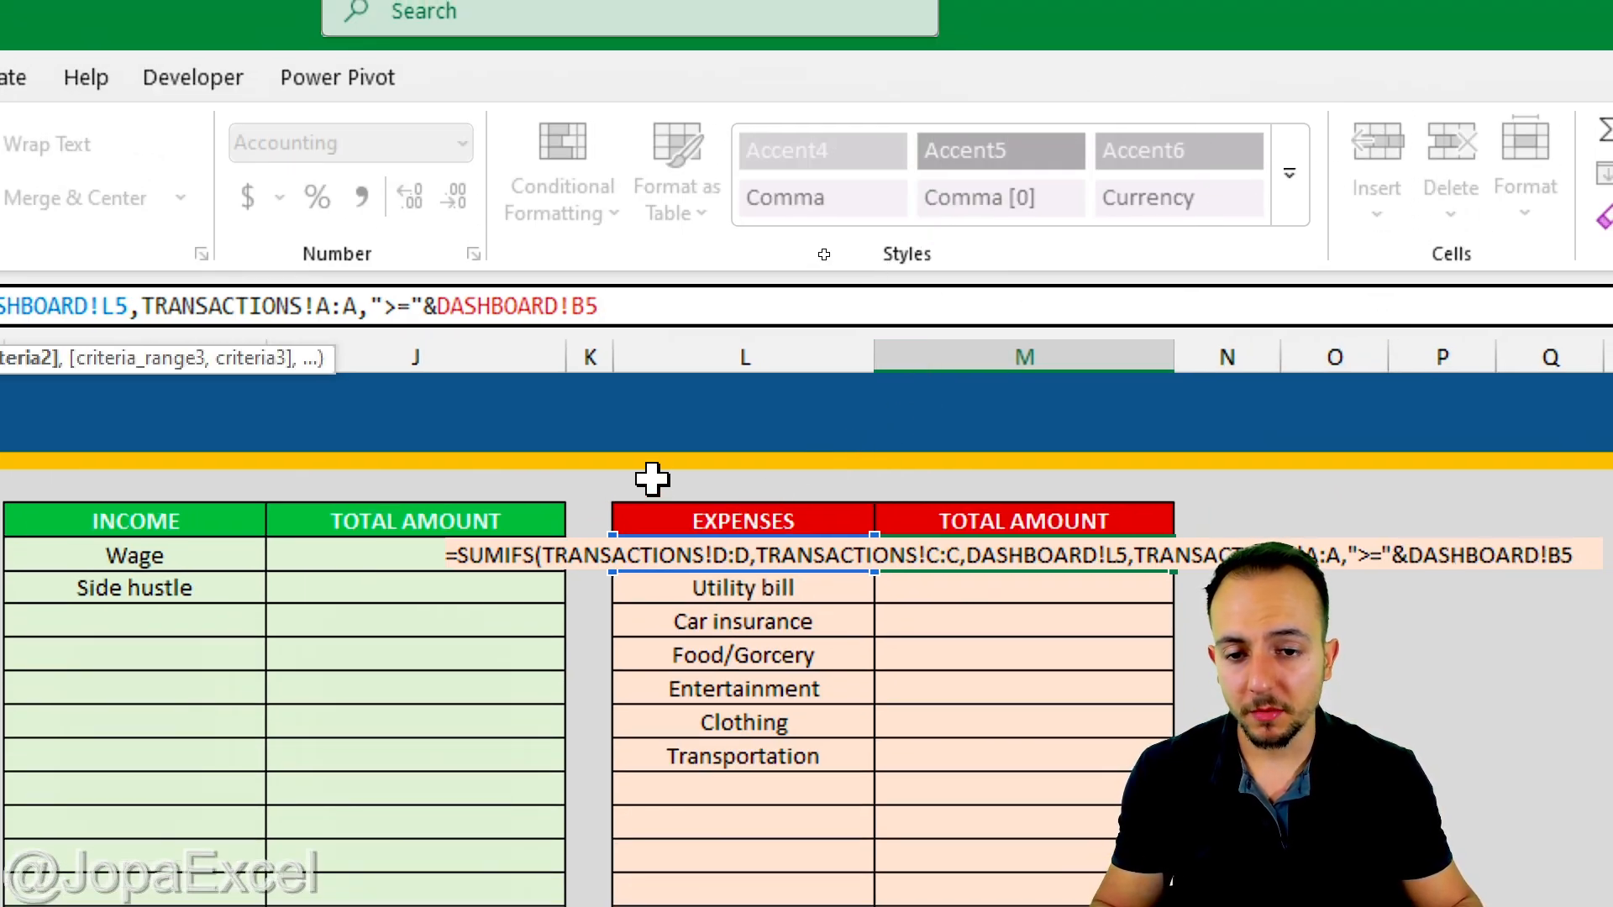
pyautogui.hotkey('ctrl', '2')
pyautogui.moveTo(607, 260)
pyautogui.mouseDown()
pyautogui.moveTo(471, 357)
pyautogui.moveTo(605, 252)
pyautogui.mouseUp()
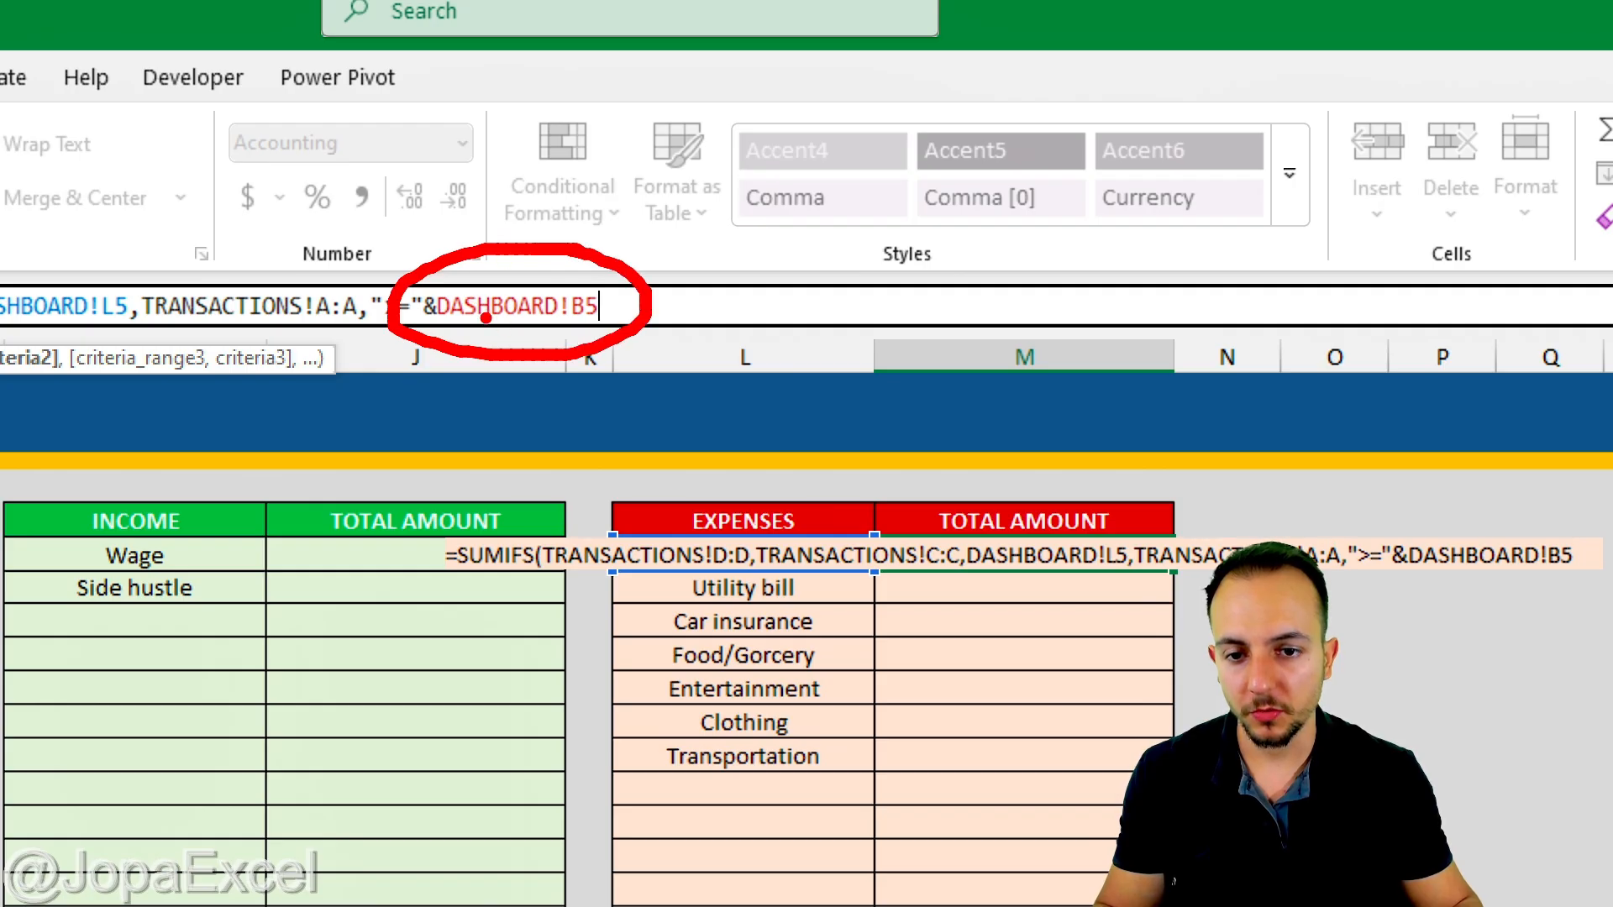
pyautogui.press('Escape')
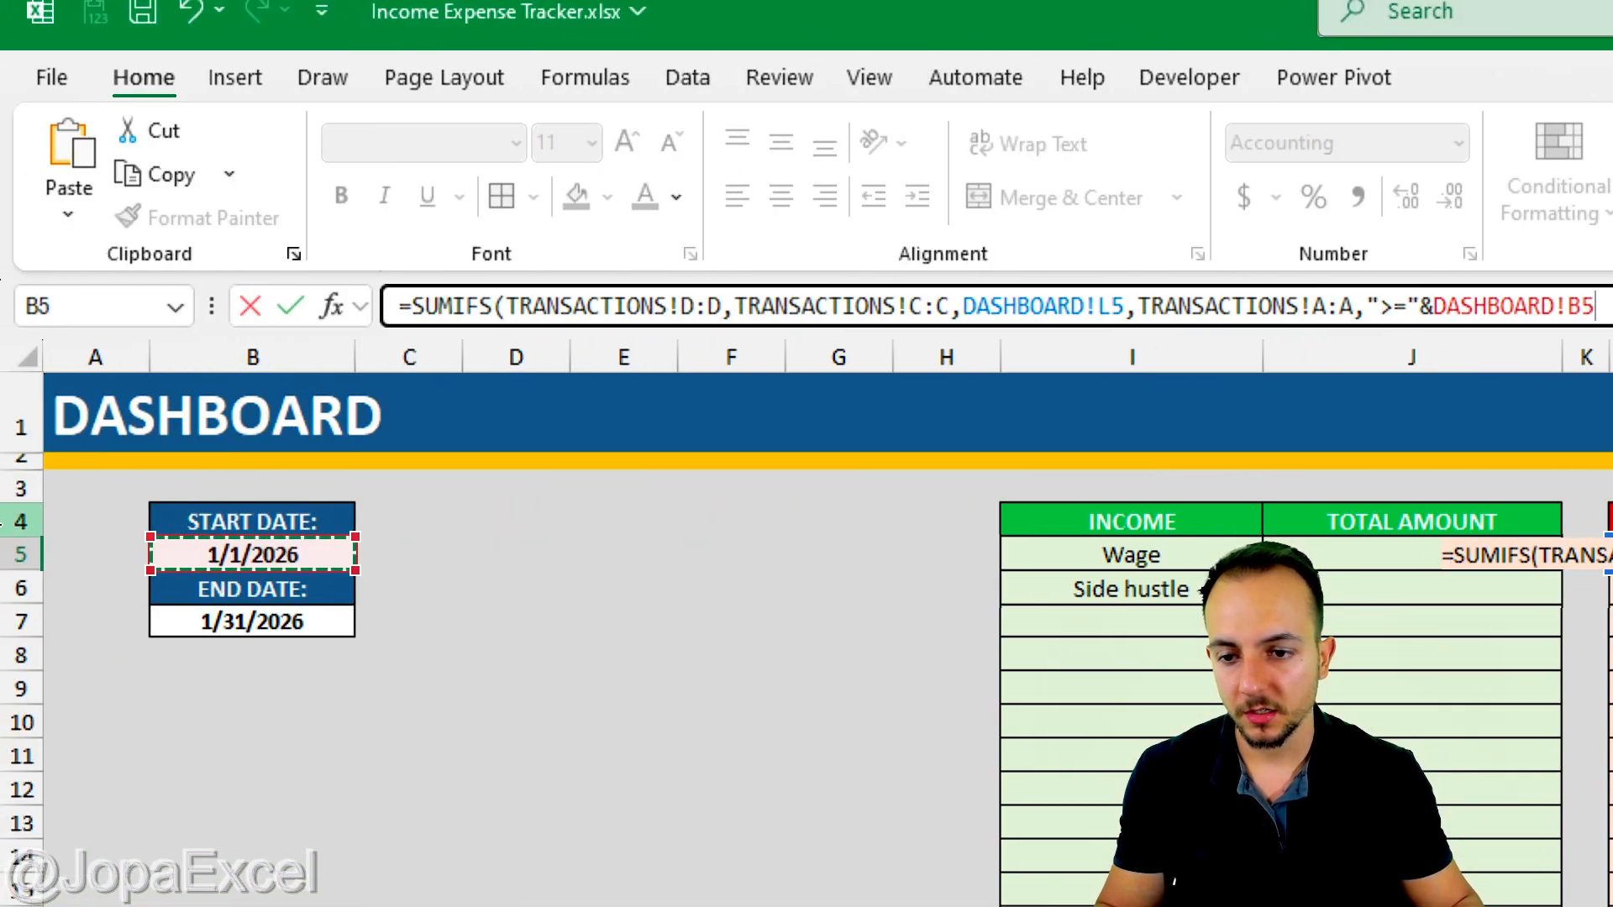
pyautogui.hotkey('ctrl', '2')
pyautogui.moveTo(361, 559); pyautogui.dragTo(513, 629)
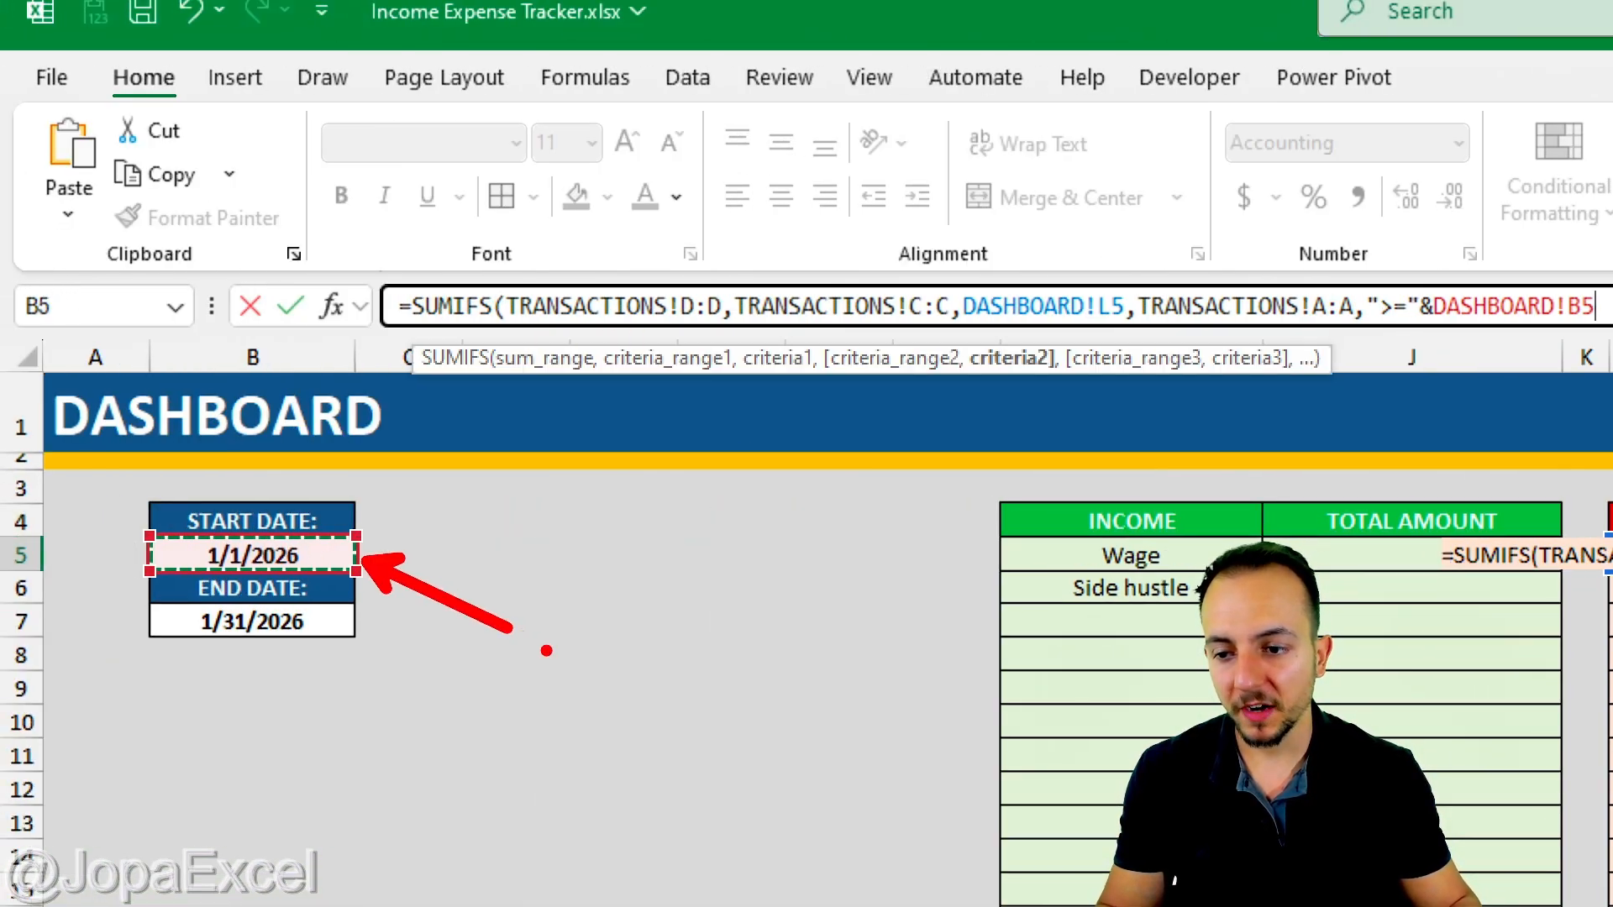
pyautogui.press('Escape')
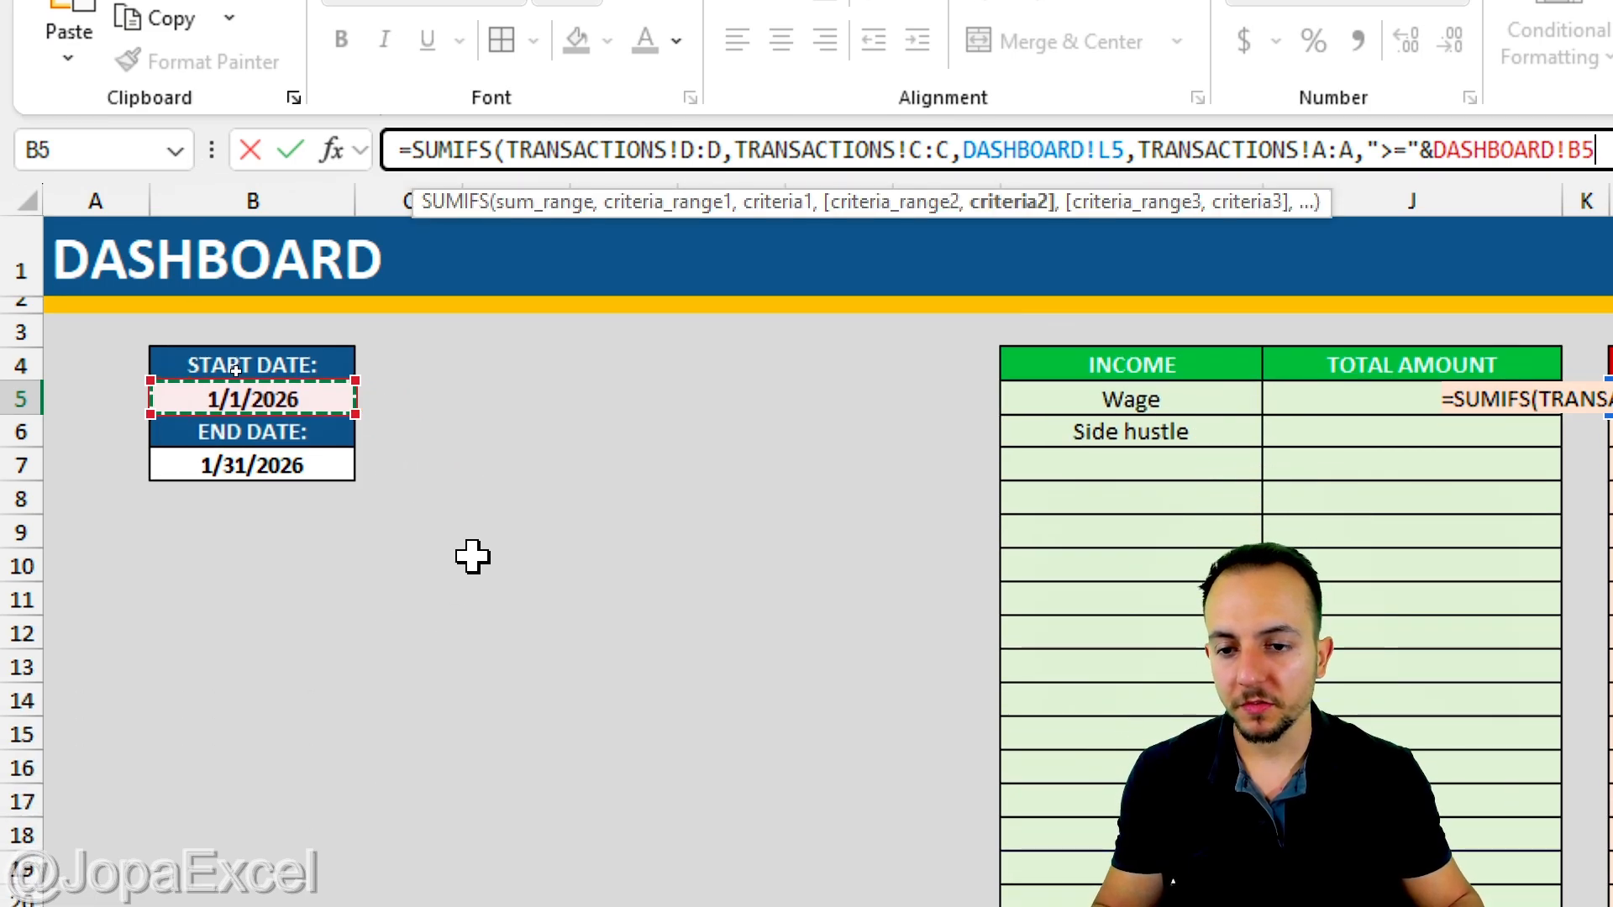
pyautogui.click(274, 413)
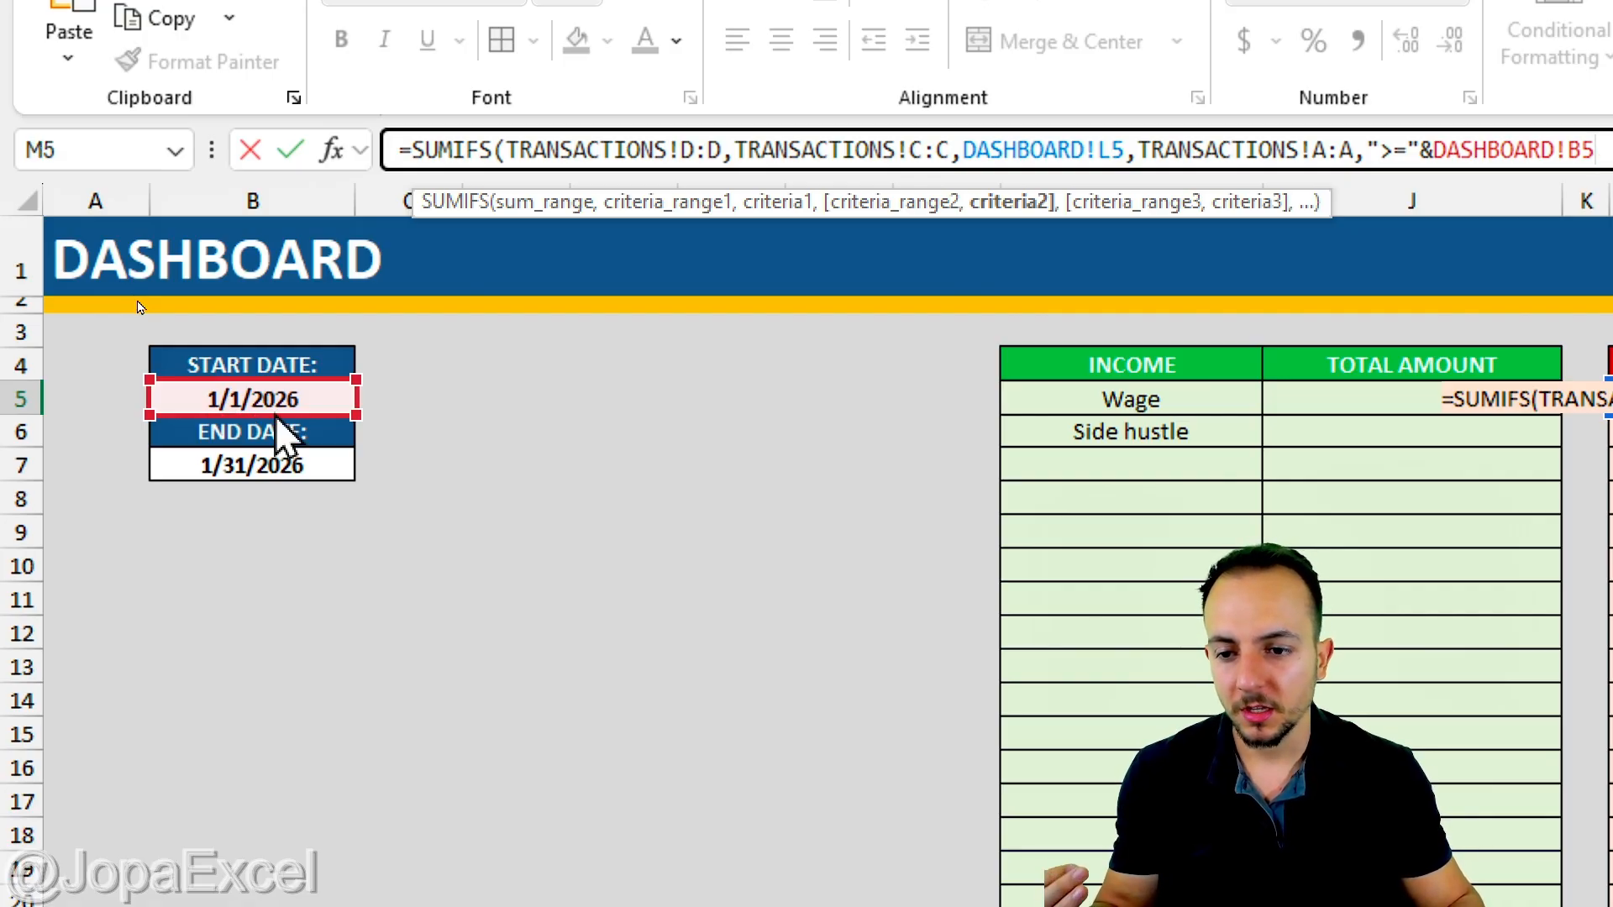
pyautogui.moveTo(277, 417); pyautogui.dragTo(228, 401)
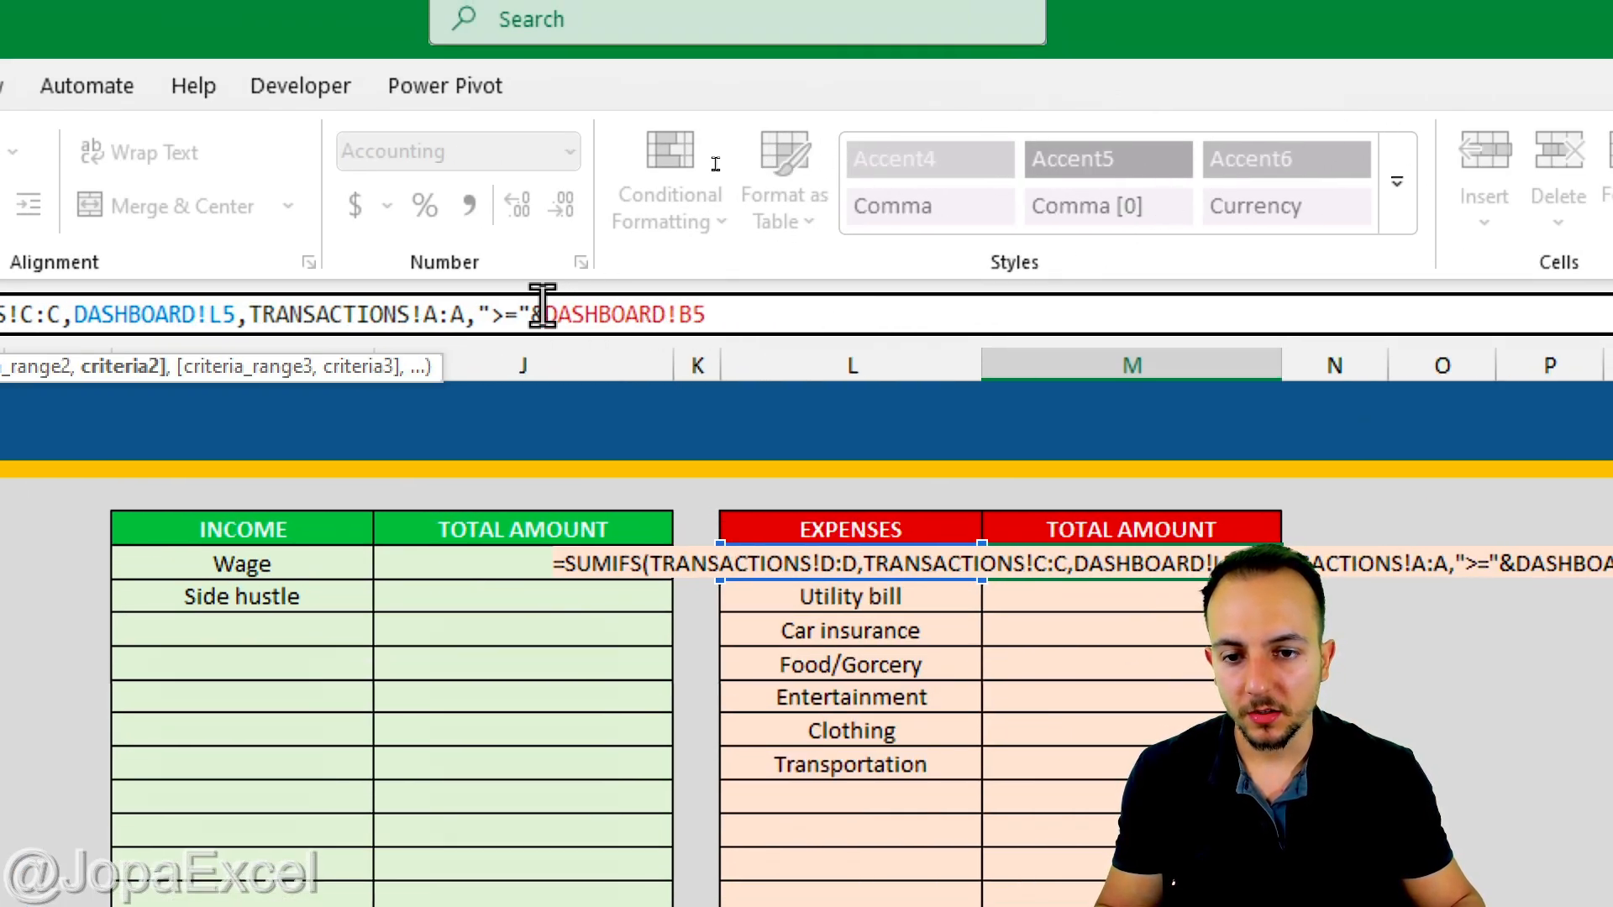
# Make the start date reference in the M5 formula absolute as DASHBOARD!$B$5
pyautogui.moveTo(544, 314); pyautogui.dragTo(745, 315)
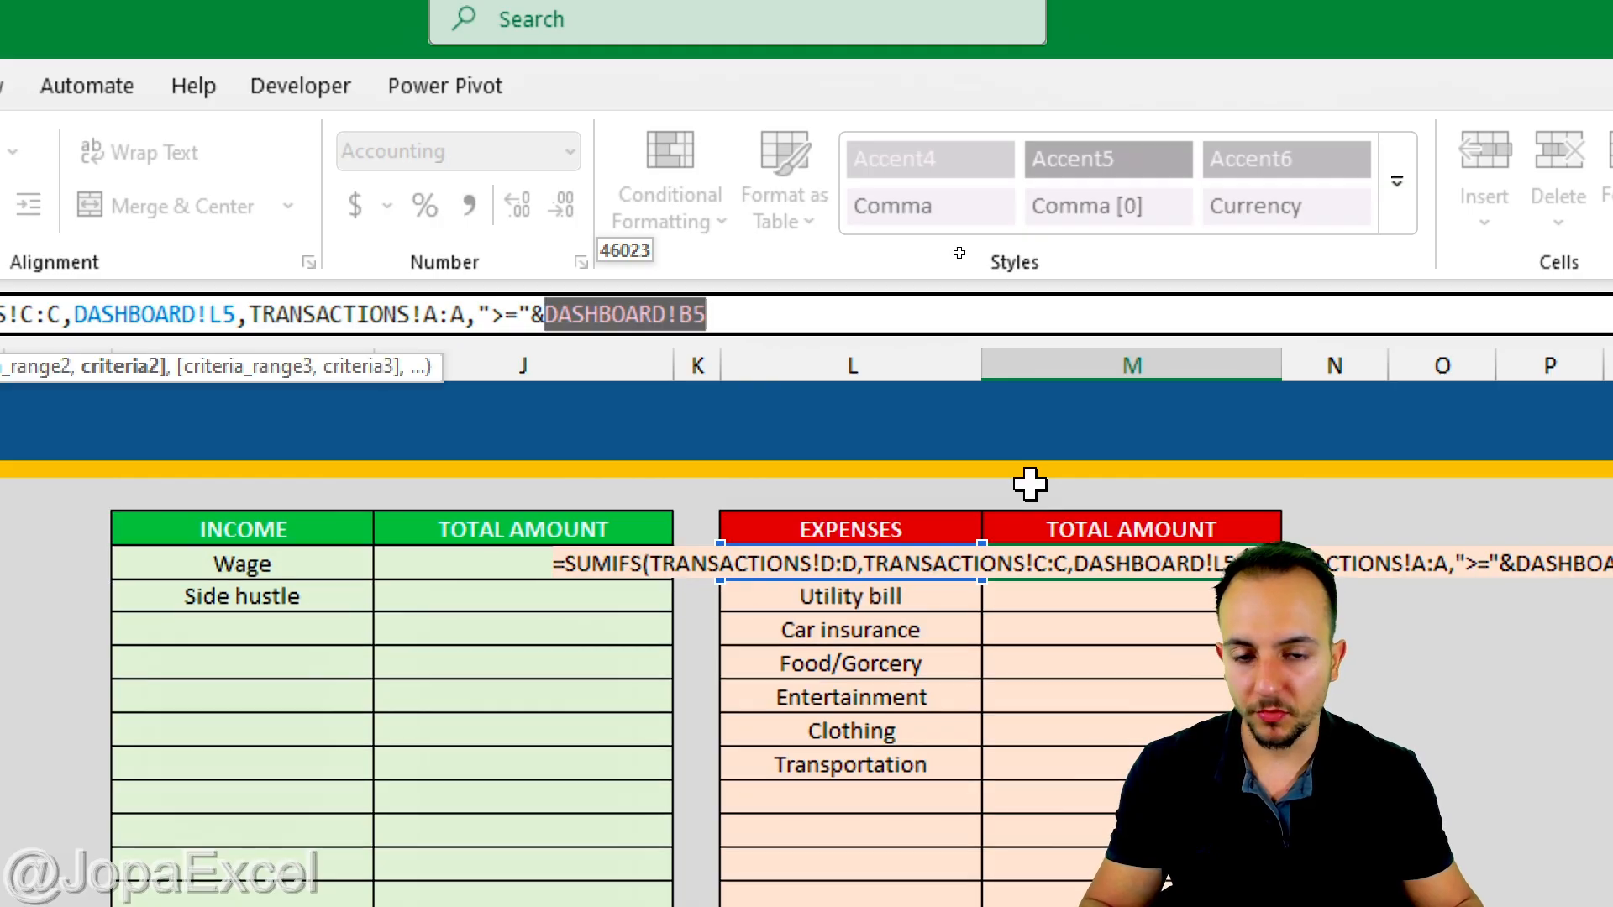
pyautogui.press('F4')
pyautogui.click(774, 316)
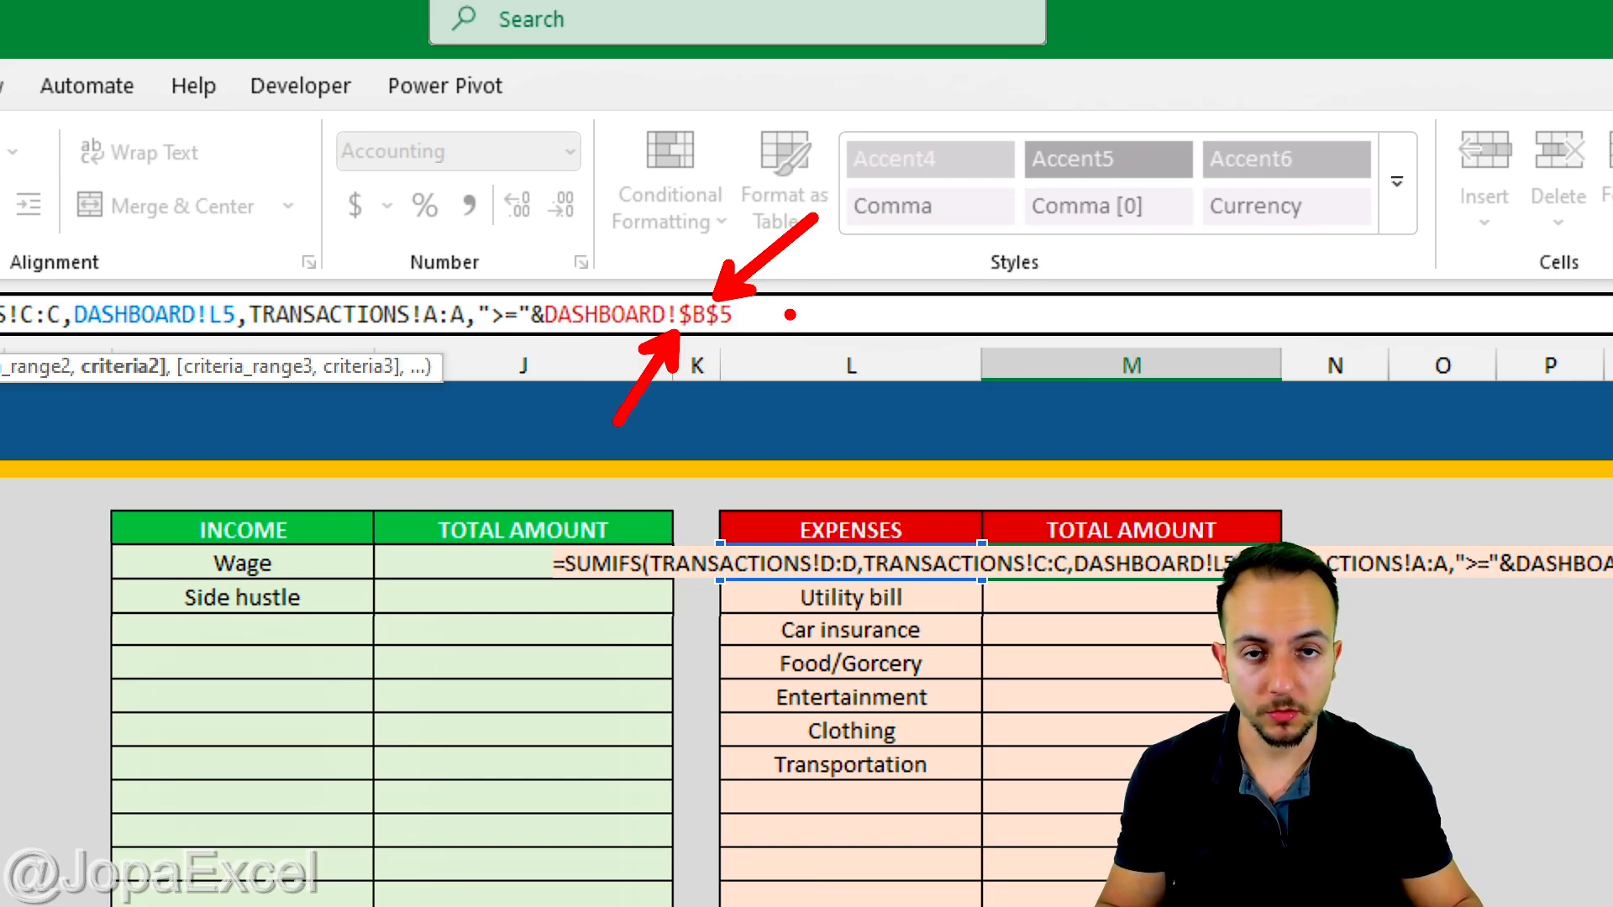
# Add the date column TRANSACTIONS!A:A as the third criteria range in the M5 formula
pyautogui.write(',')
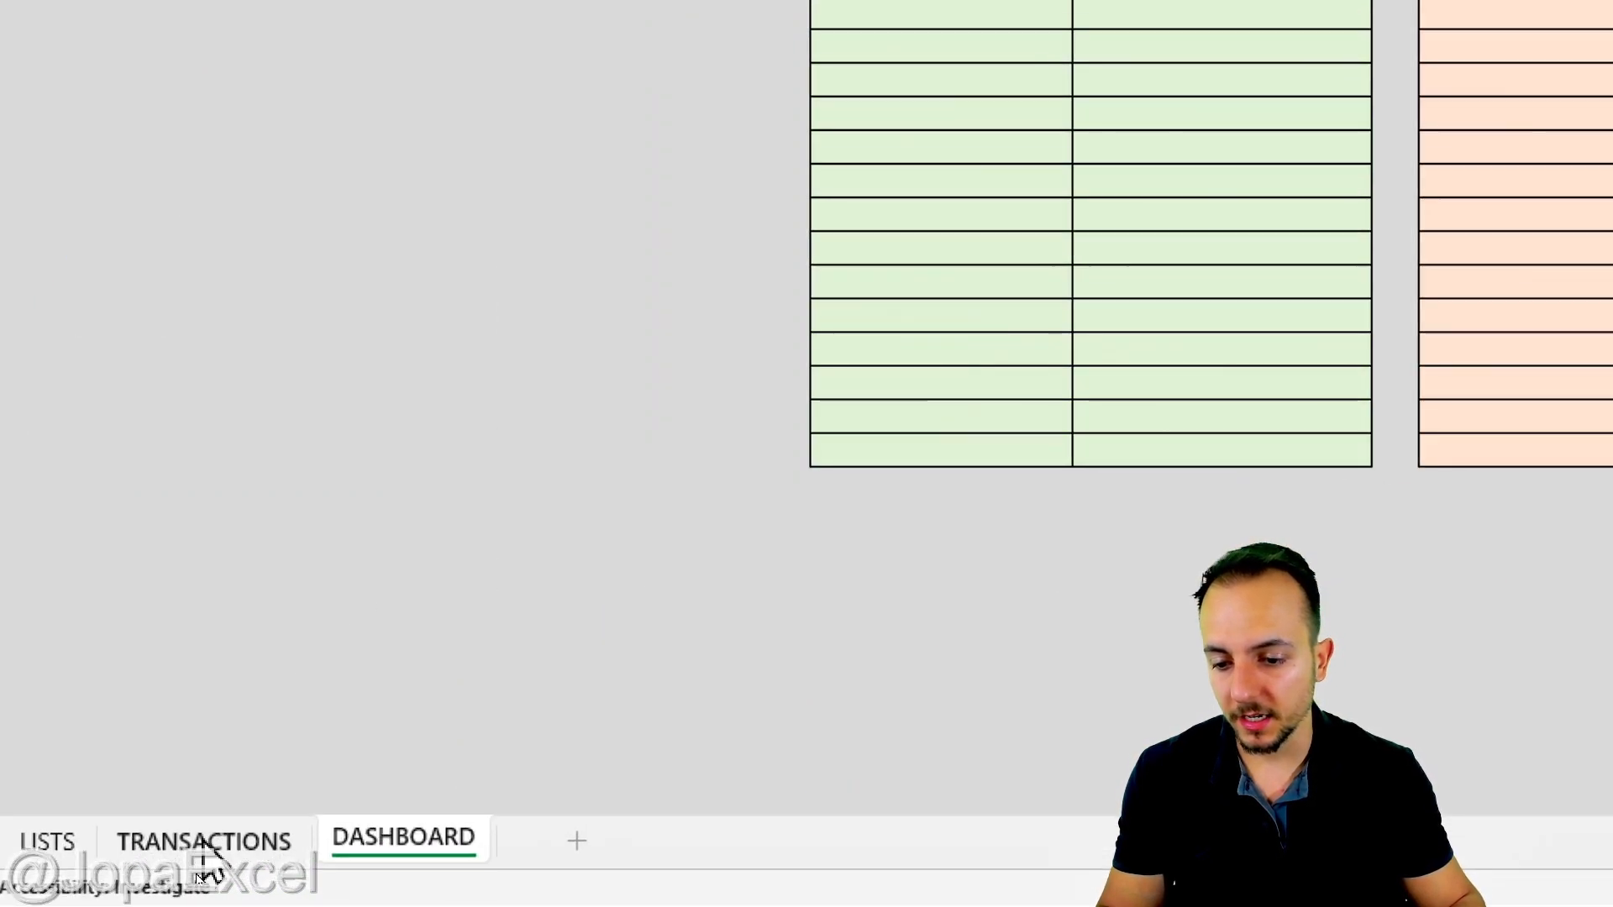
pyautogui.click(198, 873)
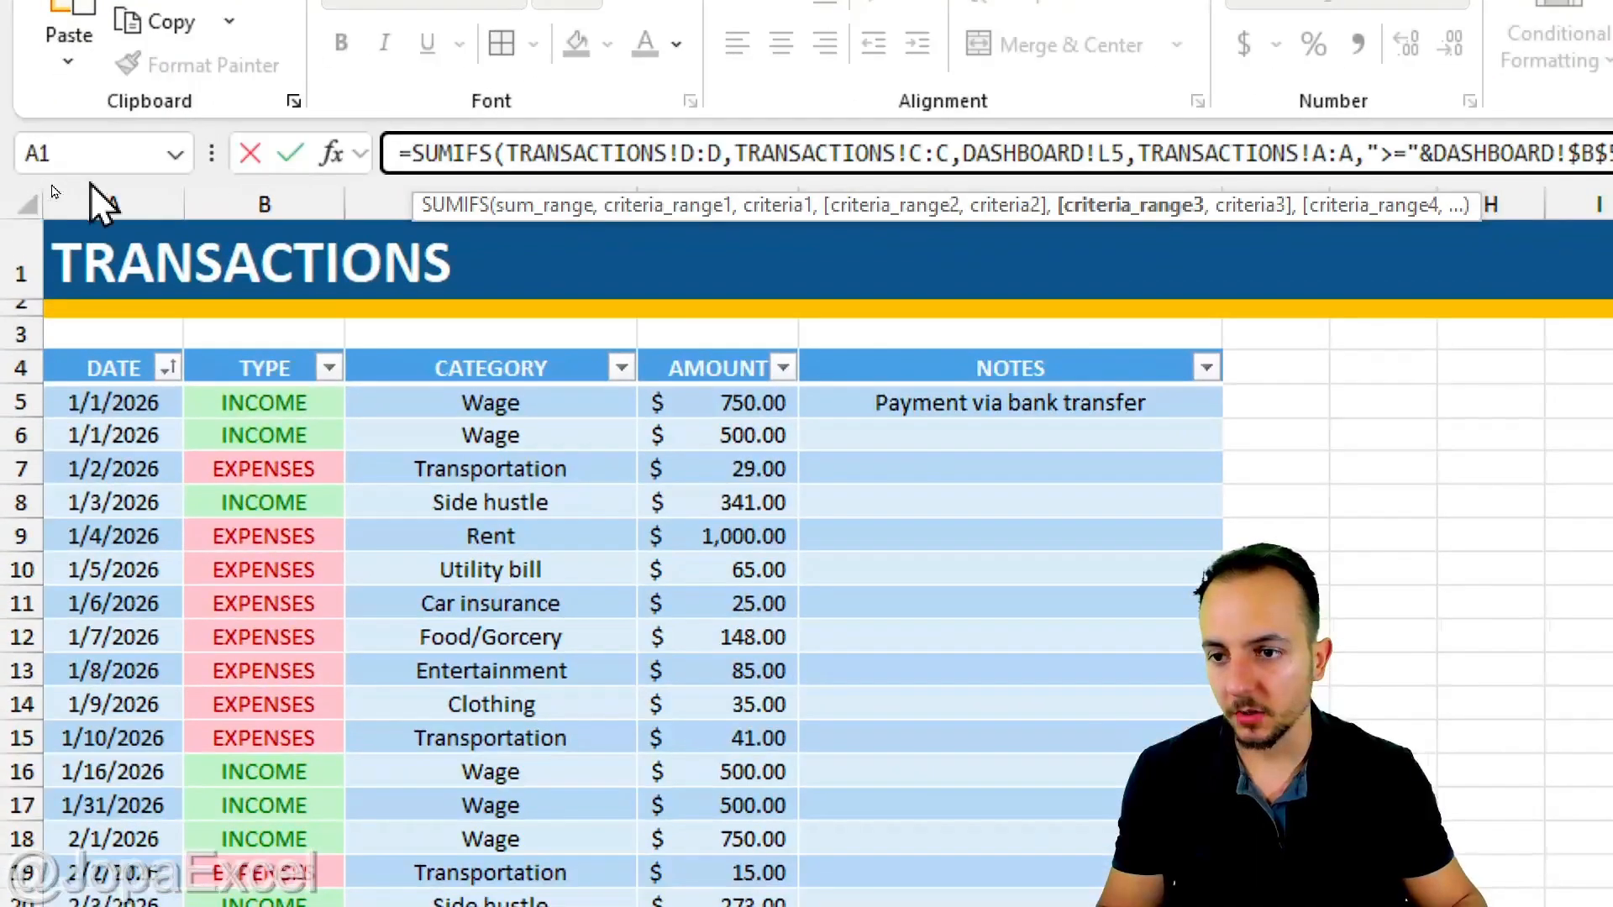
pyautogui.click(69, 196)
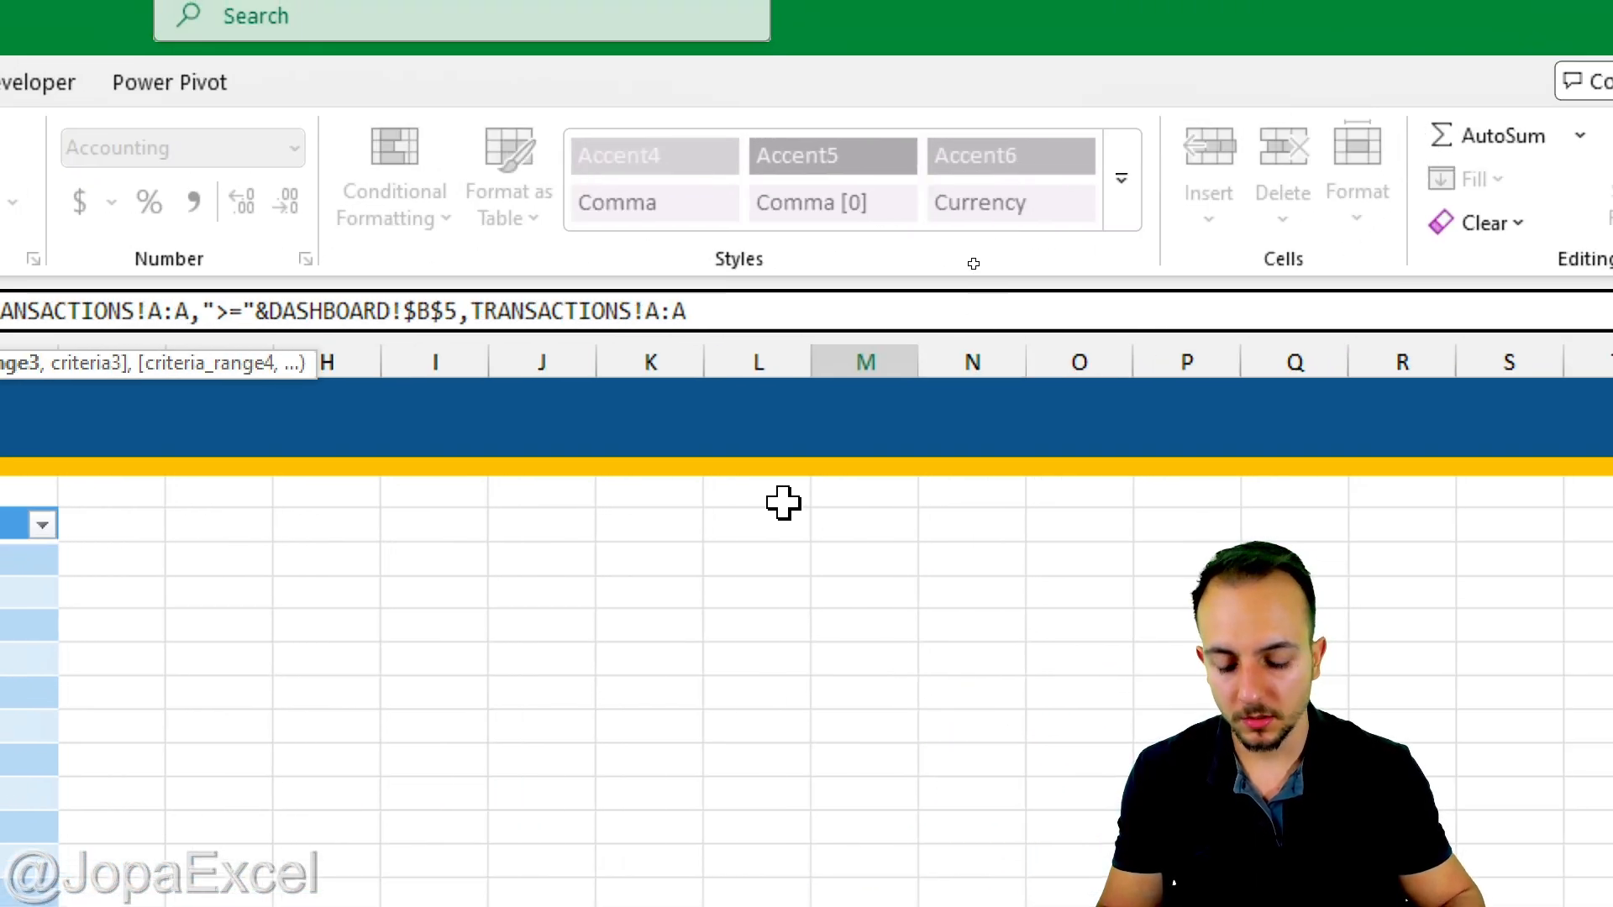
pyautogui.write(',TRANSACTIONS!A:A,')
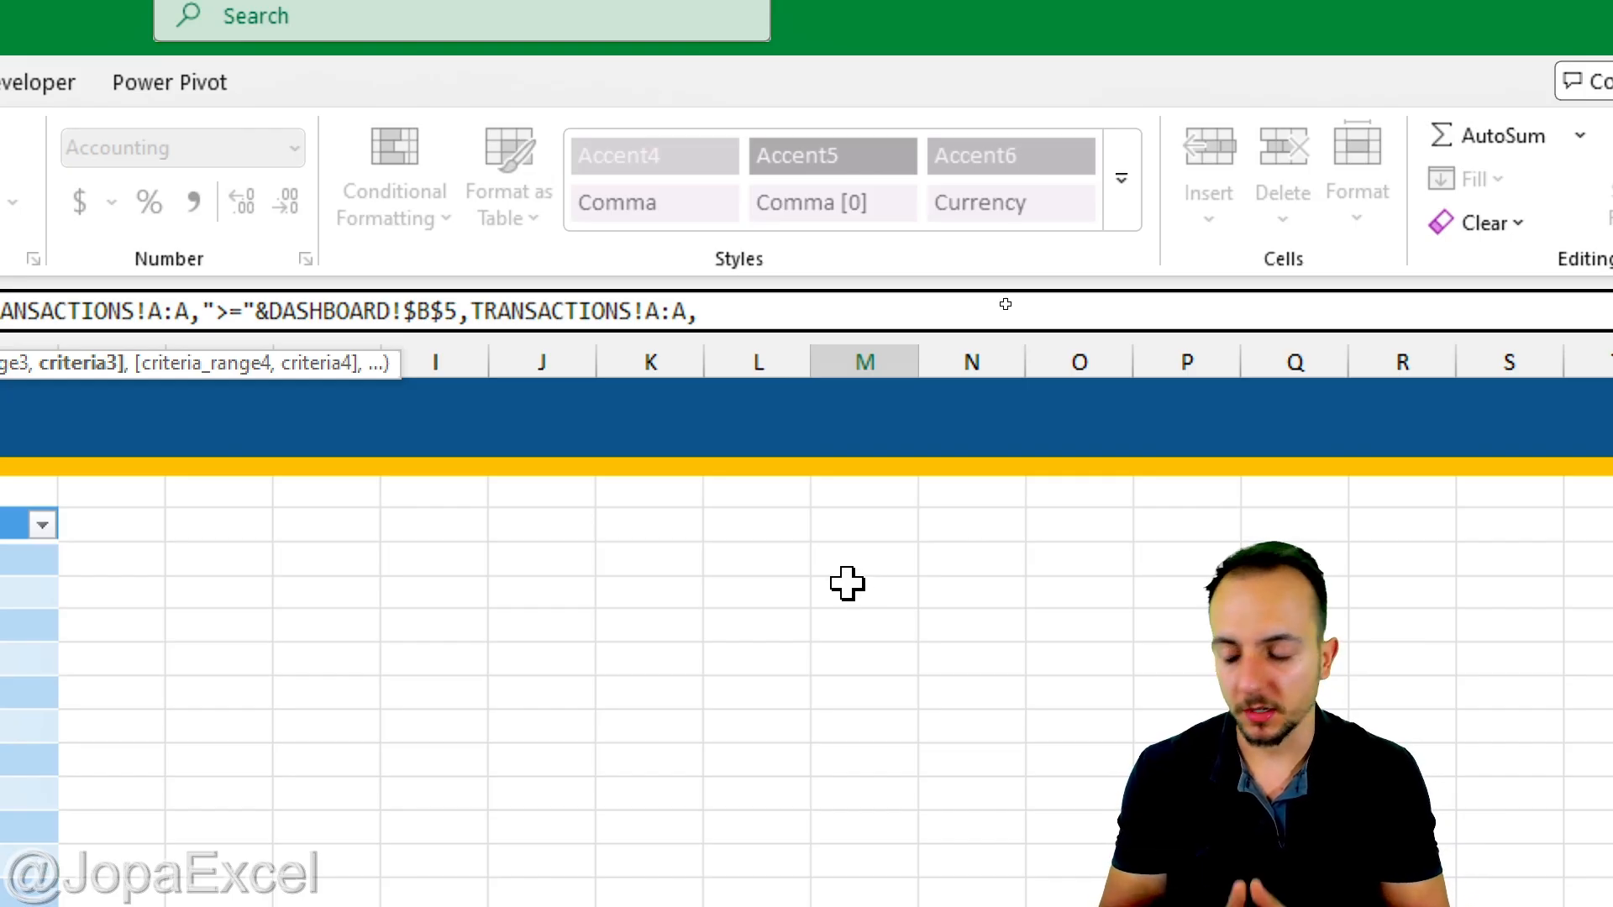
# Complete the M5 formula with the end date criterion "<="&DASHBOARD!$B$7, using an absolute reference
pyautogui.write('"')
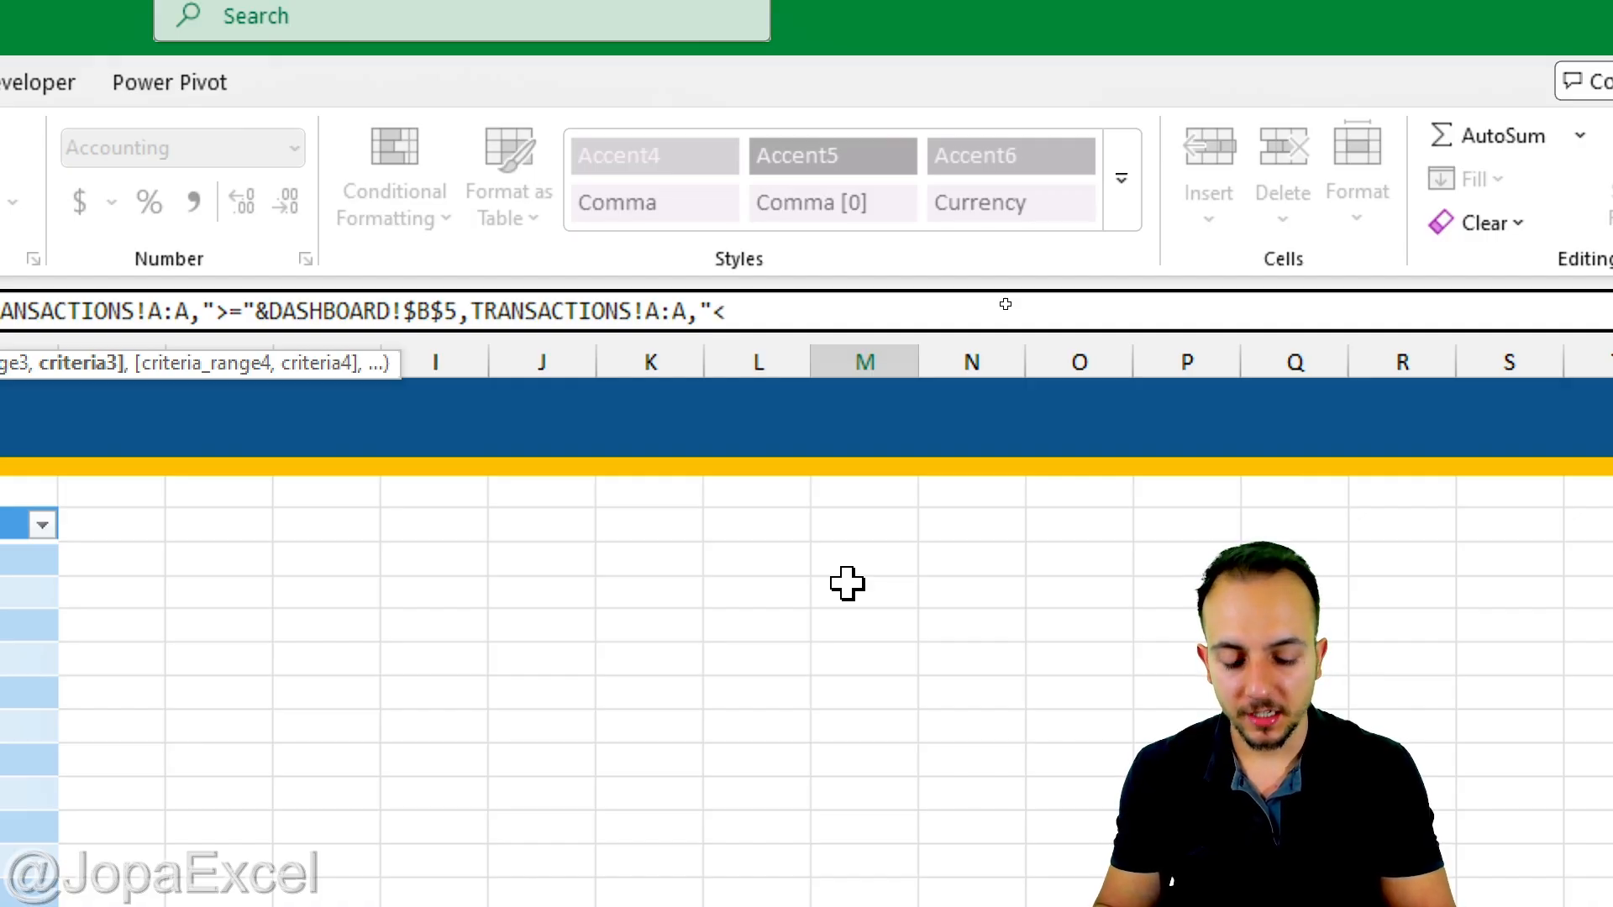
pyautogui.write('<="&')
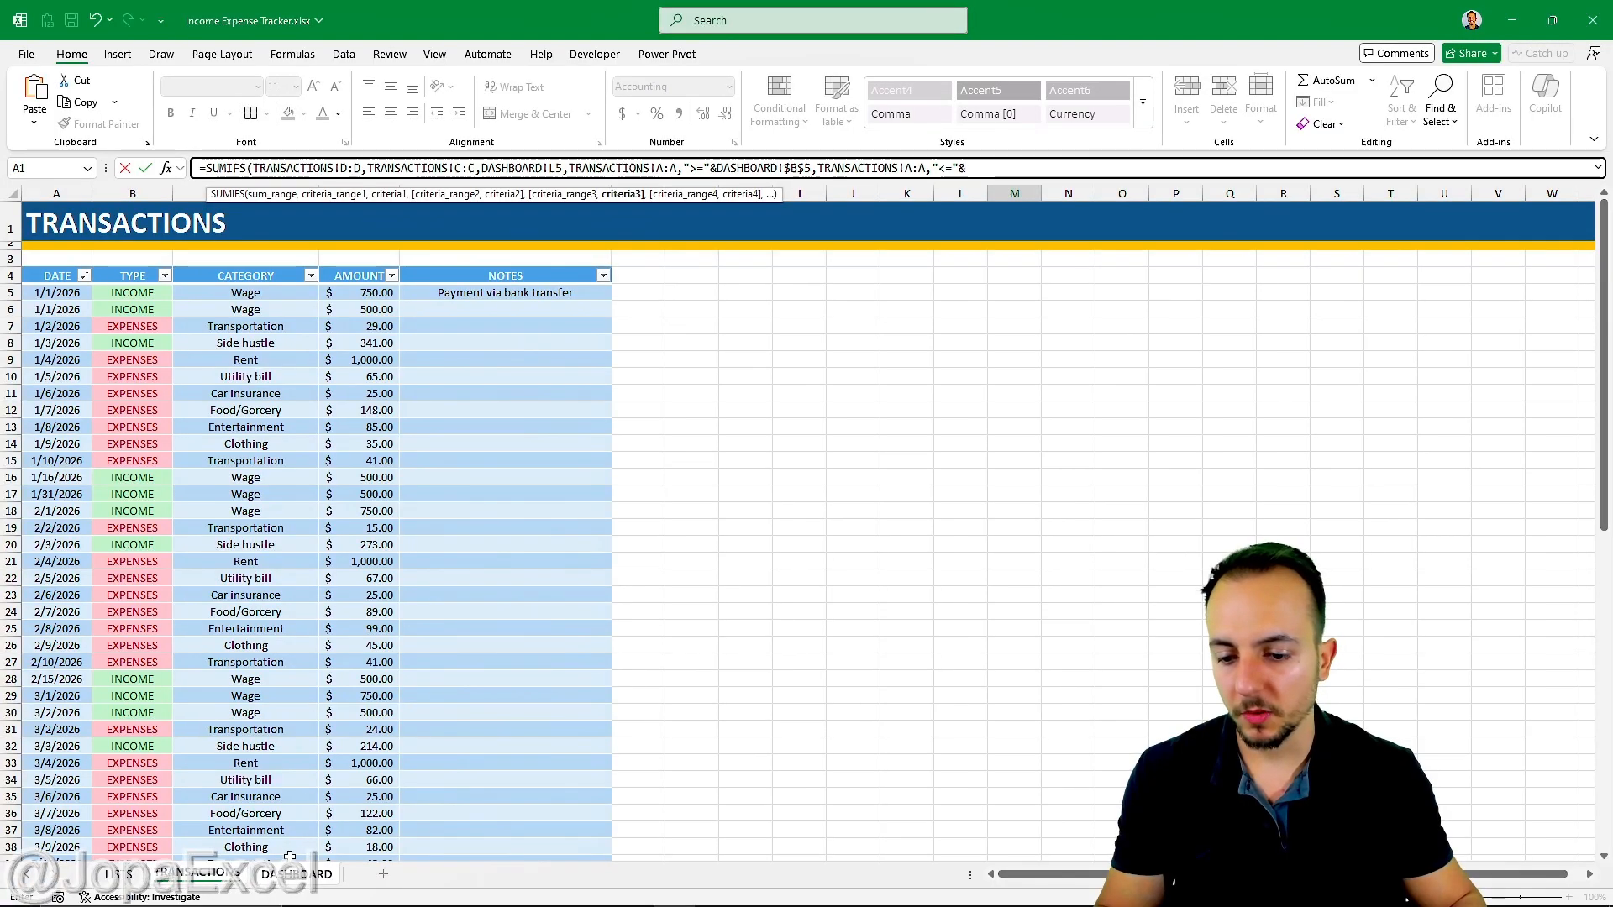
pyautogui.click(296, 874)
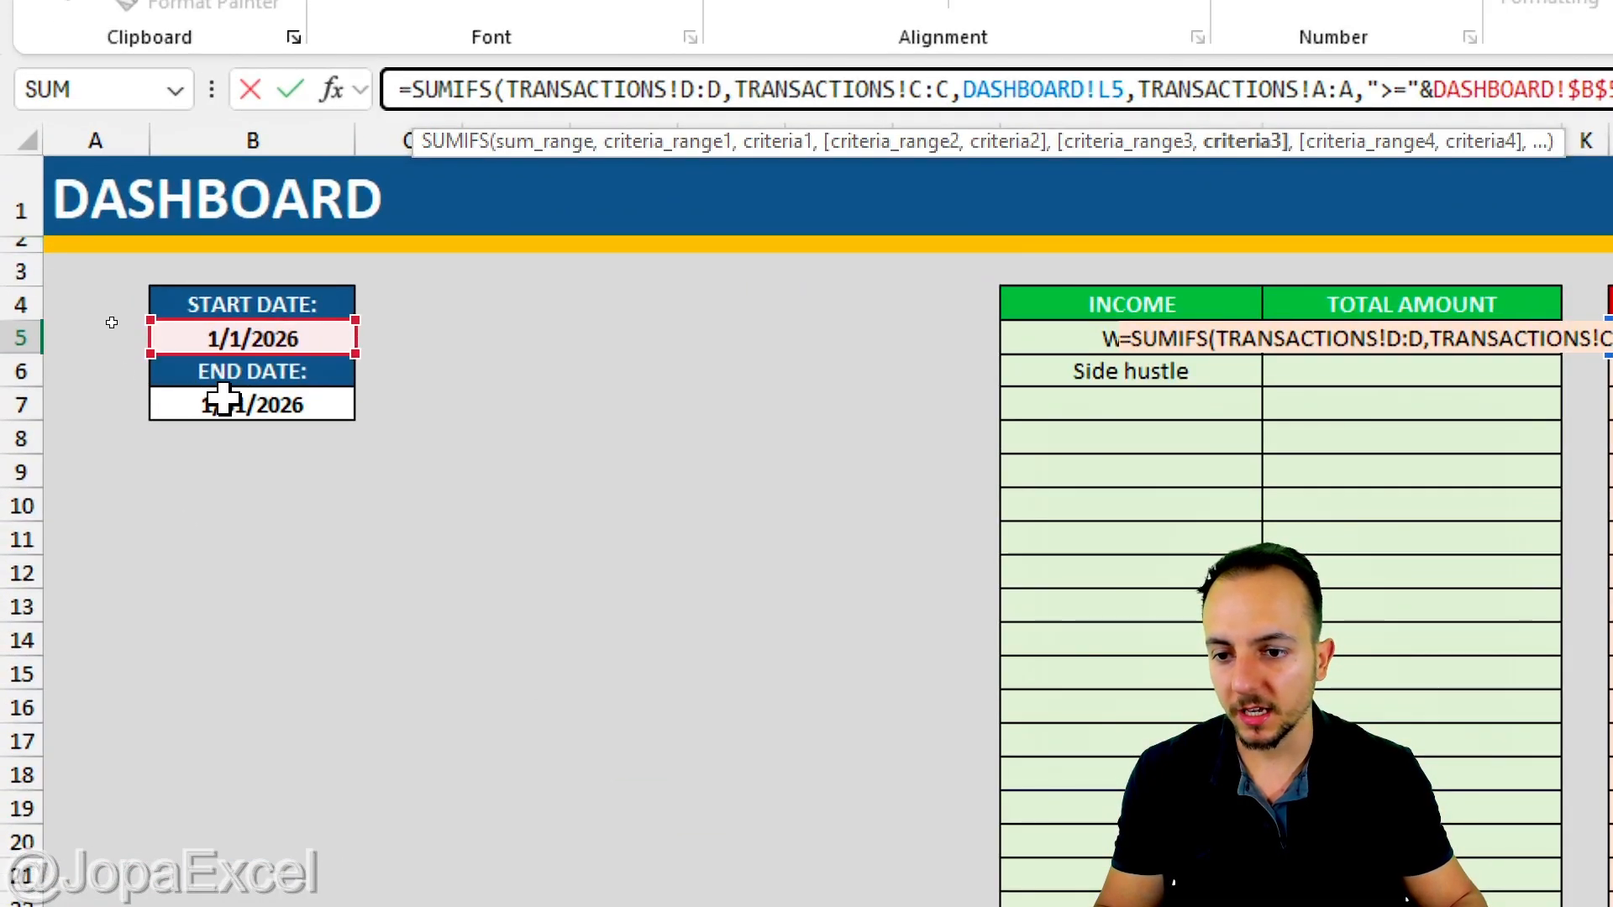
pyautogui.click(118, 326)
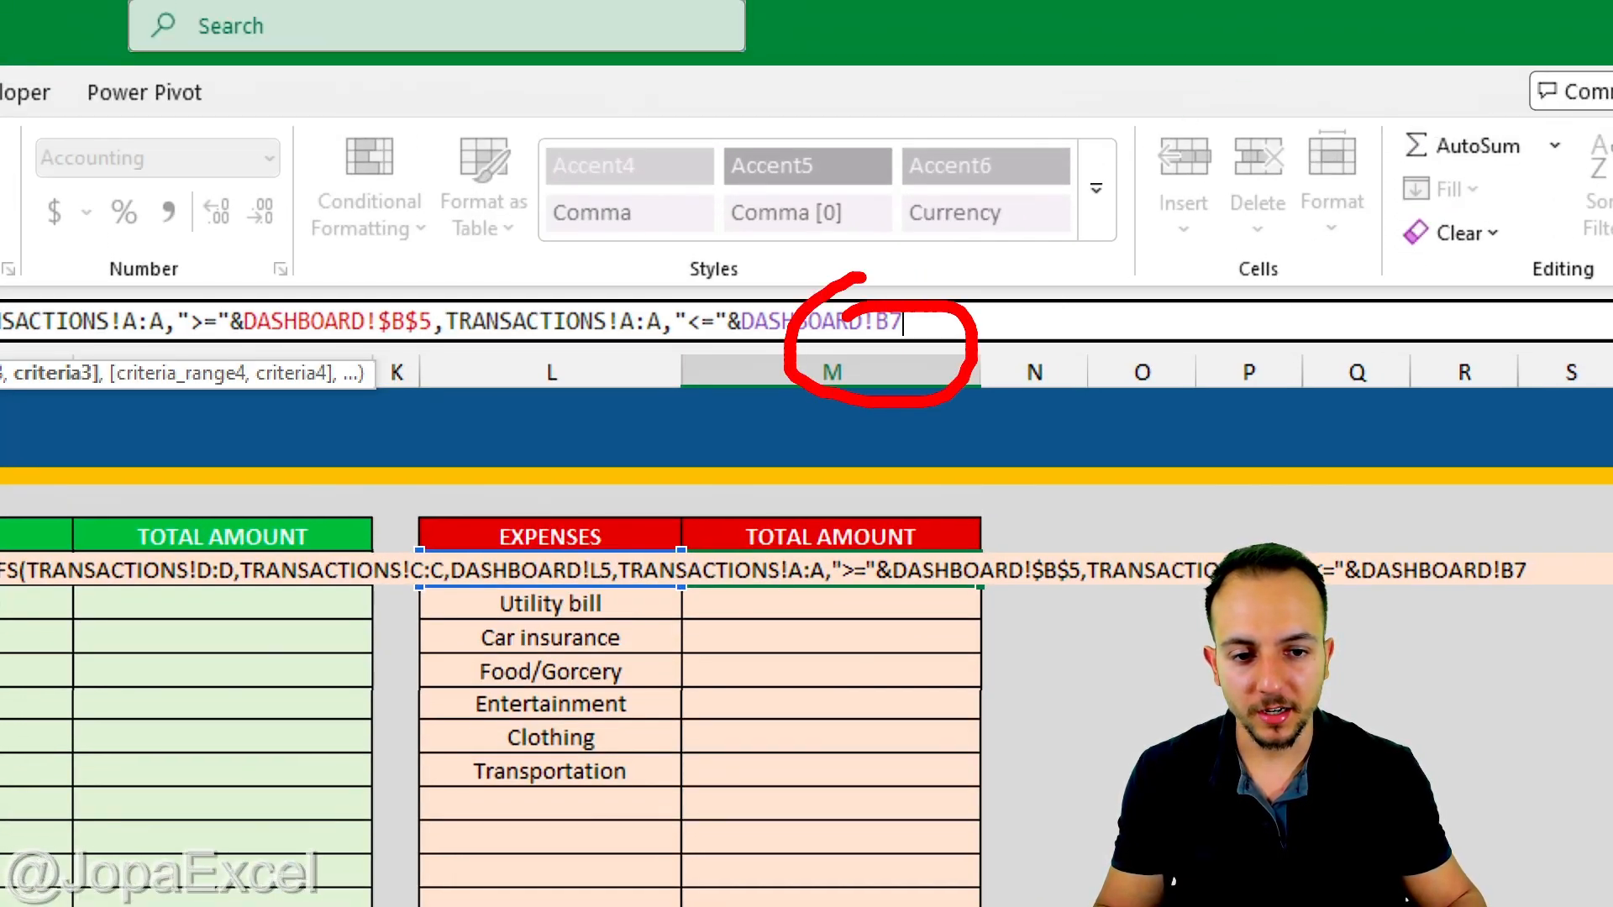
pyautogui.press('F4')
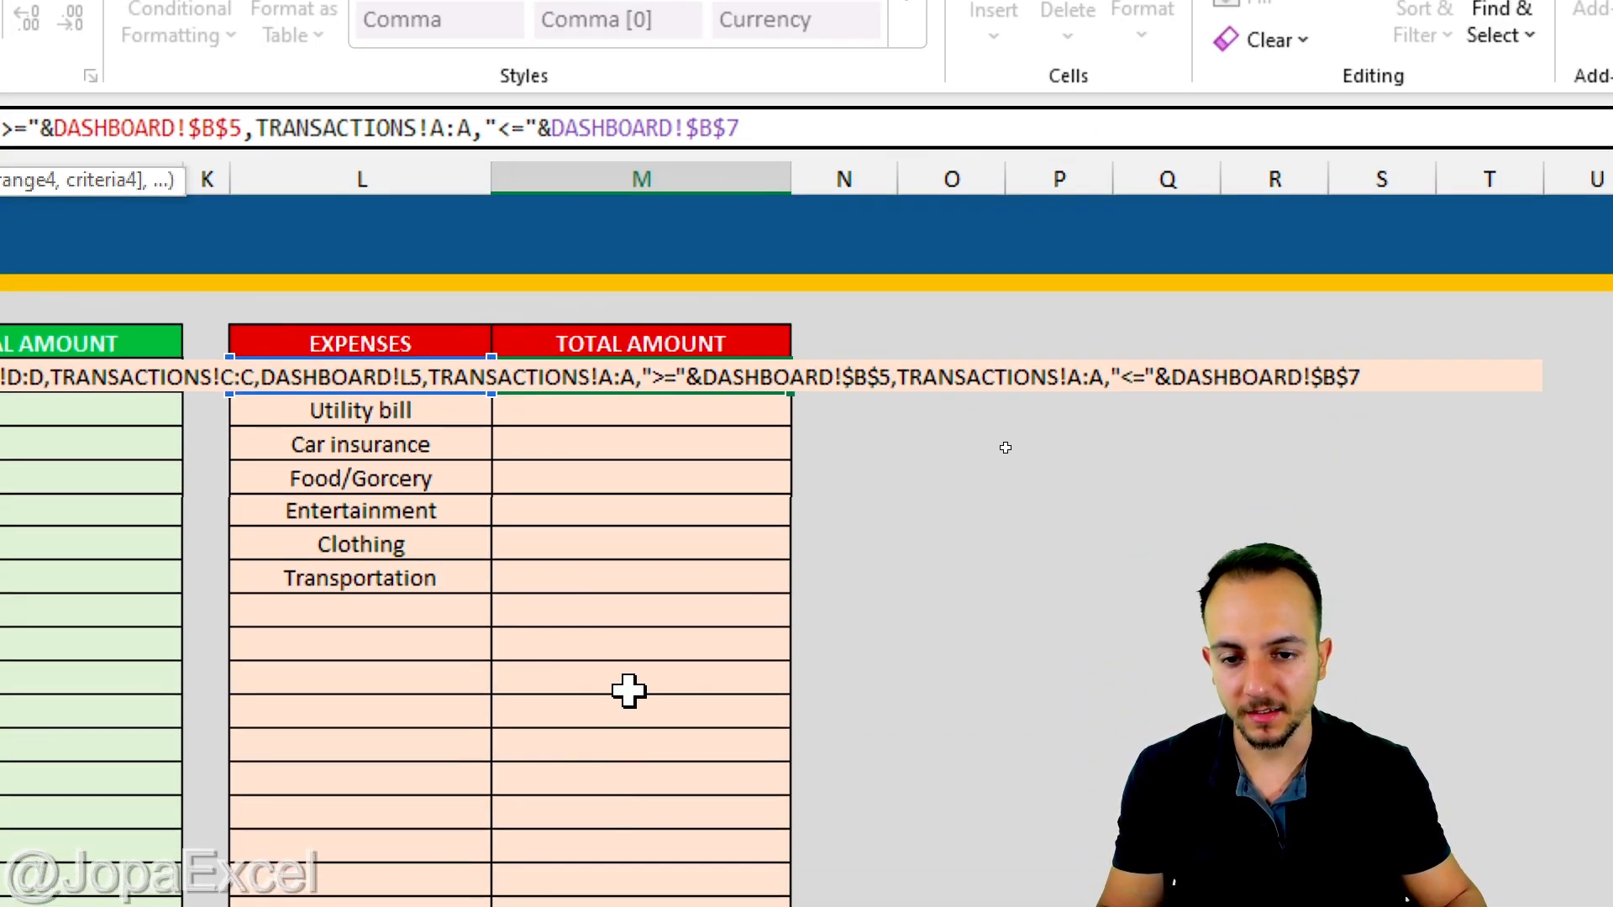
pyautogui.press('Return')
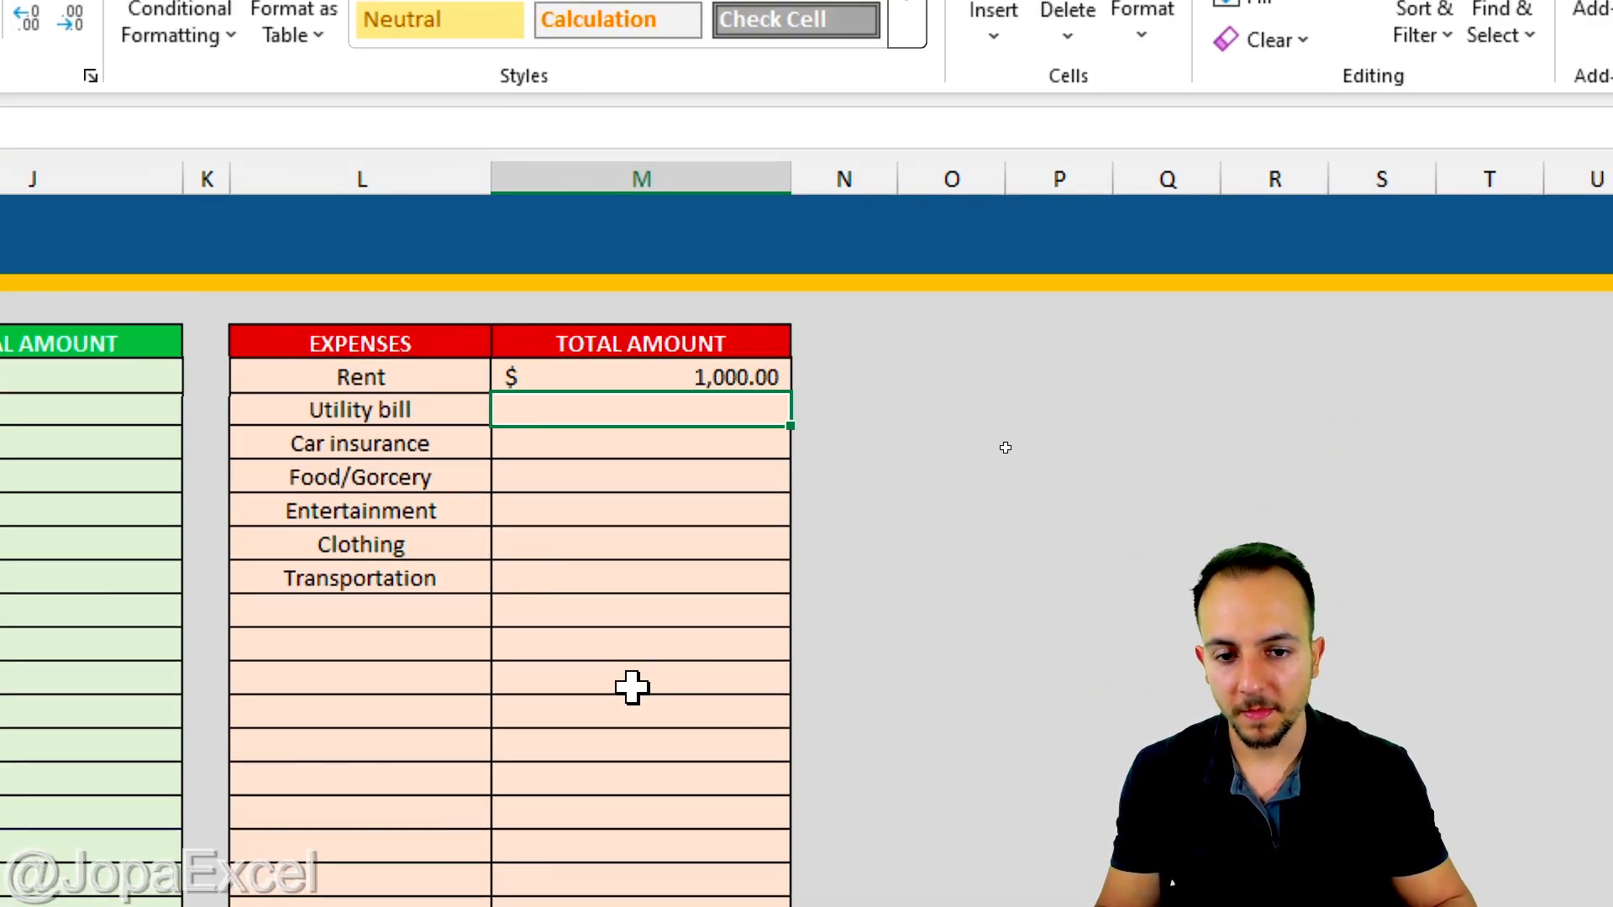
# Fill the M5 SUMIFS formula down the whole TOTAL AMOUNT column of the expenses table
pyautogui.click(689, 377)
pyautogui.moveTo(792, 393); pyautogui.dragTo(707, 906)
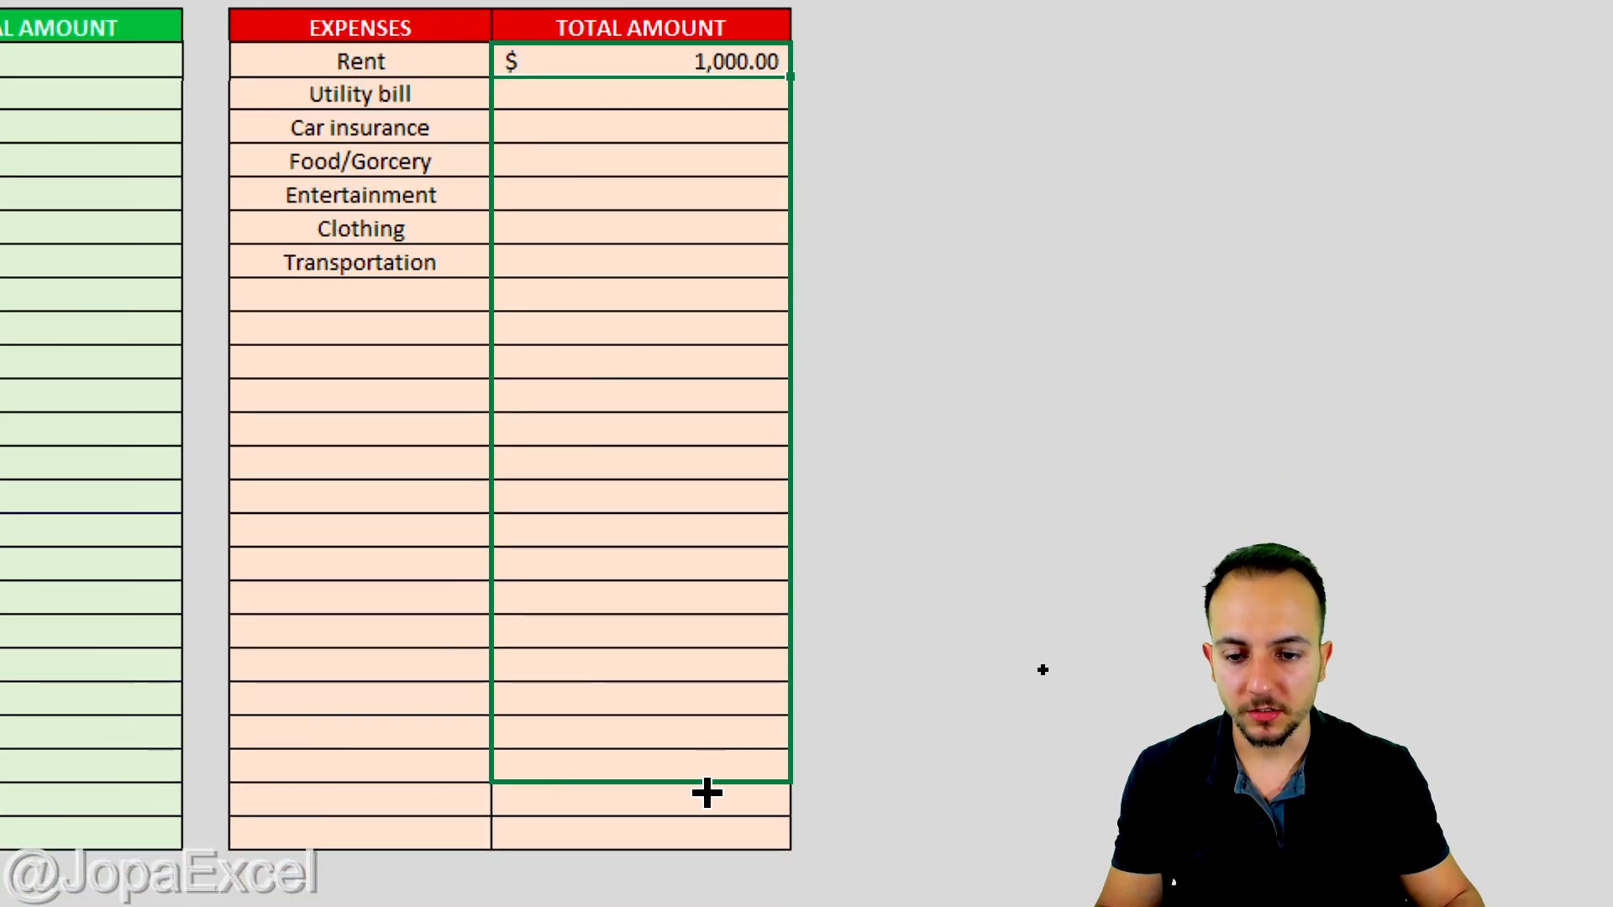
pyautogui.moveTo(707, 793); pyautogui.dragTo(708, 790)
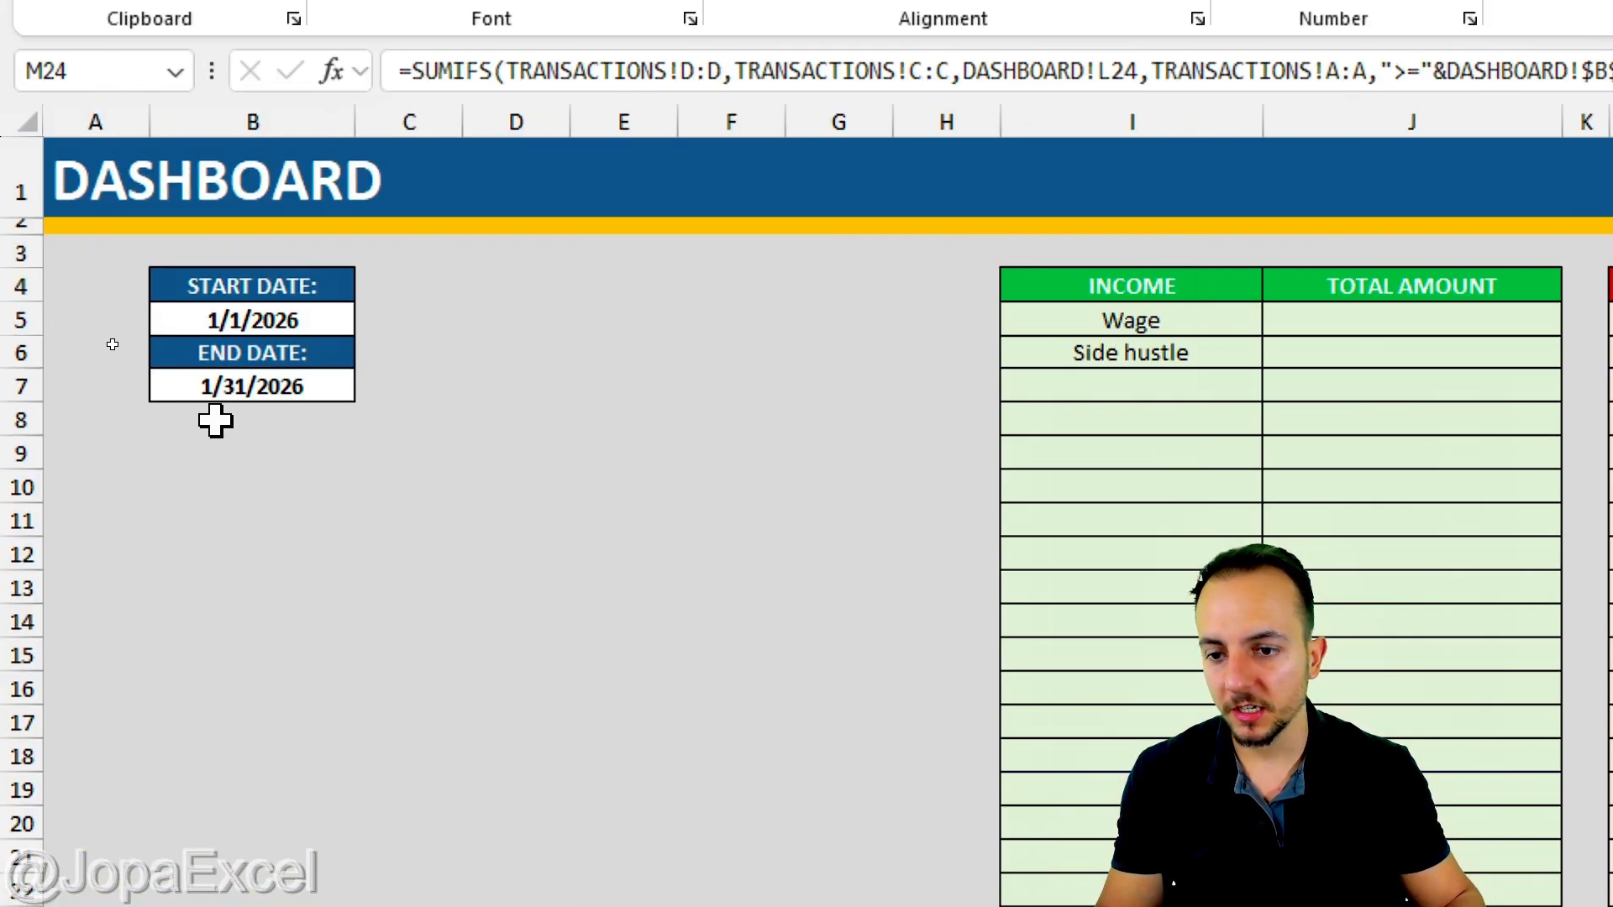
# Set the dashboard's end date in B7 to 3/31/2026
pyautogui.click(256, 391)
pyautogui.press('F2')
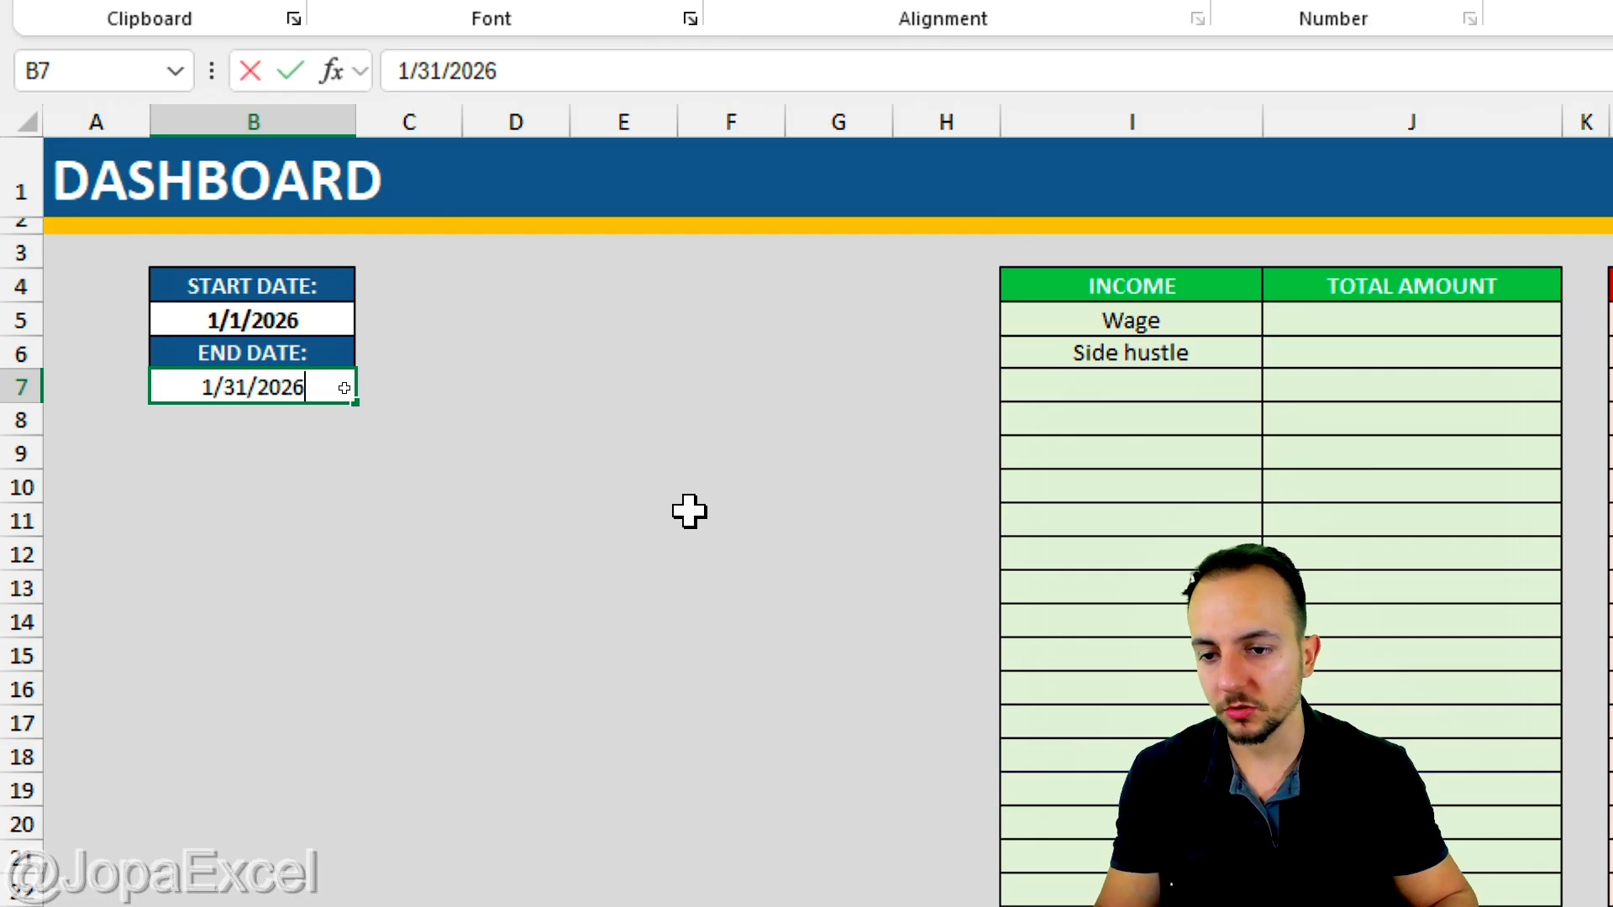
pyautogui.press('Home')
pyautogui.hotkey('shift', 'Right')
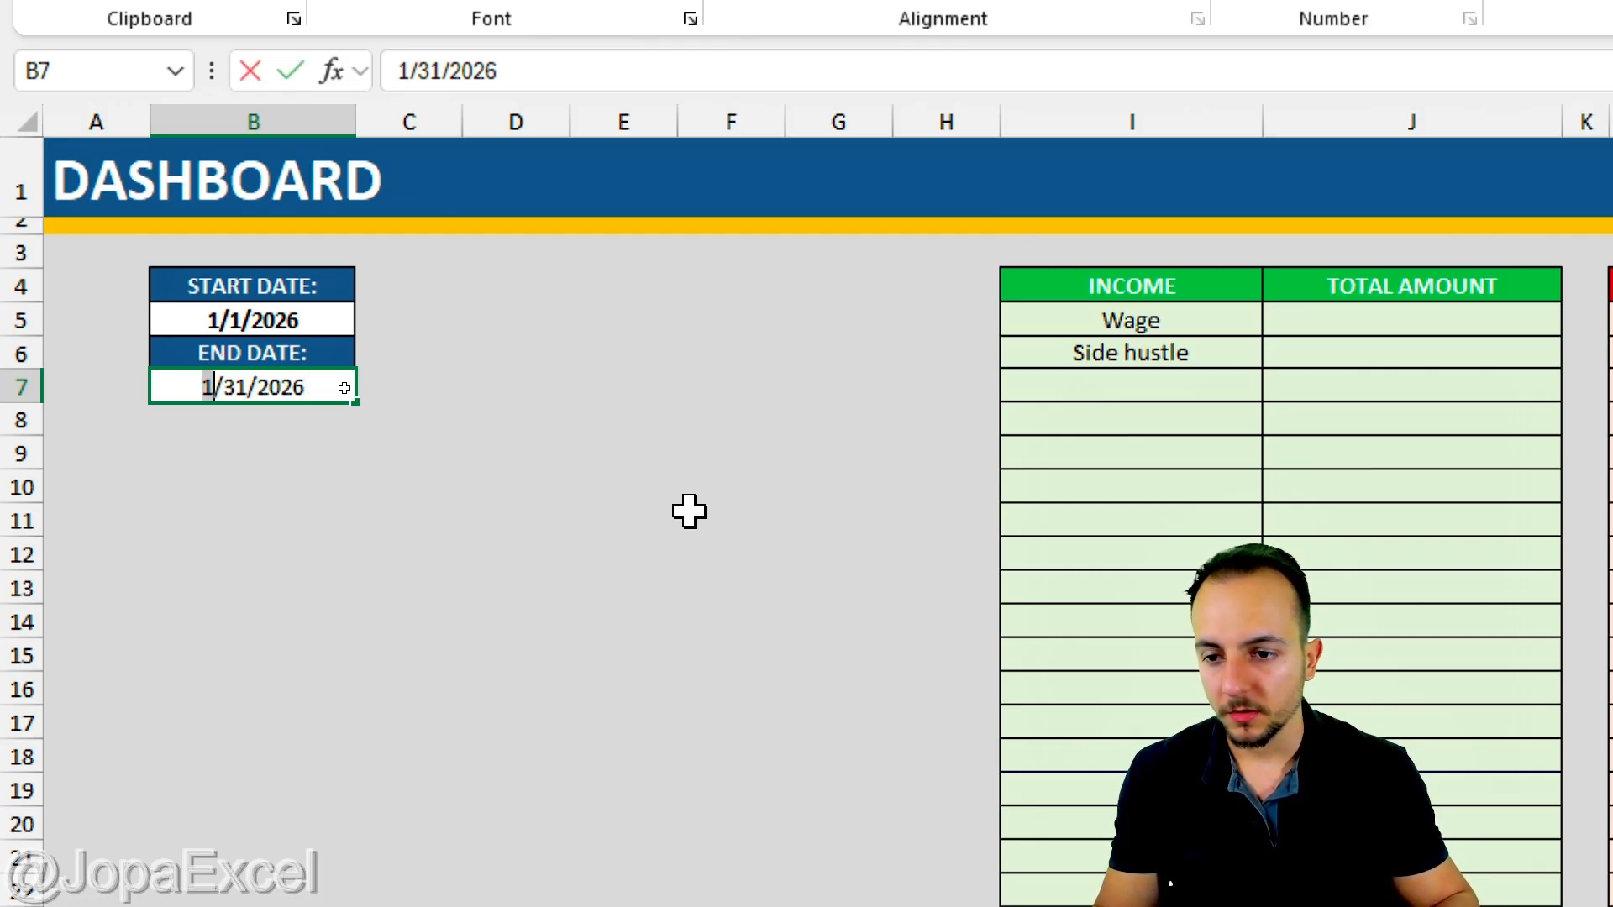
pyautogui.write('3')
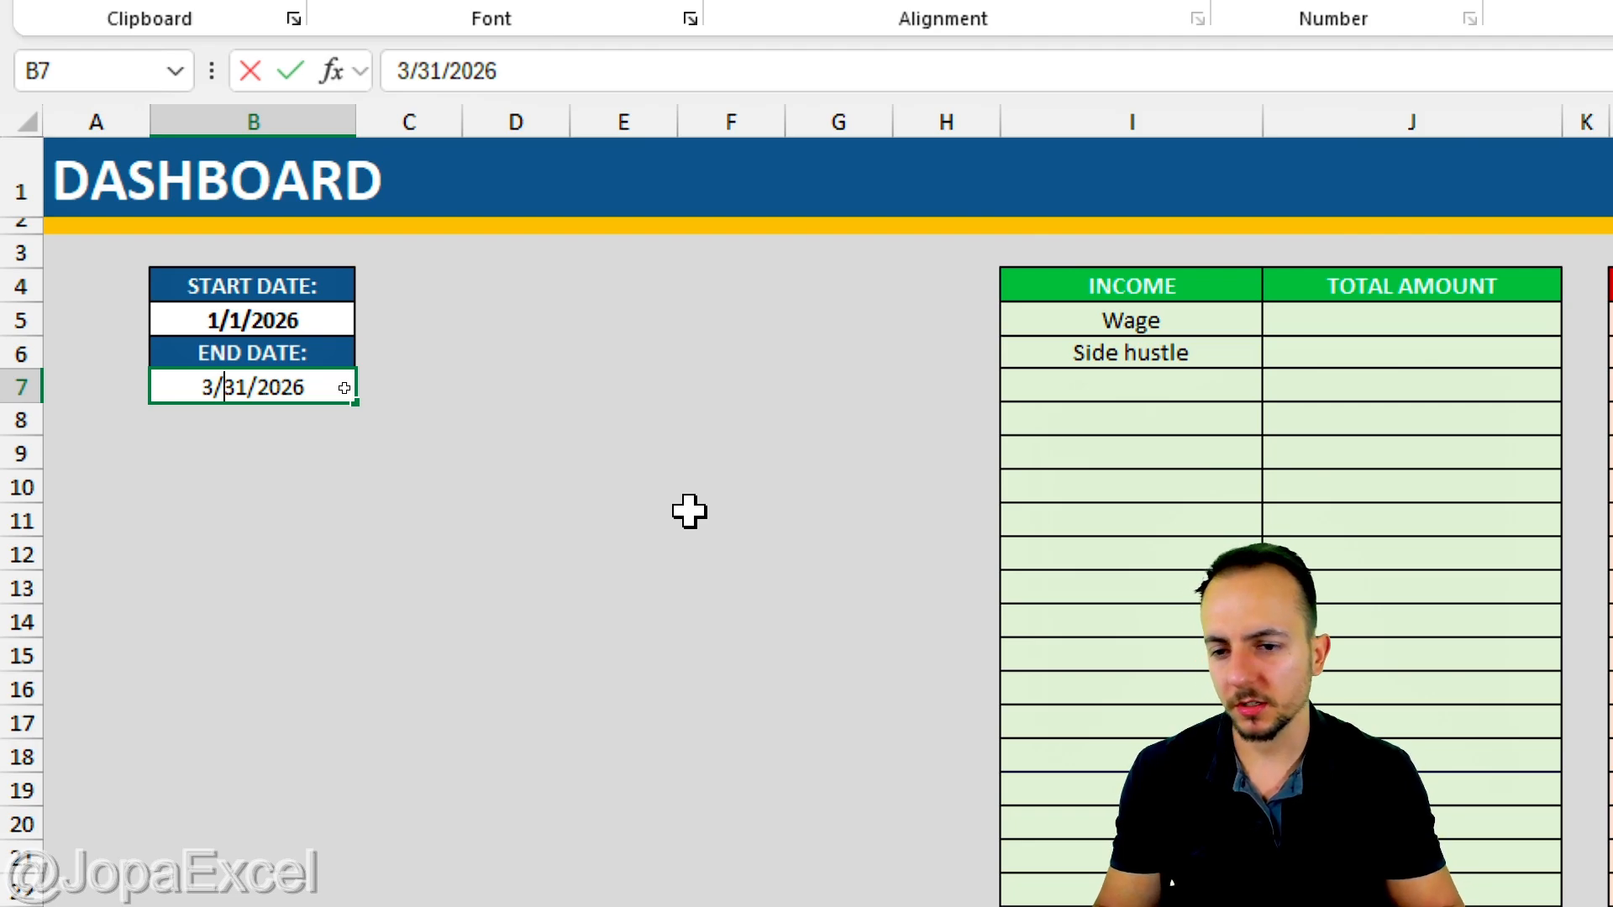
pyautogui.press('Return')
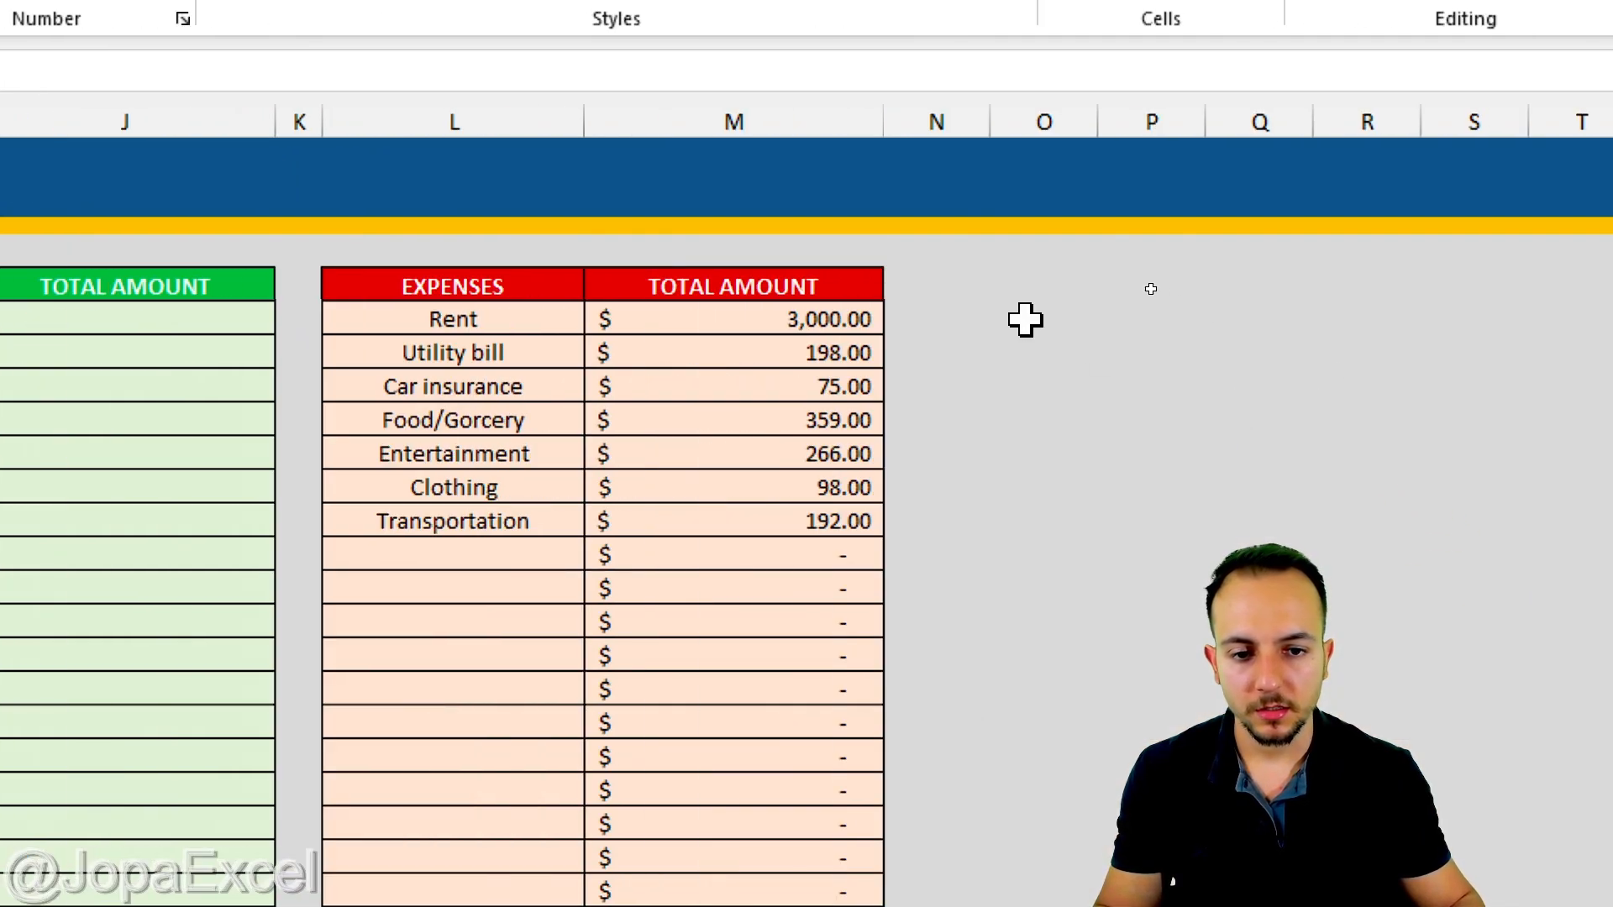
pyautogui.hotkey('ctrl', '2')
pyautogui.moveTo(893, 327)
pyautogui.mouseDown()
pyautogui.moveTo(1021, 405)
pyautogui.moveTo(952, 272)
pyautogui.mouseUp()
pyautogui.press('Escape')
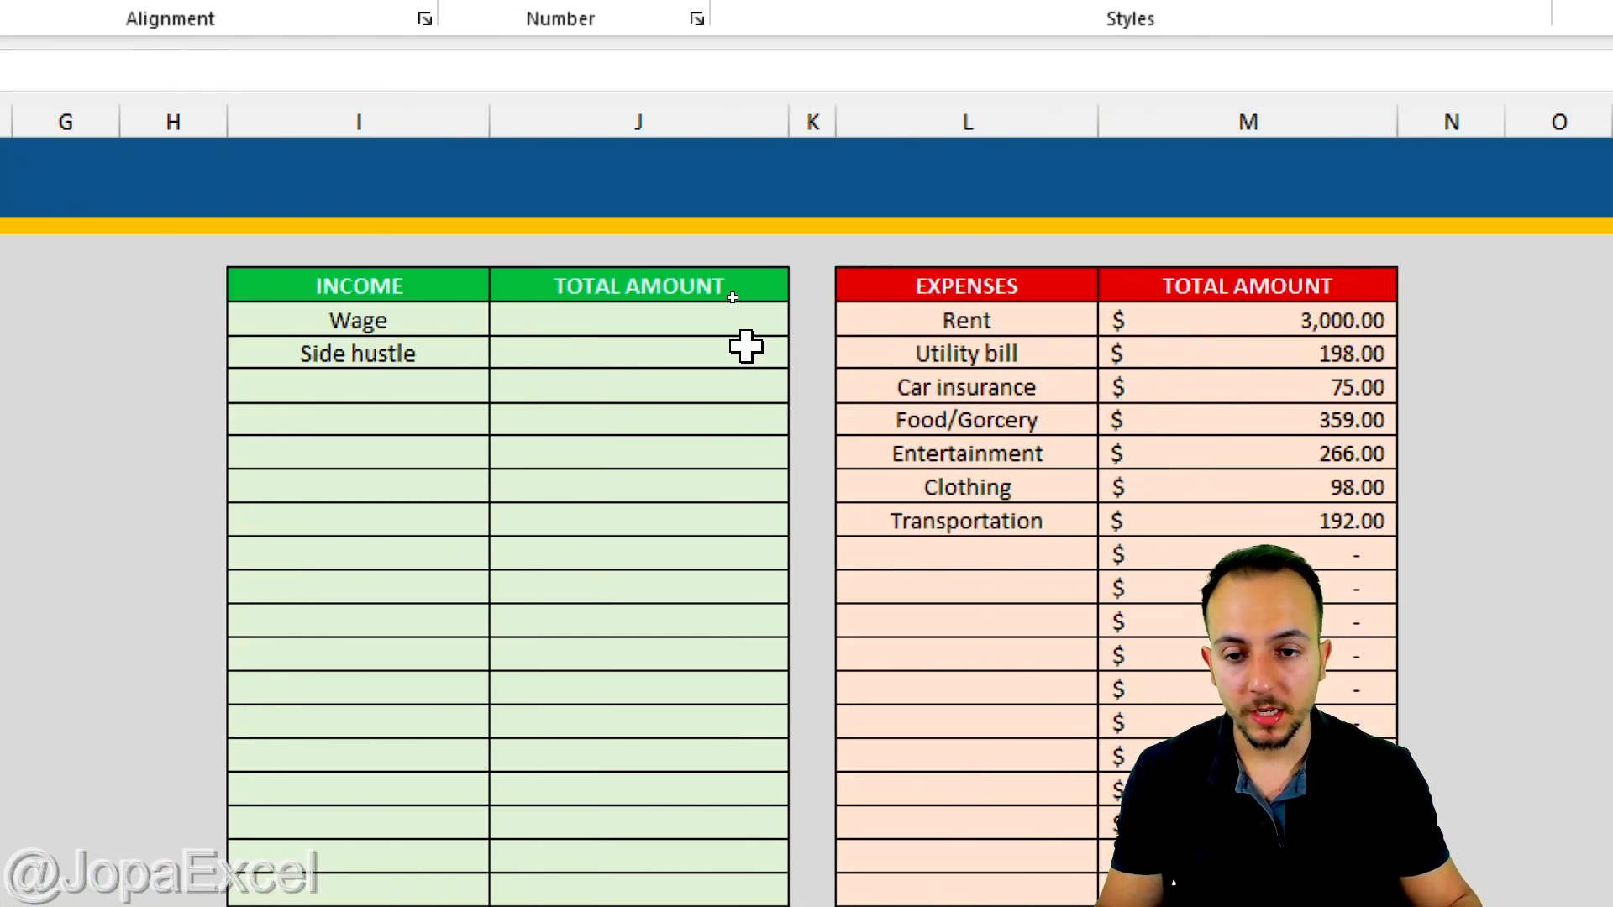
pyautogui.moveTo(864, 342); pyautogui.dragTo(701, 437)
pyautogui.moveTo(582, 438); pyautogui.dragTo(526, 652)
pyautogui.click(389, 317)
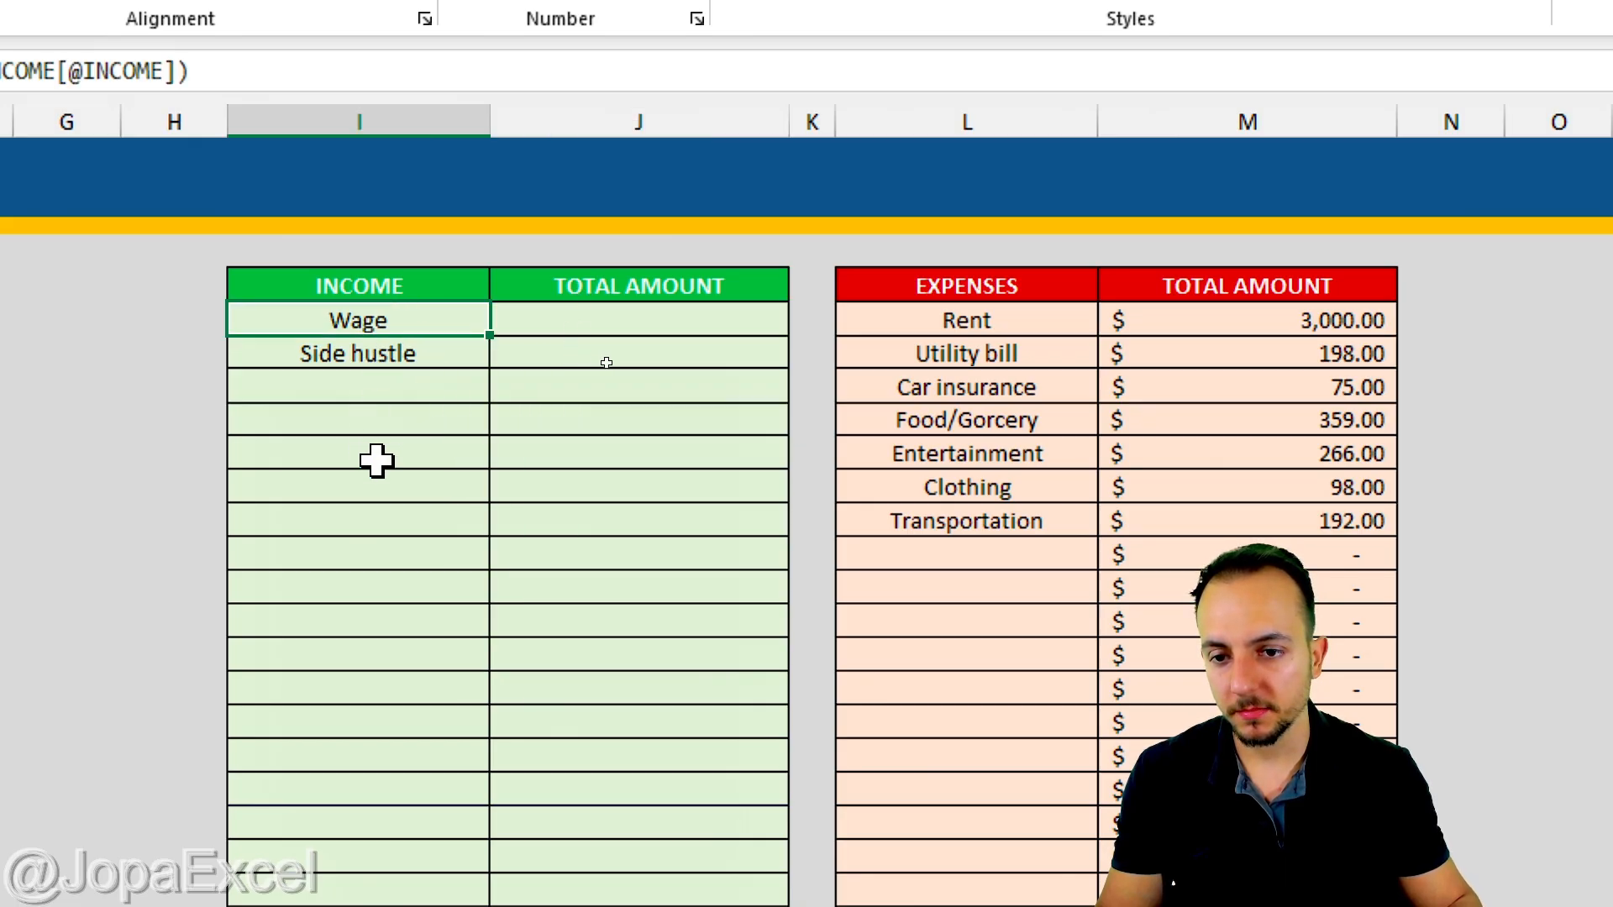
pyautogui.click(571, 326)
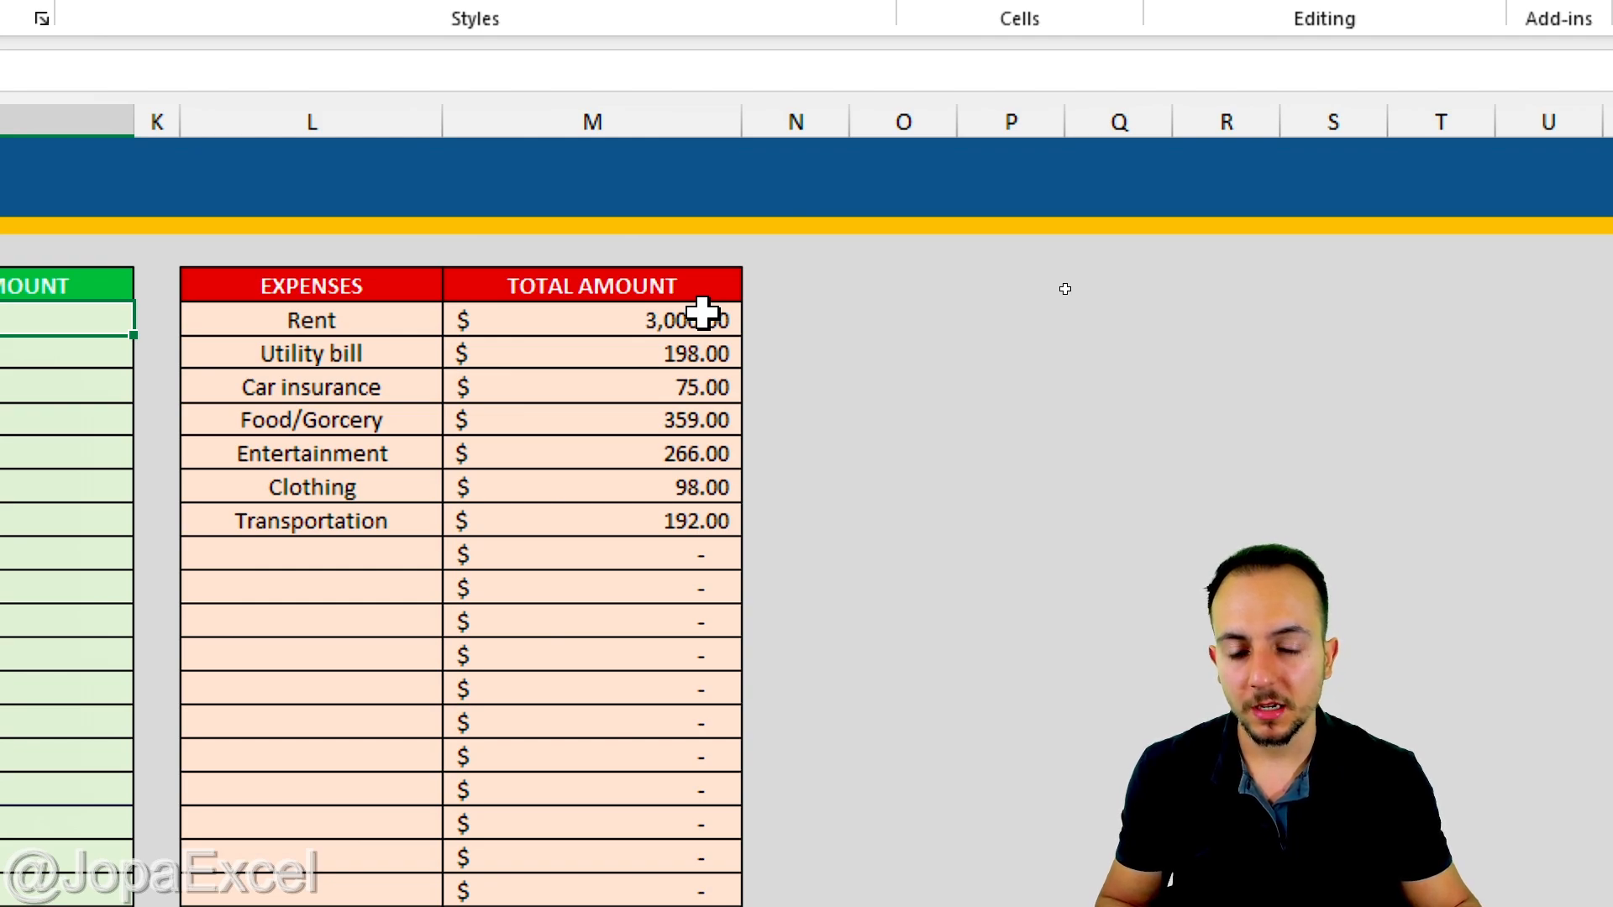
# Copy the full SUMIFS formula text from M5 and paste it unchanged into J5, the Wage total
pyautogui.click(703, 314)
pyautogui.press('F2')
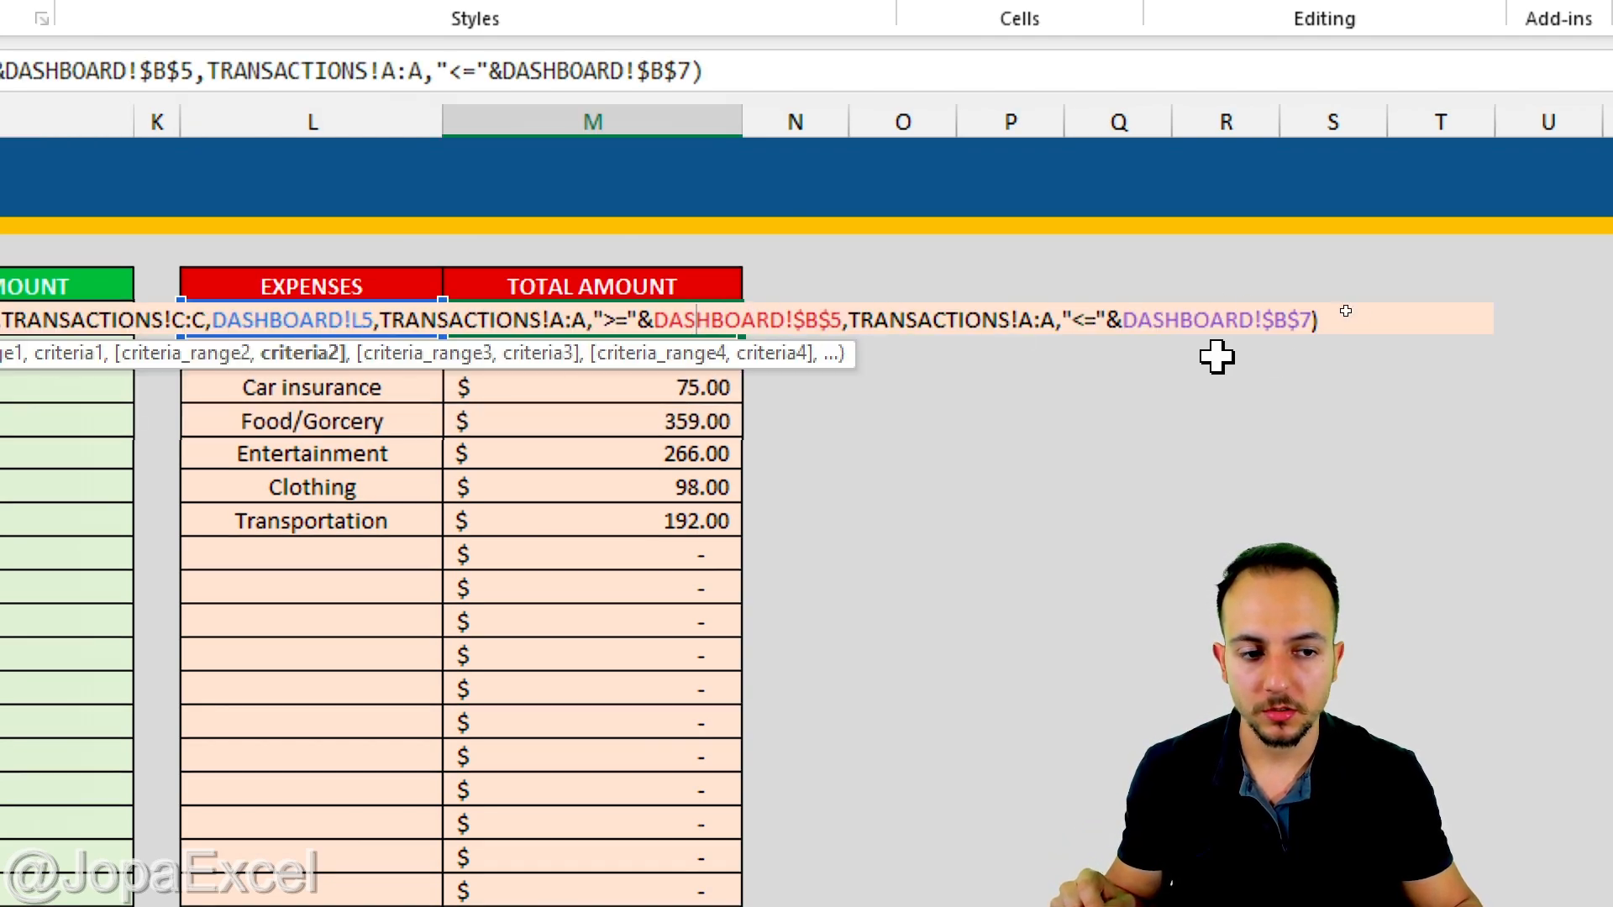
pyautogui.moveTo(1376, 317); pyautogui.dragTo(202, 327)
pyautogui.hotkey('ctrl', 'c')
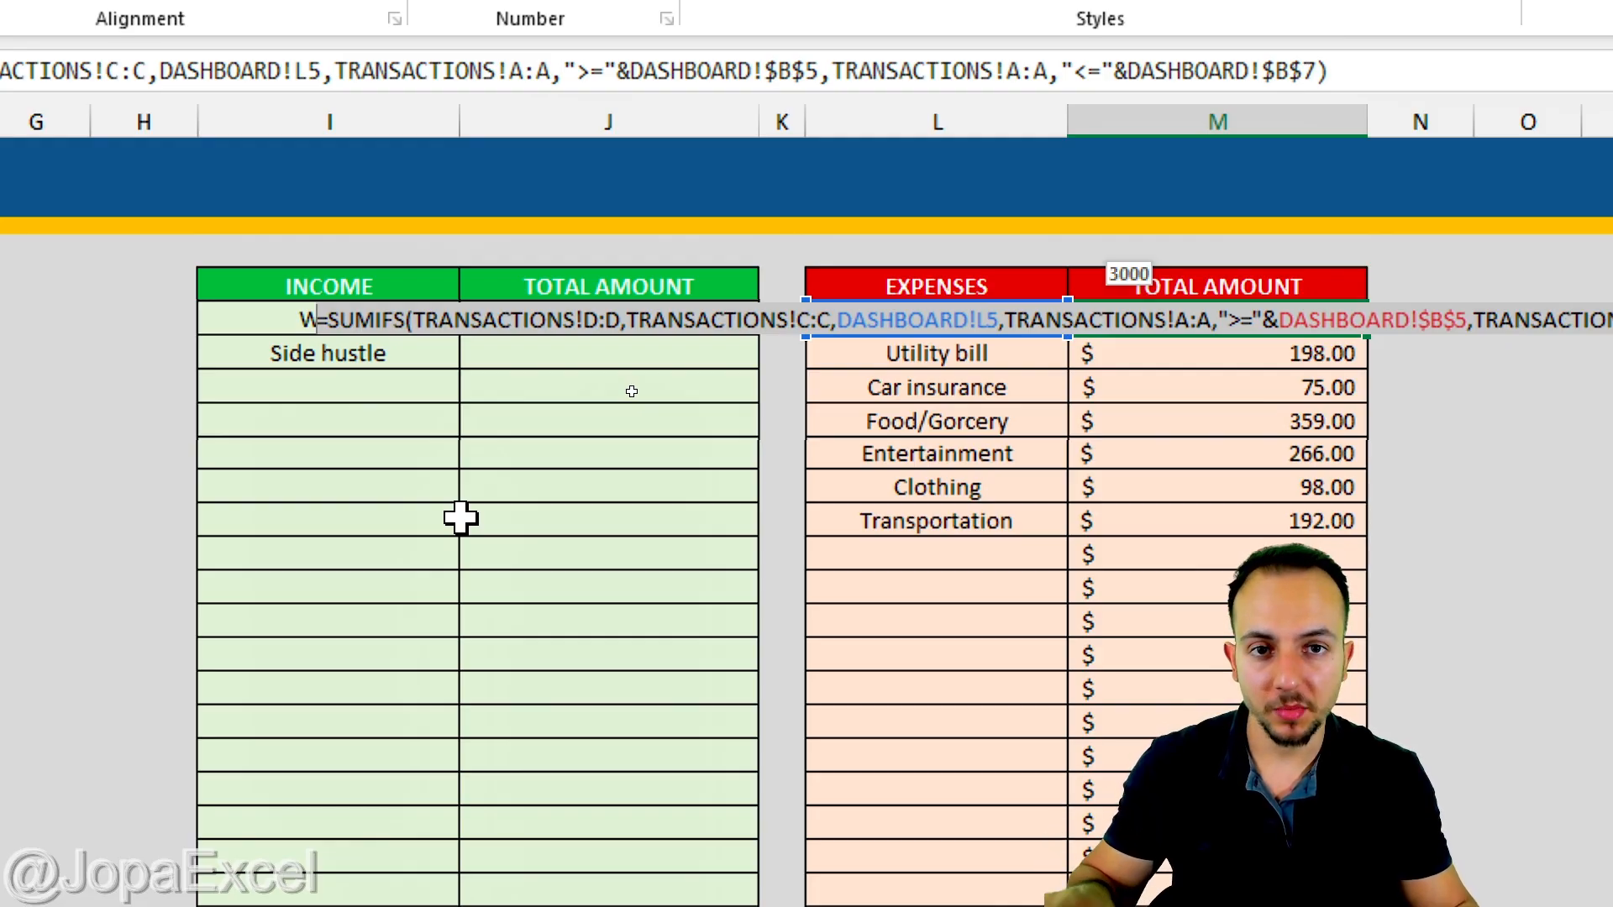
pyautogui.press('Escape')
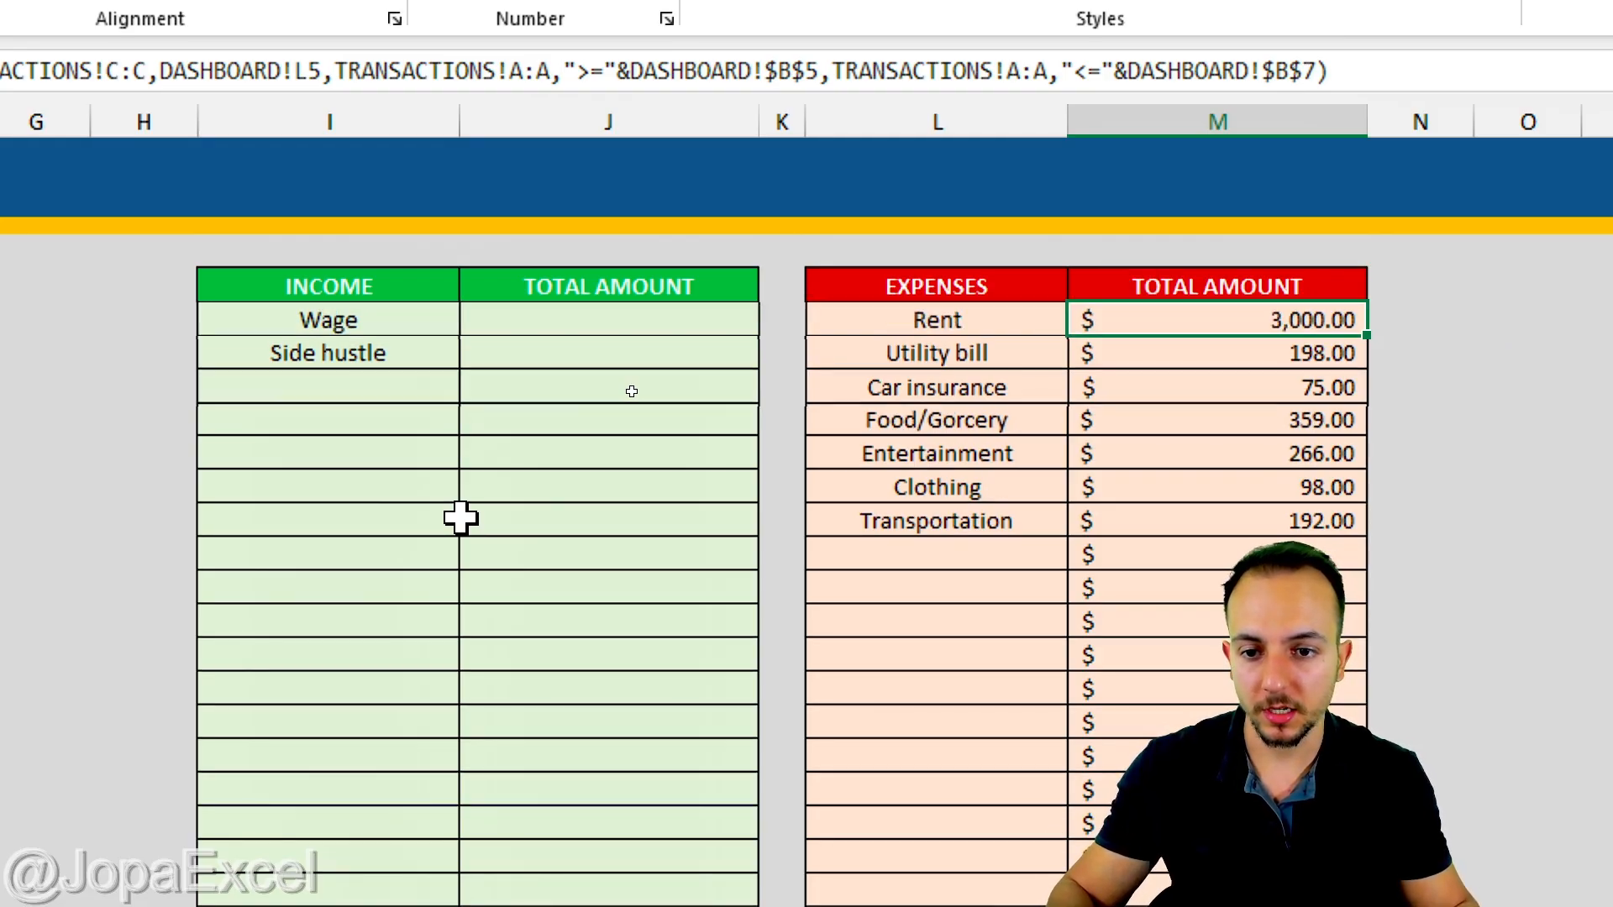
pyautogui.click(578, 313)
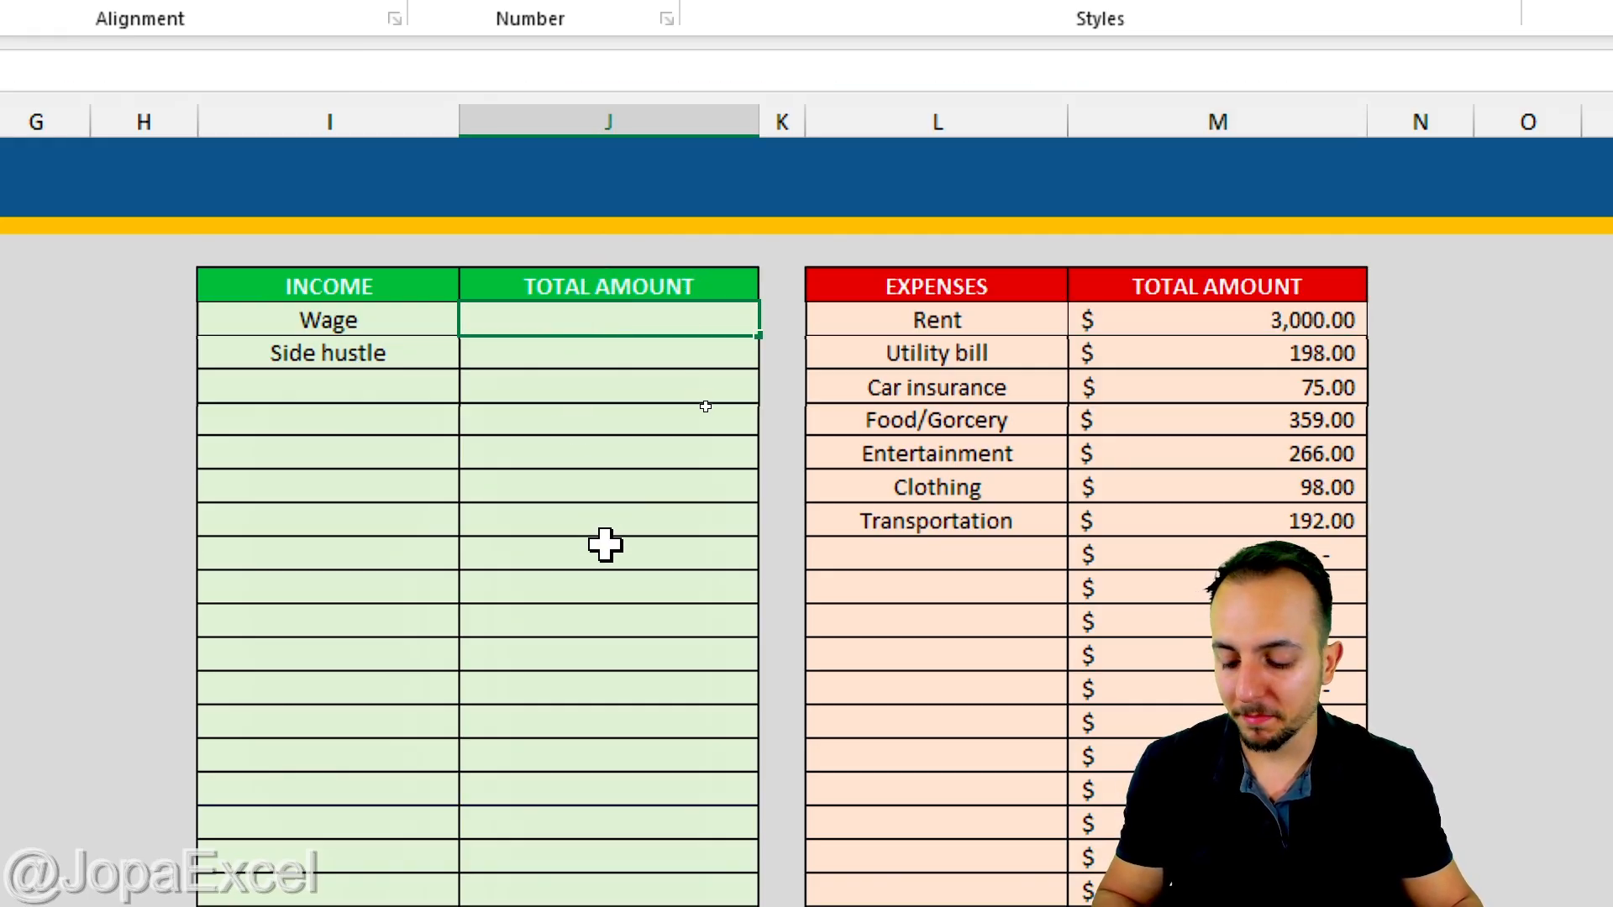
pyautogui.press('F2')
pyautogui.hotkey('ctrl', 'v')
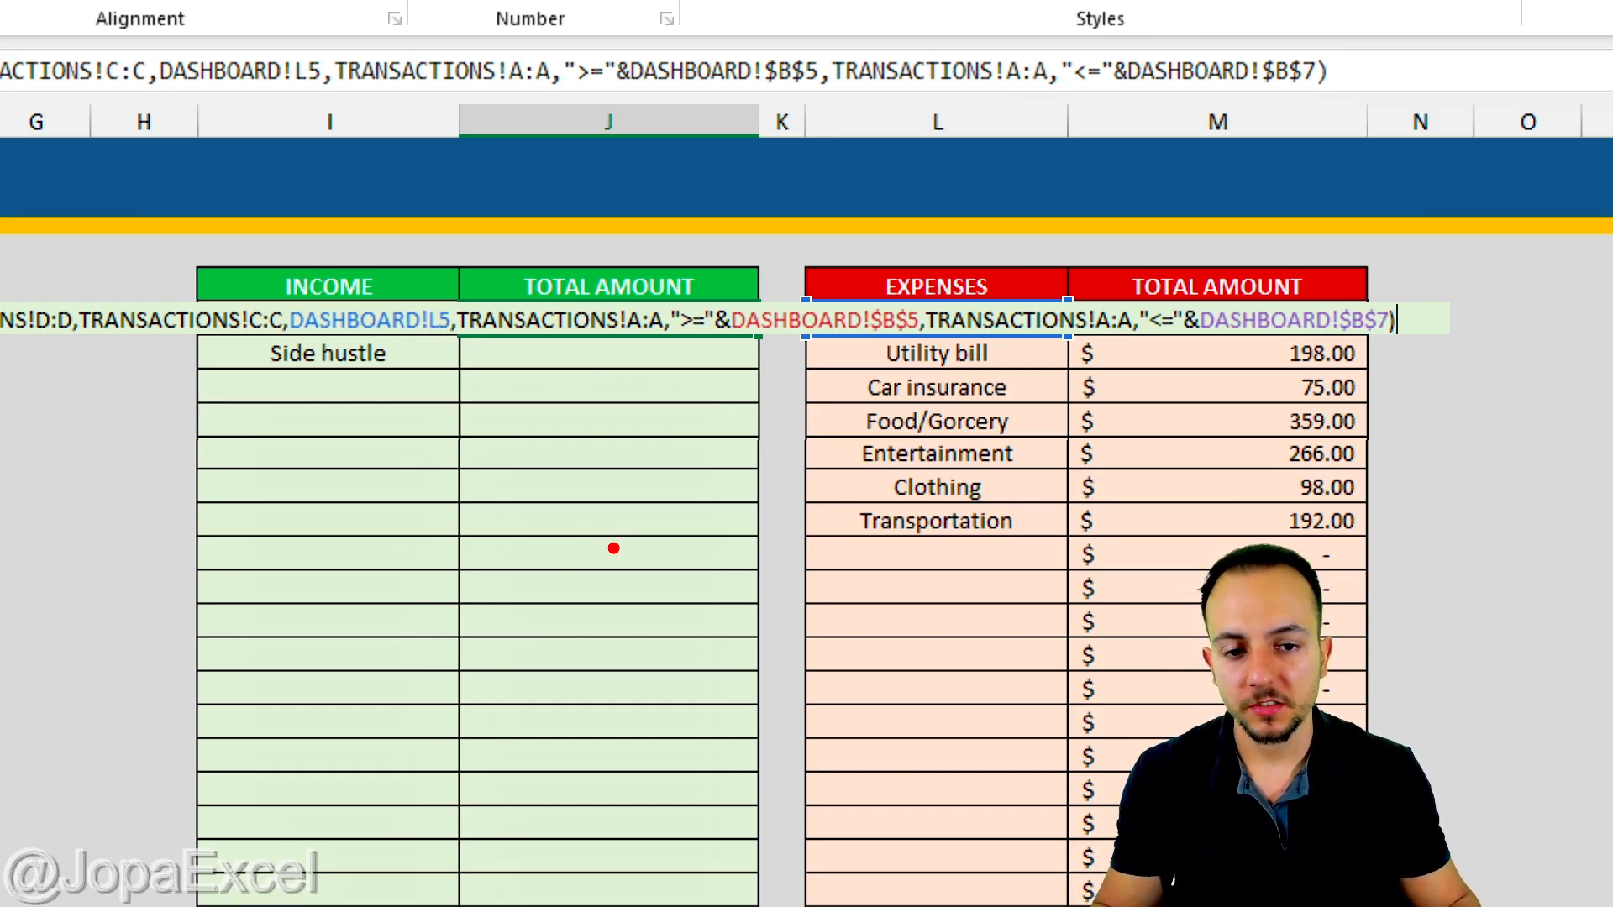
pyautogui.moveTo(958, 388)
pyautogui.mouseDown()
pyautogui.moveTo(853, 547)
pyautogui.moveTo(872, 407)
pyautogui.mouseUp()
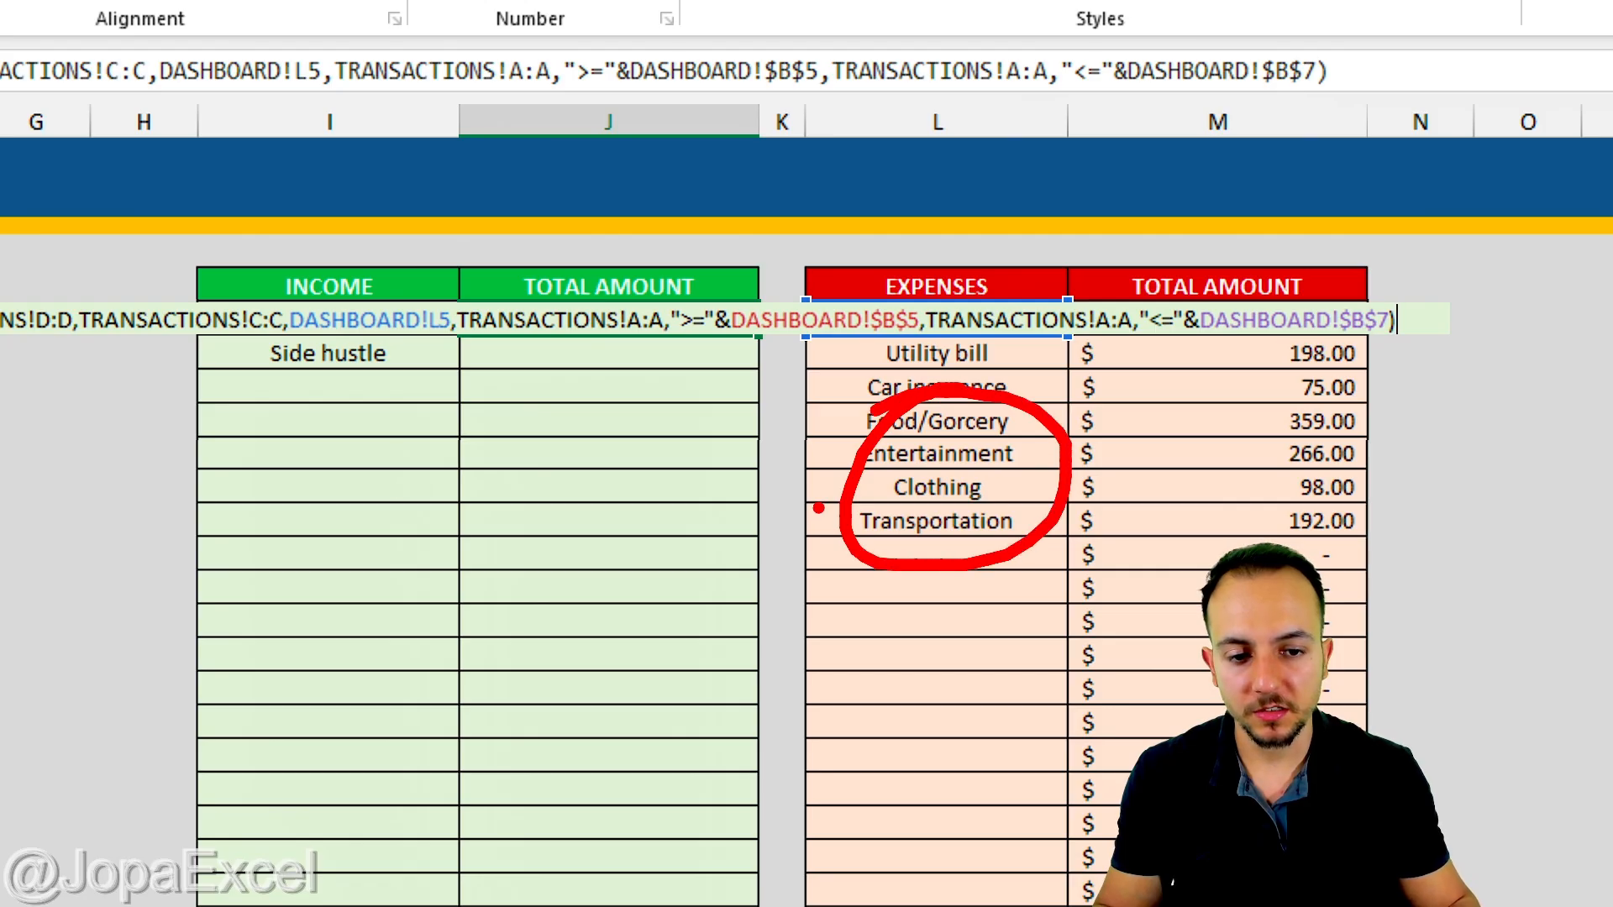
pyautogui.moveTo(267, 393)
pyautogui.mouseDown()
pyautogui.moveTo(353, 378)
pyautogui.moveTo(191, 415)
pyautogui.mouseUp()
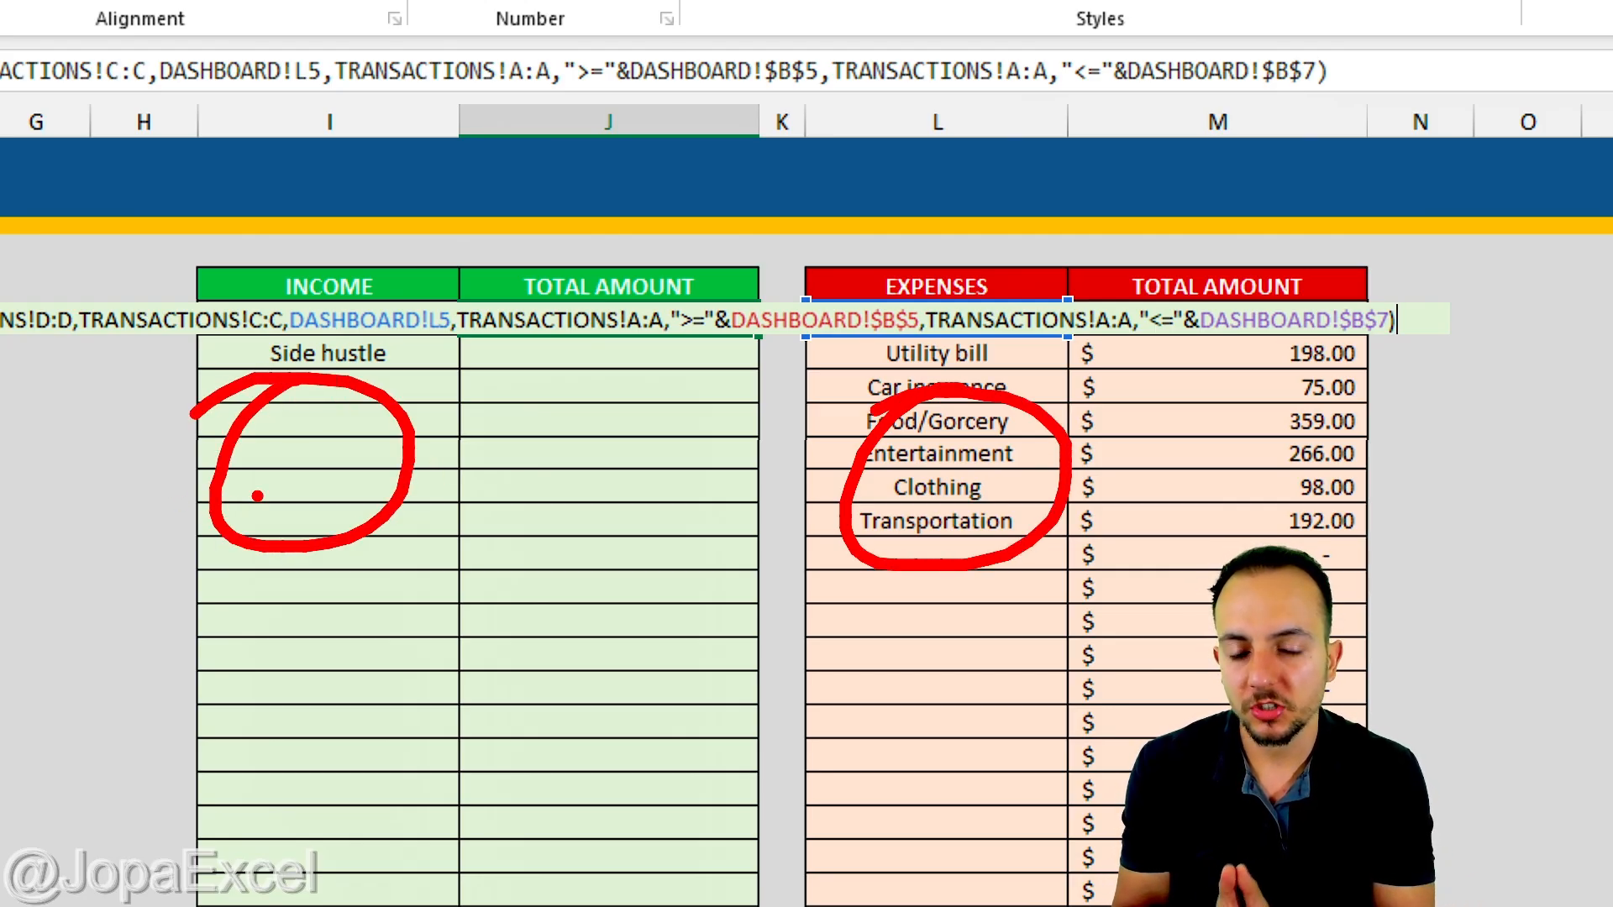
pyautogui.press('e')
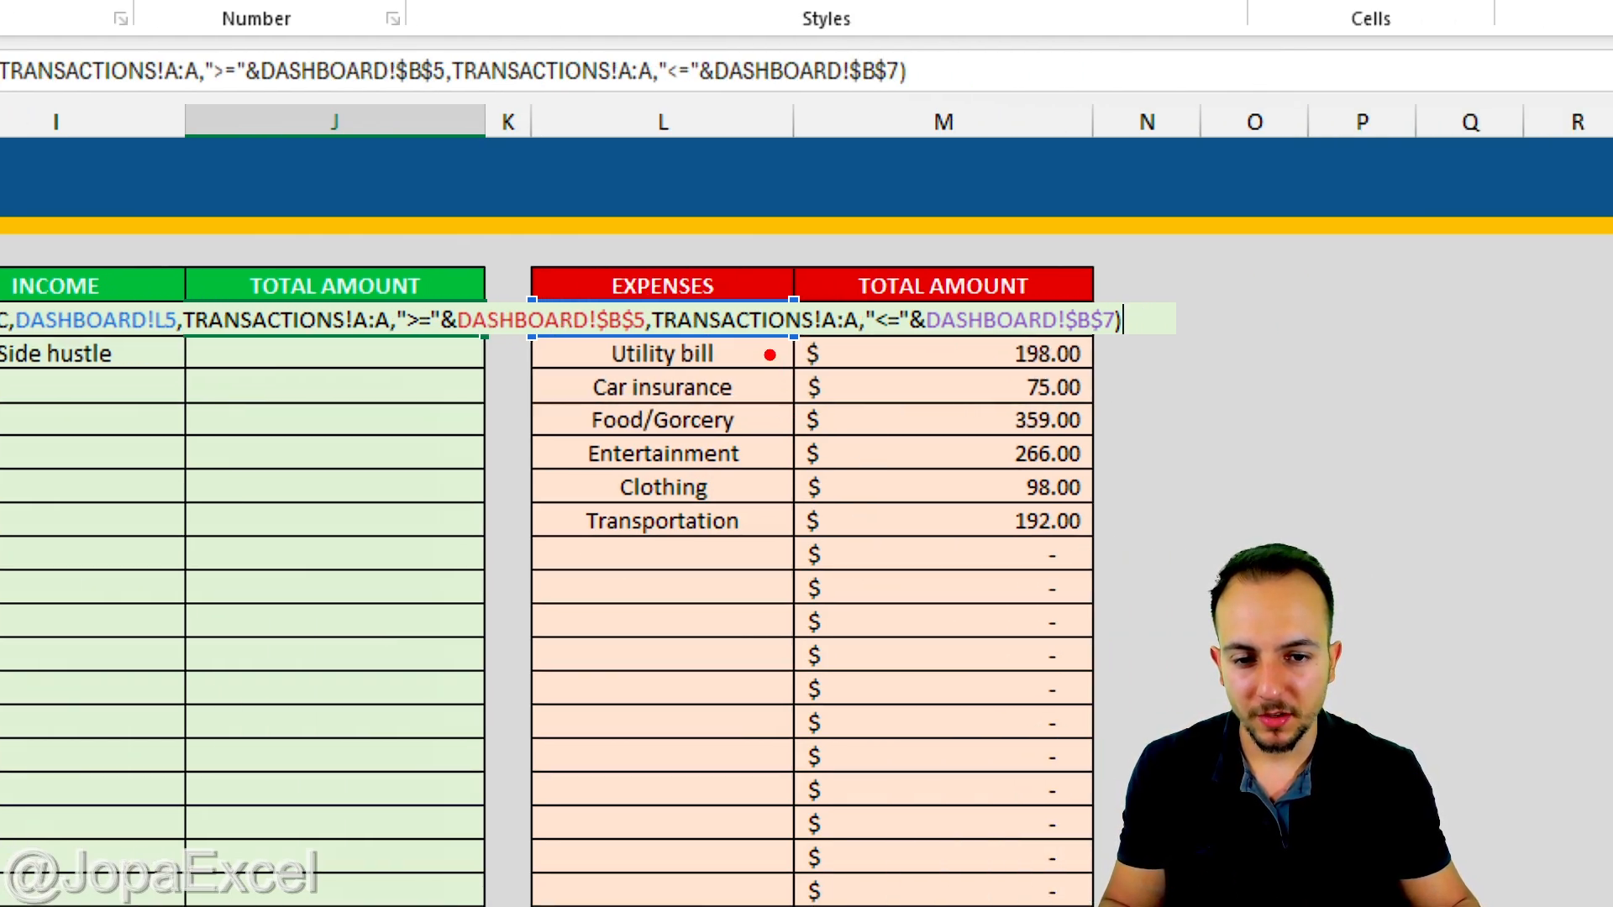
pyautogui.moveTo(769, 357); pyautogui.dragTo(876, 505)
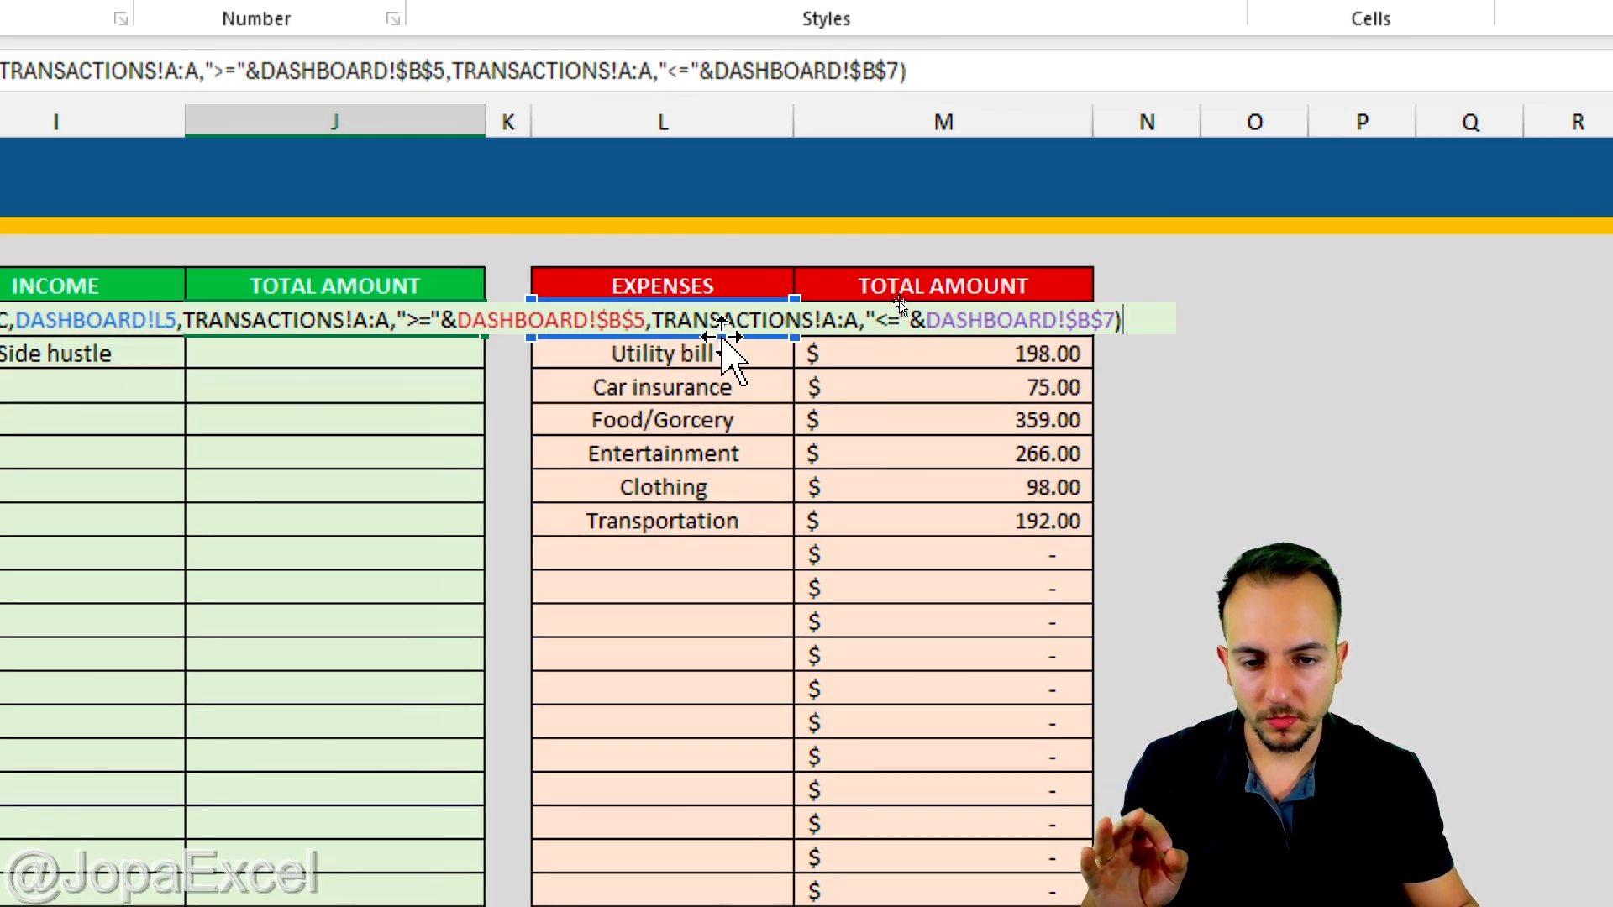
# Move the category criterion in the J5 formula from the Rent cell to DASHBOARD!I5 and enter the formula
pyautogui.moveTo(723, 336); pyautogui.dragTo(23, 330)
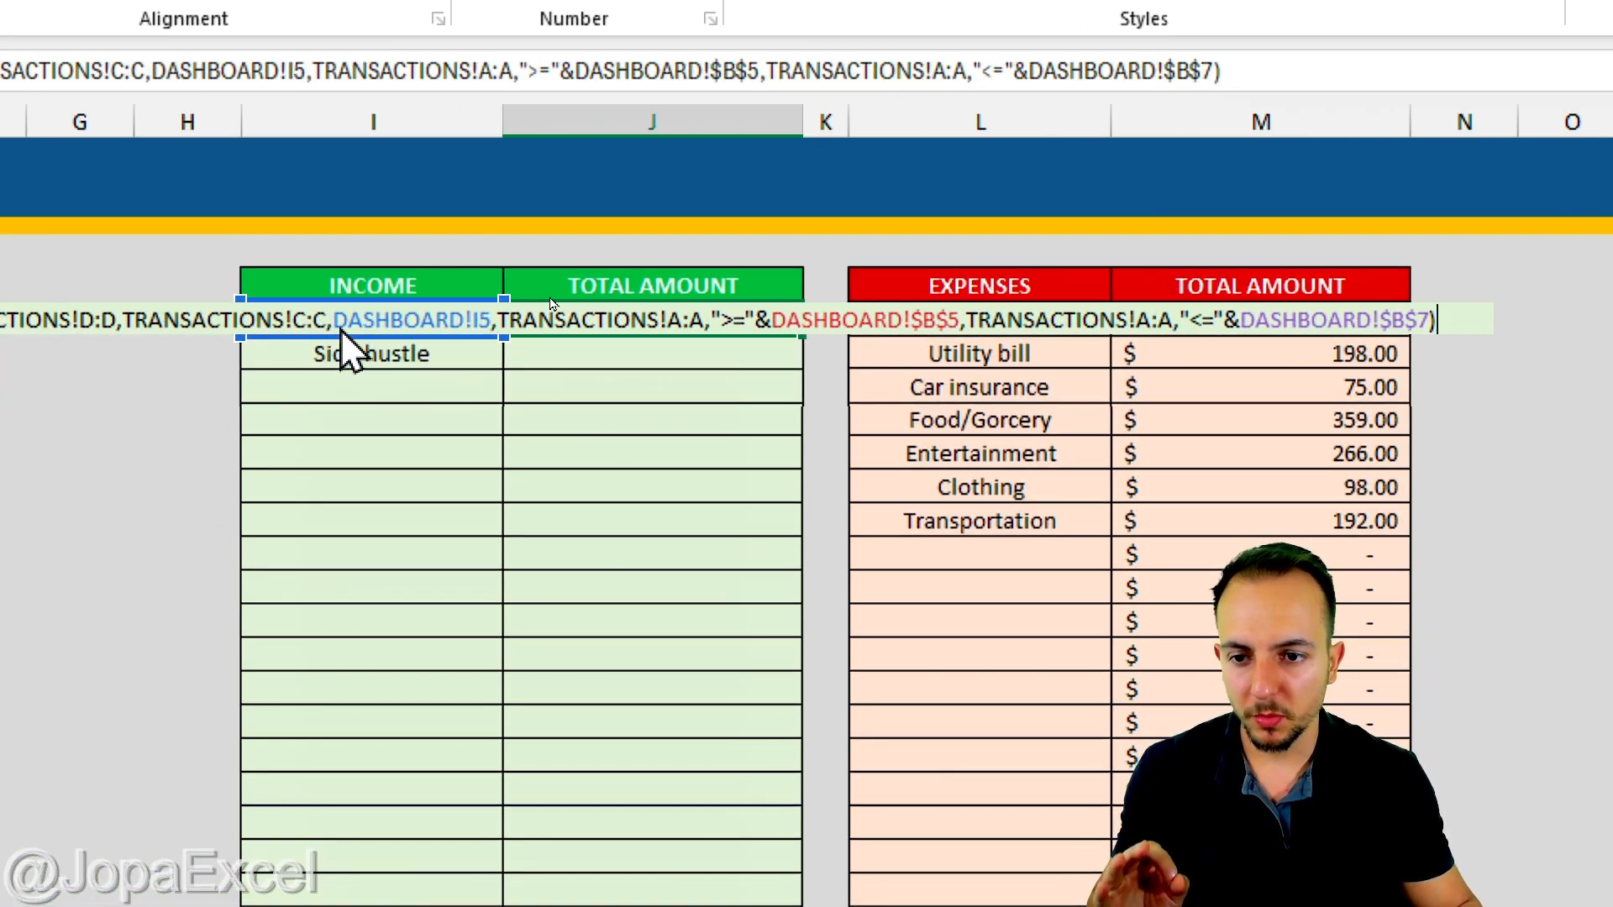
pyautogui.moveTo(340, 329); pyautogui.dragTo(341, 330)
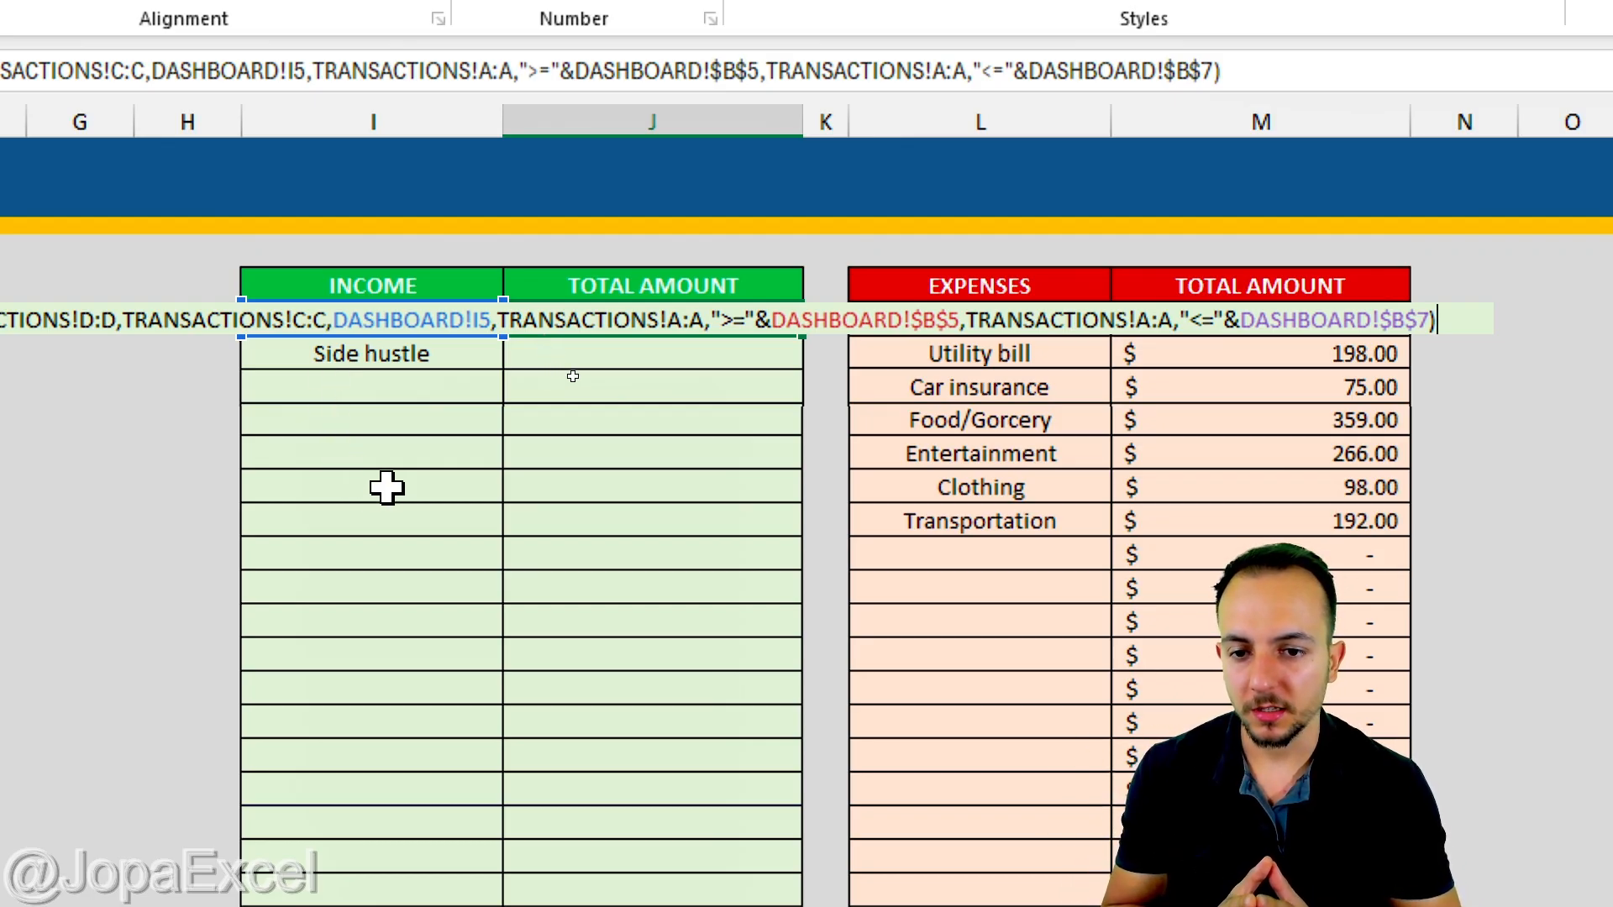
pyautogui.press('Return')
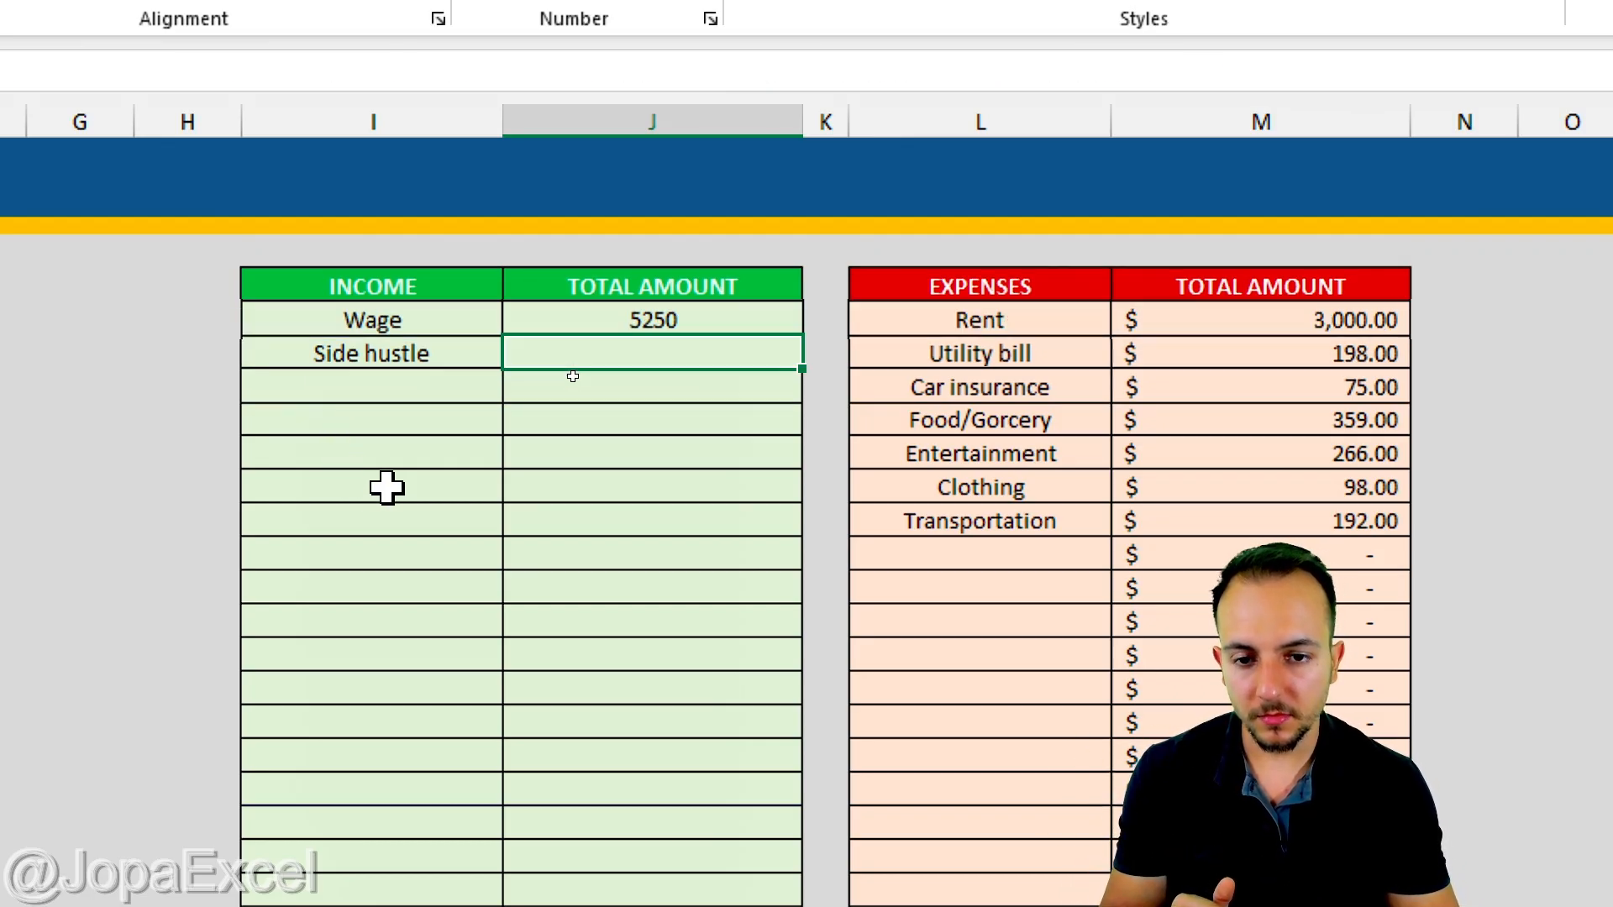
# Apply the dollar accounting format to J5 and fill its formula down the income table's TOTAL AMOUNT column
pyautogui.click(670, 320)
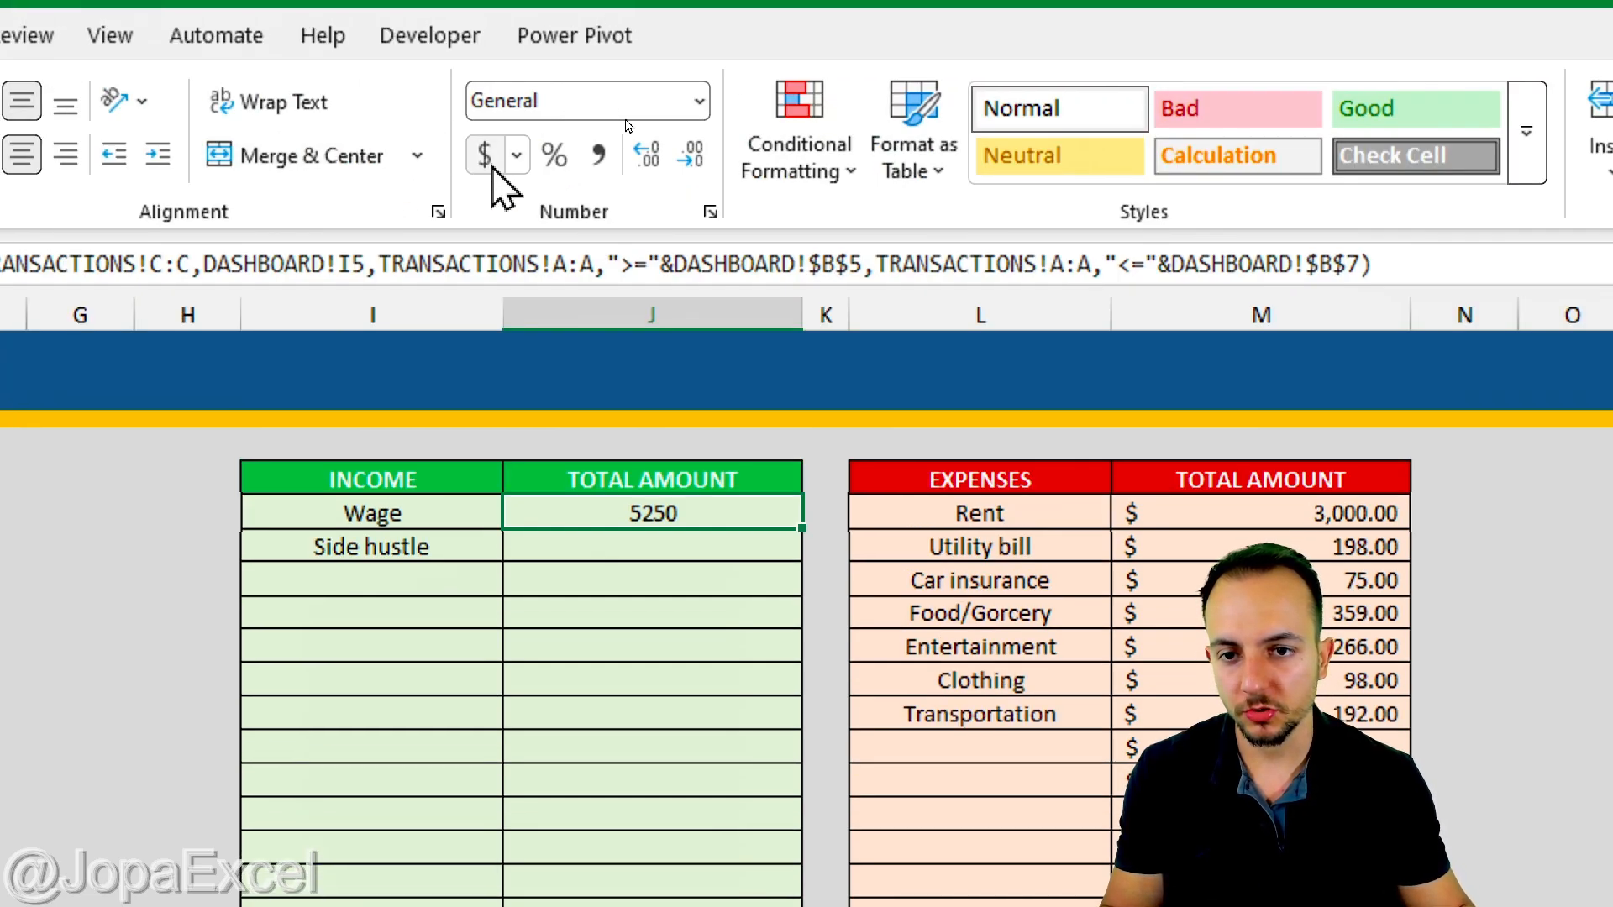
pyautogui.click(485, 155)
pyautogui.moveTo(802, 528); pyautogui.dragTo(781, 906)
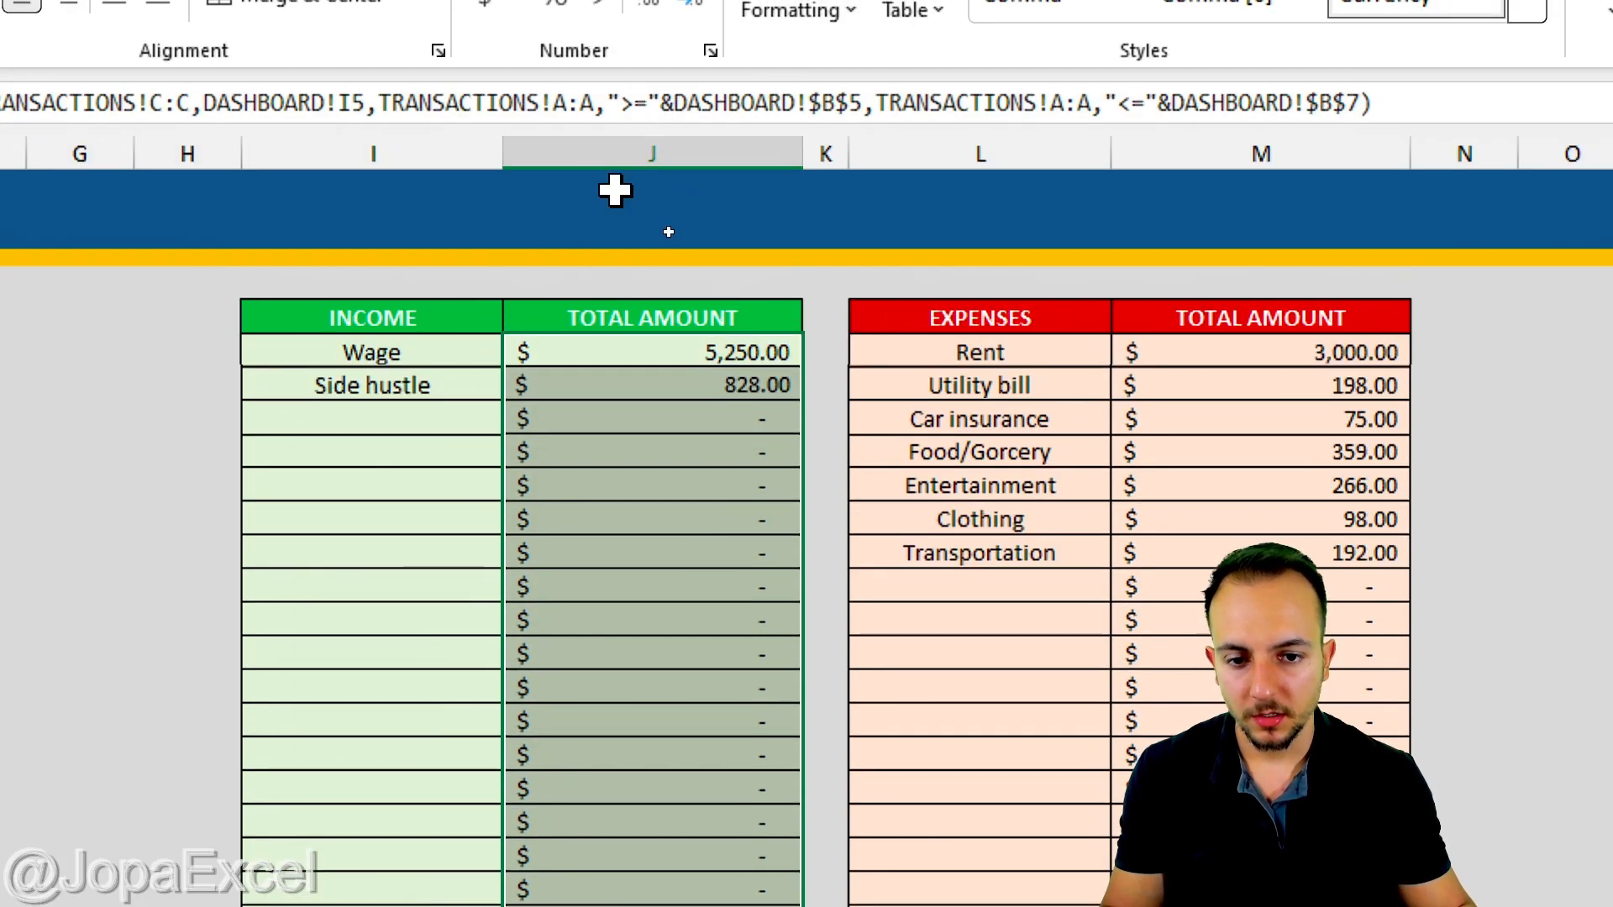
pyautogui.click(421, 318)
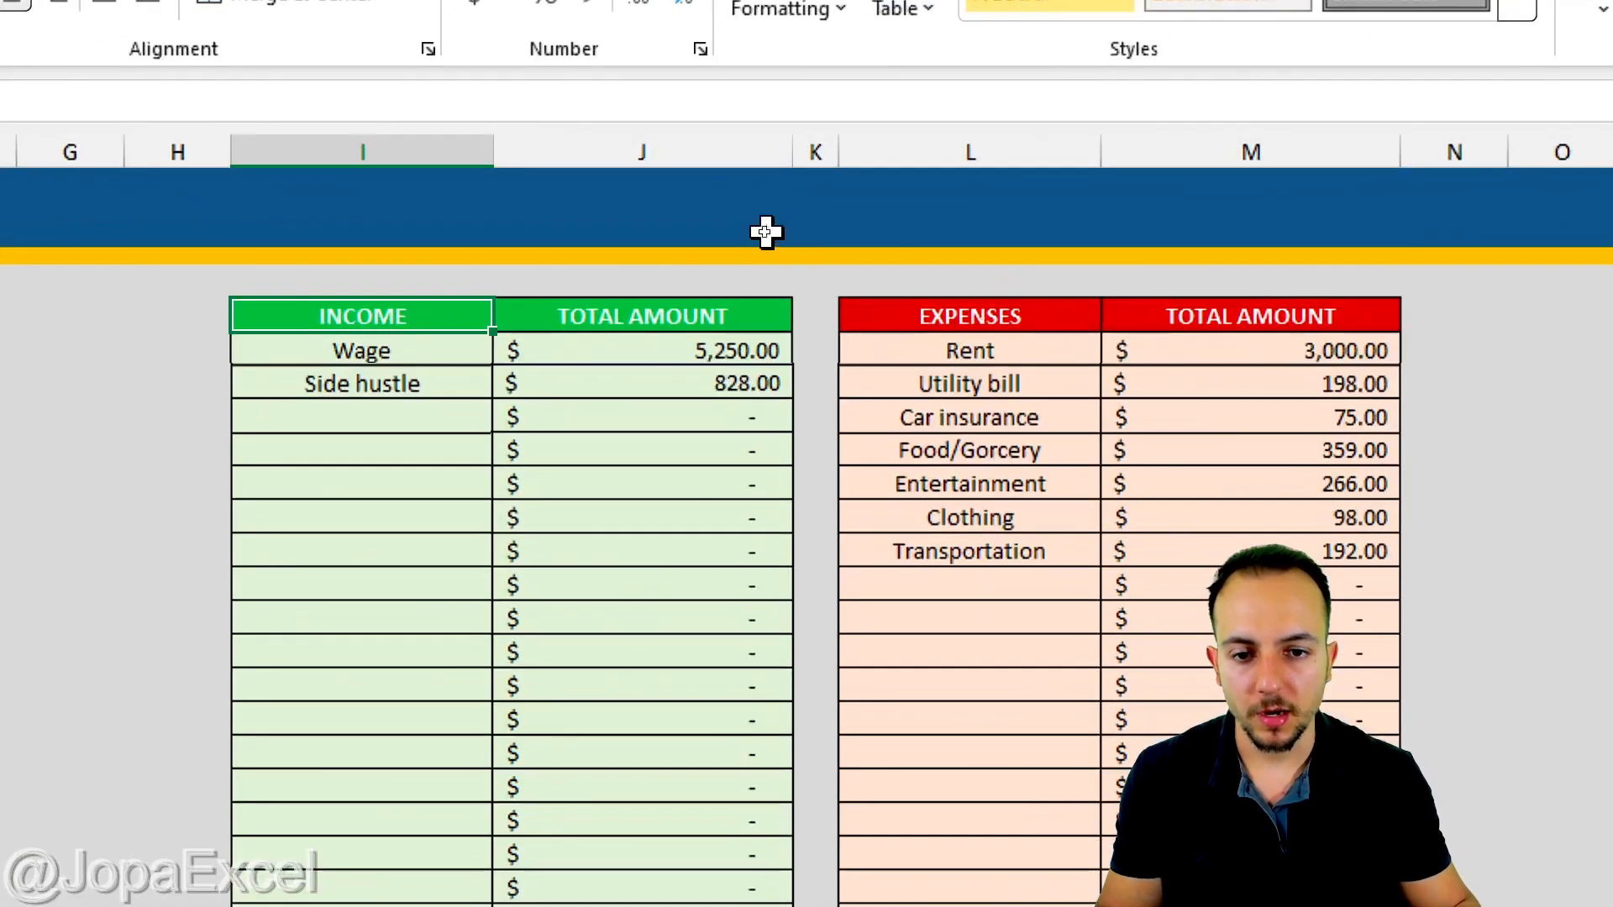
pyautogui.click(747, 190)
pyautogui.click(1013, 190)
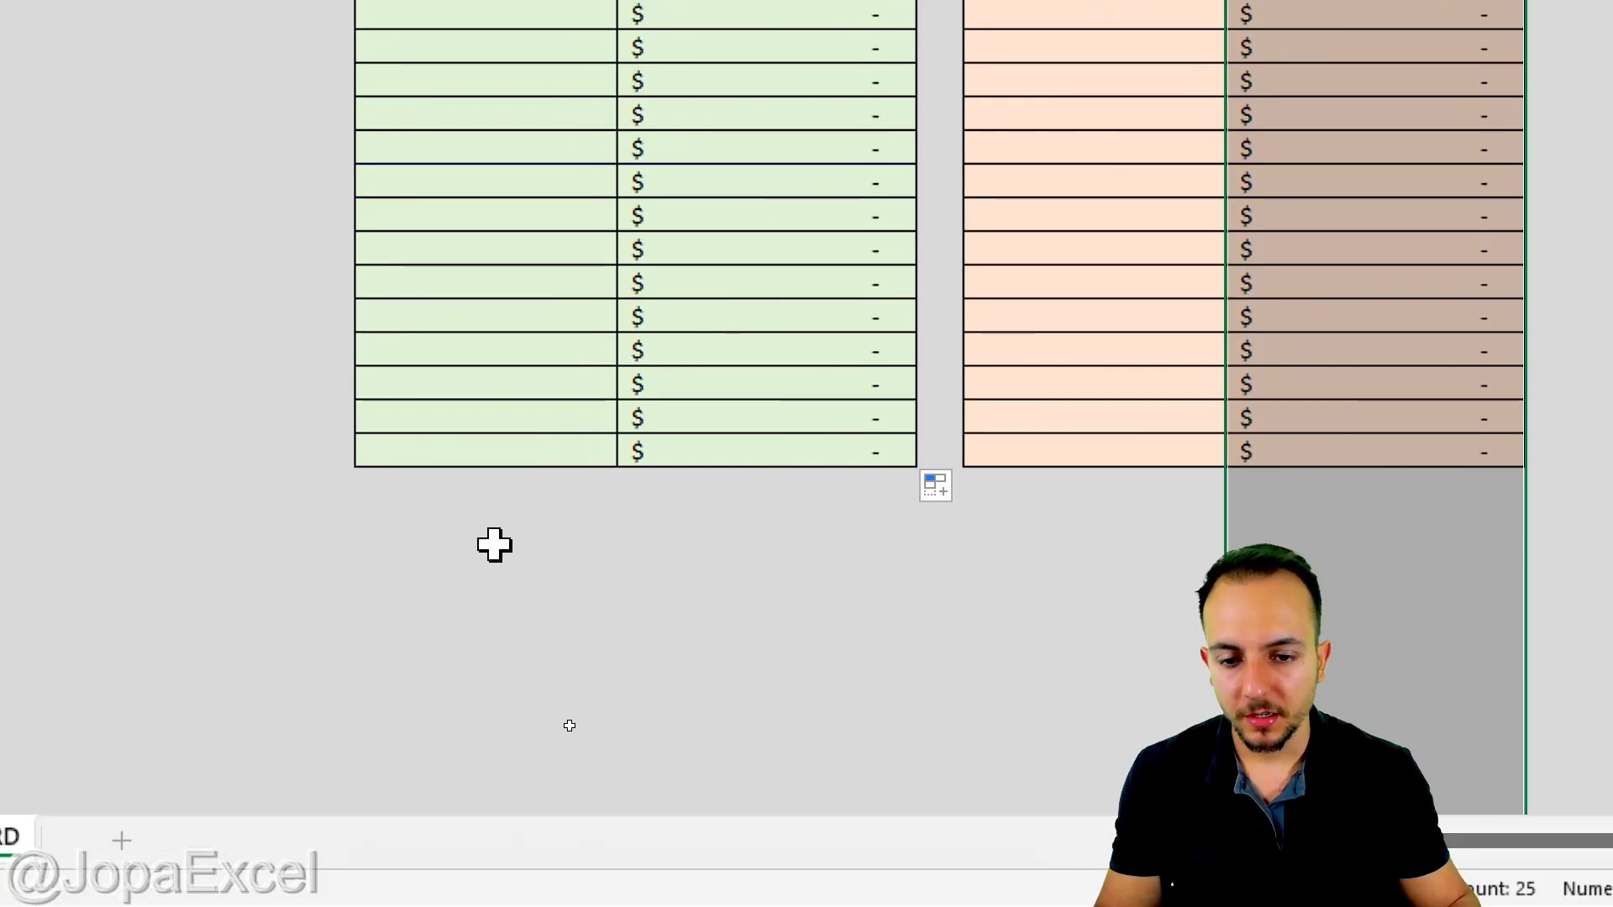
pyautogui.moveTo(569, 724); pyautogui.dragTo(866, 727)
pyautogui.moveTo(1085, 548); pyautogui.dragTo(1390, 518)
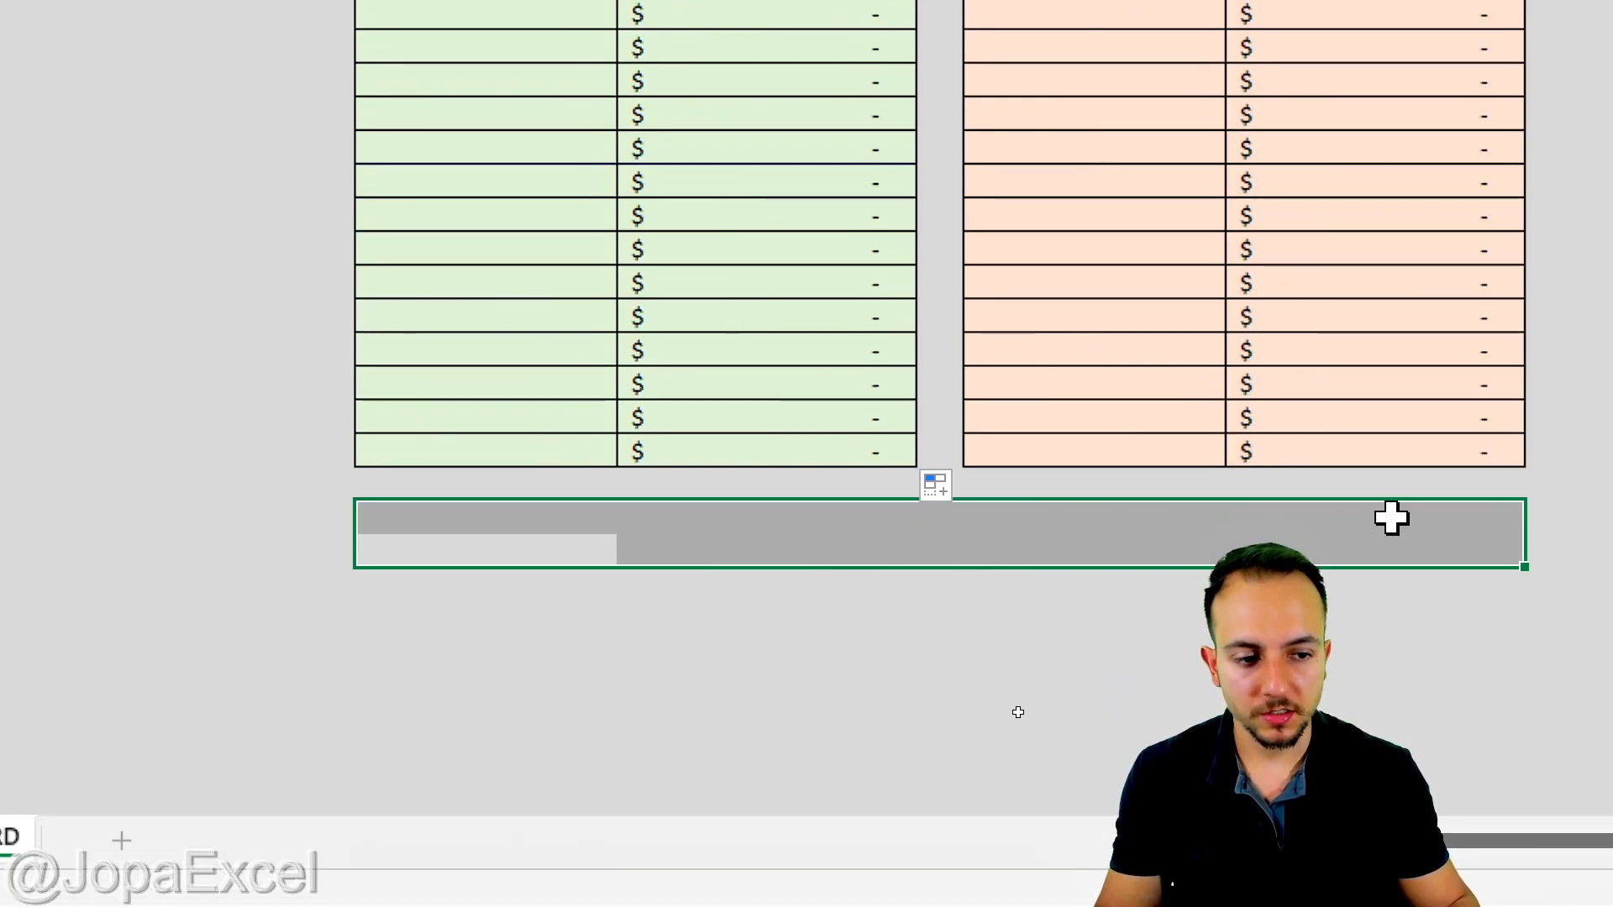
pyautogui.click(356, 487)
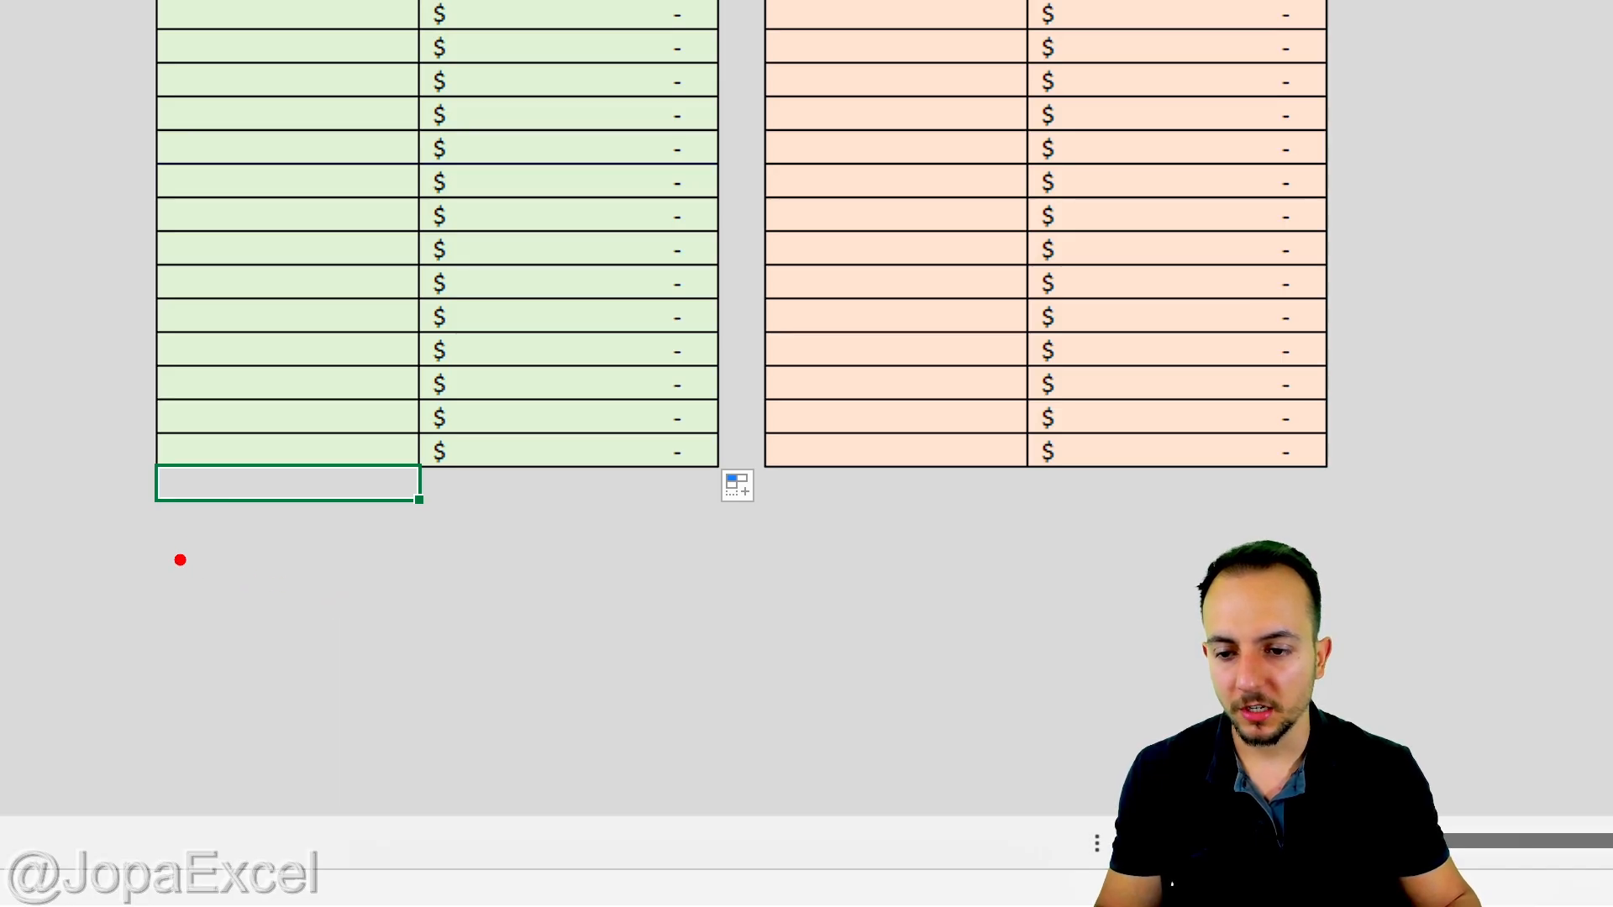
pyautogui.moveTo(163, 540)
pyautogui.mouseDown()
pyautogui.moveTo(522, 619)
pyautogui.moveTo(1319, 725)
pyautogui.mouseUp()
pyautogui.moveTo(1376, 529); pyautogui.dragTo(1424, 482)
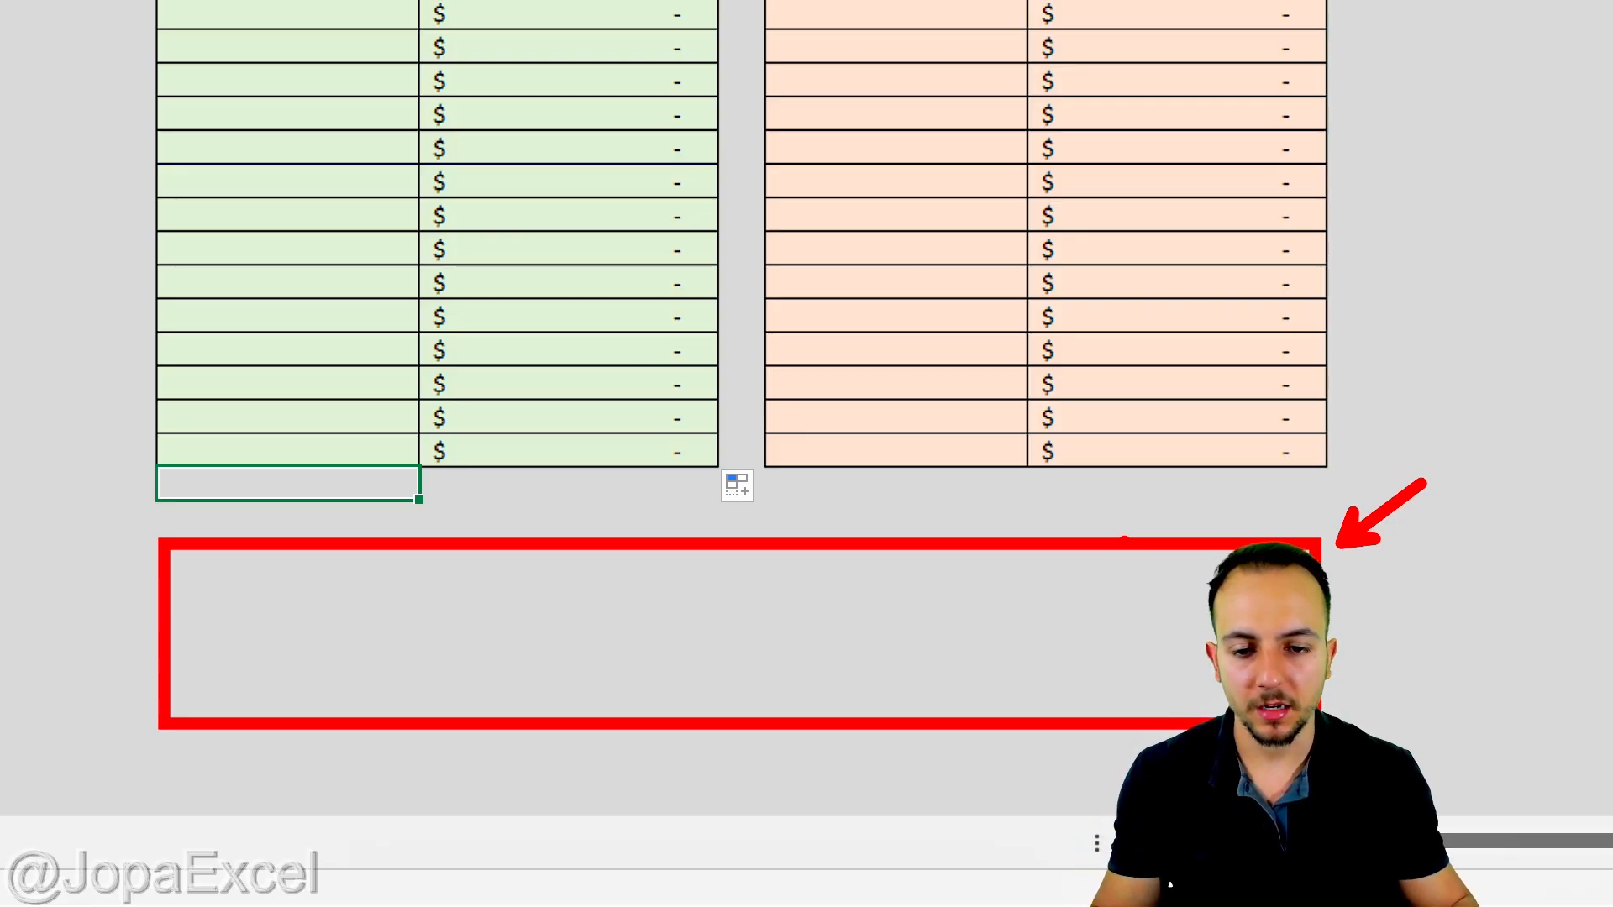
pyautogui.press('Escape')
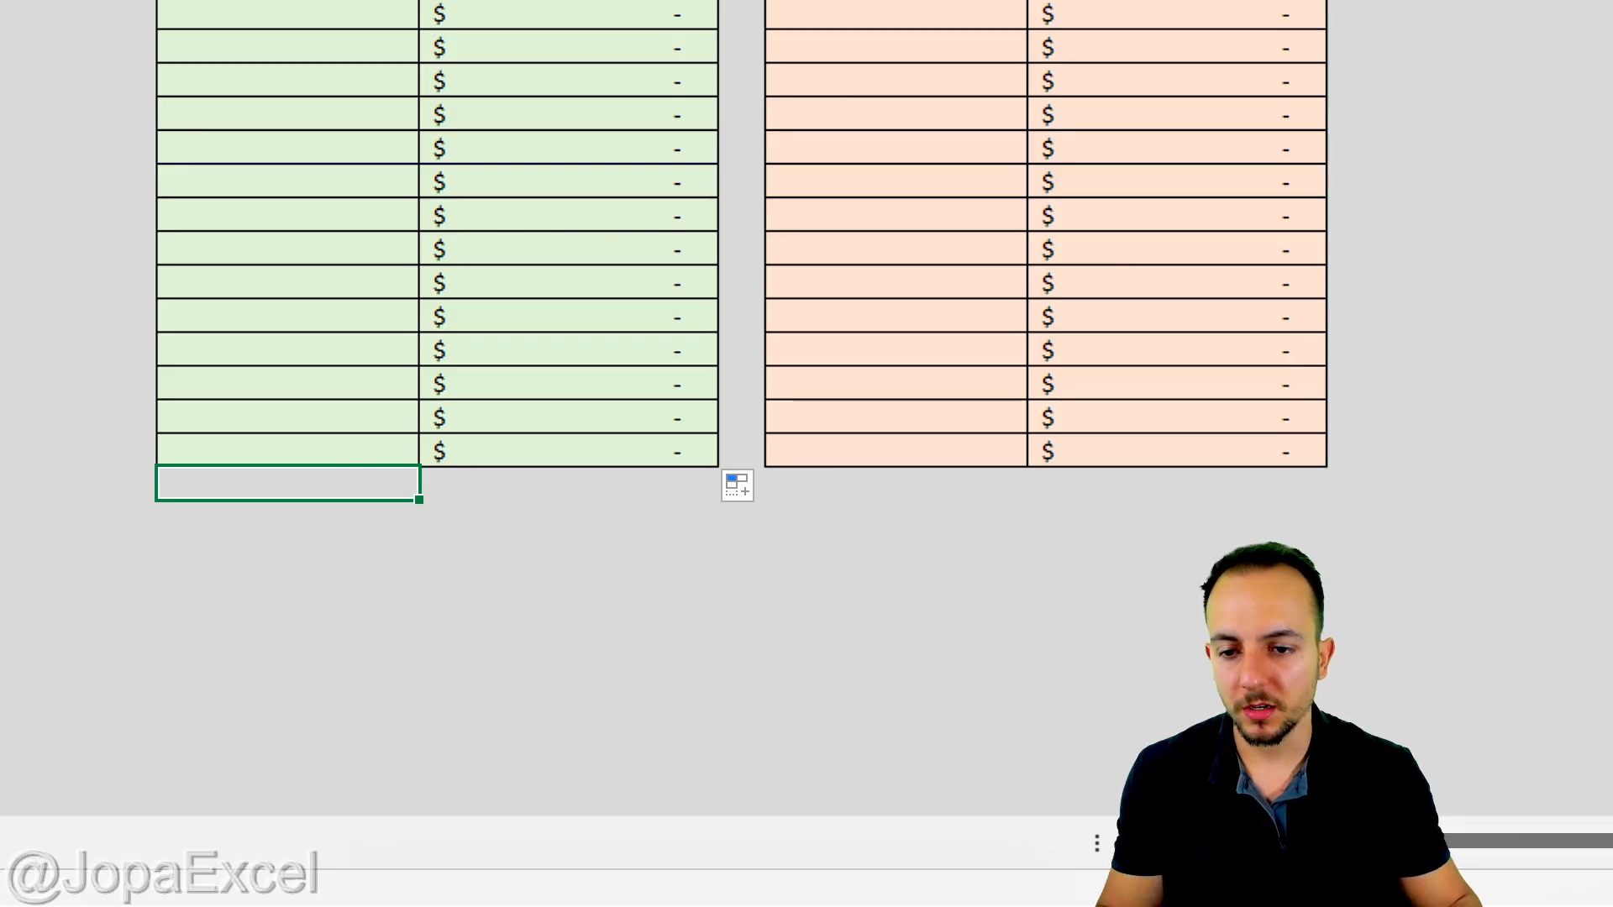
pyautogui.moveTo(278, 454)
pyautogui.mouseDown()
pyautogui.moveTo(540, 439)
pyautogui.moveTo(1044, 457)
pyautogui.moveTo(1243, 350)
pyautogui.mouseUp()
pyautogui.press('Escape')
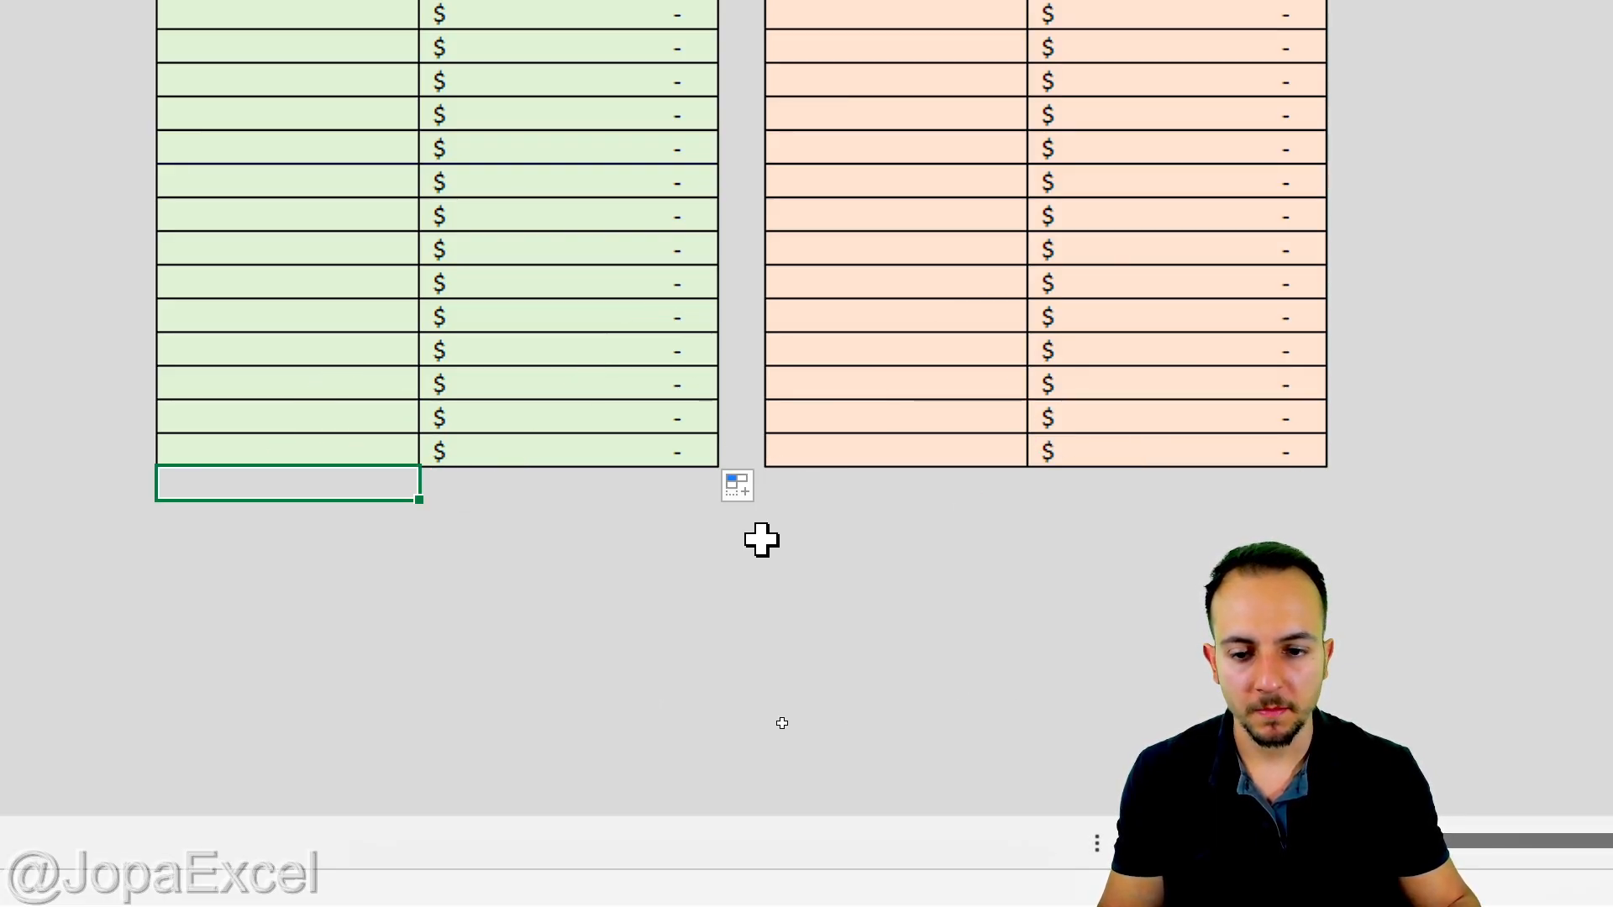
# Remove the last seven rows of the income and expenses tables by pasting a blank gray cell over them
pyautogui.click(353, 618)
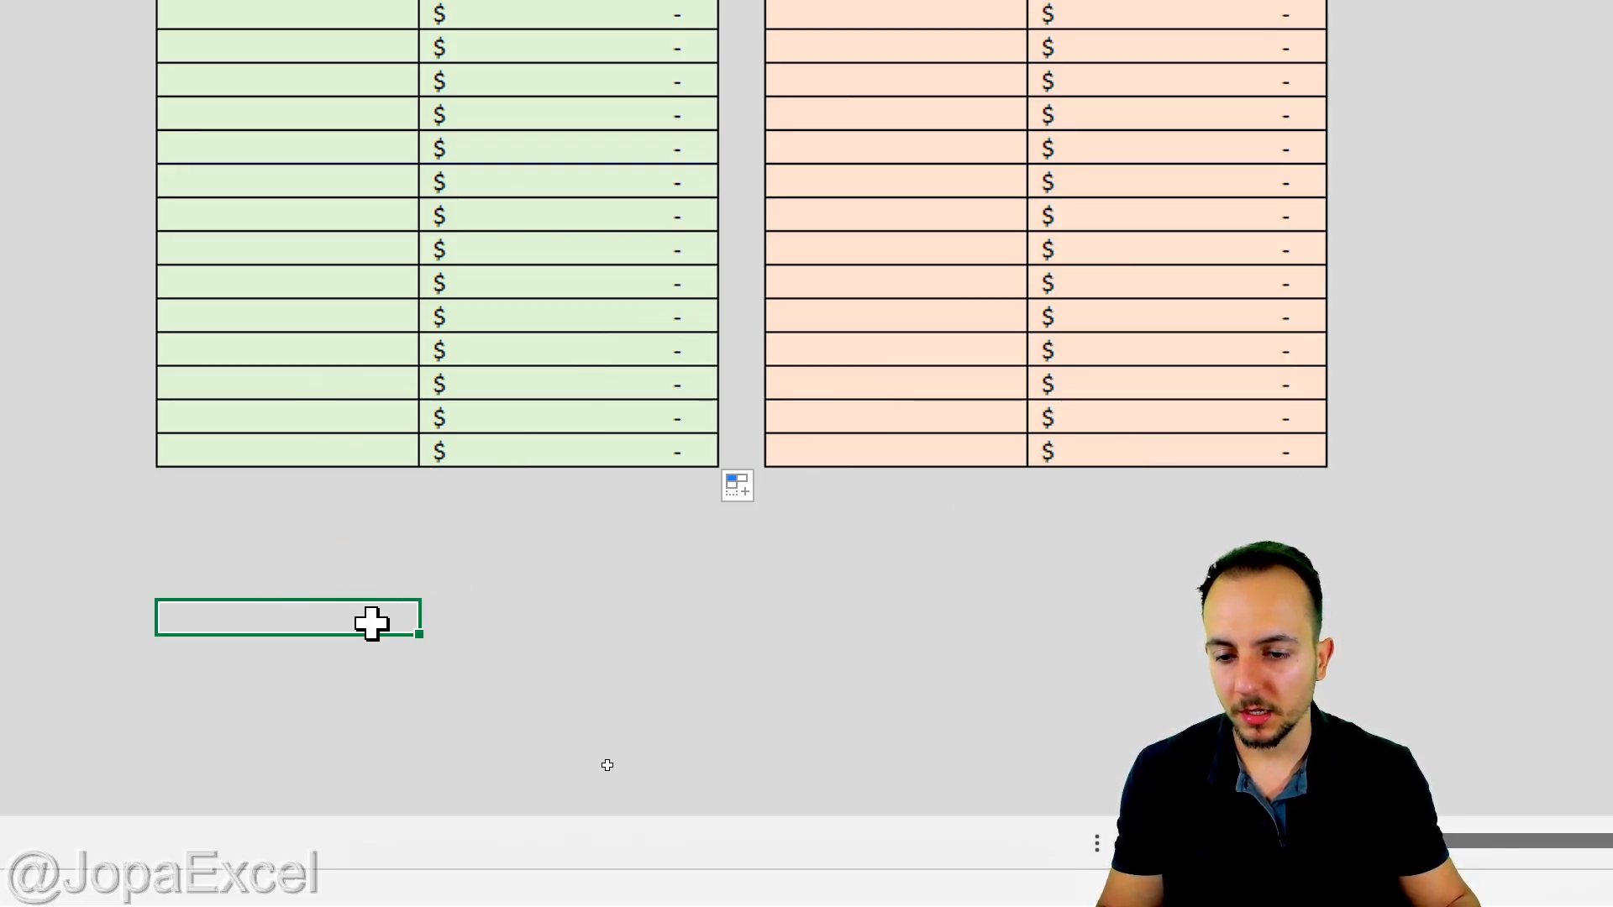
pyautogui.moveTo(187, 583)
pyautogui.mouseDown()
pyautogui.moveTo(320, 551)
pyautogui.moveTo(361, 608)
pyautogui.mouseUp()
pyautogui.press('Escape')
pyautogui.hotkey('ctrl', 'c')
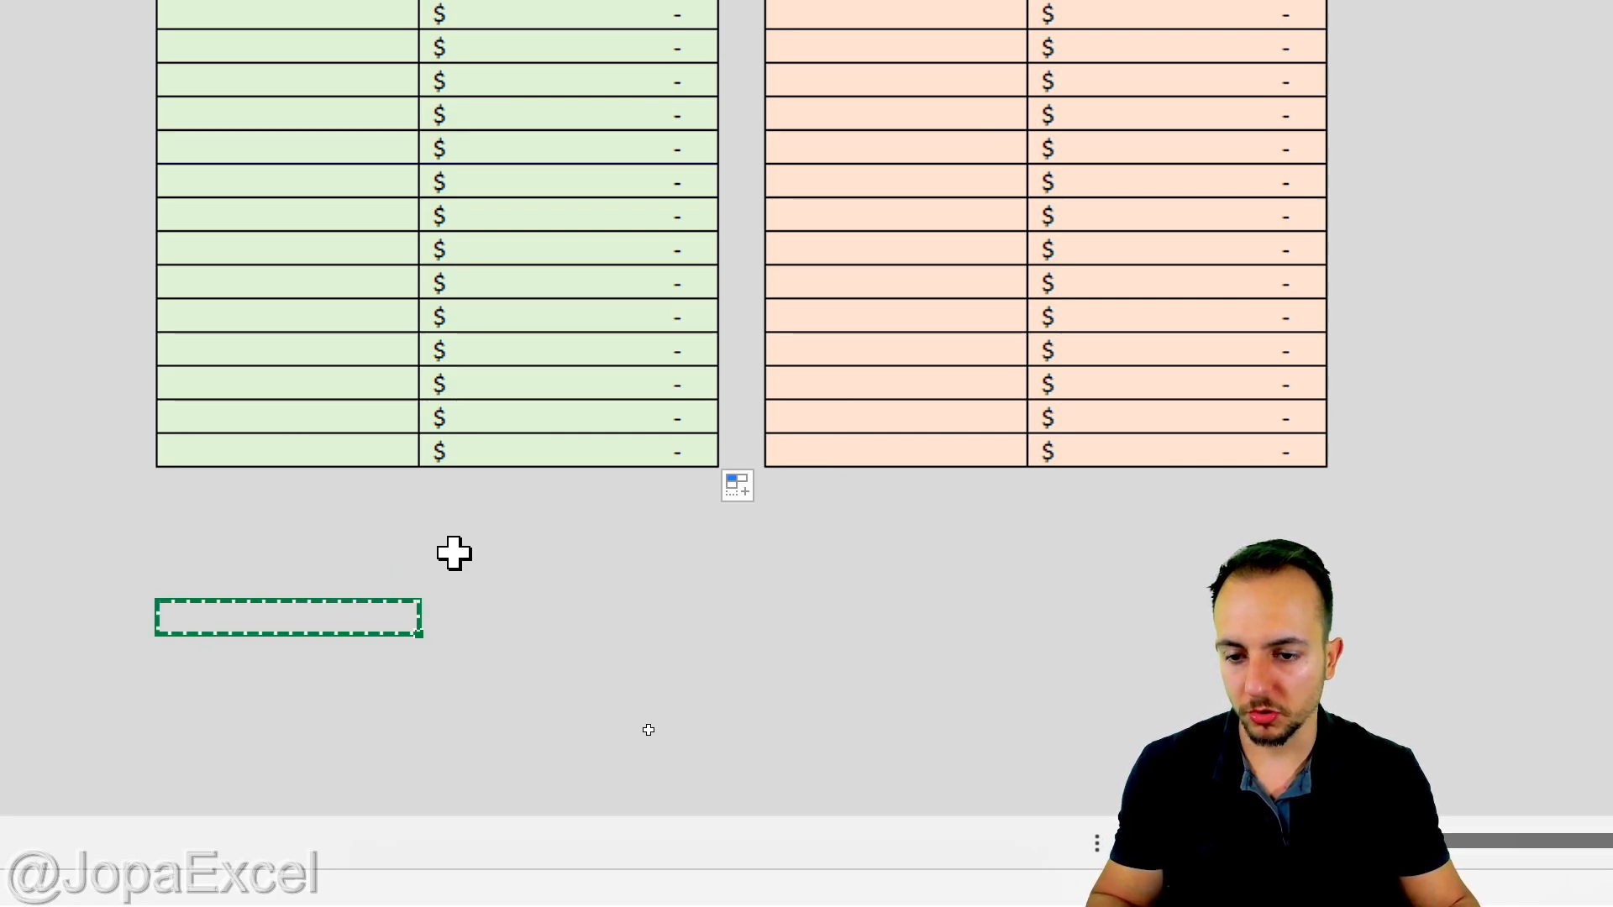
pyautogui.moveTo(291, 529); pyautogui.dragTo(1325, 254)
pyautogui.hotkey('ctrl', 'v')
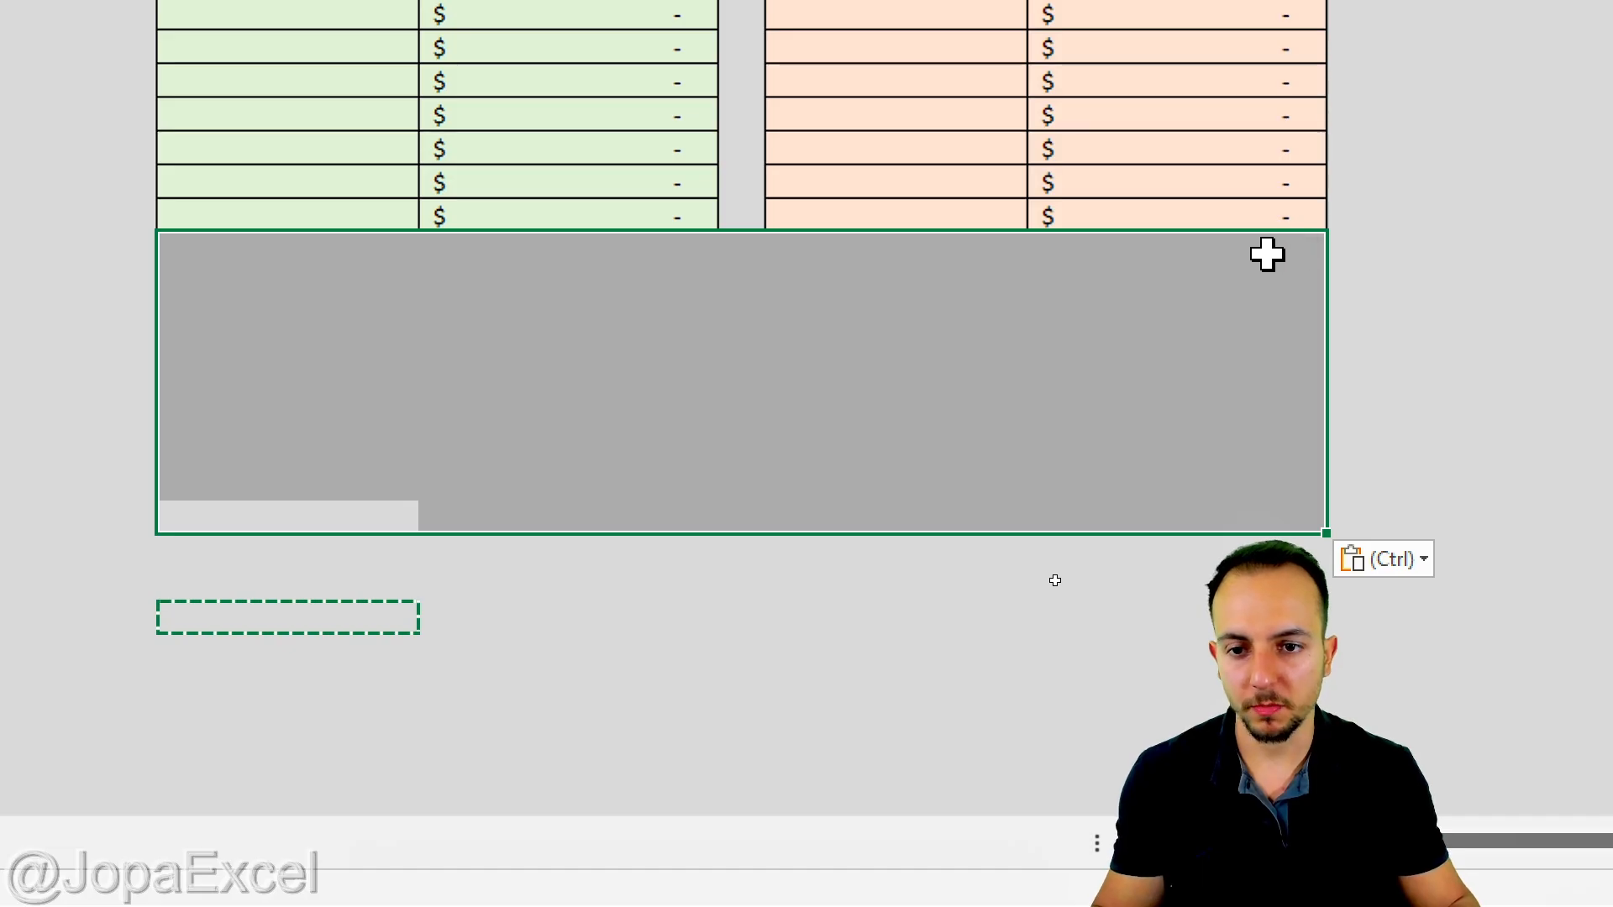
pyautogui.press('Escape')
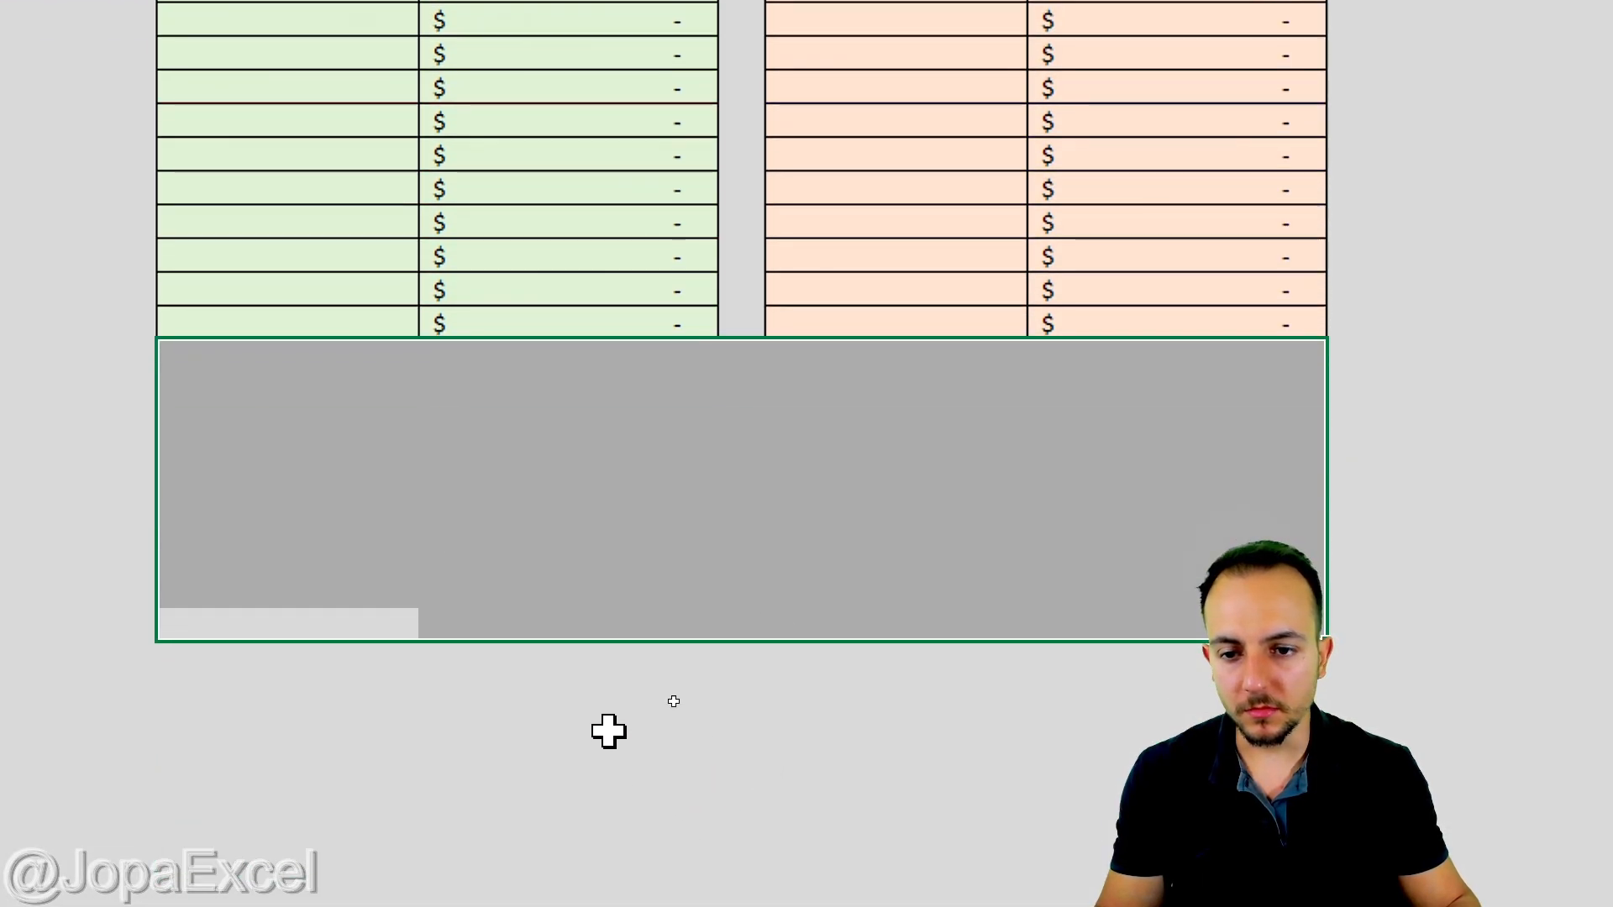
pyautogui.click(319, 395)
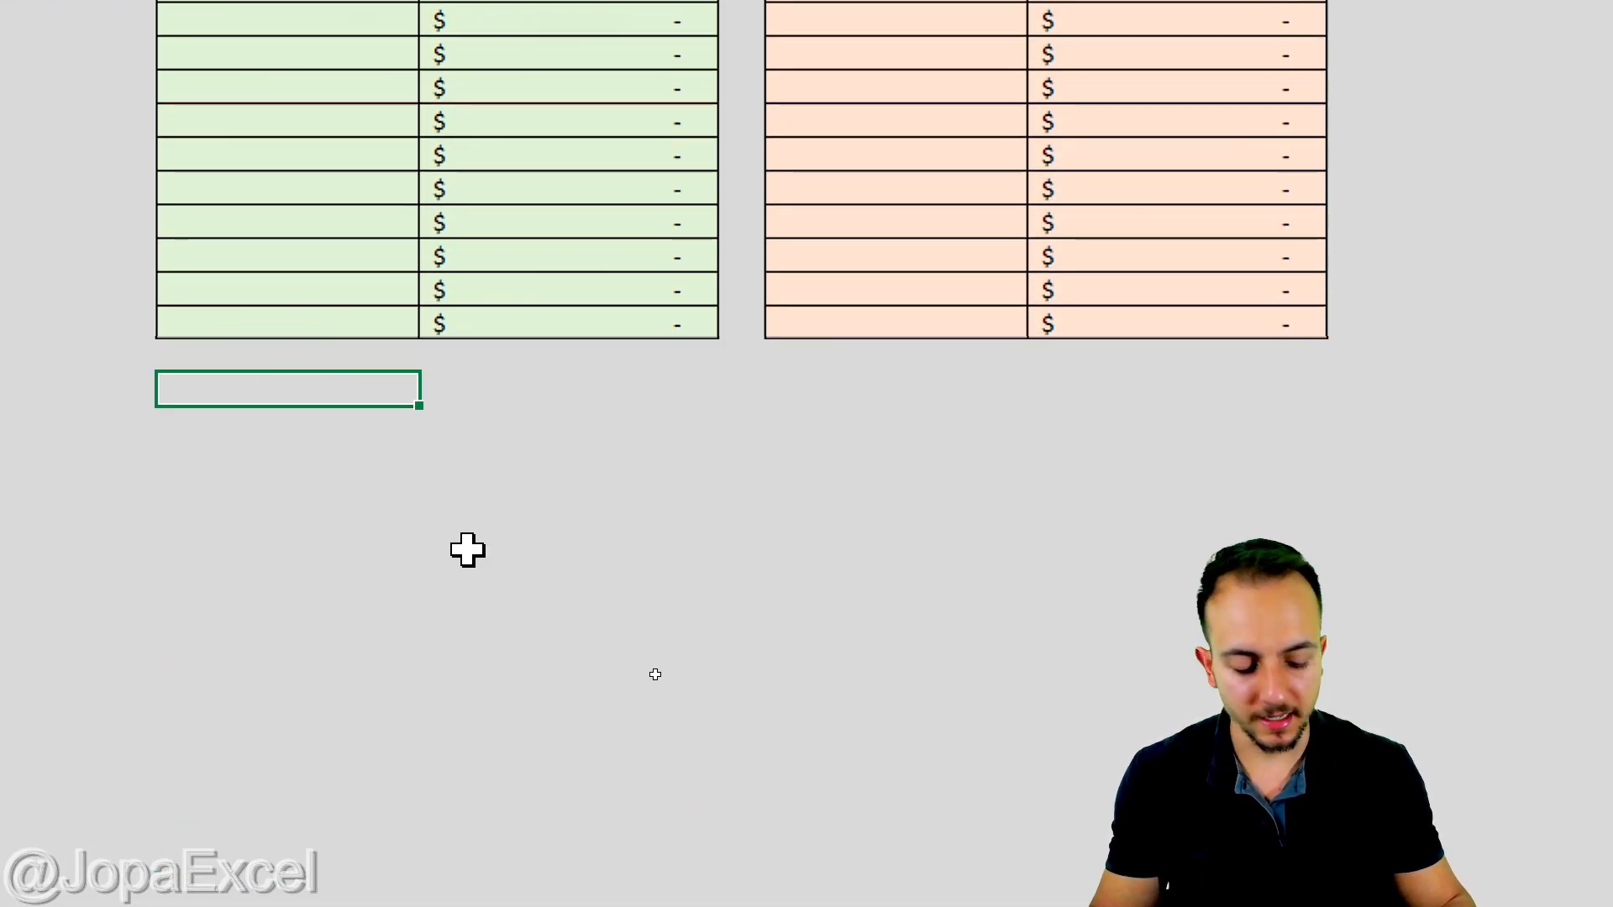
# Enter the label TOTAL in I23 below the income table and in L23 below the expenses table
pyautogui.write('T')
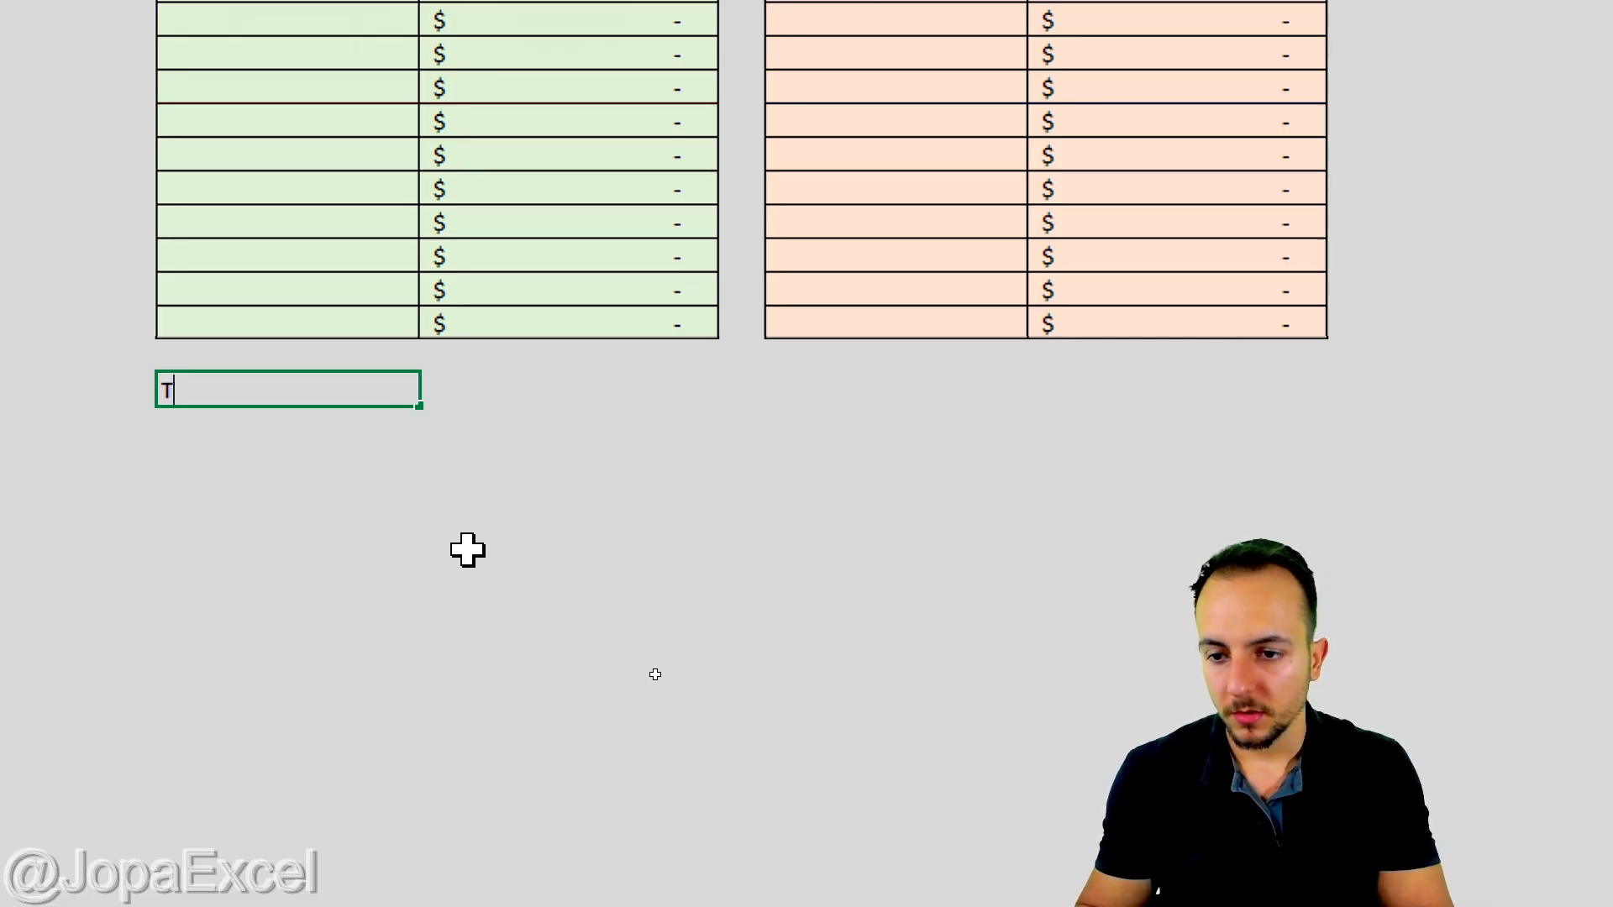
pyautogui.press('Tab')
pyautogui.press('Tab')
pyautogui.press('Tab')
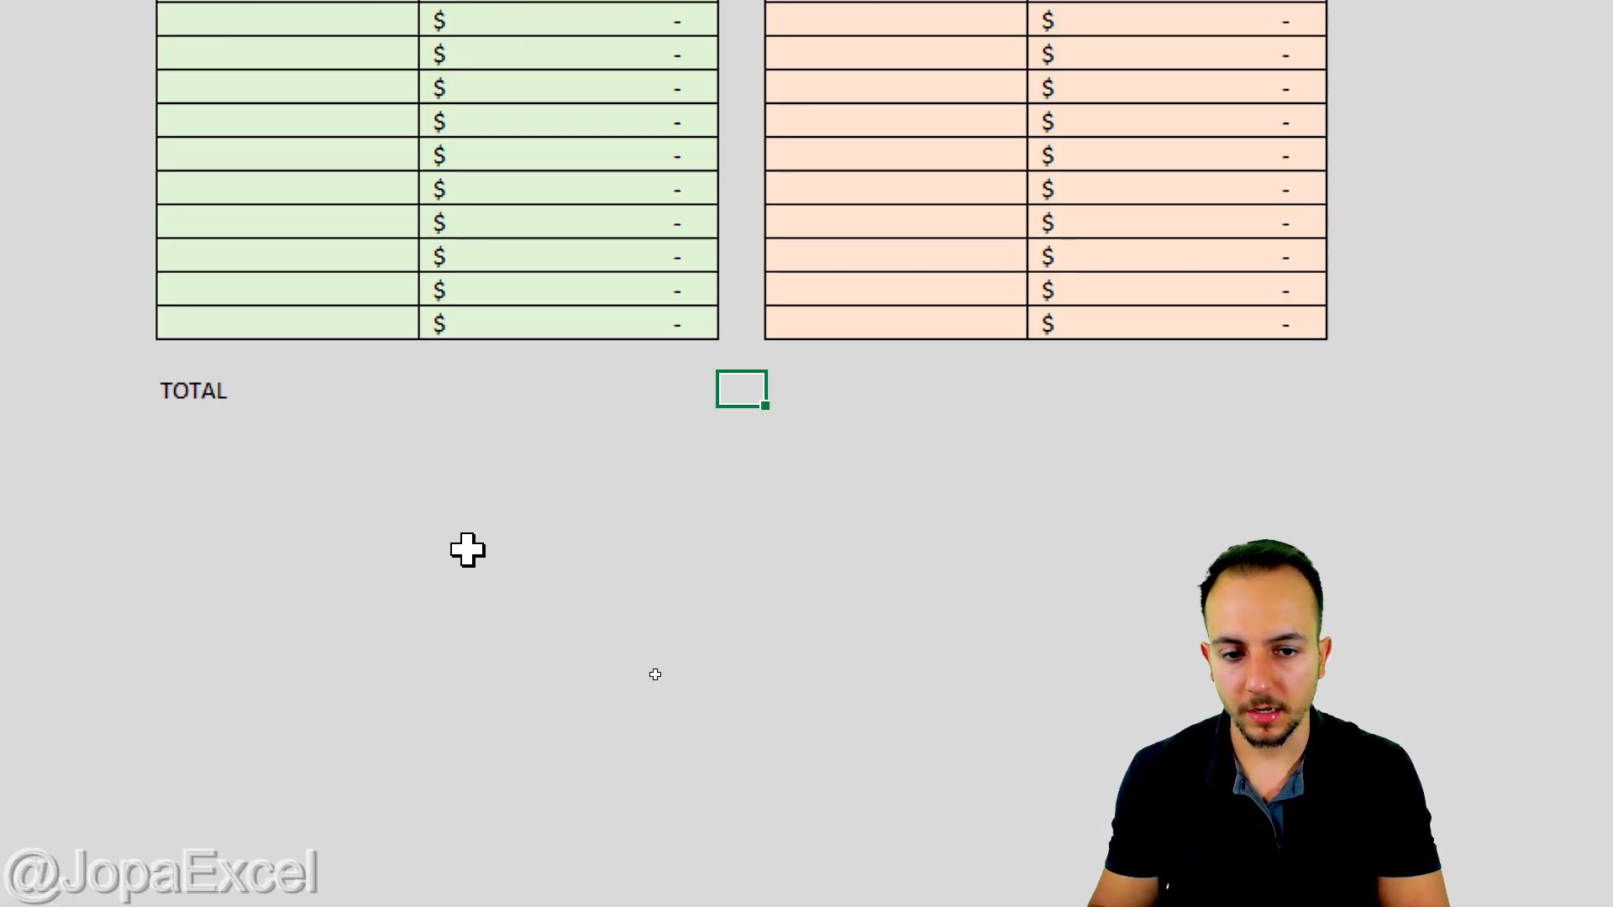
pyautogui.write('TOTA')
pyautogui.press('BackSpace')
pyautogui.write('TAL')
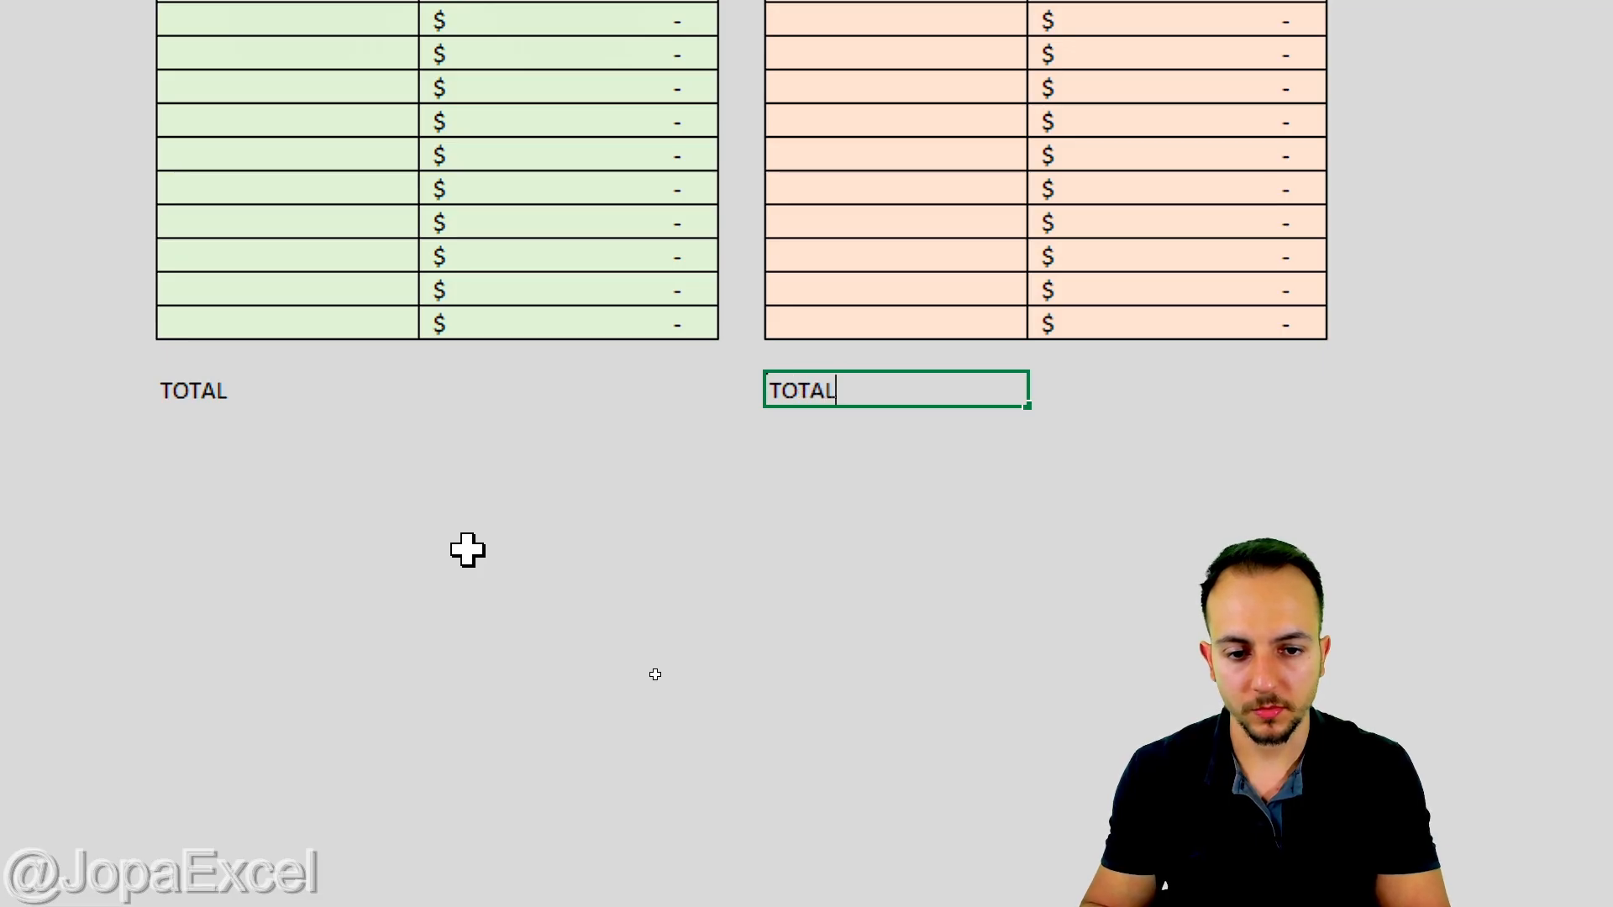
pyautogui.press('Return')
# Total the income amounts in J23 with a SUM formula over J5:J21
pyautogui.press('Up')
pyautogui.press('Tab')
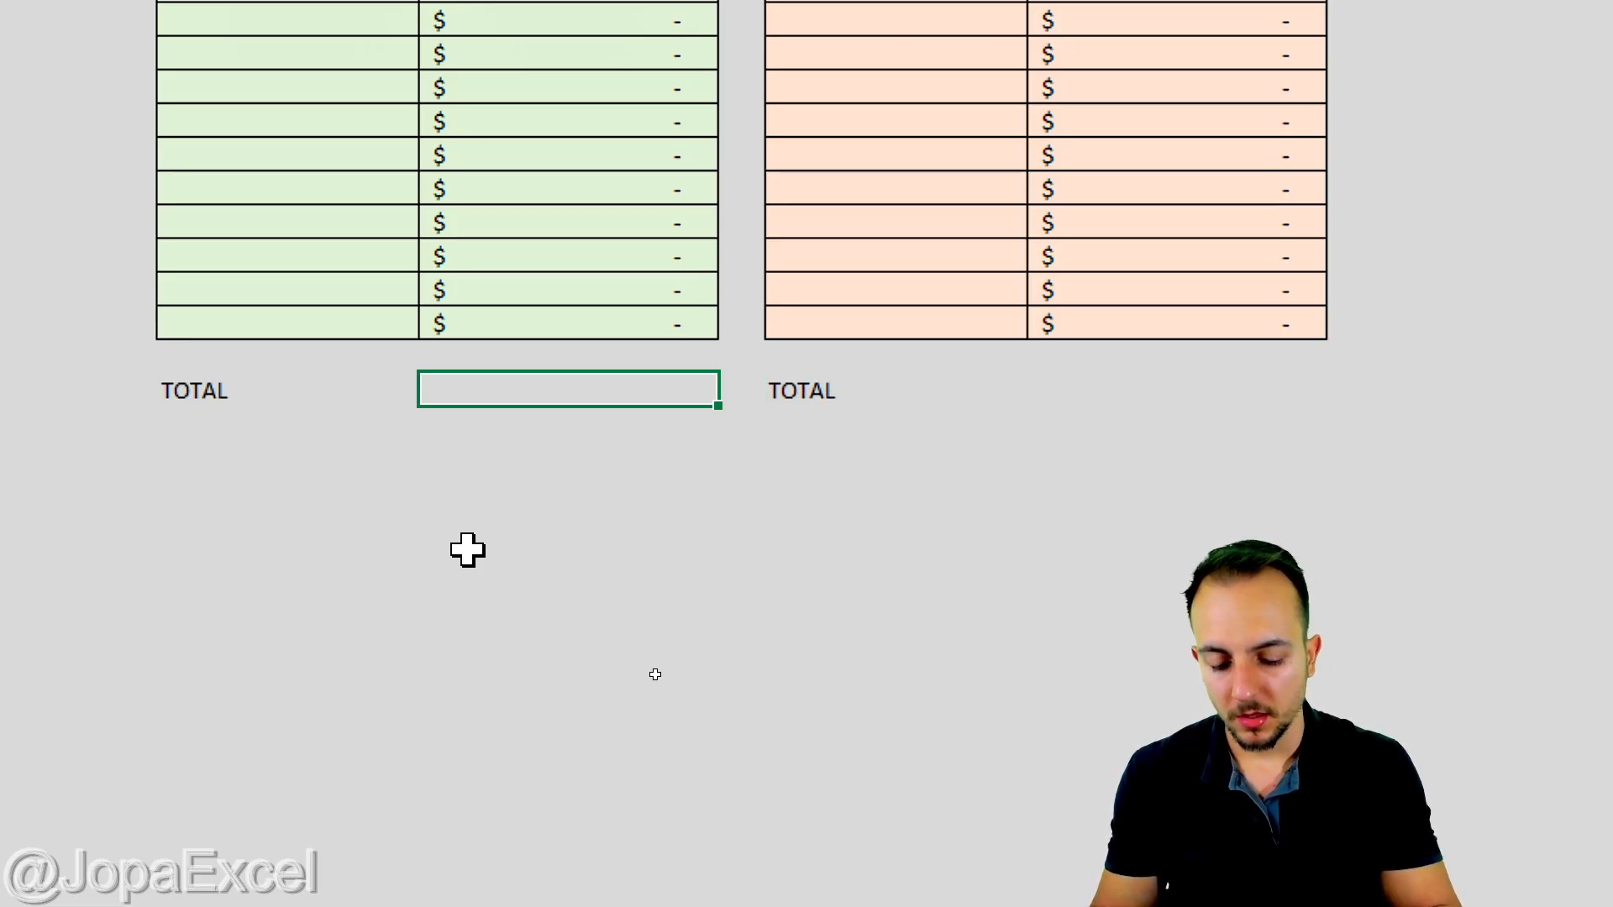
pyautogui.write('=')
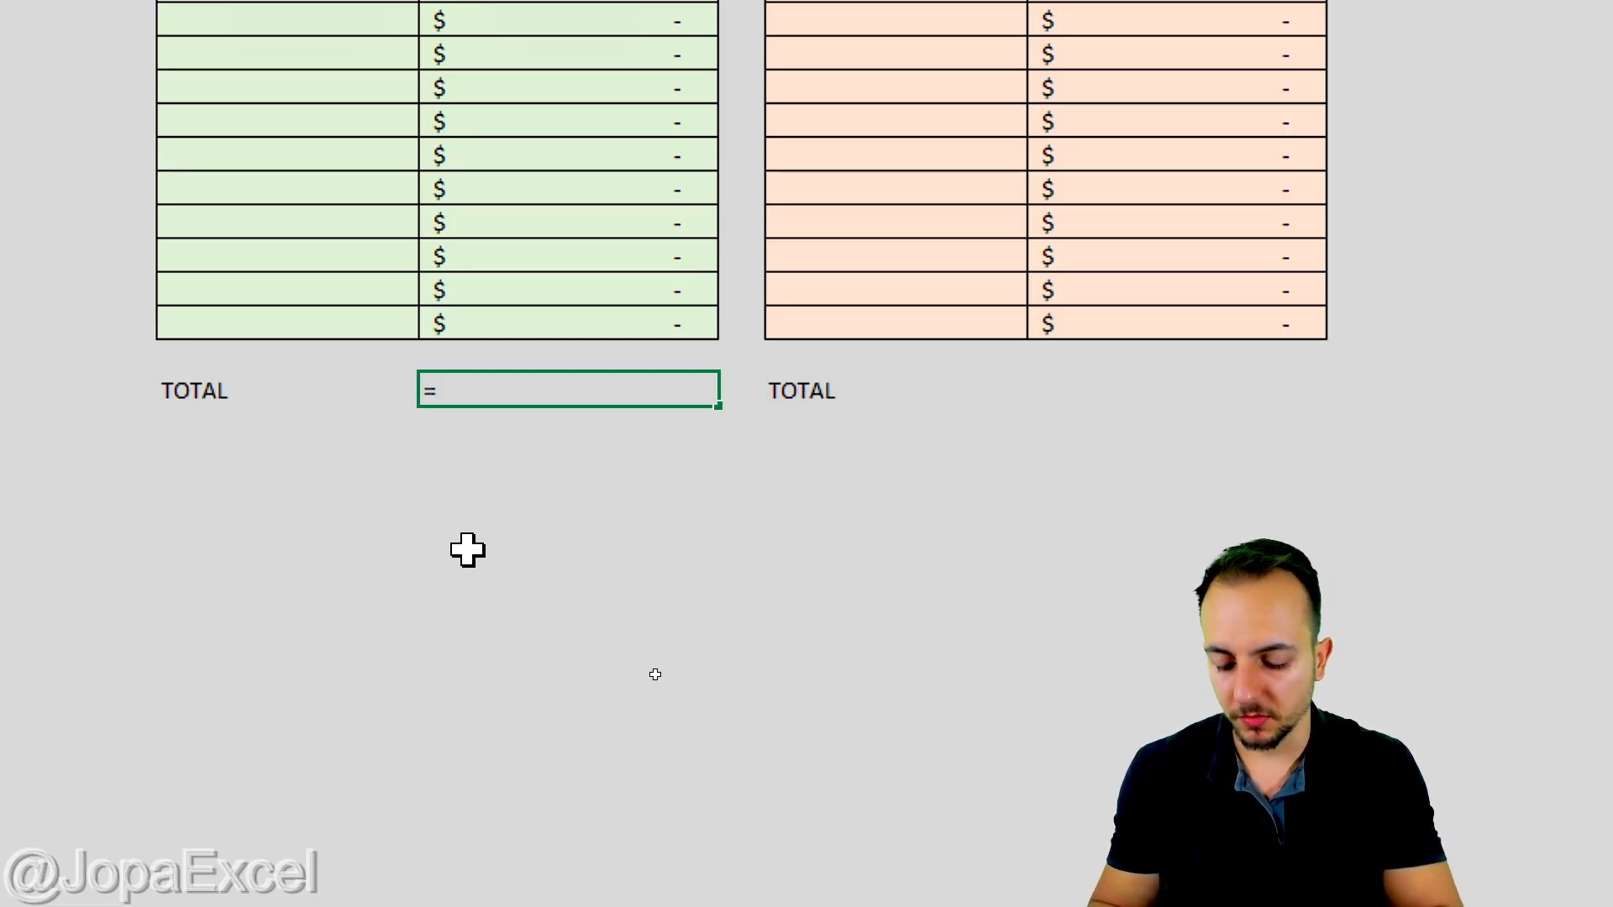
pyautogui.write('SUM')
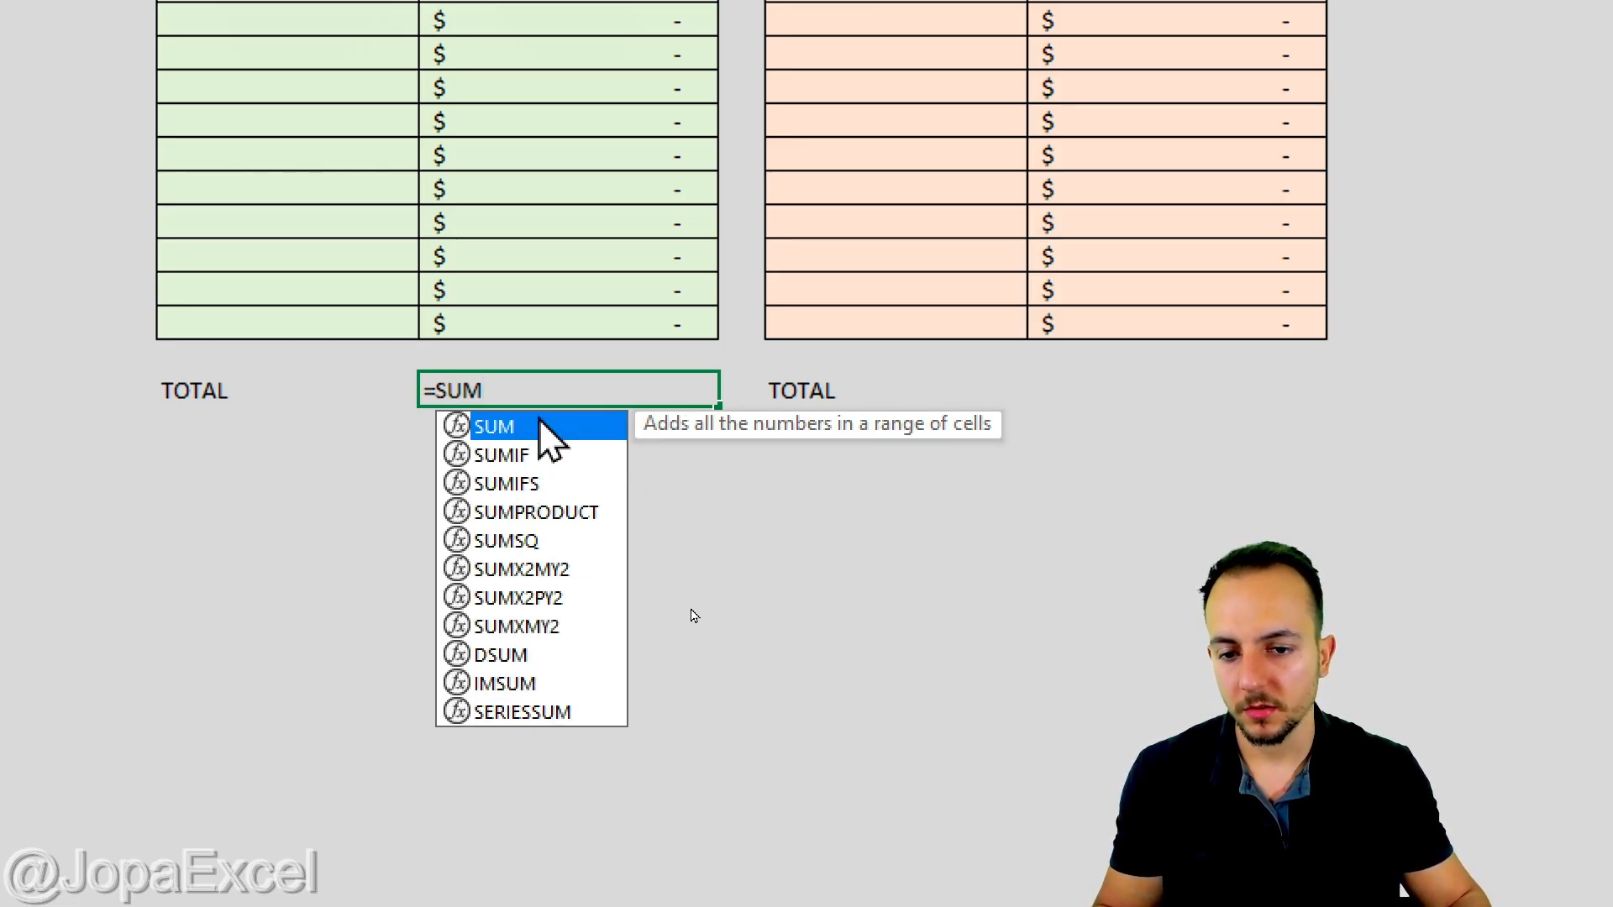
pyautogui.write('(')
pyautogui.moveTo(531, 330); pyautogui.dragTo(522, 112)
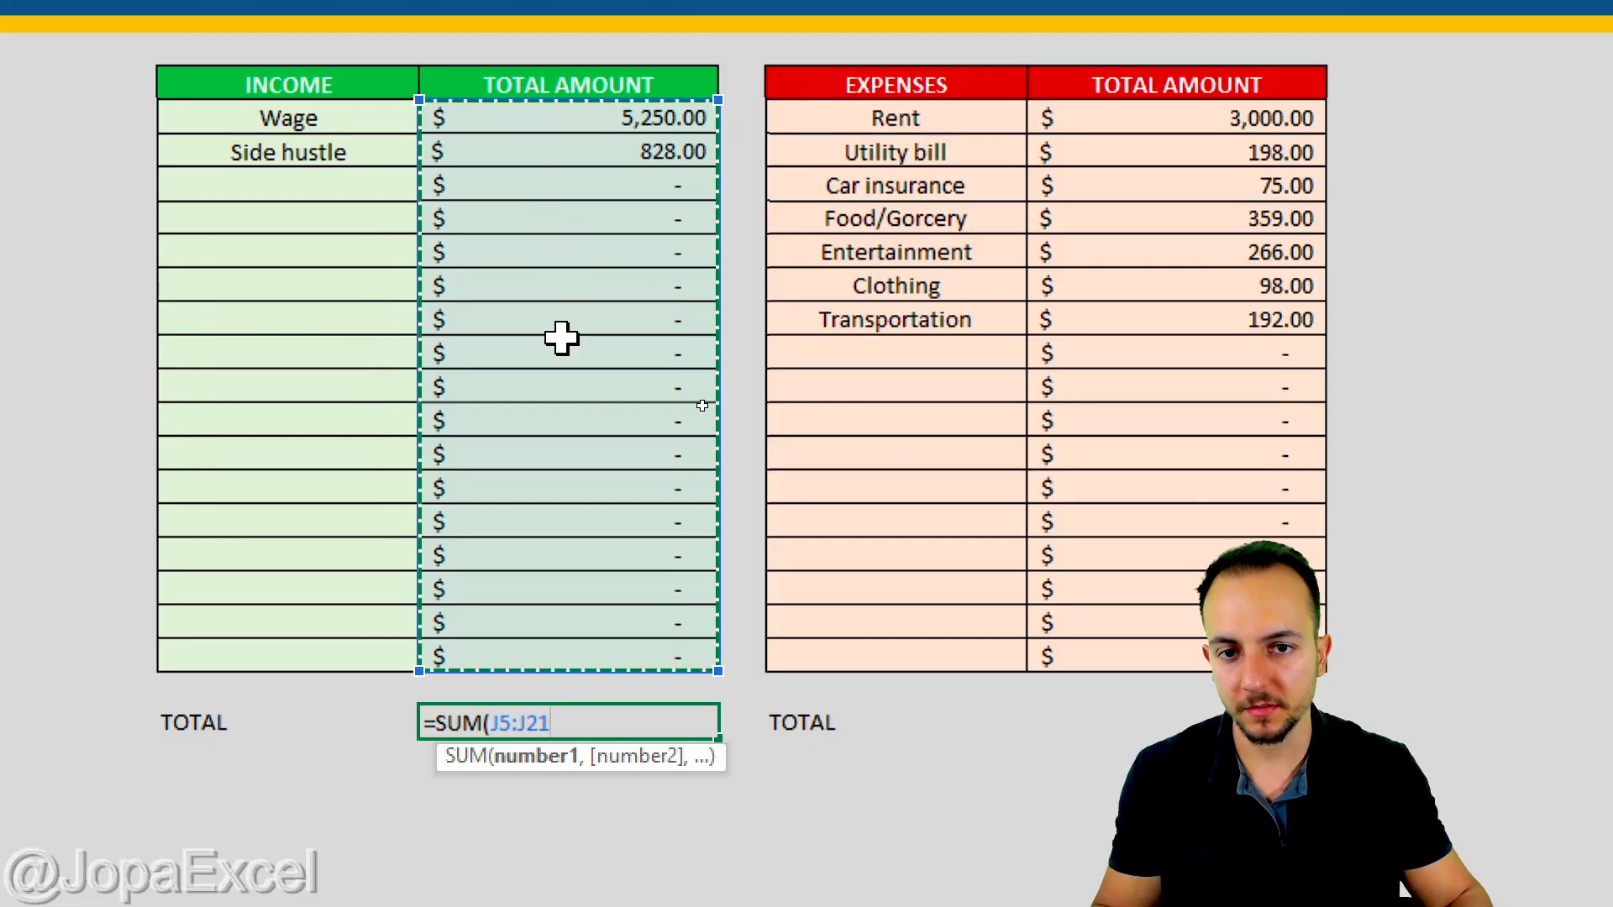
pyautogui.press('Return')
pyautogui.scroll(-3, 823, 479)
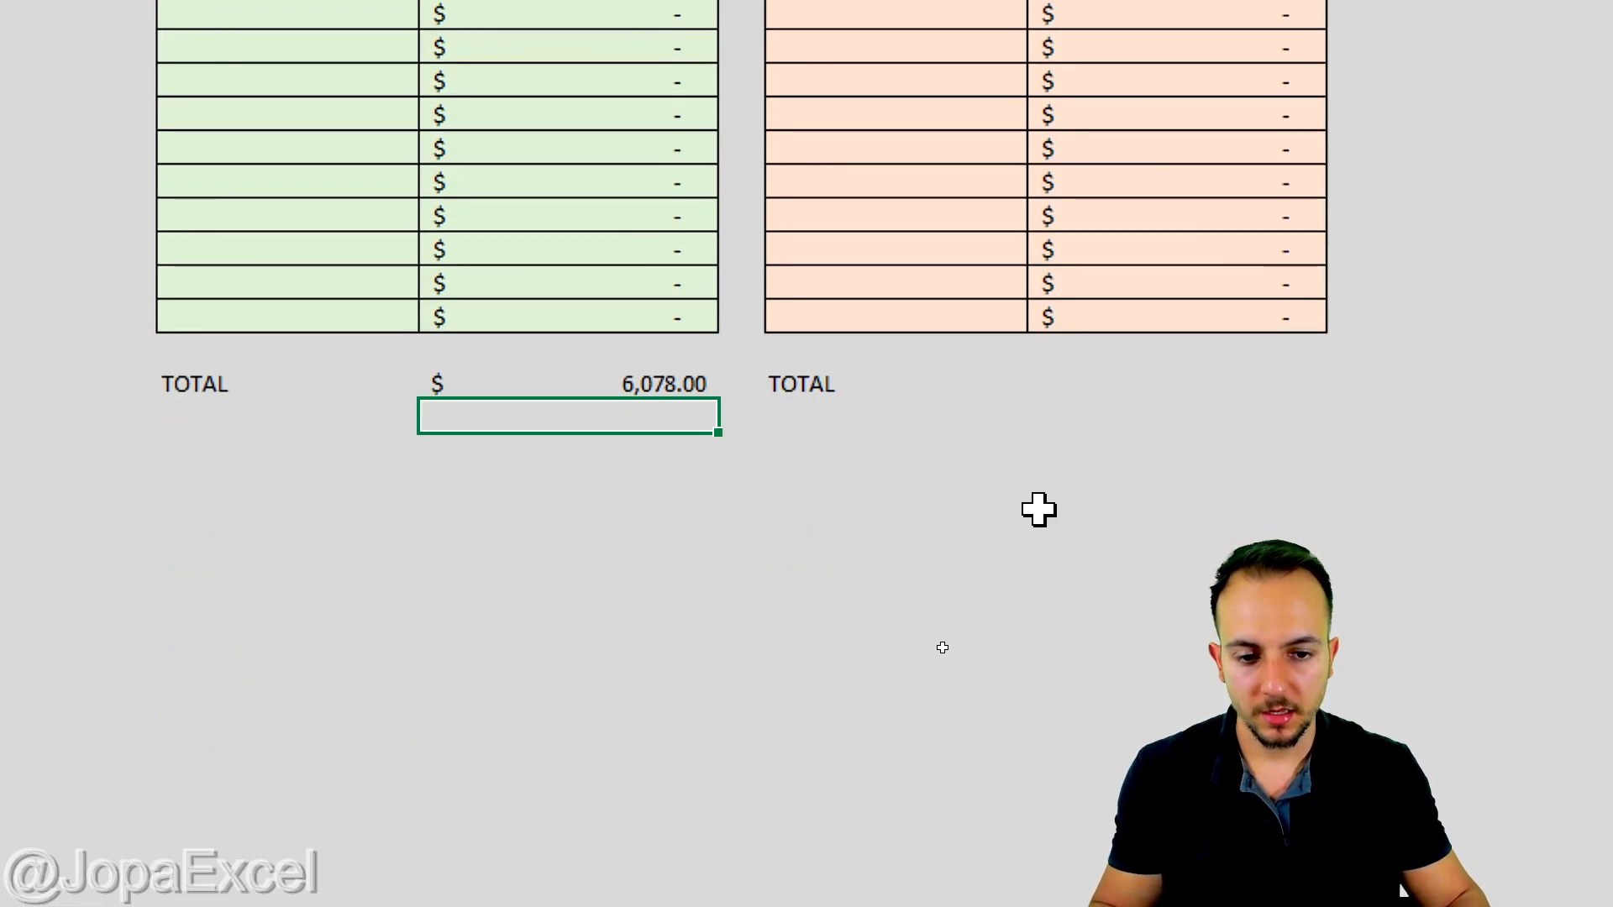
# Total the expense amounts in M23 with a SUM formula over M5:M21
pyautogui.click(1048, 379)
pyautogui.write('=SUM(')
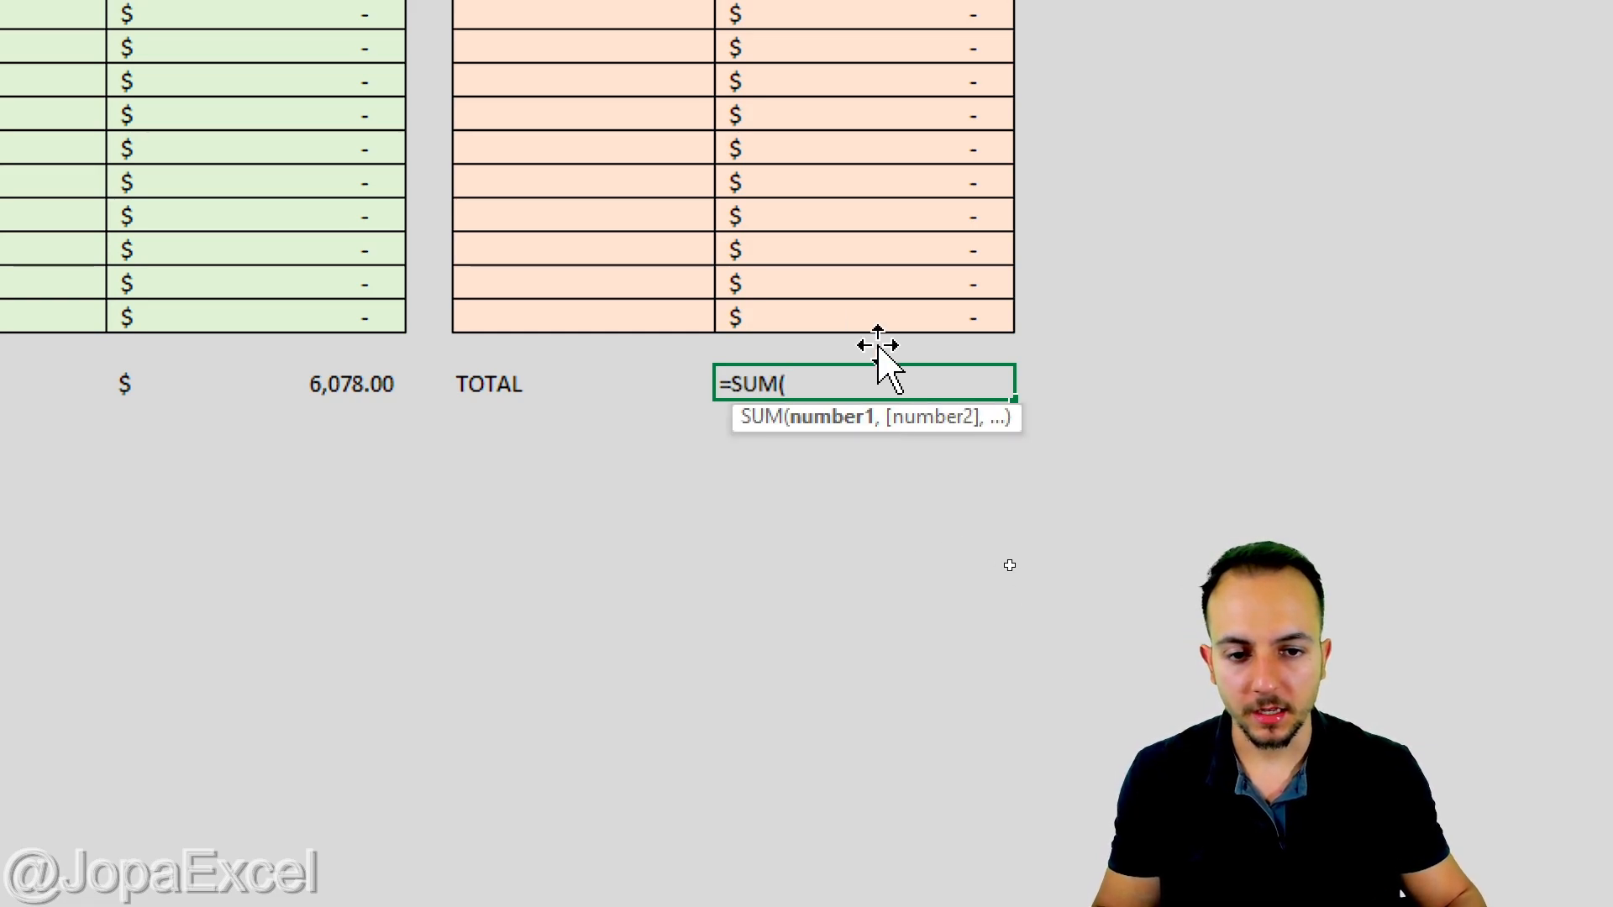
pyautogui.moveTo(823, 316); pyautogui.dragTo(832, 0)
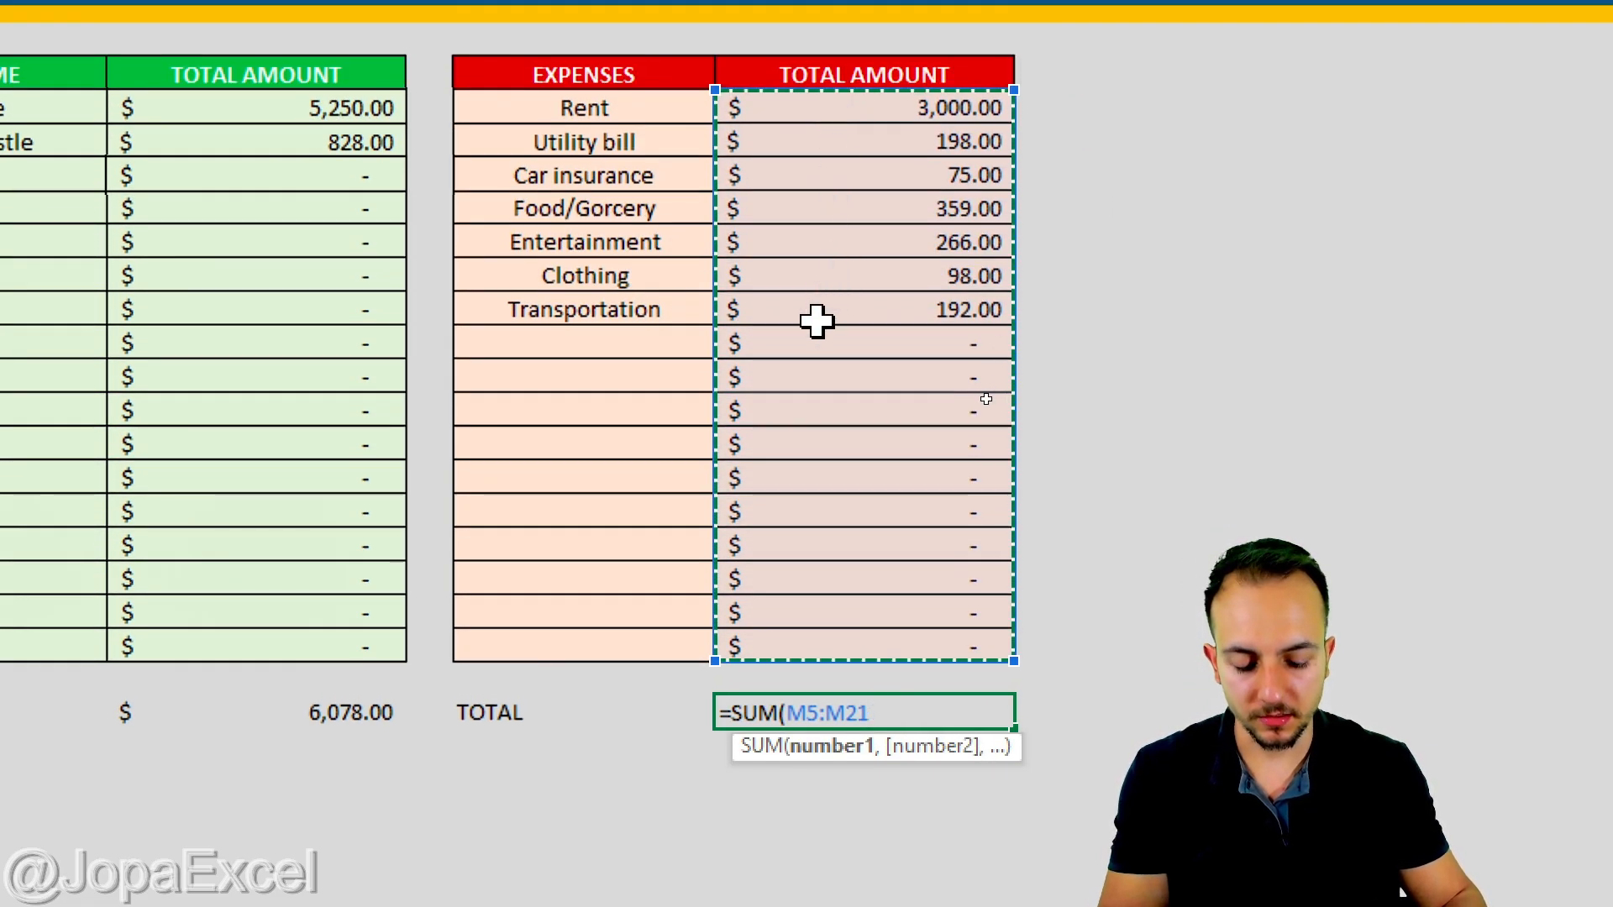
pyautogui.press('Return')
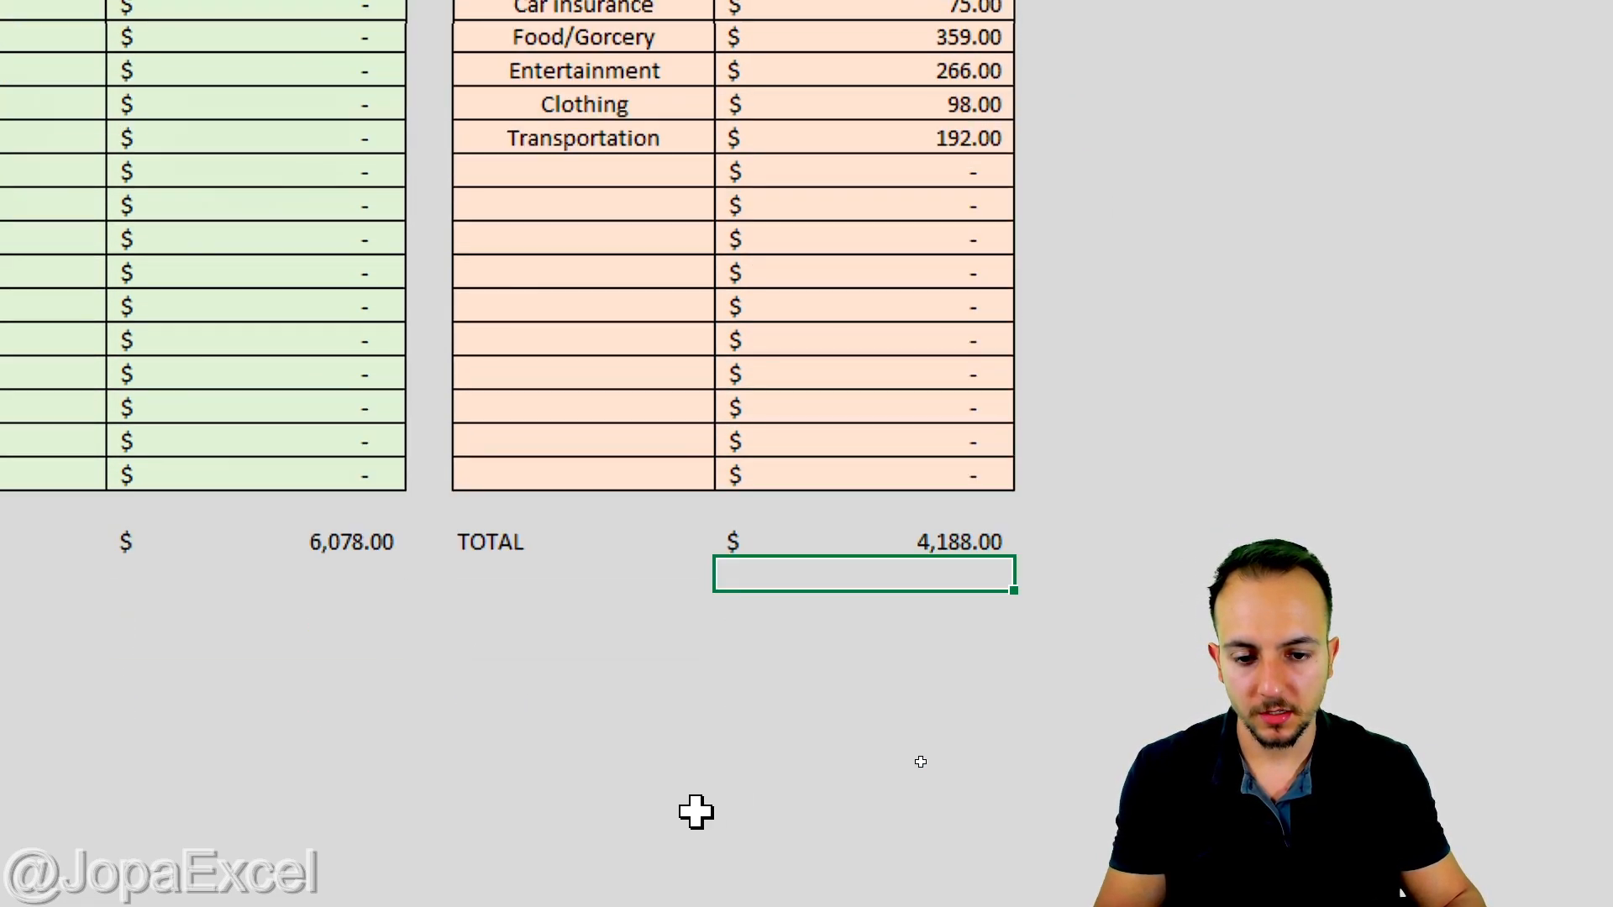
# Center the totals row I23:M23 and format the income total cells I23:J23 with borders and bold white text on a green fill
pyautogui.moveTo(269, 356); pyautogui.dragTo(1134, 353)
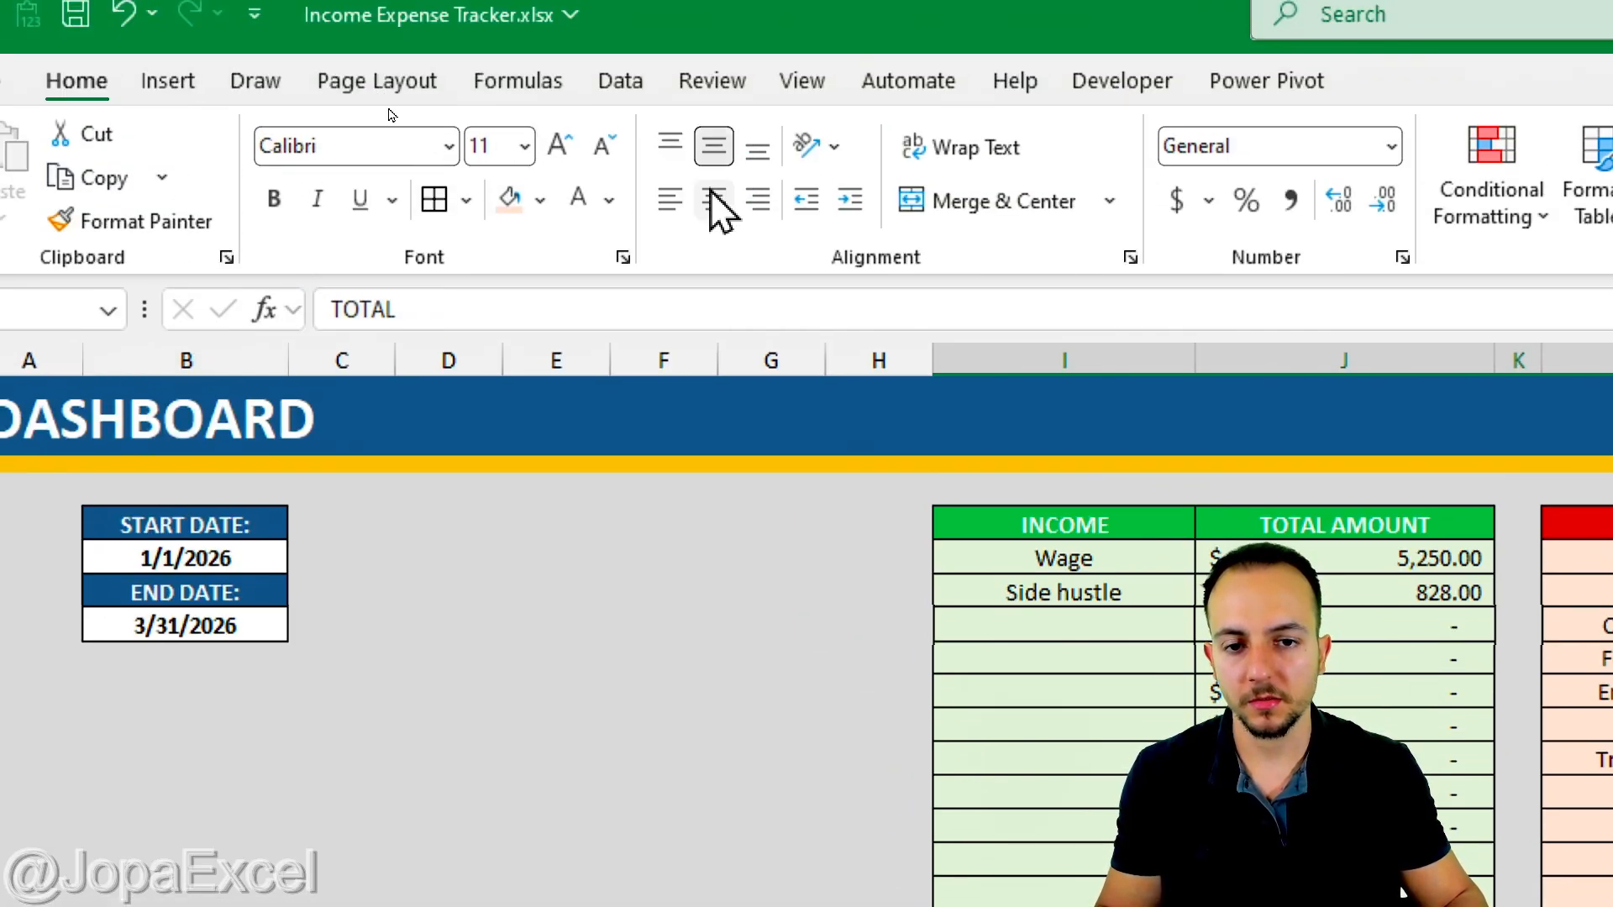
pyautogui.click(714, 202)
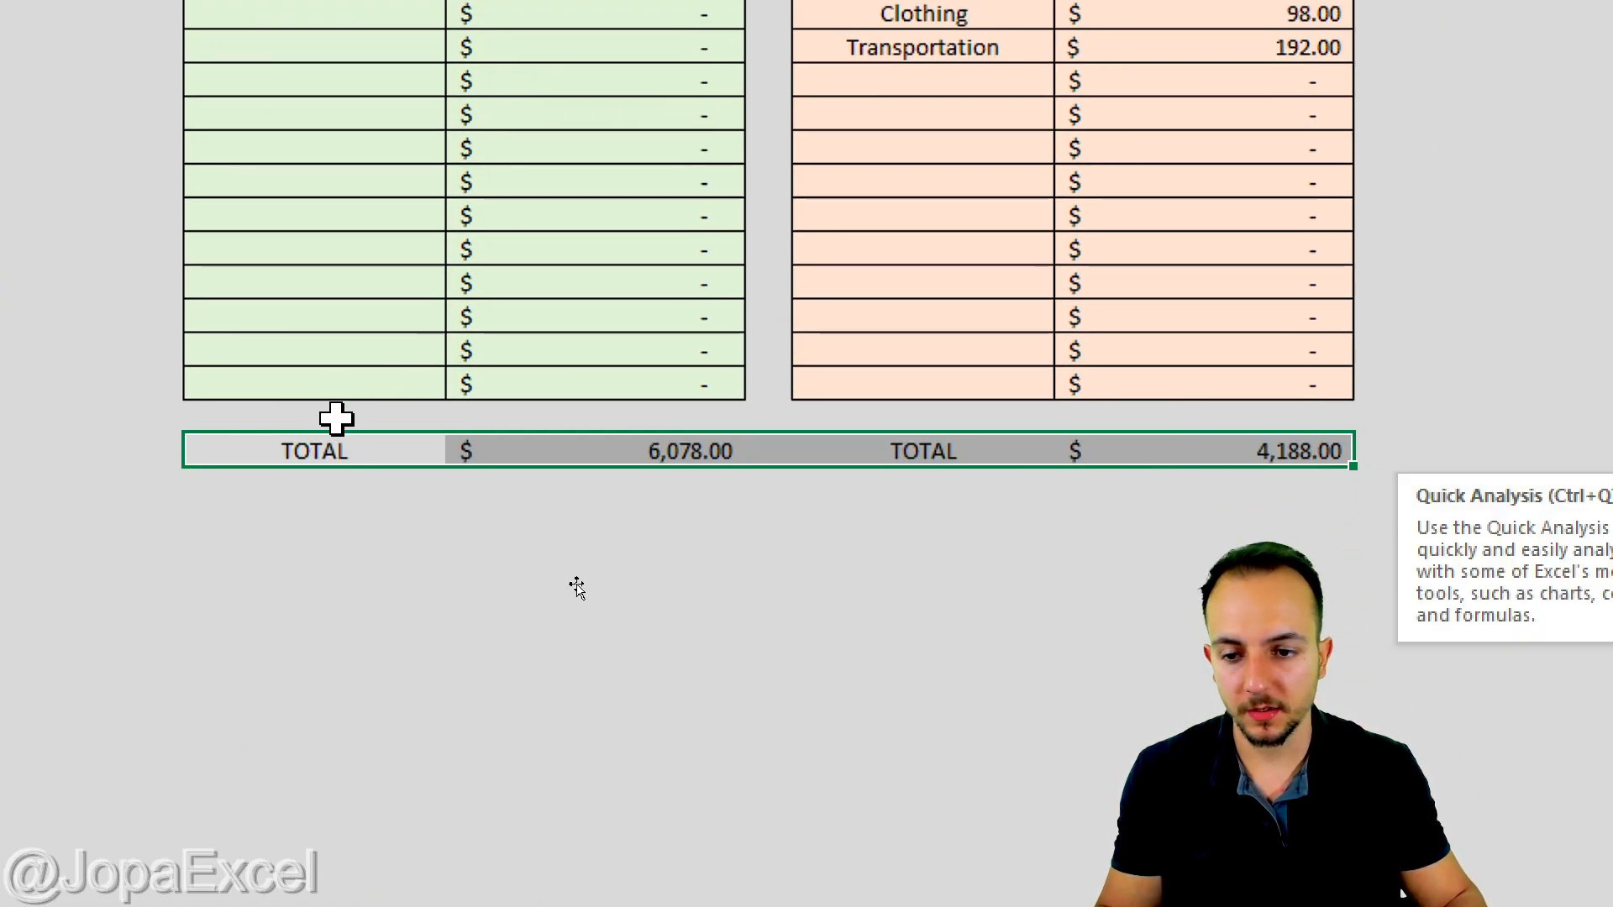
pyautogui.moveTo(371, 446); pyautogui.dragTo(510, 447)
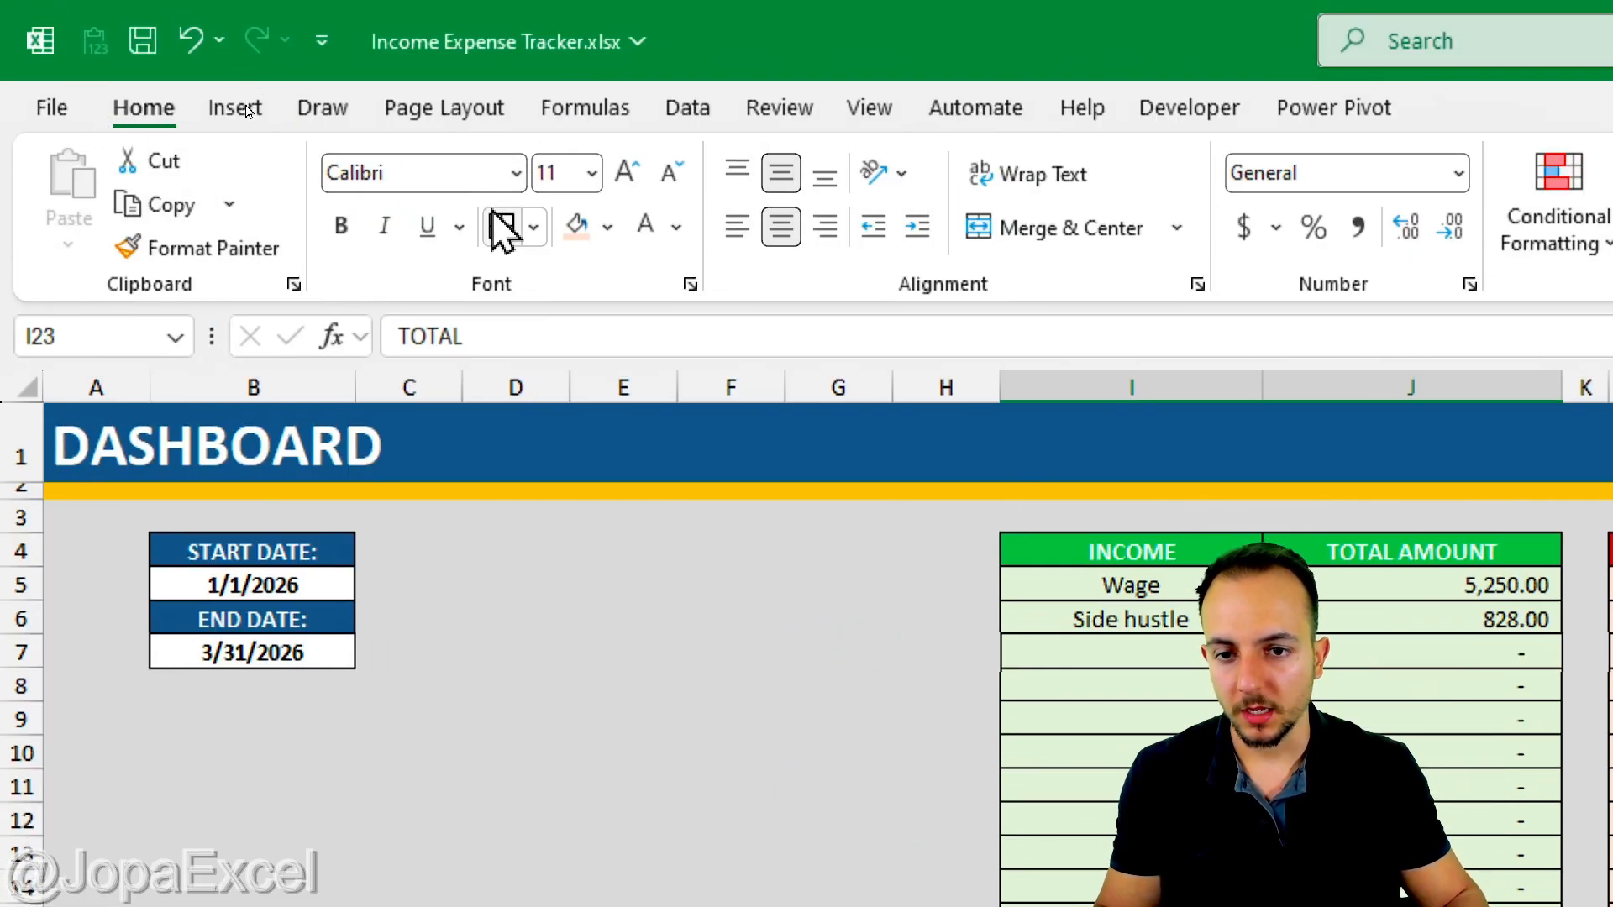
pyautogui.click(339, 227)
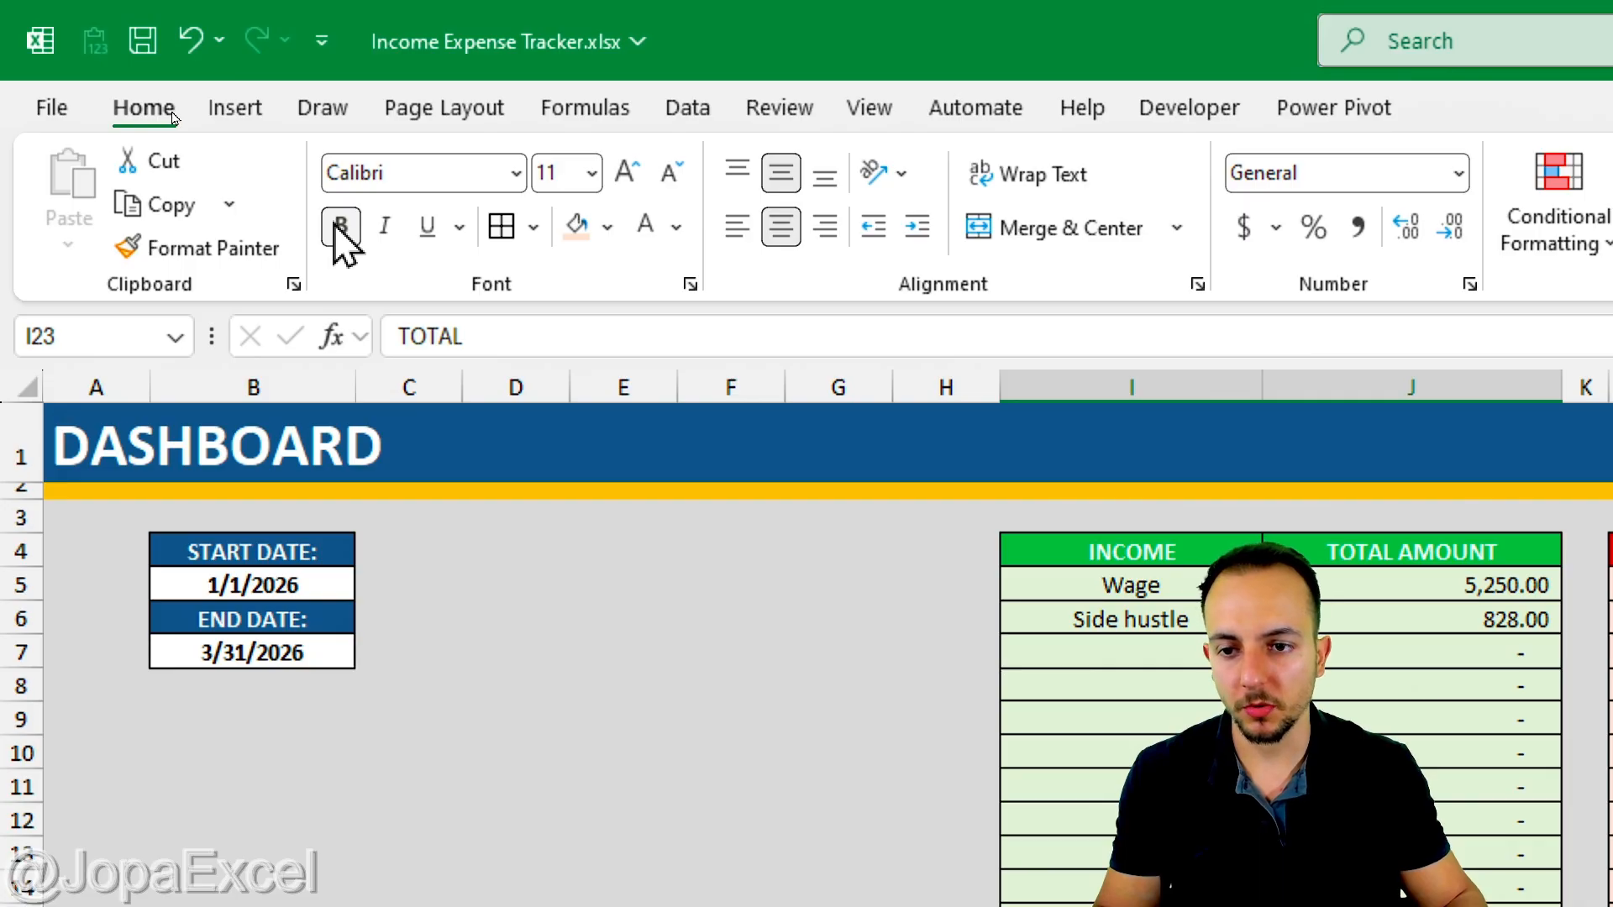
pyautogui.click(605, 227)
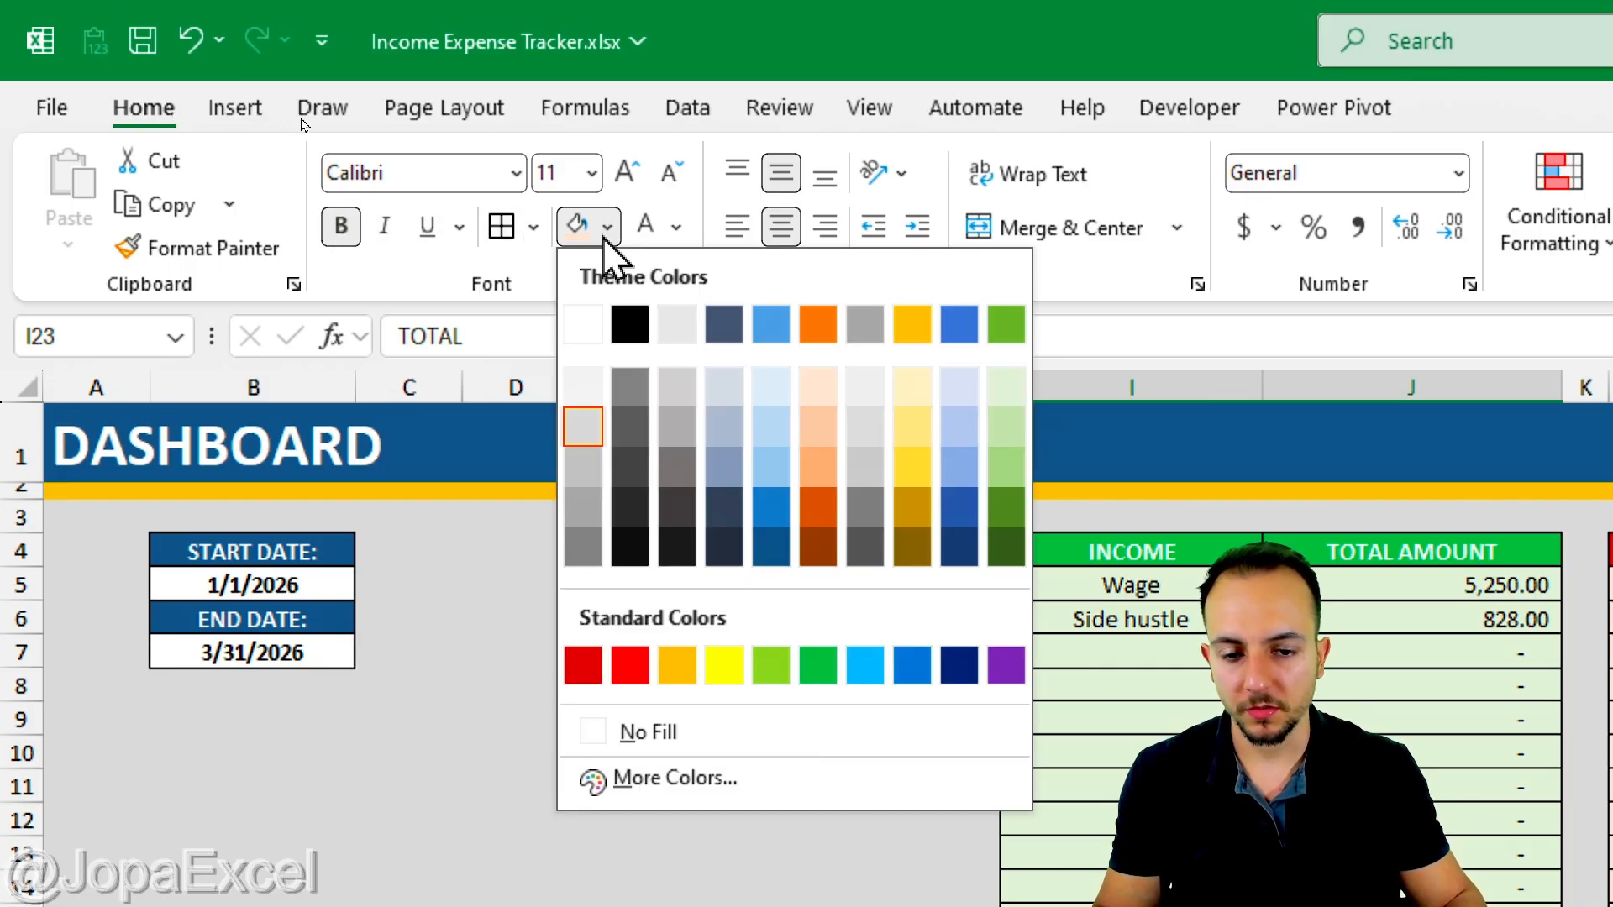
pyautogui.click(823, 665)
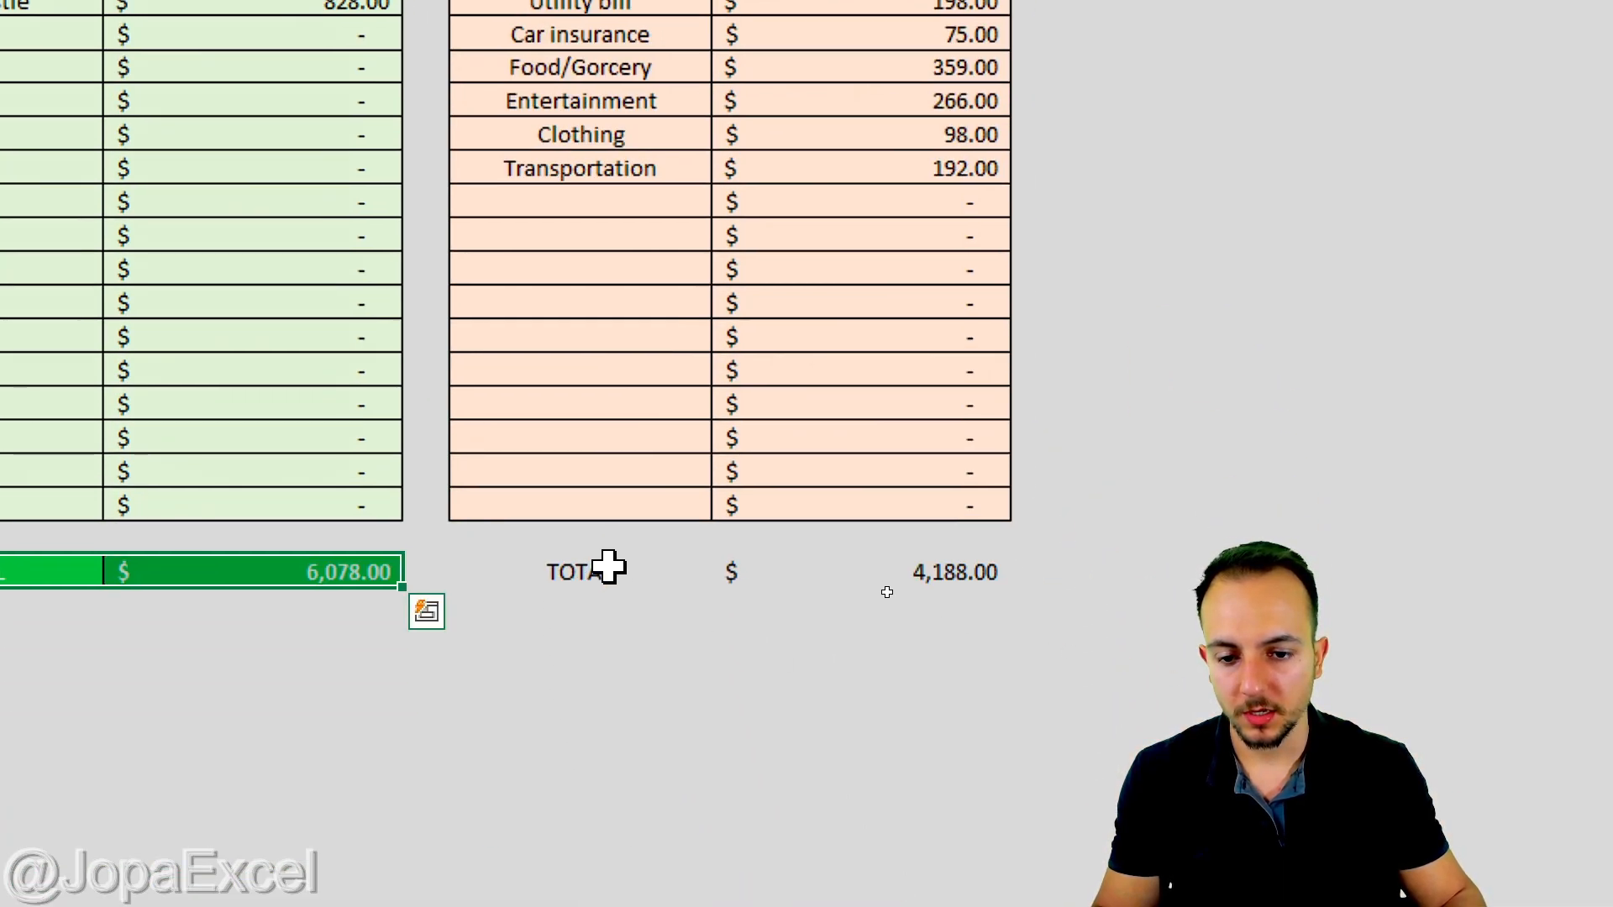
# Format the expenses total cells L23:M23 with borders and bold white text on a red fill
pyautogui.moveTo(610, 568); pyautogui.dragTo(886, 576)
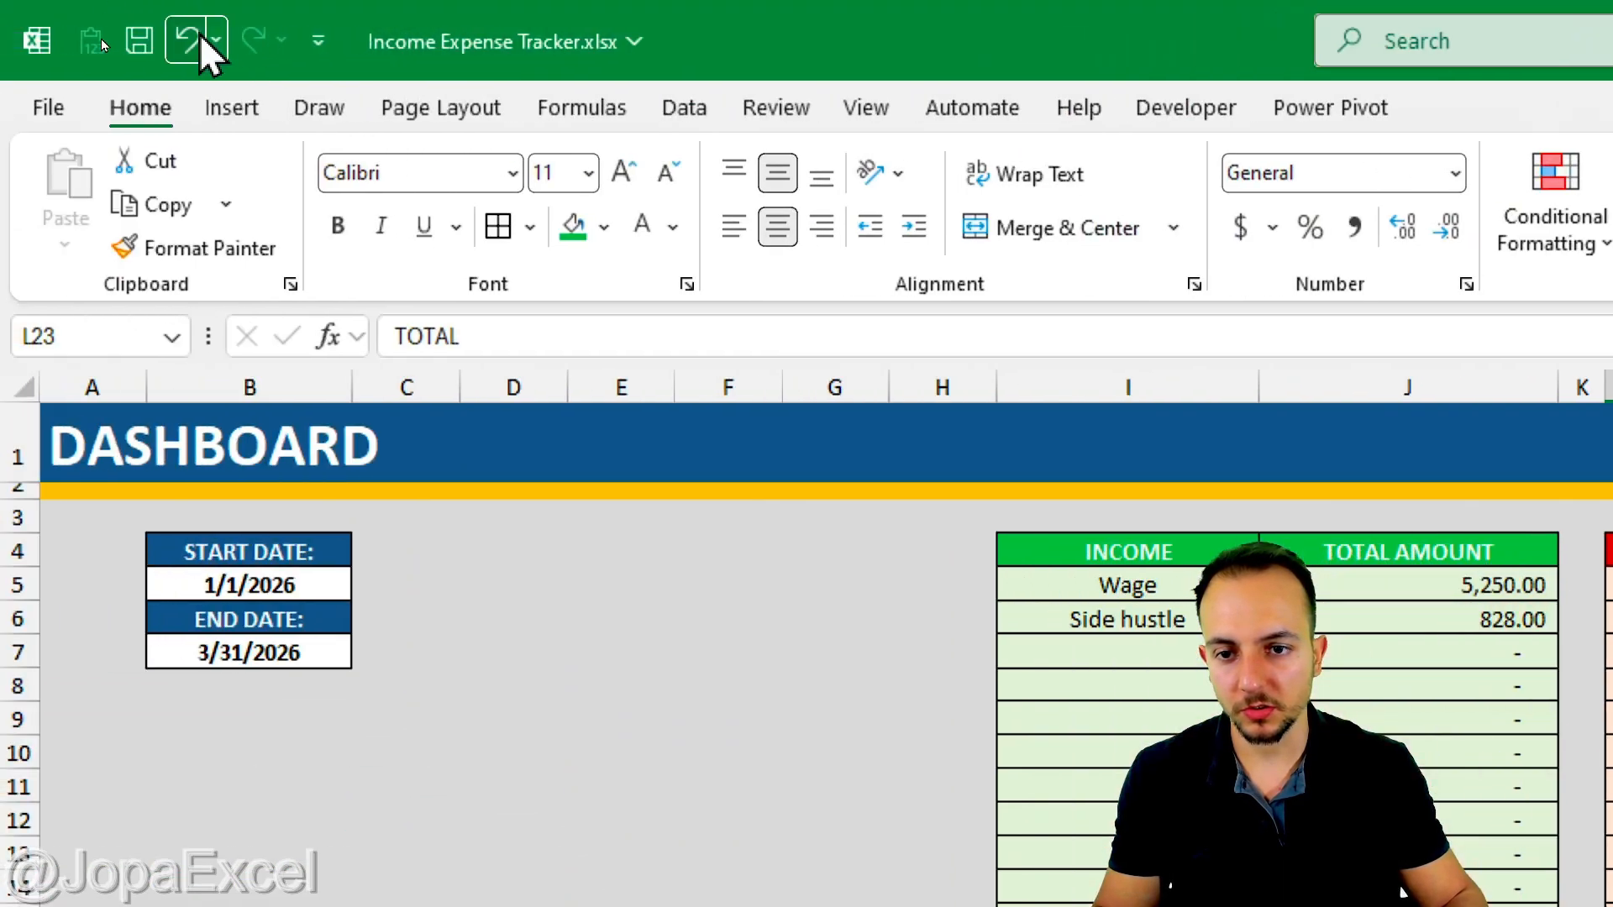
pyautogui.click(339, 227)
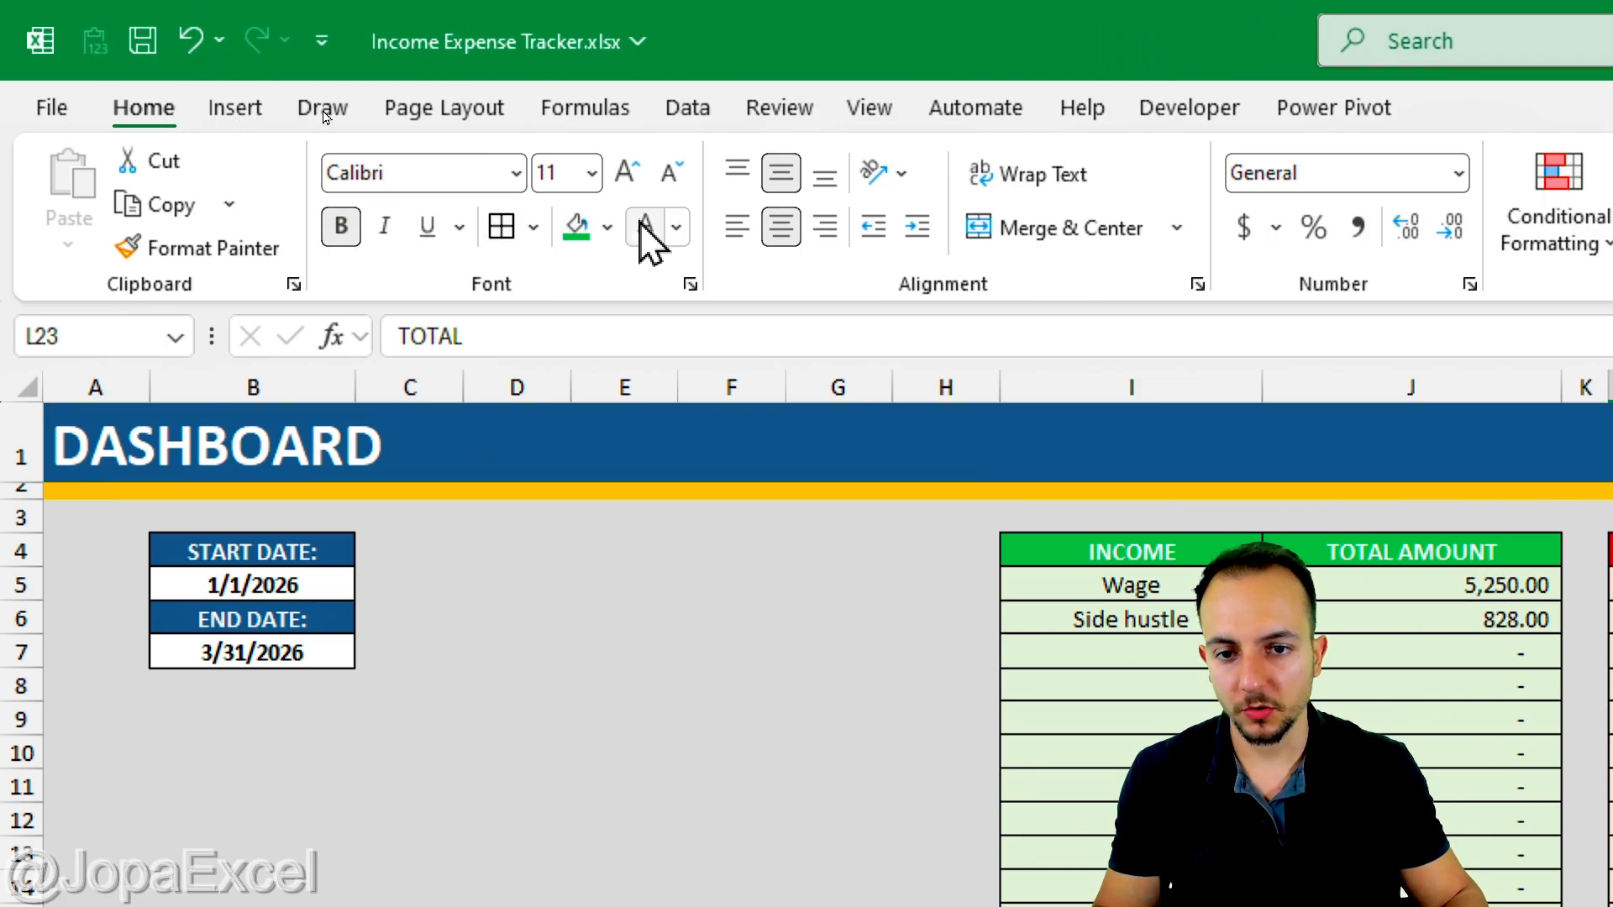
pyautogui.click(607, 227)
pyautogui.click(601, 657)
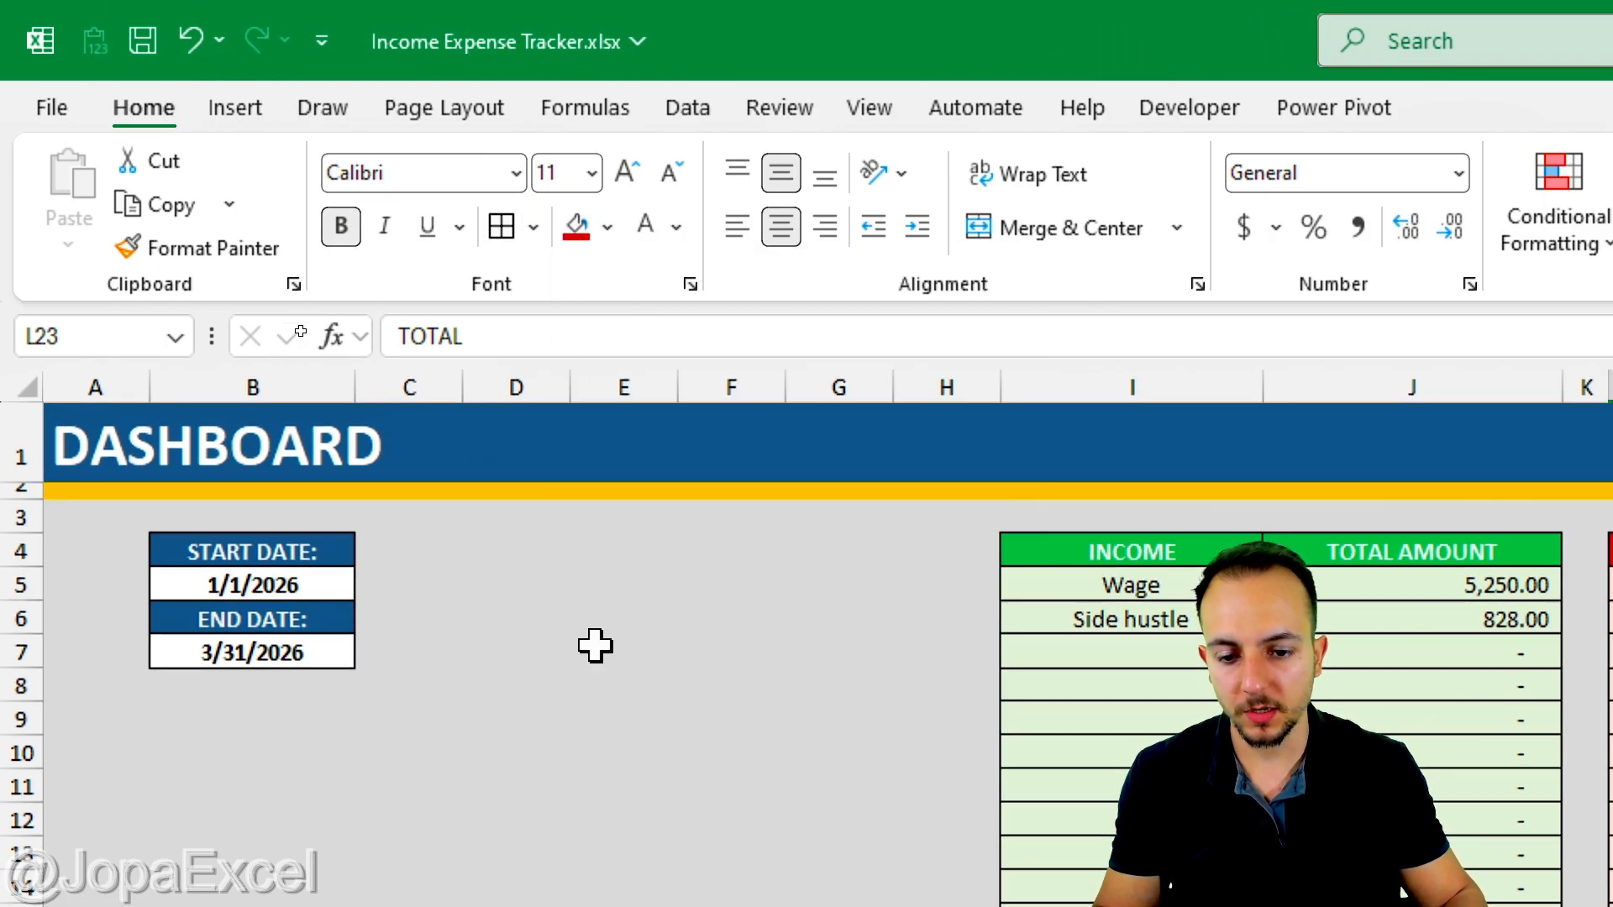
pyautogui.click(731, 687)
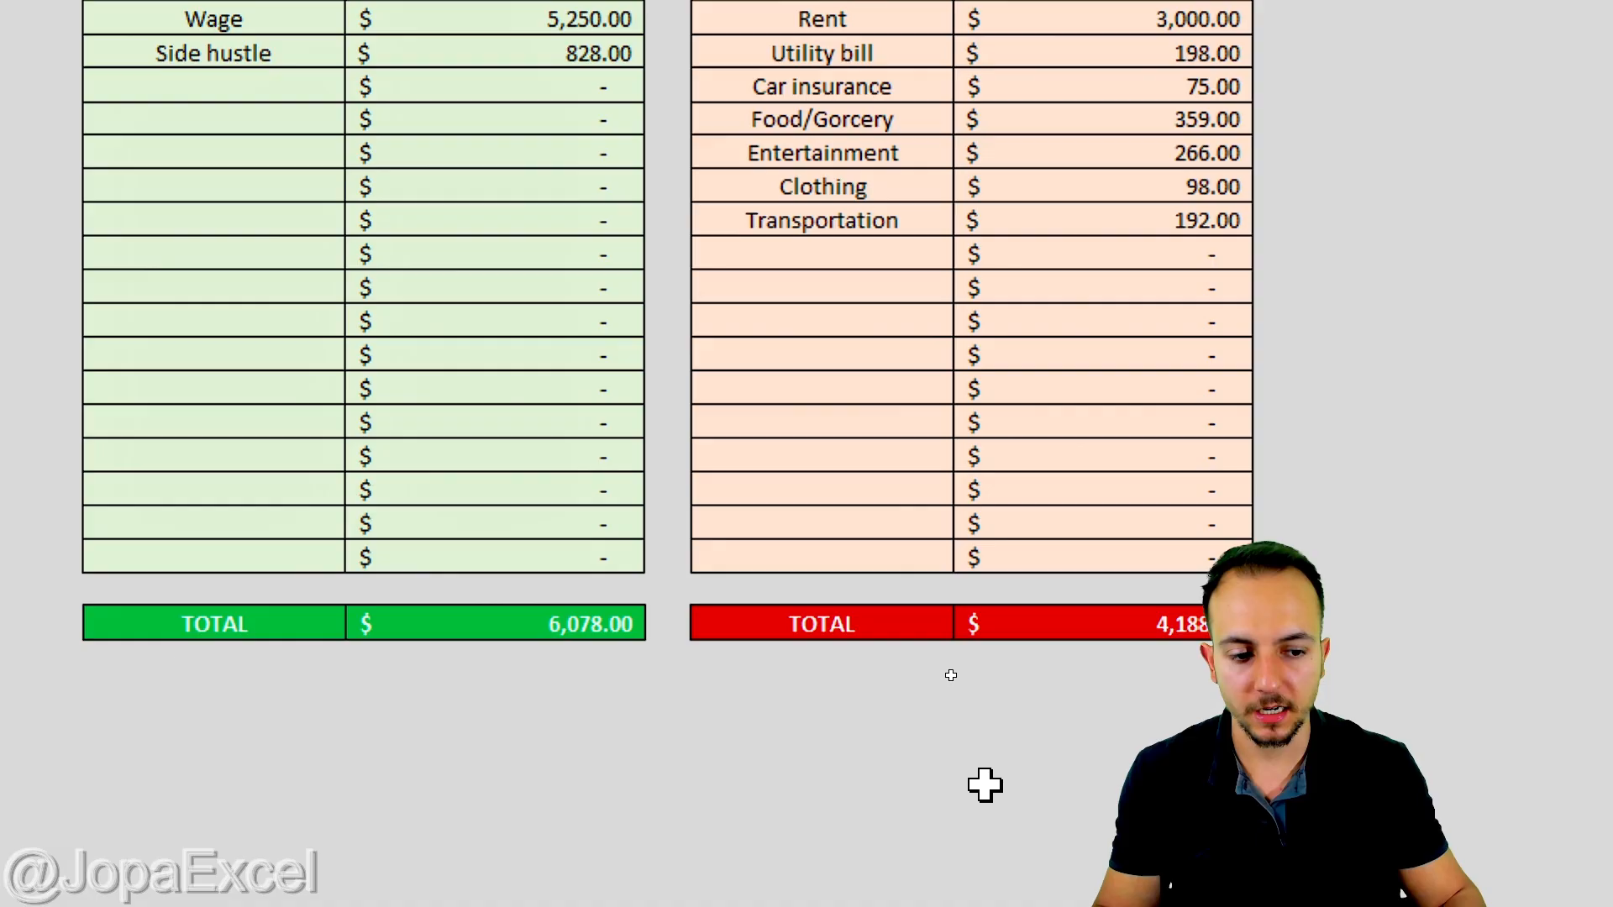
pyautogui.click(983, 785)
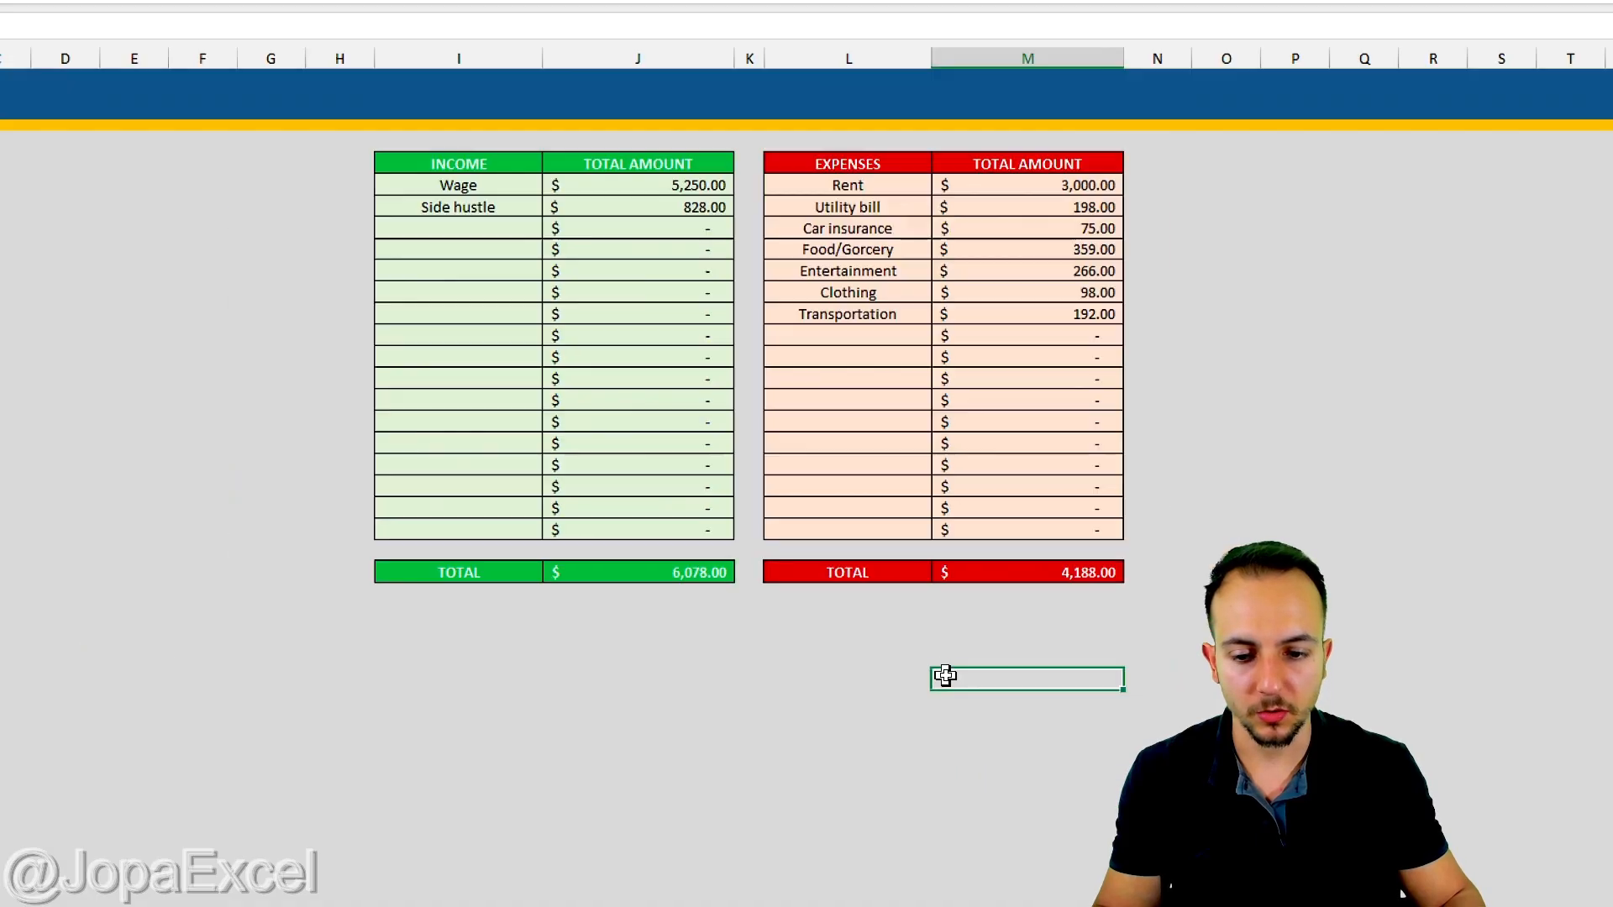
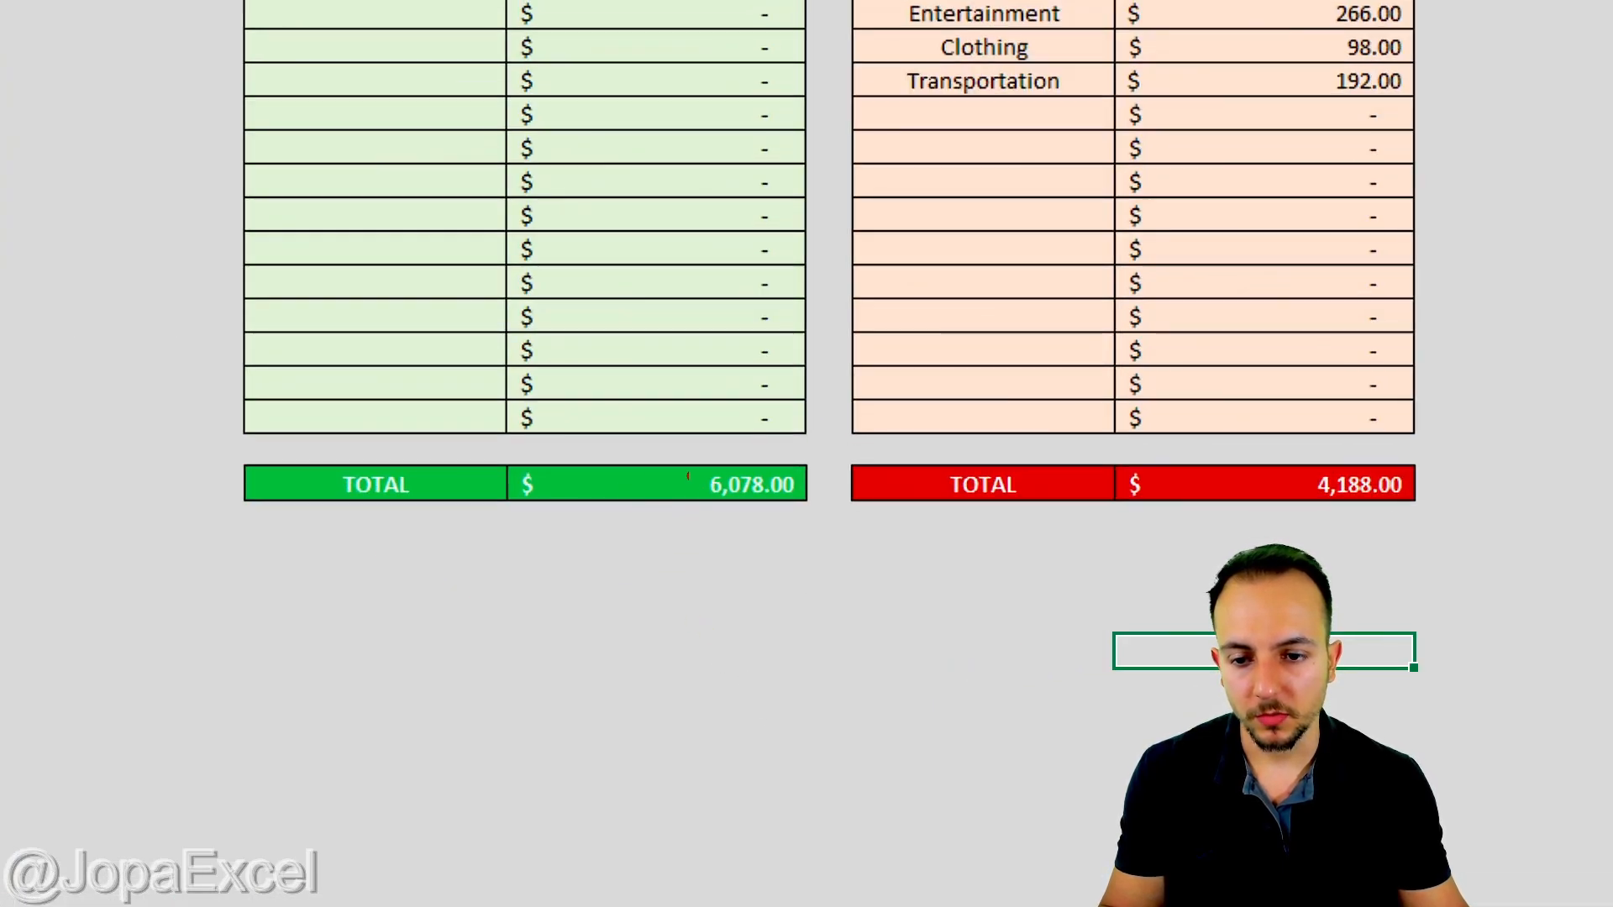
pyautogui.moveTo(691, 412)
pyautogui.mouseDown()
pyautogui.moveTo(637, 456)
pyautogui.moveTo(688, 409)
pyautogui.mouseUp()
pyautogui.moveTo(1365, 428); pyautogui.dragTo(1270, 425)
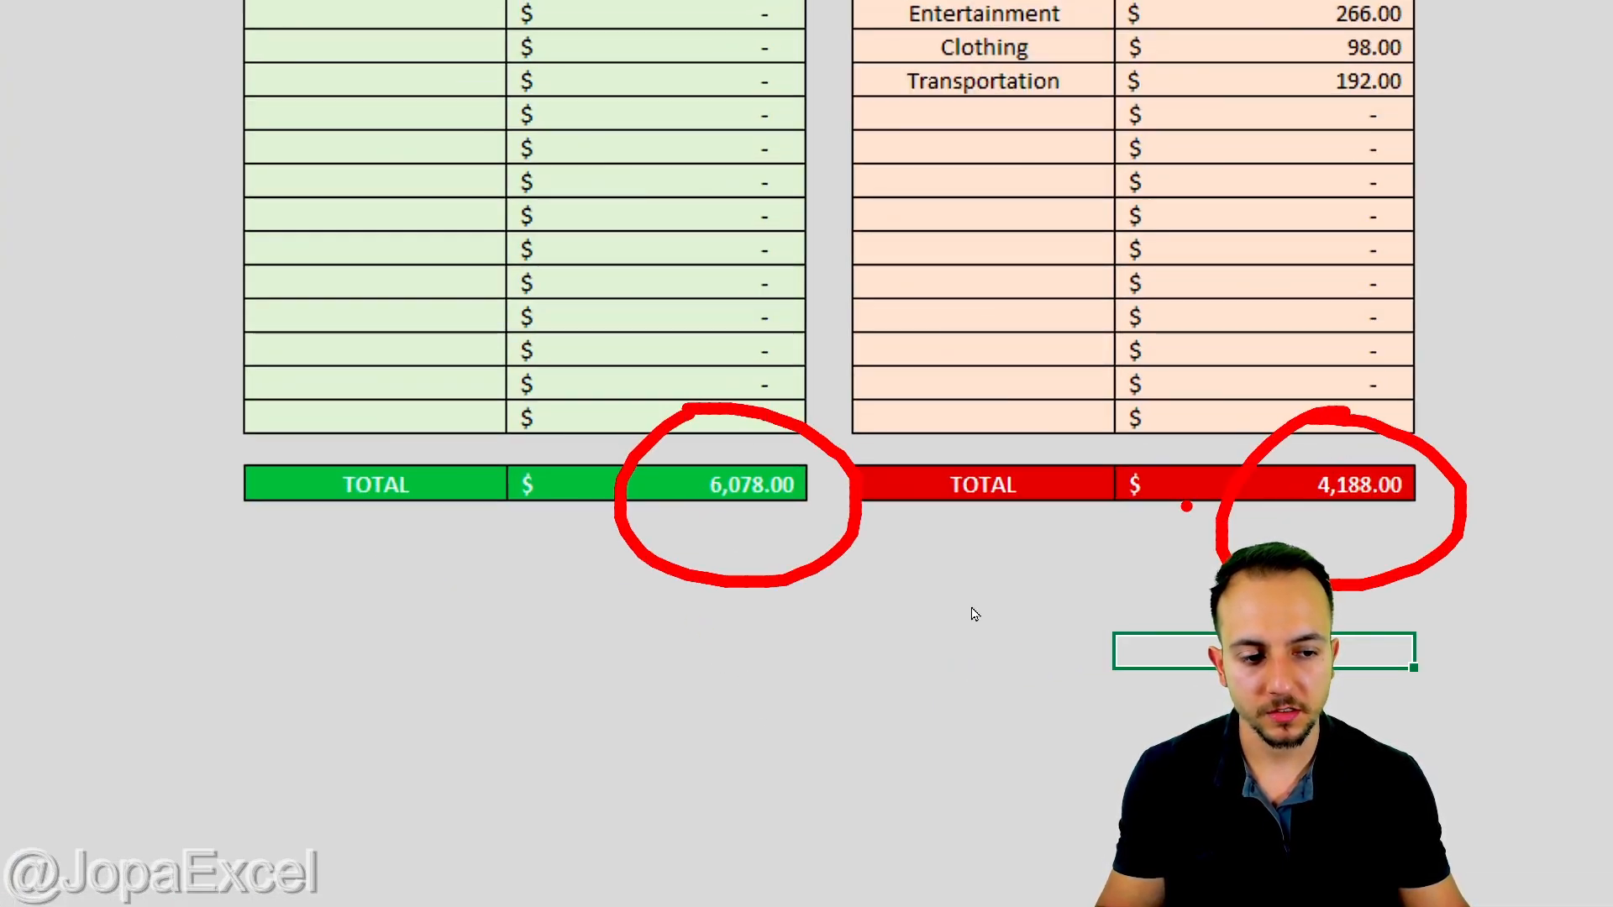
pyautogui.press('Escape')
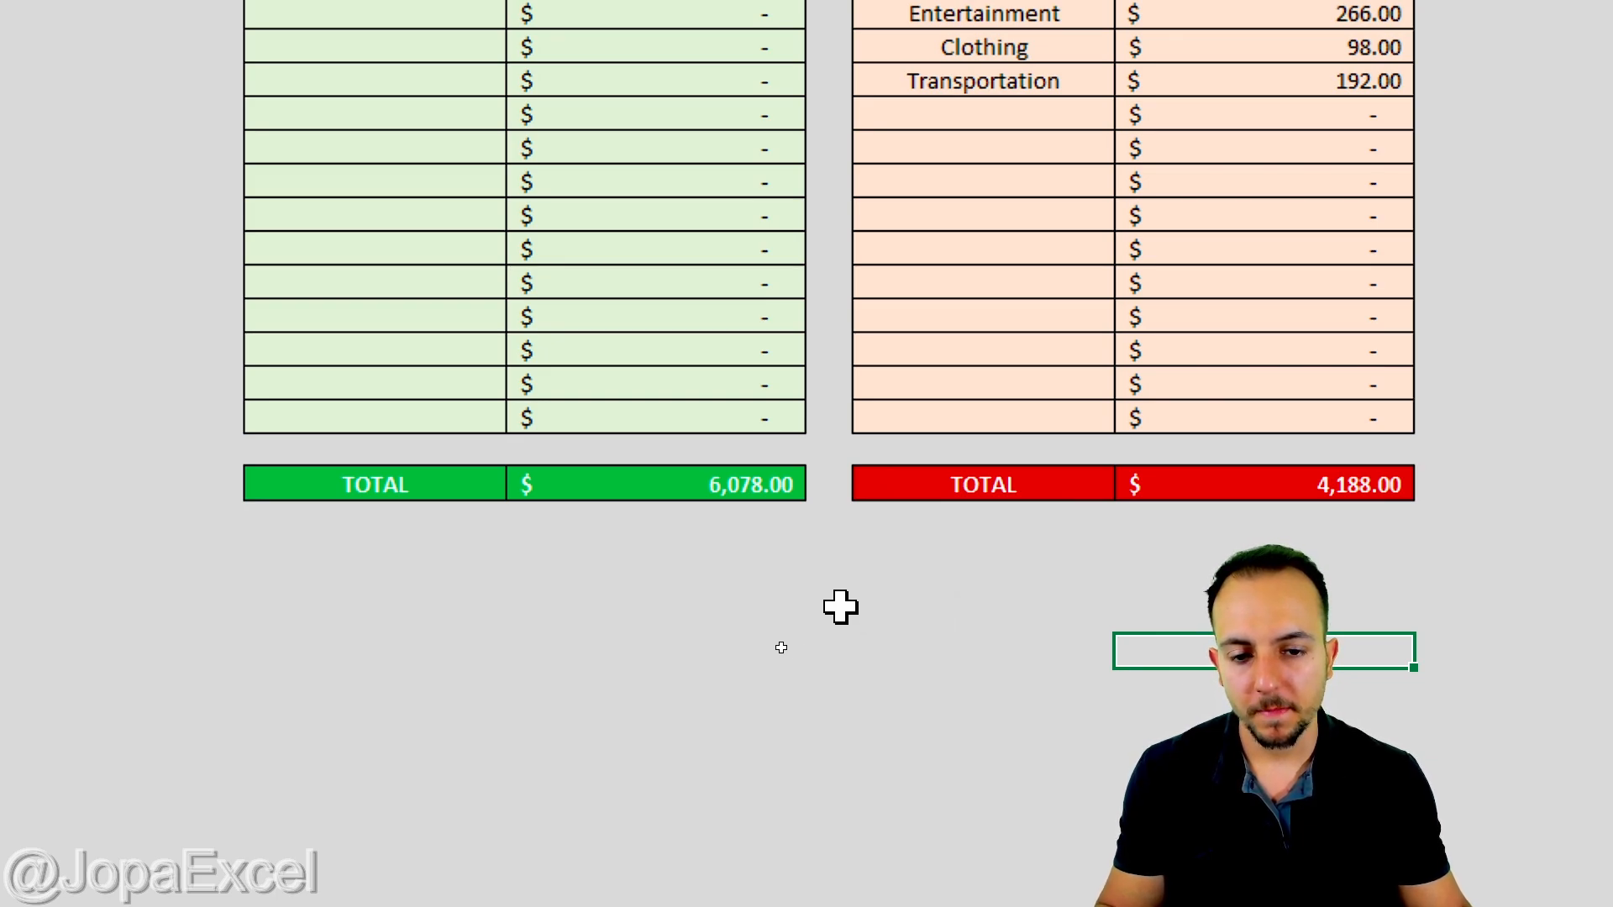
# Insert a doughnut chart comparing the income total in J23 with the expenses total in M23
pyautogui.click(749, 491)
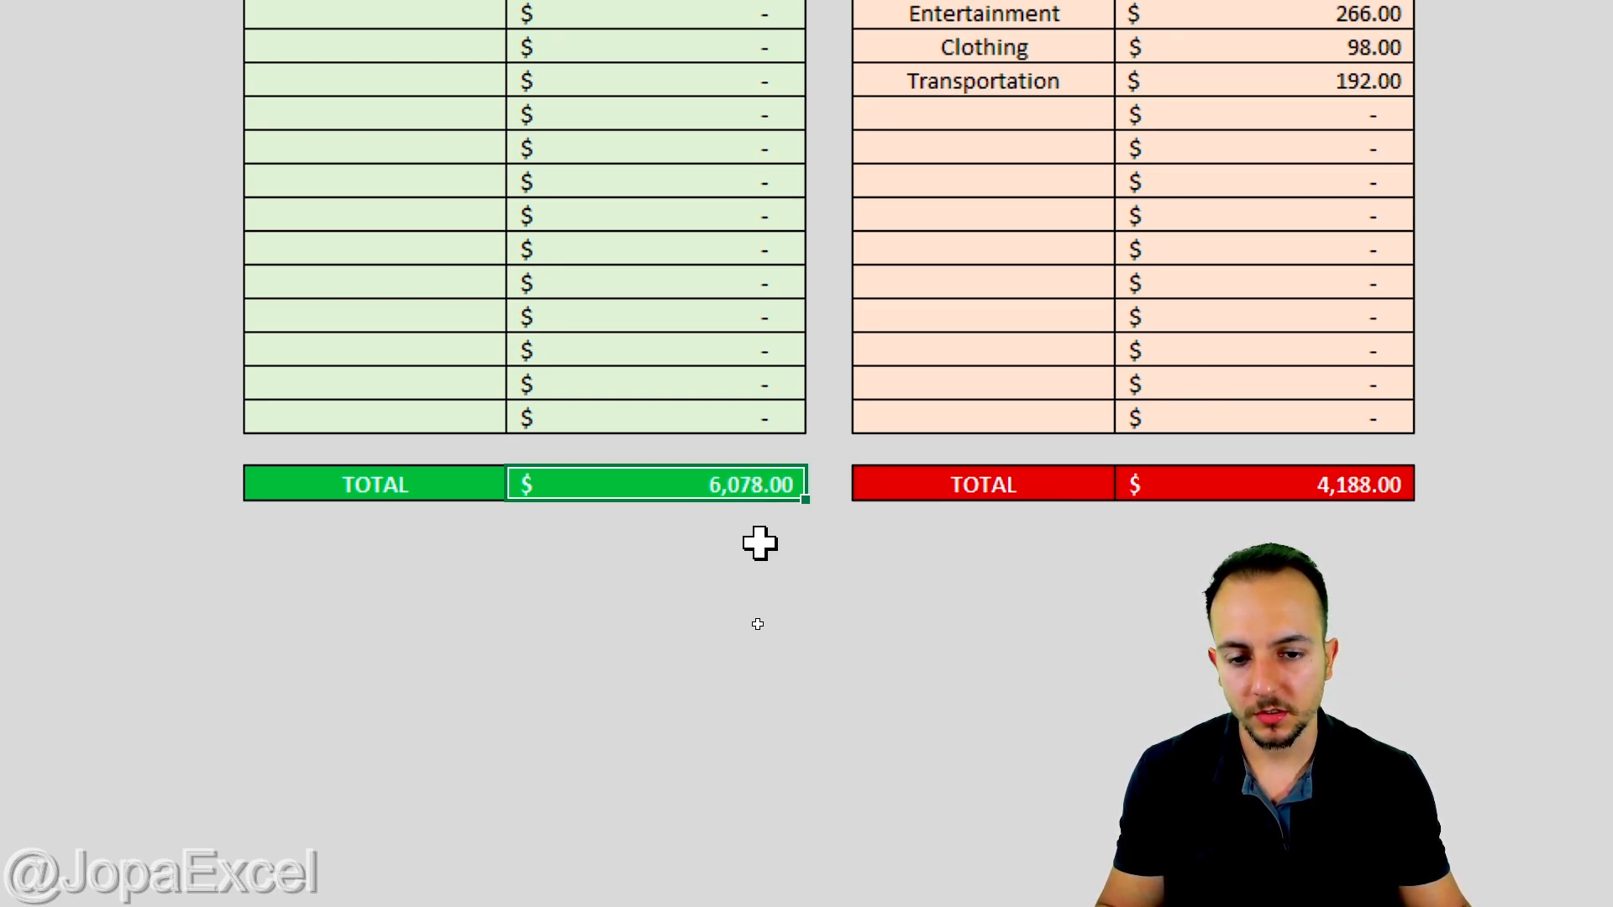
pyautogui.hotkey('ctrl', '2')
pyautogui.moveTo(760, 515); pyautogui.dragTo(807, 619)
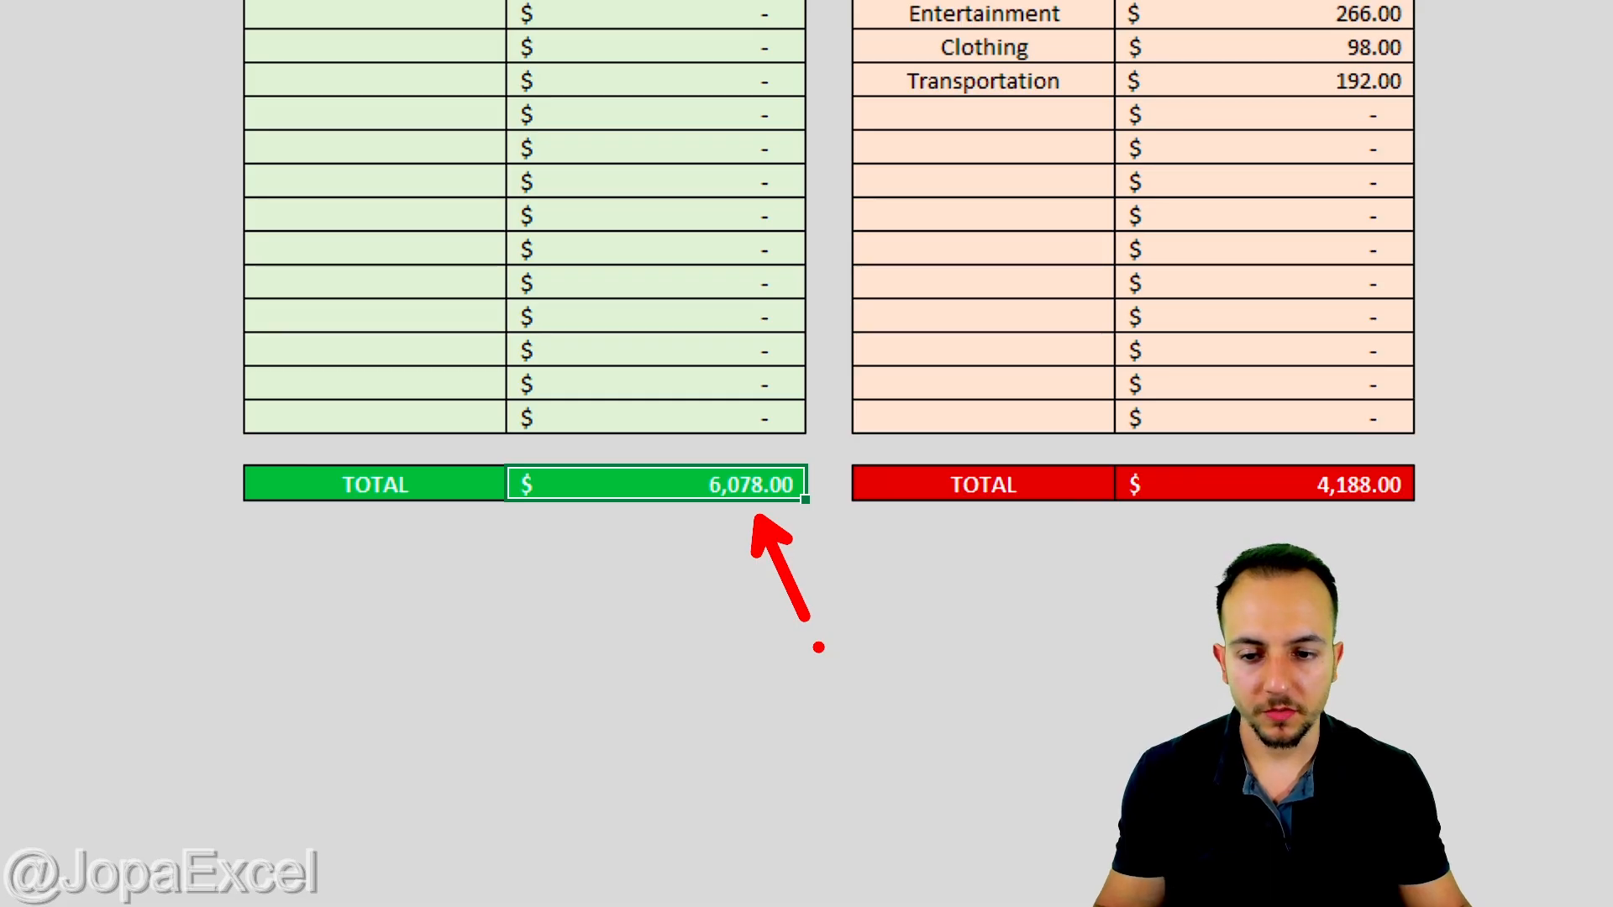
pyautogui.press('Escape')
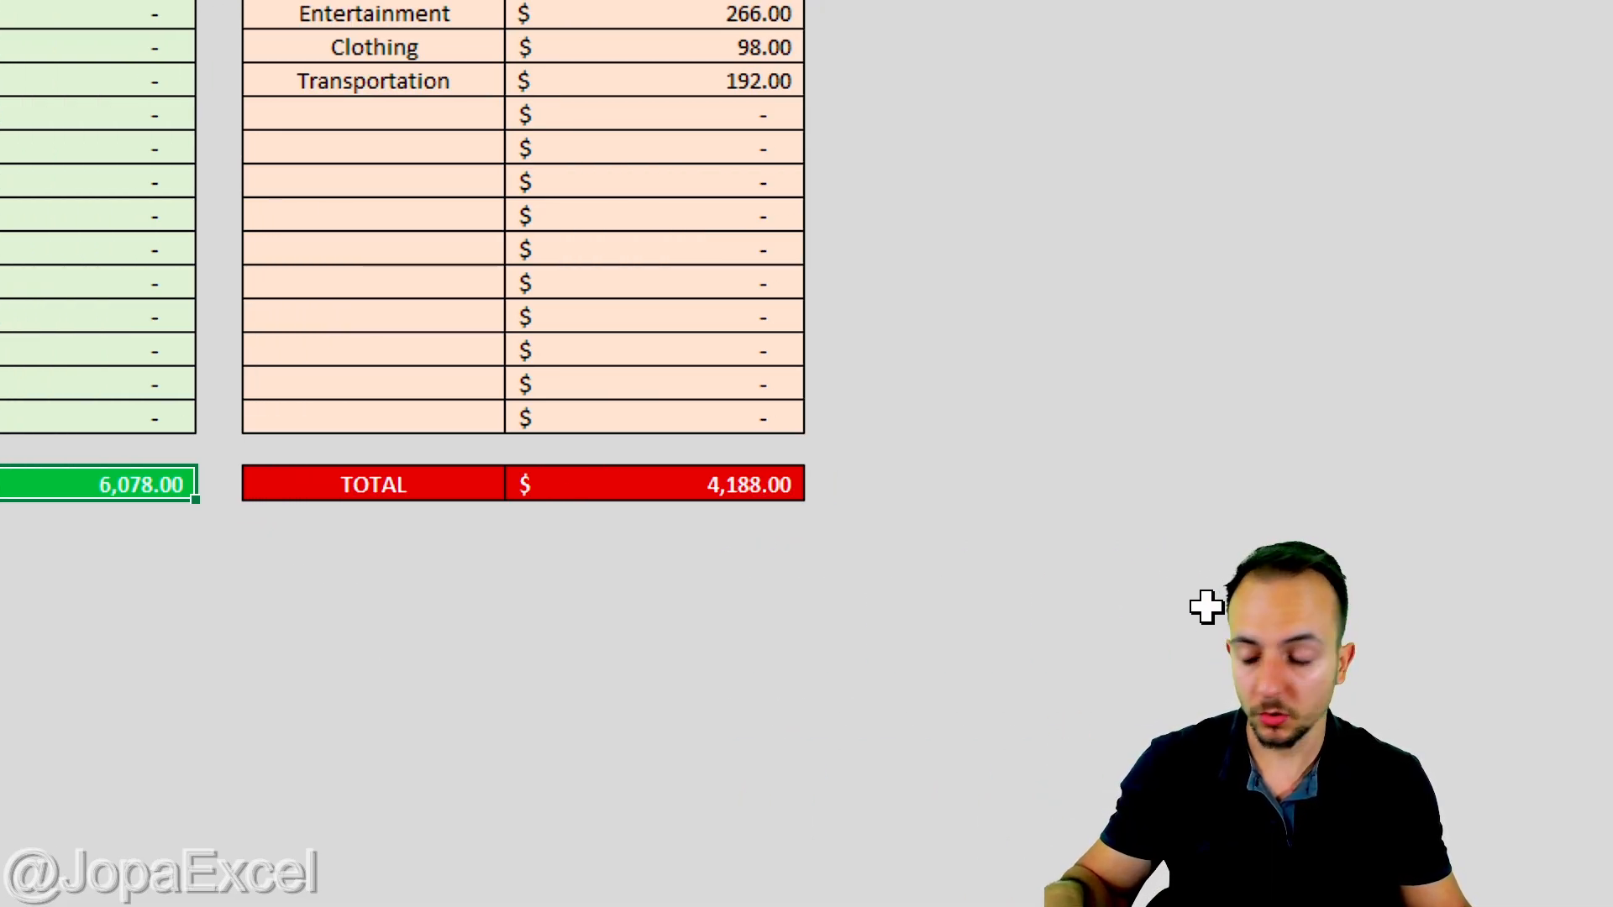
pyautogui.click(731, 483)
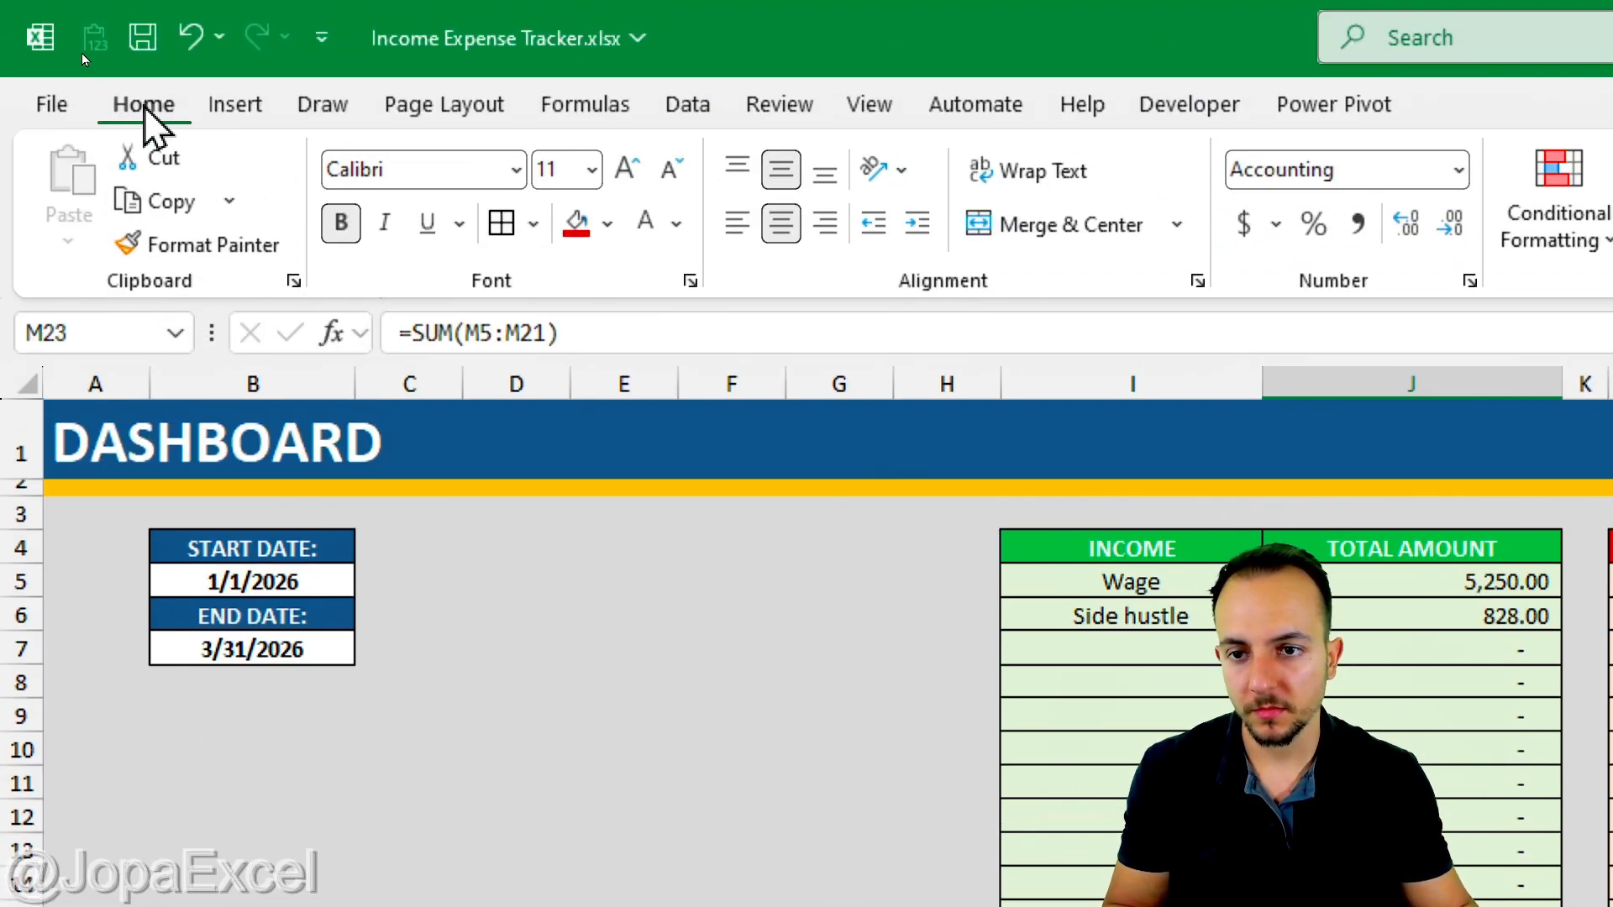
pyautogui.click(237, 106)
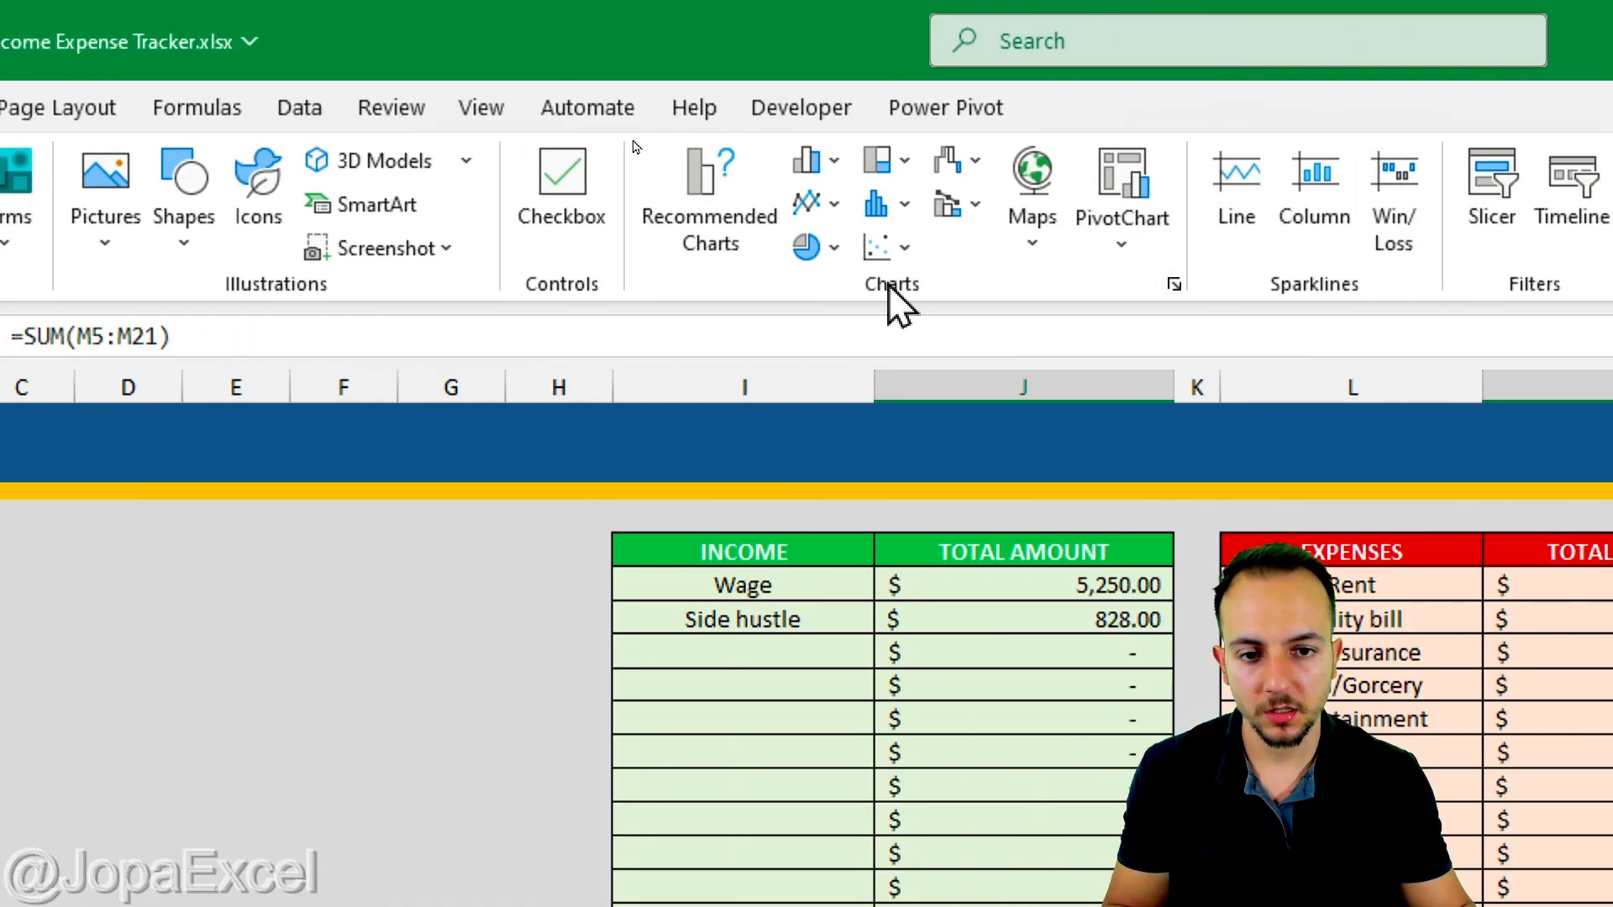
pyautogui.click(1195, 243)
pyautogui.click(836, 683)
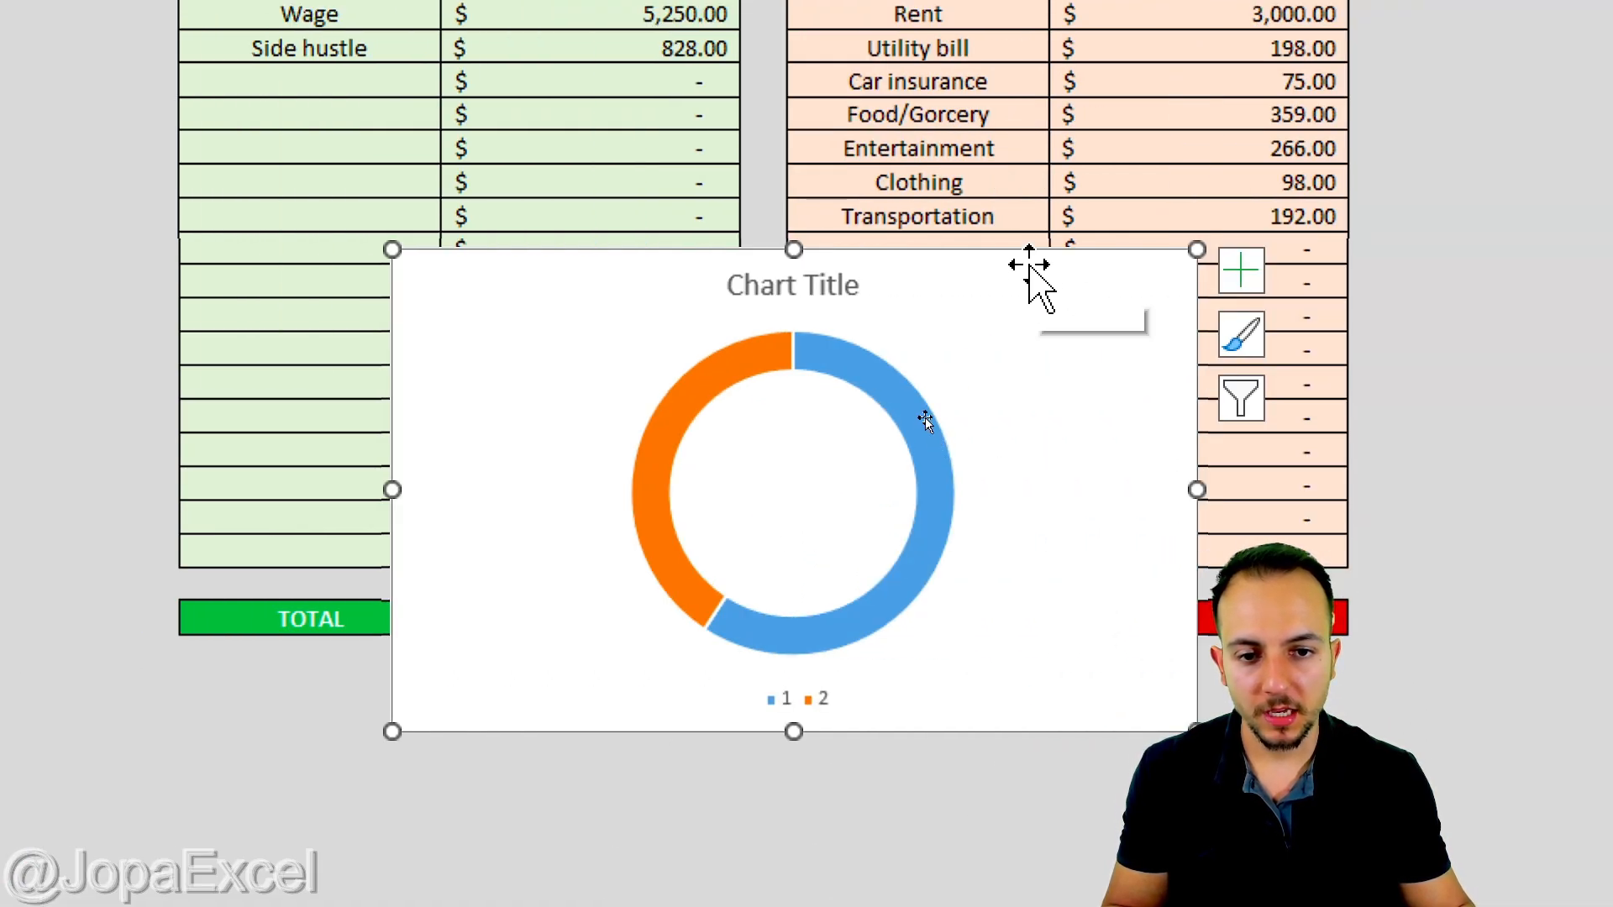
# Move and resize the doughnut chart to fill the space between the date cells and the income table, matching that table's height without its total row
pyautogui.moveTo(1467, 281); pyautogui.dragTo(1228, 278)
pyautogui.moveTo(794, 278); pyautogui.dragTo(0, 2)
pyautogui.moveTo(199, 110)
pyautogui.mouseDown()
pyautogui.moveTo(625, 132)
pyautogui.moveTo(891, 106)
pyautogui.moveTo(939, 84)
pyautogui.moveTo(963, 114)
pyautogui.mouseUp()
pyautogui.moveTo(1126, 340); pyautogui.dragTo(925, 328)
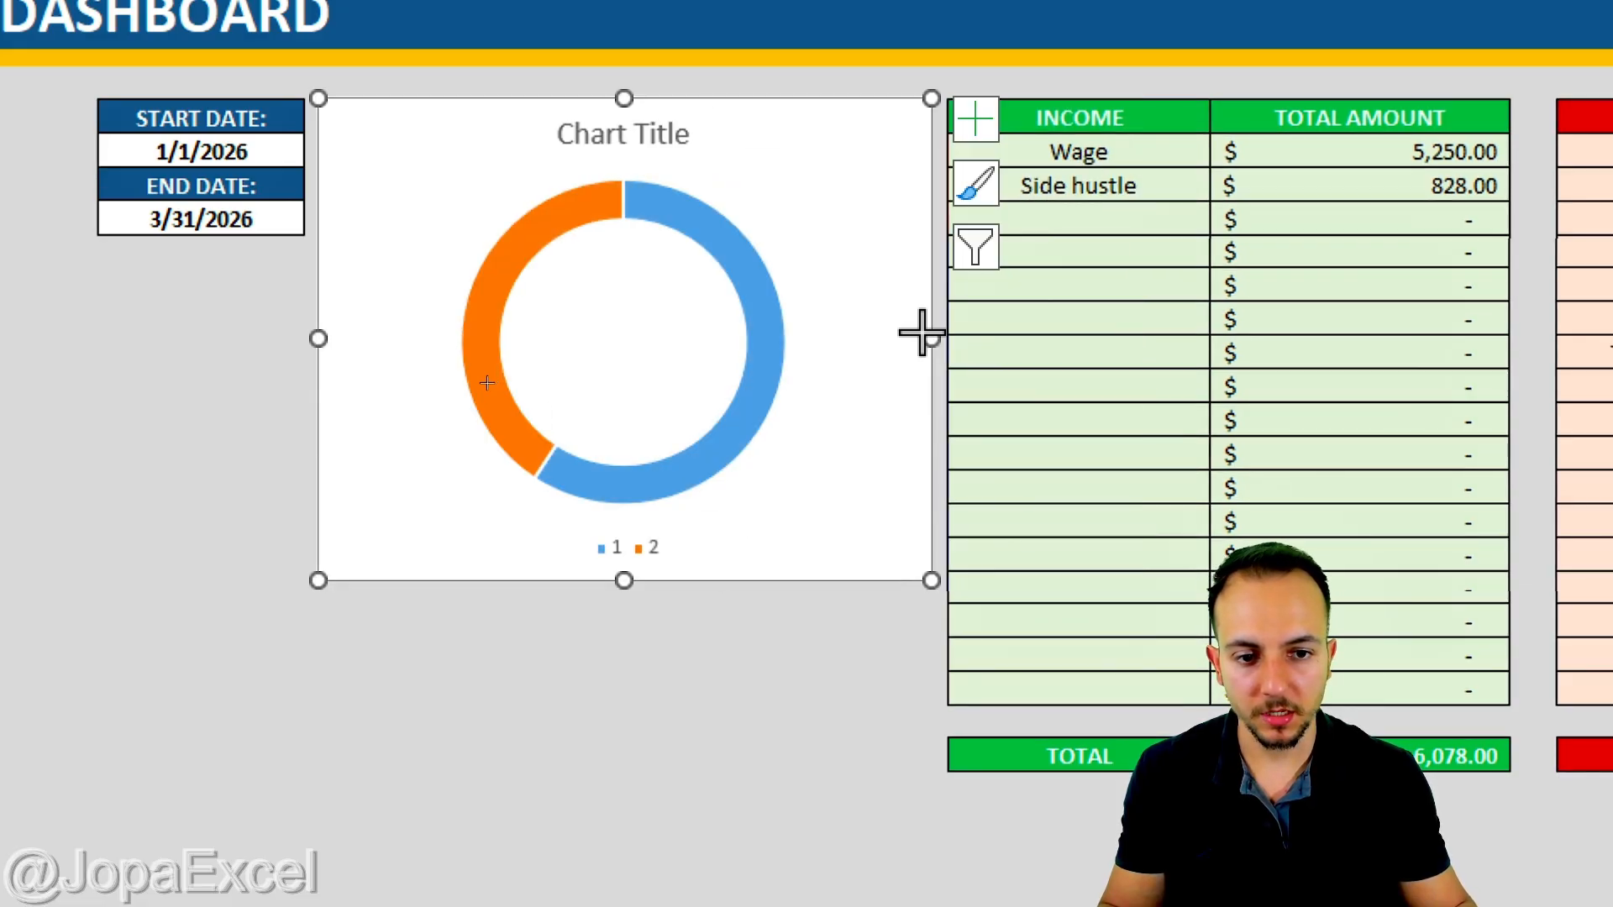
pyautogui.moveTo(620, 580); pyautogui.dragTo(627, 706)
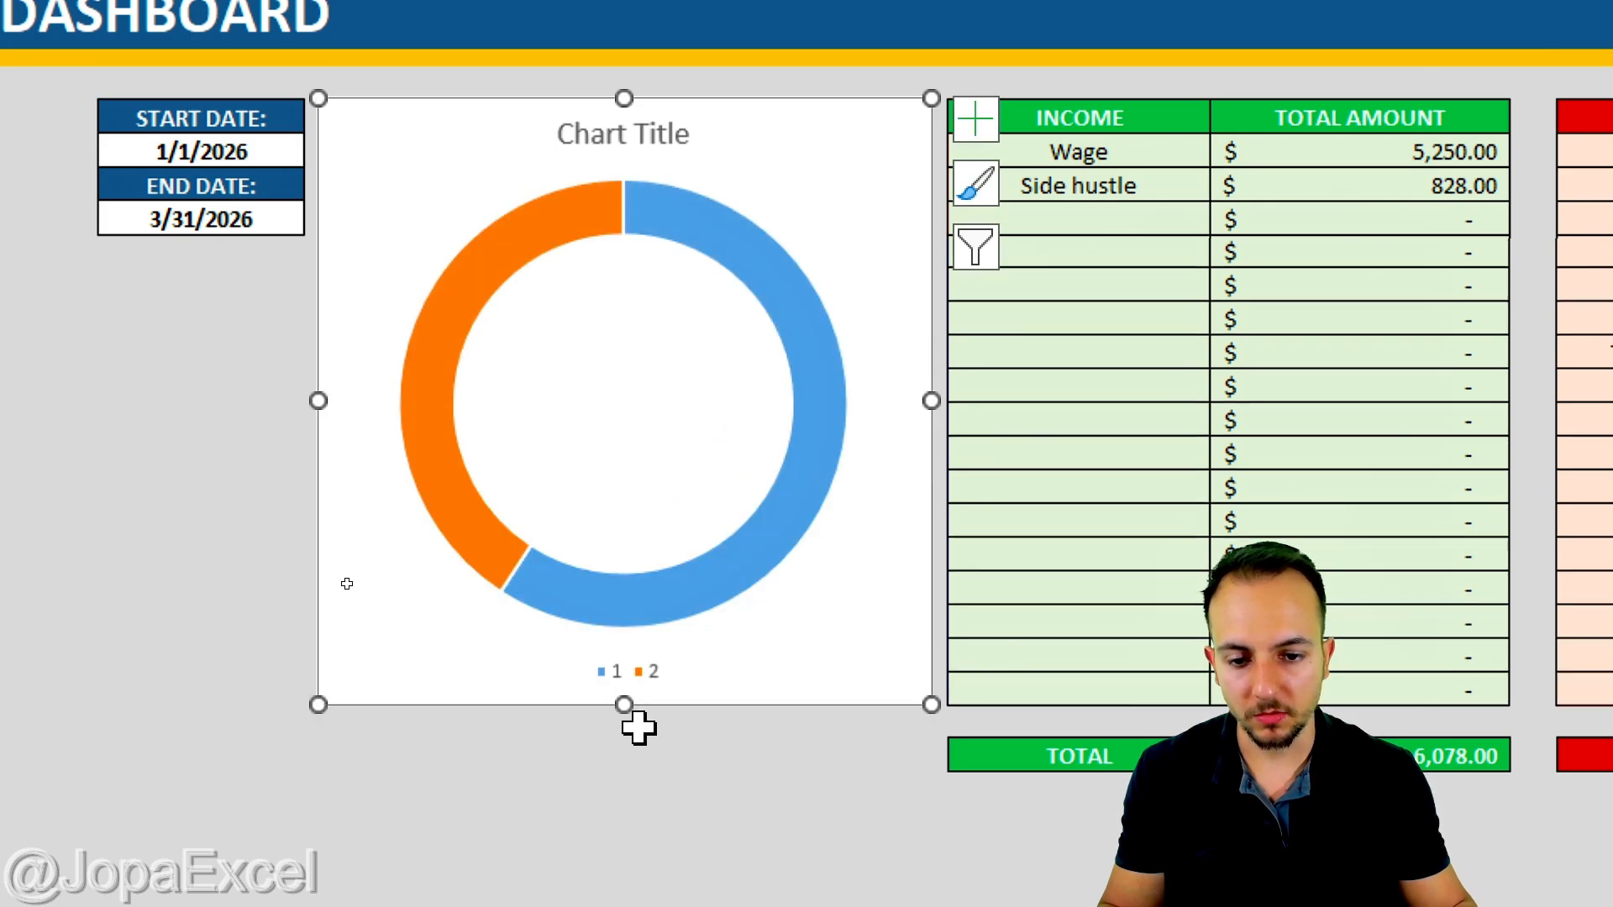
pyautogui.moveTo(627, 98); pyautogui.dragTo(642, 101)
# Replace the doughnut chart's title with "Income vs Expenses"
pyautogui.click(653, 153)
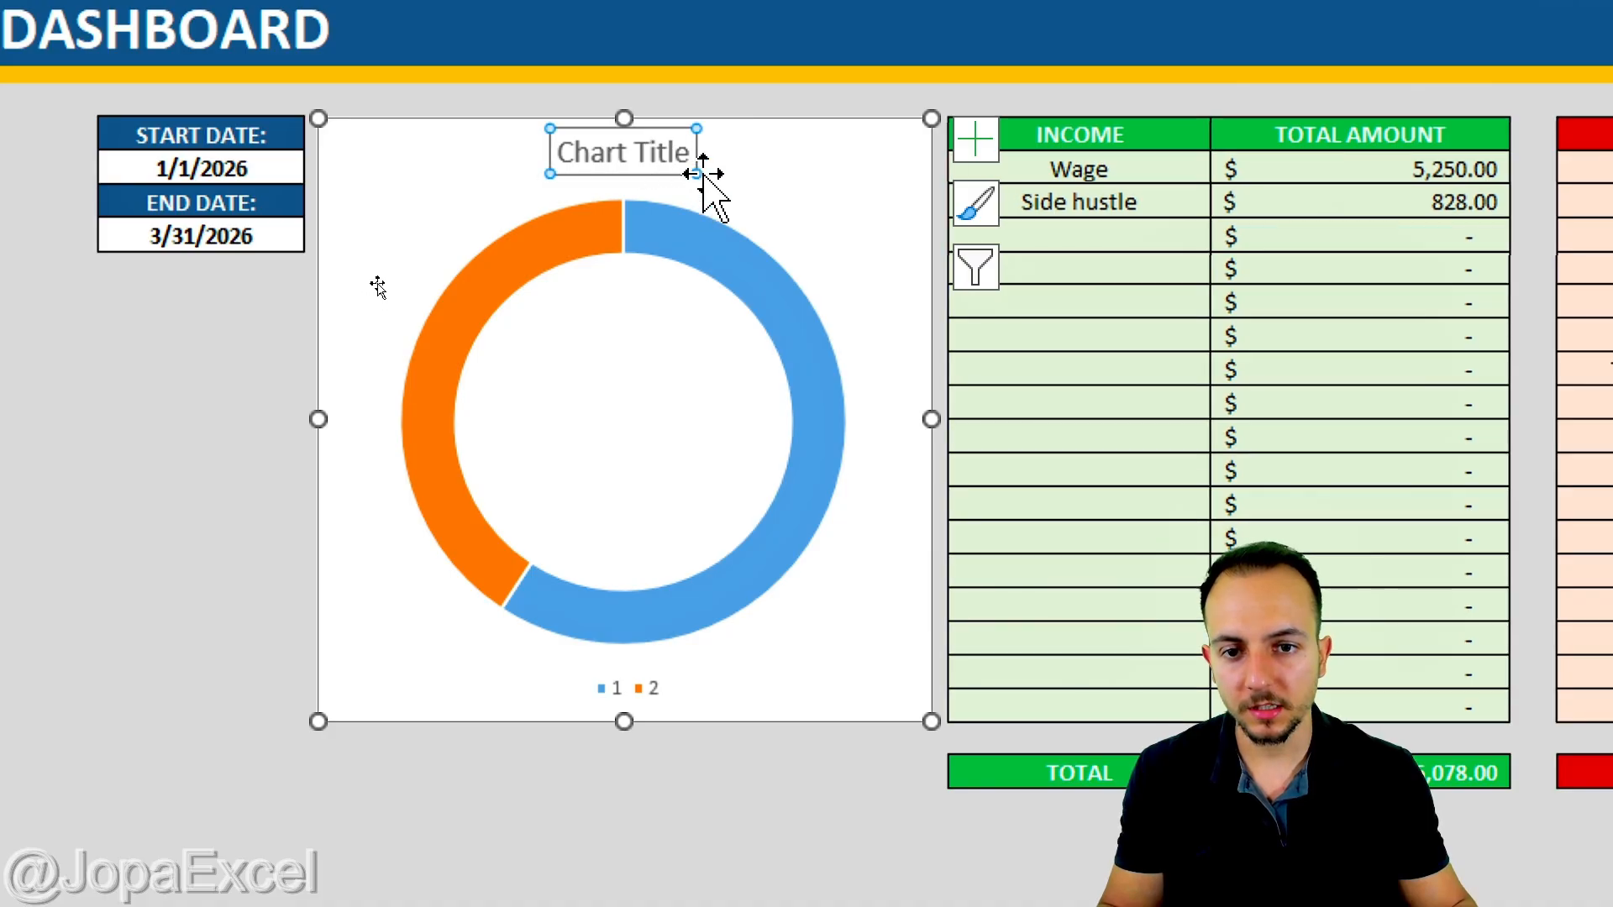
pyautogui.click(688, 151)
pyautogui.hotkey('ctrl', 'a')
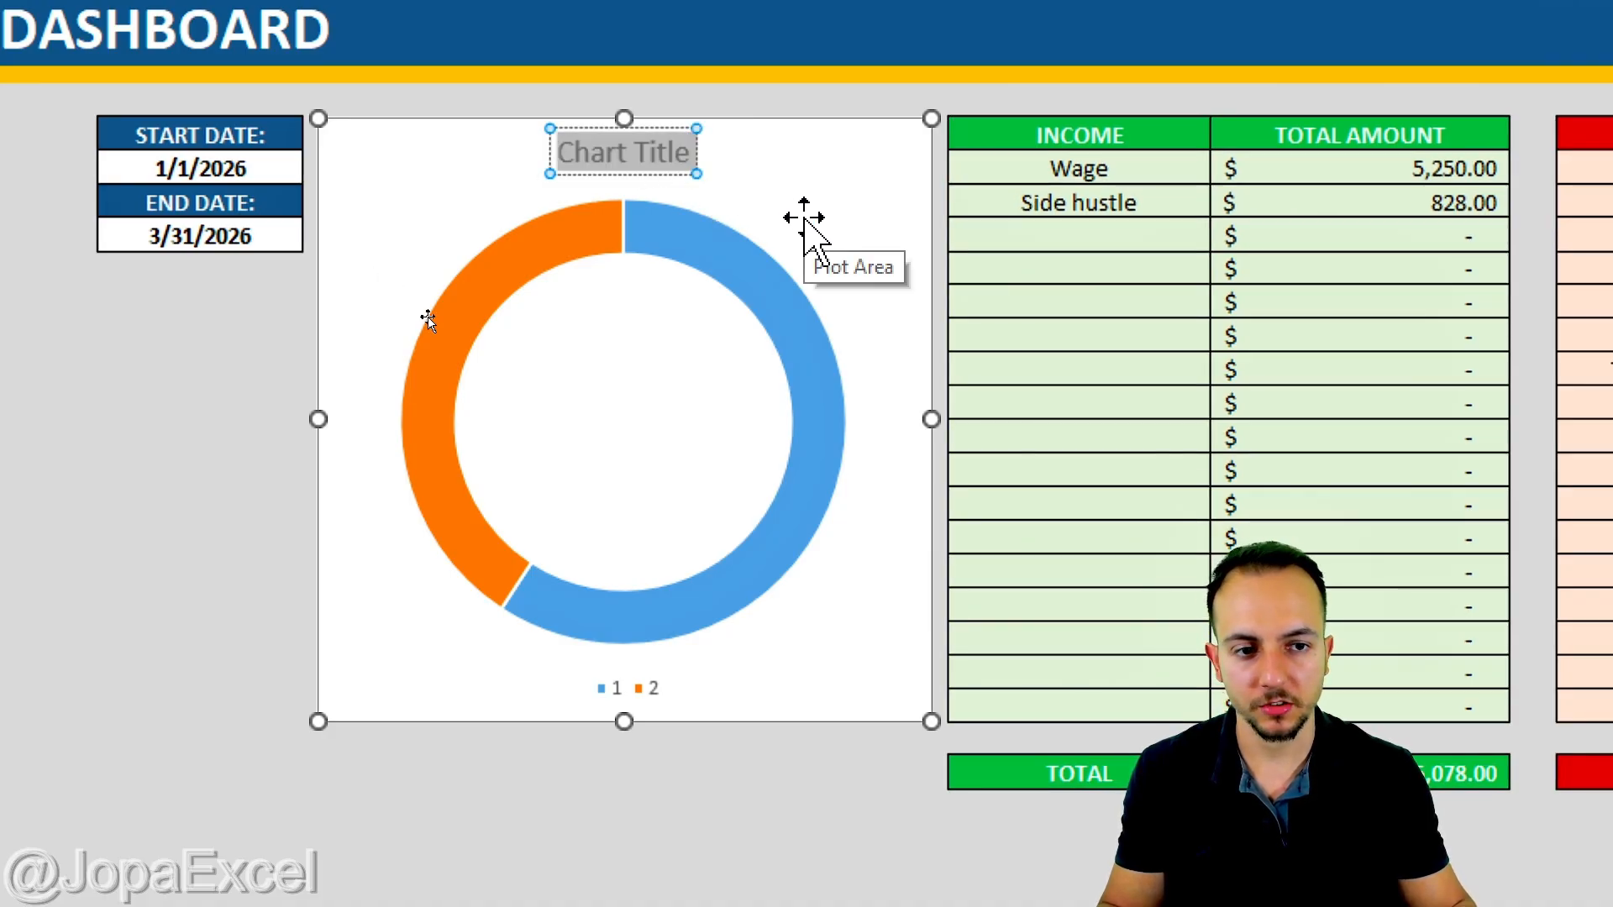
pyautogui.write('Incom')
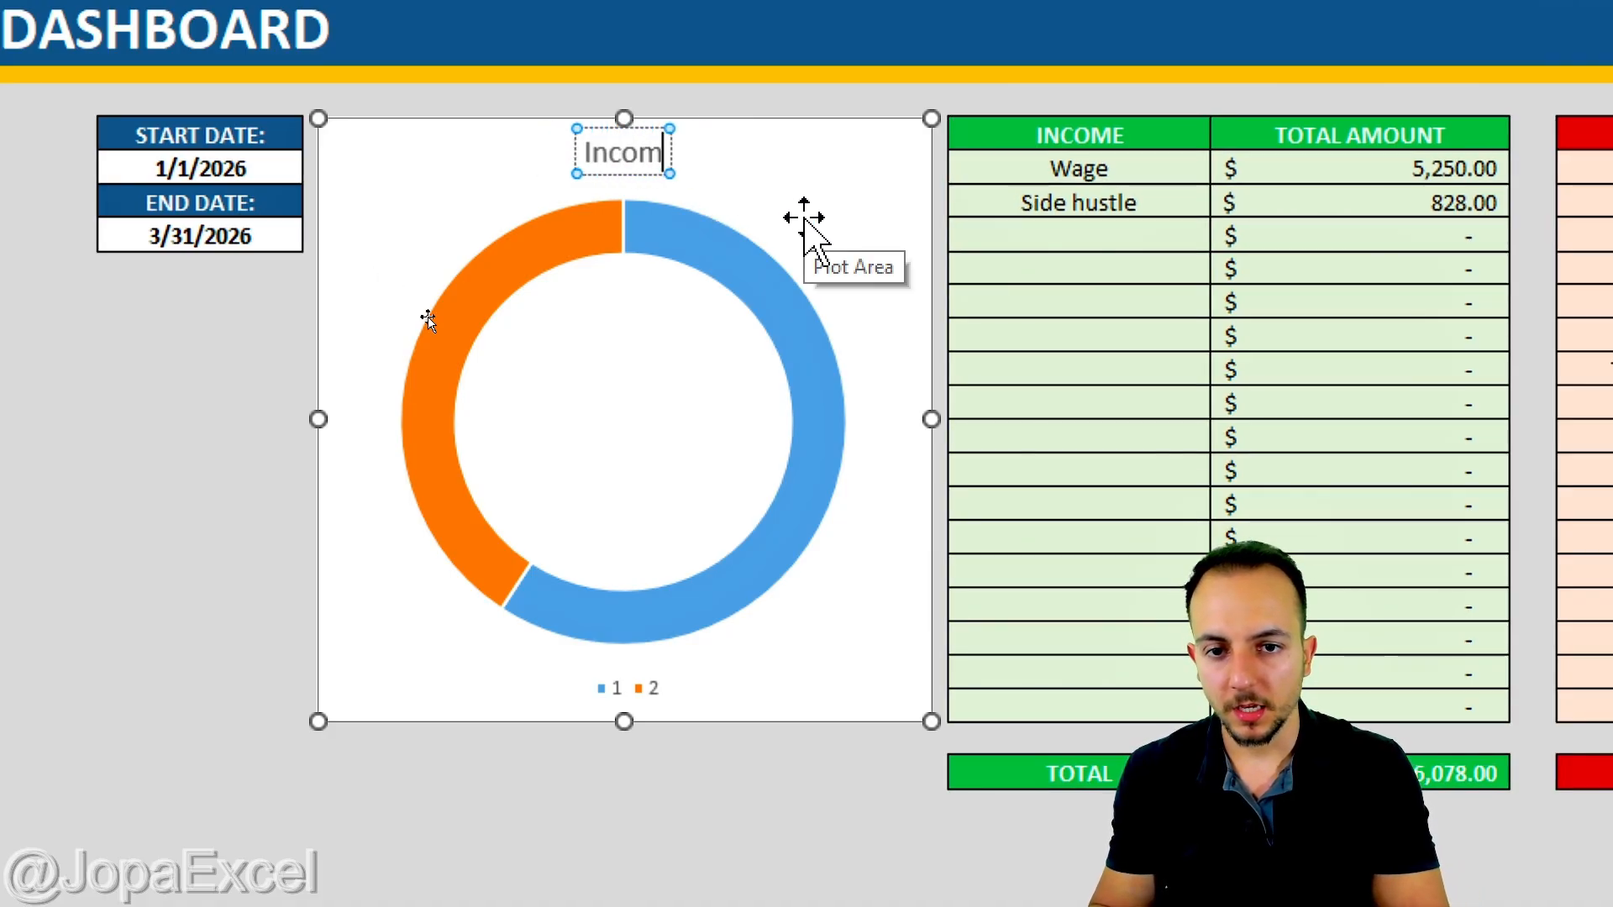
pyautogui.write('e vs Expenses')
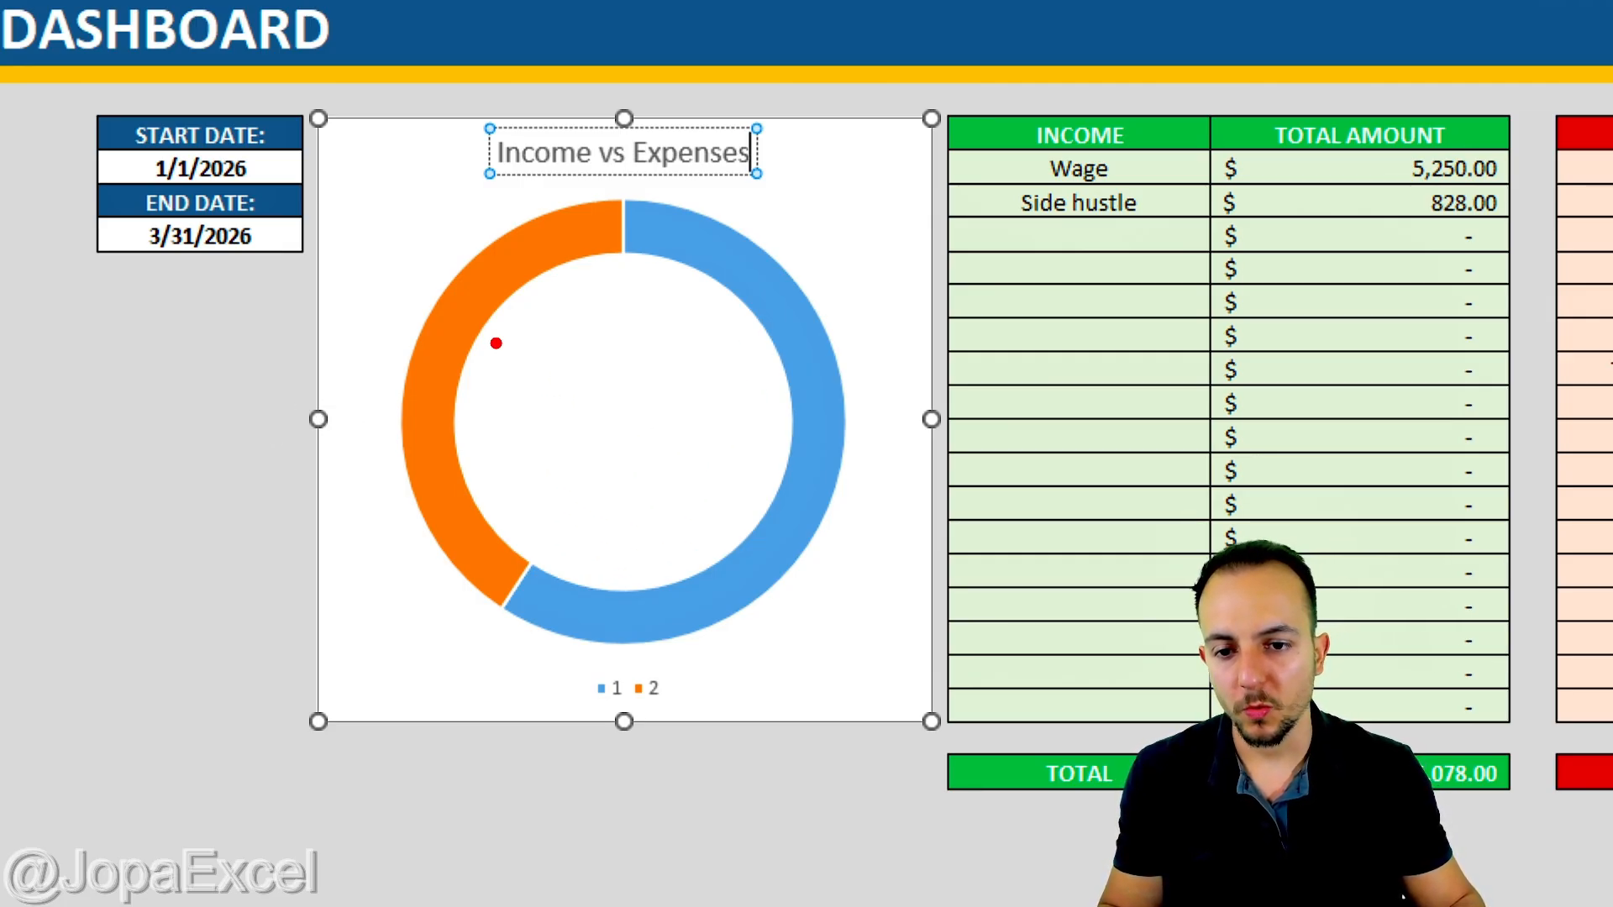
pyautogui.moveTo(497, 343); pyautogui.dragTo(622, 445)
pyautogui.moveTo(736, 375); pyautogui.dragTo(642, 484)
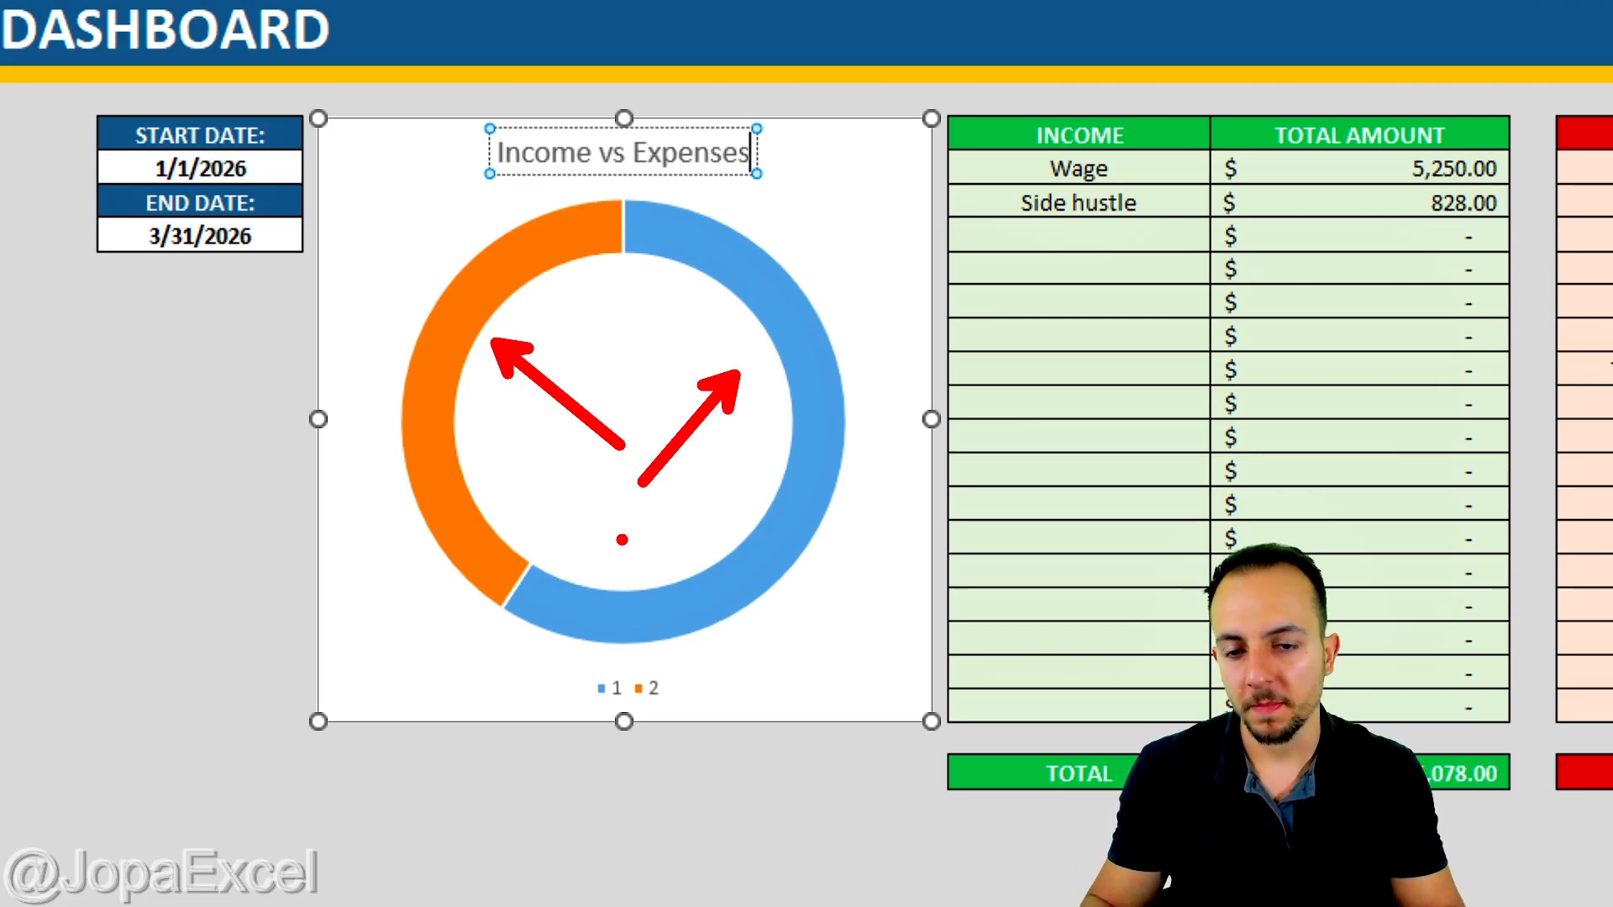
pyautogui.press('Escape')
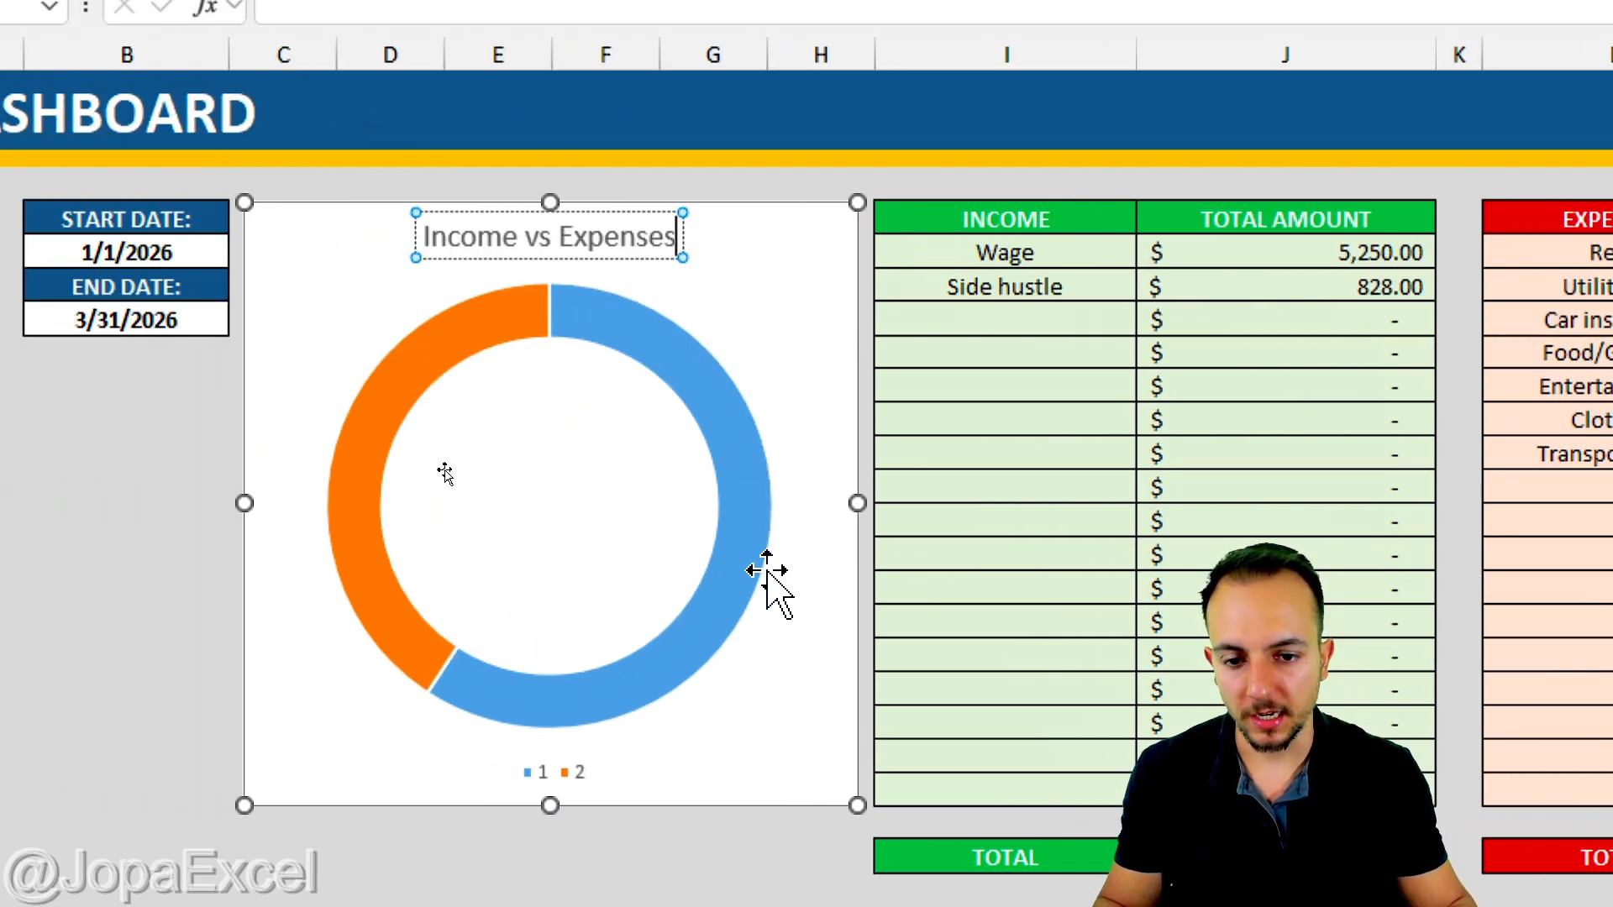
# Open the format options for the doughnut series and set the angle of its first slice to 30°
pyautogui.moveTo(546, 710)
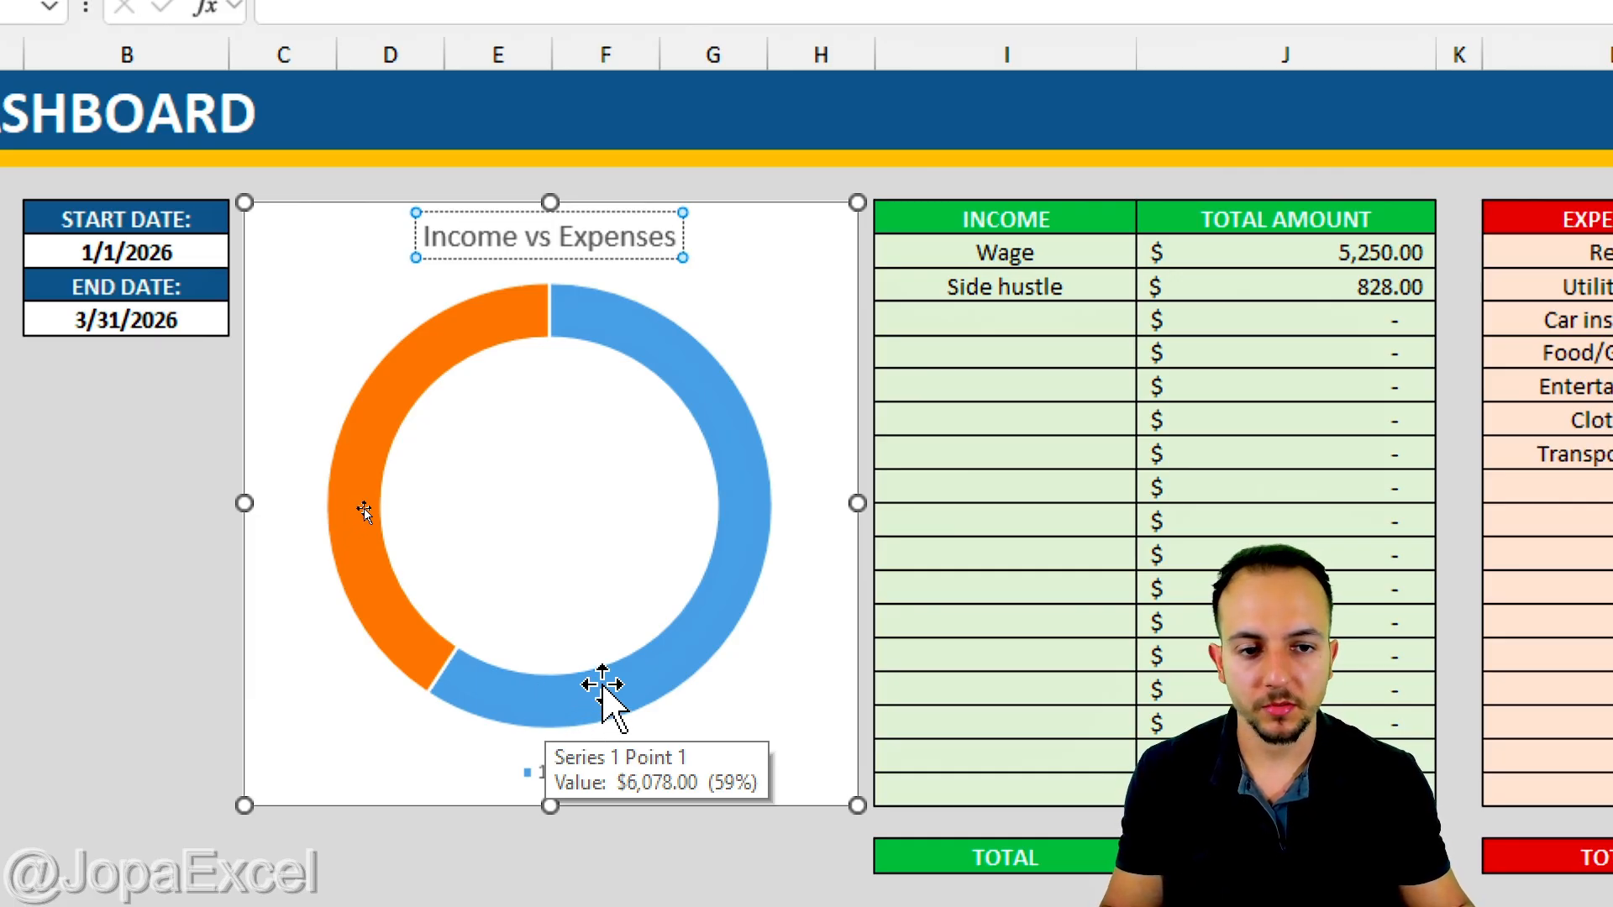
pyautogui.click(643, 351)
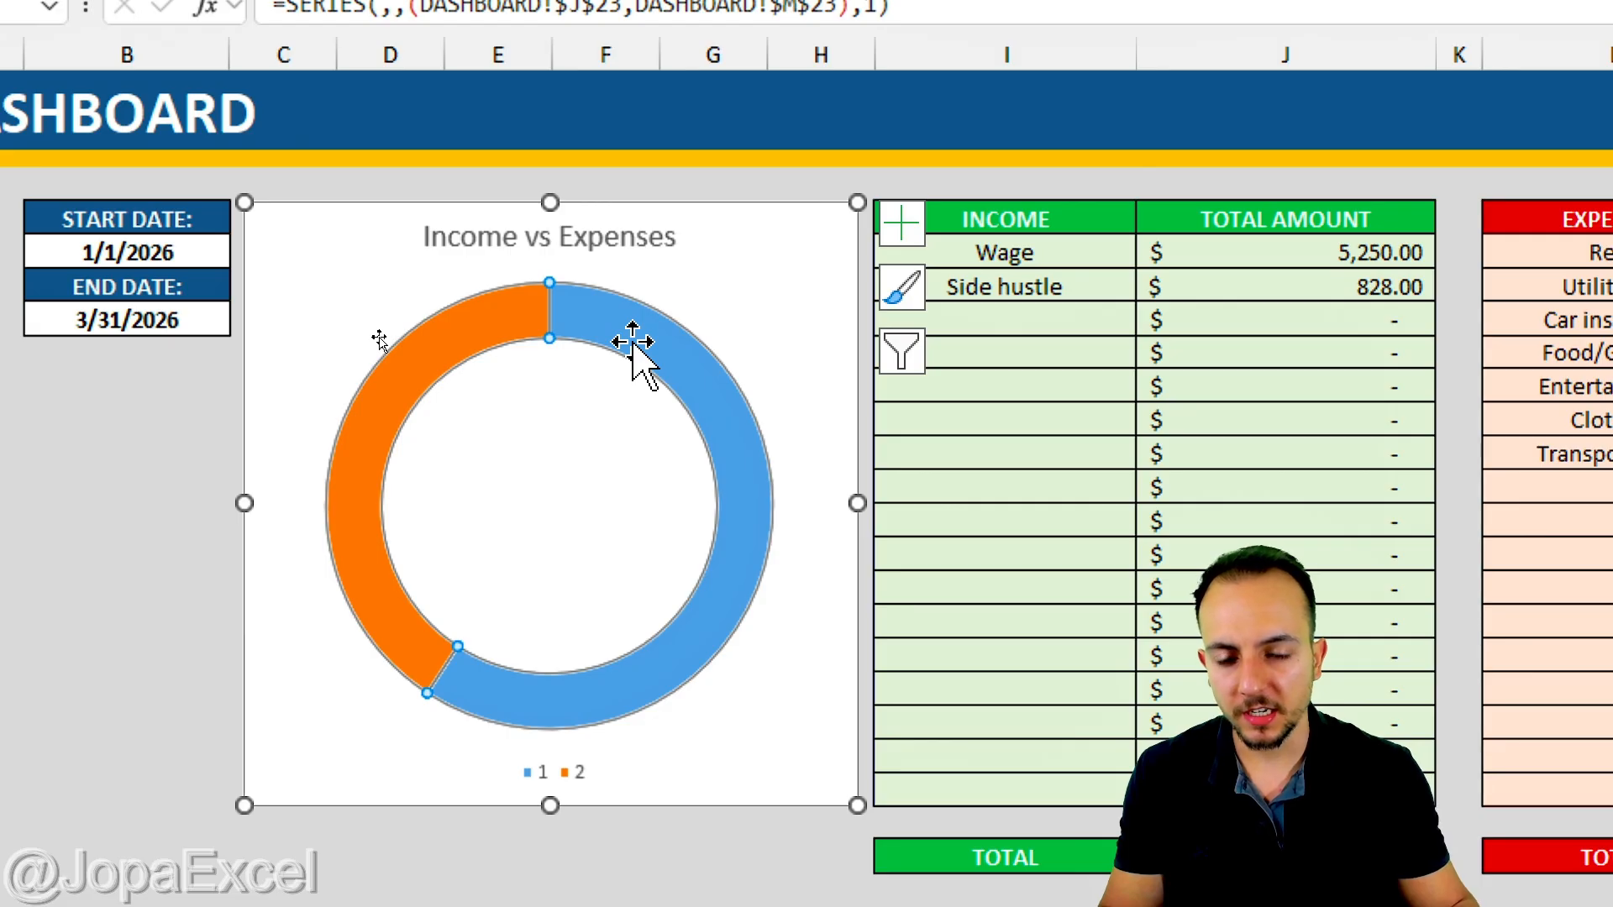
pyautogui.rightClick(634, 344)
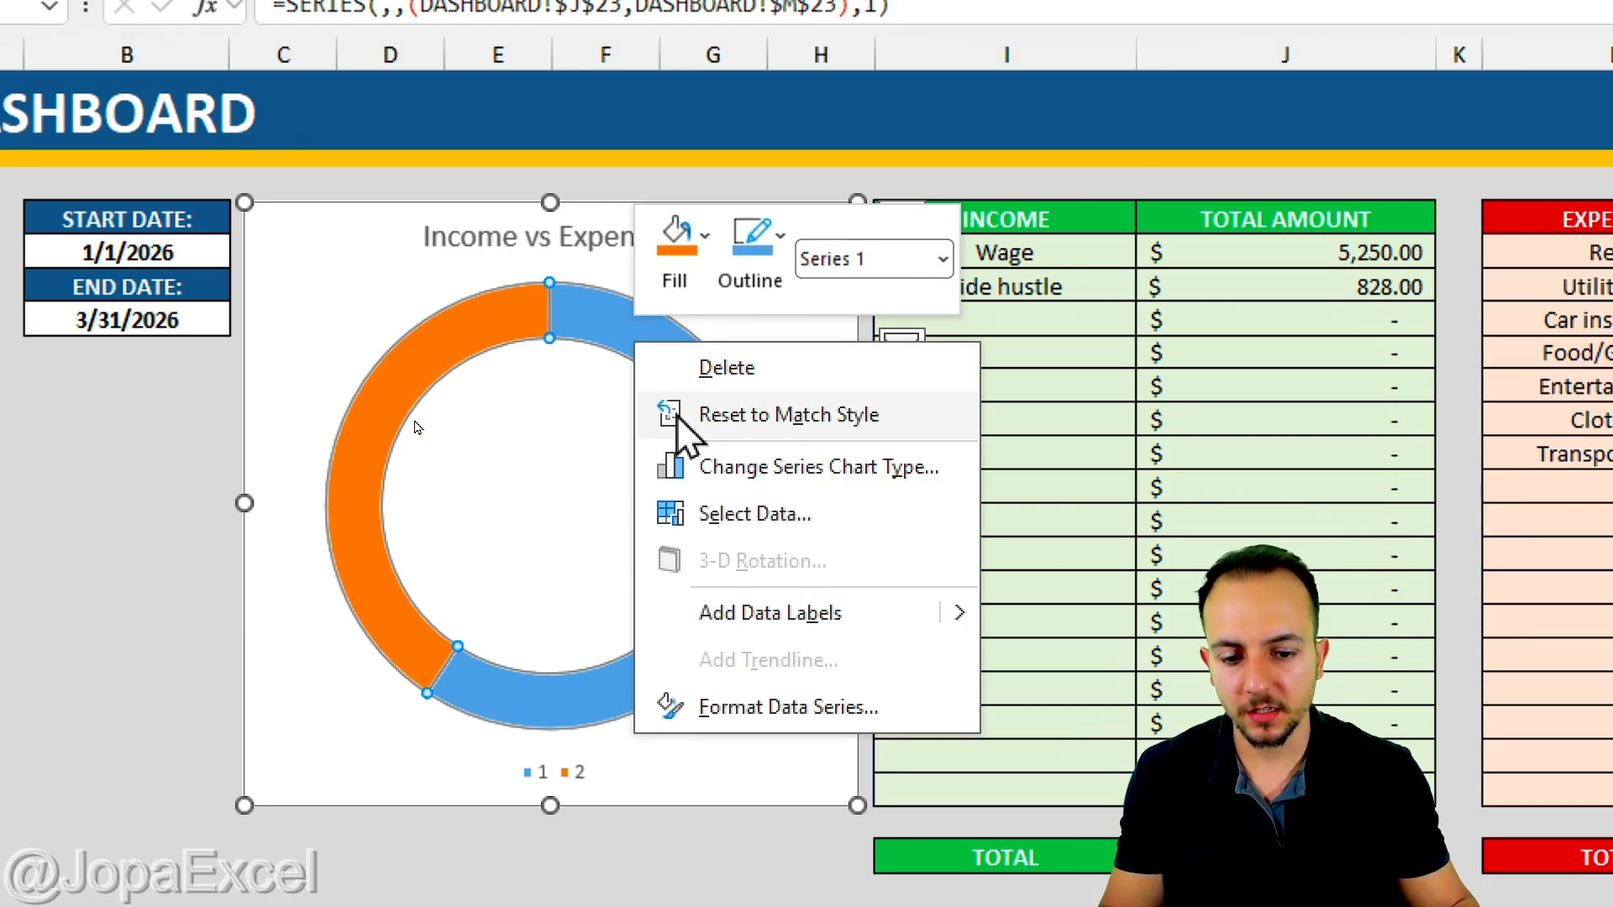
pyautogui.click(799, 708)
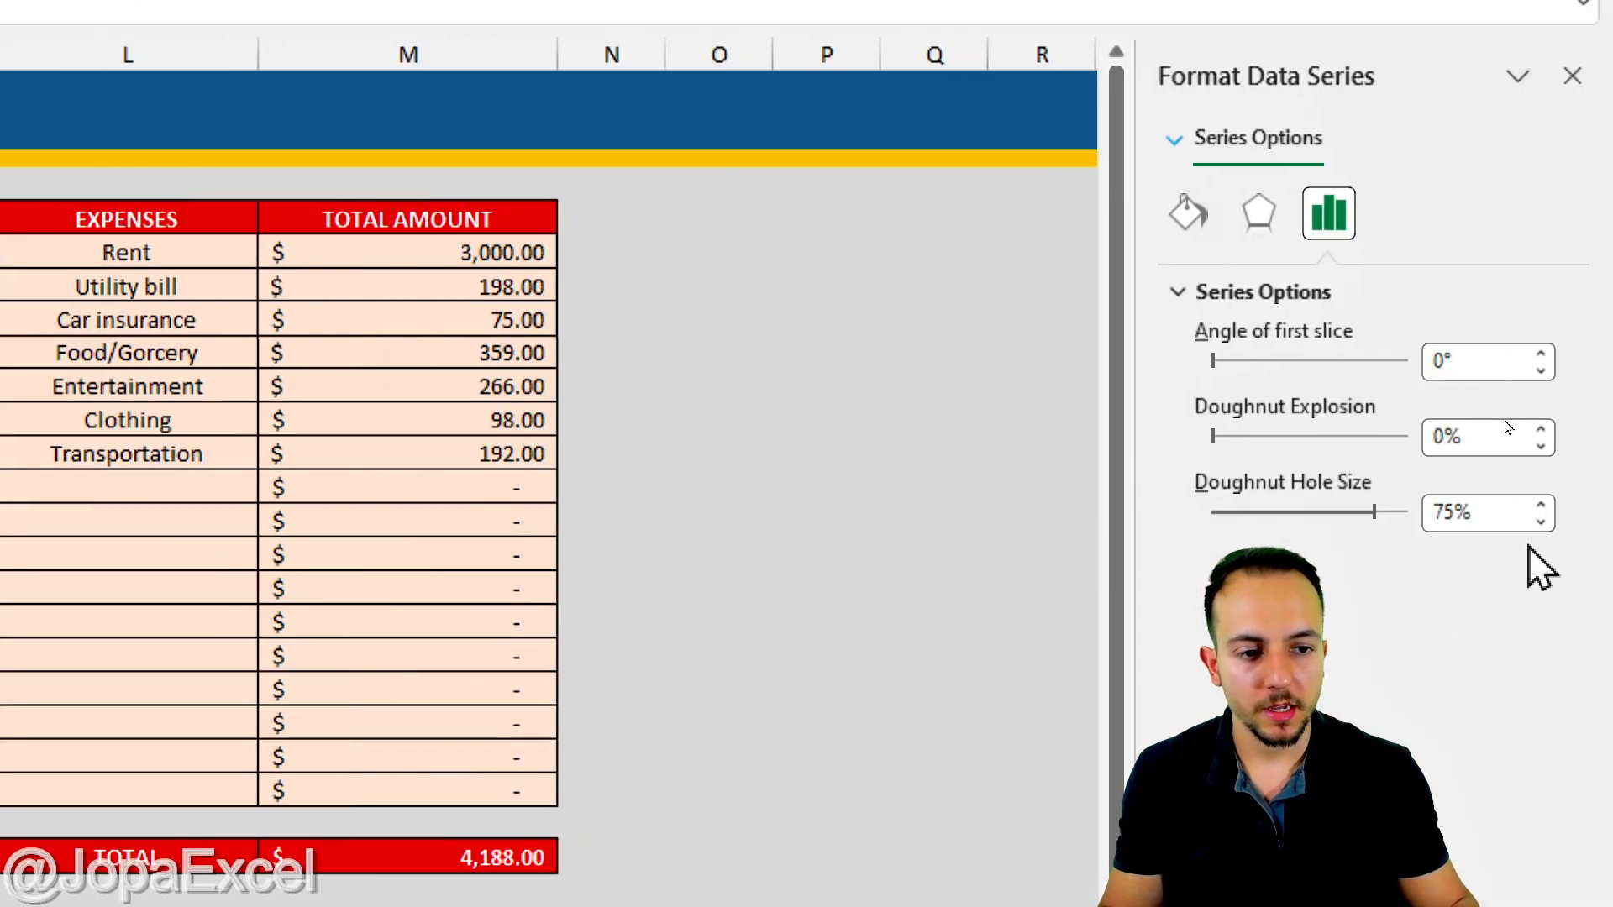
pyautogui.moveTo(1144, 490); pyautogui.dragTo(728, 542)
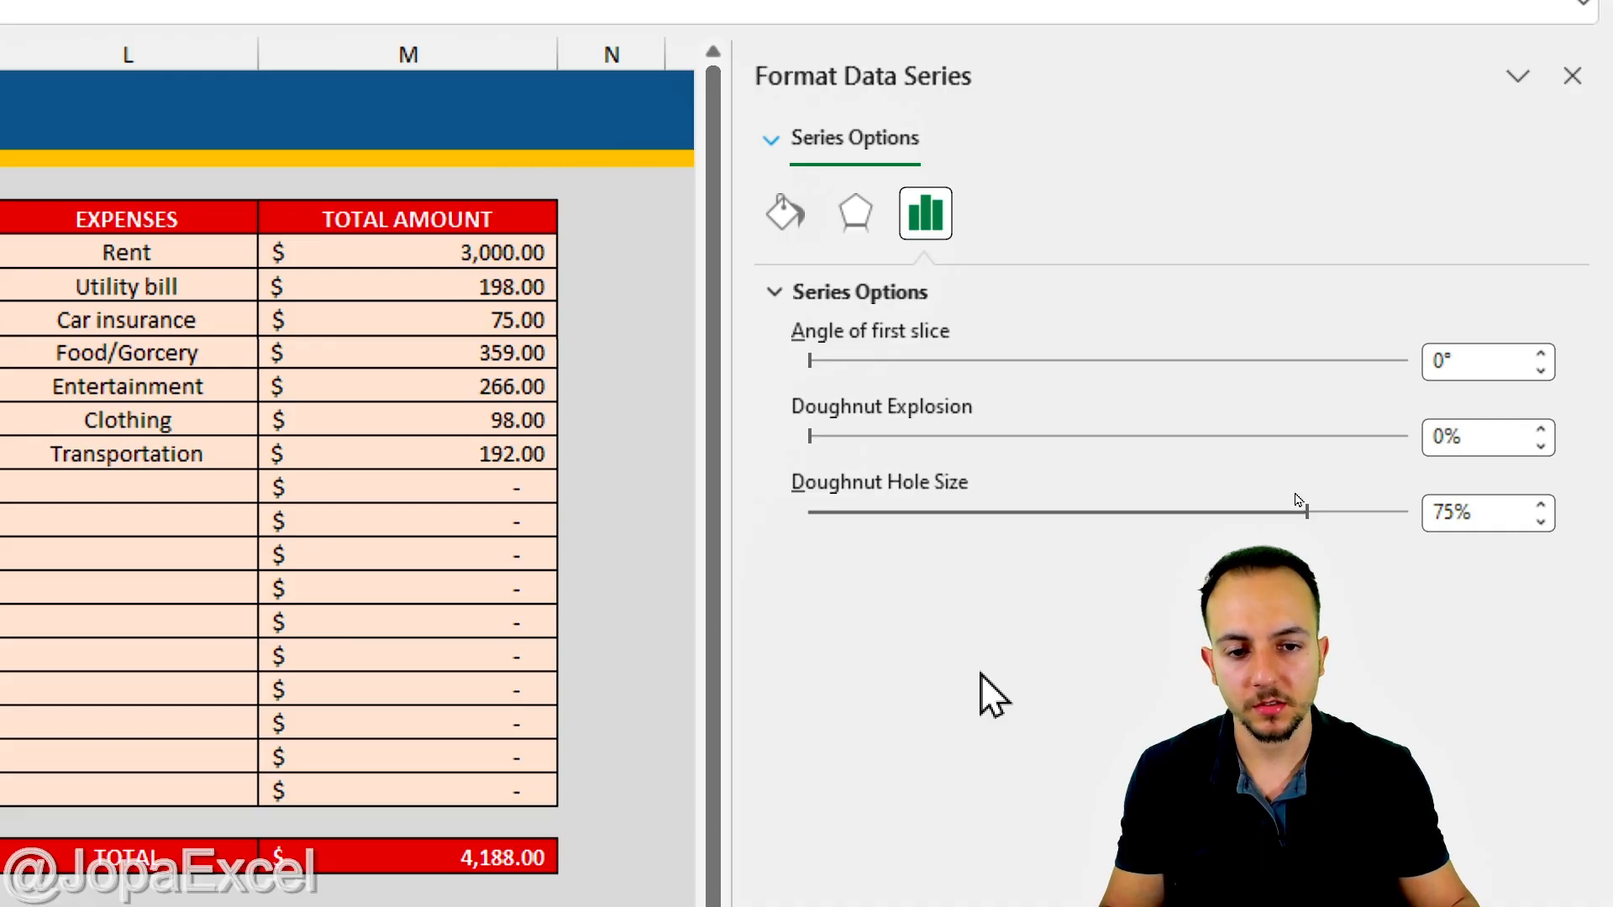
pyautogui.click(811, 361)
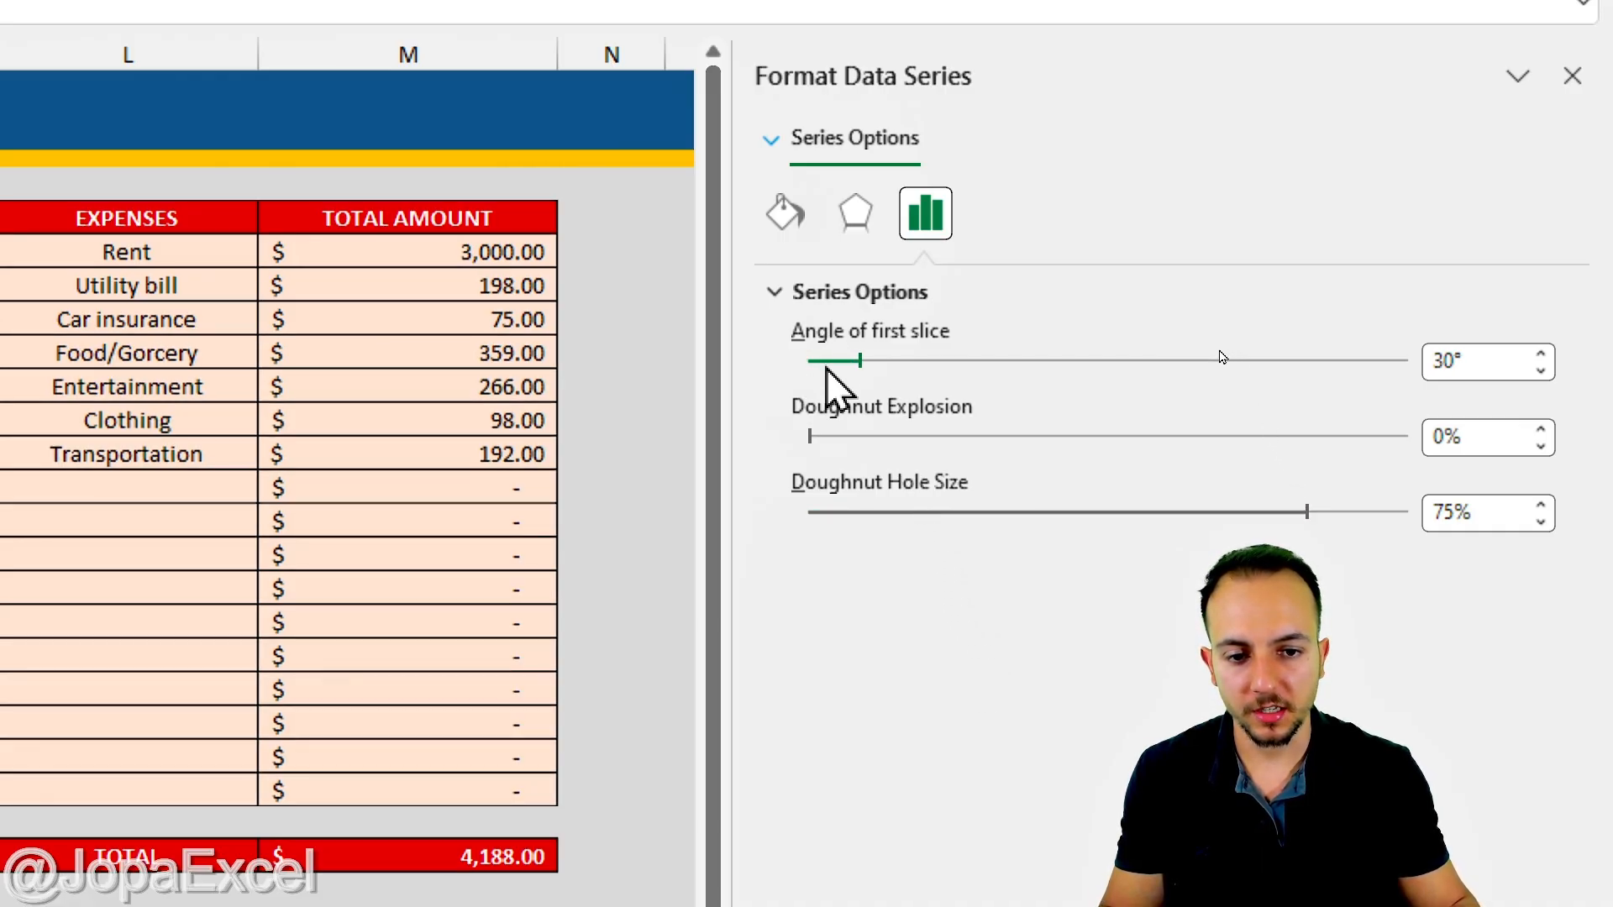
pyautogui.moveTo(827, 368); pyautogui.dragTo(840, 371)
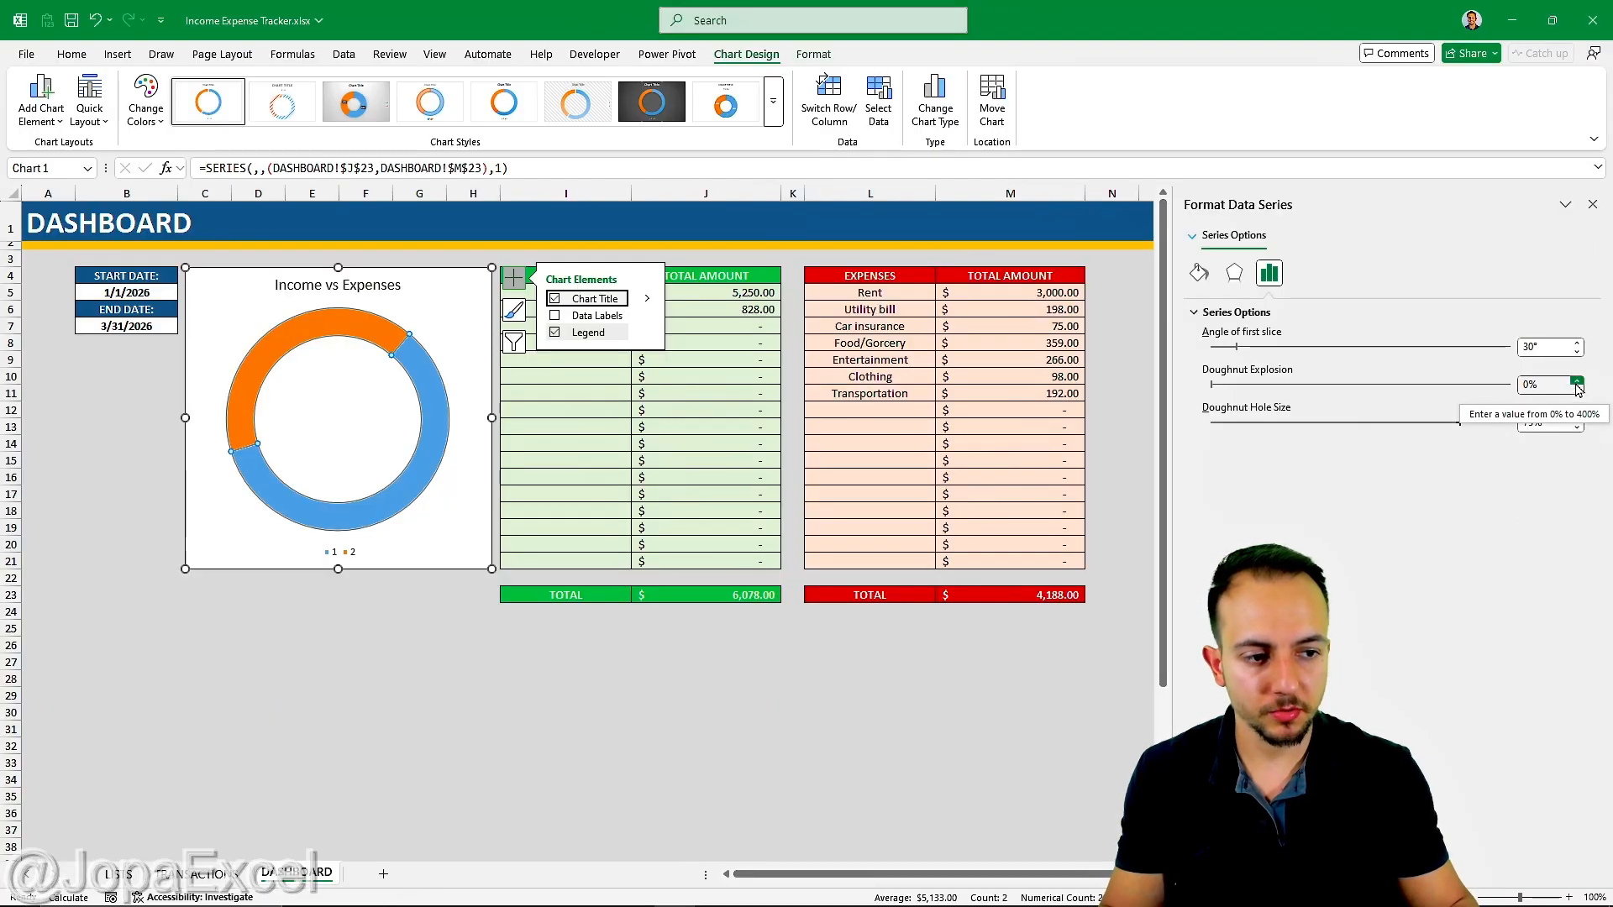
# Set the doughnut explosion to 3% and reduce the doughnut hole size to thicken the ring
pyautogui.click(1541, 379)
pyautogui.click(1541, 379)
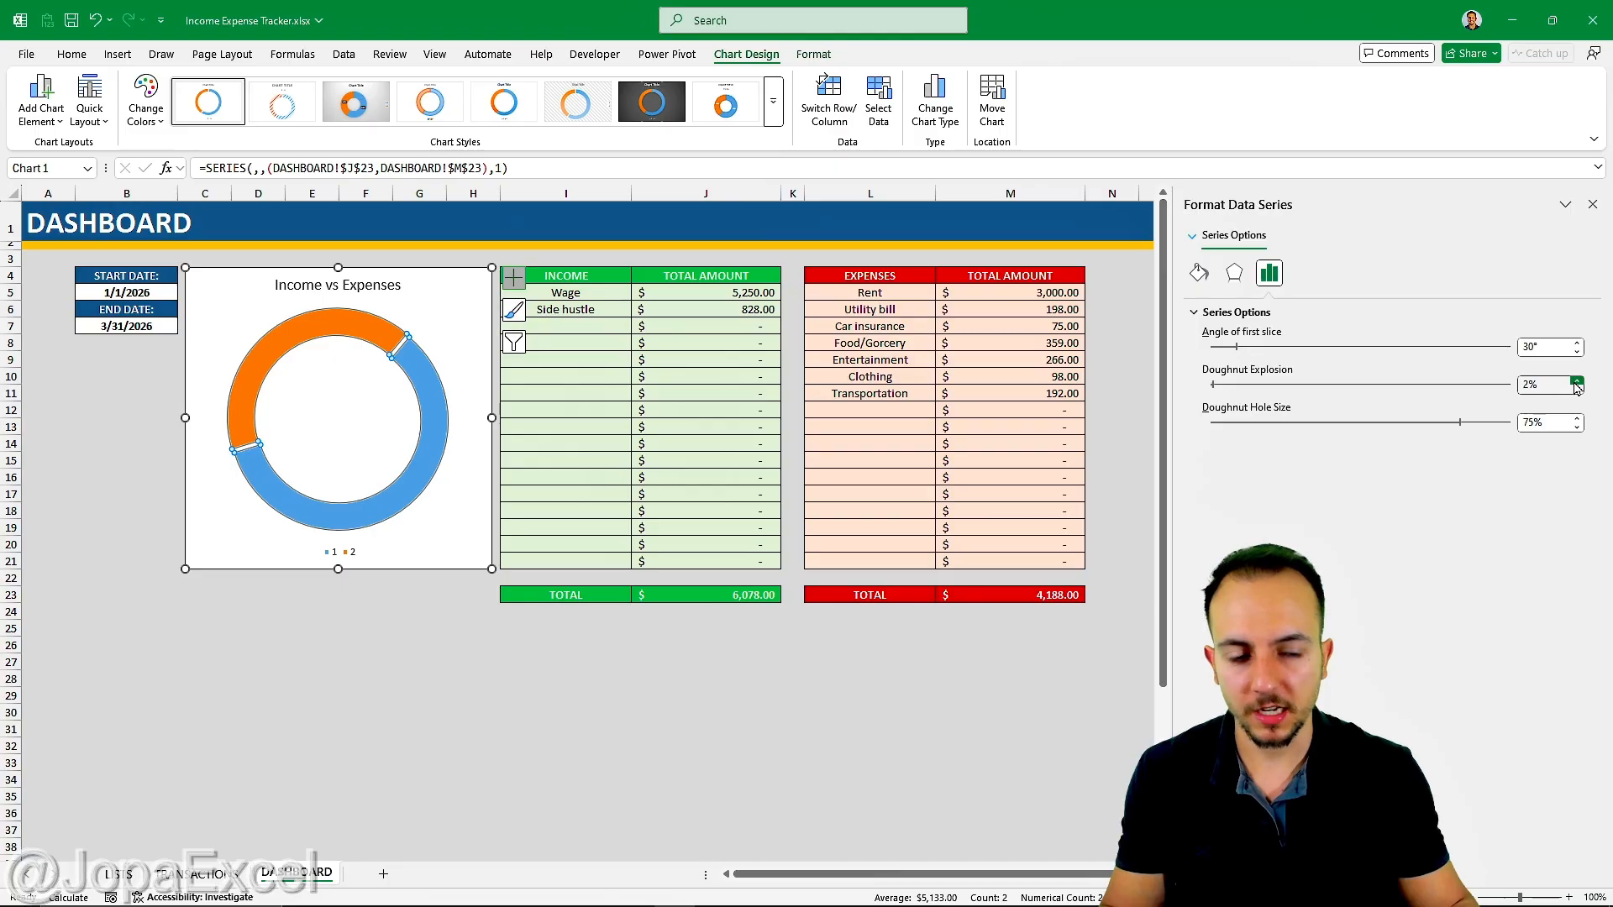
pyautogui.click(1577, 382)
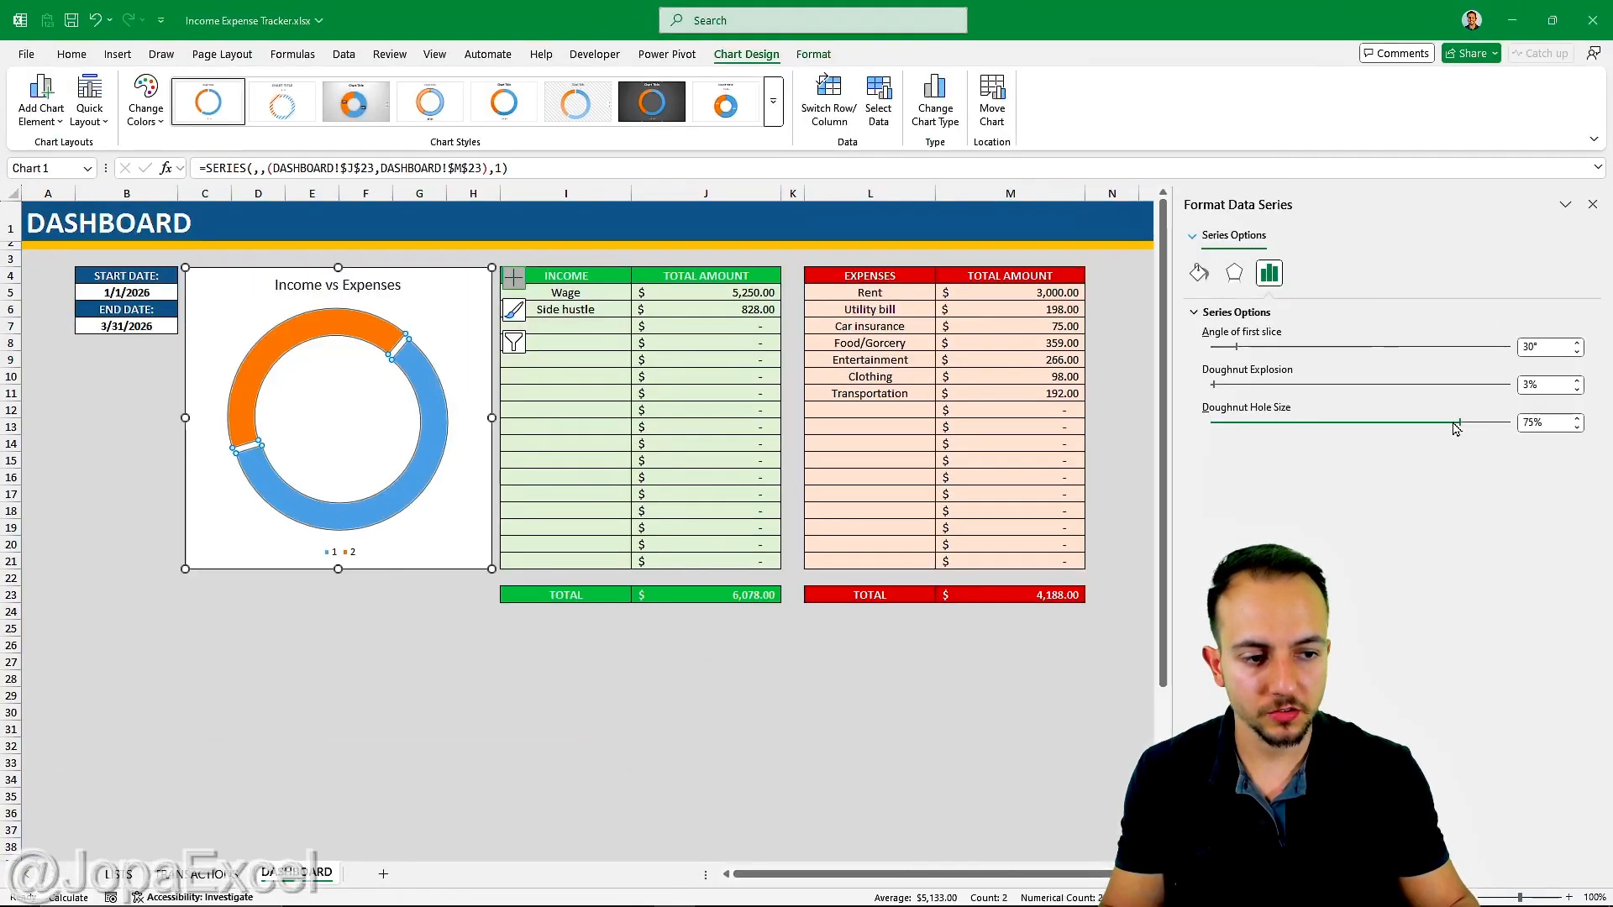
pyautogui.moveTo(1438, 428)
pyautogui.mouseDown()
pyautogui.moveTo(1382, 429)
pyautogui.moveTo(1466, 431)
pyautogui.moveTo(1414, 427)
pyautogui.mouseUp()
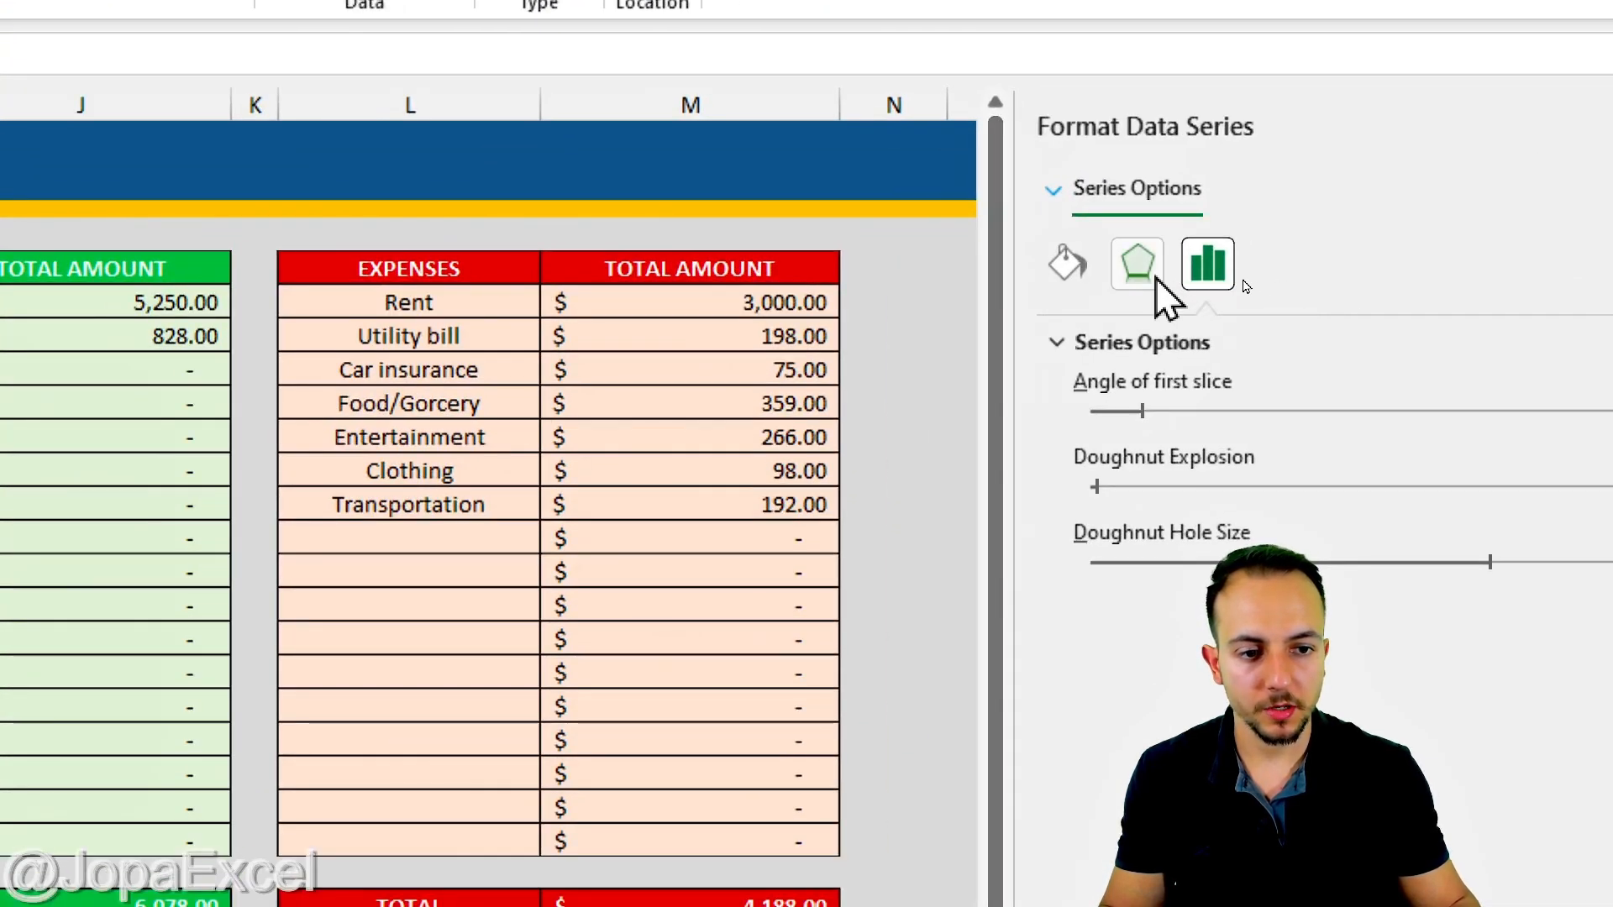
# Apply a preset shadow to the doughnut series with 60% transparency, 4 pt blur, 45° angle and 3 pt distance
pyautogui.click(1168, 294)
pyautogui.click(1145, 346)
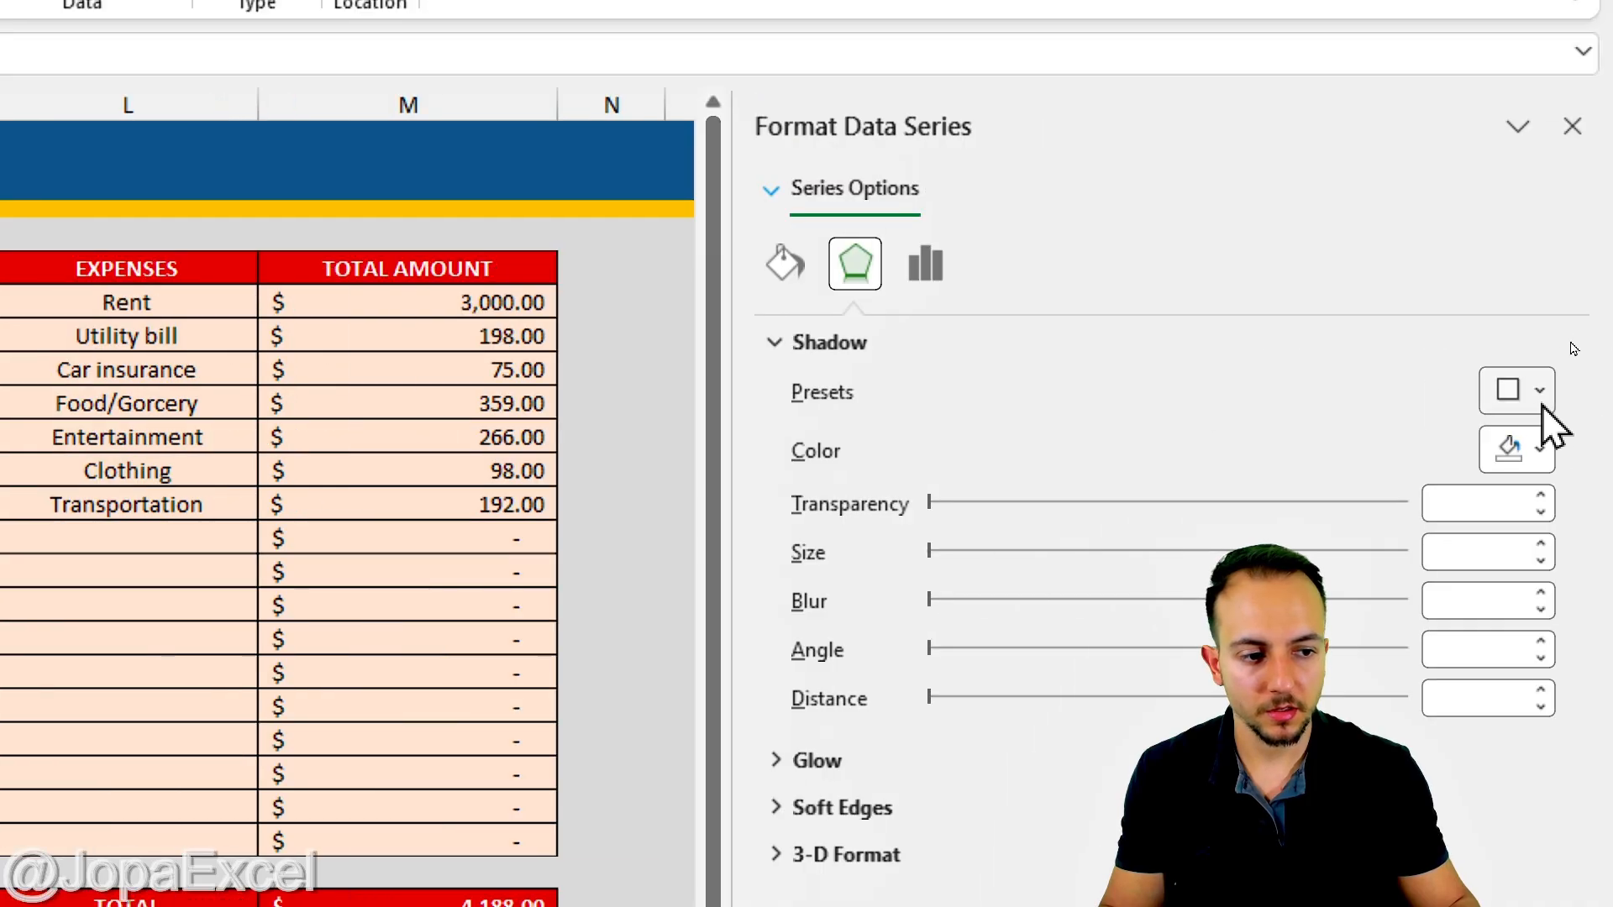
pyautogui.click(1536, 389)
pyautogui.click(1369, 671)
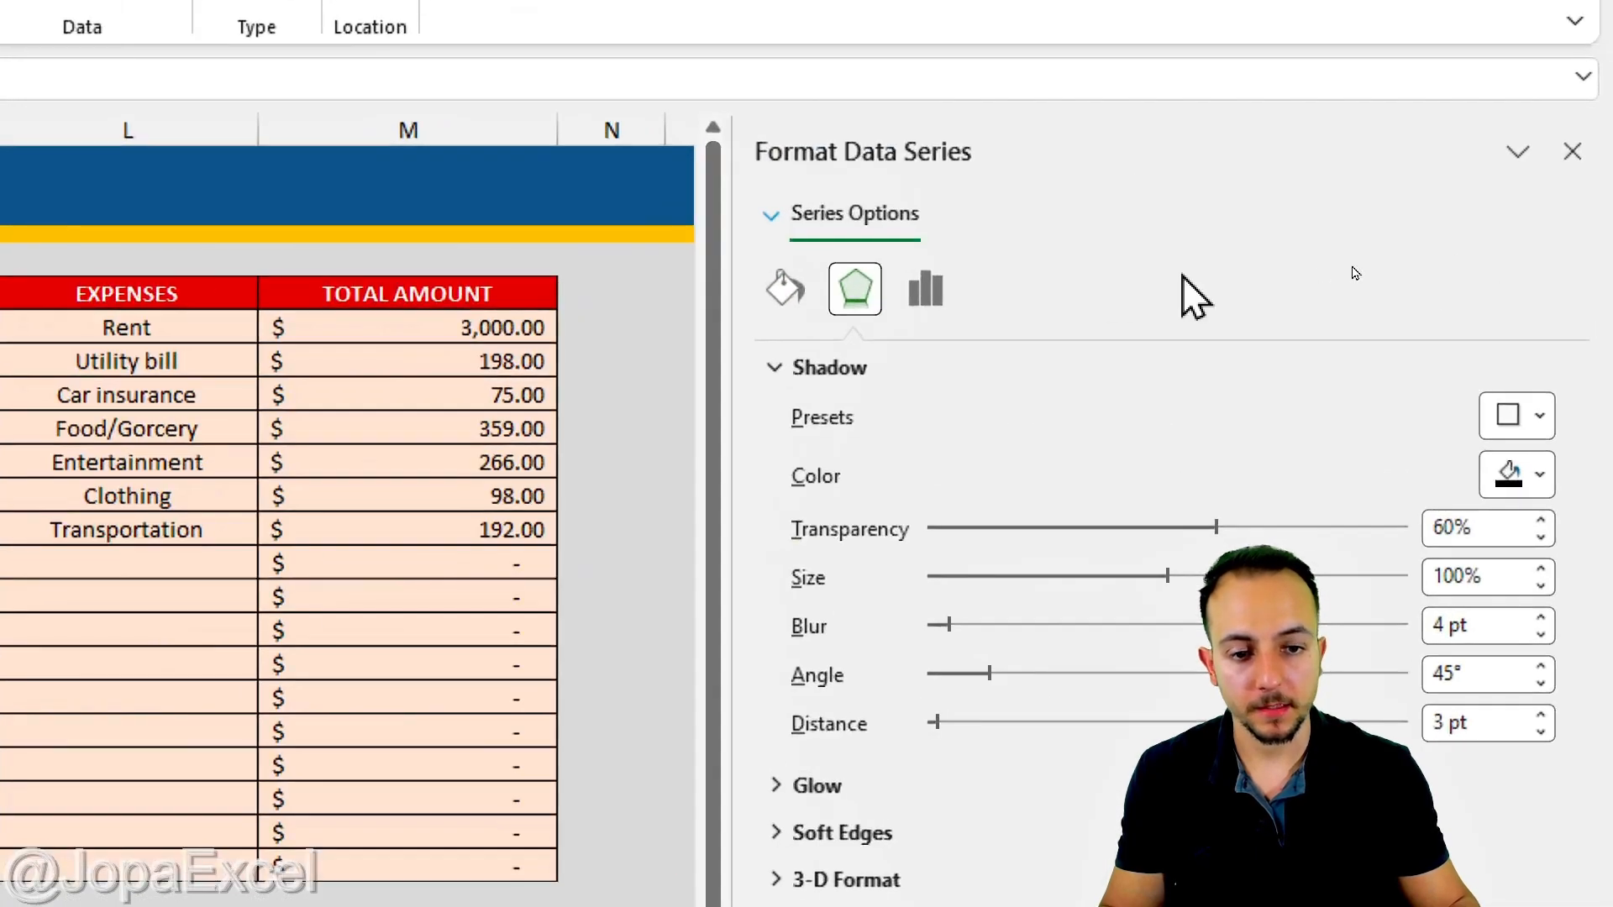
# Give the doughnut series a solid black border
pyautogui.click(784, 286)
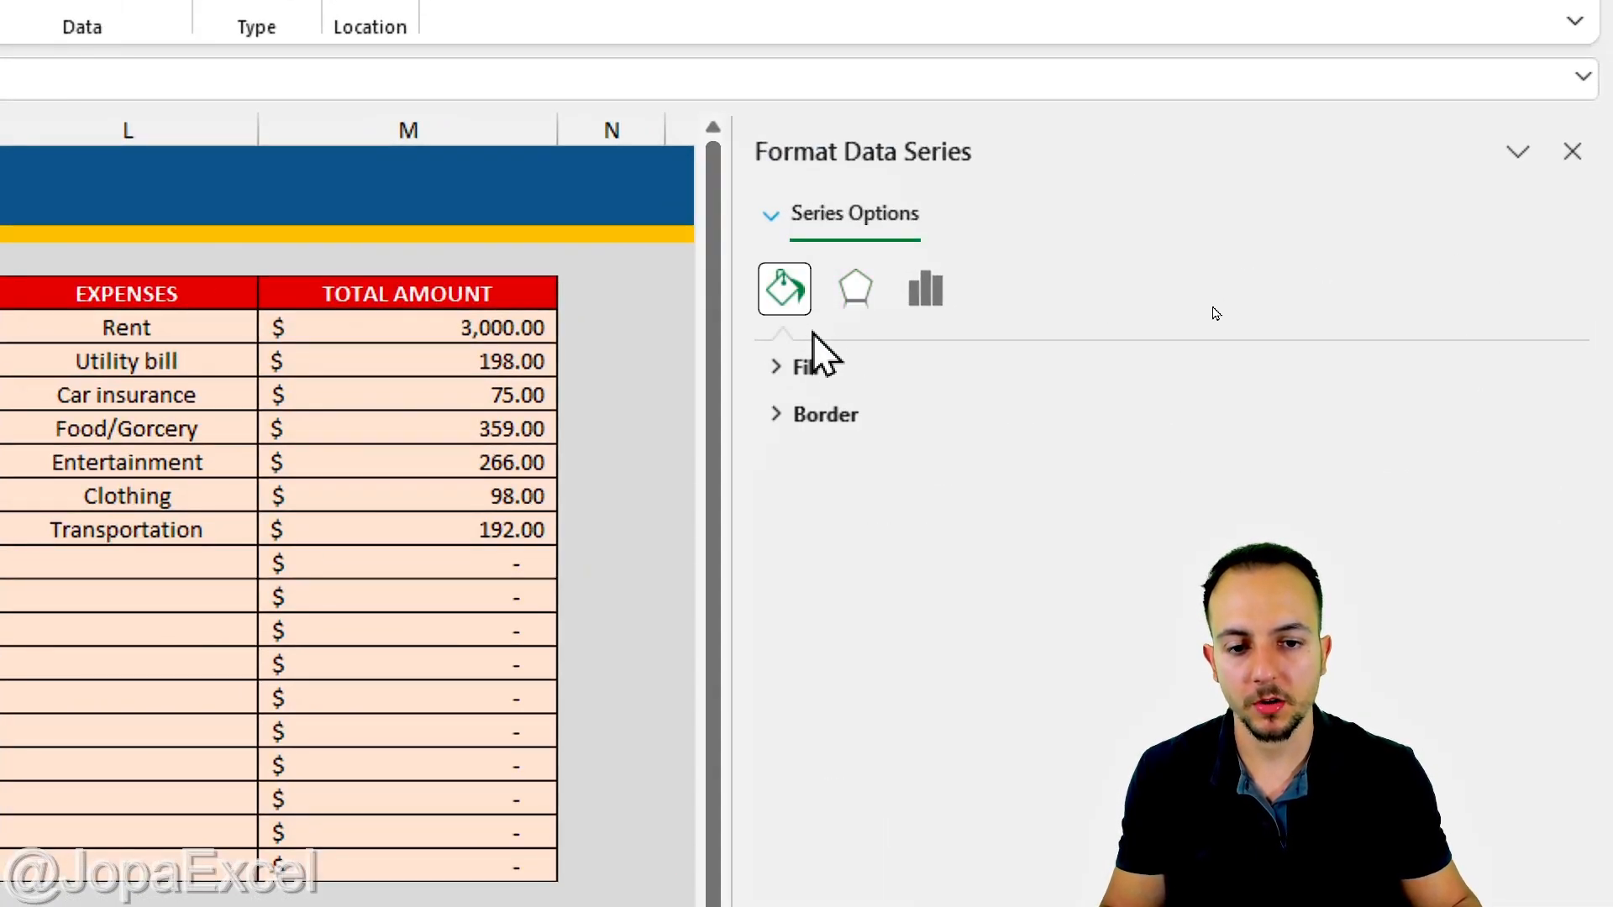
pyautogui.click(822, 414)
pyautogui.click(855, 504)
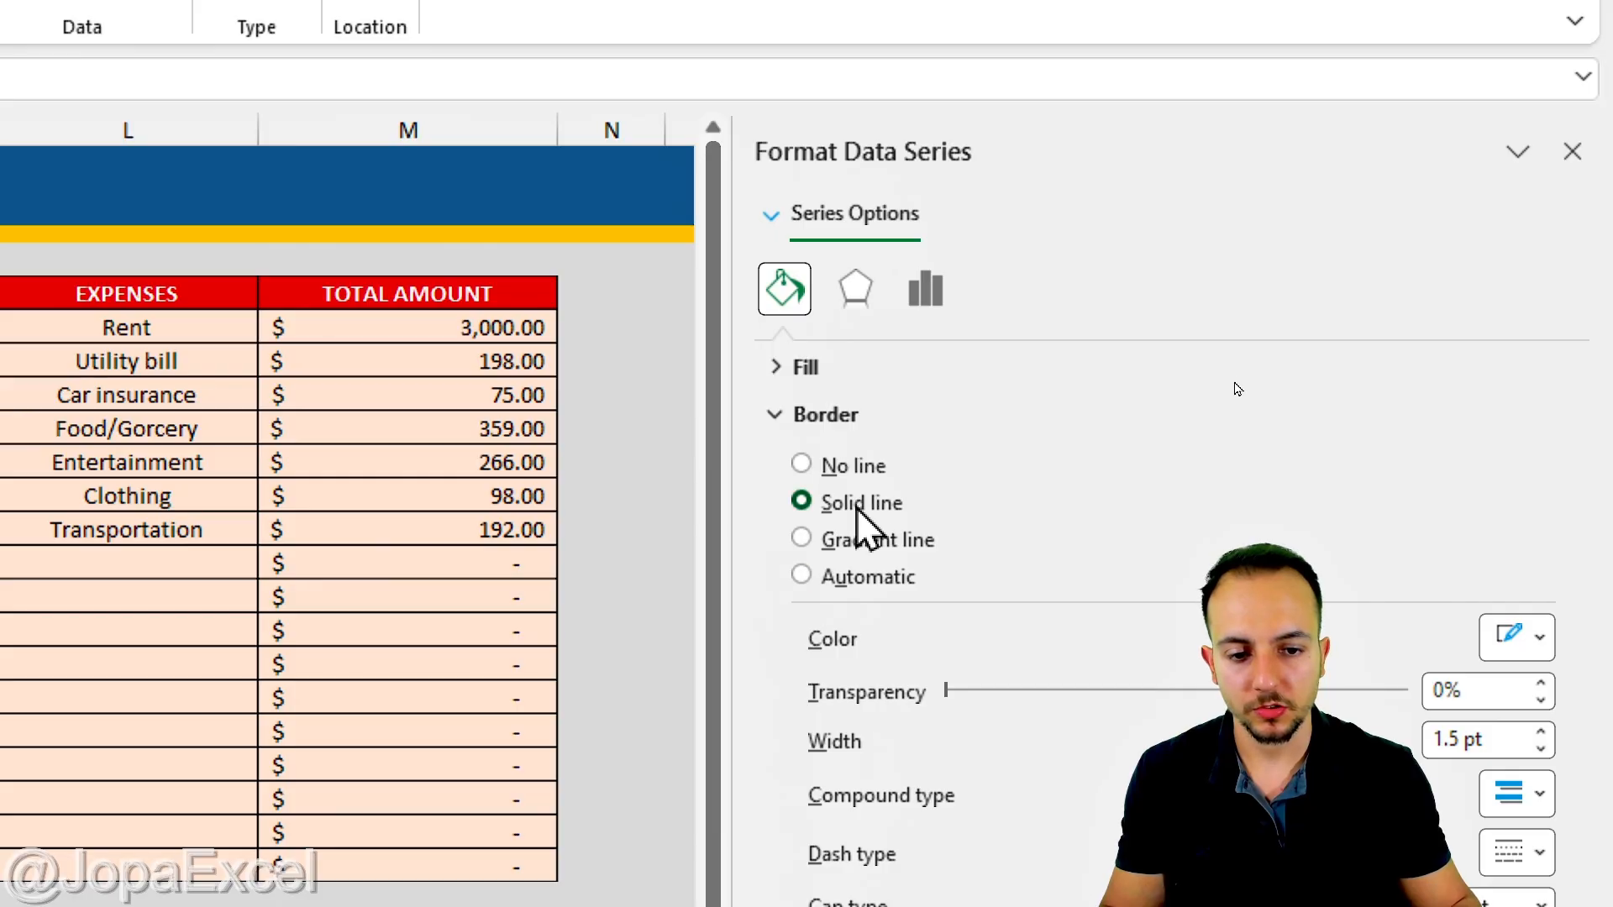
pyautogui.click(1528, 643)
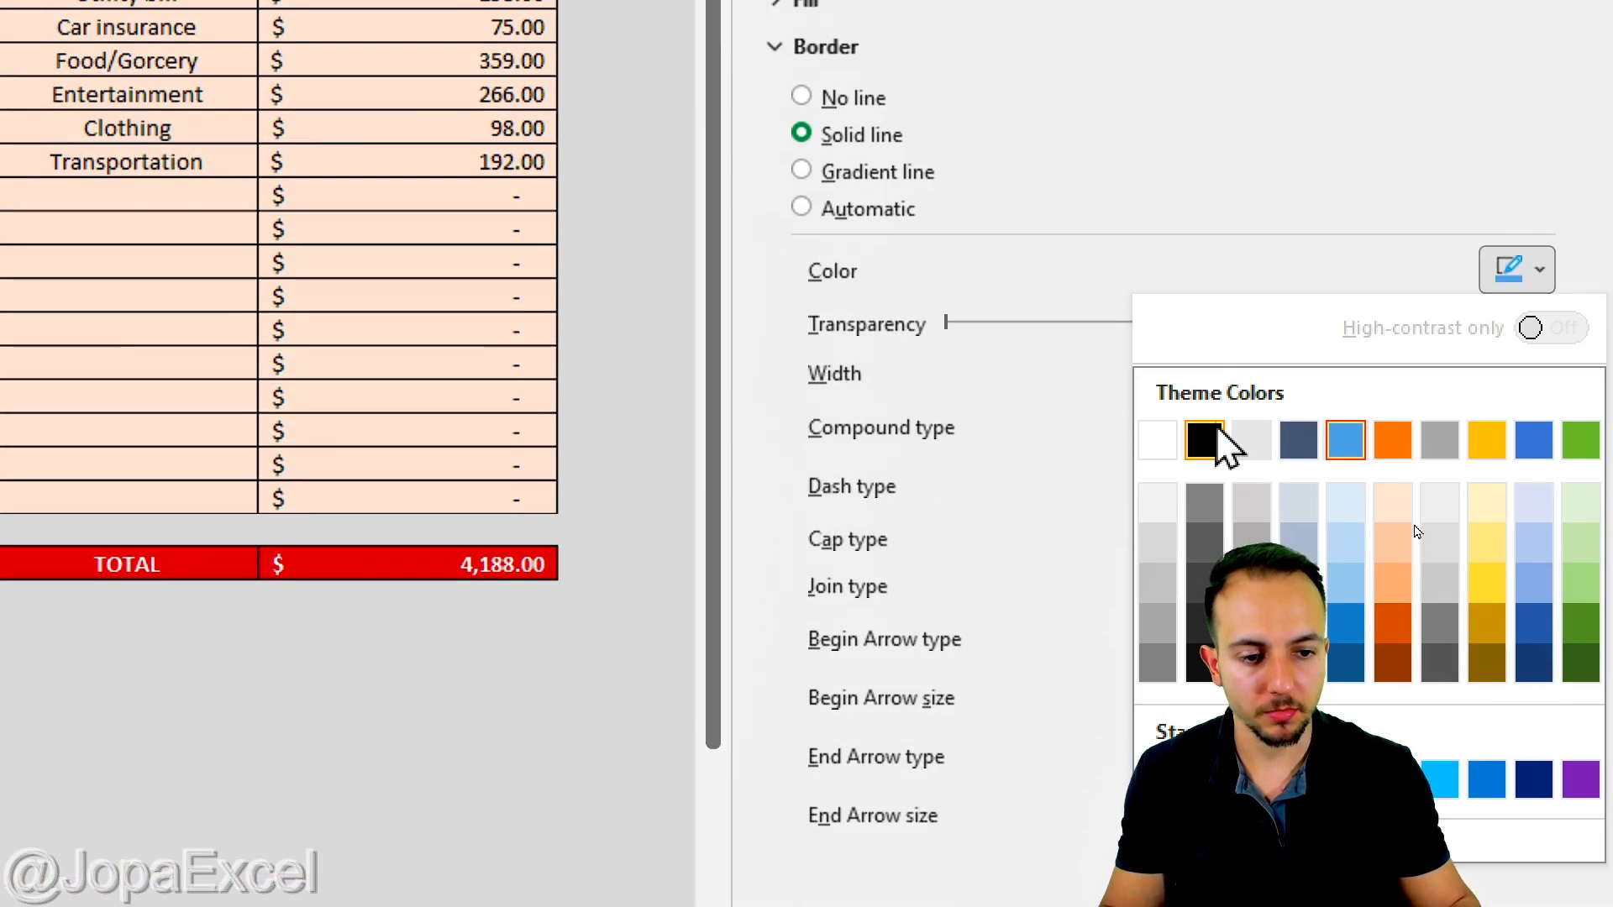
pyautogui.click(1203, 806)
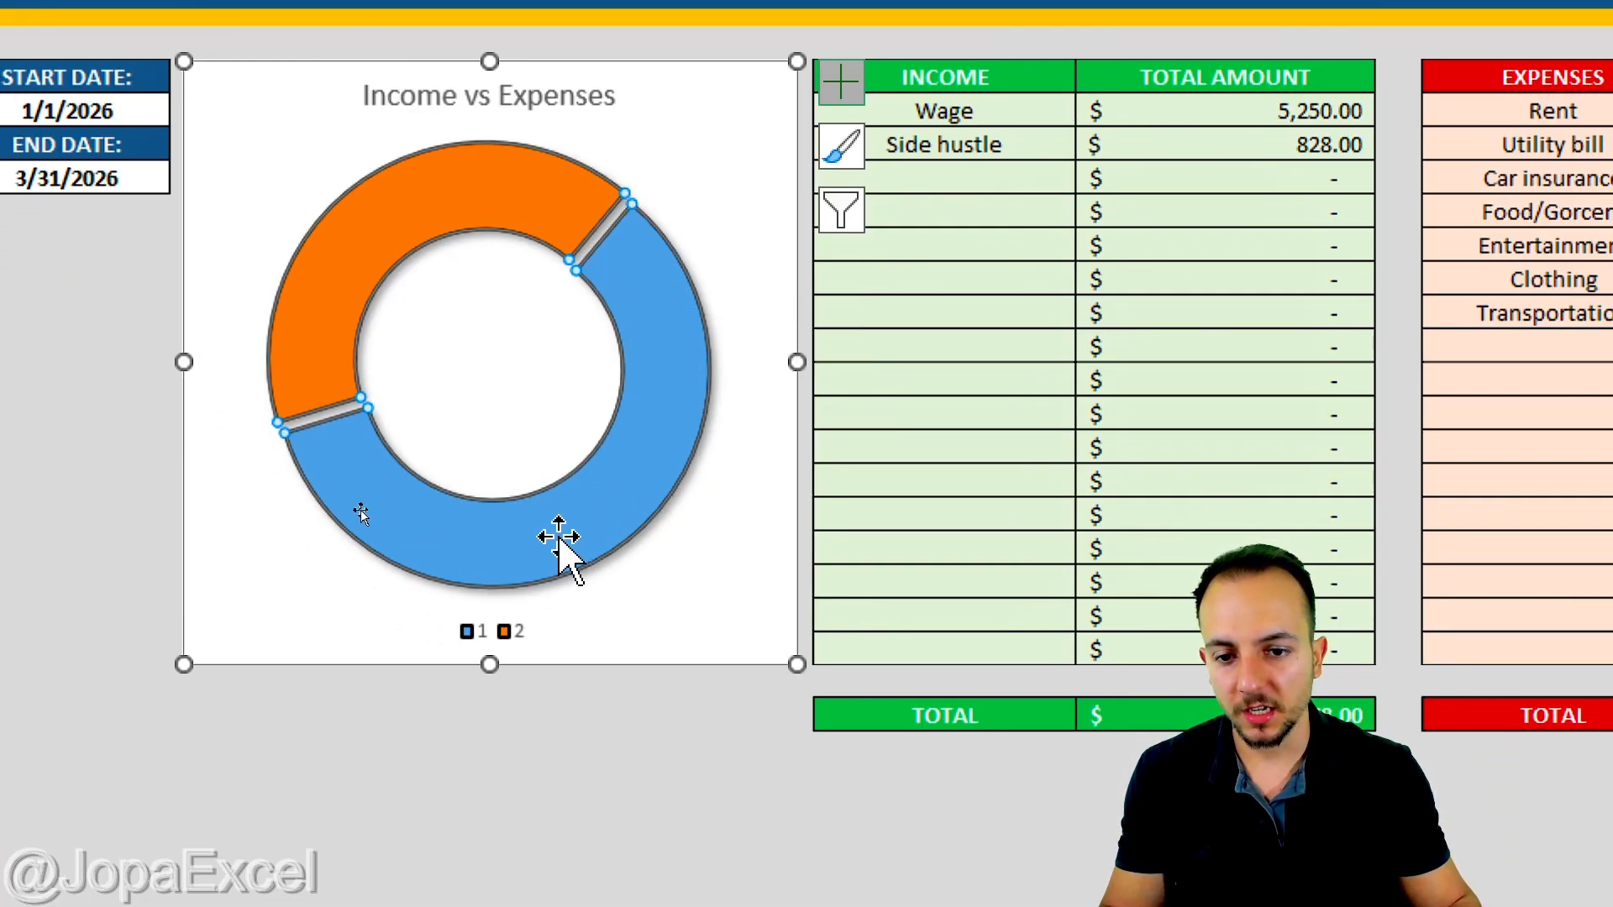
# Fill the income slice with standard green and the expenses slice with standard dark red
pyautogui.click(669, 317)
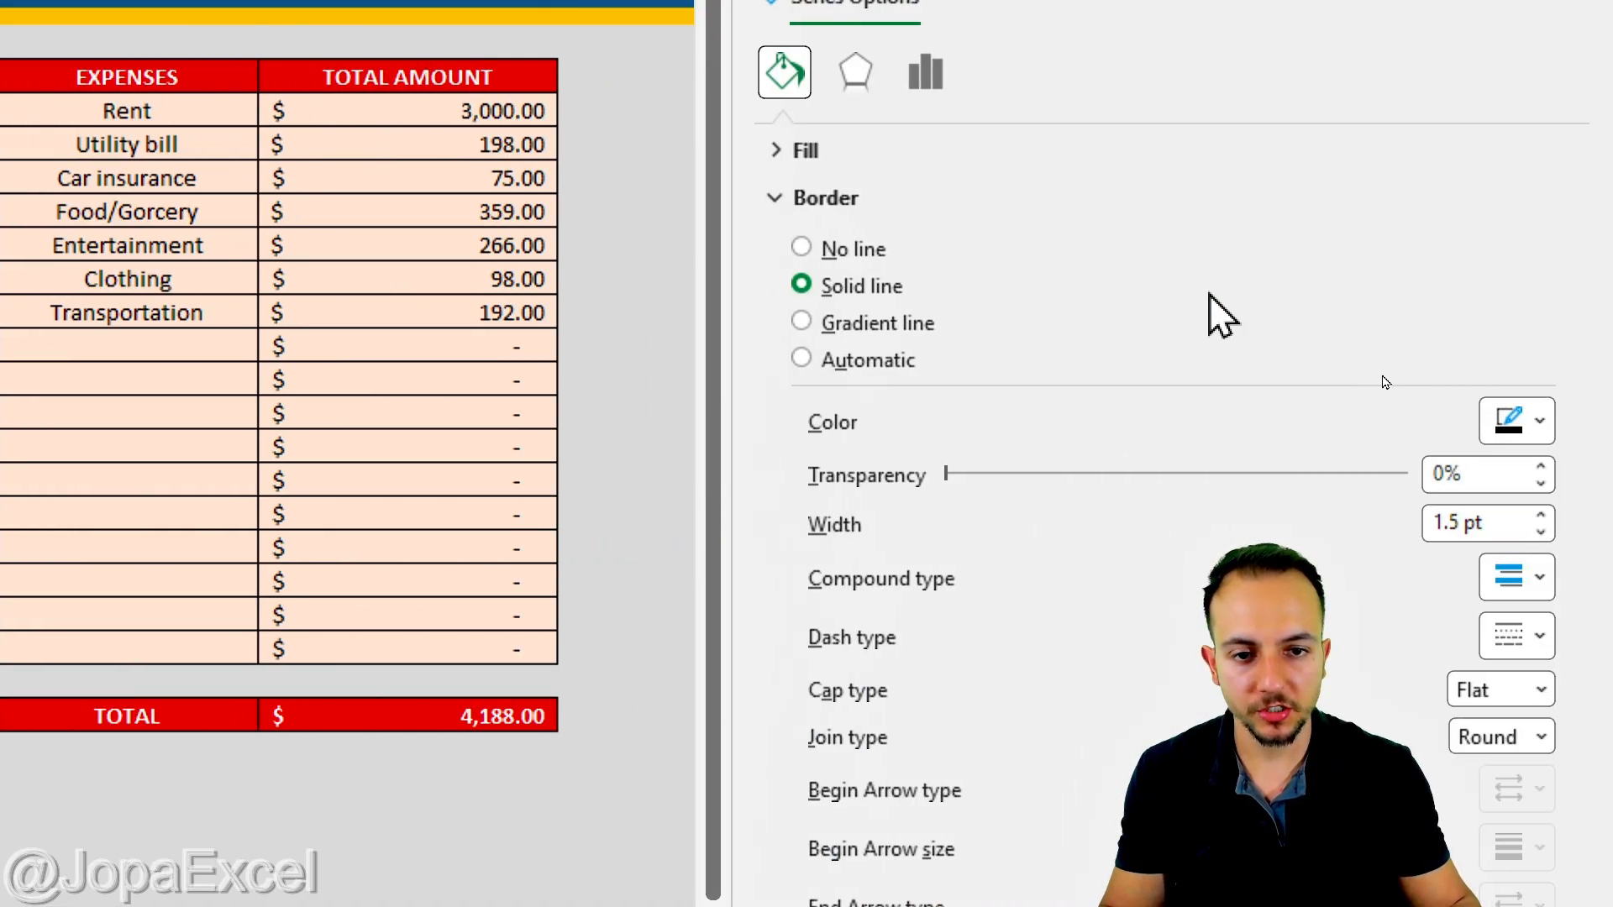
pyautogui.click(832, 152)
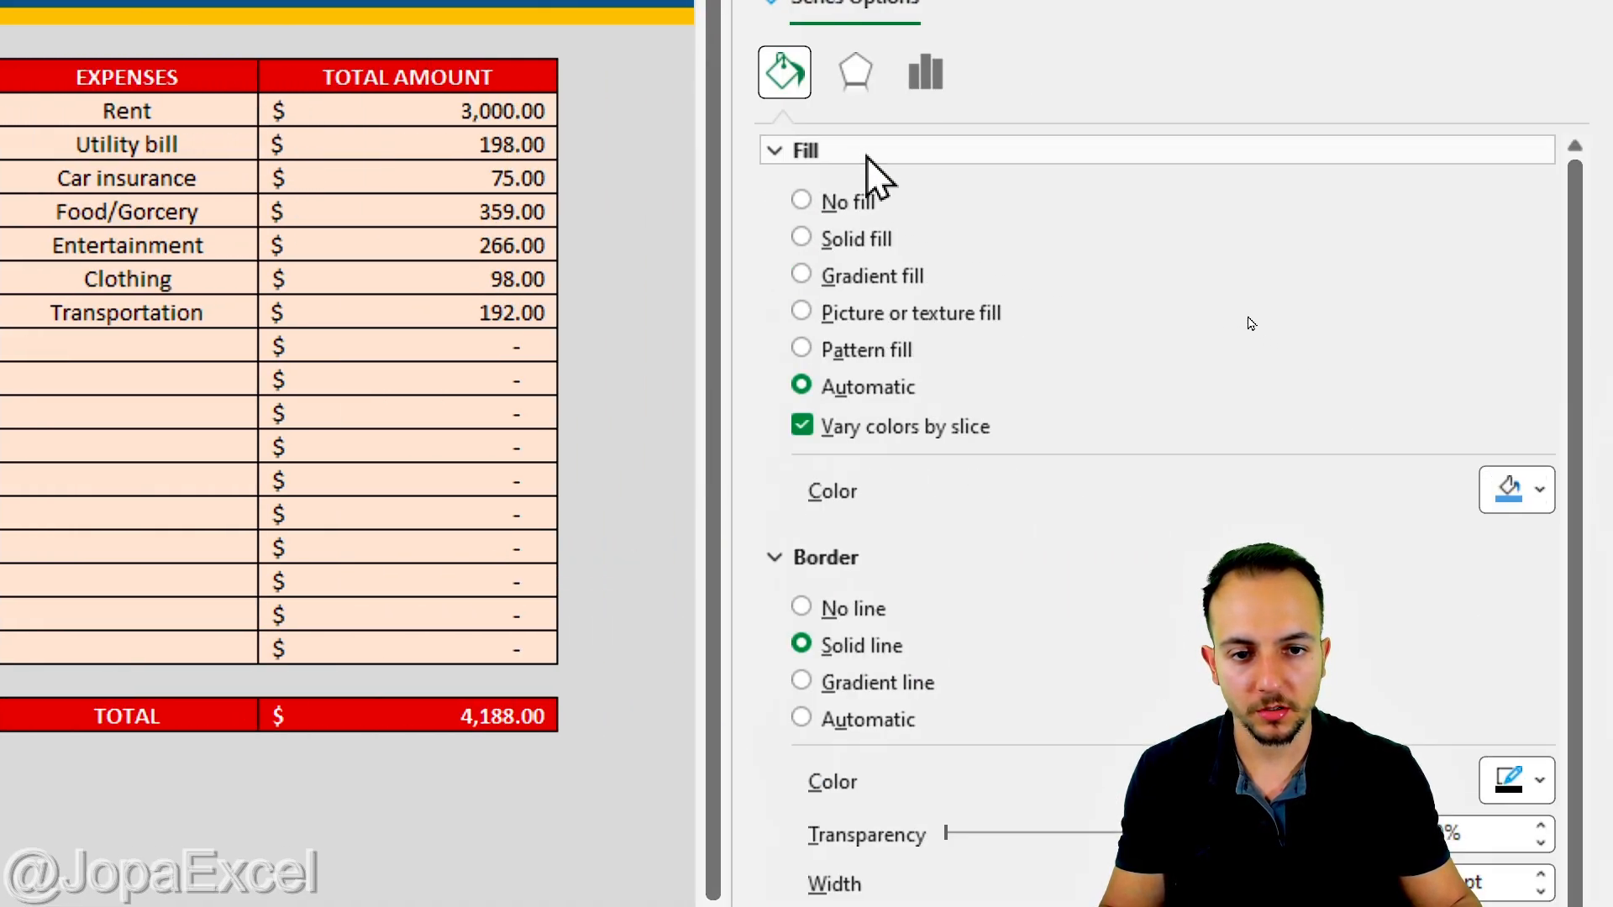
pyautogui.click(1531, 494)
pyautogui.click(1399, 660)
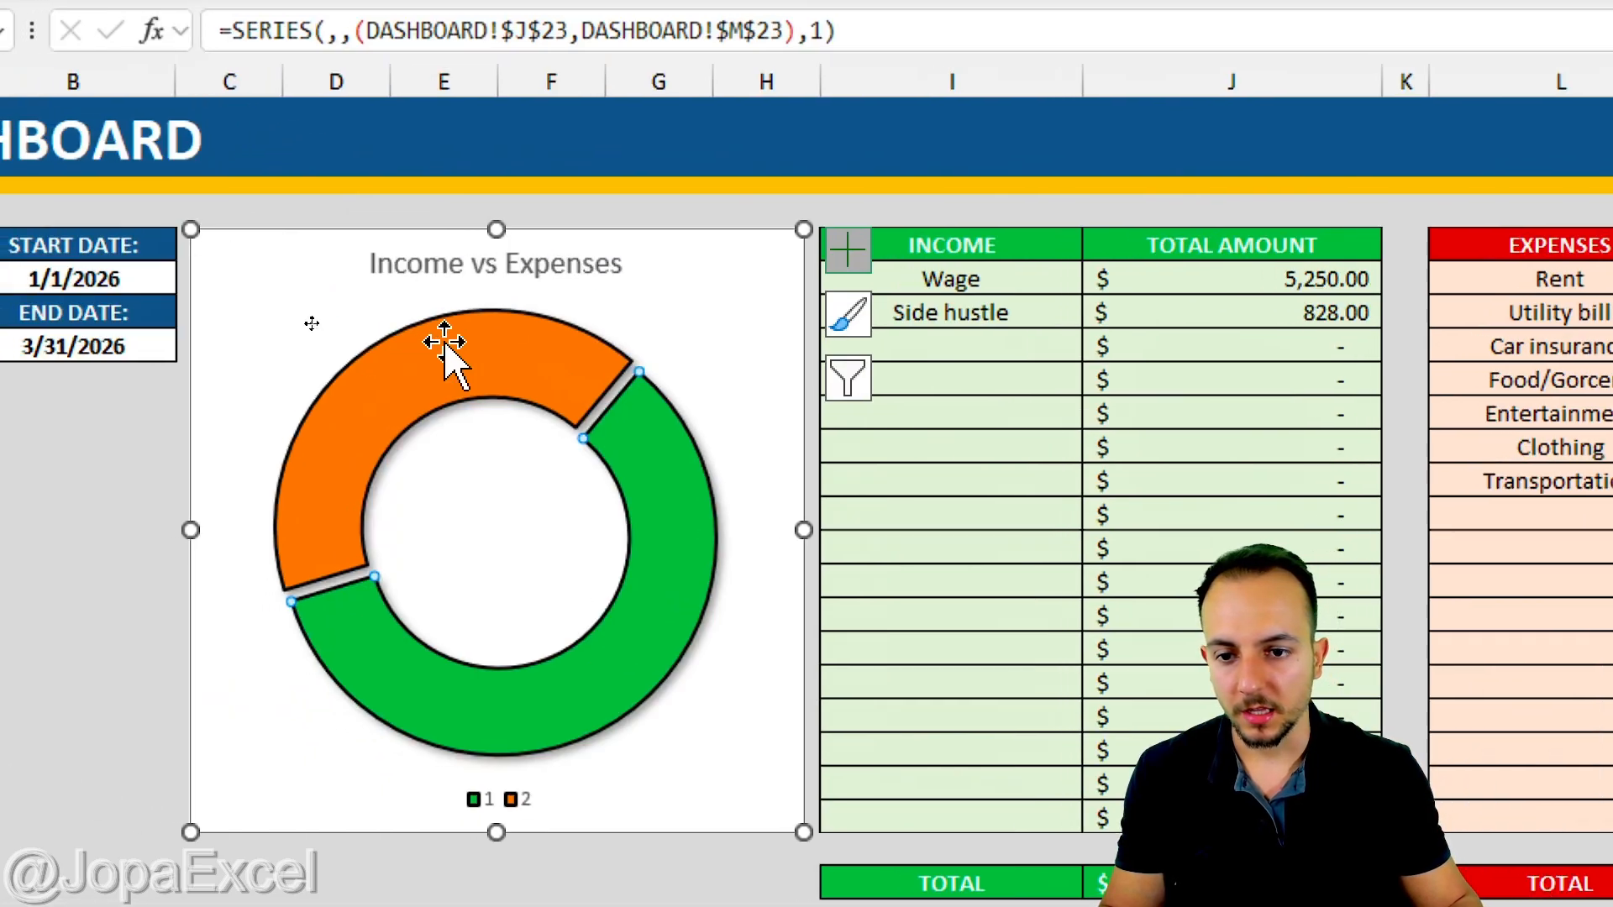
pyautogui.click(446, 344)
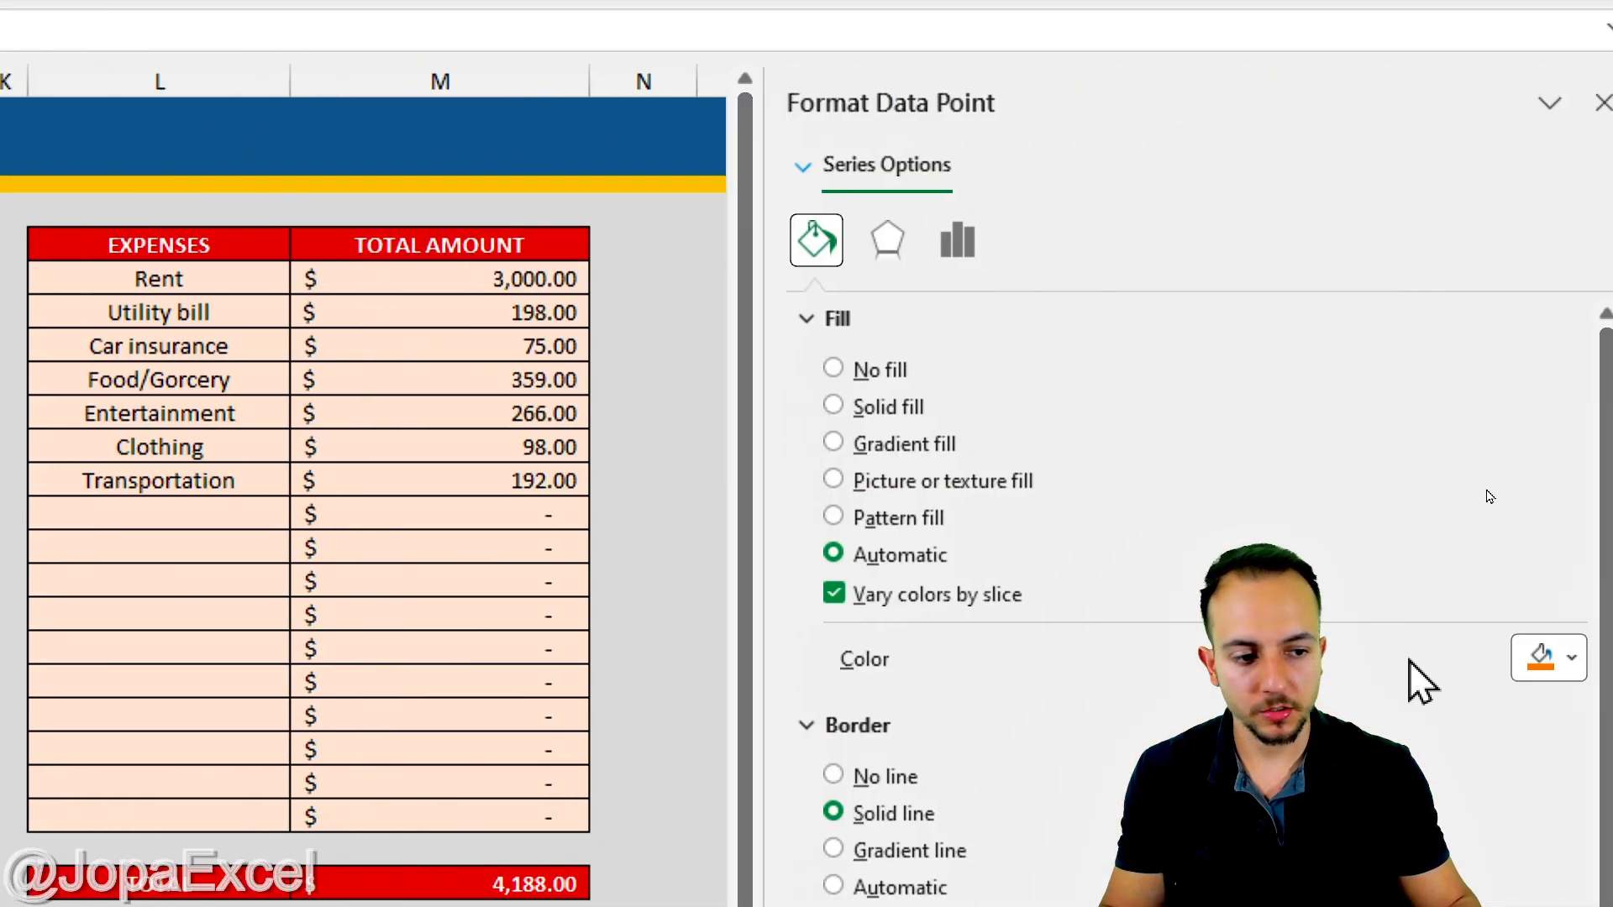
pyautogui.click(1531, 658)
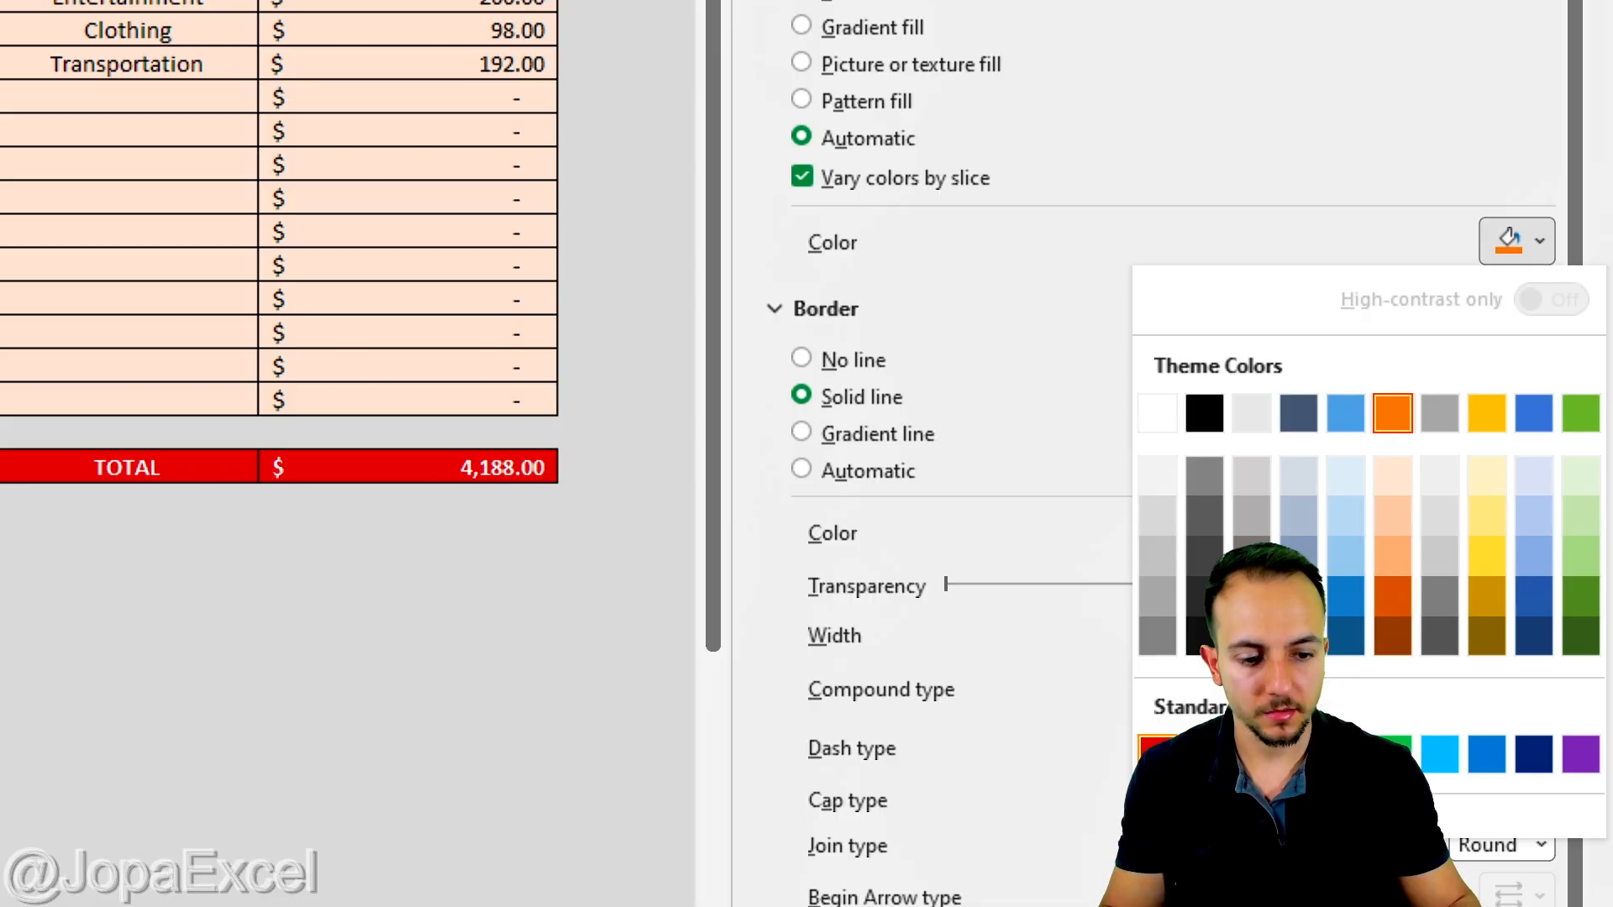
pyautogui.click(1157, 747)
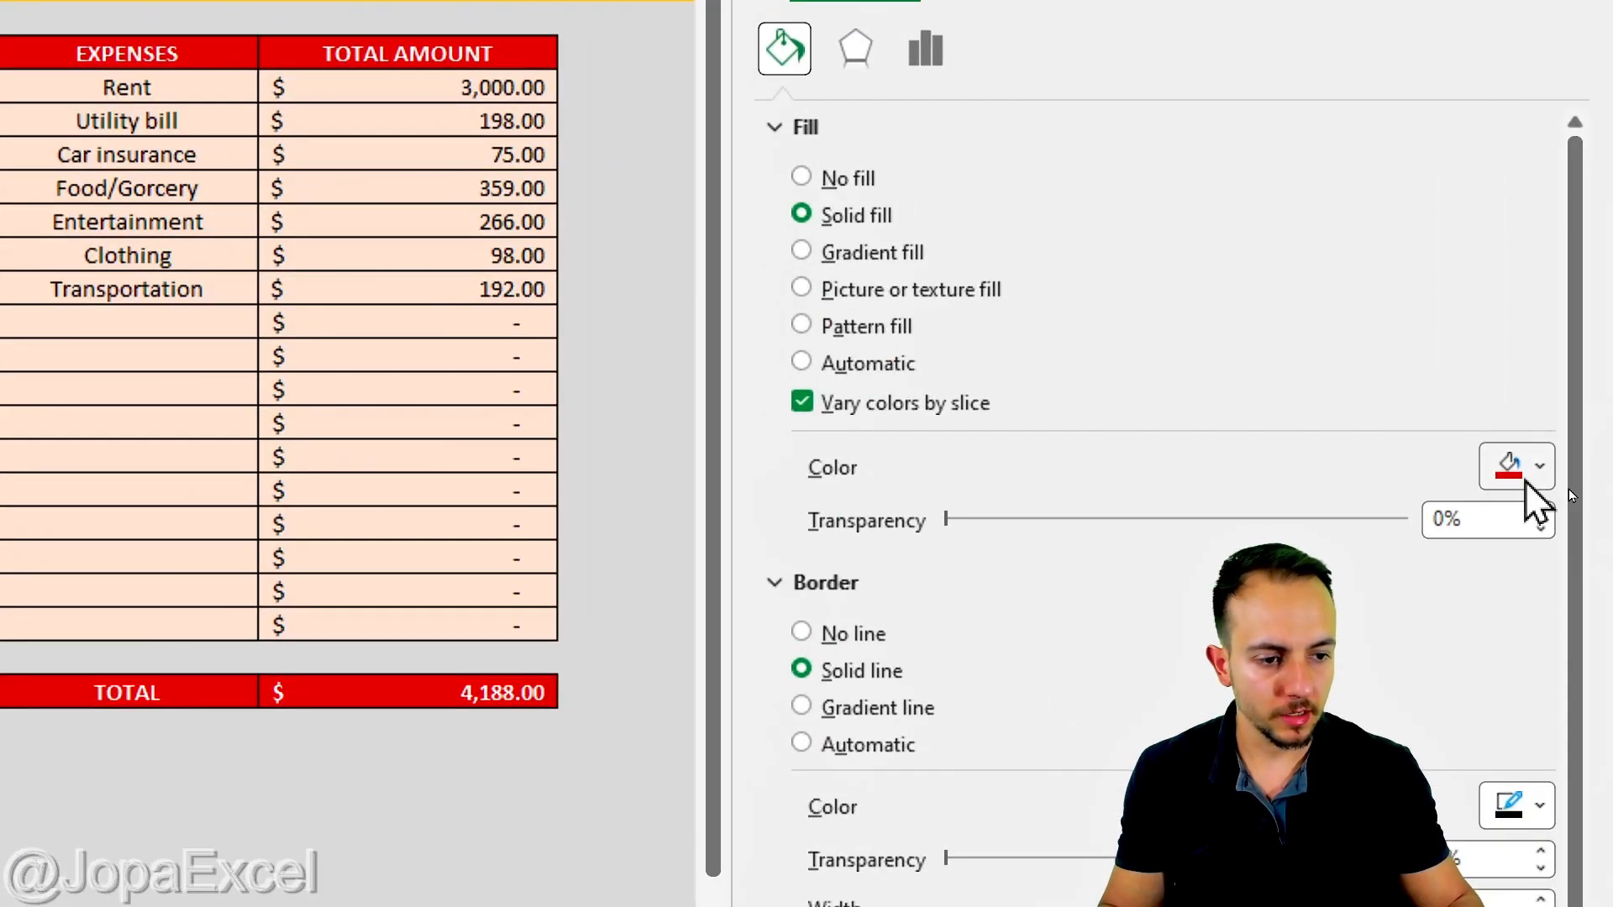
# Fill the expenses slice with the lightest orange and the income slice with the lightest green to match their tables
pyautogui.click(1568, 484)
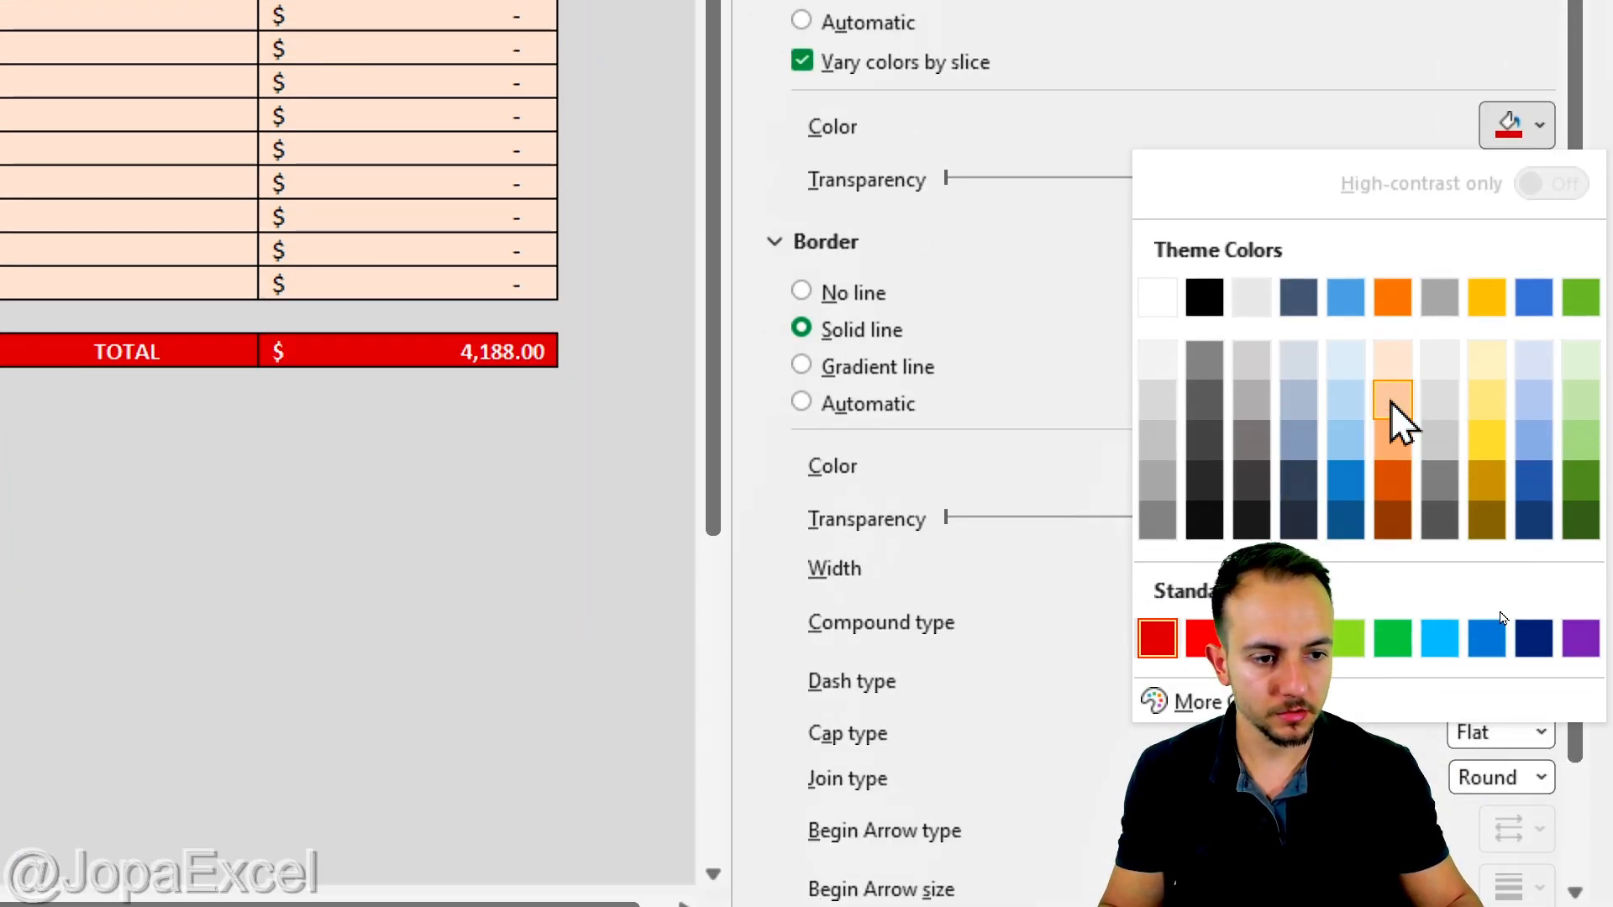
pyautogui.click(1391, 359)
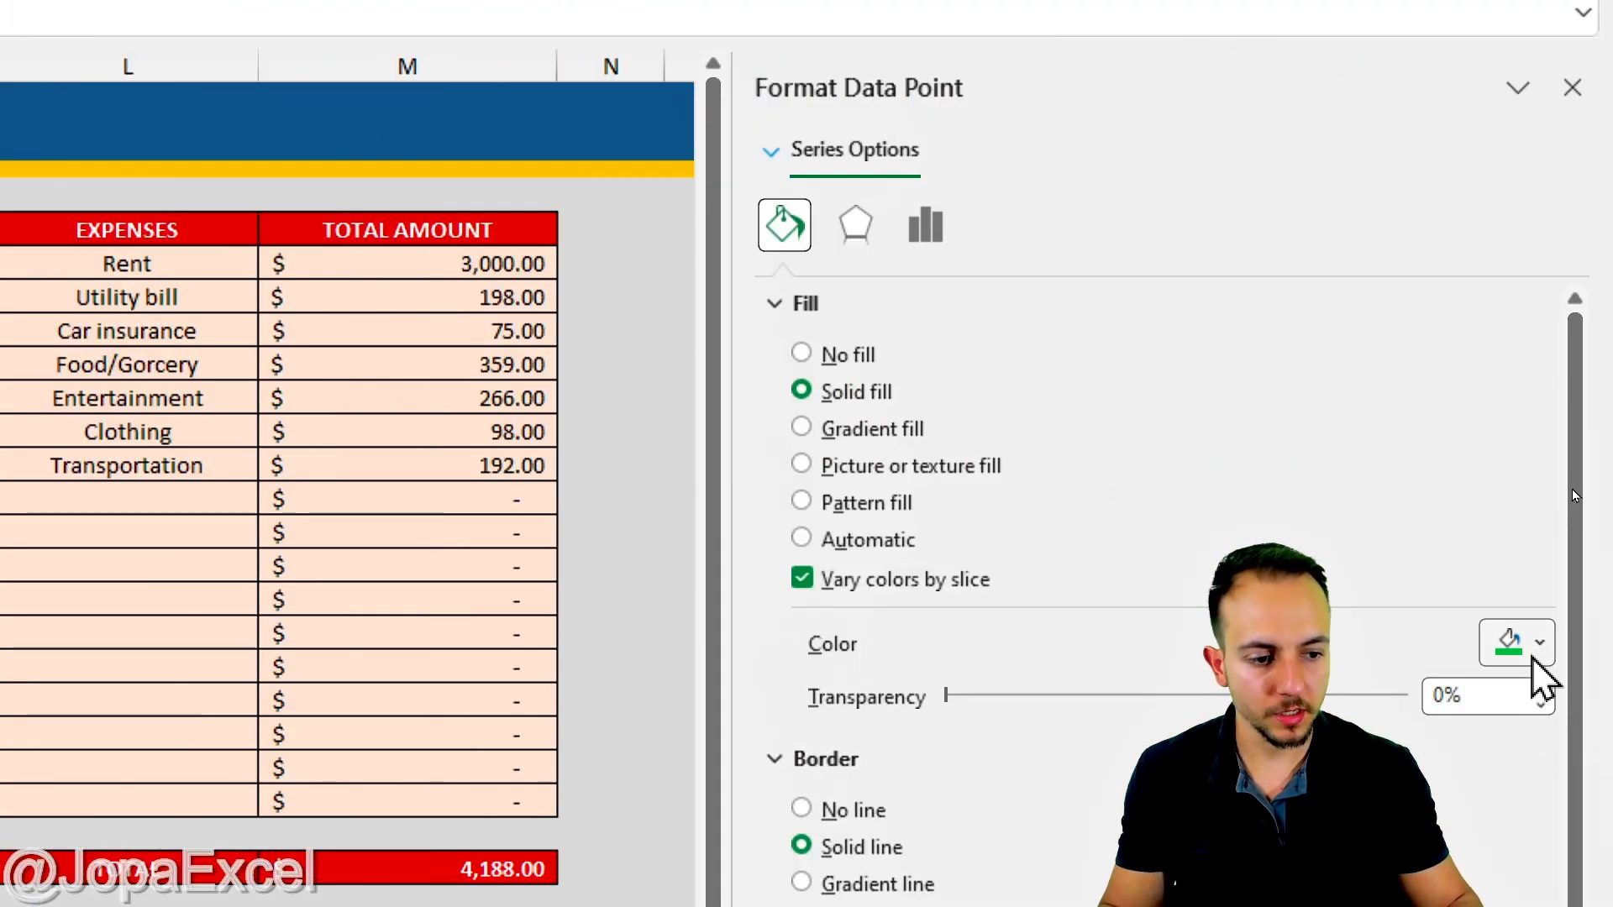
pyautogui.click(1538, 647)
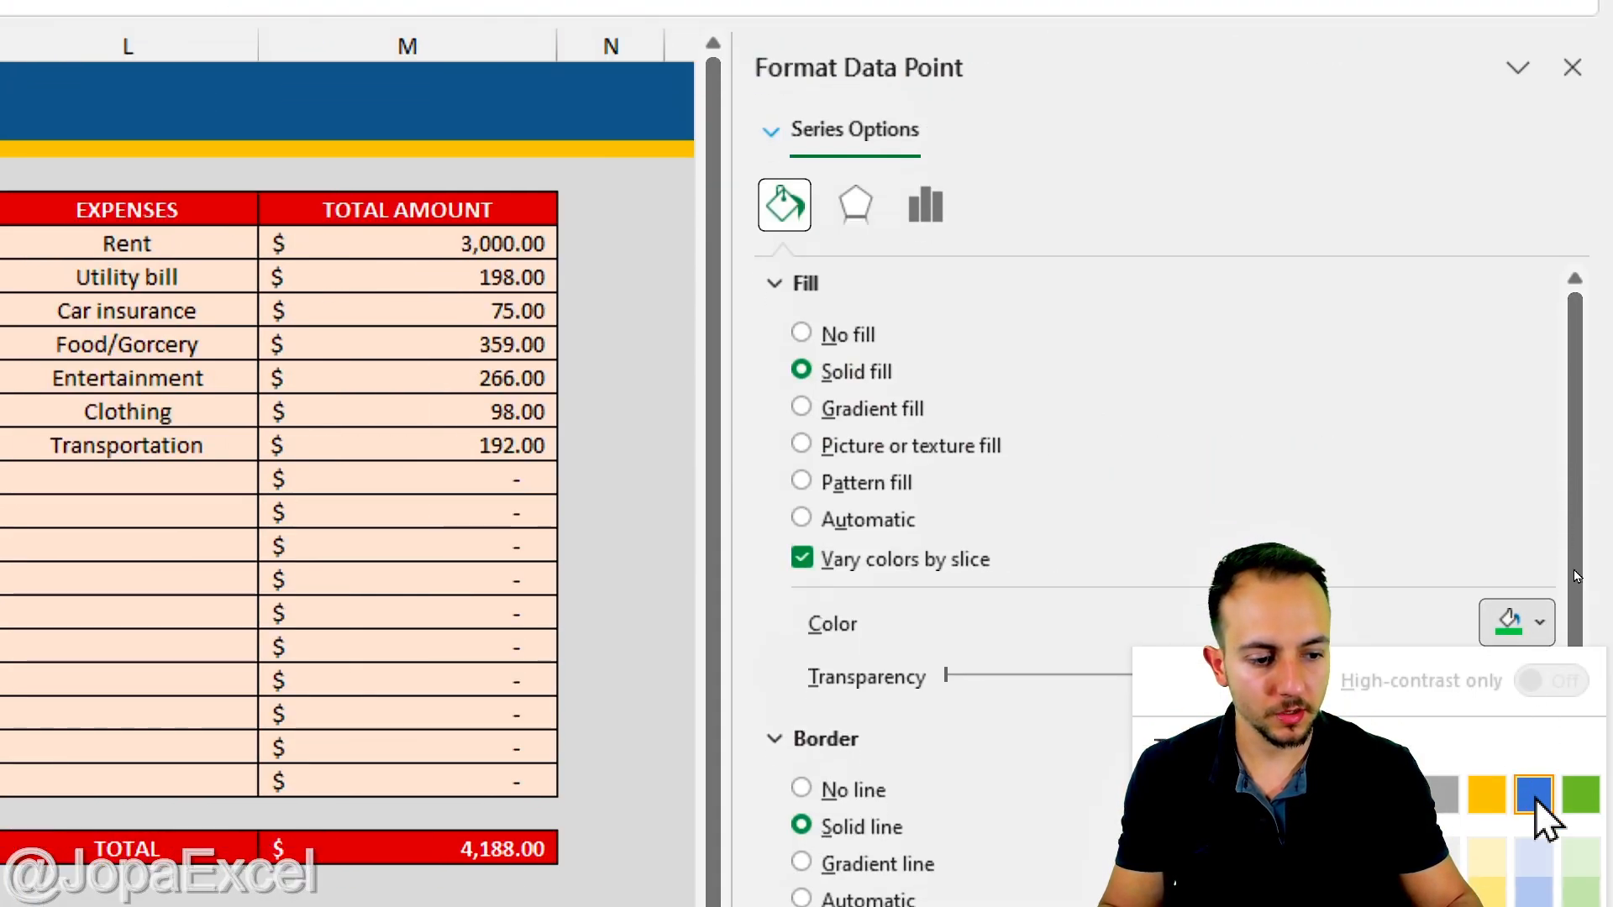
pyautogui.click(1582, 786)
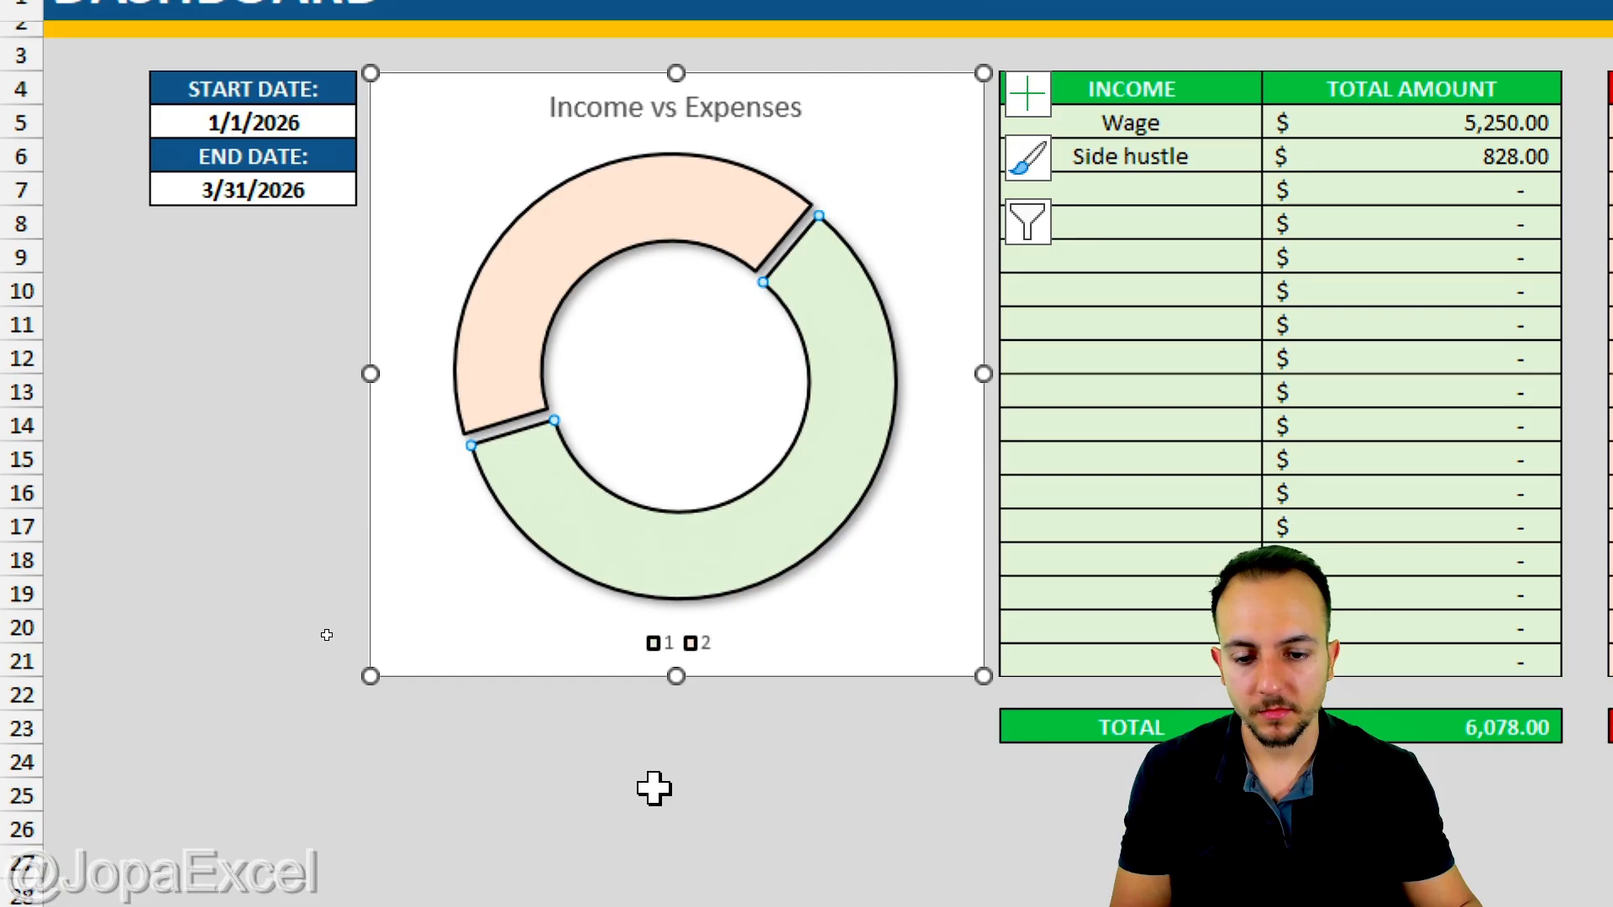
# Add data callout labels to the Income vs Expenses doughnut chart
pyautogui.scroll(-2, 653, 788)
pyautogui.click(655, 662)
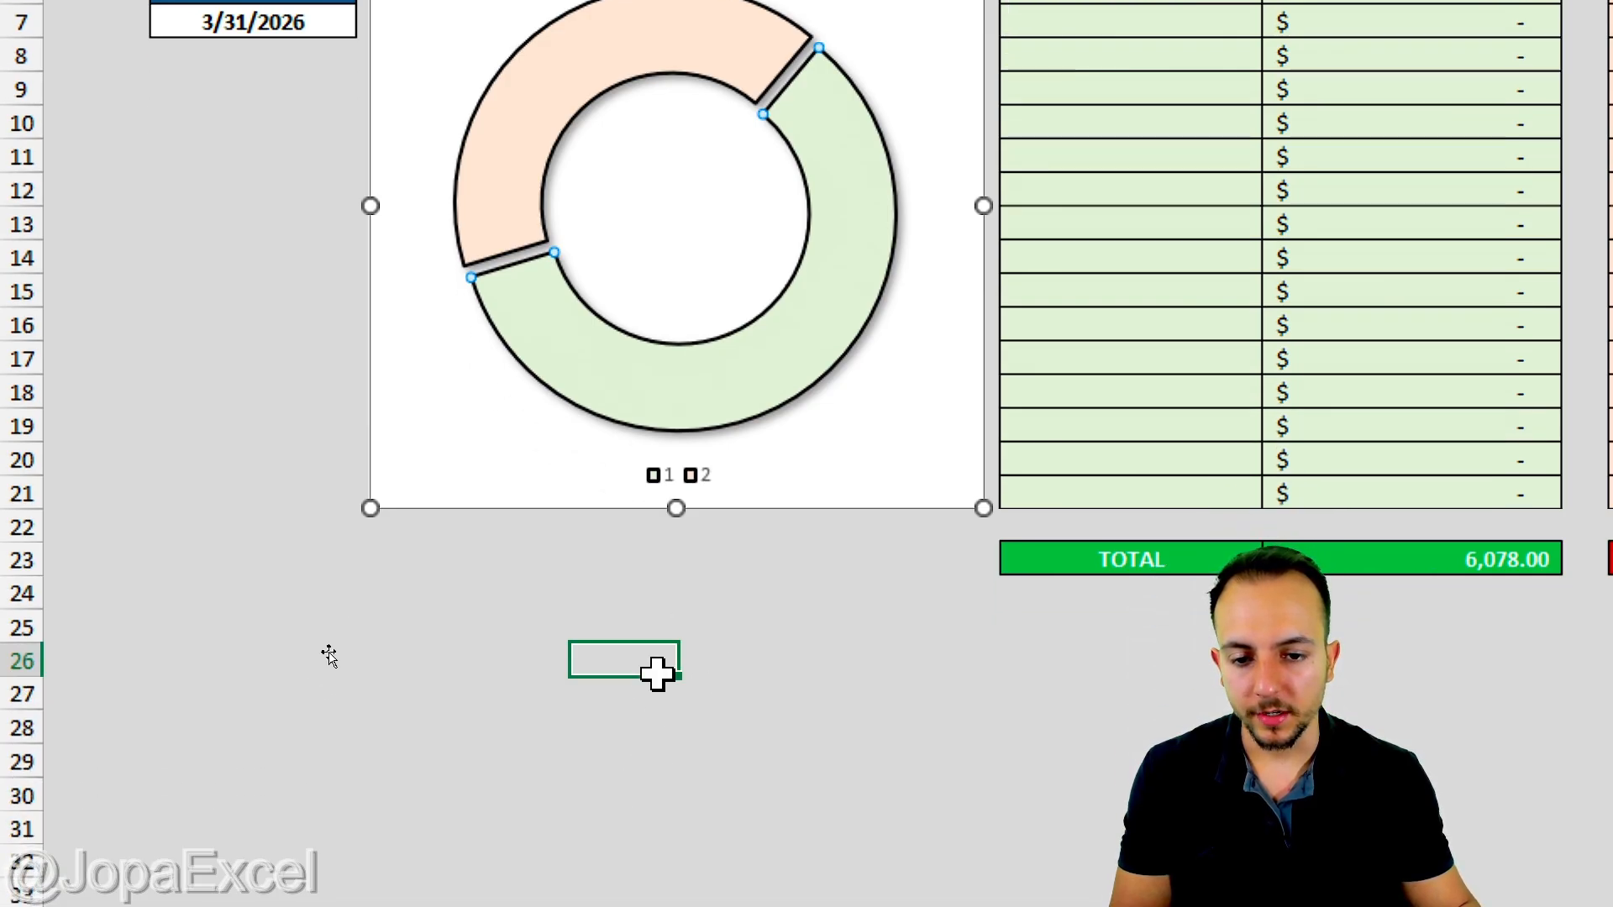
pyautogui.click(821, 505)
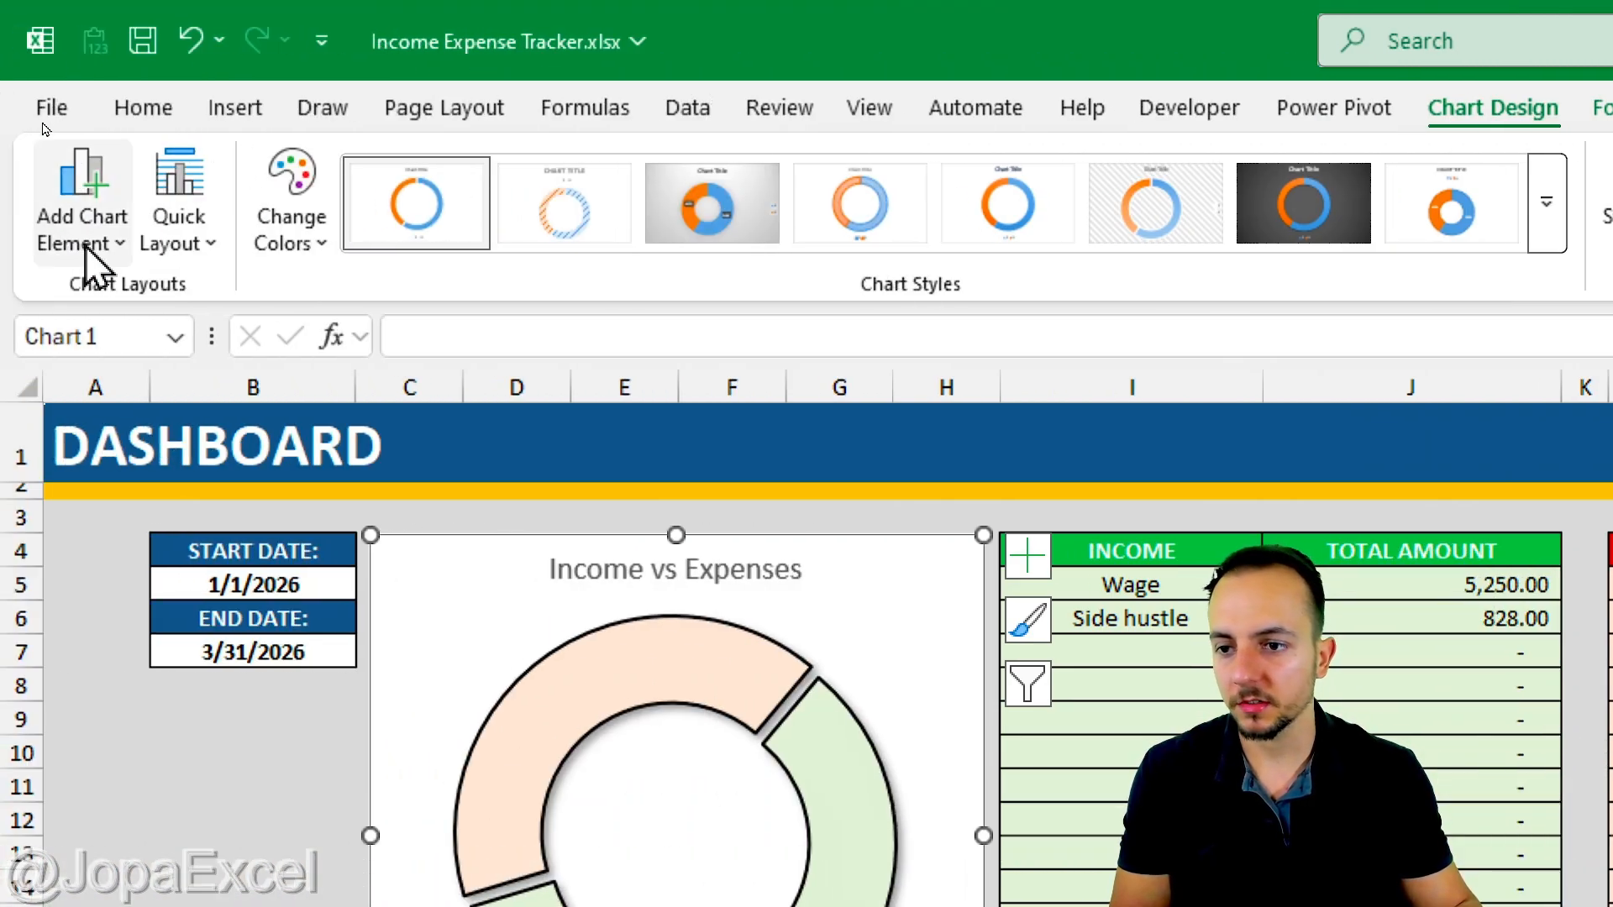
pyautogui.click(84, 229)
pyautogui.moveTo(174, 347)
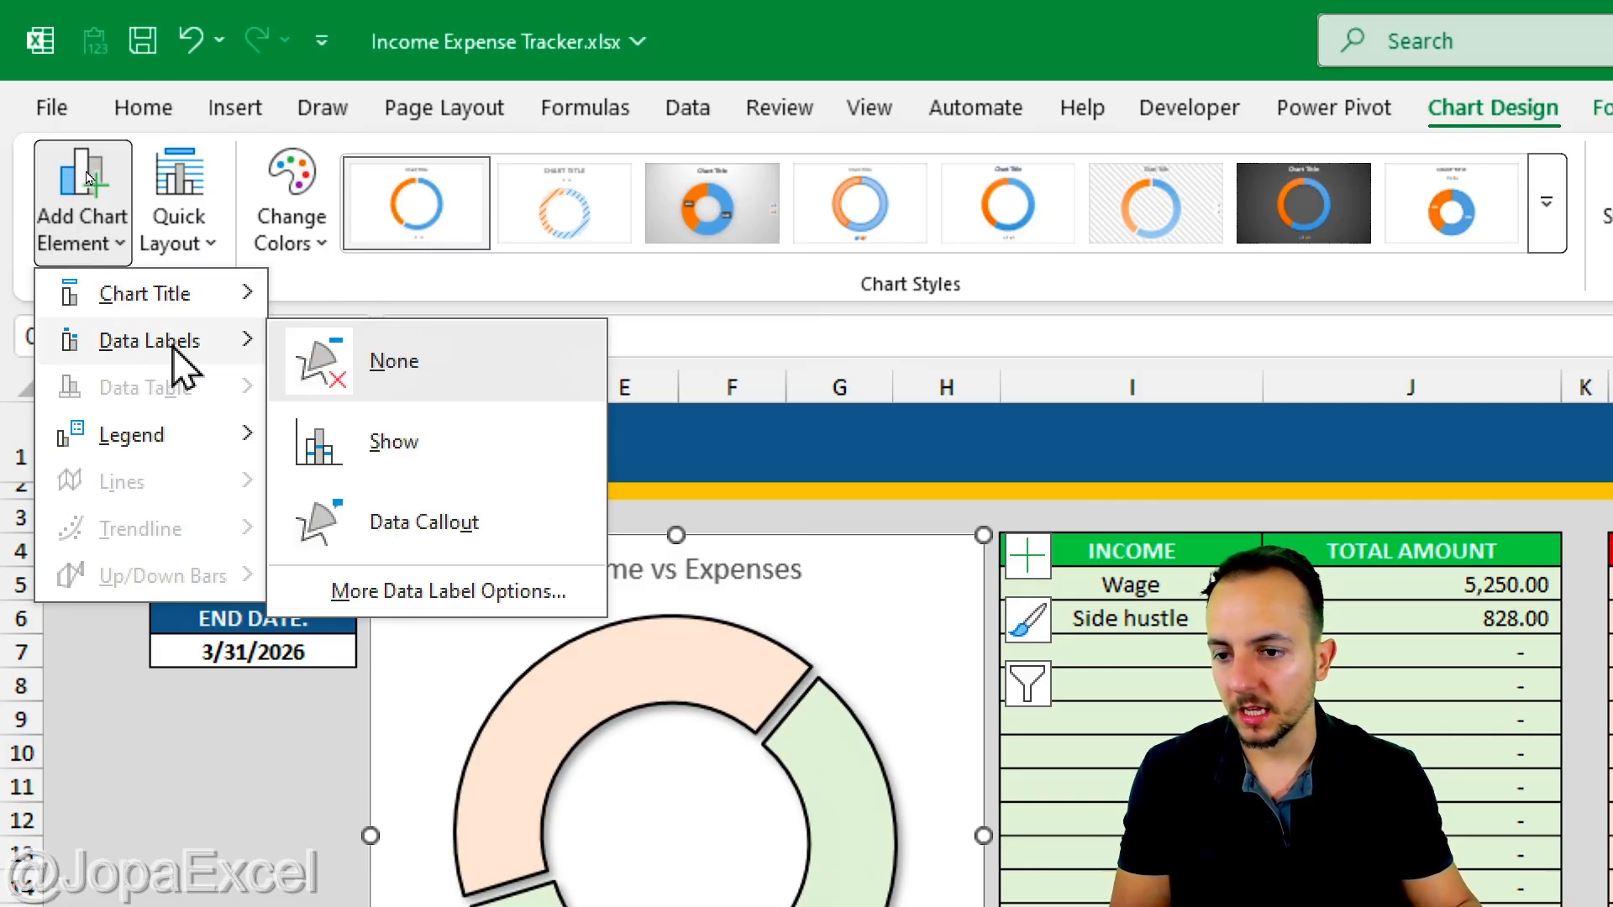
pyautogui.click(481, 548)
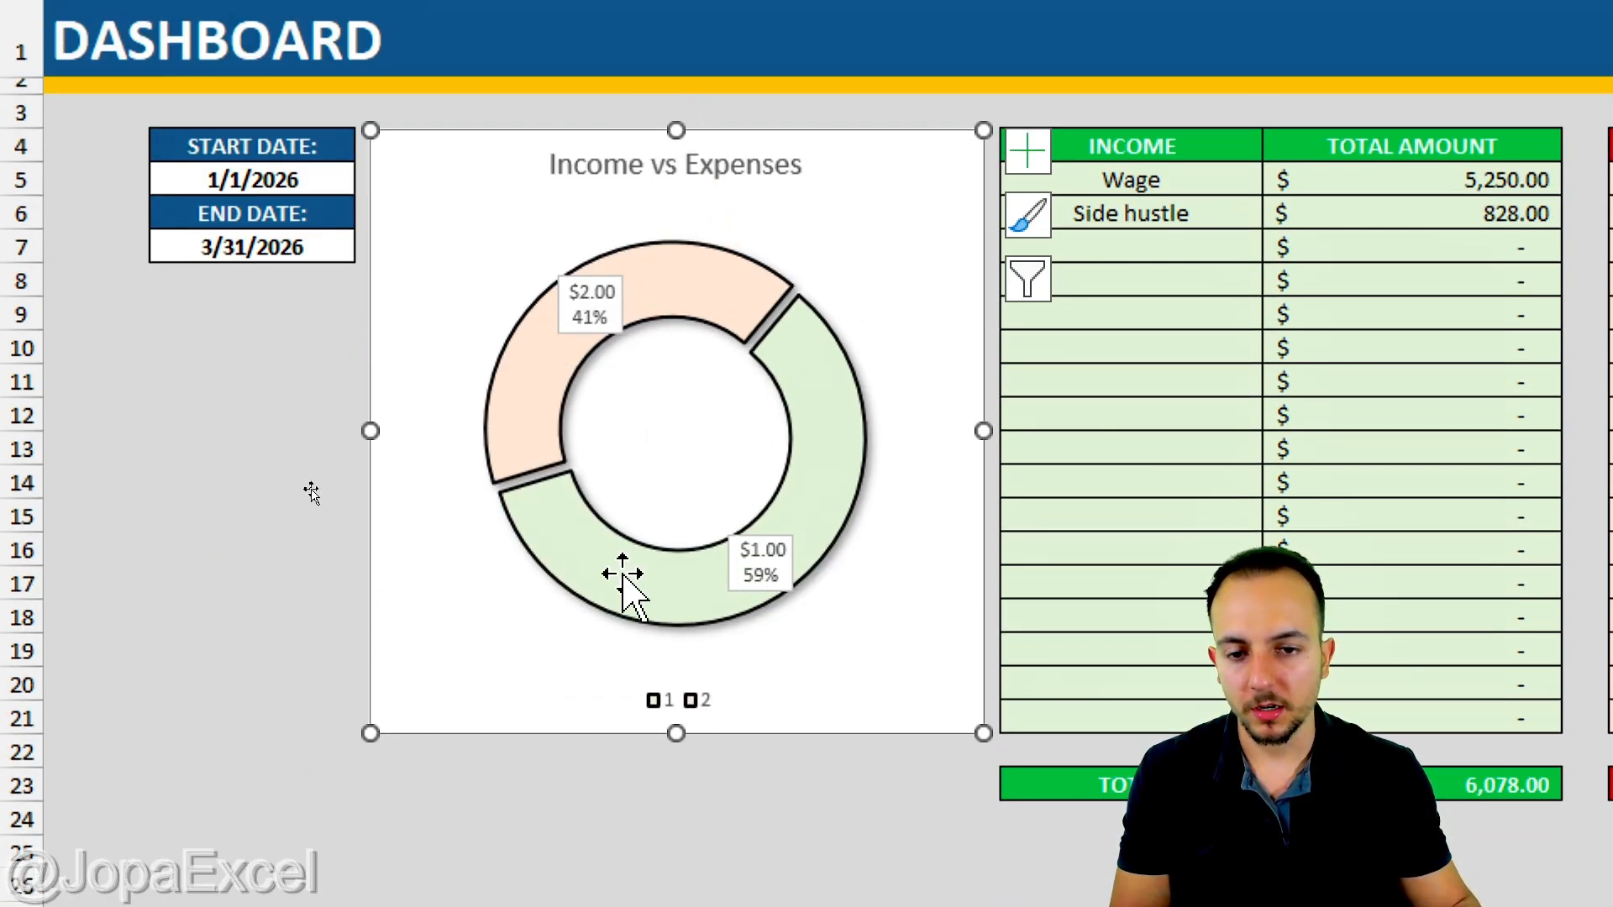
# Delete the legend from the doughnut chart
pyautogui.moveTo(622, 575)
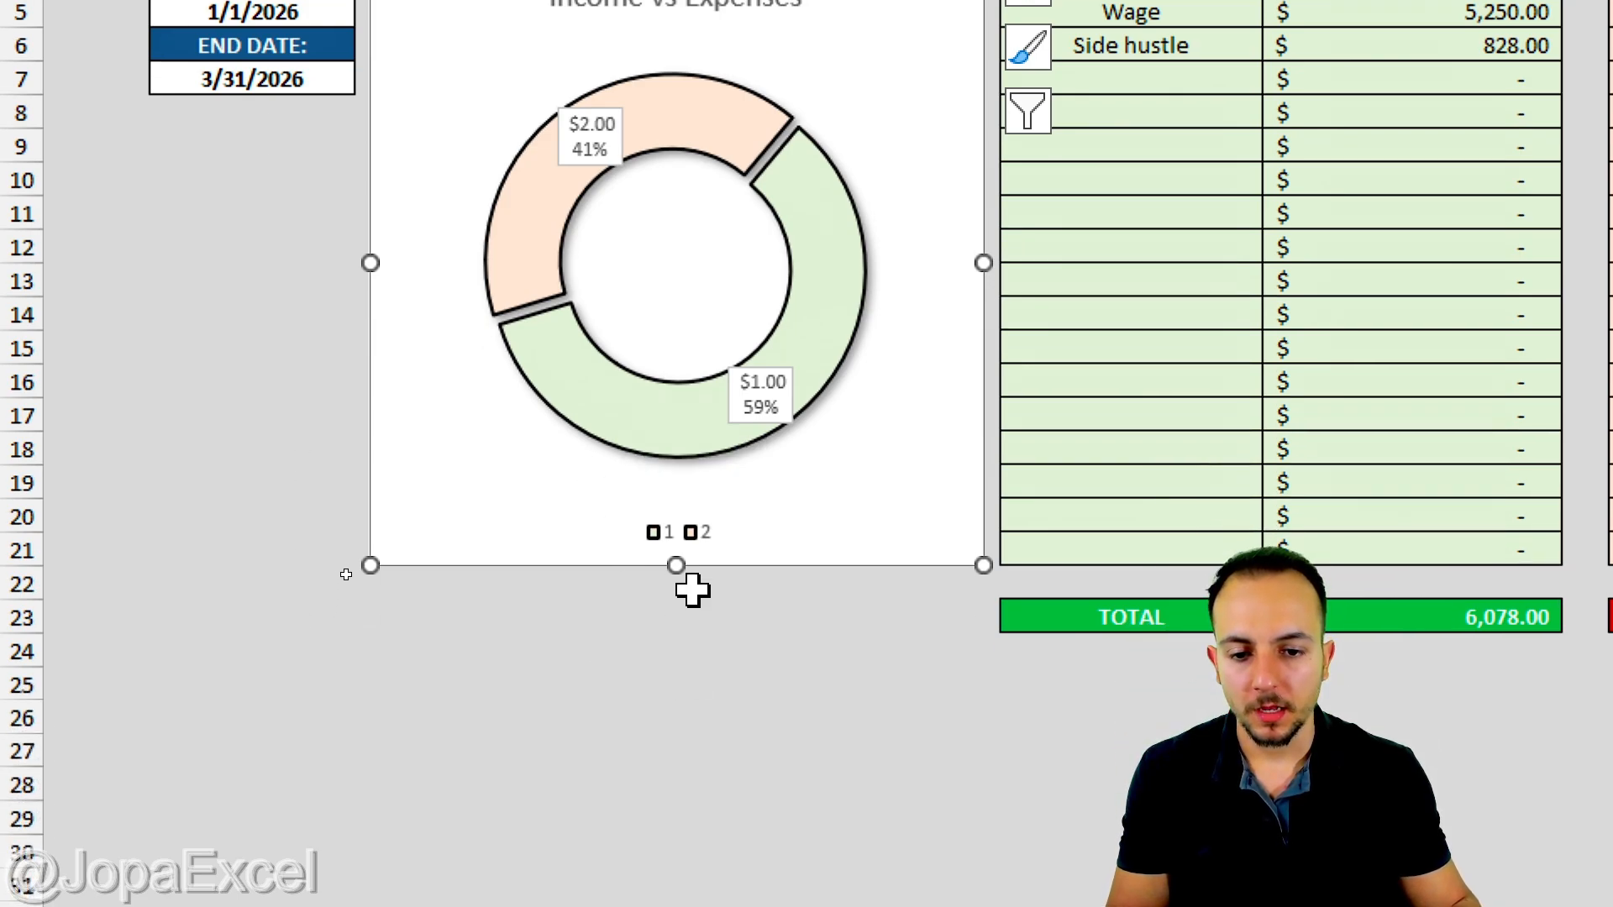
pyautogui.click(678, 704)
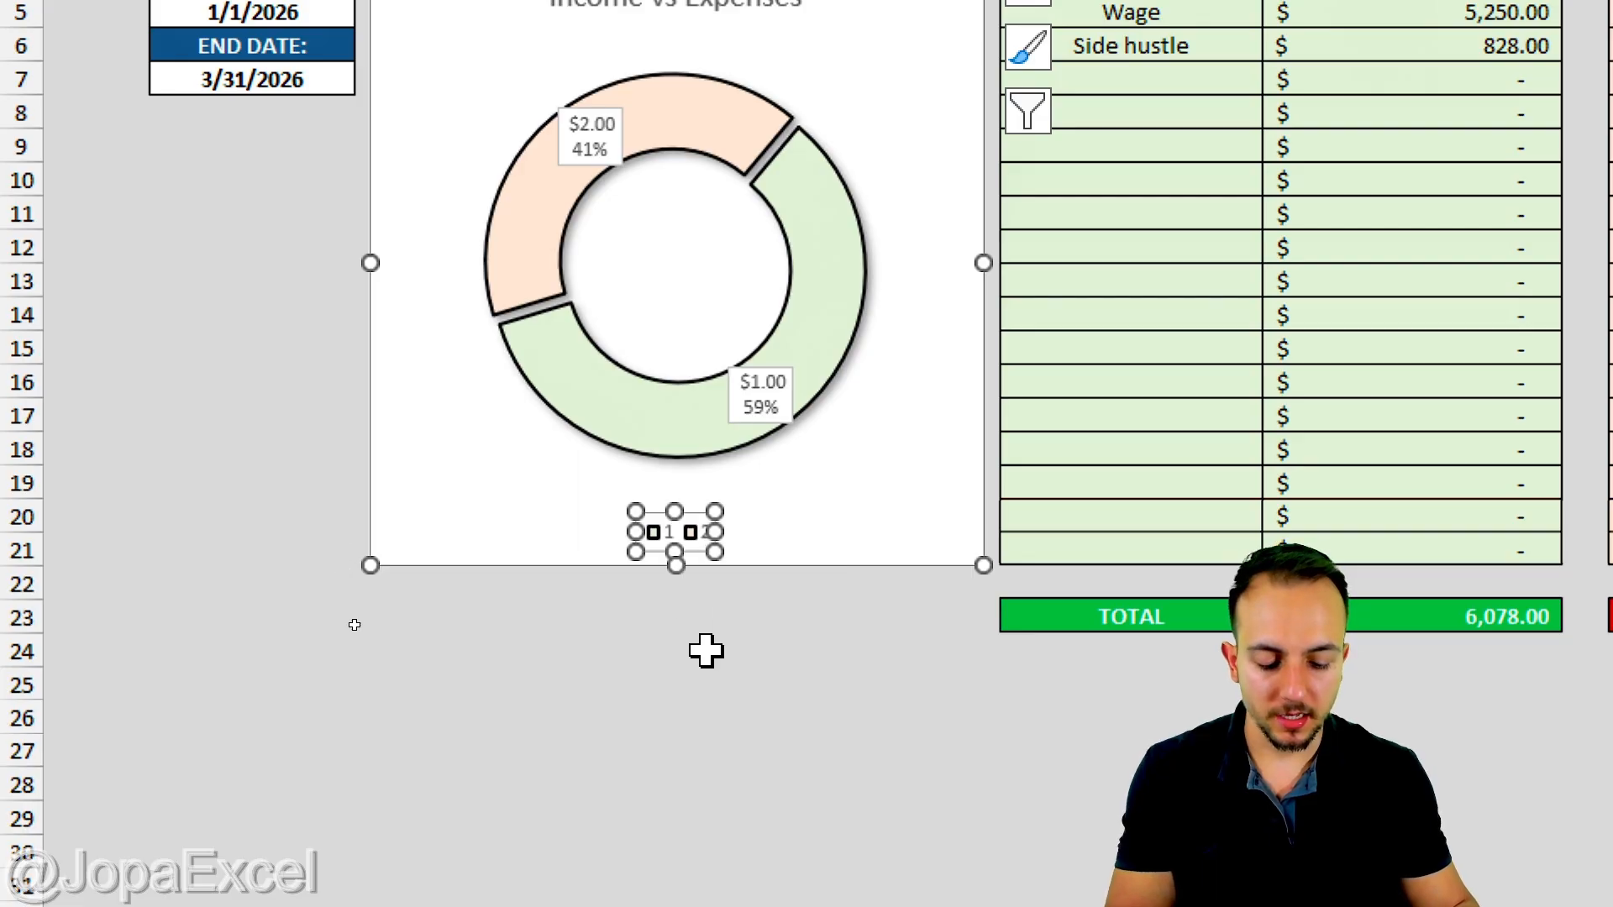
pyautogui.press('Delete')
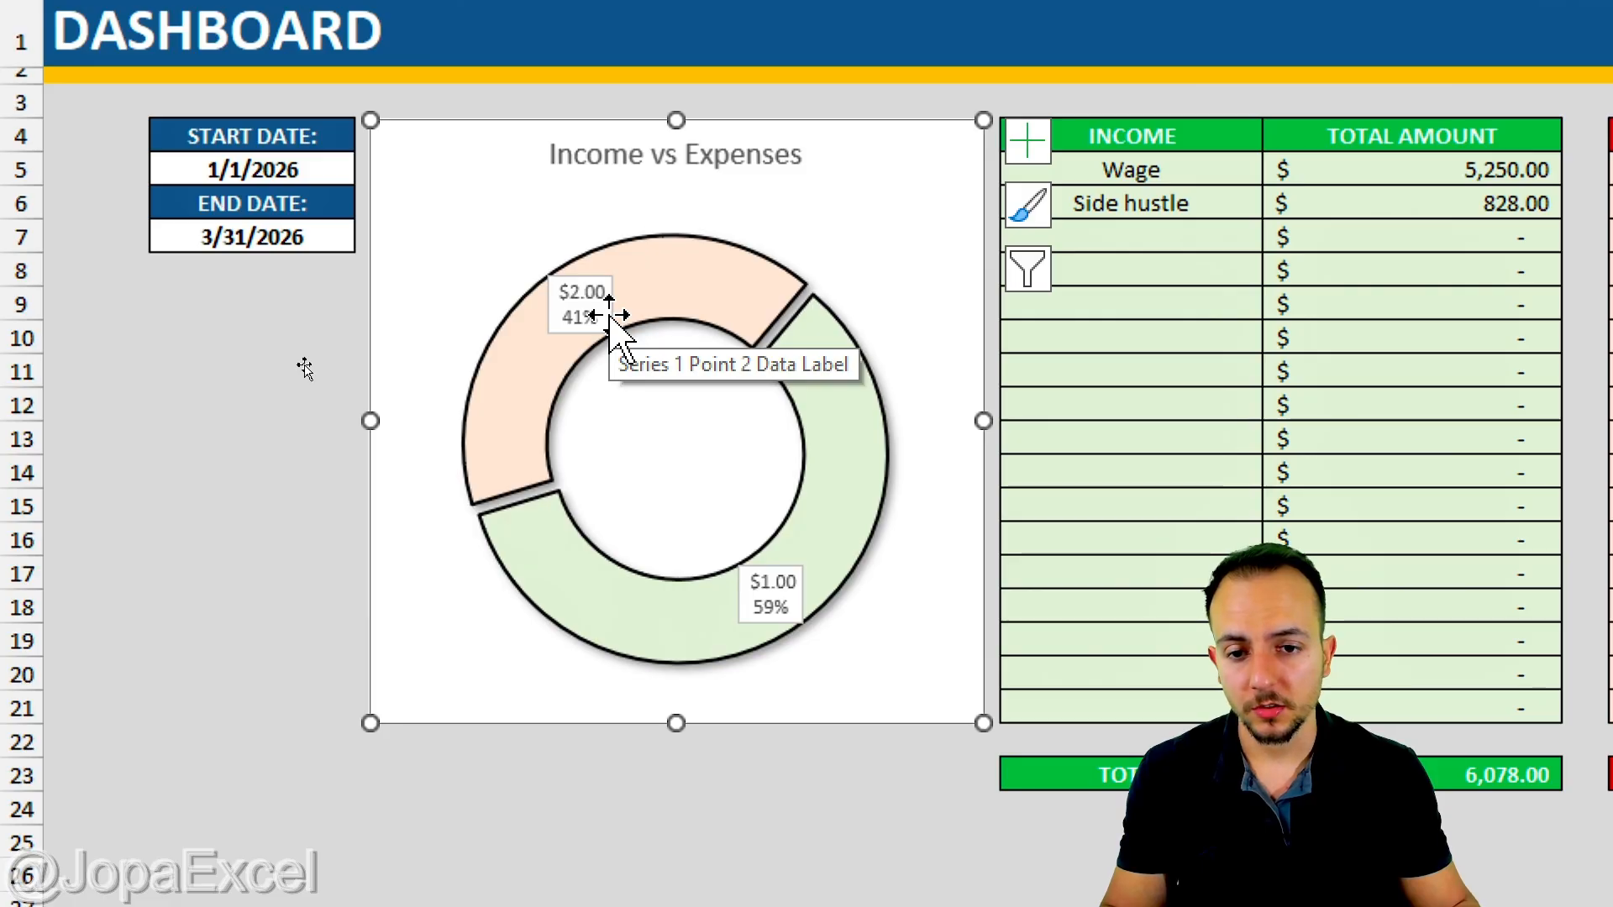
# Set the doughnut's data labels to show the value and percentage without the category name
pyautogui.rightClick(611, 319)
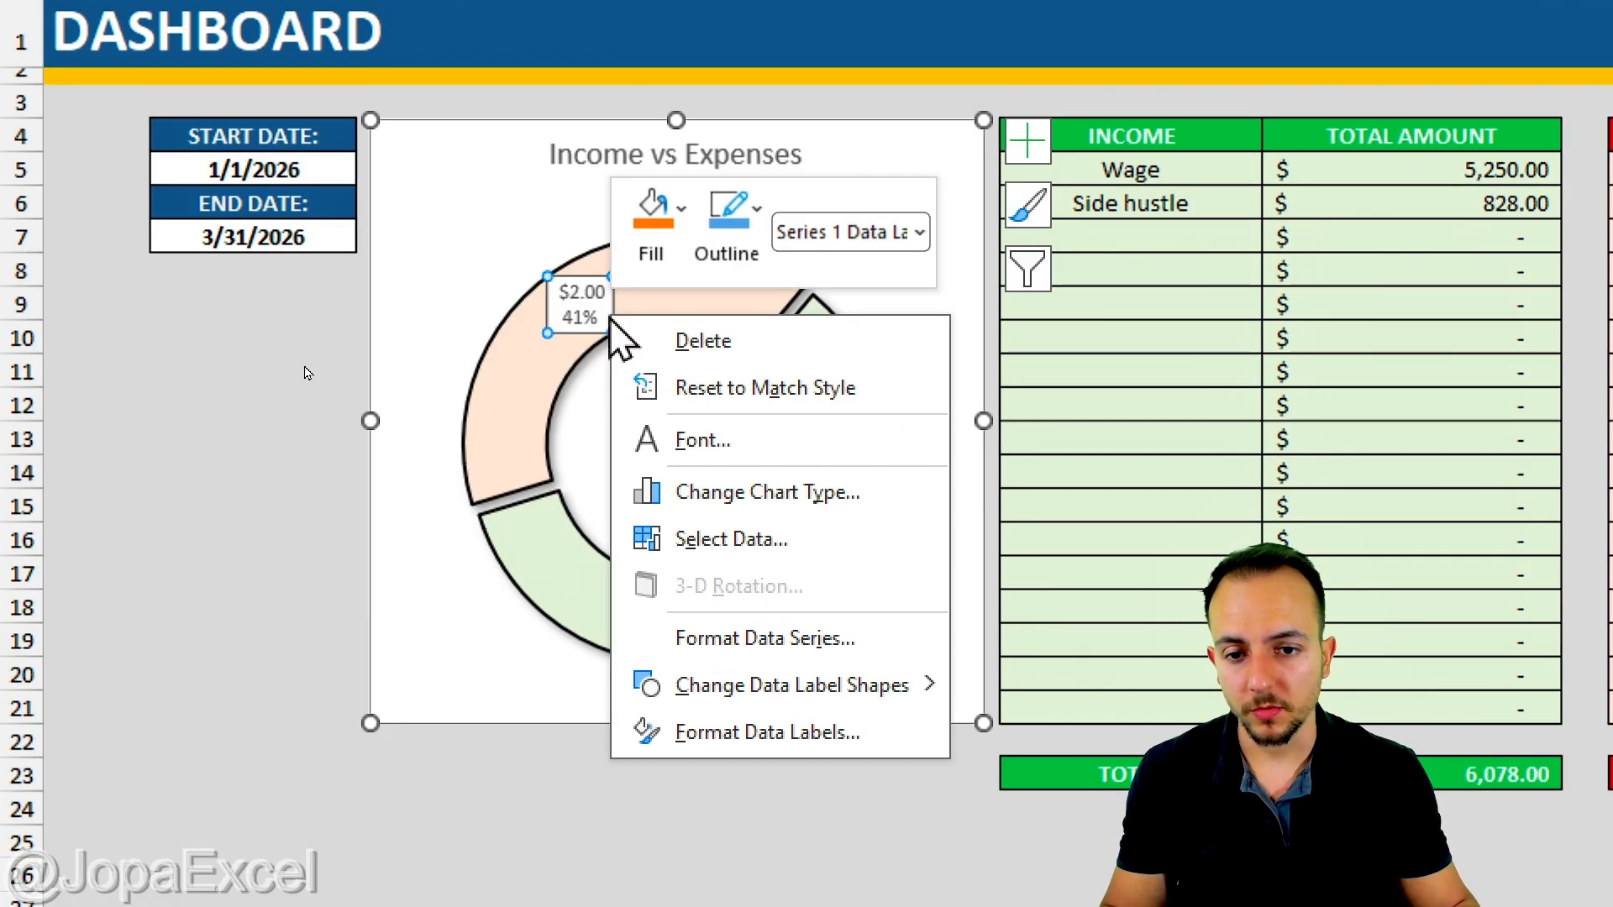
pyautogui.click(734, 732)
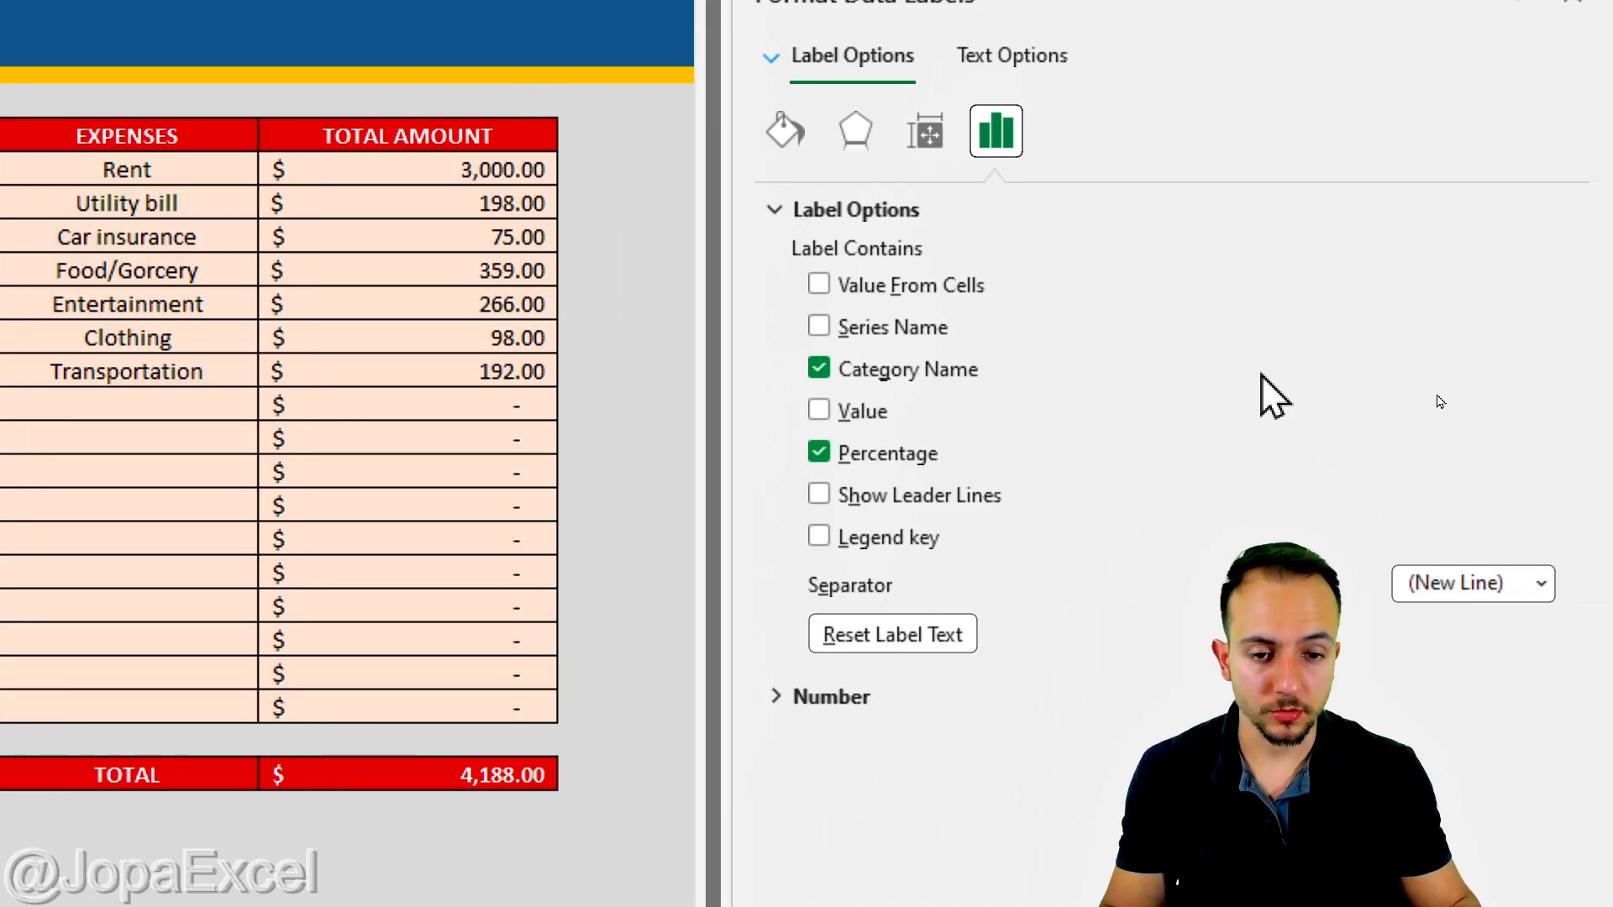
pyautogui.click(862, 415)
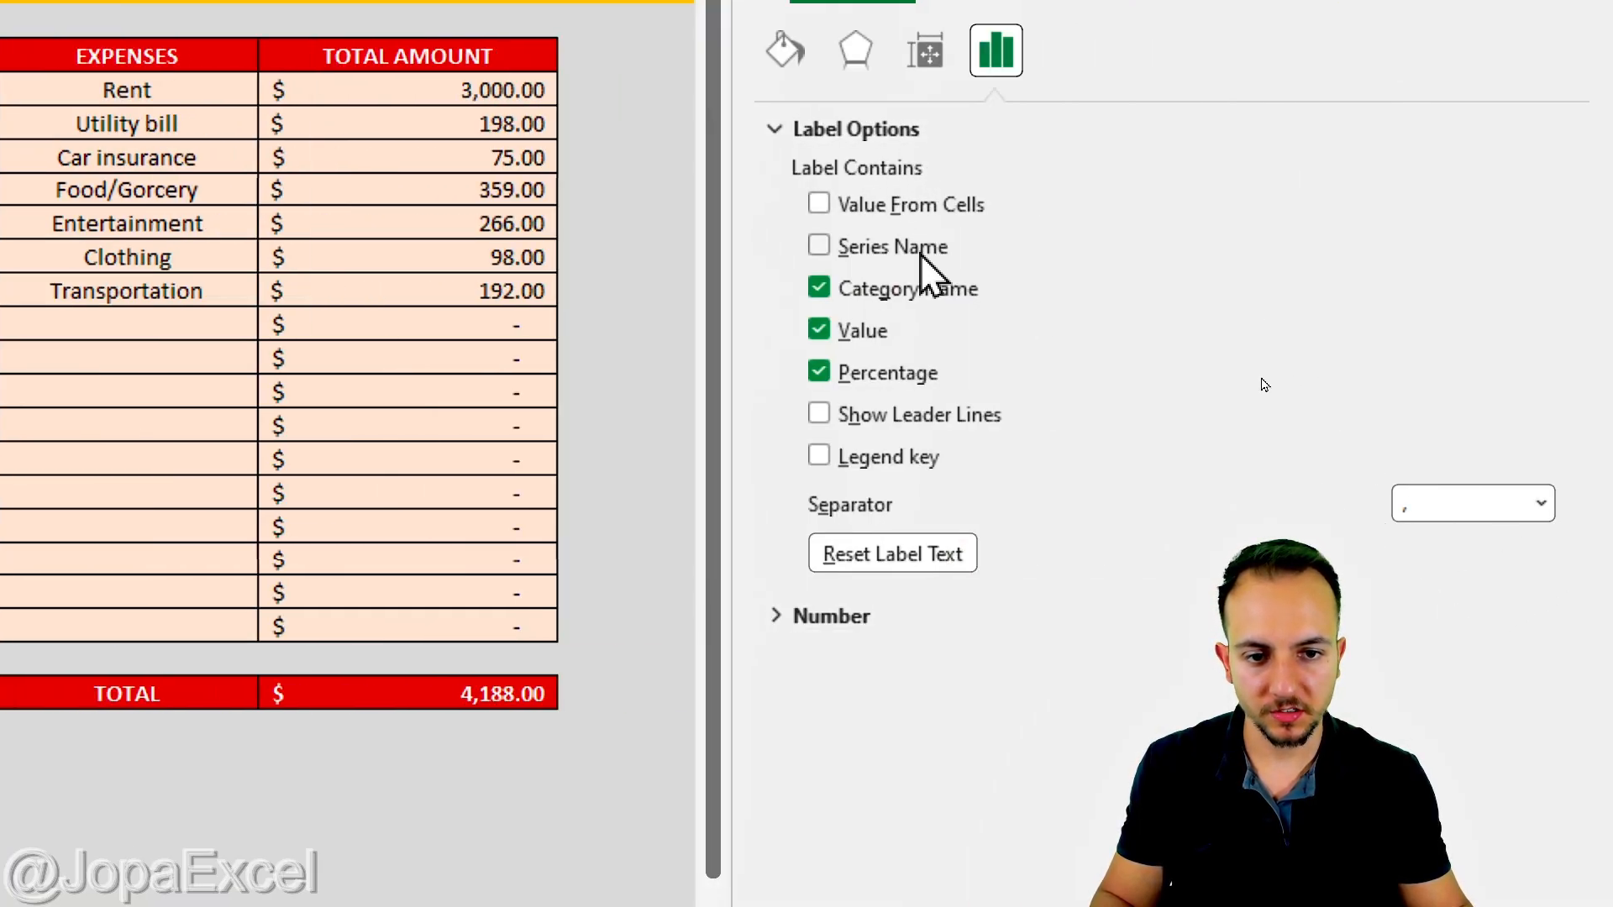
pyautogui.click(872, 293)
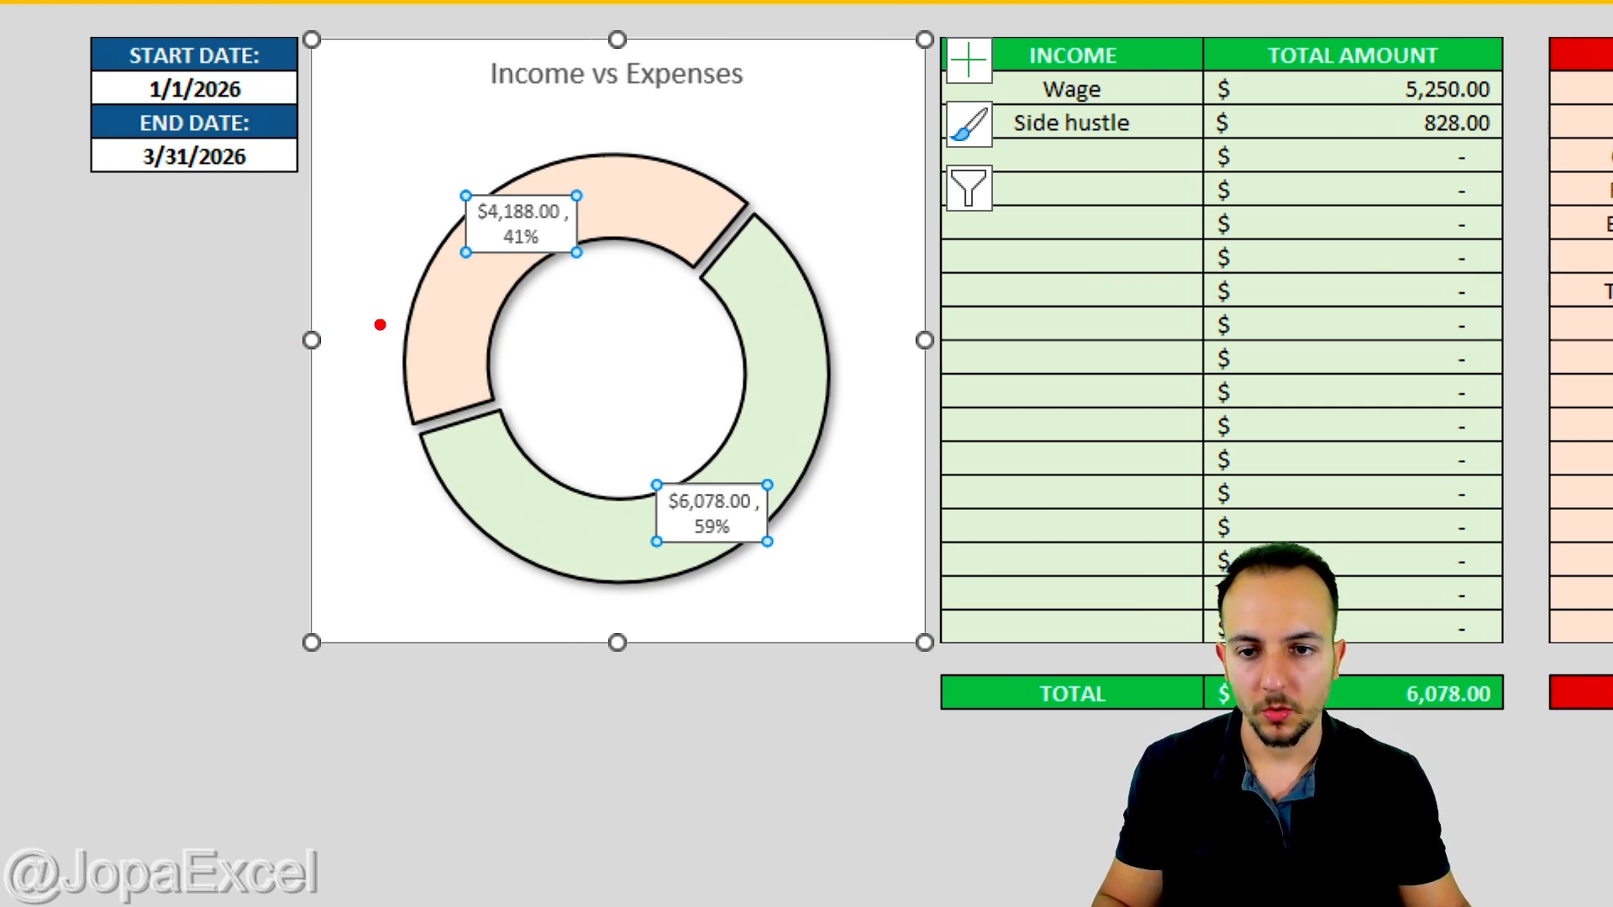
pyautogui.moveTo(517, 131)
pyautogui.mouseDown()
pyautogui.moveTo(389, 252)
pyautogui.moveTo(572, 128)
pyautogui.mouseUp()
pyautogui.moveTo(782, 383)
pyautogui.mouseDown()
pyautogui.moveTo(847, 470)
pyautogui.moveTo(756, 402)
pyautogui.mouseUp()
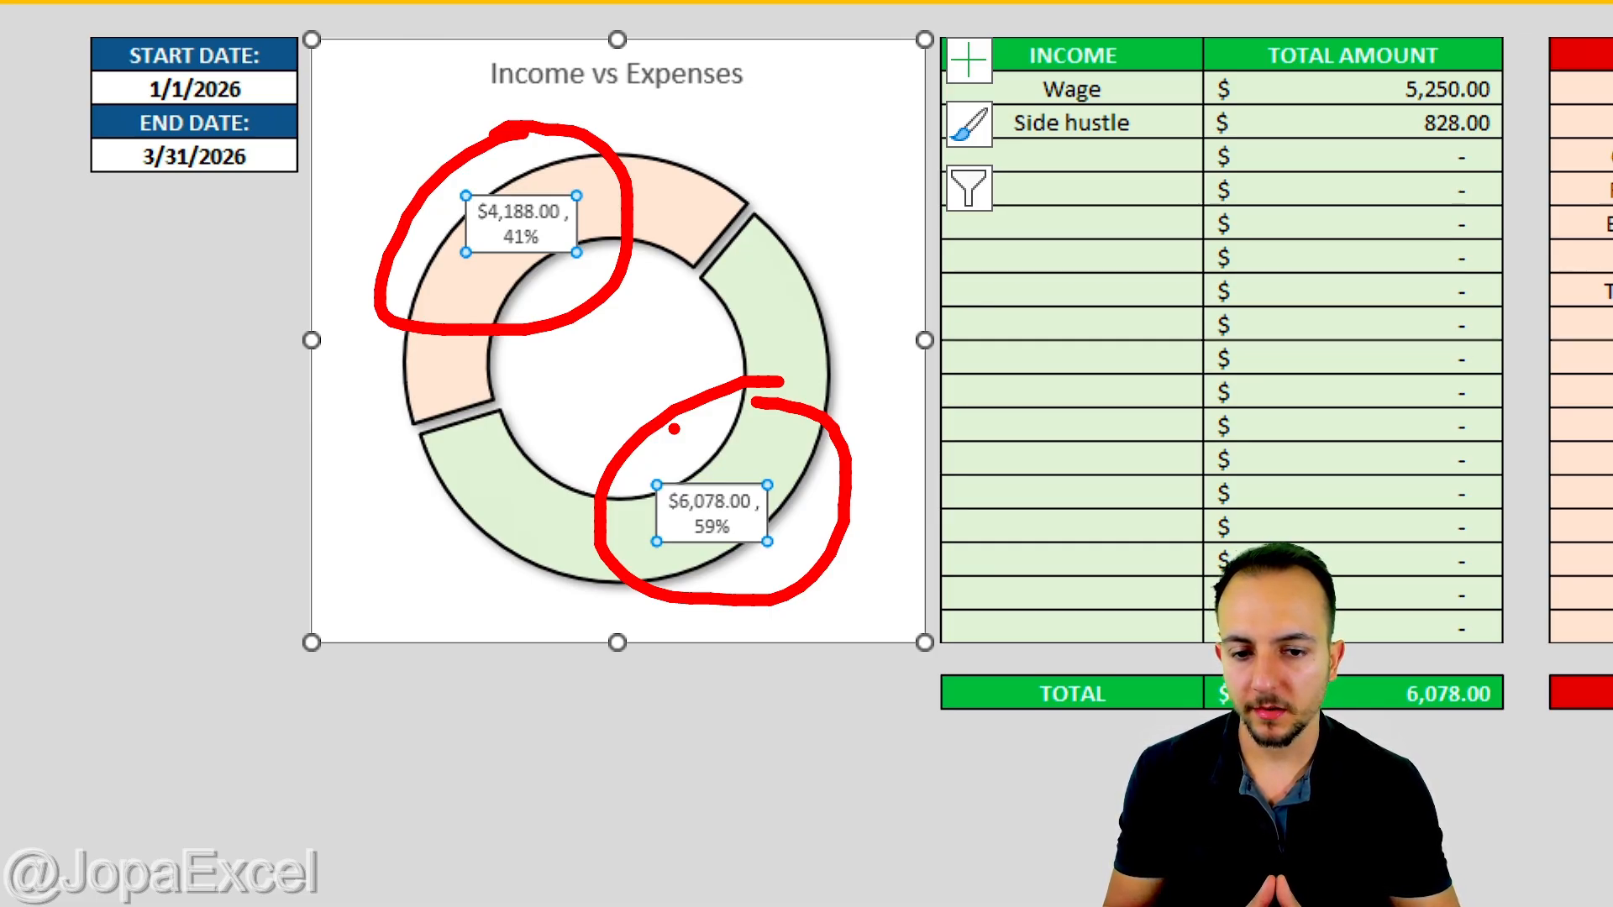
pyautogui.press('Escape')
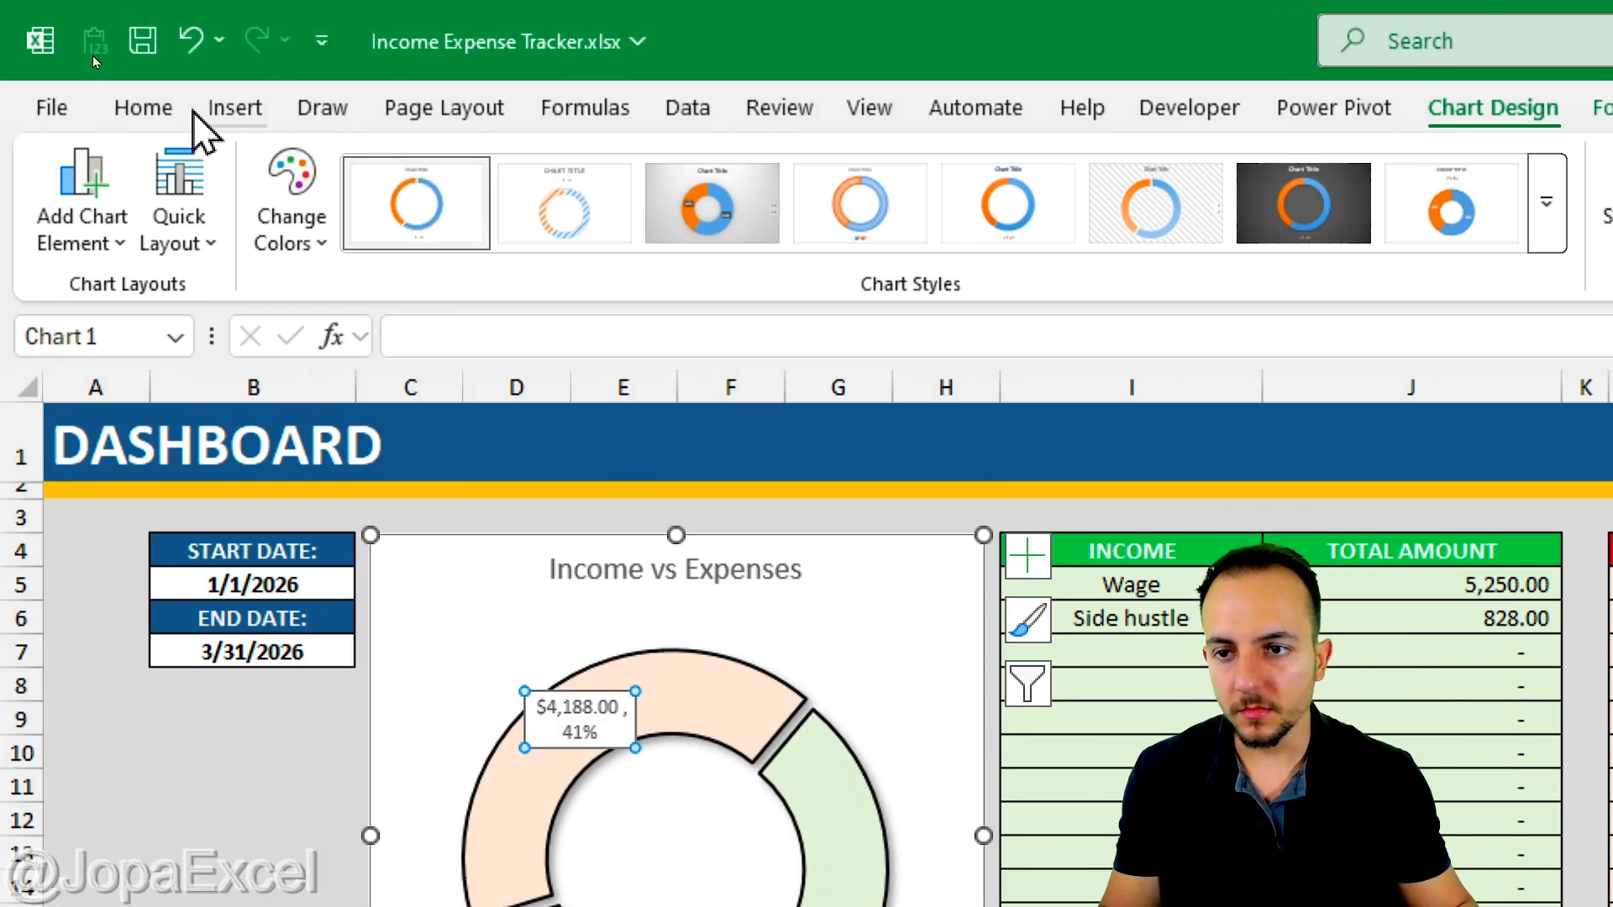
# Enlarge the data labels' font slightly and make the text bold
pyautogui.click(144, 107)
pyautogui.click(627, 172)
pyautogui.click(627, 172)
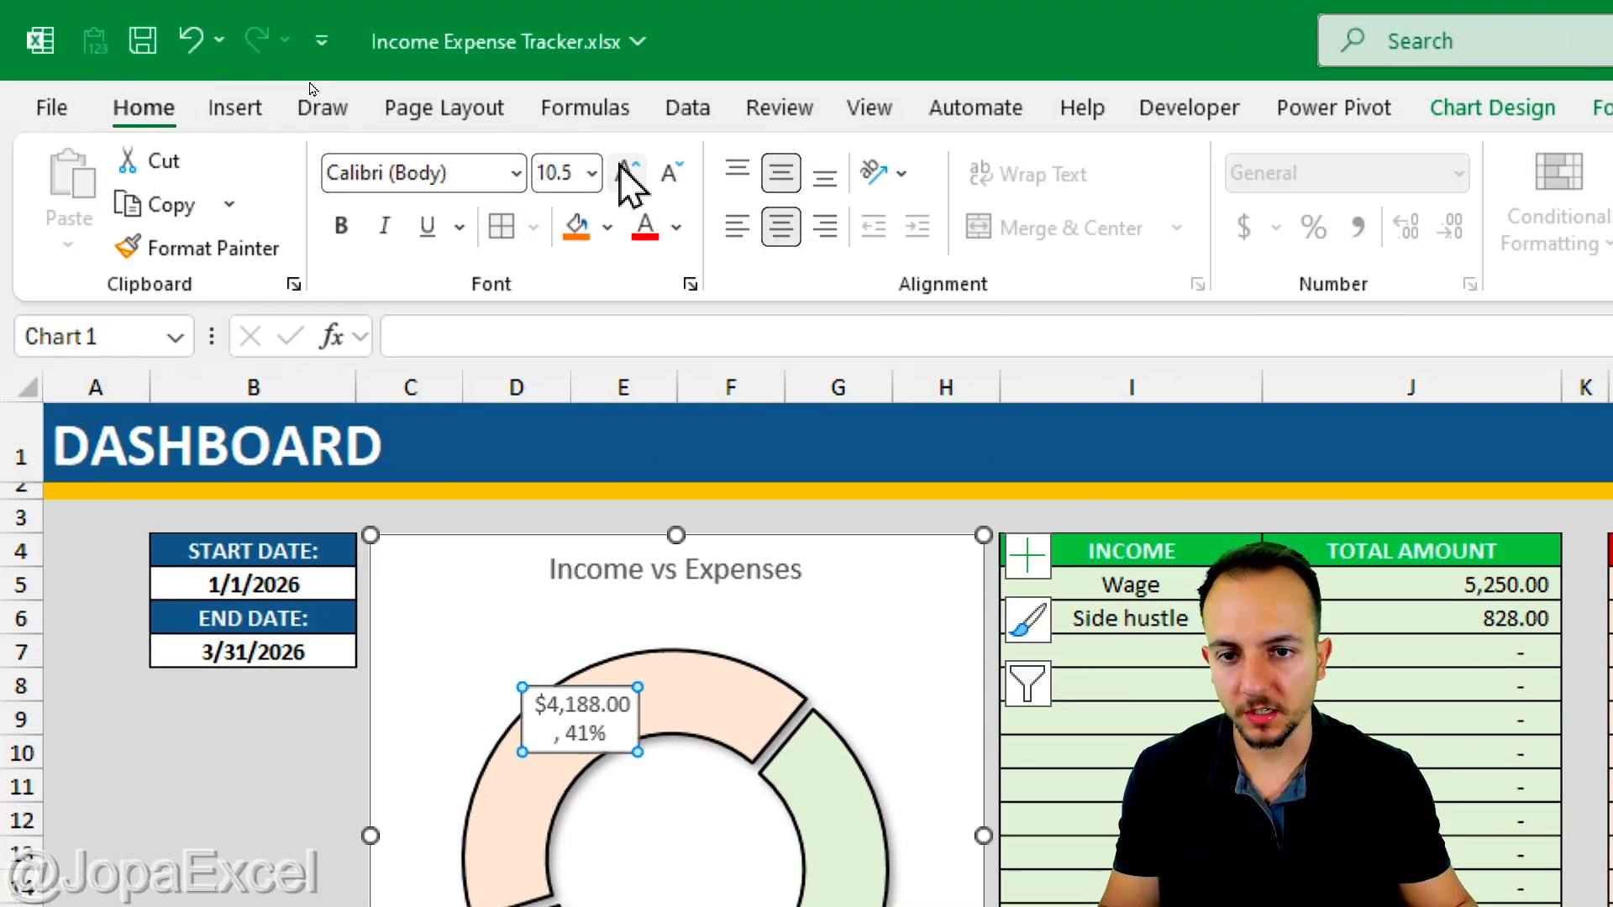
pyautogui.click(626, 172)
pyautogui.click(627, 173)
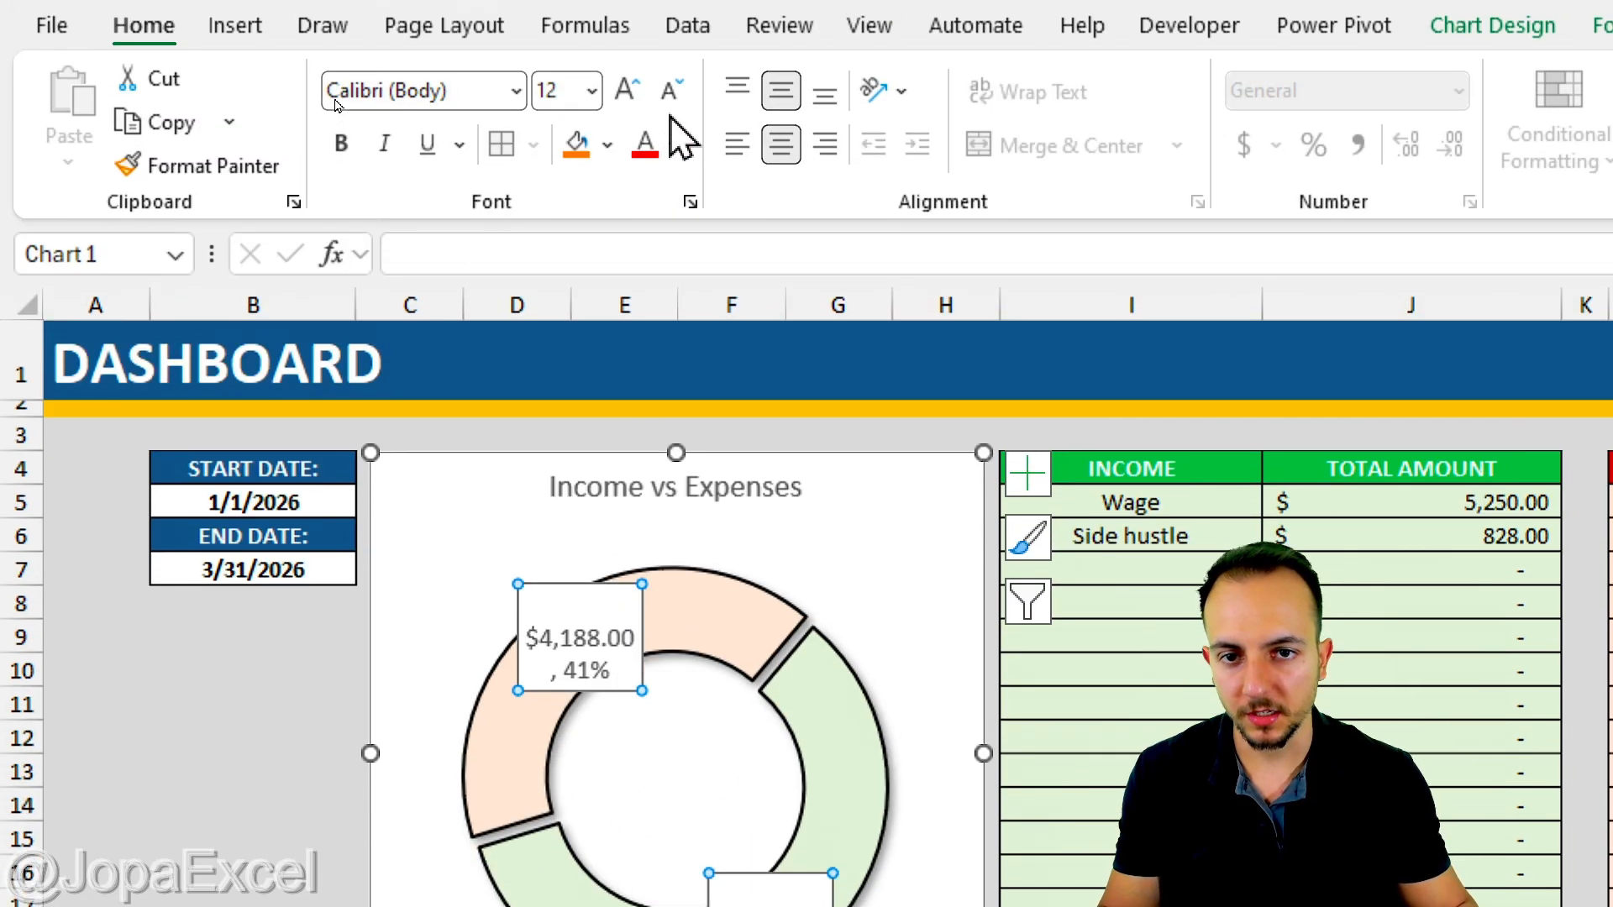
pyautogui.click(670, 84)
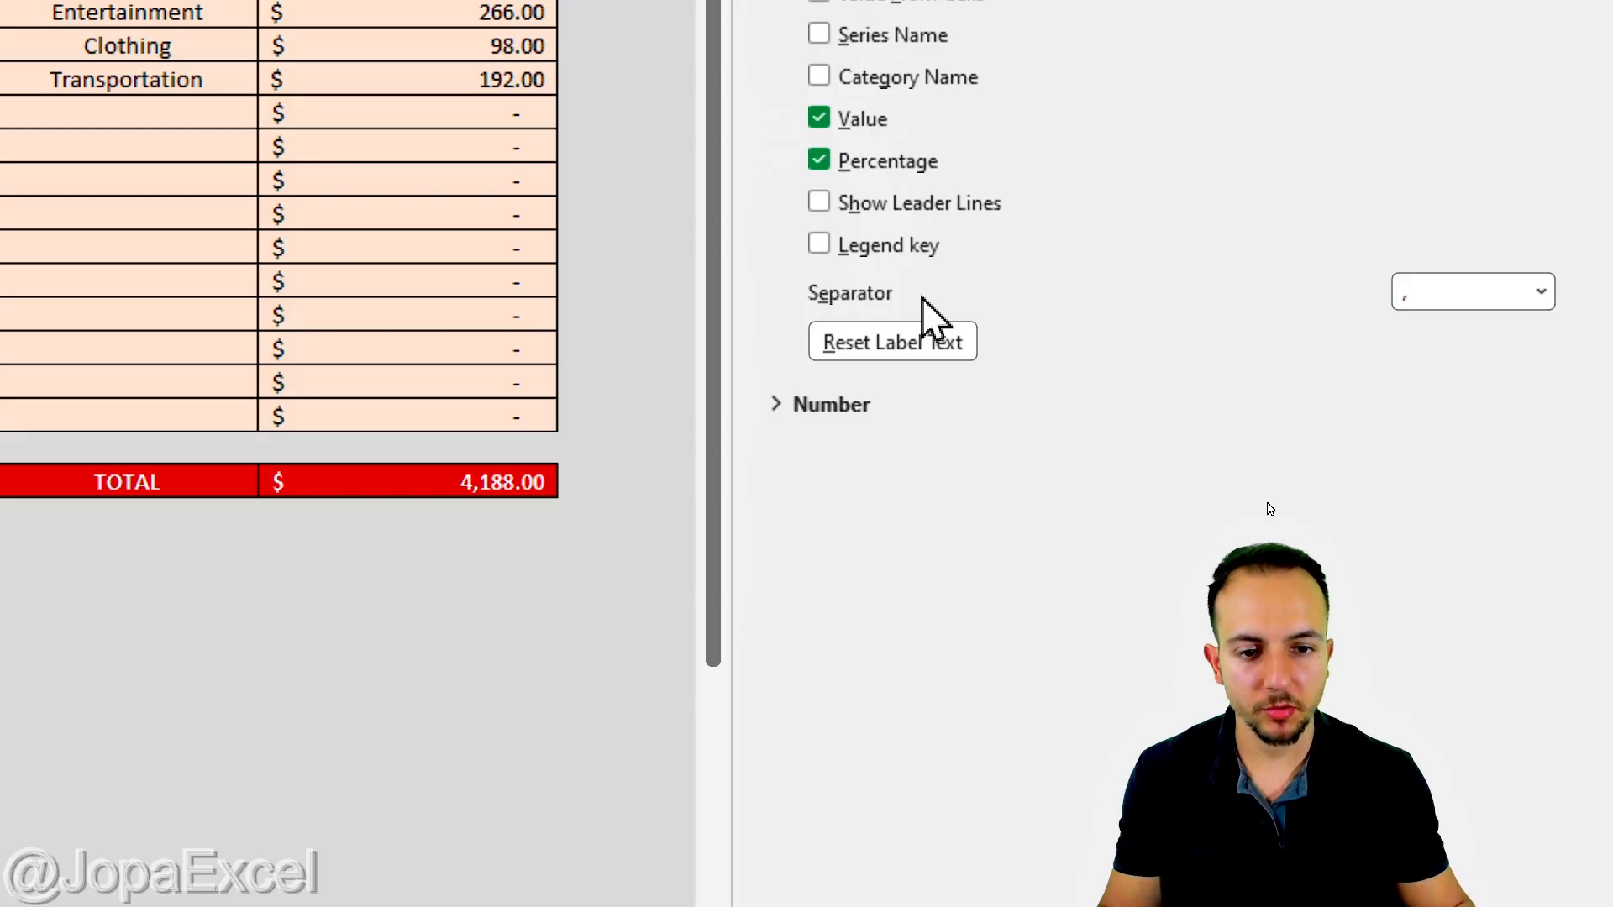
# Separate the data labels' entries with a new line and apply the first outer shadow preset to the labels
pyautogui.click(1537, 292)
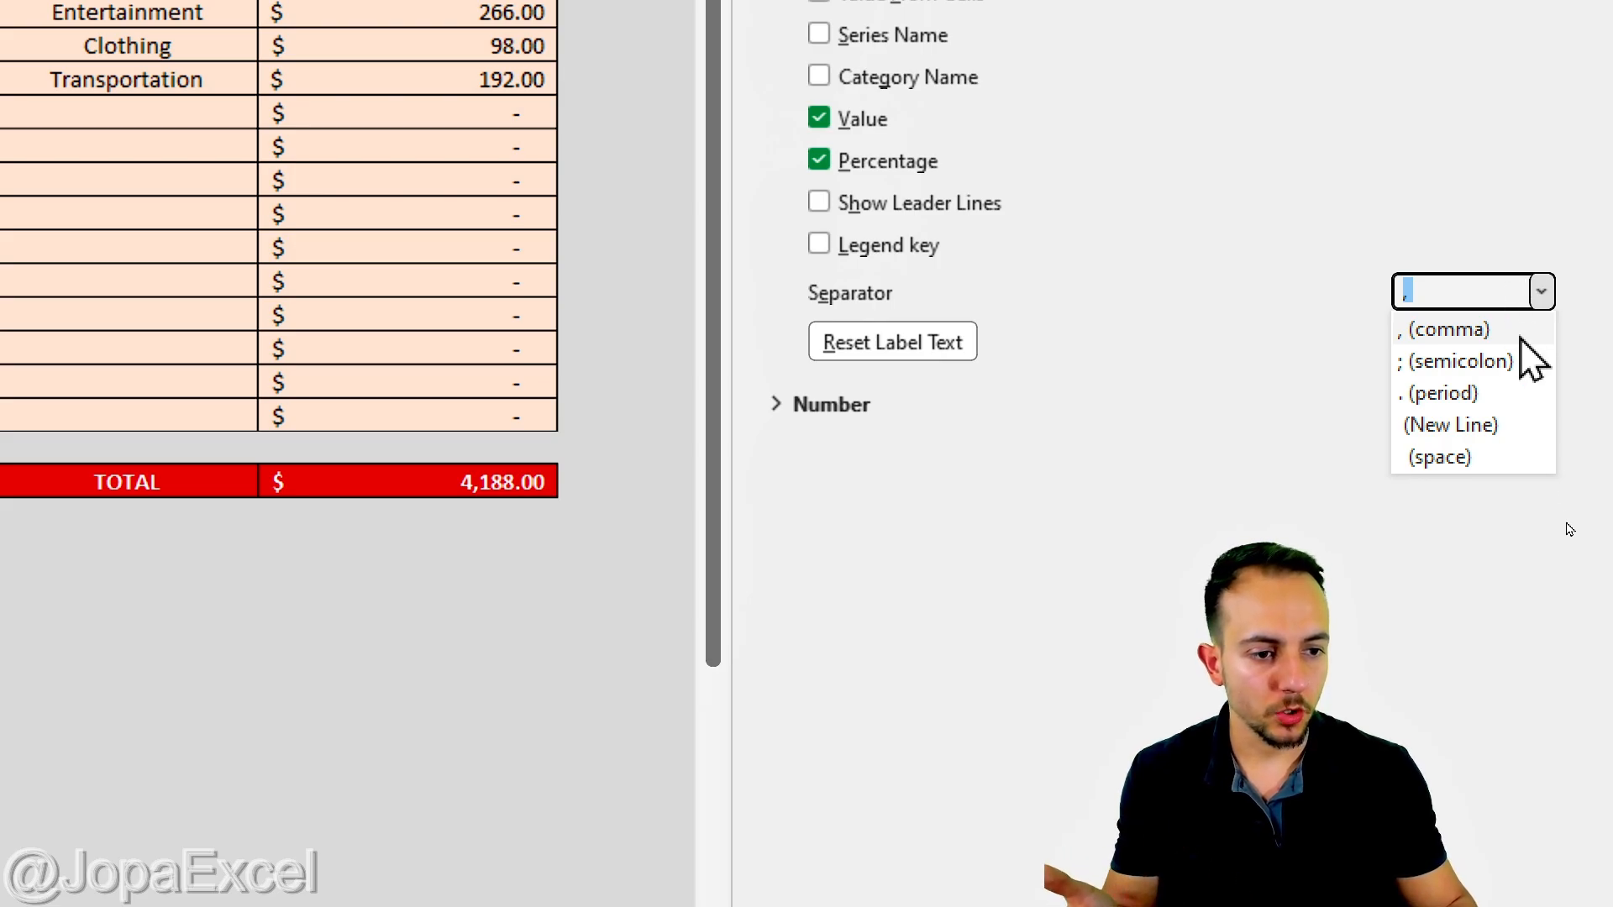
pyautogui.click(1485, 431)
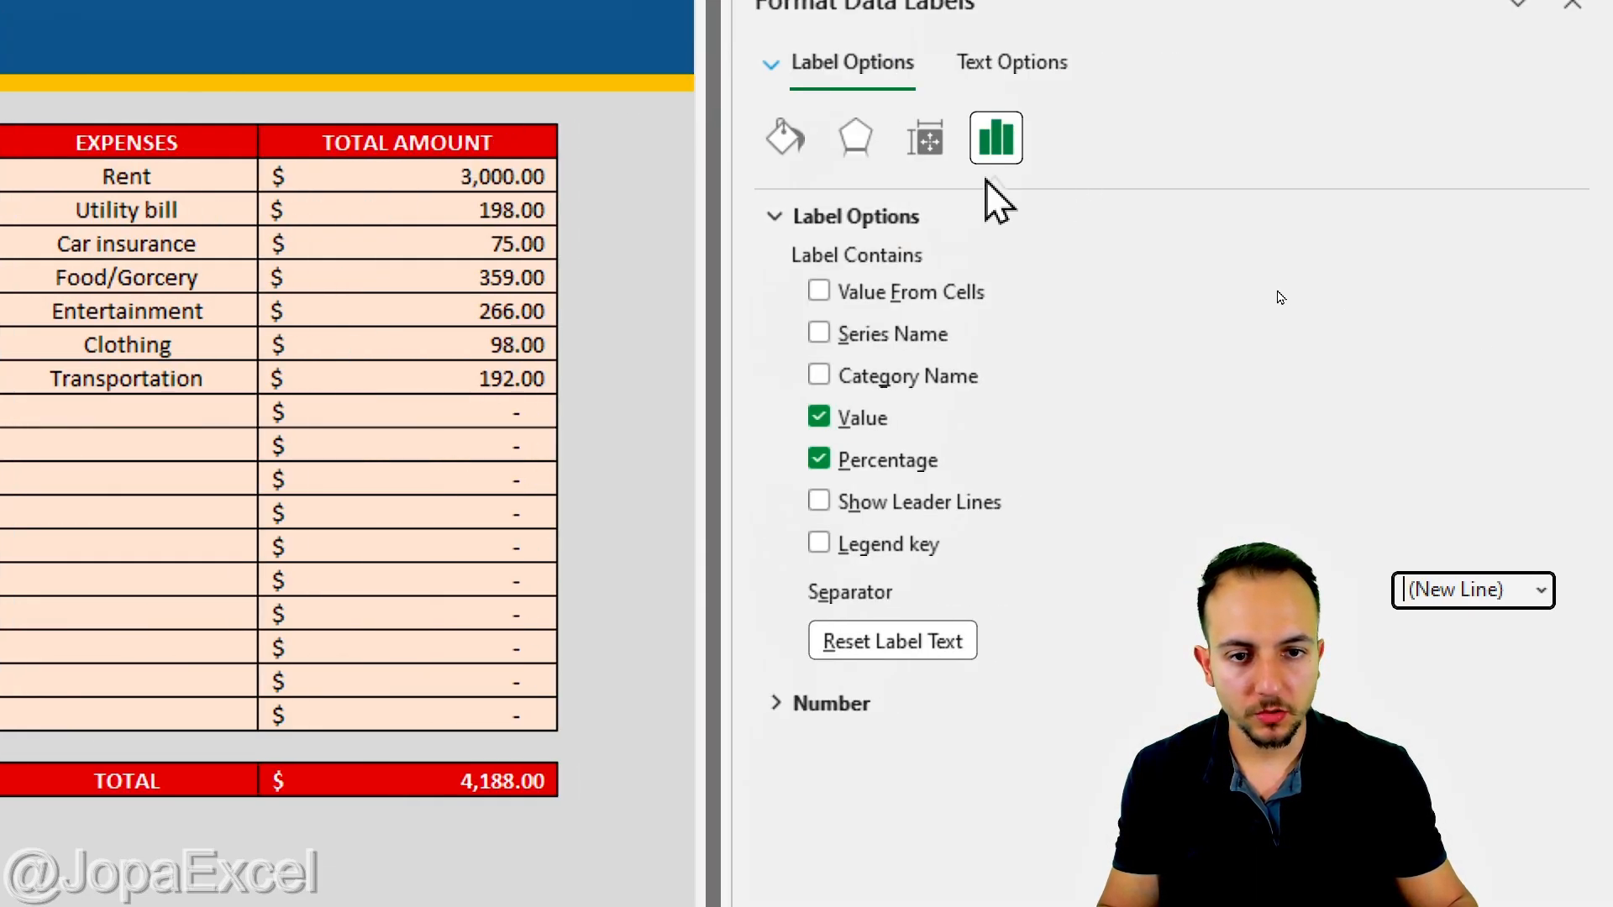
pyautogui.click(874, 156)
pyautogui.click(1504, 264)
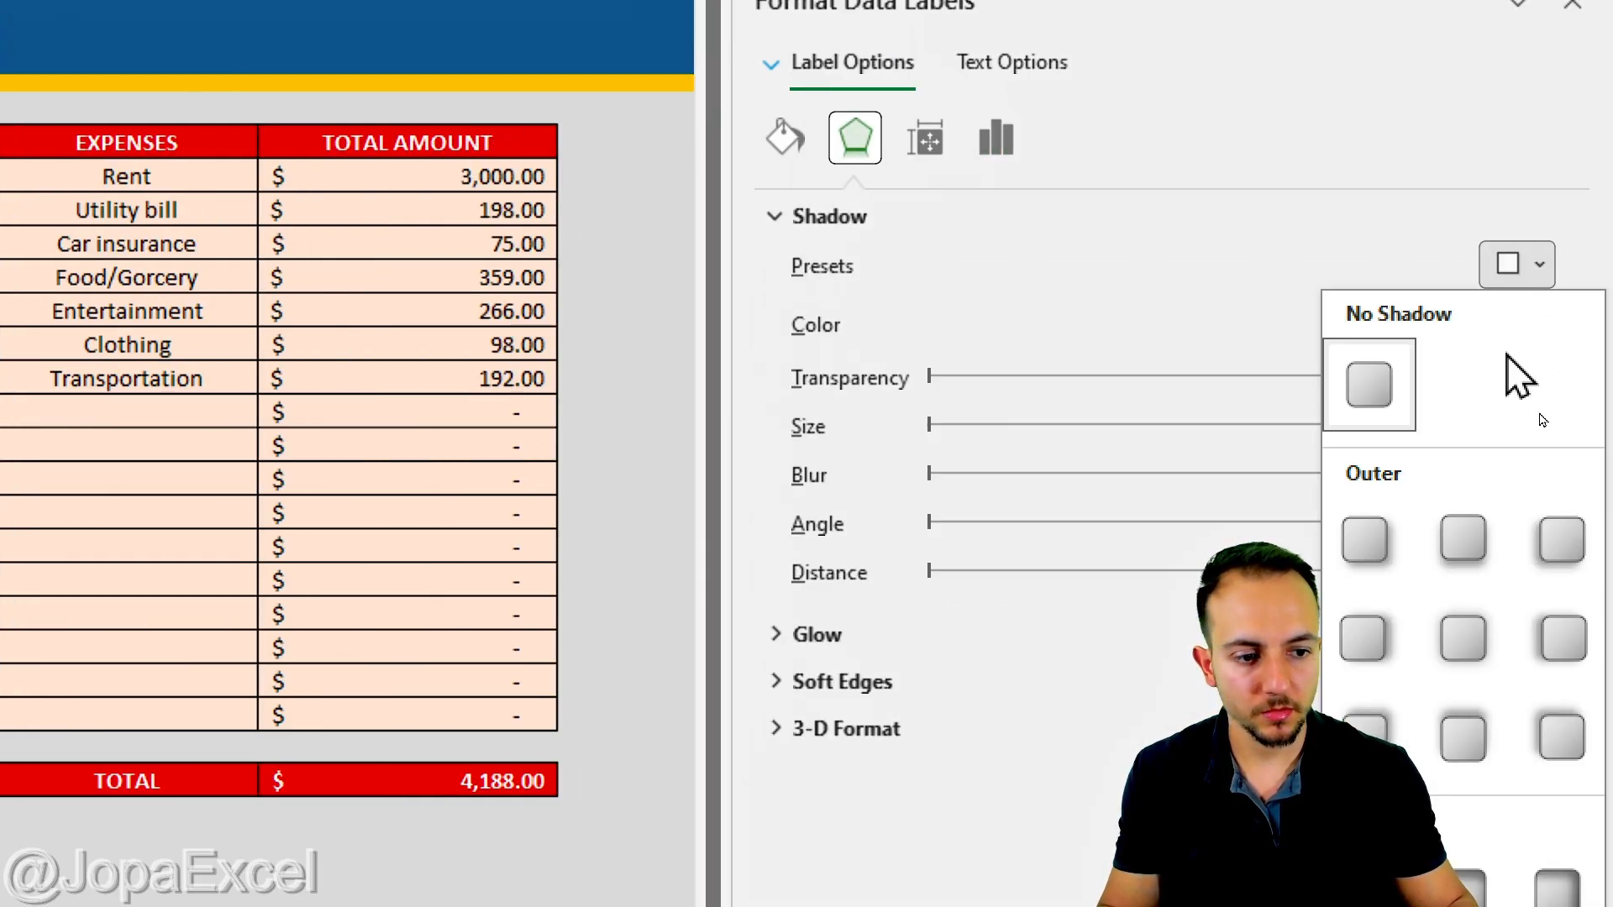
pyautogui.click(1372, 539)
# Fill the data labels with light grey and give them a solid black border
pyautogui.click(789, 158)
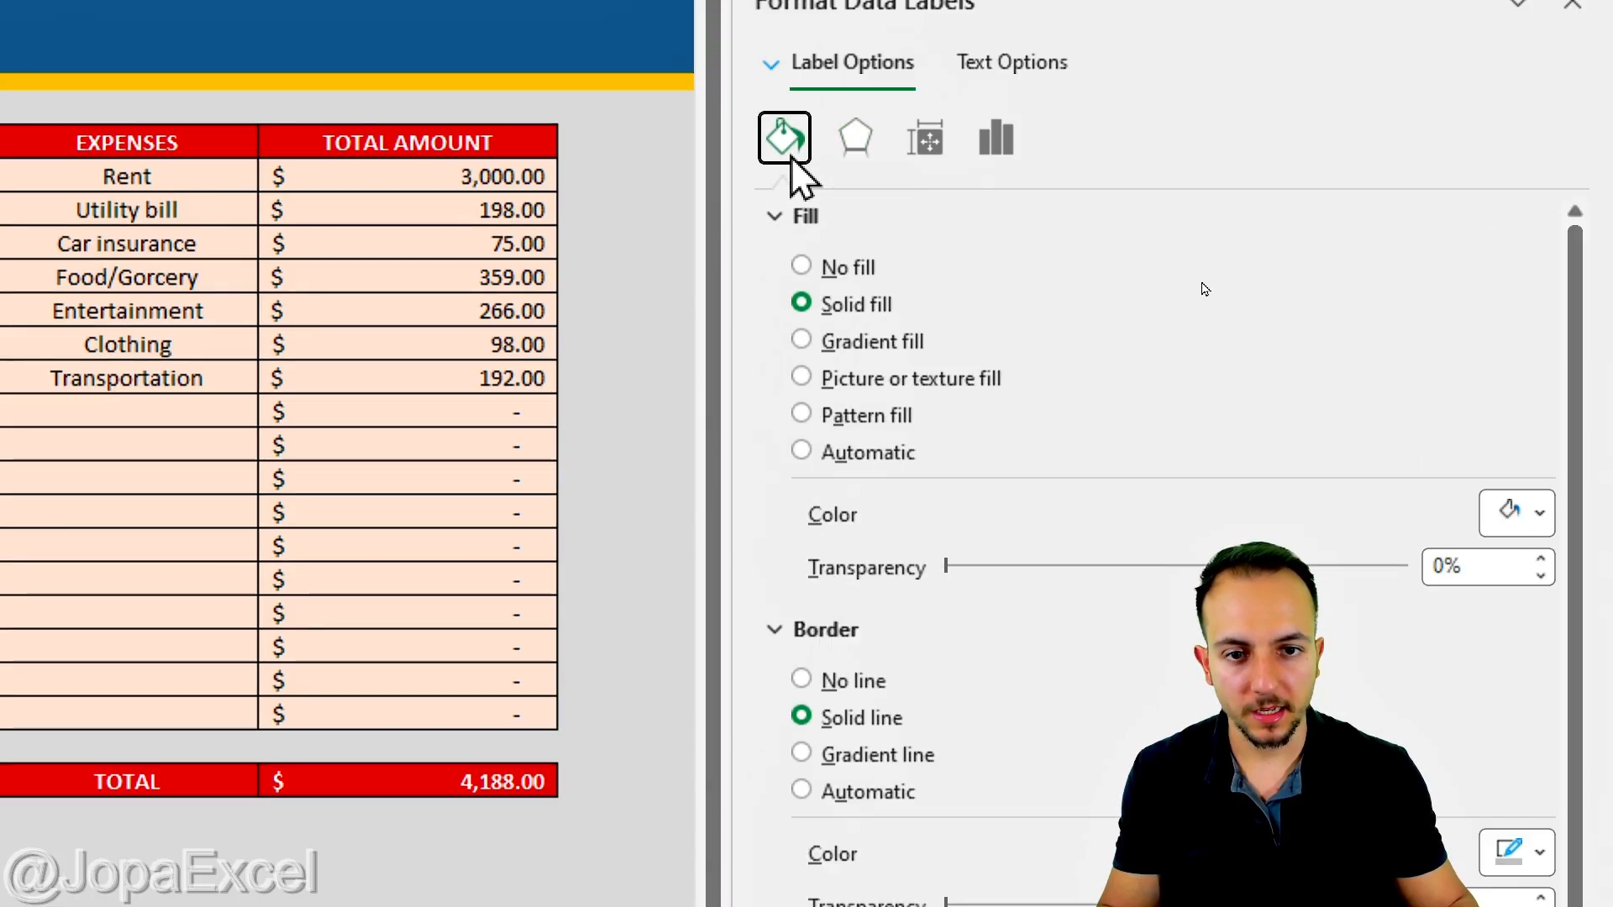
pyautogui.click(1539, 512)
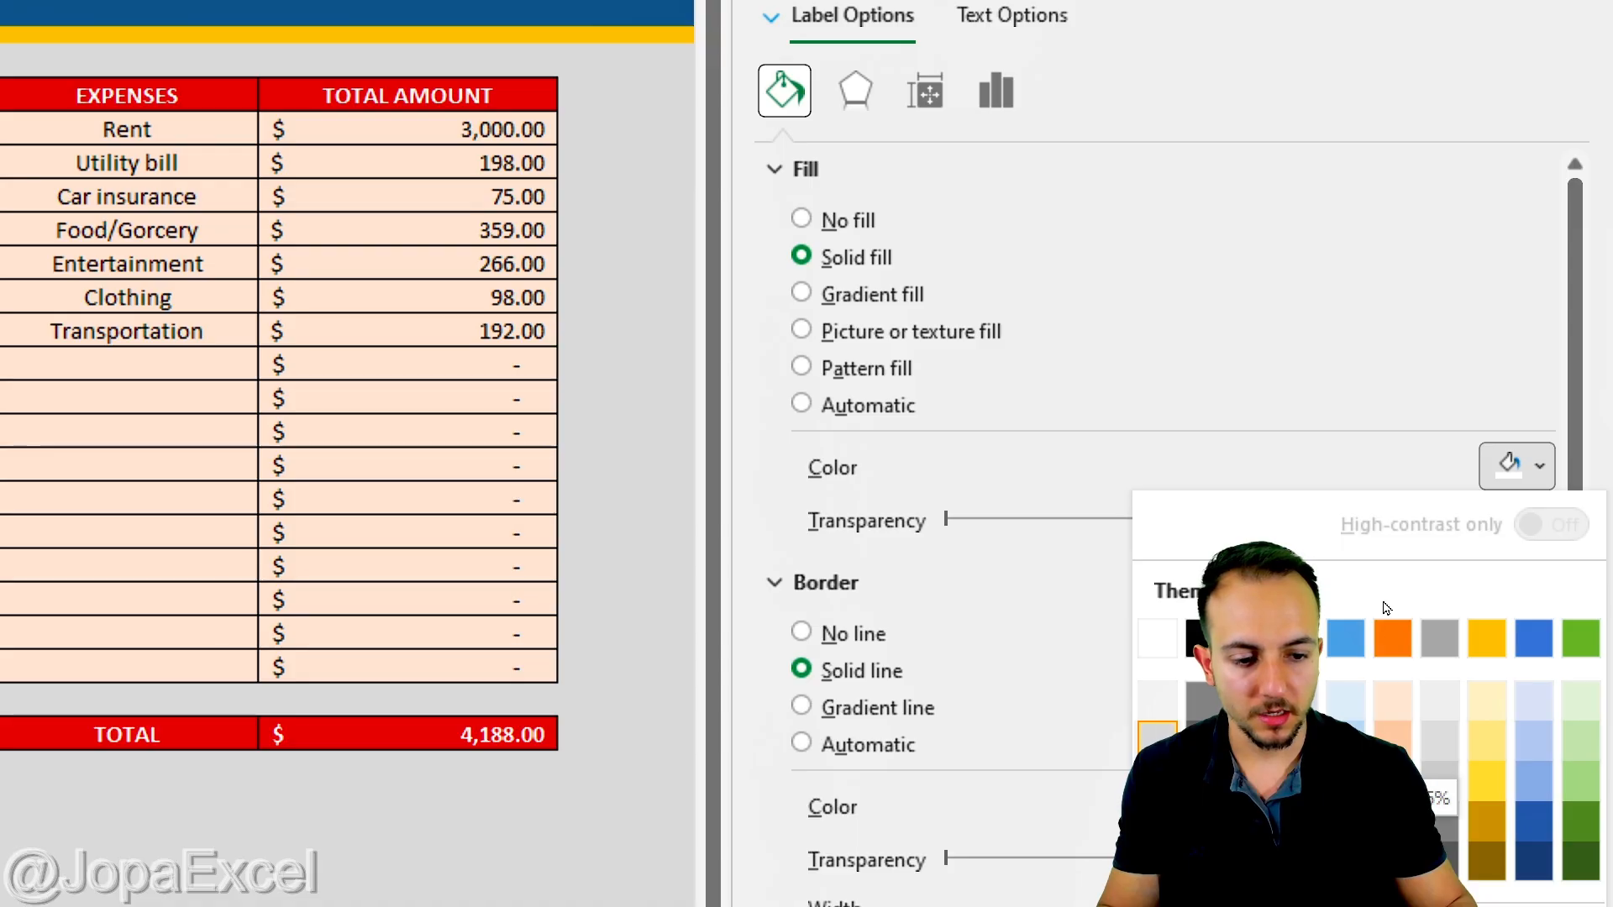
pyautogui.click(1158, 745)
pyautogui.click(822, 171)
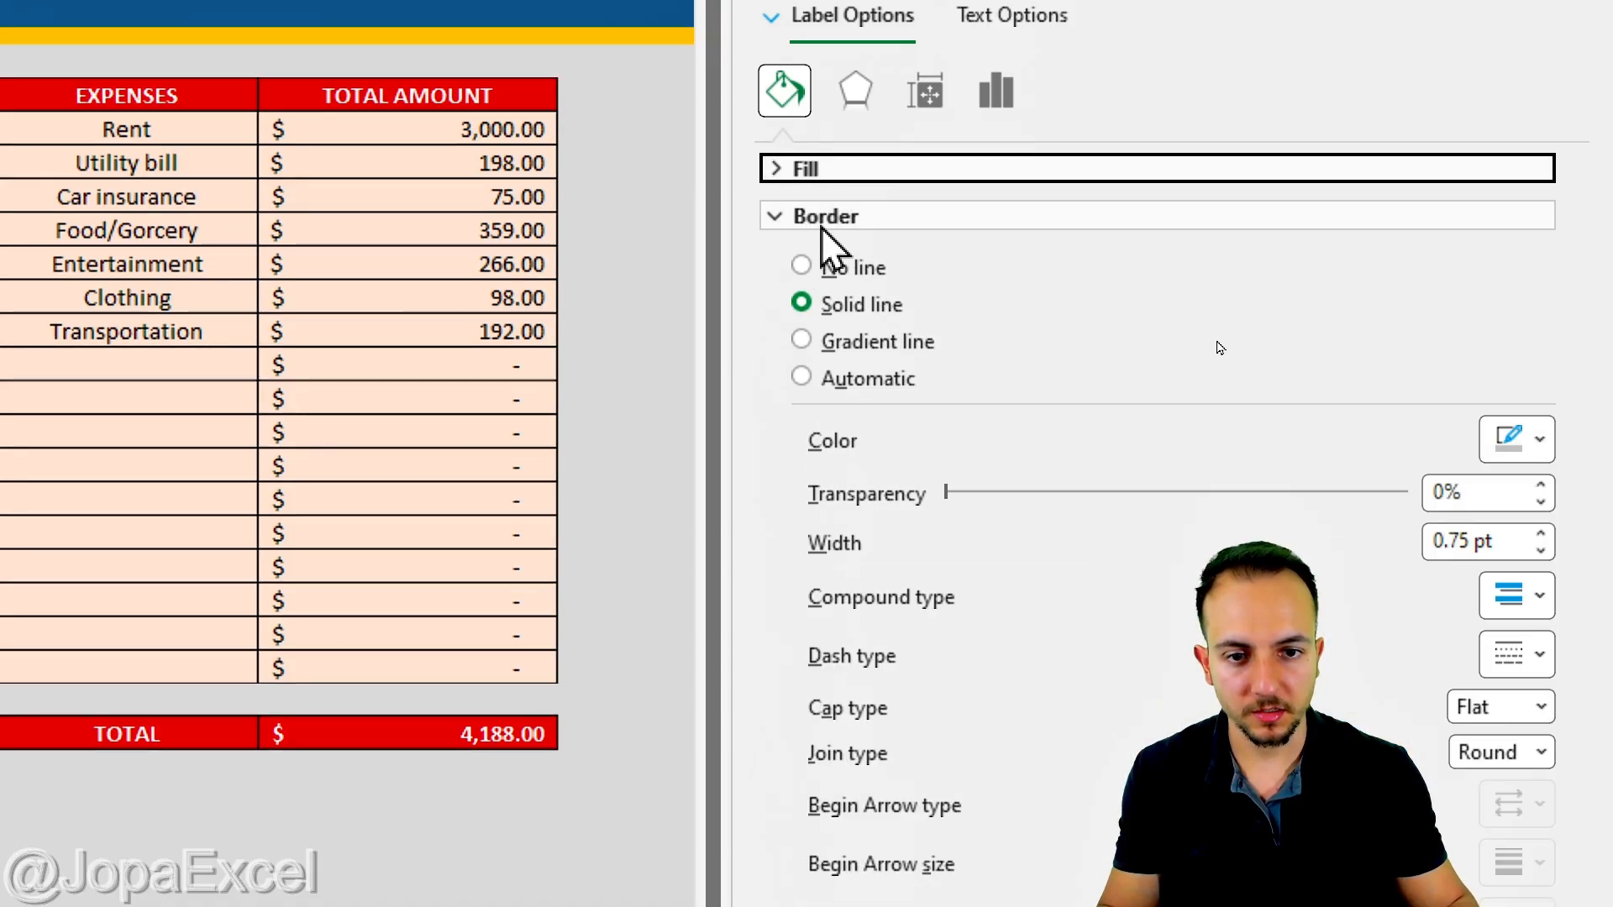
pyautogui.click(1514, 453)
pyautogui.click(1422, 602)
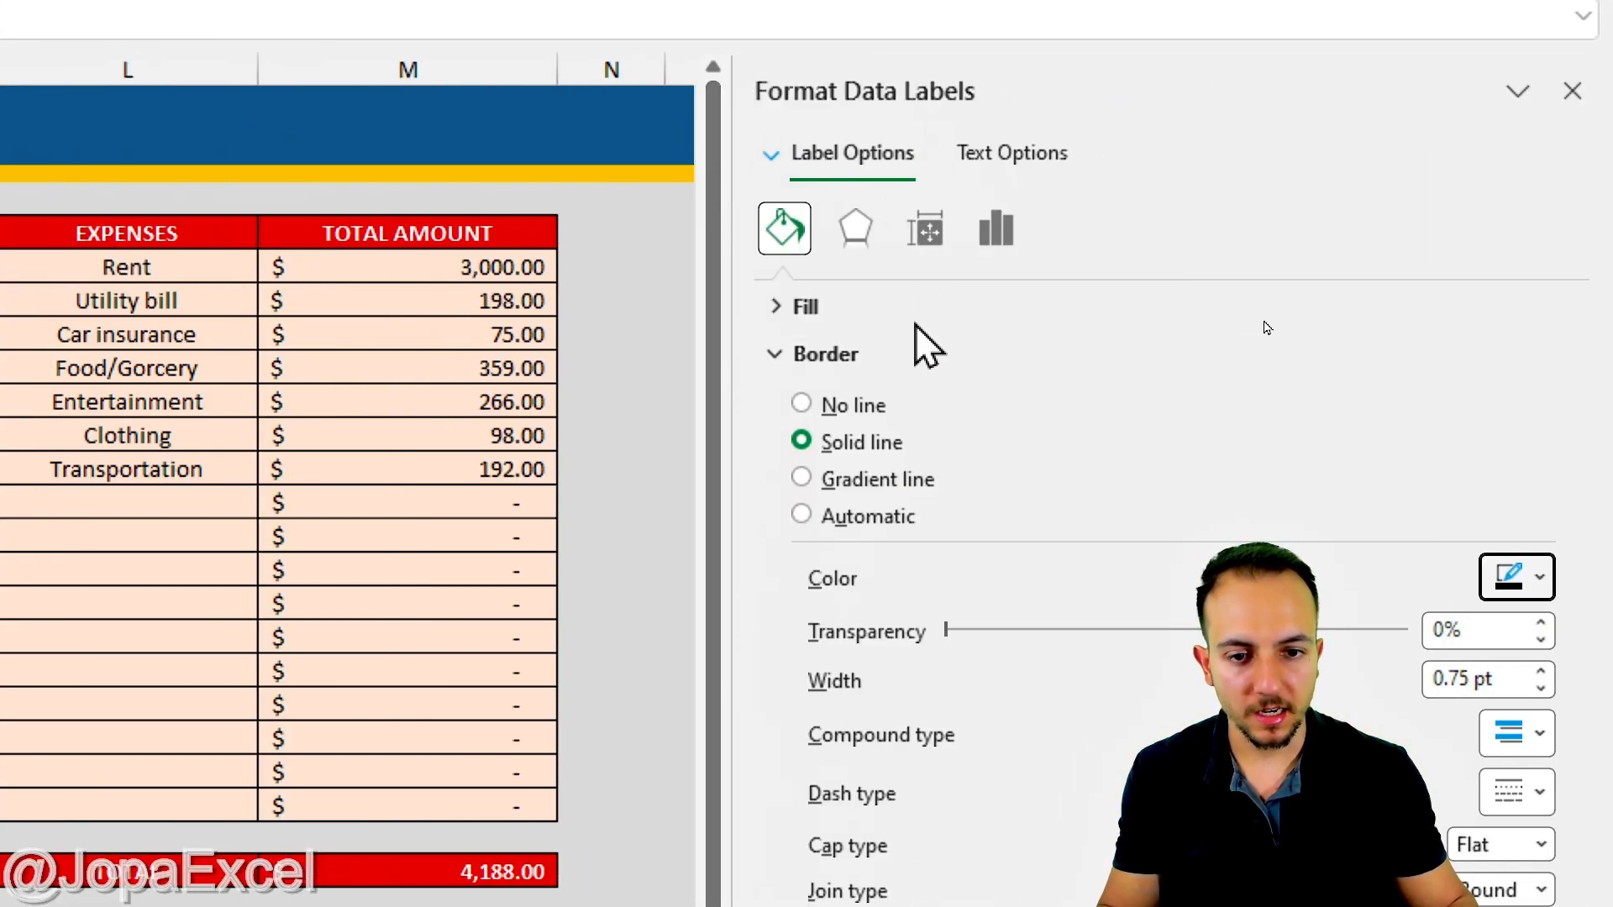
pyautogui.click(915, 321)
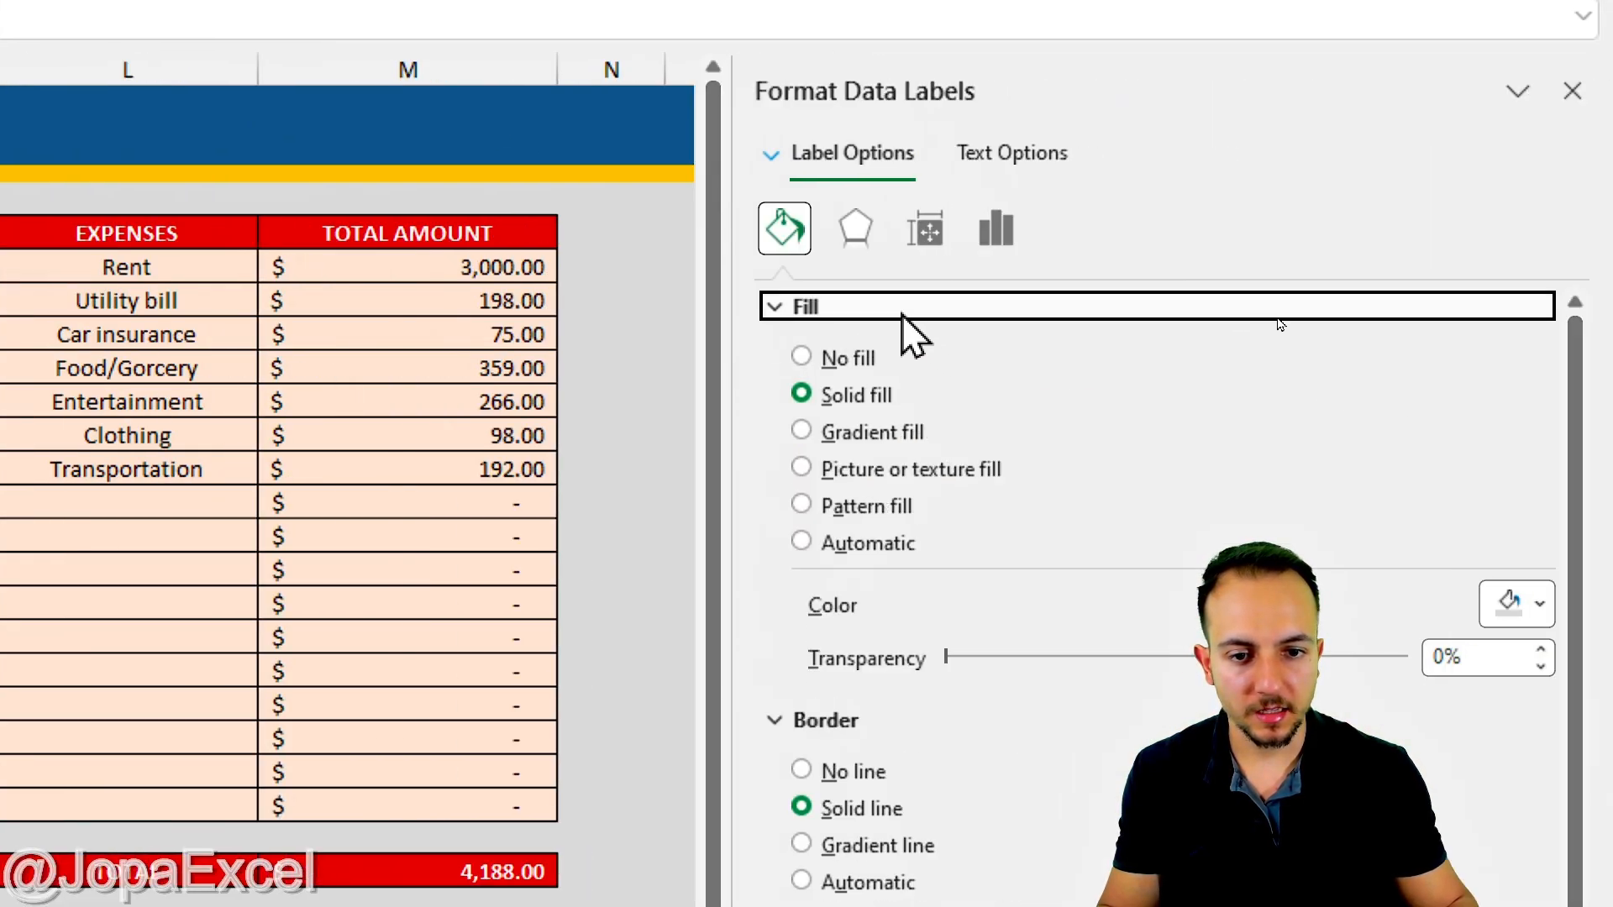
pyautogui.click(1513, 605)
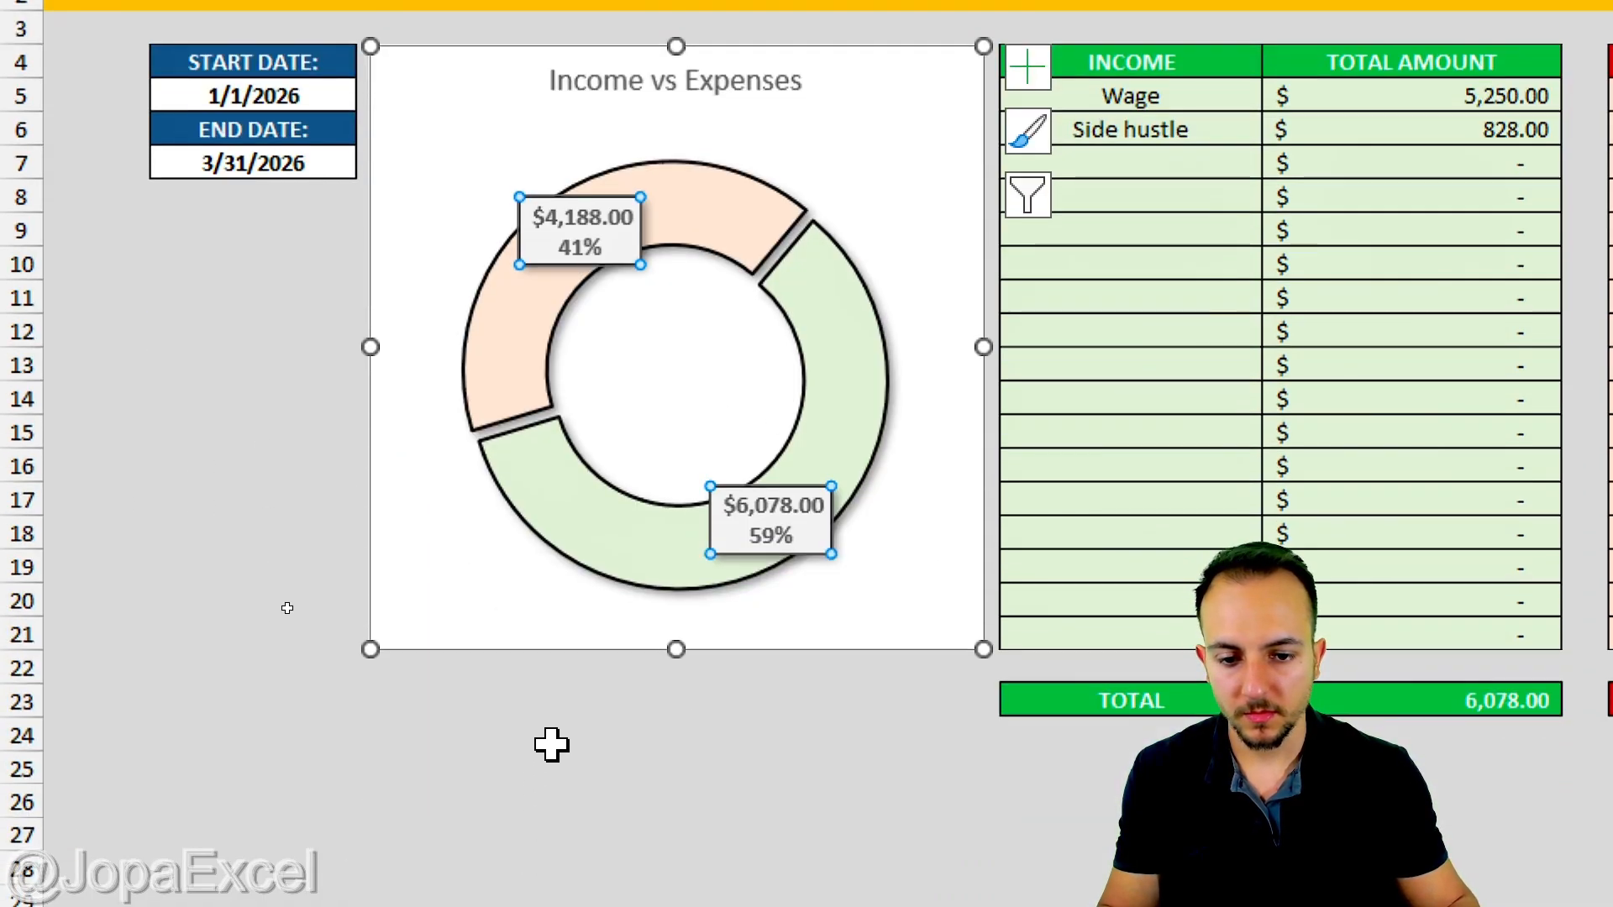
# Apply an outer preset shadow to the chart area with 60% transparency, 100% size, 4 pt blur, 45° angle and 3 pt distance
pyautogui.click(717, 648)
pyautogui.scroll(1, 748, 311)
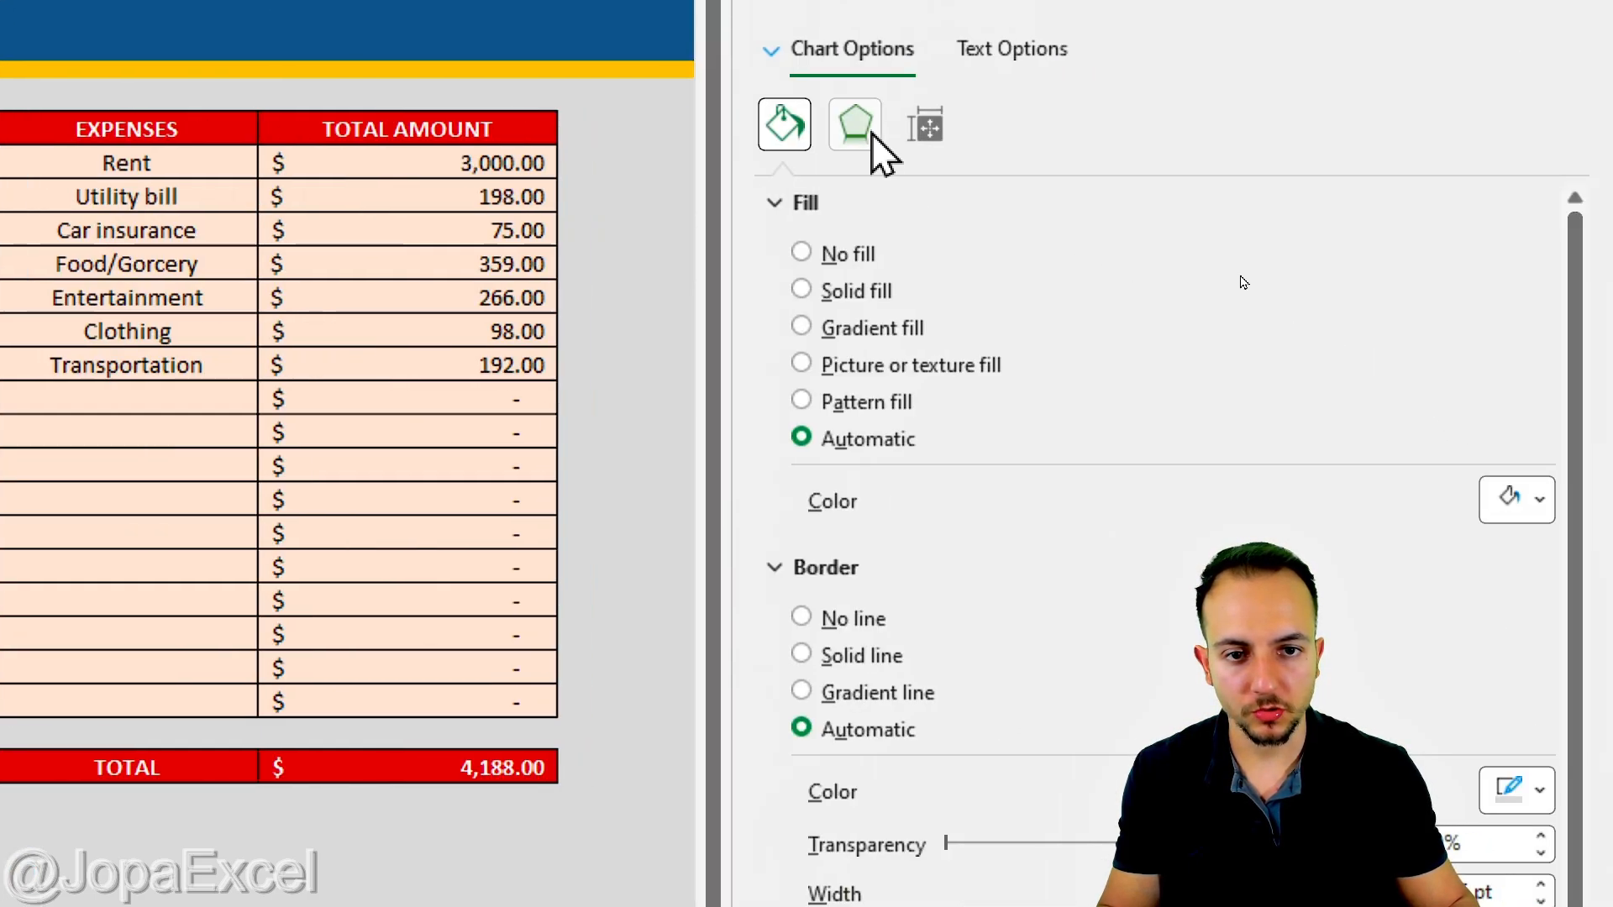
pyautogui.click(866, 130)
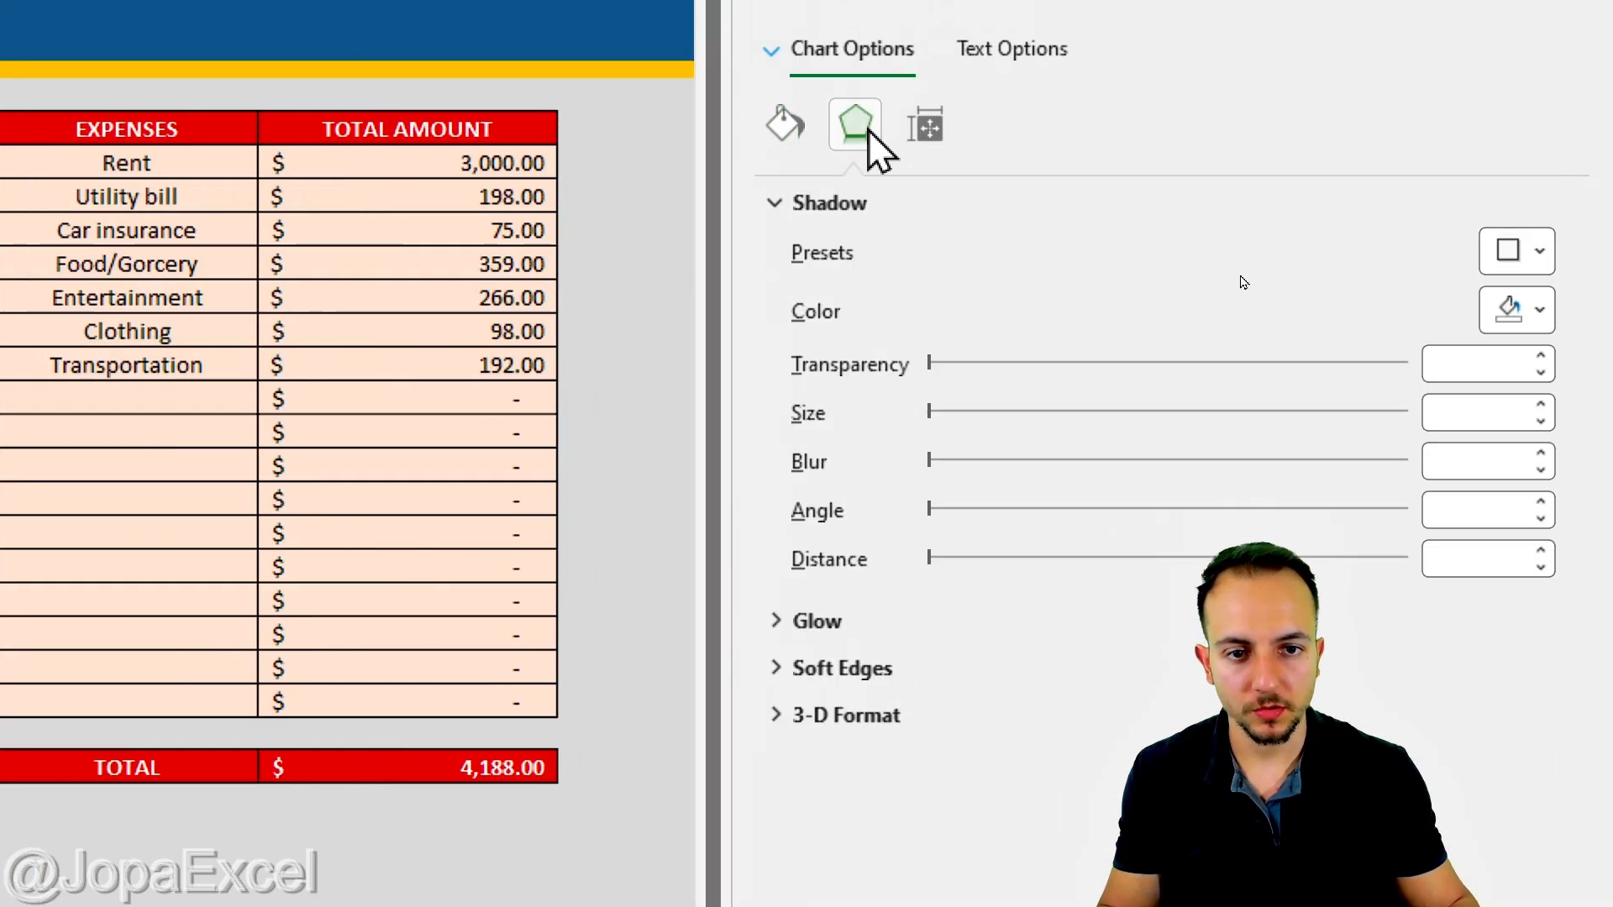
pyautogui.click(1540, 252)
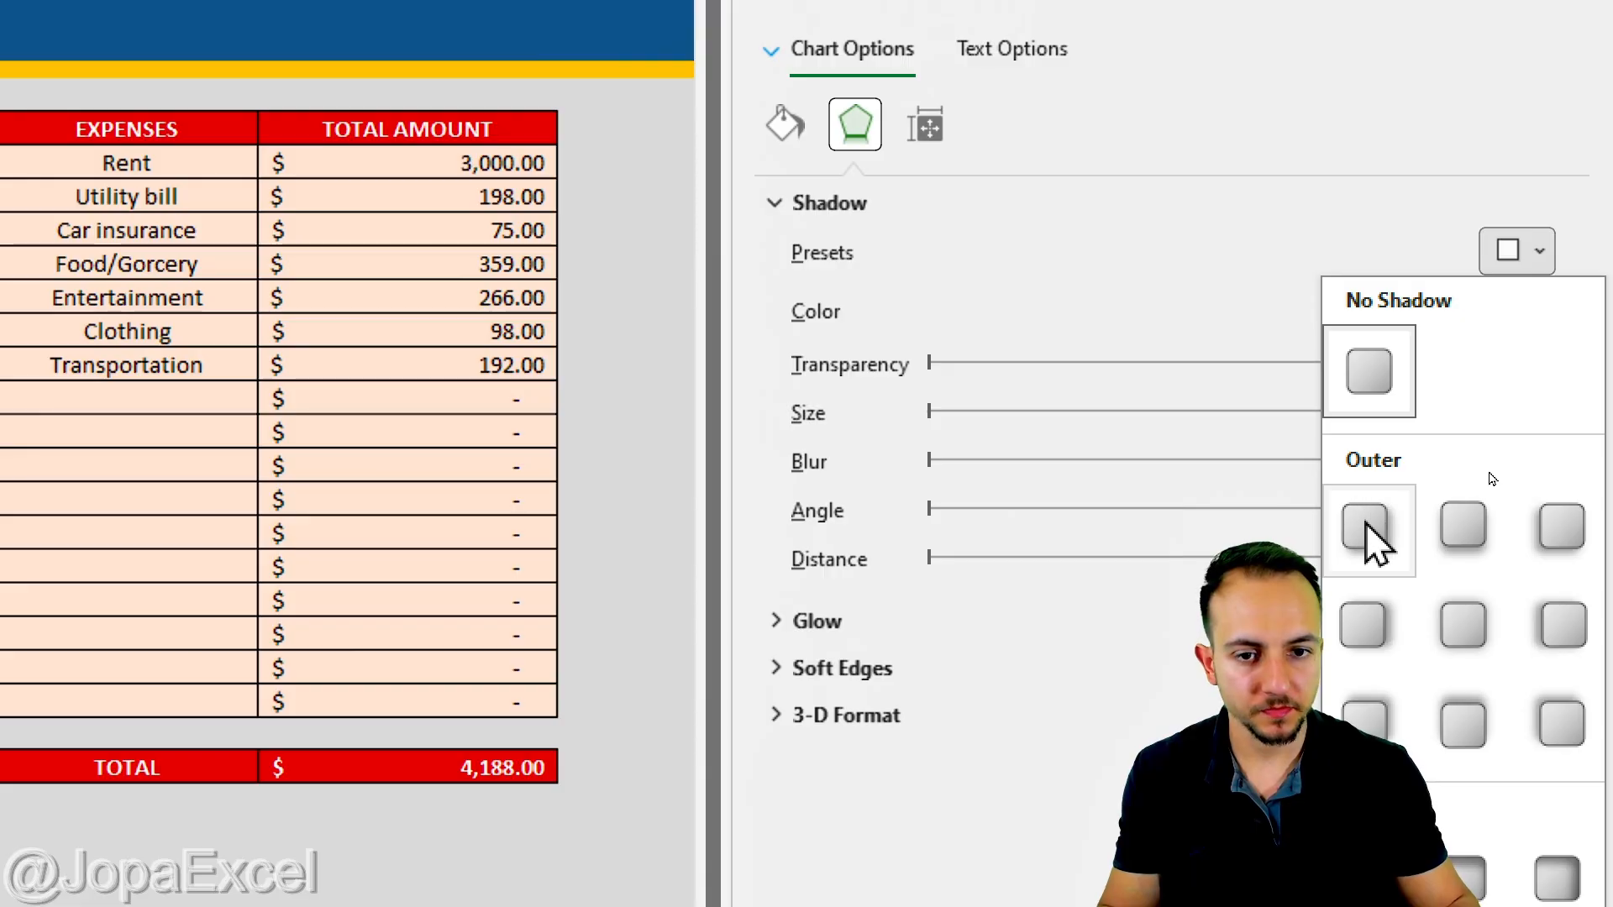
pyautogui.click(1363, 521)
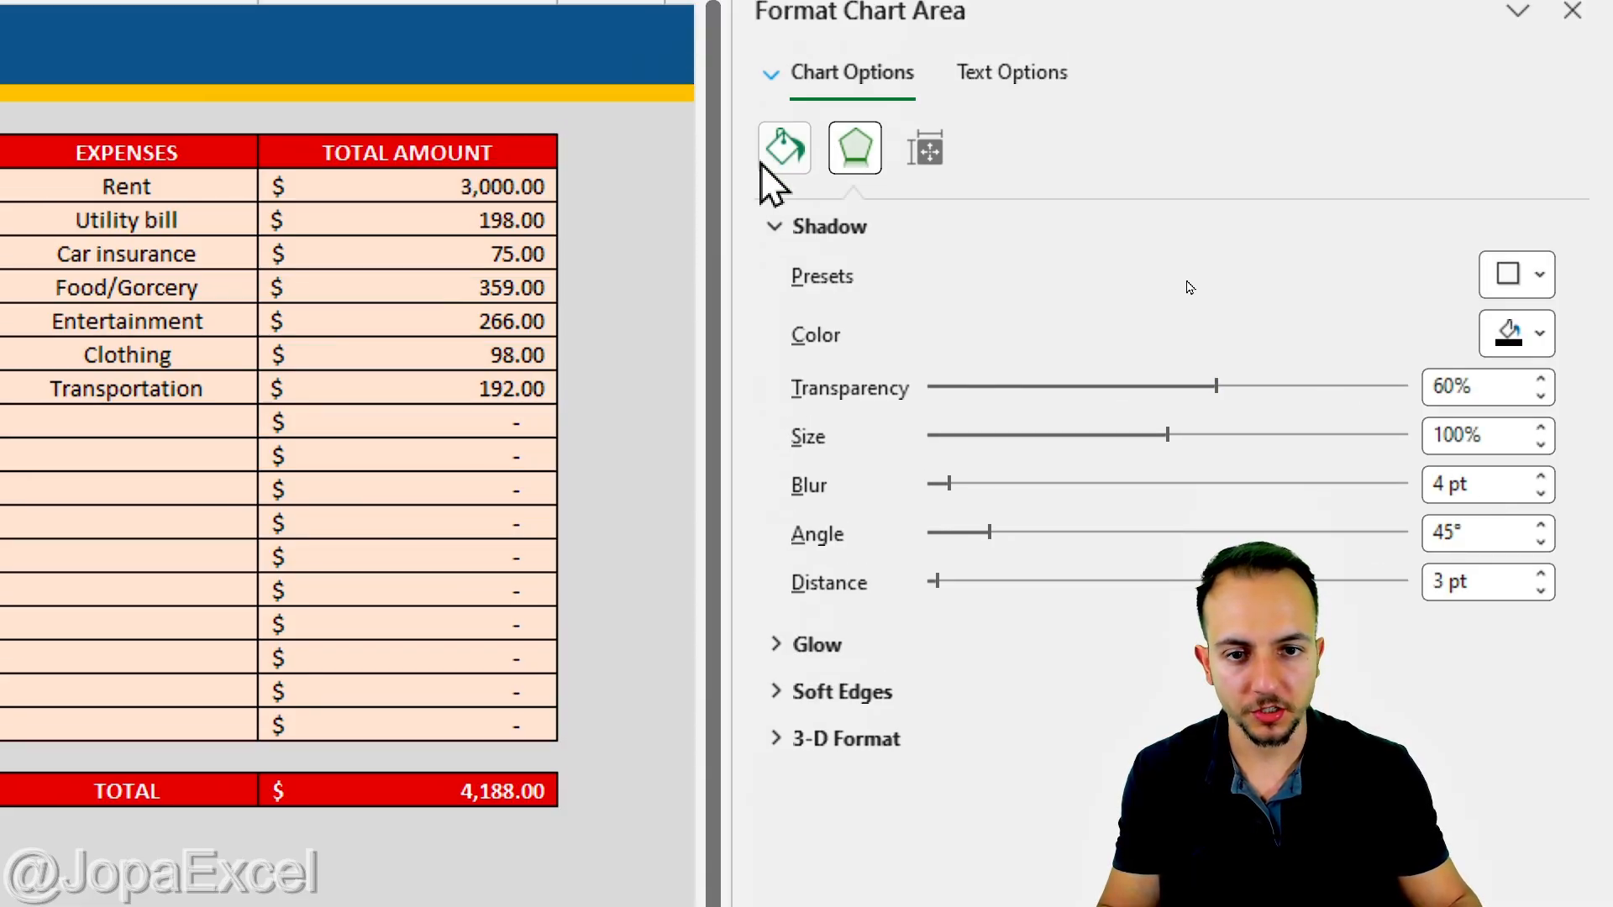
# Fill the chart area with light grey and give it a black border
pyautogui.click(783, 126)
pyautogui.click(1524, 532)
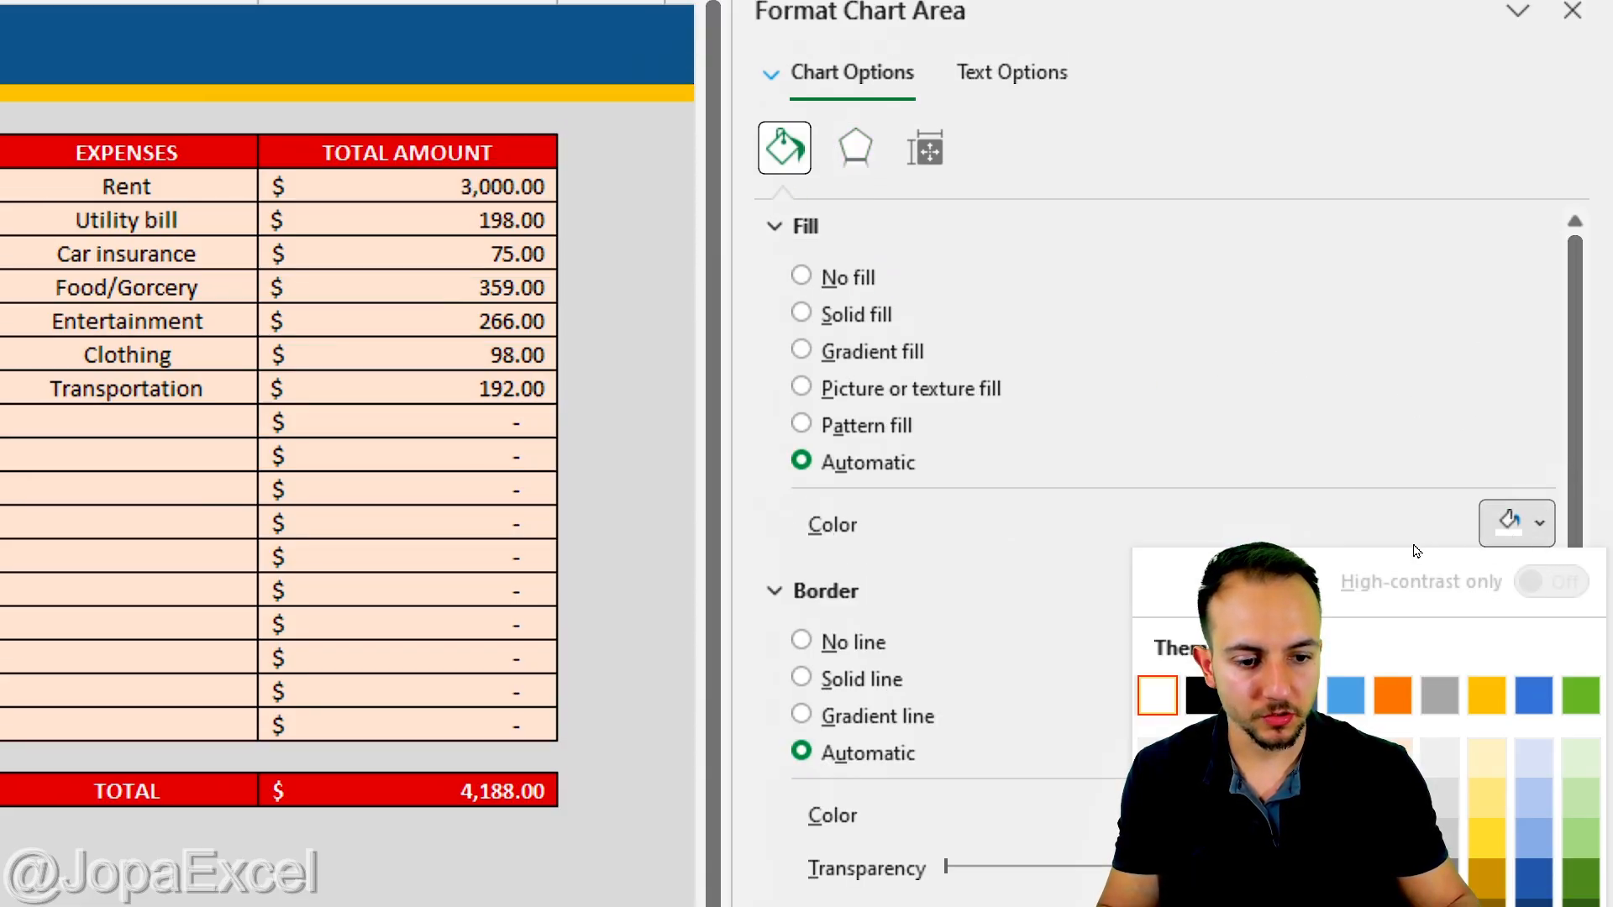
pyautogui.click(1159, 750)
pyautogui.click(812, 235)
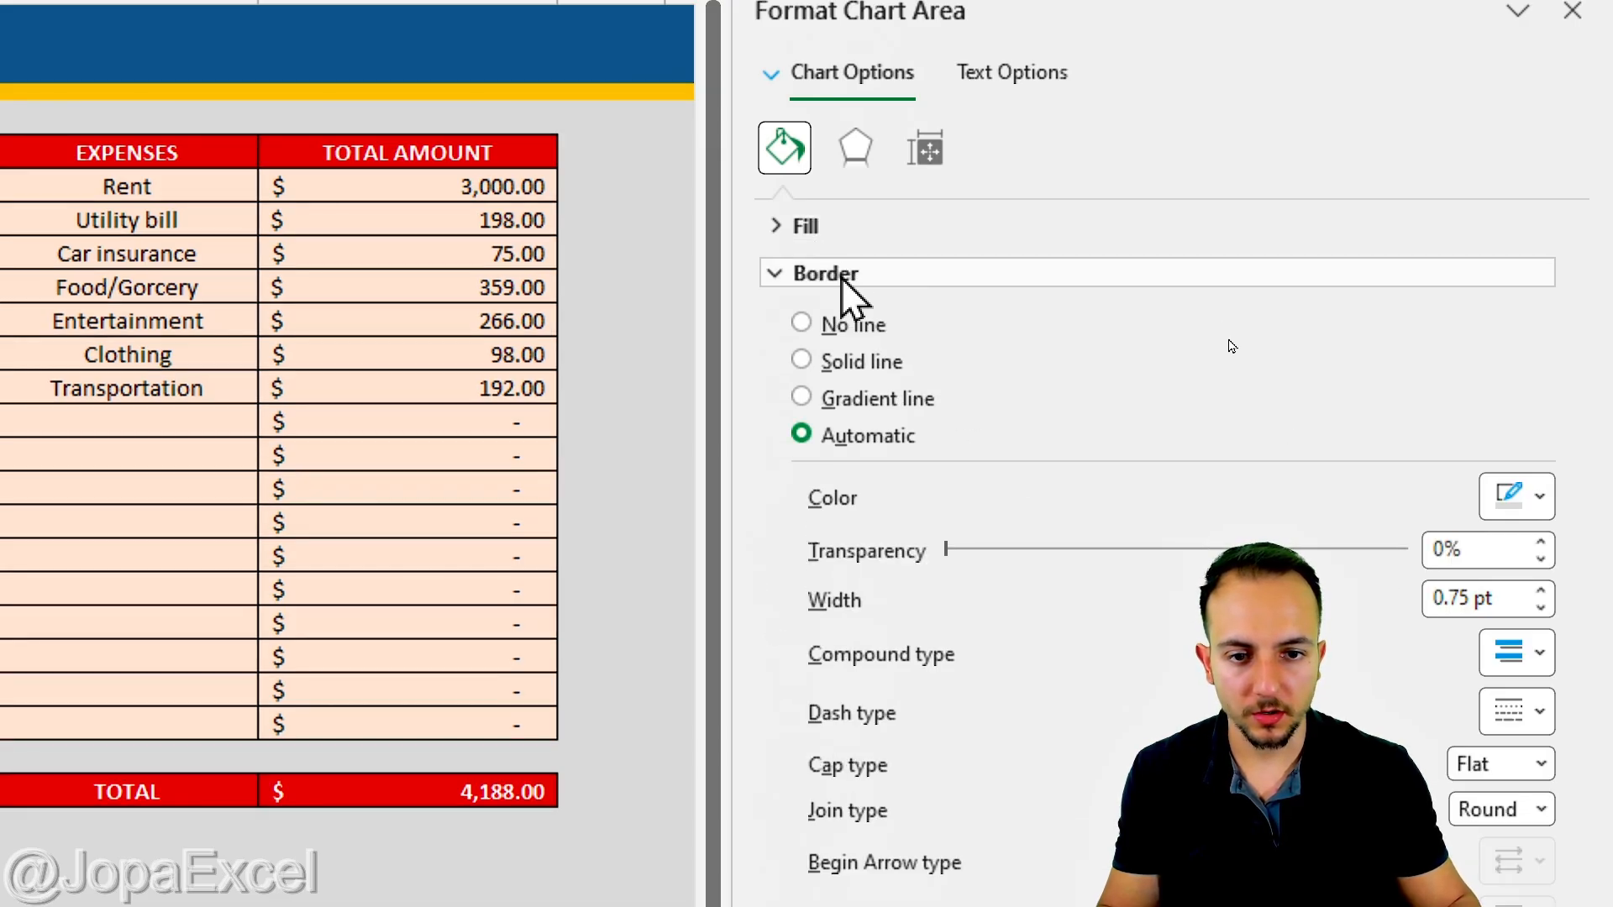
pyautogui.click(1524, 497)
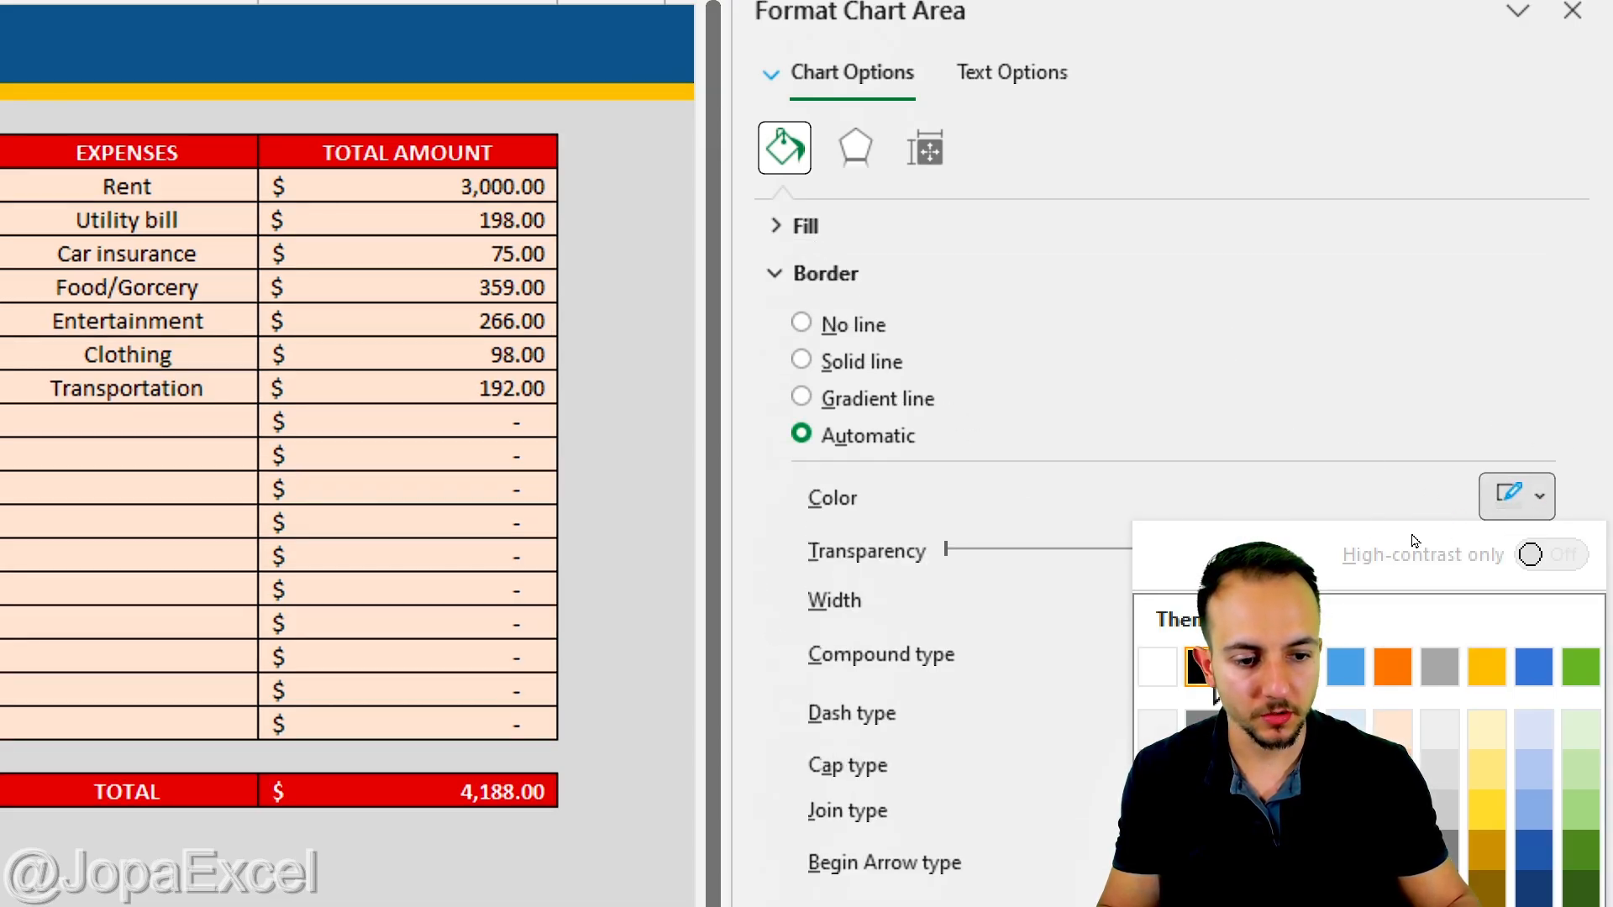
pyautogui.click(1296, 666)
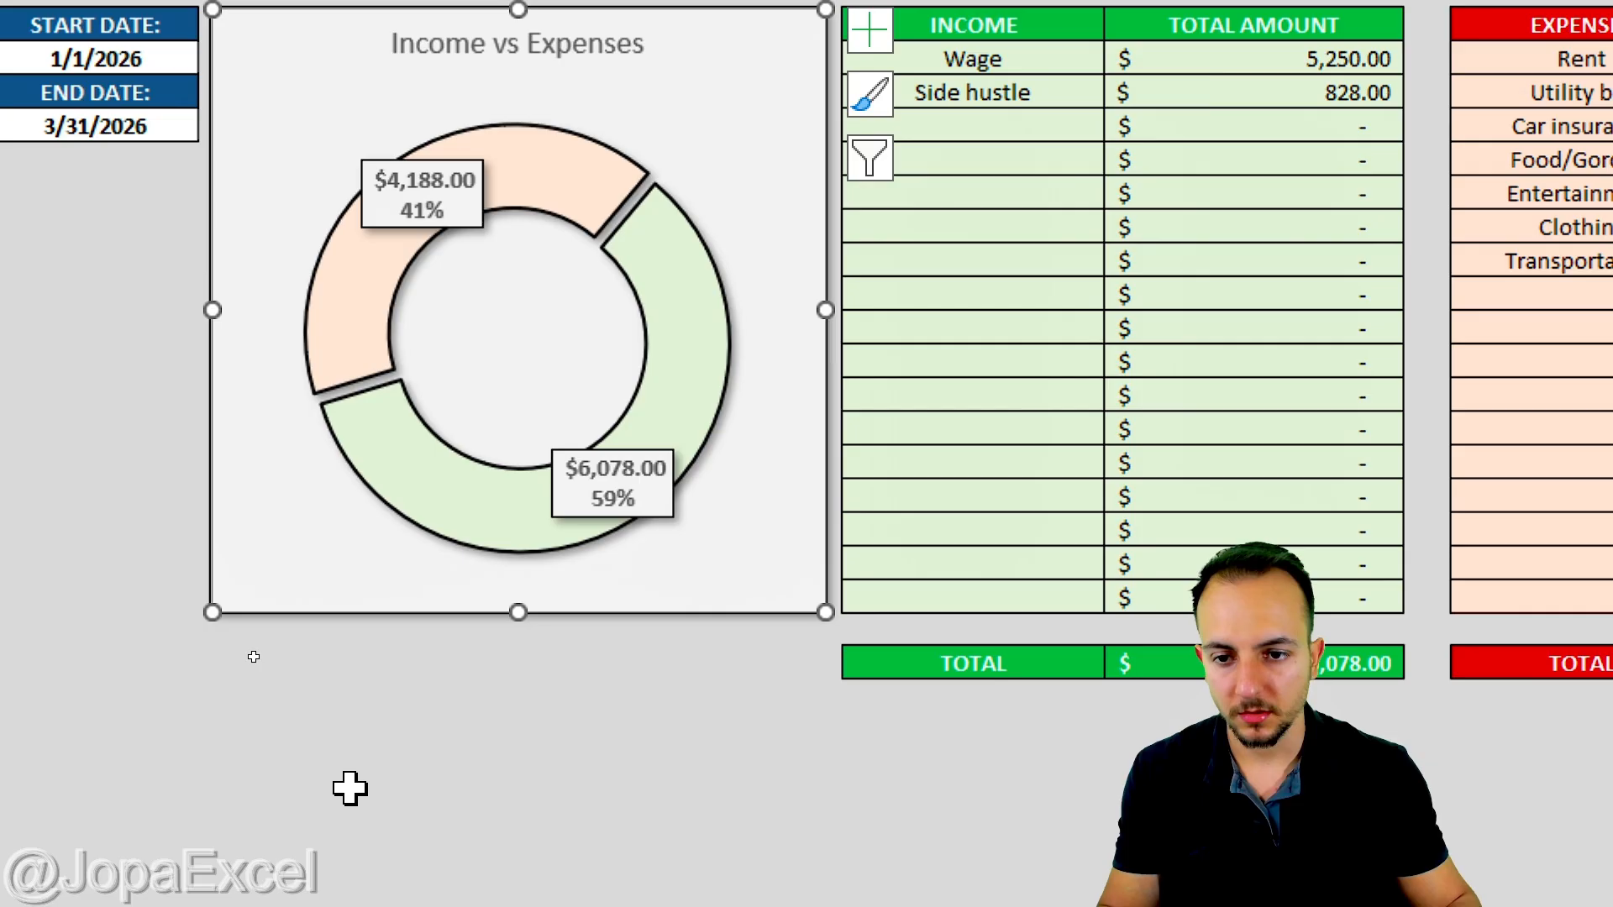
# Deselect the chart and close the formatting pane
pyautogui.click(349, 788)
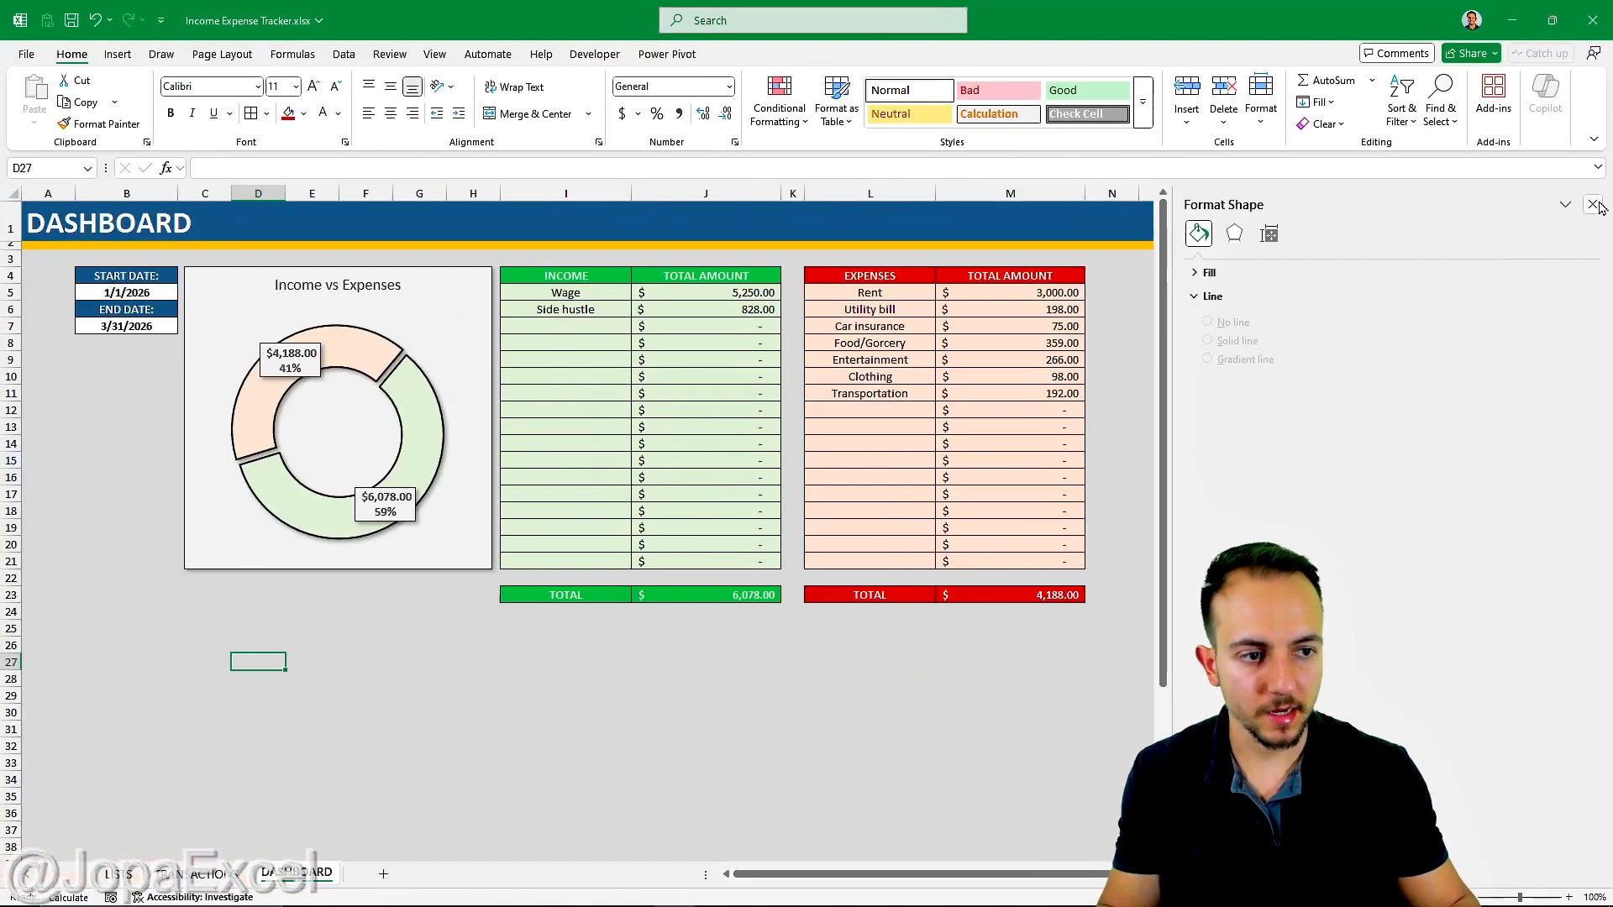
pyautogui.click(1595, 205)
pyautogui.click(670, 746)
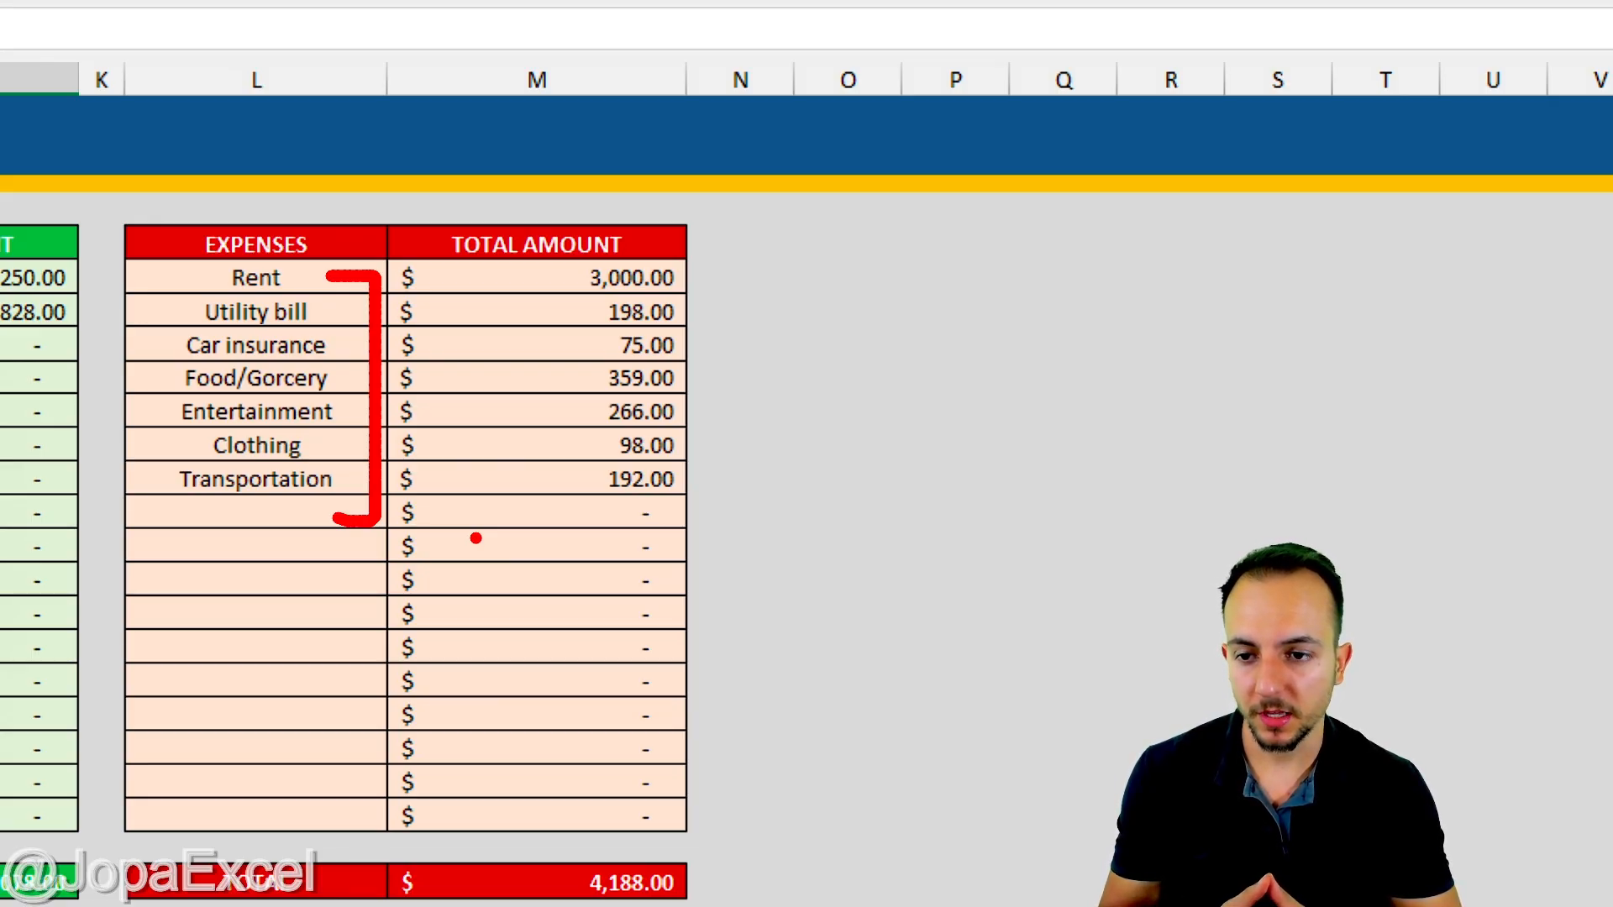
# Insert a doughnut chart from the INCOME table's header, Wage and Side hustle rows and place it below the Income vs Expenses chart
pyautogui.hscroll(-5, 180, 461)
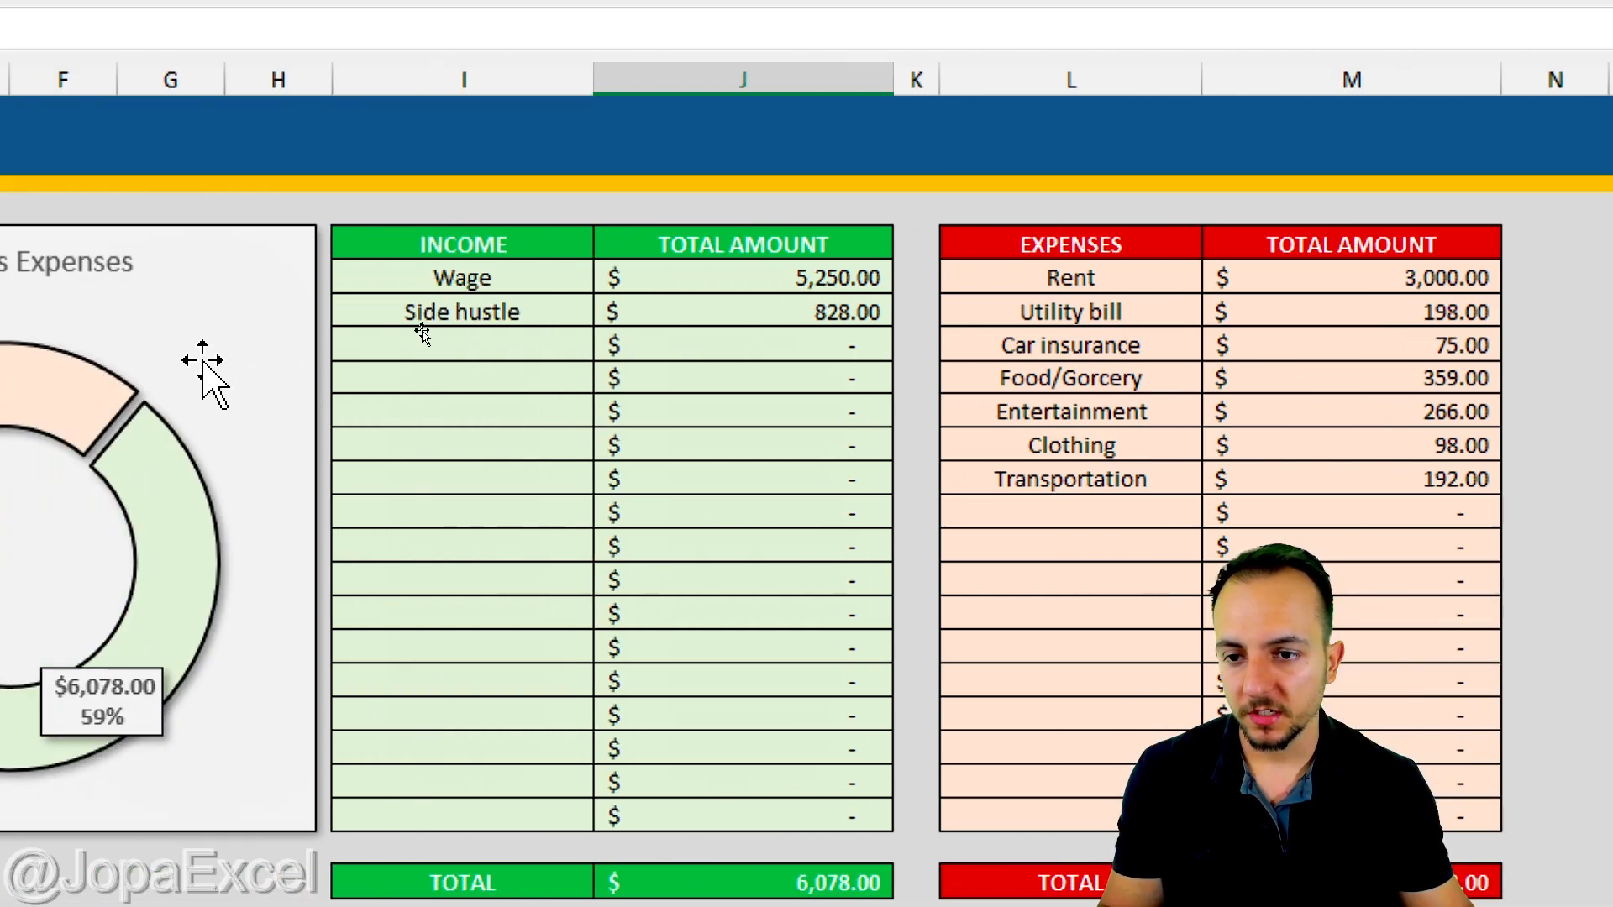
pyautogui.click(548, 244)
pyautogui.moveTo(548, 244); pyautogui.dragTo(637, 304)
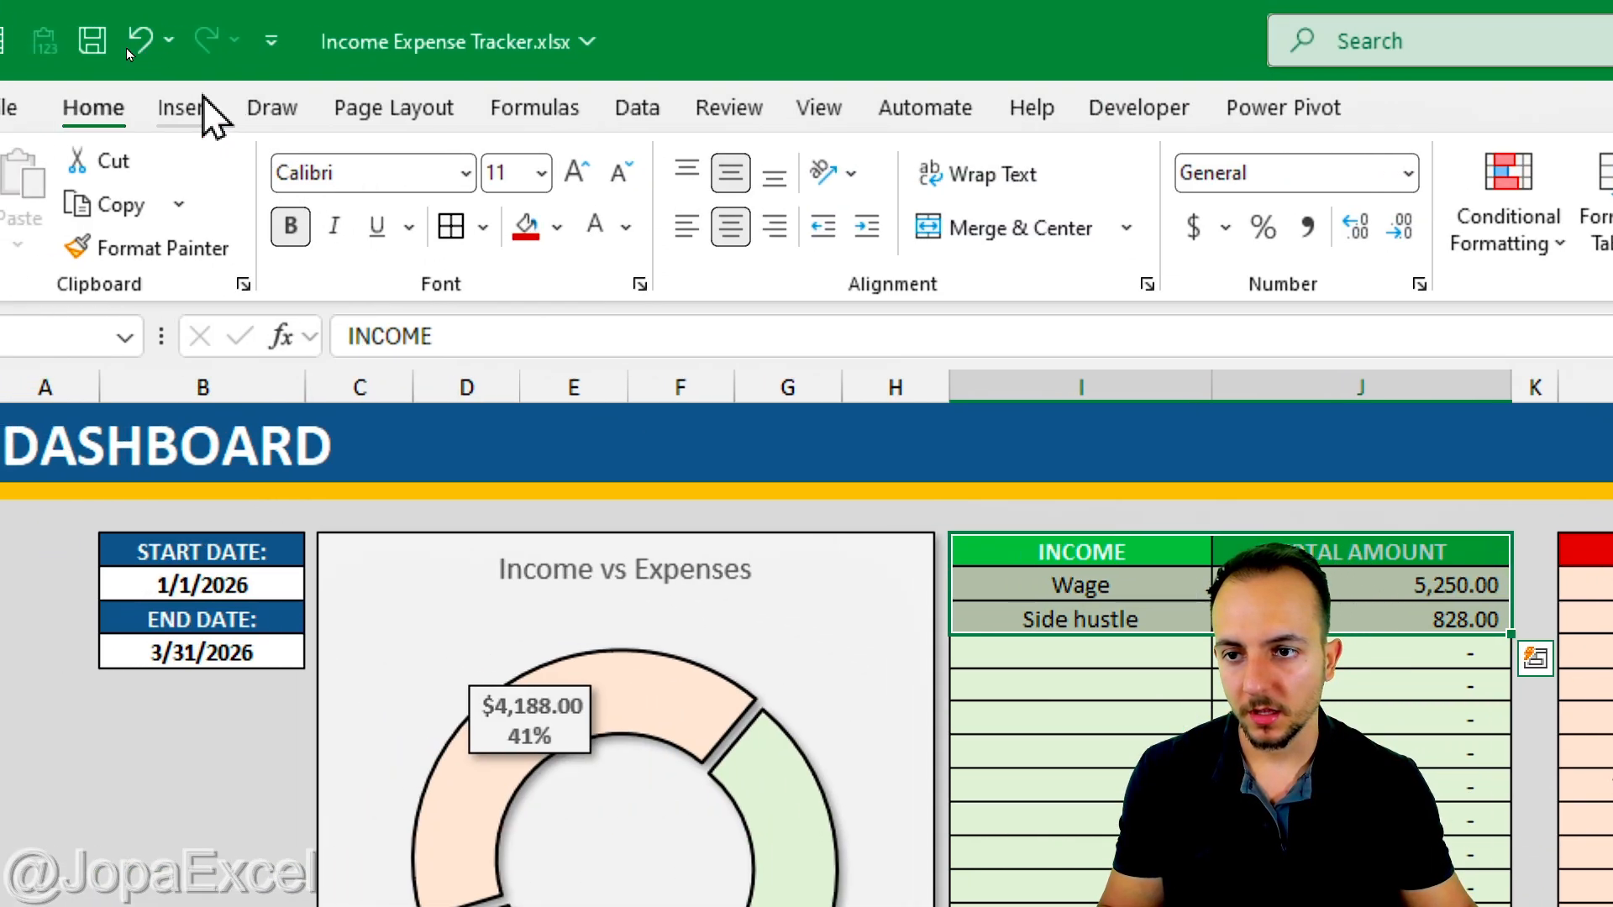
pyautogui.click(201, 109)
pyautogui.click(1172, 246)
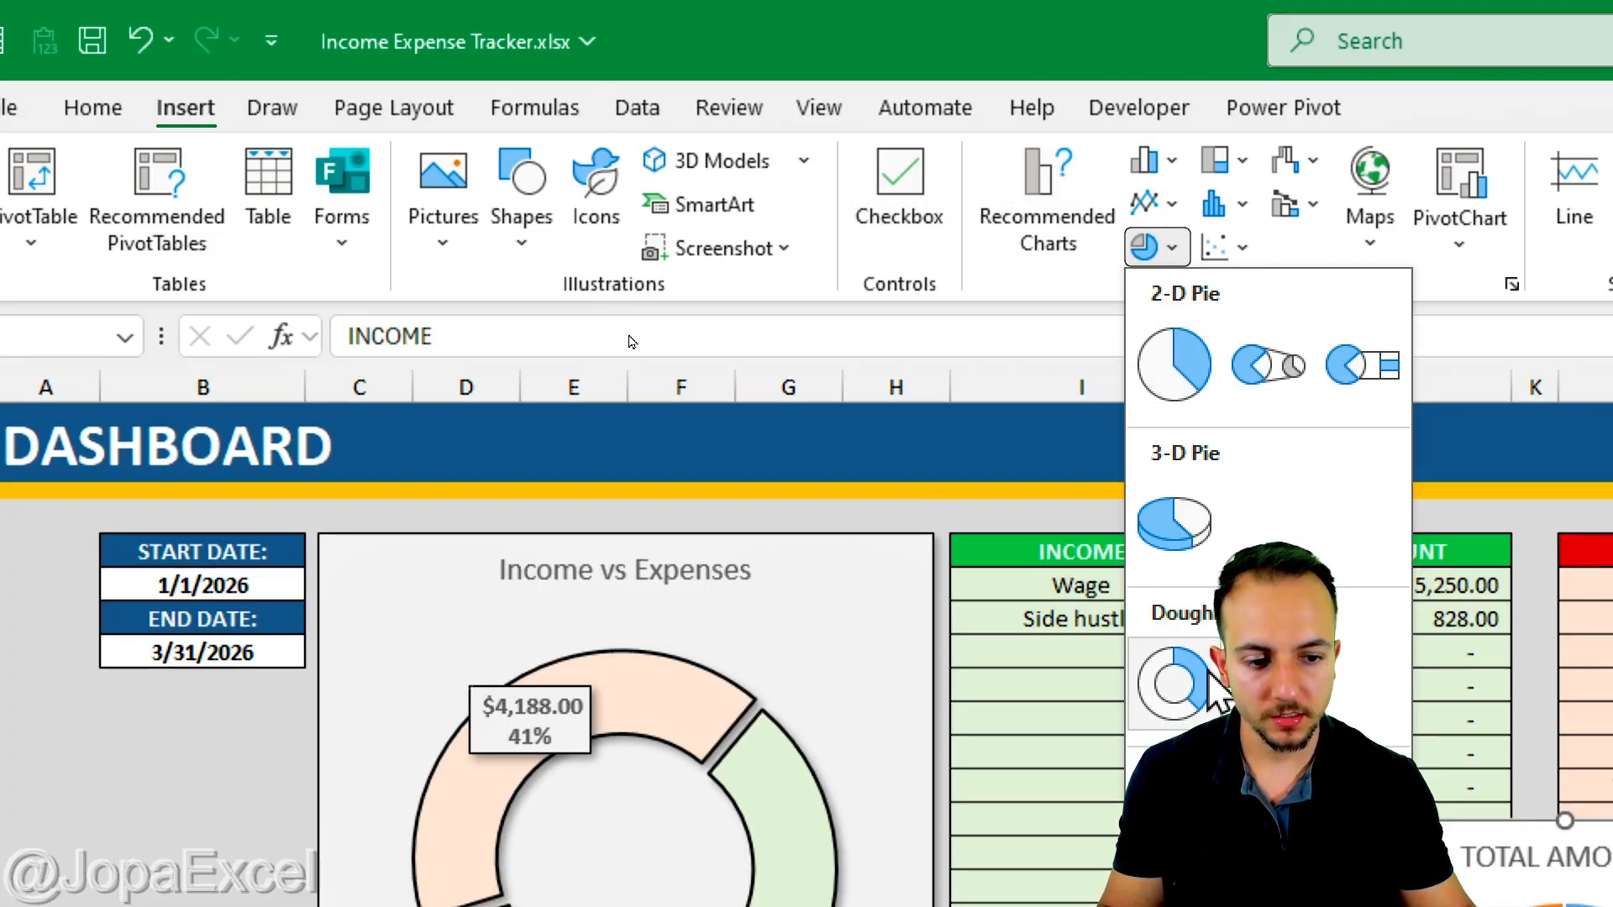
pyautogui.click(1184, 676)
pyautogui.moveTo(1090, 317); pyautogui.dragTo(285, 670)
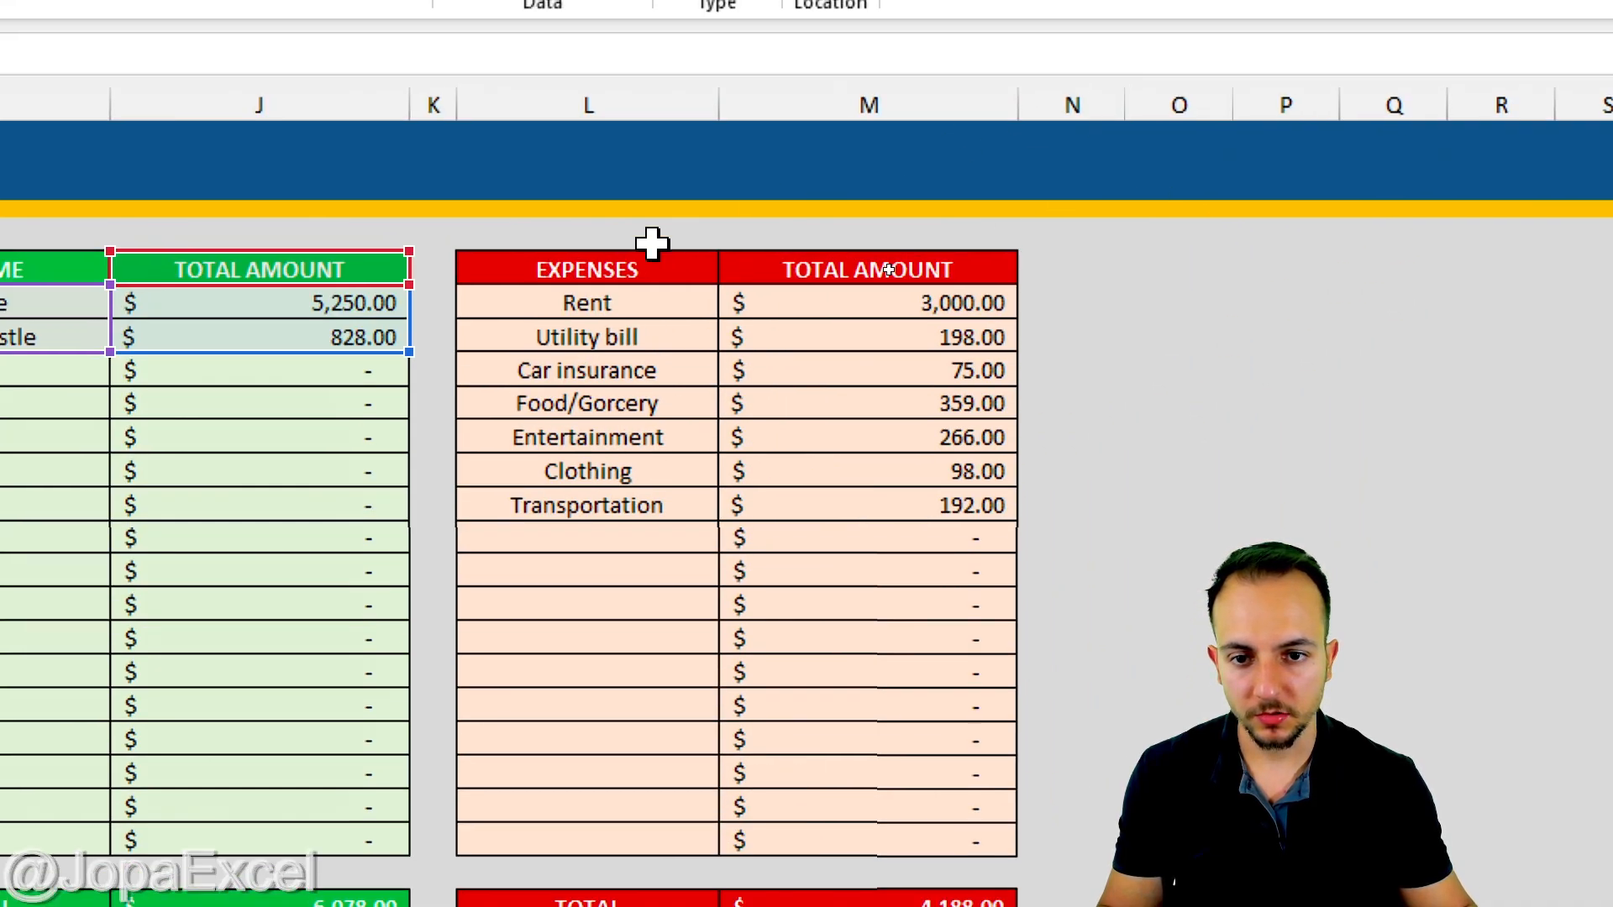
# Insert a doughnut chart from the EXPENSES table's header through the Transportation row and place it below the TOTAL rows, beside the income doughnut
pyautogui.click(655, 276)
pyautogui.moveTo(655, 276); pyautogui.dragTo(813, 511)
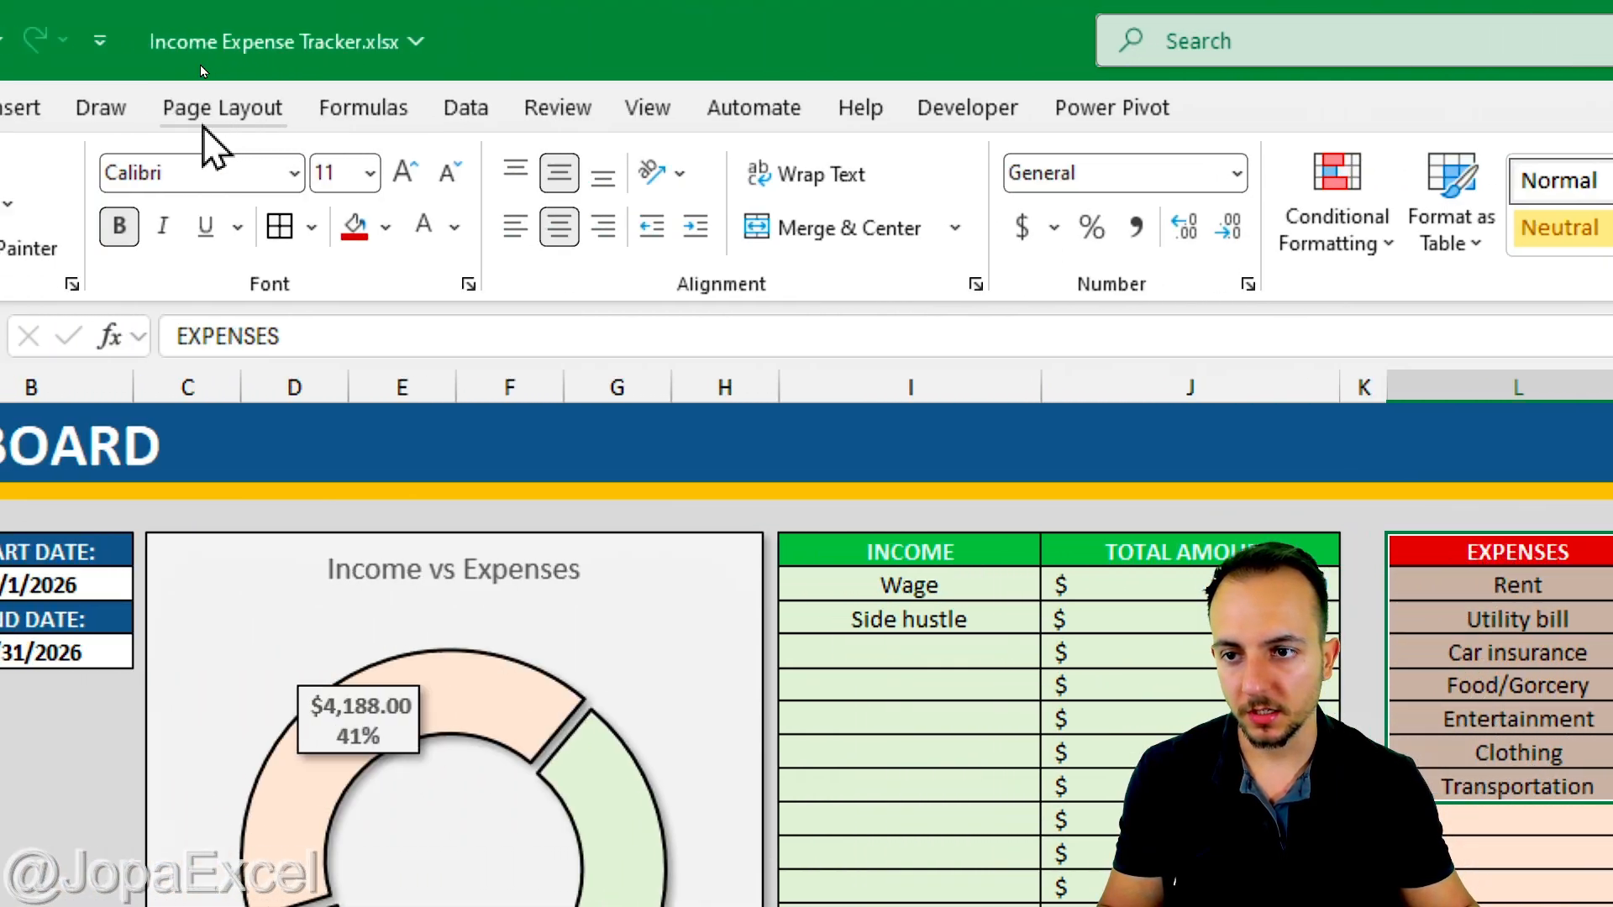
pyautogui.click(200, 114)
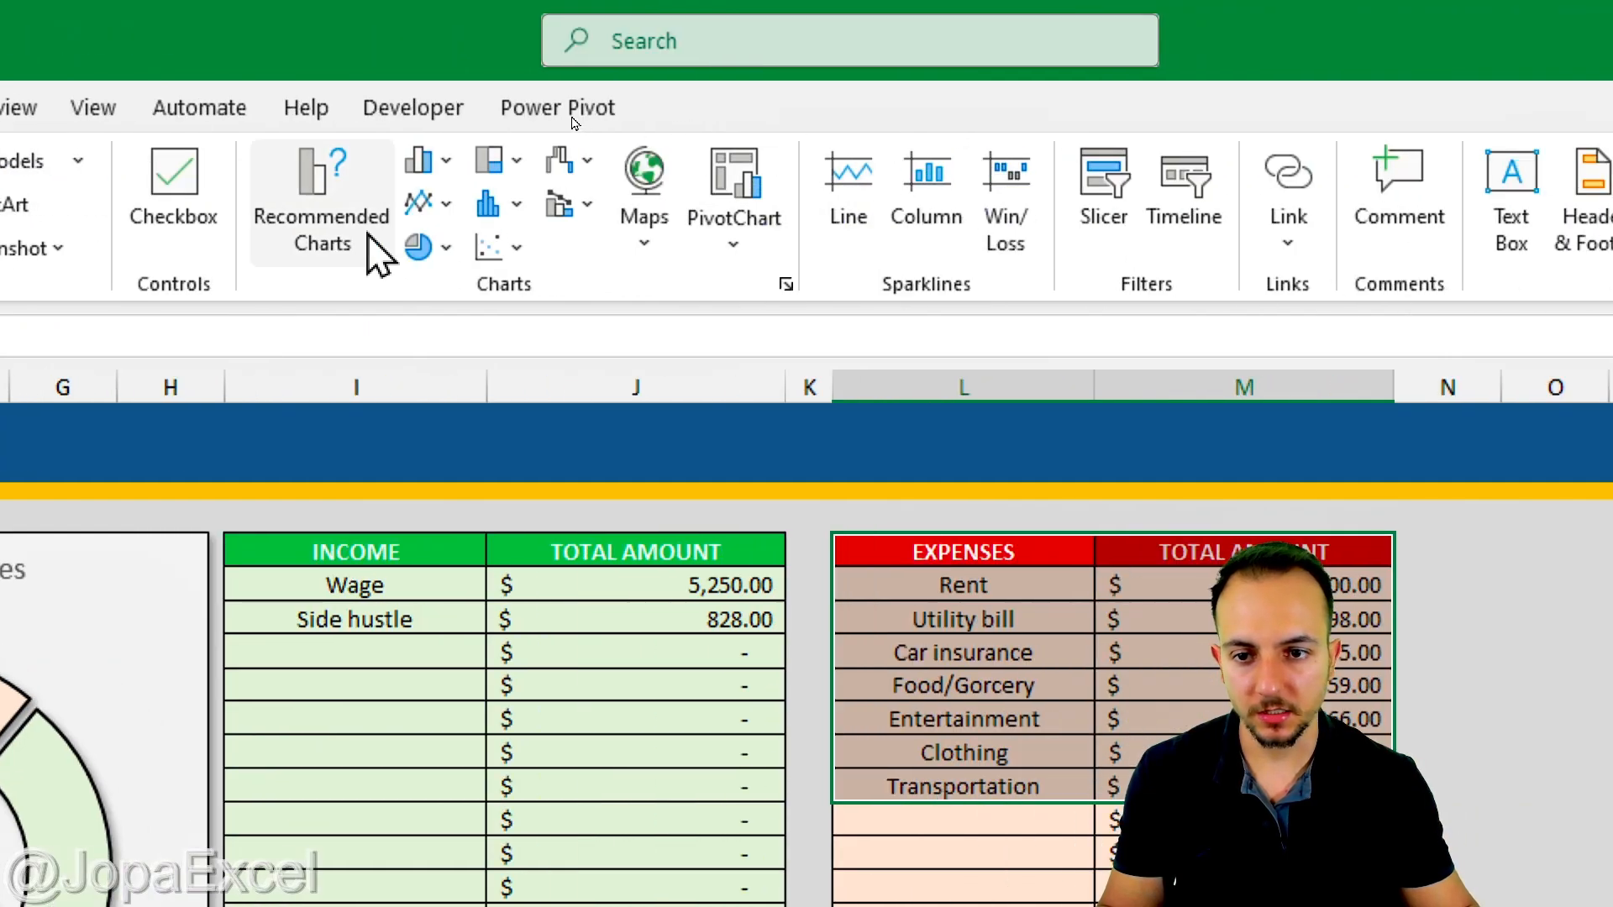
pyautogui.click(428, 247)
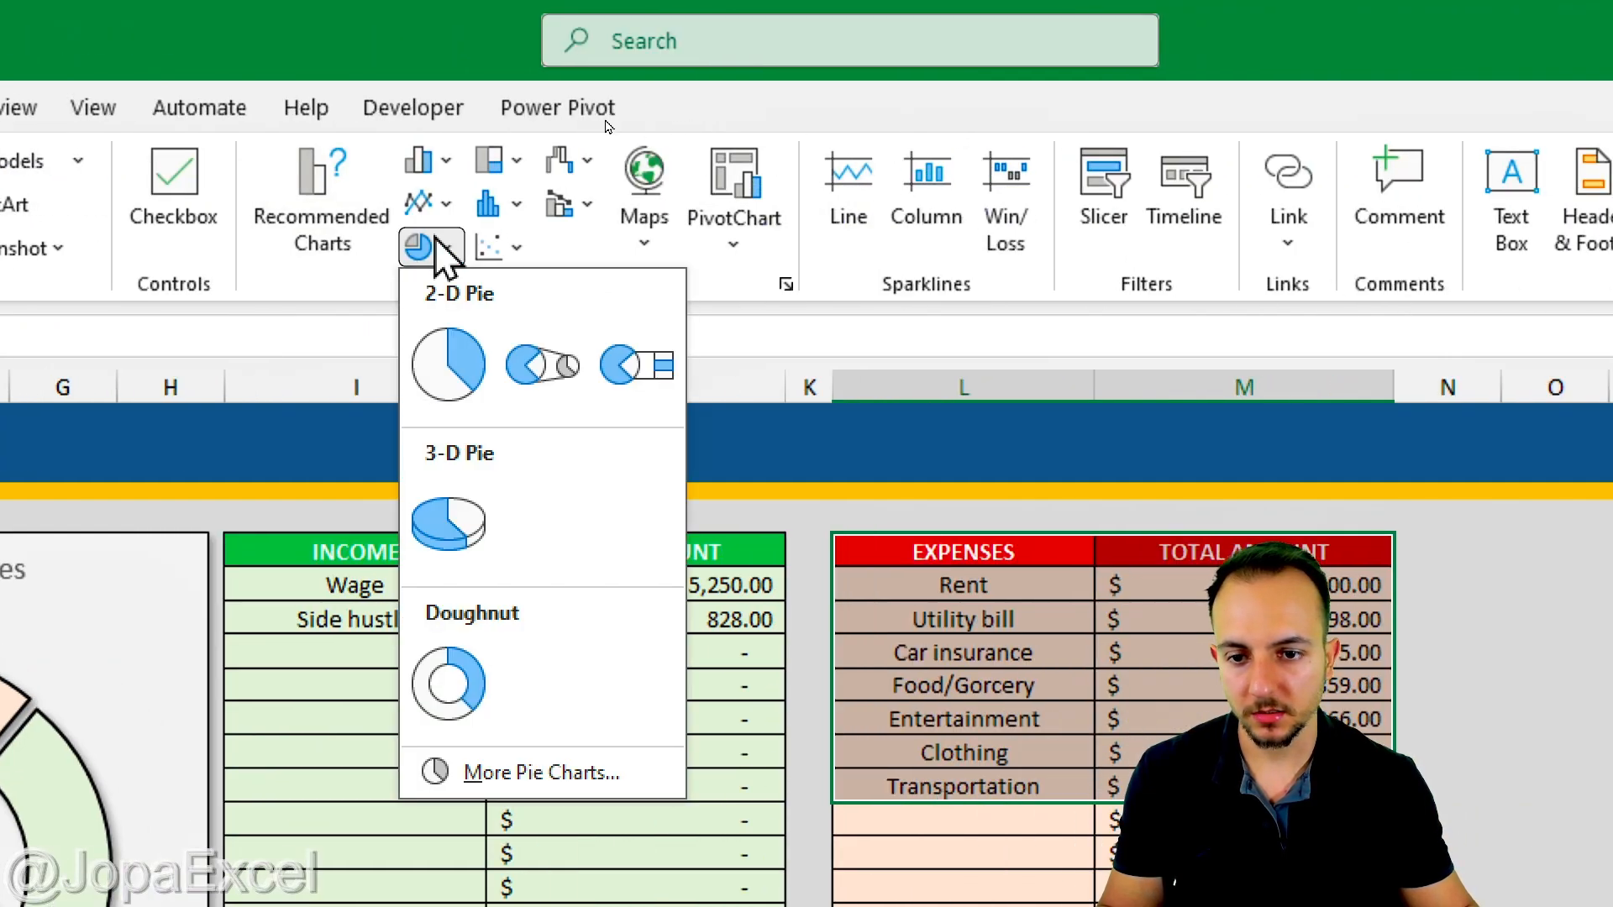
pyautogui.click(441, 684)
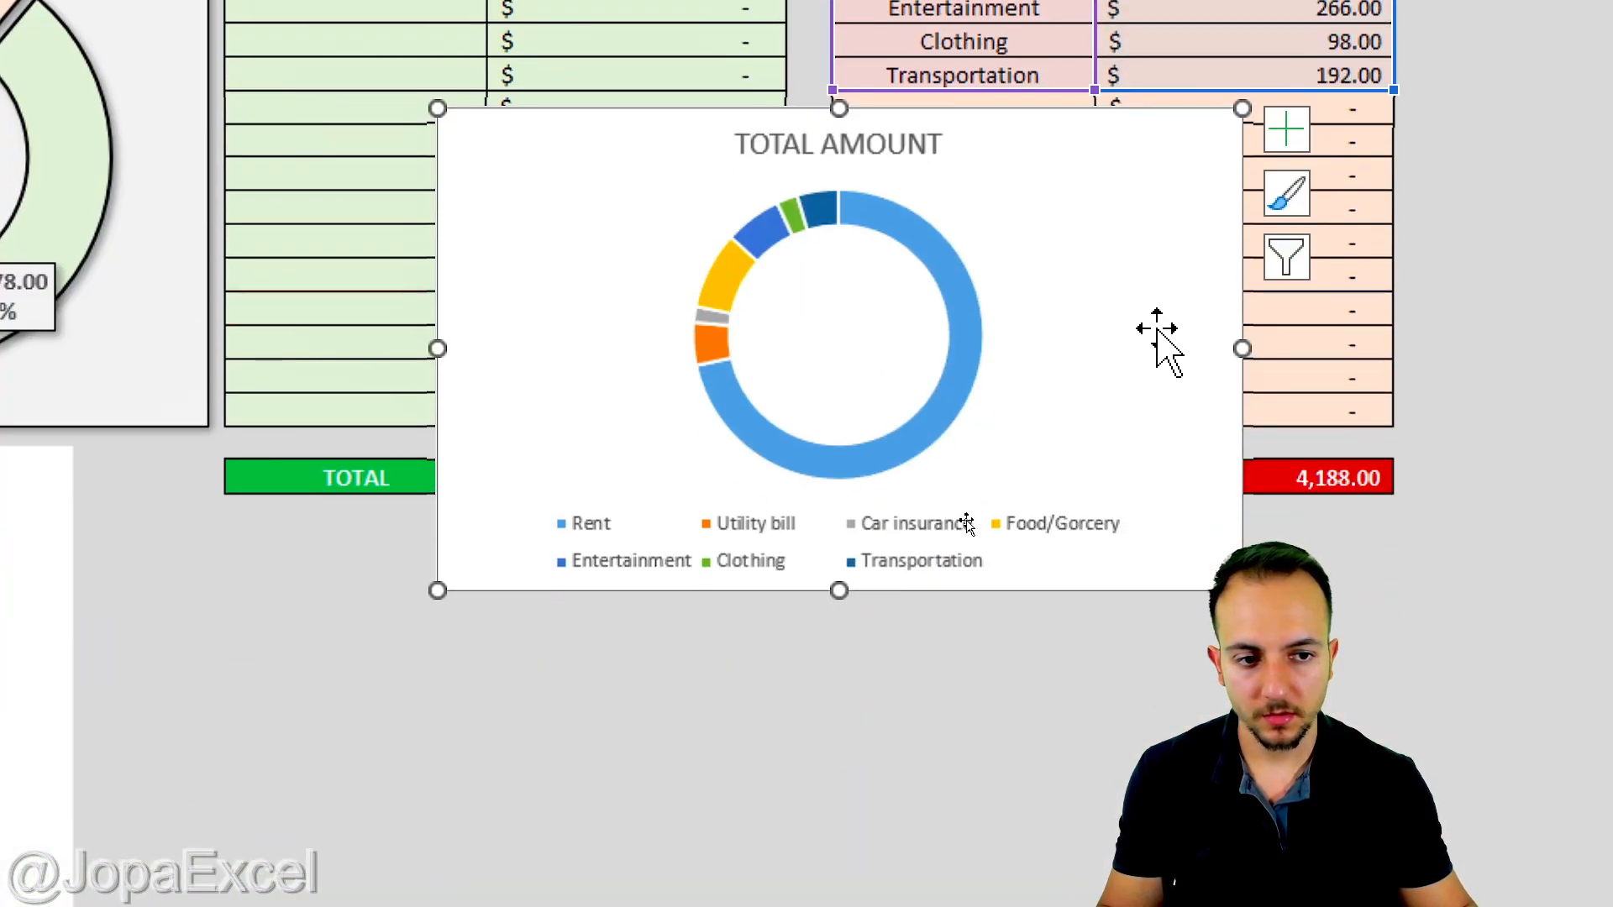
pyautogui.moveTo(1158, 329); pyautogui.dragTo(845, 735)
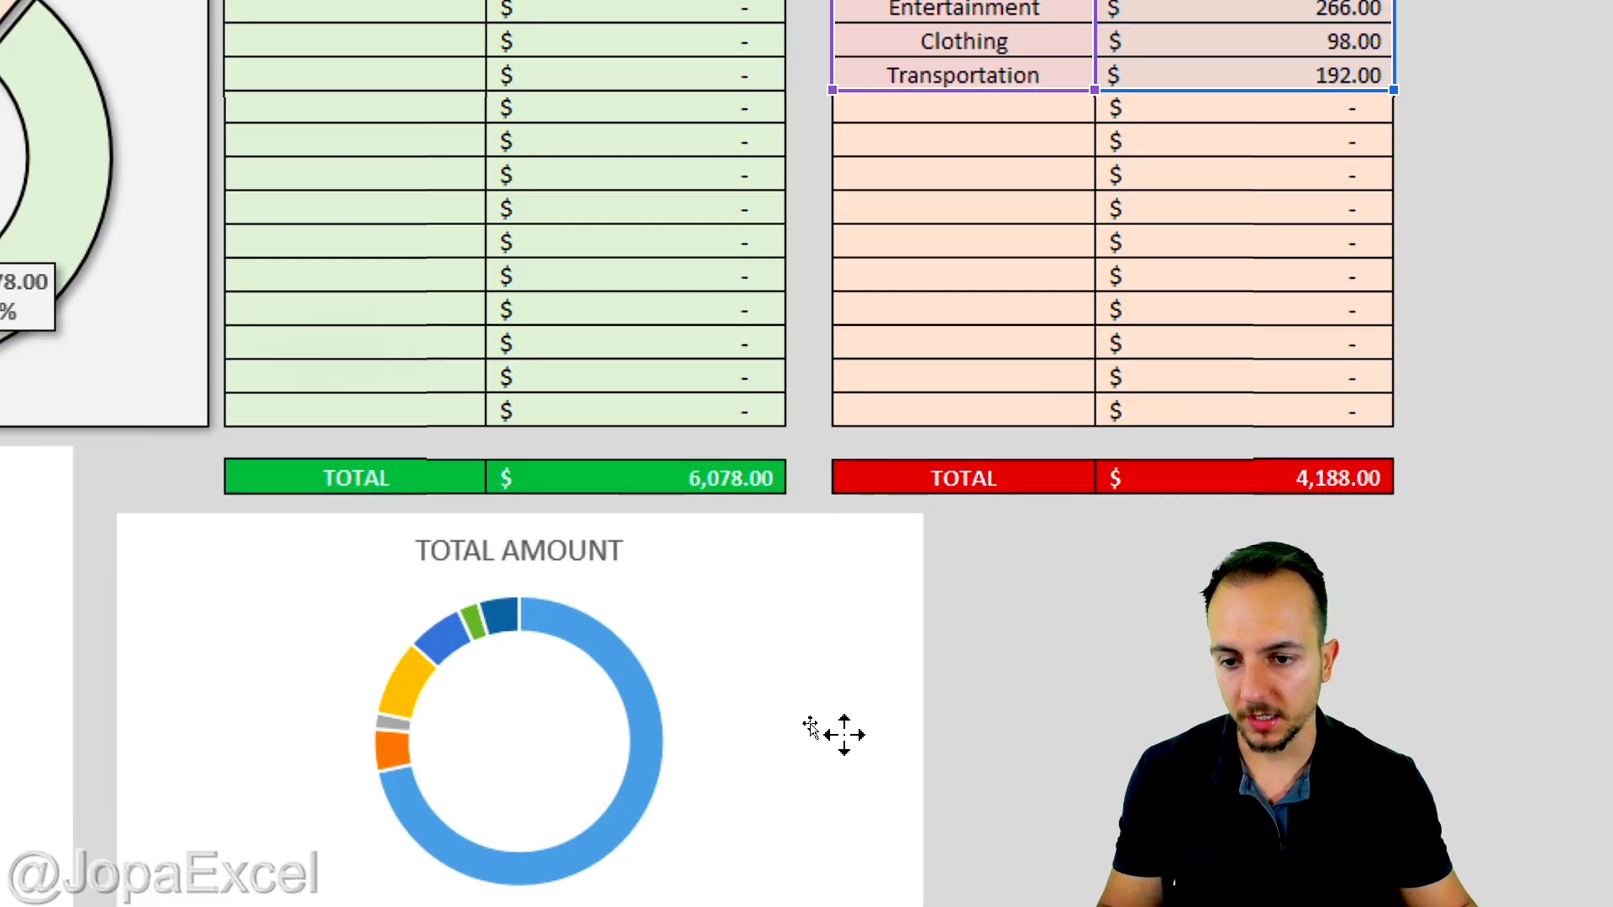
pyautogui.click(1064, 839)
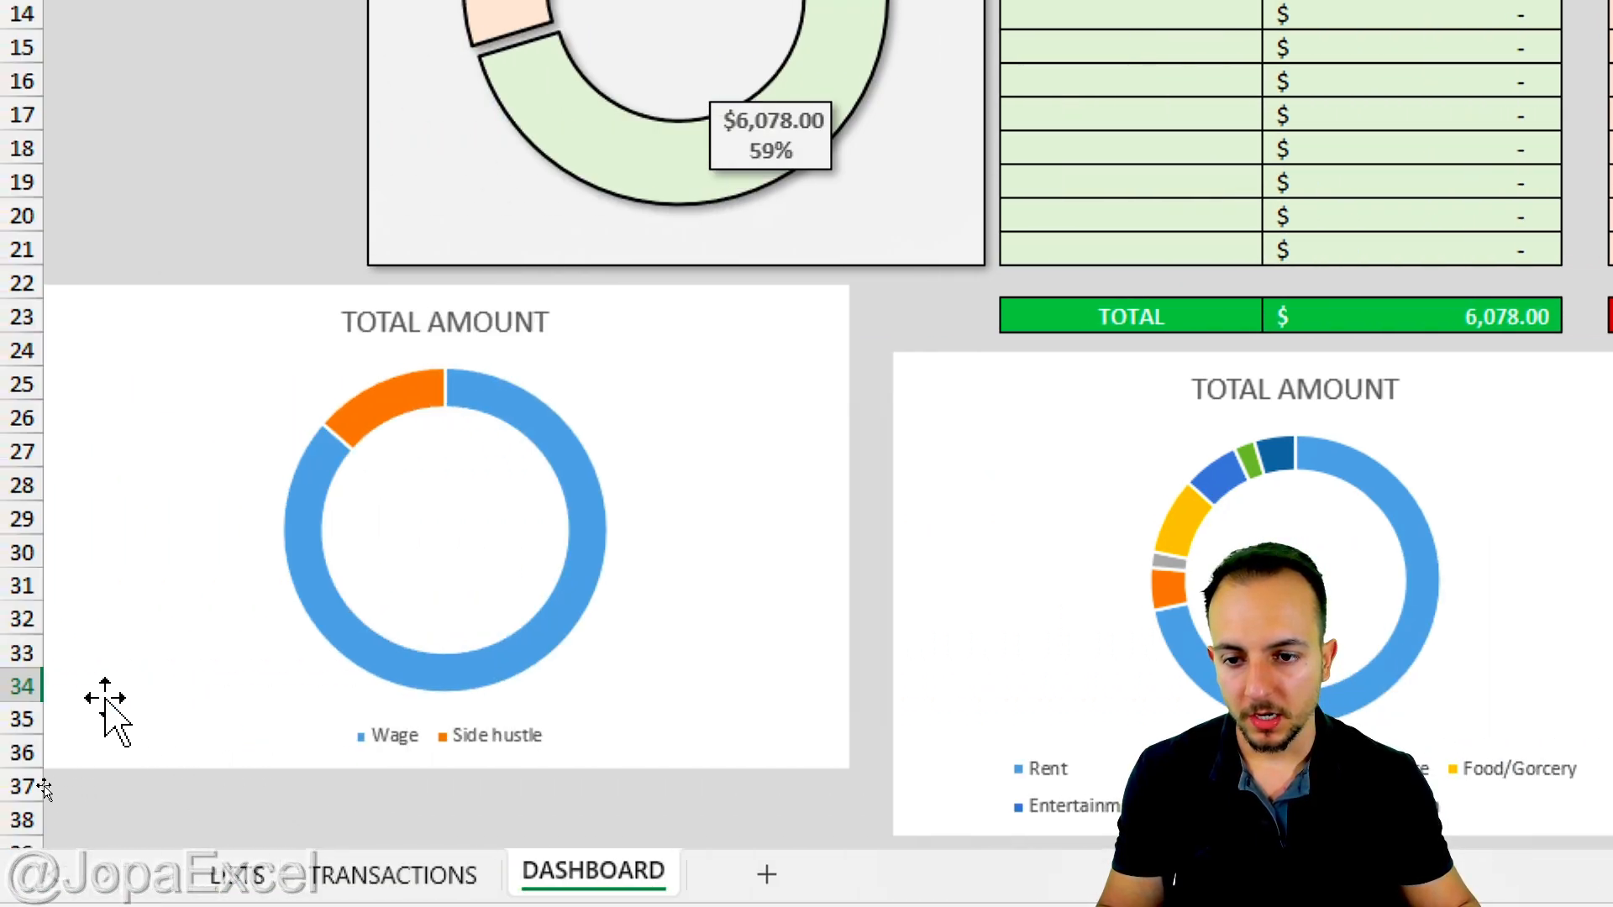
# Nudge the income doughnut chart slightly up and toward the expenses doughnut, keeping it below the Income vs Expenses chart
pyautogui.moveTo(717, 678); pyautogui.dragTo(734, 663)
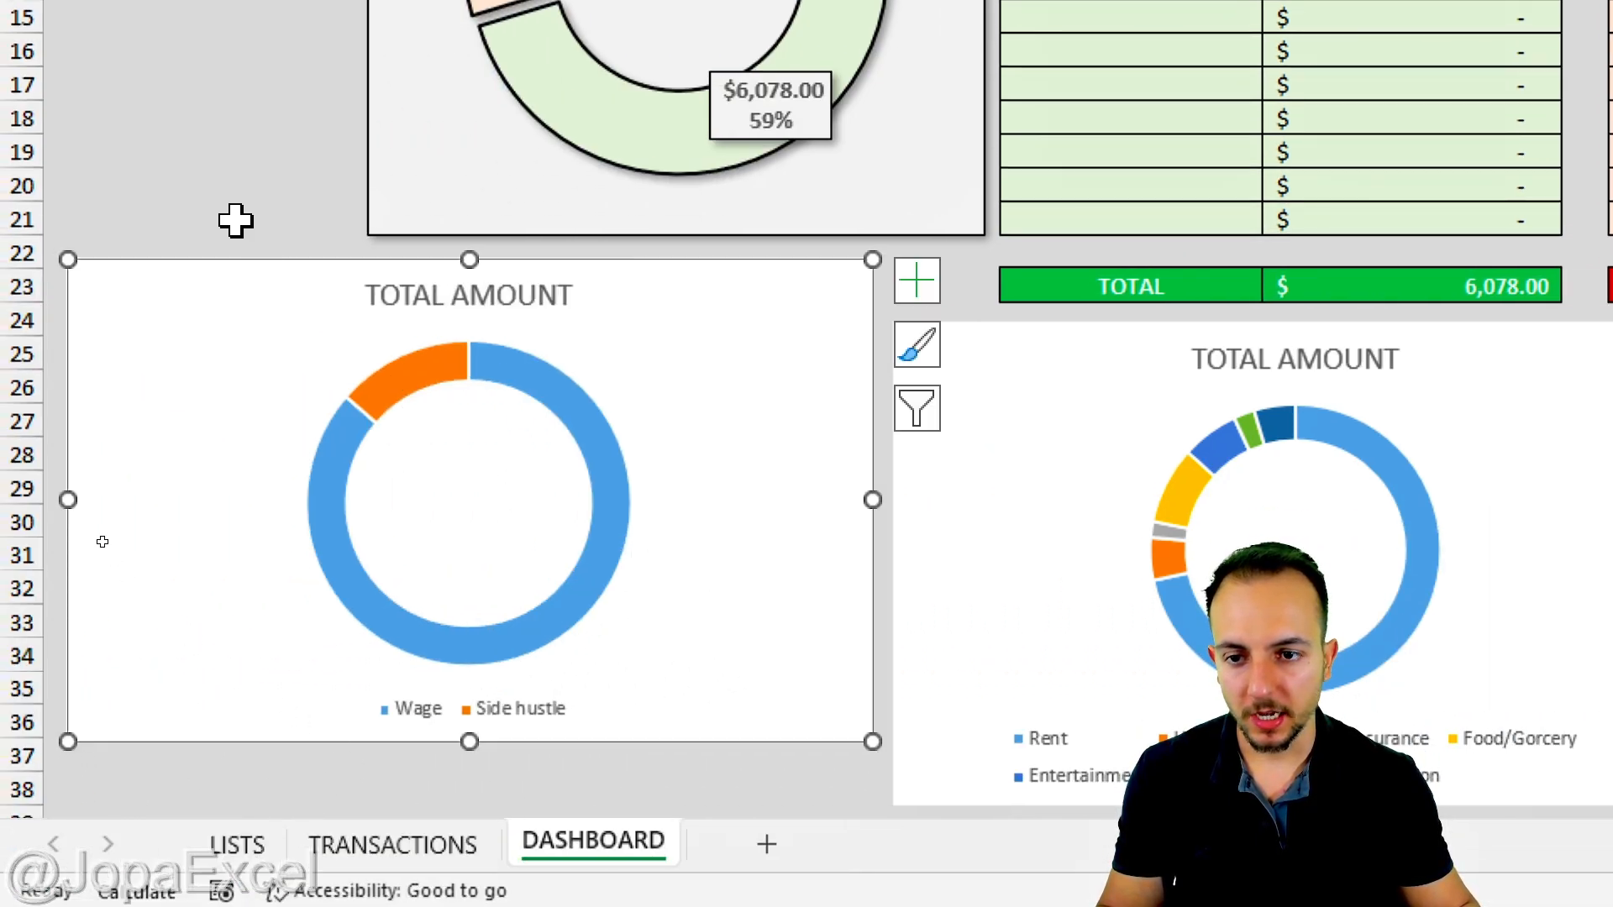
pyautogui.click(202, 183)
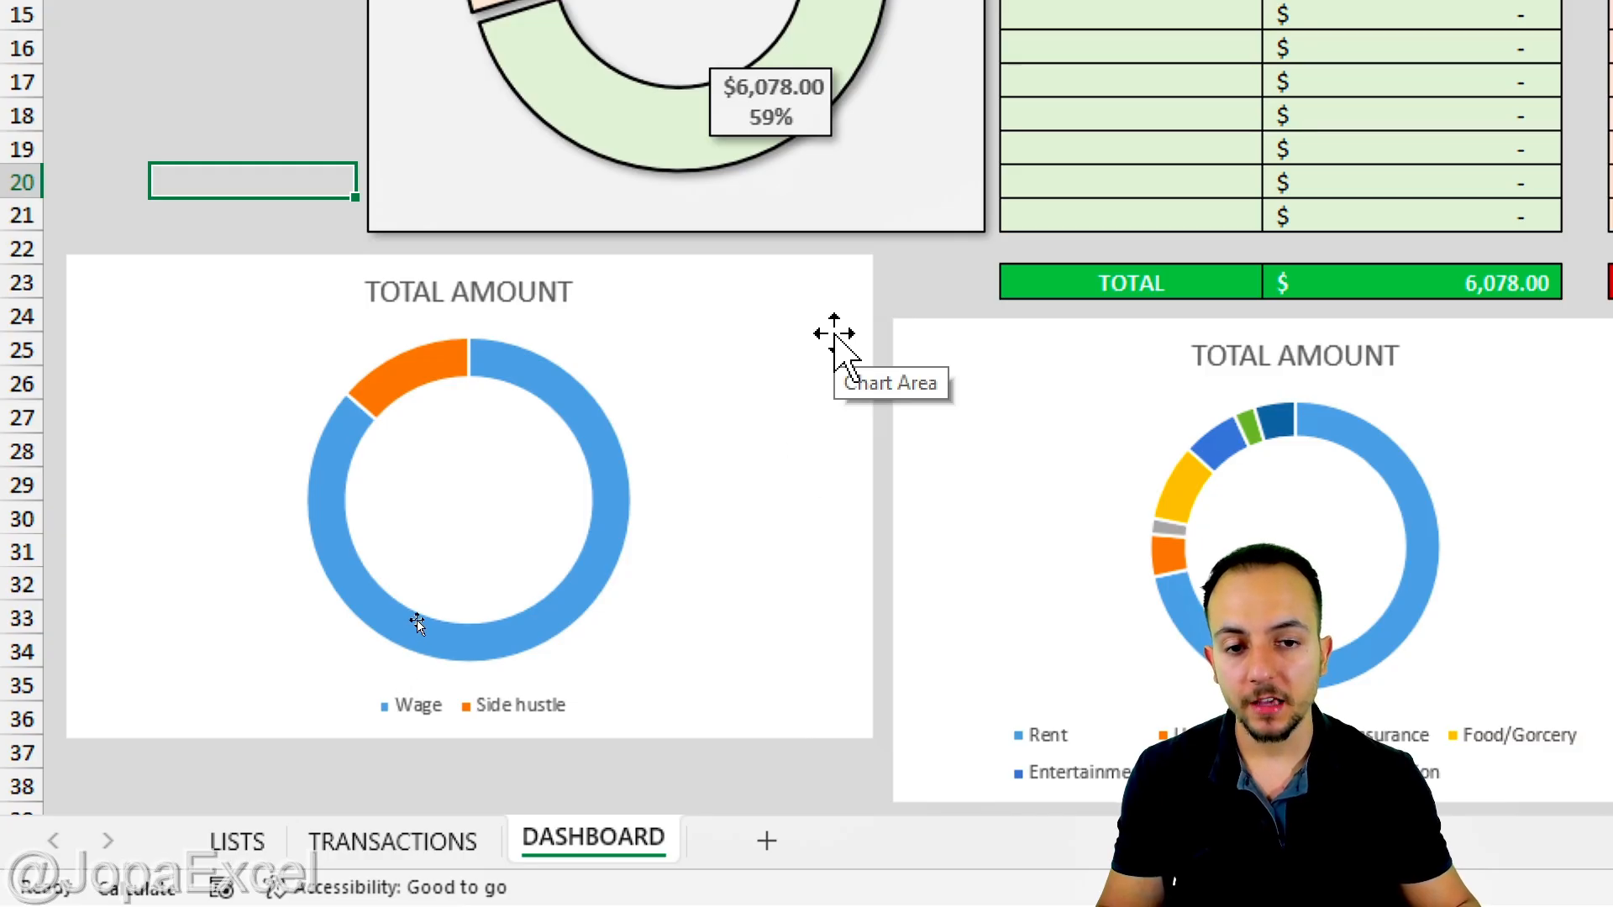
pyautogui.click(836, 336)
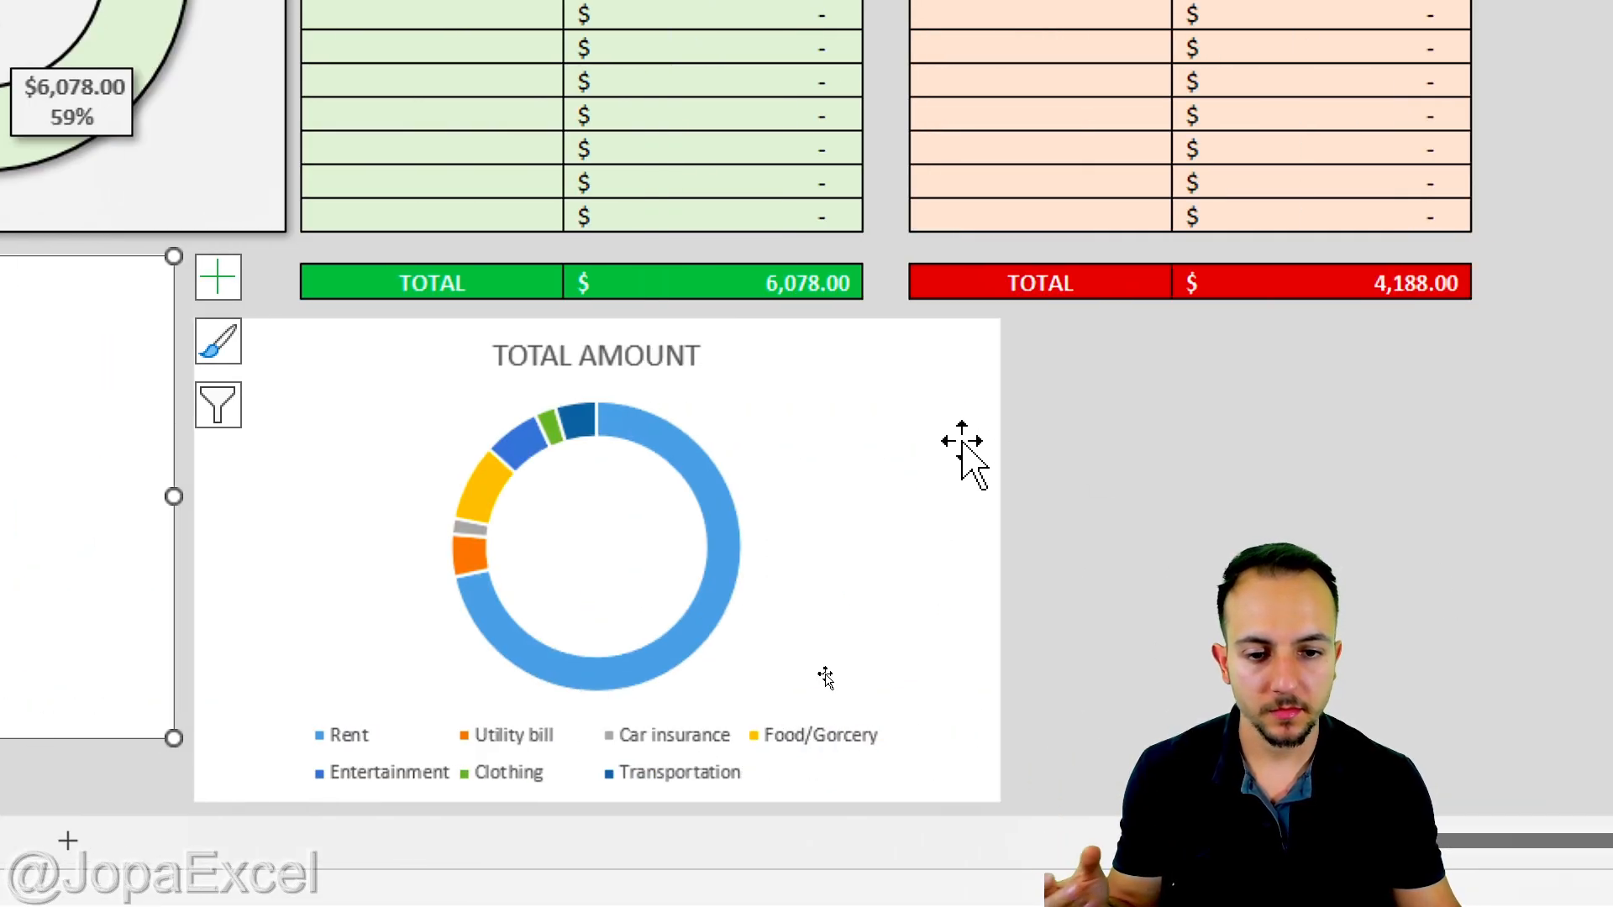
# Preview the colorful and monochromatic color palettes on the expenses doughnut chart
pyautogui.click(952, 443)
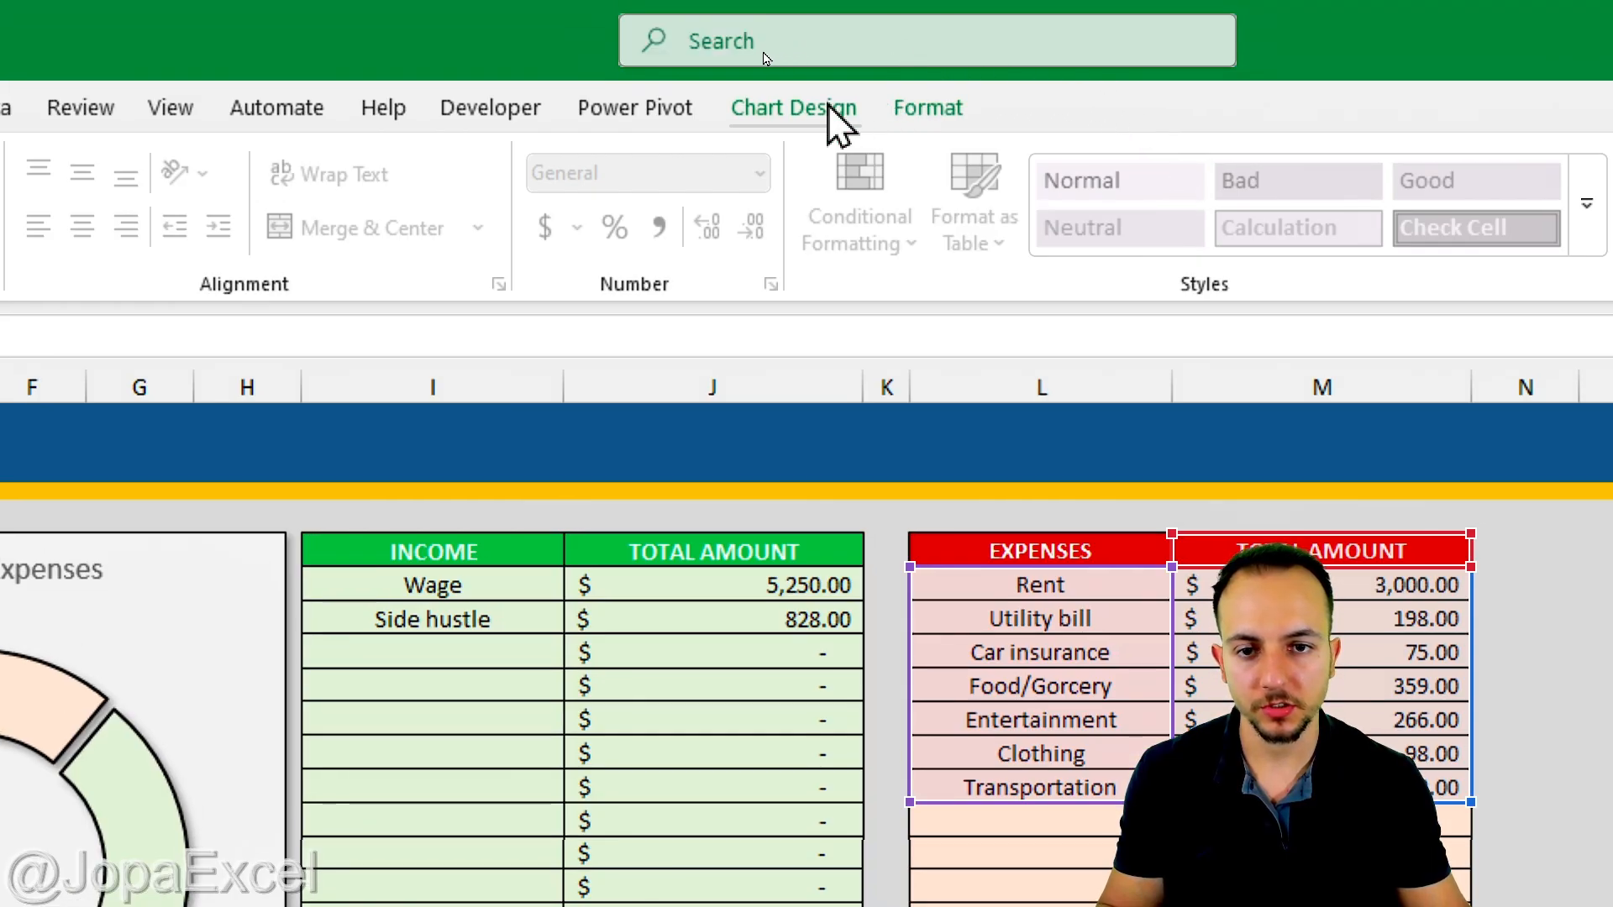
pyautogui.click(830, 108)
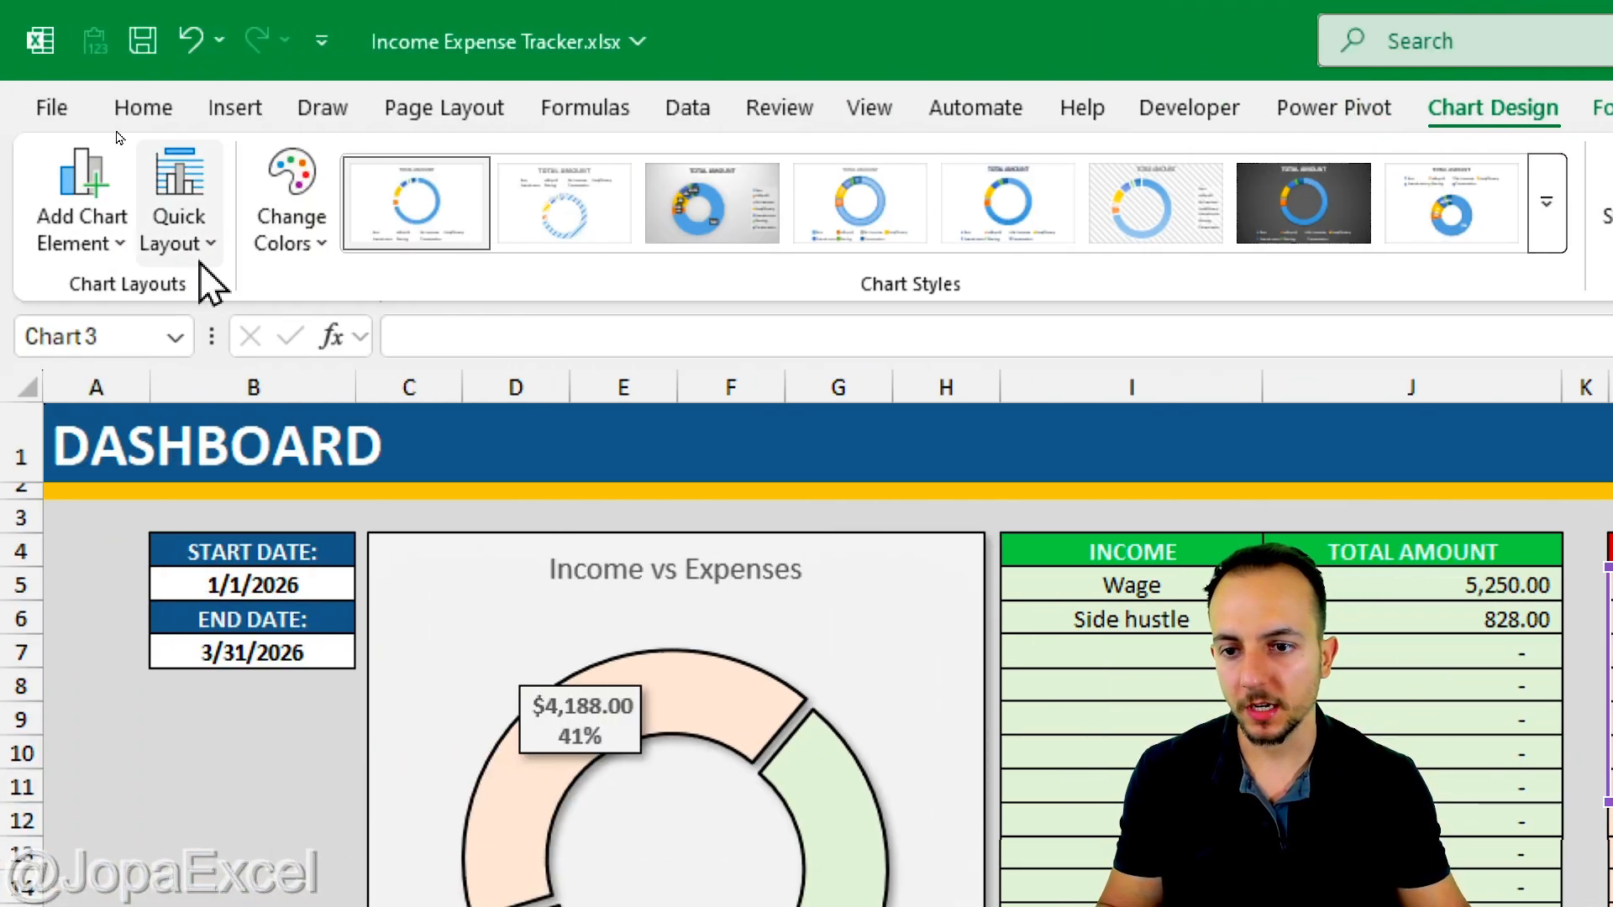
pyautogui.click(313, 252)
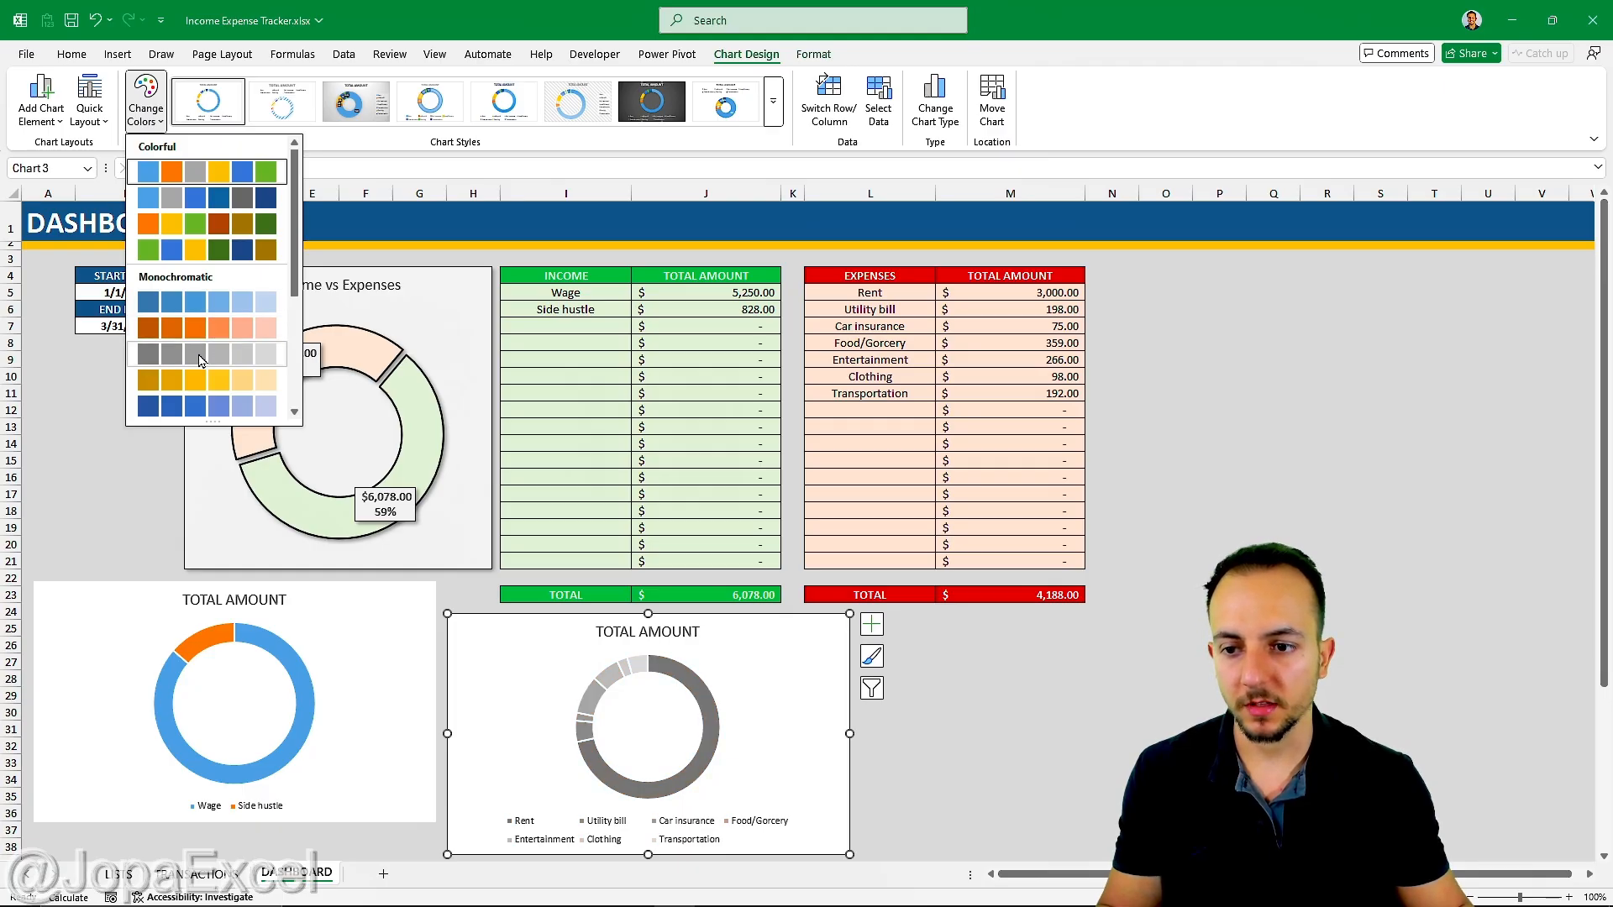
pyautogui.scroll(-2, 202, 381)
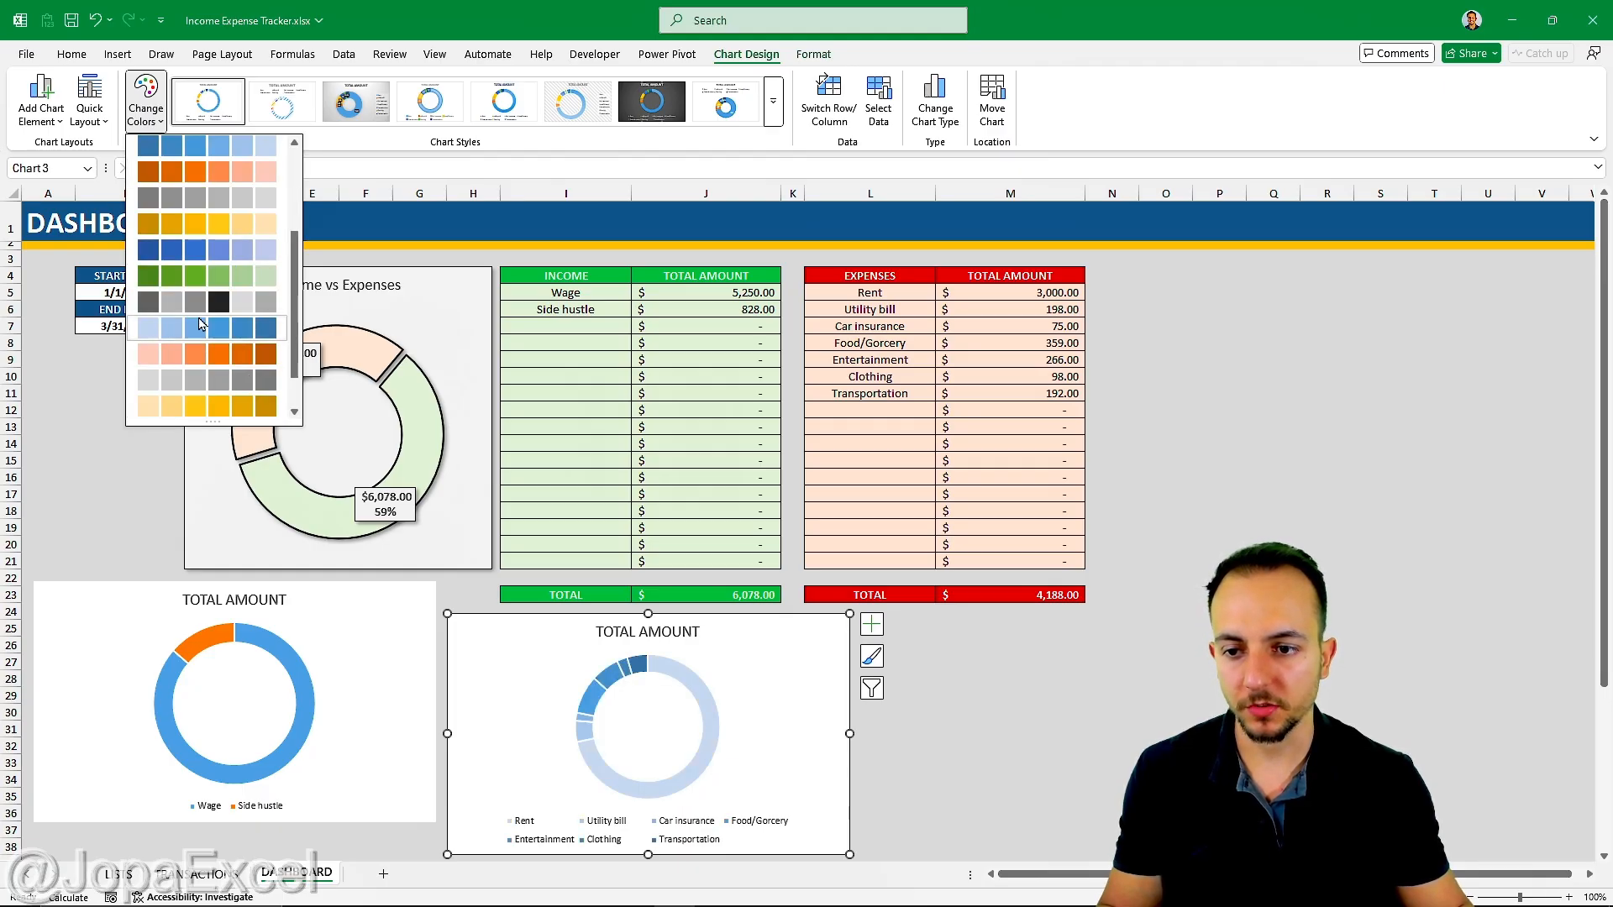
pyautogui.scroll(3, 202, 369)
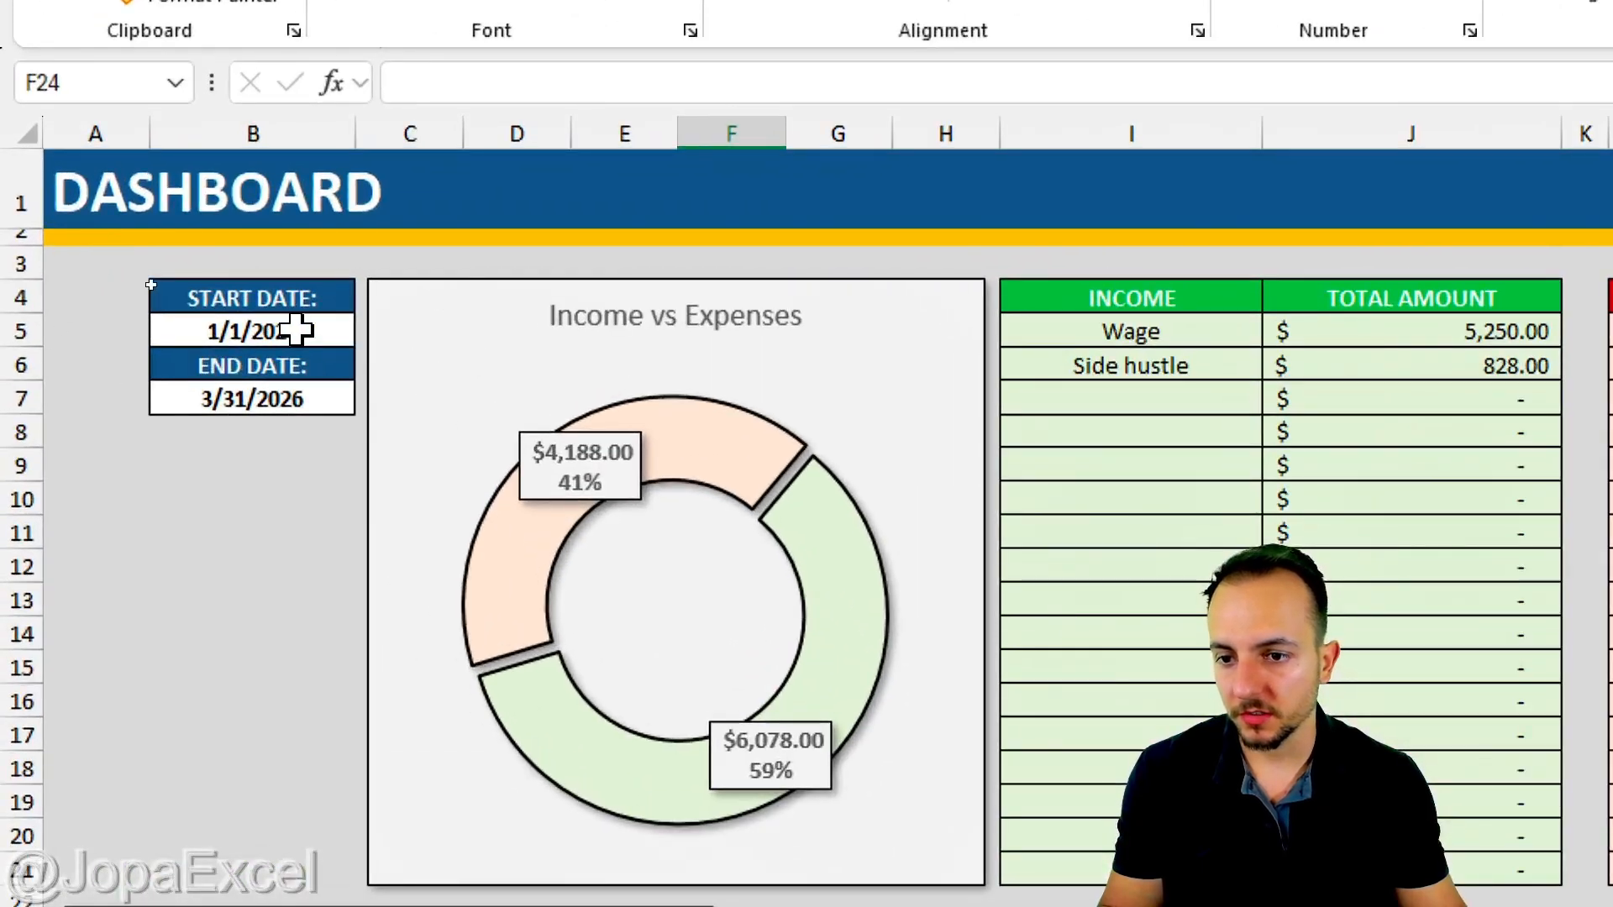
# Set the dashboard's END DATE in cell B7 to 01/31/2026
pyautogui.moveTo(190, 283); pyautogui.dragTo(188, 351)
pyautogui.click(188, 351)
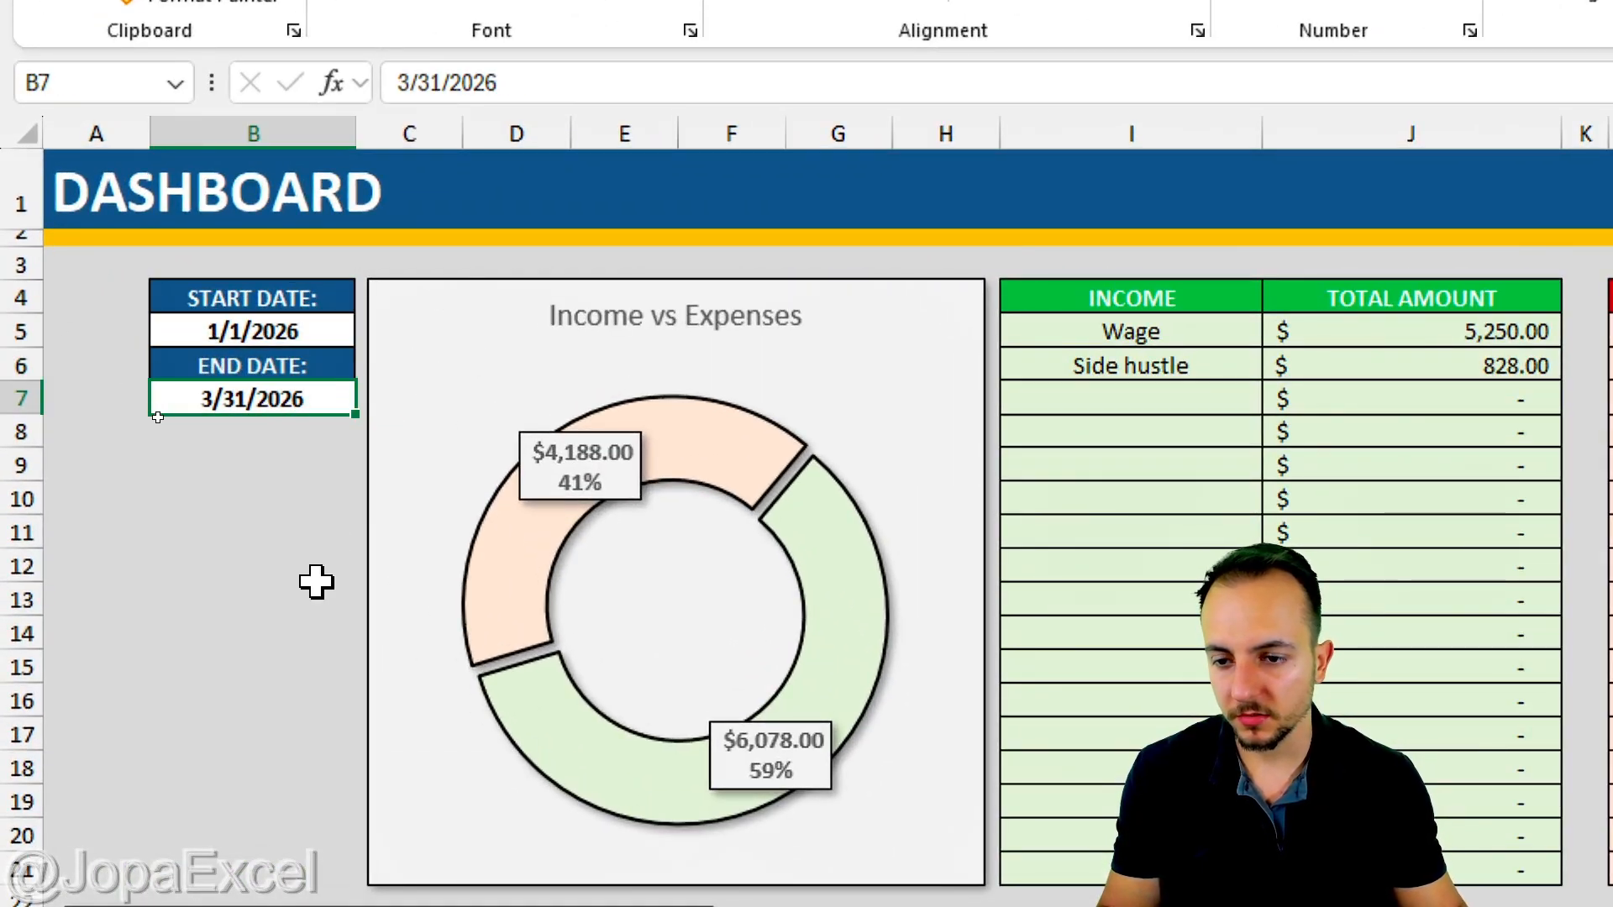
pyautogui.write('01/31/2026')
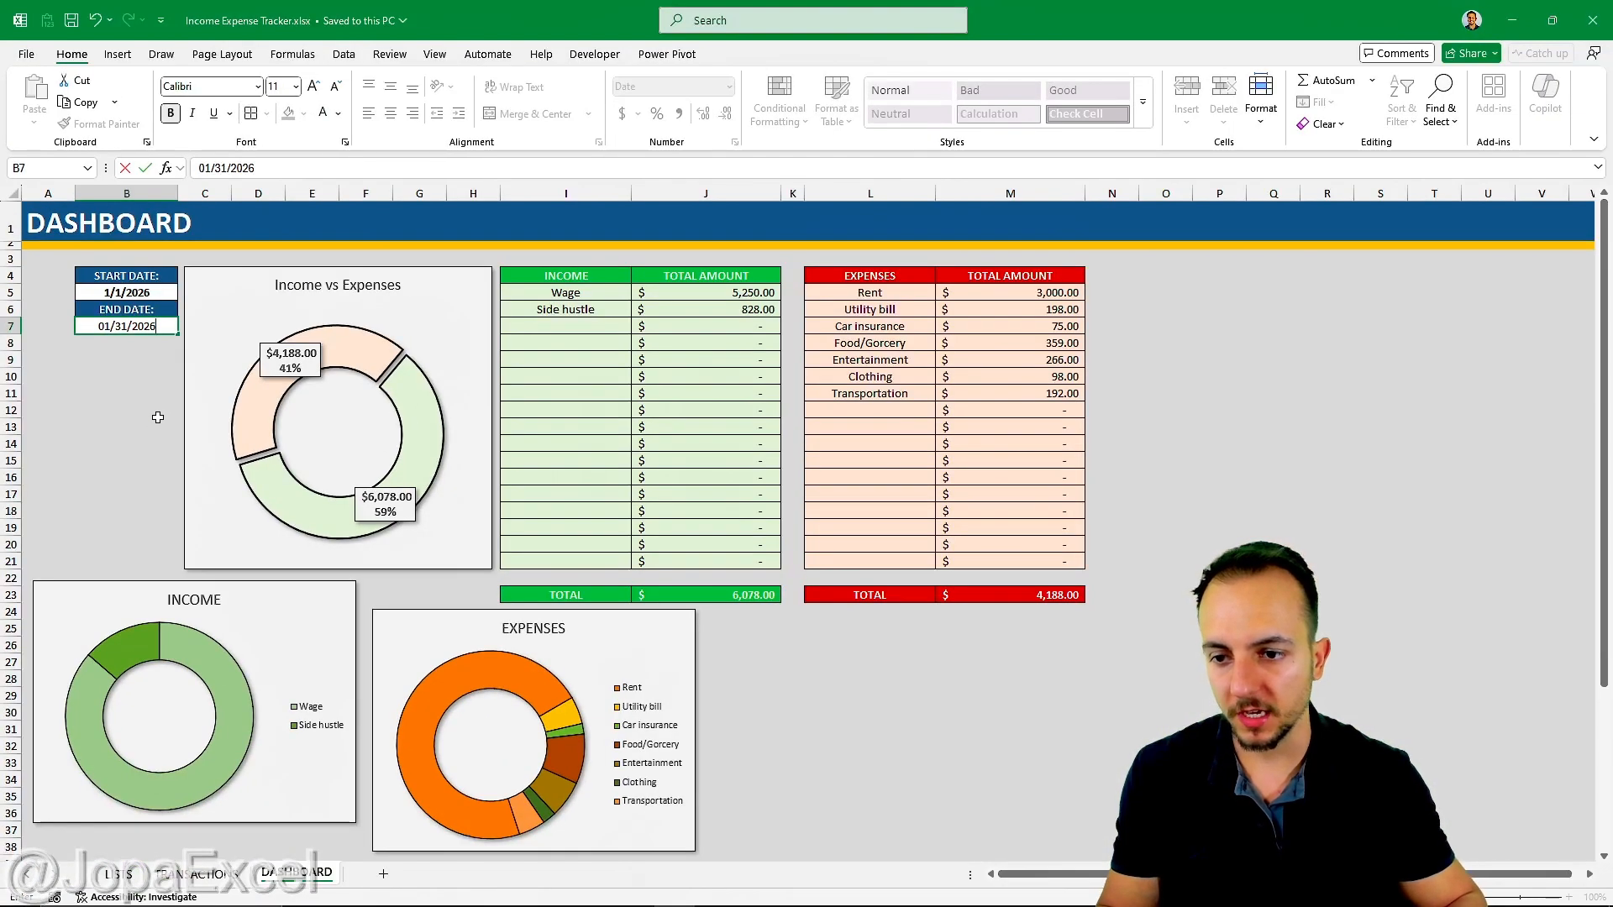
pyautogui.hotkey('ctrl', 'Return')
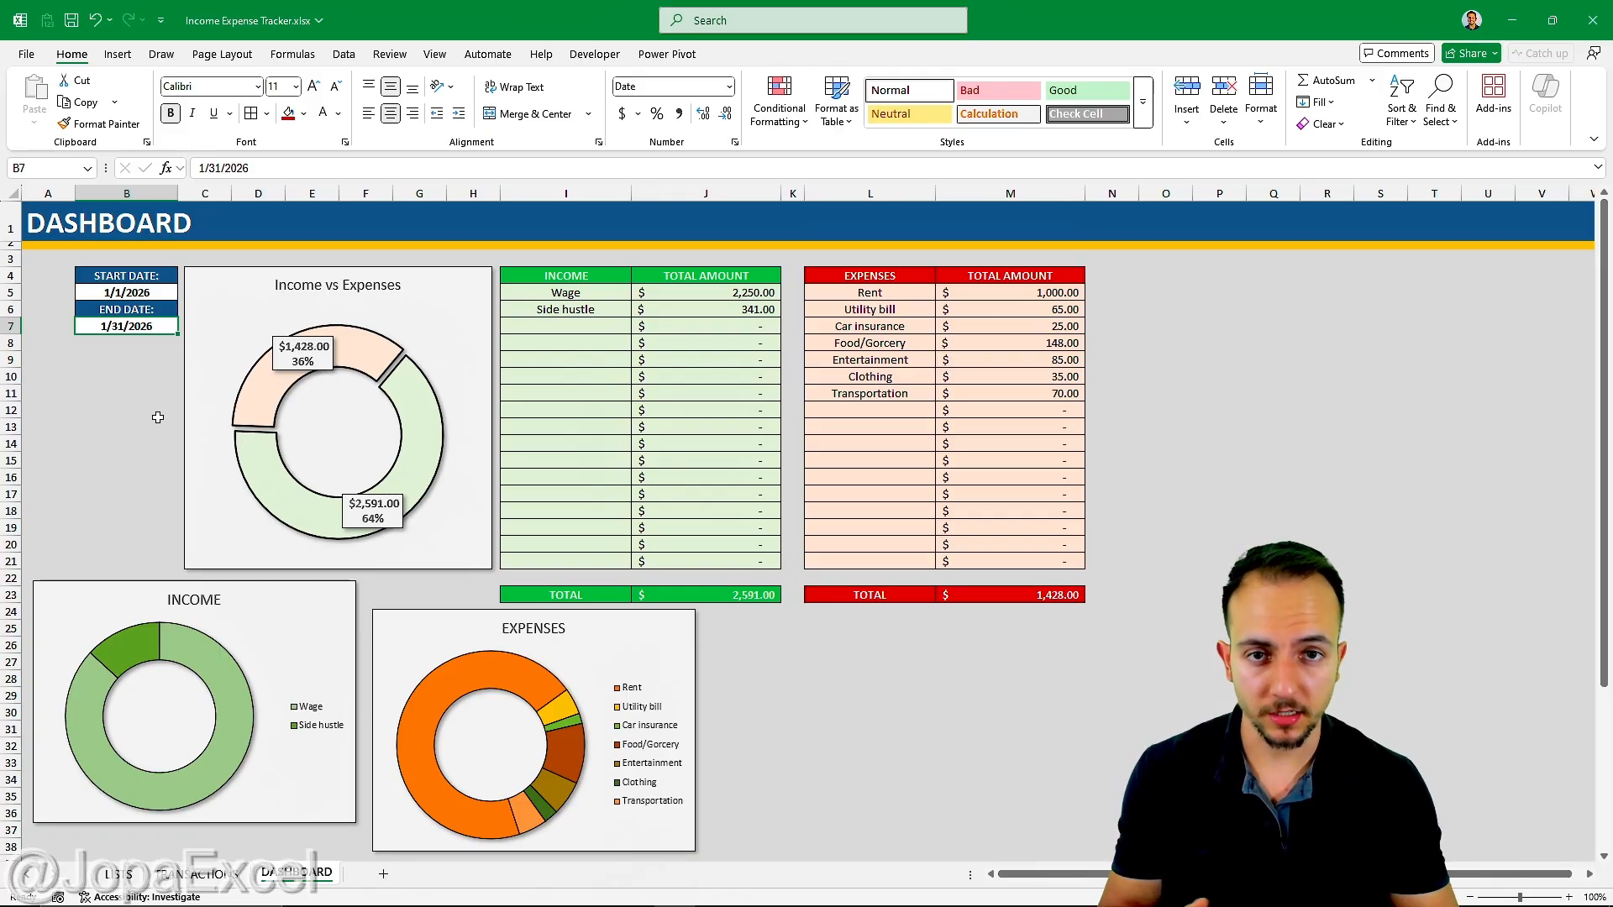
# Review the TRANSACTIONS and LISTS sheets and return to the DASHBOARD sheet
pyautogui.hotkey('ctrl', 'pageup')
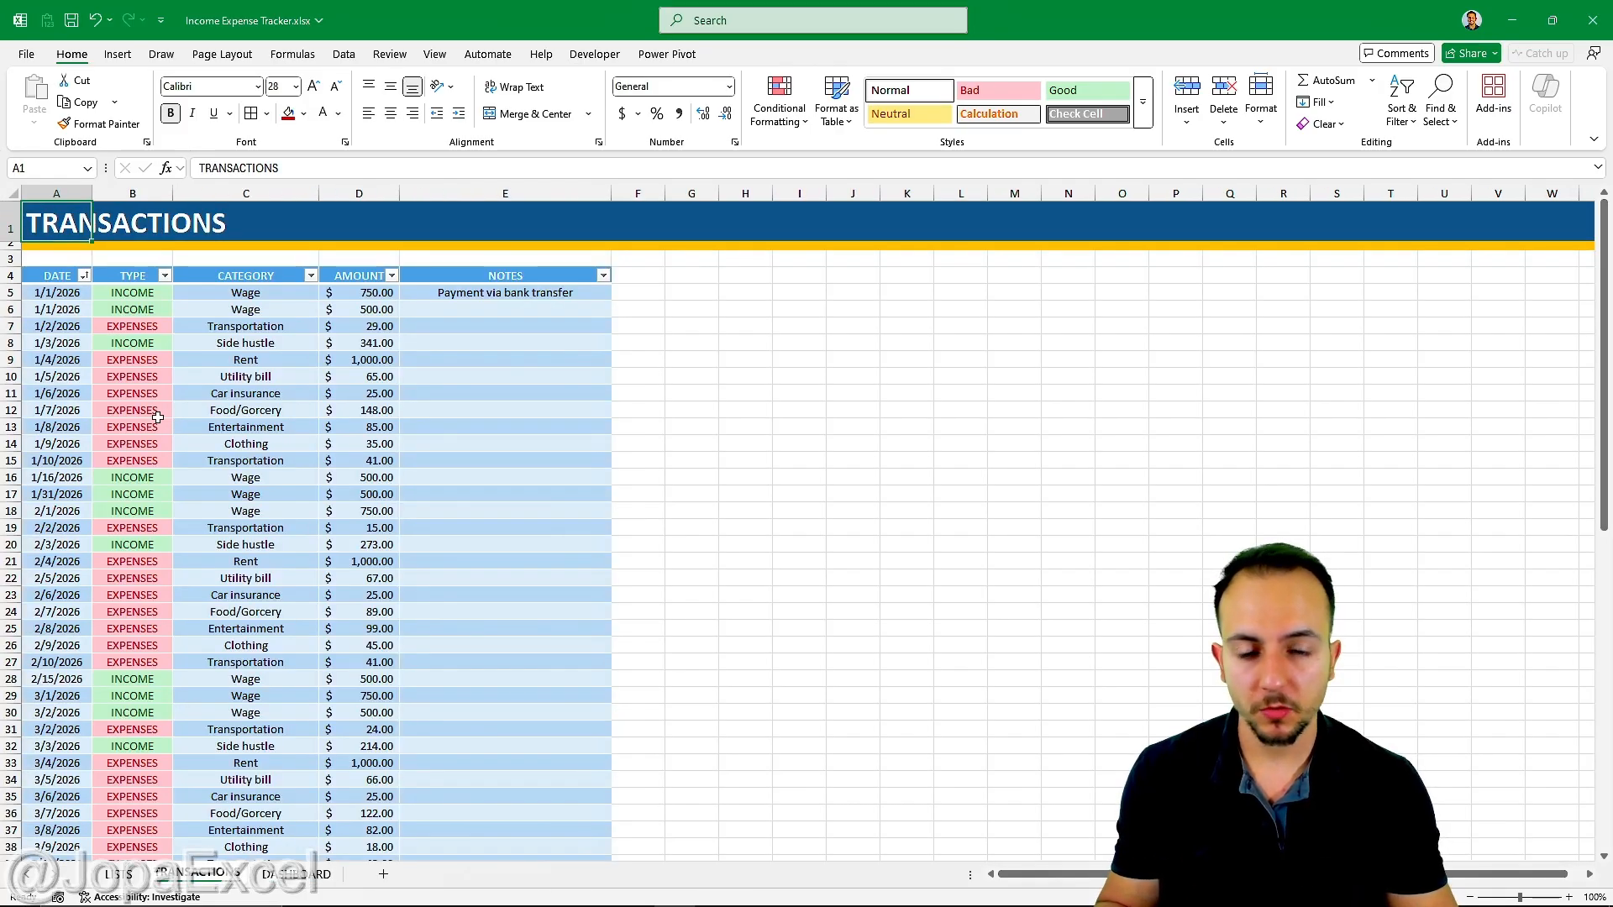
pyautogui.hotkey('ctrl', 'pageup')
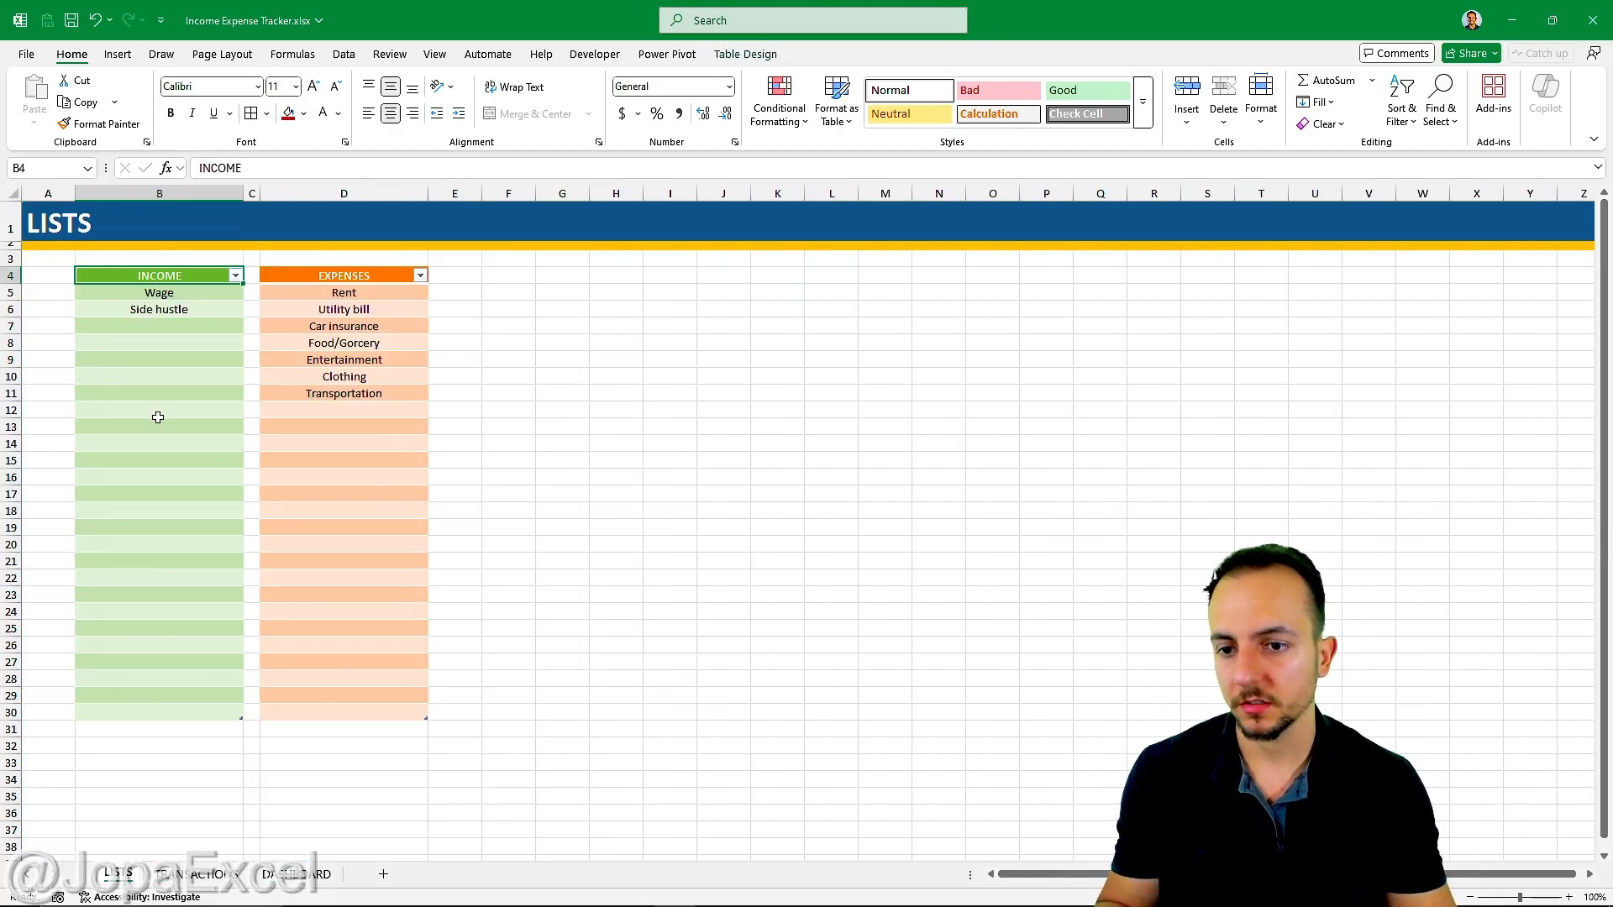
pyautogui.hotkey('ctrl', 'pagedown')
pyautogui.hotkey('ctrl', 'pagedown')
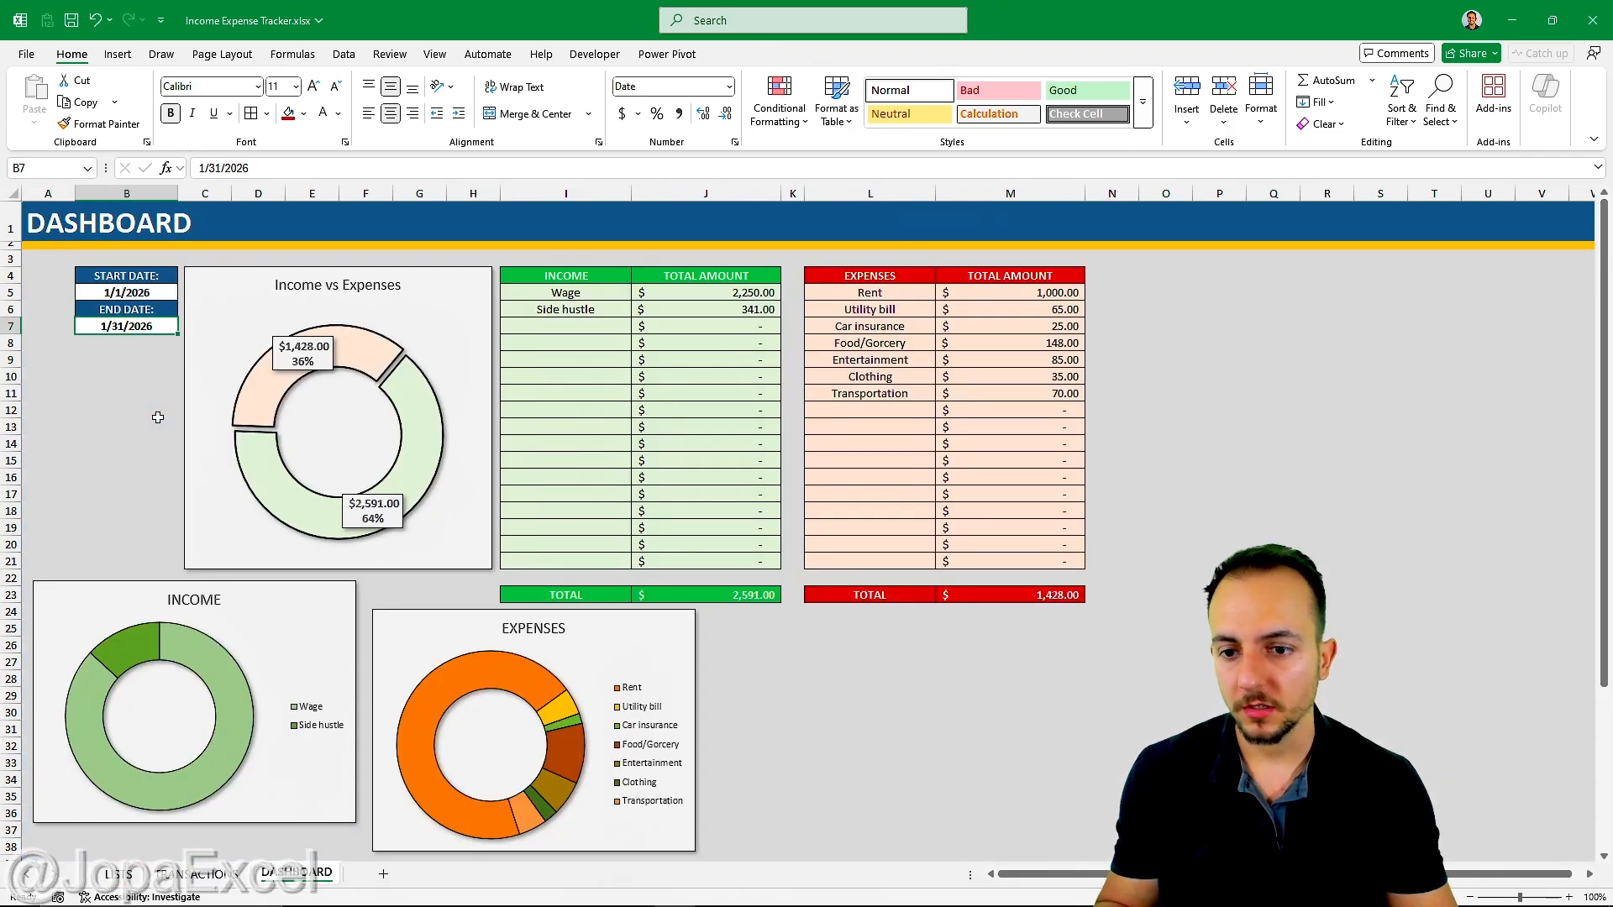